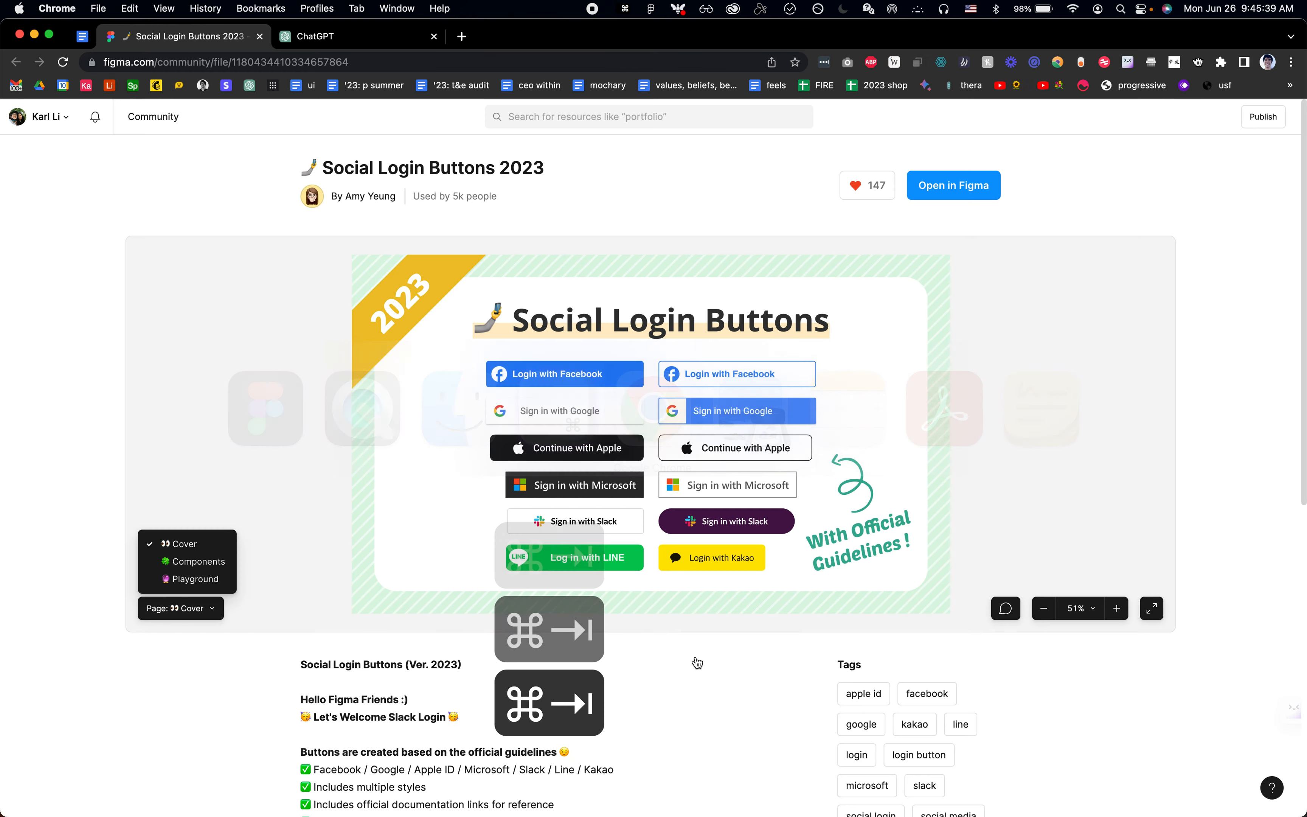
Step: Open the developer tools on the ChatGPT login page and dock them to the right side
key("super+3")
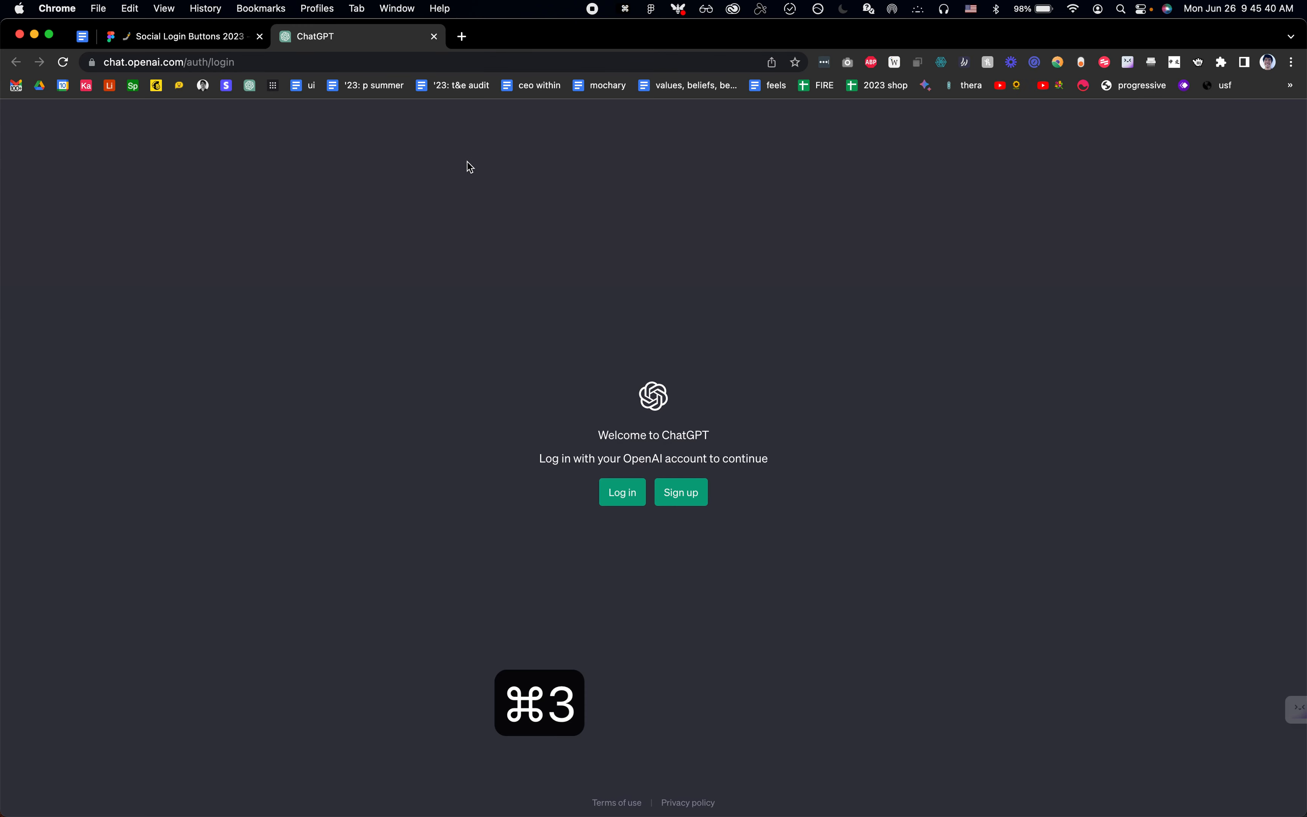
right_click(508, 401)
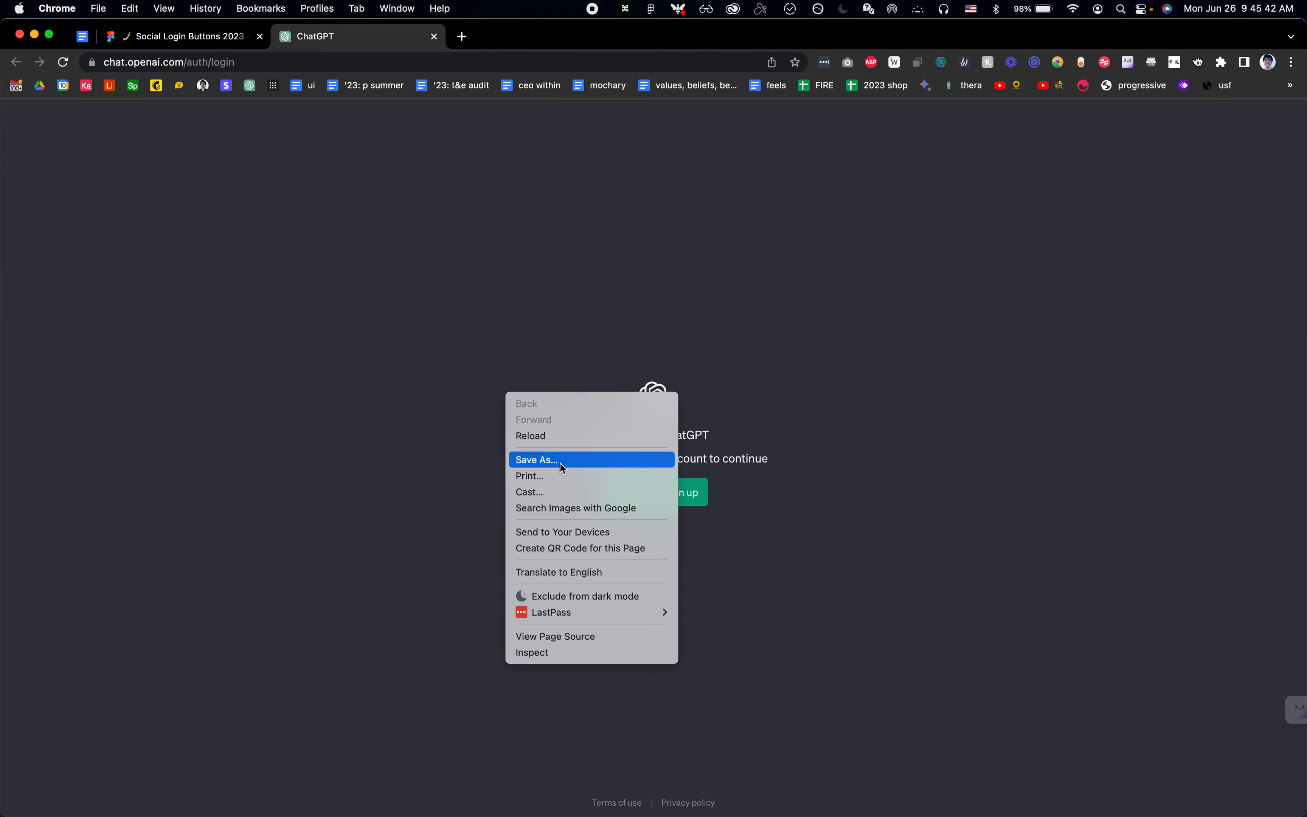
left_click(573, 653)
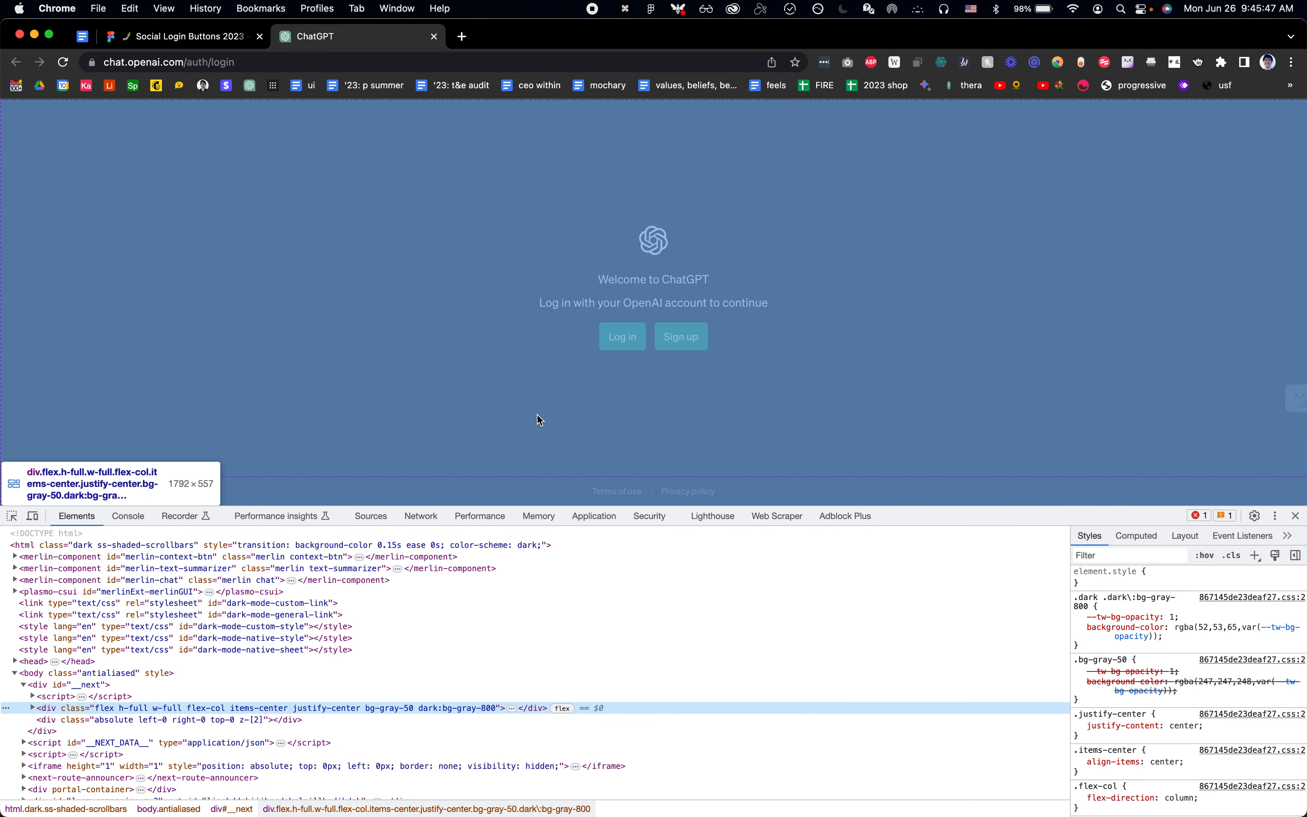
key("alt+super+i")
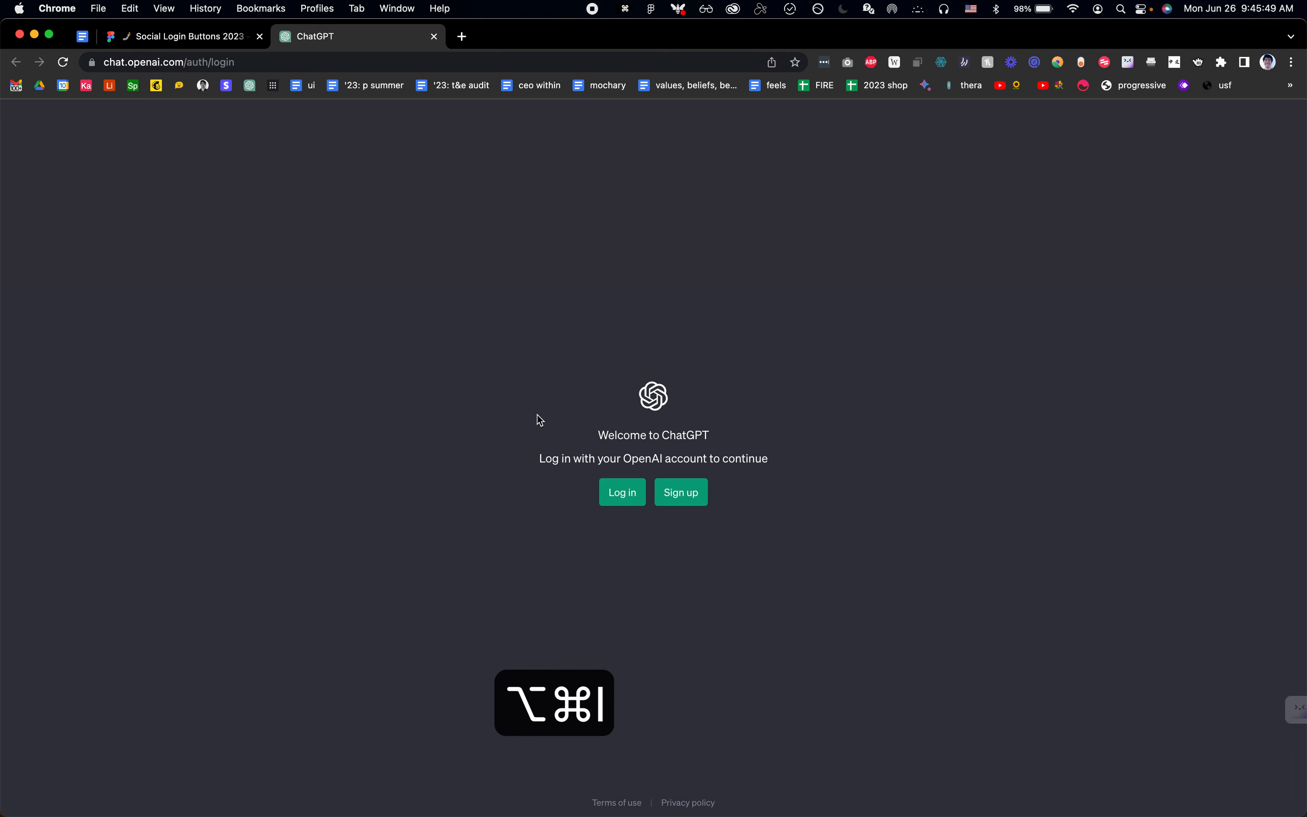
key("alt+super+i")
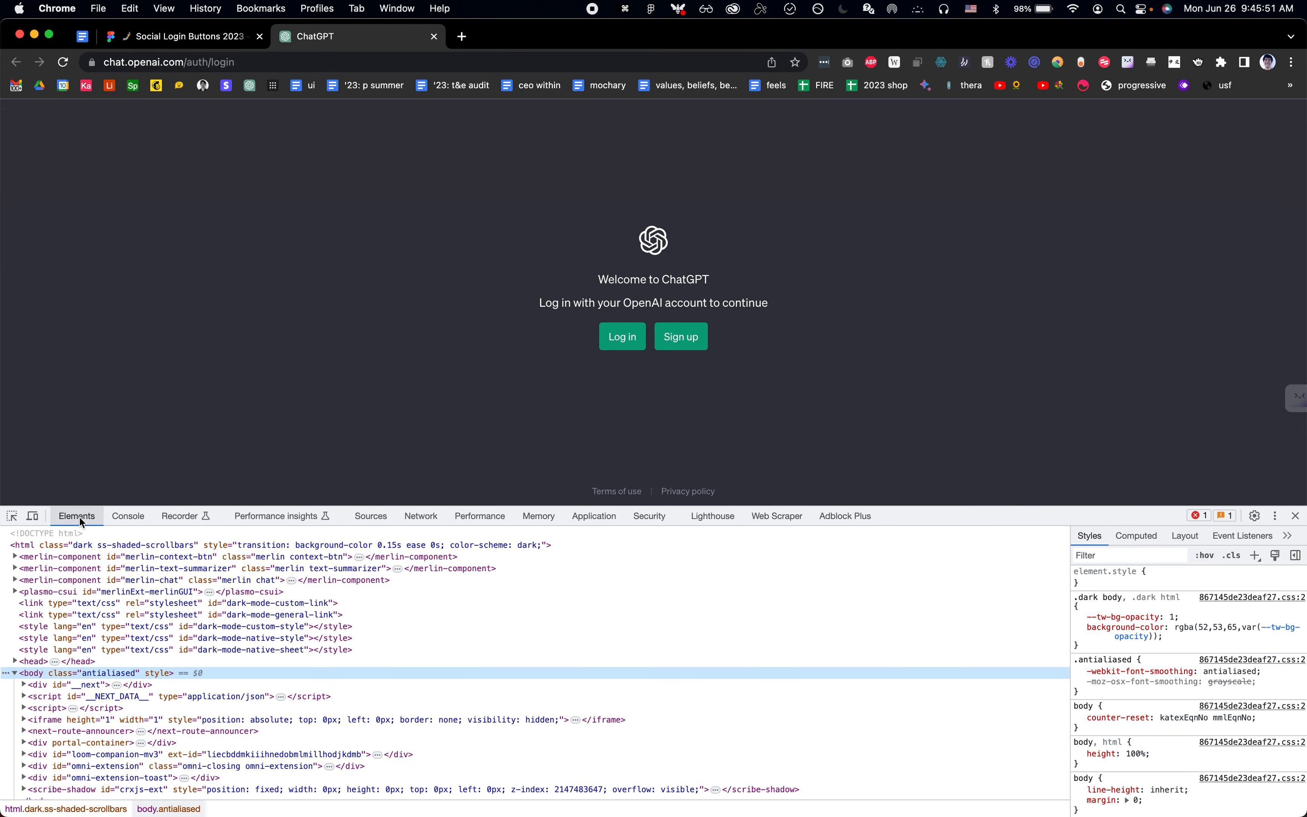
left_click(1277, 518)
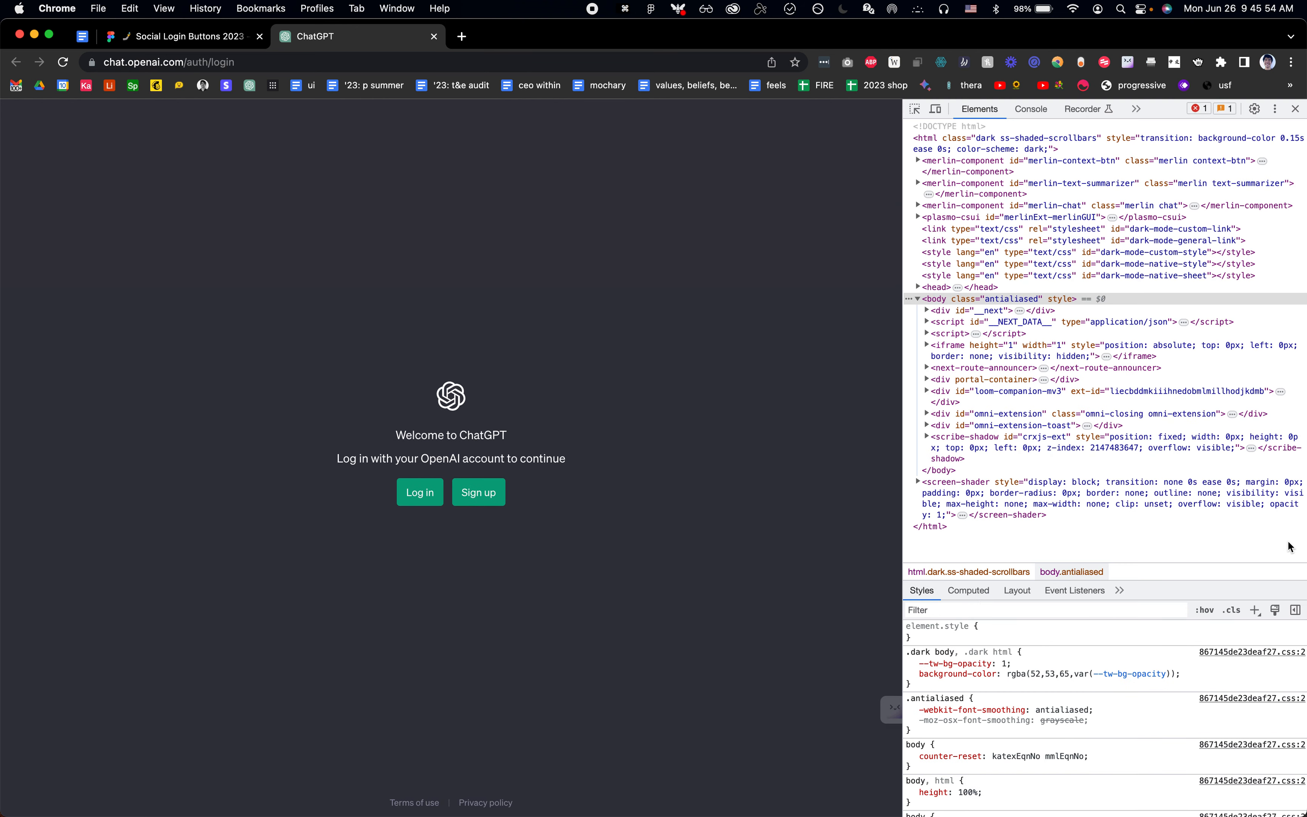
left_click(1290, 541)
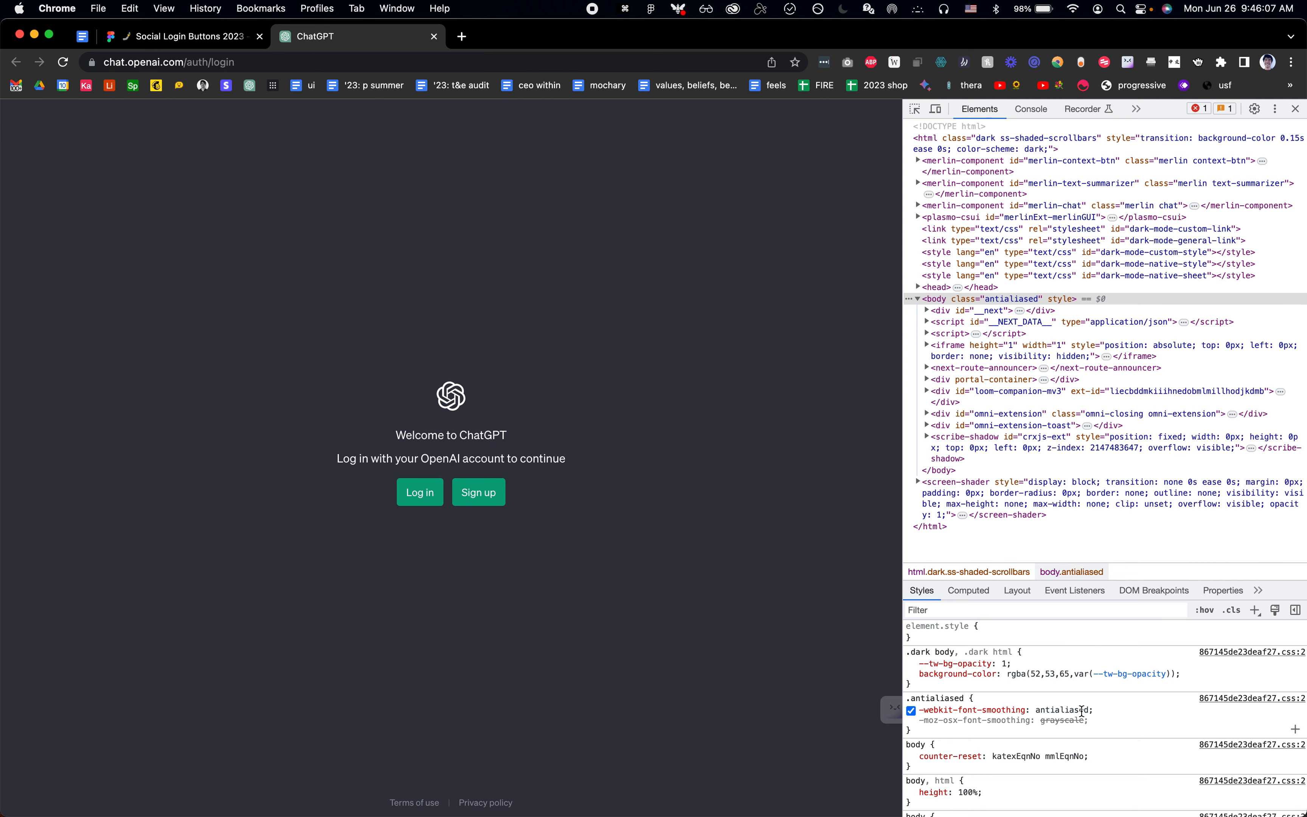
Step: Switch to Figma and compare the recreated ChatGPT - Login/Signup frame, especially its Log in and Sign up buttons, with the original screenshot
key("super+Tab")
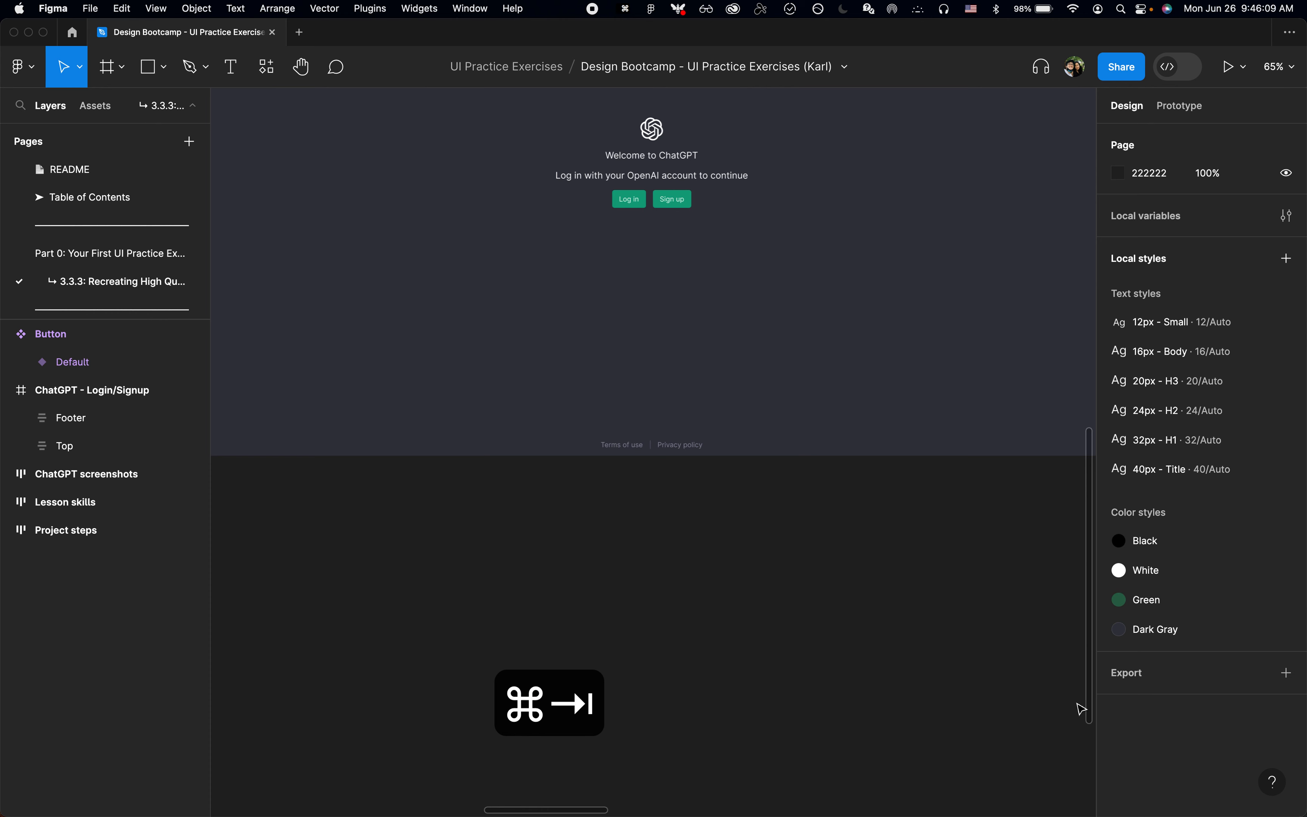
scroll(758, 668, "down", 2, "ctrl")
scroll(757, 668, "up", 3)
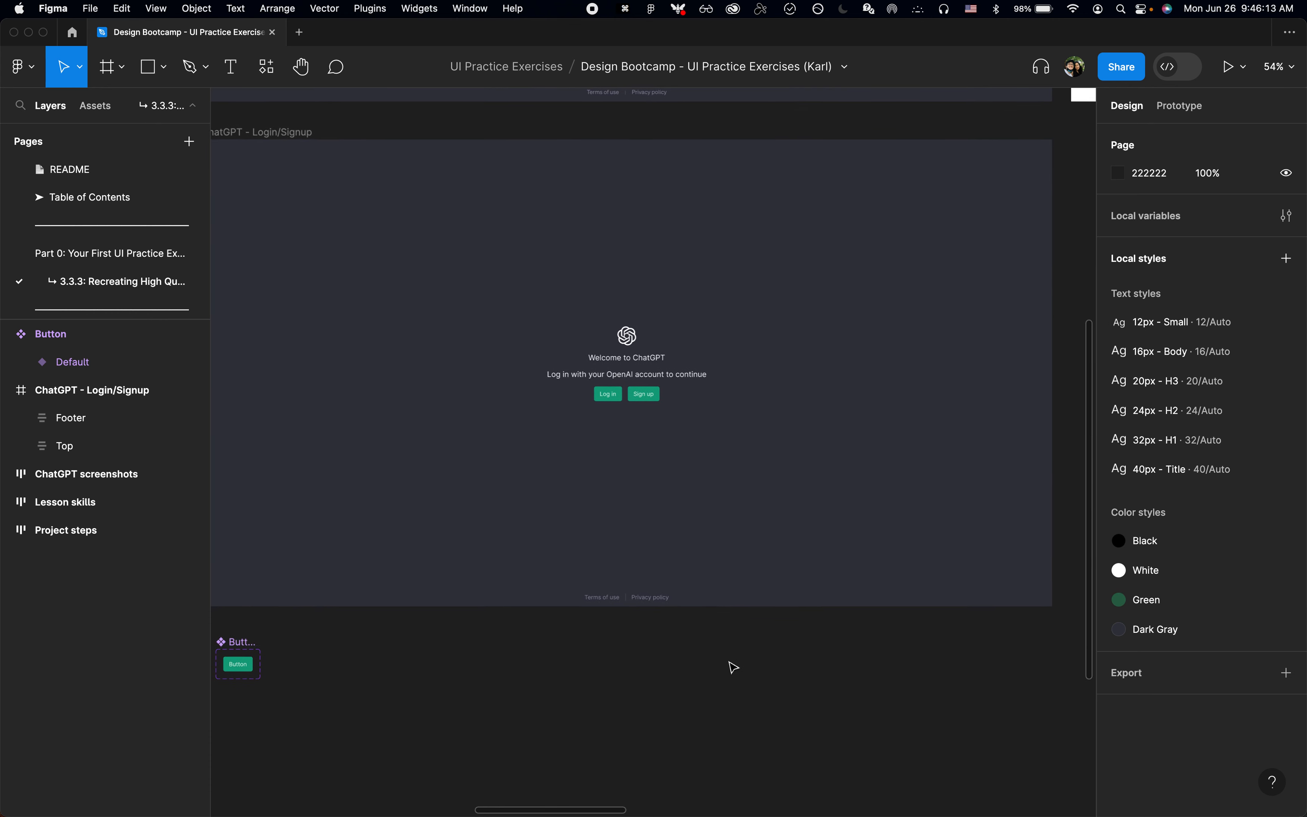
left_click(779, 415)
key("shift+2")
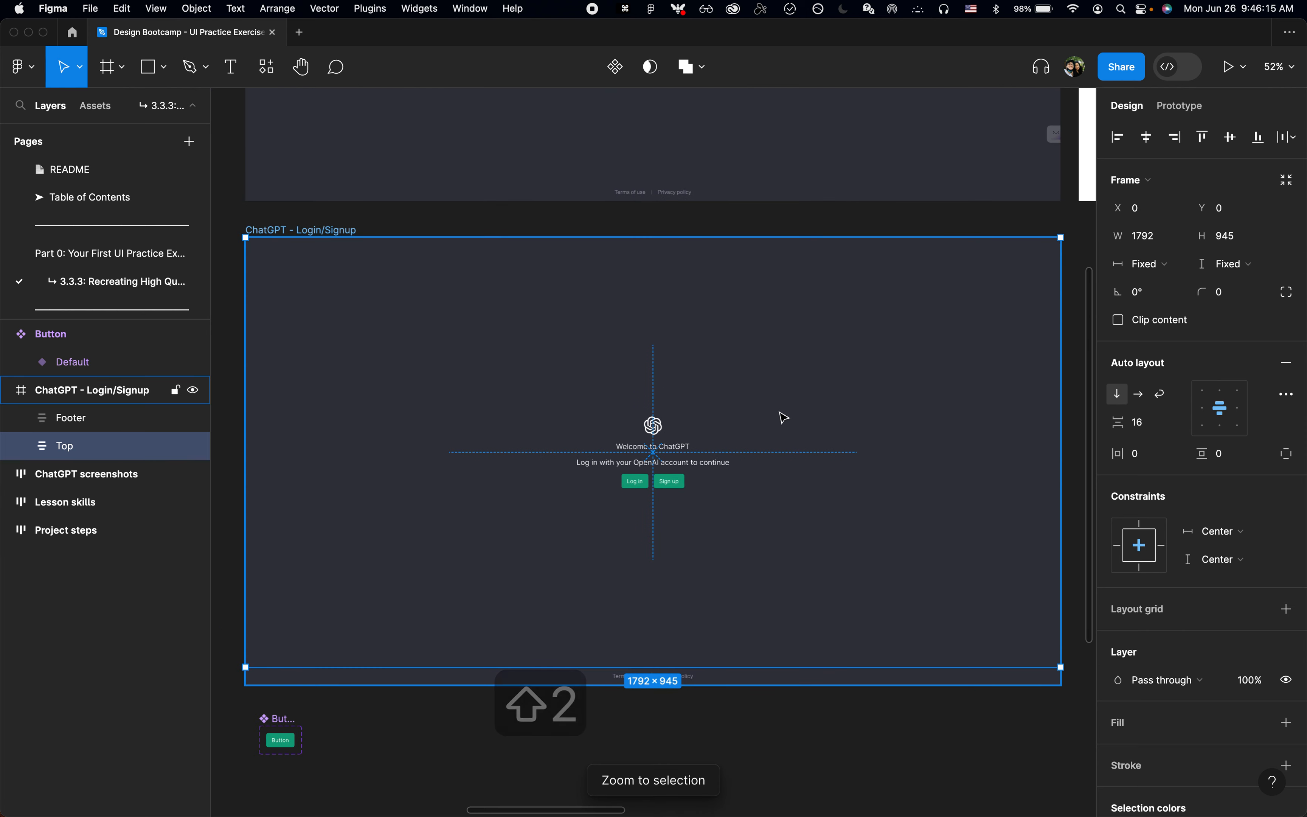
key("super+period")
key("shift+2")
left_click(650, 486)
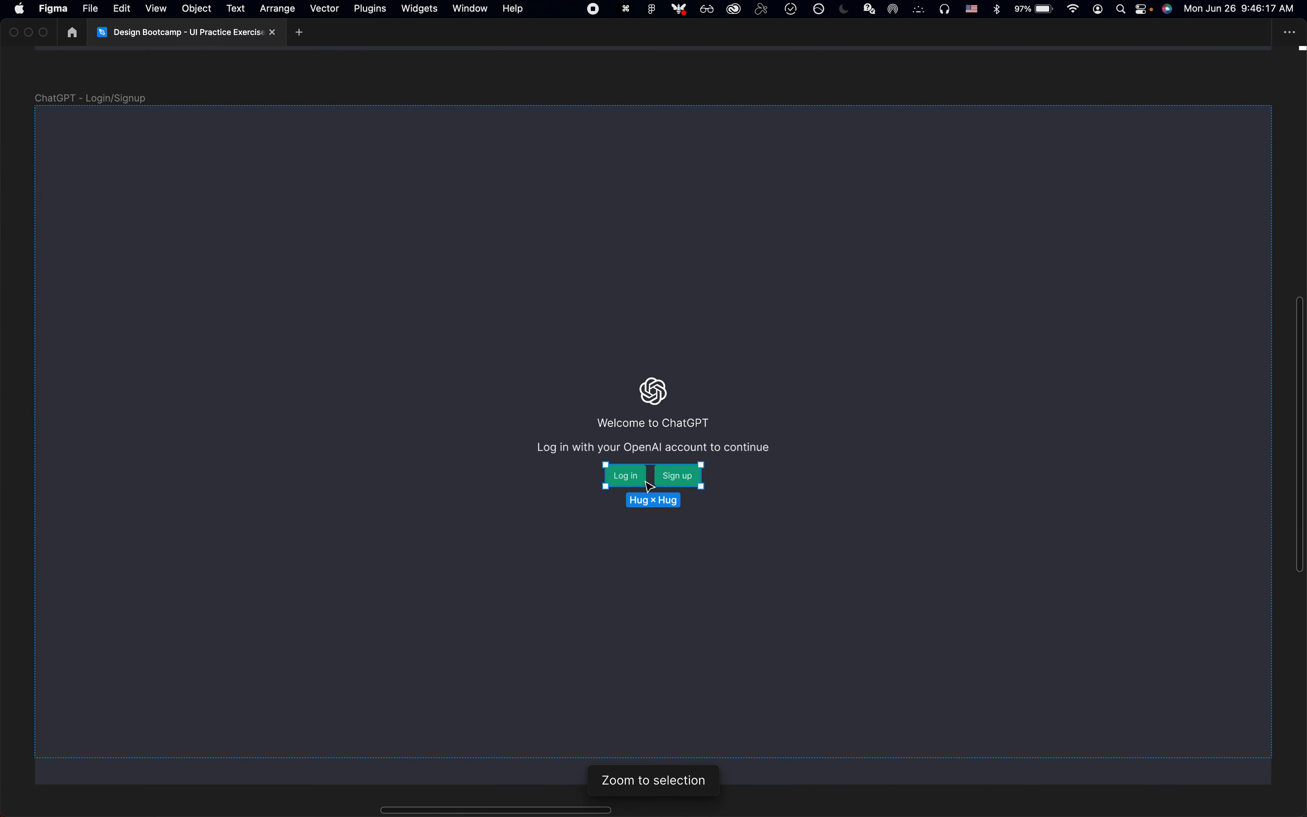
scroll(651, 486, "up", 3, "ctrl")
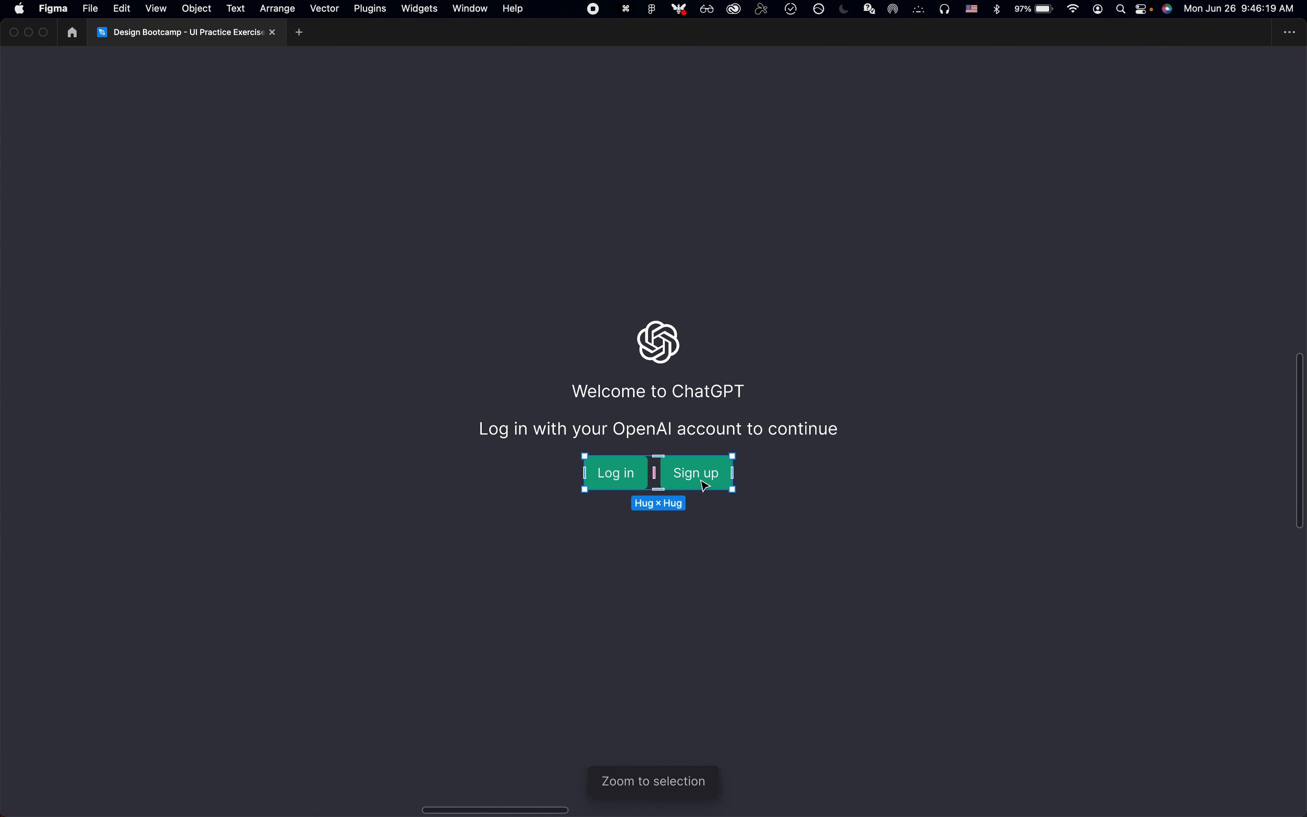
scroll(705, 485, "down", 5, "ctrl")
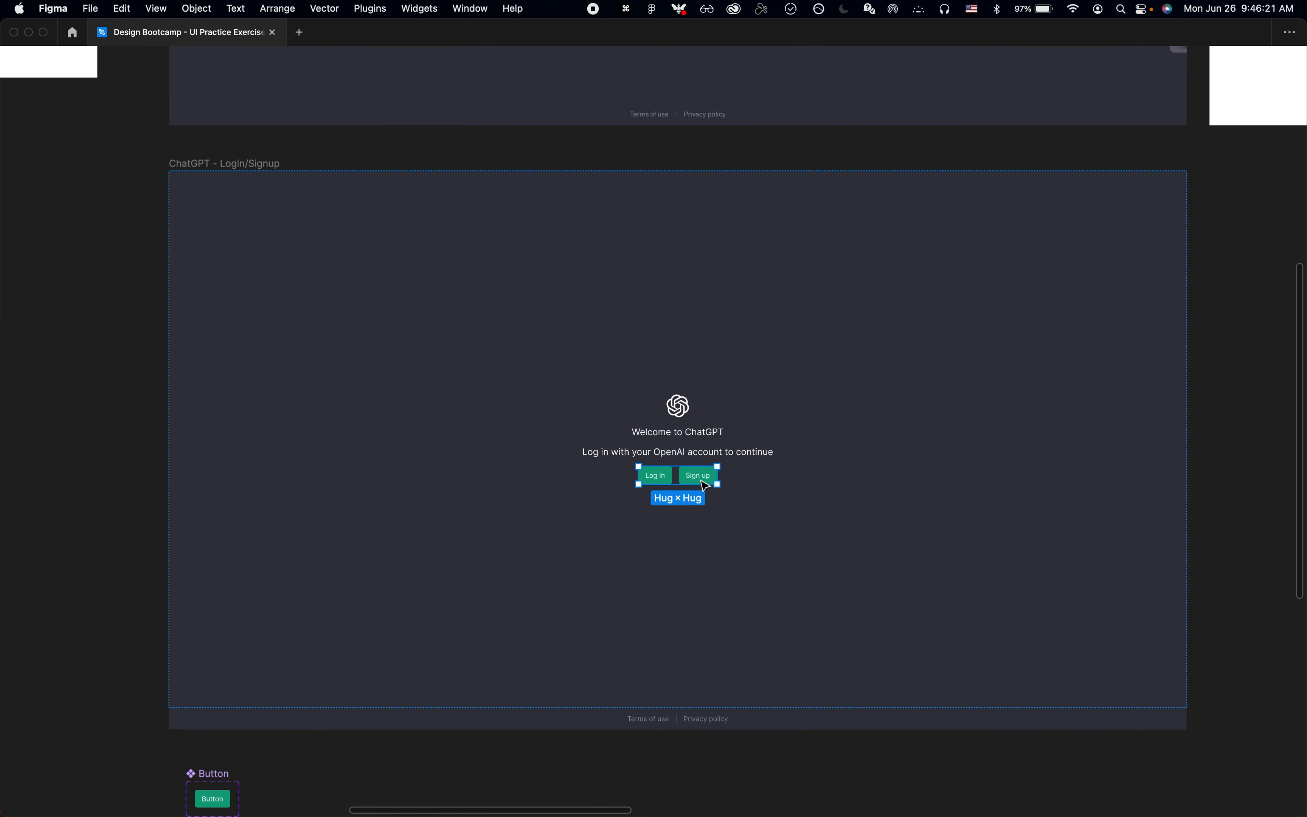
scroll(706, 485, "up", 10)
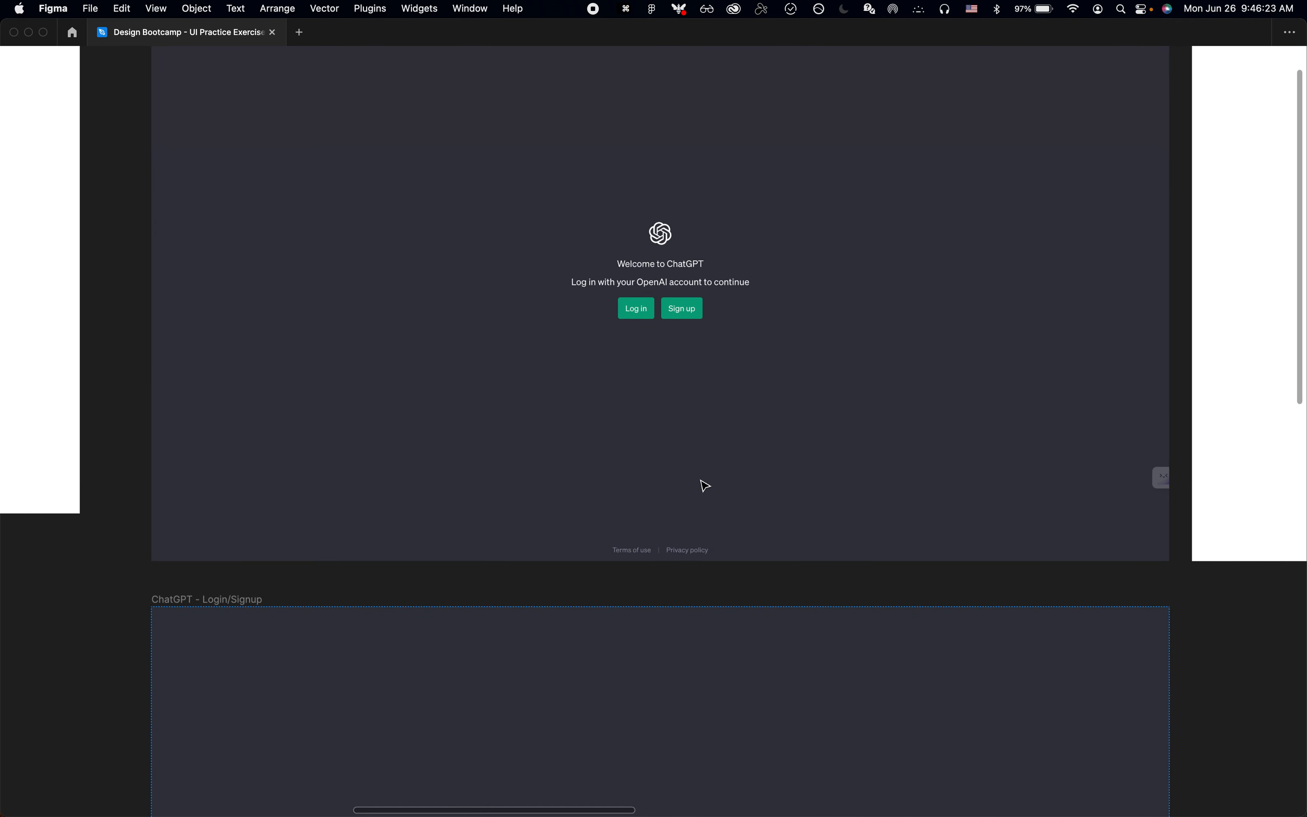
scroll(680, 301, "up", 5, "ctrl")
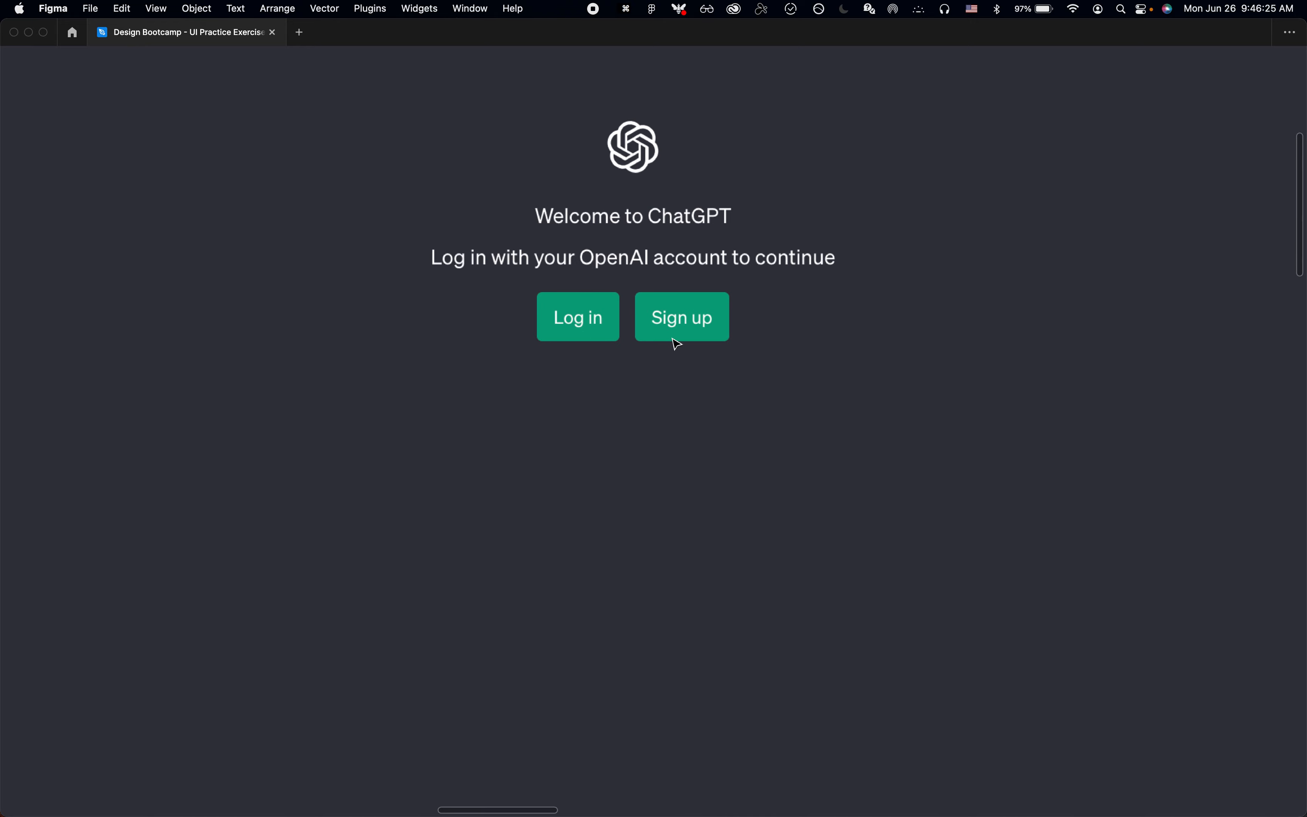
scroll(642, 313, "down", 8, "ctrl")
scroll(641, 324, "down", 5)
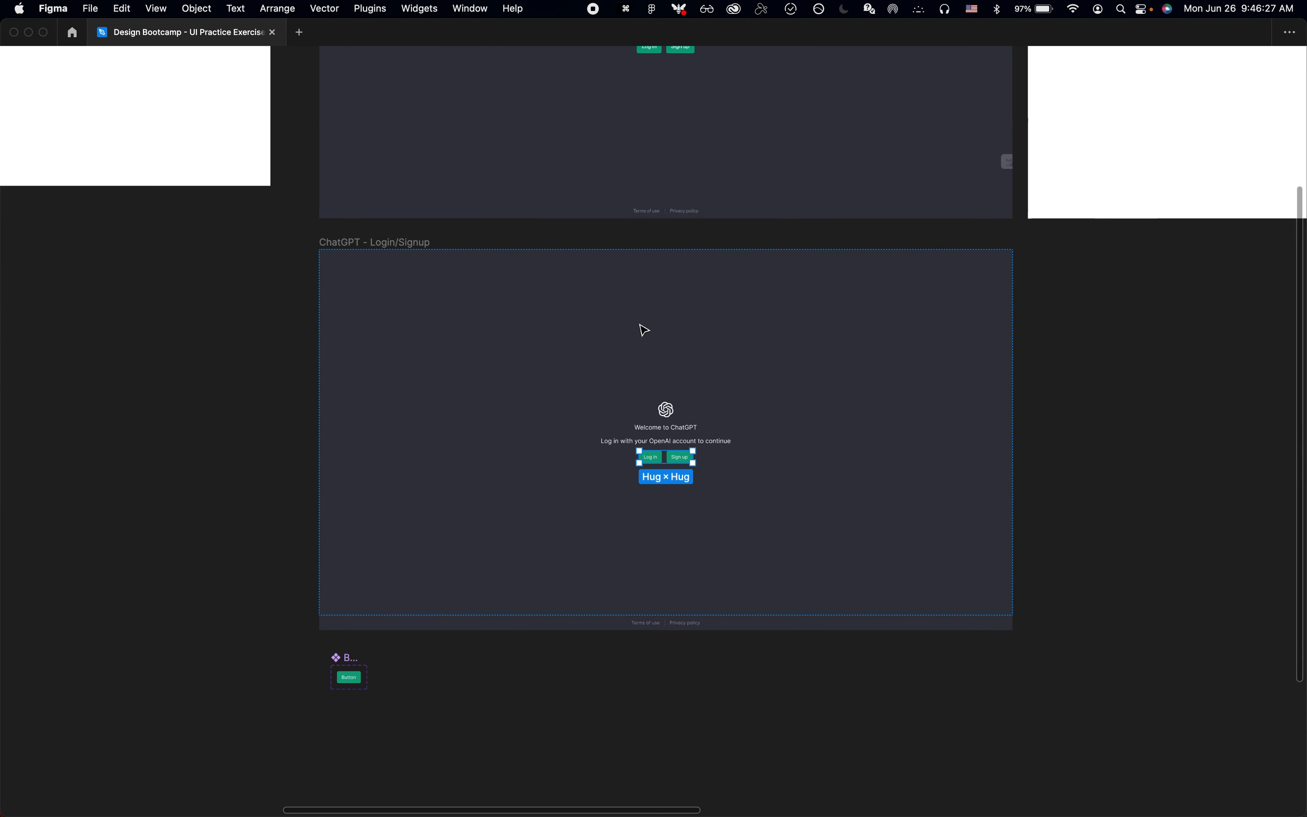
scroll(665, 440, "up", 3, "ctrl")
scroll(663, 441, "down", 5)
key("super+Tab")
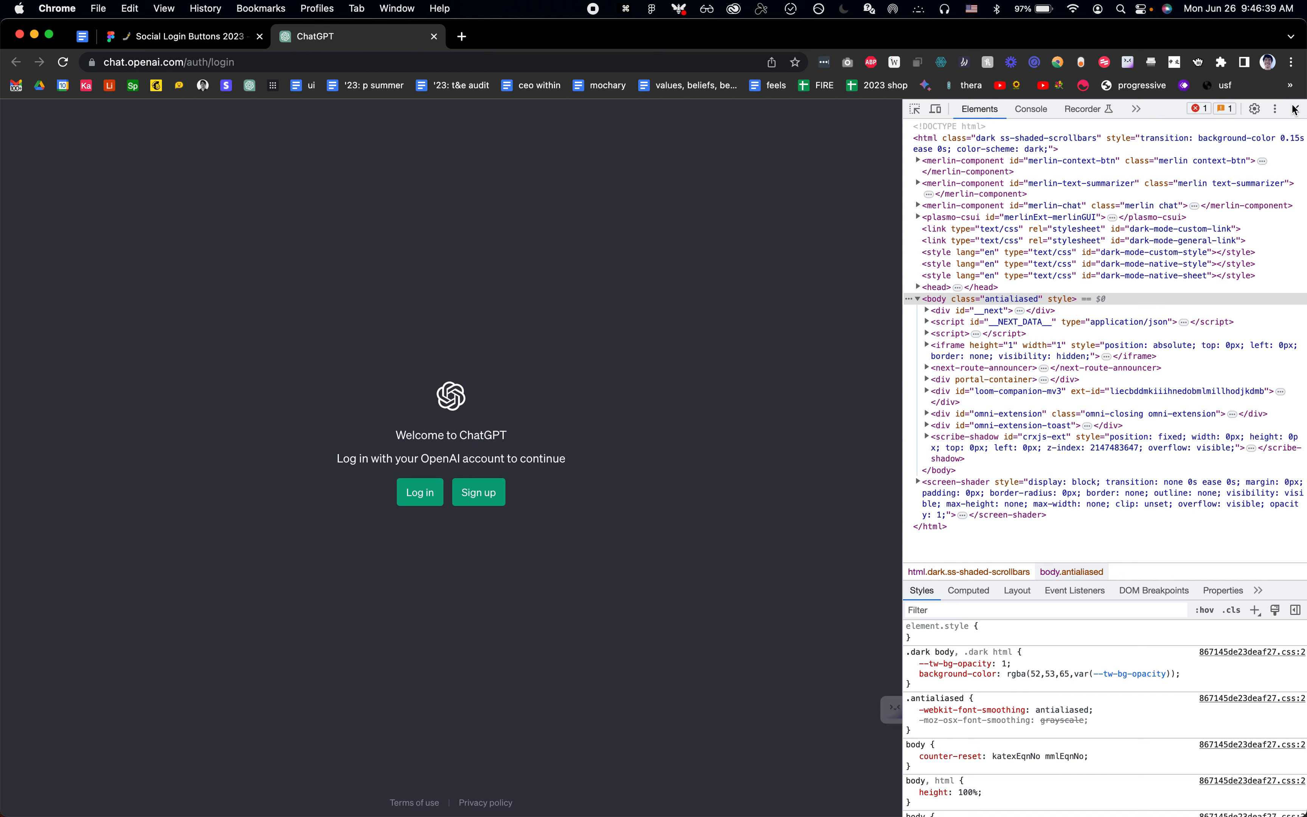
key("super+Tab")
Step: Examine the Welcome back login screenshot with its email field, Continue button and social login options
scroll(562, 486, "down", 3)
left_click(616, 640)
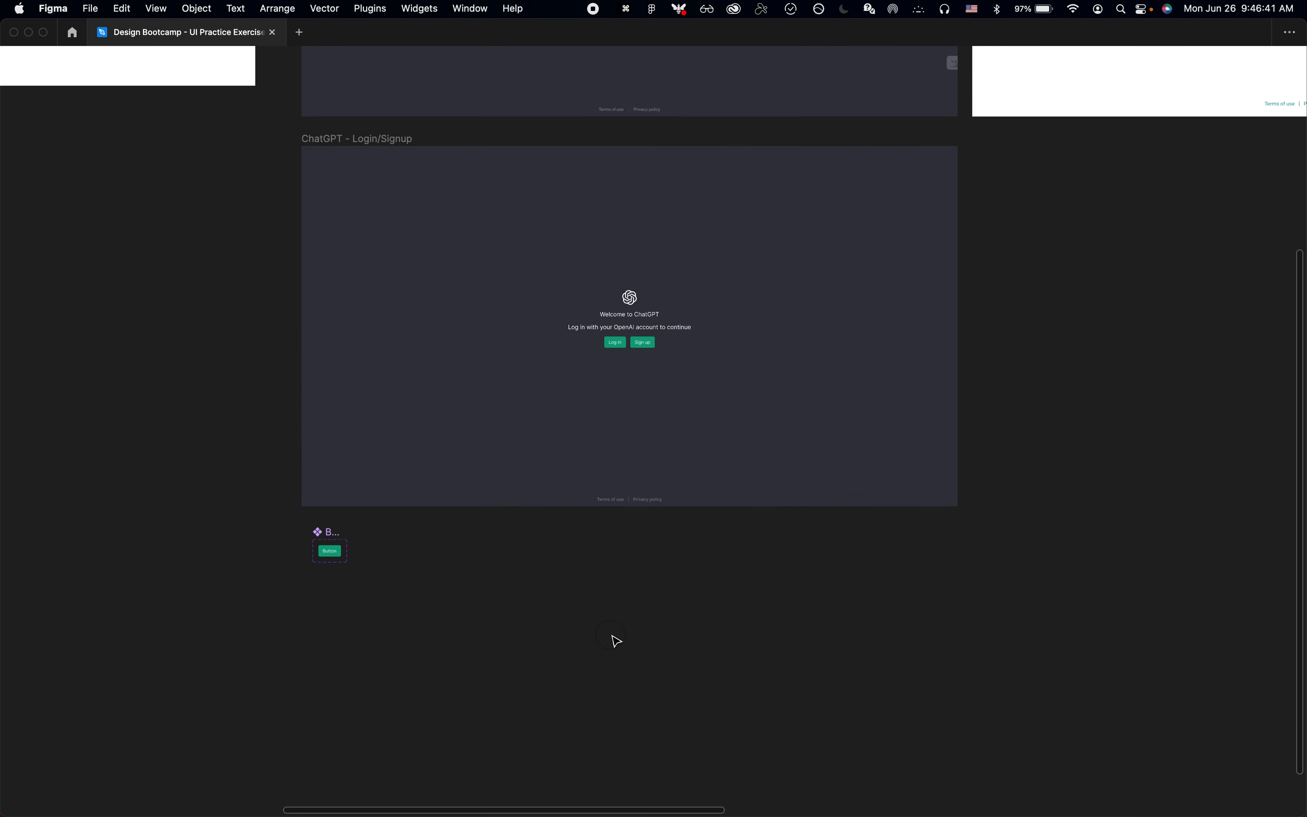
scroll(615, 640, "right", 5)
scroll(615, 641, "up", 5)
scroll(835, 404, "up", 5)
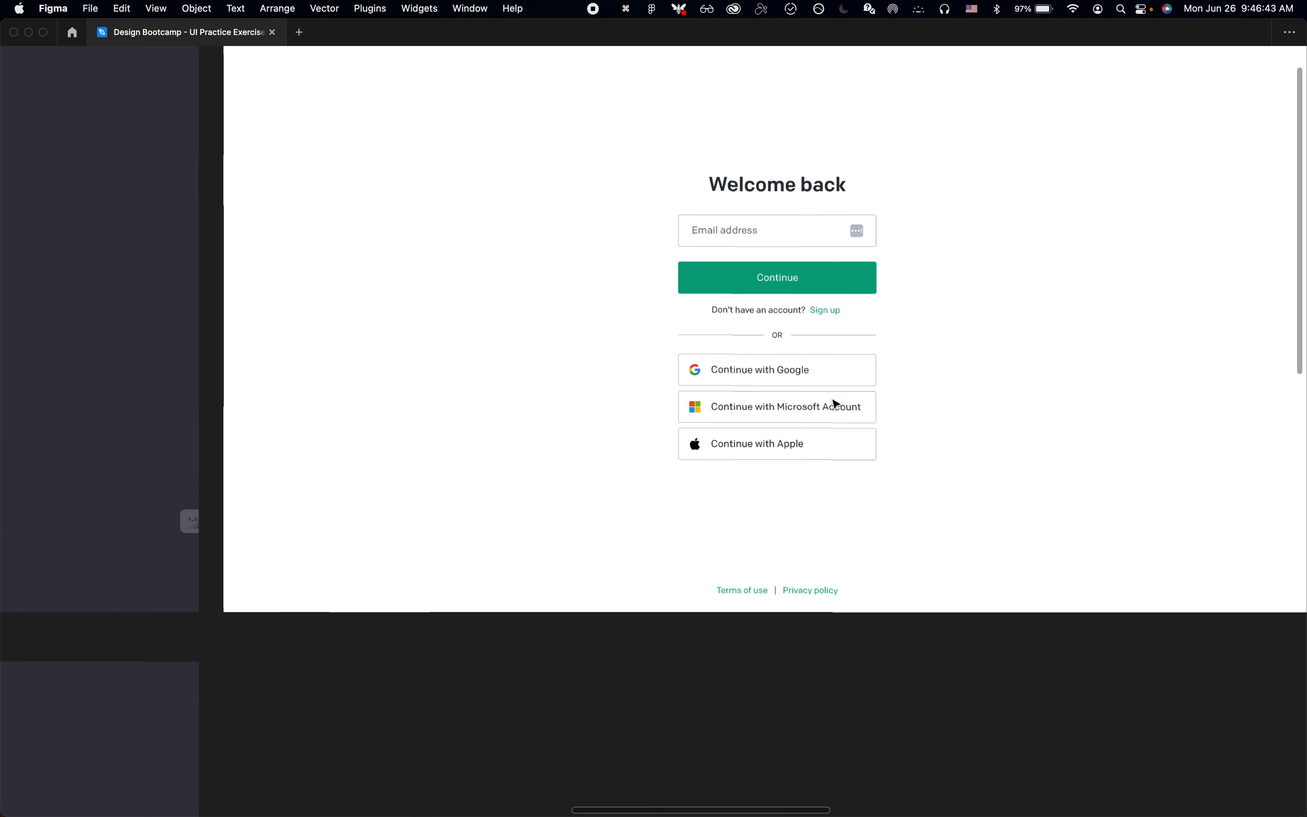
scroll(836, 405, "up", 3)
scroll(836, 404, "right", 4)
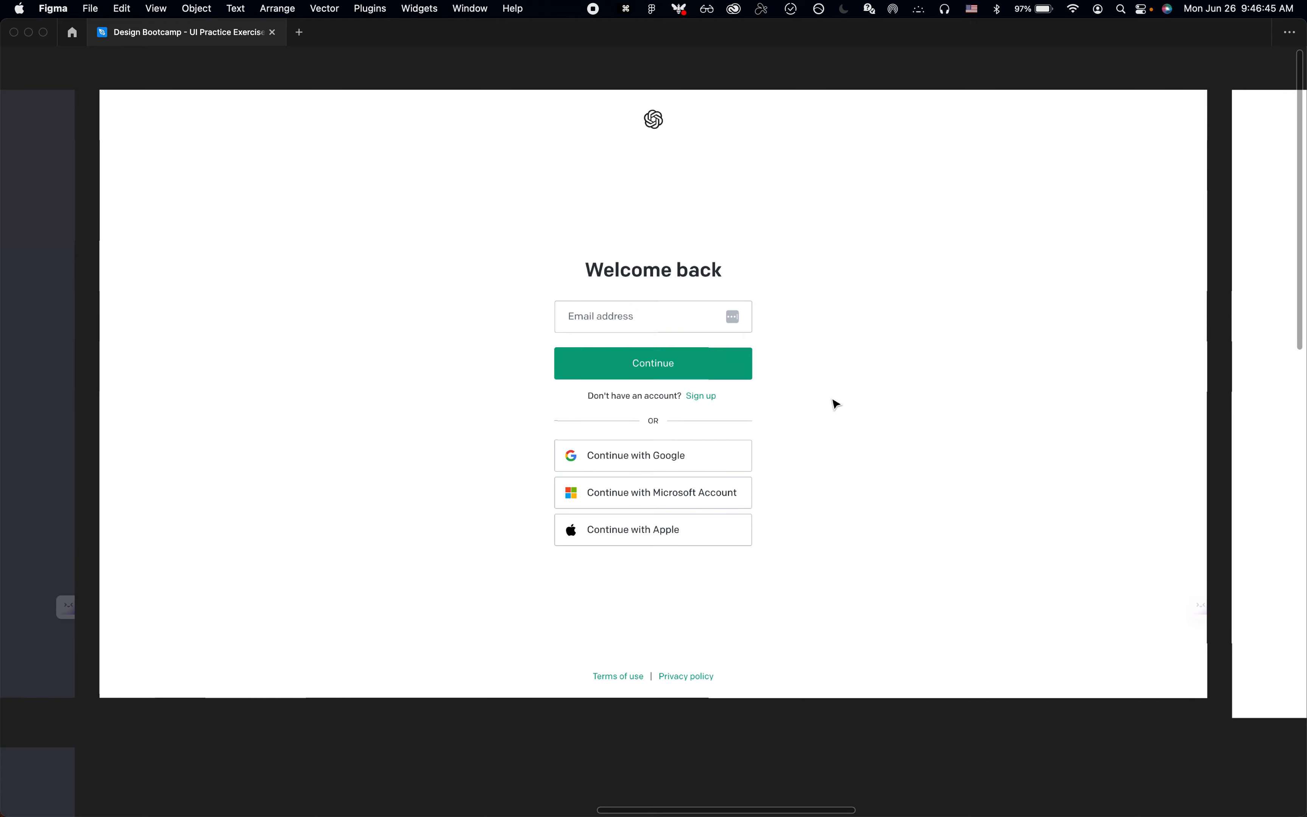
scroll(836, 404, "down", 5)
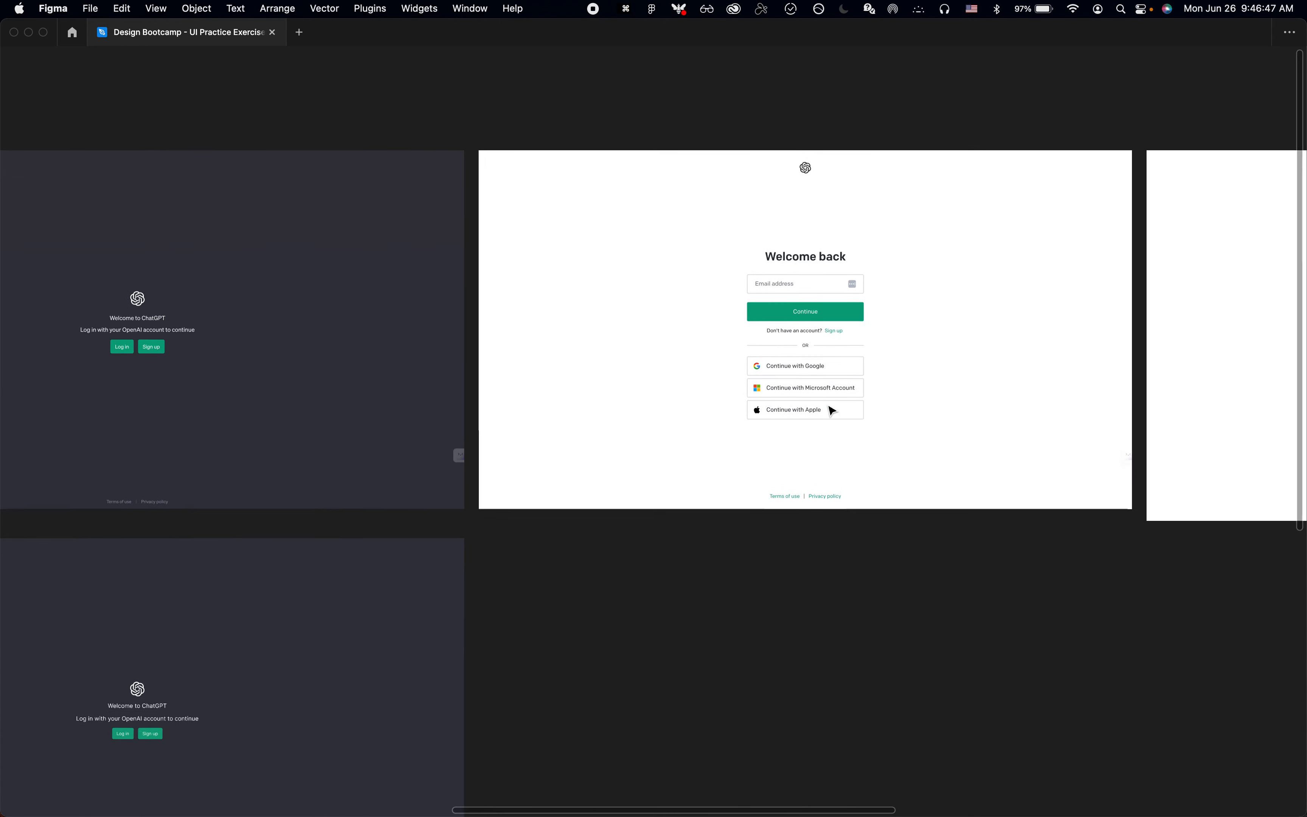
scroll(832, 411, "down", 4)
scroll(832, 411, "left", 10)
scroll(729, 554, "down", 3)
Step: Move the Button component set up and left to align with the left edge of the ChatGPT - Login/Signup frame
left_click(522, 570)
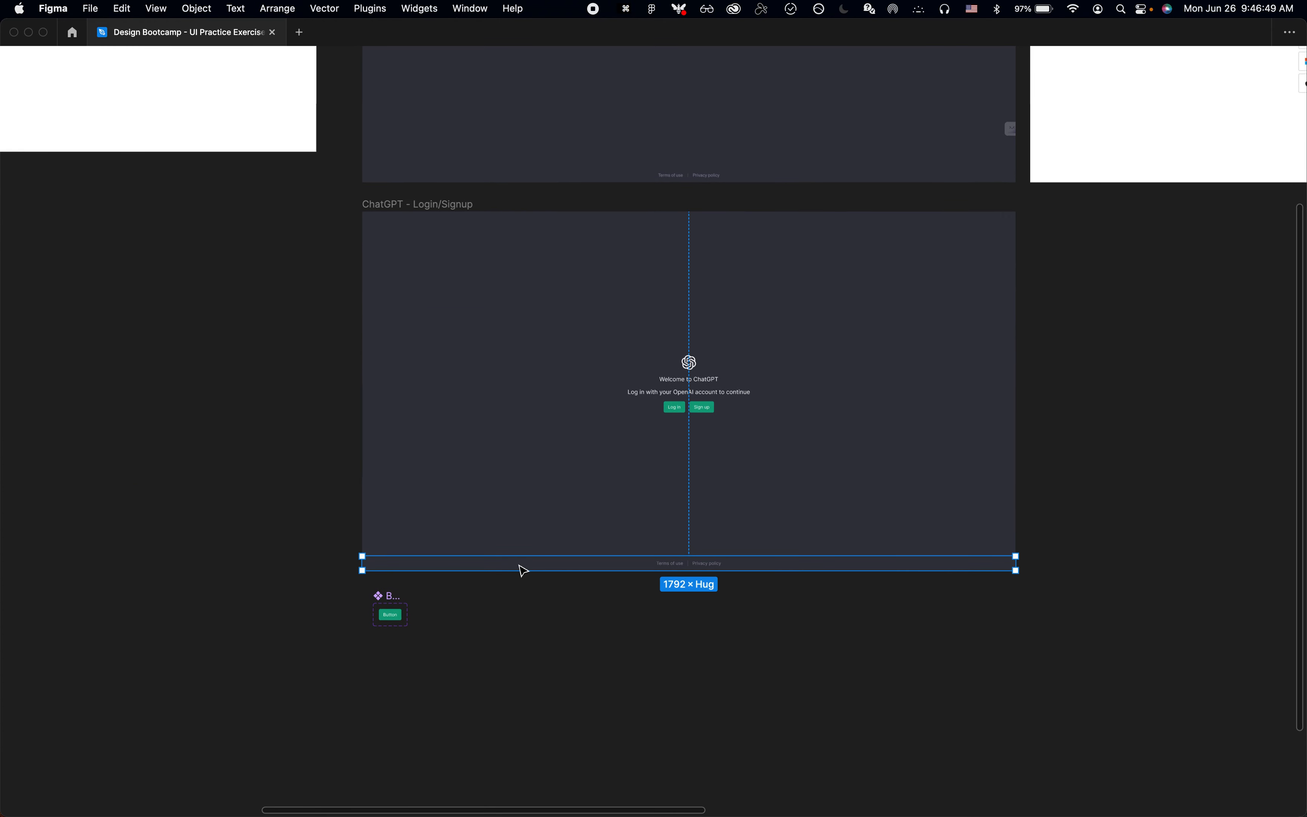
left_click(560, 655)
scroll(455, 676, "up", 3)
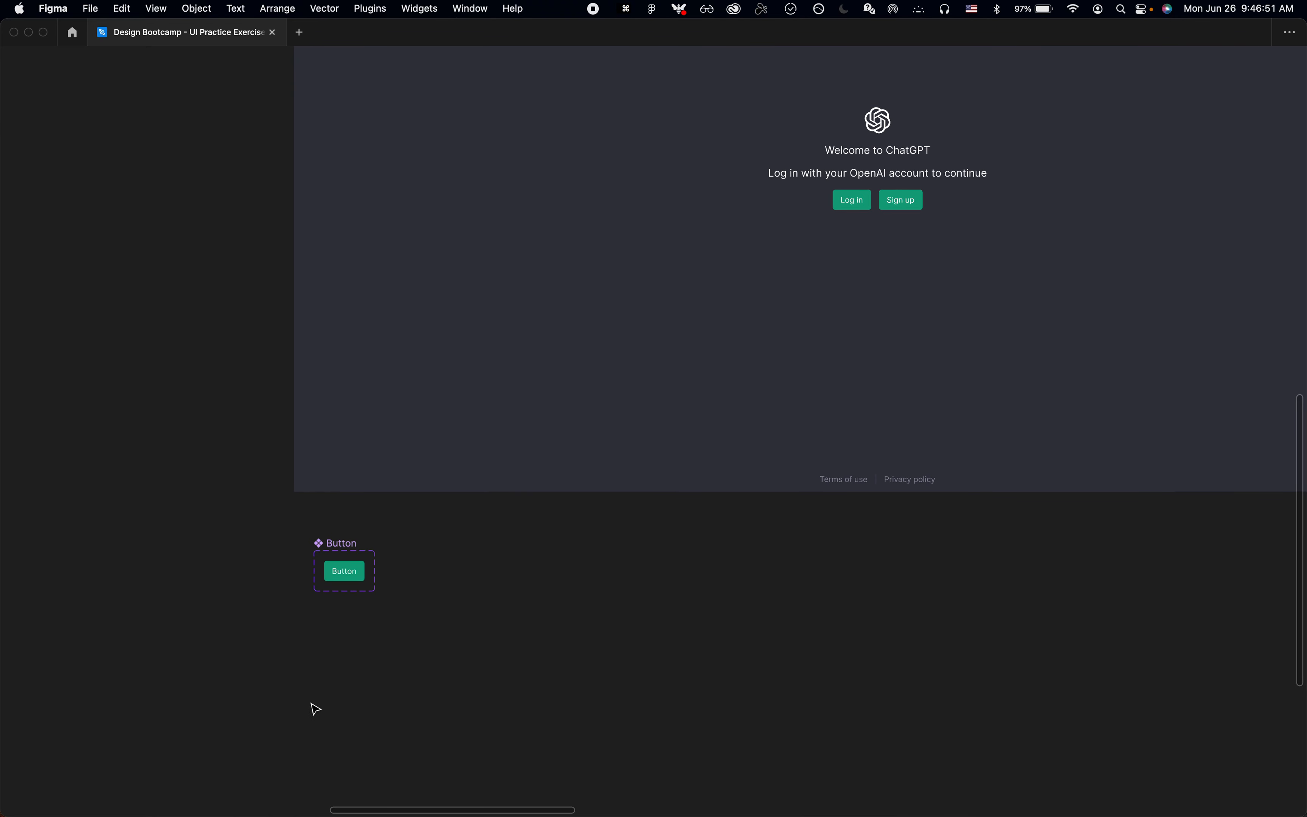
scroll(335, 621, "up", 5)
left_click(329, 446)
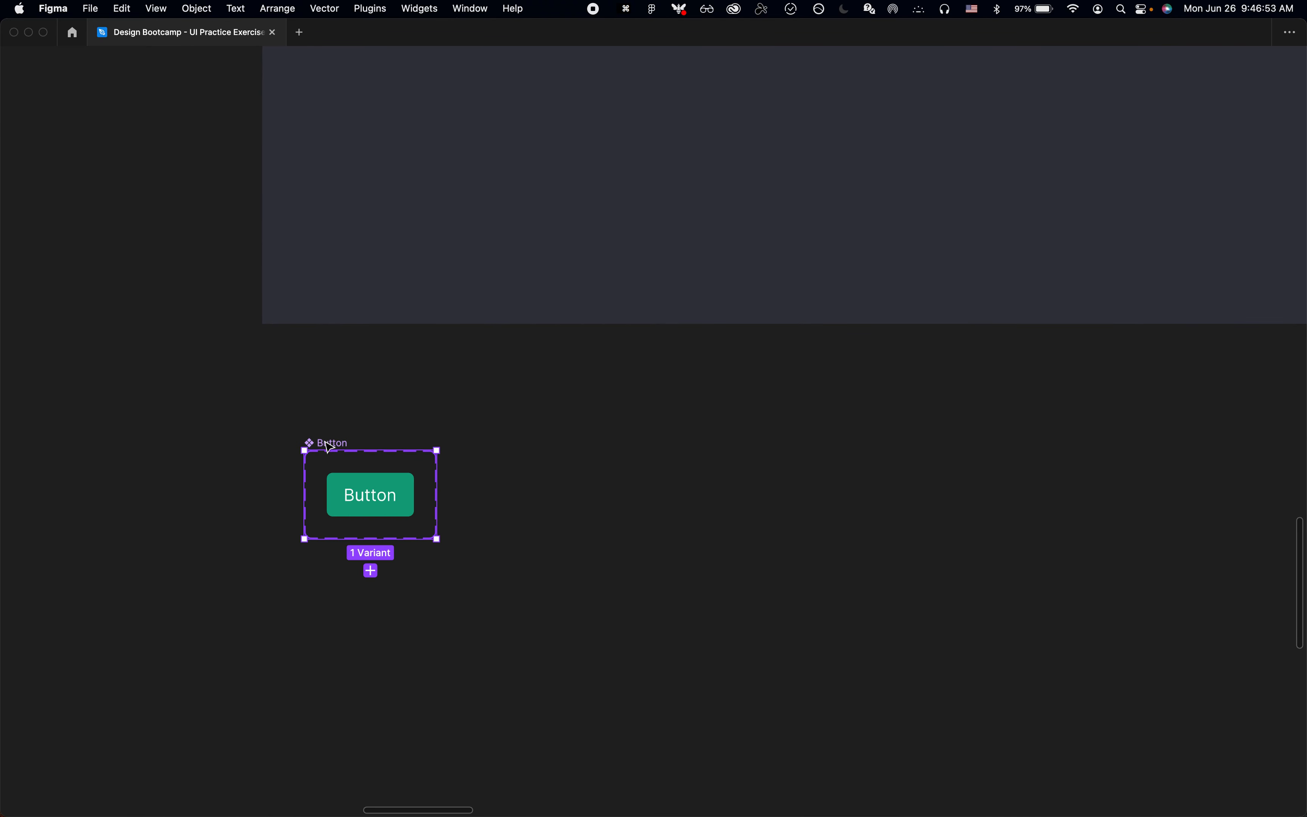
left_click_drag(332, 448, 290, 410)
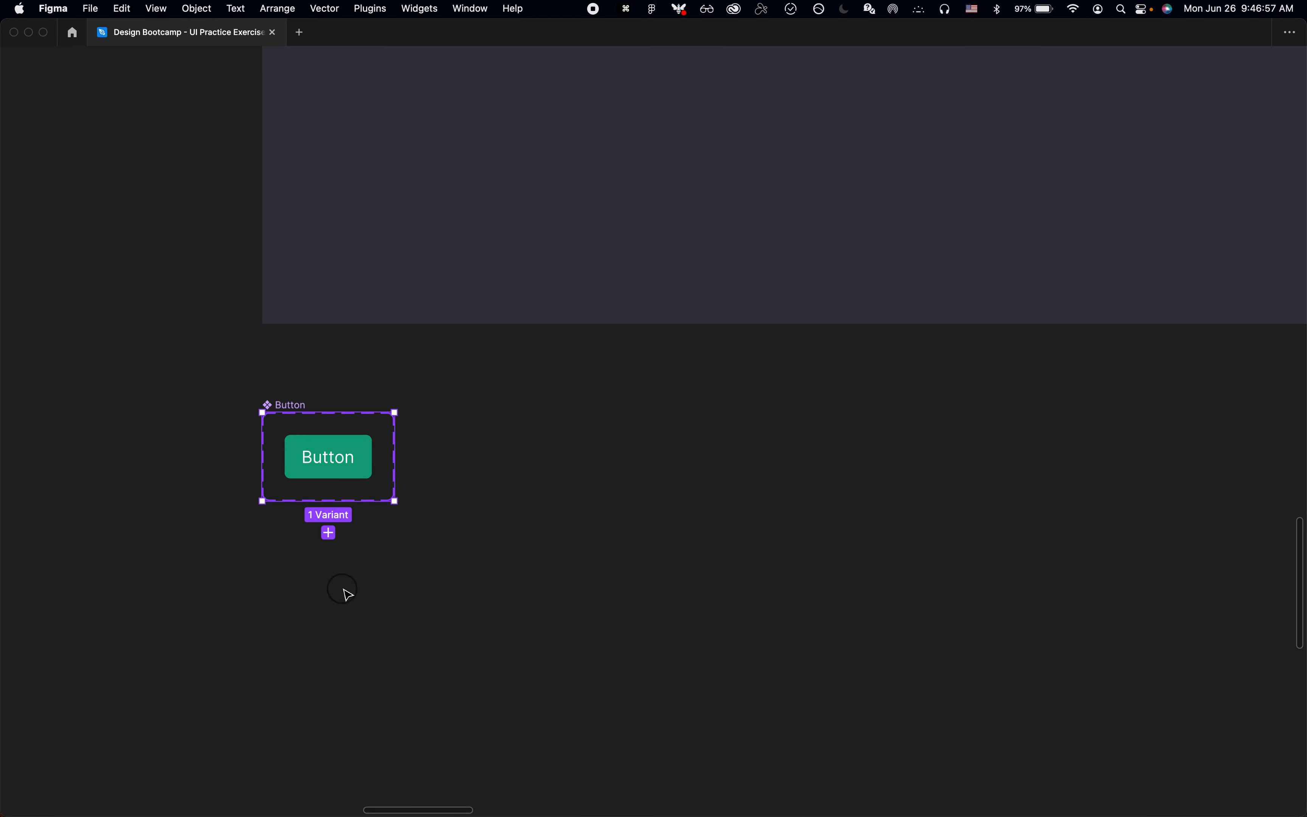
Step: Insert an instance of the Button component to the right of the component set and place a duplicate further right
scroll(344, 594, "up", 2)
left_click(344, 429)
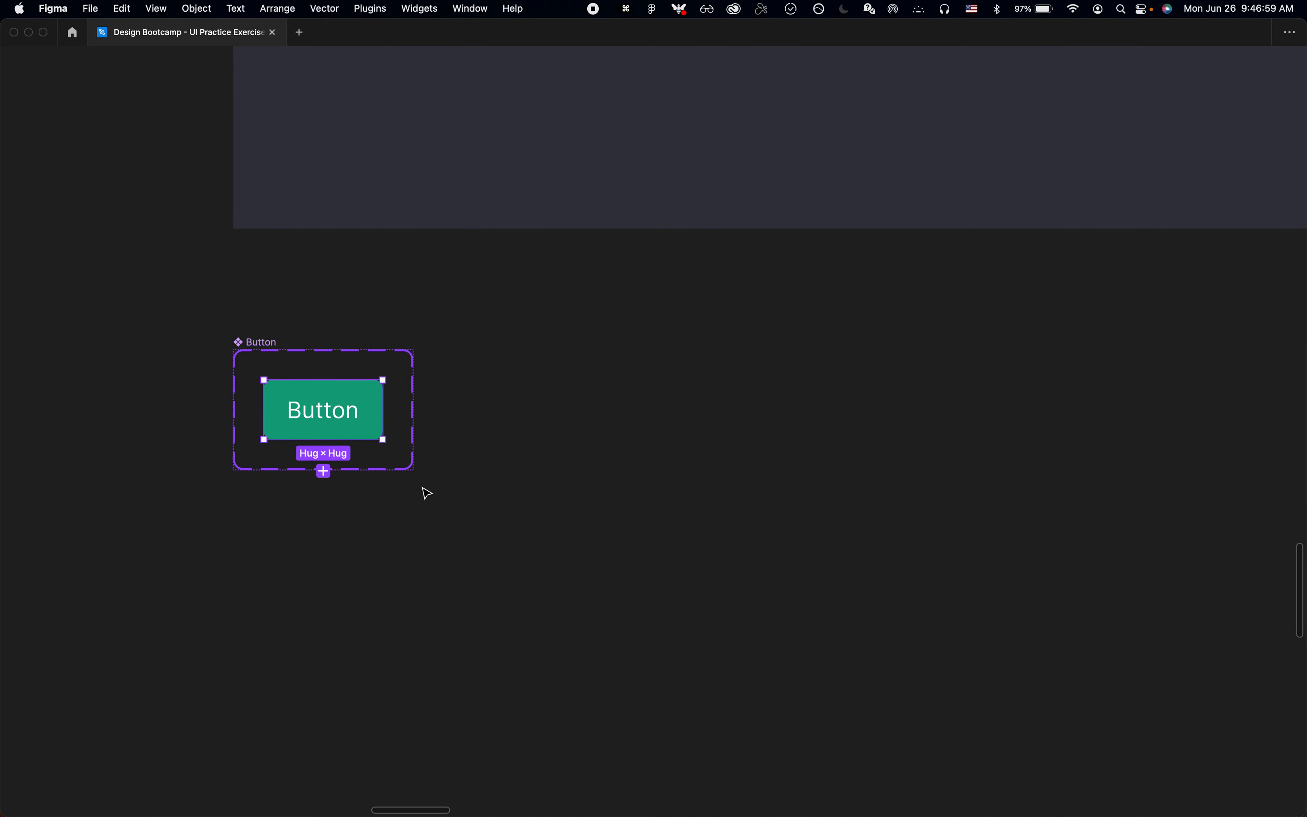
left_click(451, 490)
key("shift+i")
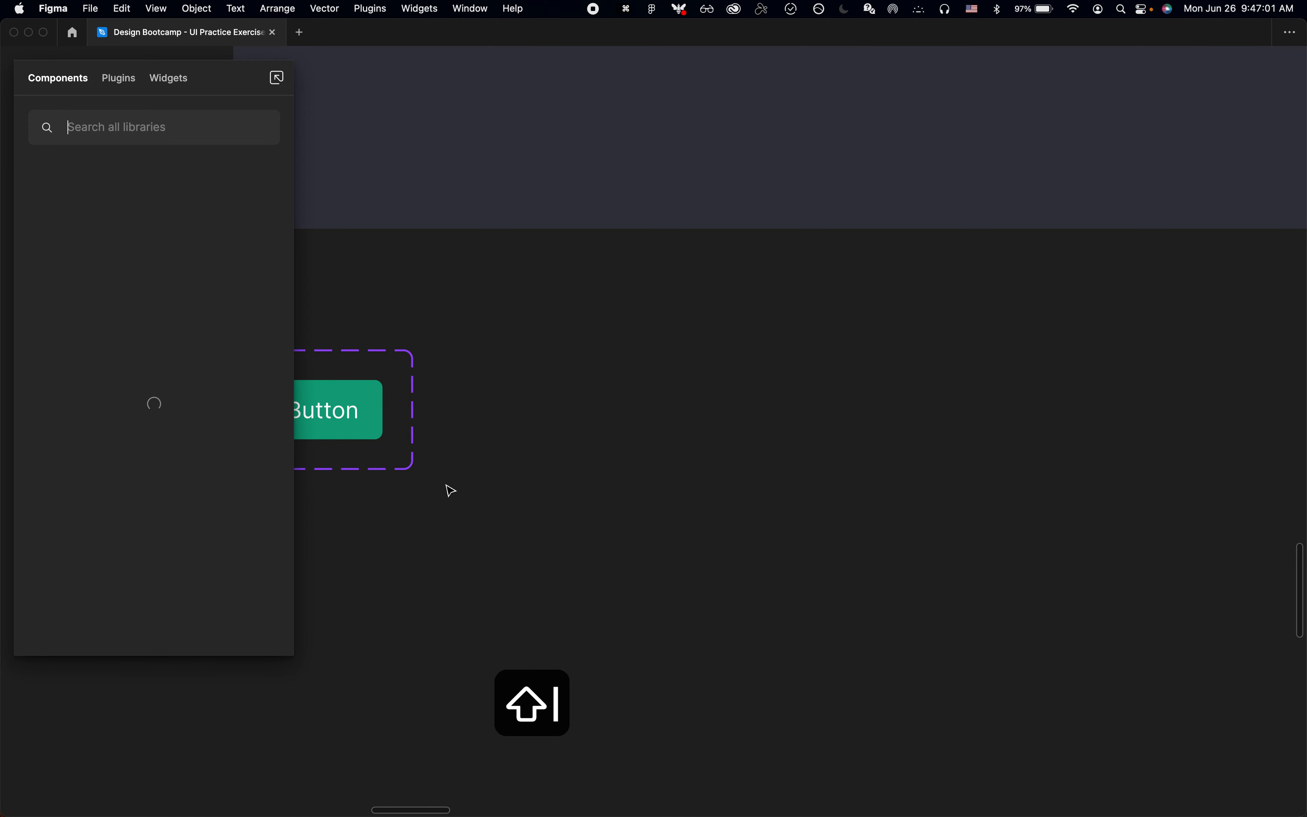
type("button")
key("Return")
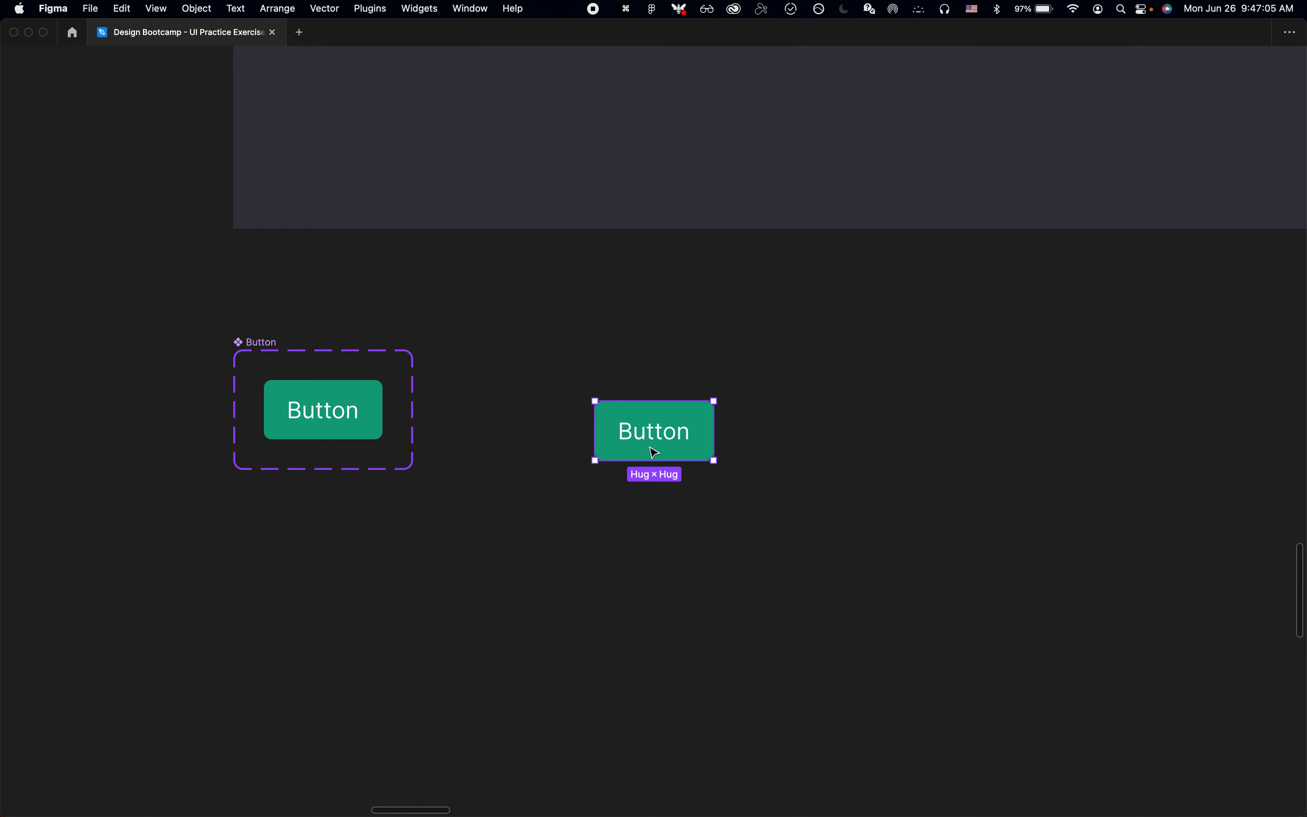
mouse_move(655, 453)
left_mouse_down()
mouse_move(592, 382)
mouse_move(594, 419)
mouse_move(639, 458)
left_mouse_up()
left_click(578, 467)
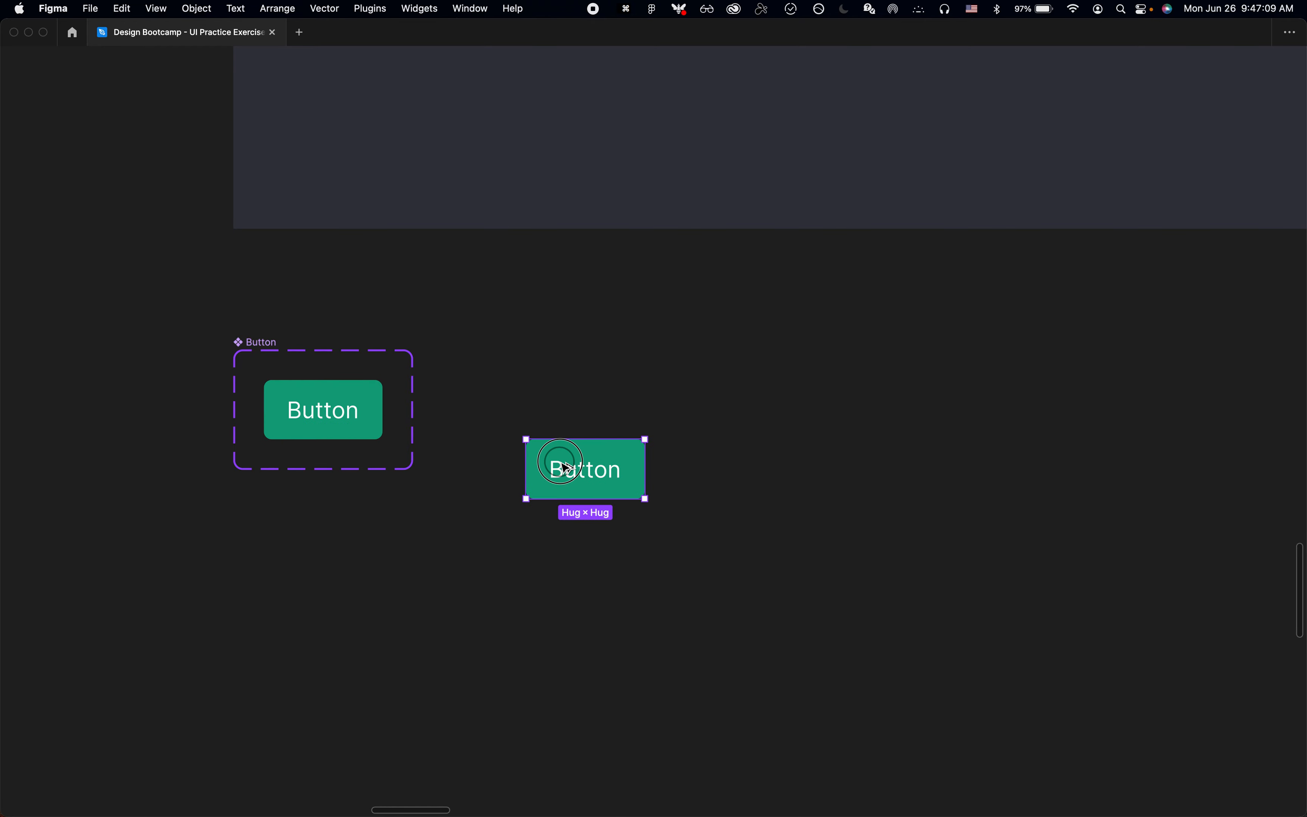
key("super+d")
Step: Change the fill of the Button component's Default variant to dark green 0F4A3B
left_click(322, 433)
key("super+period")
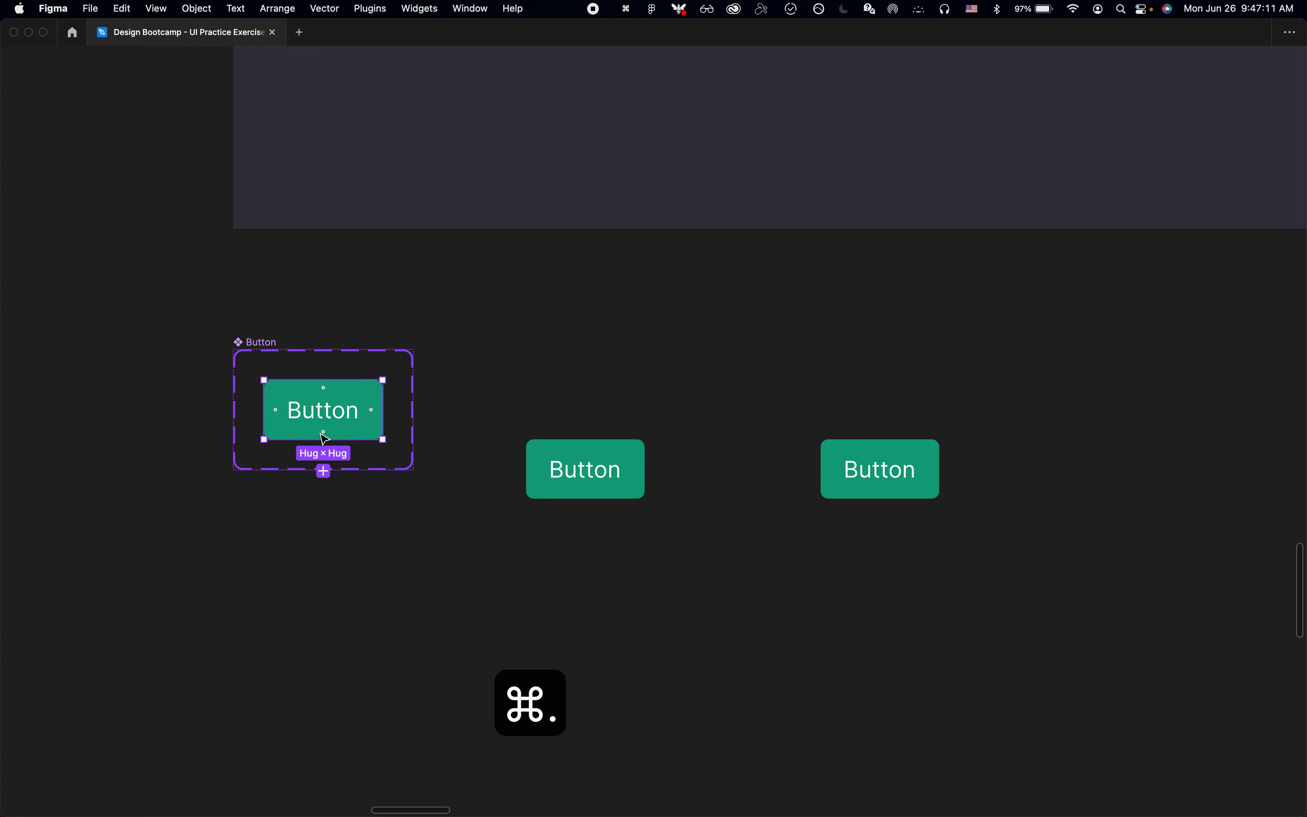
scroll(1145, 663, "down", 3)
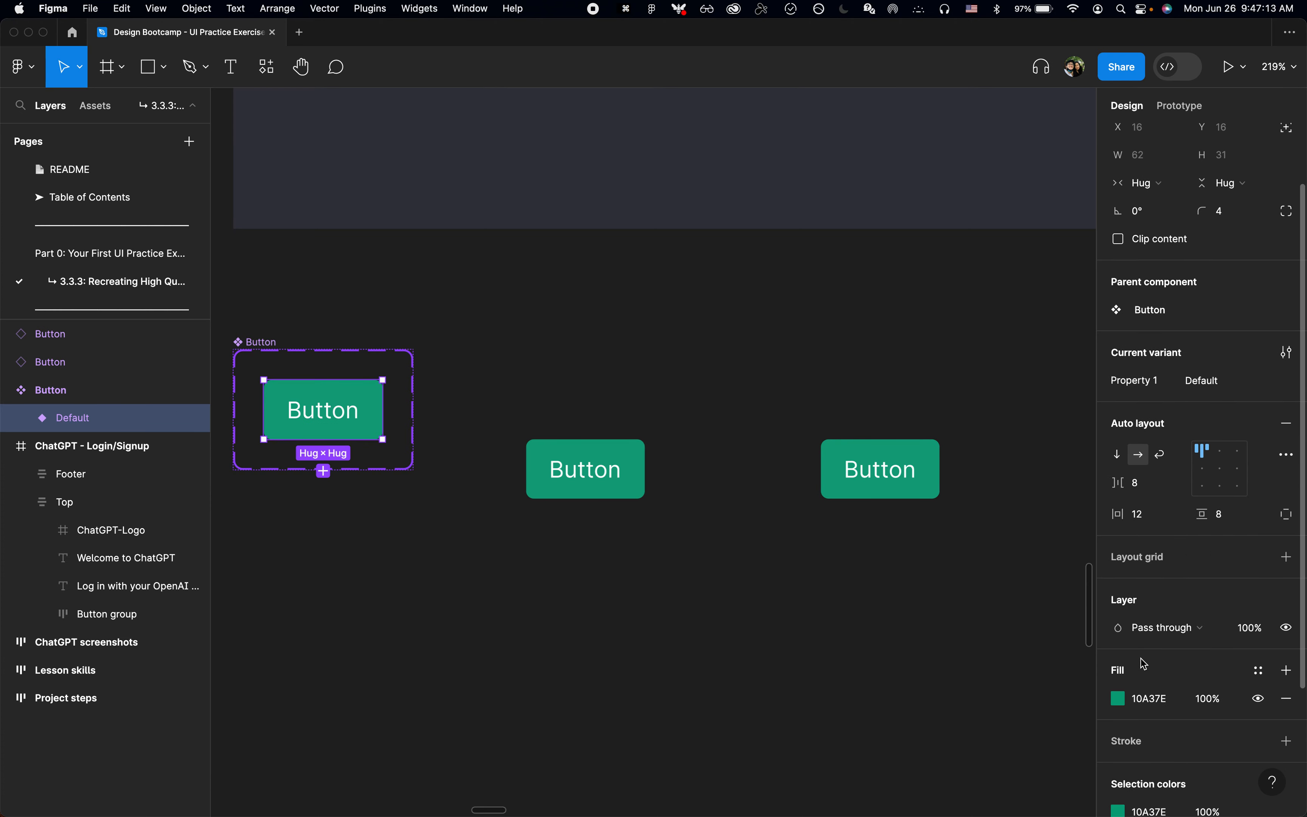
left_click(1145, 698)
key("super+c")
left_click(1120, 699)
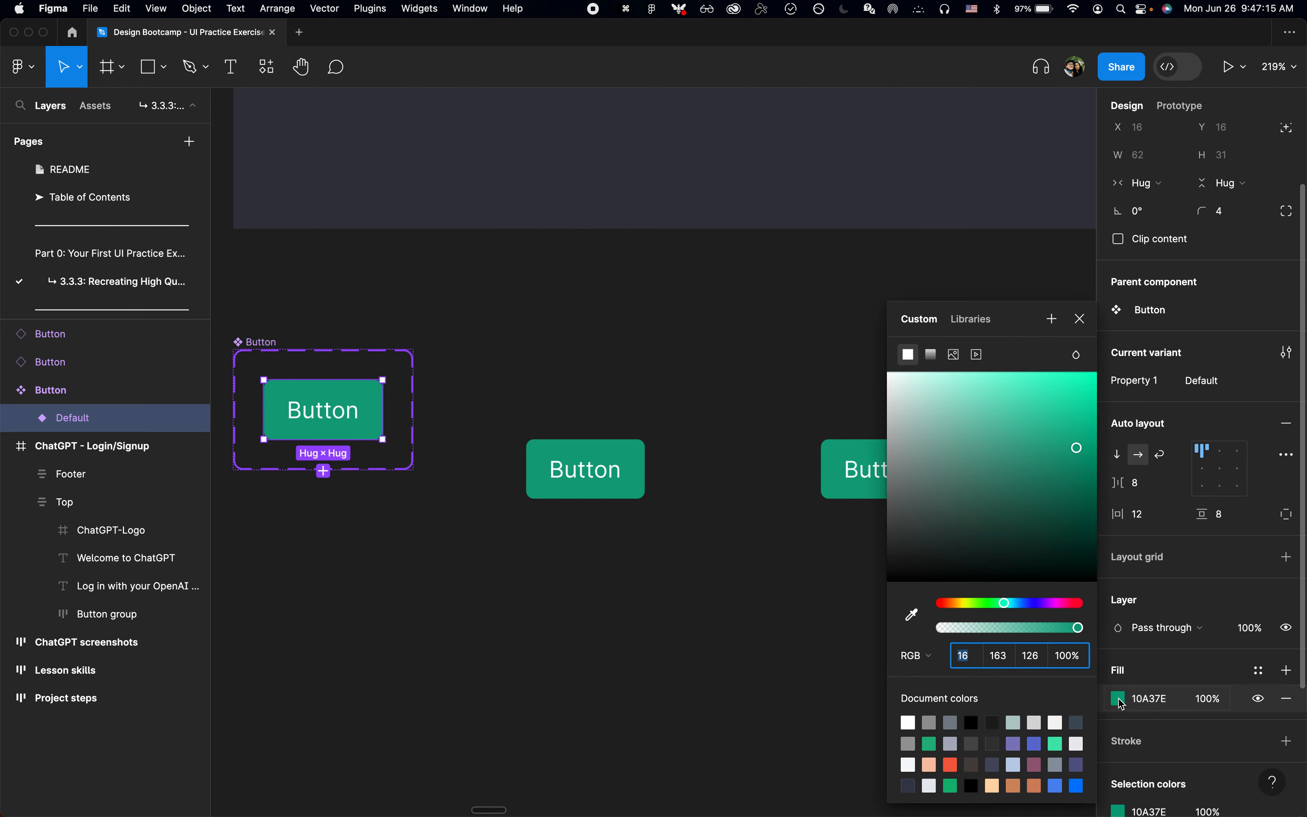
mouse_move(1050, 516)
left_mouse_down()
mouse_move(1052, 487)
mouse_move(1056, 525)
left_mouse_up()
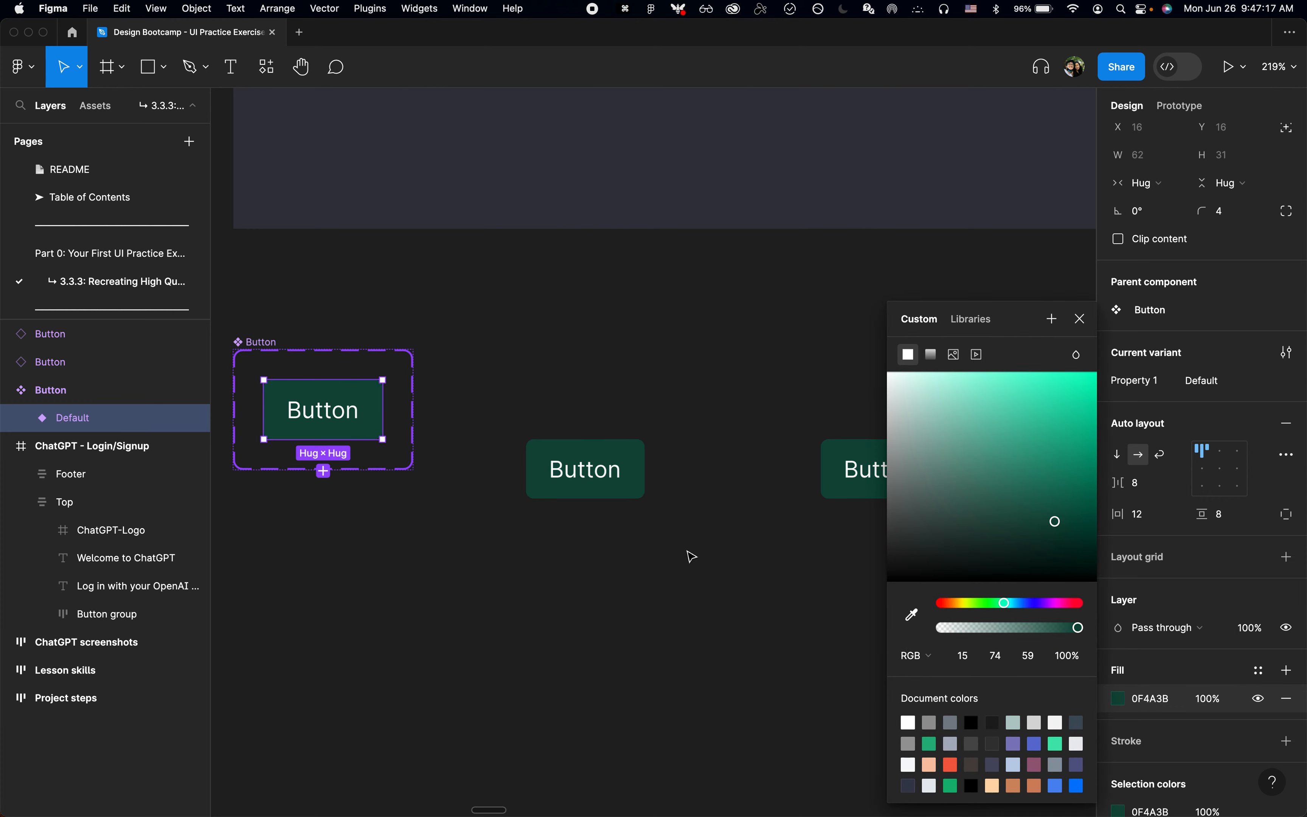
left_click(1041, 328)
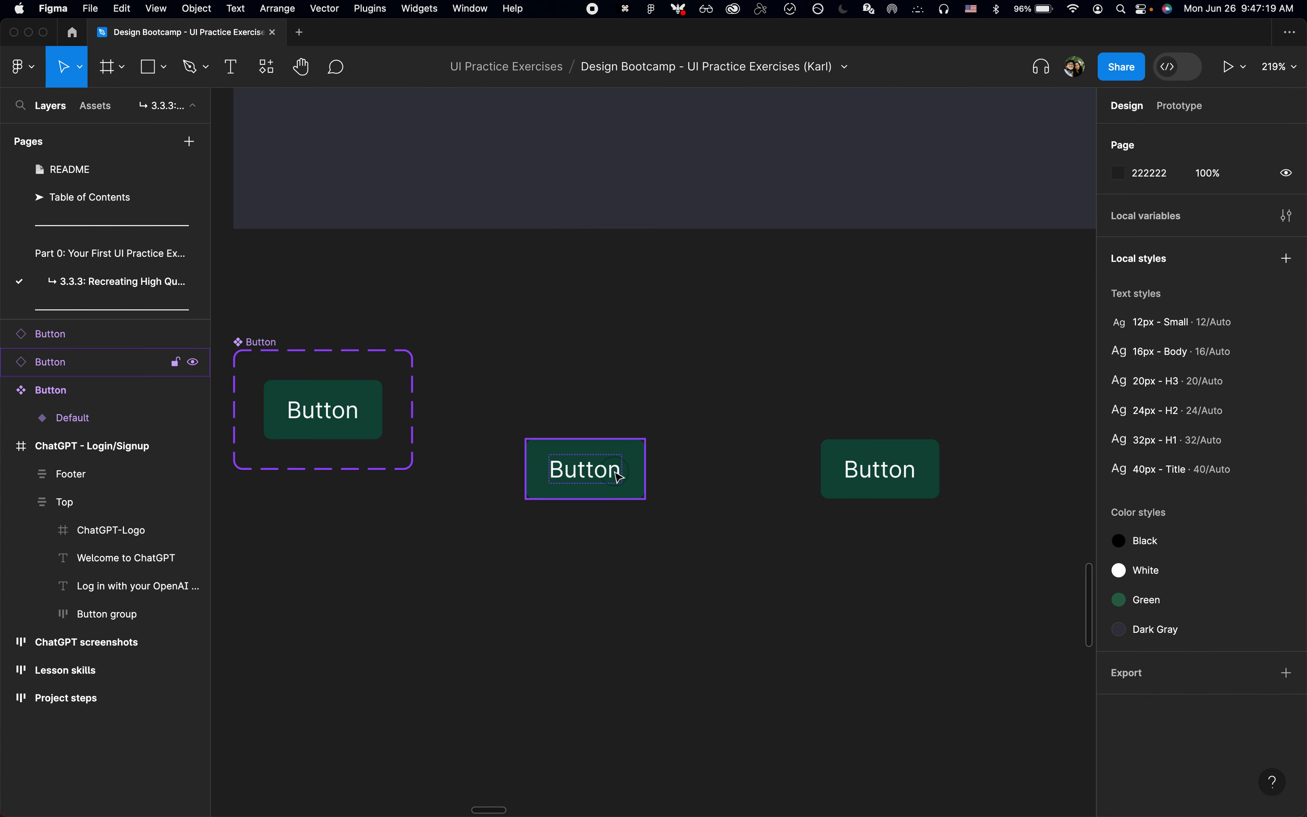
left_click(604, 481)
left_click(695, 542)
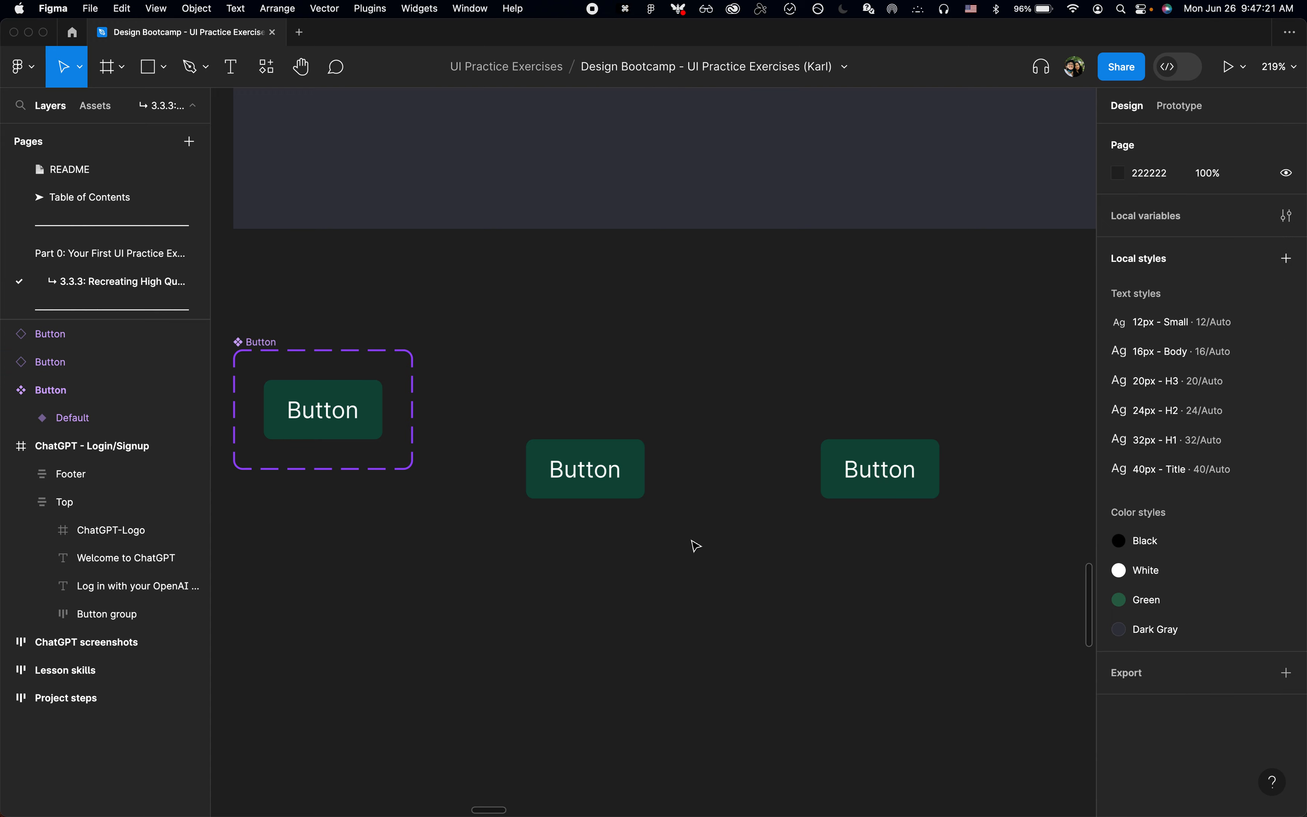
Step: Undo the dark green fill change on the Button component's Default variant and clear the selection
key("super+z")
key("super+z")
key("super+z")
key("super+z")
key("super+z")
key("super+z")
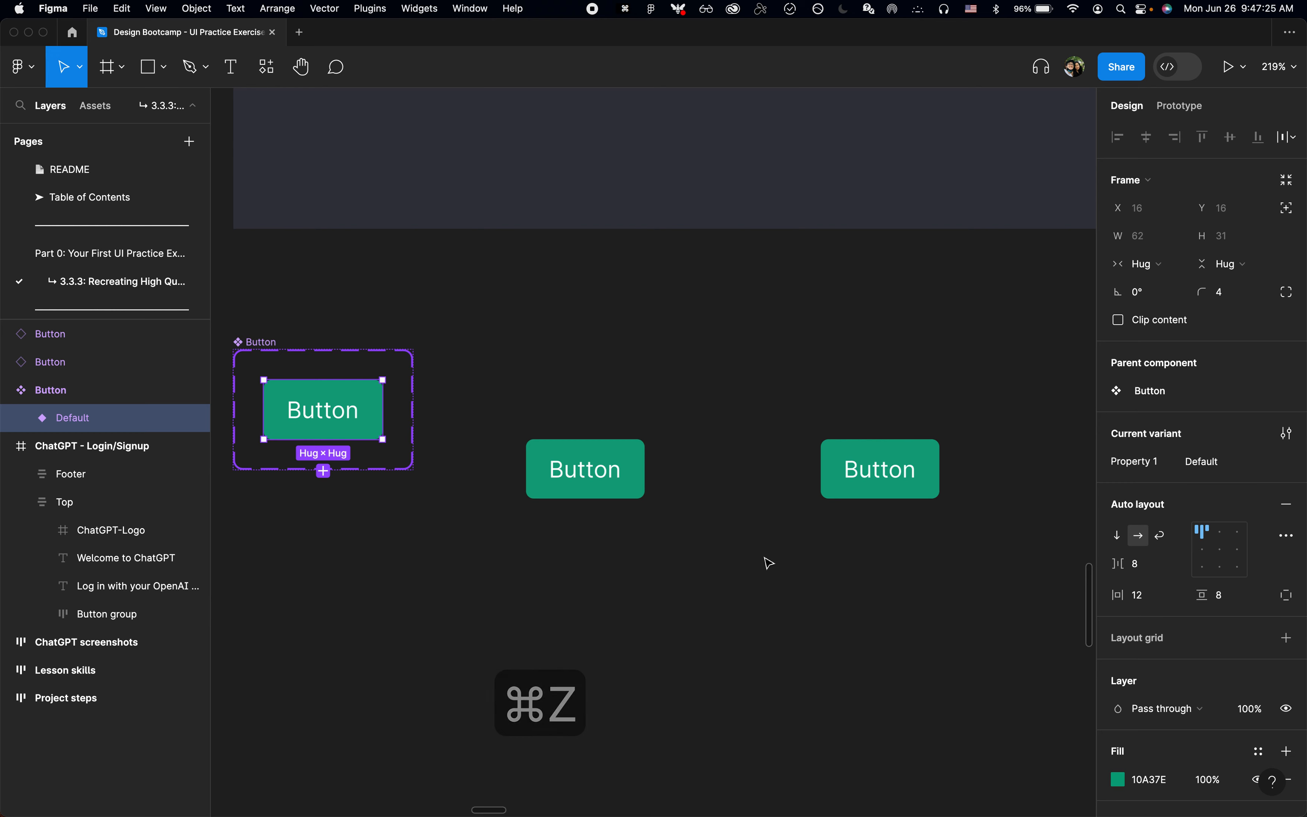
left_click(769, 563)
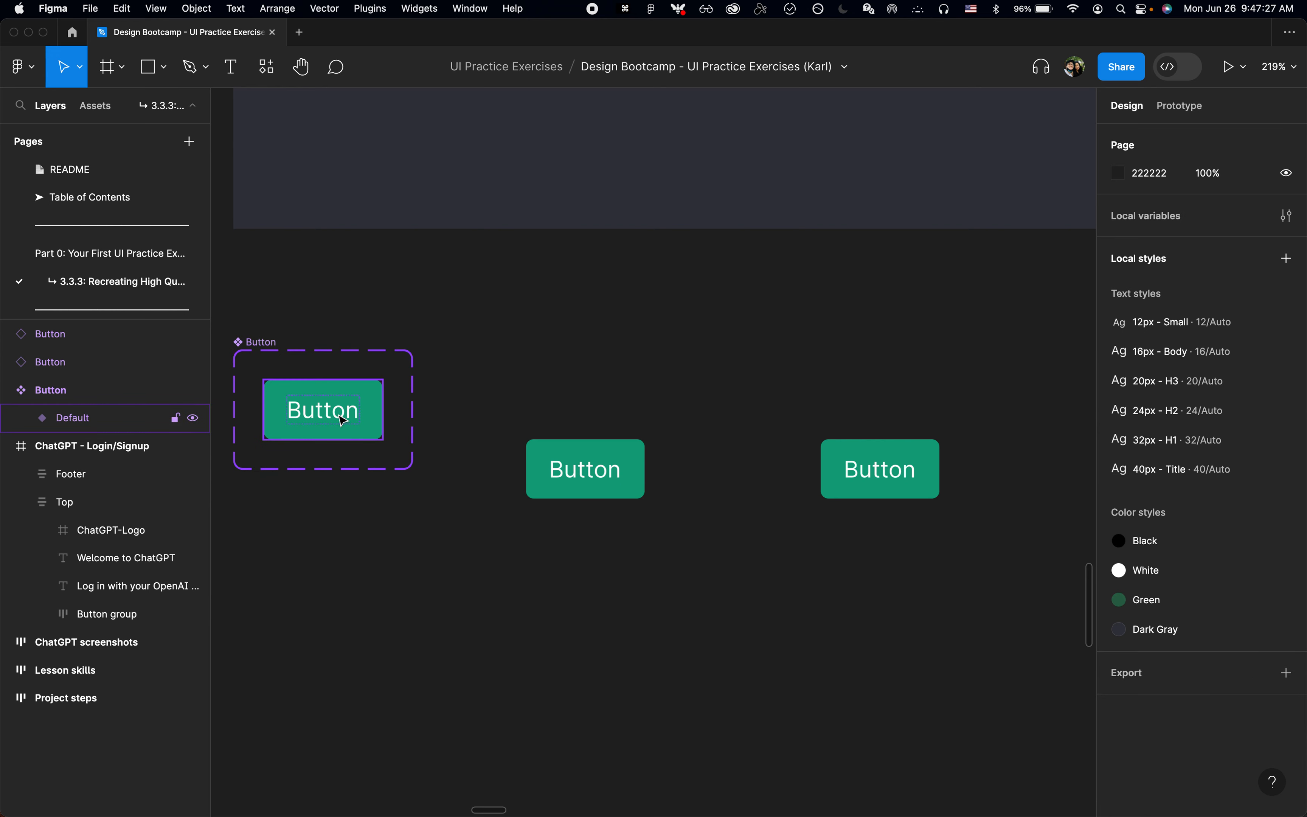
Step: Change the text of the Button component's Default variant to "Label" and check both instances for the change
double_click(323, 410)
type("Label")
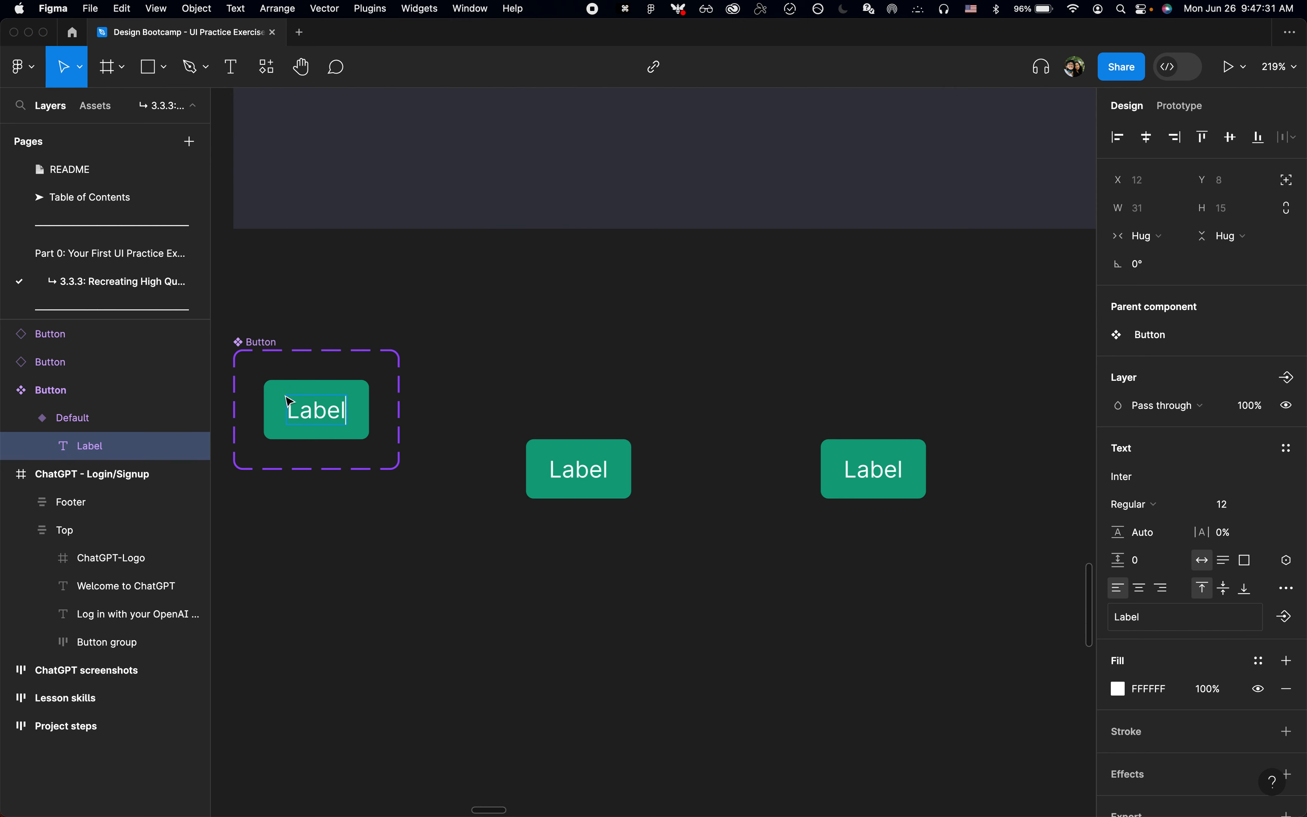
key("Escape")
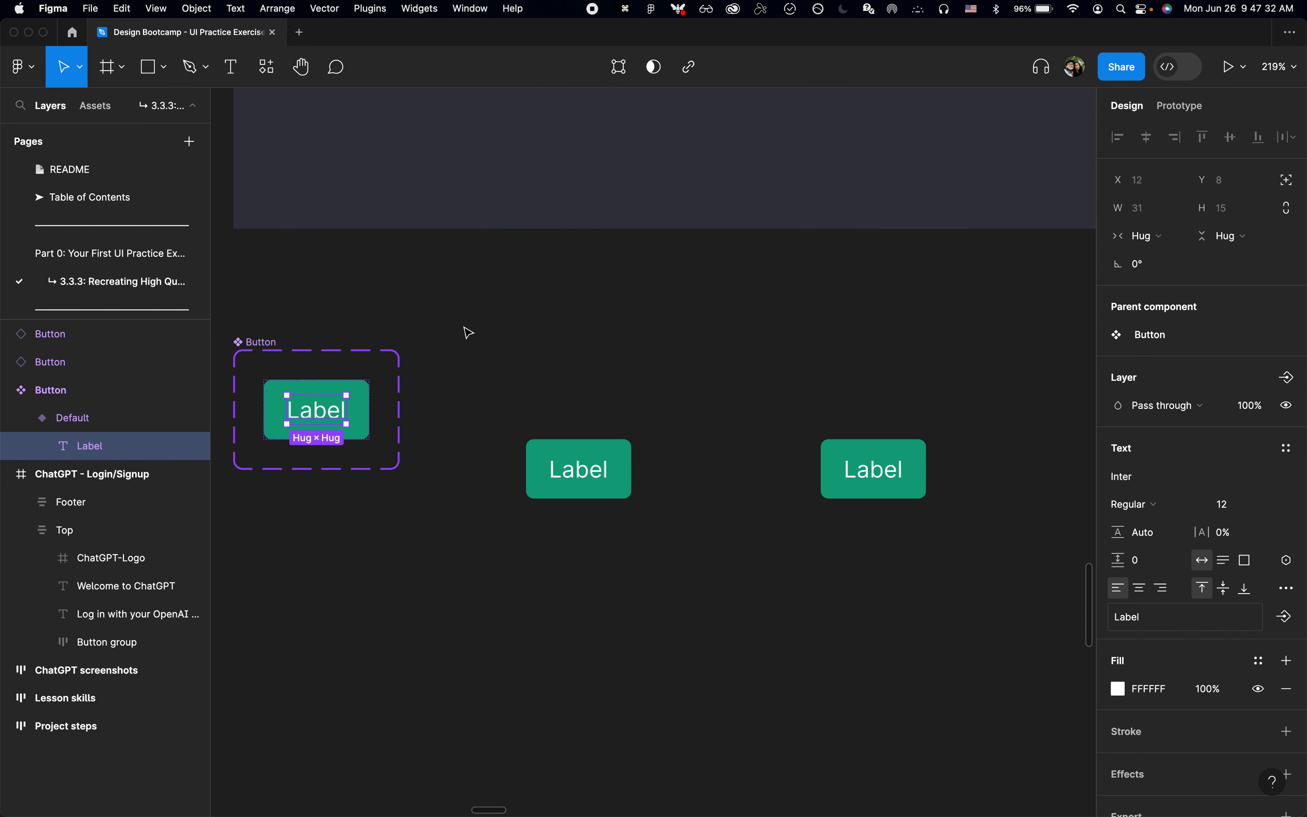
left_click(578, 487)
left_click(905, 475)
left_click(609, 469)
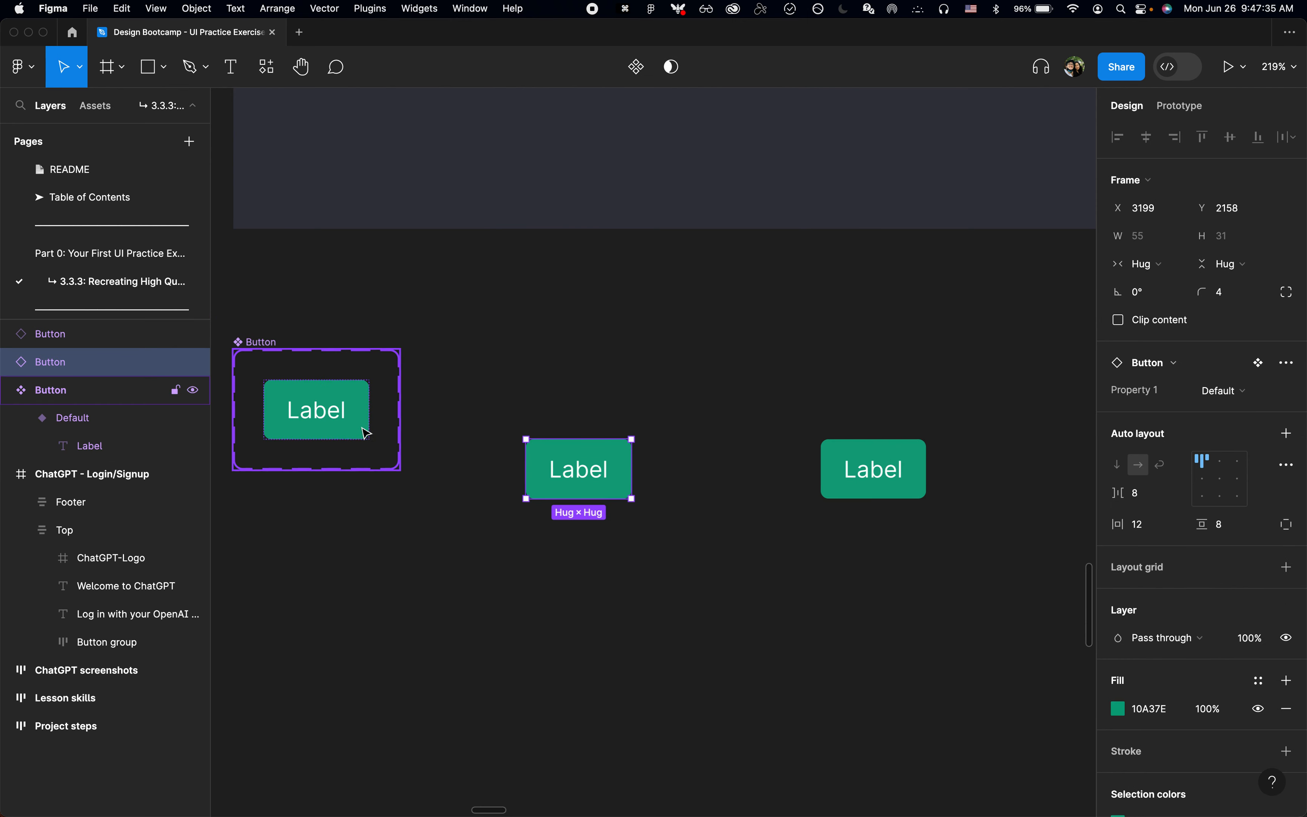
Step: Undo the text change in the Button component's Default variant and clear the selection
left_click(365, 431)
key("super+z")
key("super+z")
key("super+z")
key("super+z")
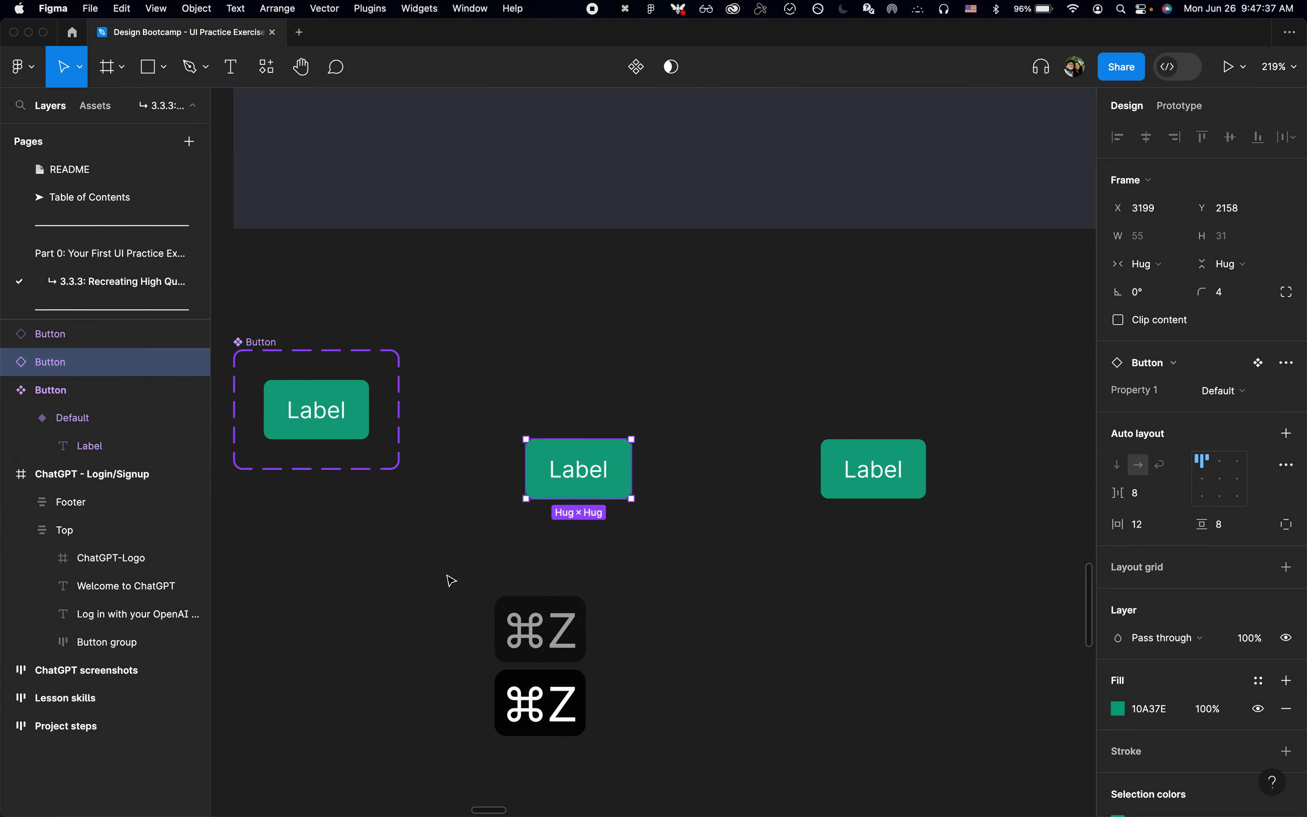
key("super+z")
key("super+z")
key("super+z")
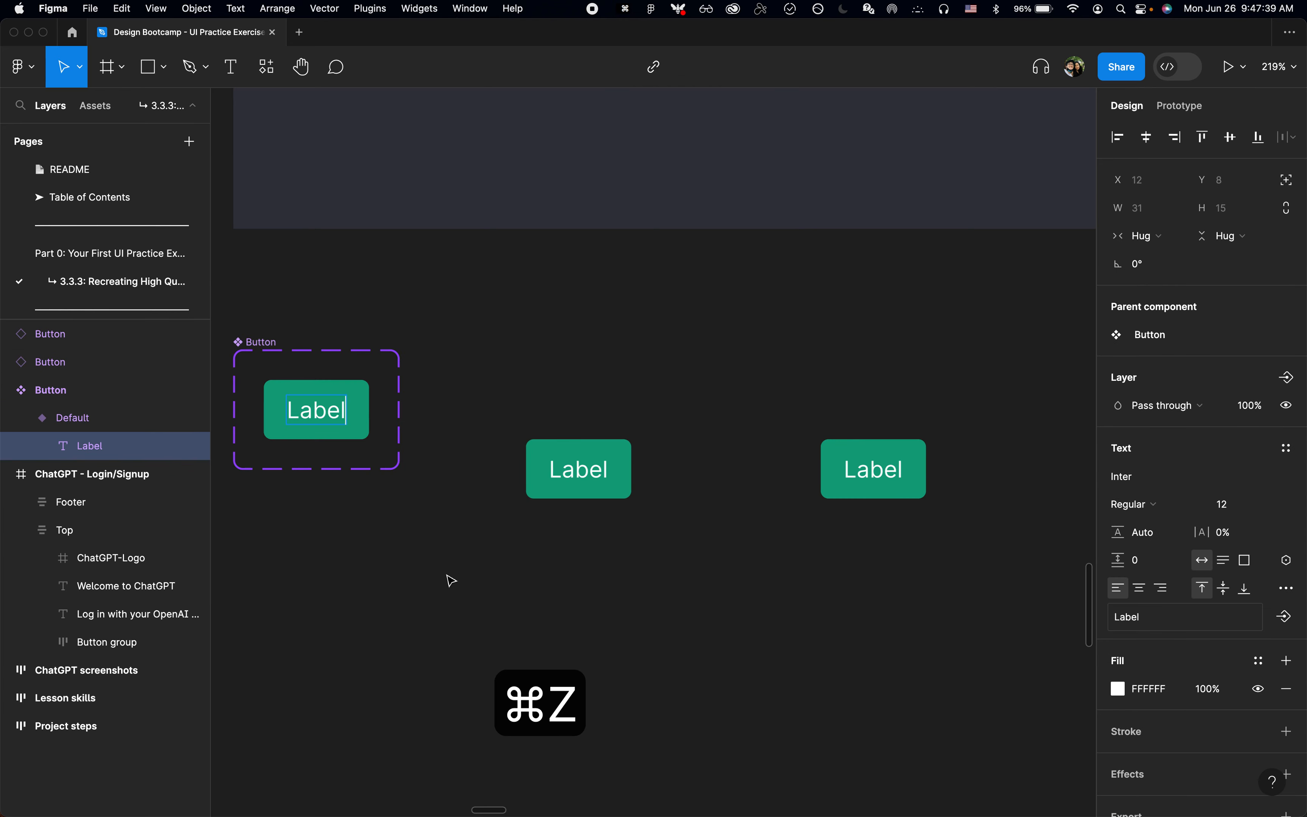
scroll(451, 580, "down", 2)
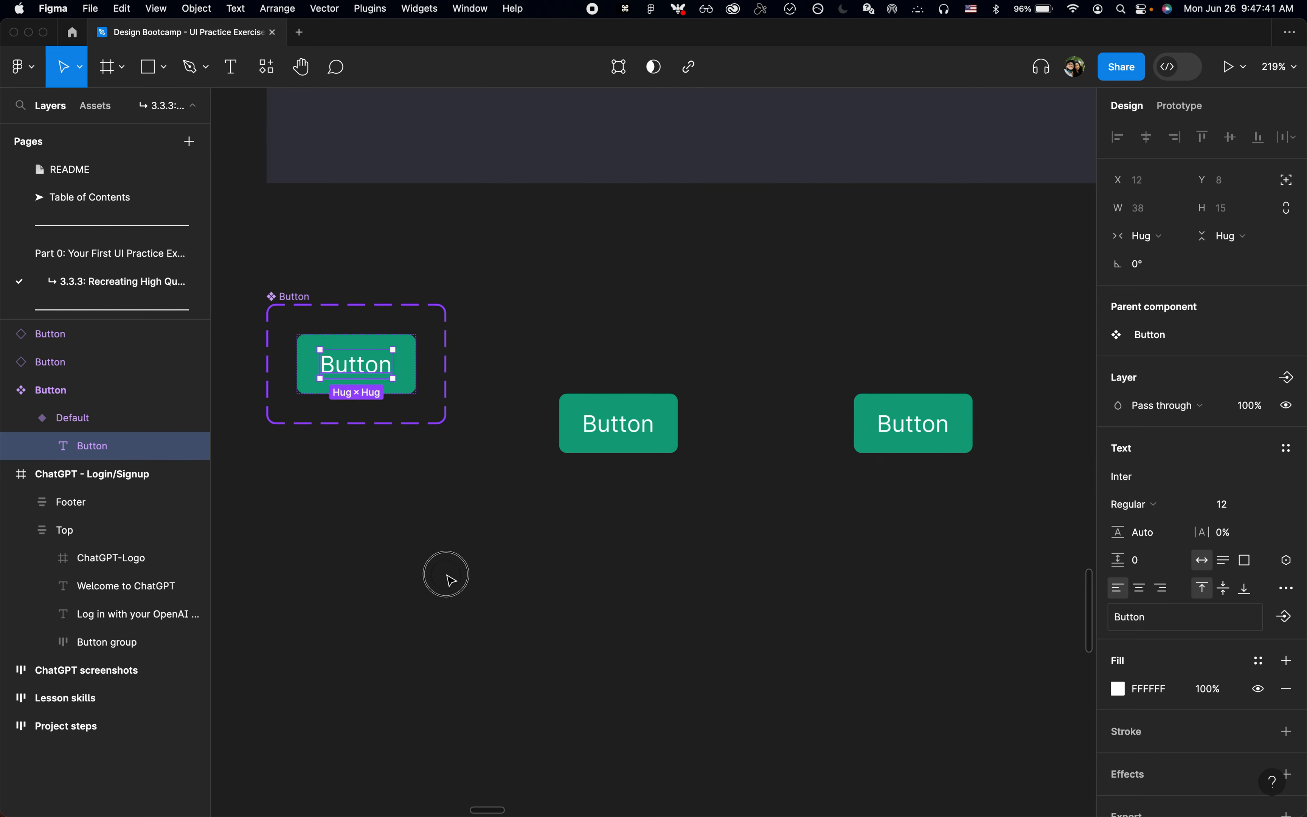
left_click(451, 581)
scroll(450, 581, "left", 1)
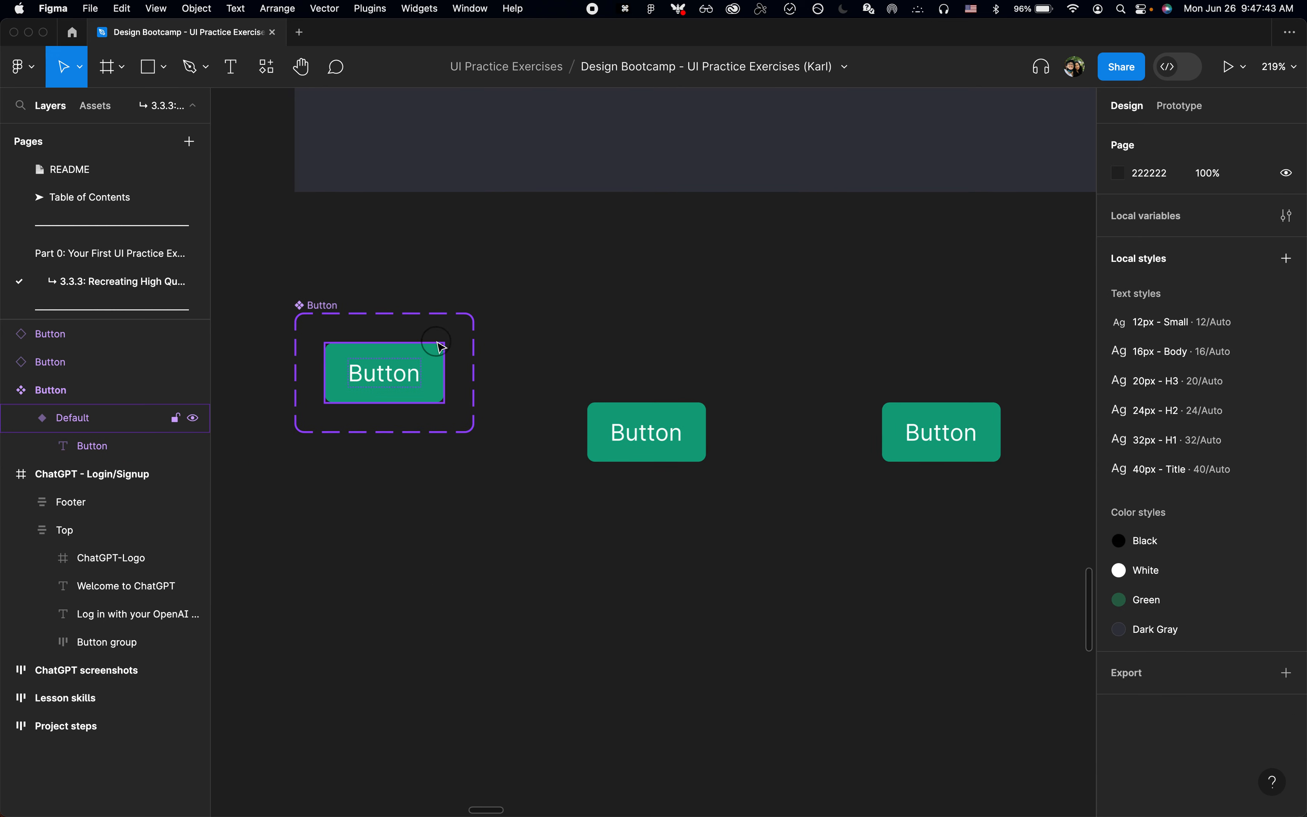
Step: Add a second variant to the Button component set
left_click(414, 402)
left_click(384, 505)
scroll(382, 506, "up", 3)
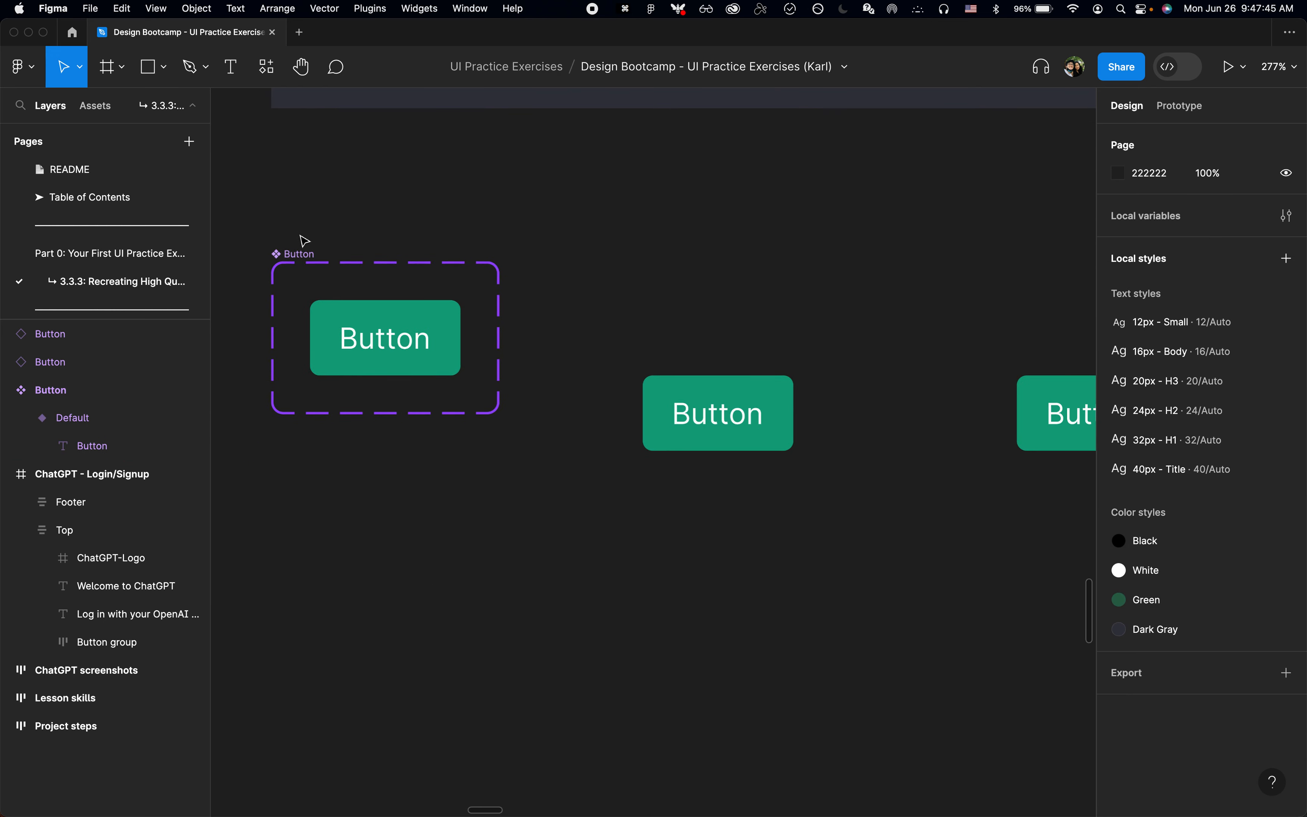
left_click(298, 254)
scroll(486, 437, "left", 1)
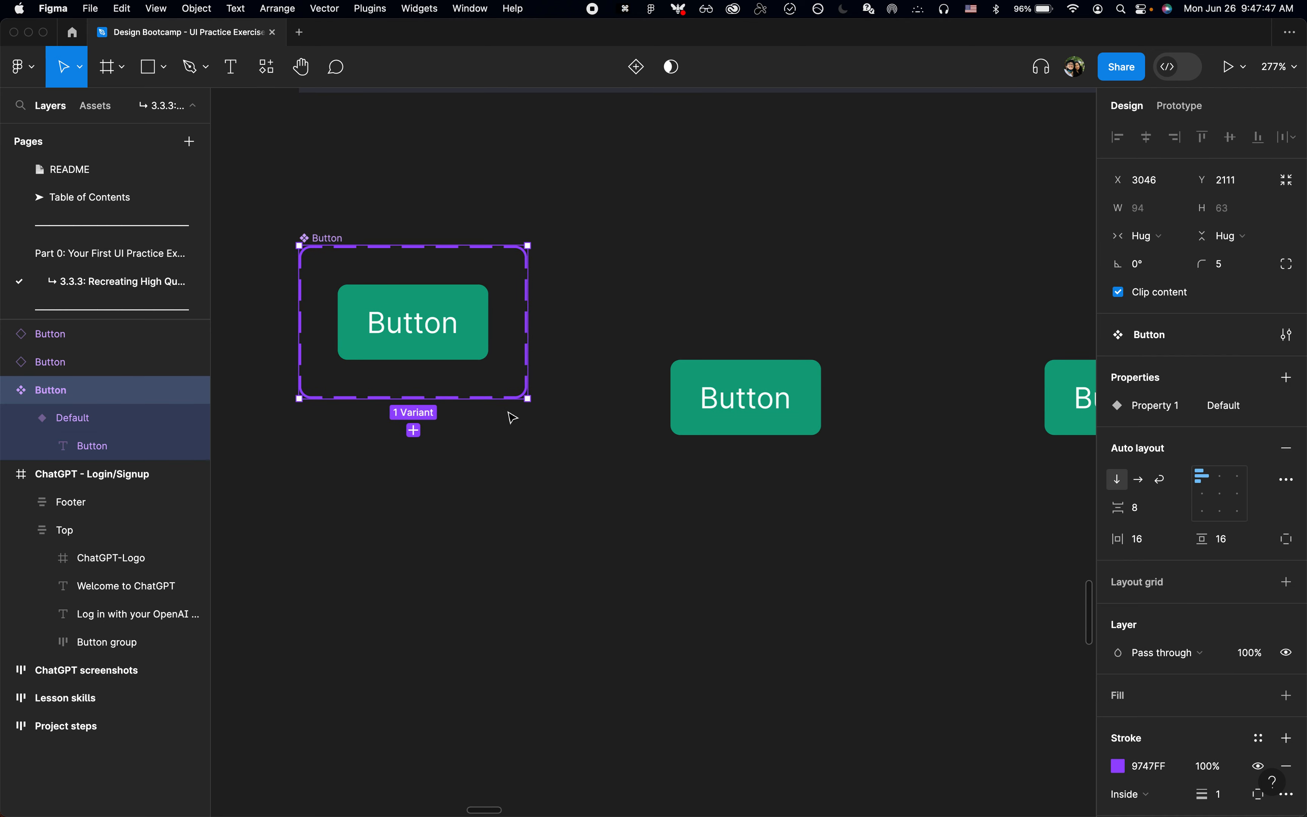
scroll(582, 373, "up", 1)
scroll(582, 375, "left", 2)
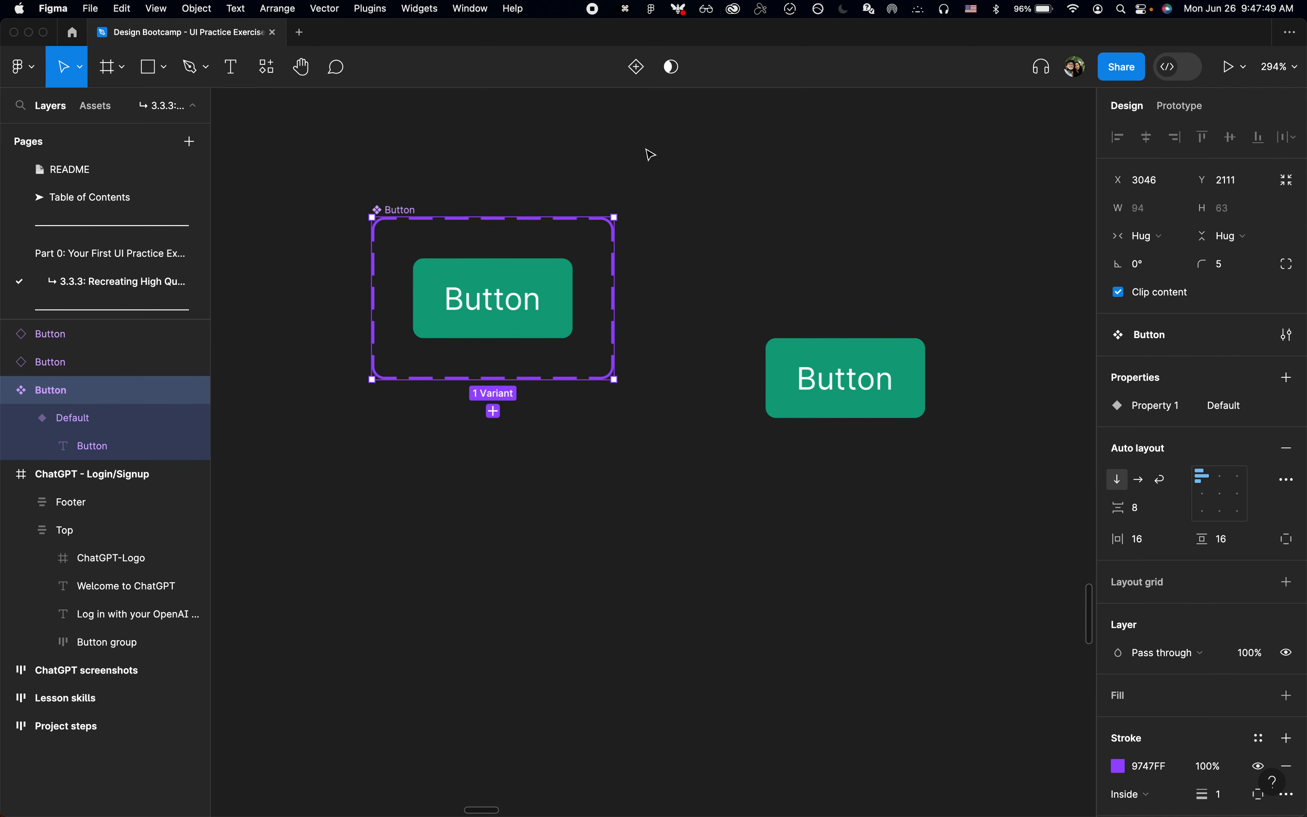
left_click(637, 81)
left_click(431, 192)
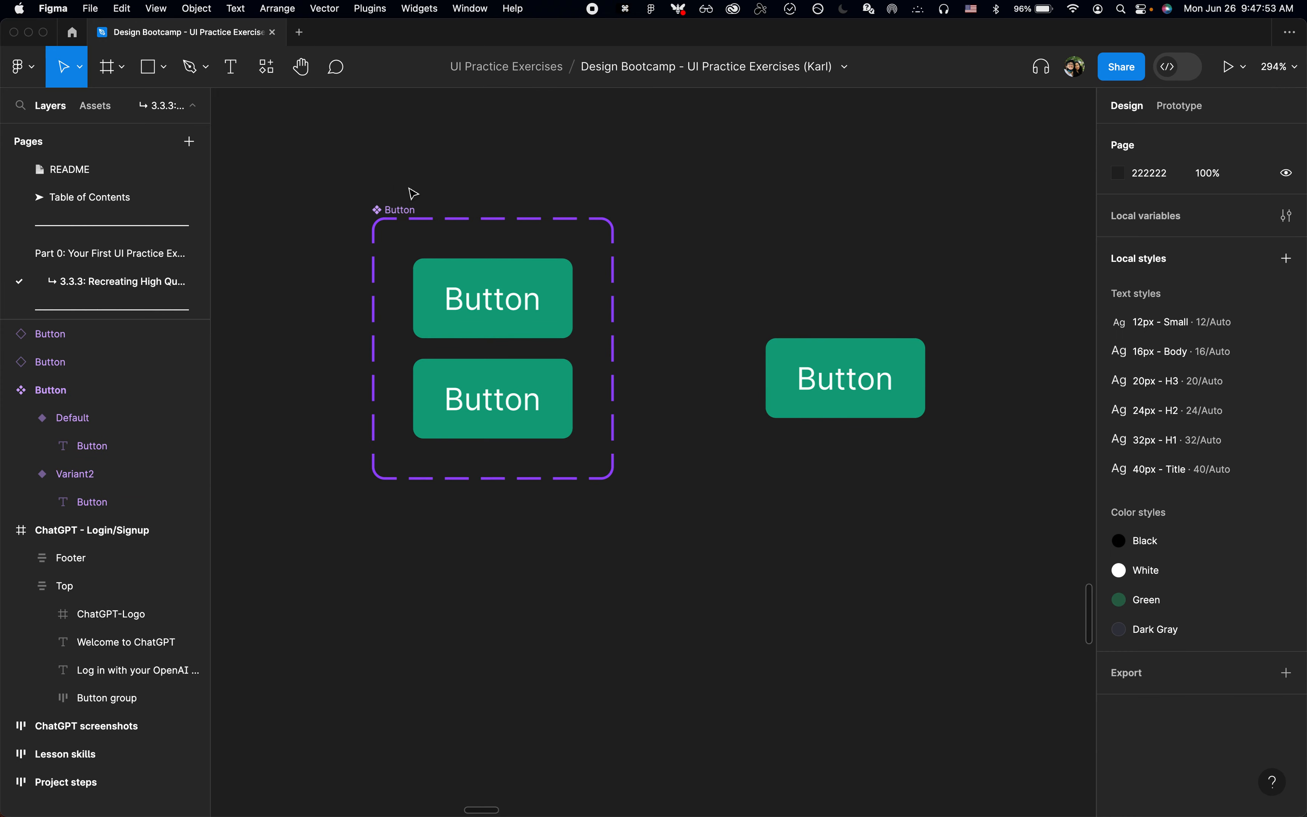
Step: Set the Property 1 value of the Button set's second variant to Hover
left_click(385, 210)
key("shift+2")
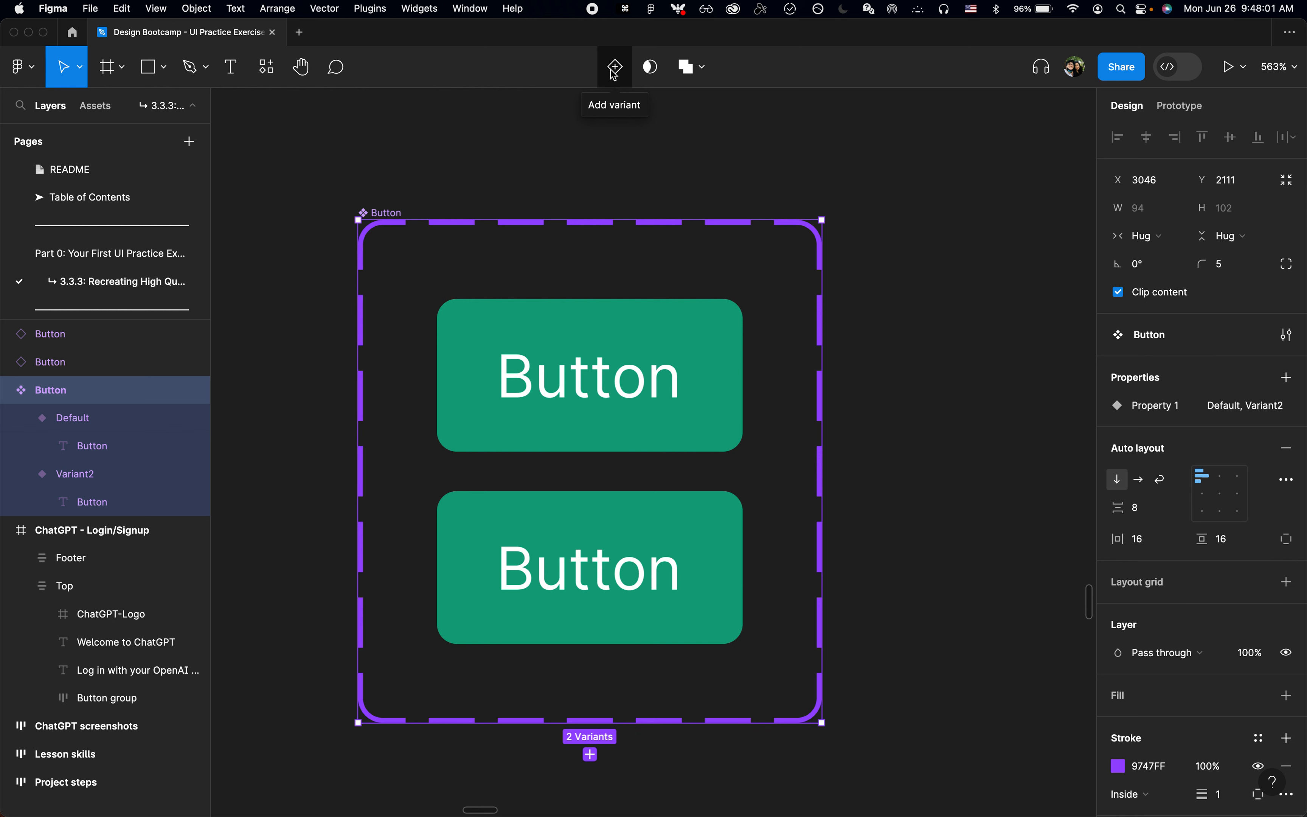
left_click(597, 165)
left_click(578, 420)
left_click(579, 524)
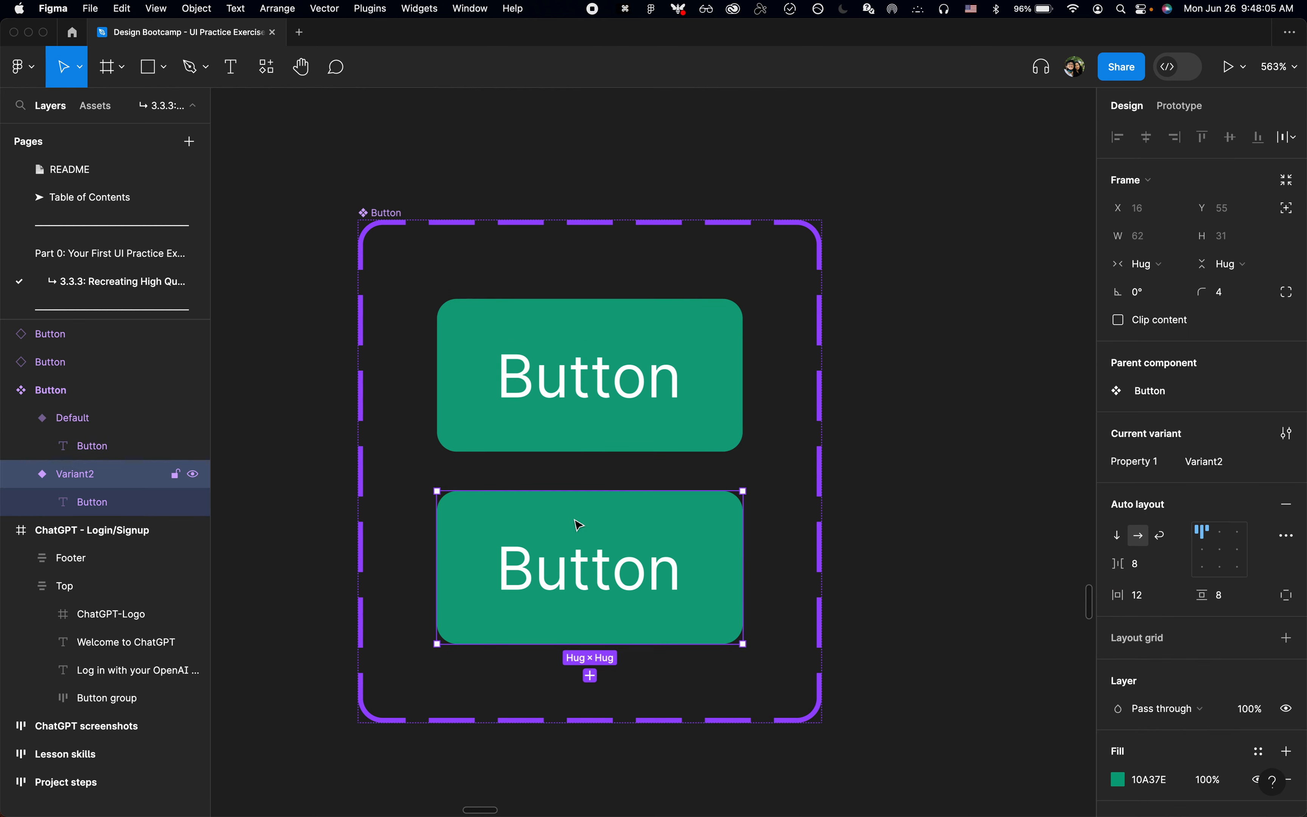
scroll(579, 524, "down", 2)
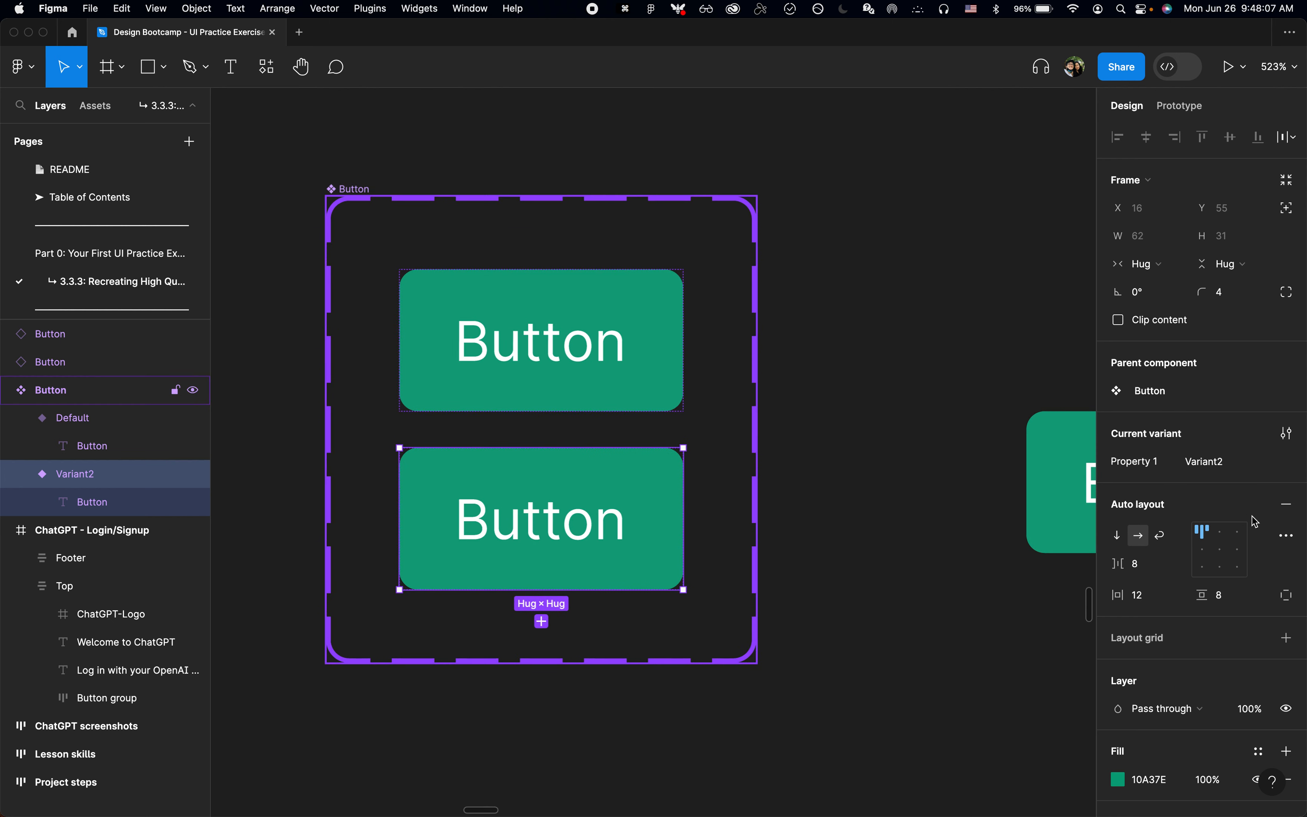
left_click(1228, 462)
type("Hover")
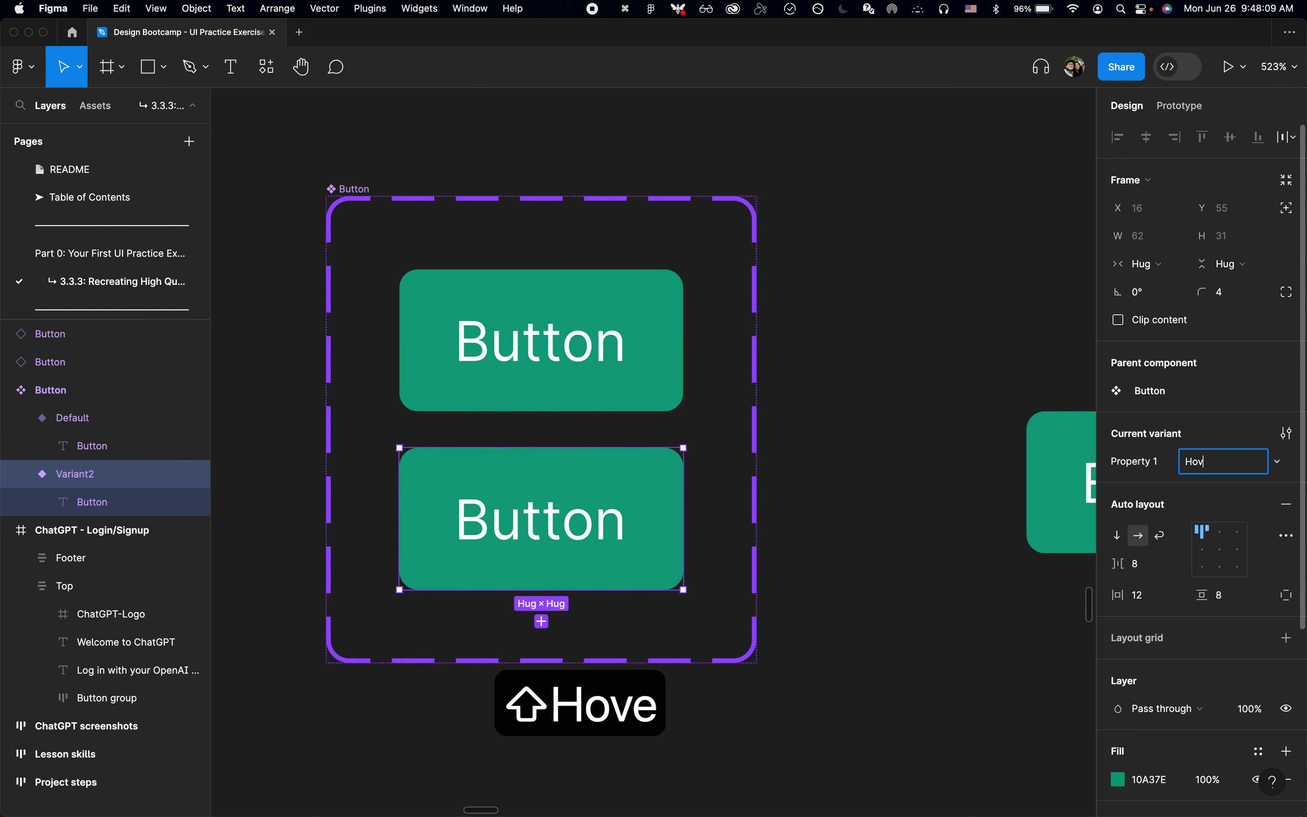
key("Return")
Step: Rename the Button component set's variant property from Property 1 to State
left_click(642, 386)
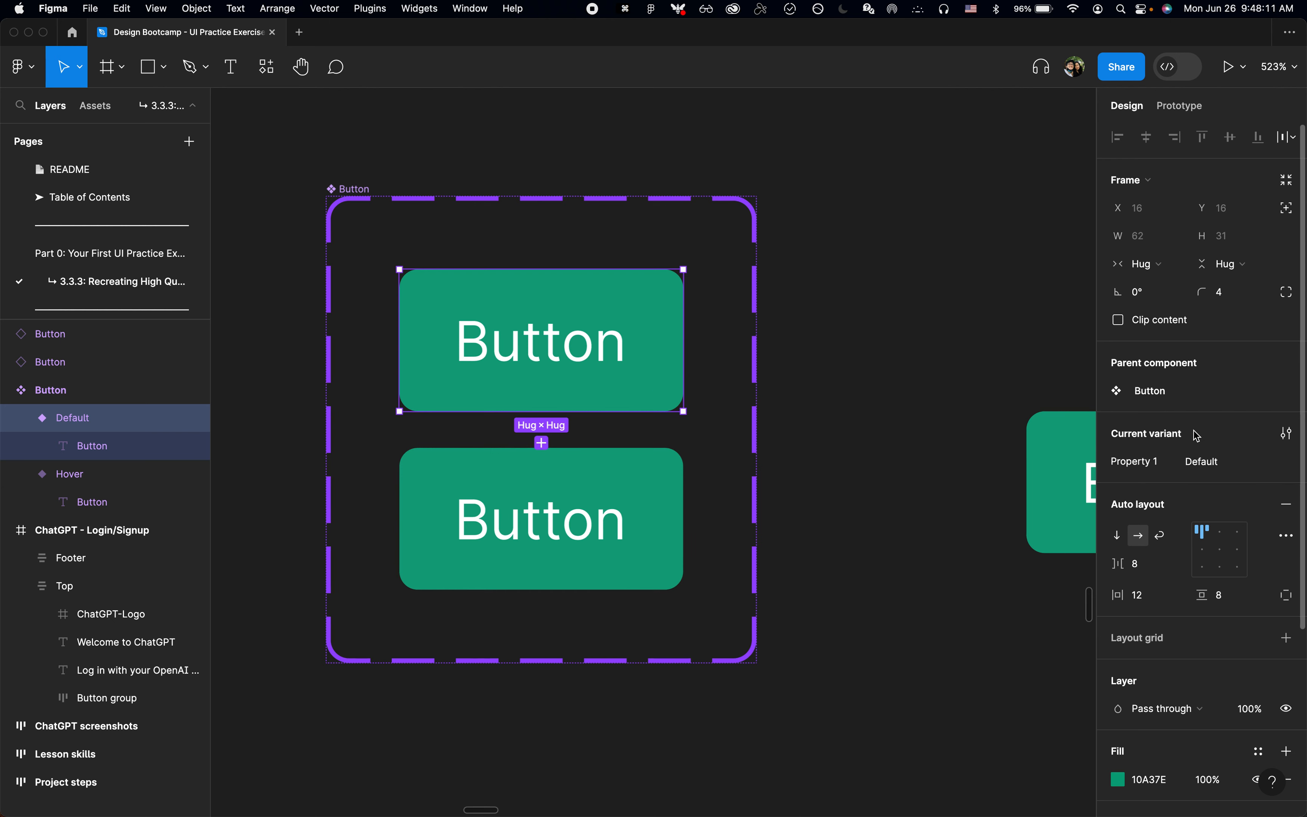
left_click(352, 192)
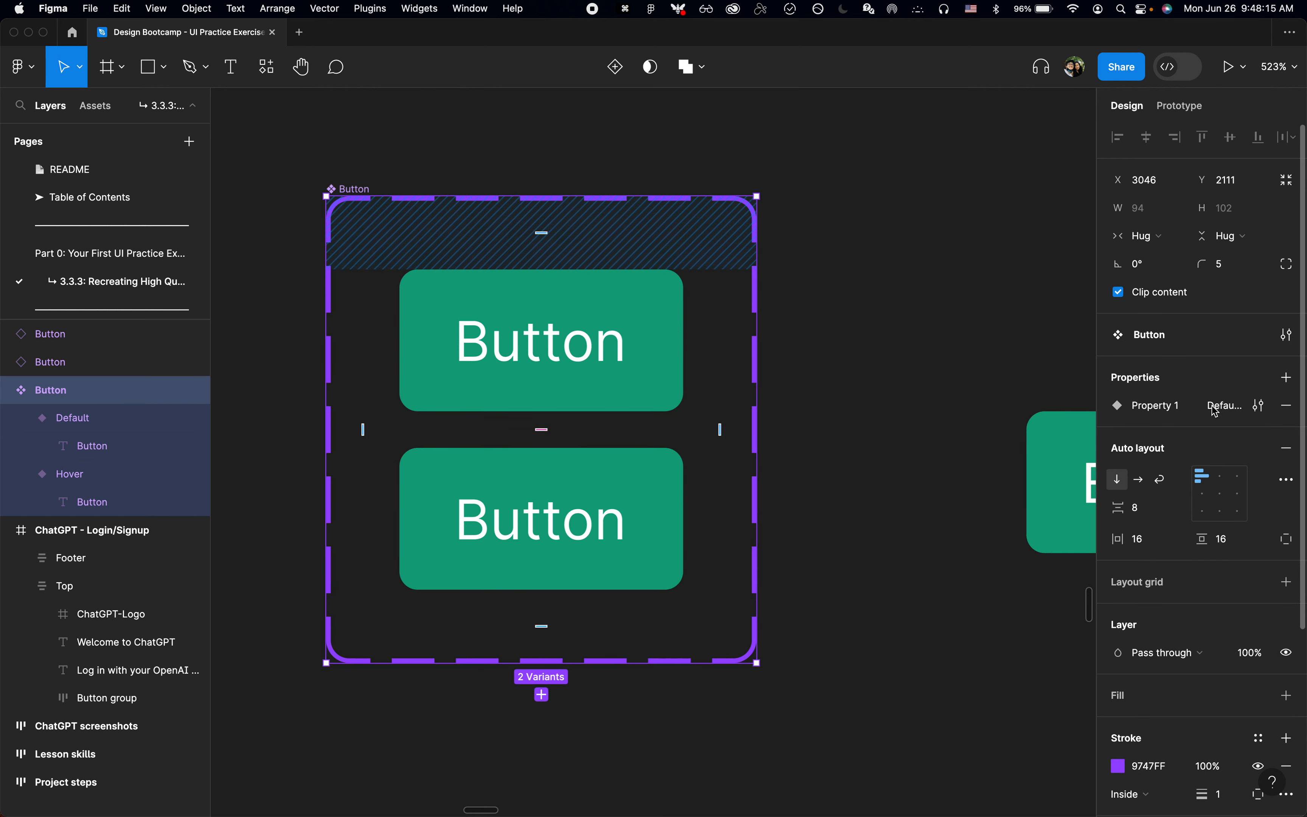
left_click(1261, 407)
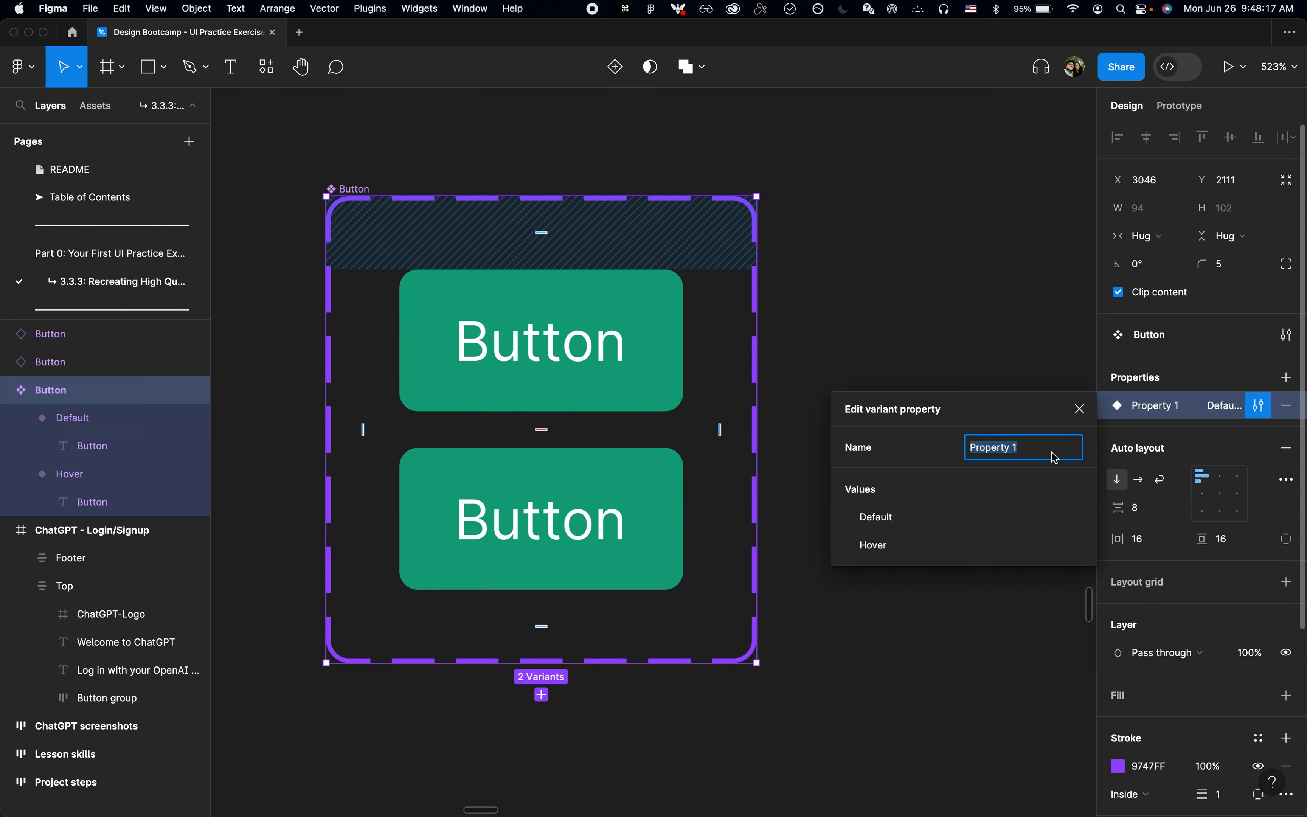
type("State")
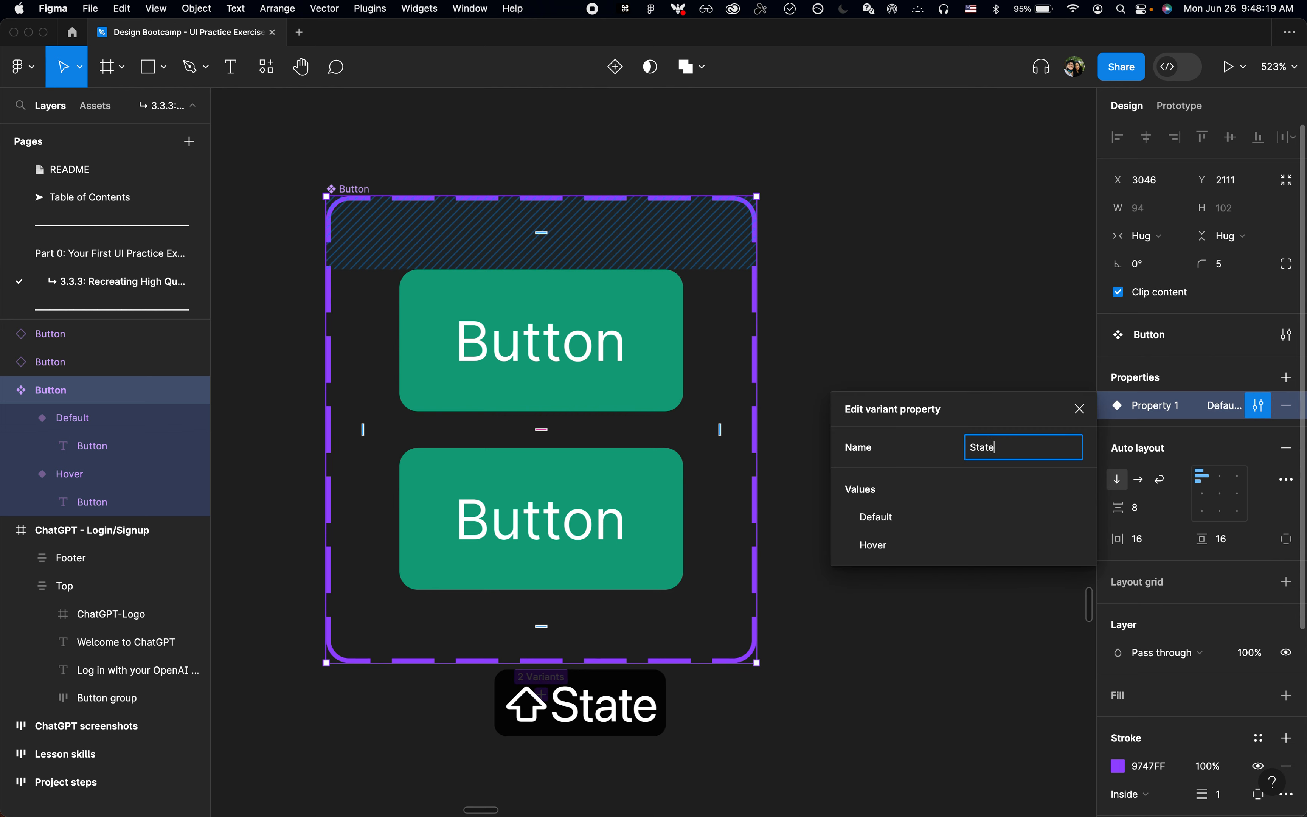
key("Return")
left_click(926, 311)
Step: Delete the Button instance nearest the component set and move the remaining instance close beside the set
scroll(840, 333, "down", 3)
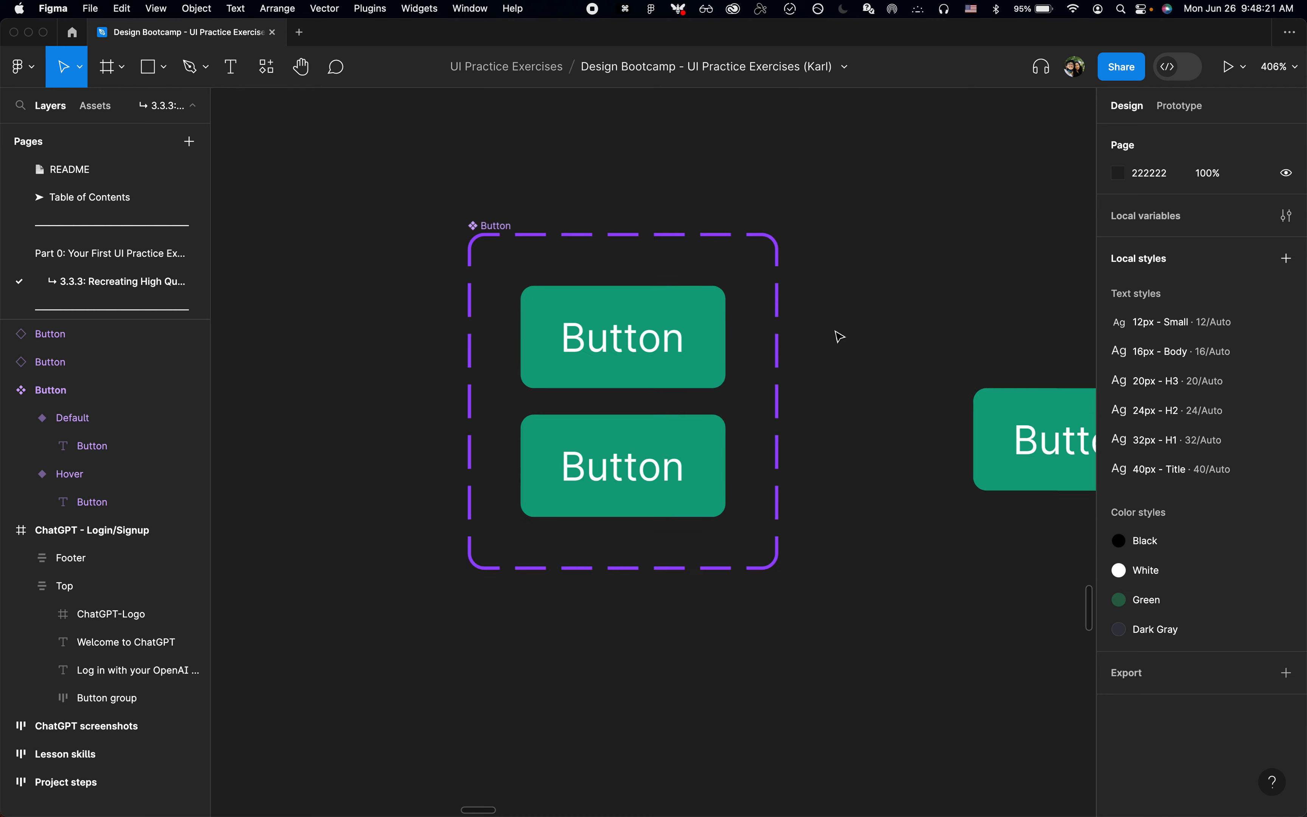
scroll(837, 335, "right", 5)
left_click(743, 370)
scroll(743, 370, "down", 2)
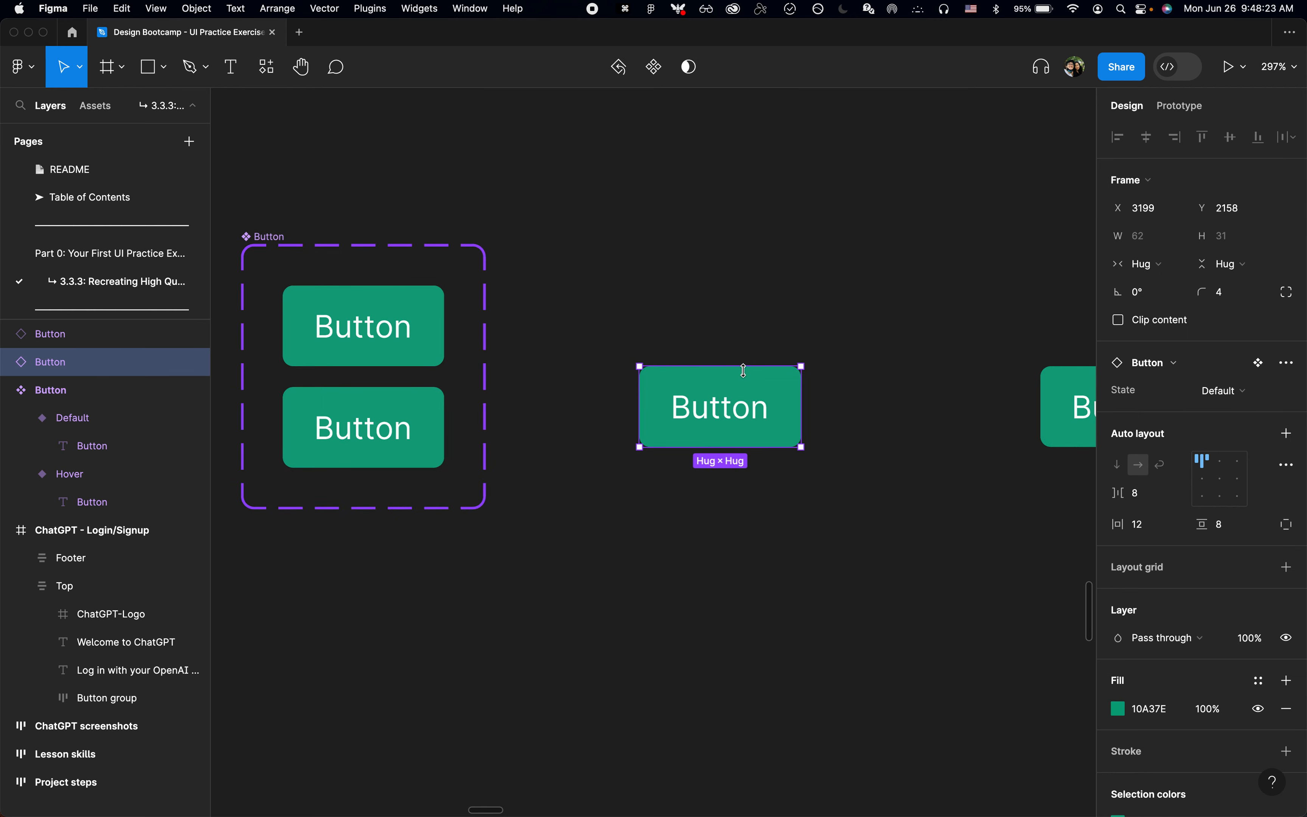
key("BackSpace")
left_click_drag(1037, 406, 709, 337)
left_click_drag(603, 321, 599, 374)
left_click(624, 485)
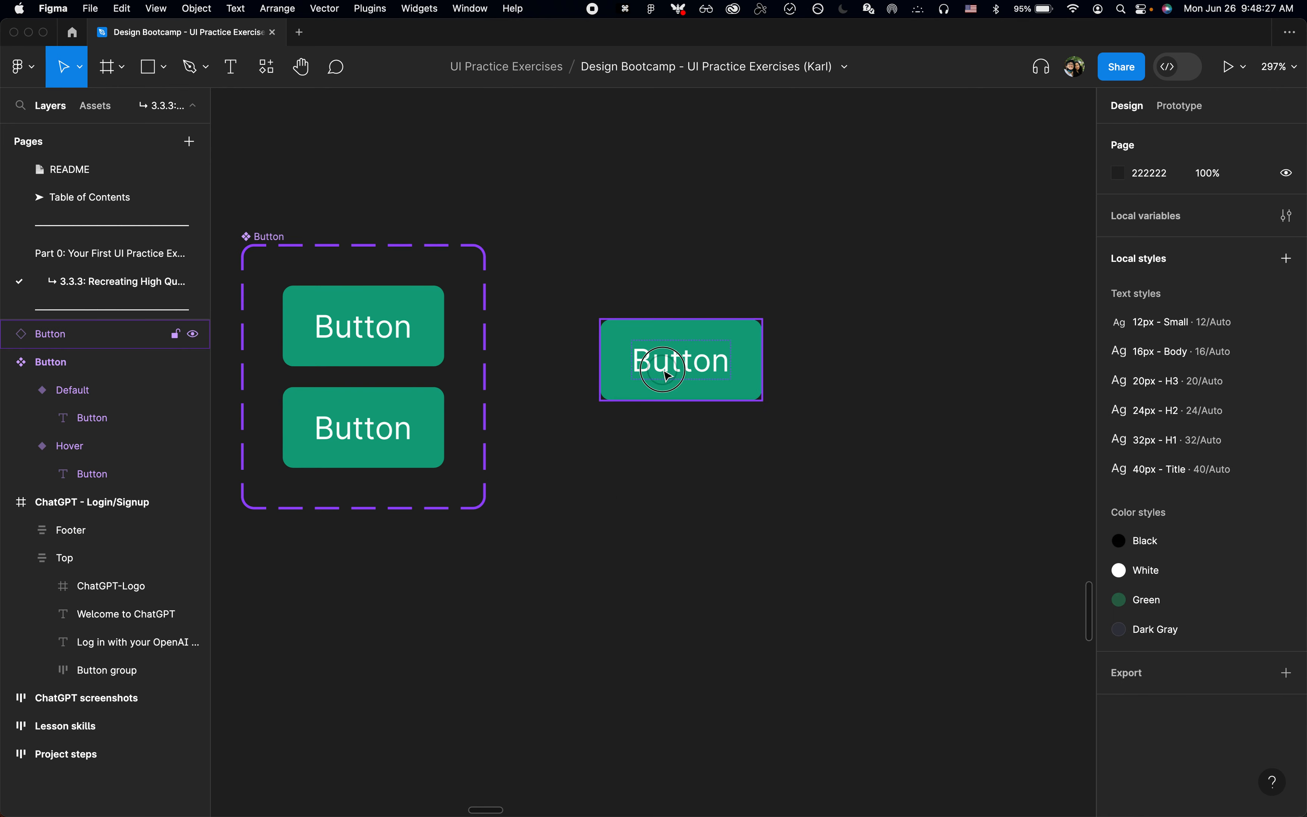
Step: Check which State options the remaining Button instance offers, leaving it on Default
left_click(662, 371)
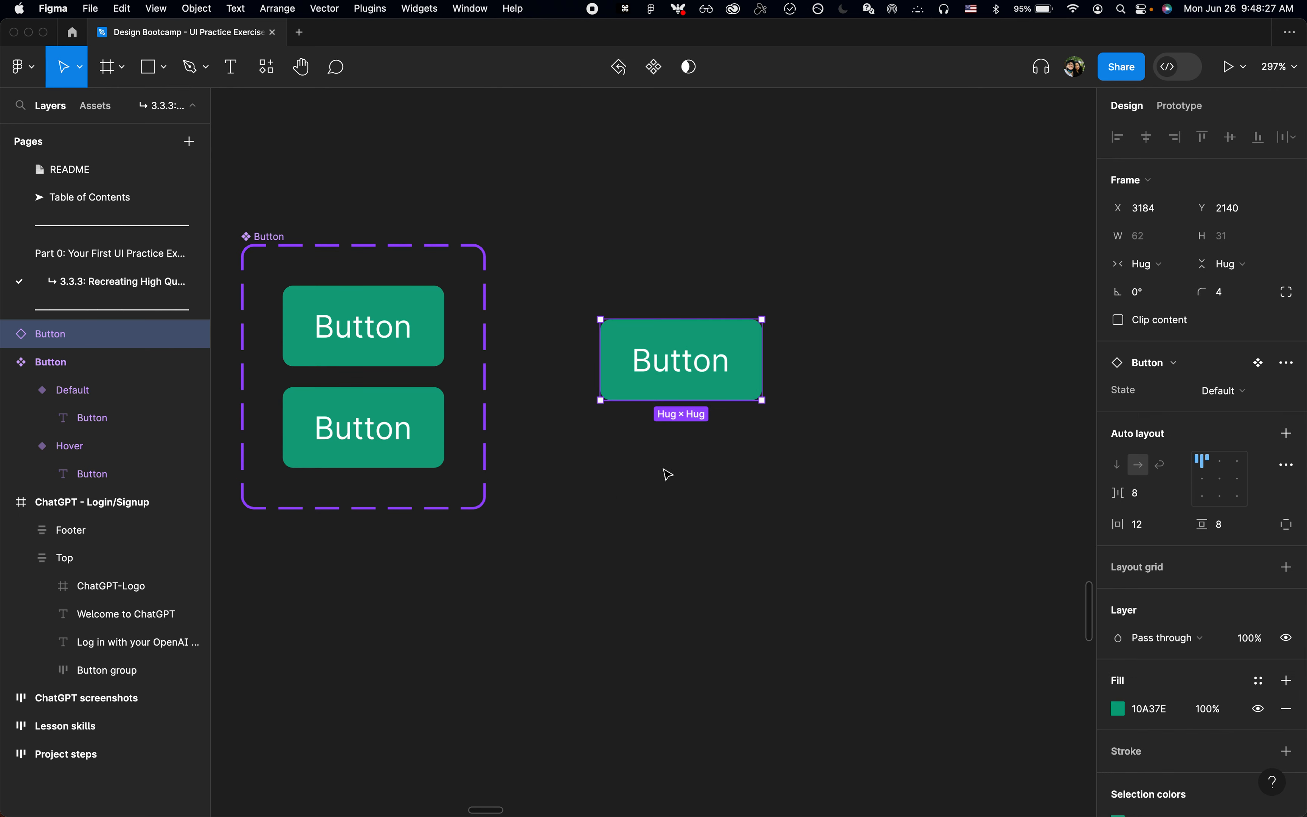
left_click(1227, 395)
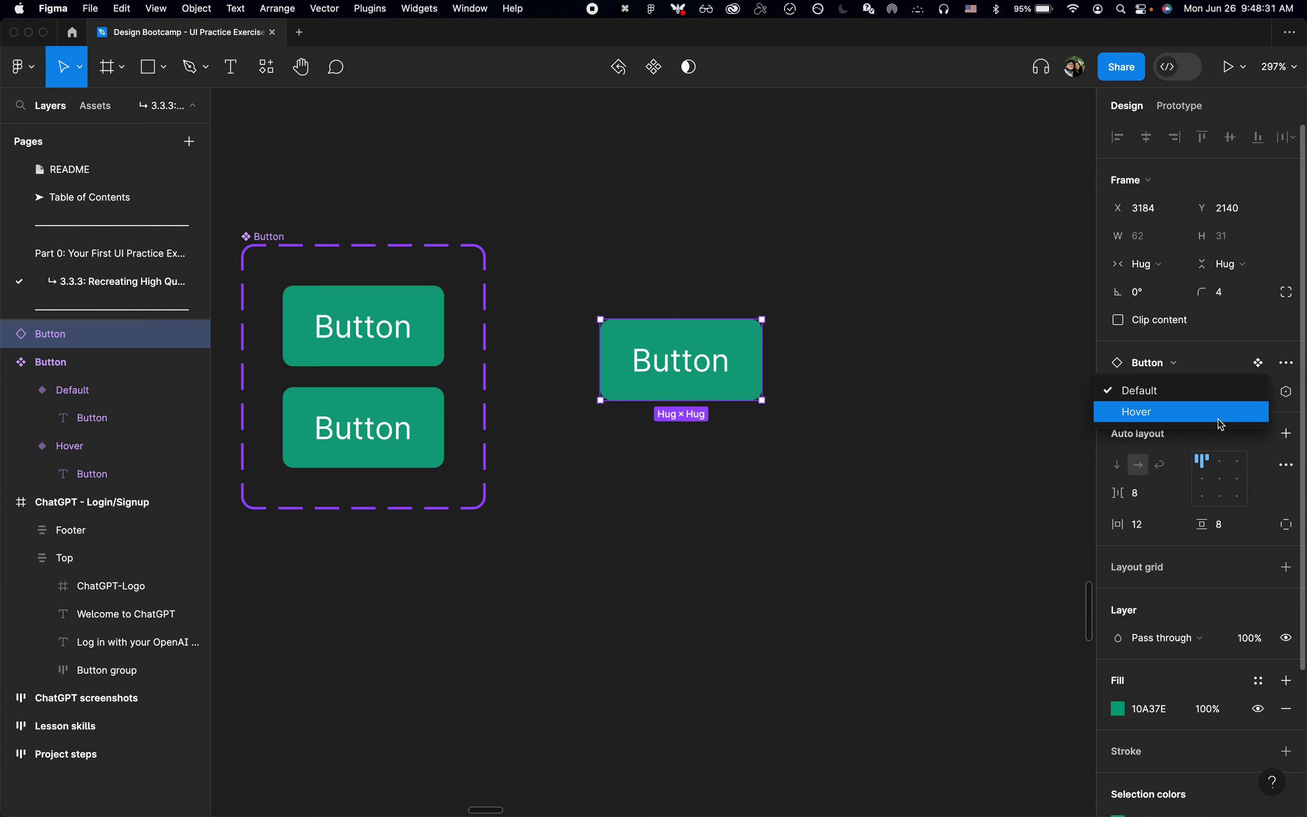
left_click(735, 467)
left_click(624, 473)
Step: Select the Button set's Hover variant, and switch to Chrome to inspect the Sign up button on the ChatGPT login page
left_click(388, 451)
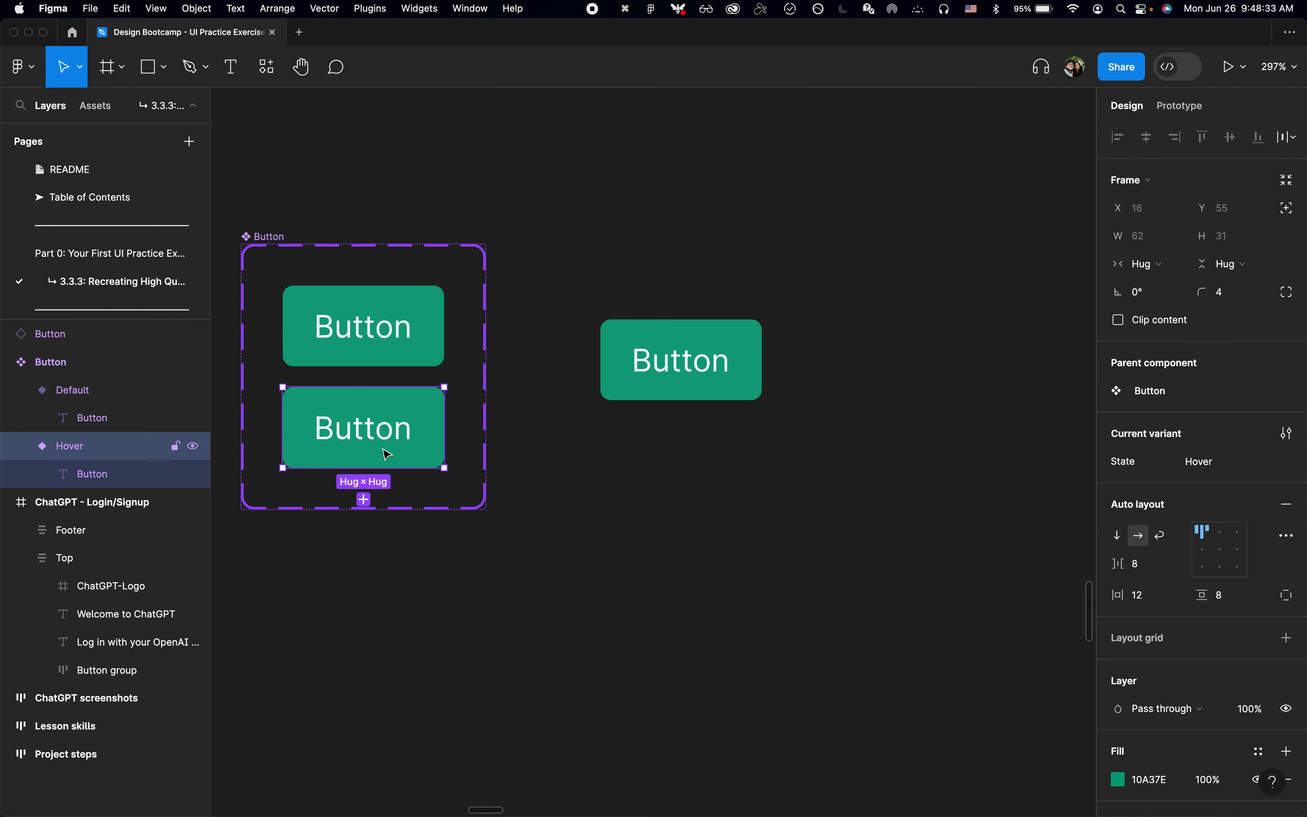
scroll(383, 453, "left", 5)
scroll(400, 445, "up", 3)
scroll(504, 444, "up", 5)
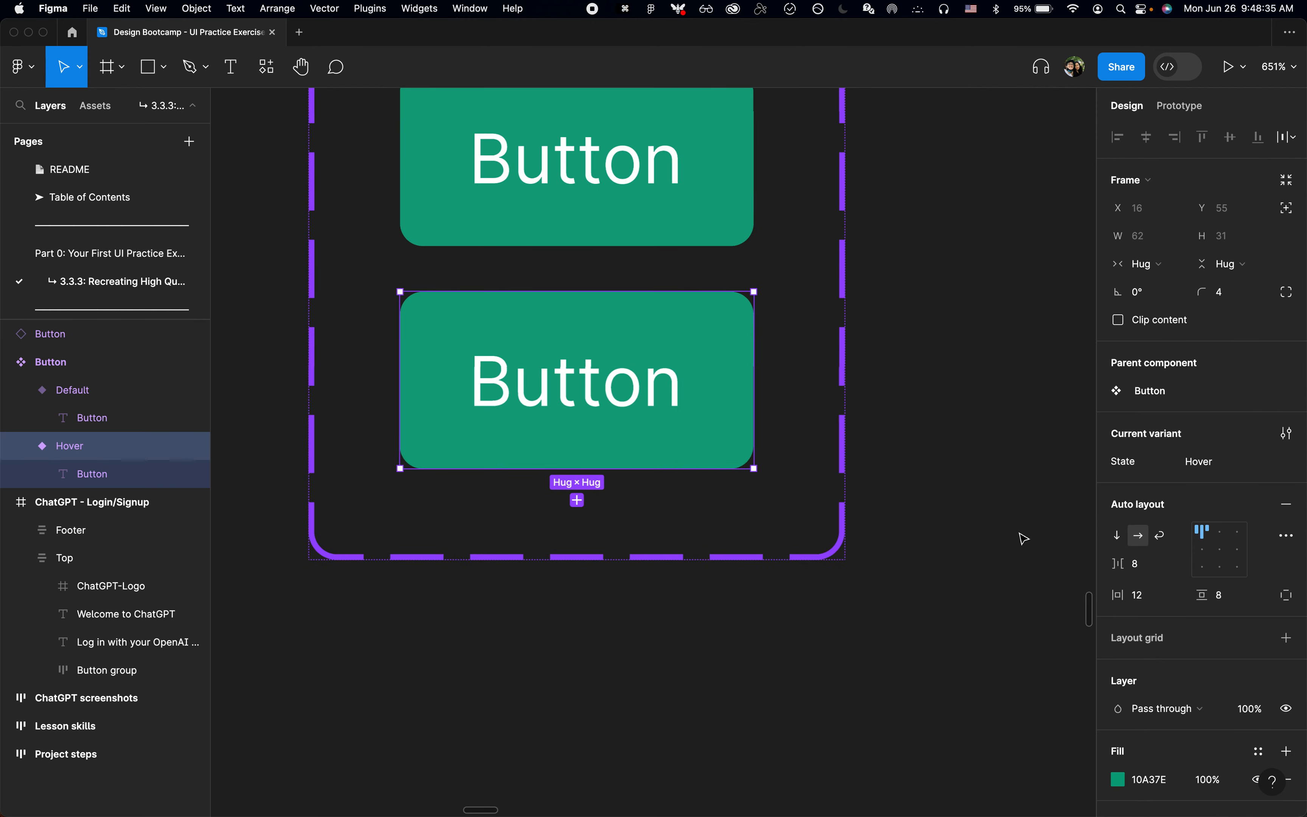
key("super+Tab")
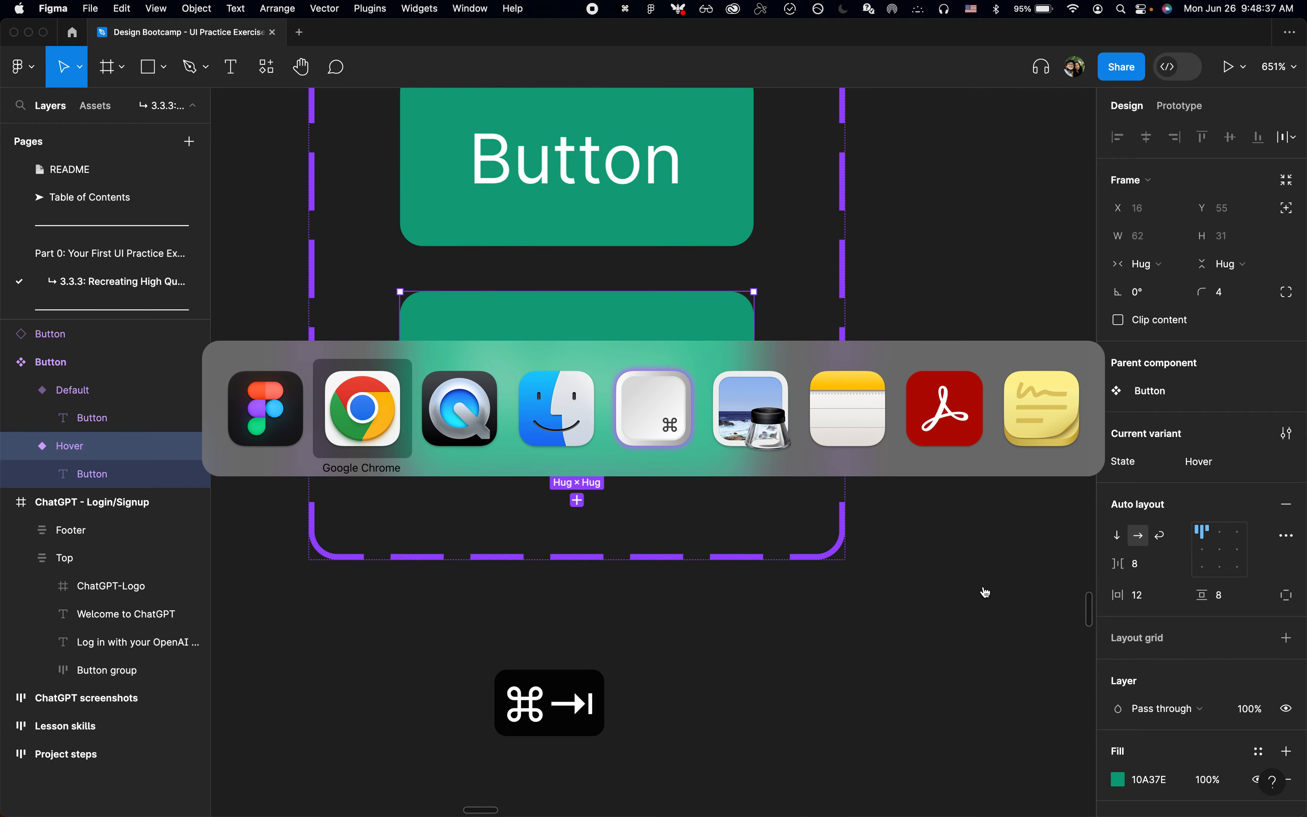
key("shift+super+c")
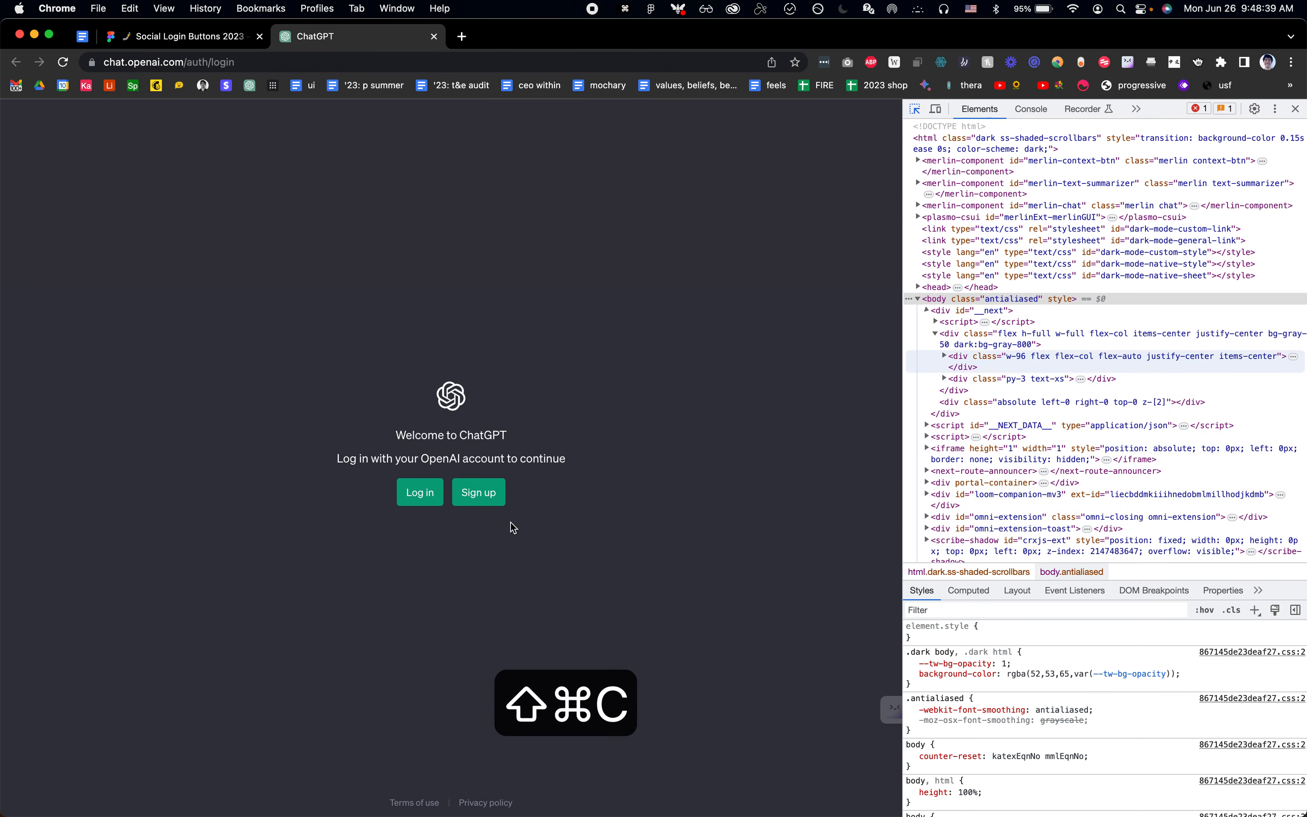
left_click(498, 495)
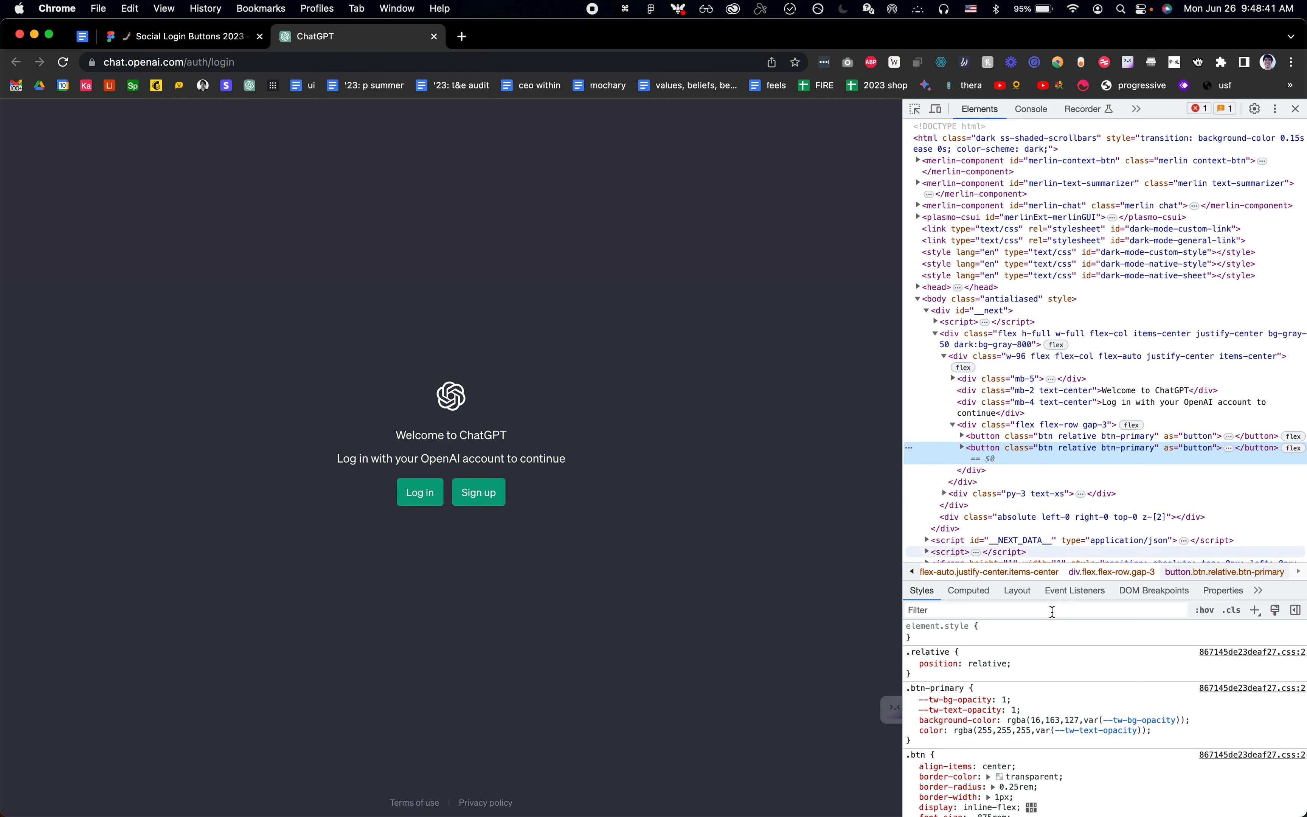
Step: Force the :hover state on the inspected Sign up button and bring up its computed styles
left_click(978, 591)
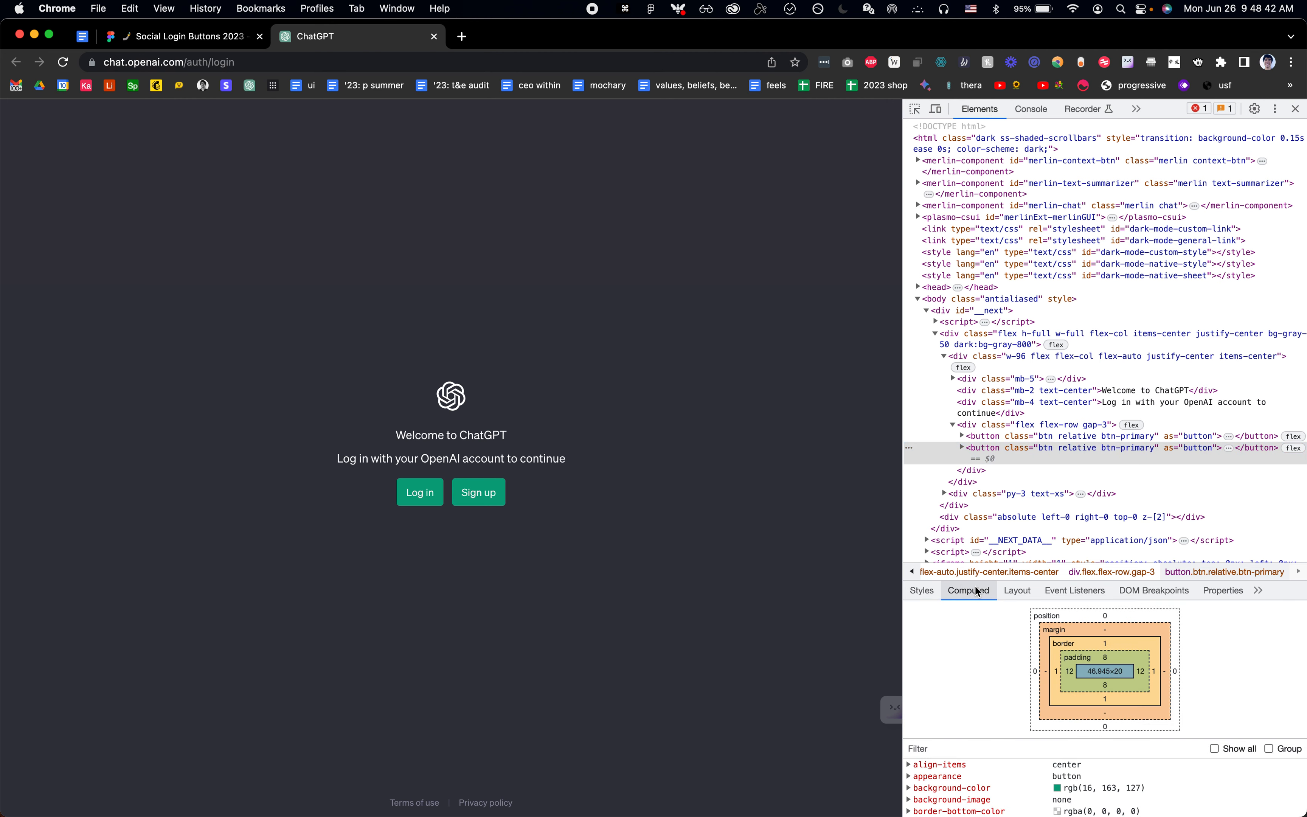
left_click(922, 590)
left_click(1203, 611)
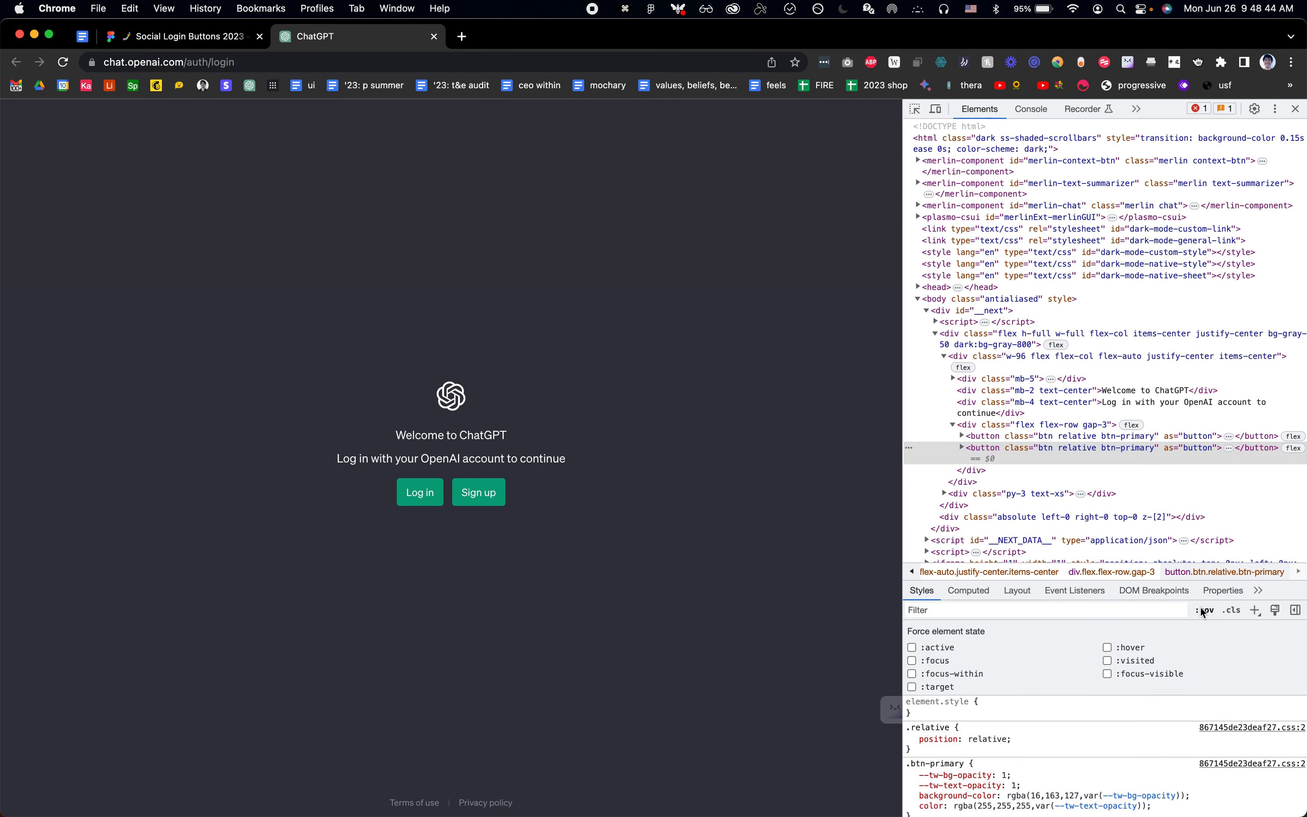
left_click(1107, 647)
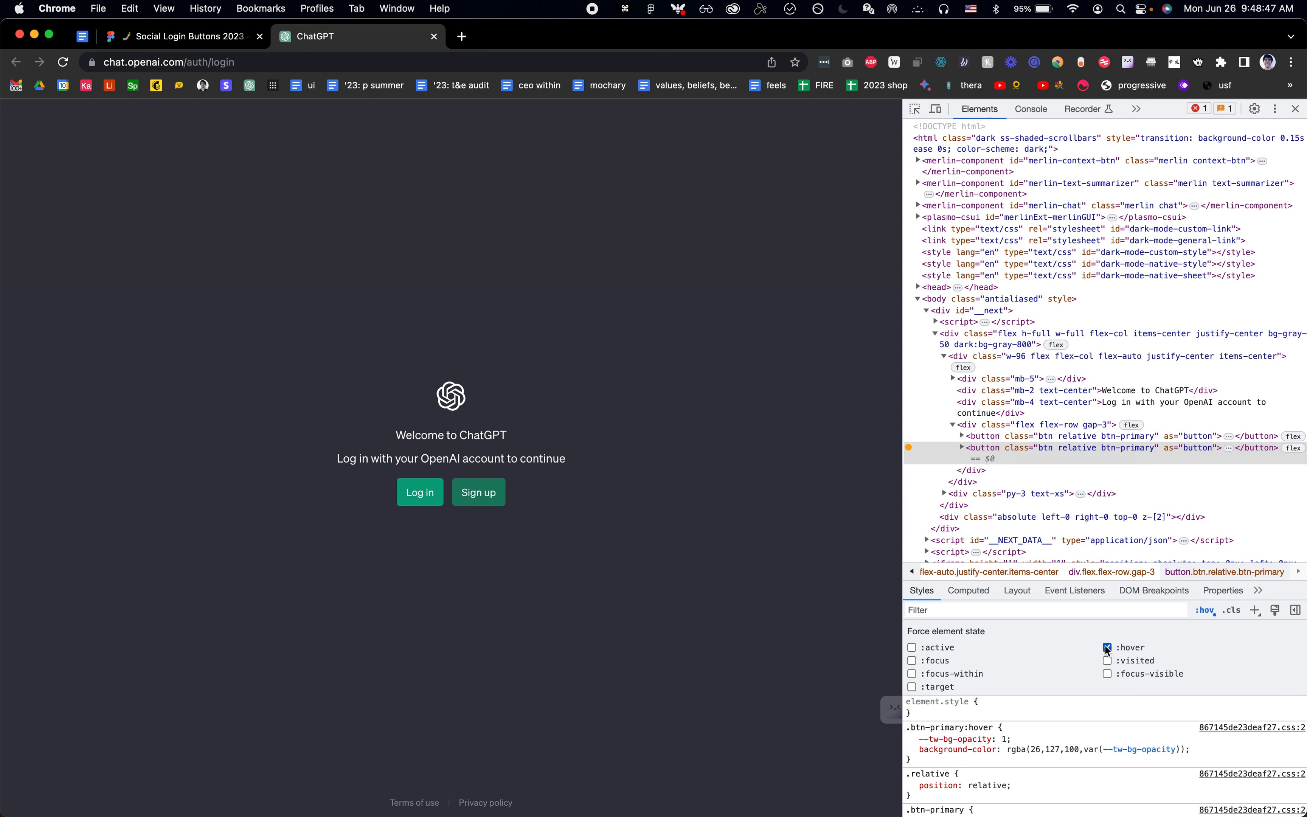
left_click(986, 592)
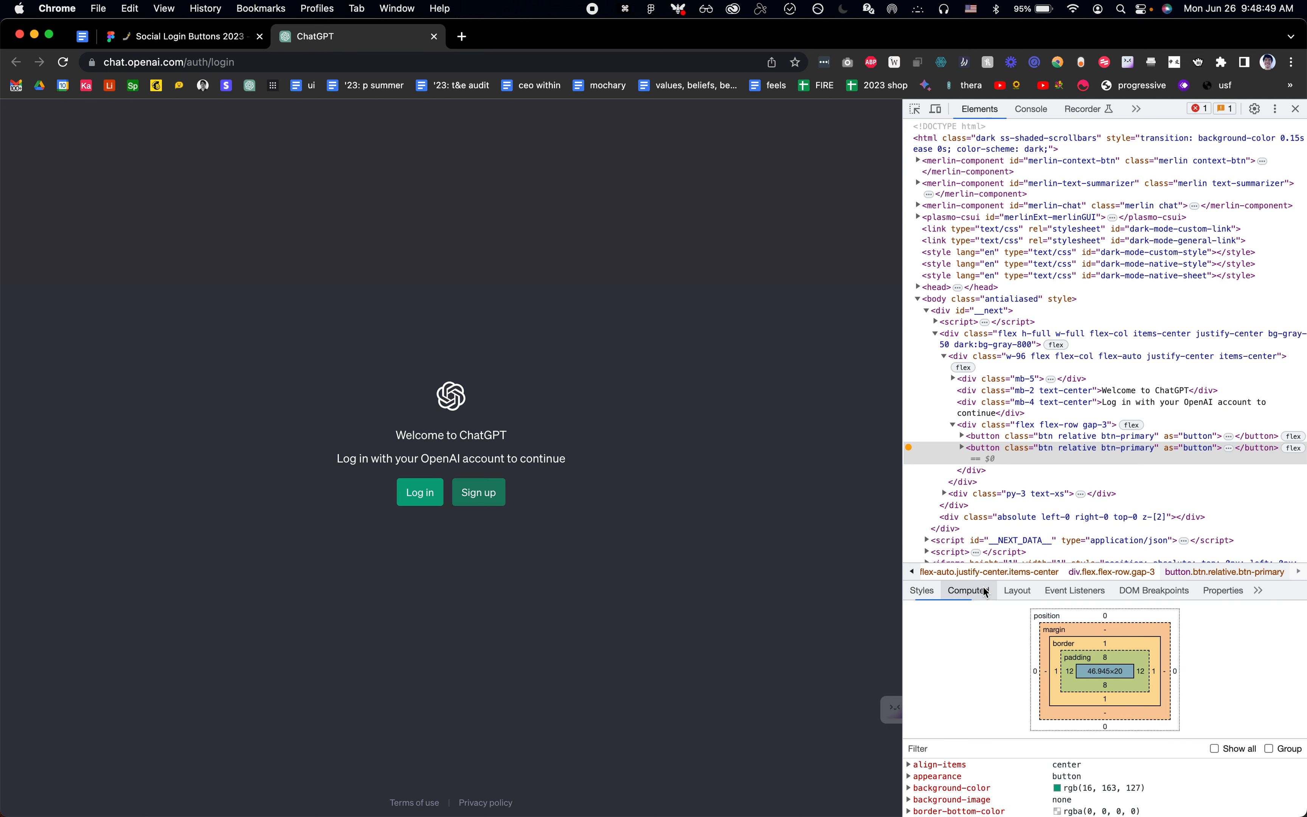
Step: Copy the Sign up button's hover background-color value, and search Google for "rgb to hex" in a new tab
double_click(1076, 786)
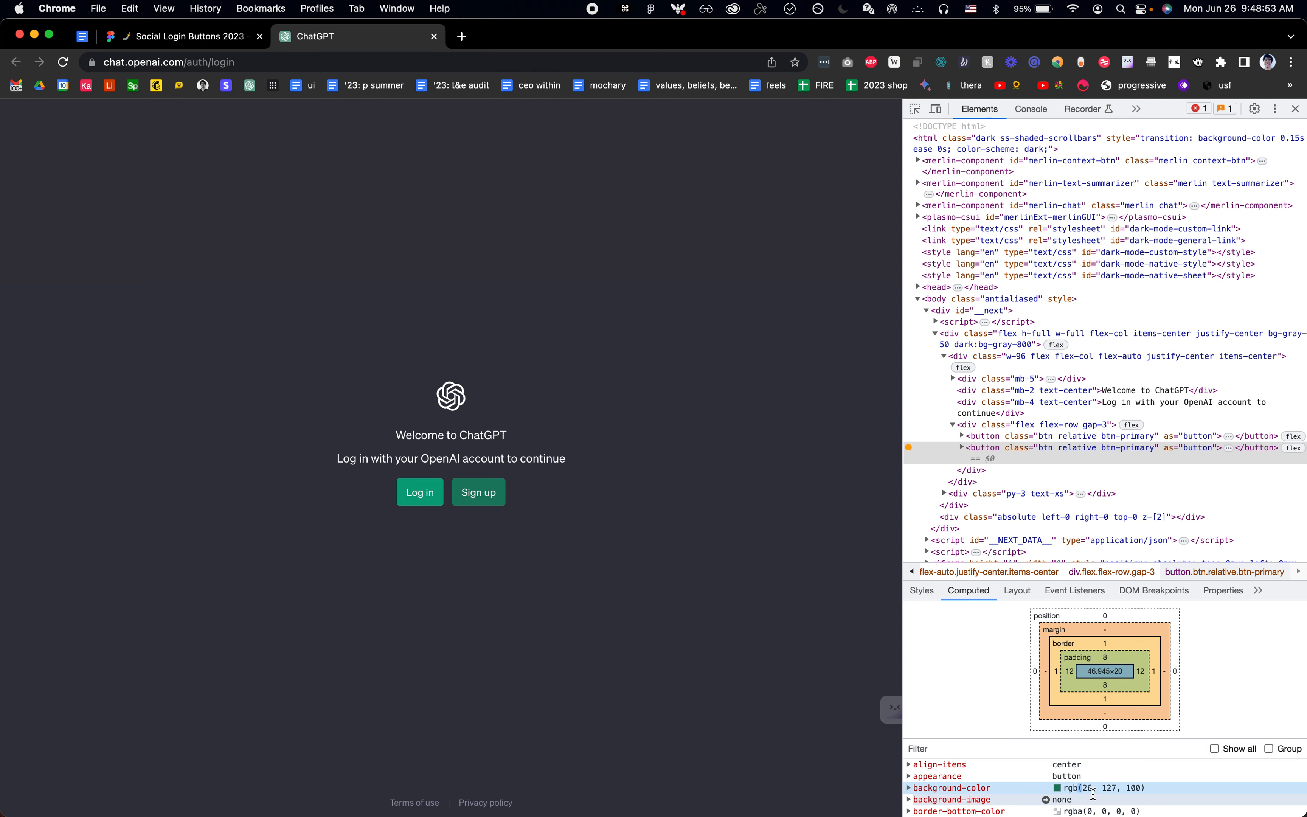
left_click(1072, 787)
key("super+c")
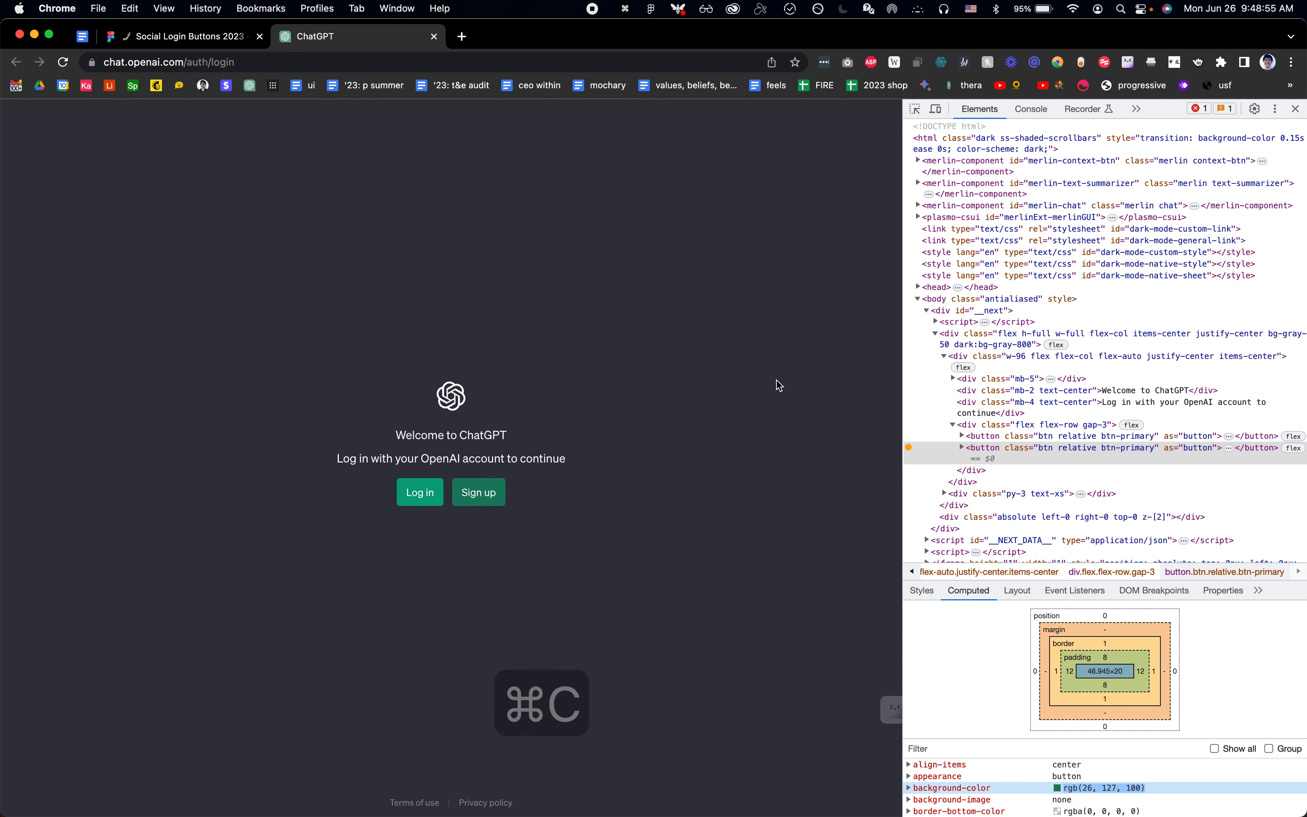
key("super+t")
type("rgb t")
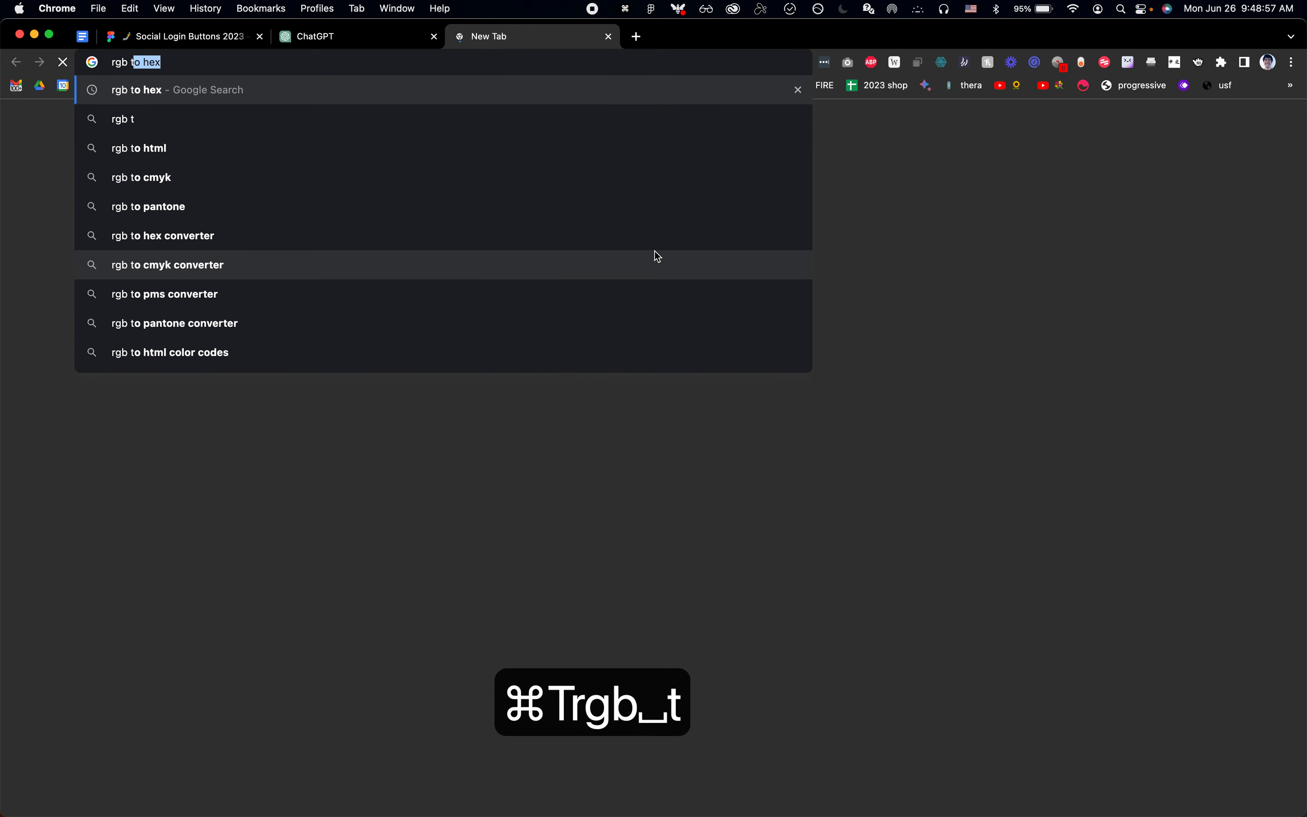
key("Return")
key("super+shift+b")
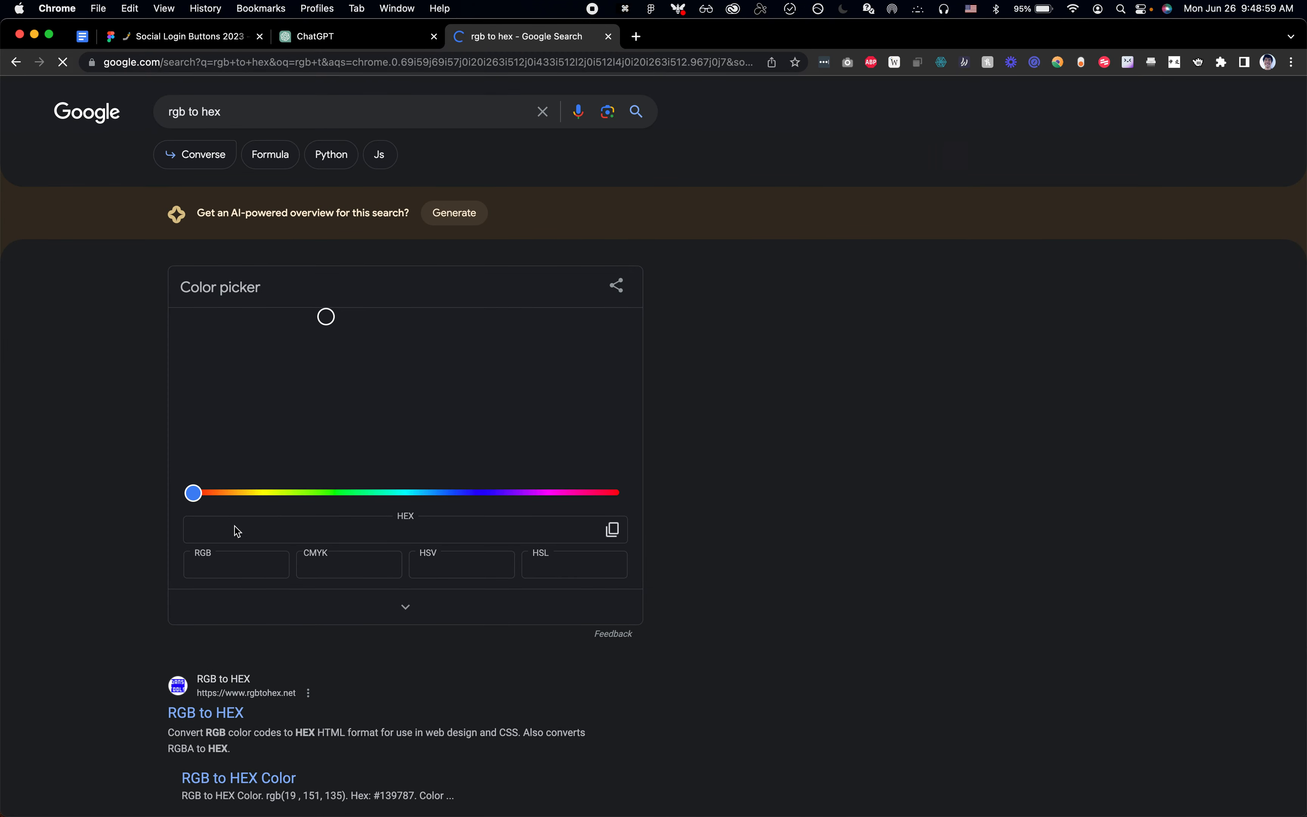
Step: Enter rgb(26, 127, 100) as the RGB value in Google's color picker and copy the converted HEX code
key("cmd+v")
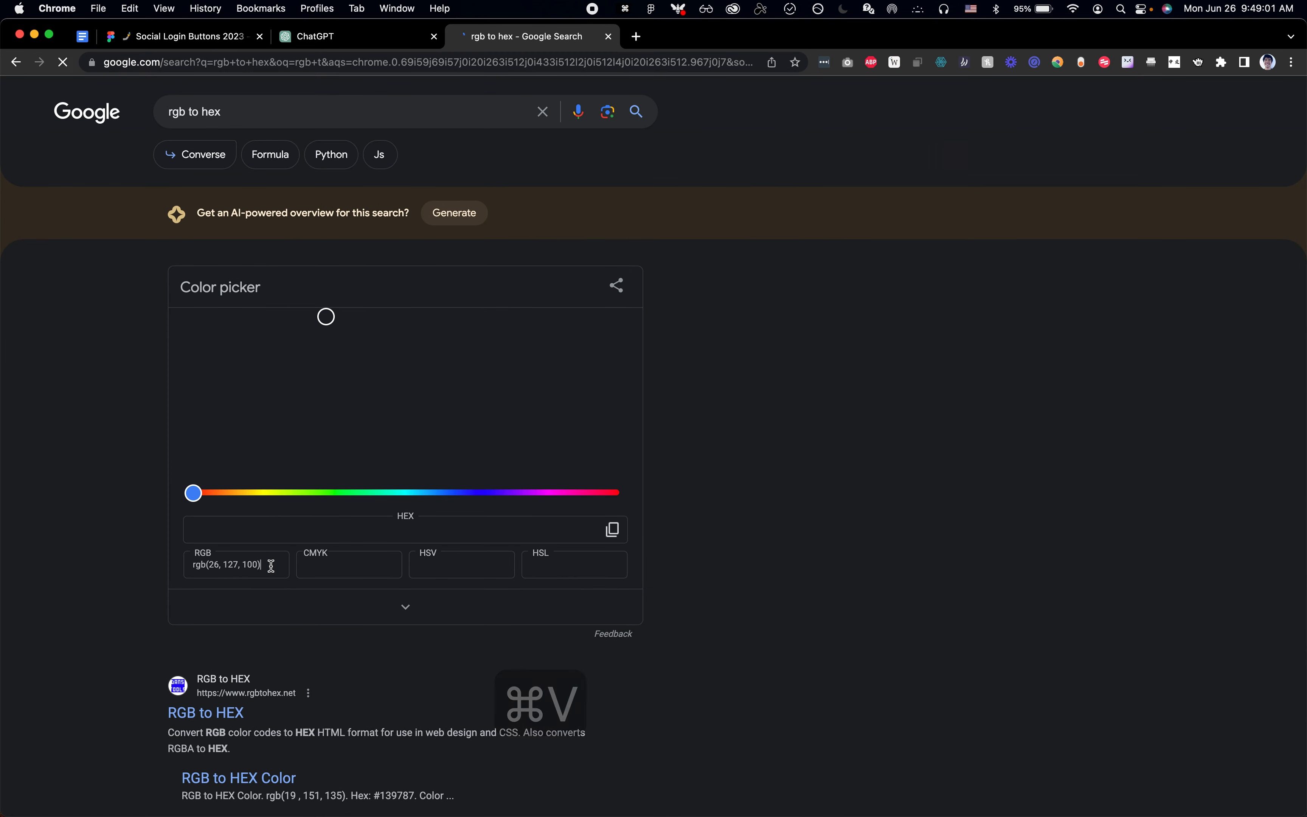
key("Return")
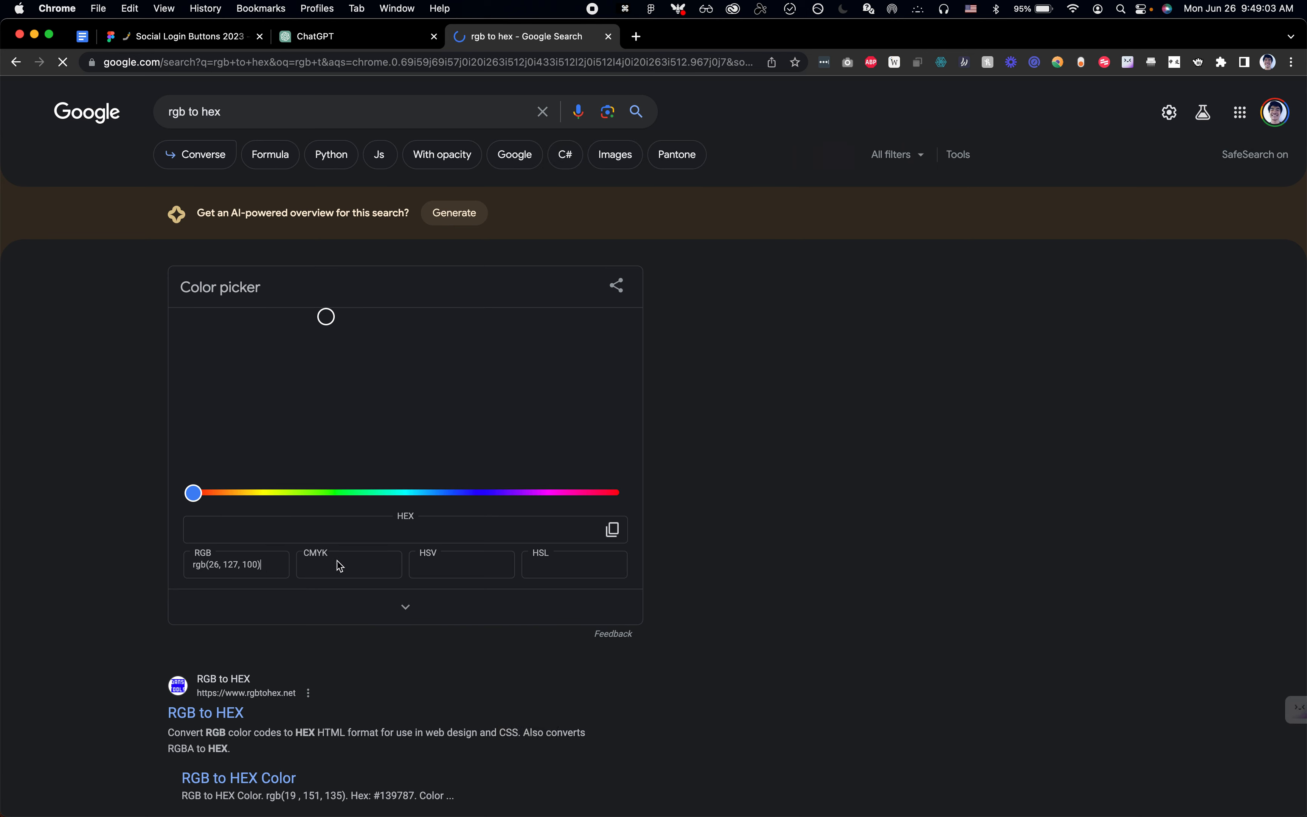
key("super+Left")
key("BackSpace")
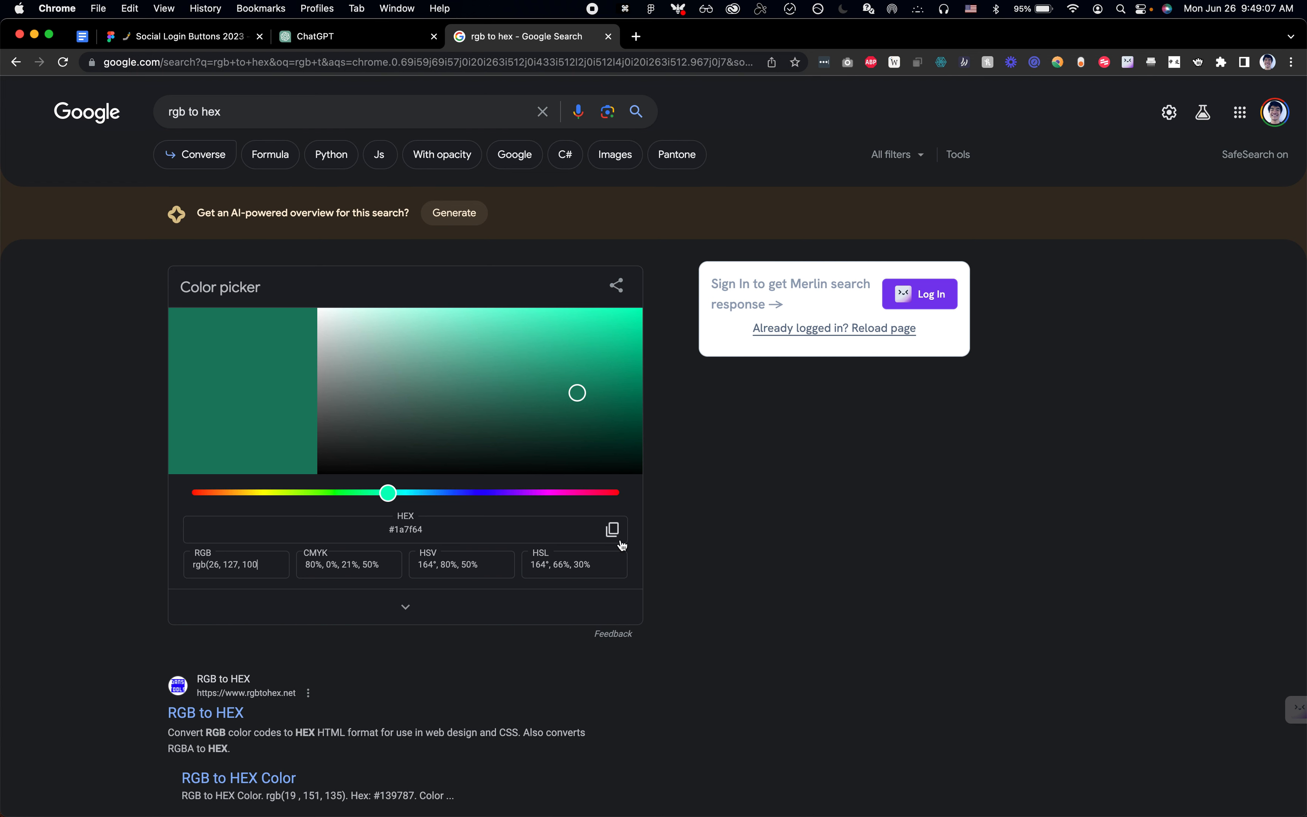
left_click(619, 541)
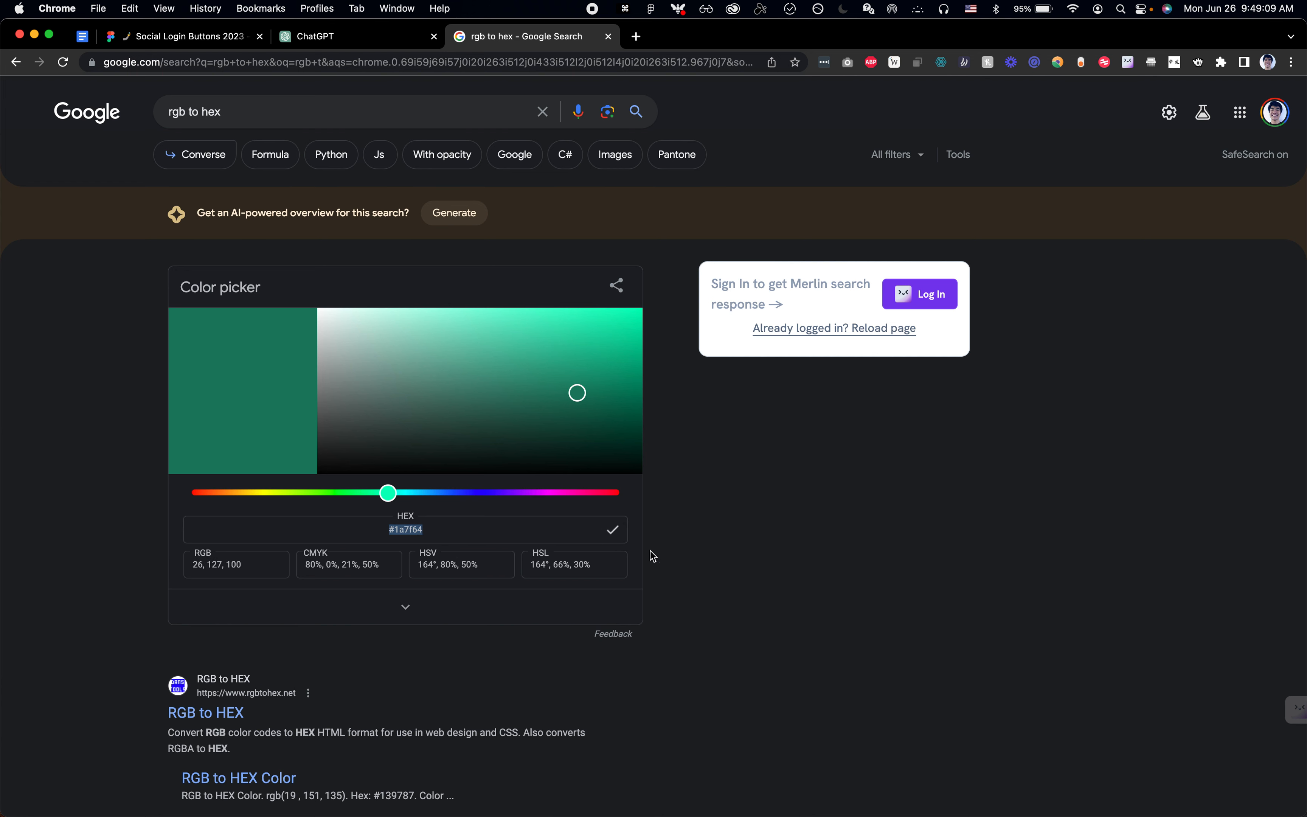
left_click(677, 559)
Step: Return to the ChatGPT login page, toggle the Sign up button's forced :hover state off and on, and review its computed background color
left_click(219, 35)
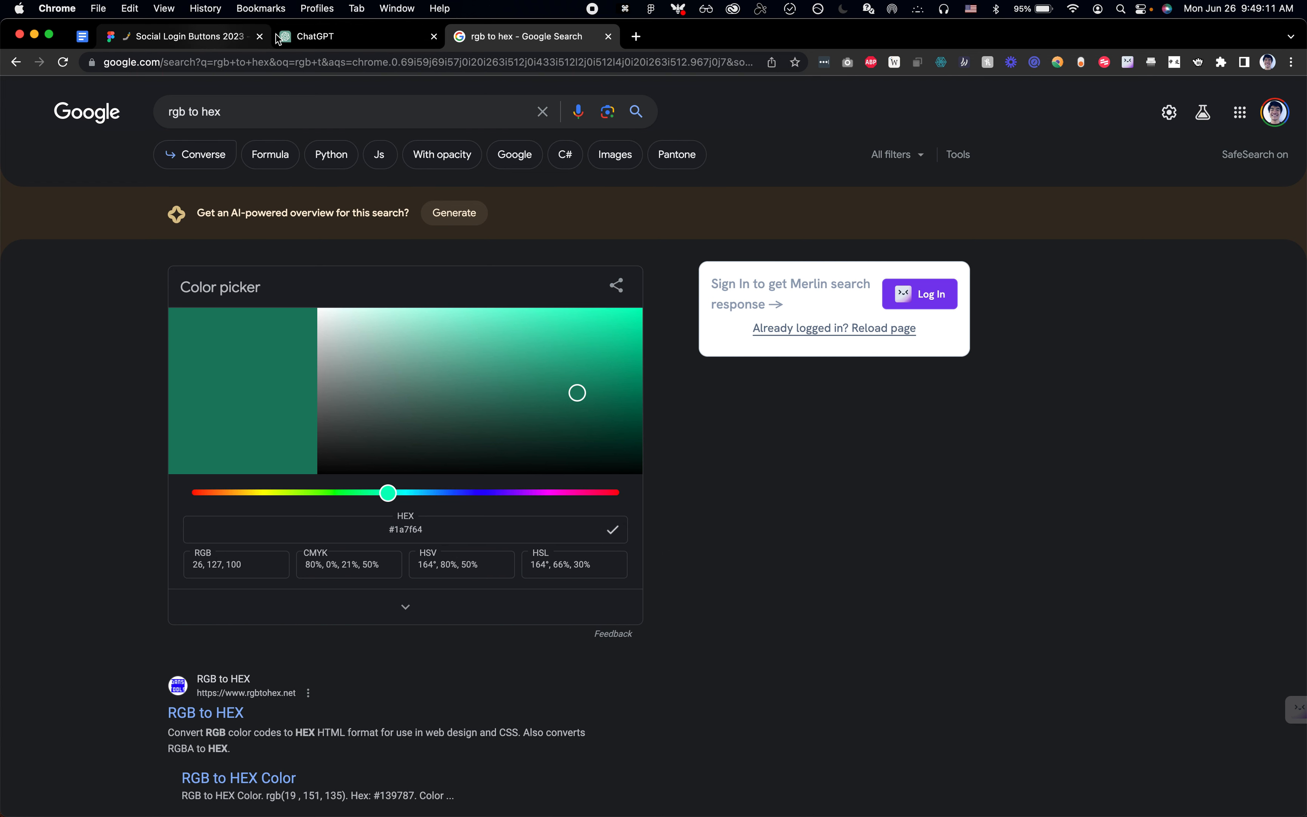
left_click(320, 37)
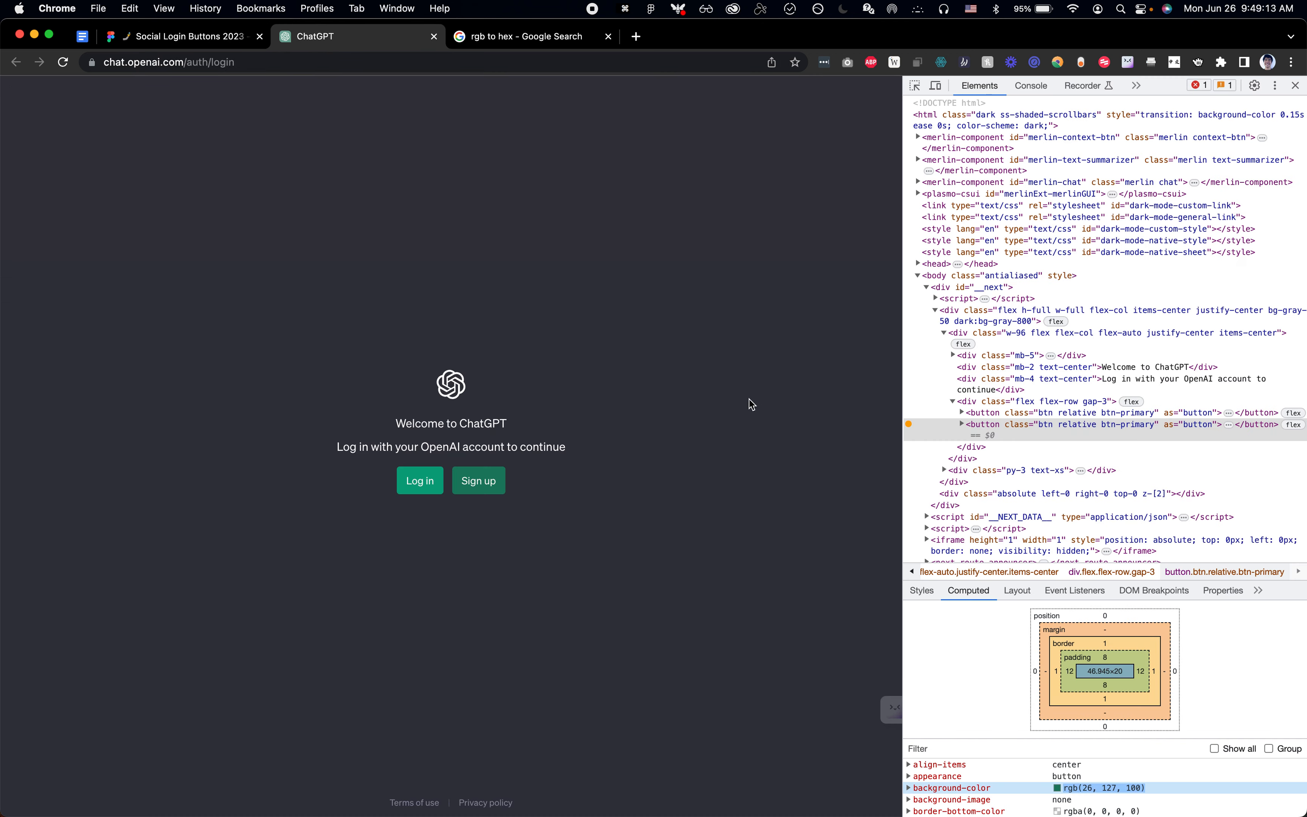
left_click(998, 431)
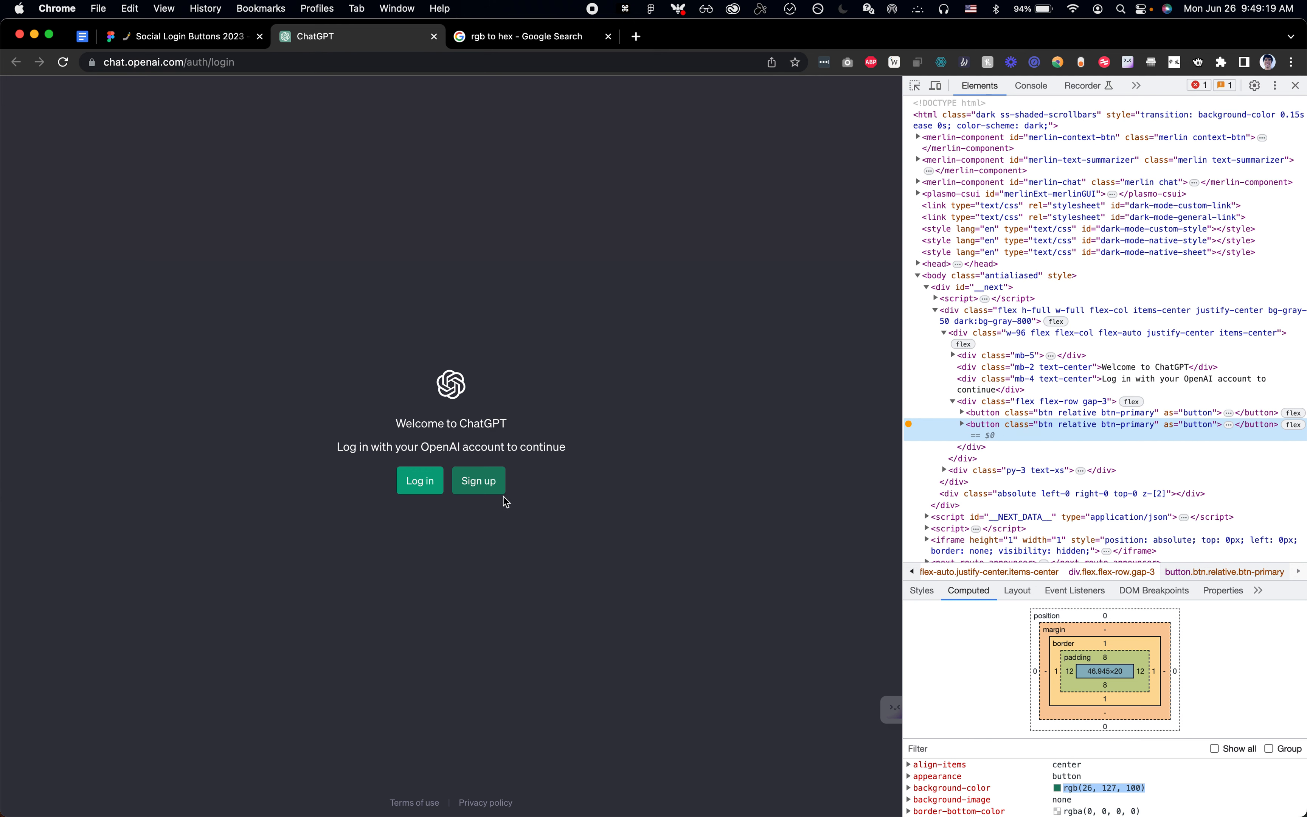
left_click(917, 592)
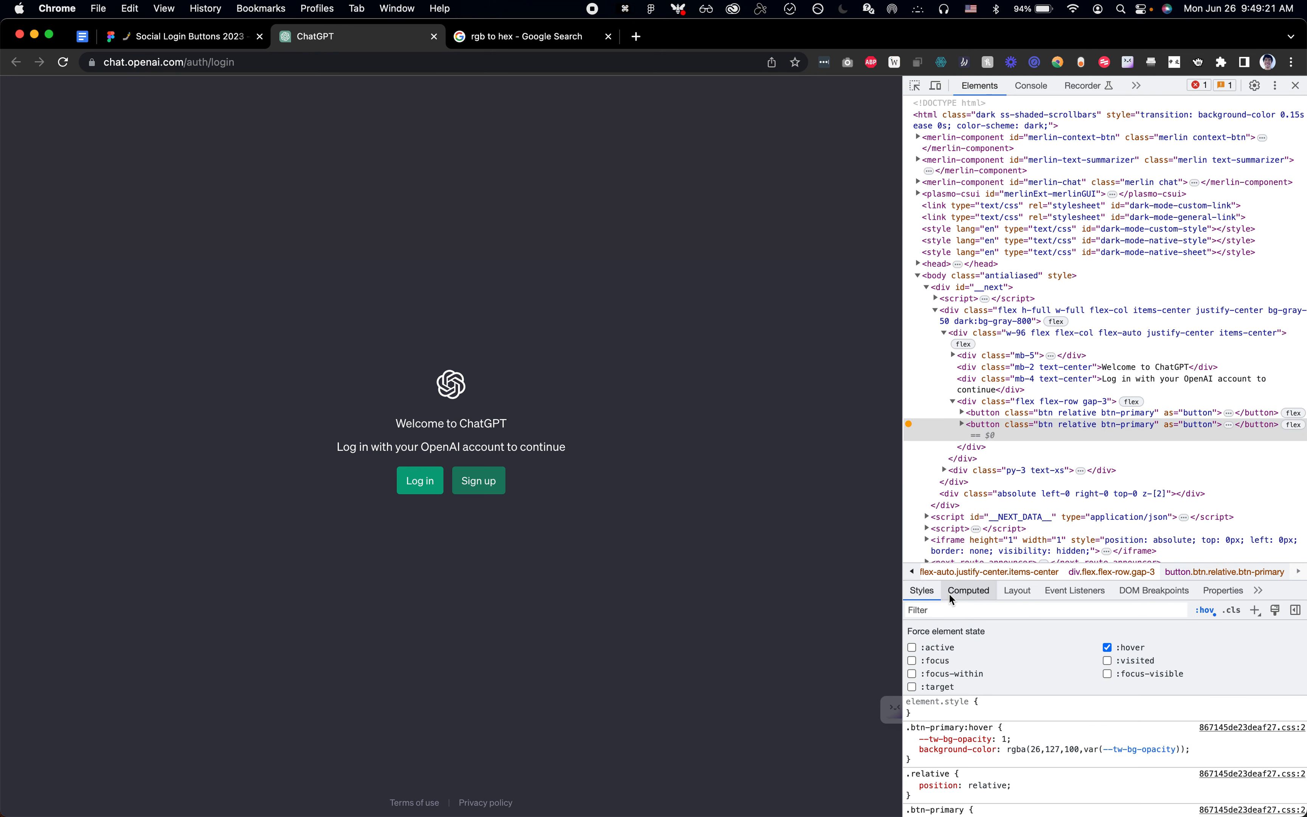
left_click(1107, 648)
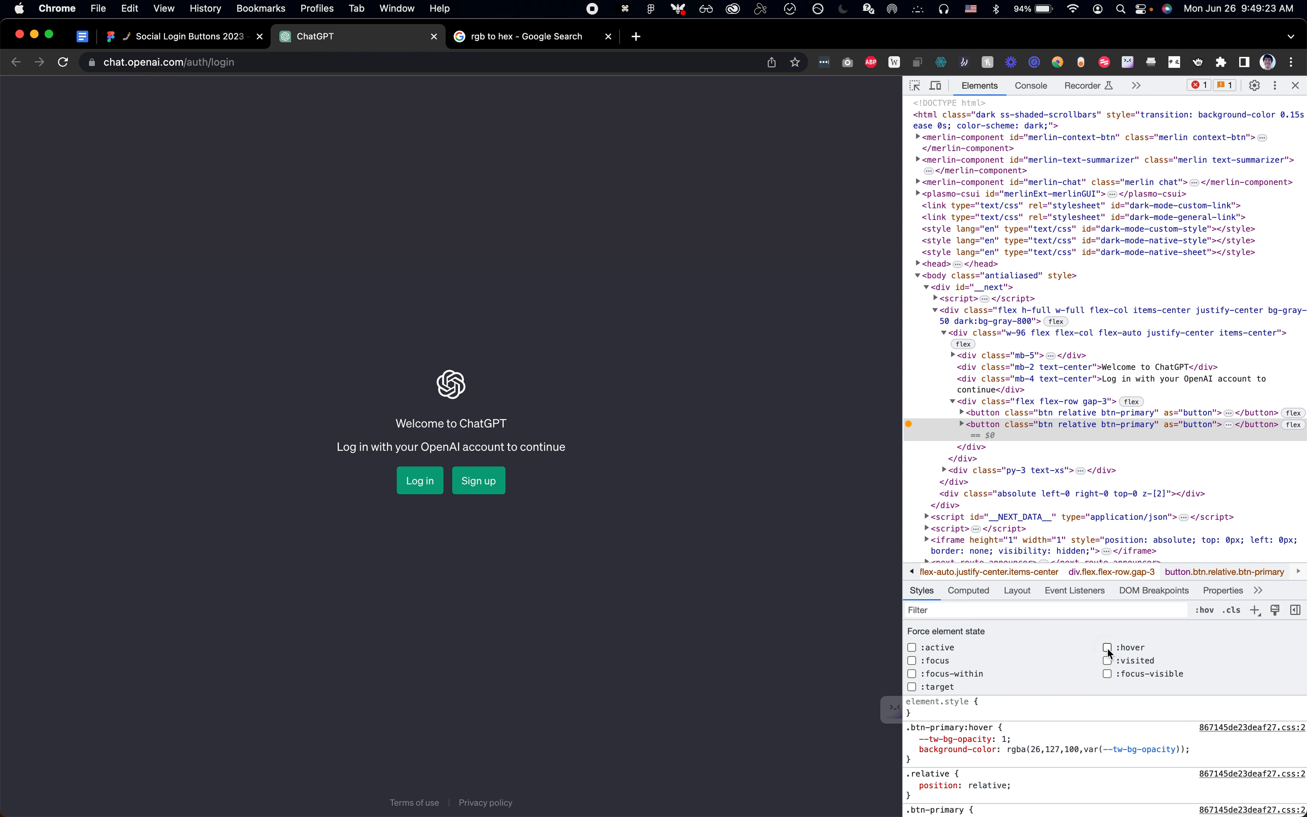
left_click(1107, 648)
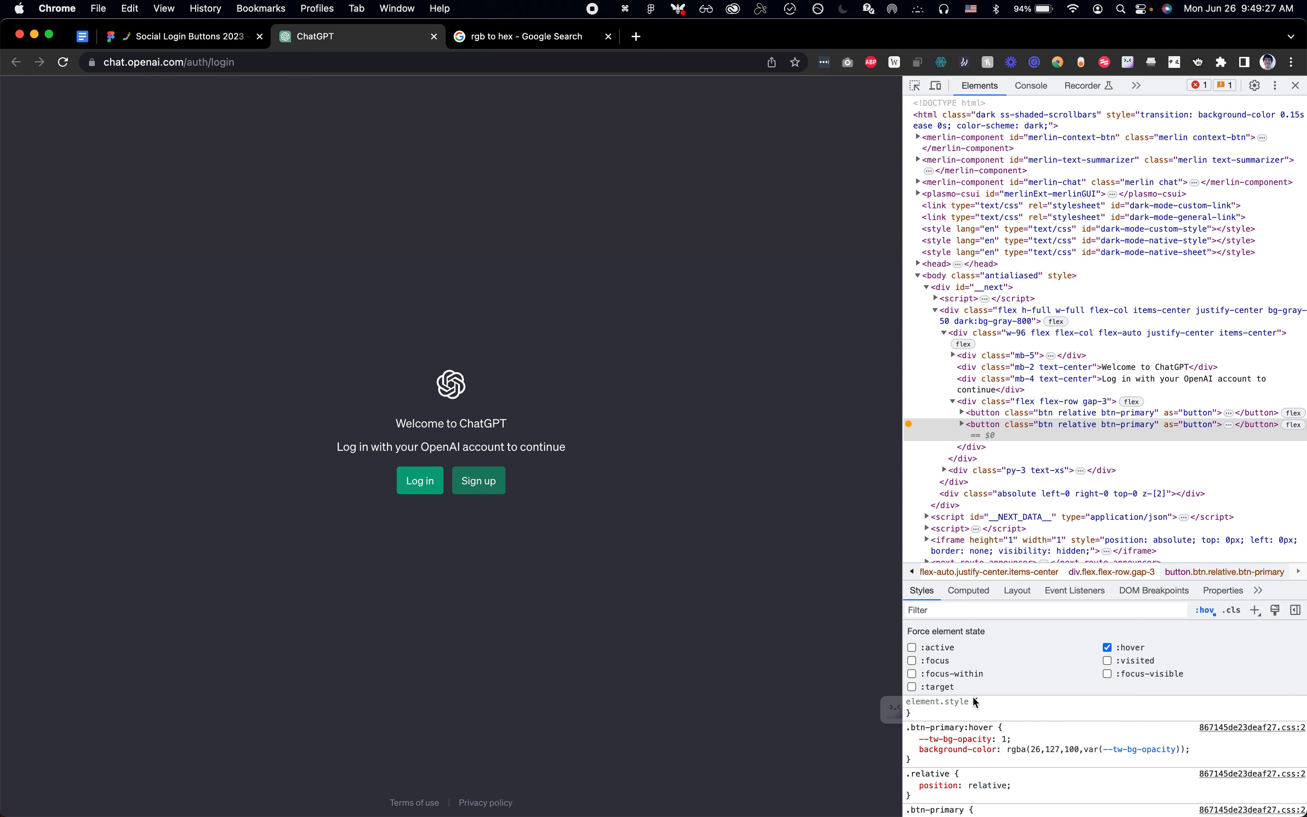
left_click(968, 590)
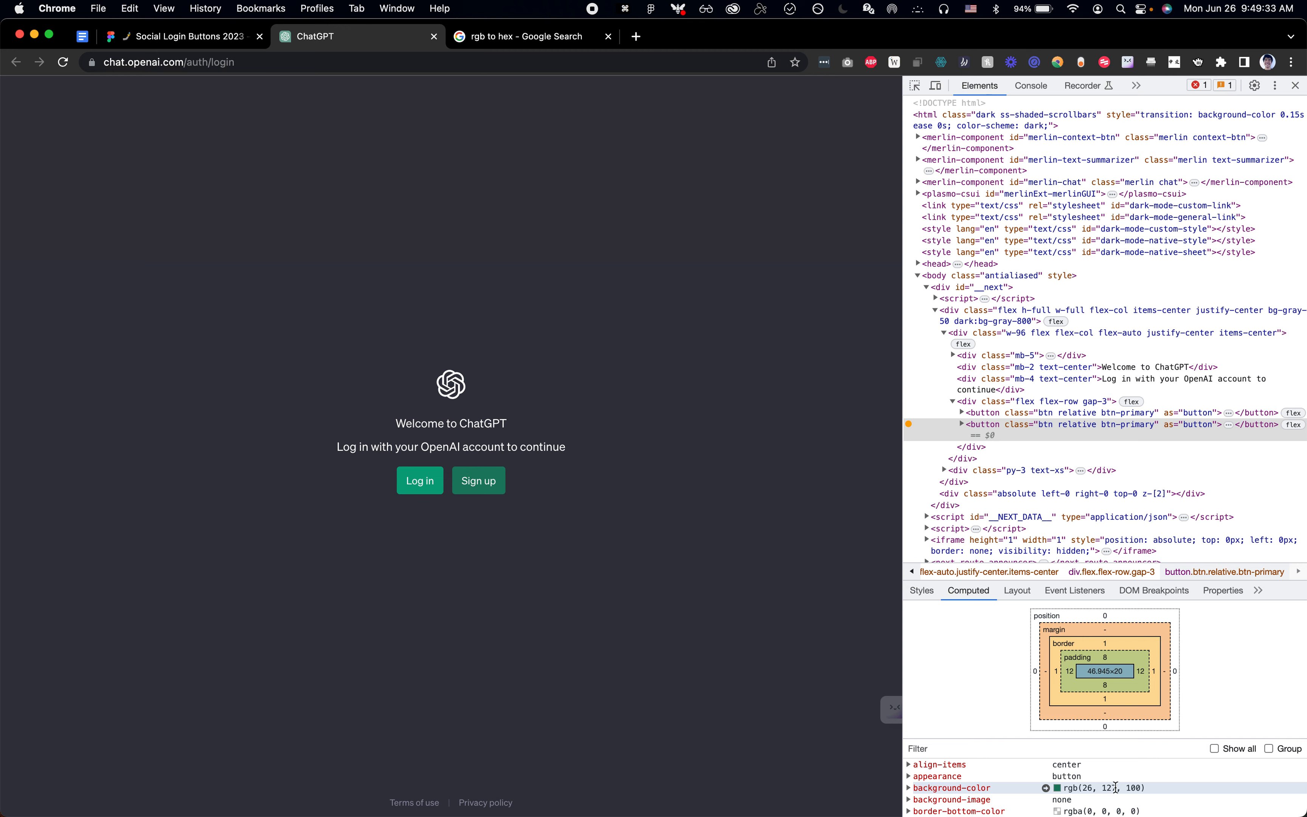
Step: Copy 1a7f64 from the color picker without the hash, and set it as the Hover variant's fill in Figma
left_click(568, 43)
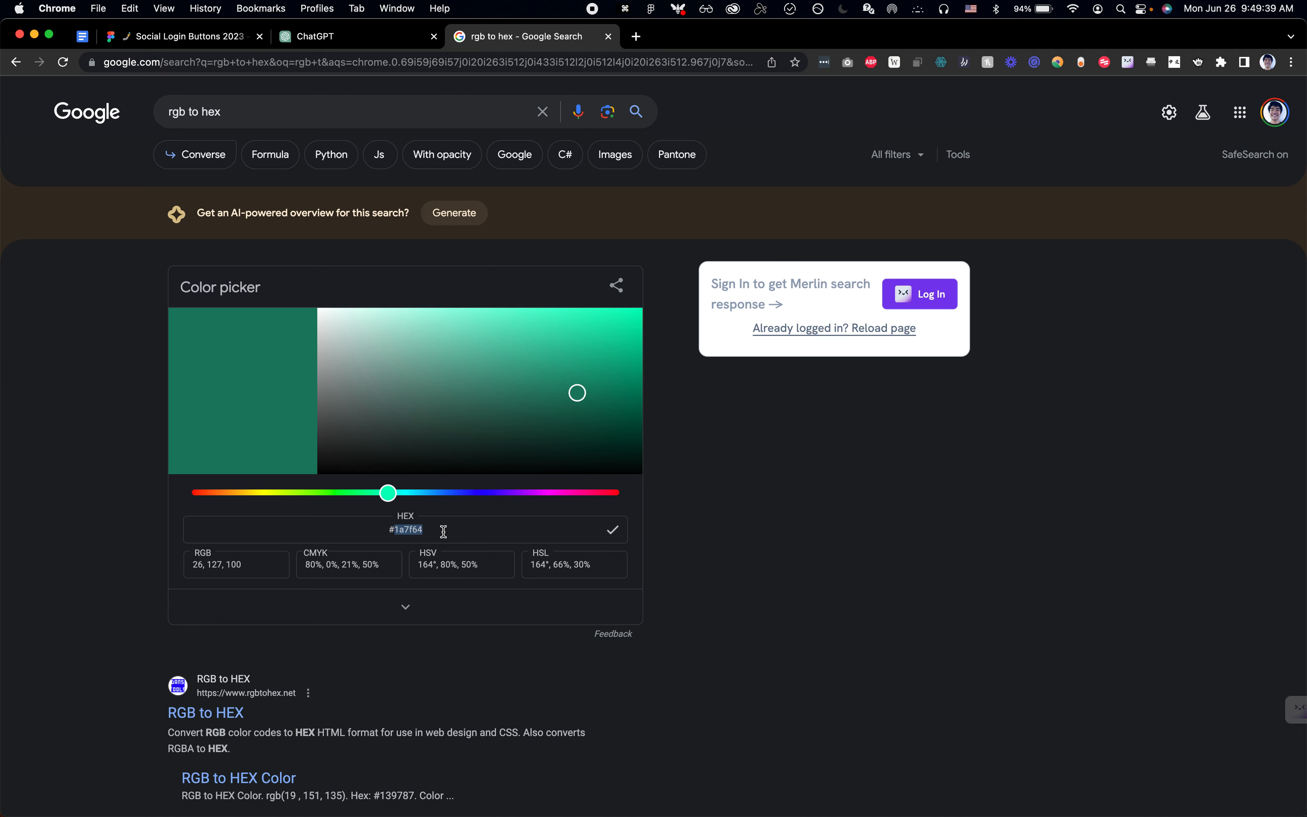
key("super+c")
key("super+Tab")
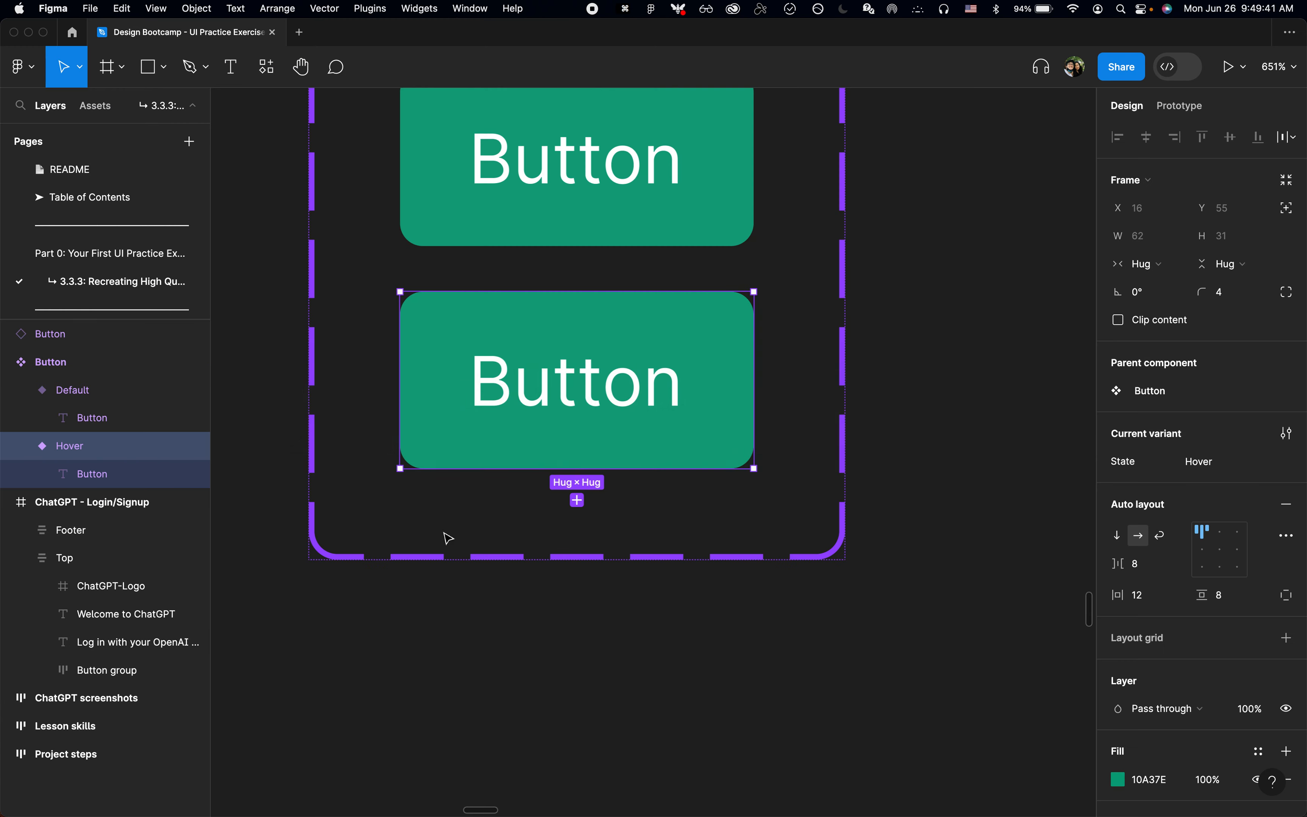
left_click(1170, 778)
key("super+v")
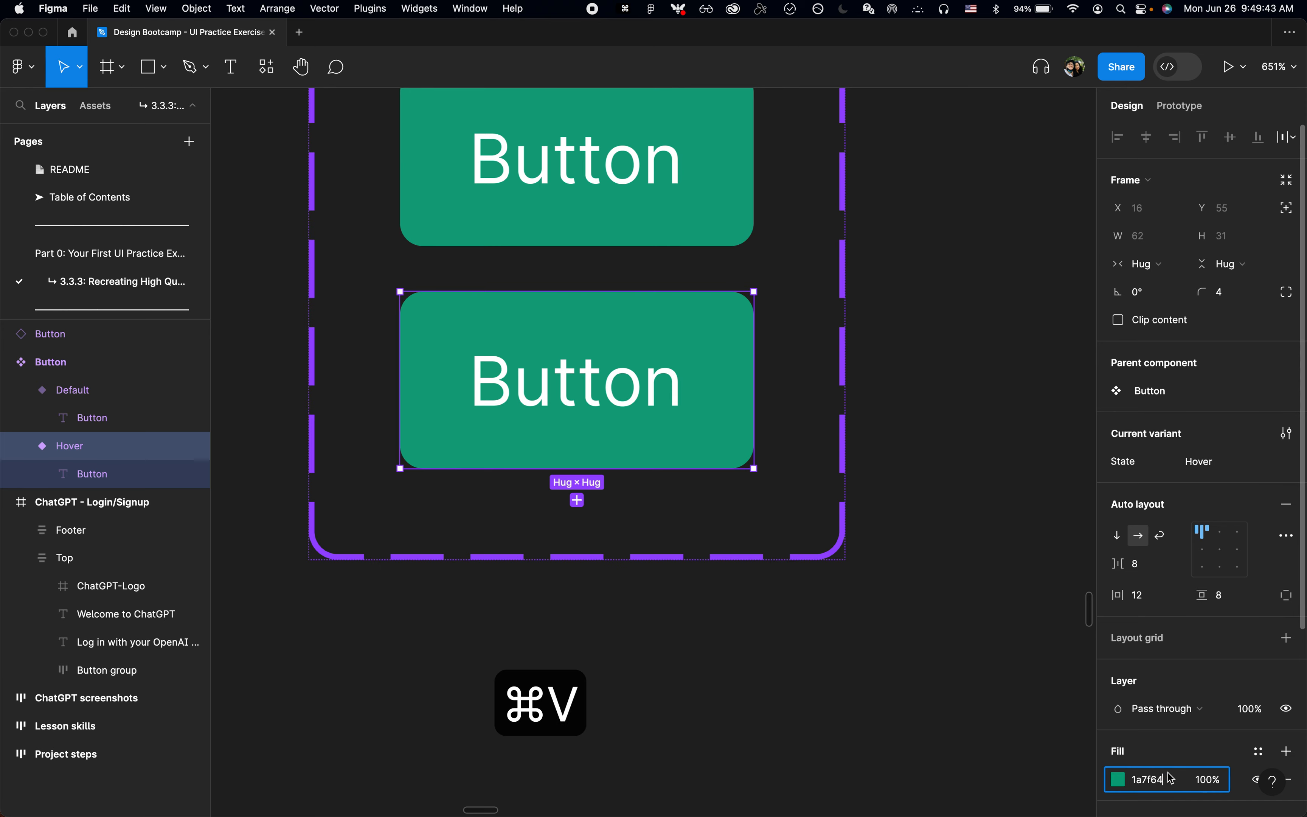
key("Return")
left_click(938, 703)
scroll(938, 703, "down", 3)
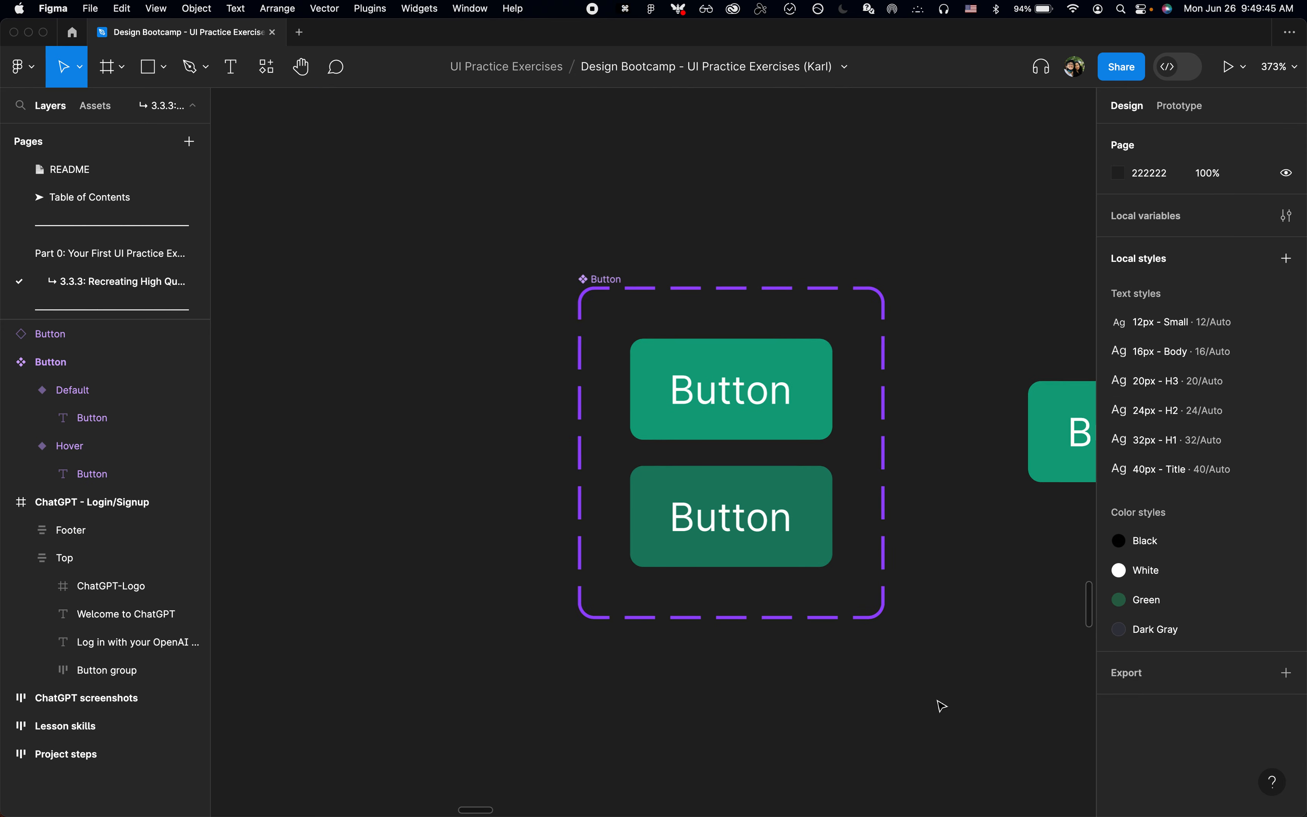
Step: Inspect the Hover variant's fill and stroke settings
left_click(815, 489)
scroll(1161, 572, "down", 5)
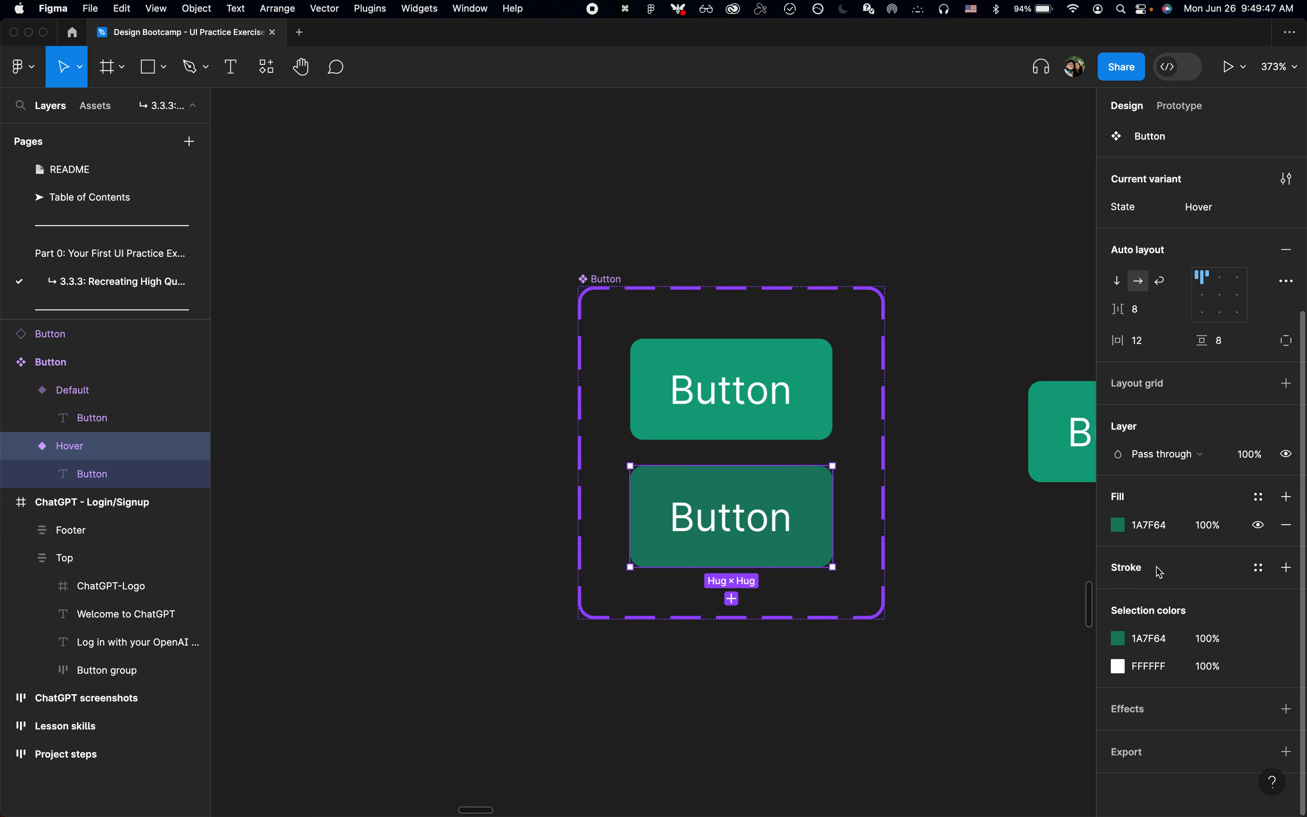
left_click(953, 673)
Step: Set the State of the Button instance beside the component set to Hover
scroll(953, 673, "down", 3)
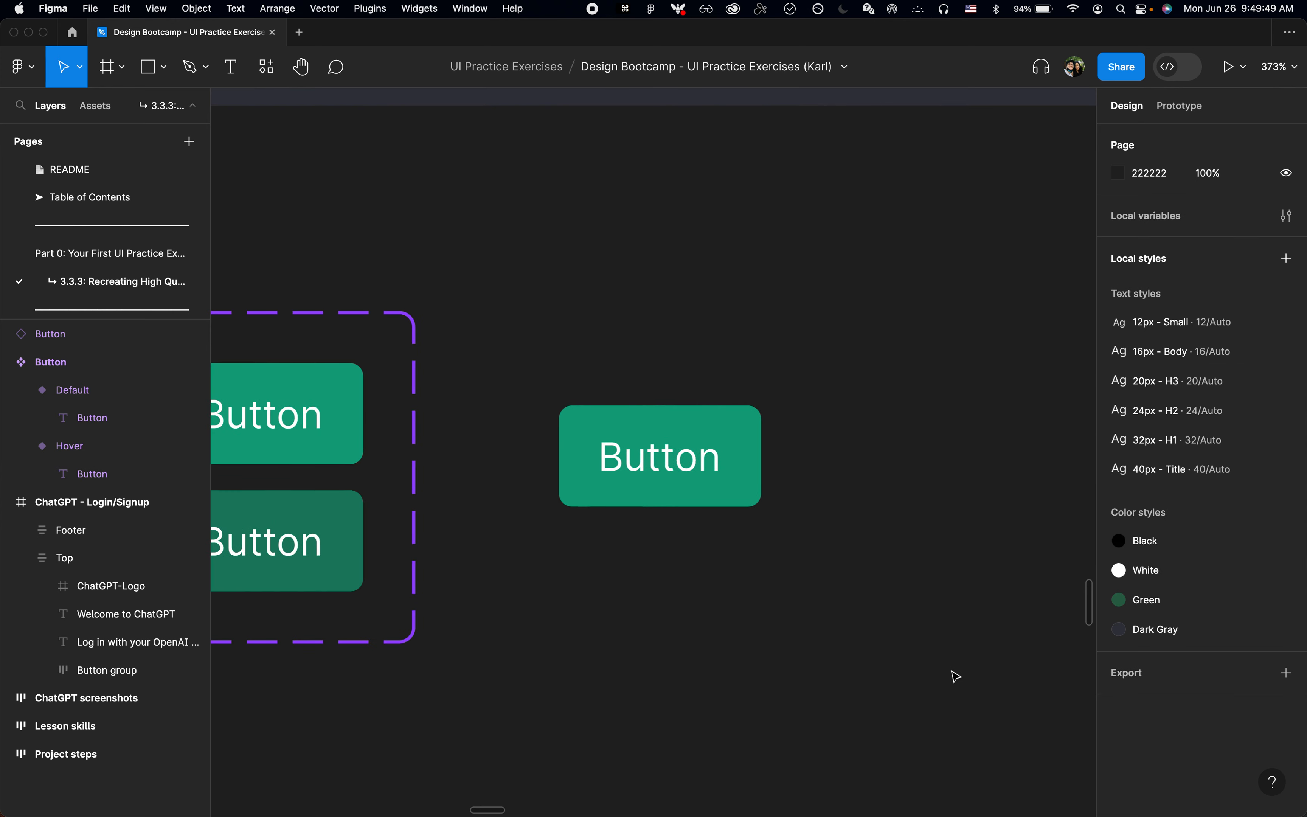
scroll(954, 675, "left", 3)
scroll(954, 676, "up", 2)
left_click(788, 531)
scroll(787, 530, "right", 3)
scroll(787, 531, "down", 1)
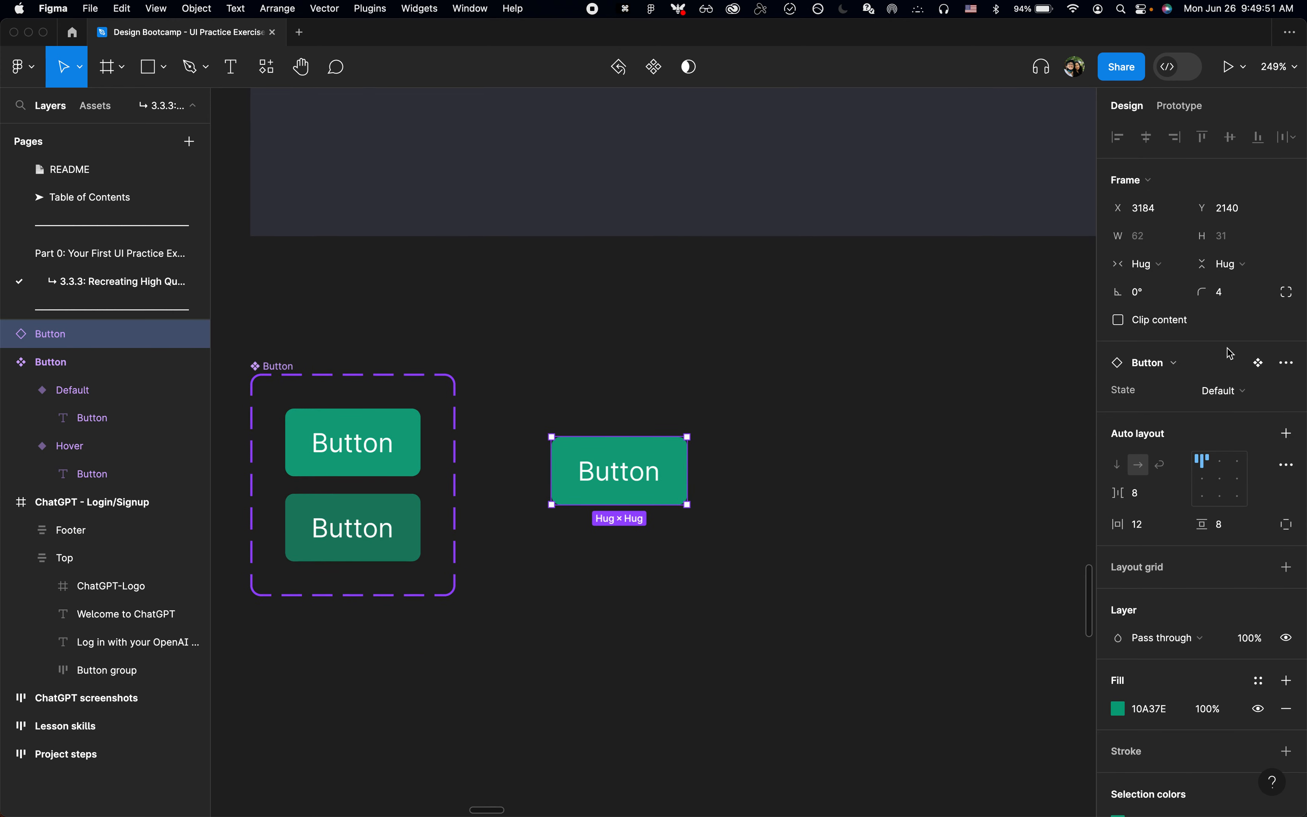
left_click(1221, 390)
key("Down")
key("Return")
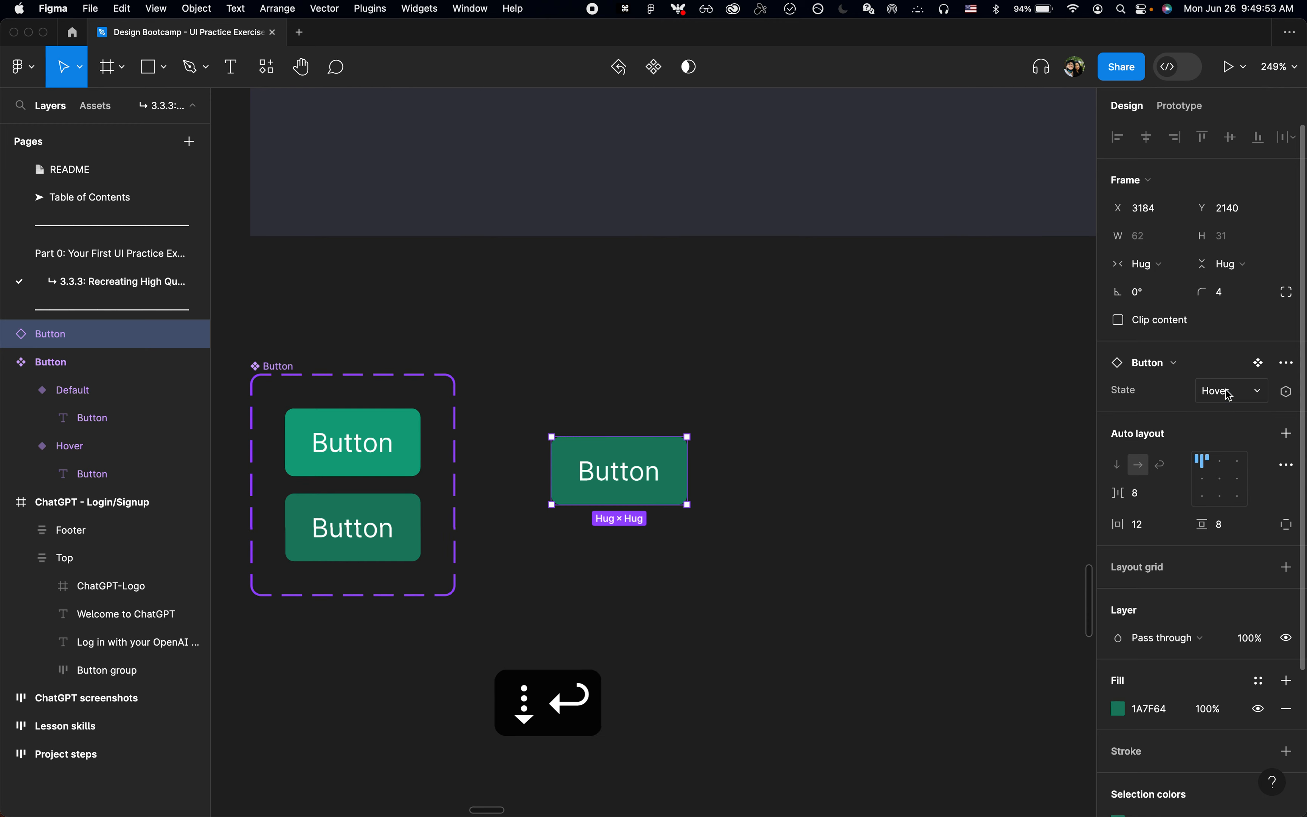
left_click(650, 635)
Step: Switch the Button instance's State to Default and back to Hover to compare the two looks
scroll(641, 490, "up", 5)
left_click(692, 489)
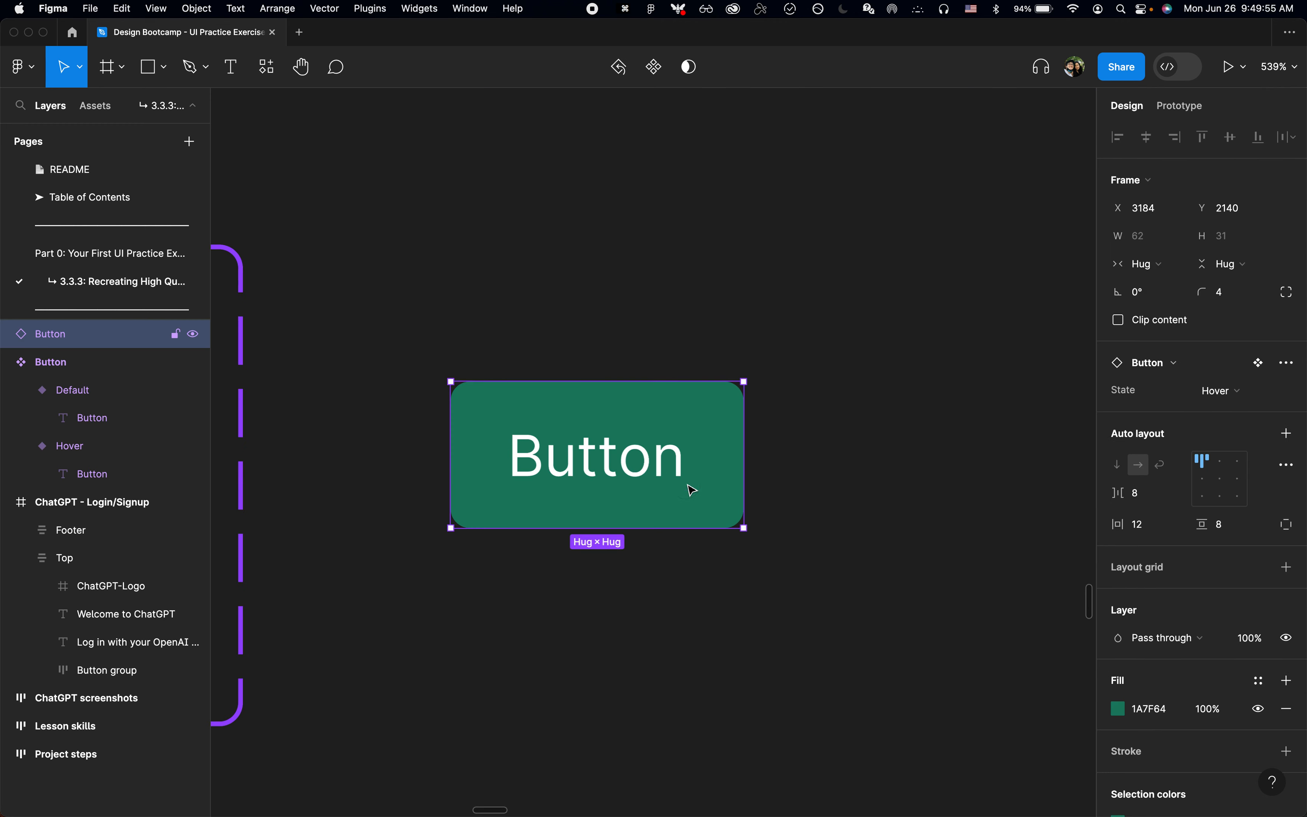
left_click(1241, 400)
left_click(1236, 376)
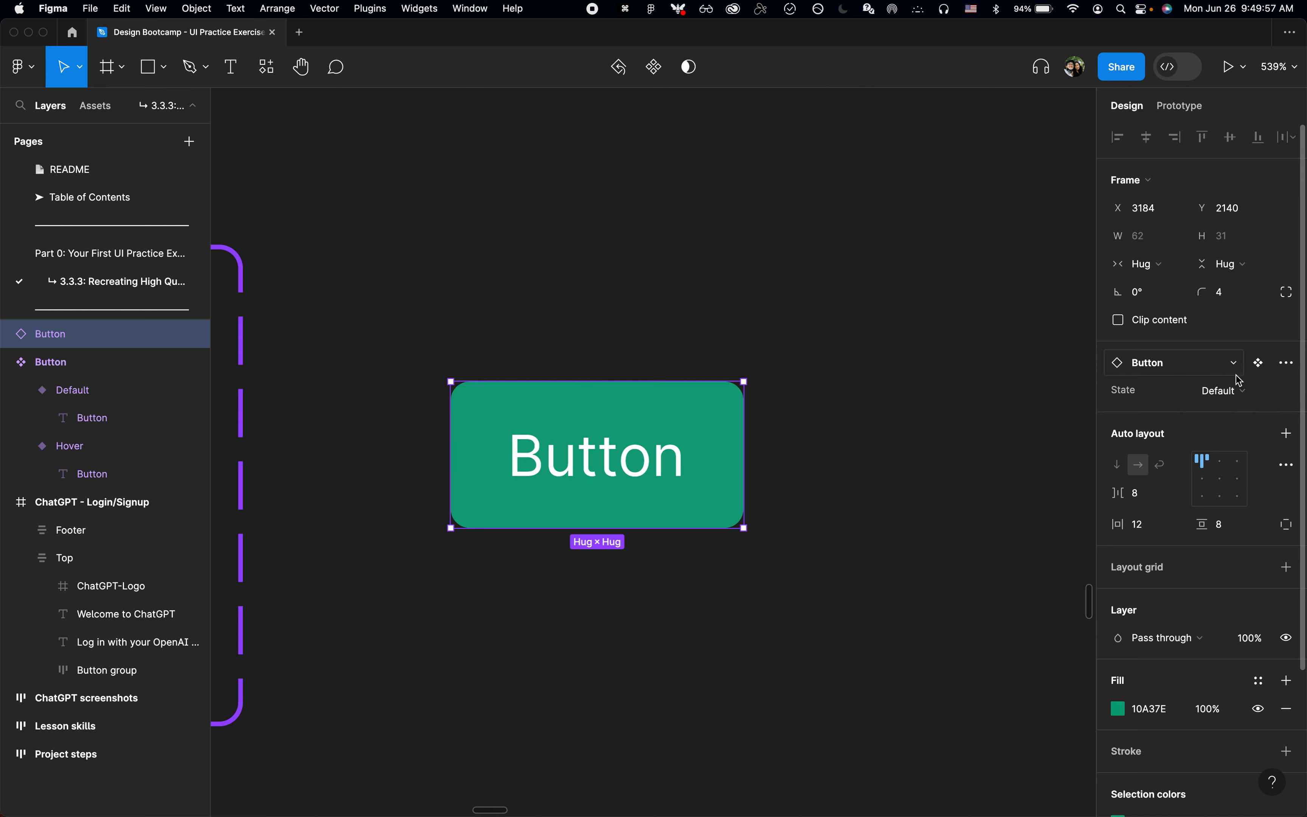
left_click(1236, 393)
left_click(1228, 409)
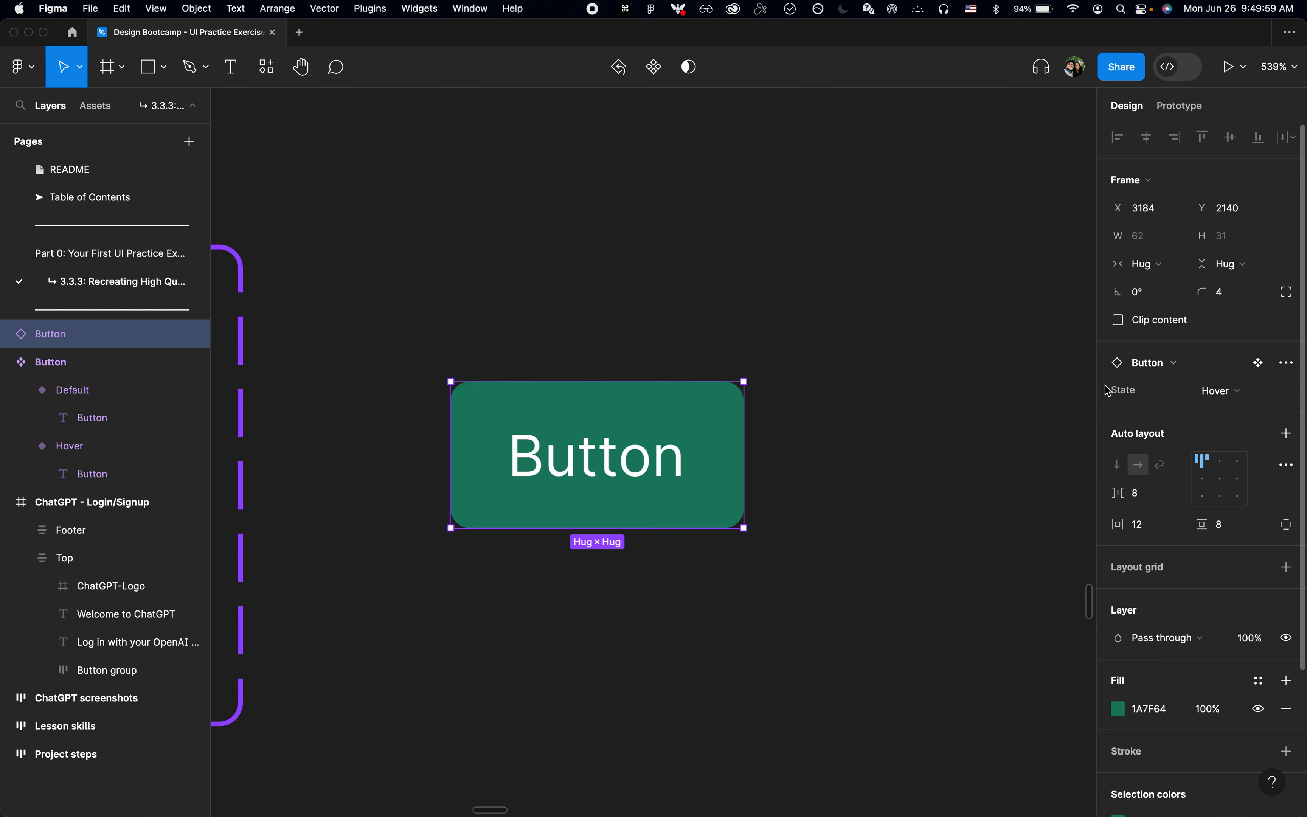
left_click(743, 603)
scroll(743, 604, "down", 5)
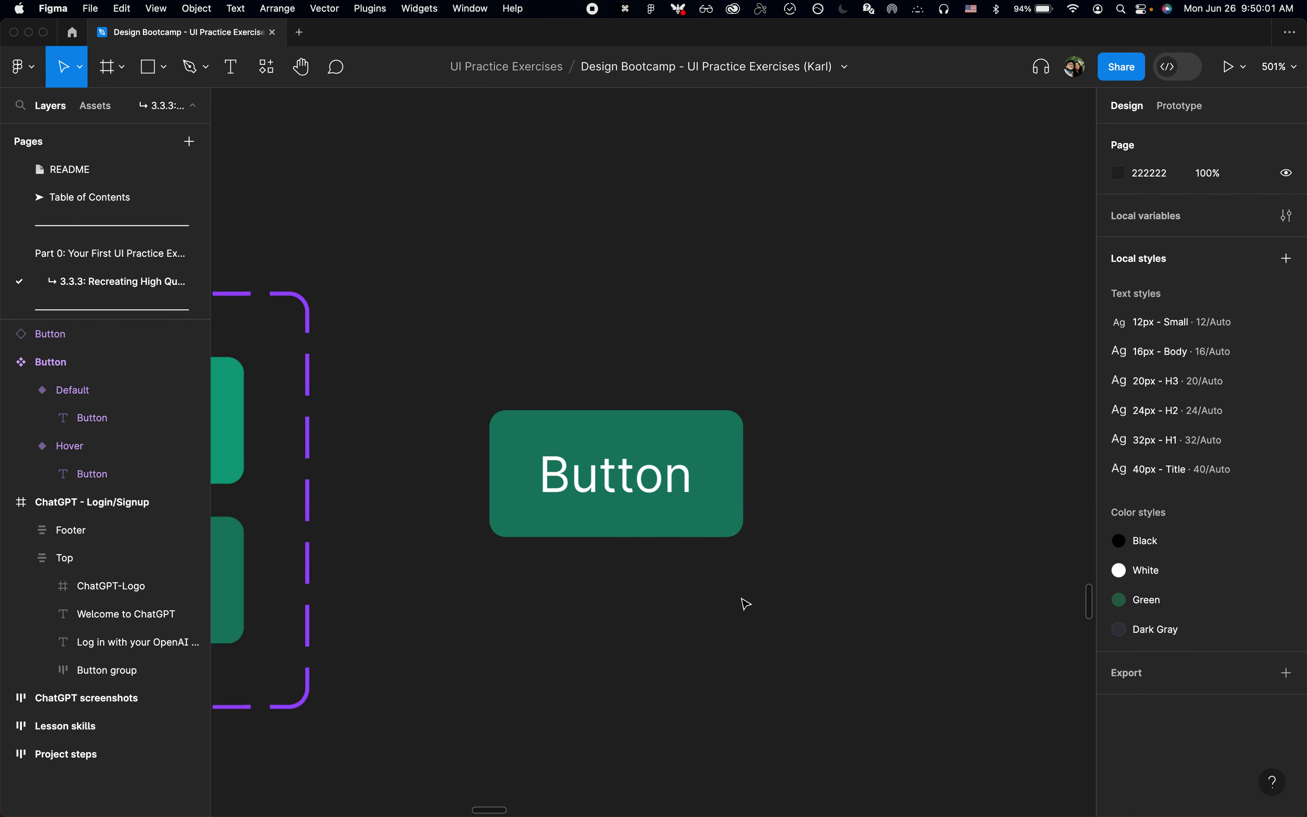
Step: Select the Button component set and review the values defined for its State variant property
left_click(403, 344)
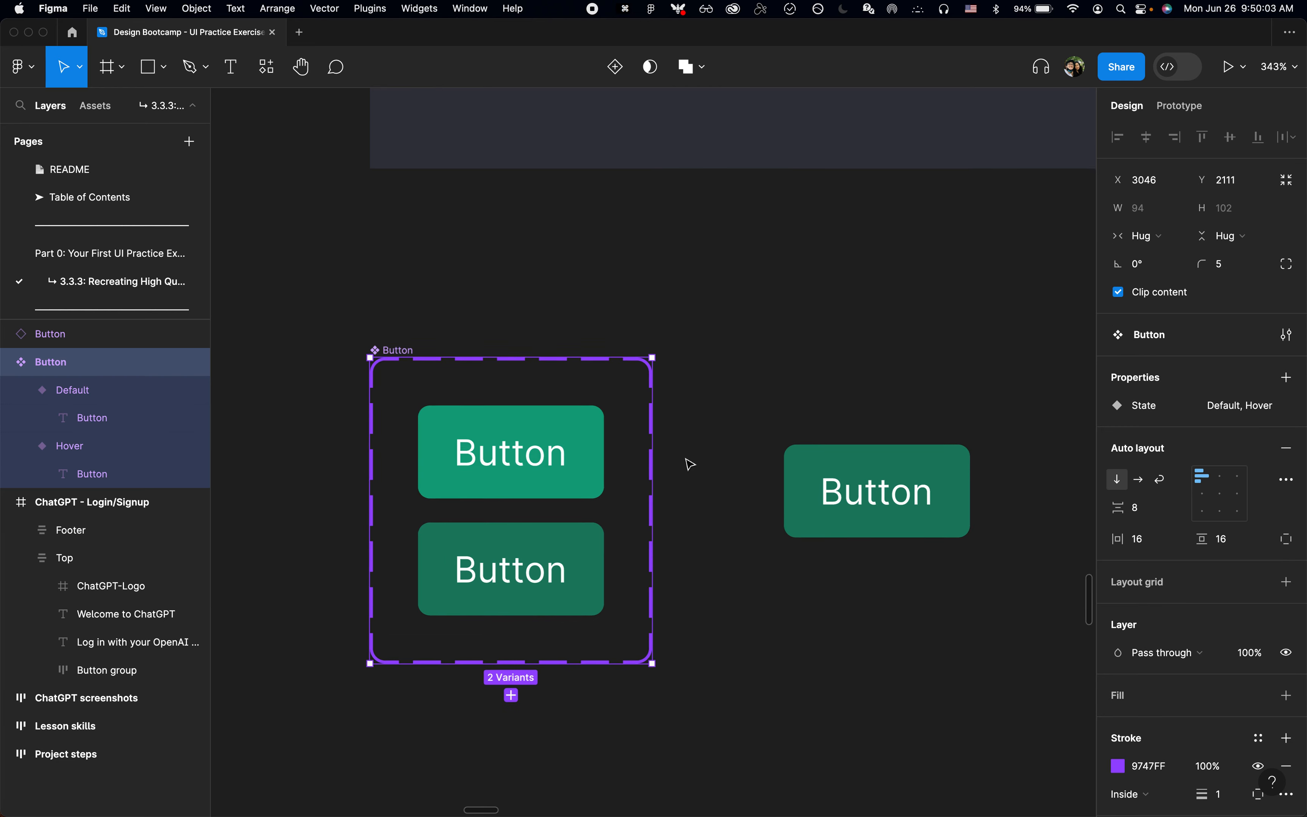
scroll(689, 461, "down", 3)
scroll(689, 460, "up", 2)
scroll(547, 402, "up", 3)
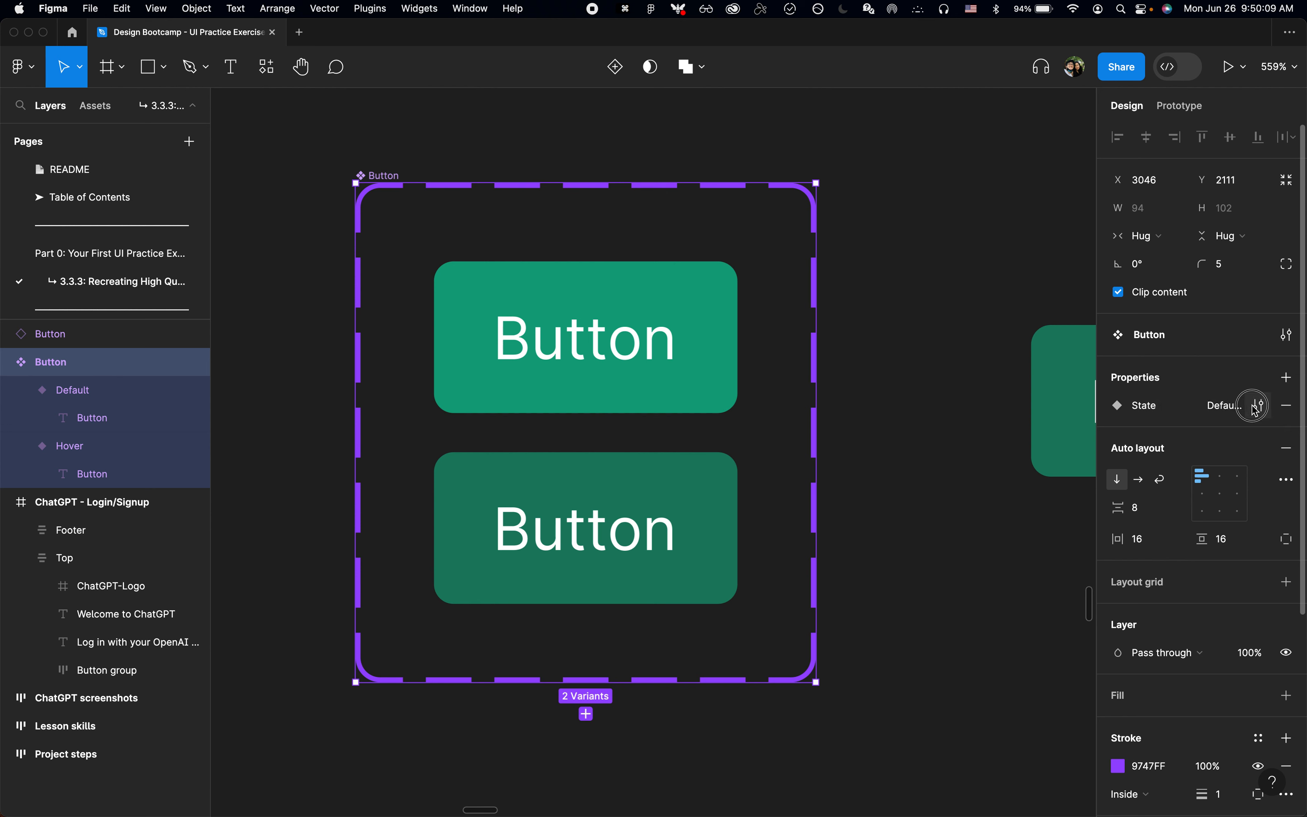
left_click(1256, 407)
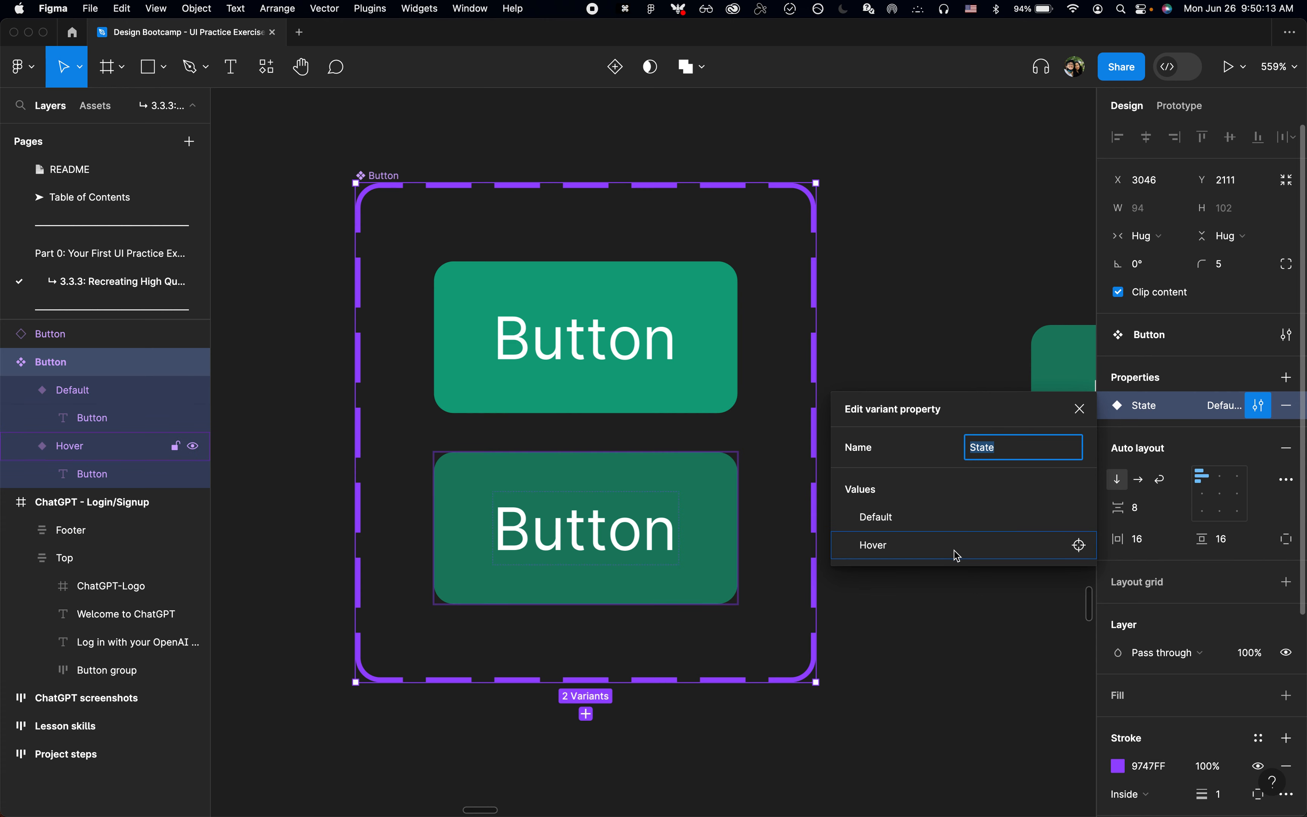
left_click(1015, 351)
scroll(1073, 395, "right", 10)
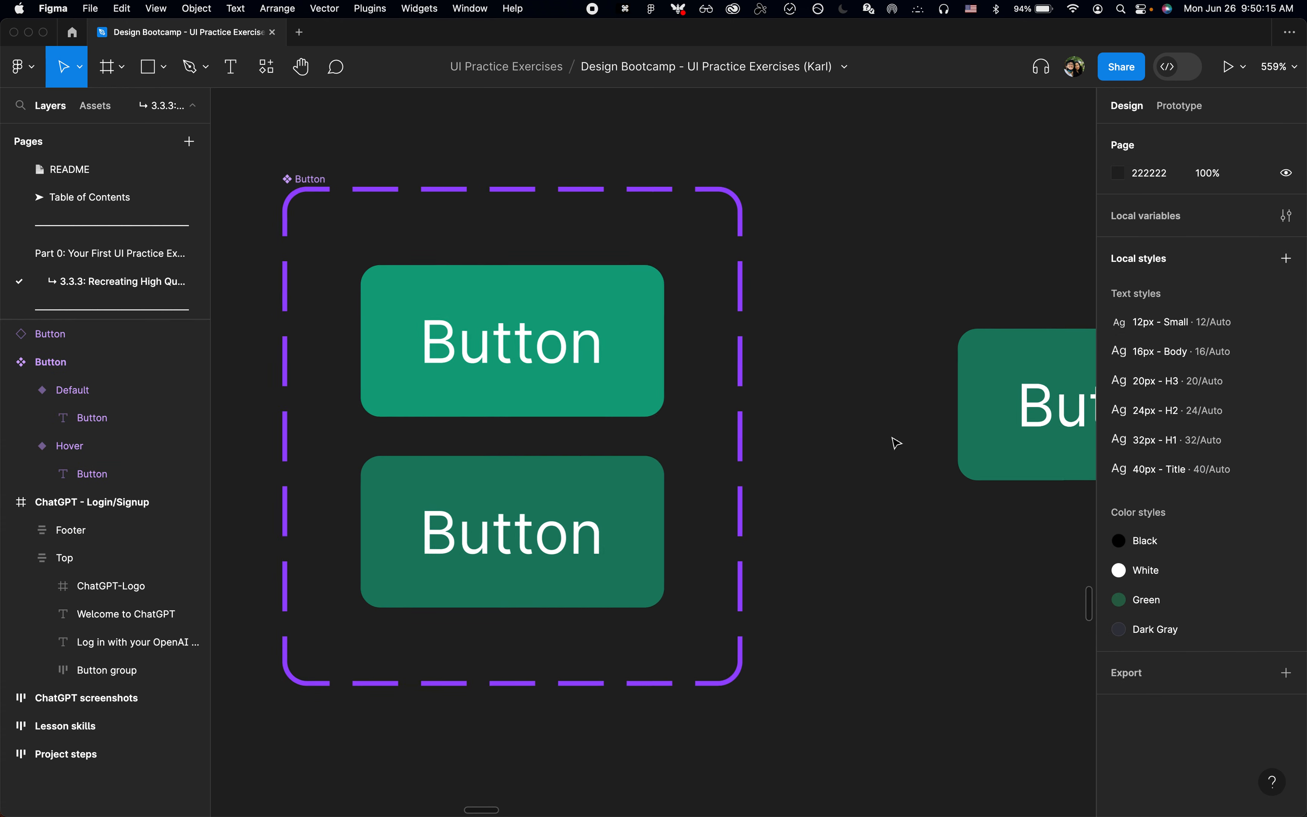
Step: Check the Button instance's State setting and compare the instance with the variants in the component set
left_click(759, 411)
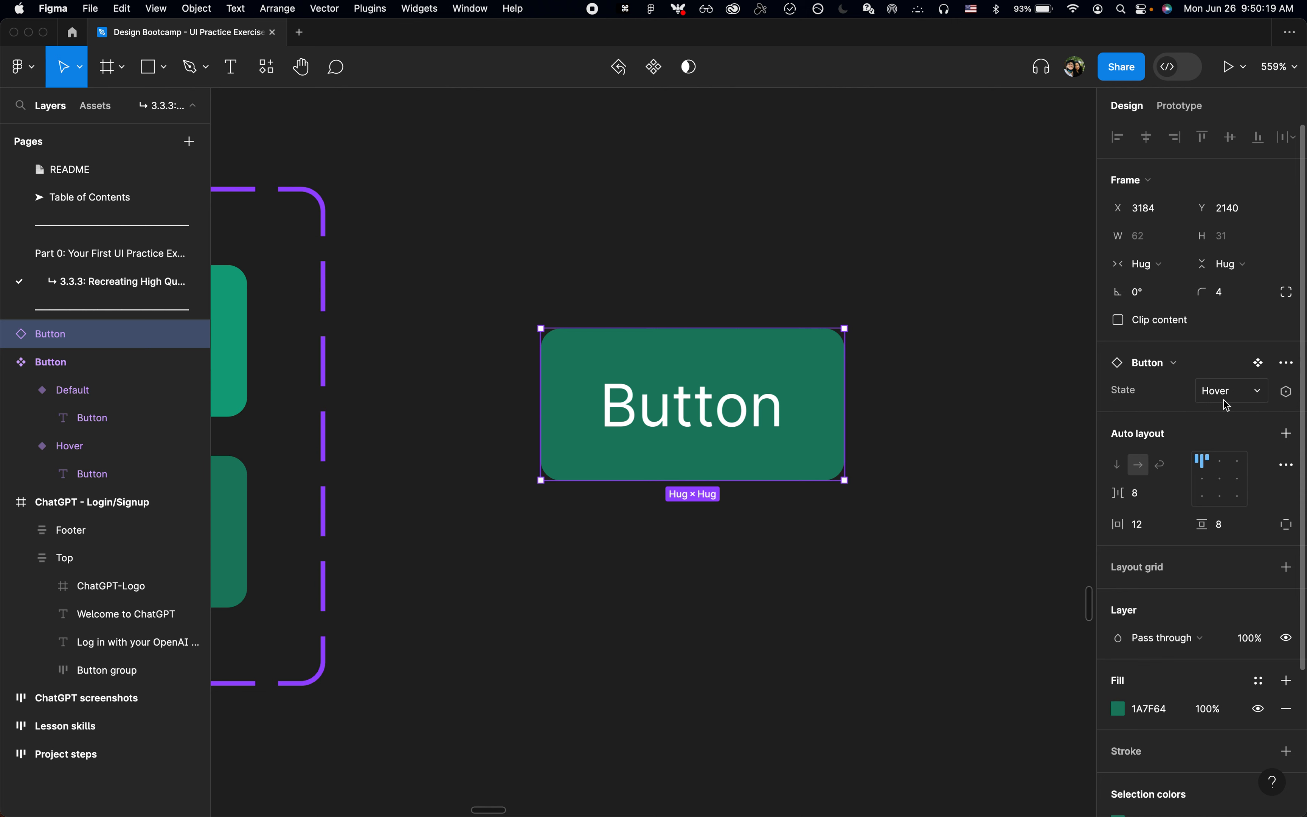
left_click(796, 592)
scroll(796, 592, "down", 1)
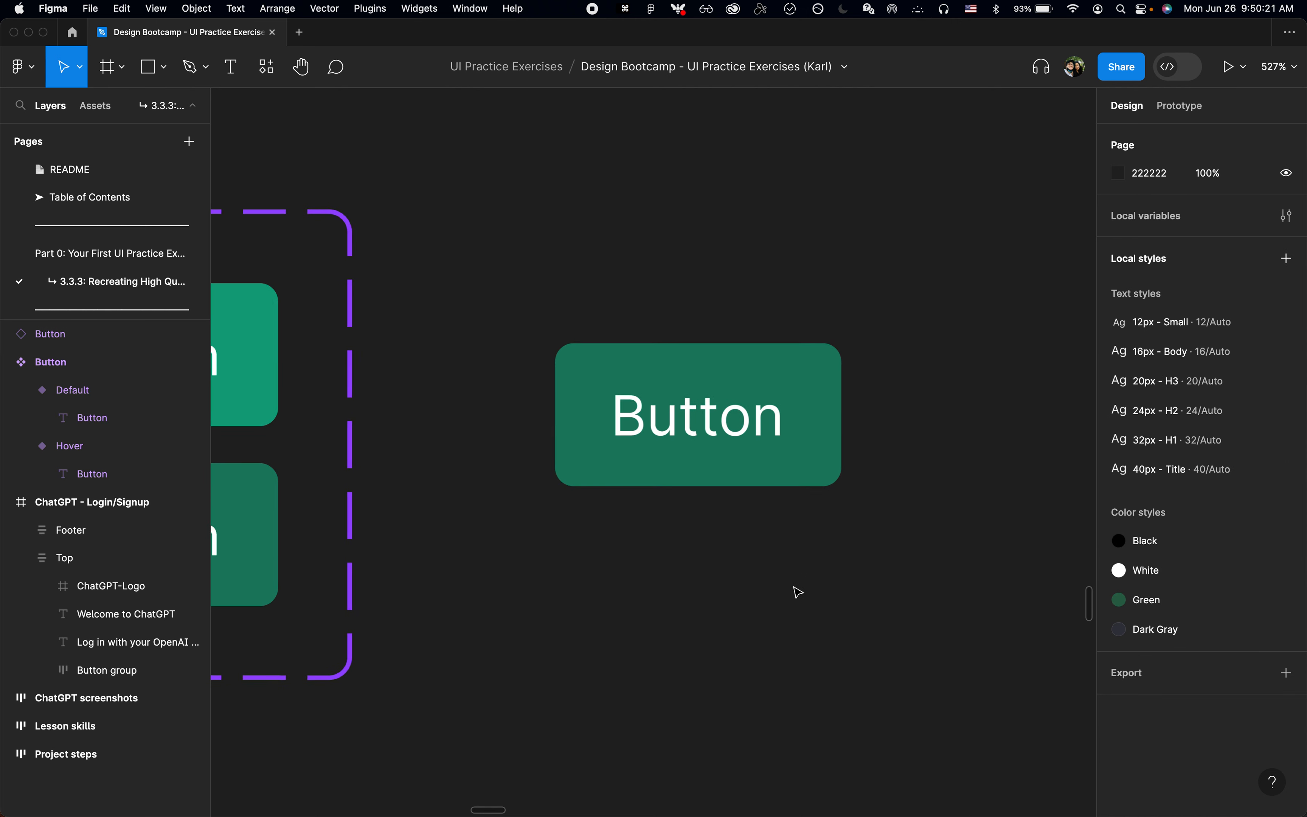
scroll(796, 593, "left", 10)
scroll(796, 592, "right", 6)
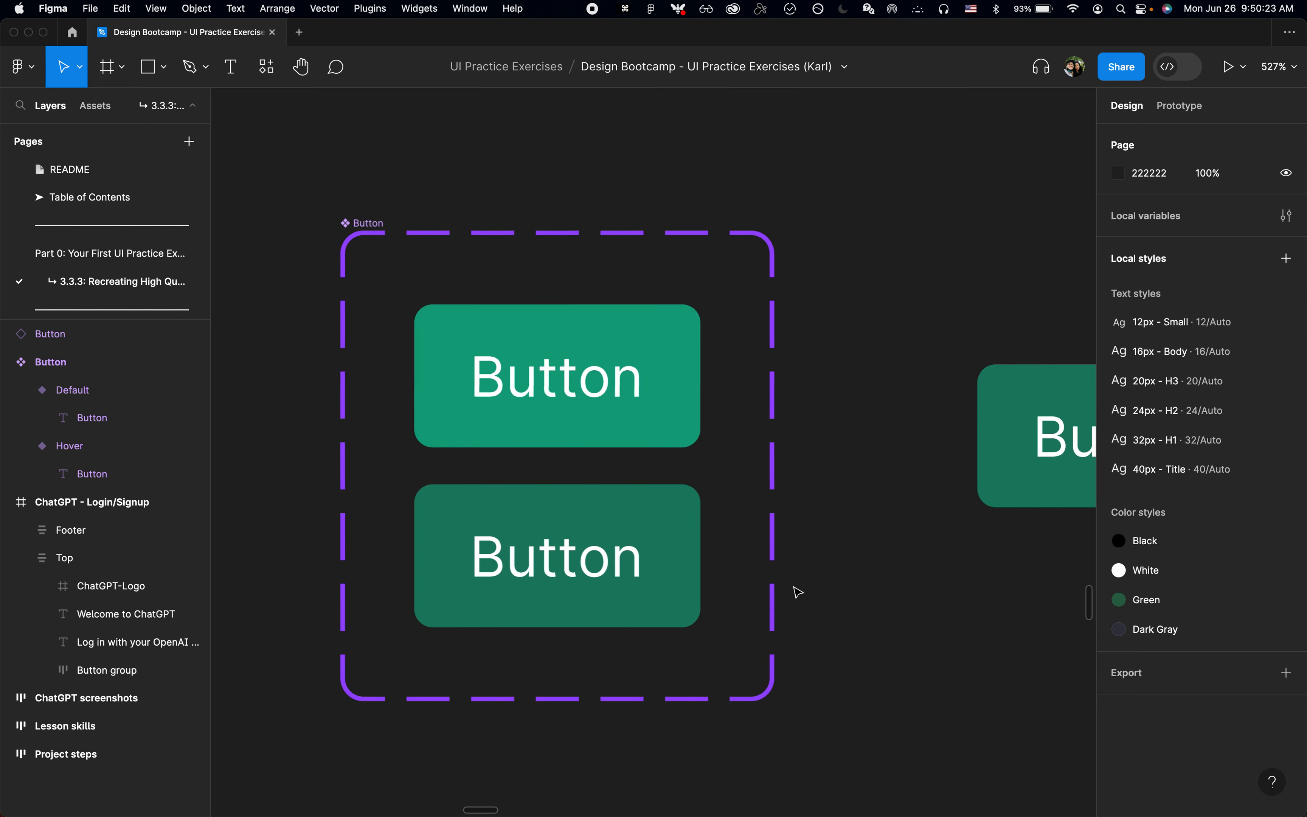
scroll(822, 610, "down", 2)
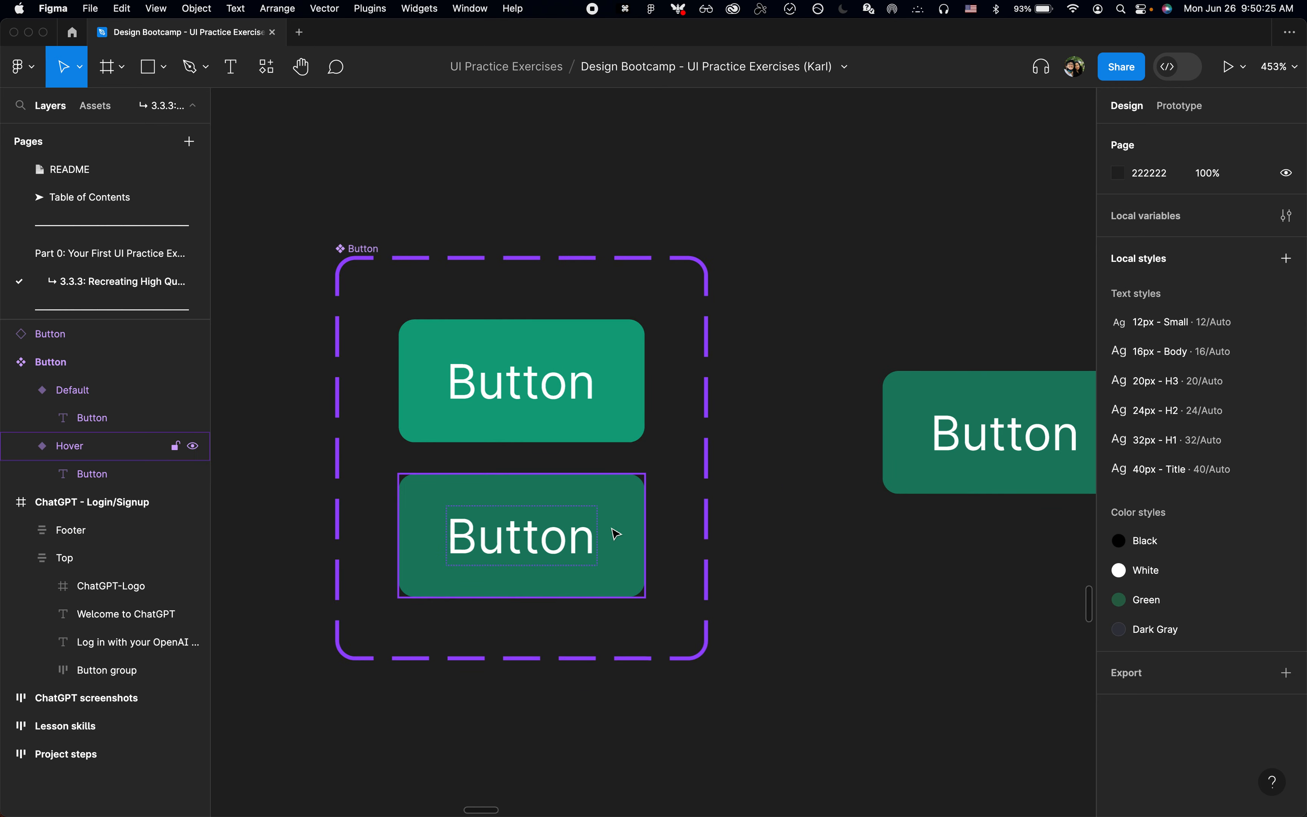
Step: Inspect the Default and Hover variants inside the Button component set and the Button instance beside it
left_click(591, 532)
left_click(564, 352)
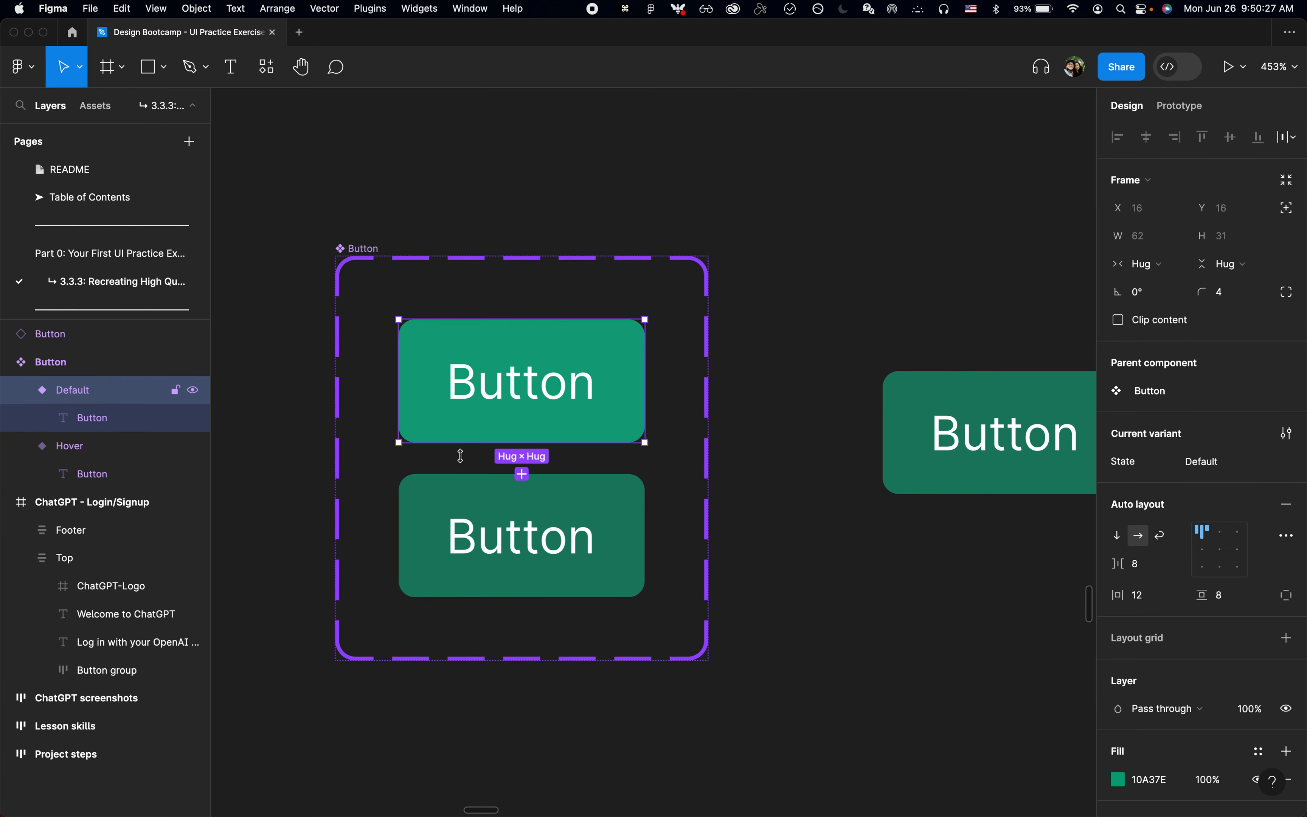
left_click(616, 571)
left_click(865, 579)
scroll(866, 579, "right", 10)
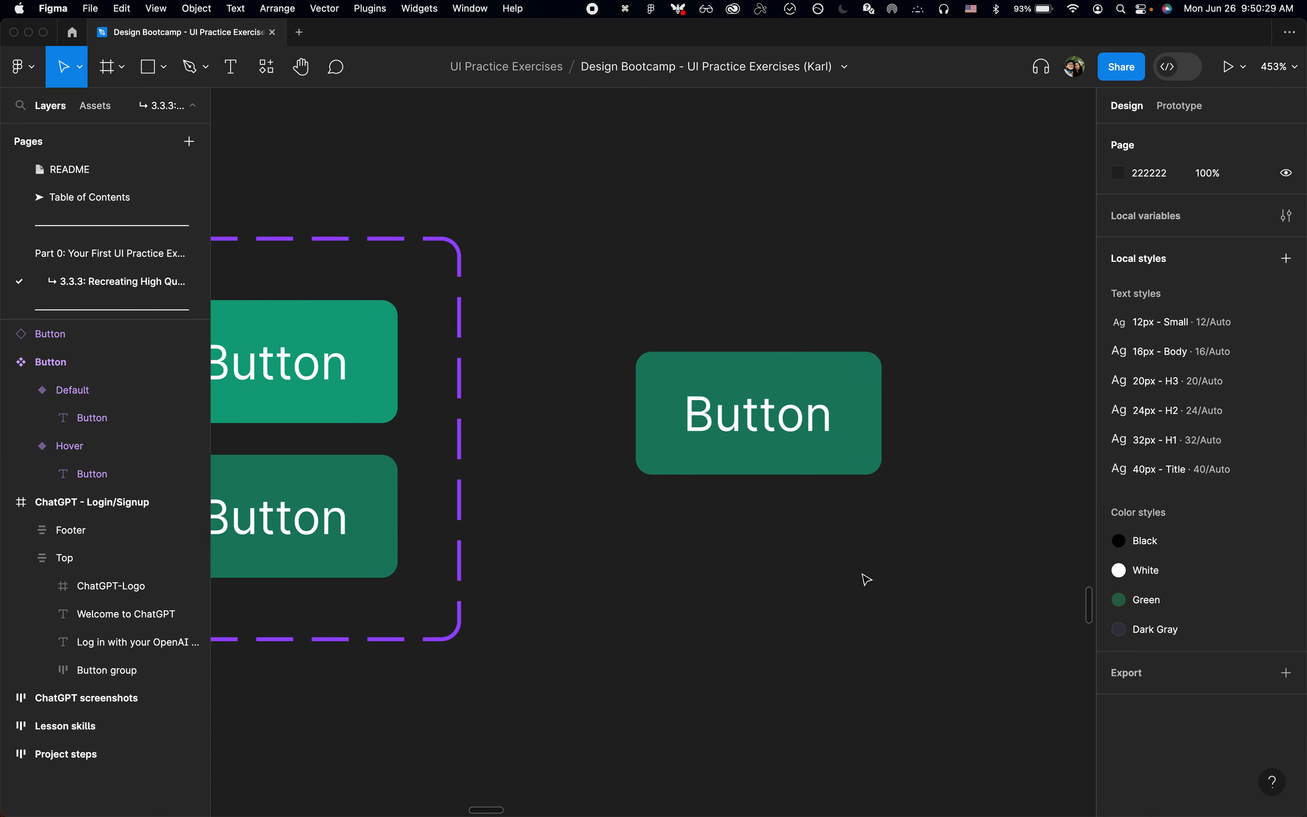
left_click(745, 398)
left_click(772, 587)
scroll(772, 587, "down", 3)
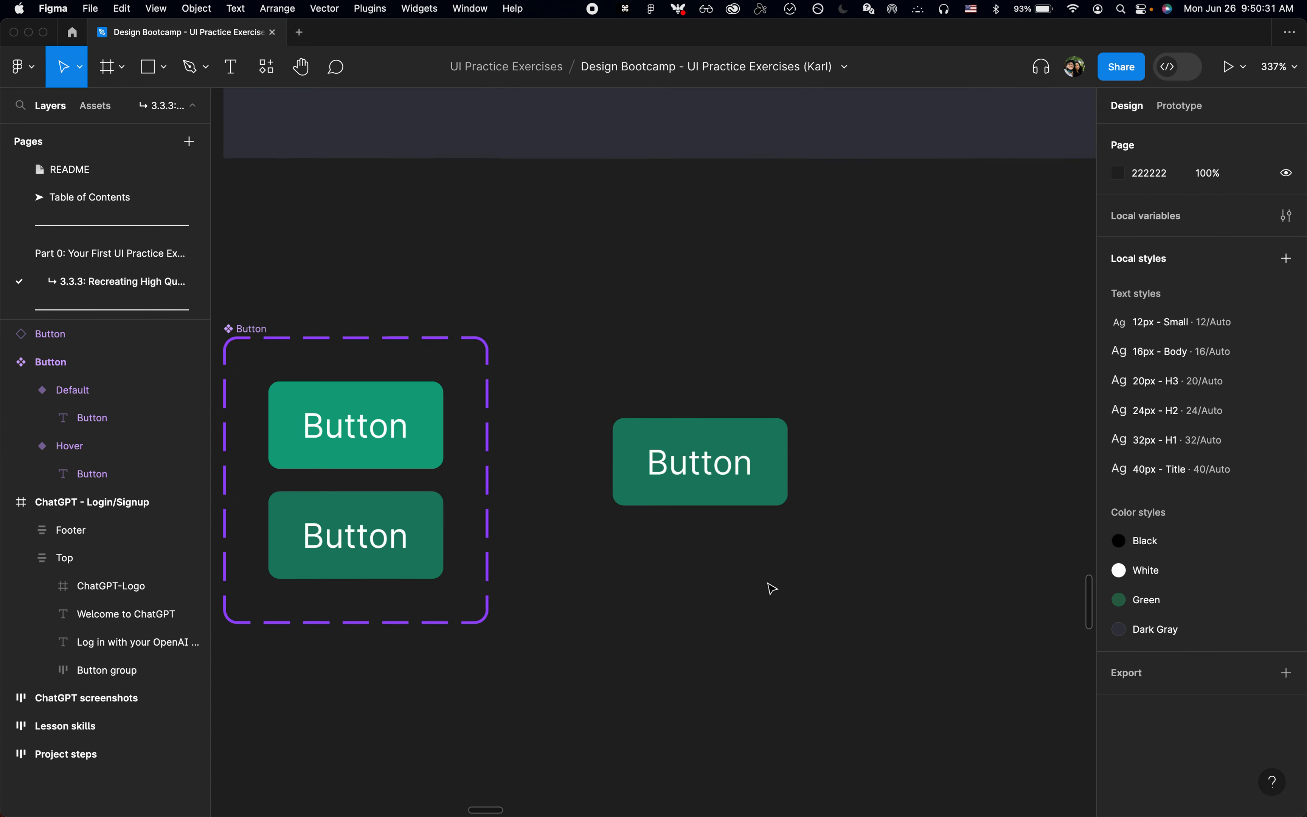
Step: Collapse all expanded layers in the layer list and leave nothing selected
key("alt+l")
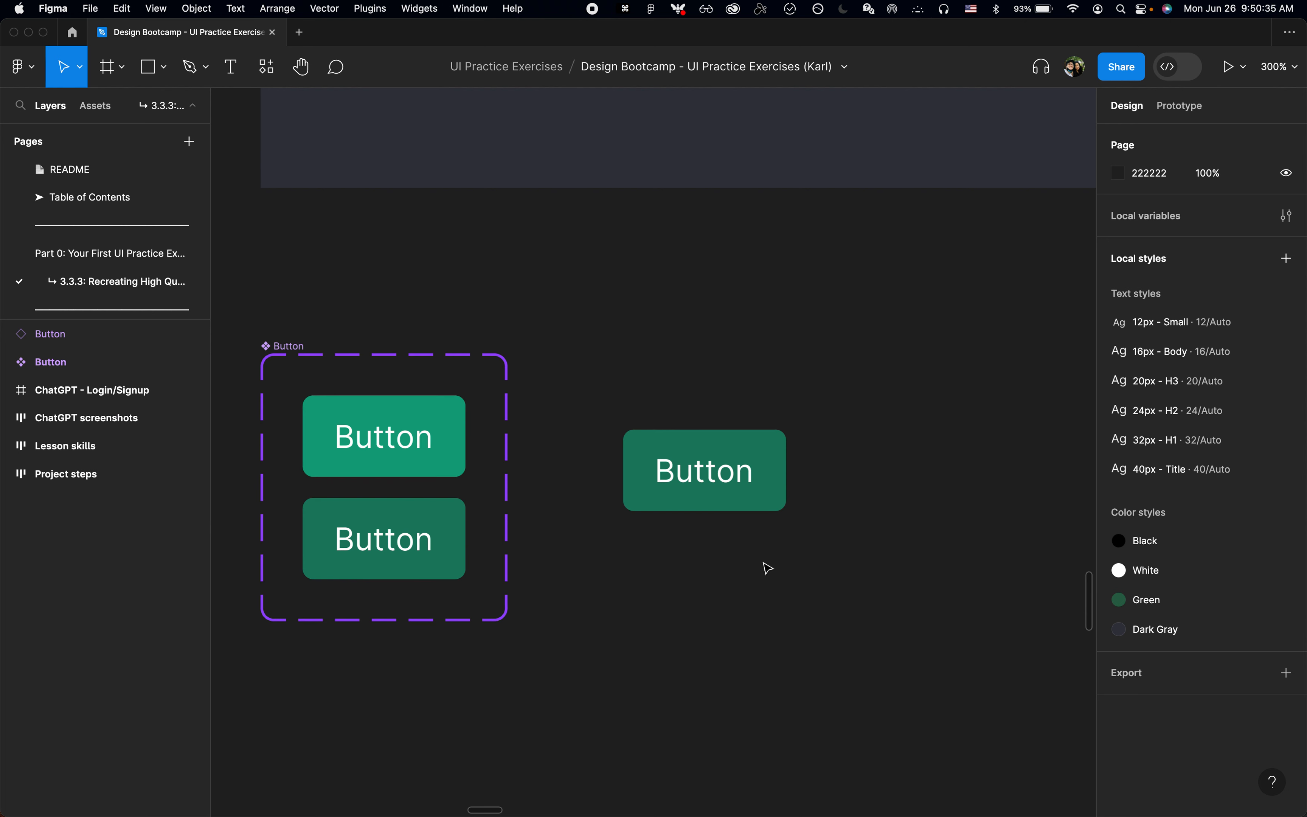
left_click(761, 494)
left_click(751, 594)
scroll(753, 597, "down", 5)
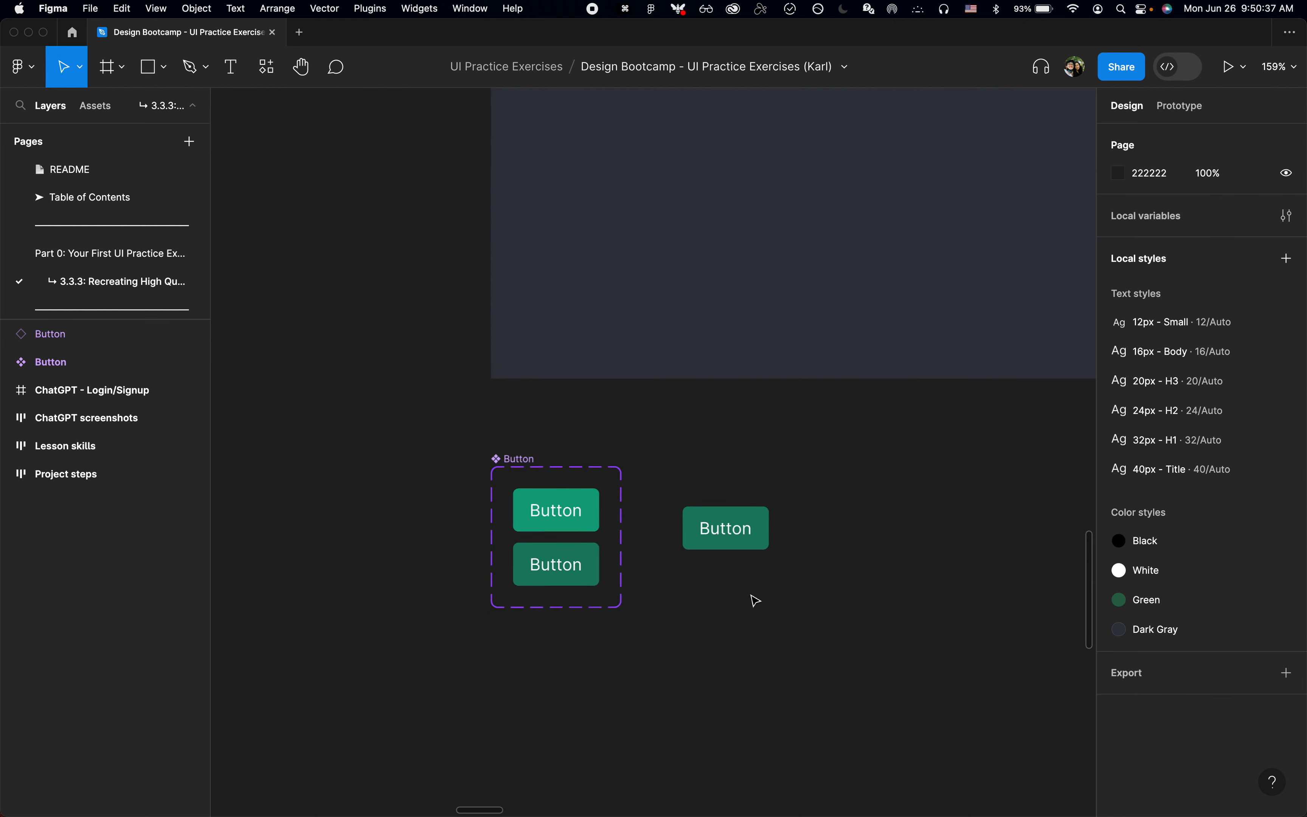
Step: Set the State of the Sign up button in the ChatGPT - Login/Signup frame to Hover
scroll(755, 600, "right", 3)
scroll(755, 600, "up", 2)
scroll(712, 626, "left", 3)
scroll(712, 626, "down", 5)
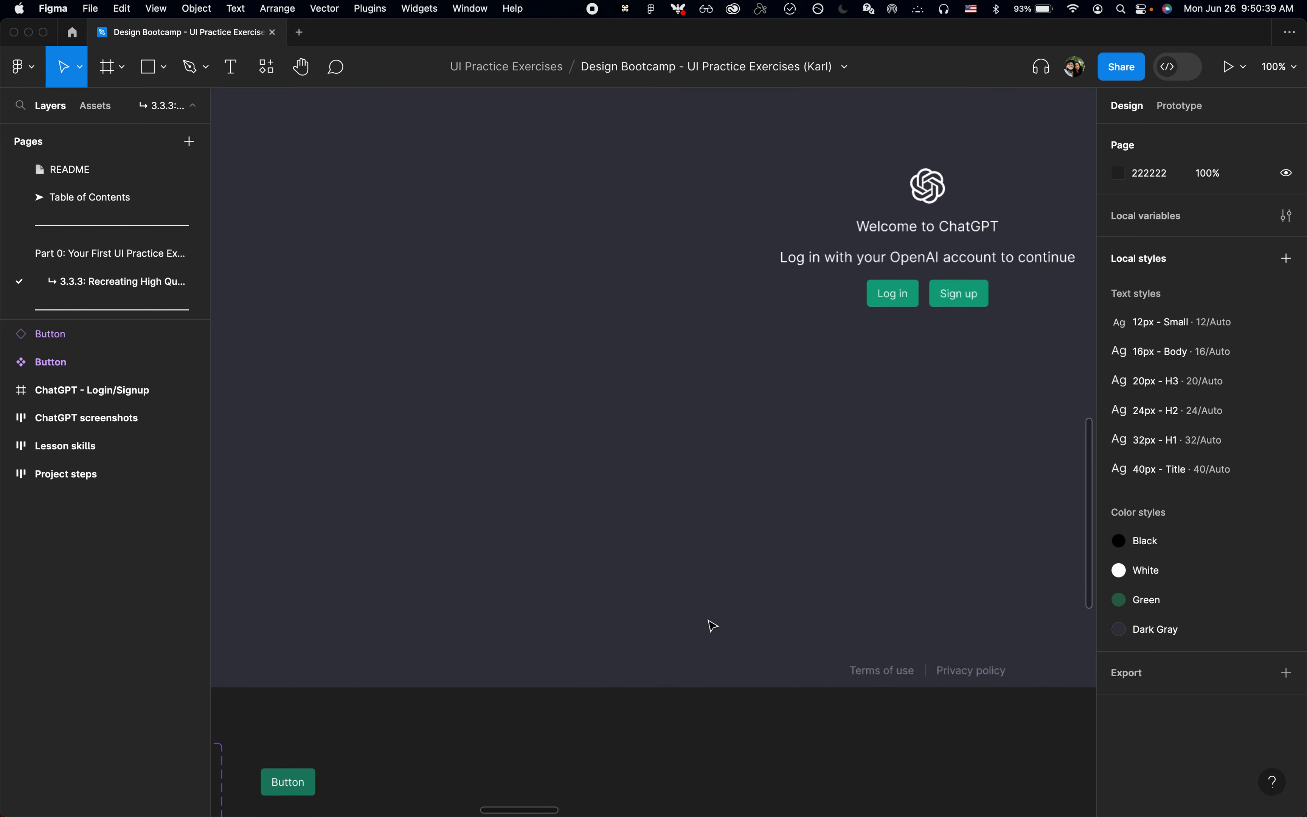
left_click(458, 722)
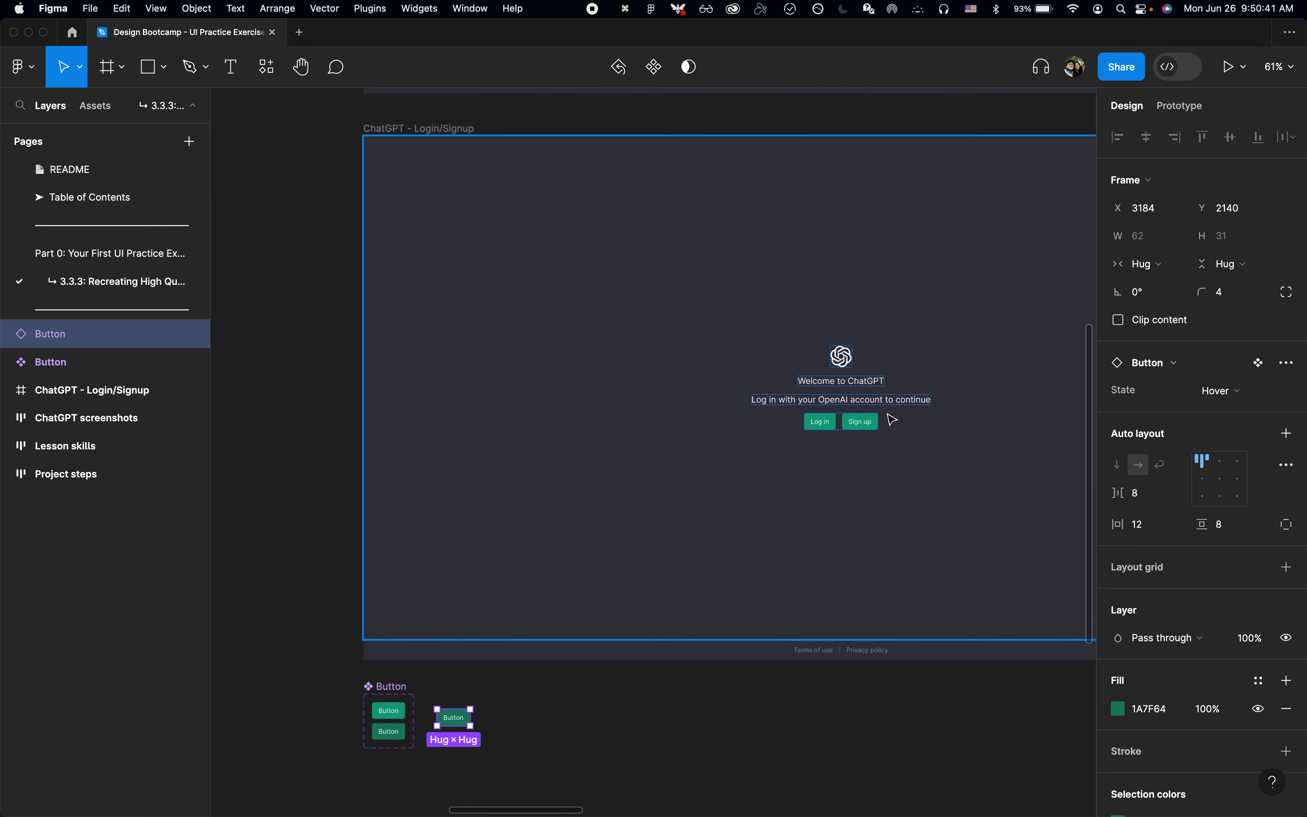
left_click(877, 425)
scroll(875, 426, "up", 5)
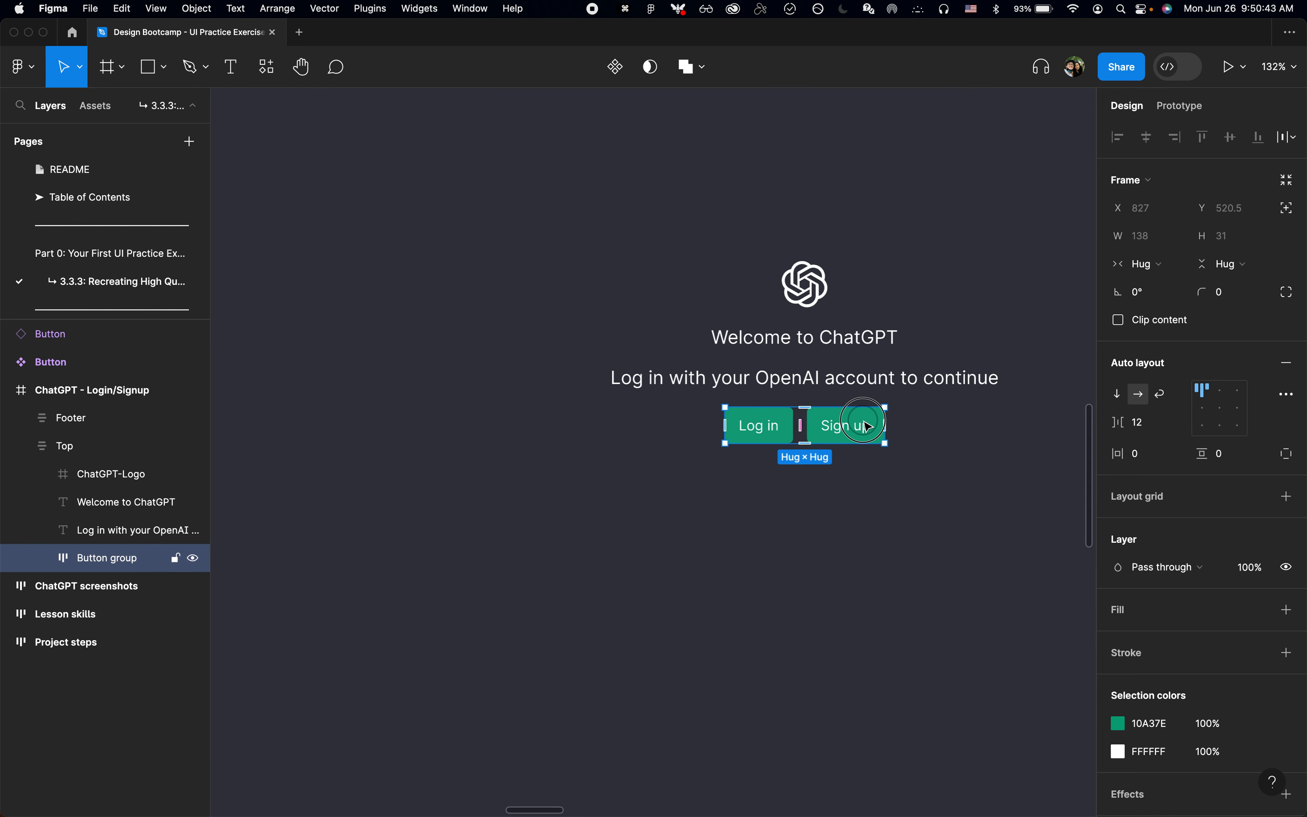
left_click(868, 427)
left_click(1222, 394)
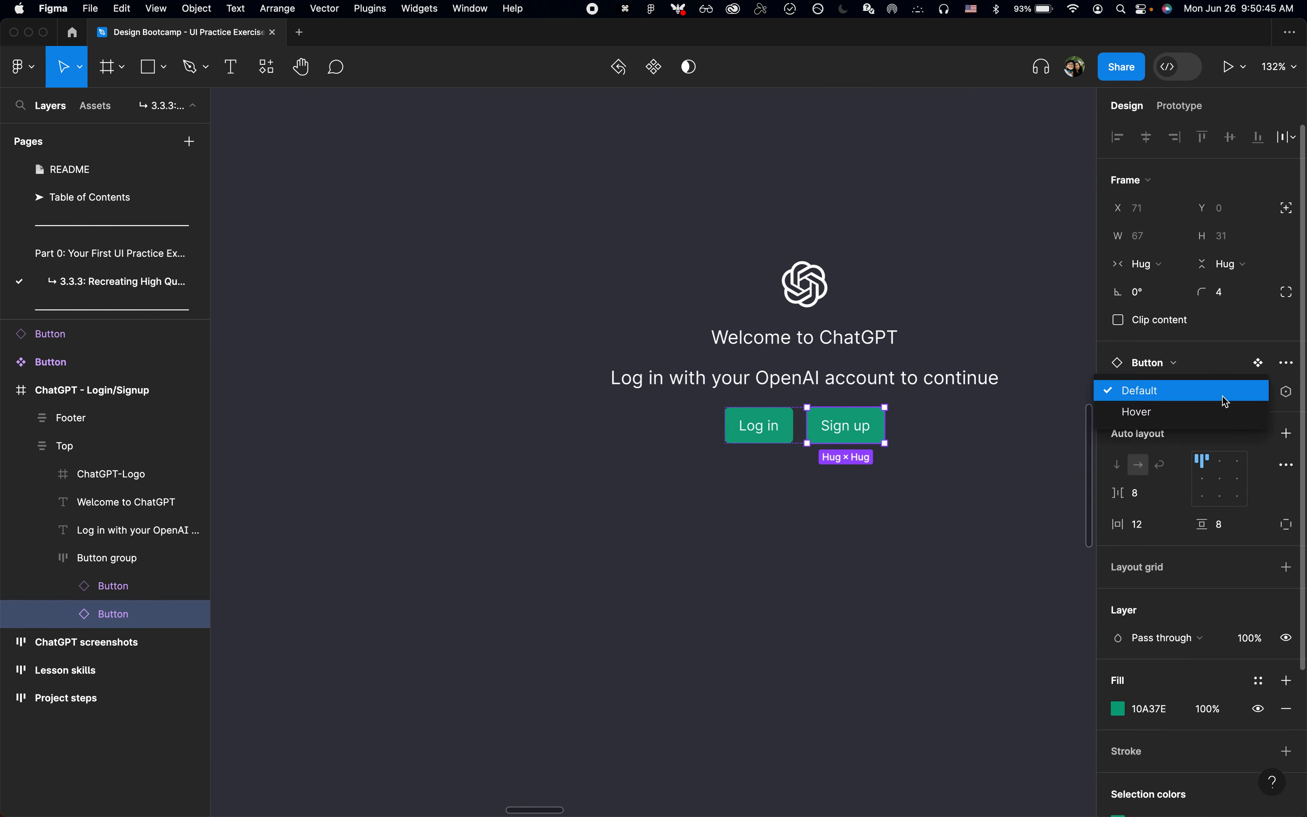
left_click(1223, 412)
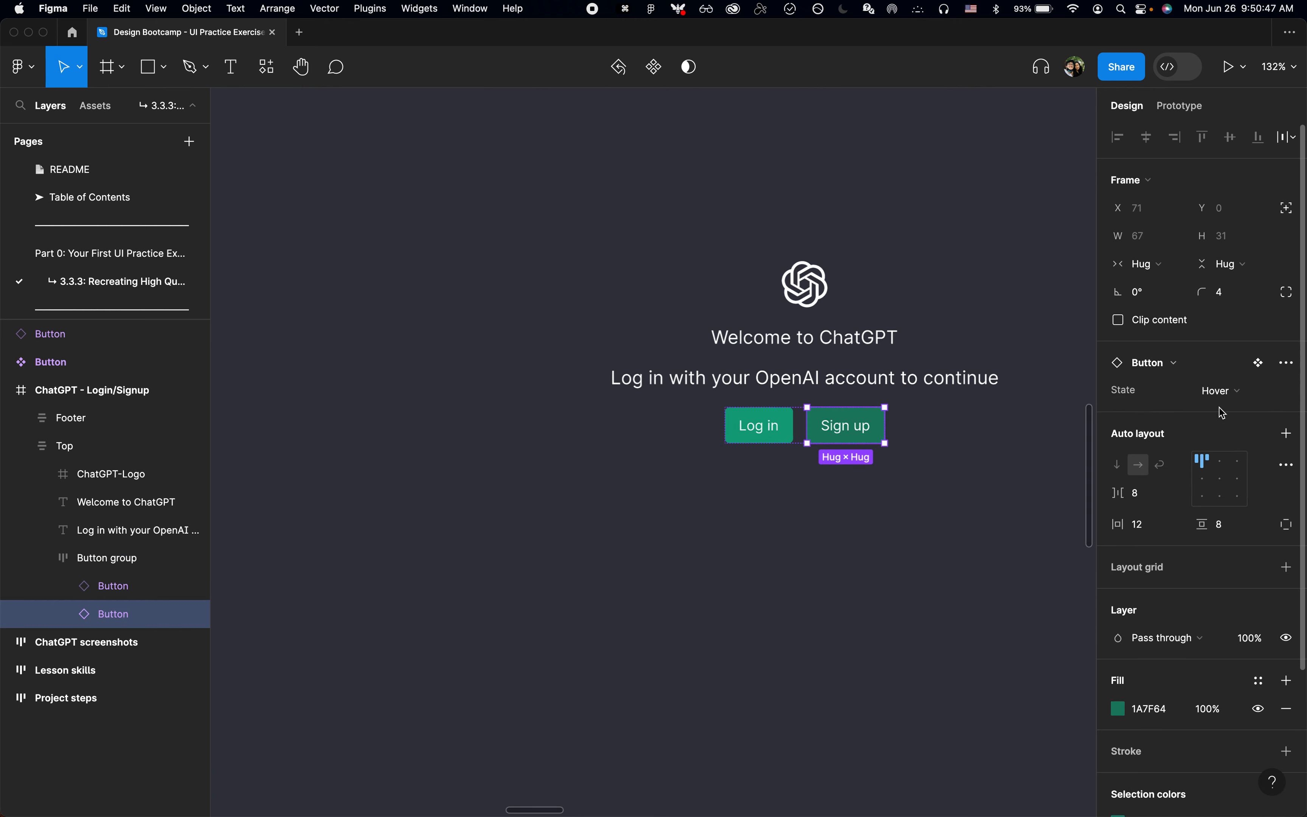
Step: Compare the Sign up button's Hover look with the neighbouring Log in button in the ChatGPT - Login/Signup frame
scroll(886, 414, "down", 3)
left_click(877, 388)
scroll(875, 385, "right", 3)
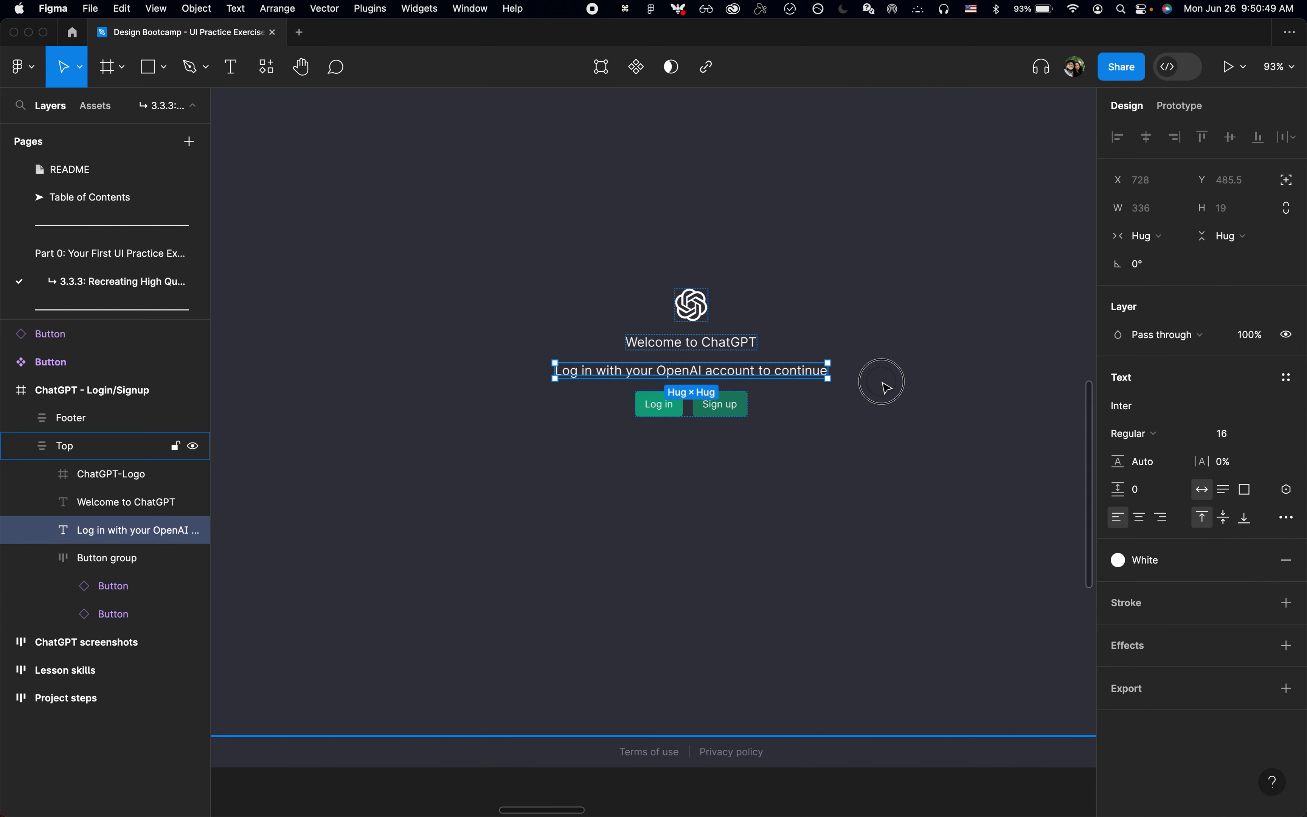
left_click(881, 384)
scroll(751, 423, "up", 5)
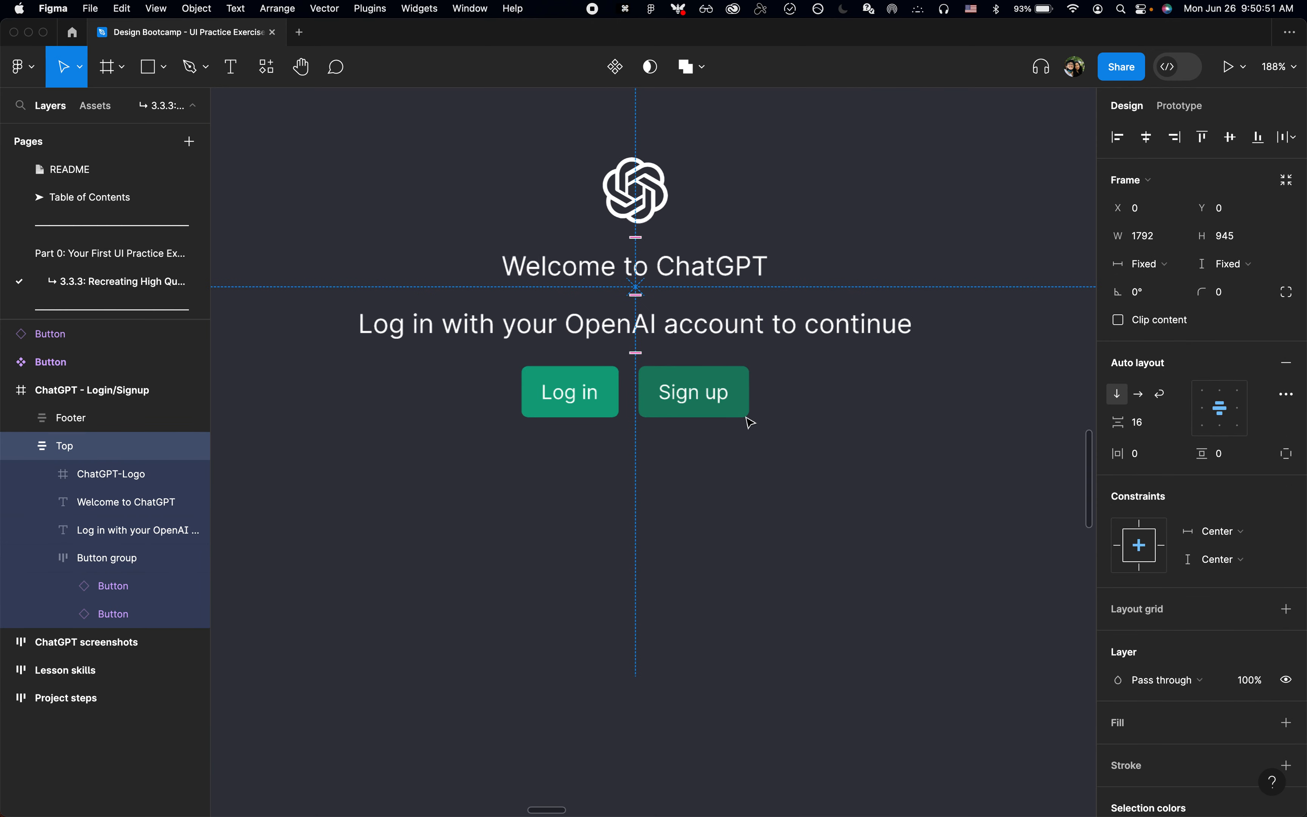
left_click(745, 416)
left_click(713, 415)
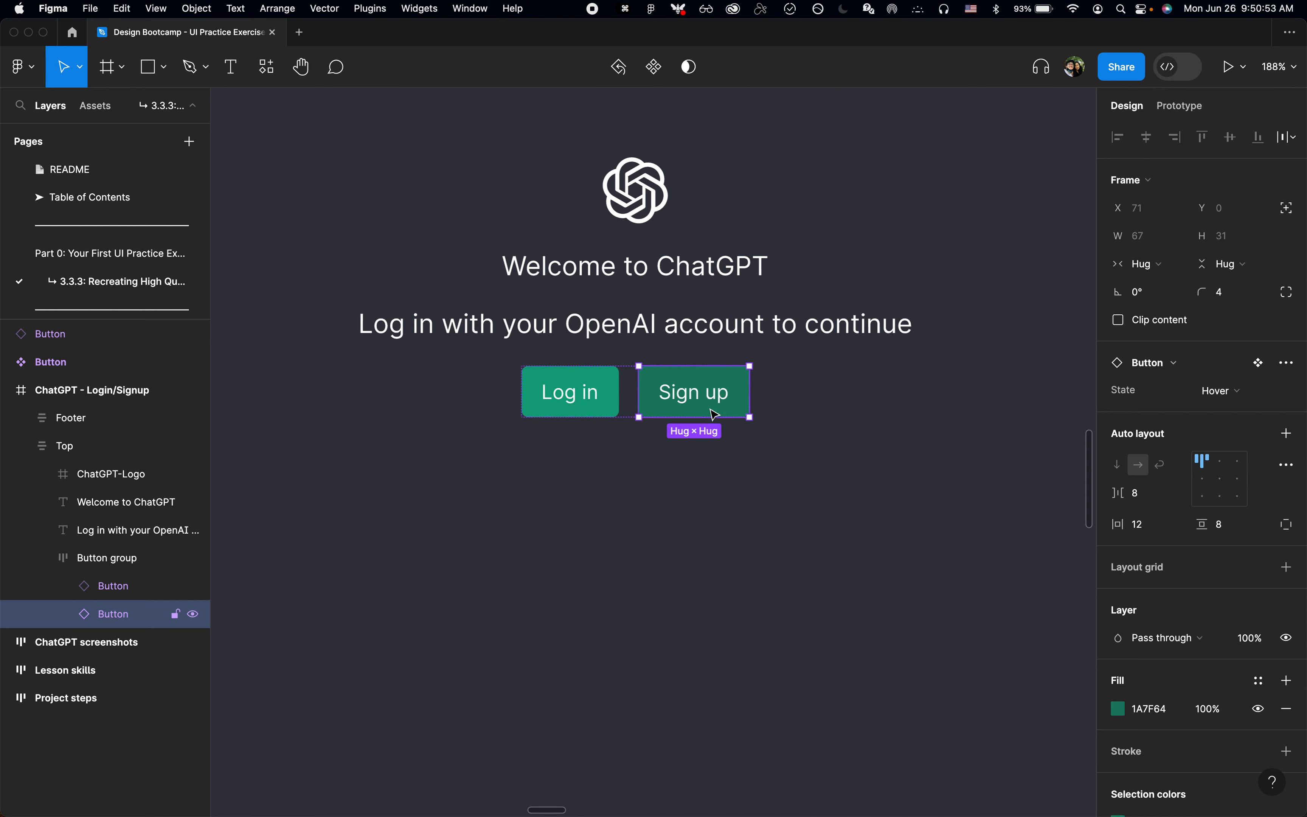
left_click(720, 513)
scroll(720, 513, "down", 6)
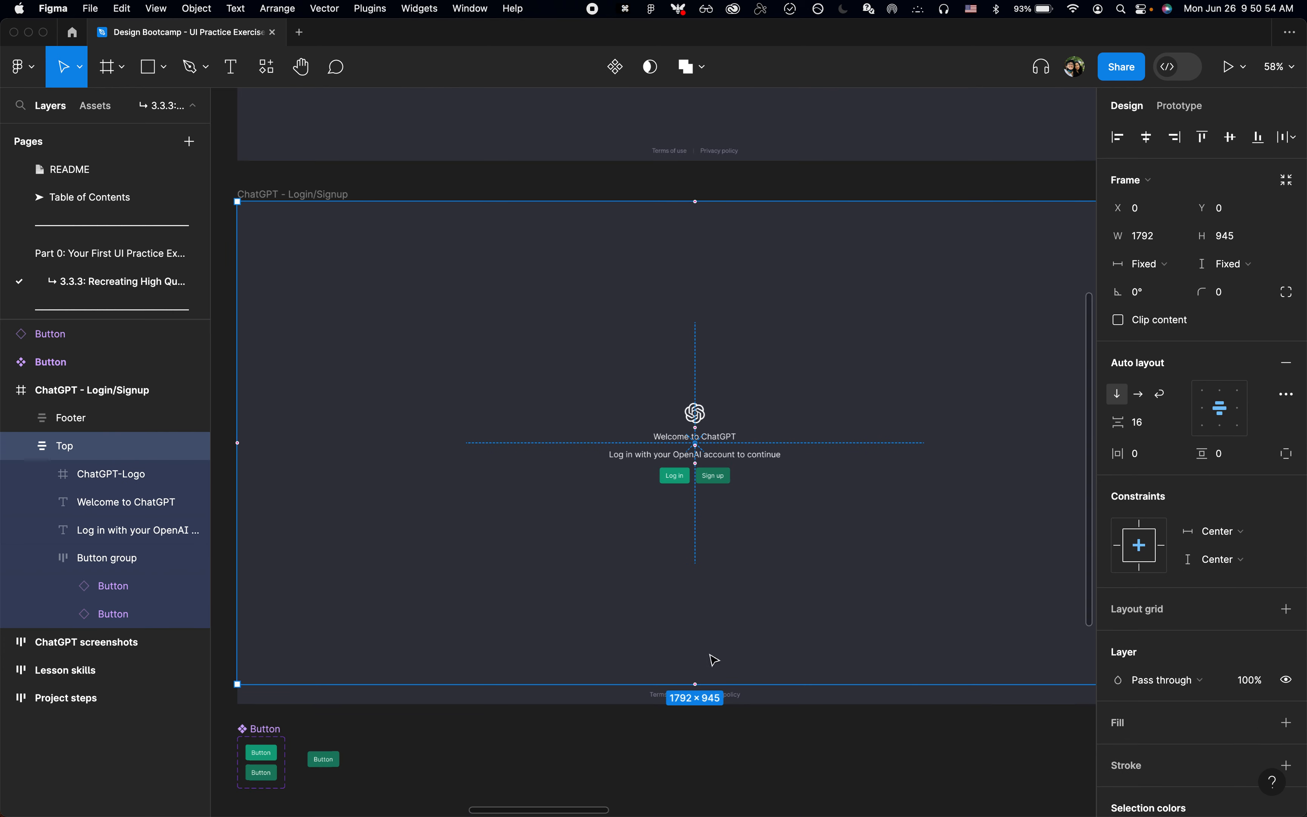
left_click(723, 729)
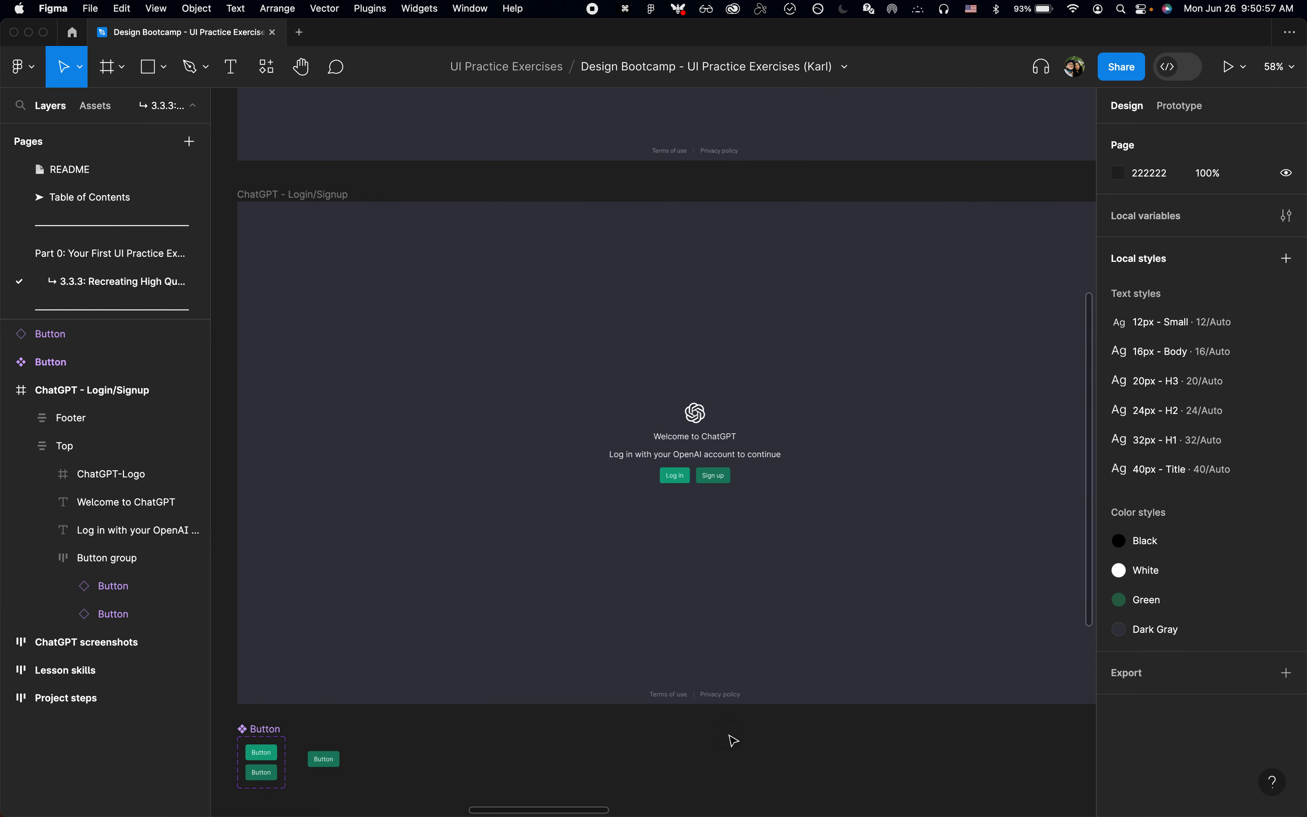
Step: Clear the selection and collapse the login frame's nested layers
scroll(730, 738, "down", 3)
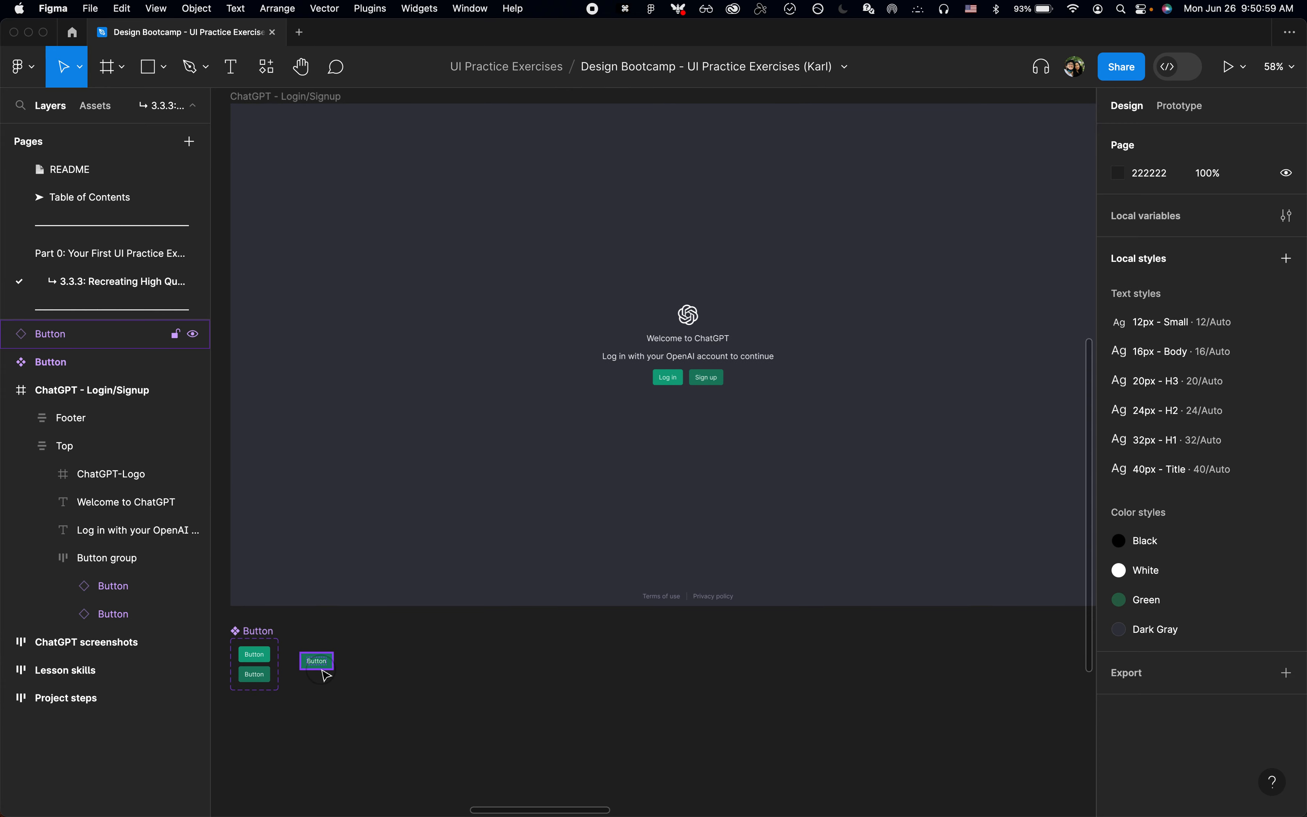
left_click(324, 673)
left_click(429, 683)
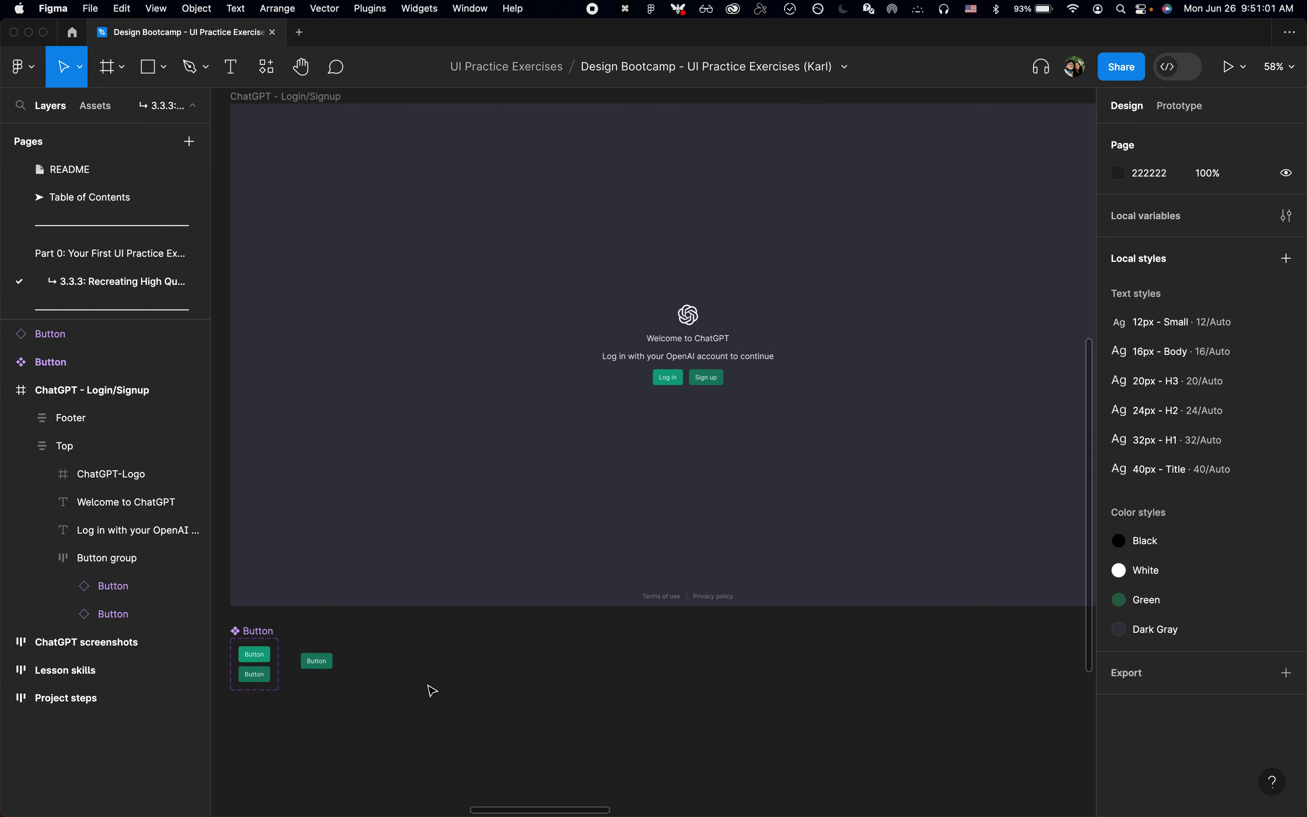
key("alt+l")
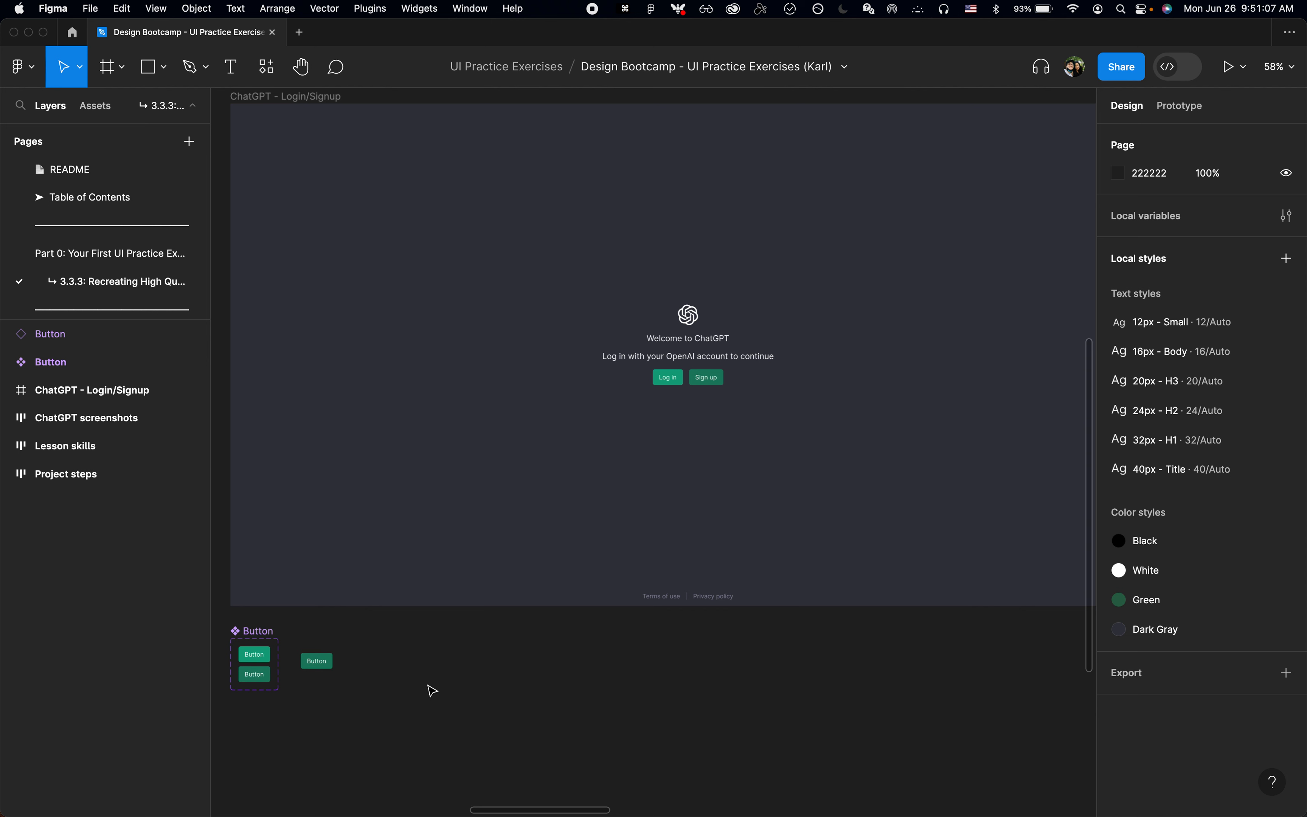
Step: Copy the Welcome back screenshot, paste it, and place the duplicate directly below the original
scroll(655, 666, "down", 2)
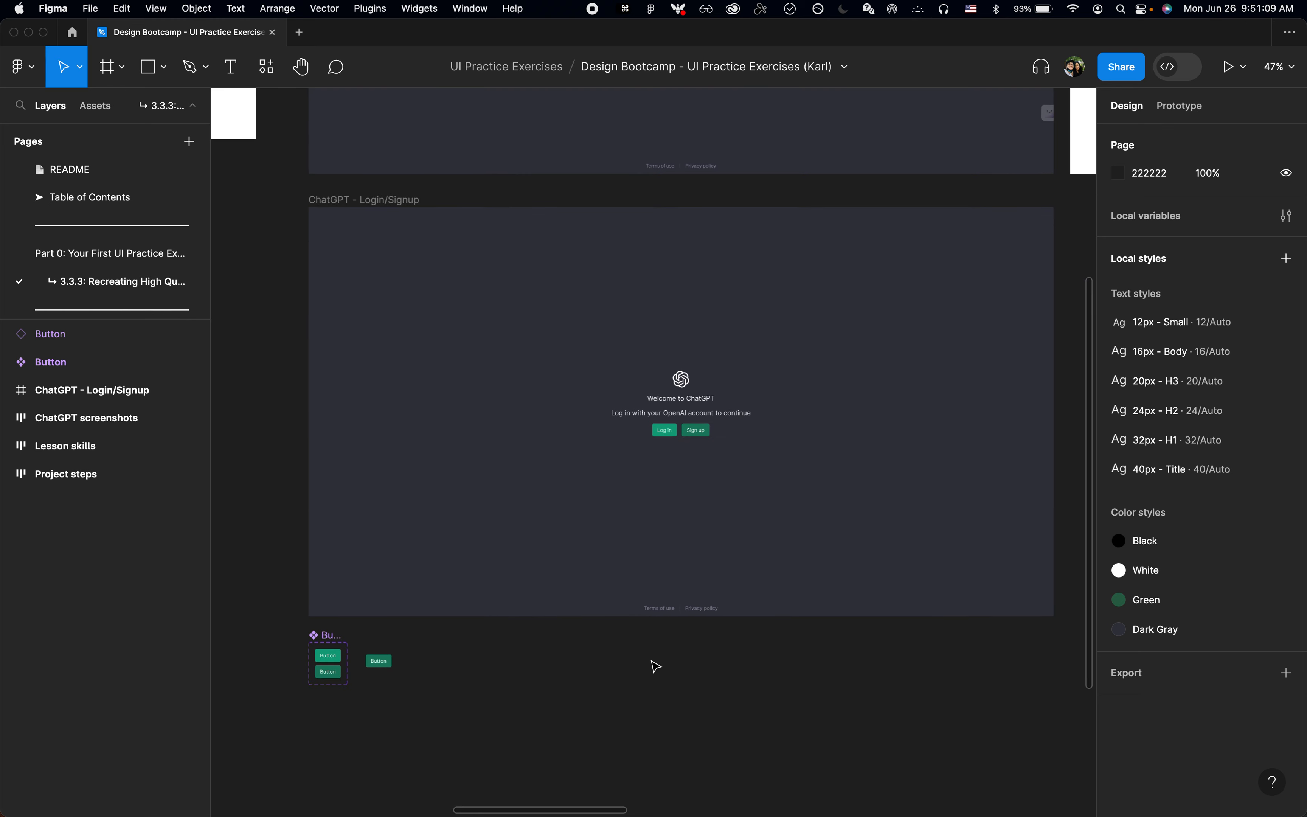
scroll(654, 665, "up", 10)
left_click(485, 397)
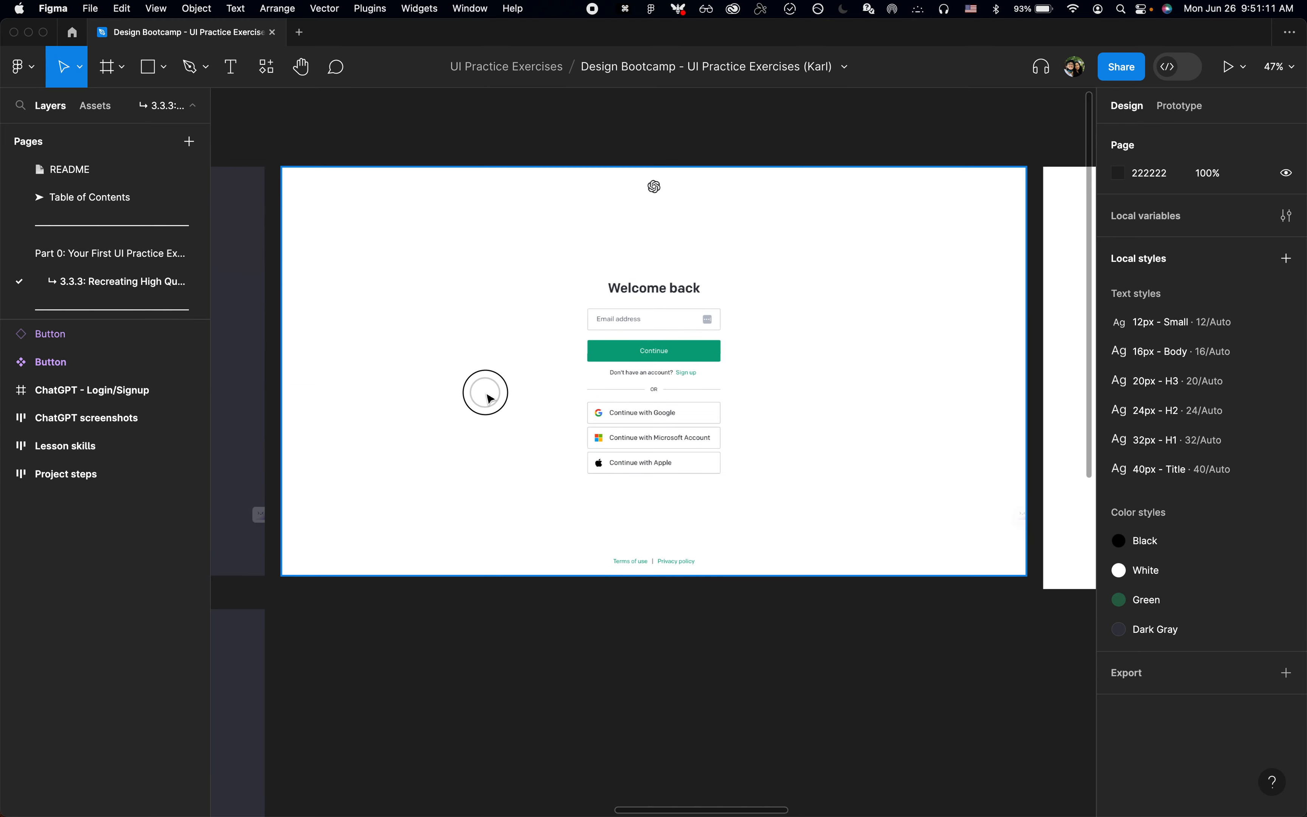
scroll(488, 398, "up", 2)
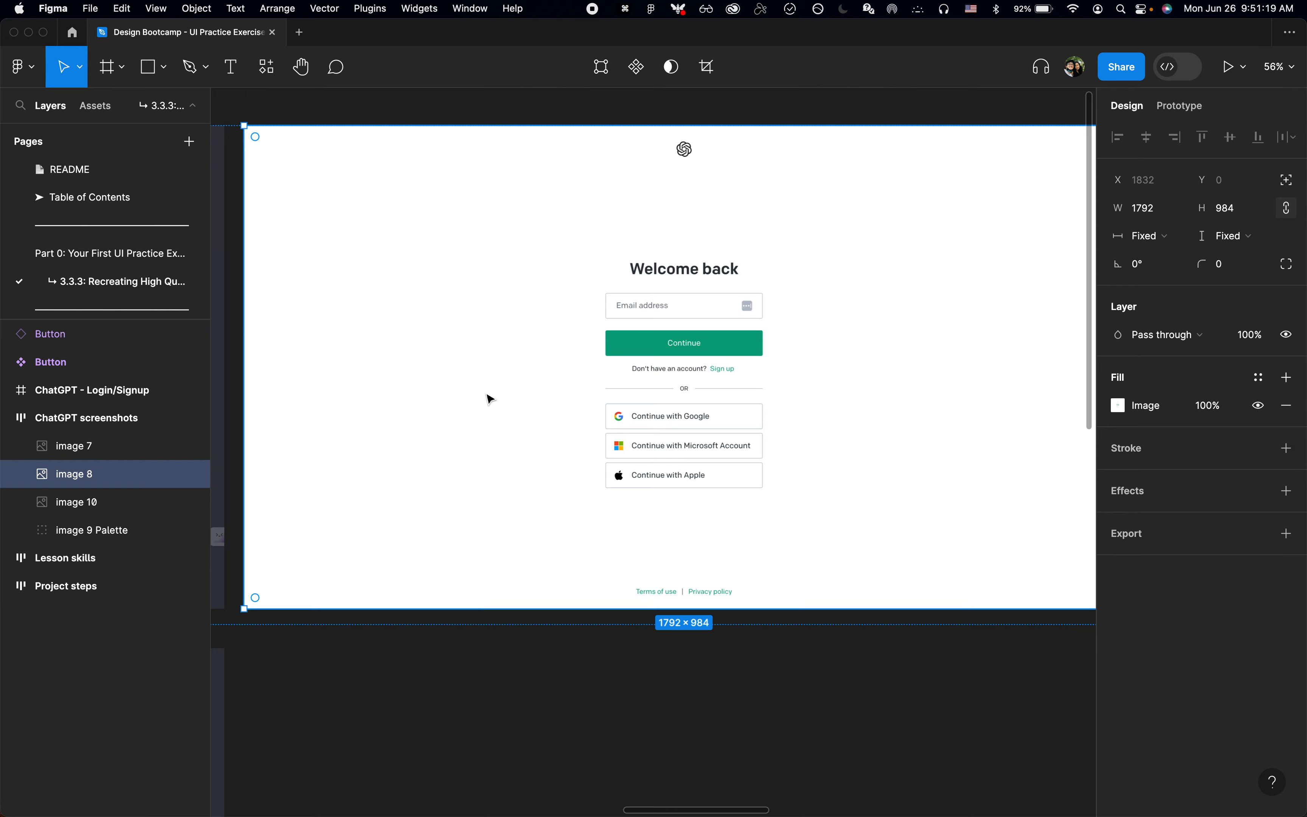
scroll(488, 398, "down", 5)
key("super+c")
left_click(495, 648)
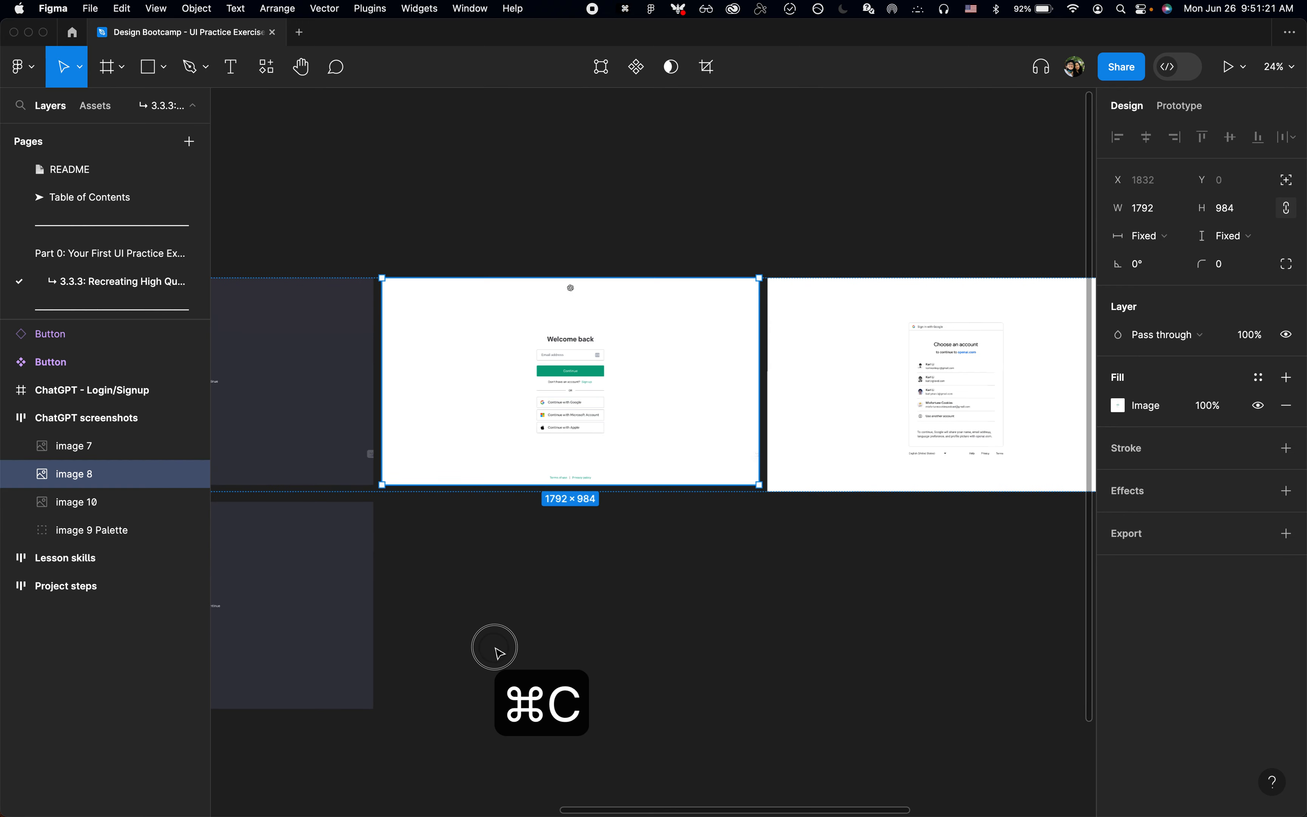
key("super+v")
left_click_drag(928, 385, 554, 613)
scroll(557, 612, "up", 3)
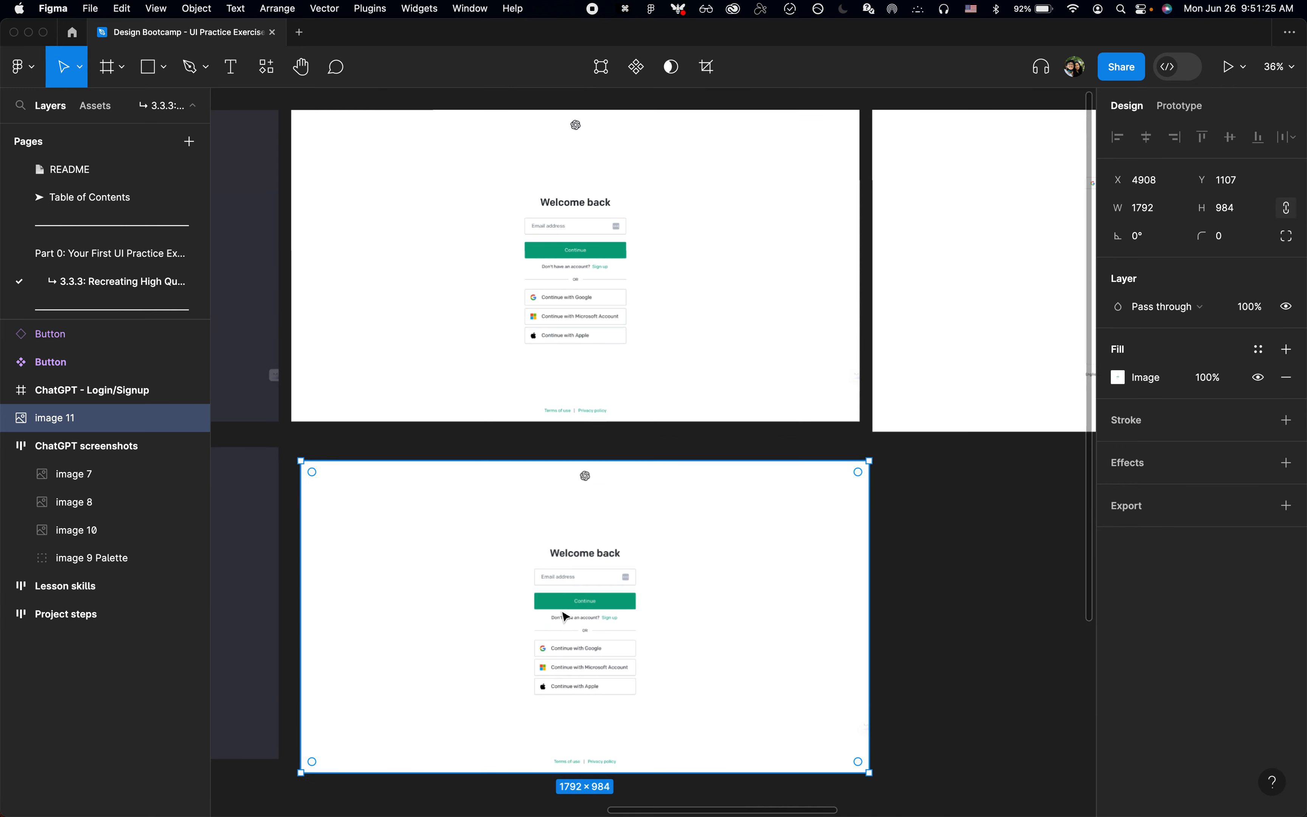
Step: Hide the interface to examine the duplicated Welcome back screenshot, and show the interface again
scroll(562, 615, "down", 2)
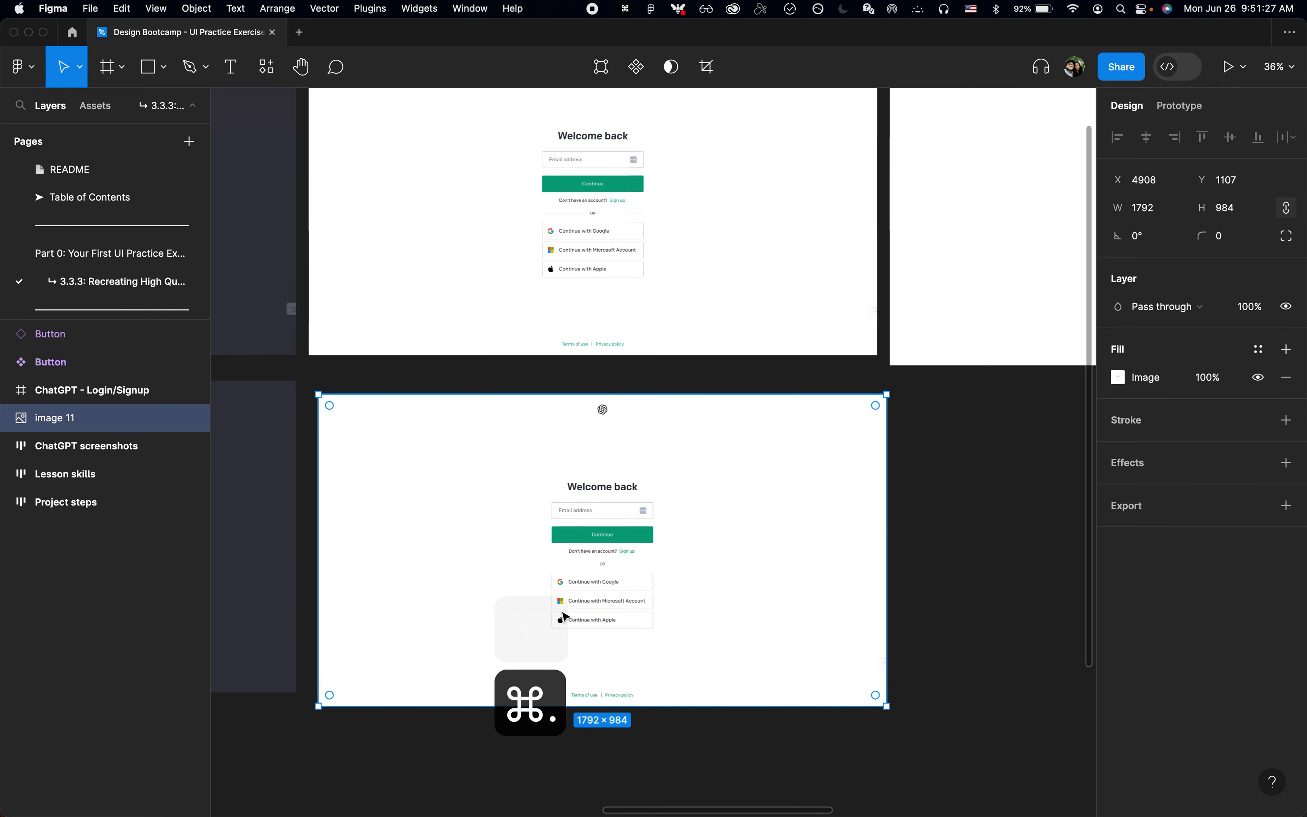
key("super+backslash")
scroll(564, 616, "up", 3)
scroll(564, 616, "up", 3)
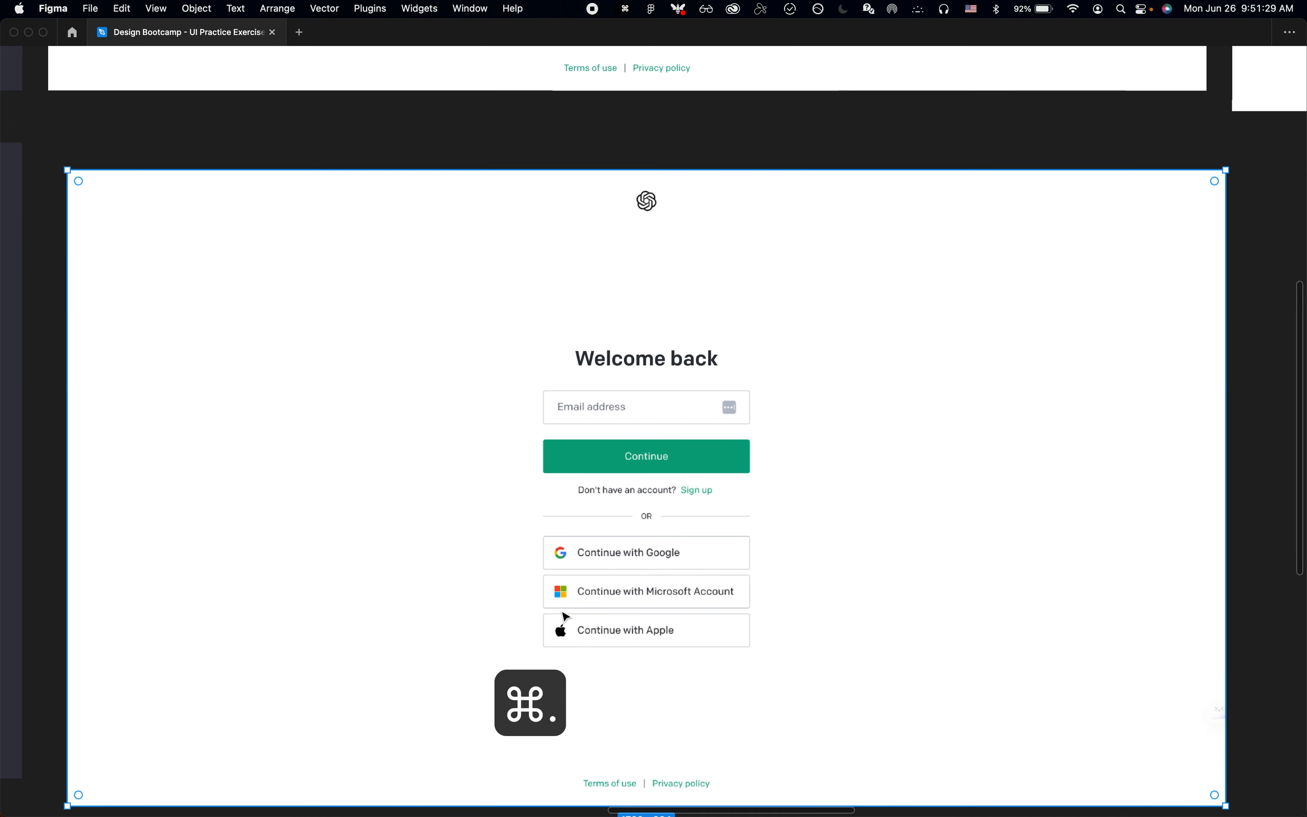
key("super+backslash")
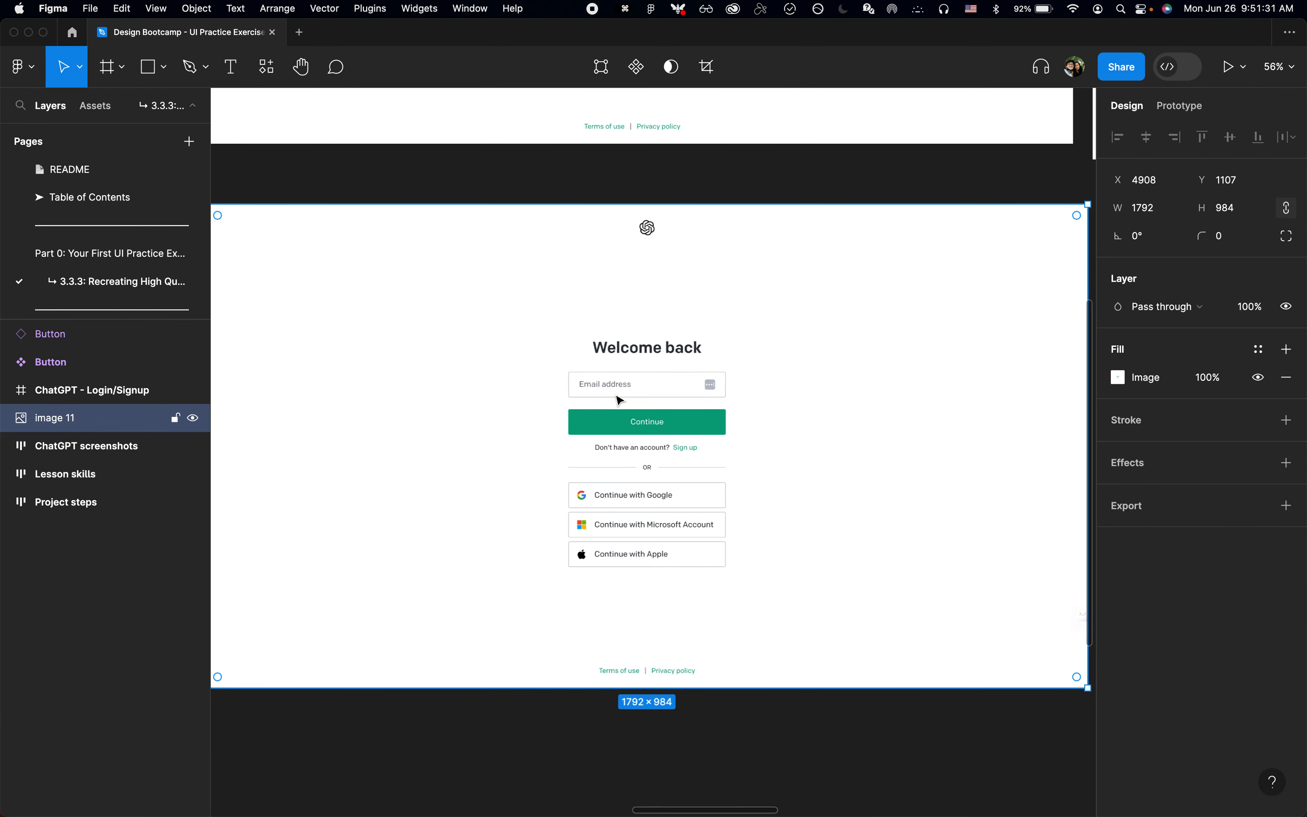
Step: Draw a rectangle about 1776 × 141 over the logo area of the duplicated screenshot and align it with the screenshot's left edge
scroll(639, 348, "down", 3)
key("r")
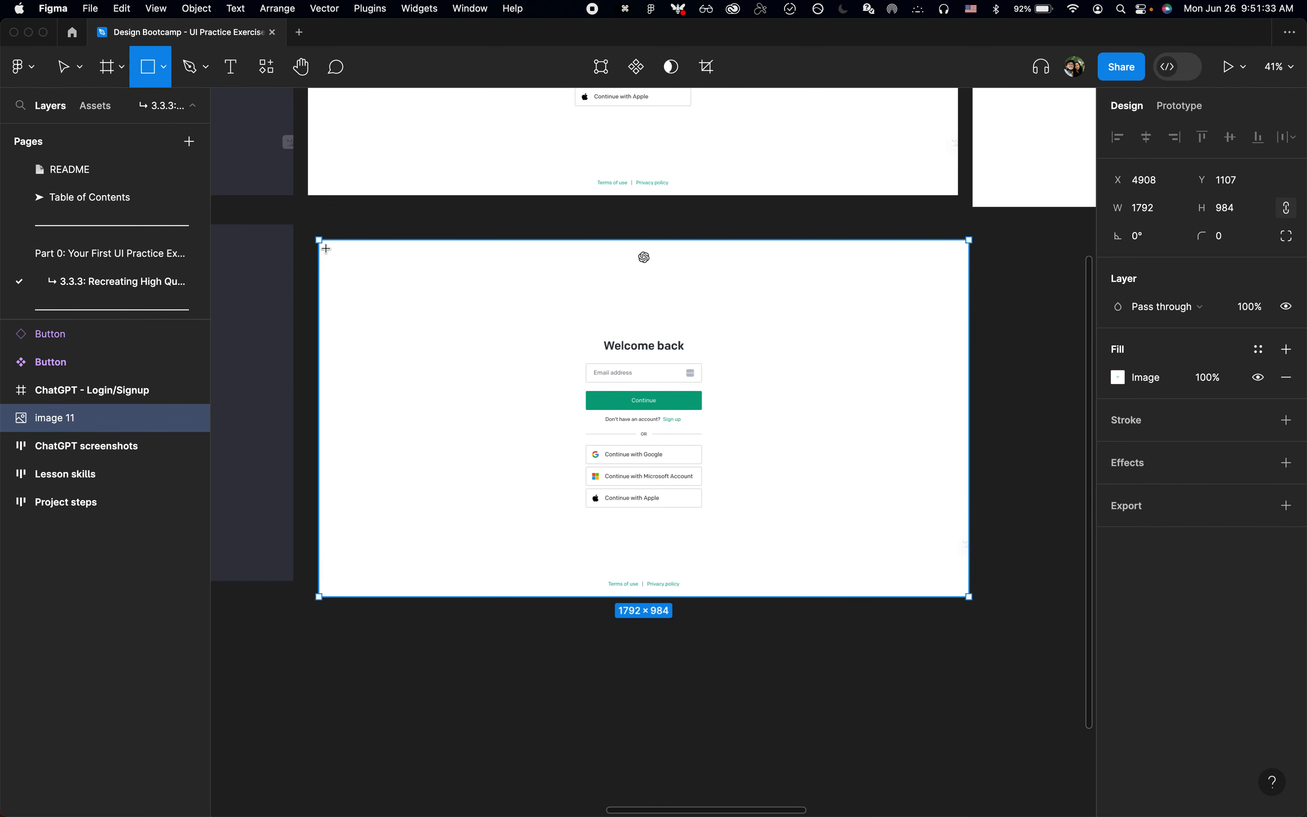
left_click_drag(323, 240, 969, 292)
scroll(692, 247, "up", 3)
scroll(668, 278, "down", 4)
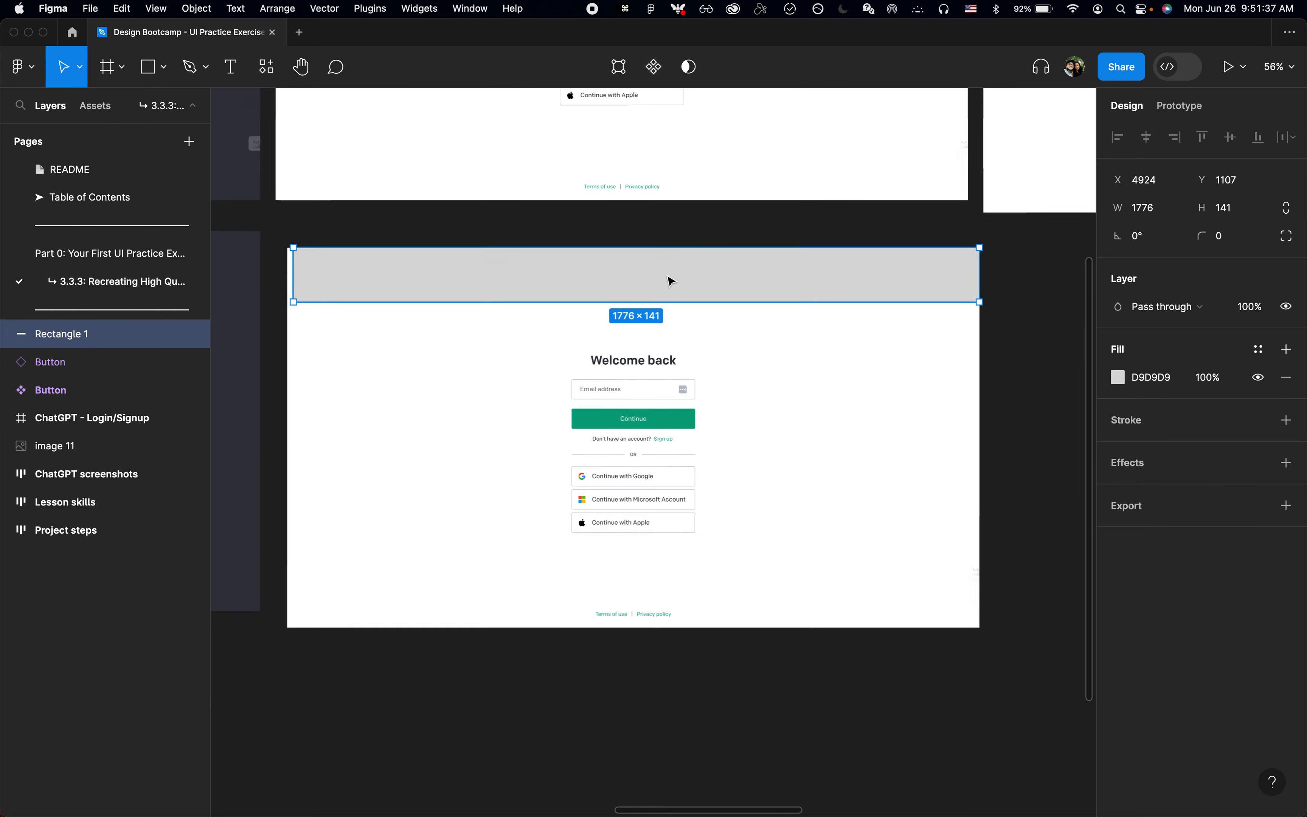
left_click_drag(489, 285, 487, 286)
key("r")
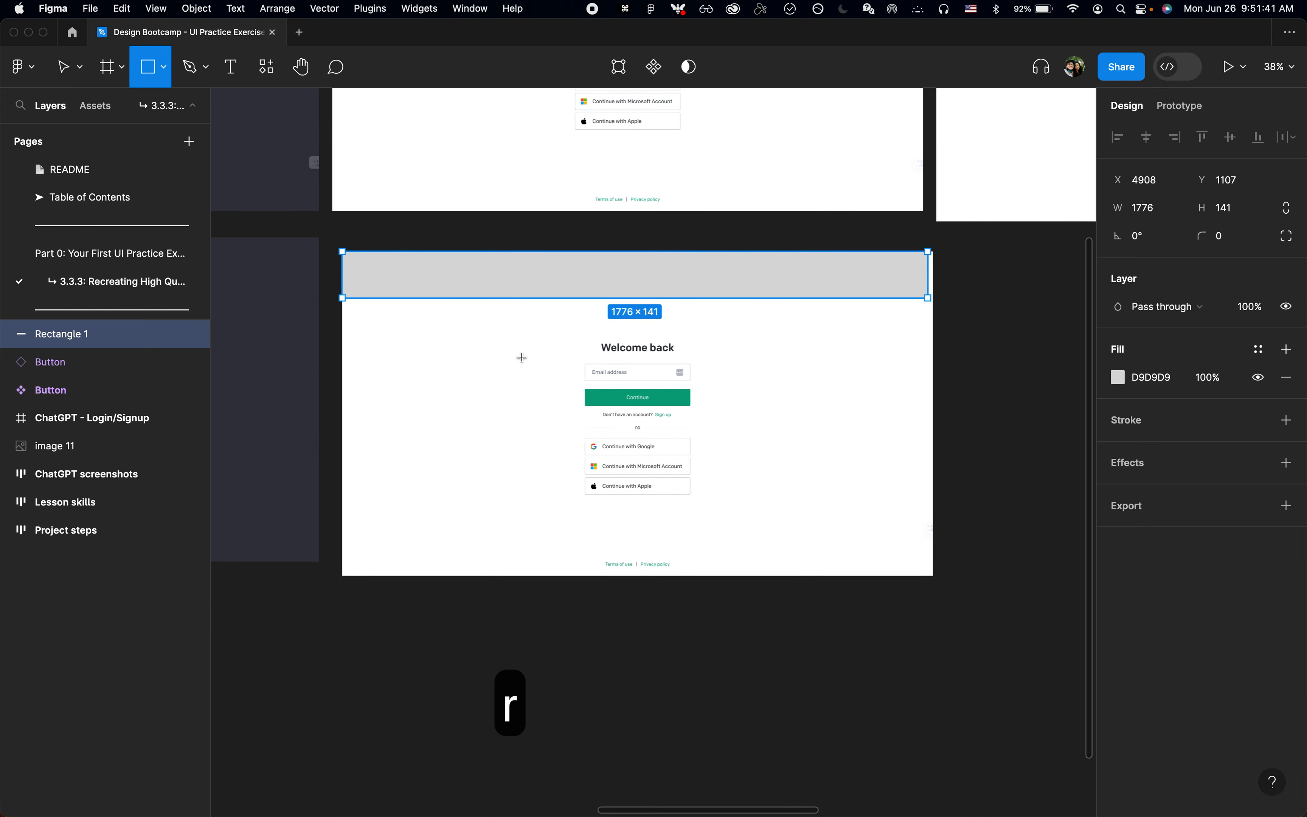
left_click_drag(624, 401, 672, 417)
key("BackSpace")
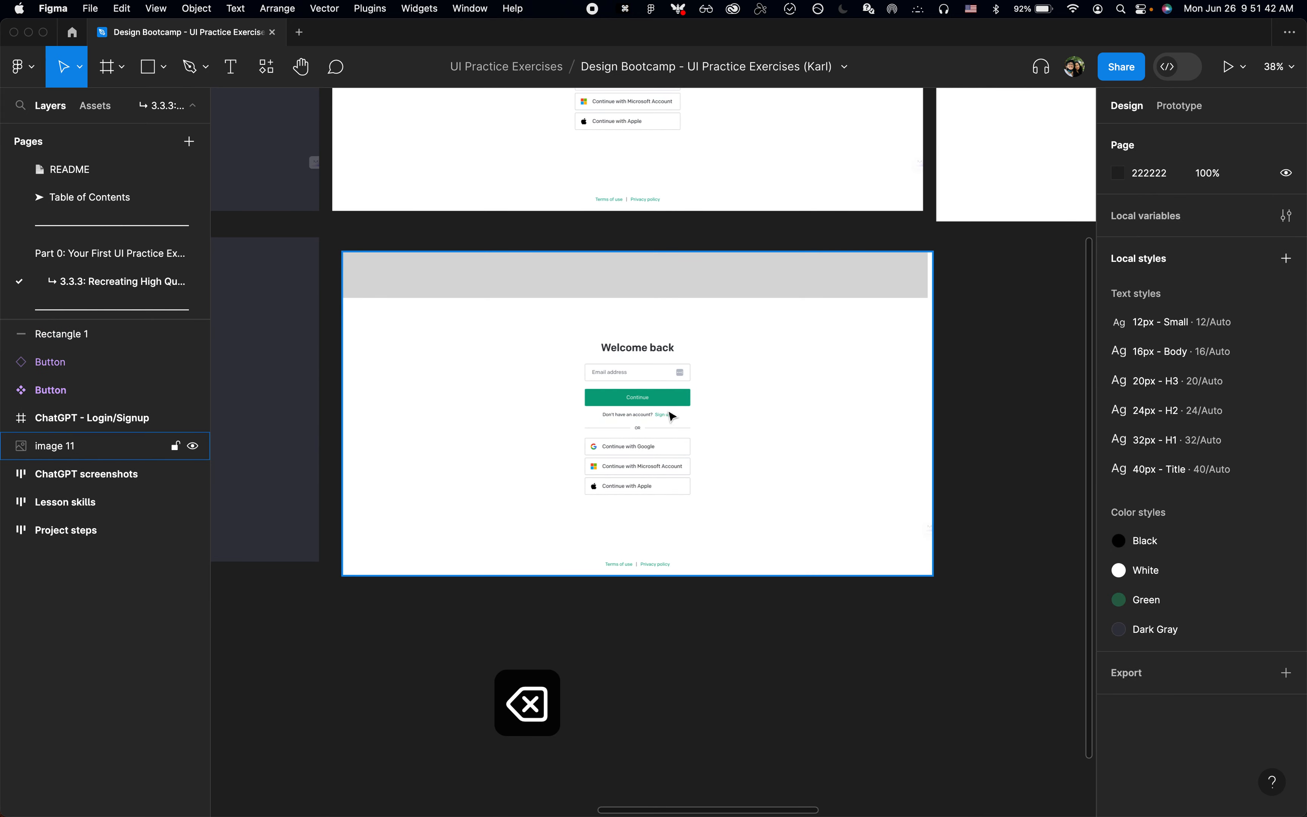
Step: Swap the logo-area rectangle's fill to a stroke, with stroke width 8 and colour FF0000
left_click(691, 259)
key("shift+x")
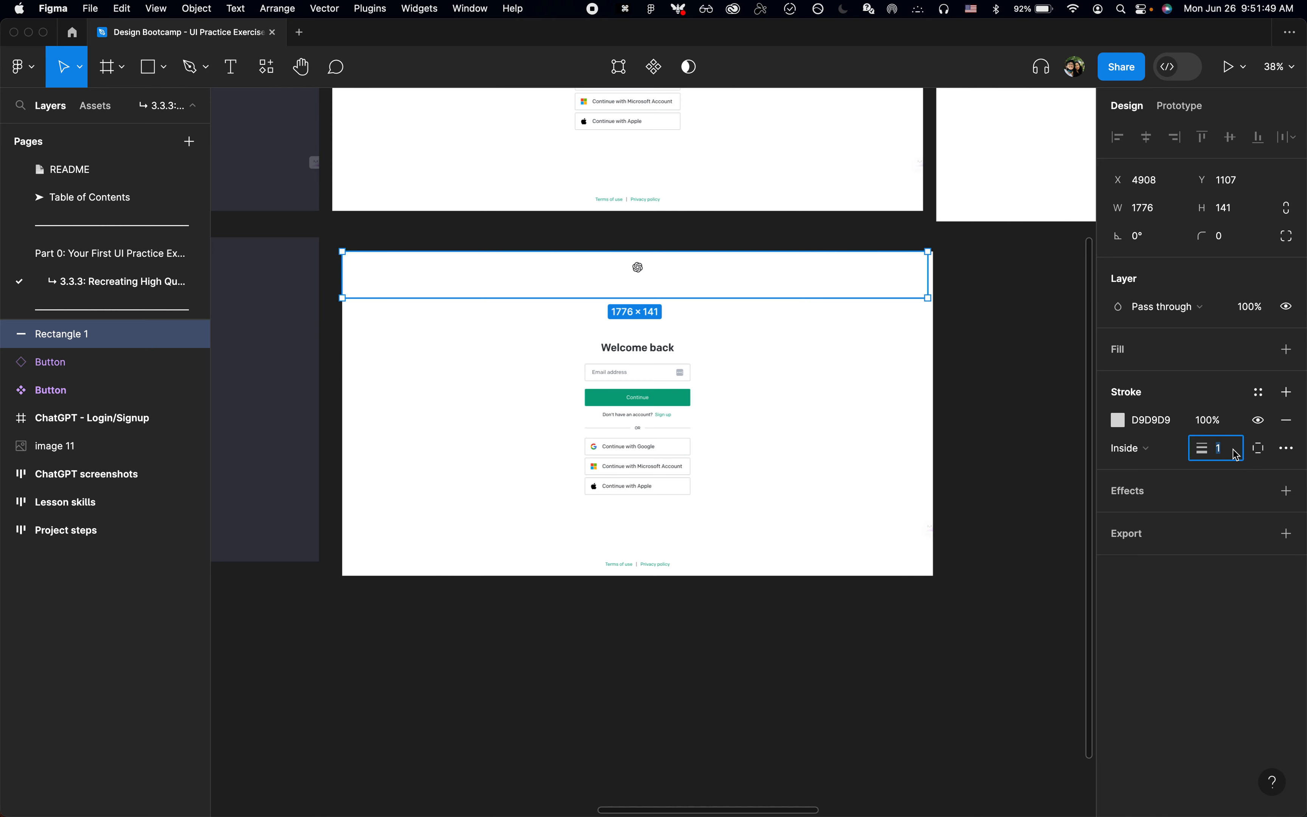
type("8")
key("Return")
left_click(1116, 421)
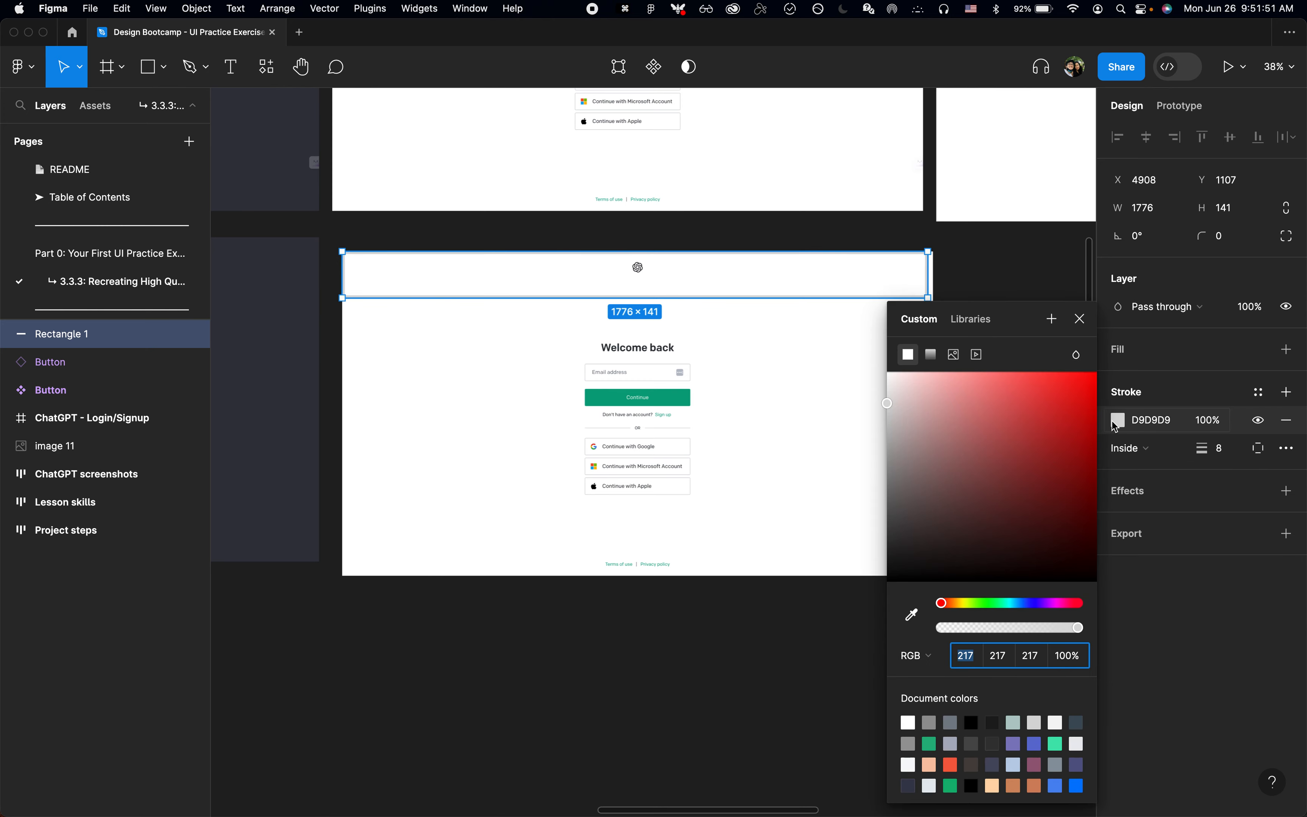
left_click_drag(999, 414, 1095, 371)
left_click(1080, 319)
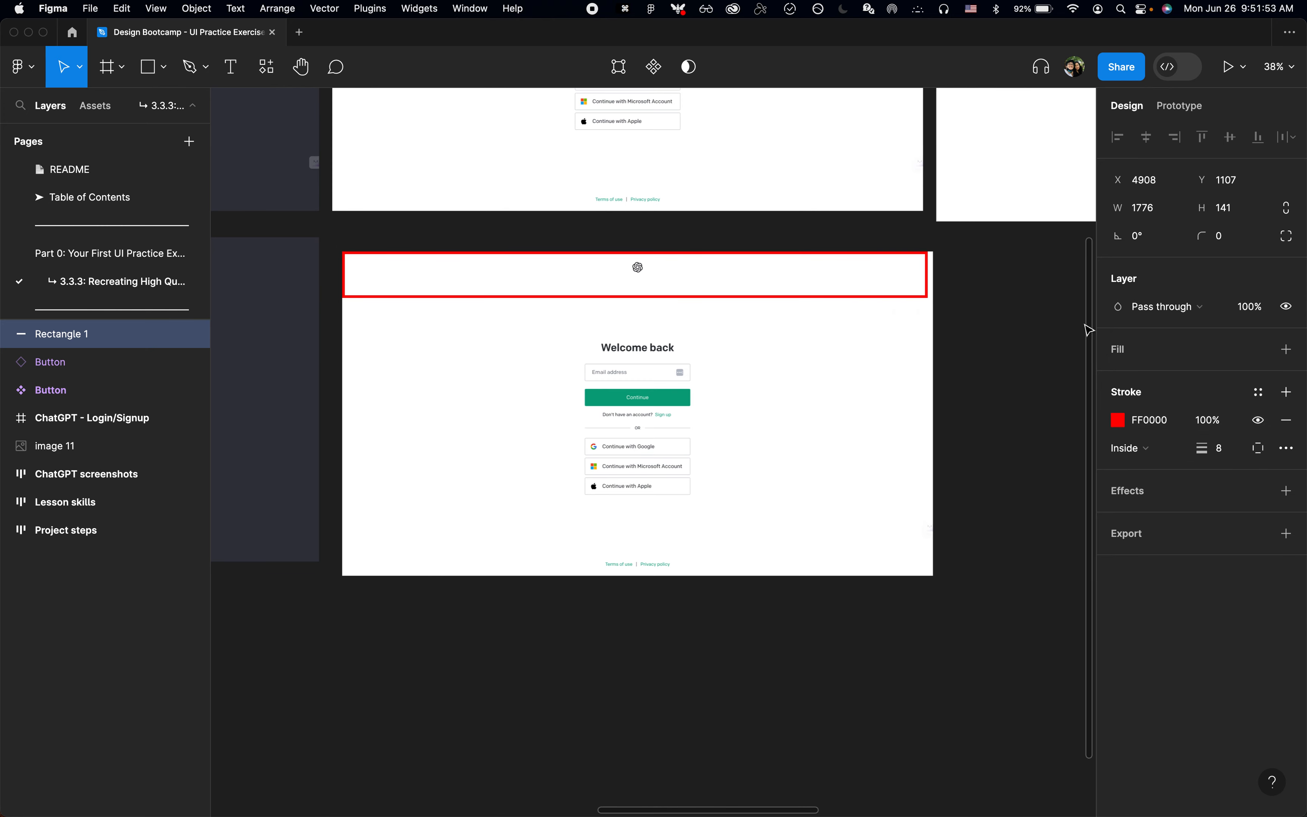
Step: Widen the red outline to the screenshot's full 1792 width and reduce its height to 104 around the logo
left_click_drag(924, 269, 930, 270)
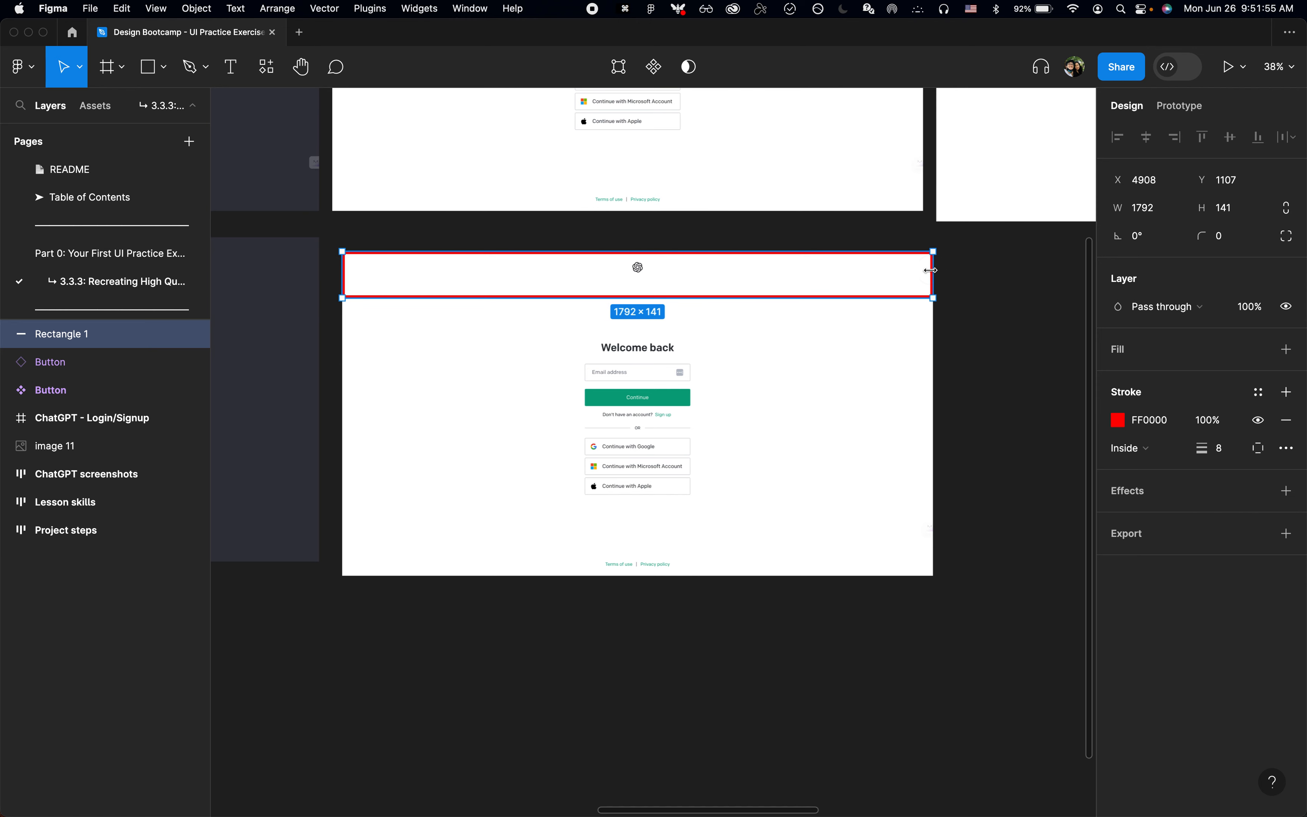
left_click_drag(720, 294, 720, 286)
scroll(721, 286, "up", 2)
scroll(721, 287, "up", 2)
scroll(722, 290, "down", 1)
scroll(726, 292, "left", 1)
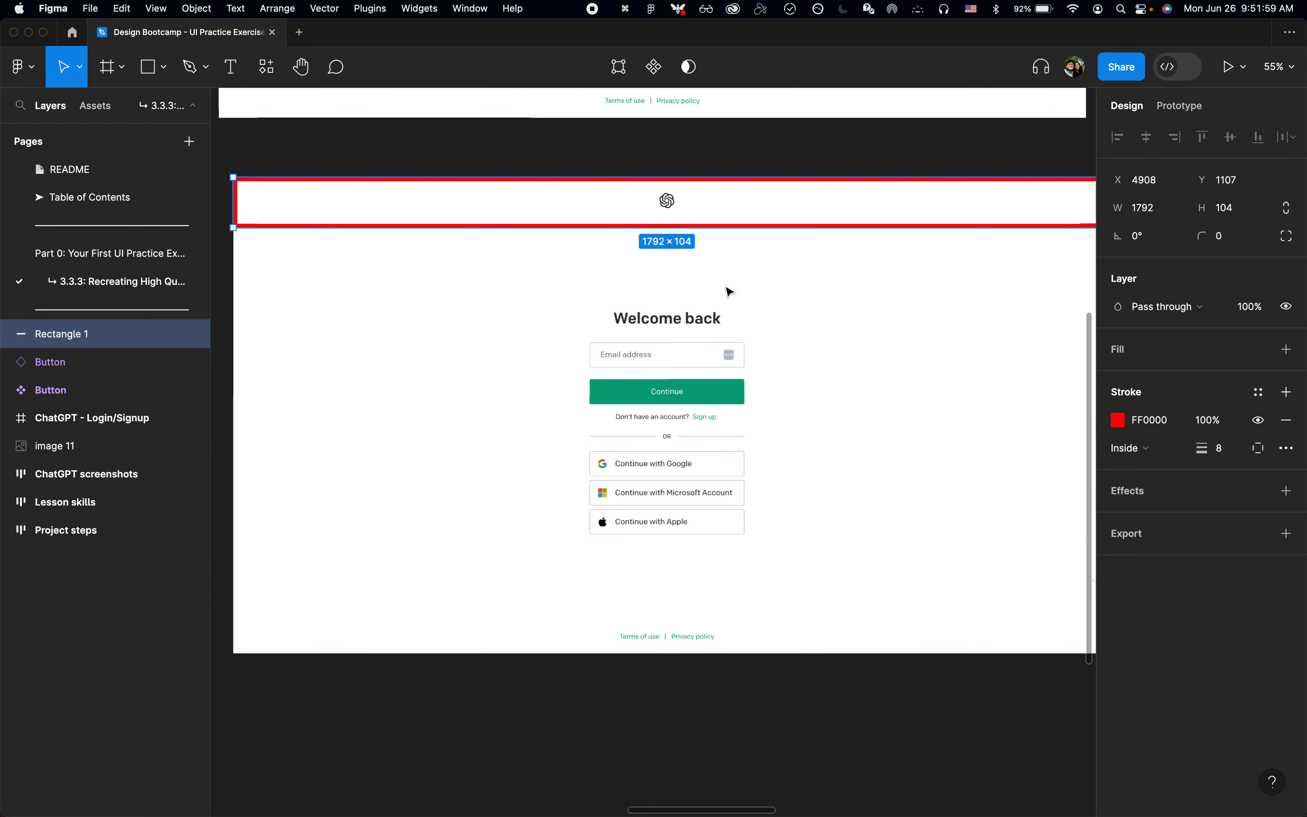
Step: Duplicate the logo-area outline below itself and stretch the copy to about 1792 × 813 around the main content
scroll(728, 292, "down", 2)
left_click_drag(733, 212, 737, 567)
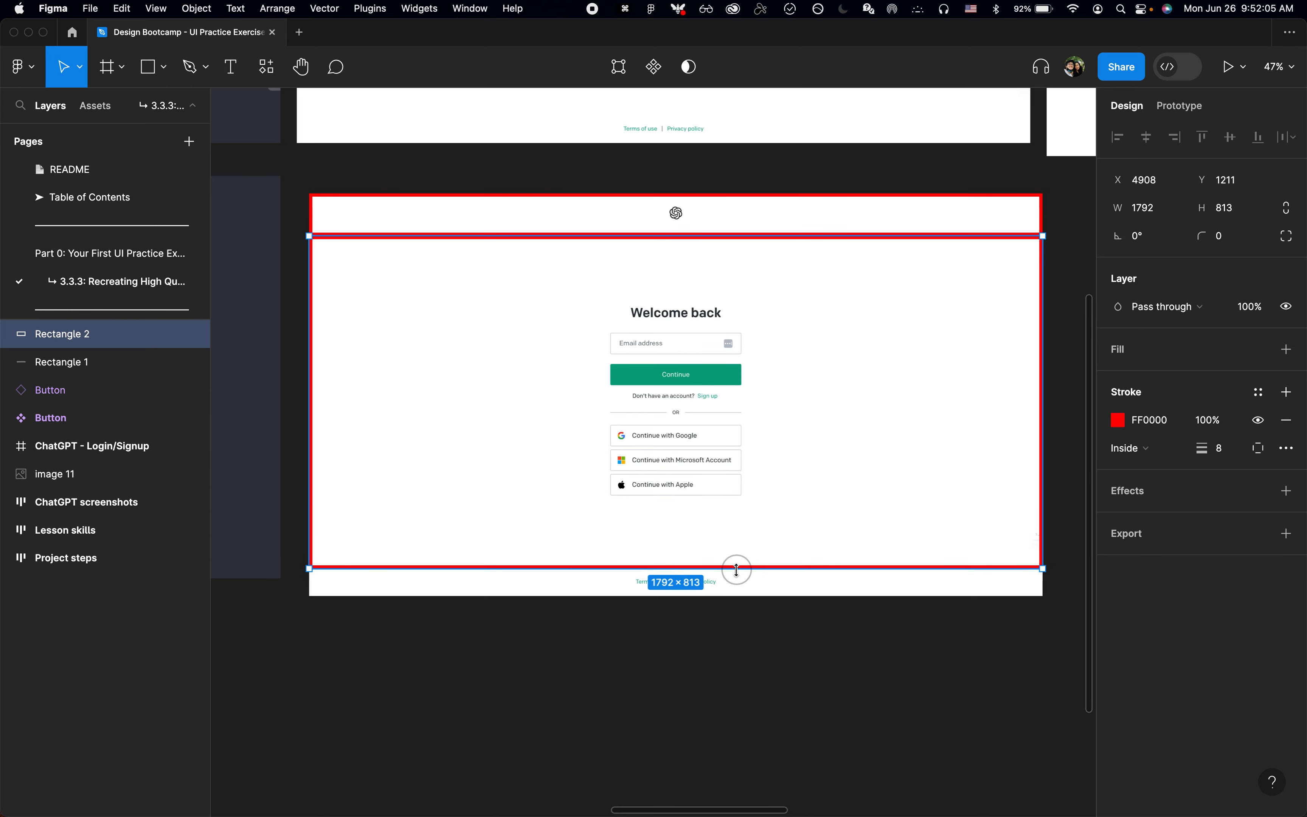
left_click(752, 220)
left_click_drag(730, 211, 738, 528)
key("super+z")
Step: Duplicate the main-content outline and try to move the copy down to the footer
left_click(807, 237)
key("super+d")
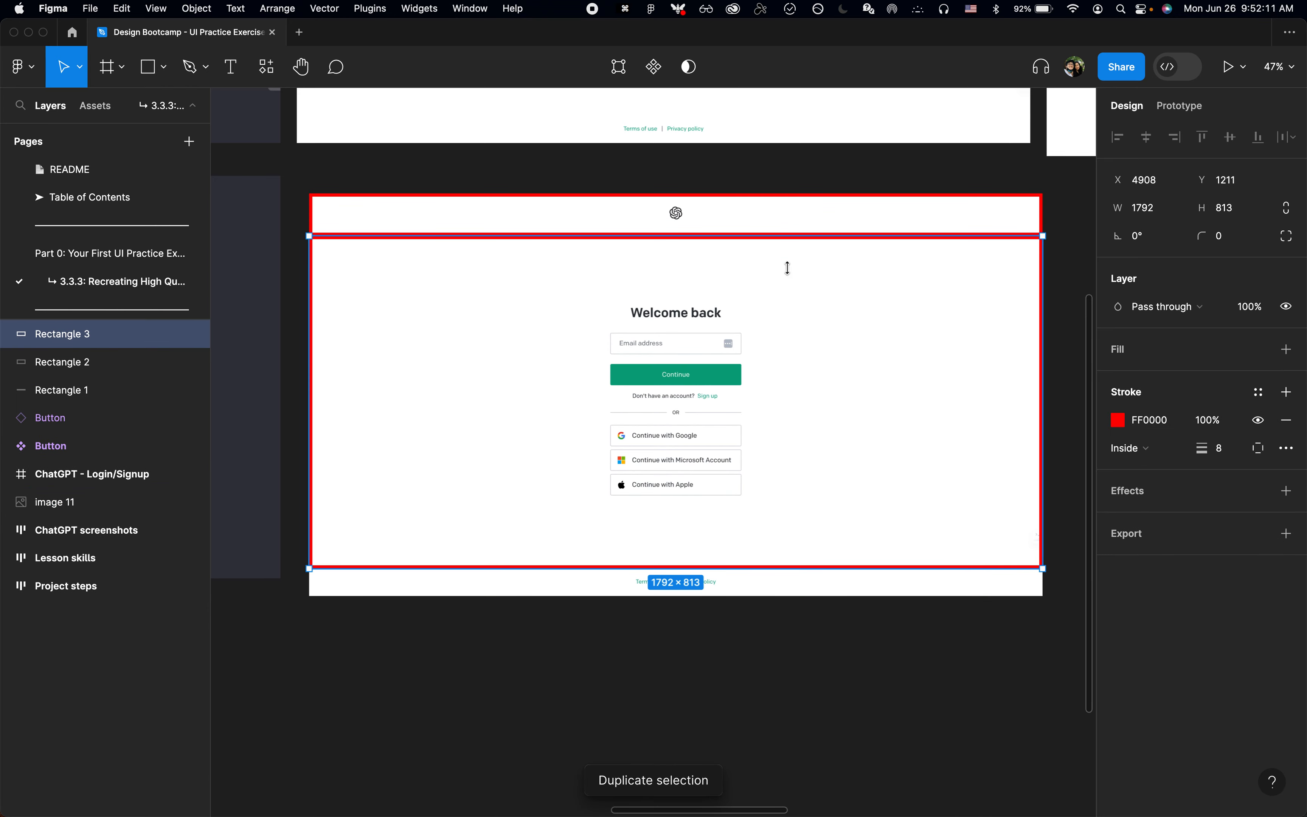
left_click_drag(794, 222, 800, 534)
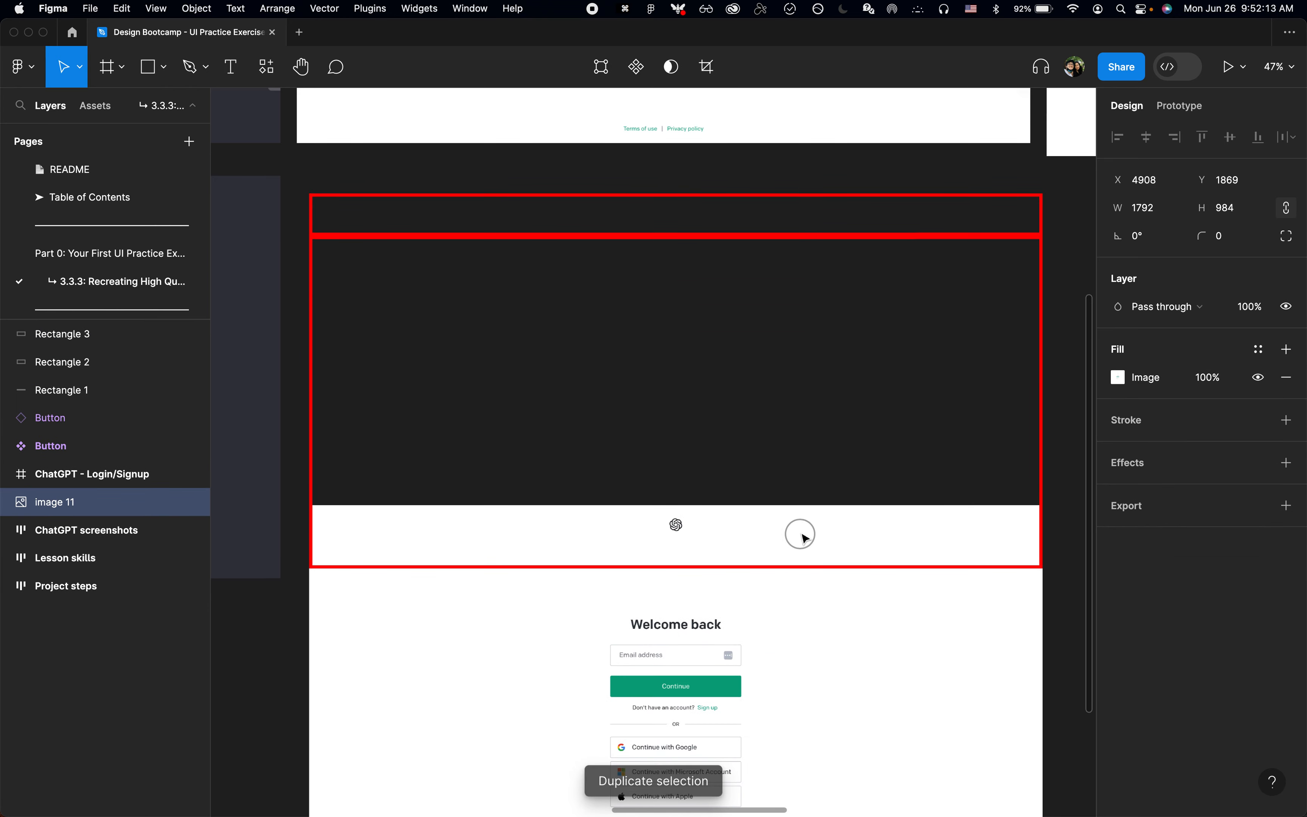
key("super+z")
Step: Select the logo-area outline's layer and nudge the outline down into the main-content section
left_click(124, 389)
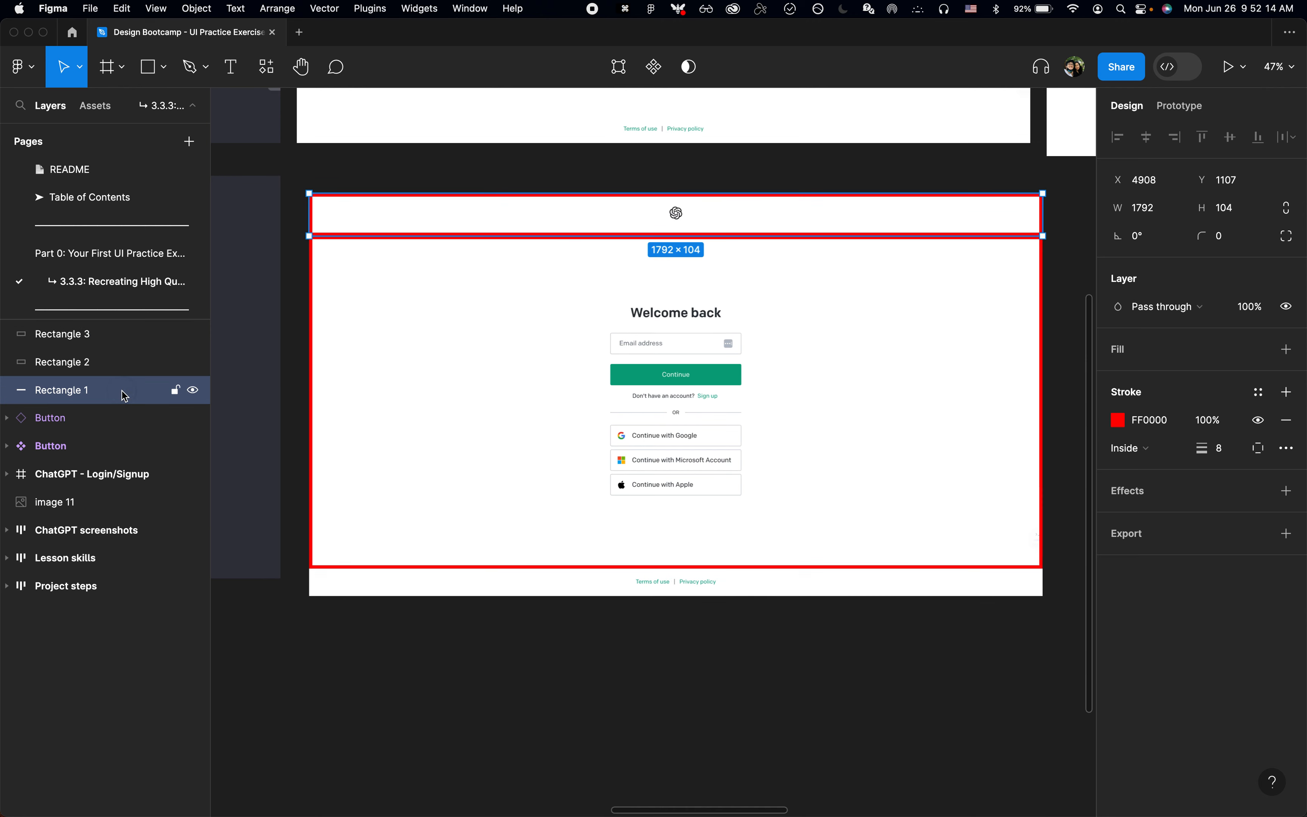
left_click(90, 365)
left_click(80, 336)
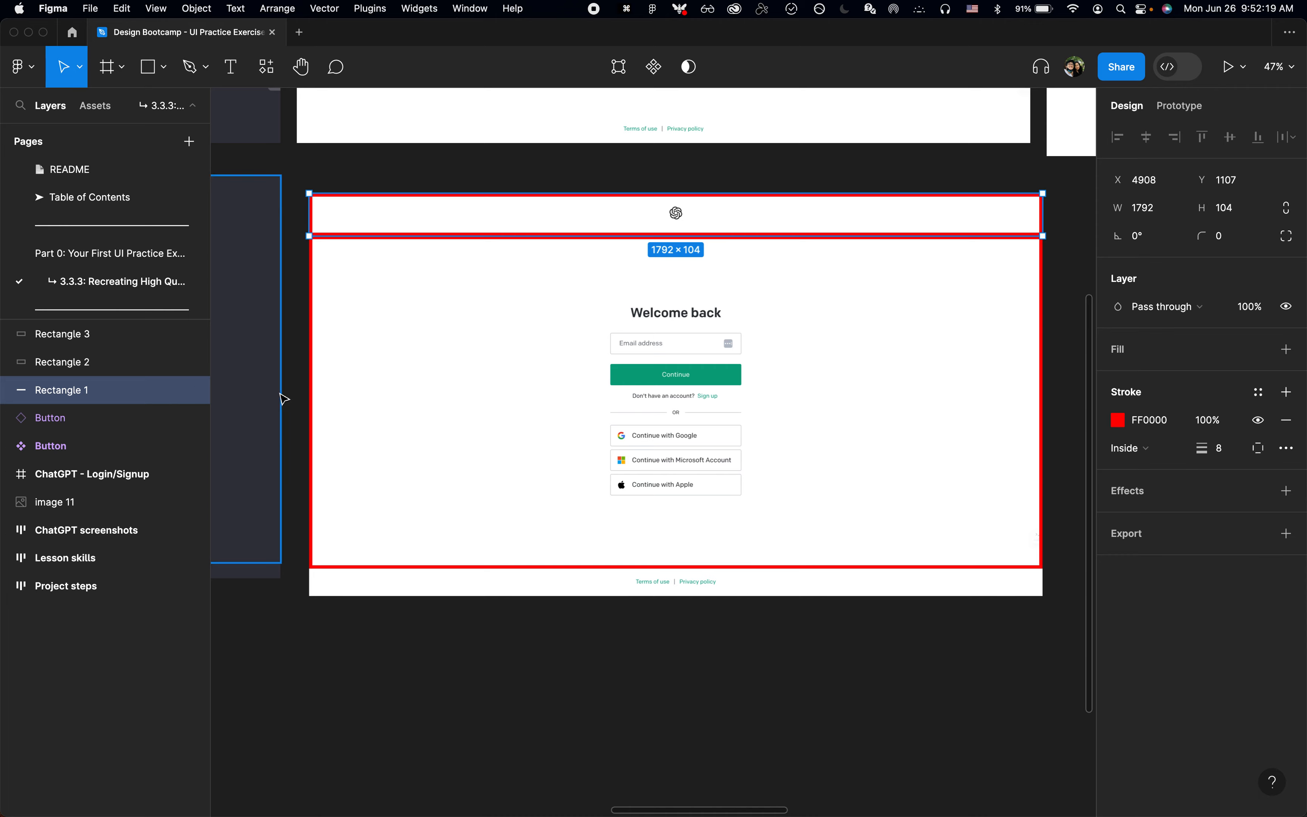
key("shift+Down")
key("shift+Down")
key("shift+Down")
key("shift+Down")
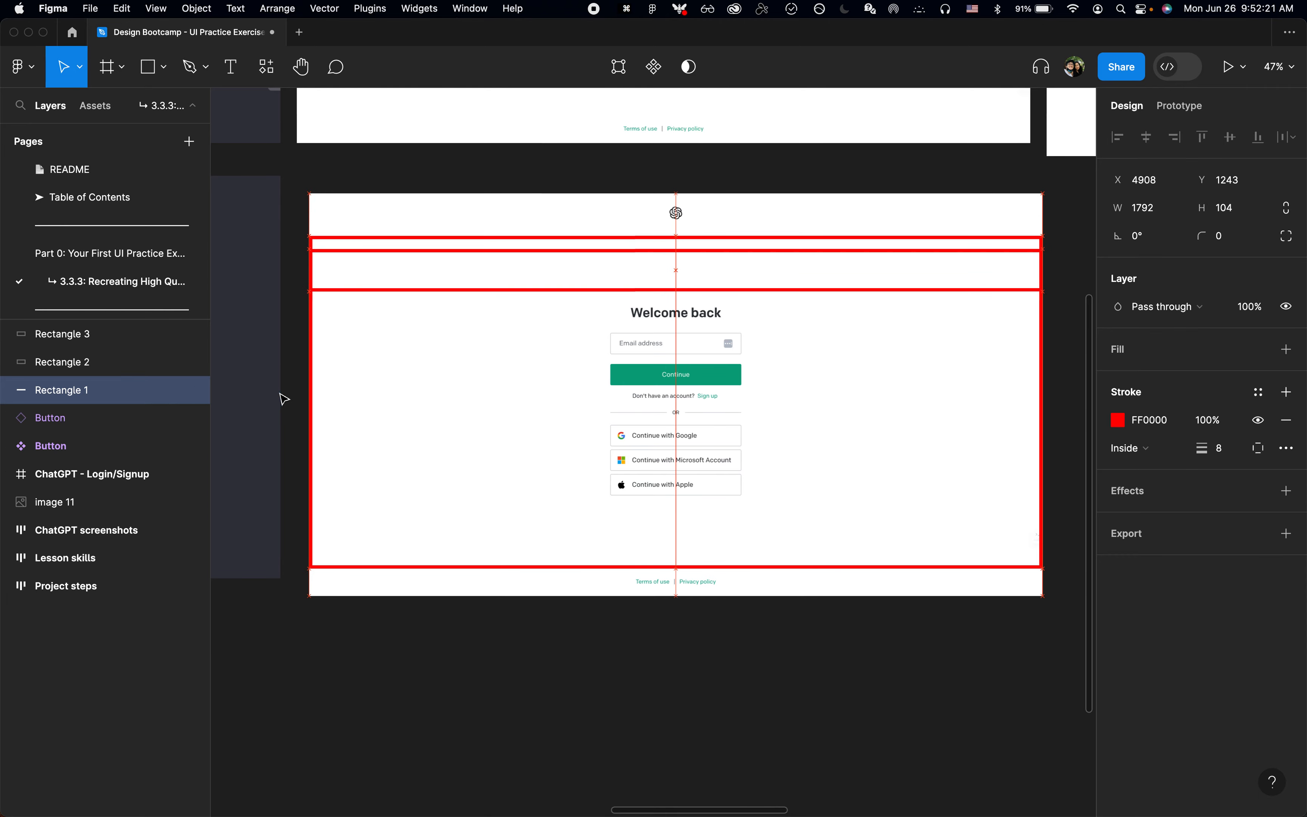
Step: Delete the extra Rectangle 2 outline and move the logo-area outline back up to Y 1115
left_click(122, 362)
key("BackSpace")
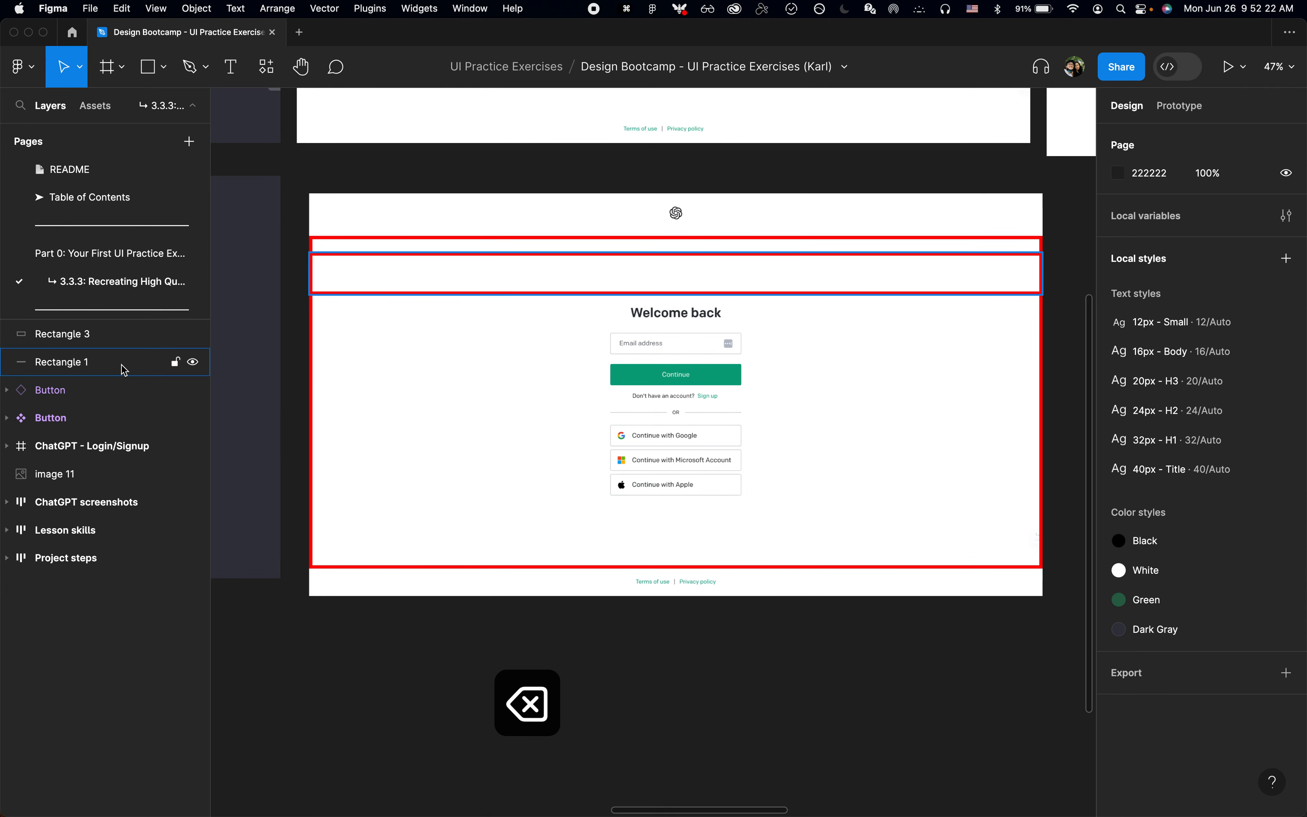
left_click(393, 294)
key("shift+Up")
key("shift+Up")
key("shift+Up")
key("shift+Up")
key("shift+Up")
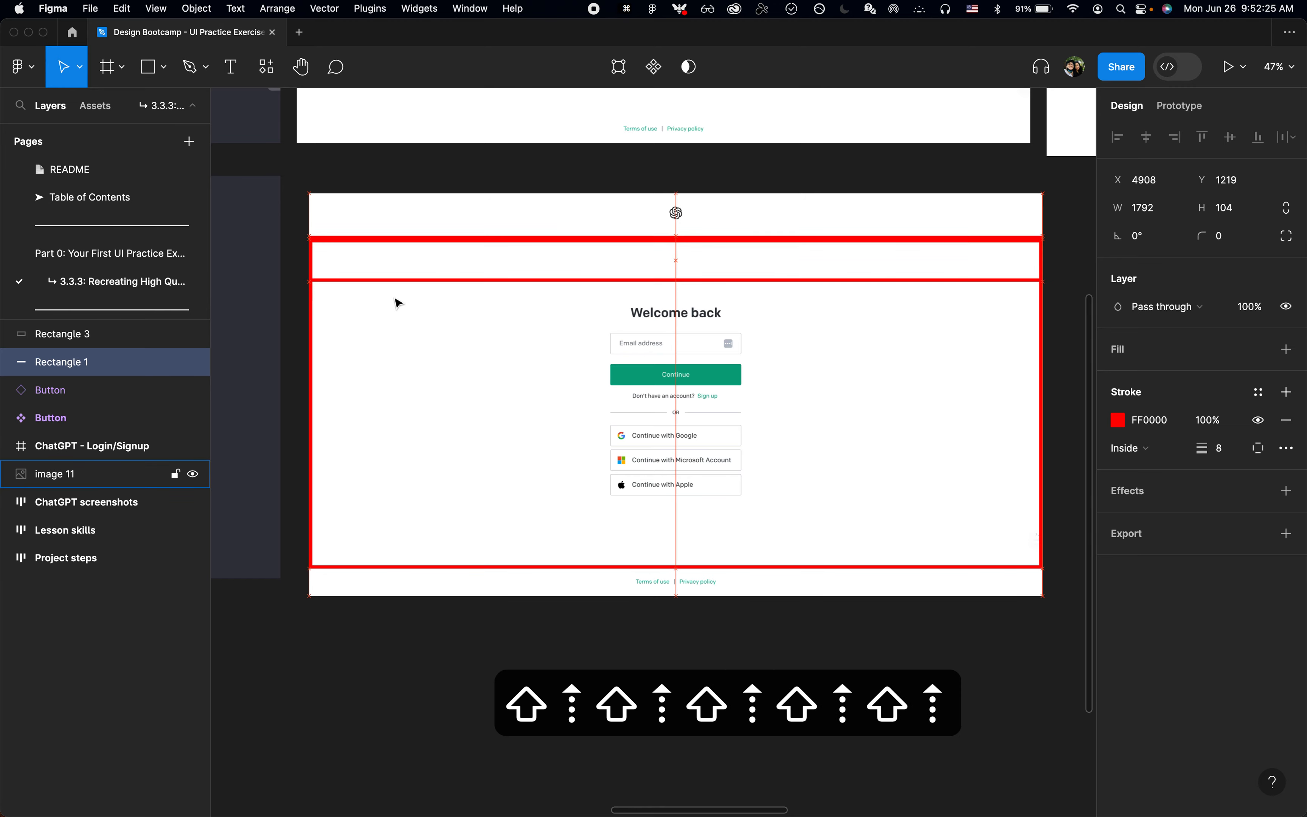
key("shift+Up")
key("shift+Up")
key("shift+Up")
key("shift+Up")
key("shift+Up")
key("shift+Up")
key("shift+Up")
key("shift+Up")
key("shift+Up")
key("shift+Up")
key("shift+Up")
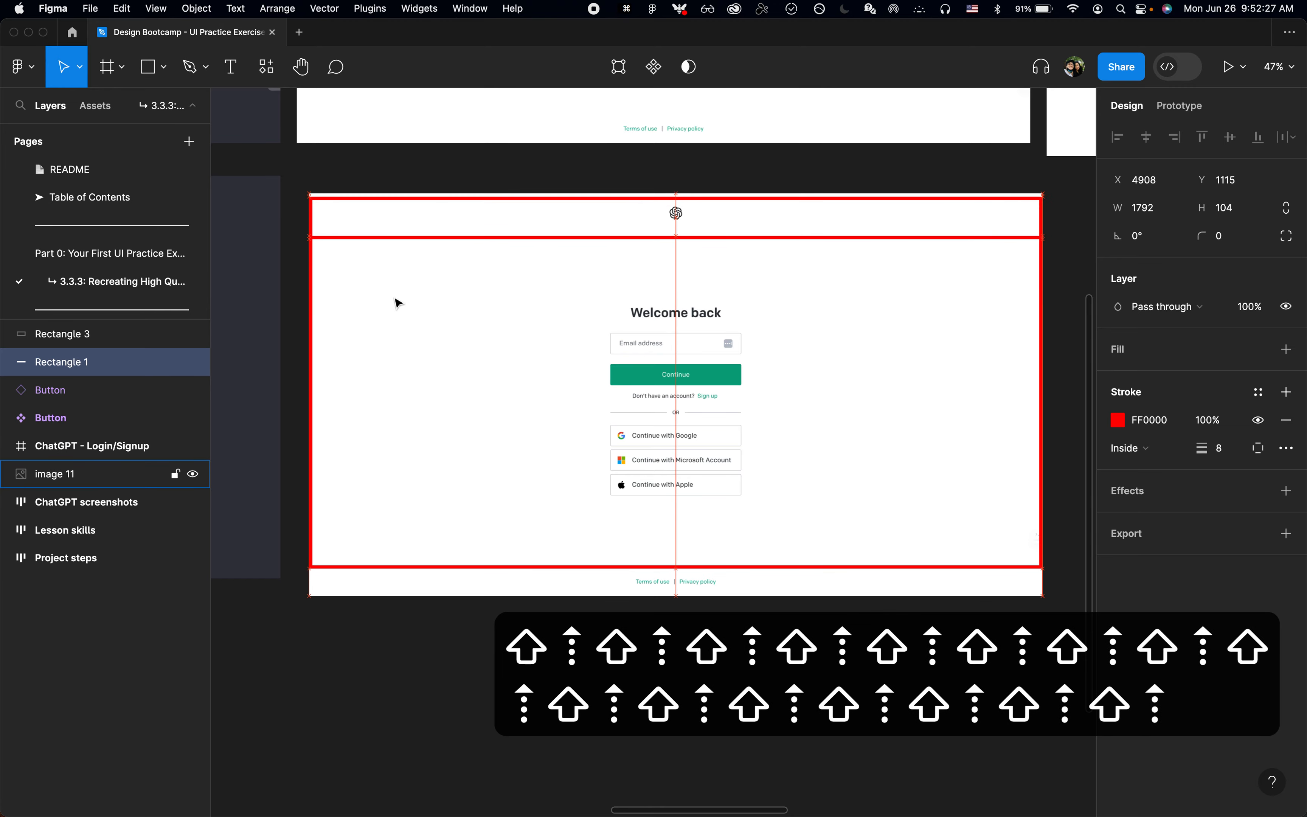
Step: Duplicate the logo-area outline and nudge the copy down to Y 1235
scroll(469, 200, "up", 5)
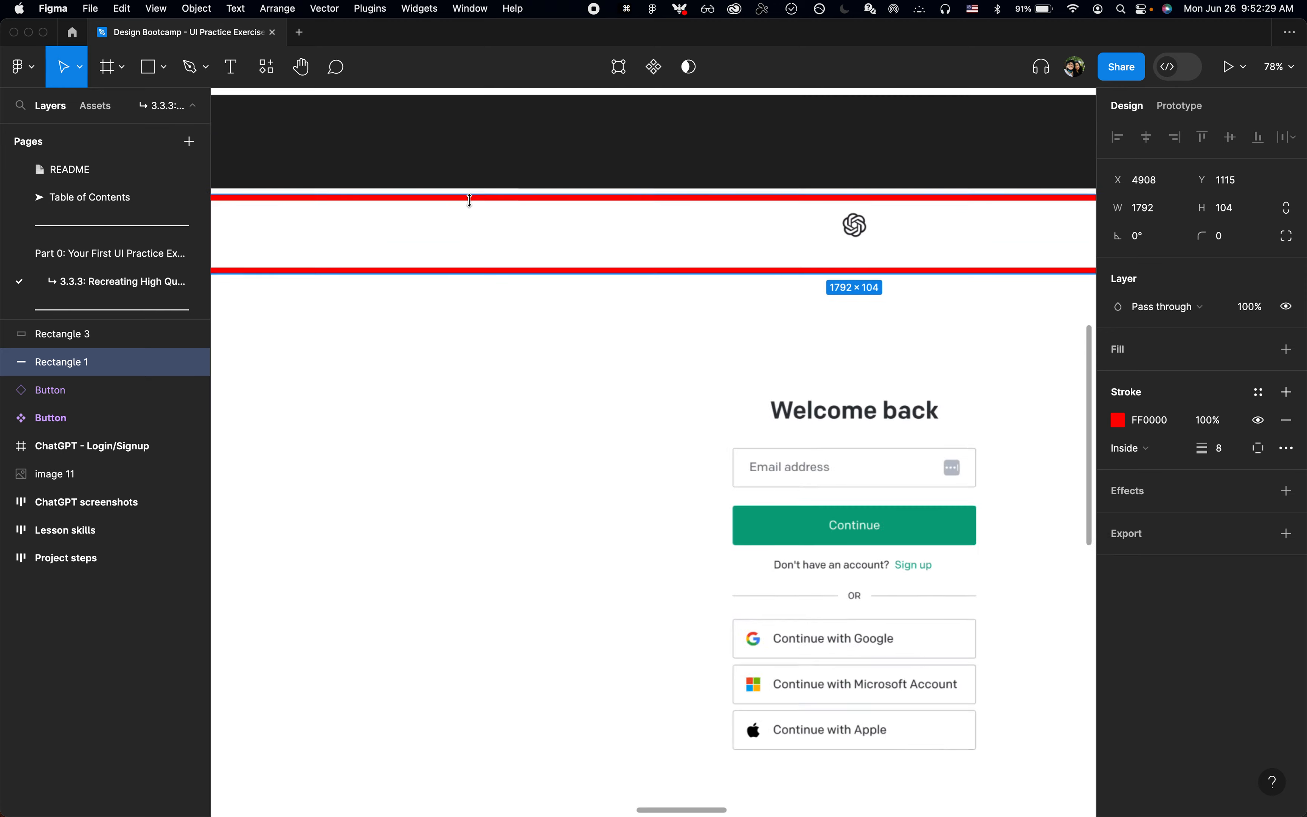
scroll(468, 199, "up", 2)
key("super+d")
scroll(454, 324, "down", 5)
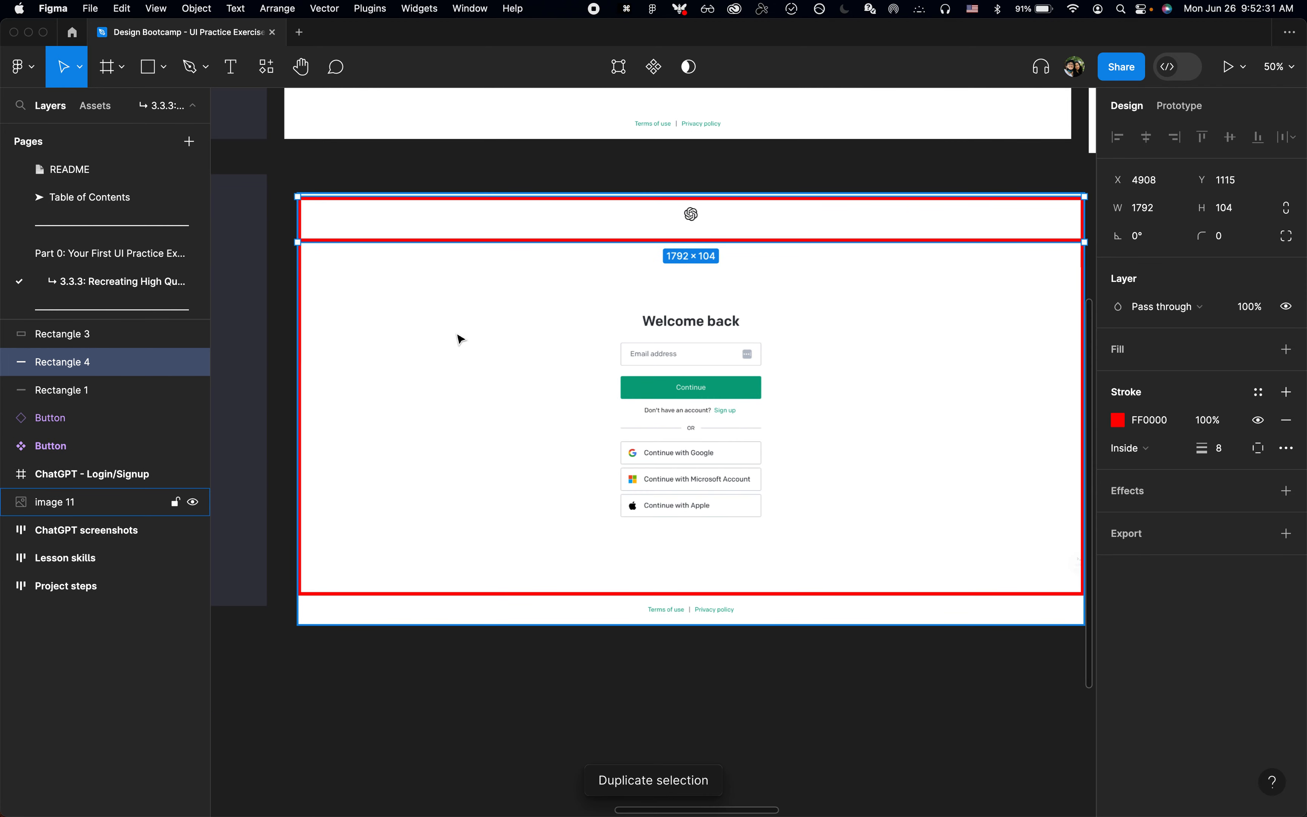
key("shift+Down")
key("shift+Down")
key("shift+Down")
key("shift+Down")
key("shift+Down")
key("shift+Down")
key("shift+Down")
key("shift+Down")
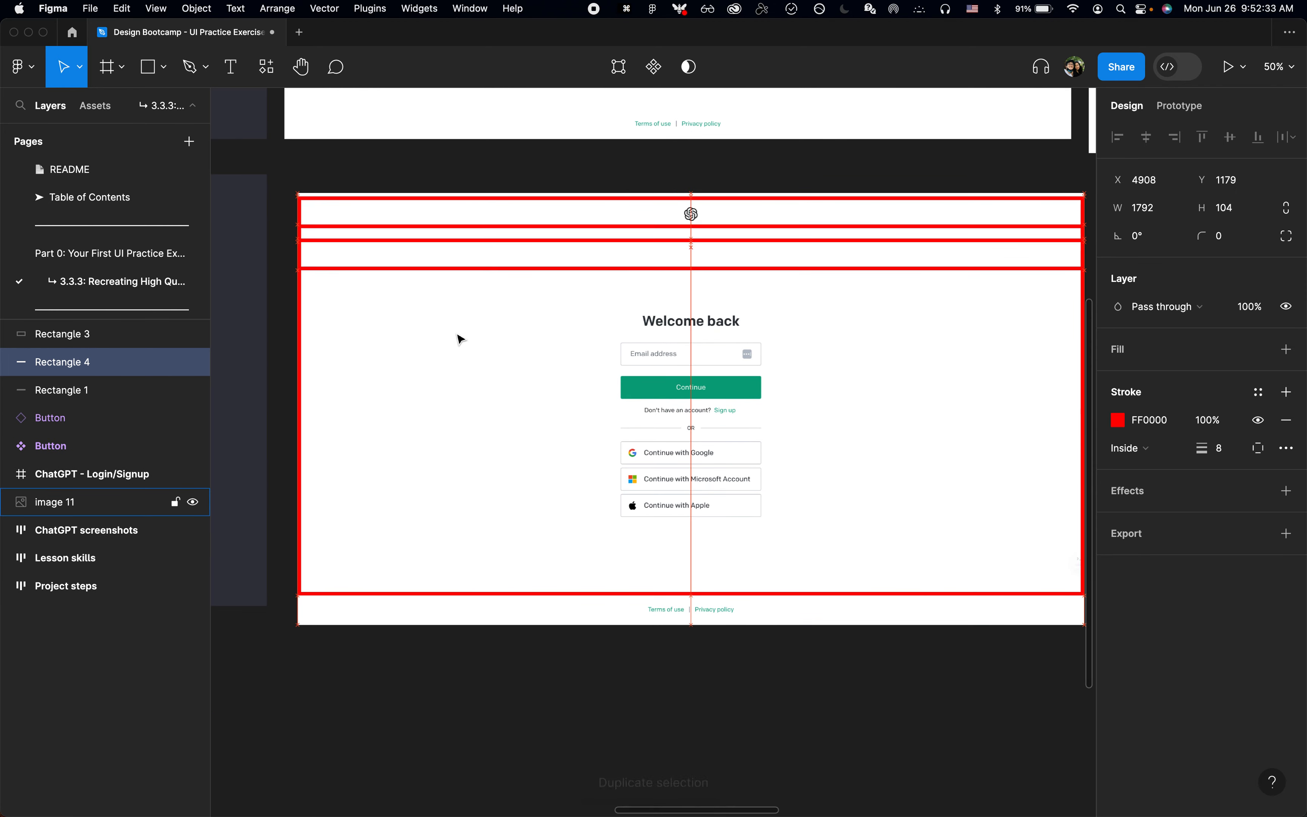
key("shift+Down")
key("shift+Down")
key("shift+Down")
key("shift+Down")
key("shift+Down")
key("shift+Down")
key("shift+Down")
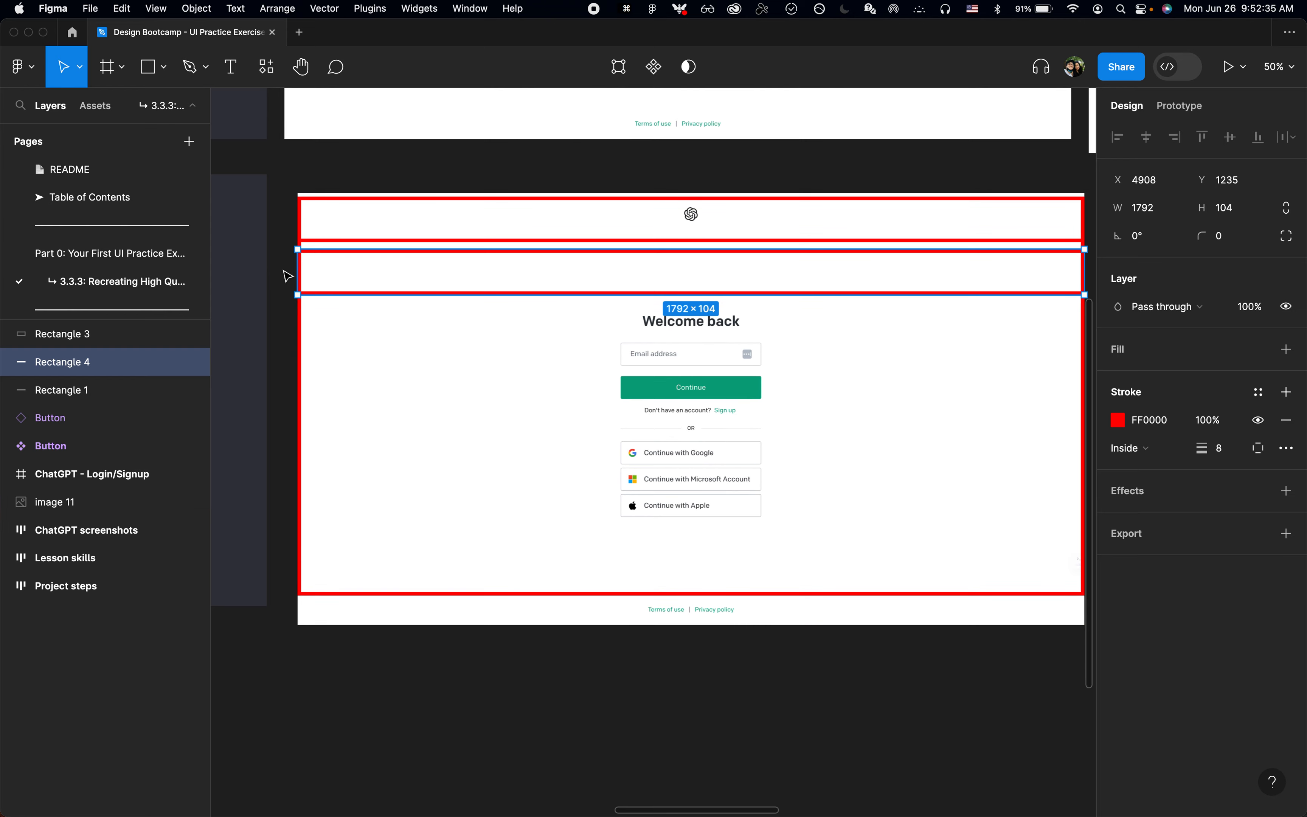
Step: Move the copied outline down to Y 2024 over the footer links and shorten it to the screenshot's lower edge
scroll(302, 281, "up", 3)
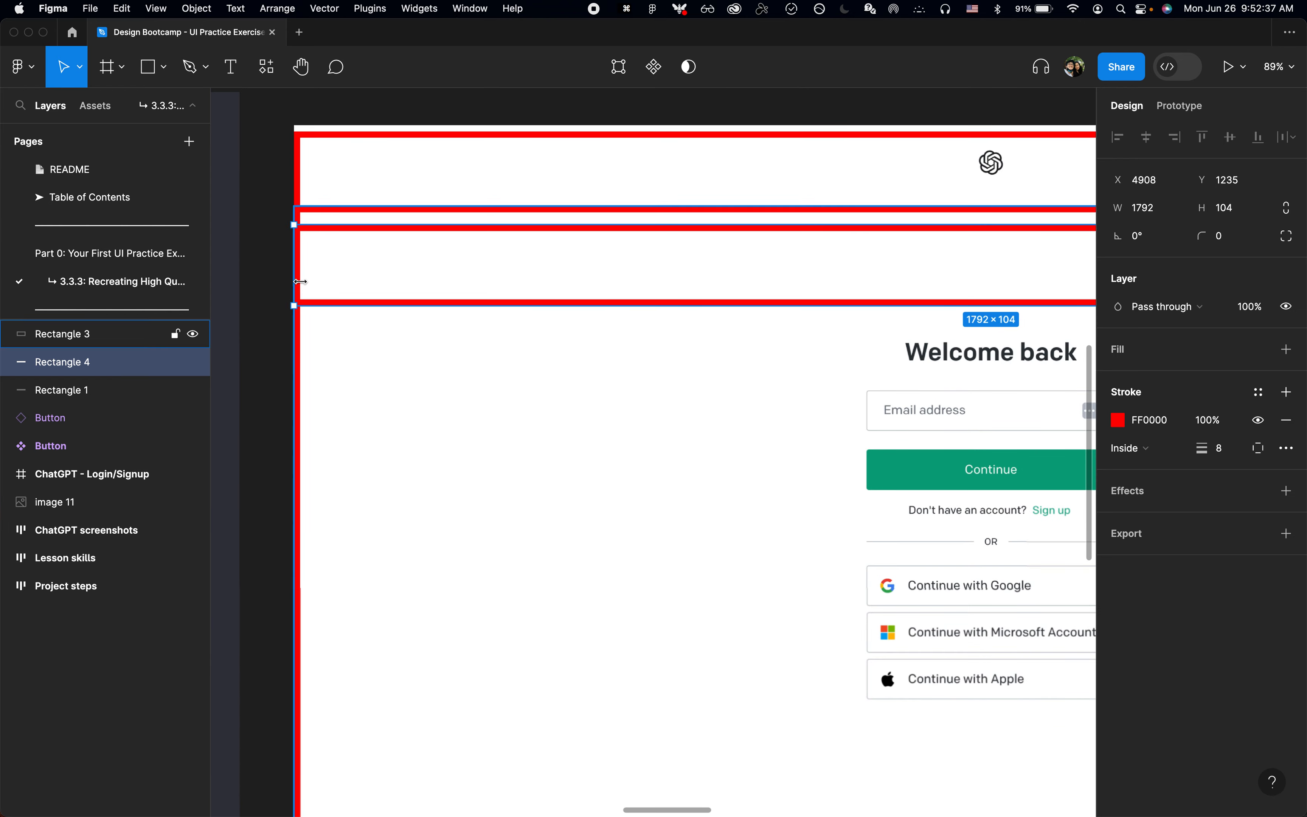
left_click_drag(296, 280, 296, 391)
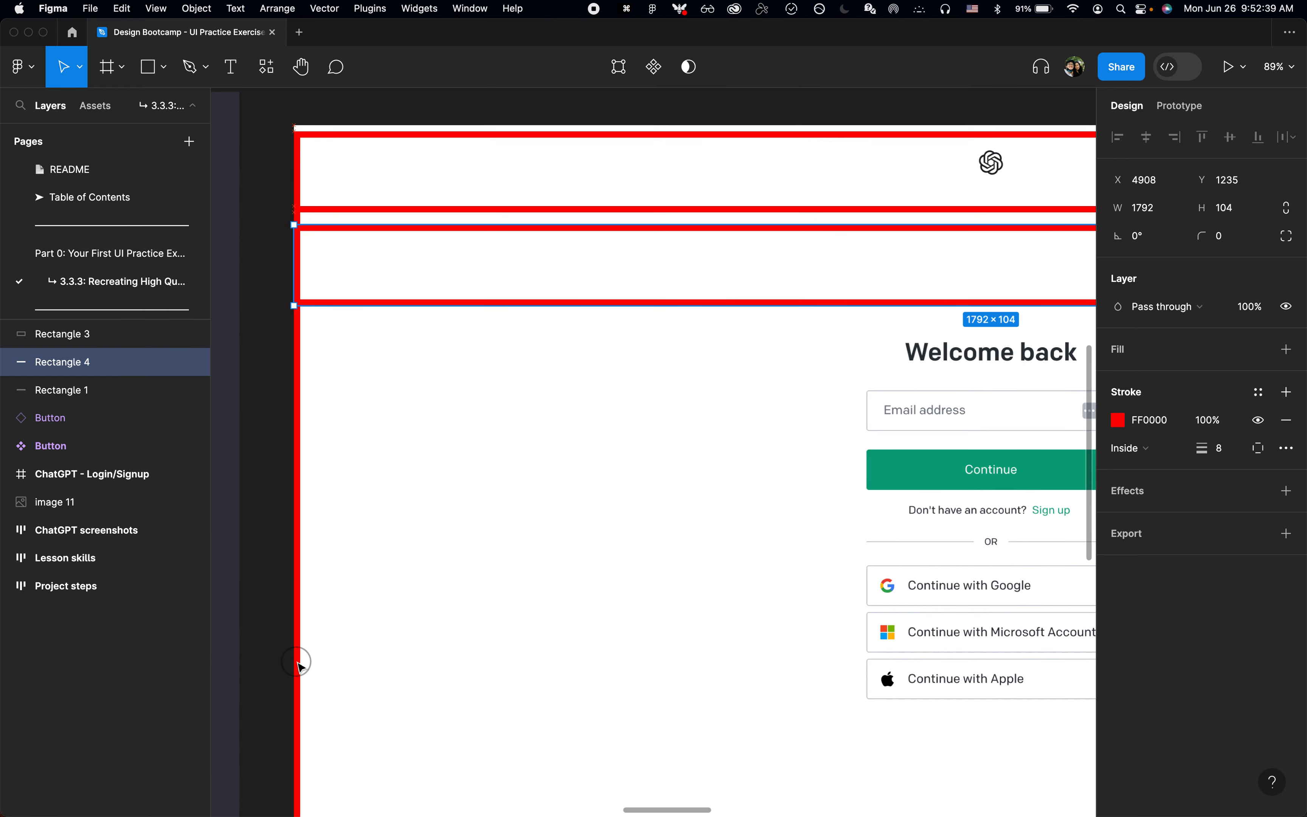
scroll(296, 661, "down", 3)
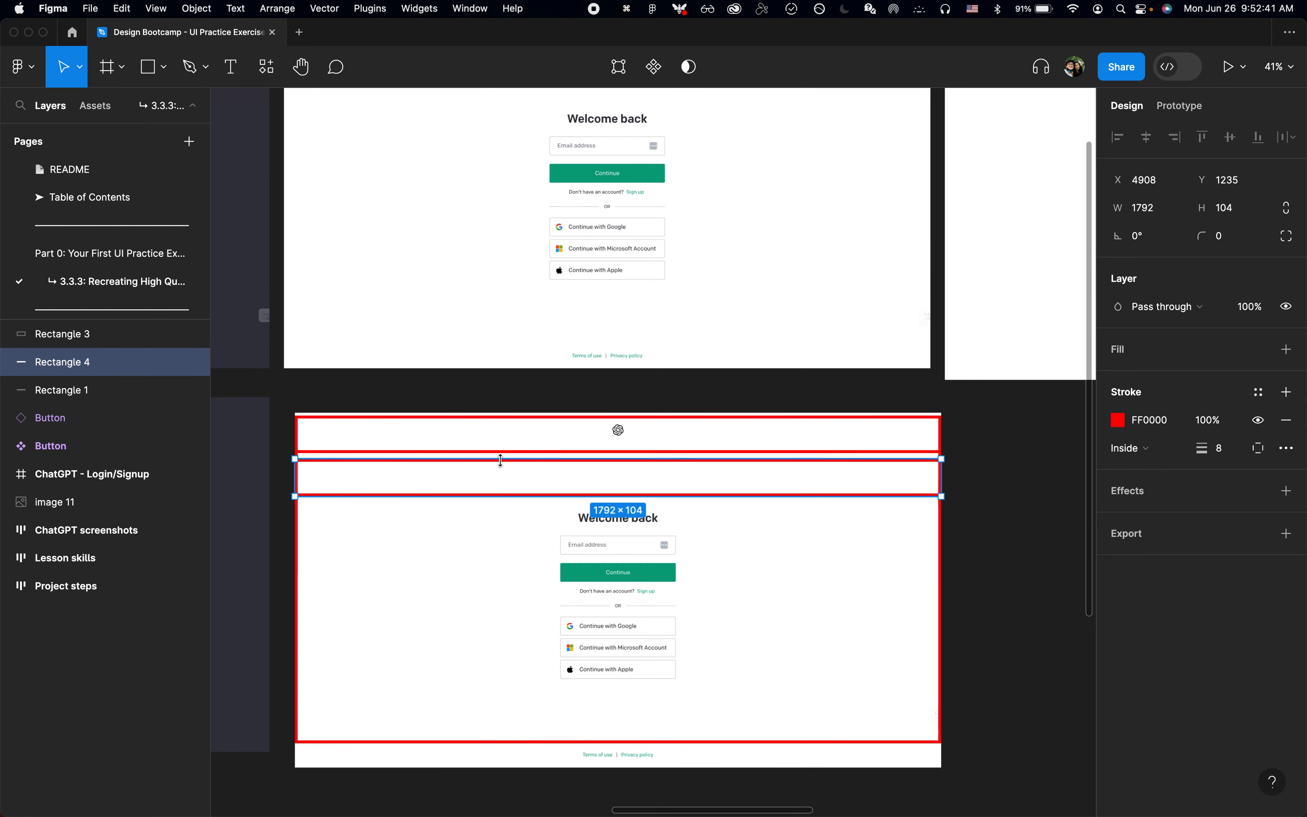
left_click_drag(497, 473, 497, 753)
scroll(496, 751, "down", 2)
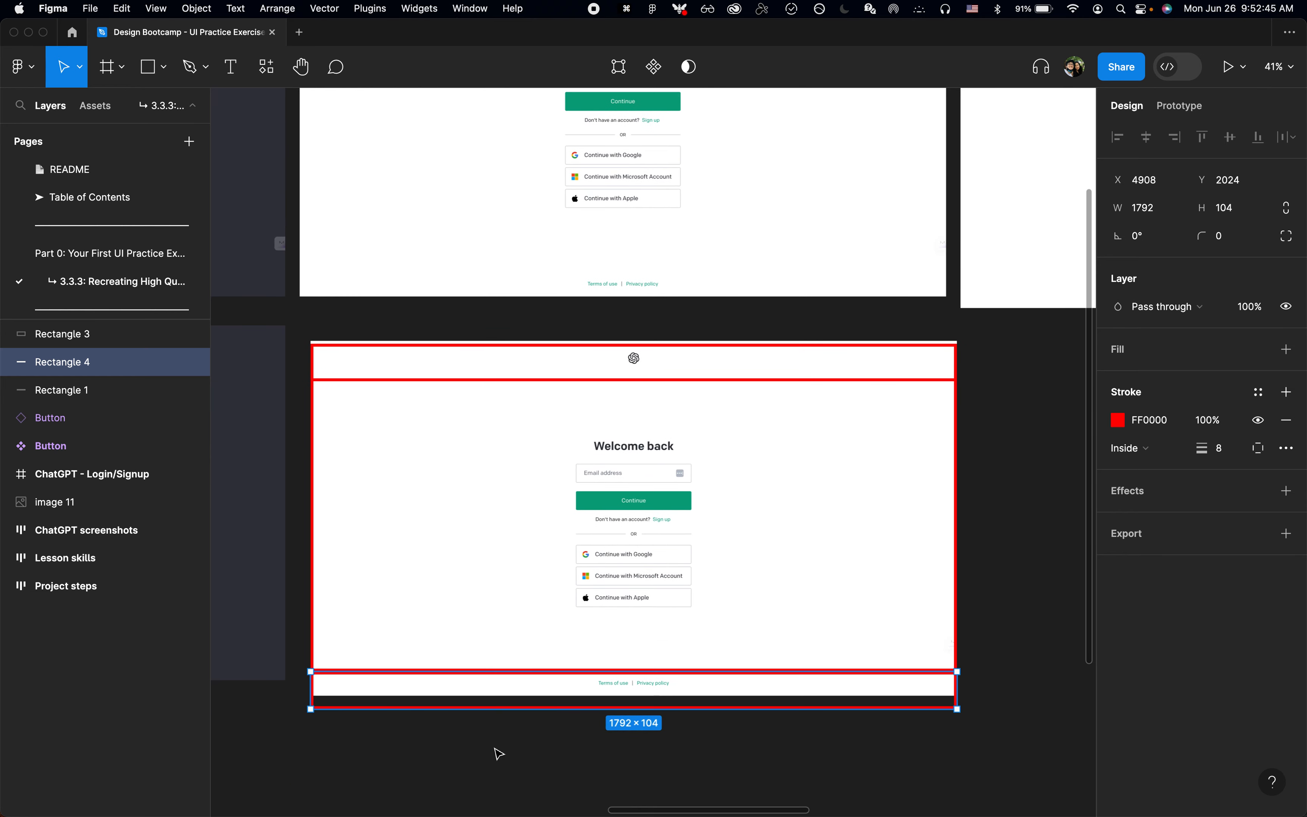
left_click_drag(526, 715, 528, 695)
left_click(531, 720)
scroll(691, 494, "up", 3)
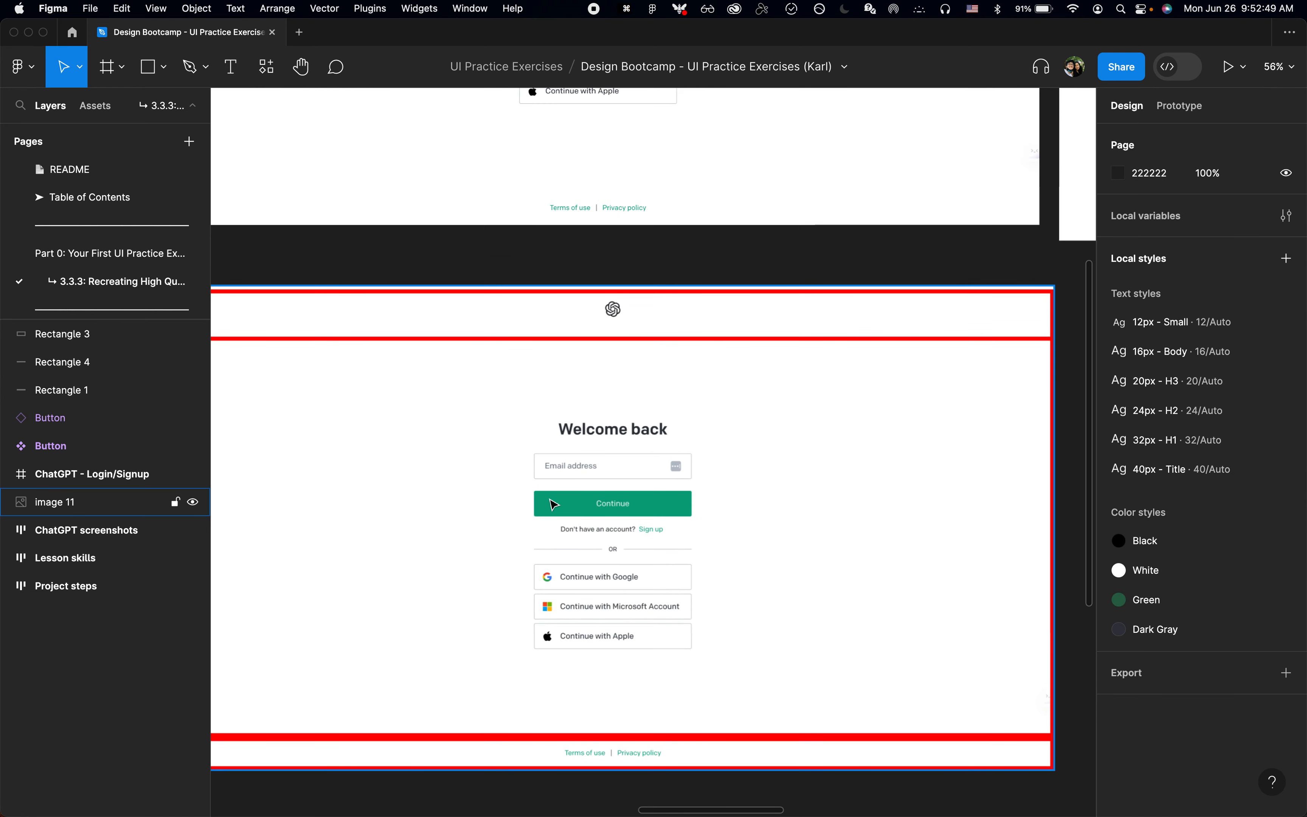
Step: Duplicate the main-content outline and resize the copy to 1792 × 247 at Y 1374 around the heading and email form
left_click(549, 499)
scroll(552, 503, "down", 3)
scroll(552, 503, "left", 2)
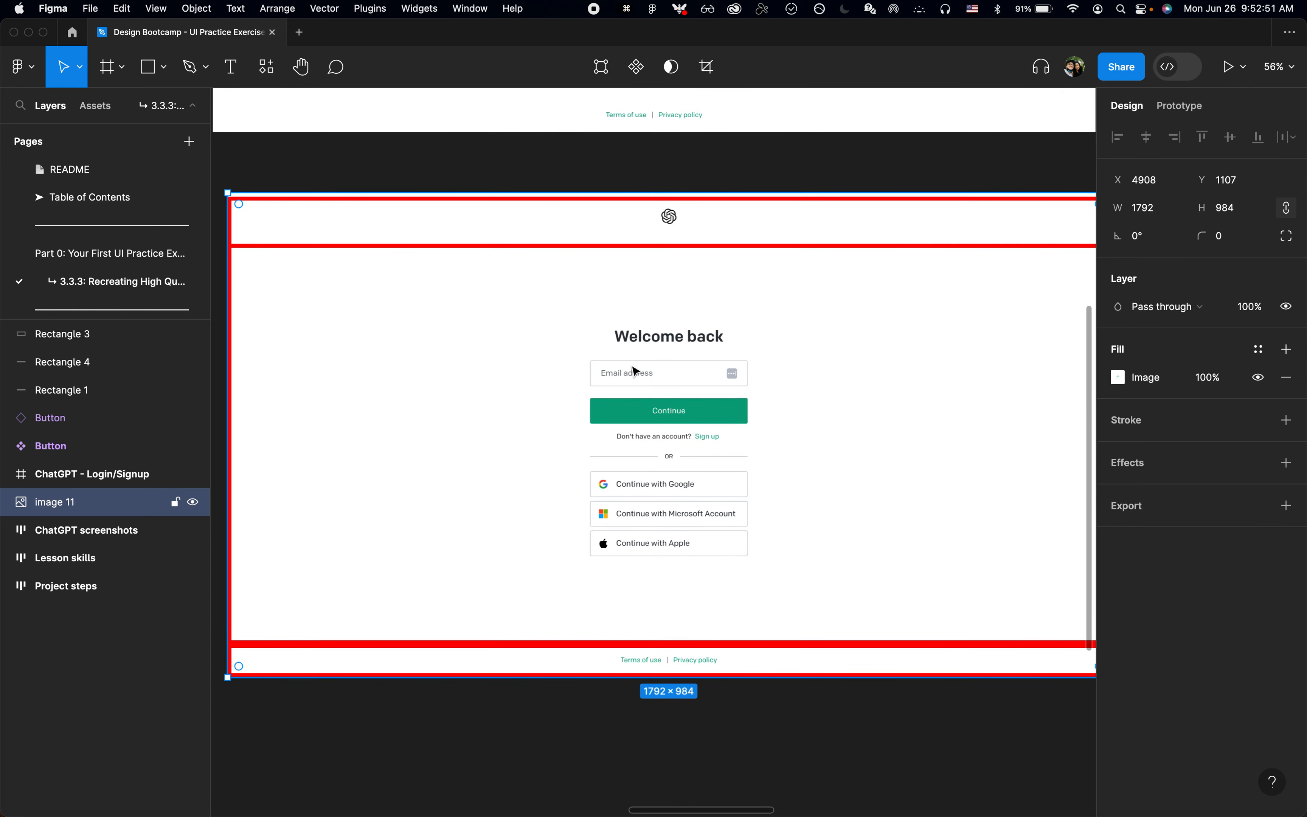
left_click(671, 246)
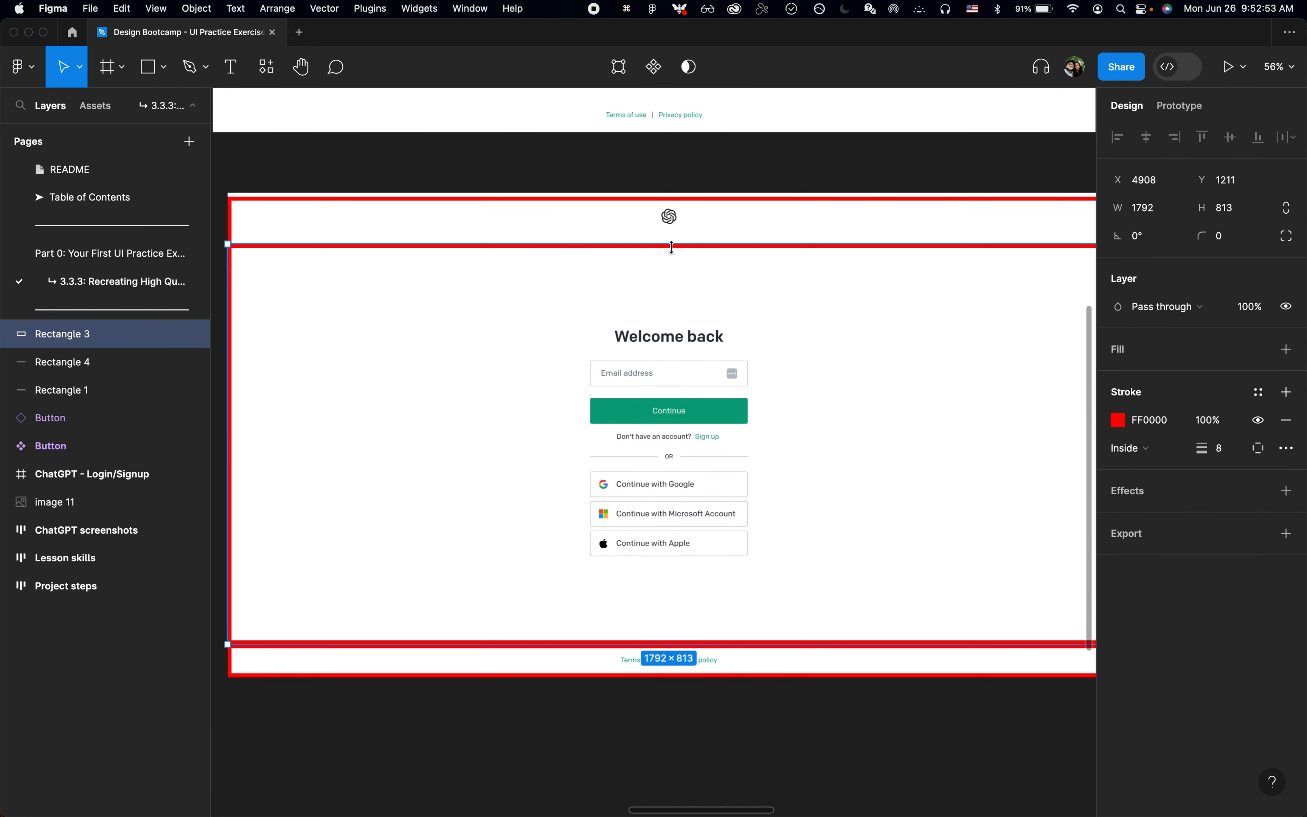
key("super+d")
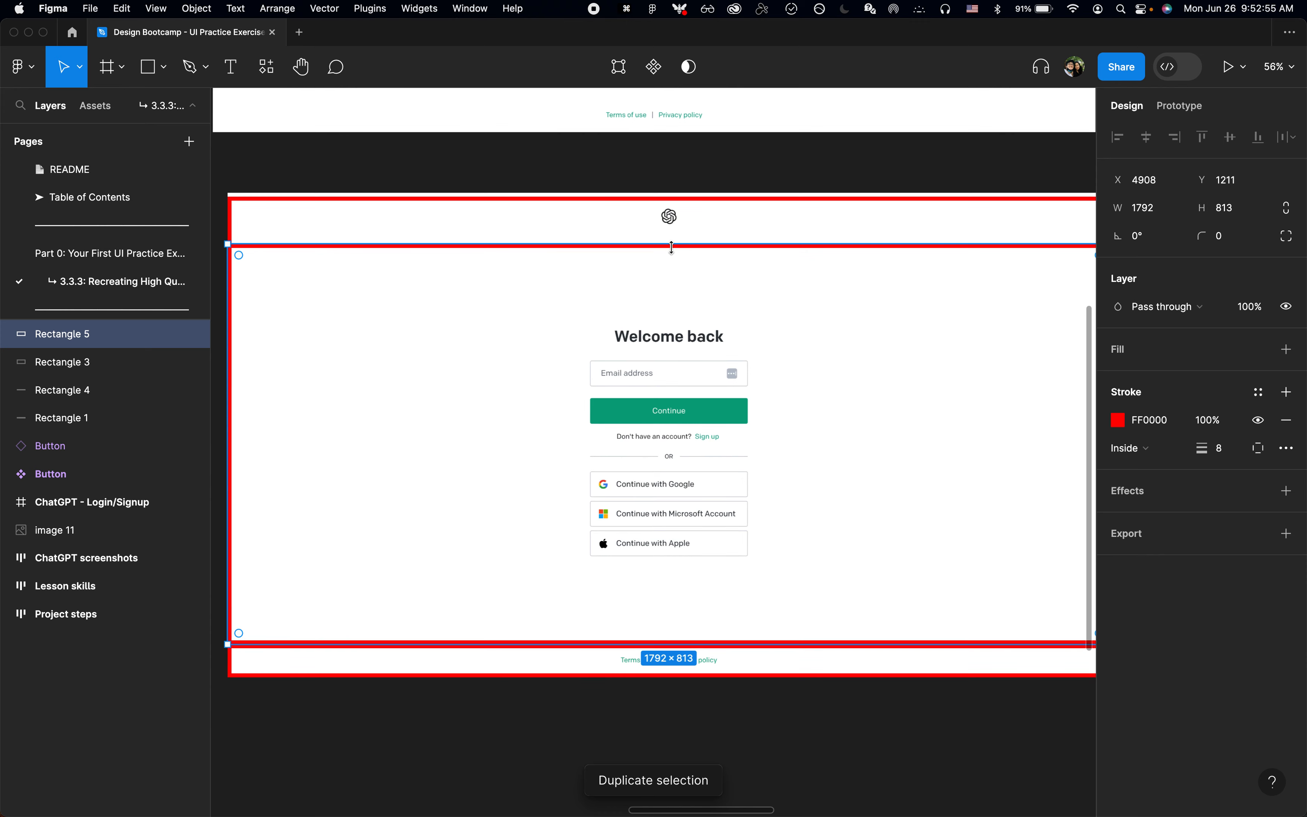
left_click_drag(677, 318, 676, 325)
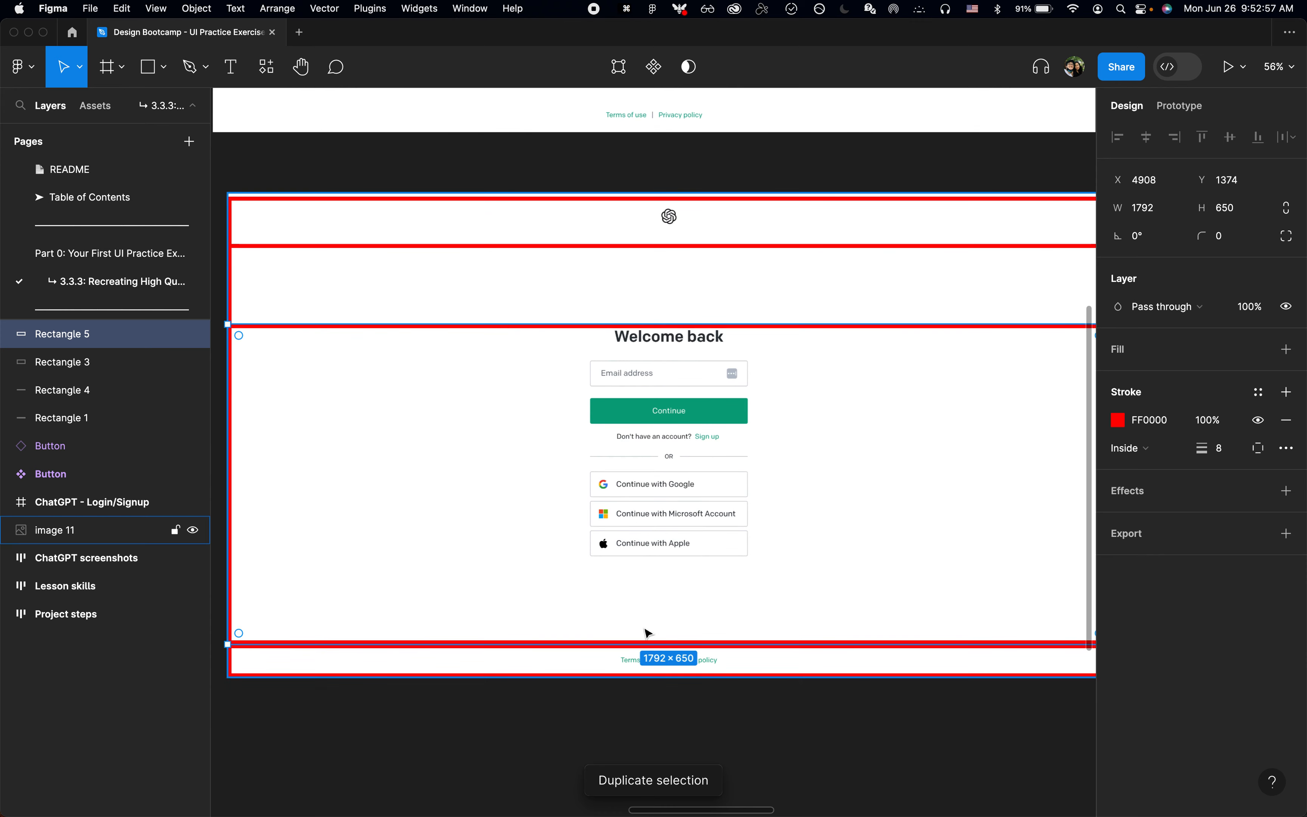
left_click_drag(648, 646, 687, 446)
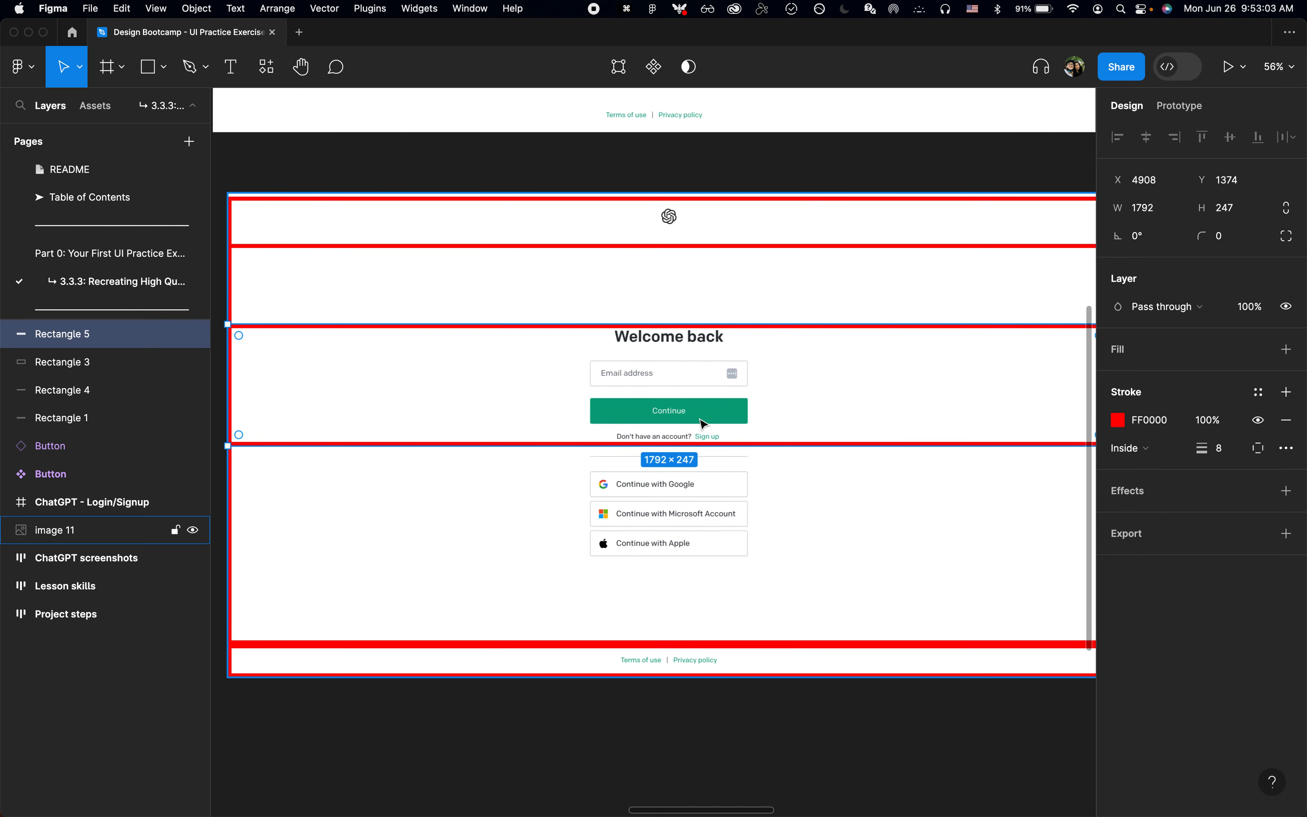
Step: Duplicate the email-form outline, placing the copy at Y 1657 with height 199 around the Google, Microsoft and Apple buttons
scroll(693, 443, "up", 5)
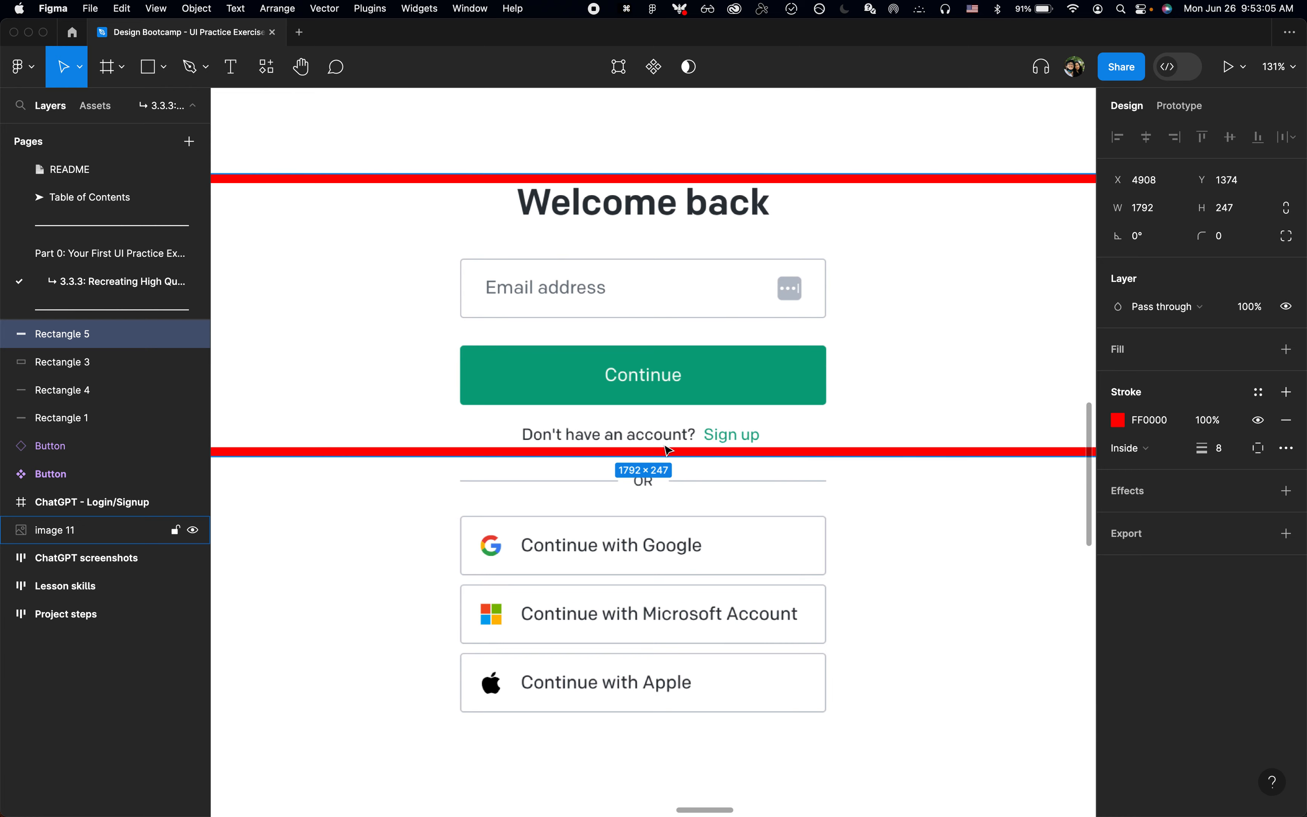
scroll(736, 444, "down", 4)
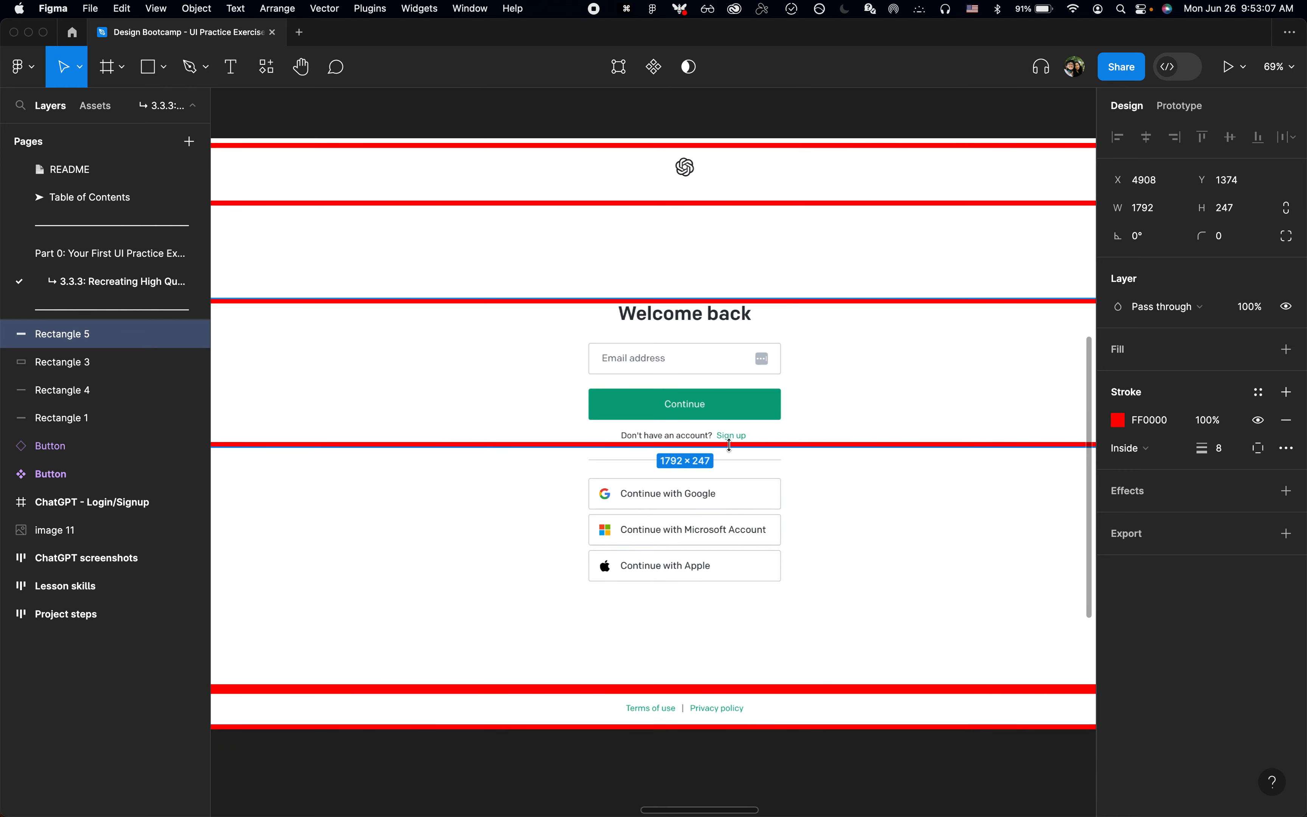
key("super+d")
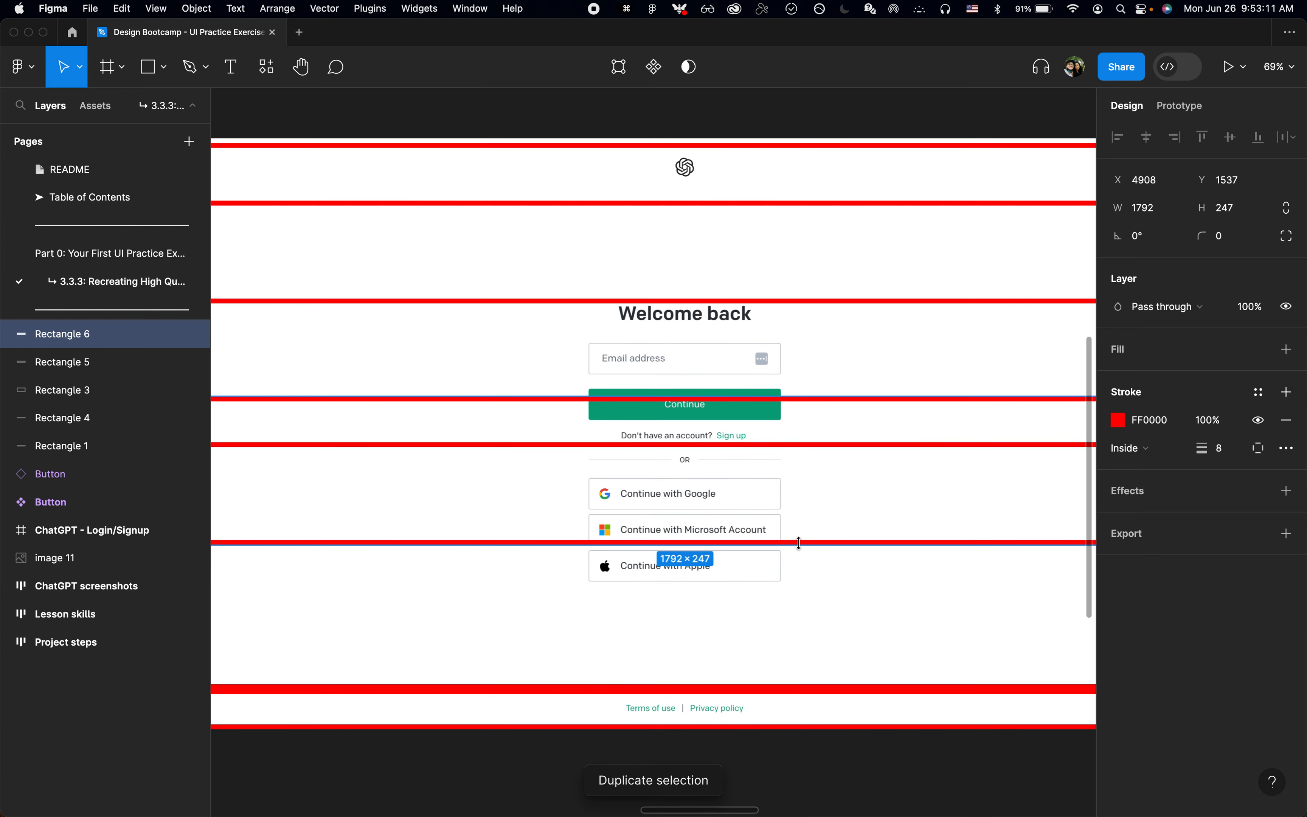
key("shift+Down")
key("shift+Down")
key("shift+Down")
key("shift+Down")
key("shift+Down")
key("shift+Down")
key("shift+Down")
key("shift+Down")
key("shift+Down")
key("shift+Down")
key("shift+Down")
key("shift+Down")
key("shift+Down")
key("shift+Down")
key("shift+Down")
key("shift+Down")
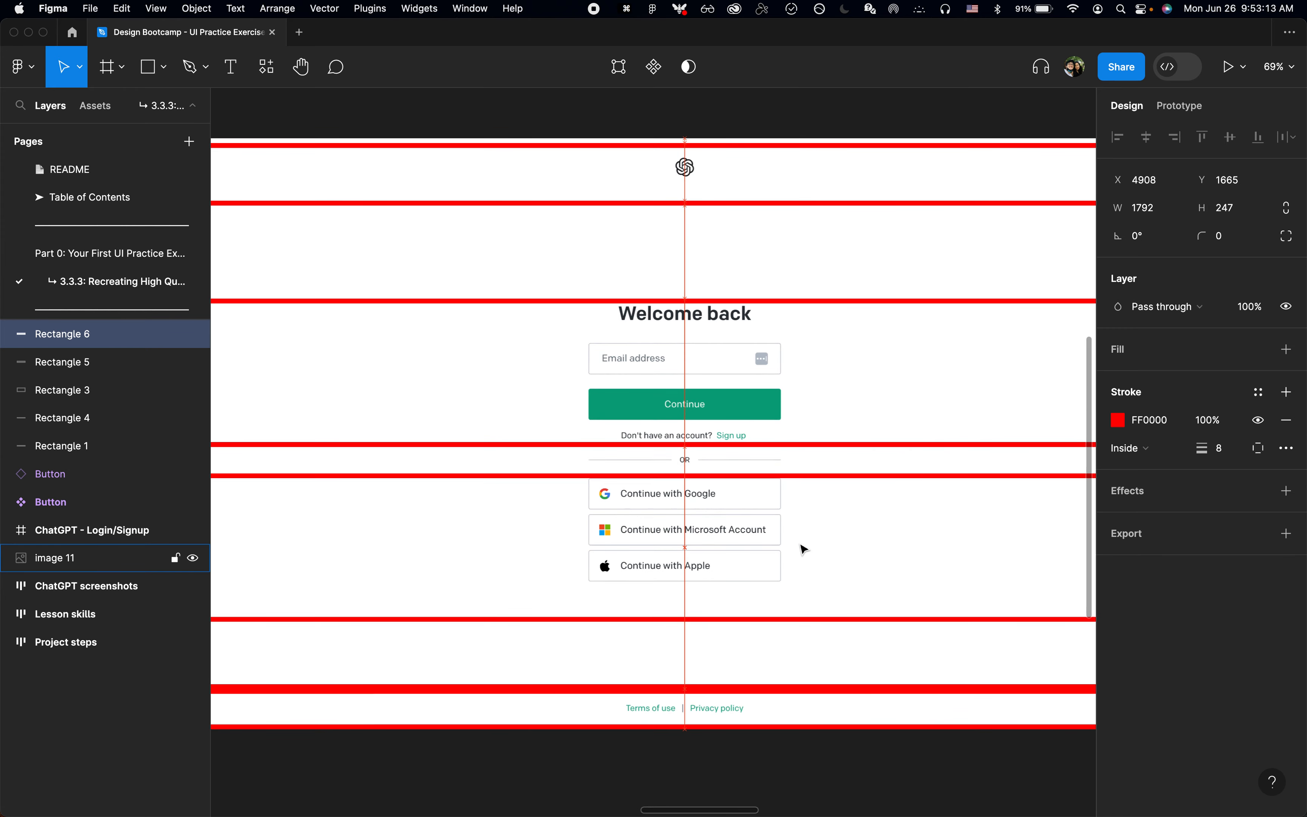
key("super+shift+Up")
key("super+shift+Up")
key("super+shift+Up")
key("super+shift+Up")
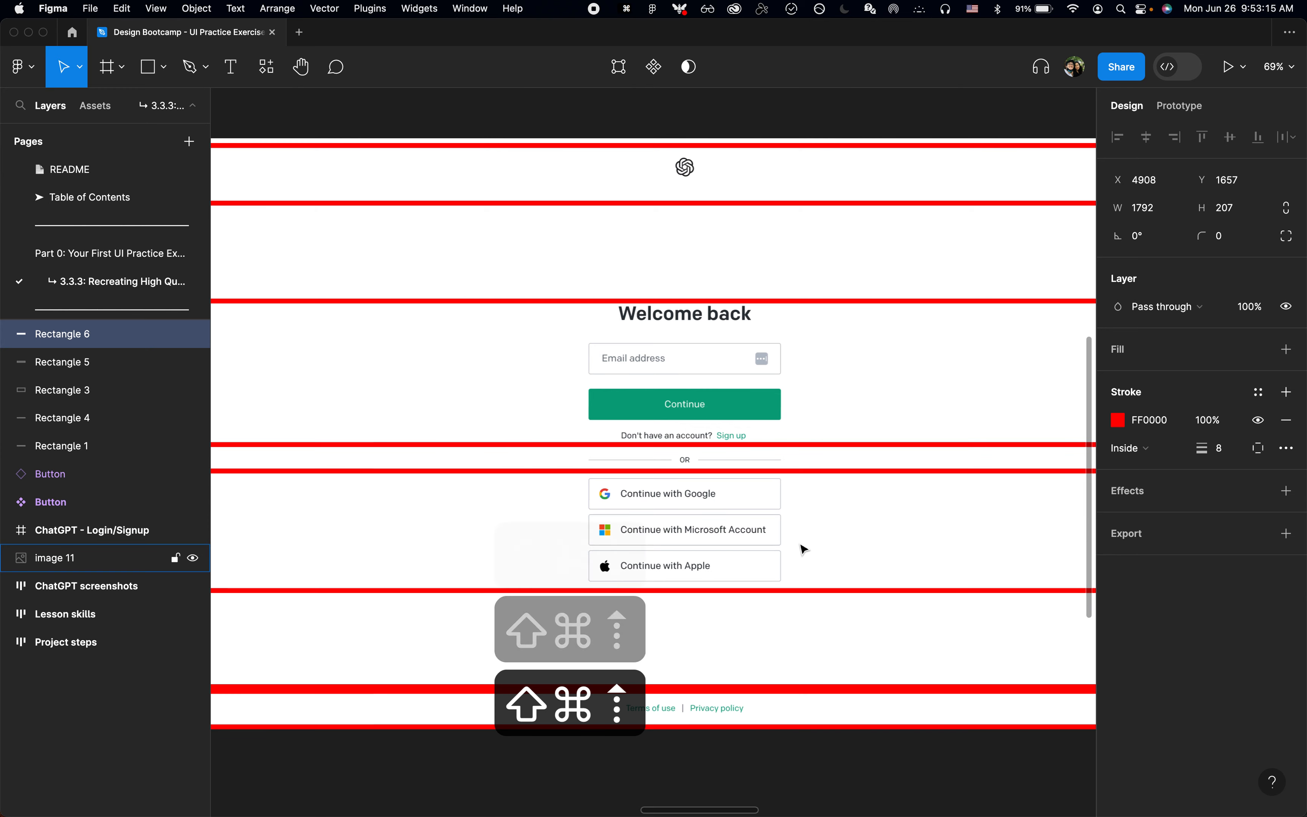
key("super+shift+Up")
scroll(803, 546, "down", 3)
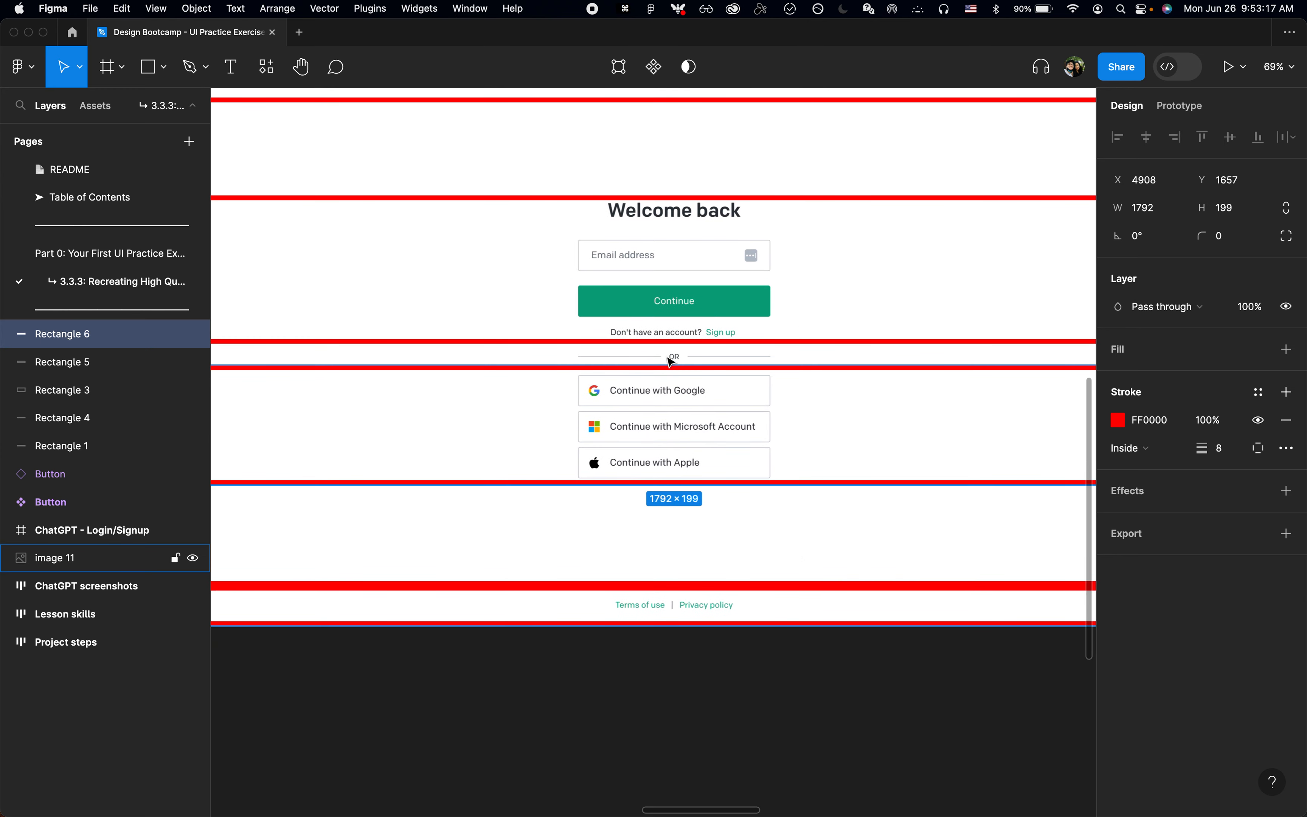
left_click(718, 707)
Step: Rename all five red outline layers as Boxes
scroll(719, 718, "down", 3)
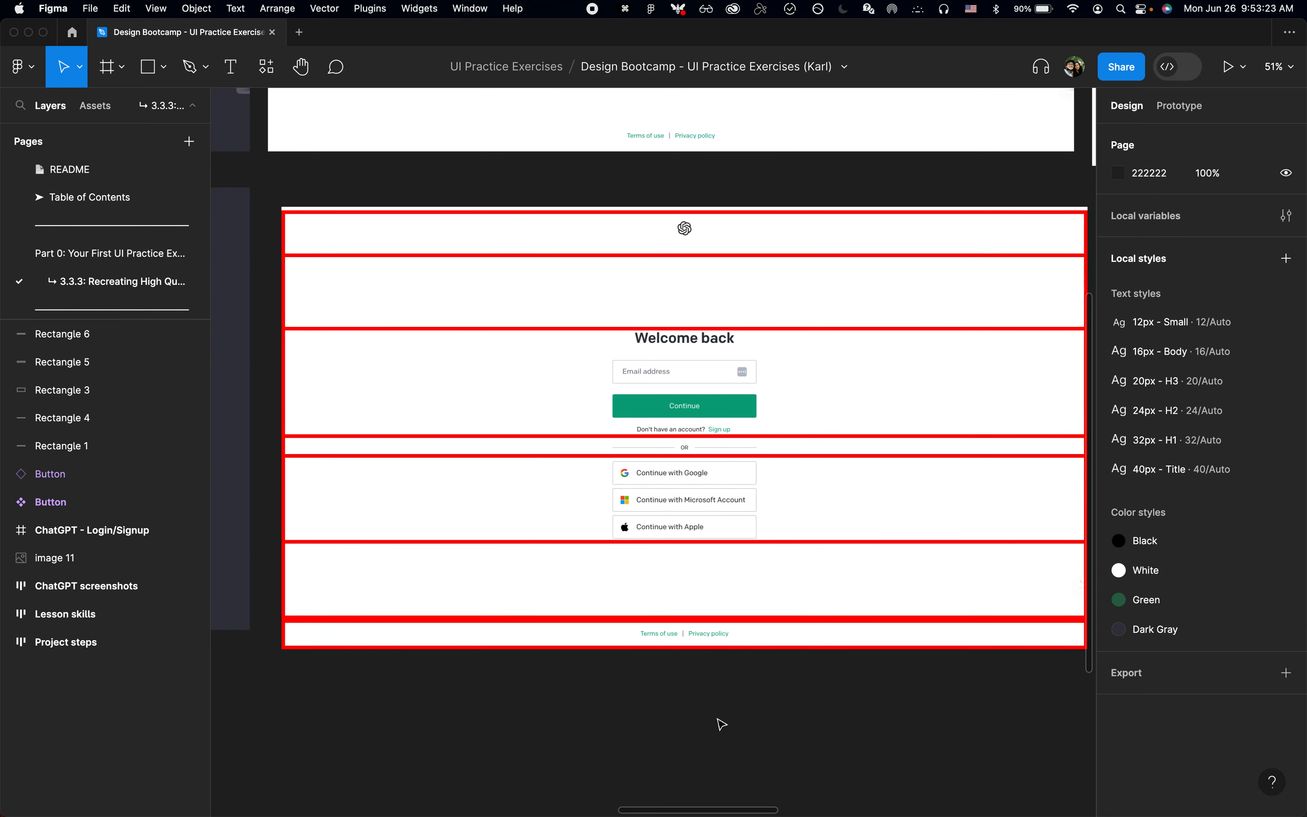
scroll(722, 723, "down", 3)
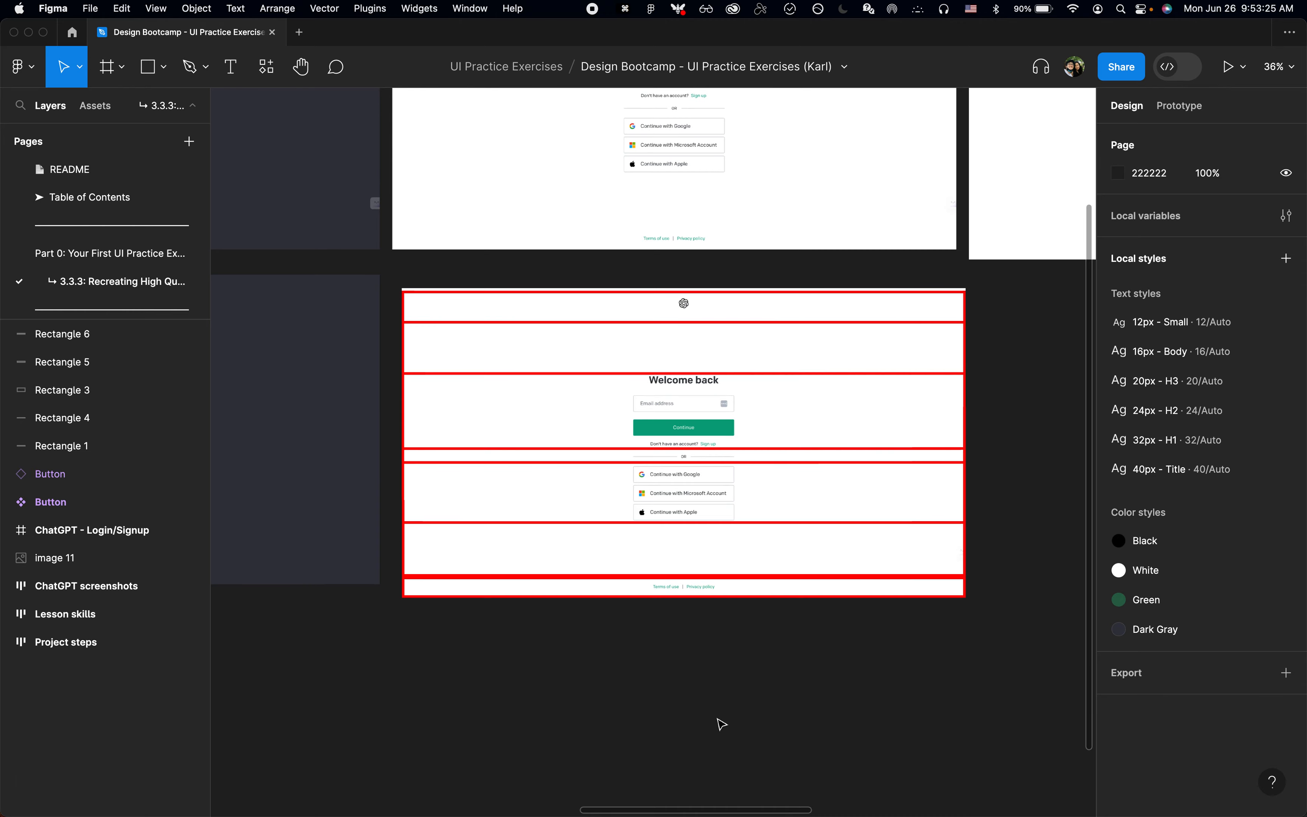
scroll(721, 724, "up", 2)
left_click(67, 452)
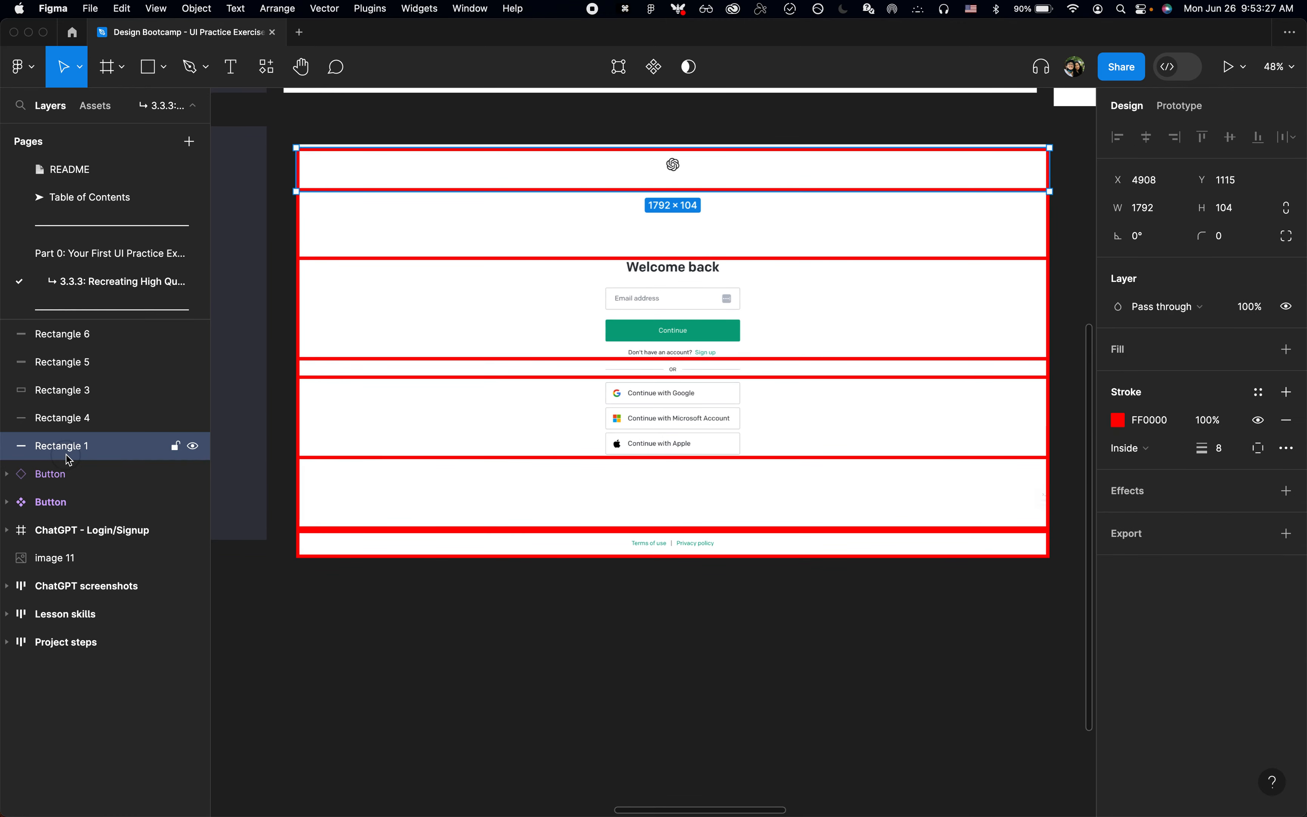
left_click(65, 333, "shift")
key("cmd+r")
type("Boxes")
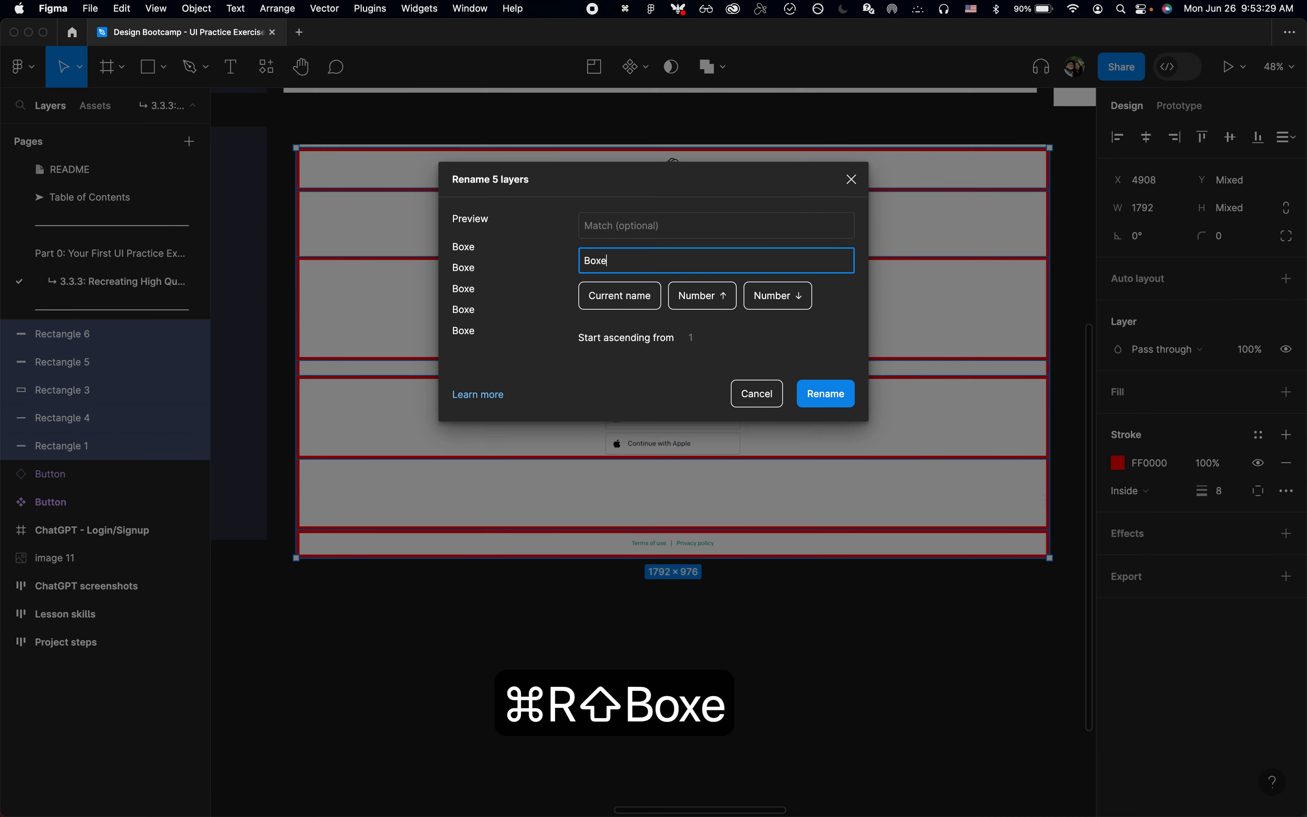
key("Return")
left_click(487, 651)
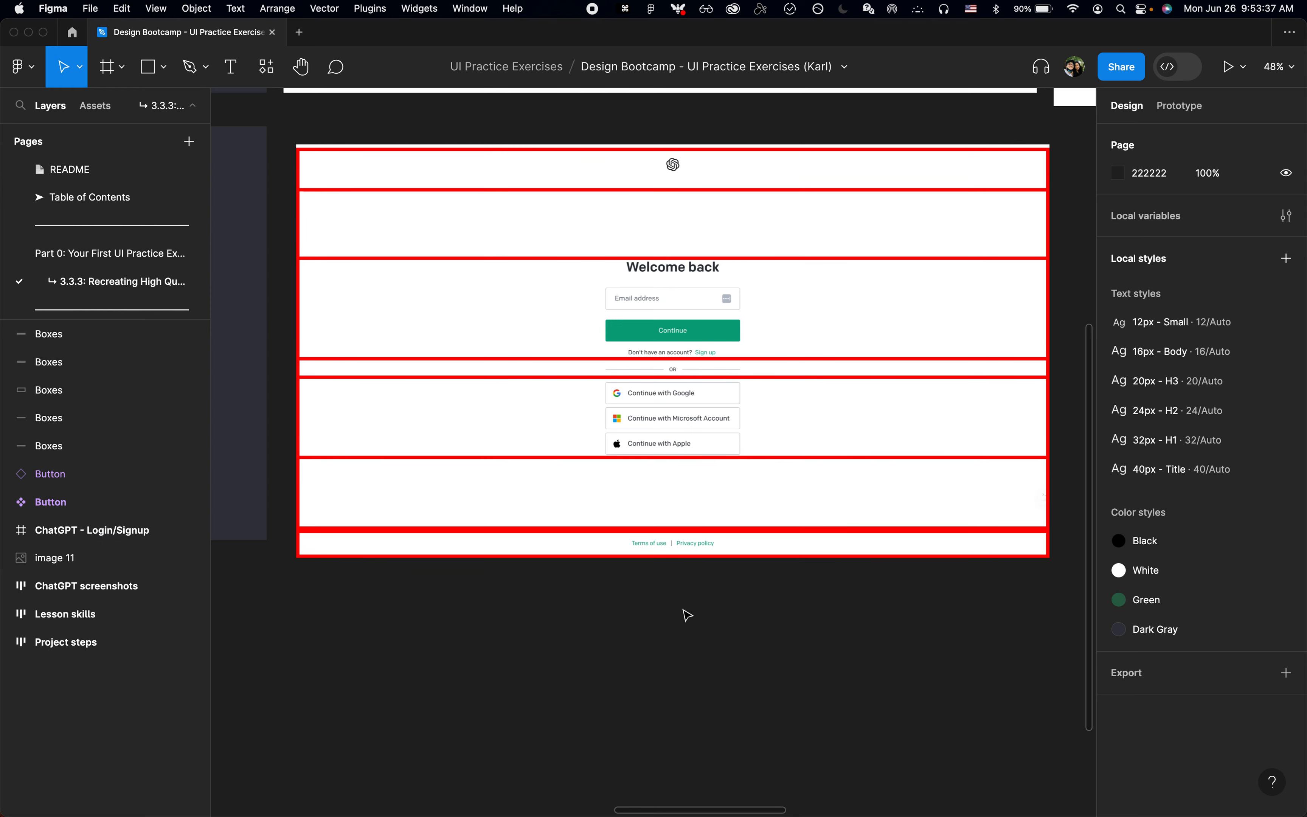
scroll(686, 612, "down", 2, "ctrl")
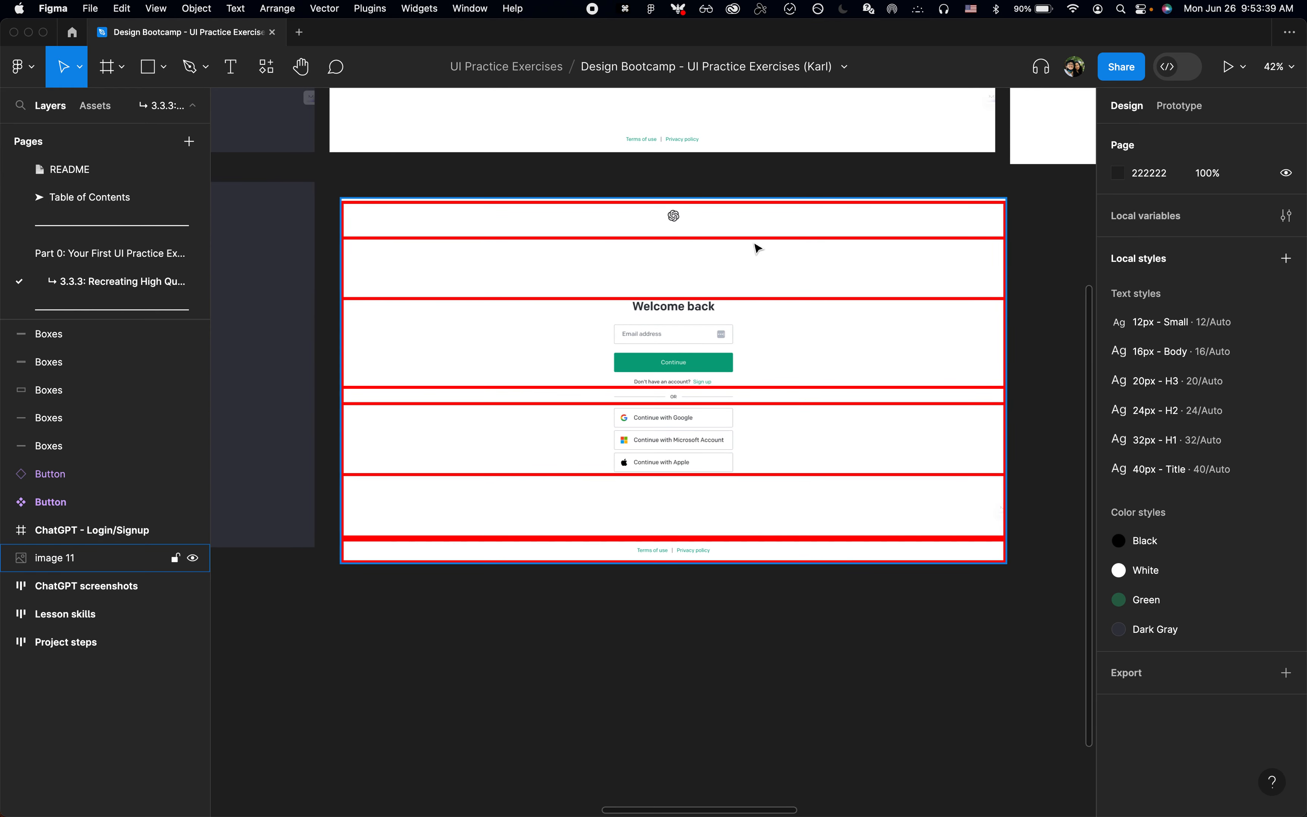
Step: Switch to Chrome, close the RGB-to-hex search and open ChatGPT's Welcome back login page
scroll(757, 248, "up", 2)
scroll(656, 236, "down", 4)
key("super+Tab")
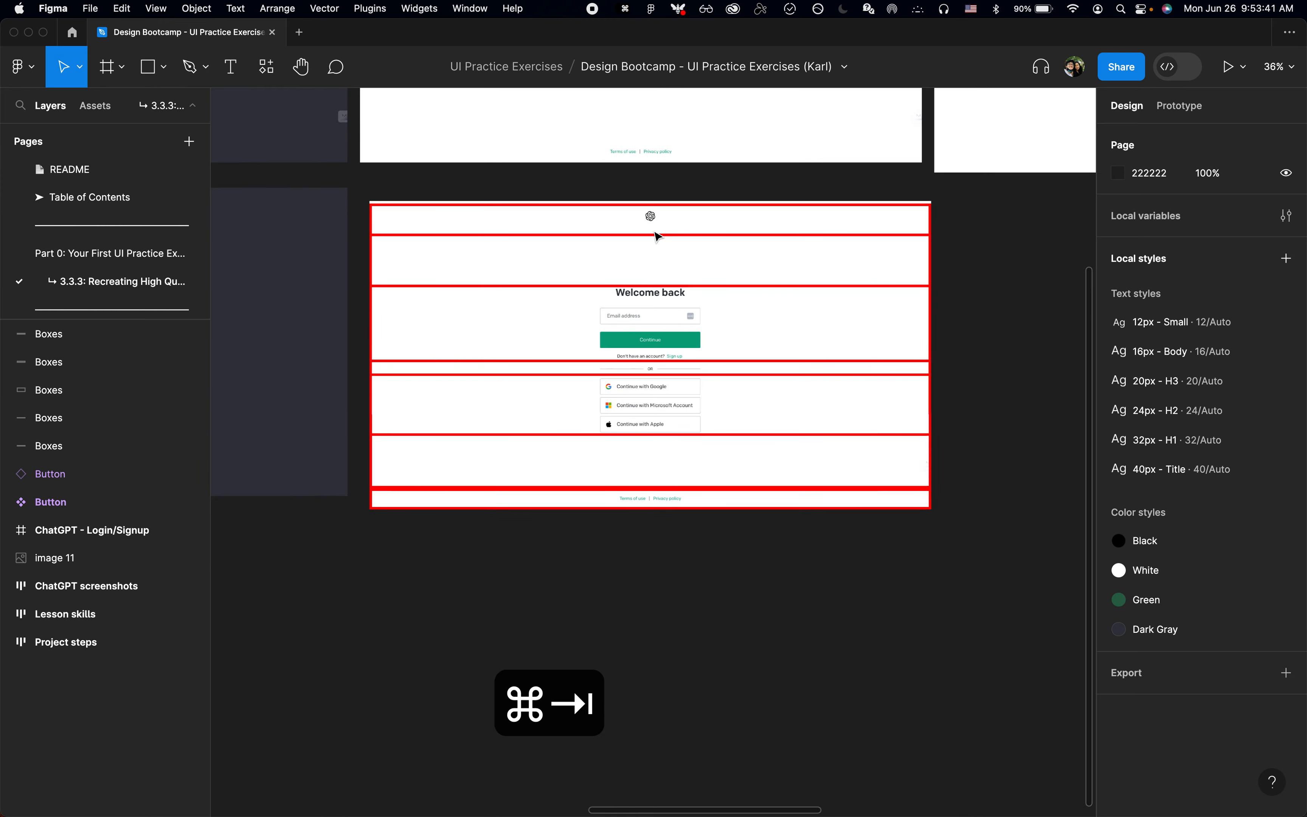
key("super+w")
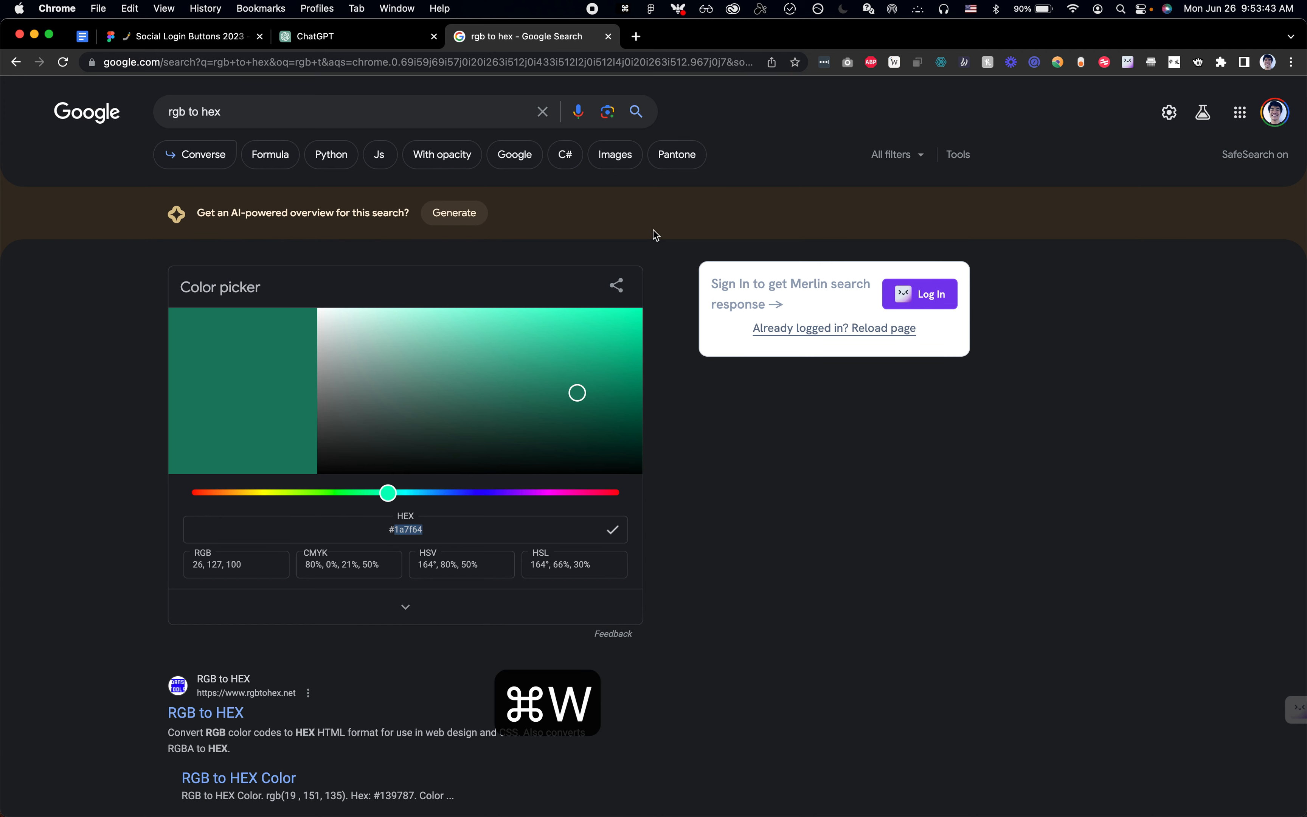
left_click(421, 482)
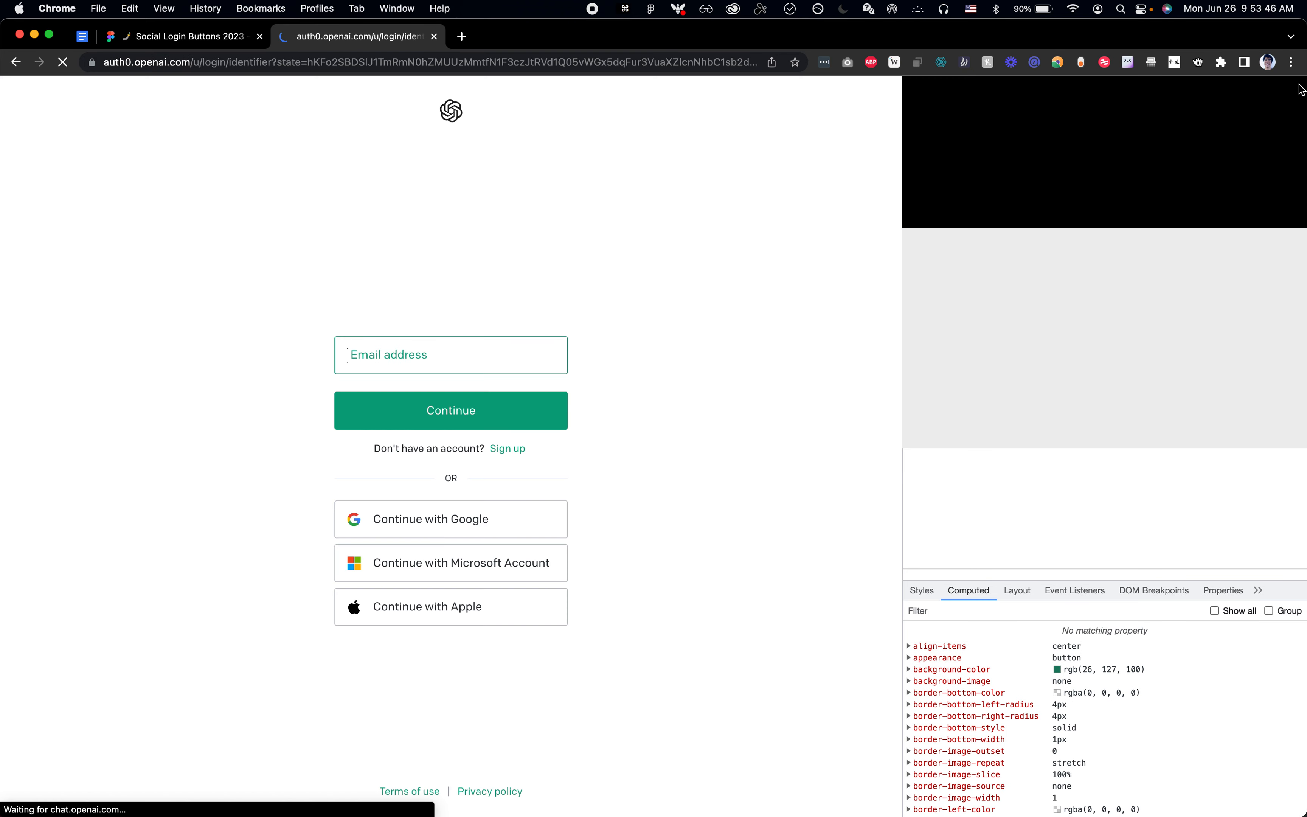
left_click(1300, 87)
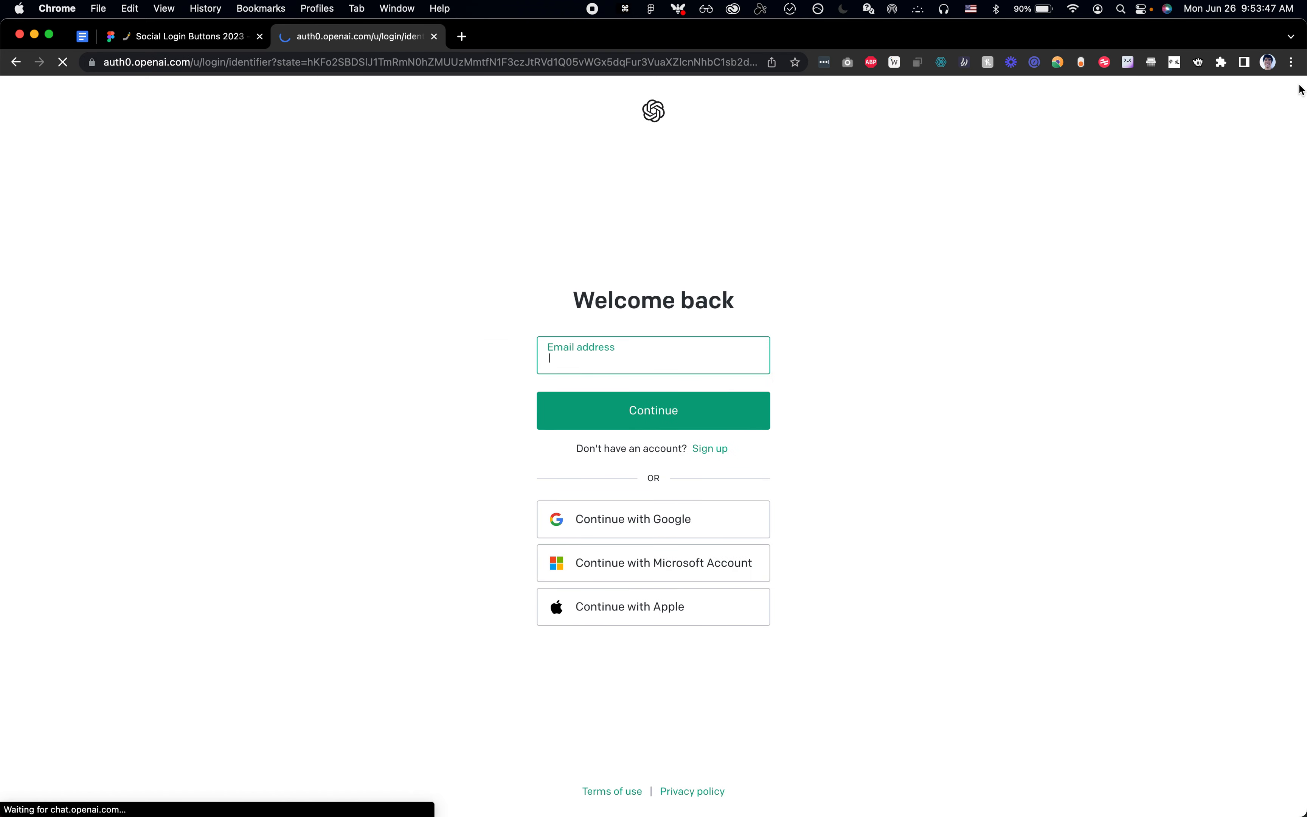
left_click(279, 205)
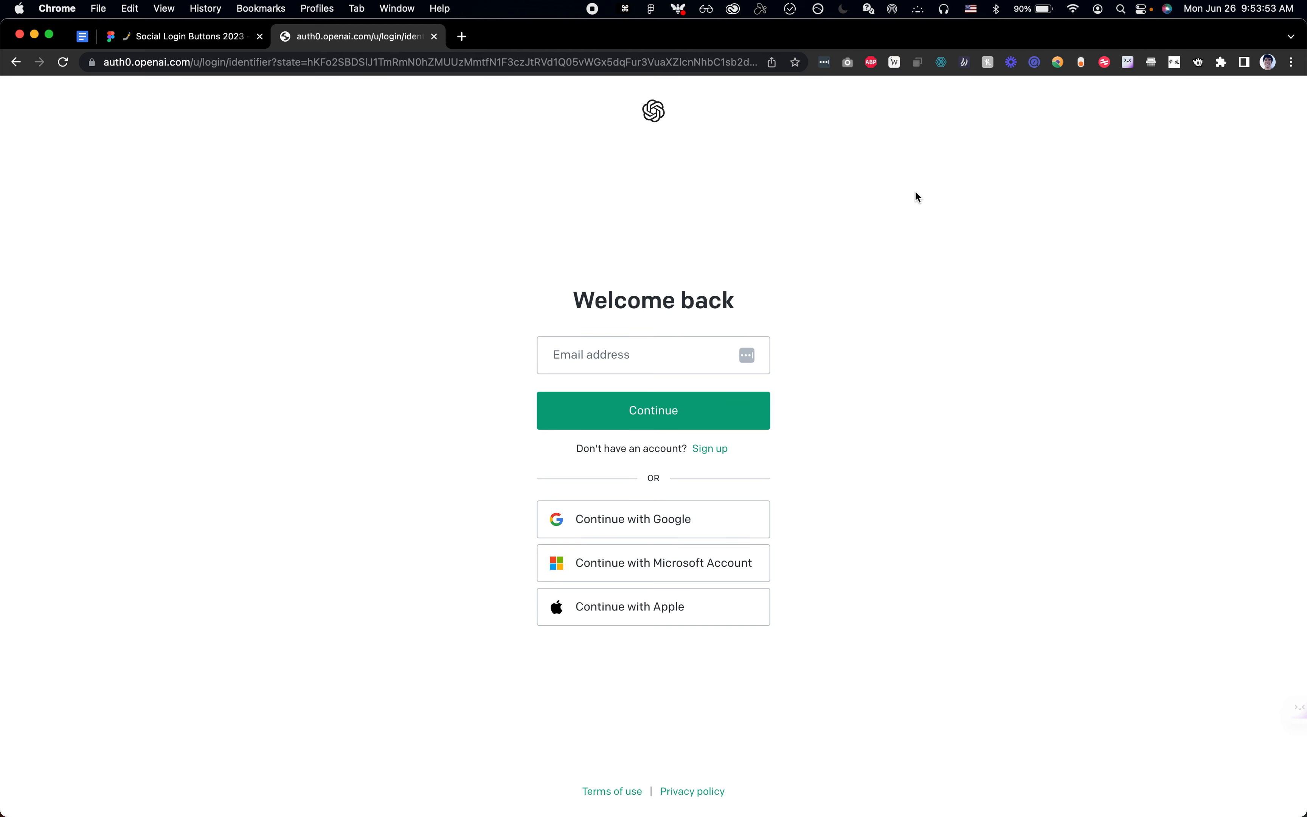
Step: Inspect the login page header's padding, and in Figma add a 32px text label beside the logo on the boxed screenshot
key("shift+super+c")
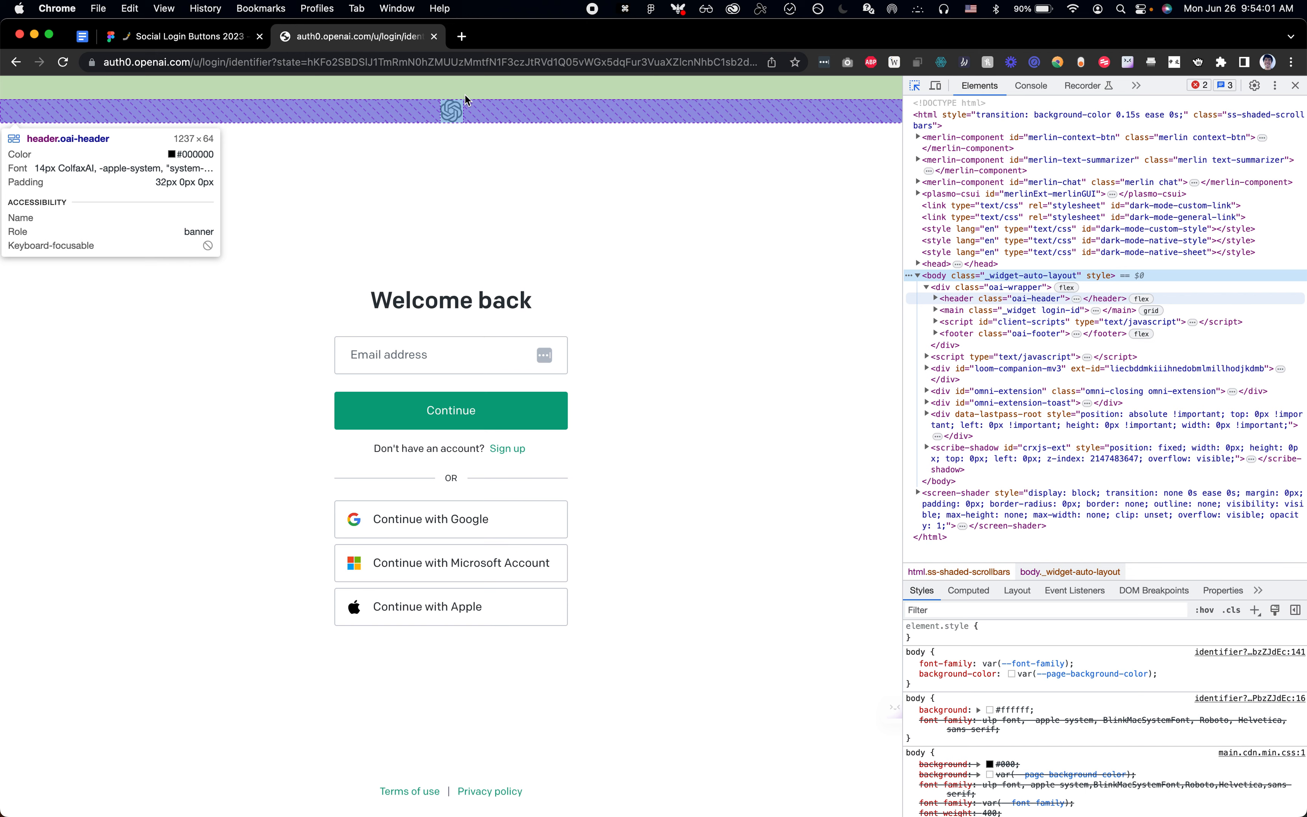
key("super+Tab")
scroll(702, 200, "up", 5)
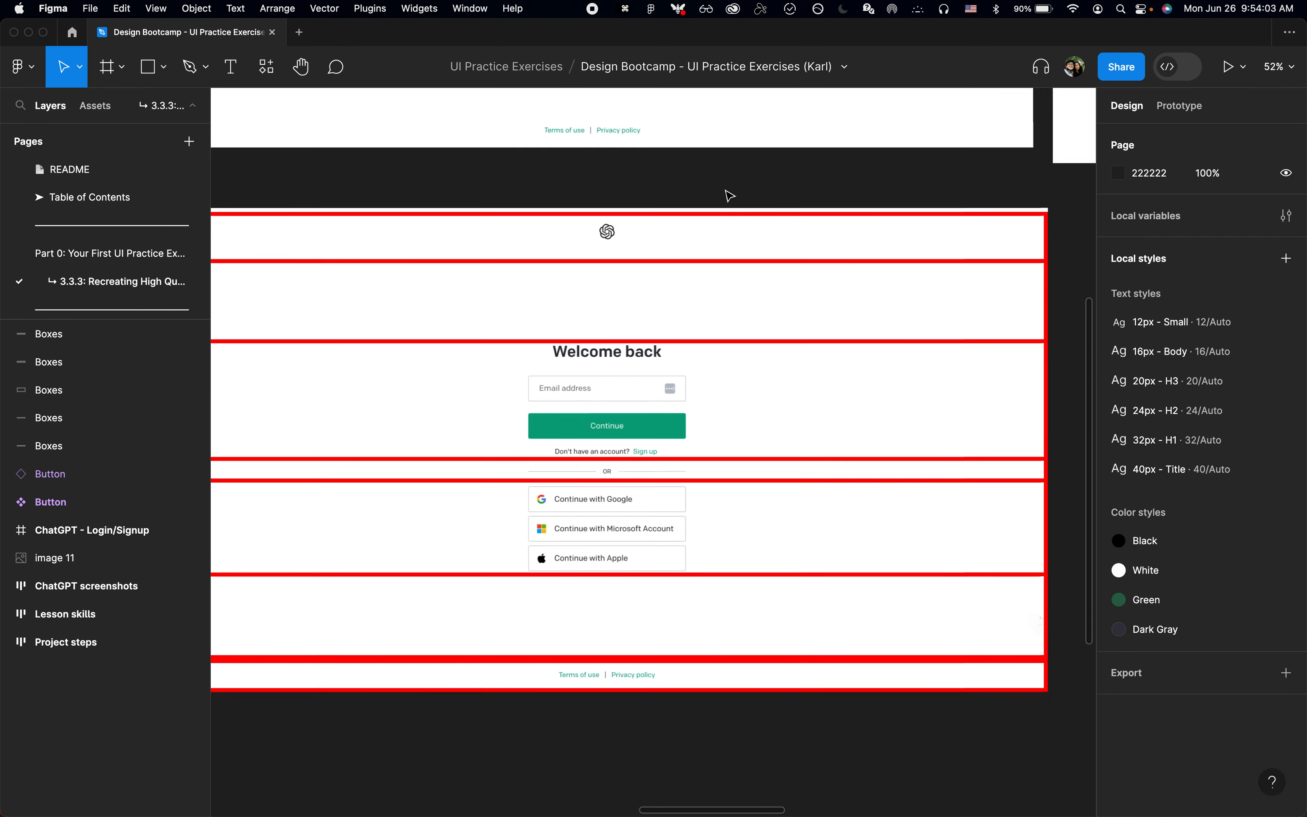
scroll(618, 238, "up", 1)
key("t")
left_click(619, 251)
type("32")
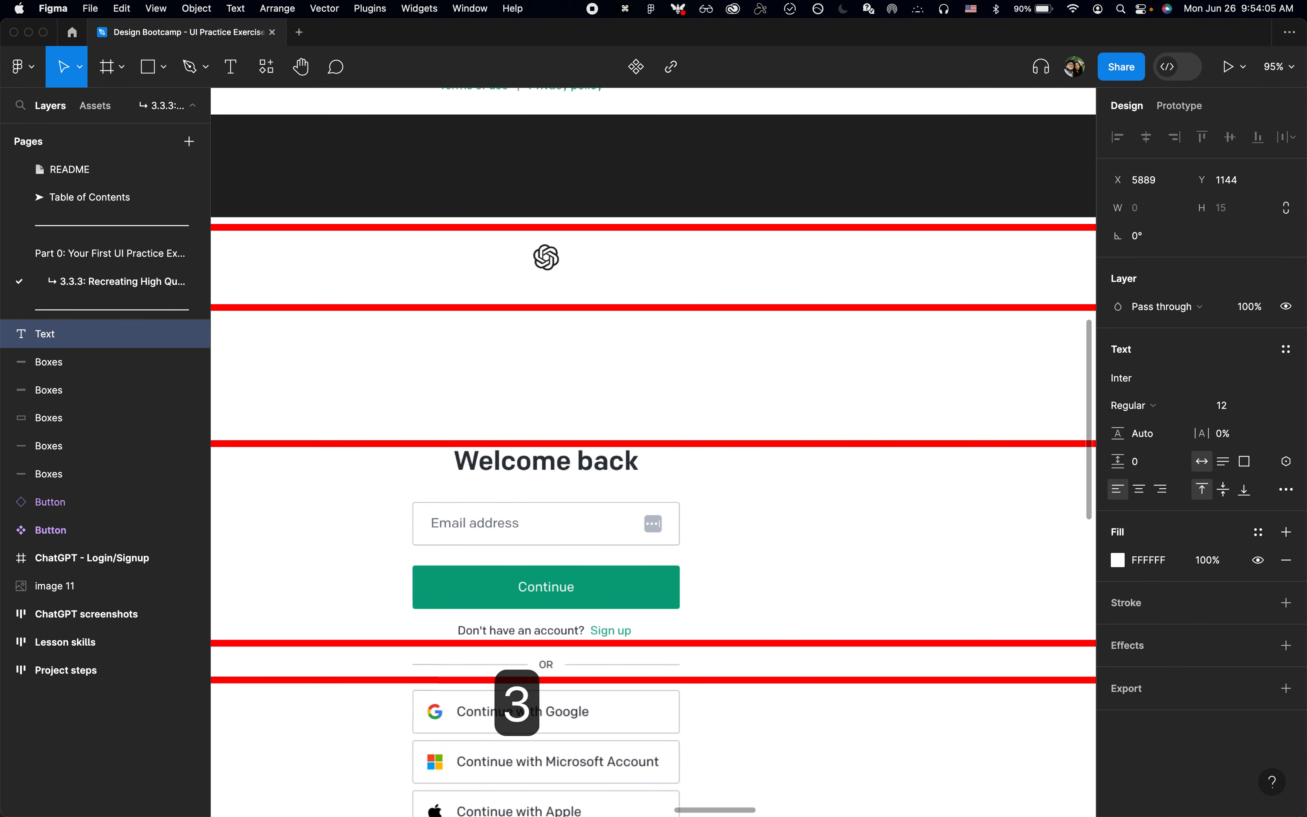
type("px")
key("Escape")
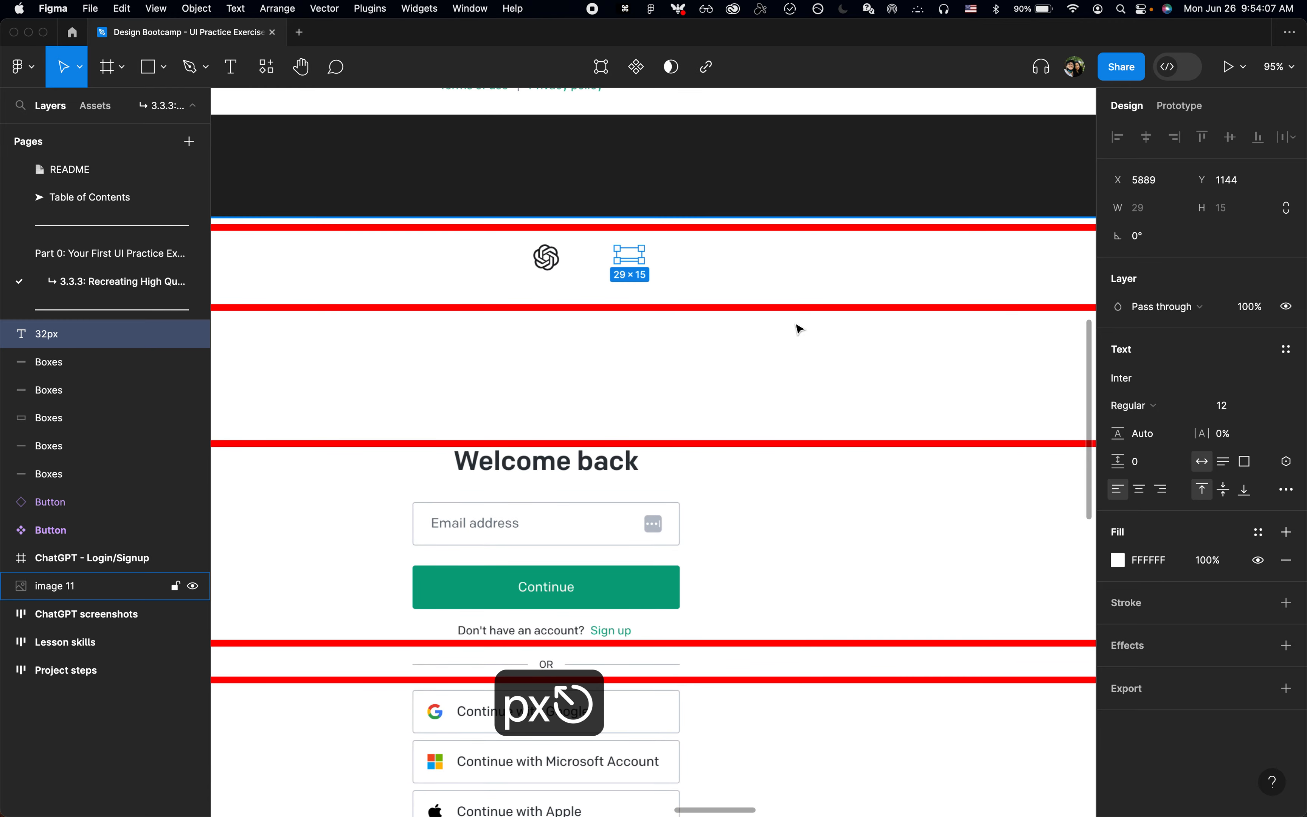
Step: Colour the 32px label red (F40000) and nudge it to X 5857, Y 1120 near the logo
left_click(1117, 562)
left_click_drag(1044, 443, 1099, 382)
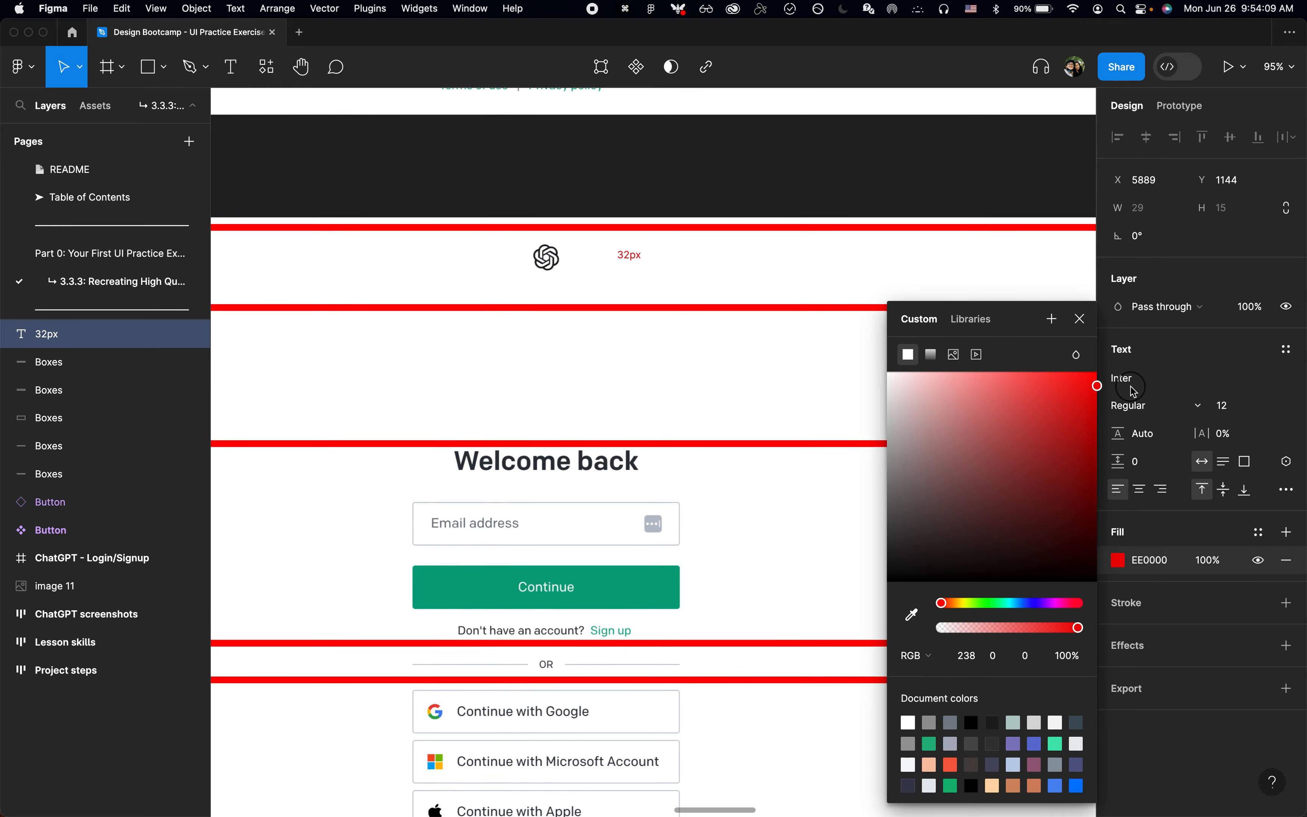
left_click(1090, 327)
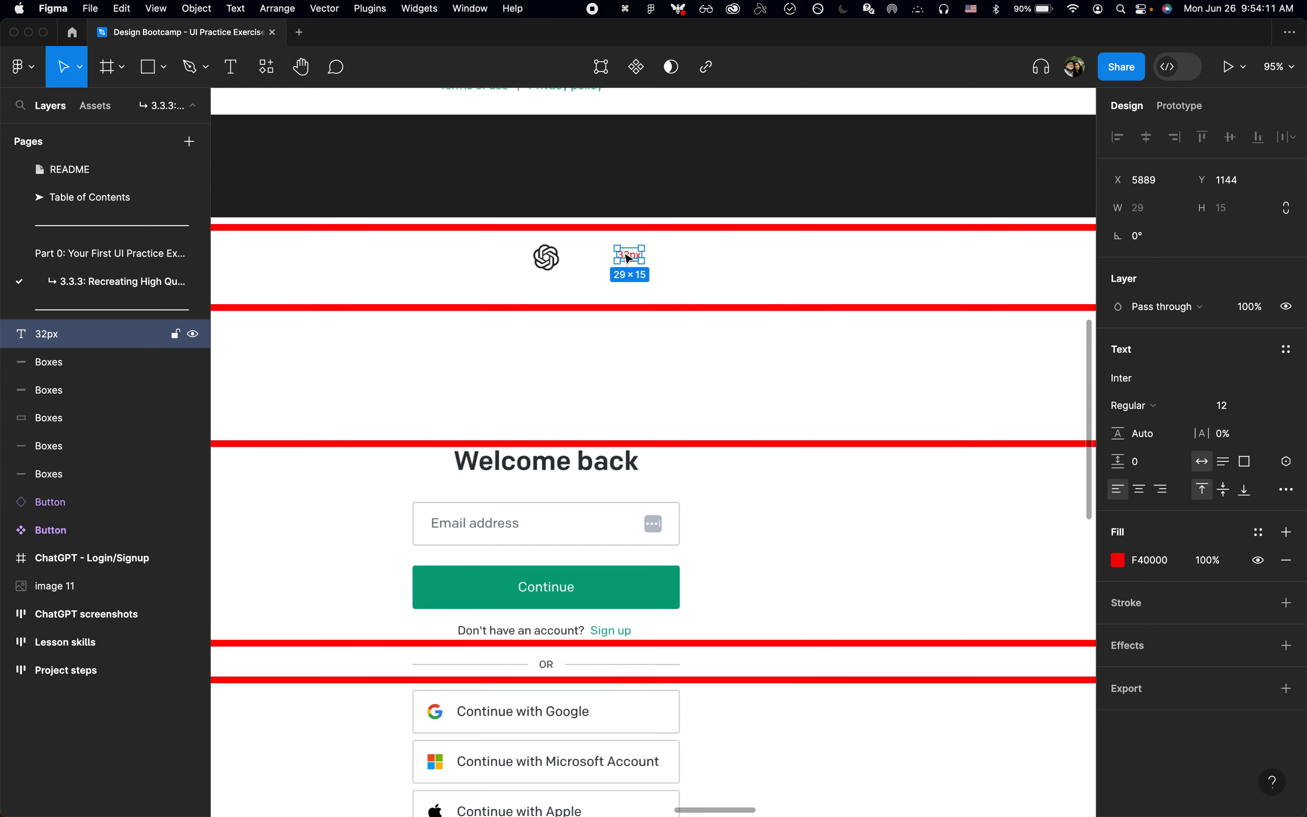
key("shift+Left")
key("shift+Left")
key("shift+Up")
key("shift+Up")
Step: Switch to Chrome and inspect the computed padding of the page's main login section
key("super+Tab")
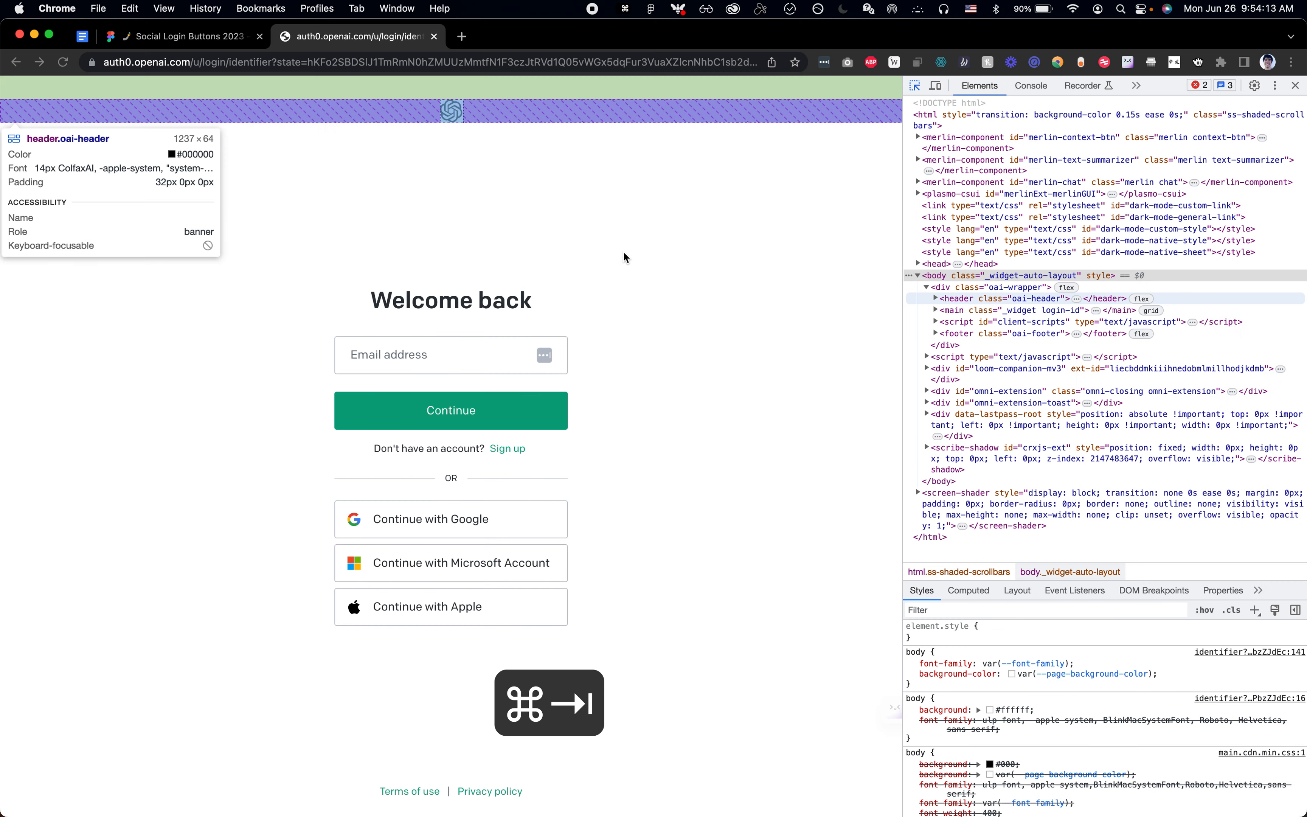
left_click(654, 214)
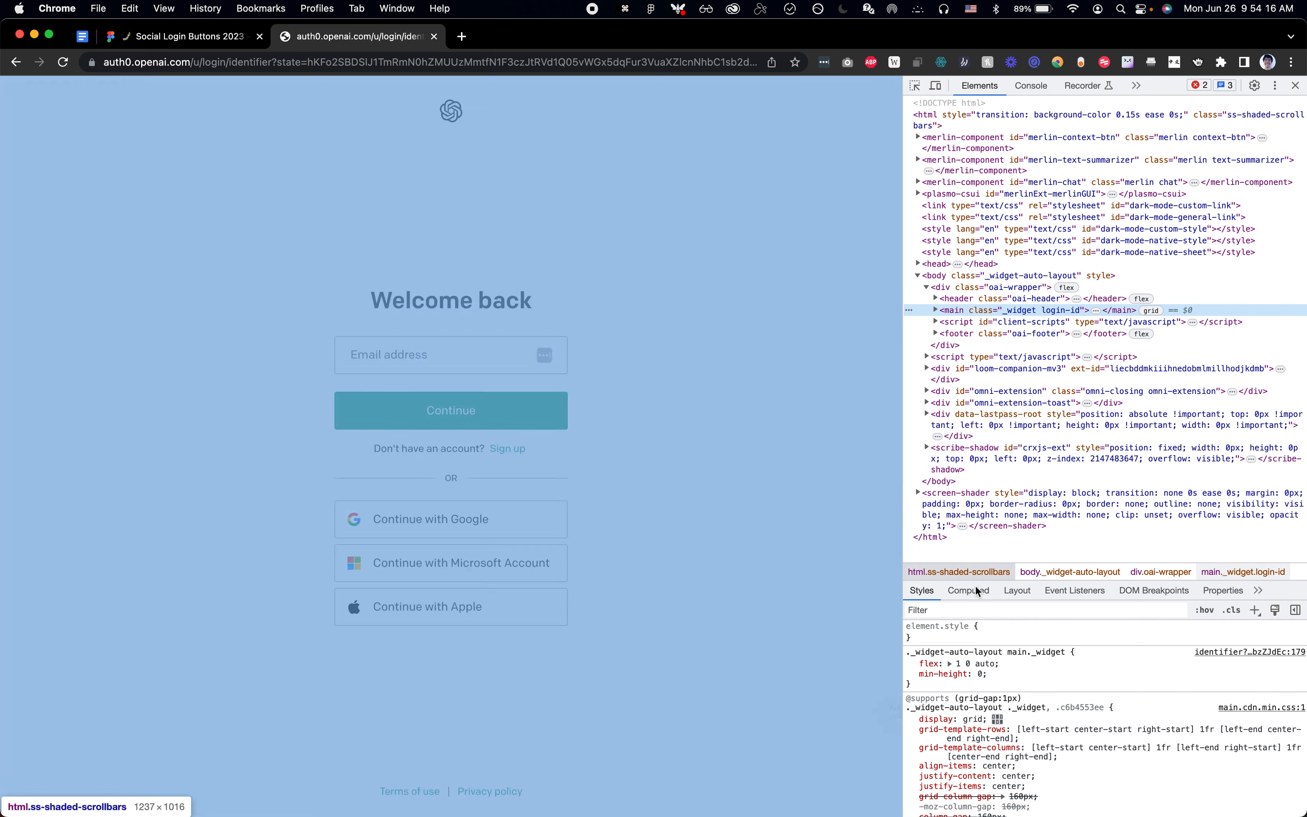
left_click(977, 589)
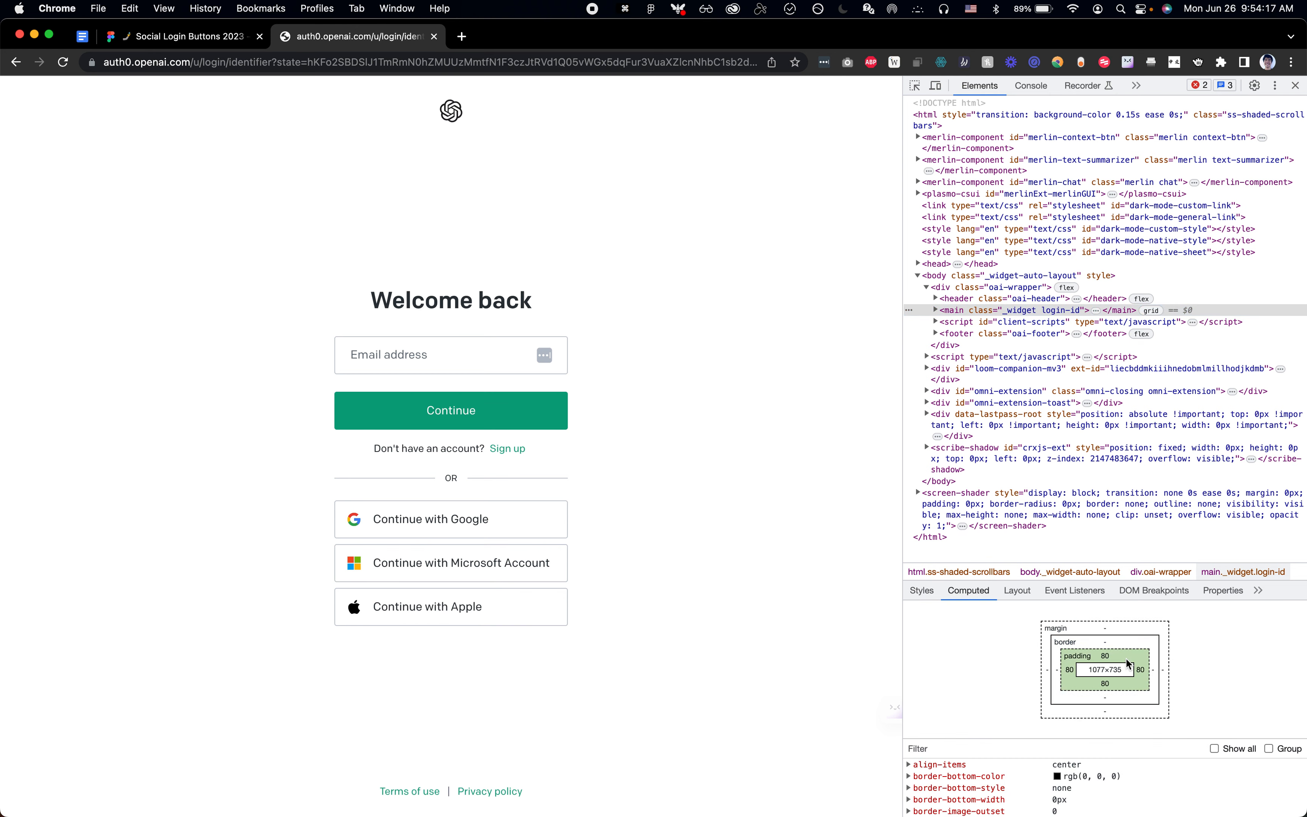
Step: In Figma, duplicate the 32px label as 80px beside the email form and place another 80px copy at X 5789, Y 1278 above Welcome back
key("super+Tab")
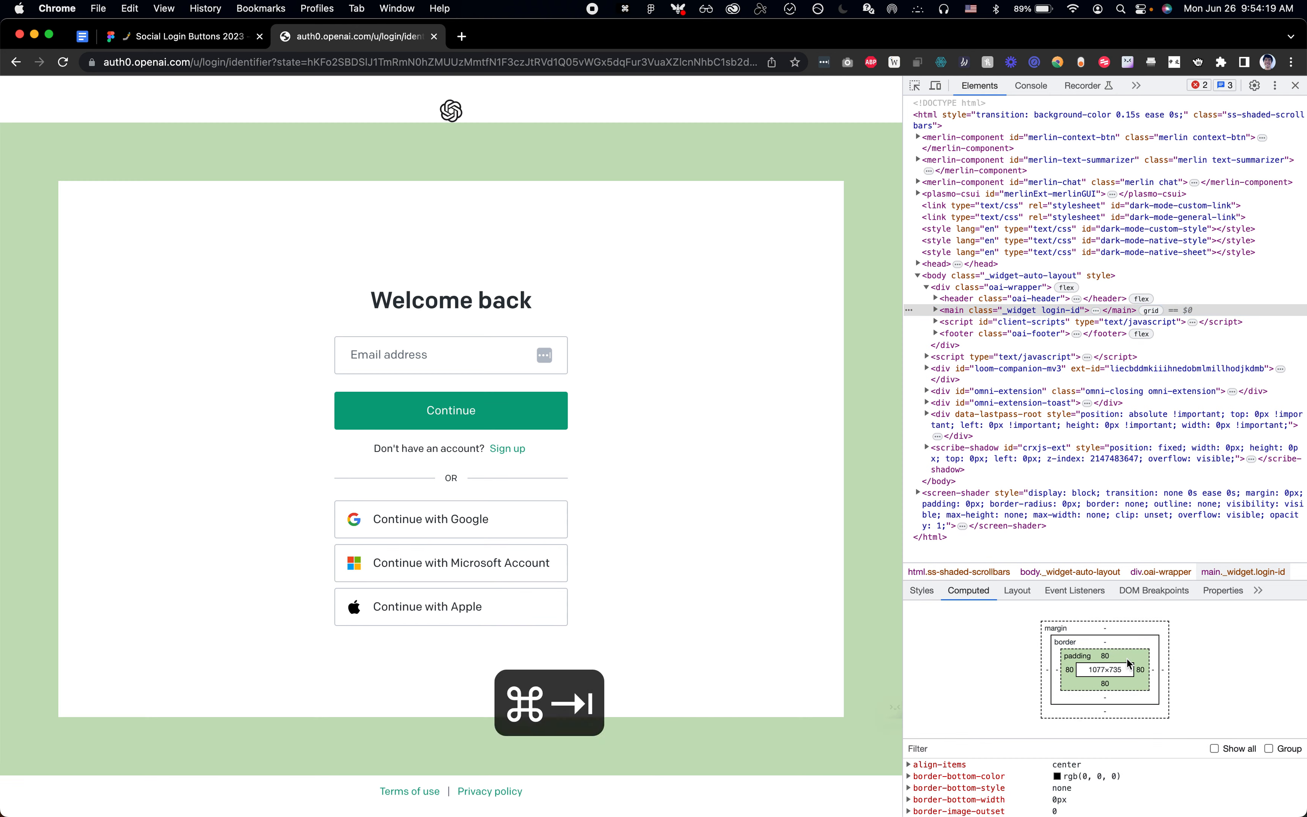
scroll(665, 411, "up", 2)
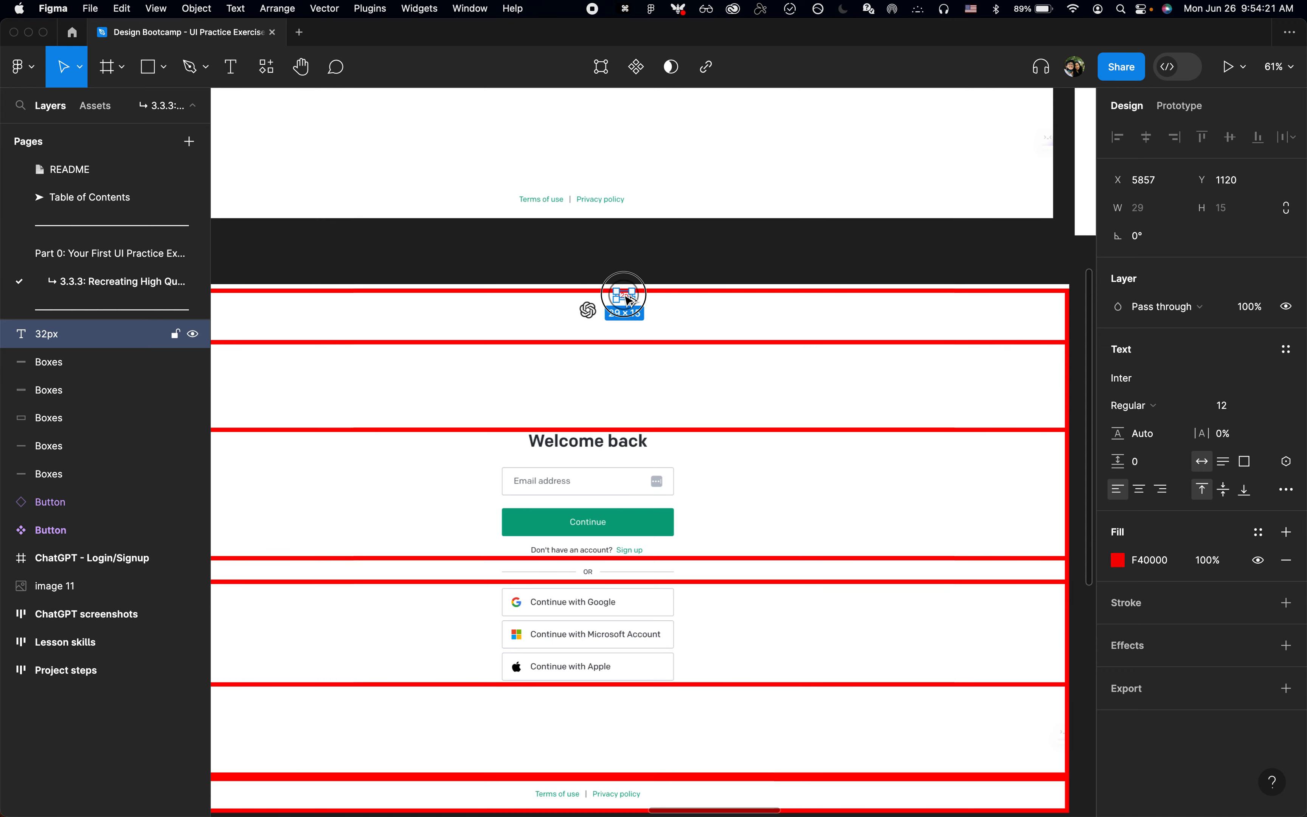
left_click_drag(629, 300, 747, 465)
key("Return")
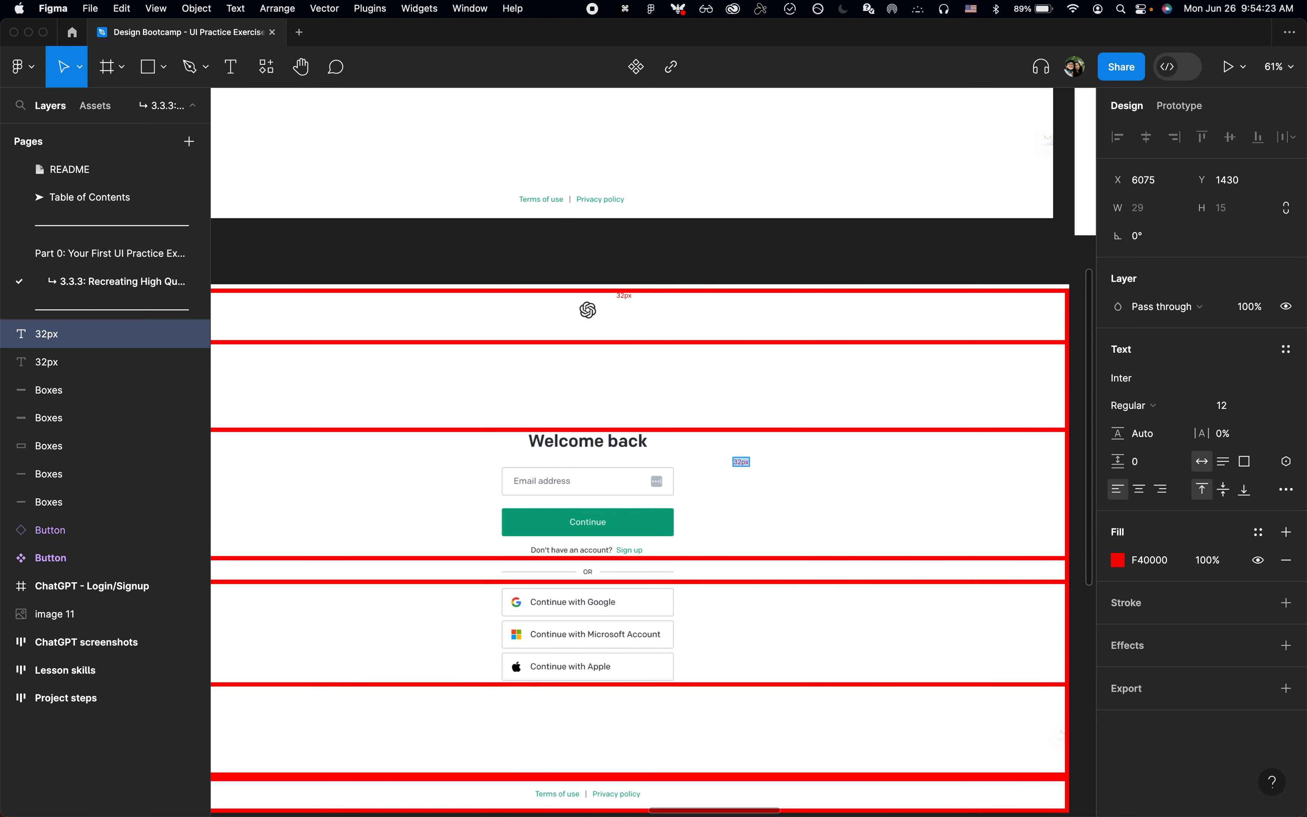
type("80p")
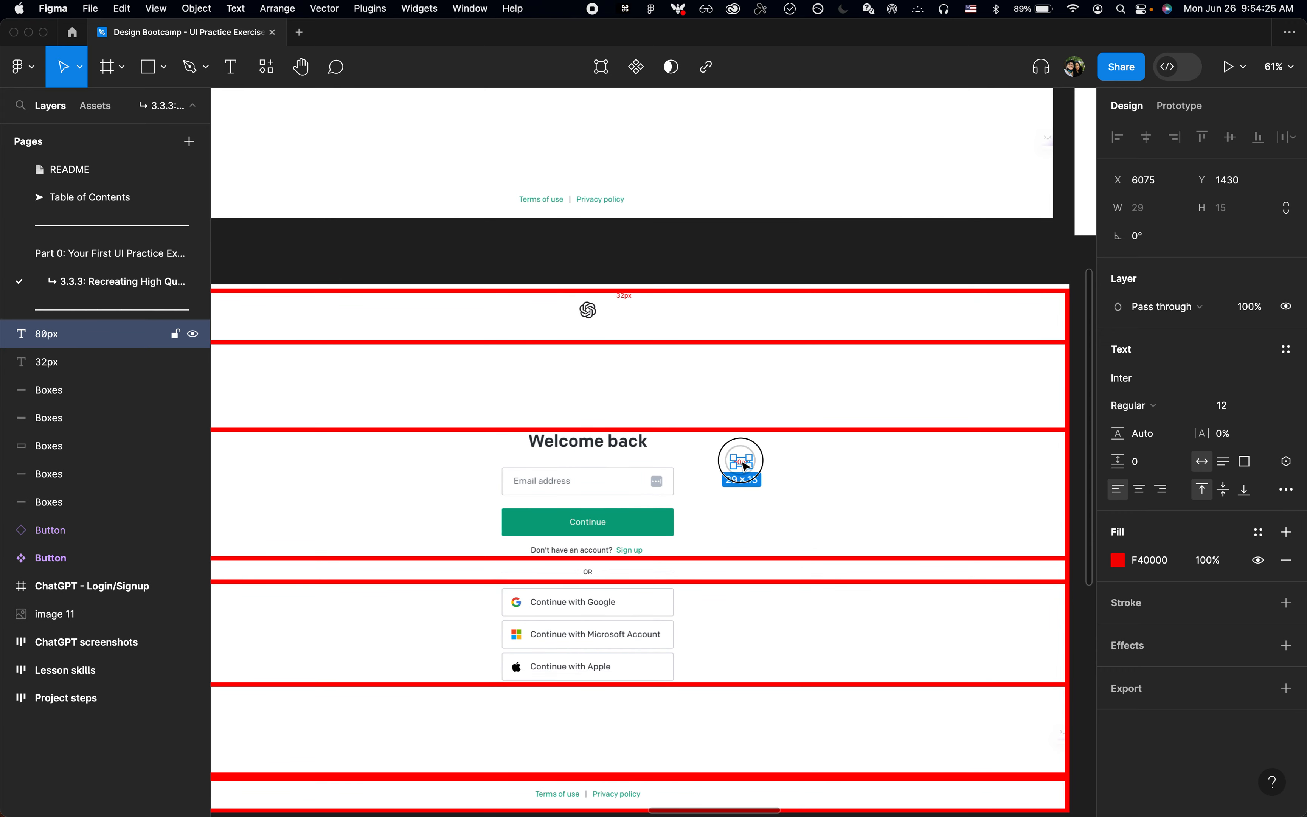
left_click_drag(741, 461, 593, 384)
scroll(686, 458, "down", 3)
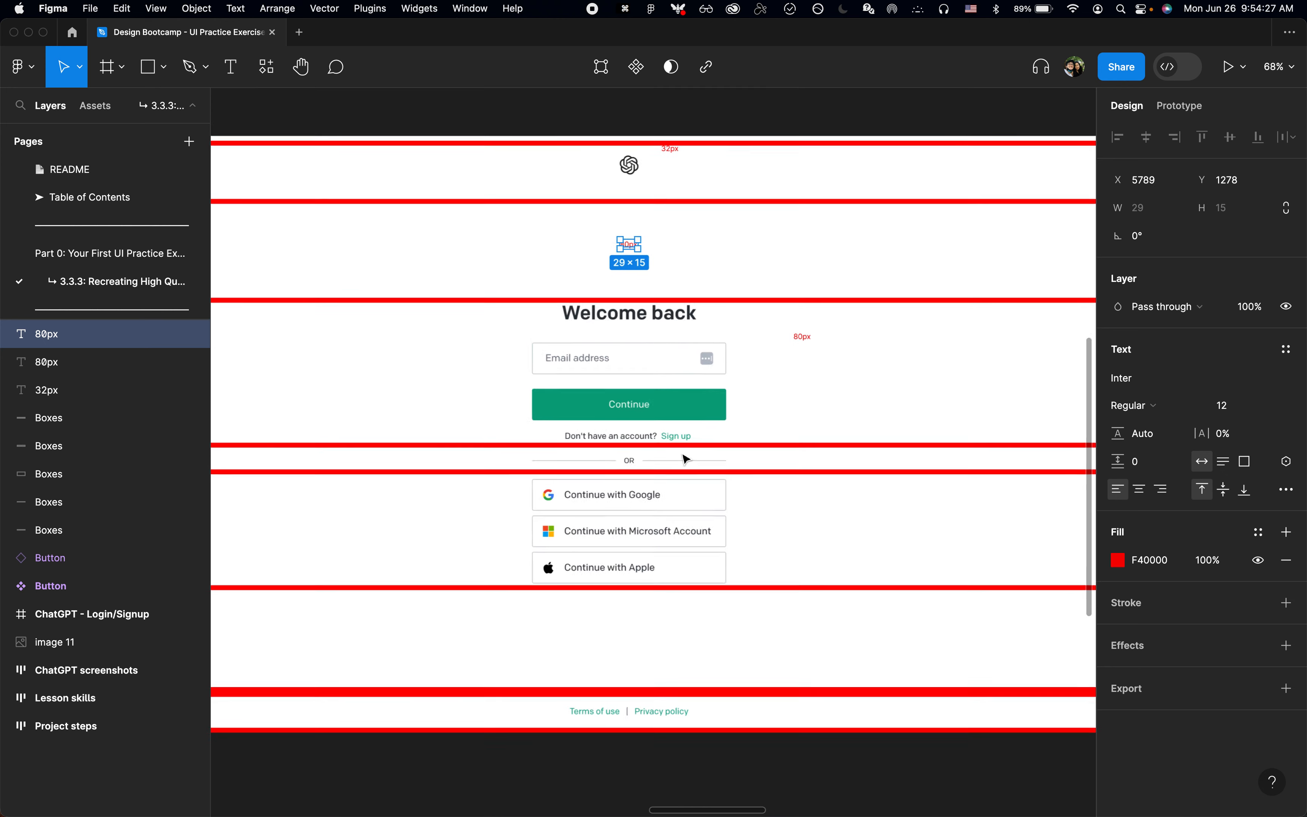
Step: Switch to Chrome and inspect the computed padding of the page footer
key("super+Tab")
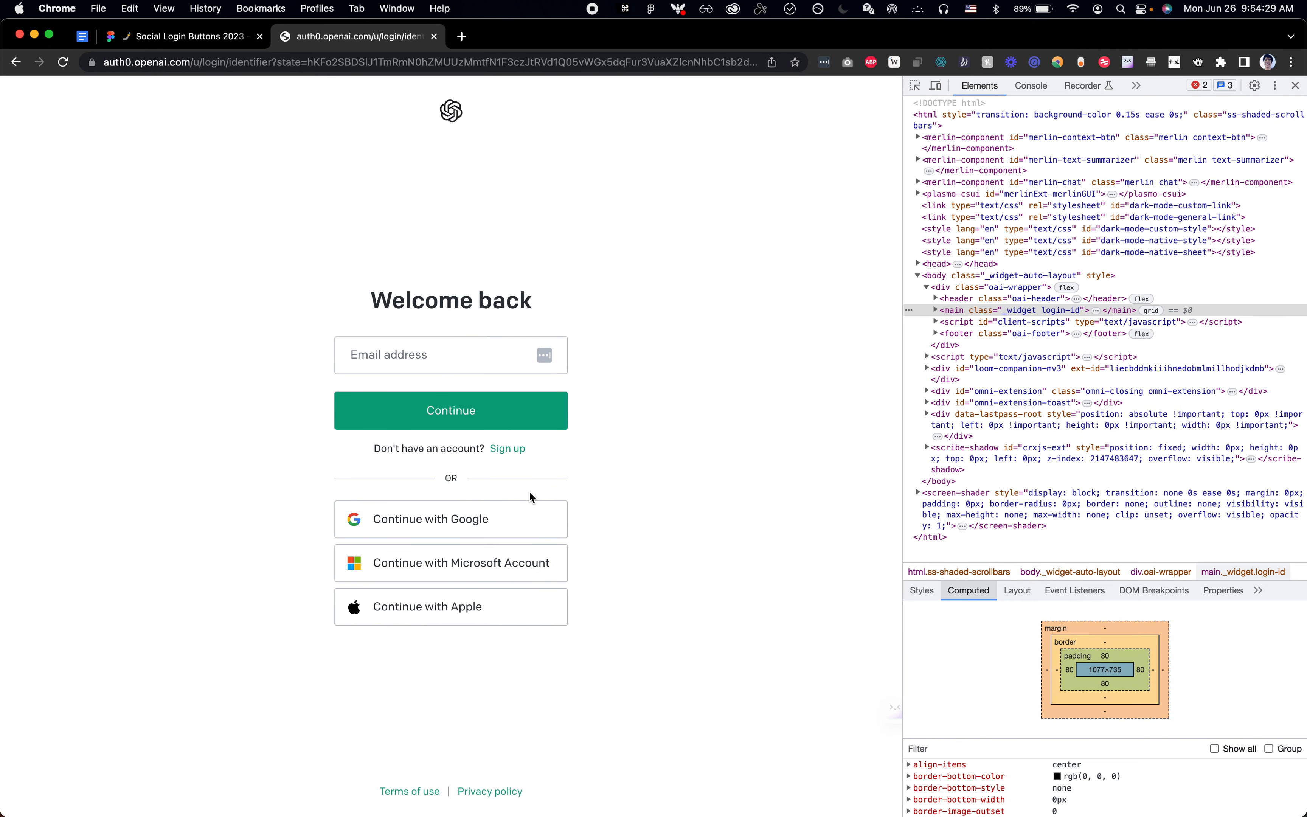
key("super+shift+c")
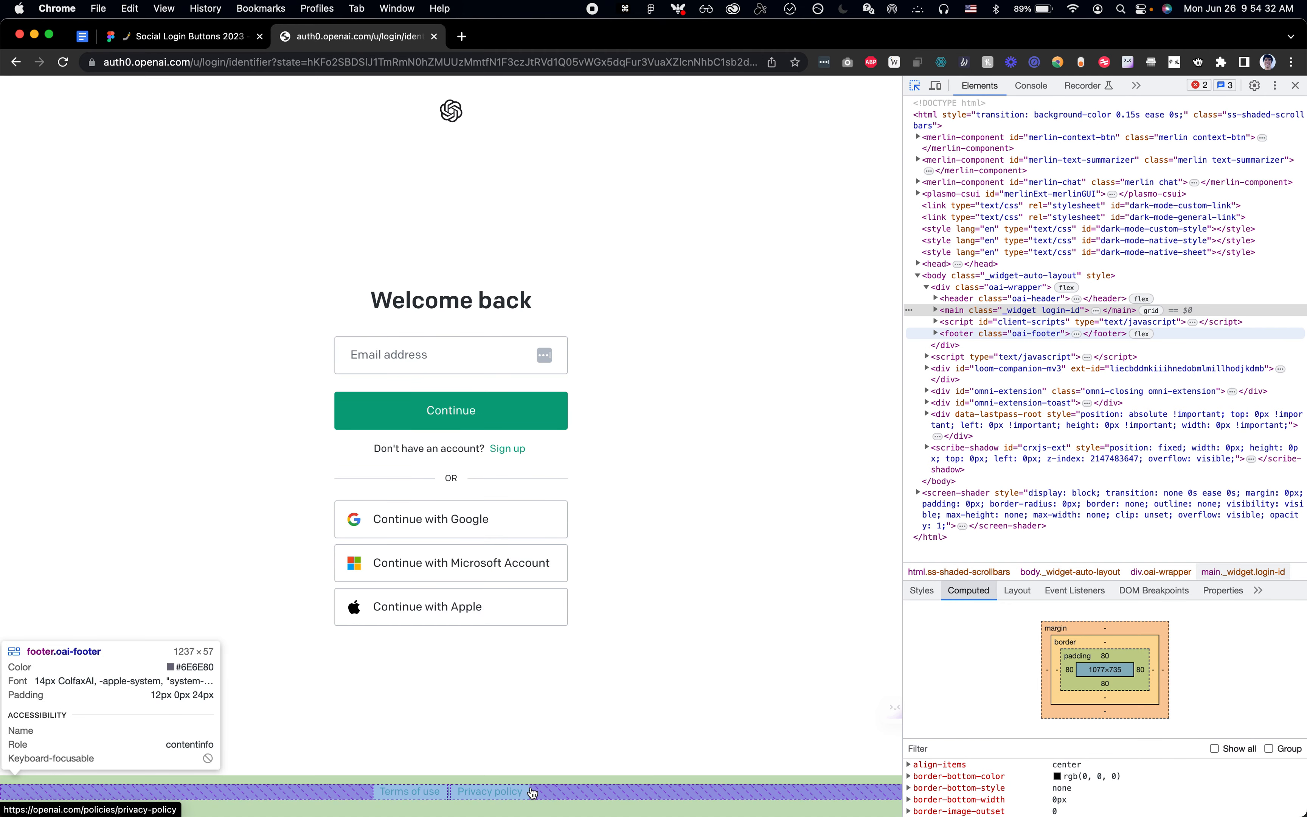
left_click(532, 792)
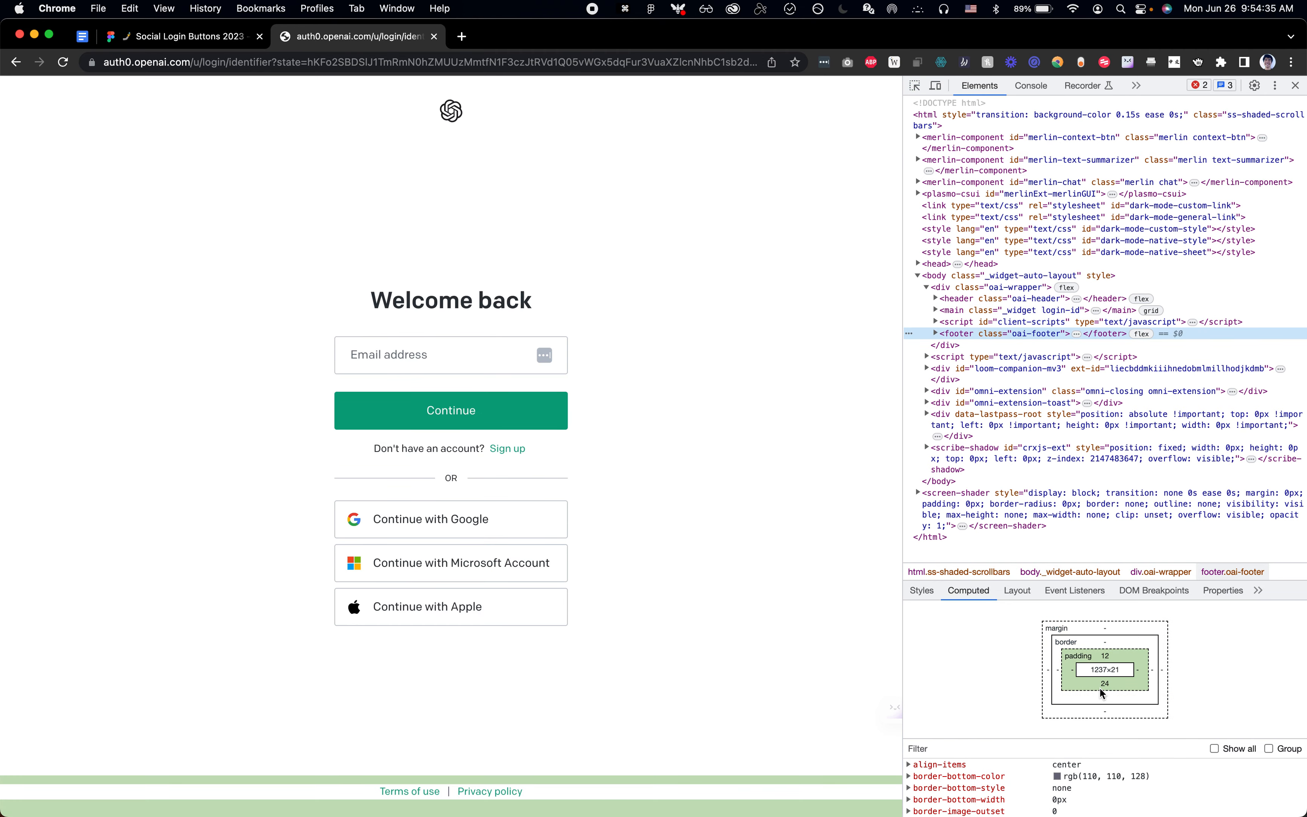
Step: In Figma, duplicate the 80px label beside the email form to X 5924, Y 2035 next to the footer links and change the copy to 12px
key("super+Tab")
scroll(823, 352, "down", 2)
left_click(830, 278)
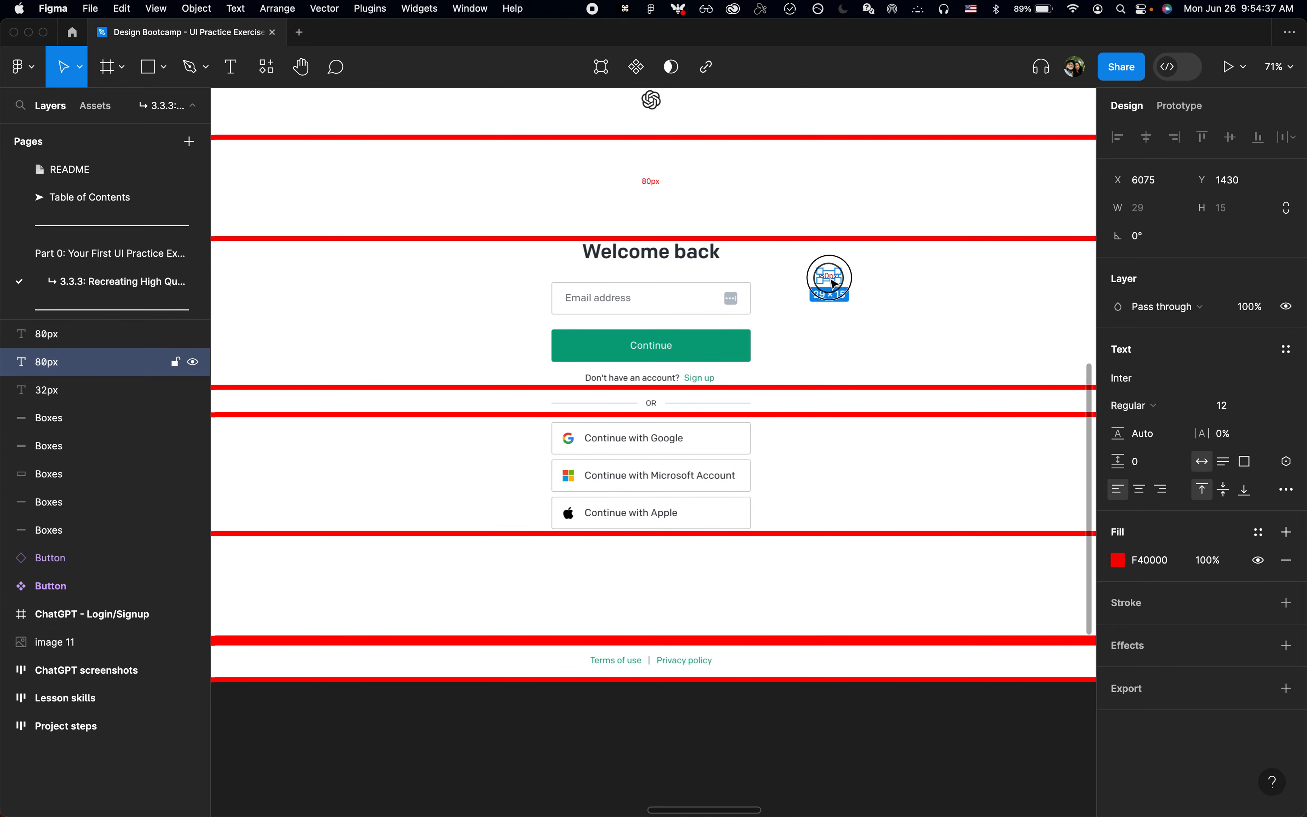
left_click_drag(830, 278, 735, 654)
key("Return")
key("Left")
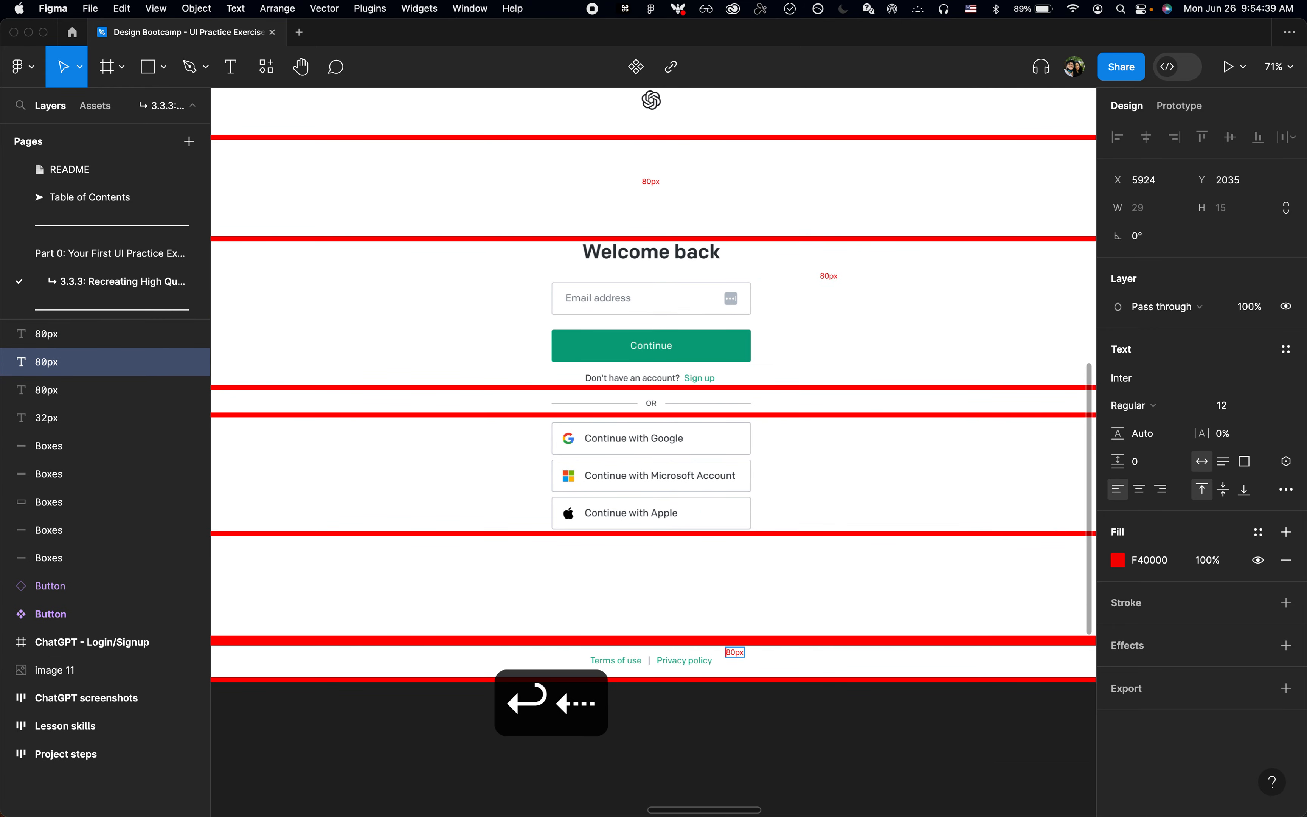
key("shift+Right")
key("shift+Right")
type("12")
scroll(734, 650, "up", 3)
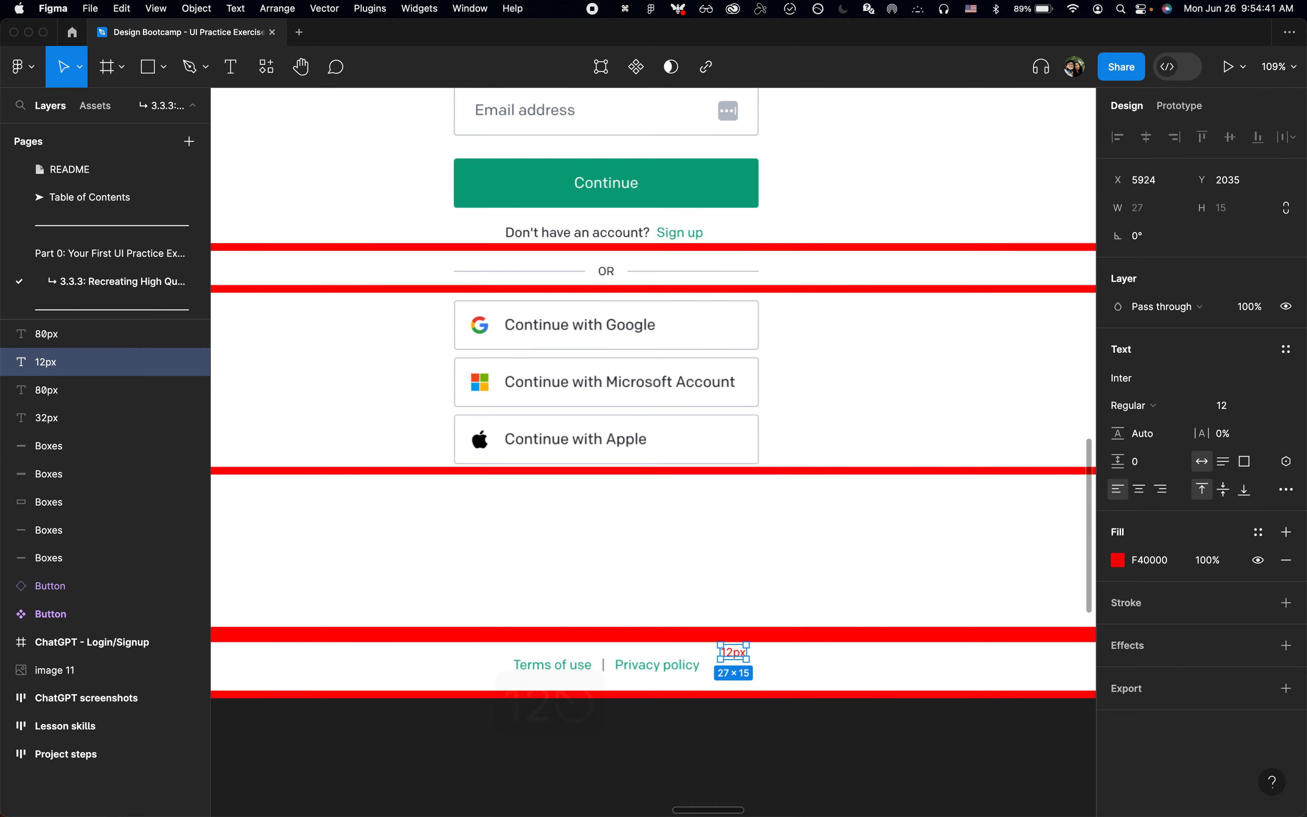
Step: Duplicate the 12px footer label, place the copy below it at Y 2067 and change its text to 24px
key("super+d")
key("shift+Down")
key("shift+Down")
key("shift+Down")
key("shift+Down")
key("Return")
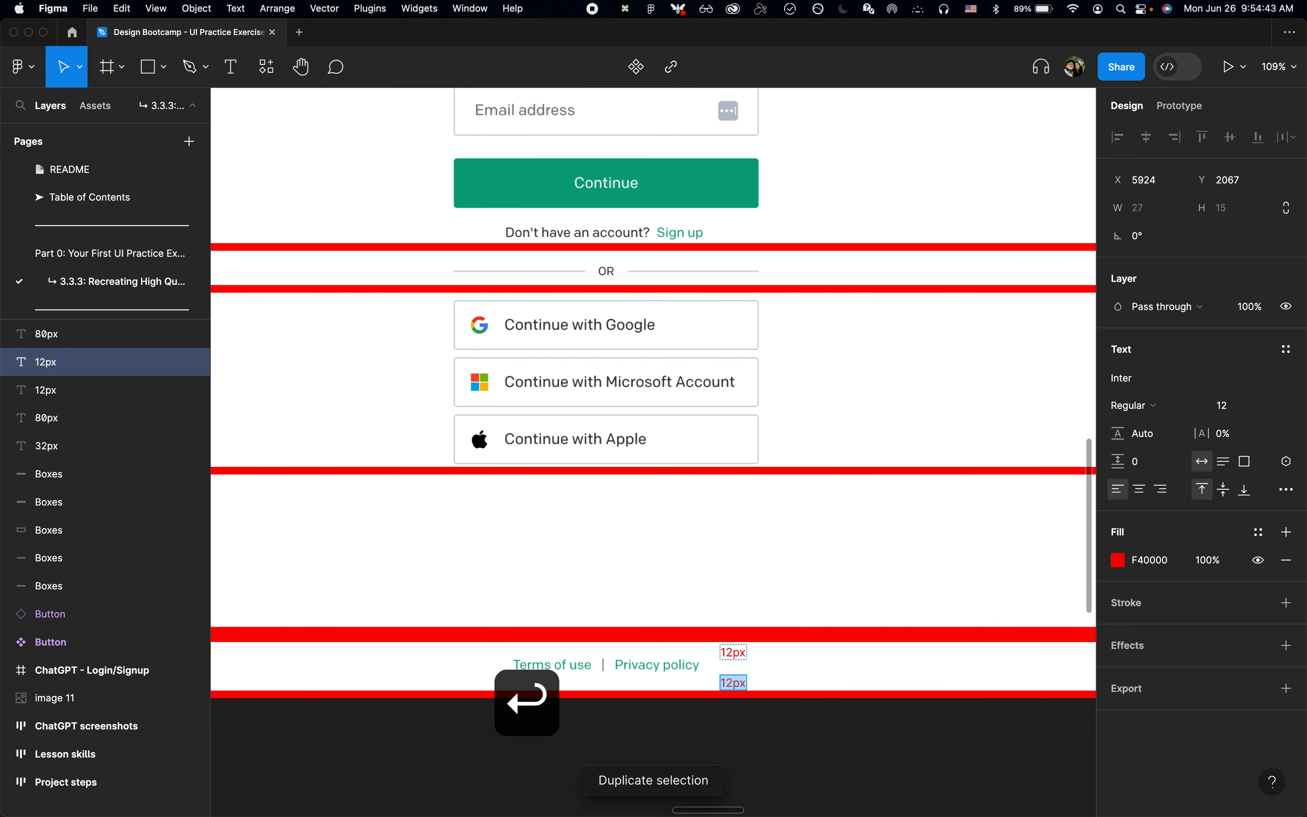
key("Left")
key("shift+Right")
key("BackSpace")
key("Right")
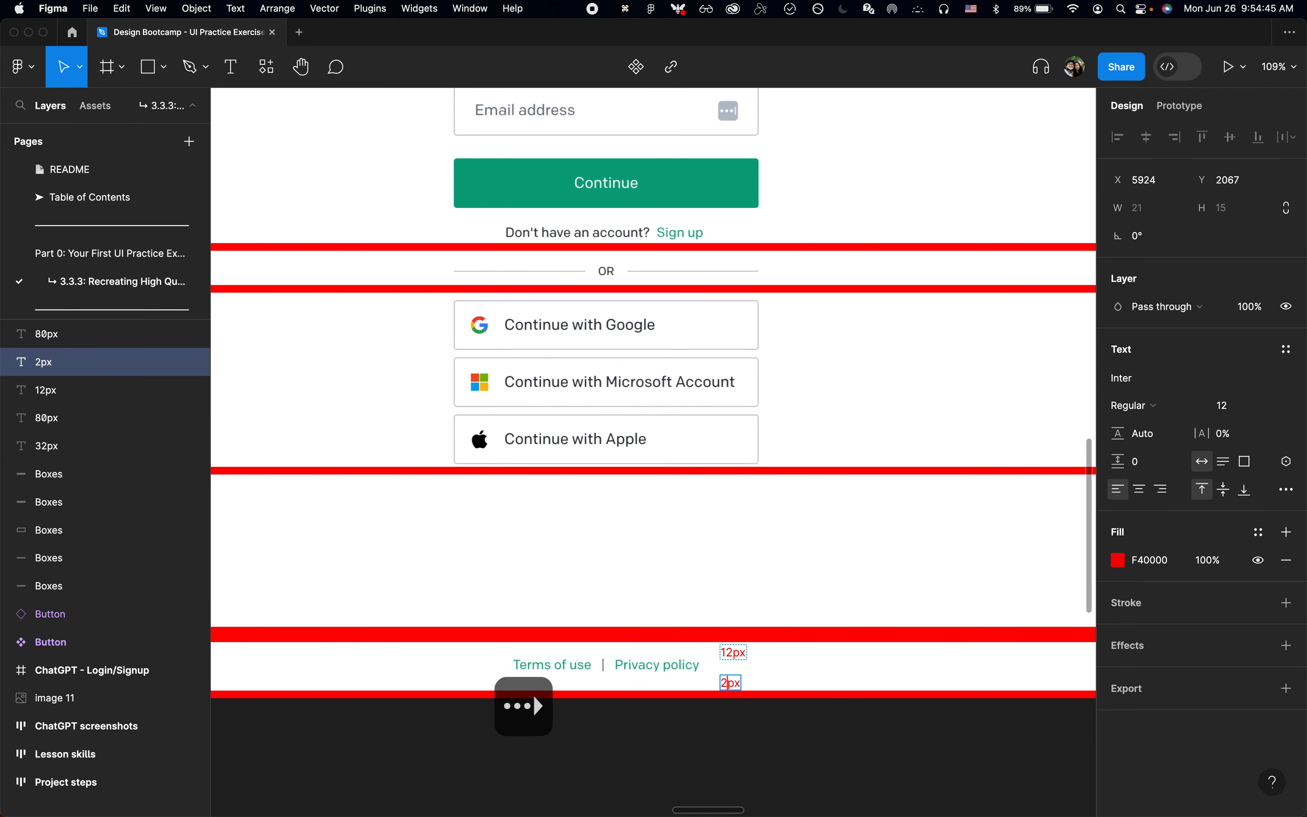
type("4")
key("Escape")
key("Escape")
Step: Switch to Chrome and inspect the font and margins of the footer's Privacy policy link
key("super+Tab")
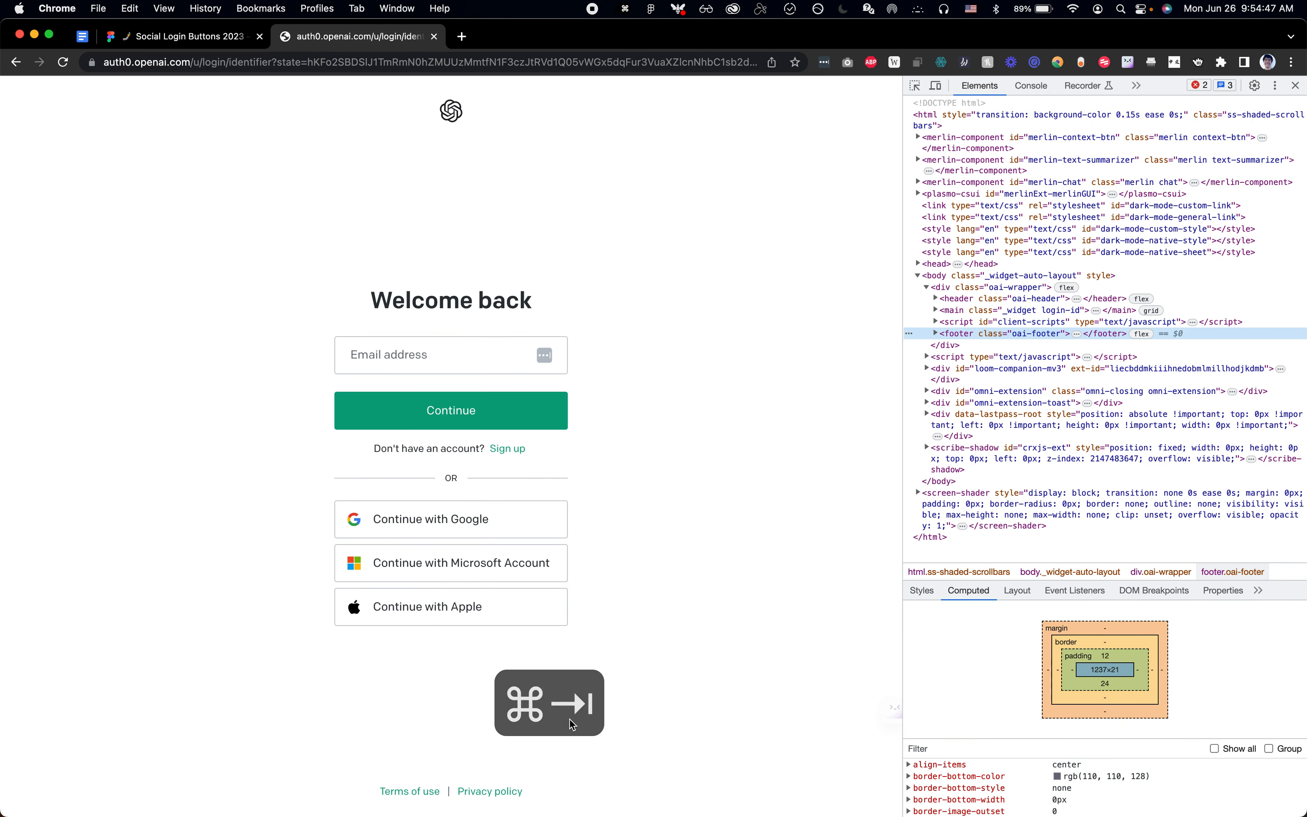
key("super+shift+c")
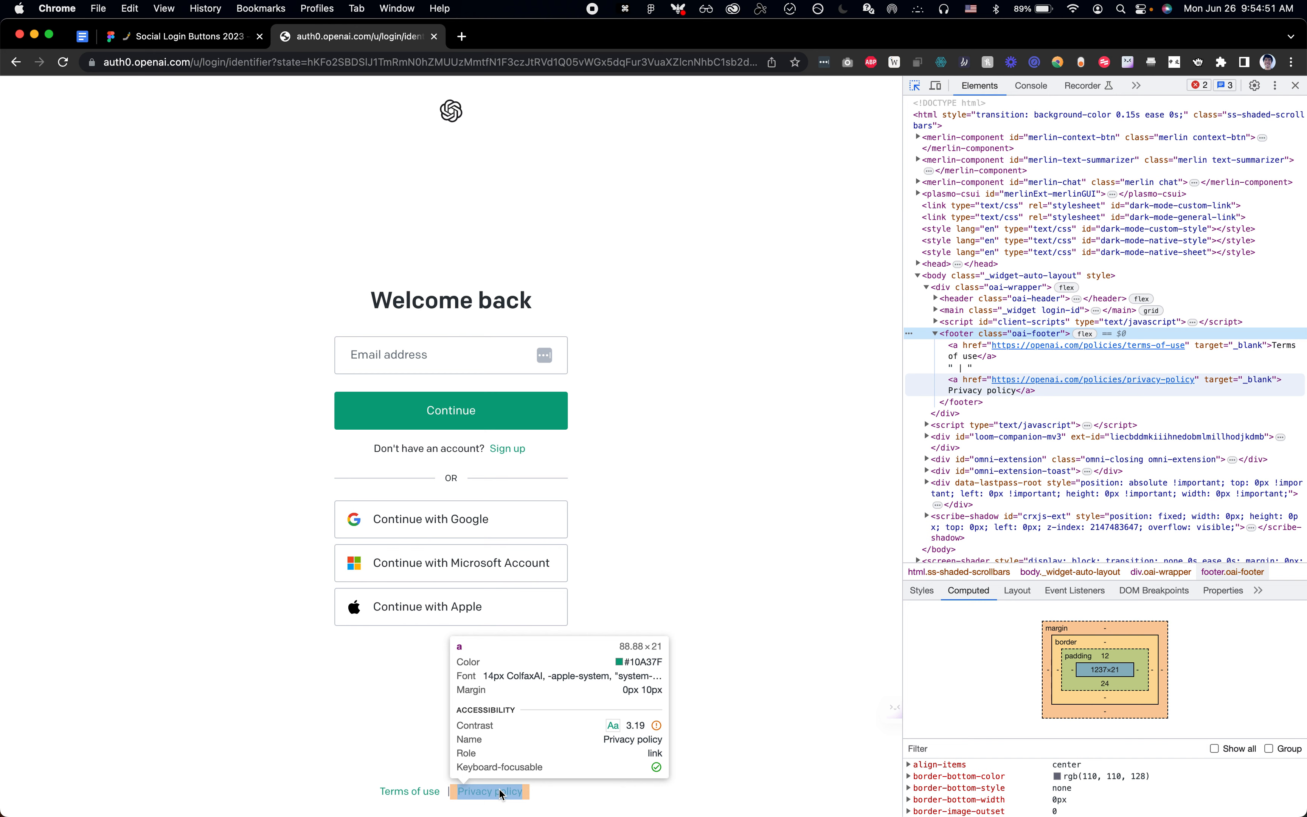
left_click(501, 794)
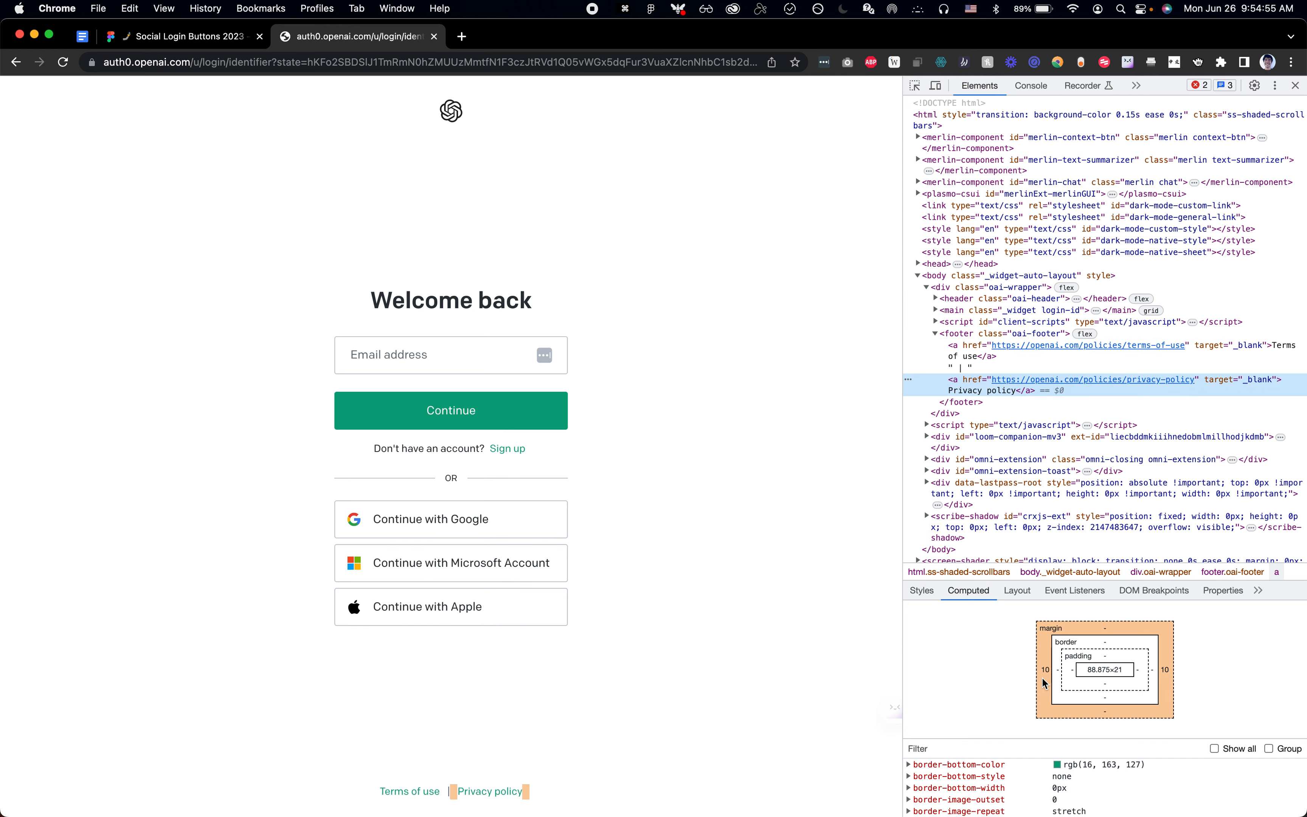
Step: In Figma, add a 14px text label over the footer's Privacy policy link
key("super+Tab")
scroll(636, 560, "down", 3)
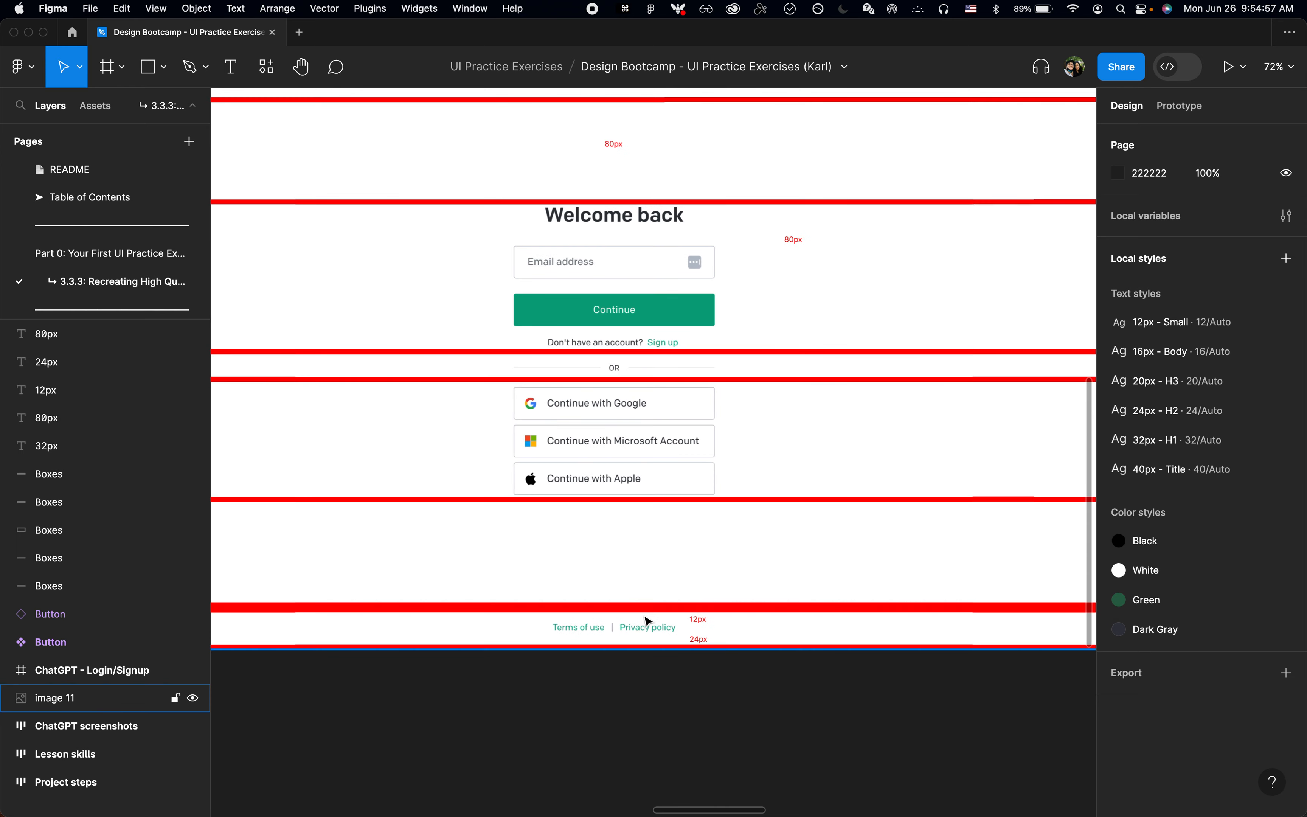
scroll(645, 617, "up", 5)
key("t")
left_click(622, 619)
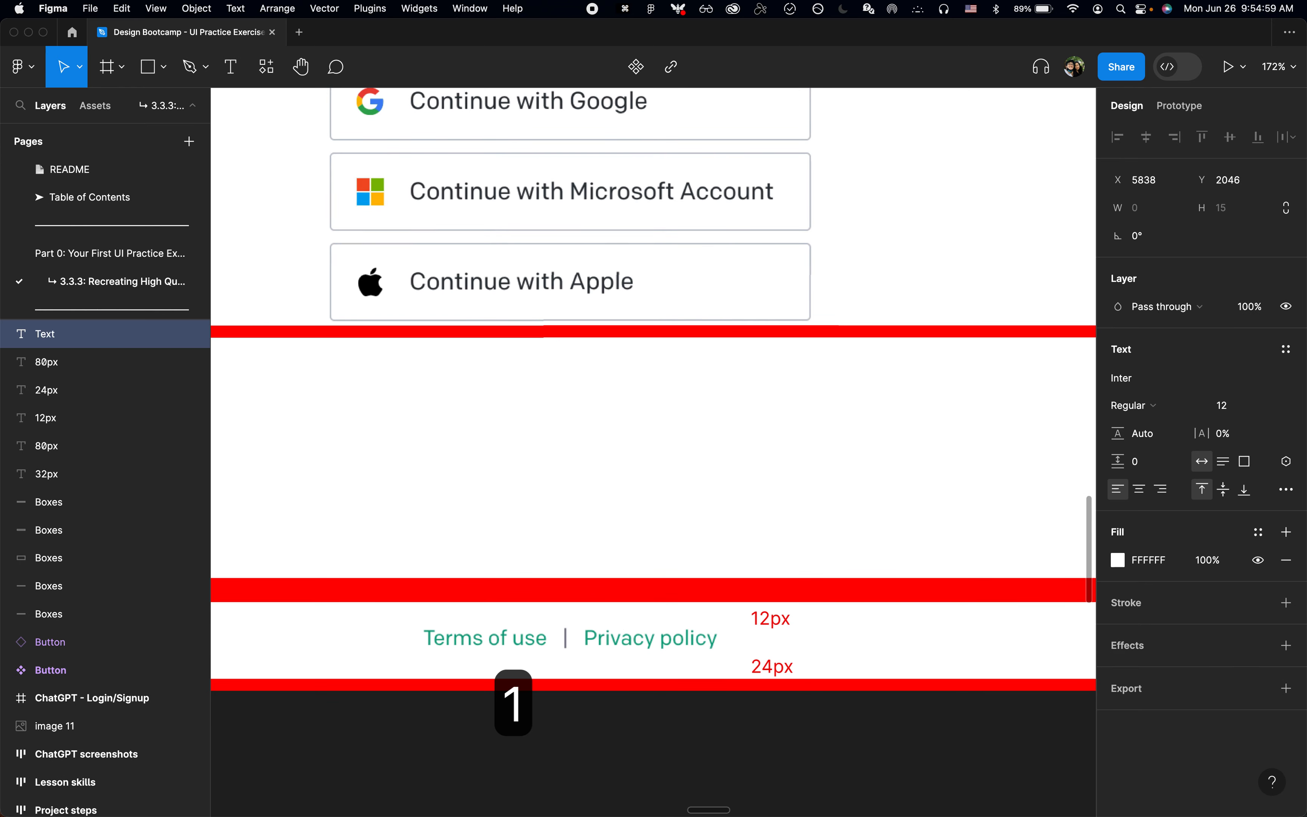
type("14px")
key("Escape")
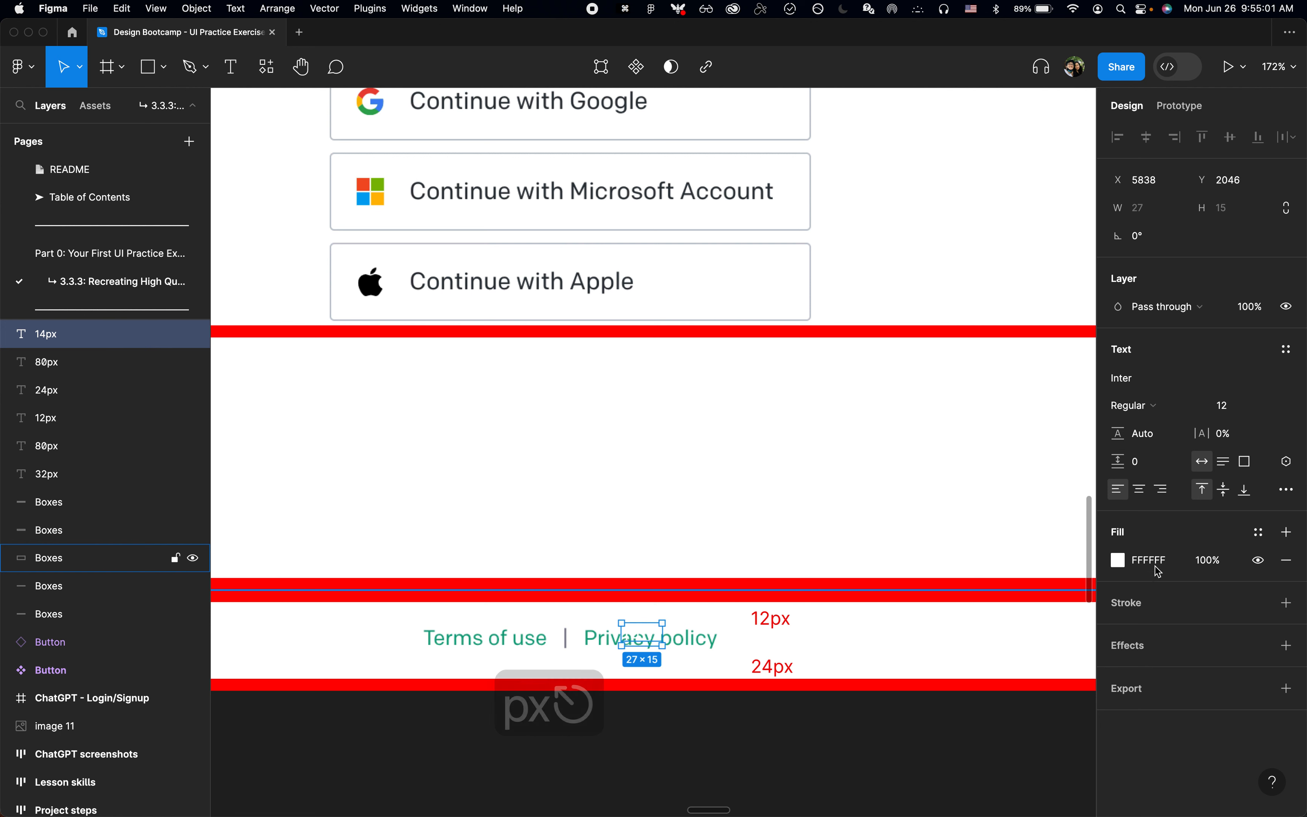
Step: Apply the Black colour style to the 14px label and move it up to Y 2038
left_click(1257, 538)
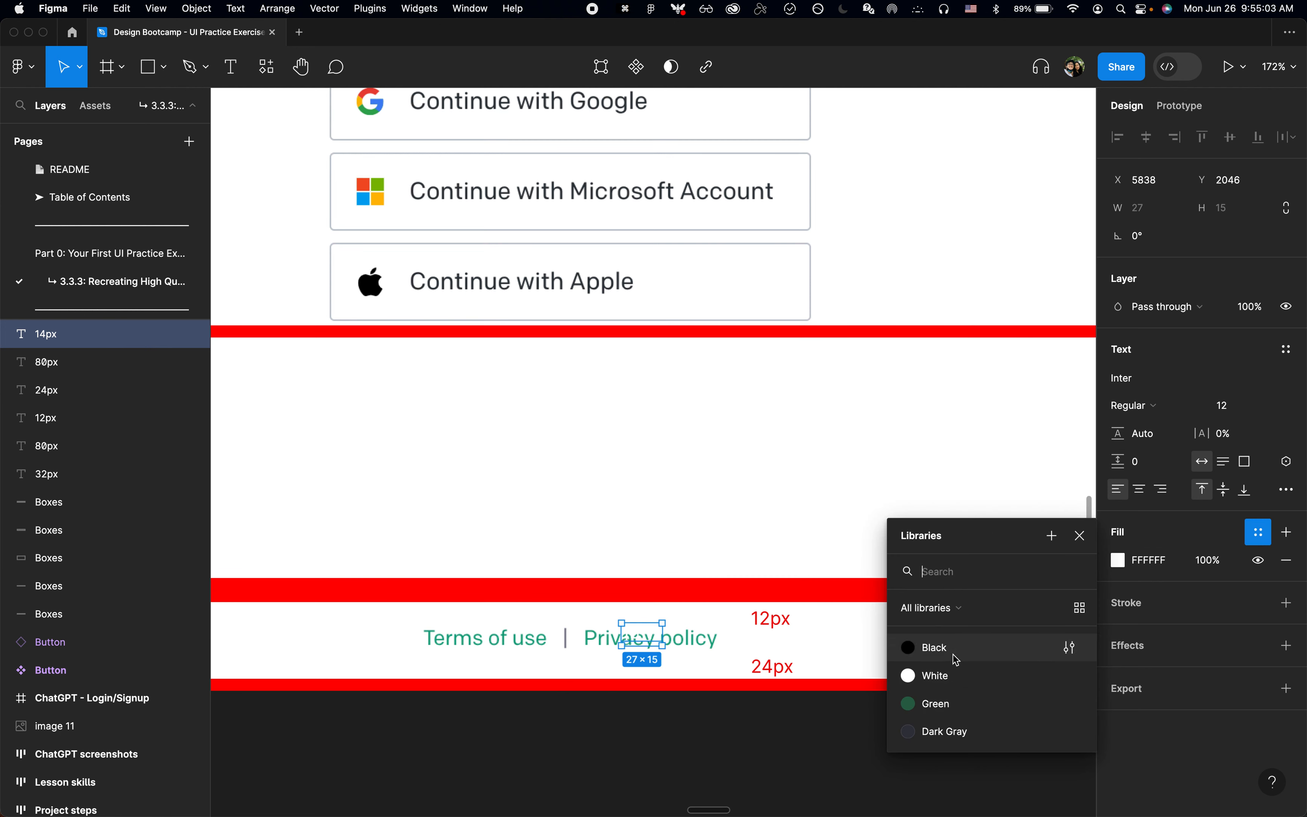
left_click(928, 648)
key("shift+Up")
key("shift+Up")
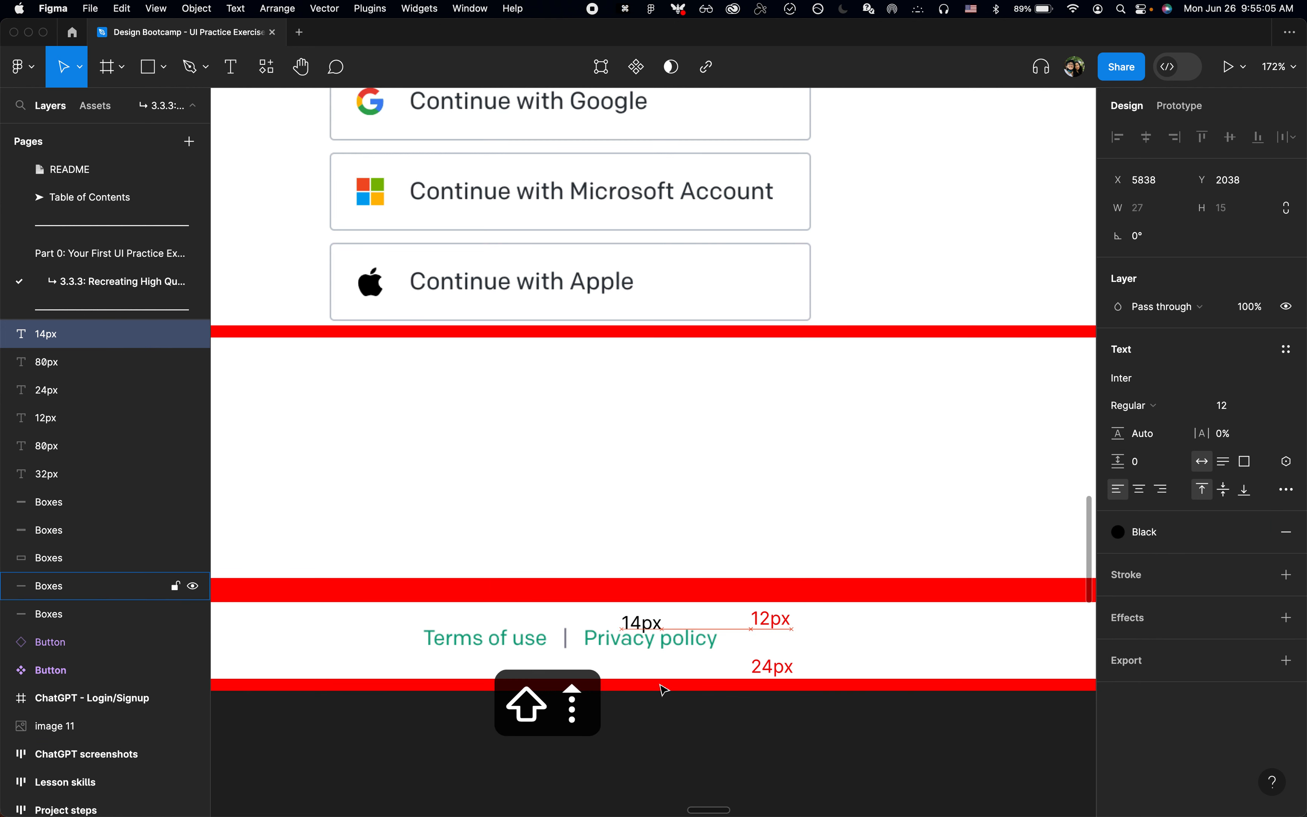
Step: Move the 14px label up to Y 2033 and place a copy of it over the footer's divider at X 5794, Y 2041
key("Down")
key("Down")
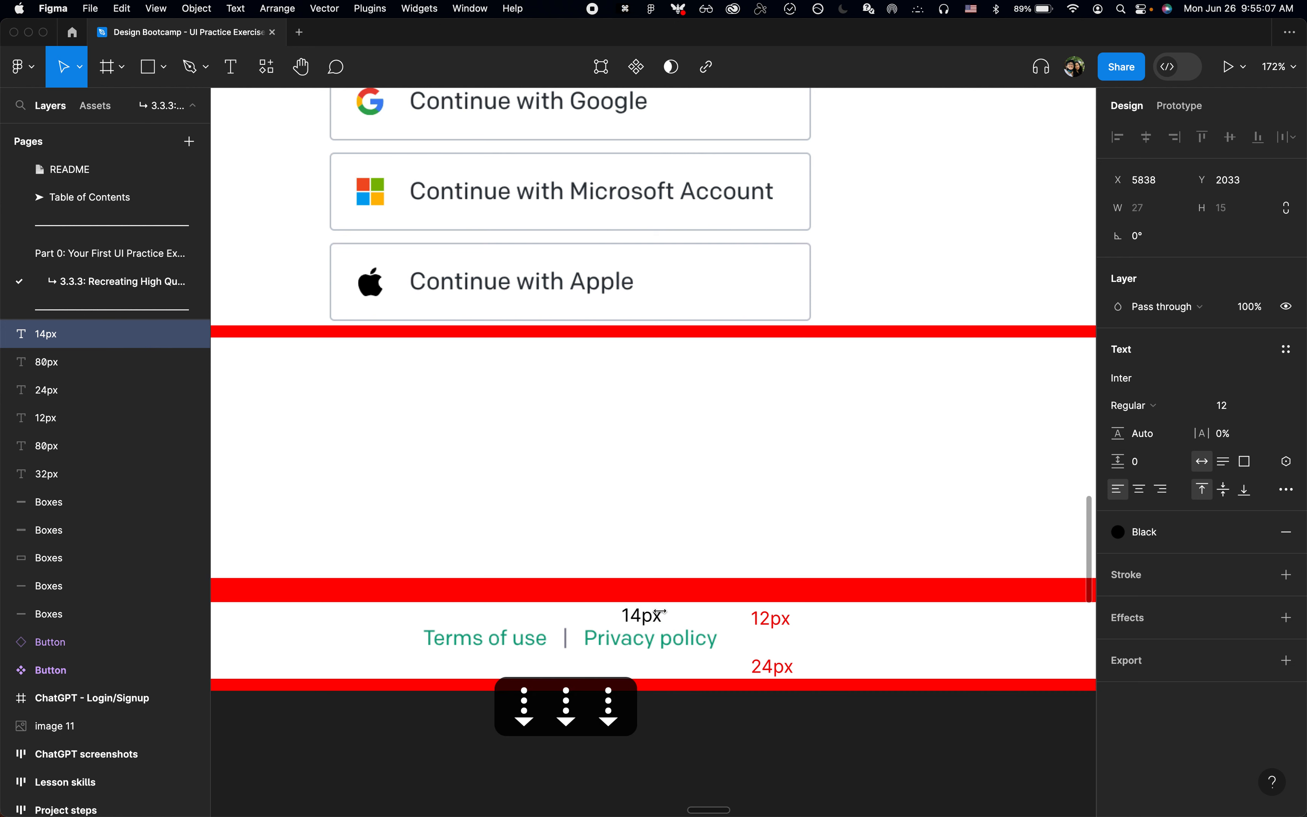
left_click_drag(601, 616, 583, 624)
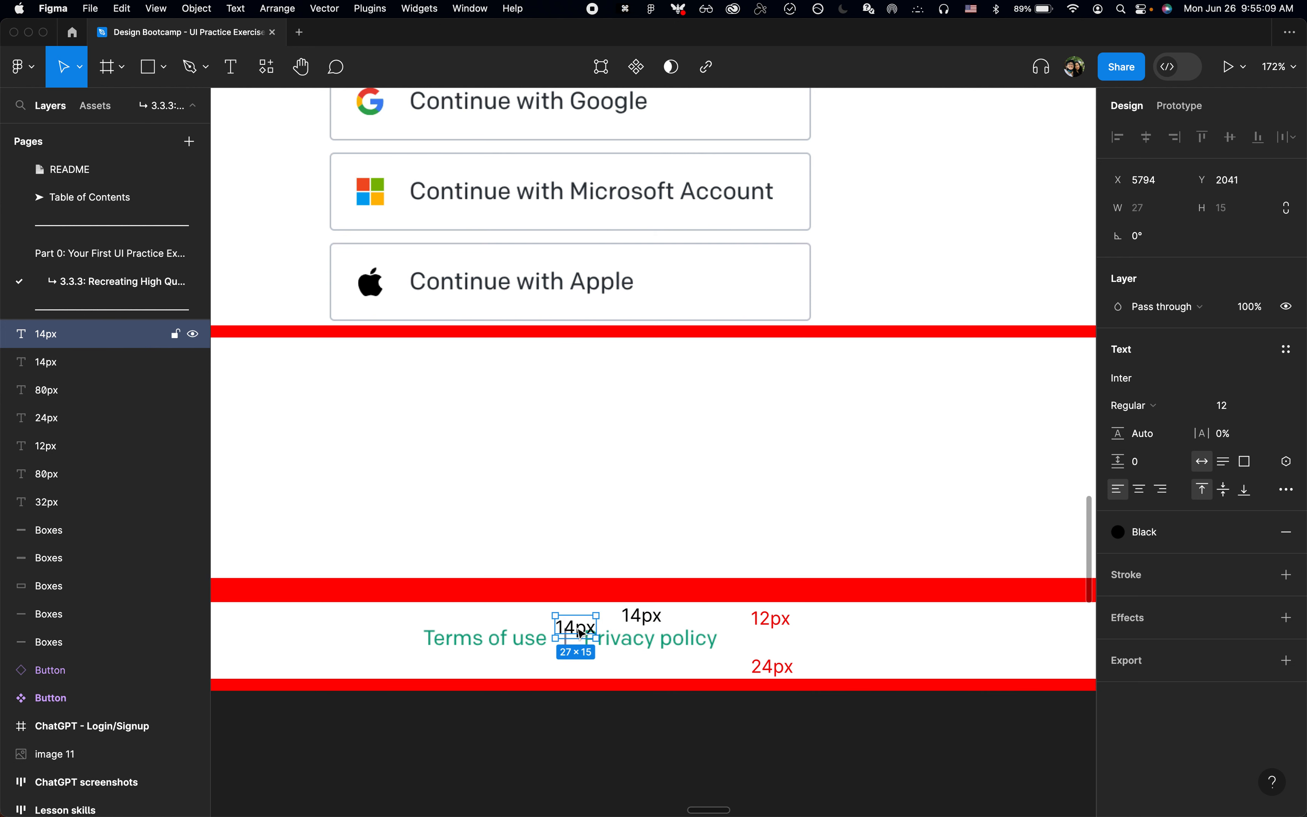
Step: Change the text of the copied label over the footer divider to 10px
key("Return")
key("Left")
key("Right")
key("shift+Right")
type("0")
key("Escape")
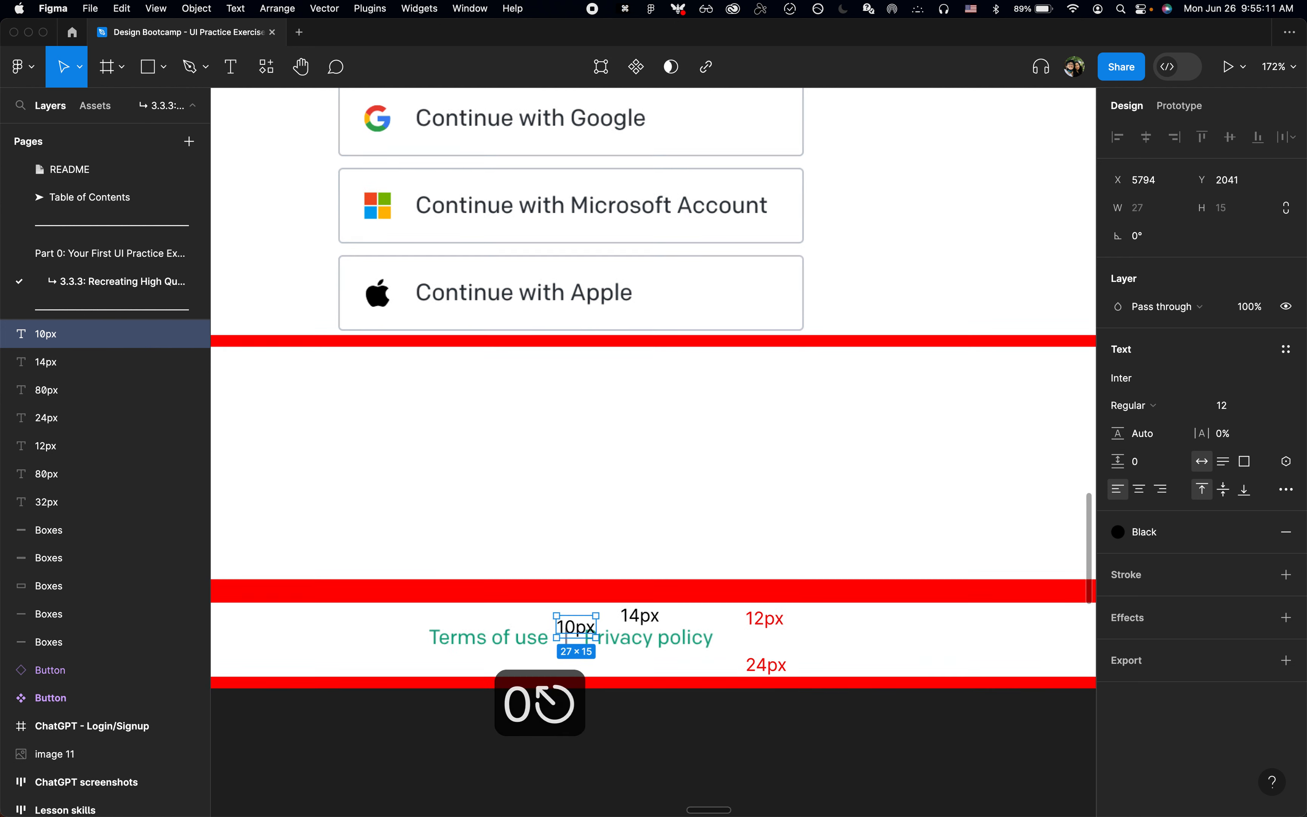
scroll(572, 627, "down", 5)
left_click(645, 713)
Step: Switch to Chrome and inspect the colour of the Sign up link beneath the Continue button
scroll(645, 716, "down", 3)
scroll(646, 717, "up", 3)
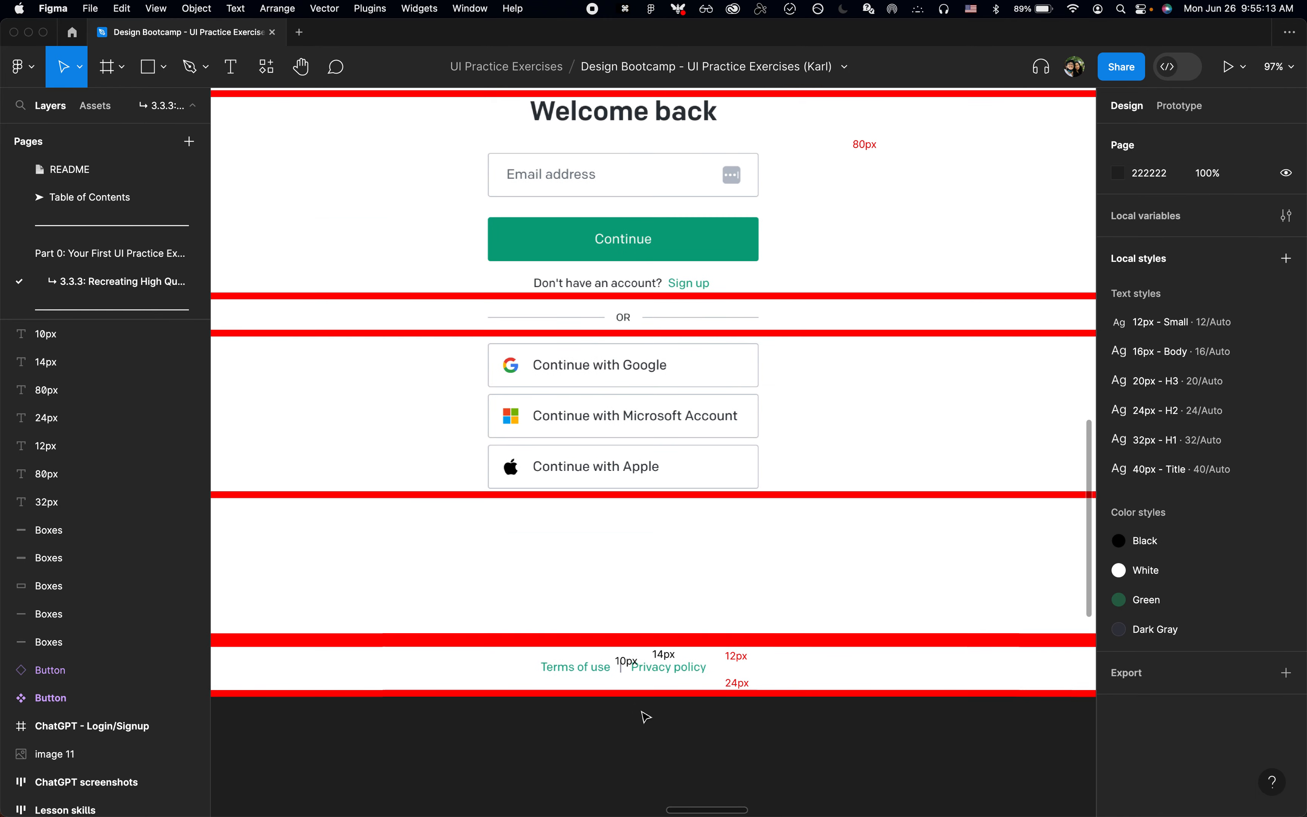
scroll(646, 716, "down", 3)
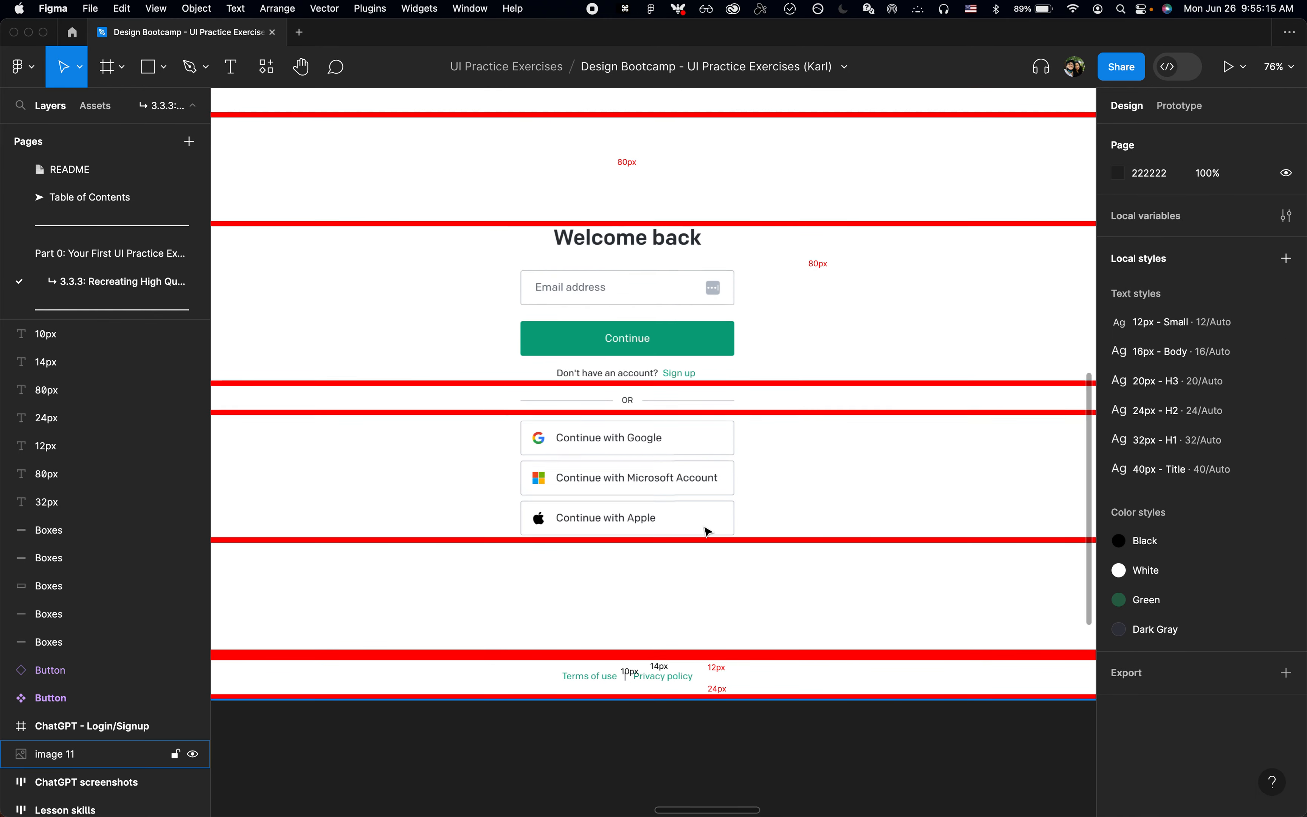
scroll(708, 532, "down", 3)
scroll(659, 506, "down", 1)
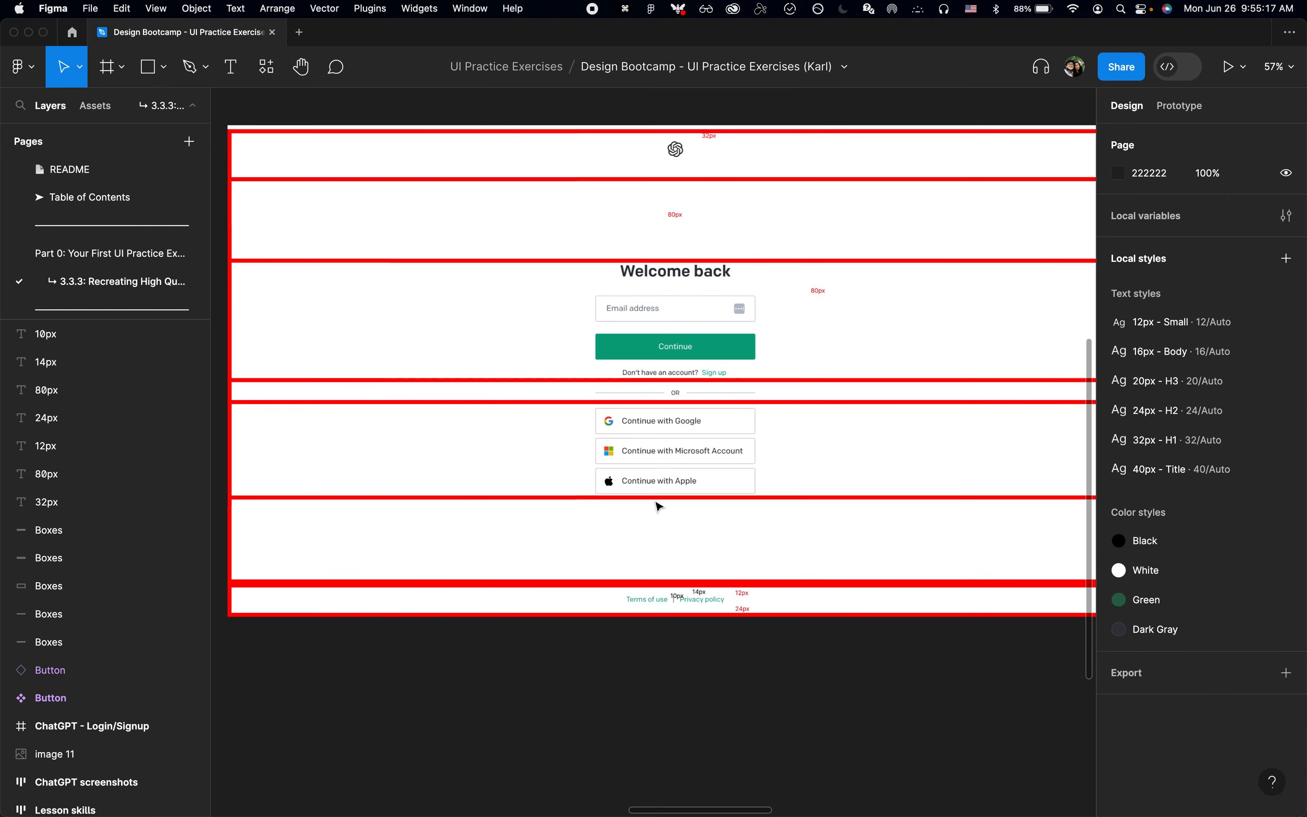
scroll(703, 650, "up", 3)
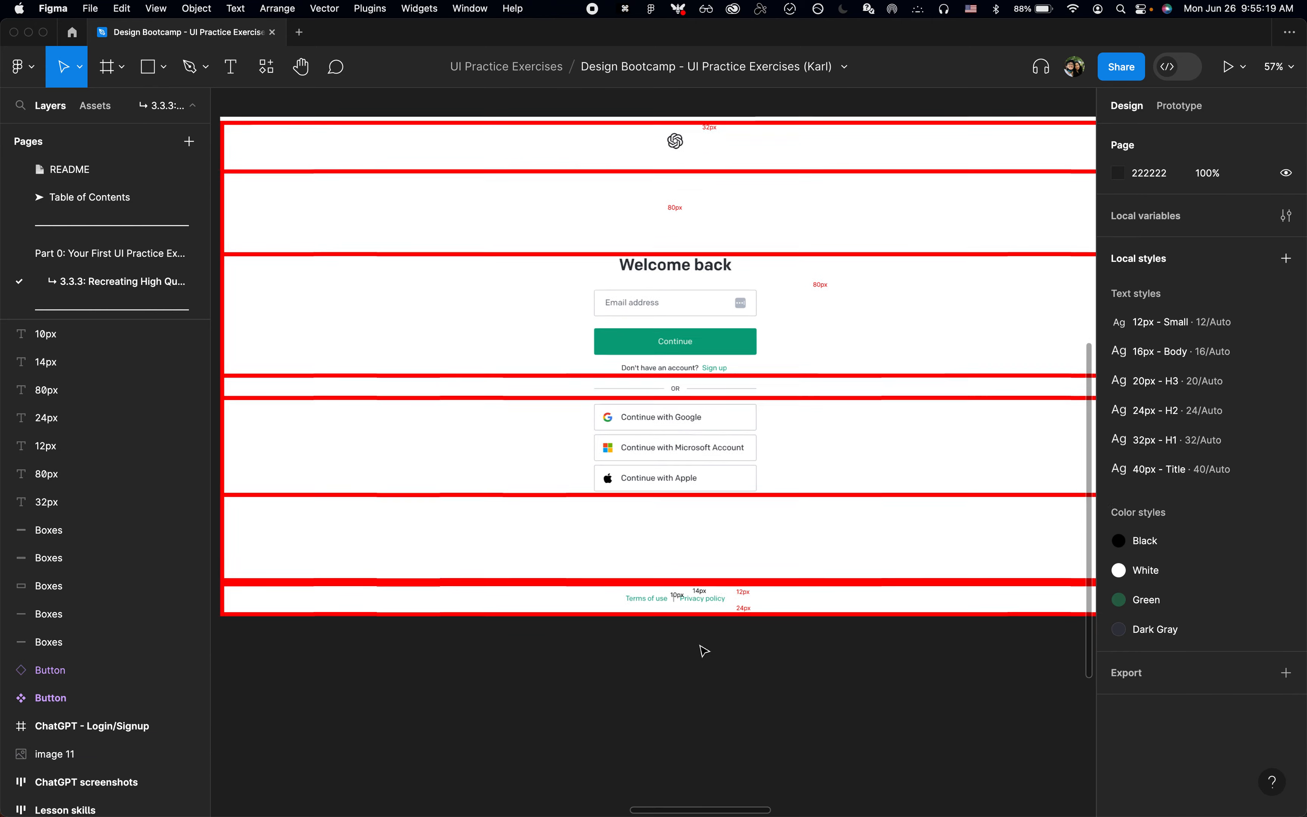
scroll(702, 648, "down", 1)
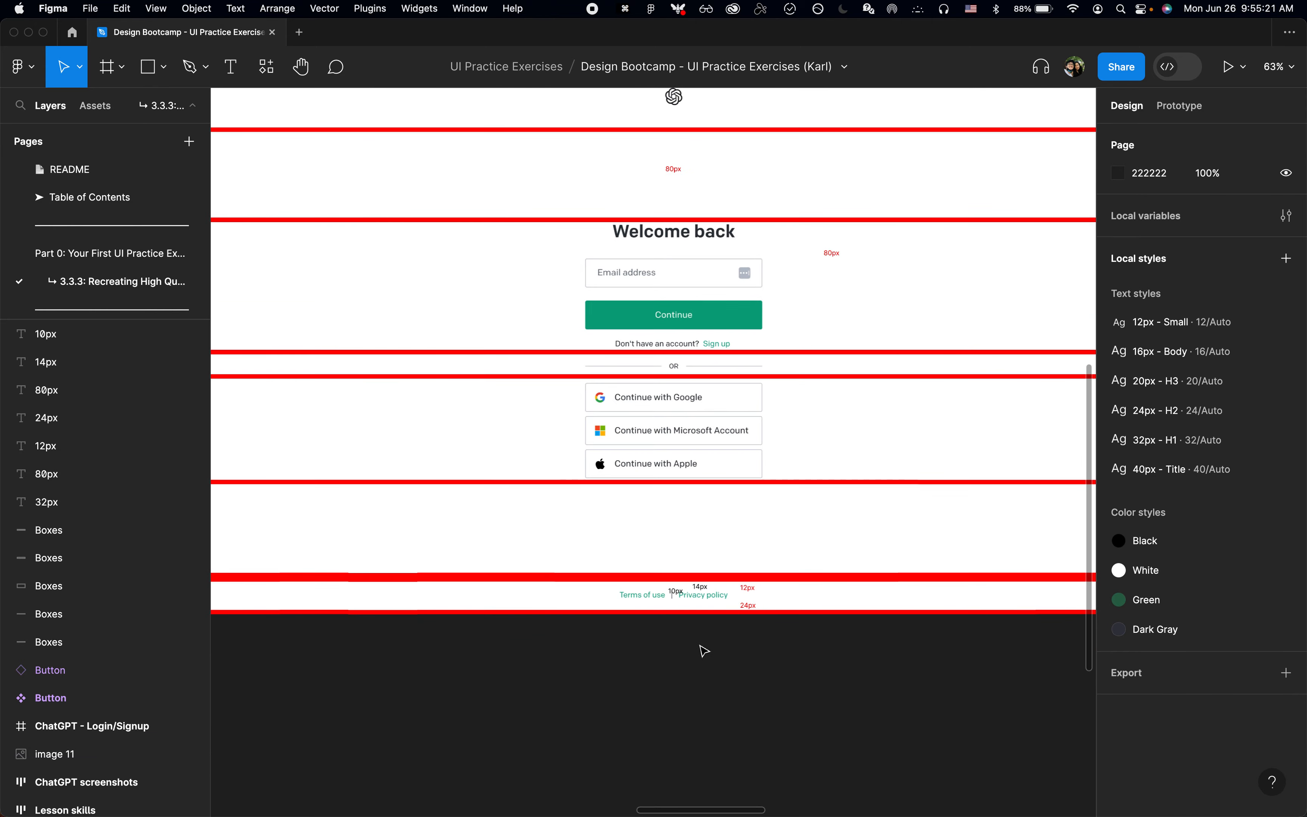
key("super+Tab")
key("super+shift+c")
mouse_move(513, 450)
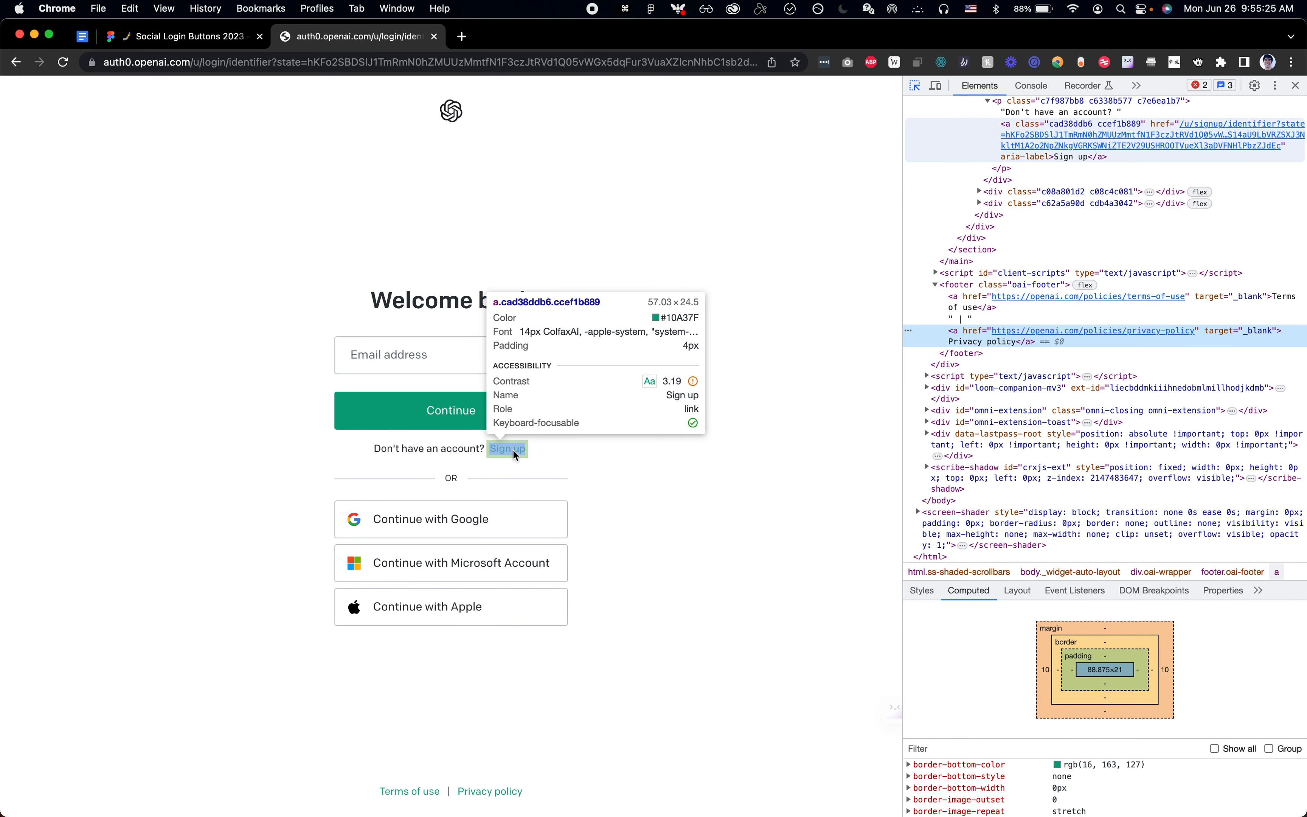
Step: Return to Figma and set the fill of the Button component's Default variant to 10A37F
key("super+Tab")
scroll(516, 455, "down", 4)
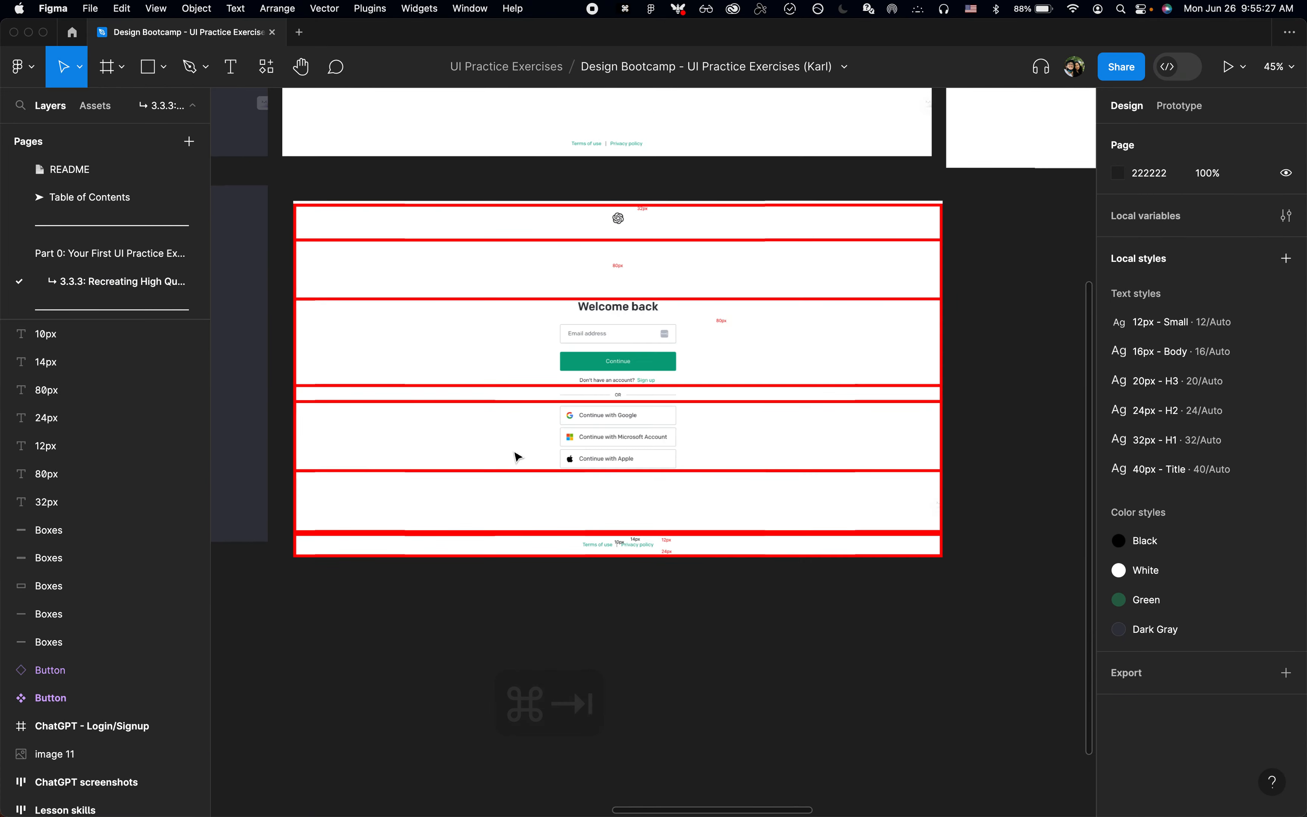
scroll(518, 457, "left", 3)
scroll(387, 424, "up", 3)
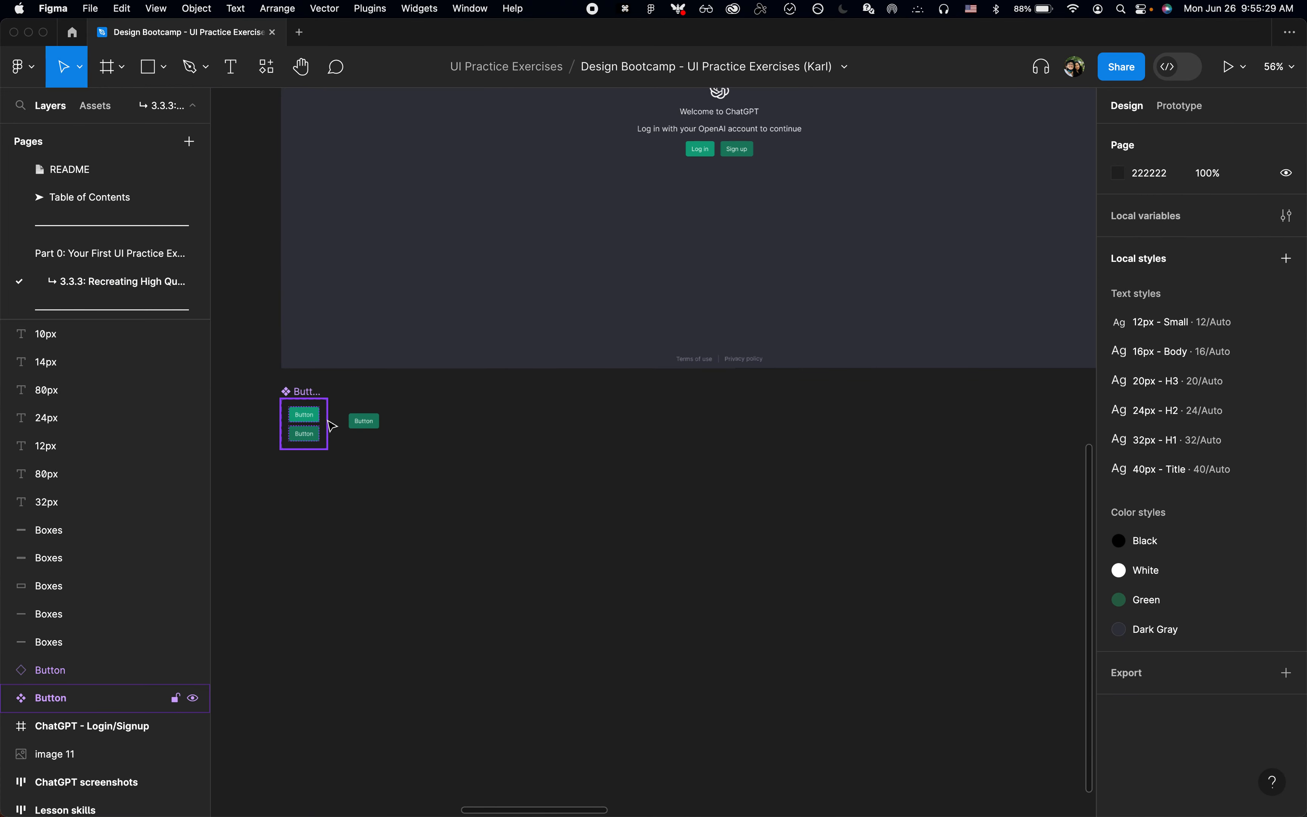
left_click(321, 425)
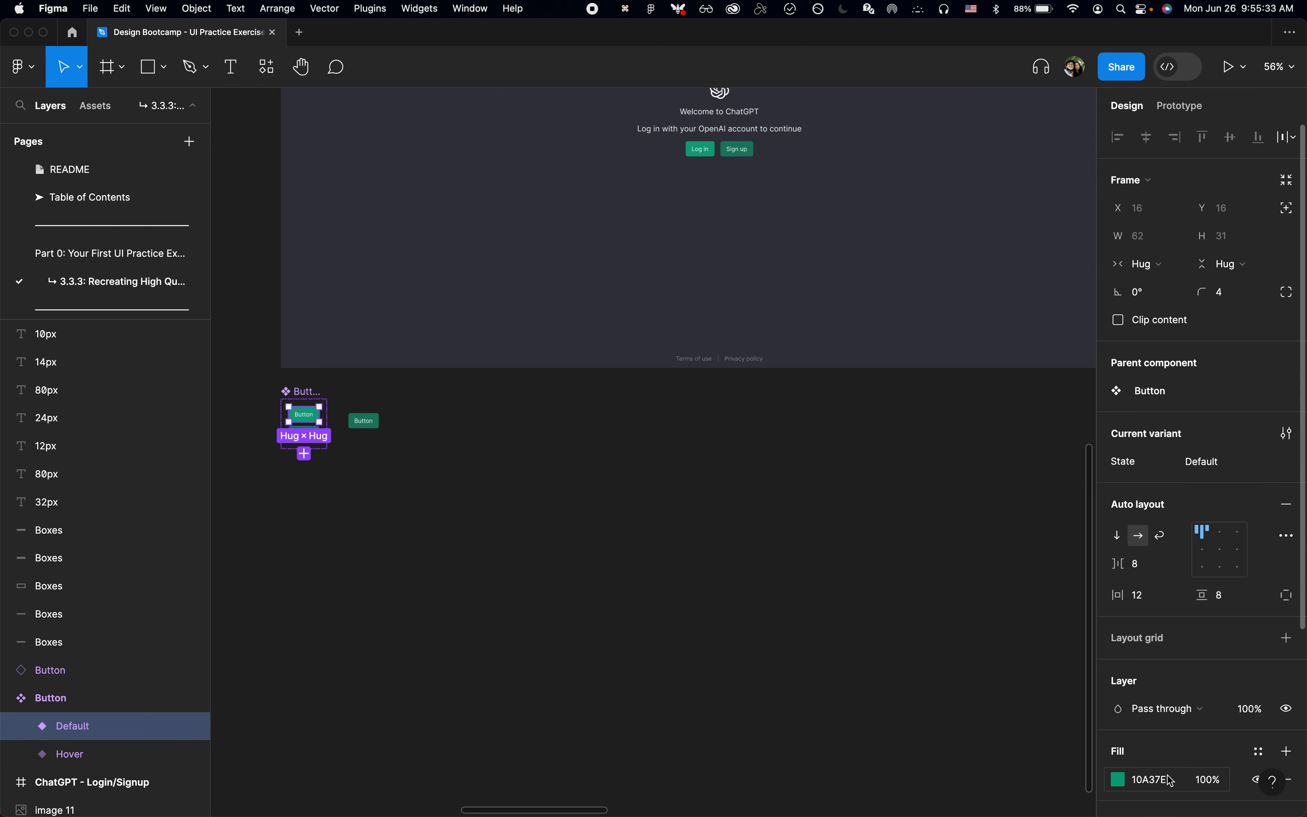
key("shift+Left")
type("f")
key("Return")
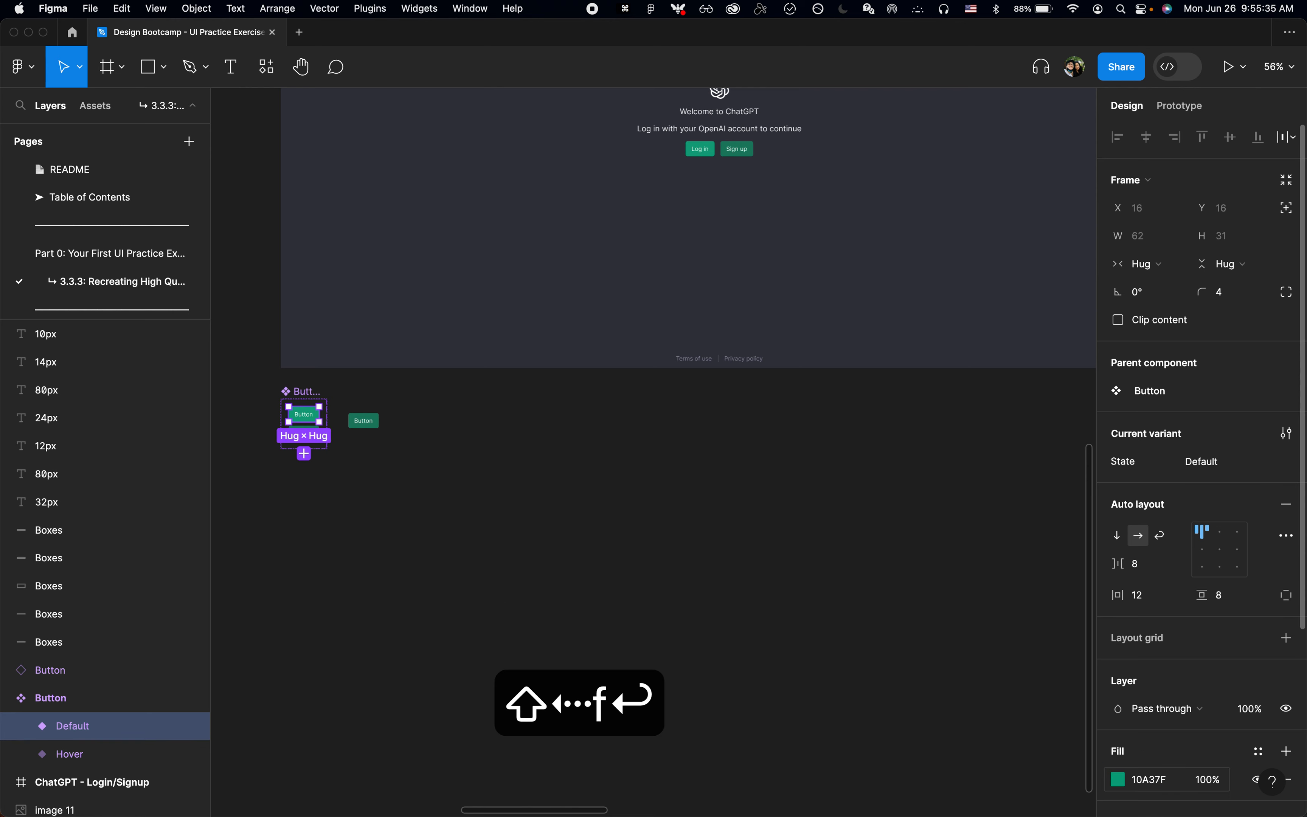
left_click(907, 693)
Step: Create a colour style named Light Green from the fill of the Button component's Default variant
scroll(664, 567, "right", 10)
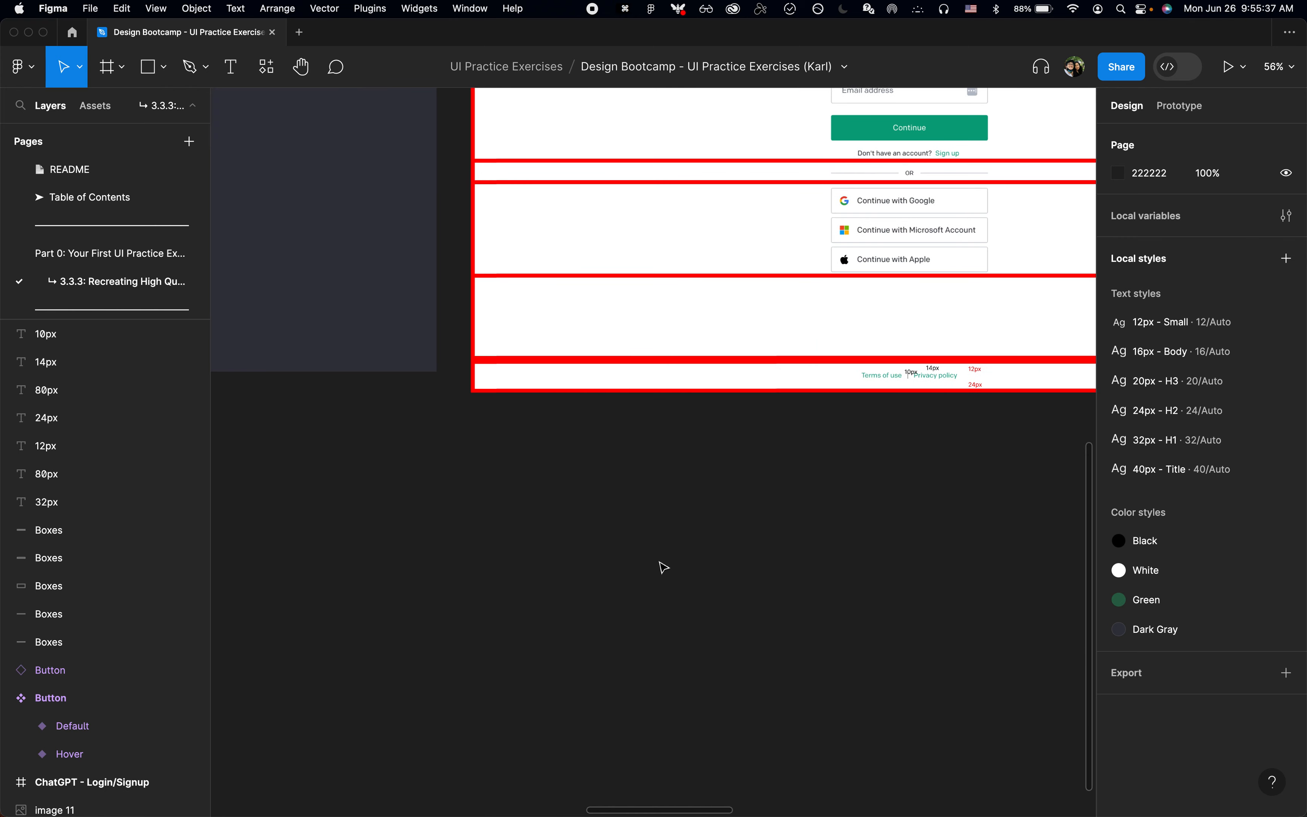
scroll(665, 567, "right", 5)
scroll(664, 567, "up", 4)
scroll(698, 575, "left", 10)
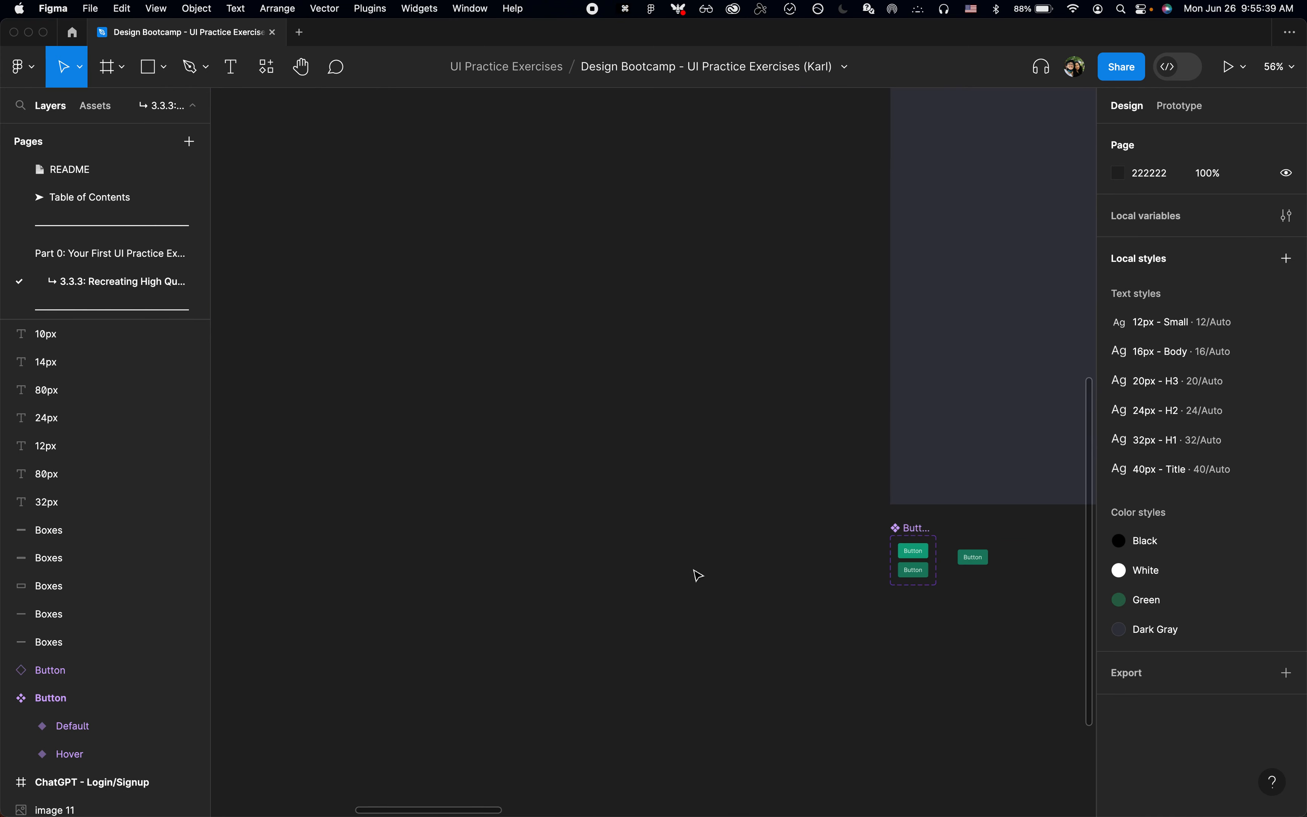
left_click(928, 559)
scroll(927, 563, "up", 5)
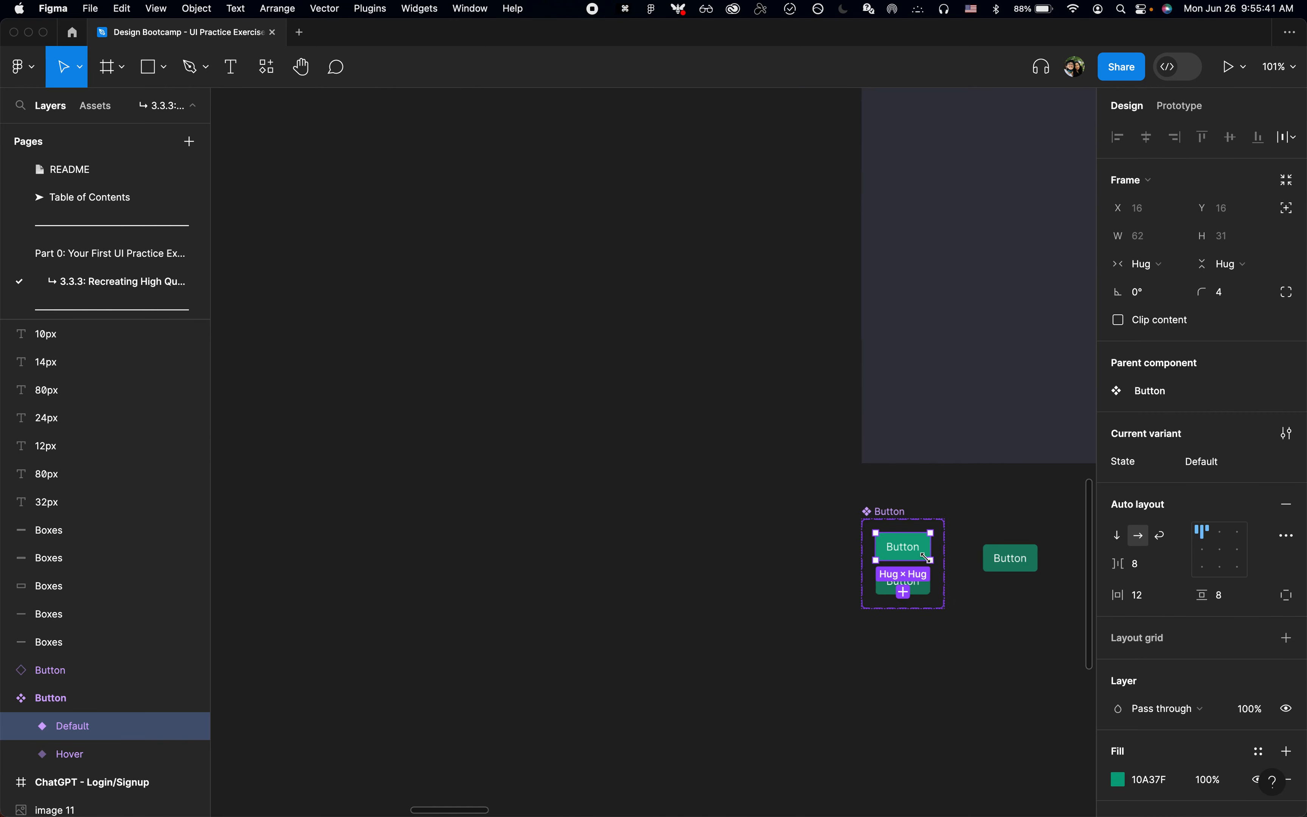
scroll(942, 580, "right", 2)
scroll(1209, 648, "down", 5)
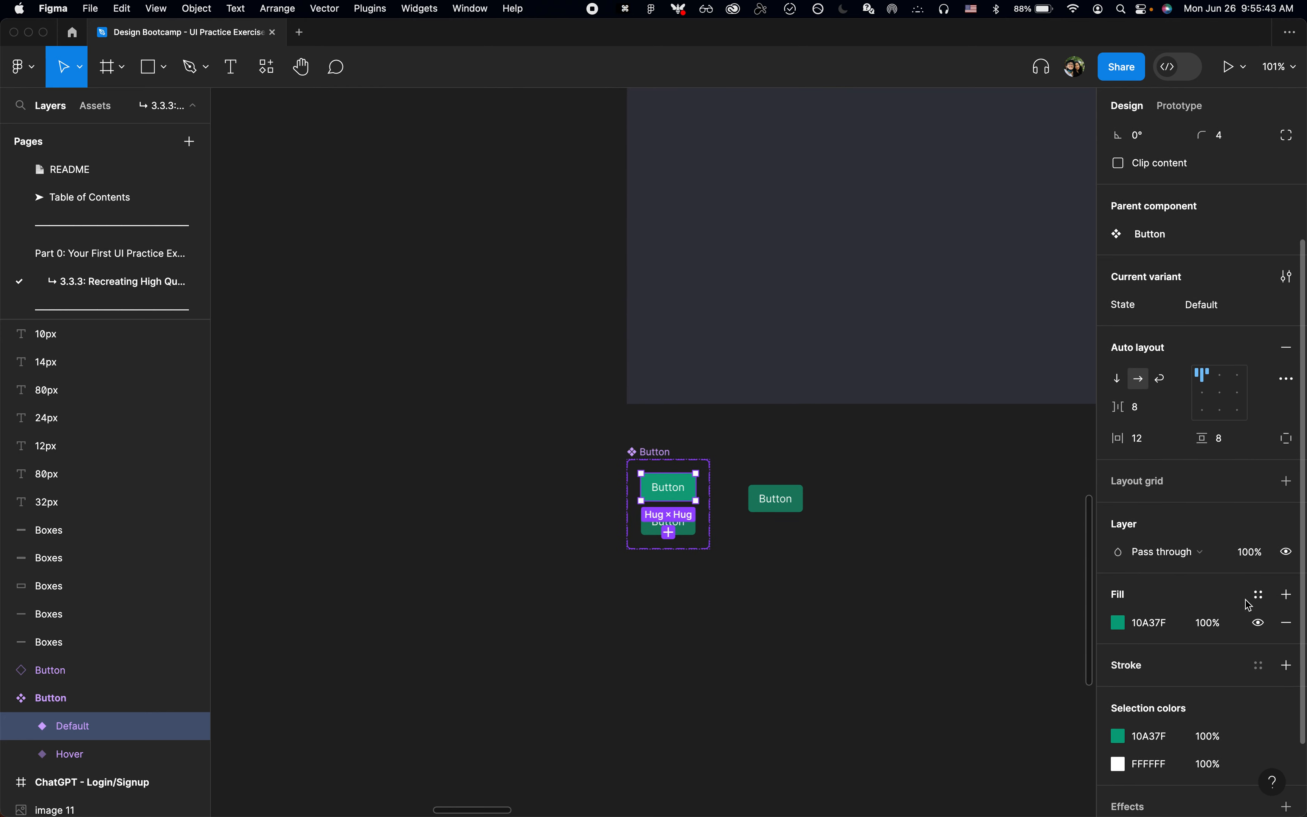
left_click(1250, 596)
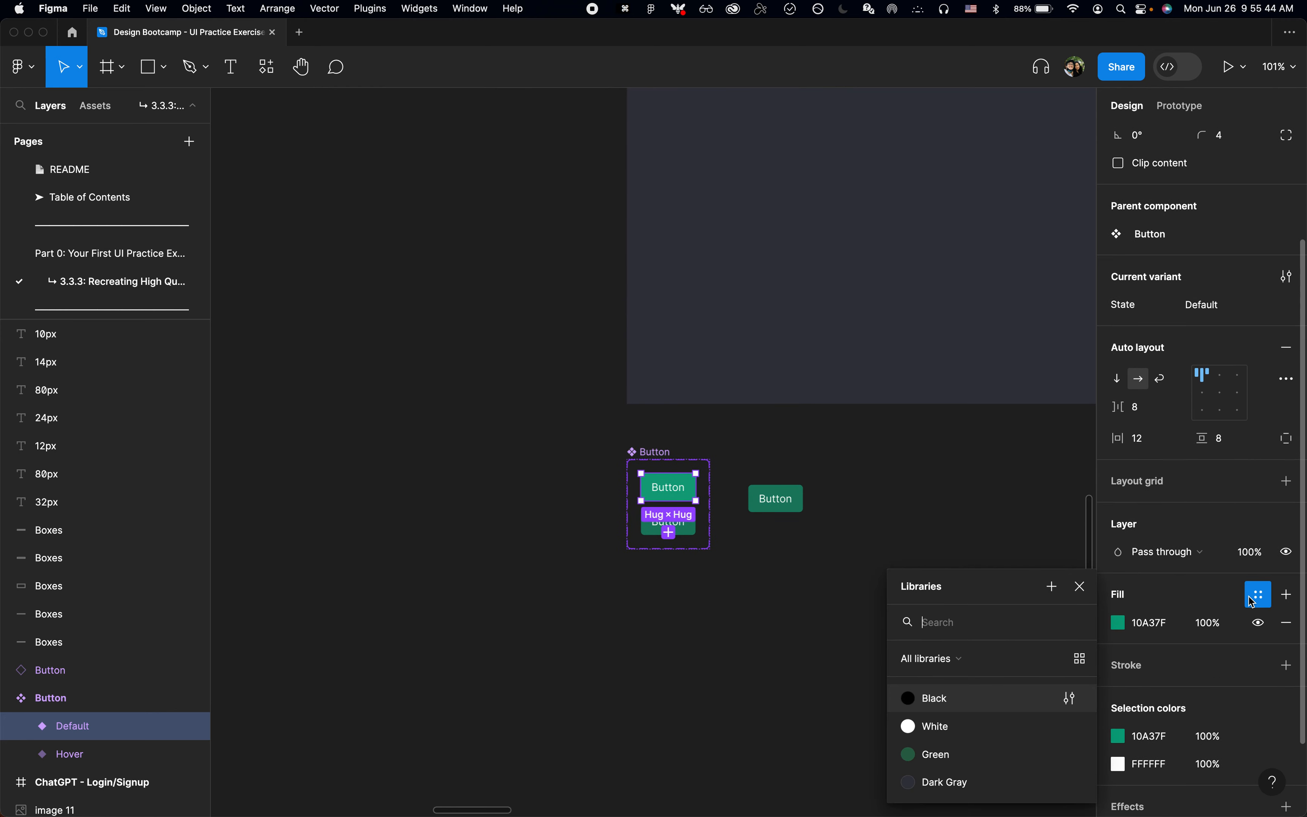
left_click(1052, 587)
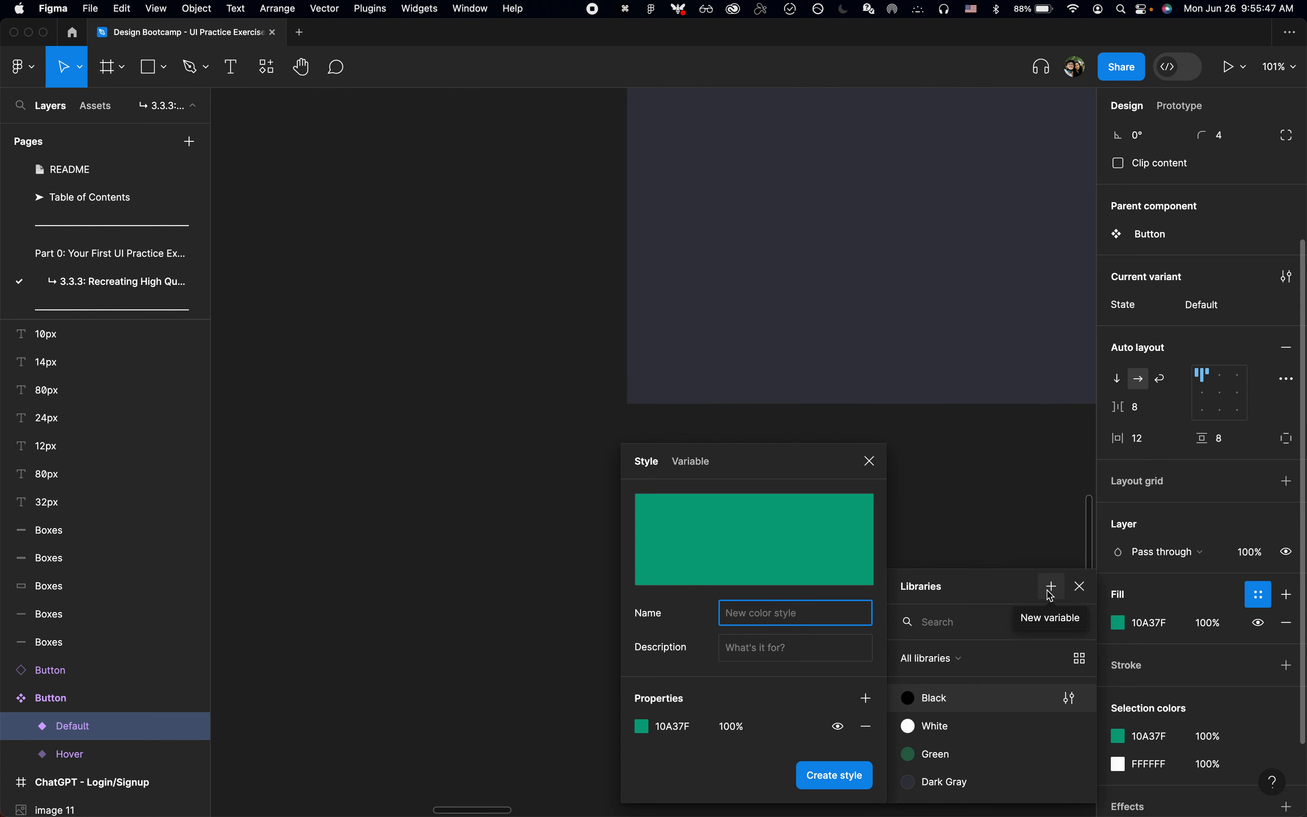
type("Light Green")
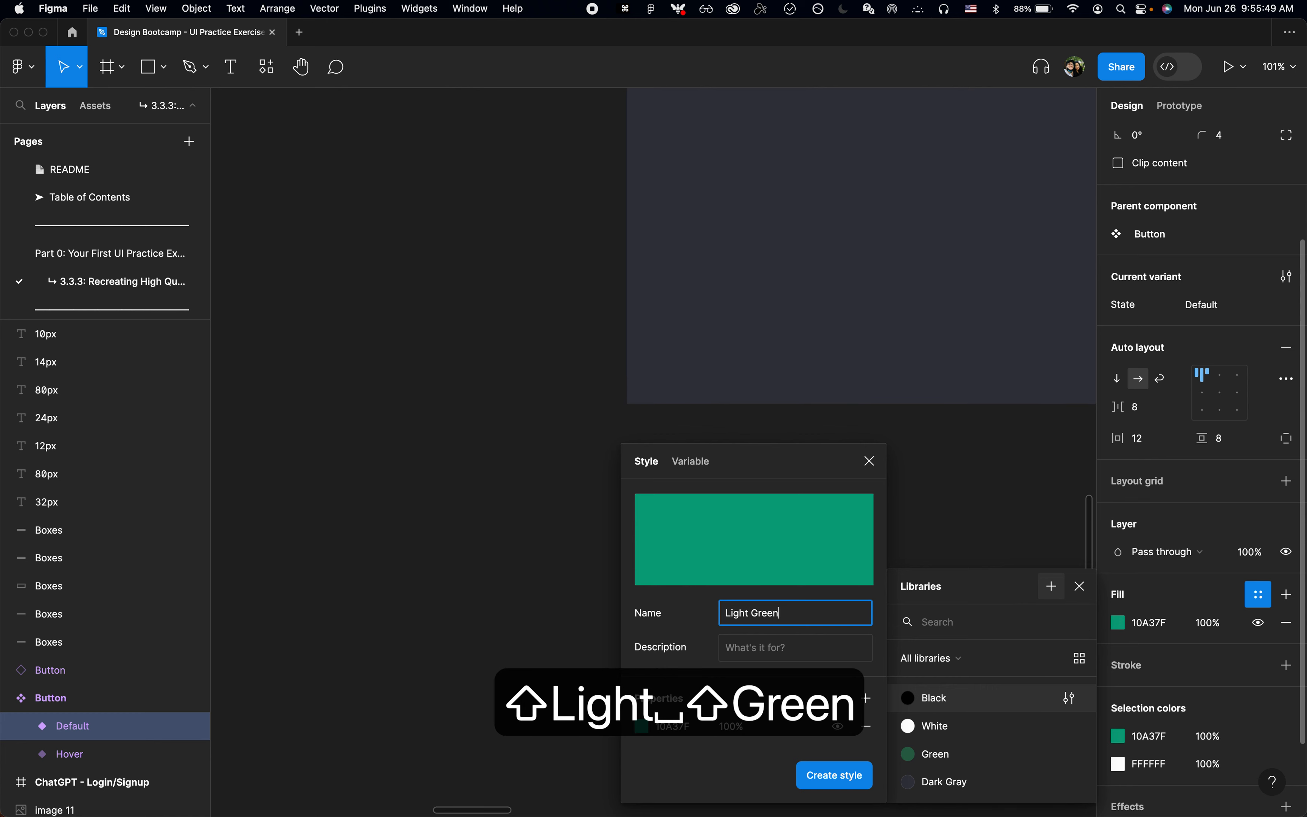
left_click(820, 785)
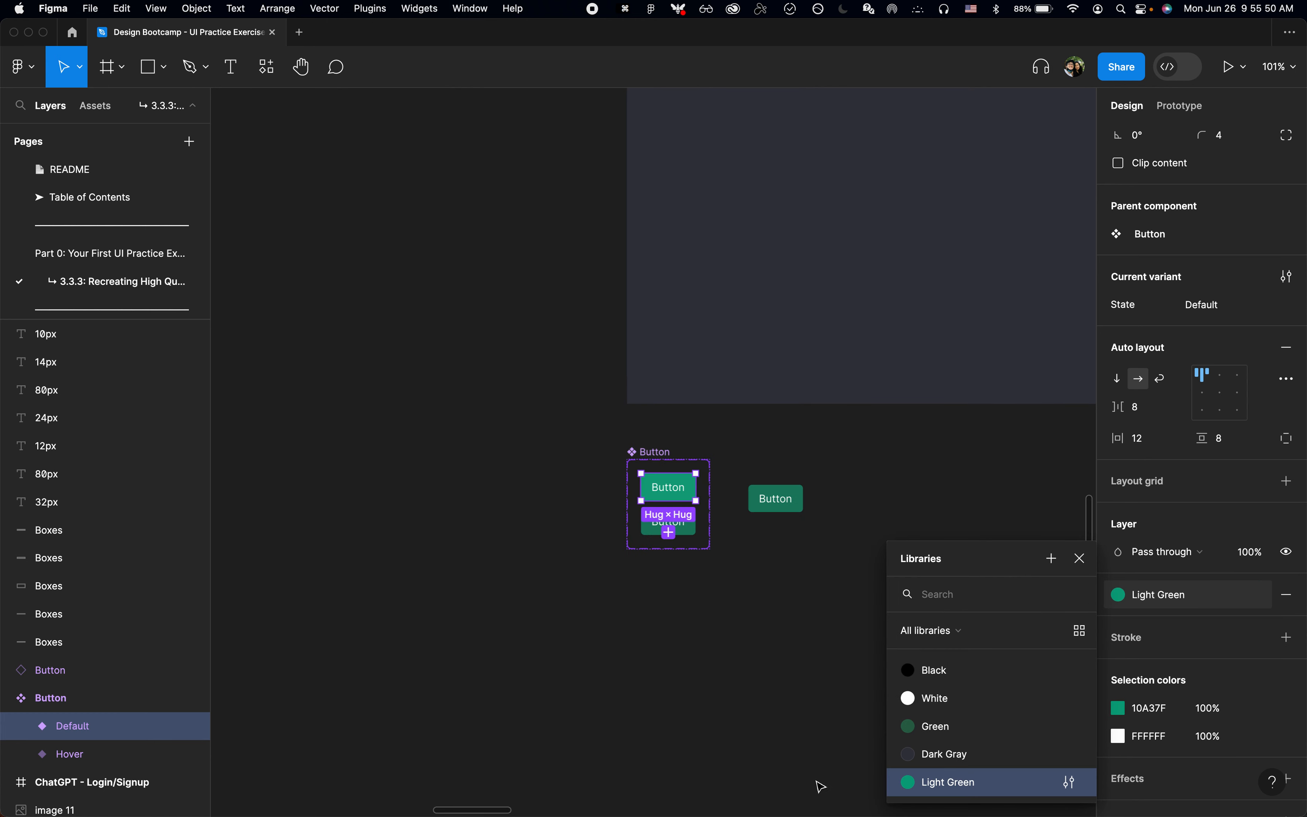
left_click(816, 732)
Step: Duplicate the ChatGPT - Login/Signup frame
scroll(815, 731, "down", 5)
scroll(816, 732, "right", 15)
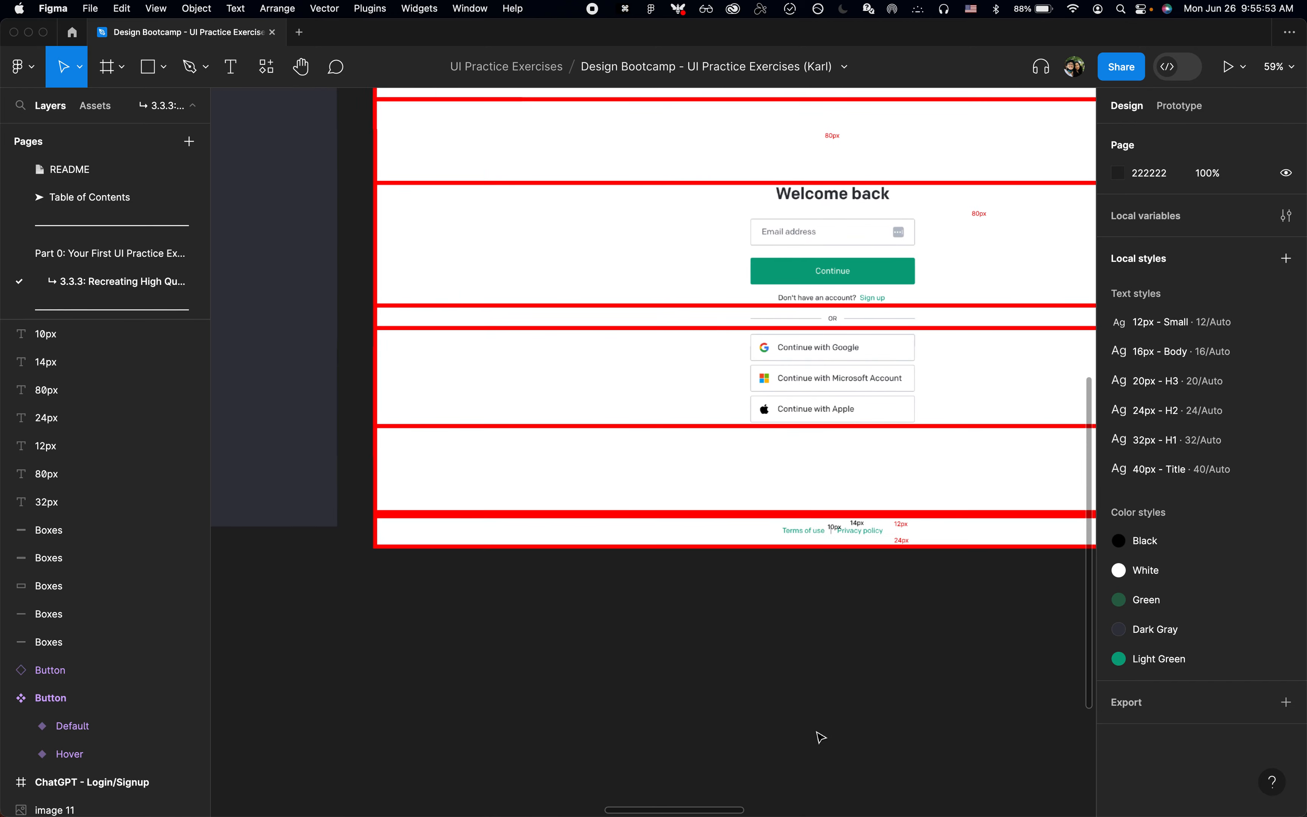
scroll(820, 737, "up", 2)
scroll(821, 738, "right", 15)
scroll(821, 737, "left", 8)
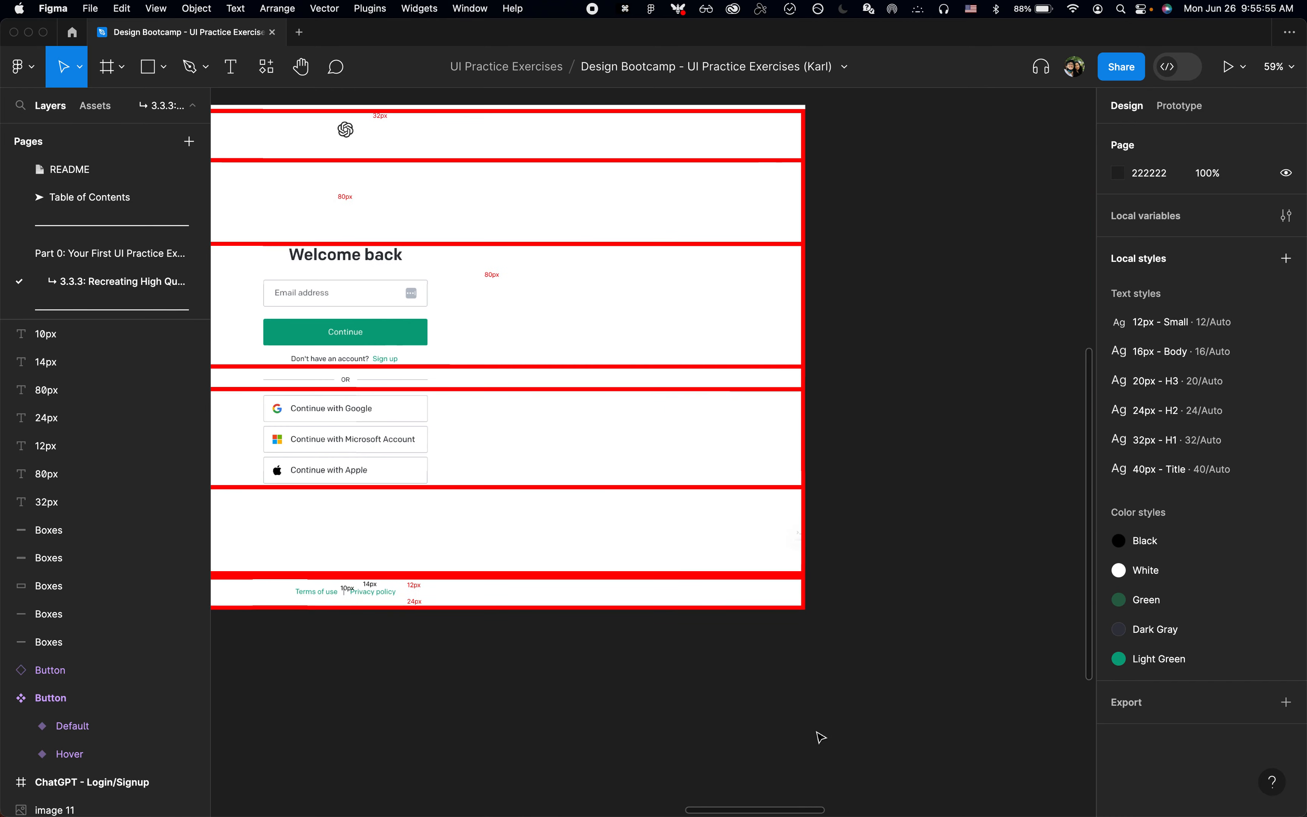
scroll(540, 646, "up", 5)
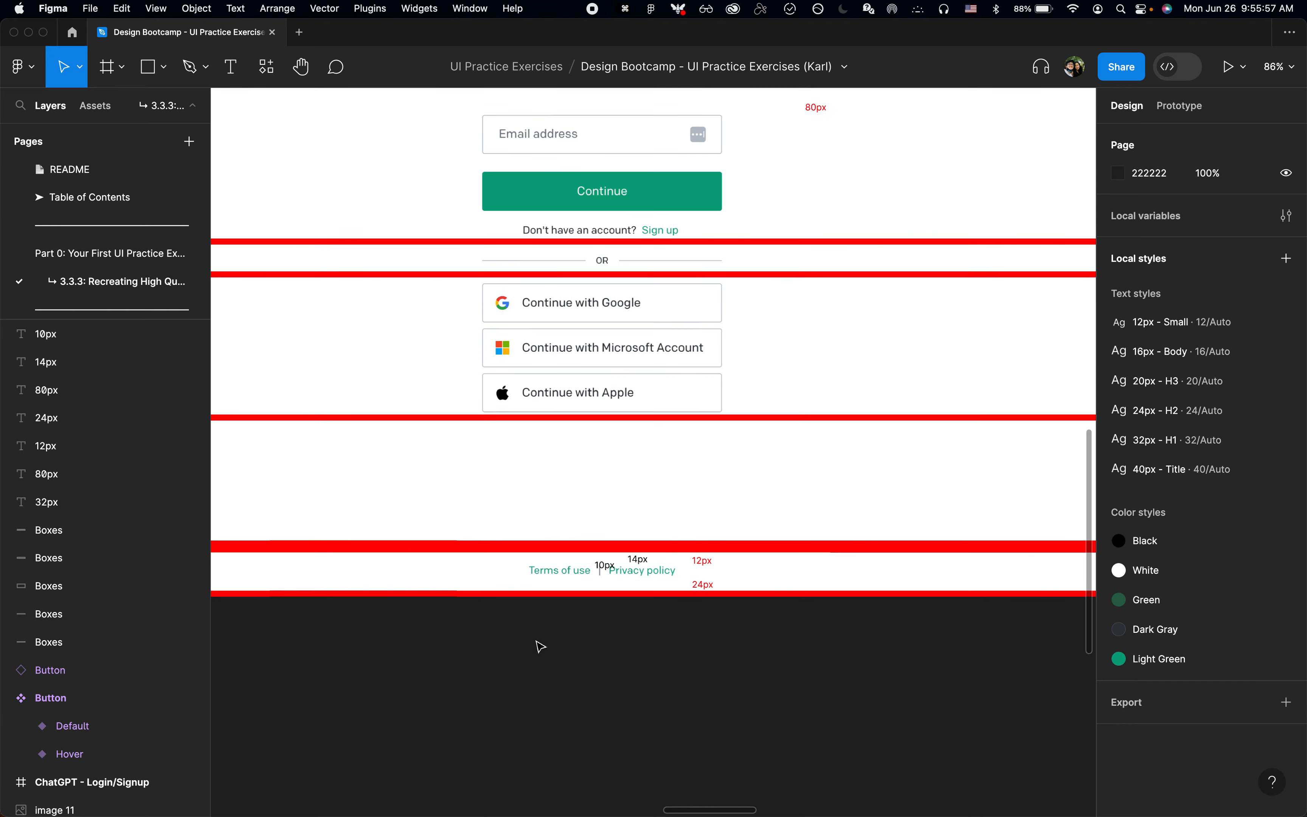
scroll(540, 646, "down", 10)
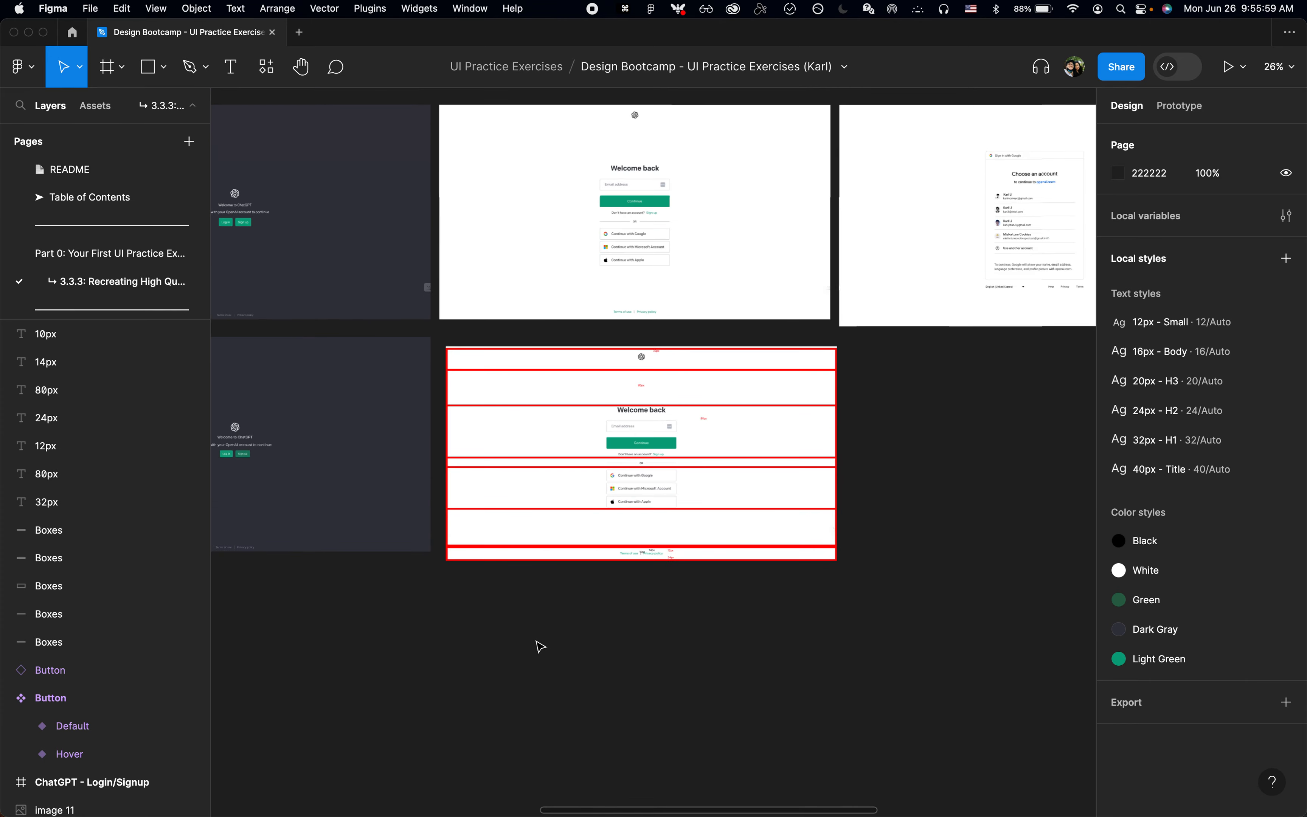
scroll(540, 646, "left", 5)
scroll(540, 647, "left", 2)
left_click(291, 277)
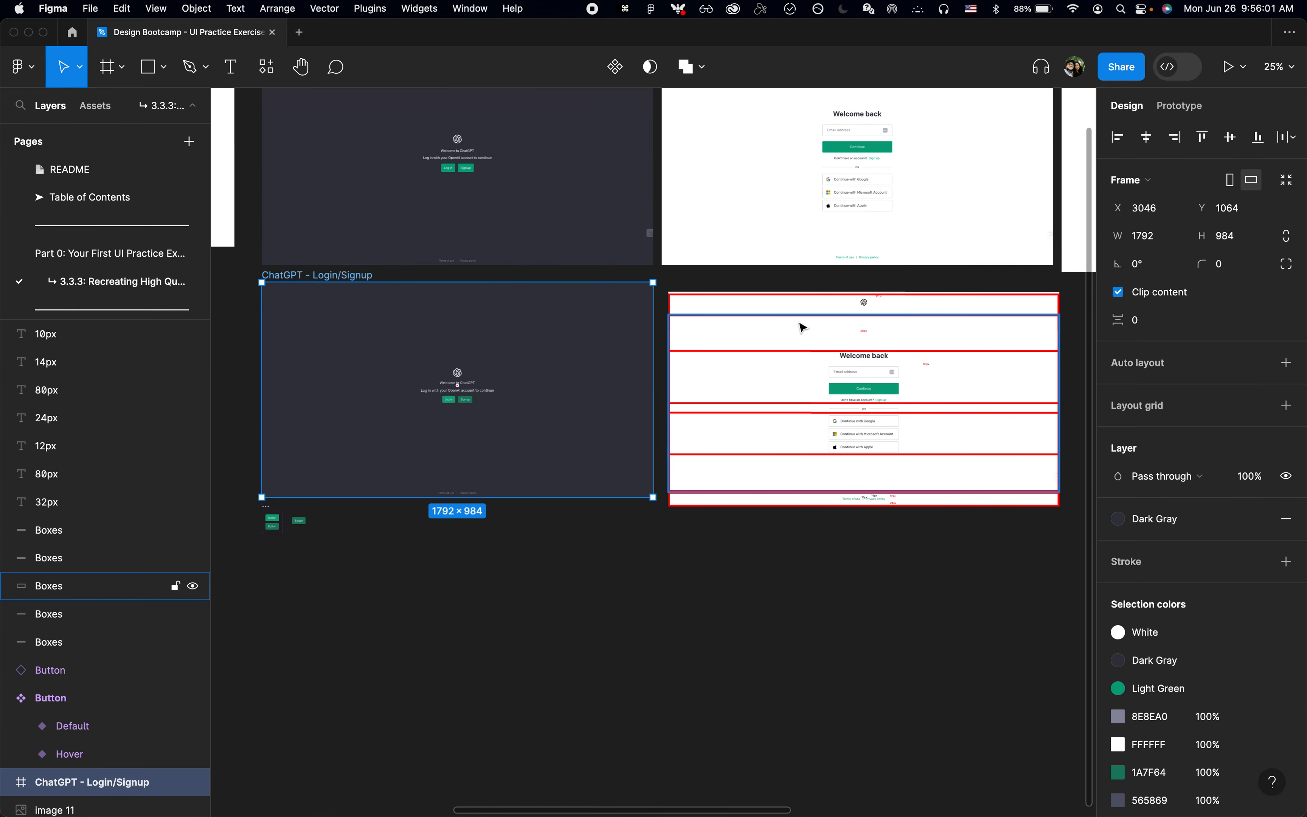
key("super+d")
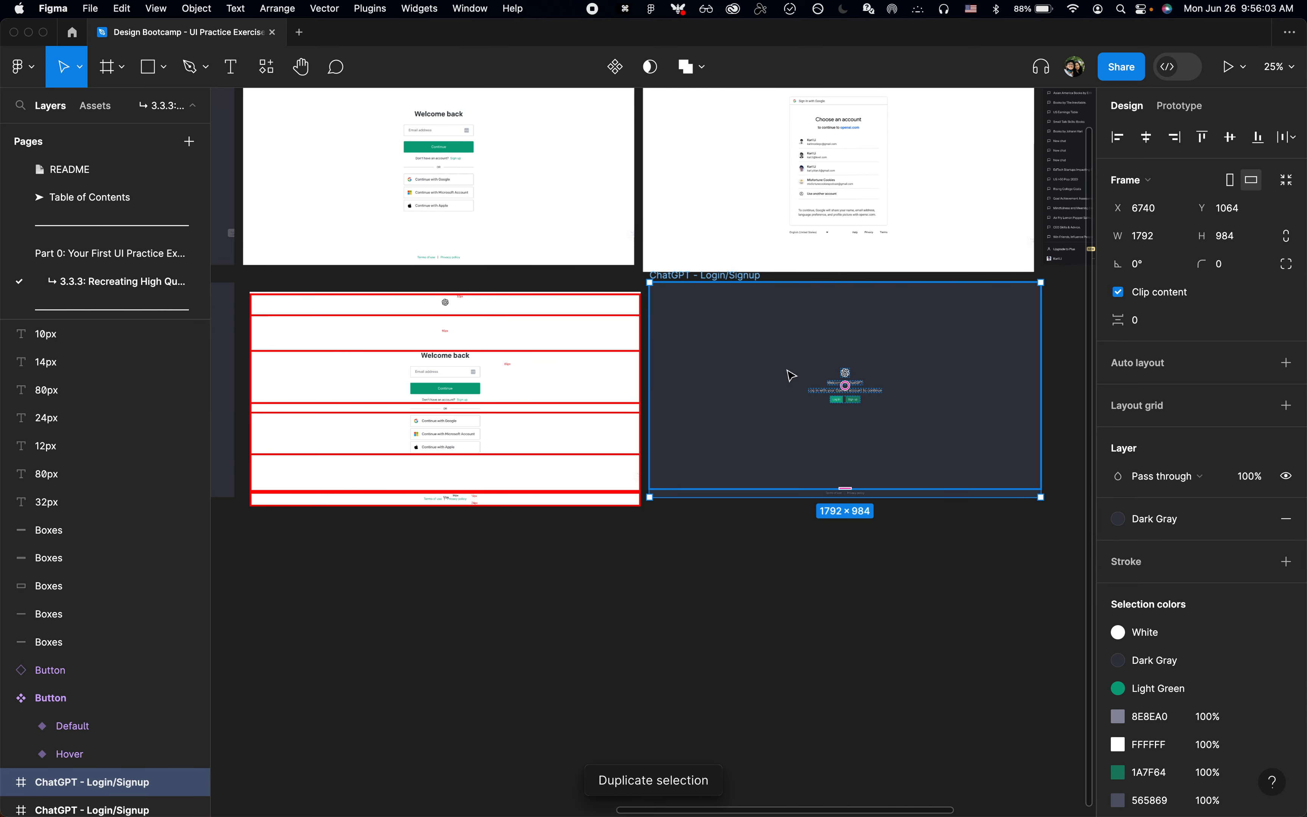
scroll(789, 373, "left", 5)
key("shift+a")
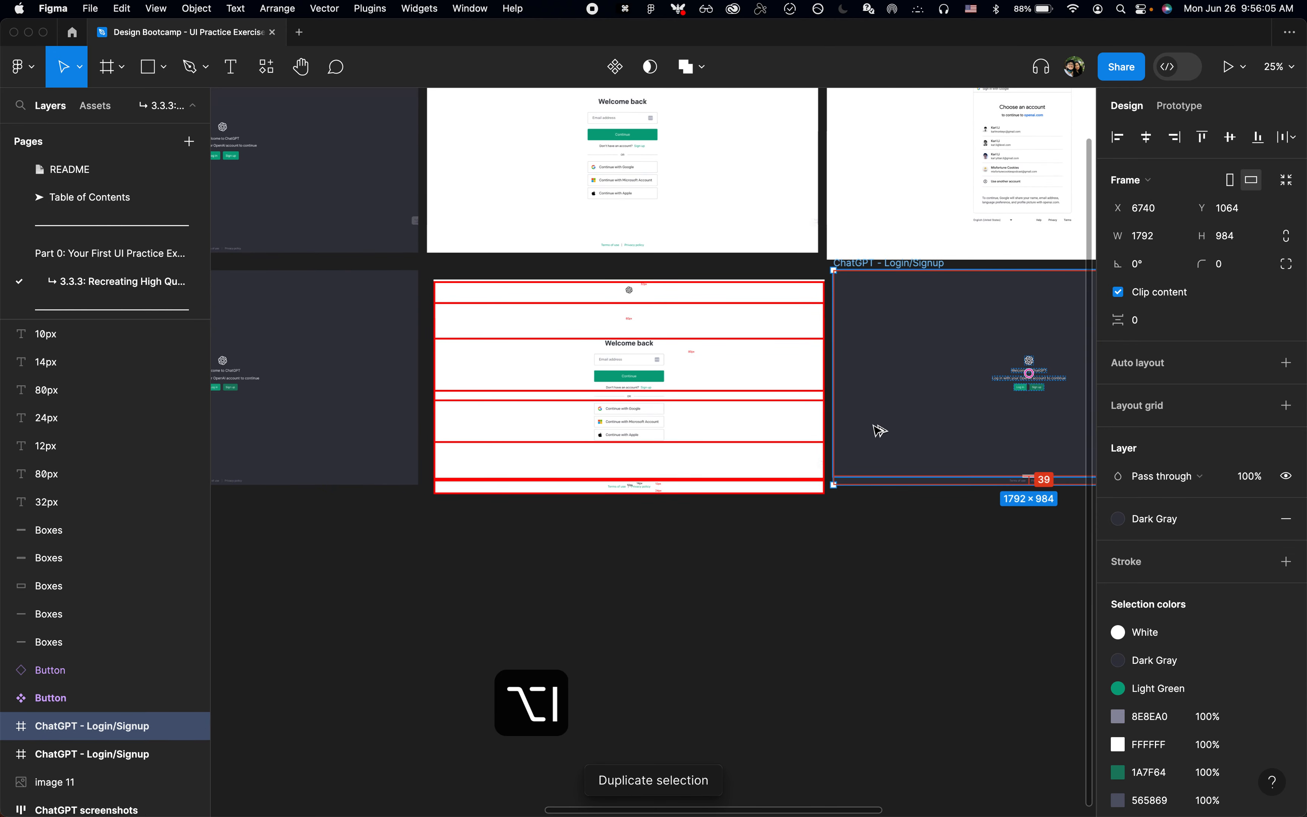
left_click(864, 586)
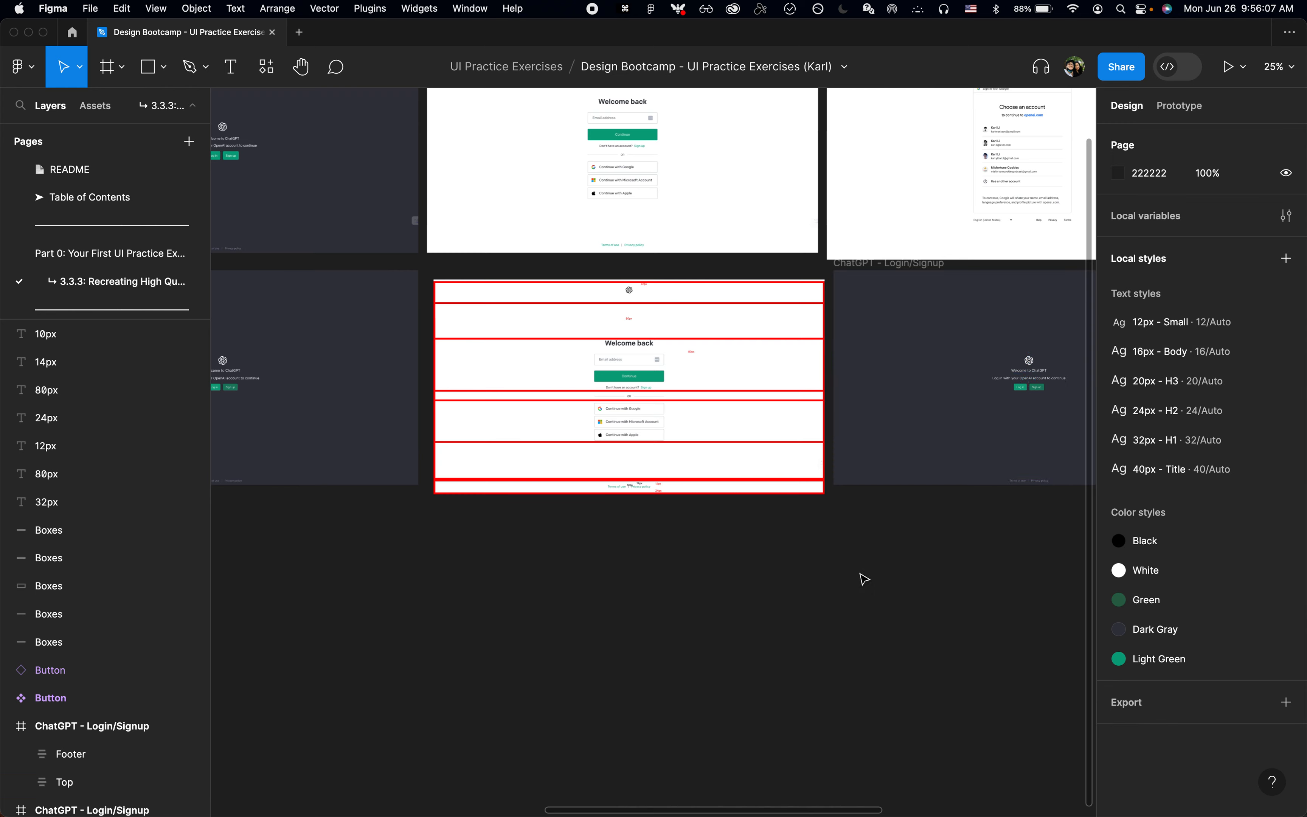
Step: Move the duplicated frame below the red-boxed Welcome back screenshot, to about X 4925, Y 2246
left_click_drag(867, 263, 467, 519)
scroll(470, 521, "up", 3)
scroll(478, 526, "right", 3)
scroll(479, 526, "down", 2)
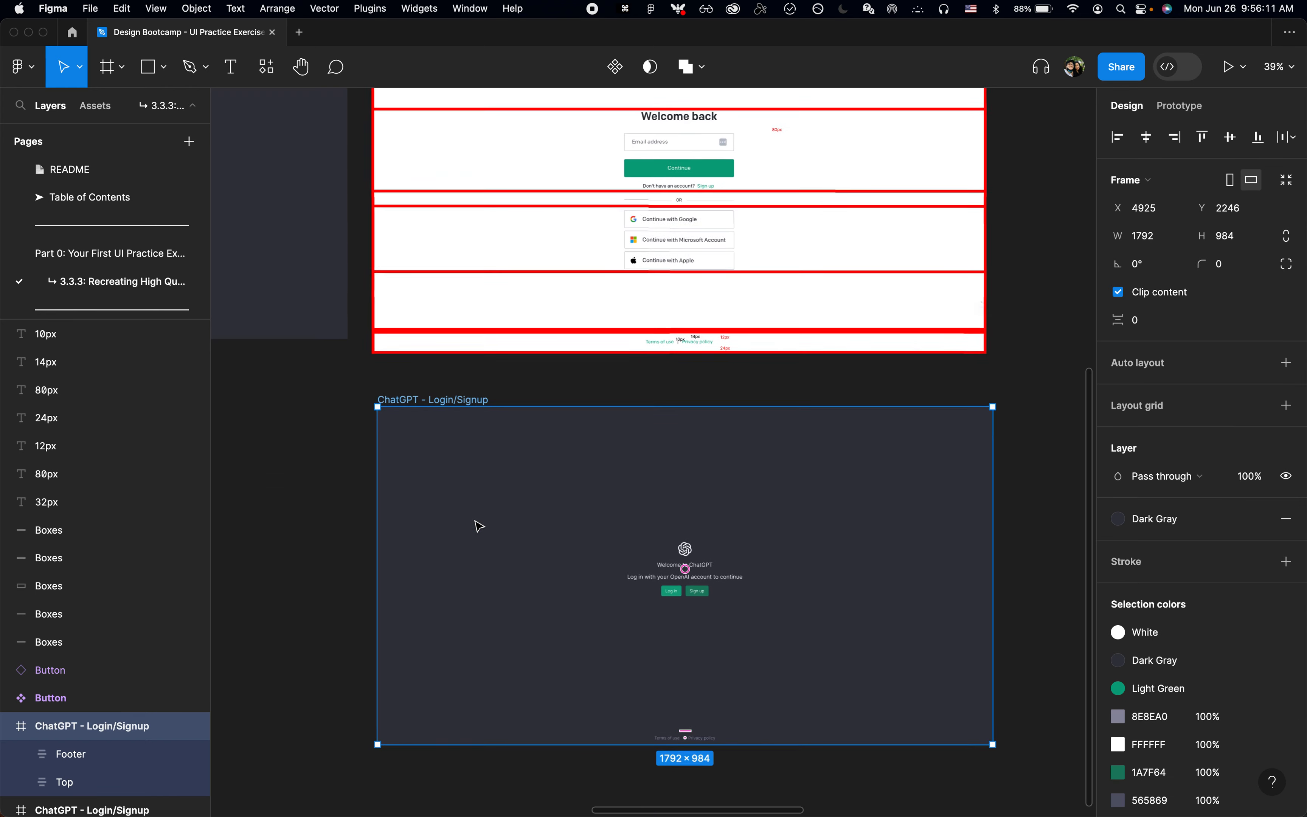
scroll(493, 475, "down", 3)
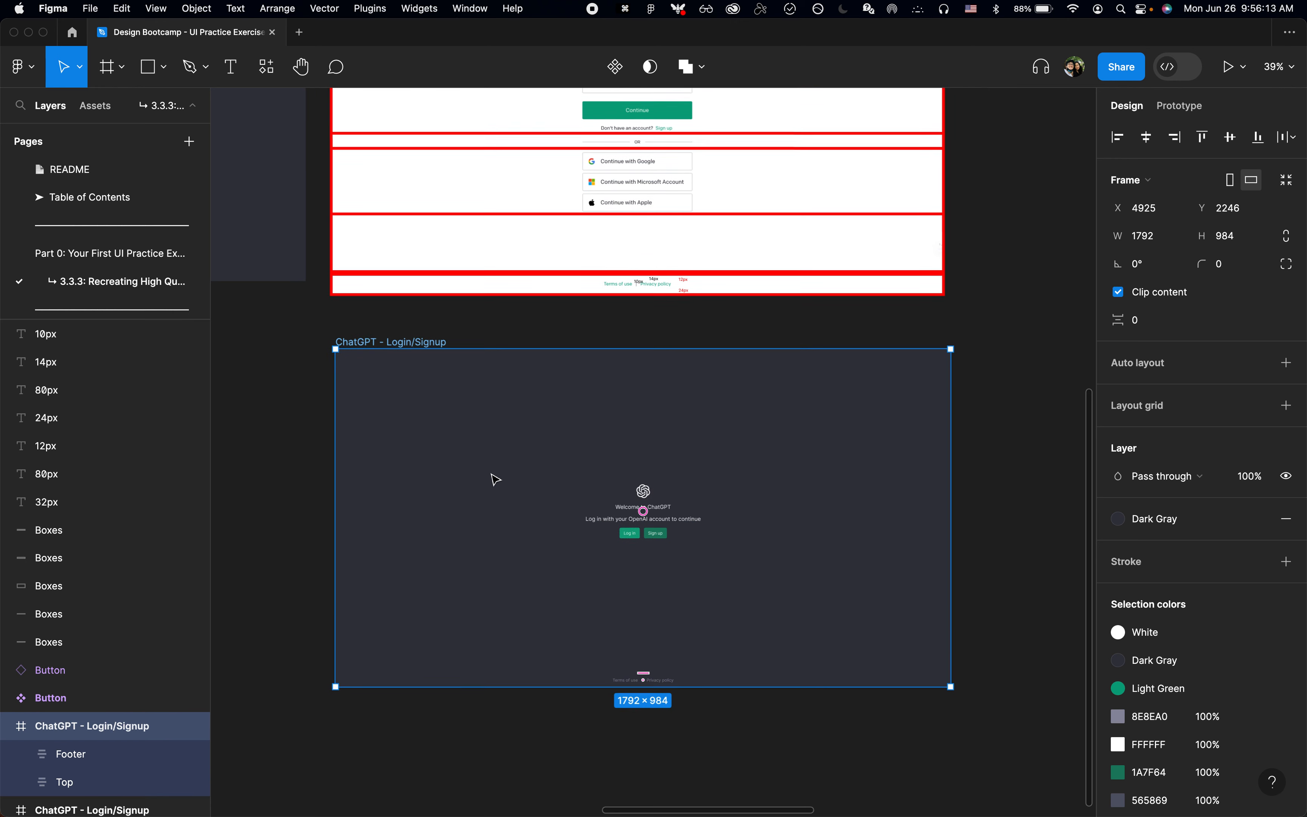
Step: Rename the duplicated frame as ChatGPT - Sign in
scroll(510, 452, "up", 2)
key("super+r")
key("alt+BackSpace")
key("alt+BackSpace")
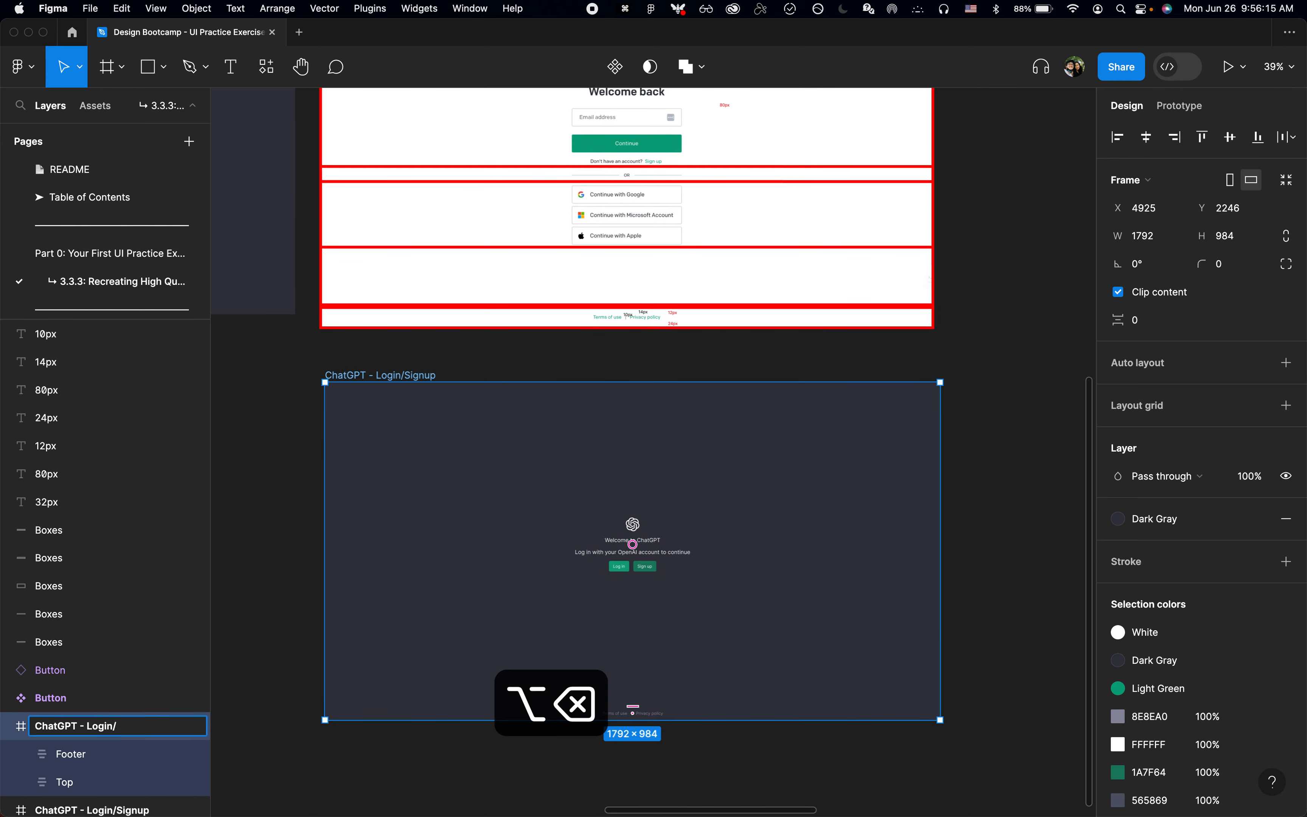
type("Si")
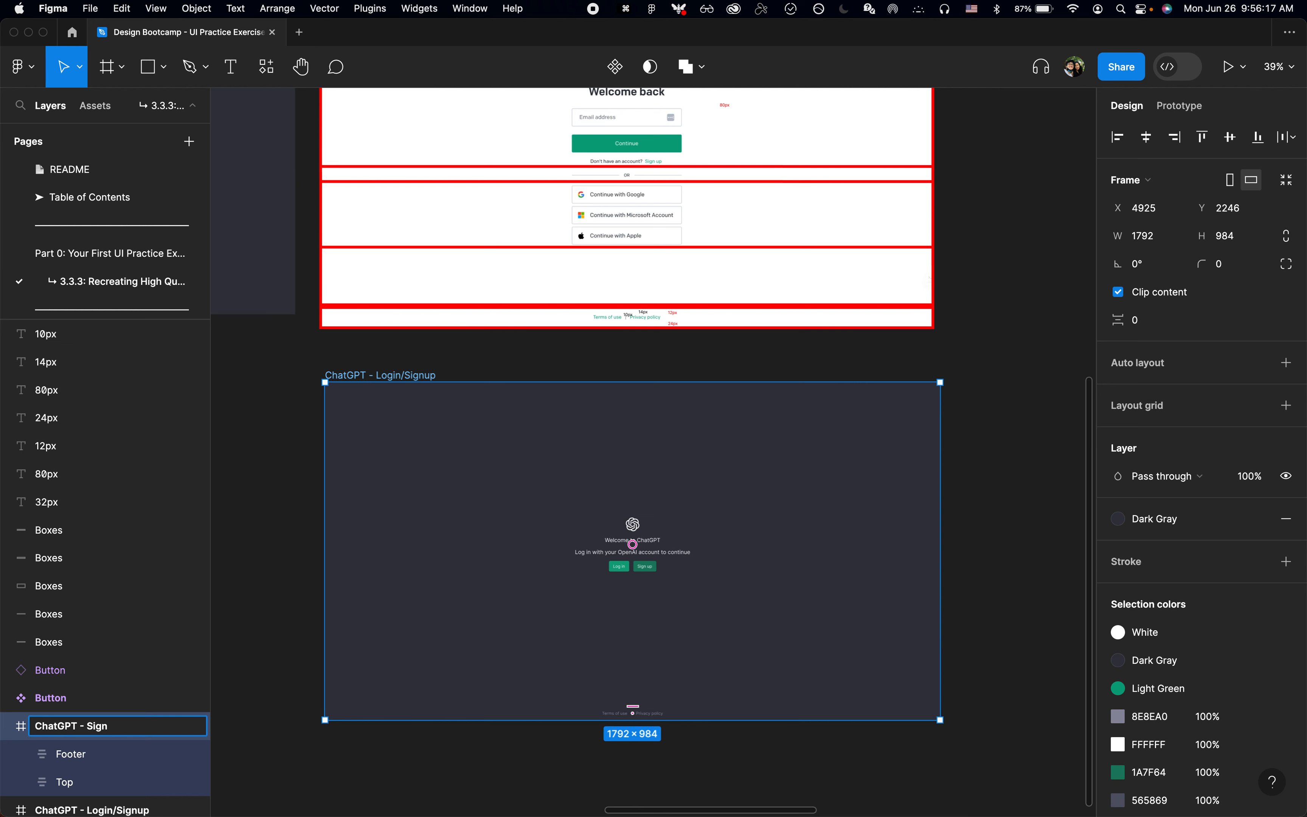
type("gn in")
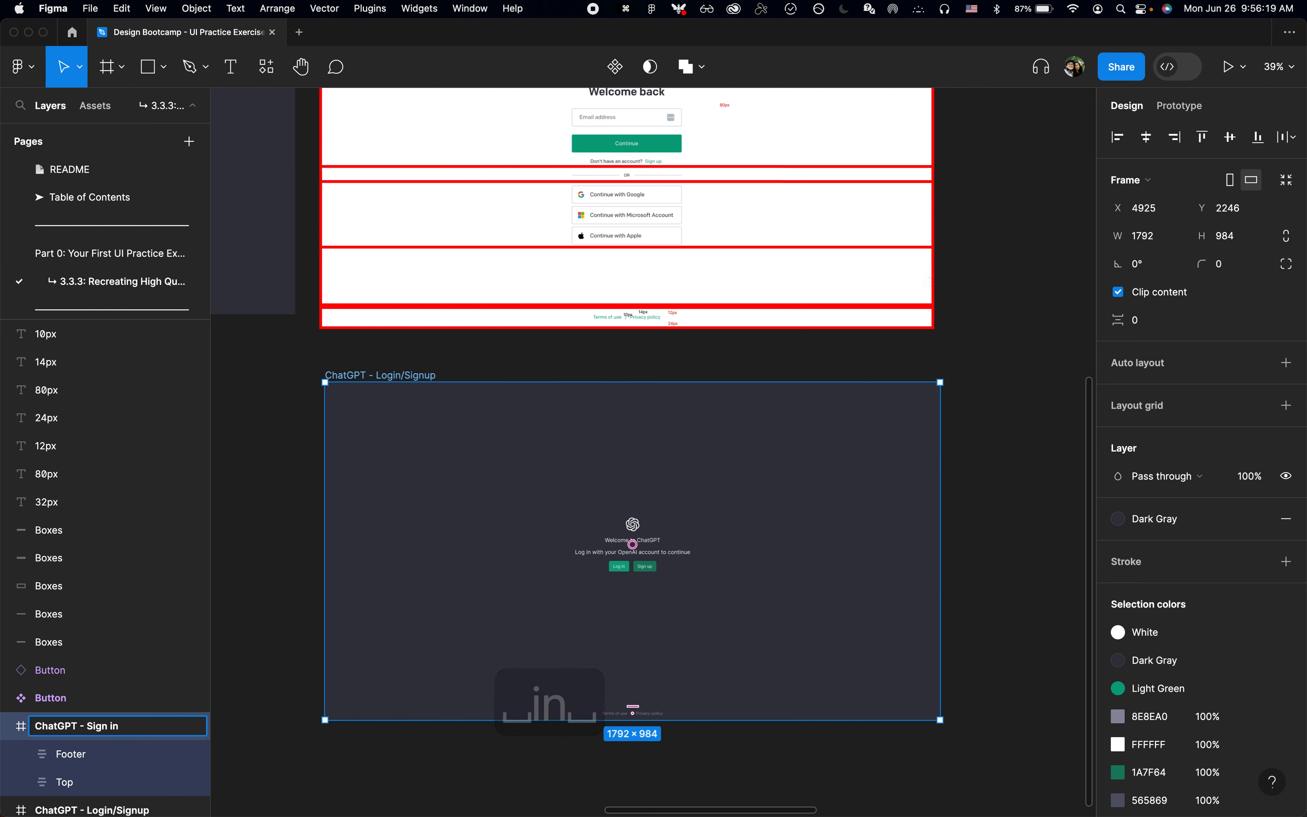
key("BackSpace")
key("Return")
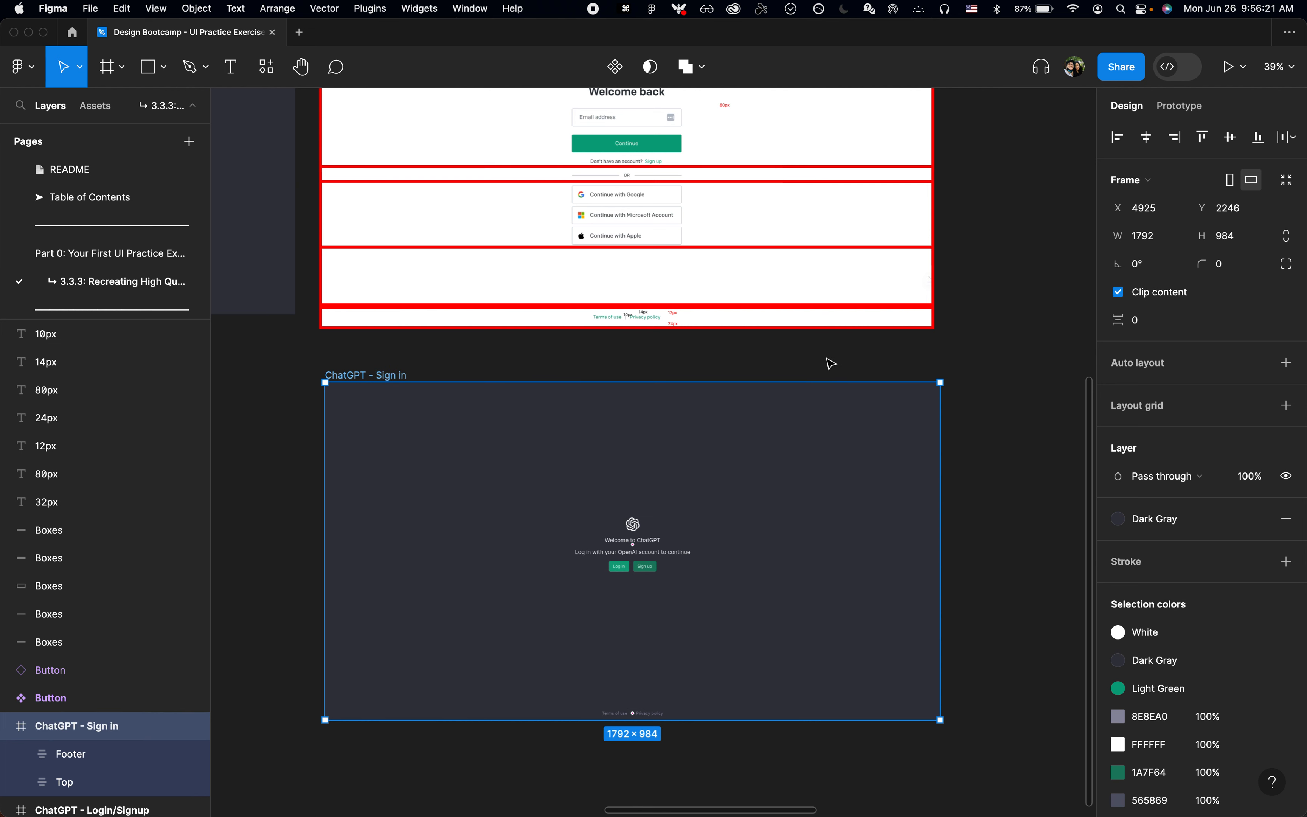
Step: Change the fill of the ChatGPT - Sign in frame to the White colour style
scroll(830, 363, "up", 1)
left_click(1155, 519)
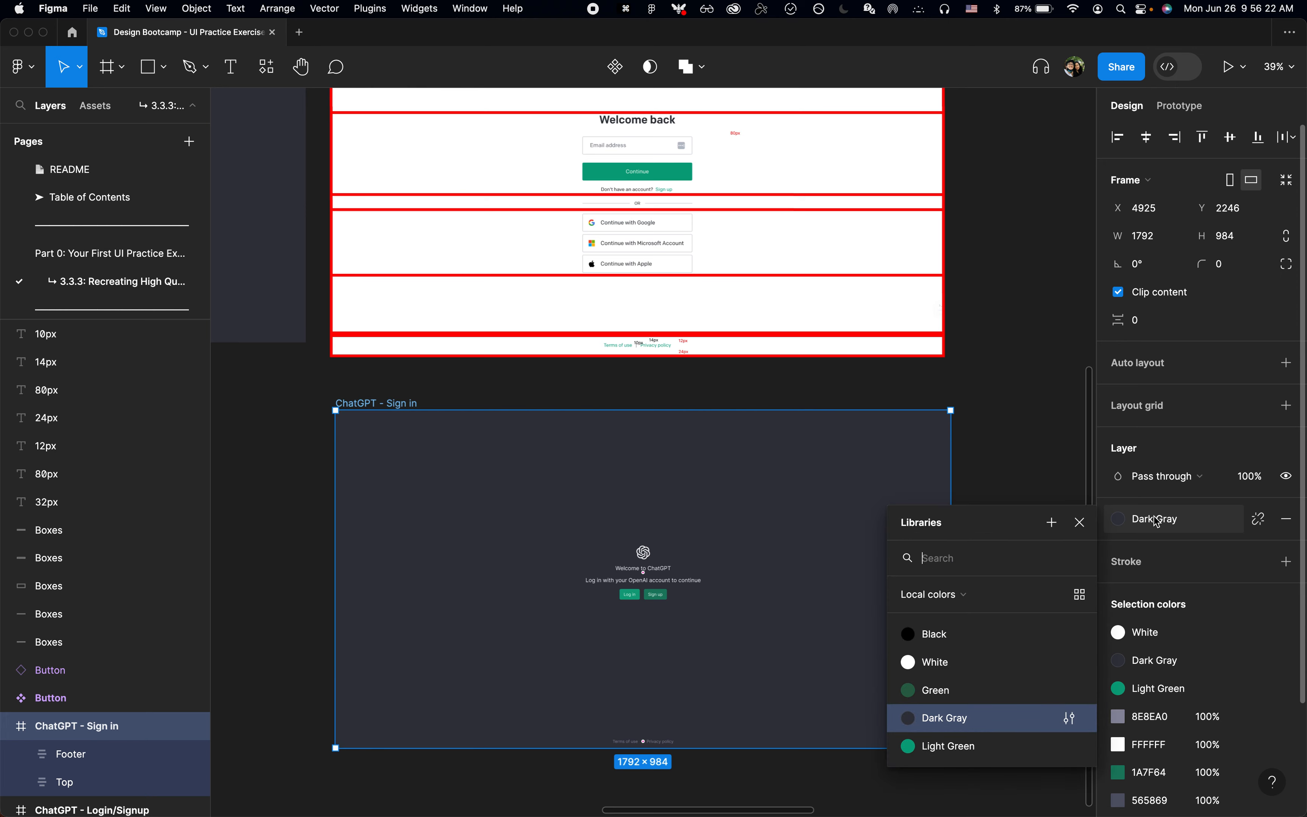
left_click(955, 662)
scroll(864, 680, "down", 3)
left_click(691, 724)
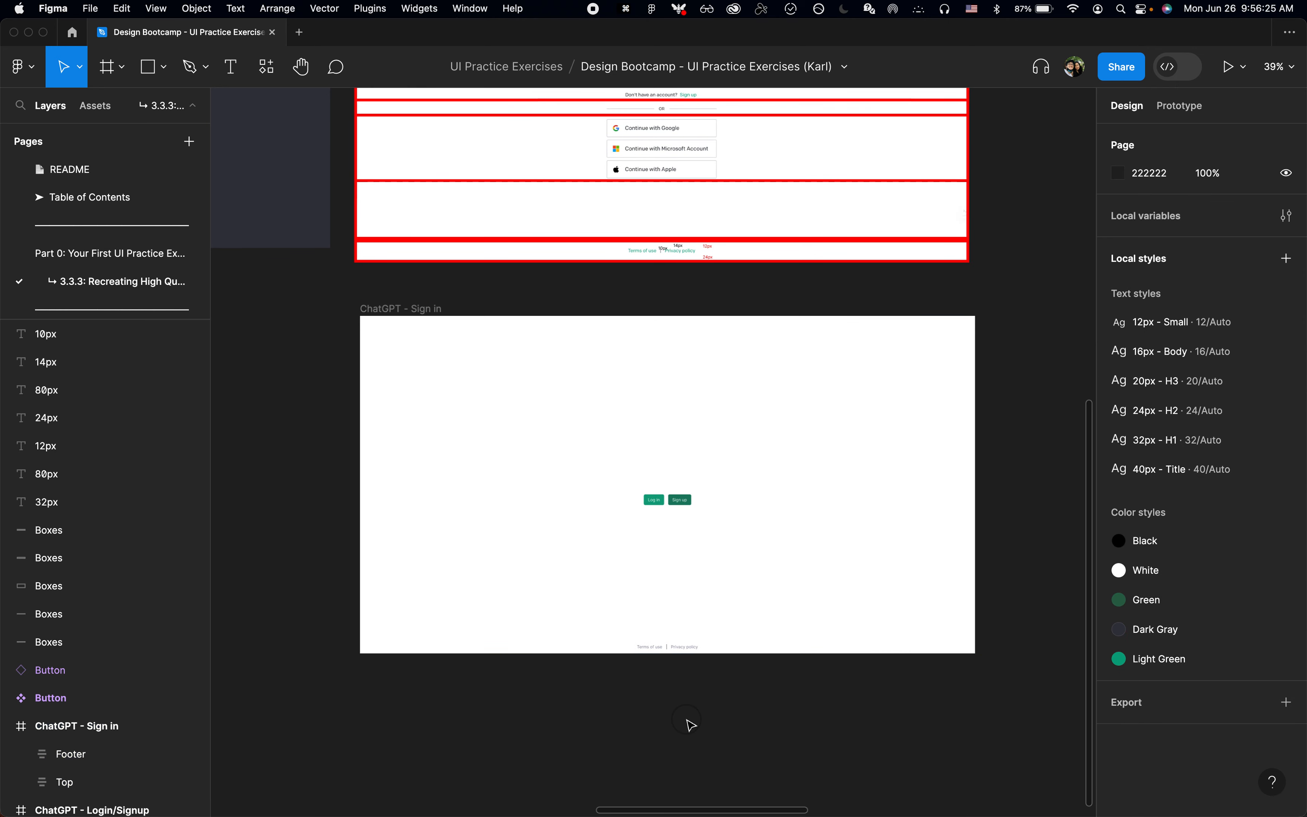
scroll(679, 675, "up", 10)
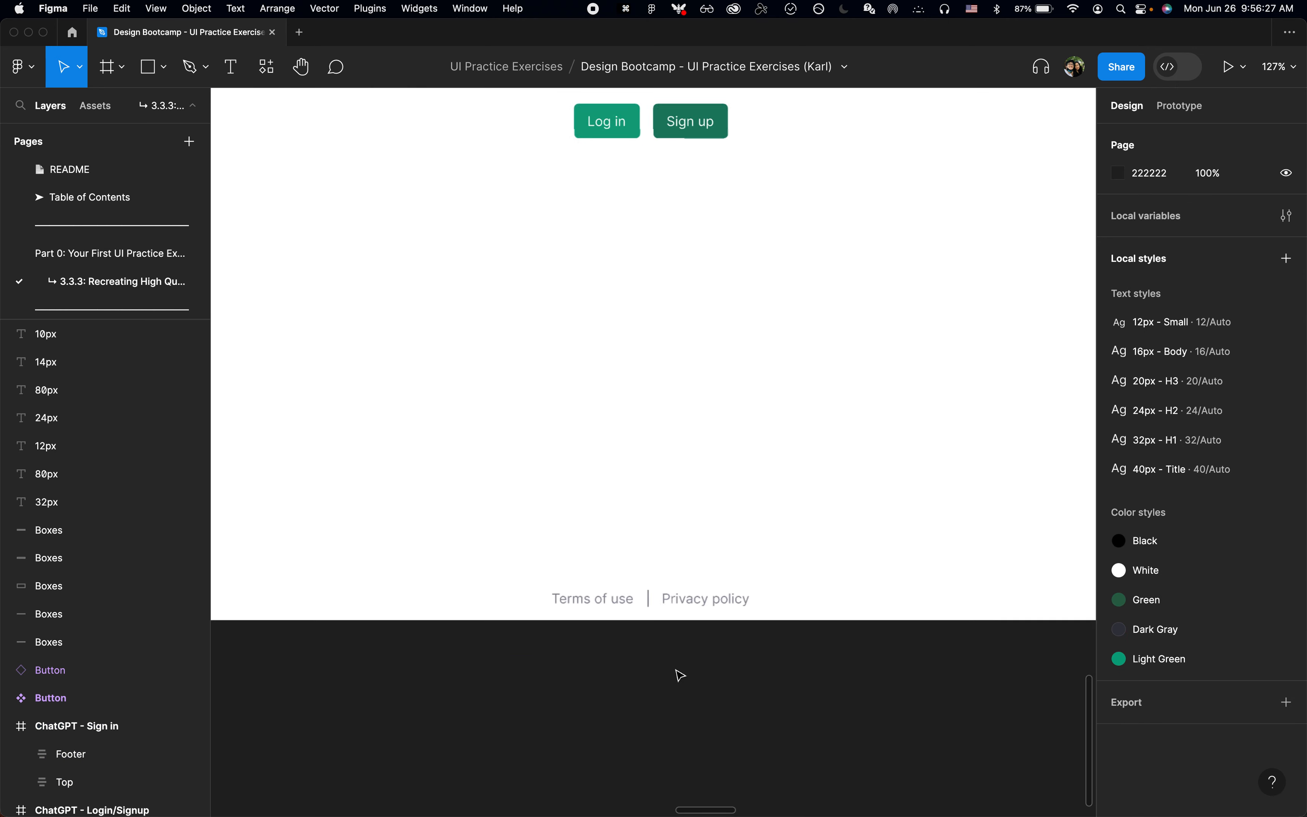
left_click(714, 578)
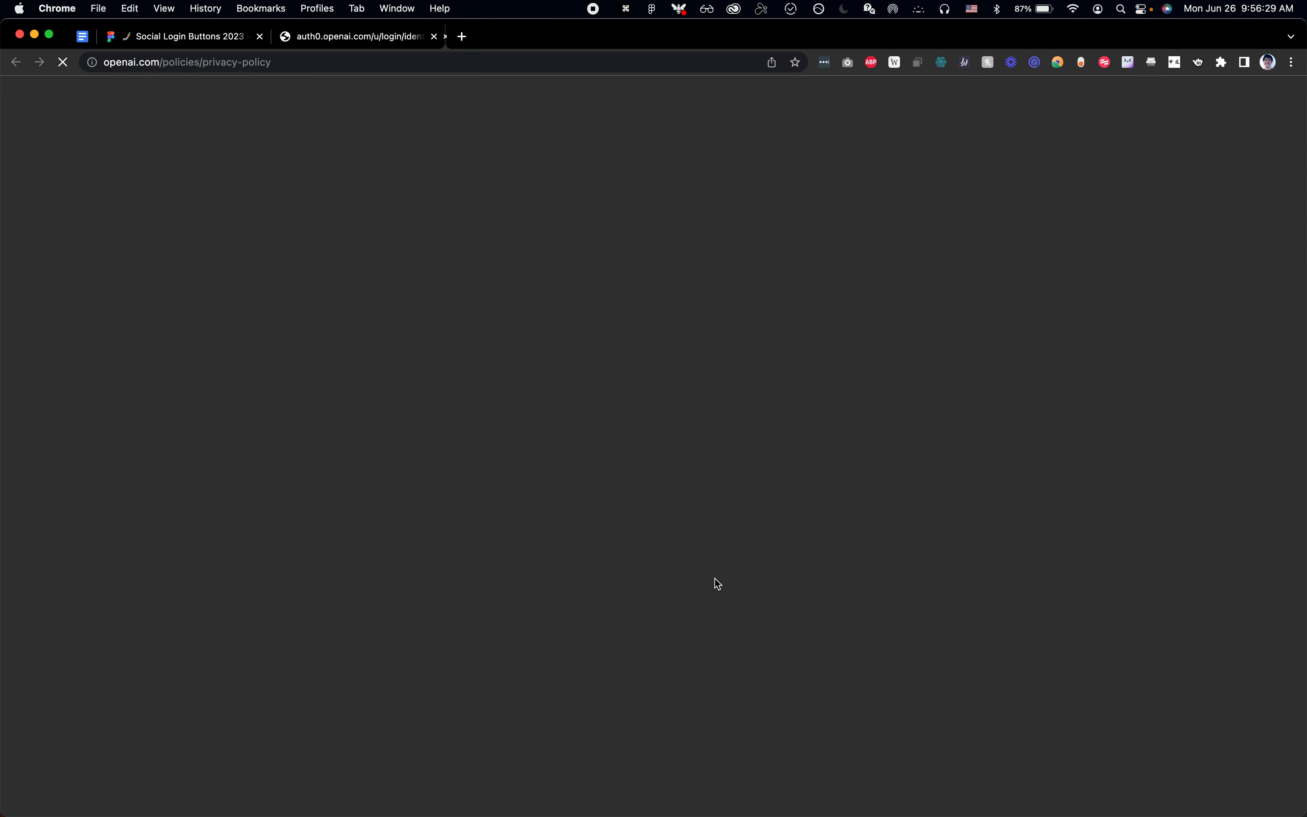
key("super+w")
key("super+Tab")
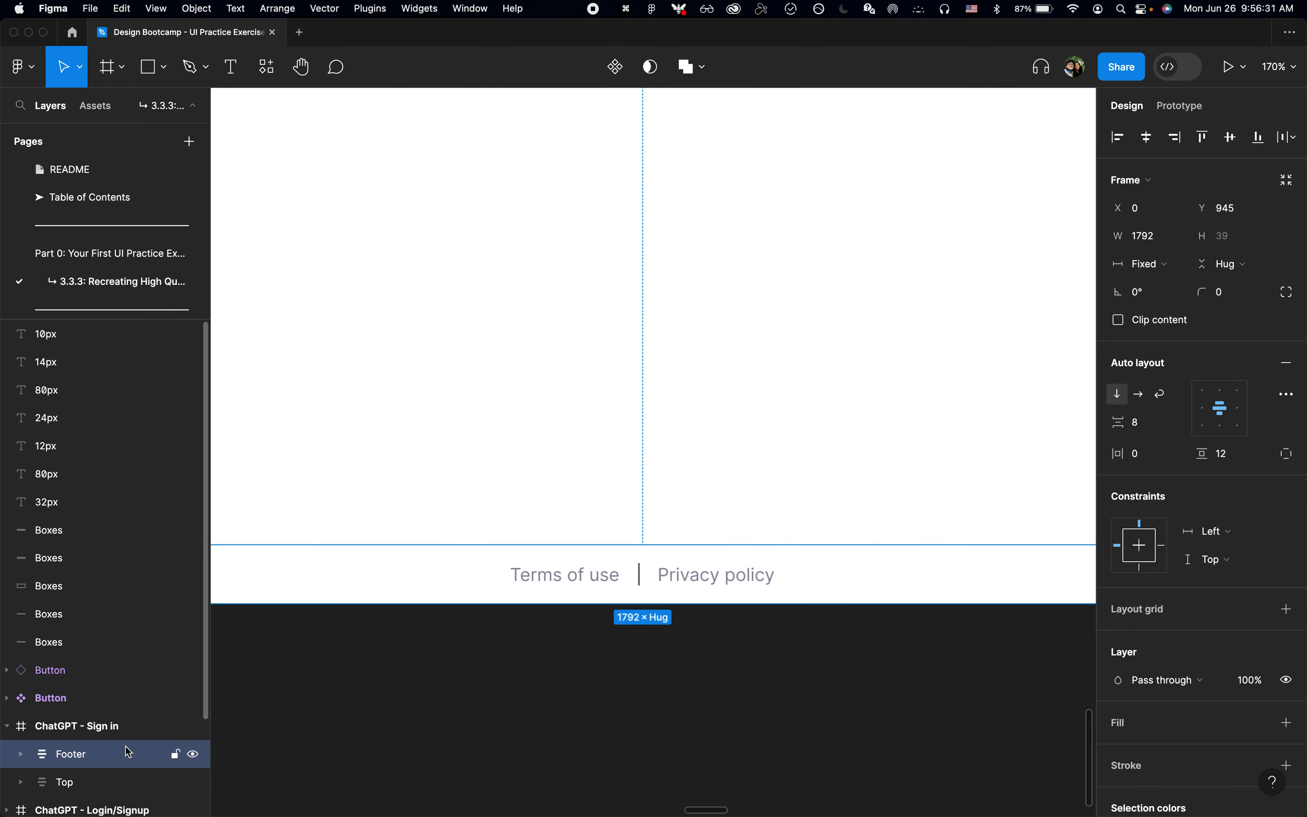
Step: Select the Footer in the ChatGPT - Sign in frame and bring its selection colours into reach
Step: Apply the Light Green colour style to the Terms of use and Privacy policy texts in the ChatGPT - Sign in footer
scroll(1115, 770, "down", 5)
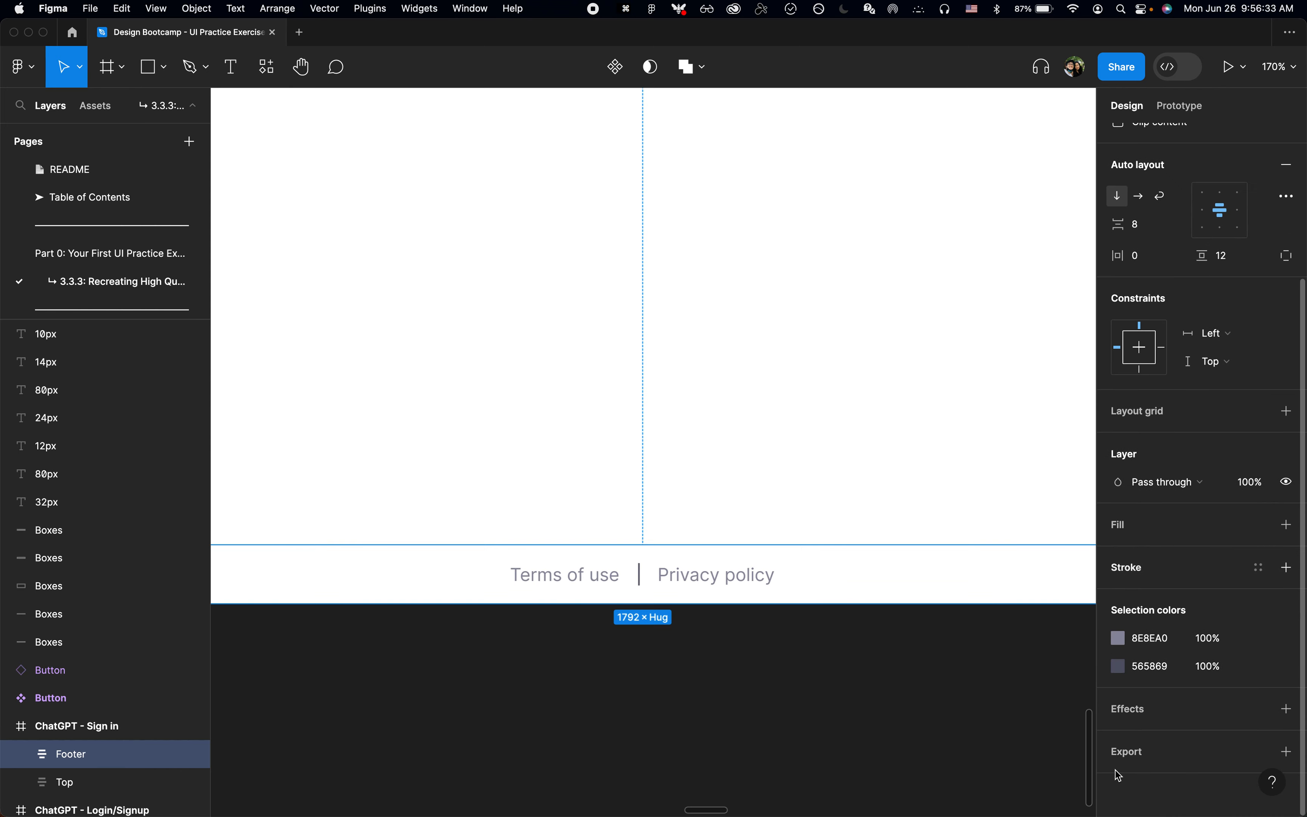
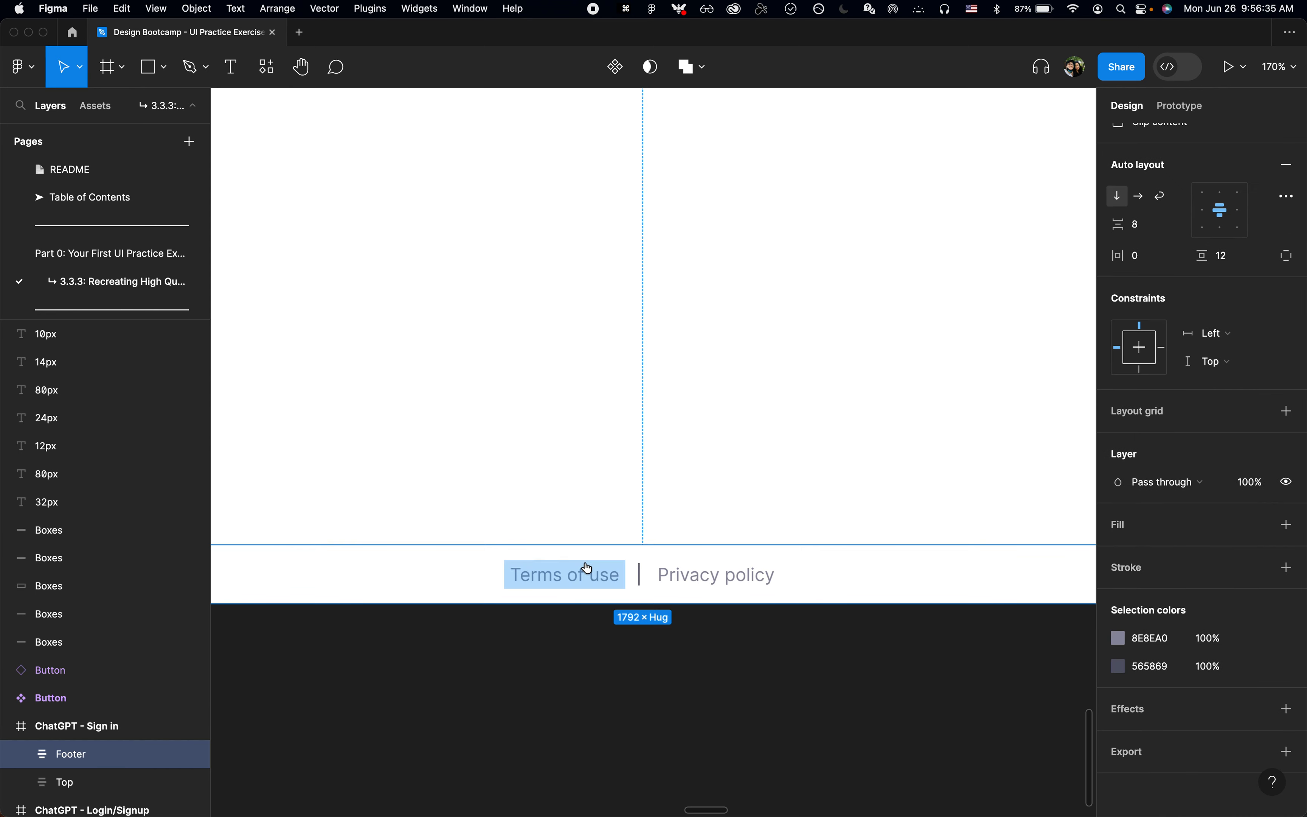
Step: Apply the Light Green colour style to the Terms of use and Privacy policy texts in the ChatGPT - Sign in footer
key("Return")
left_click(39, 783)
scroll(81, 675, "down", 5)
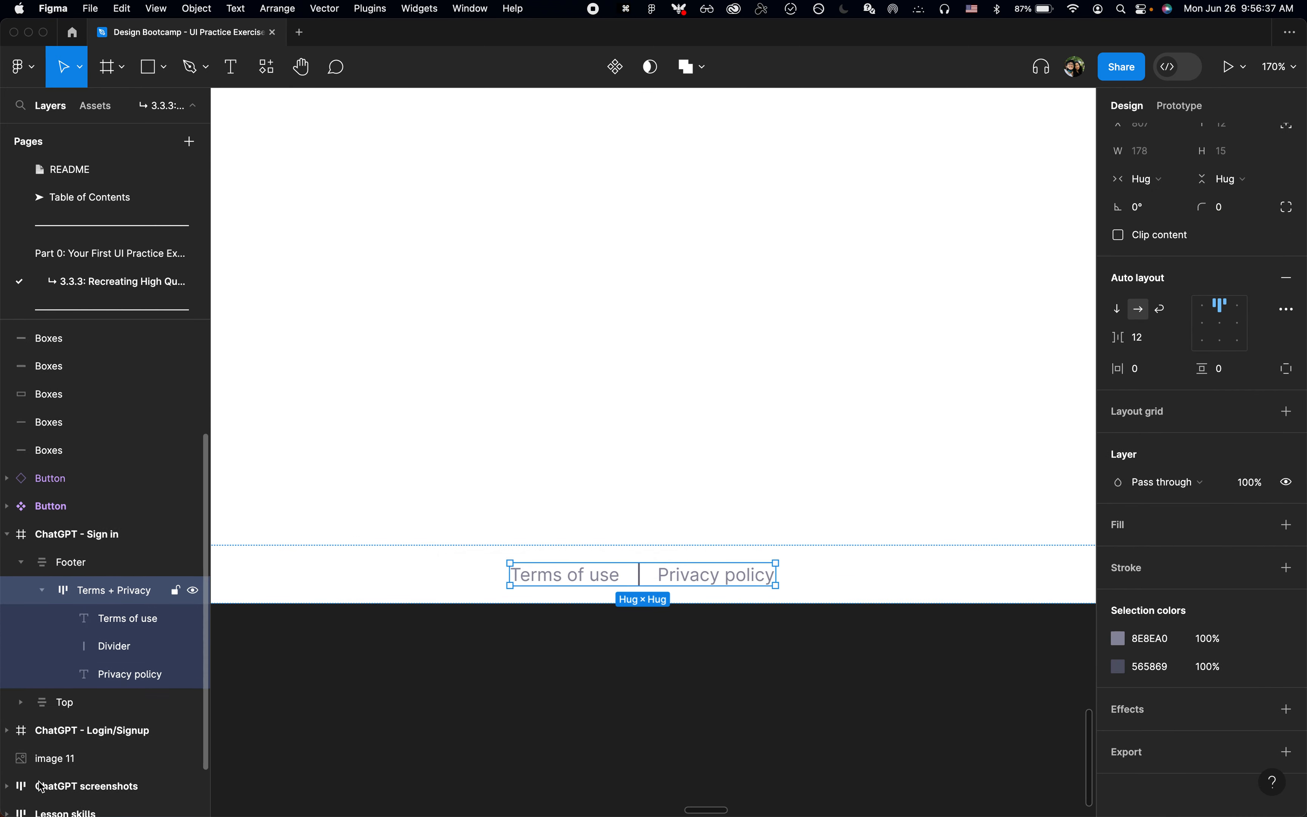
left_click(110, 584)
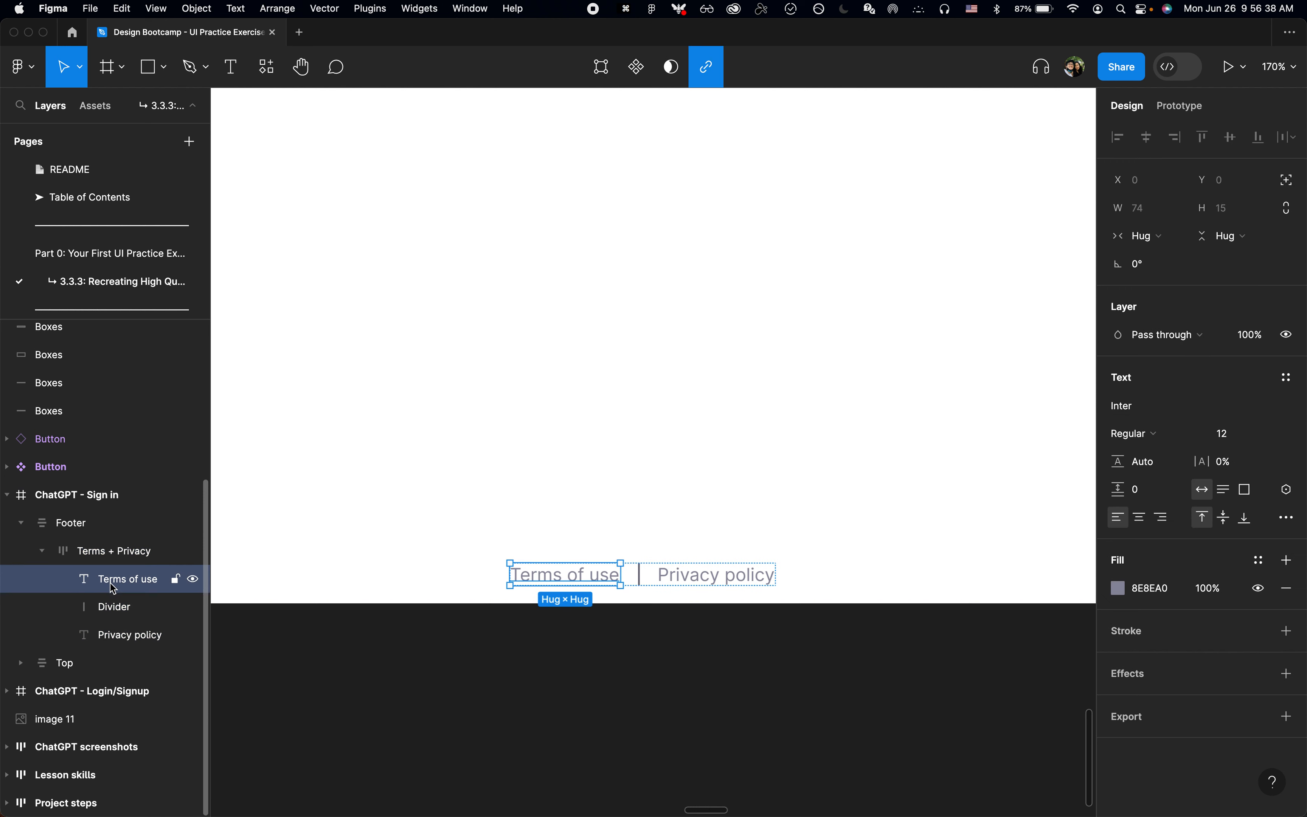
left_click(126, 644, "shift")
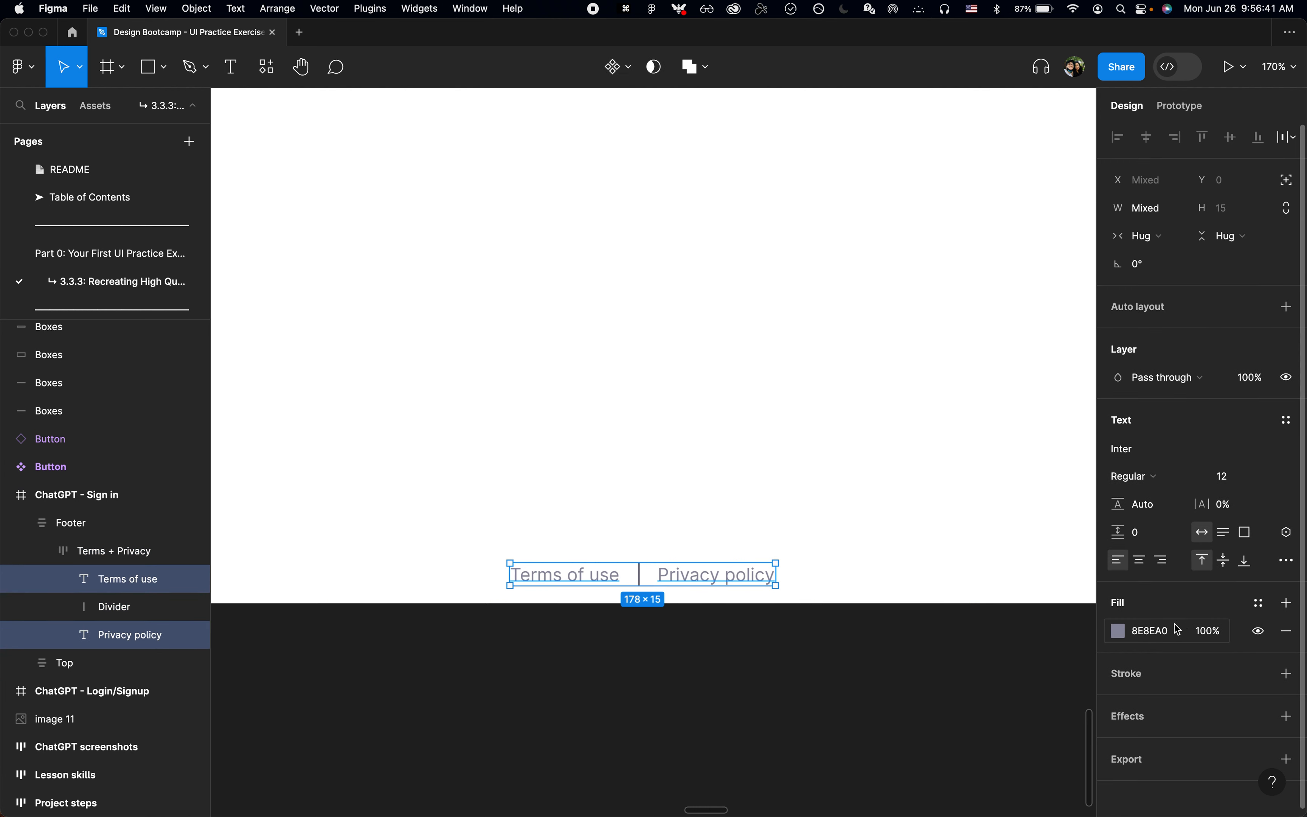
left_click(1258, 605)
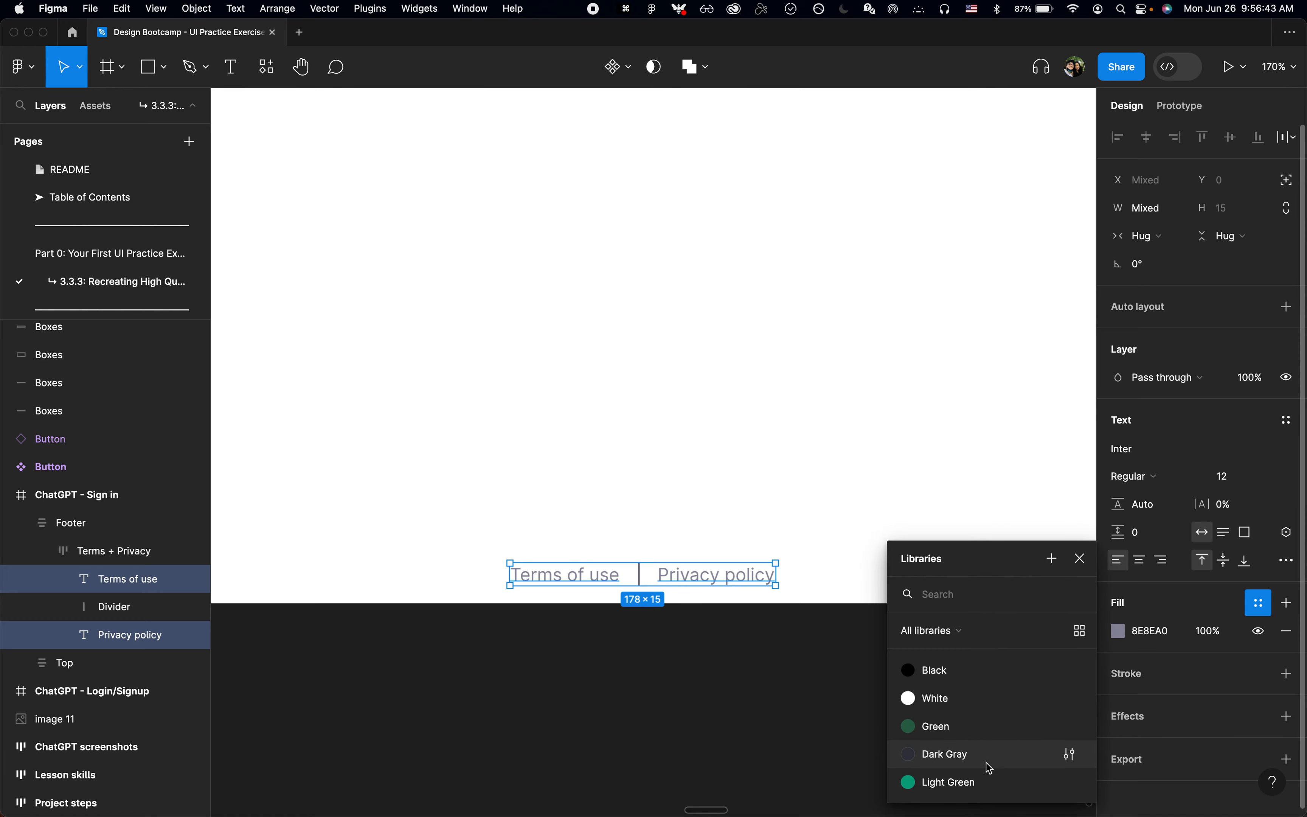
left_click(987, 782)
left_click(769, 708)
Step: Switch to Chrome, inspect the divider text between the footer links, and copy its RGB border colour values 110, 110, 128
scroll(769, 707, "down", 5)
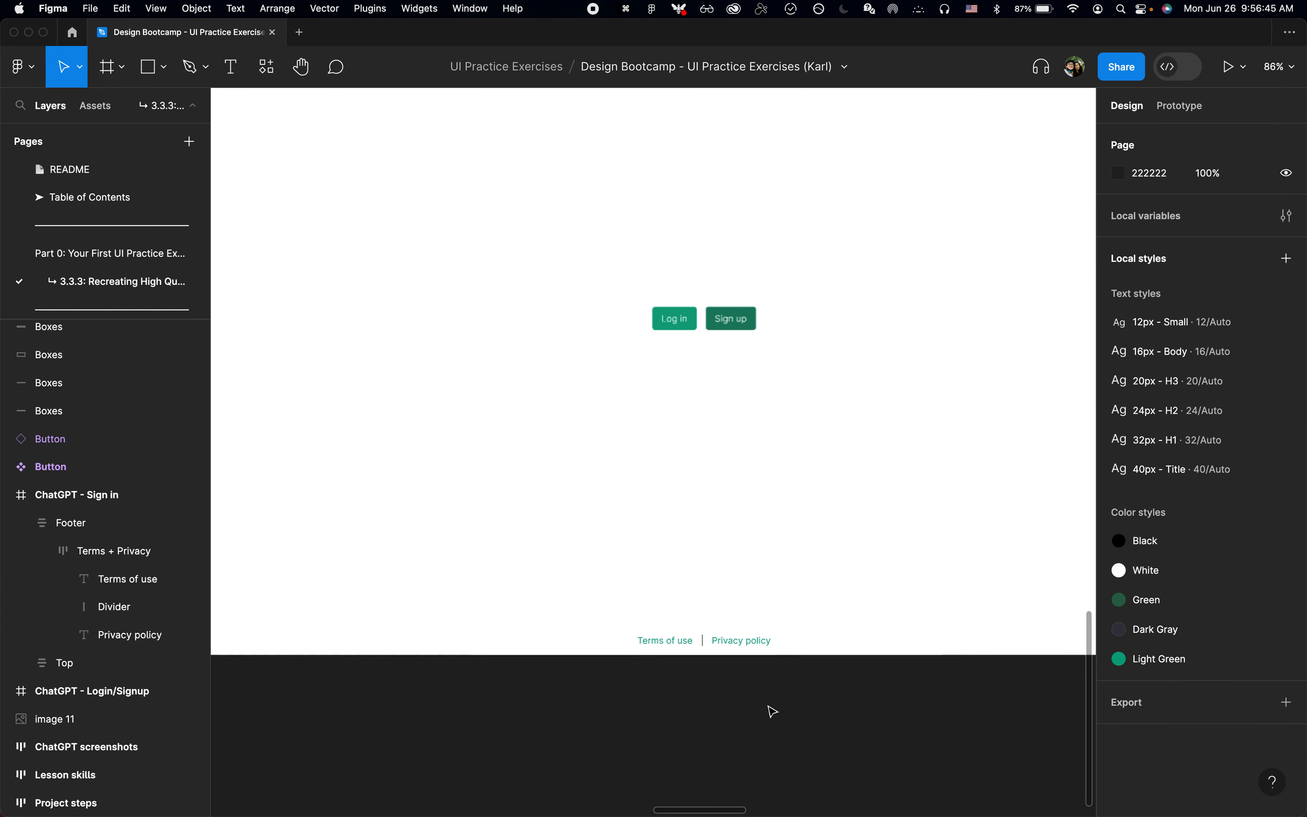
scroll(770, 707, "up", 5)
scroll(665, 338, "up", 10)
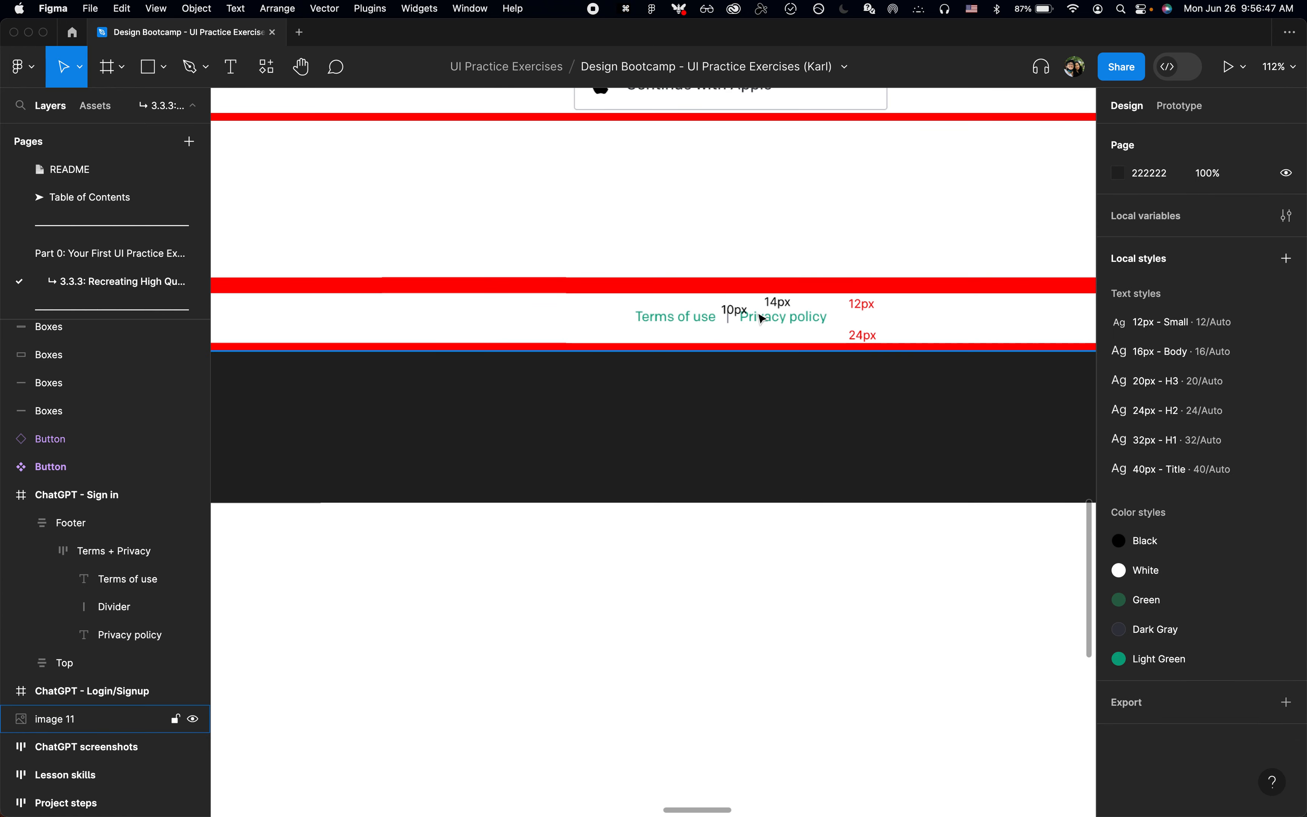
scroll(711, 341, "down", 5)
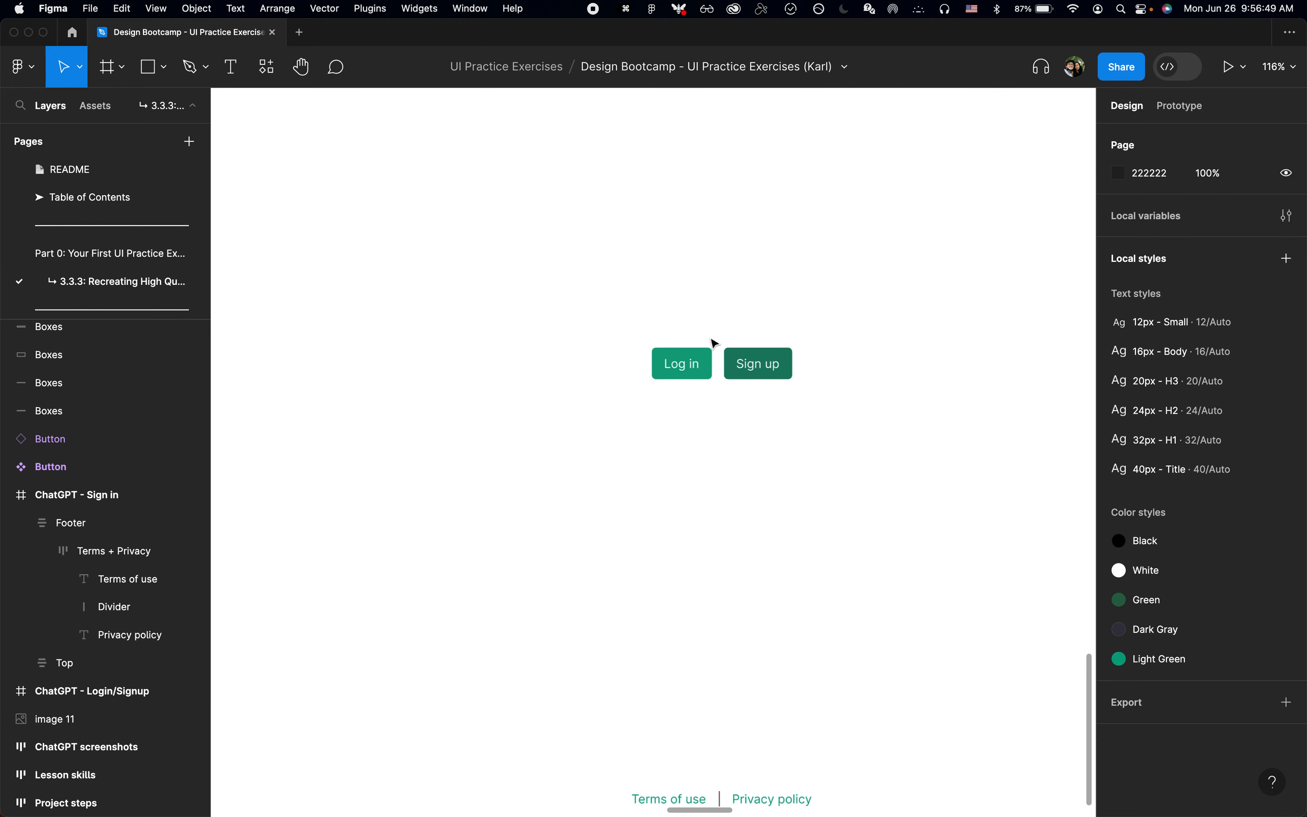
scroll(711, 342, "down", 3)
key("super+Tab")
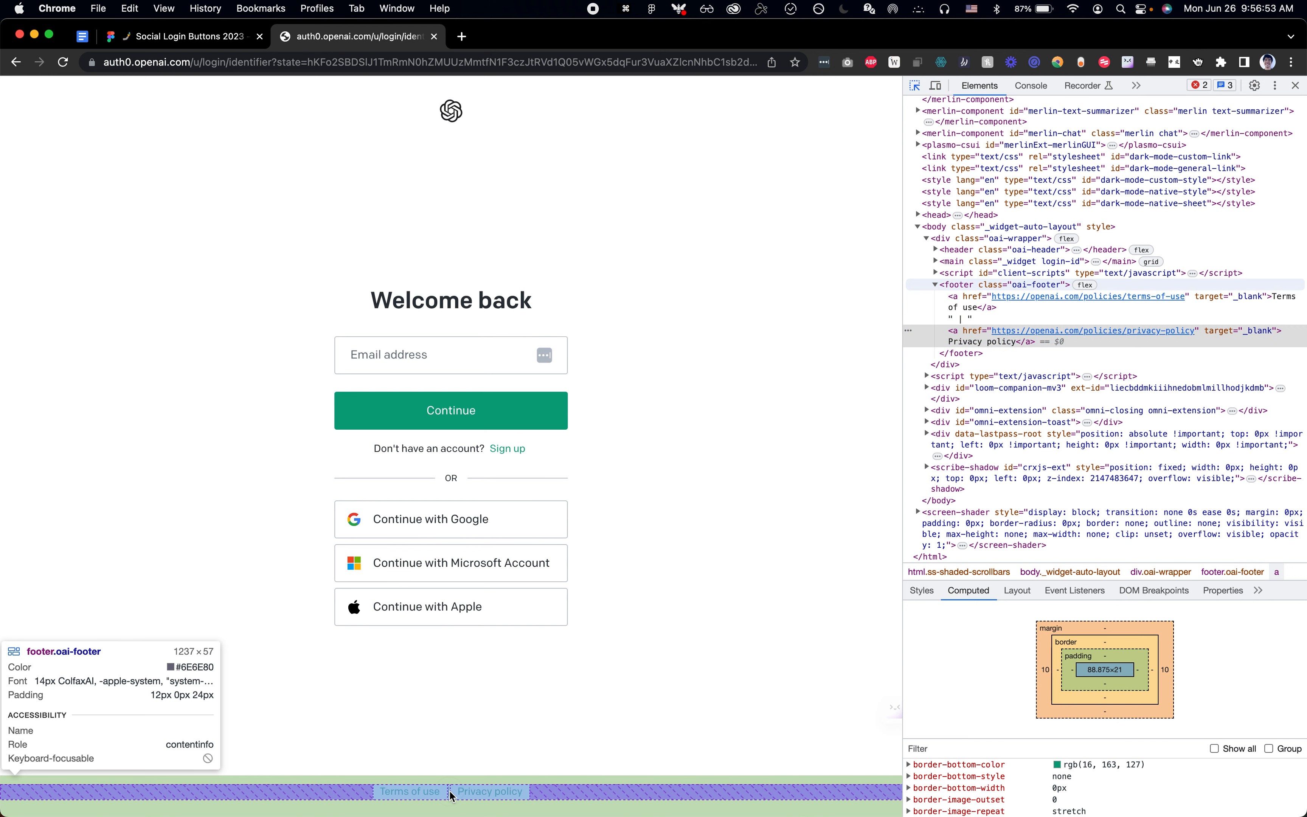
left_click(452, 797)
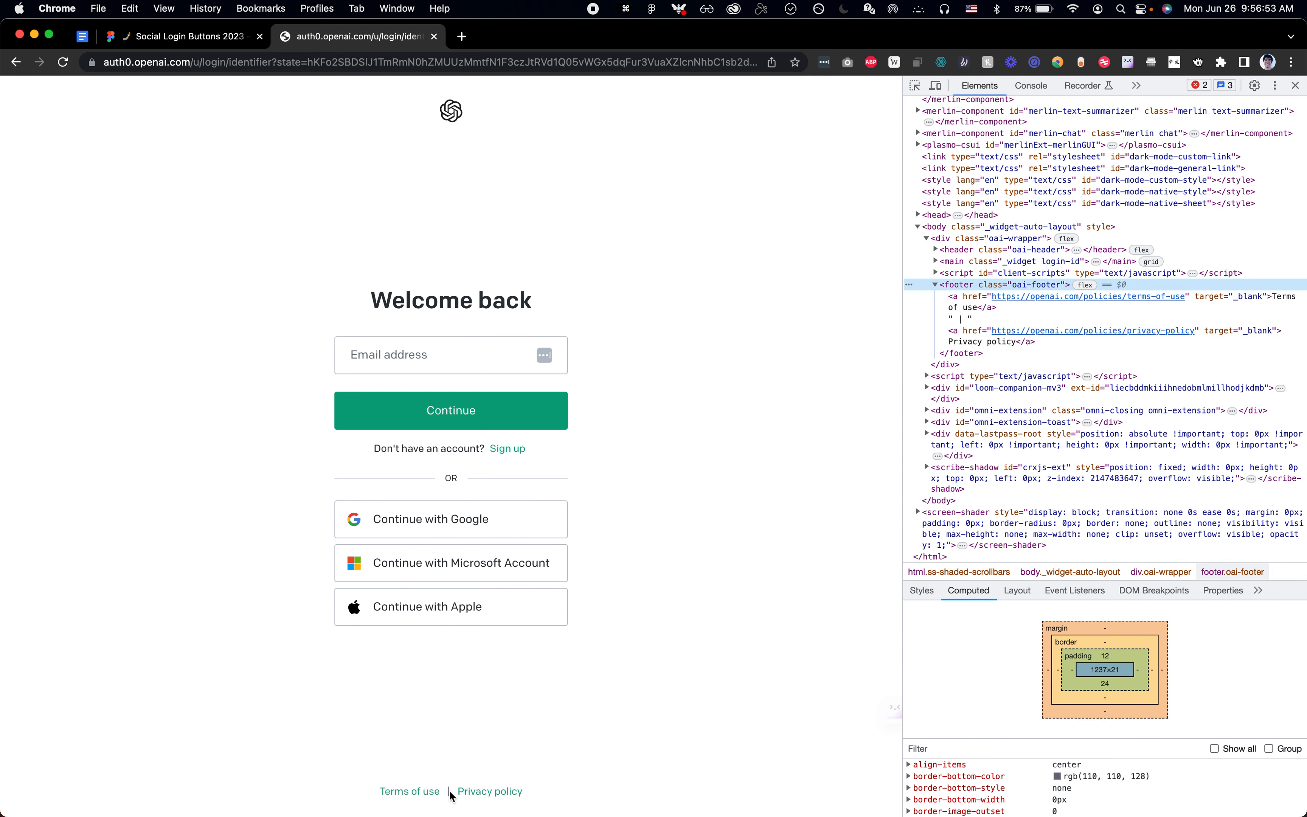
left_click(993, 320)
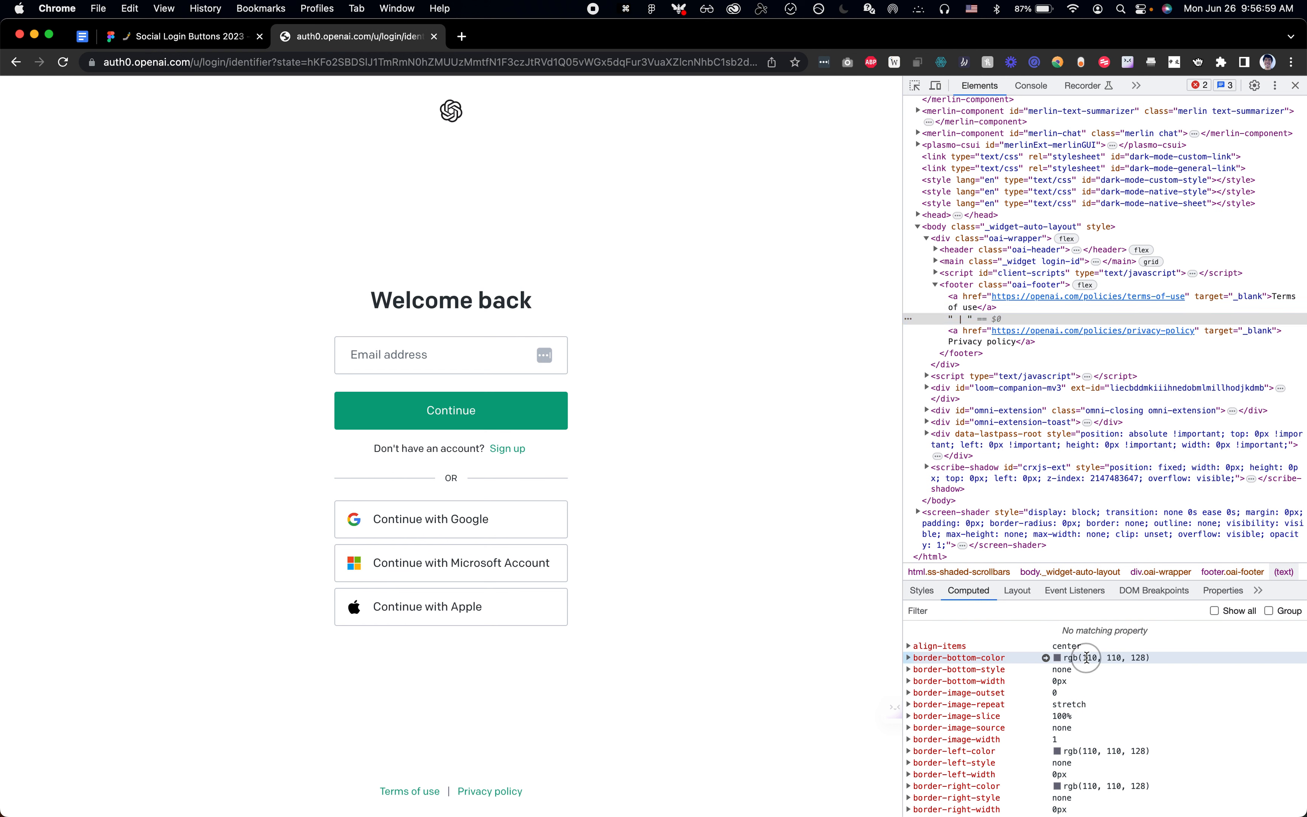
left_click_drag(1137, 659, 1150, 658)
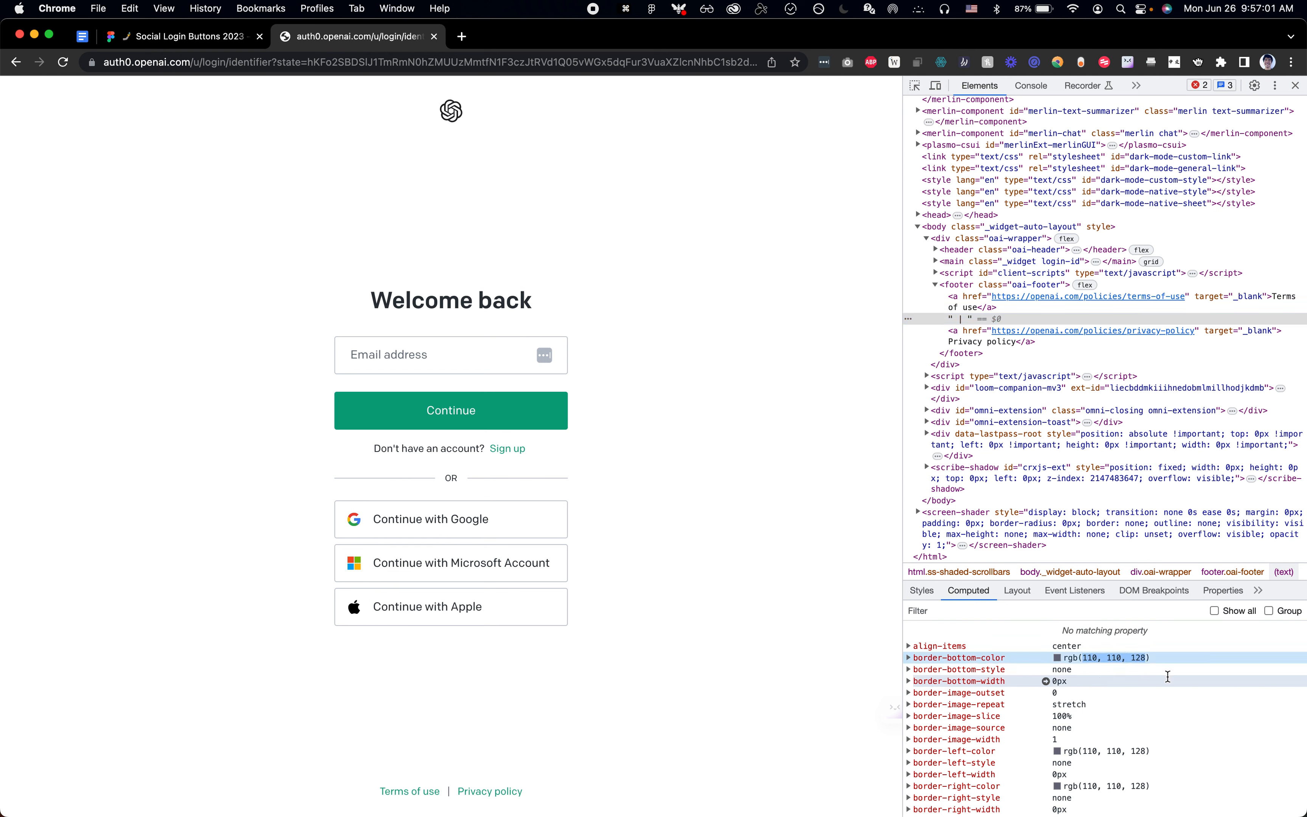
key("super+c")
Step: Search Google for "rgb to hex" in a new tab and convert 110, 110, 128 to a hex code for copying
left_click(467, 39)
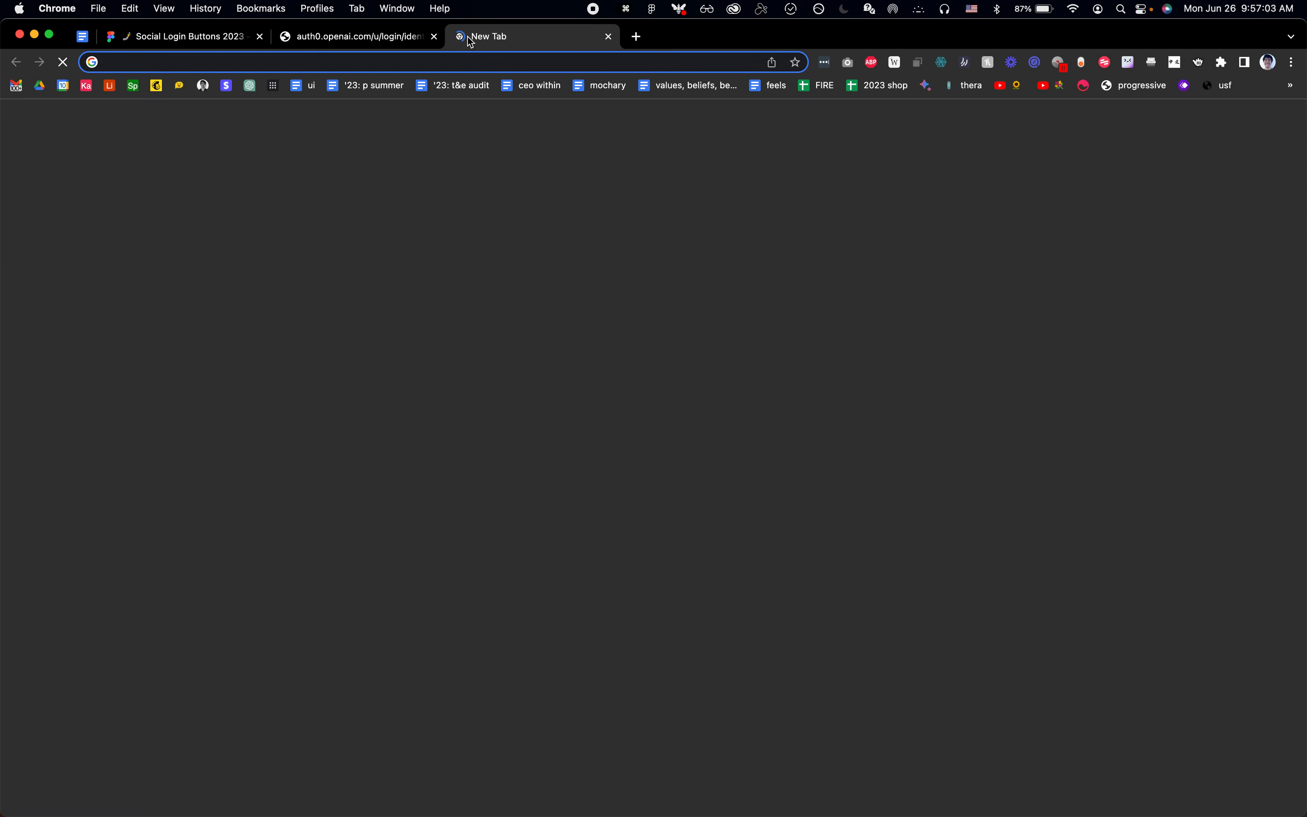
type("rgb to hex")
key("Return")
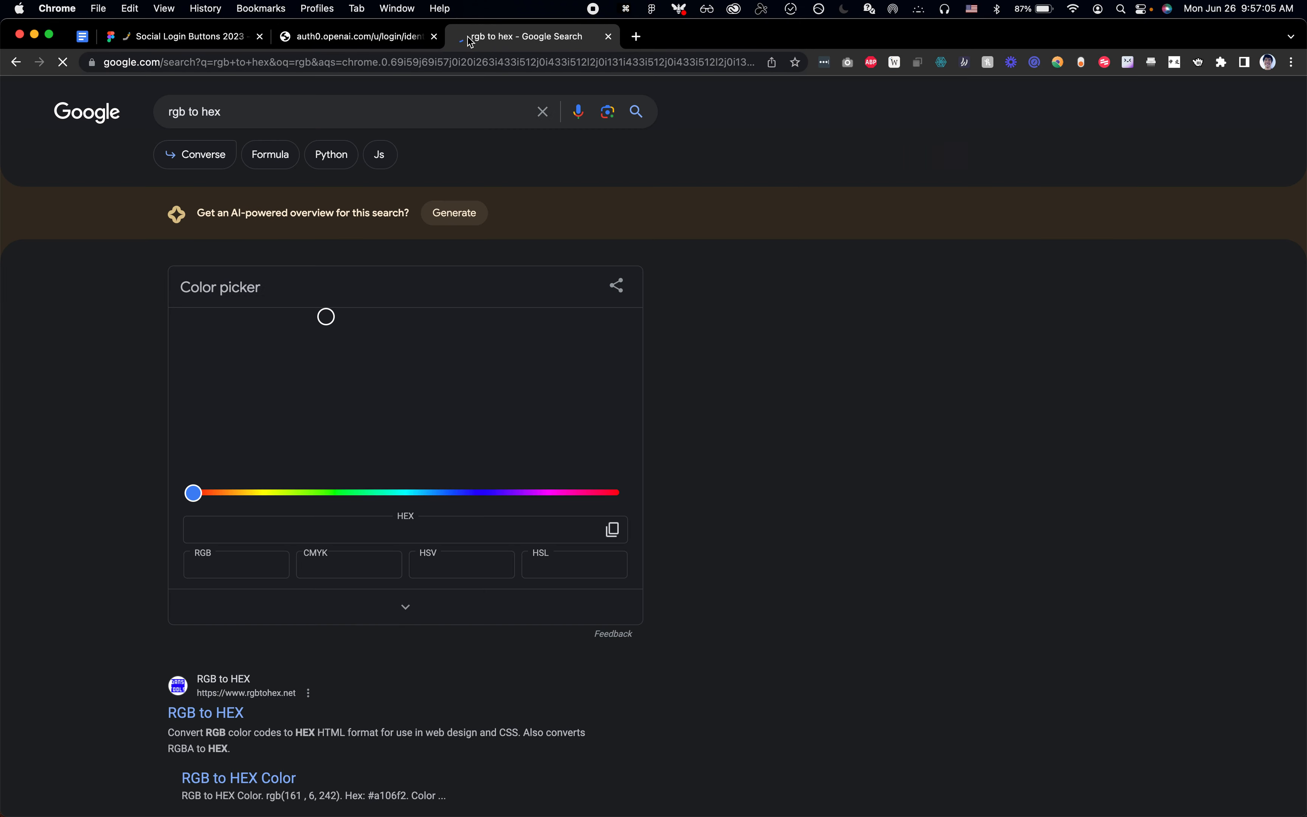
left_click(238, 563)
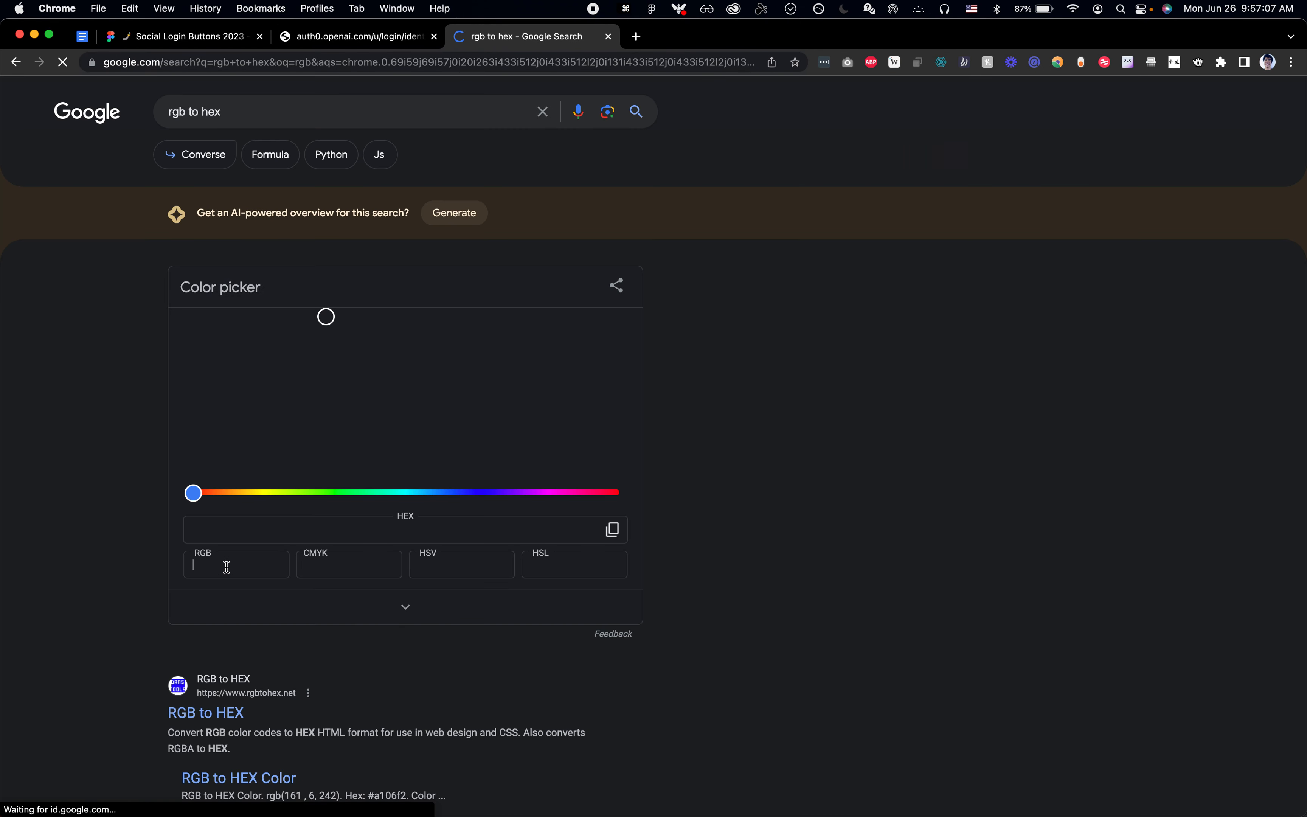
key("cmd+v")
key("Return")
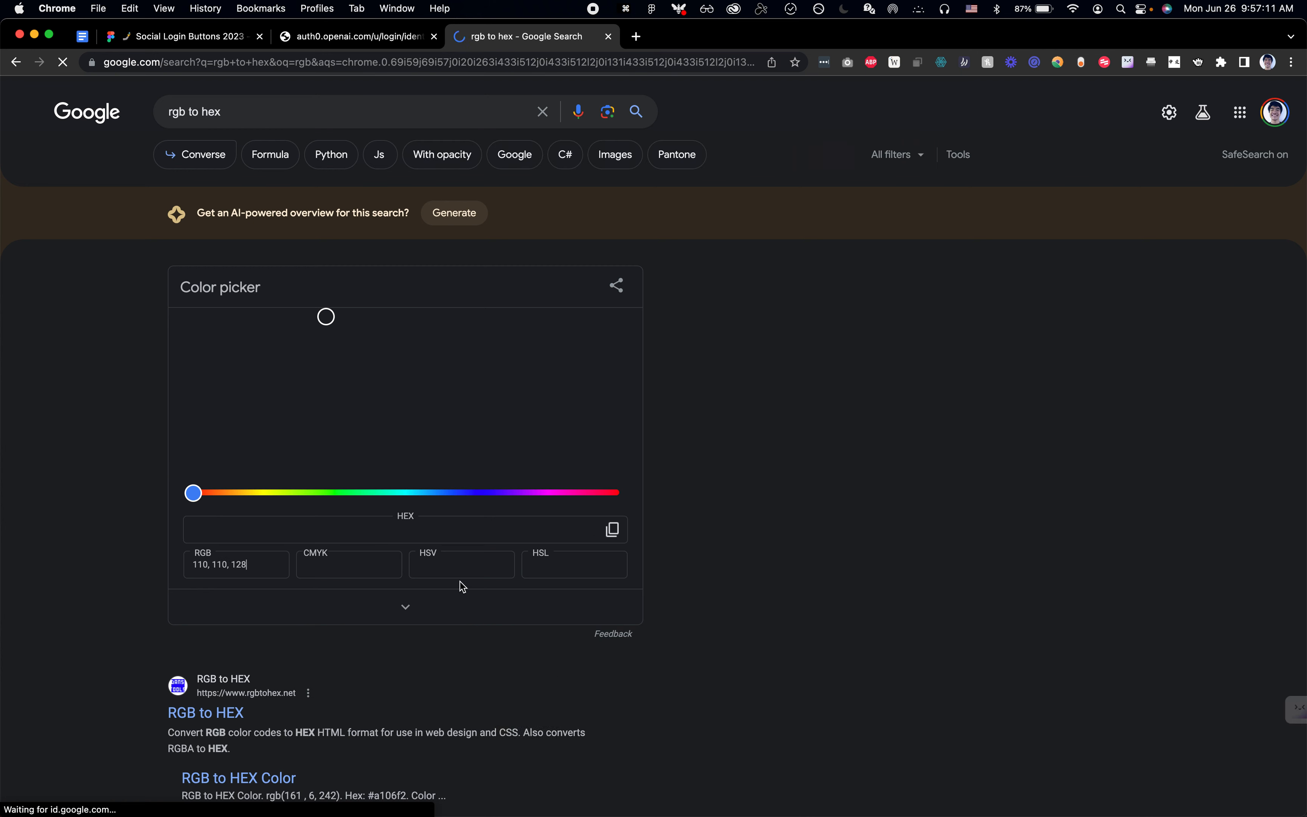
key("Return")
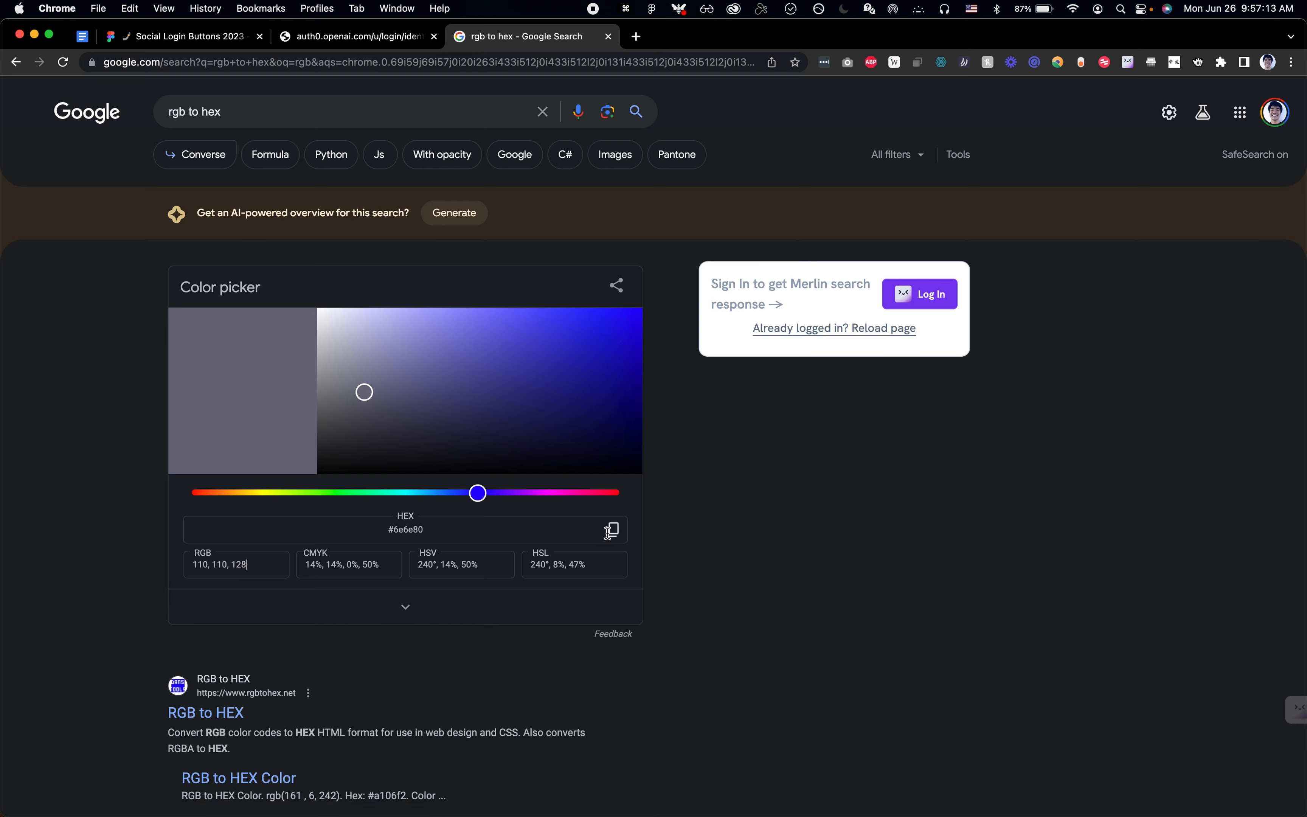
Step: Return to Figma and set the fill of the Divider in the ChatGPT - Sign in footer to the copied 6E6E80
key("super+Tab")
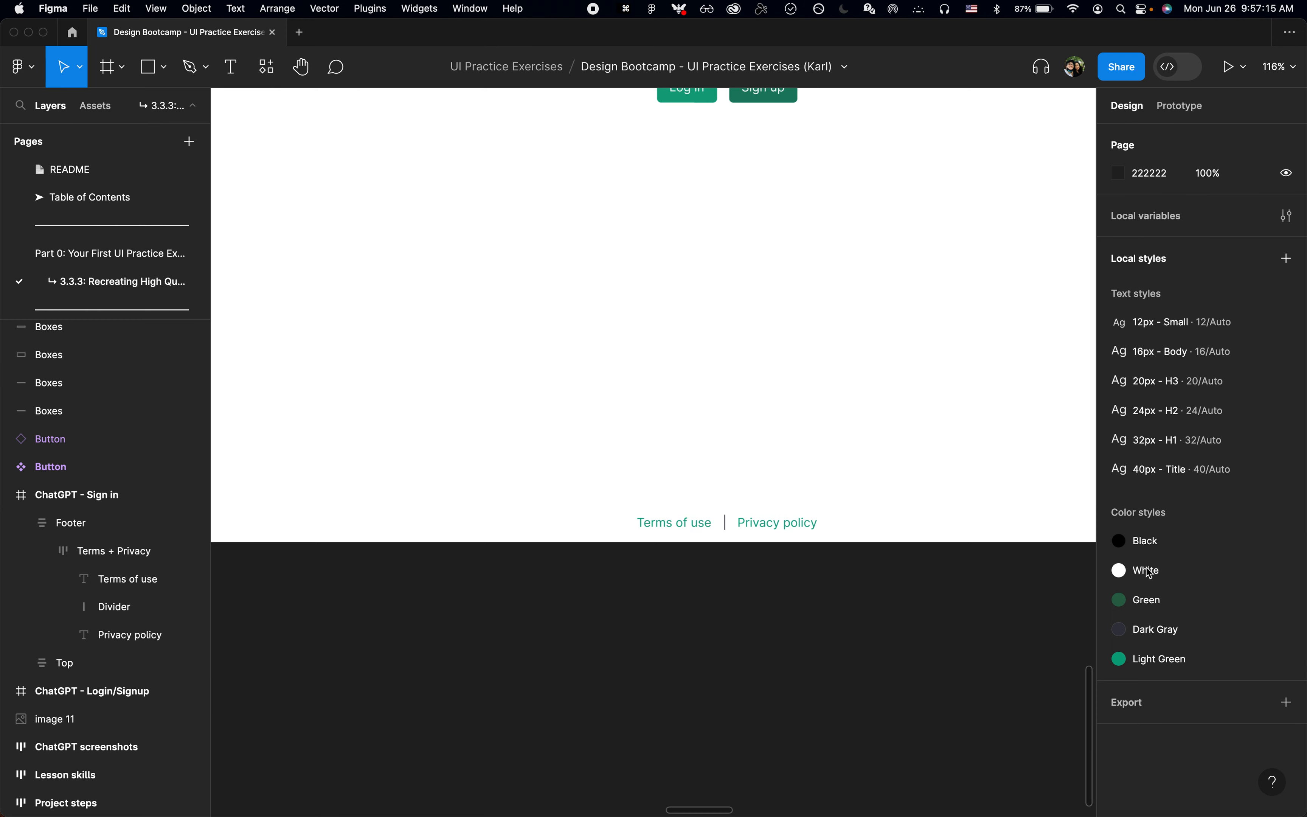
left_click(121, 610)
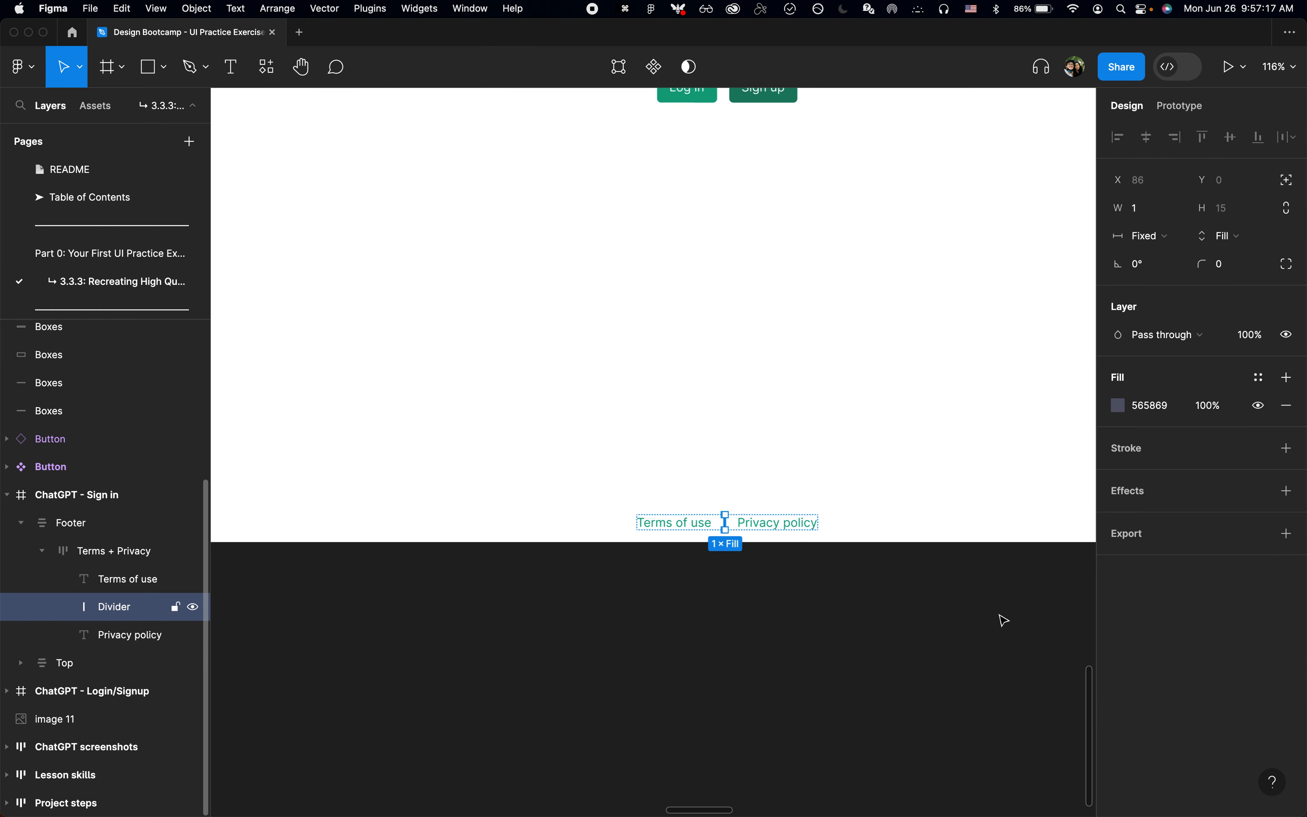
left_click(1164, 413)
key("super+v")
key("Return")
left_click(796, 598)
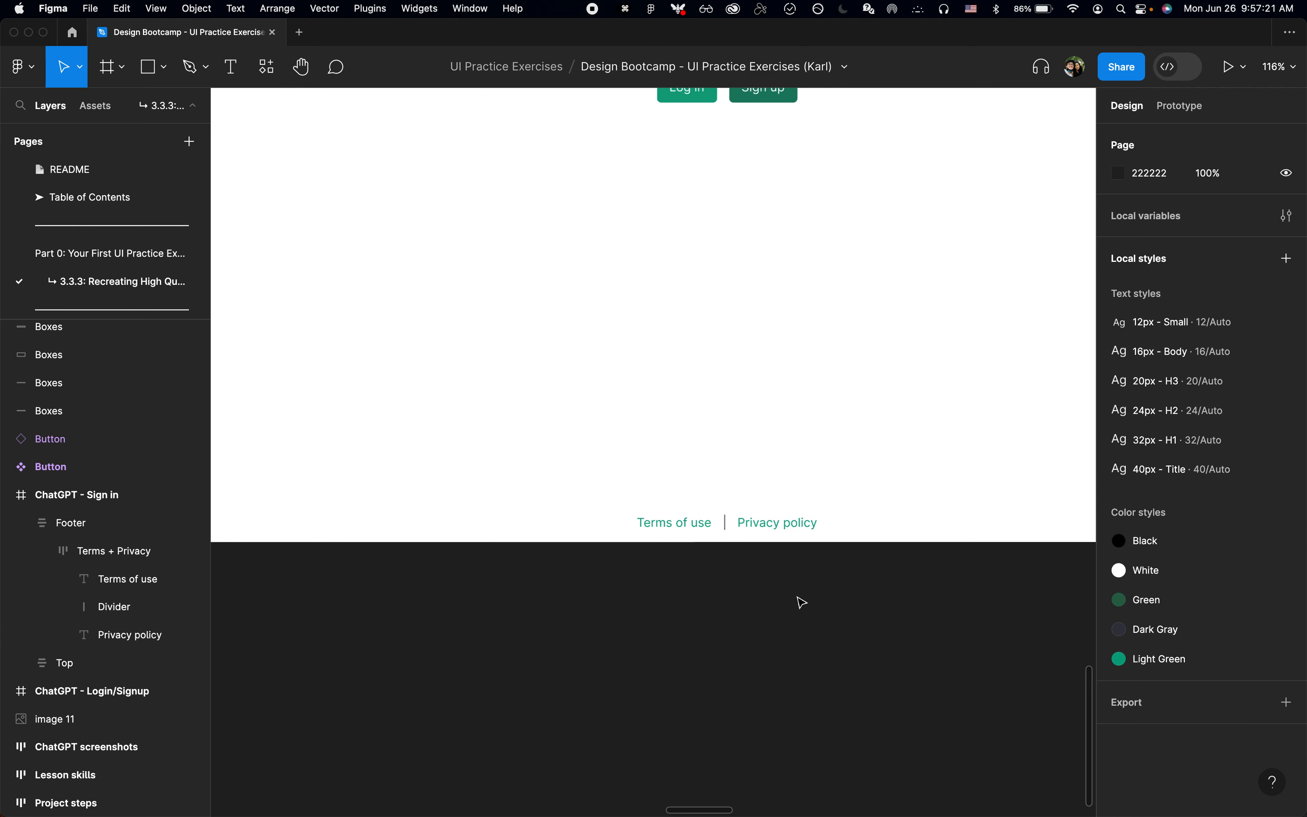
Step: Delete the Top section with the Log in and Sign up buttons from the ChatGPT - Sign in frame
key("shift+1")
scroll(801, 603, "down", 5)
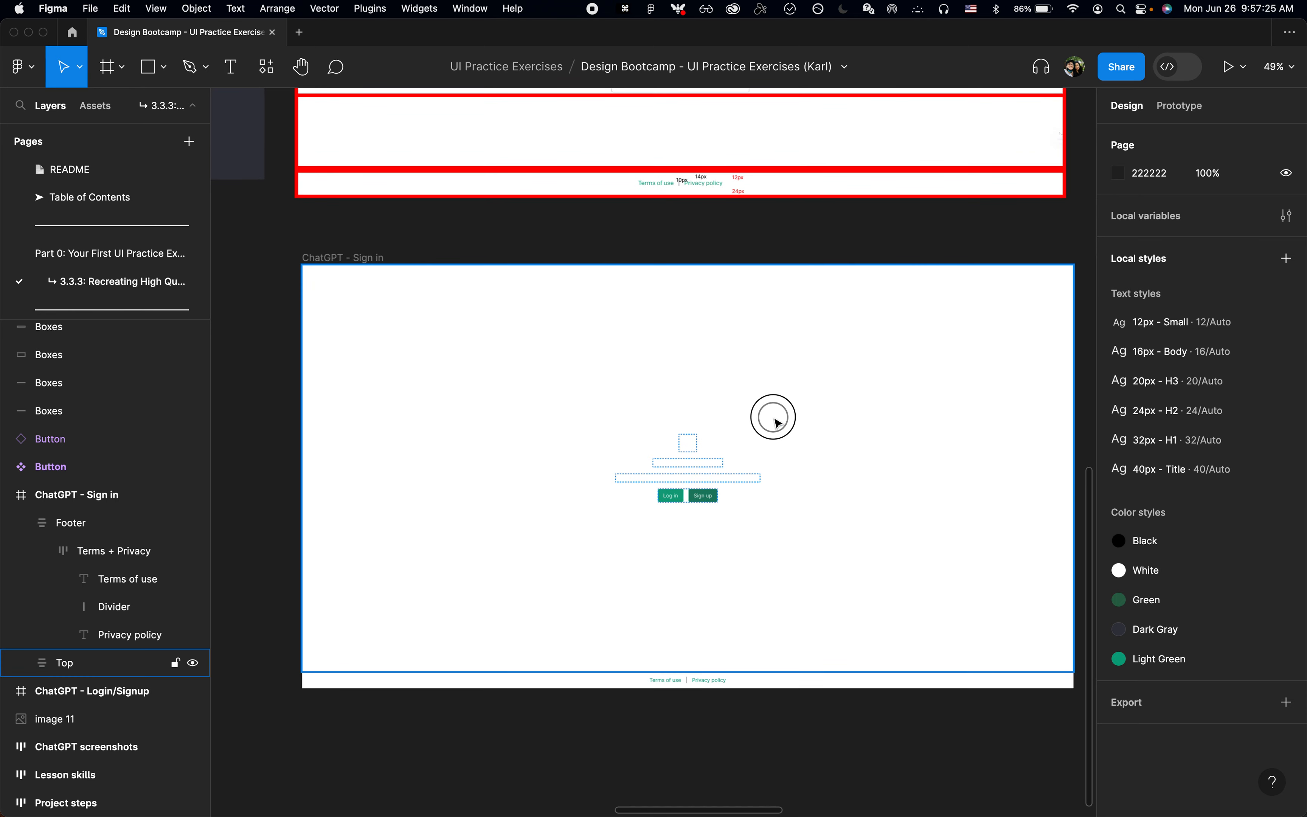
left_click(776, 420)
key("BackSpace")
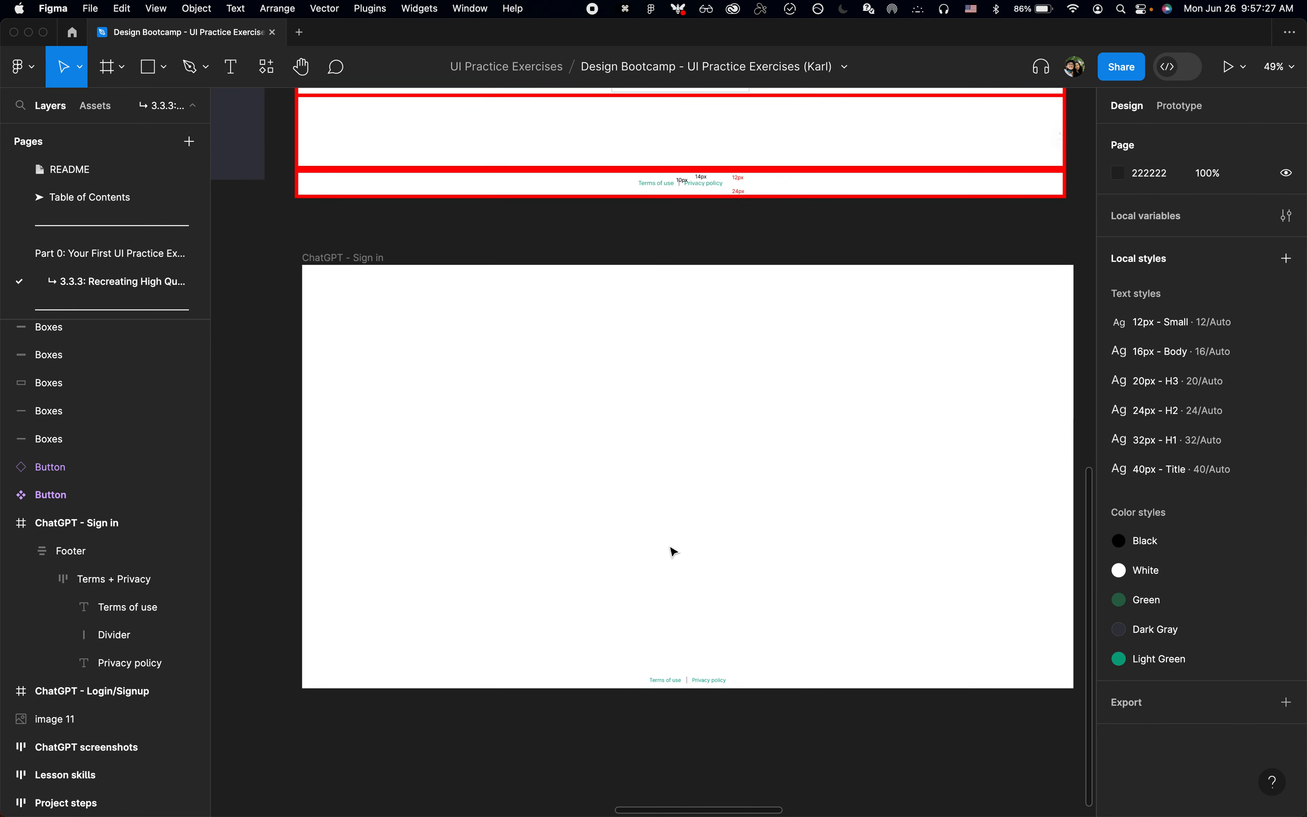
Step: Split the Footer's auto layout padding into individual sides and set its bottom padding to 24
scroll(673, 551, "up", 3)
scroll(674, 550, "down", 1)
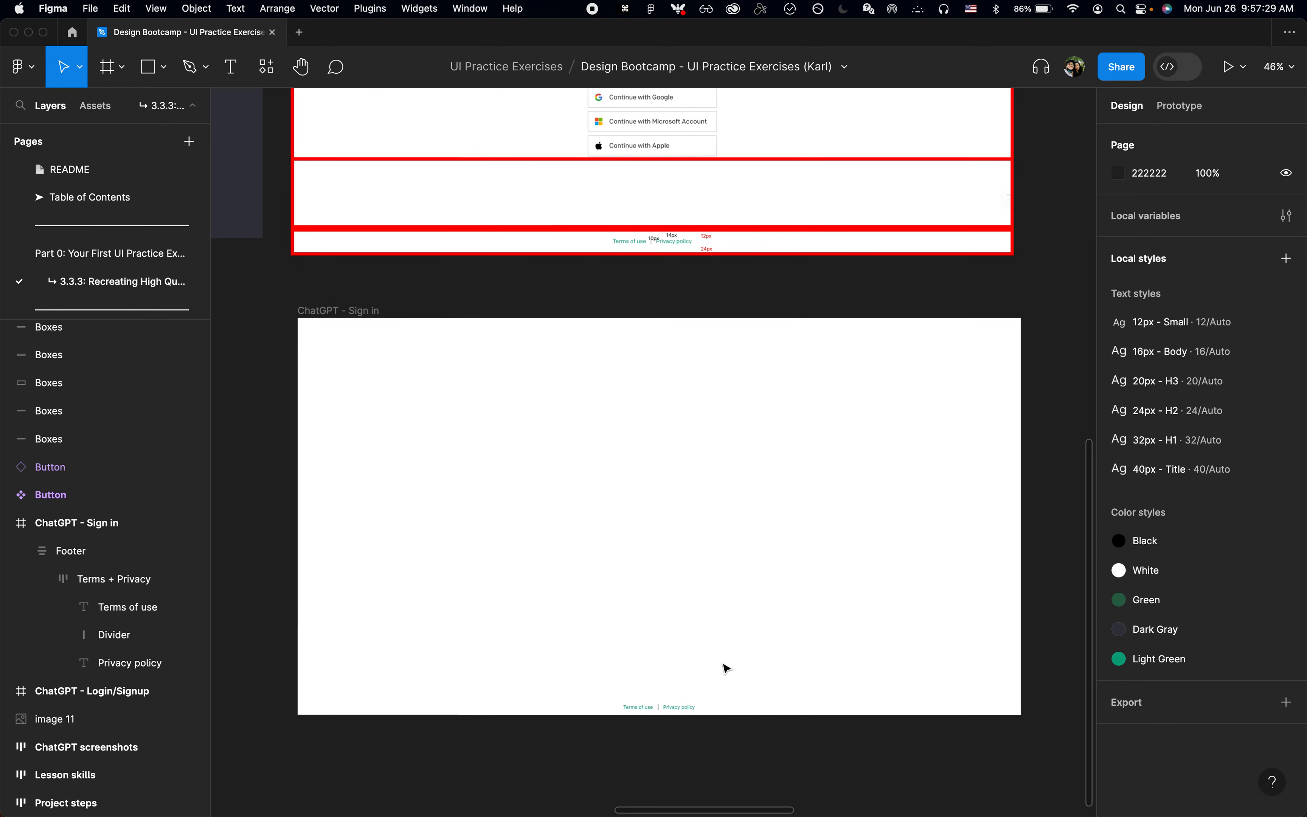
left_click(733, 702)
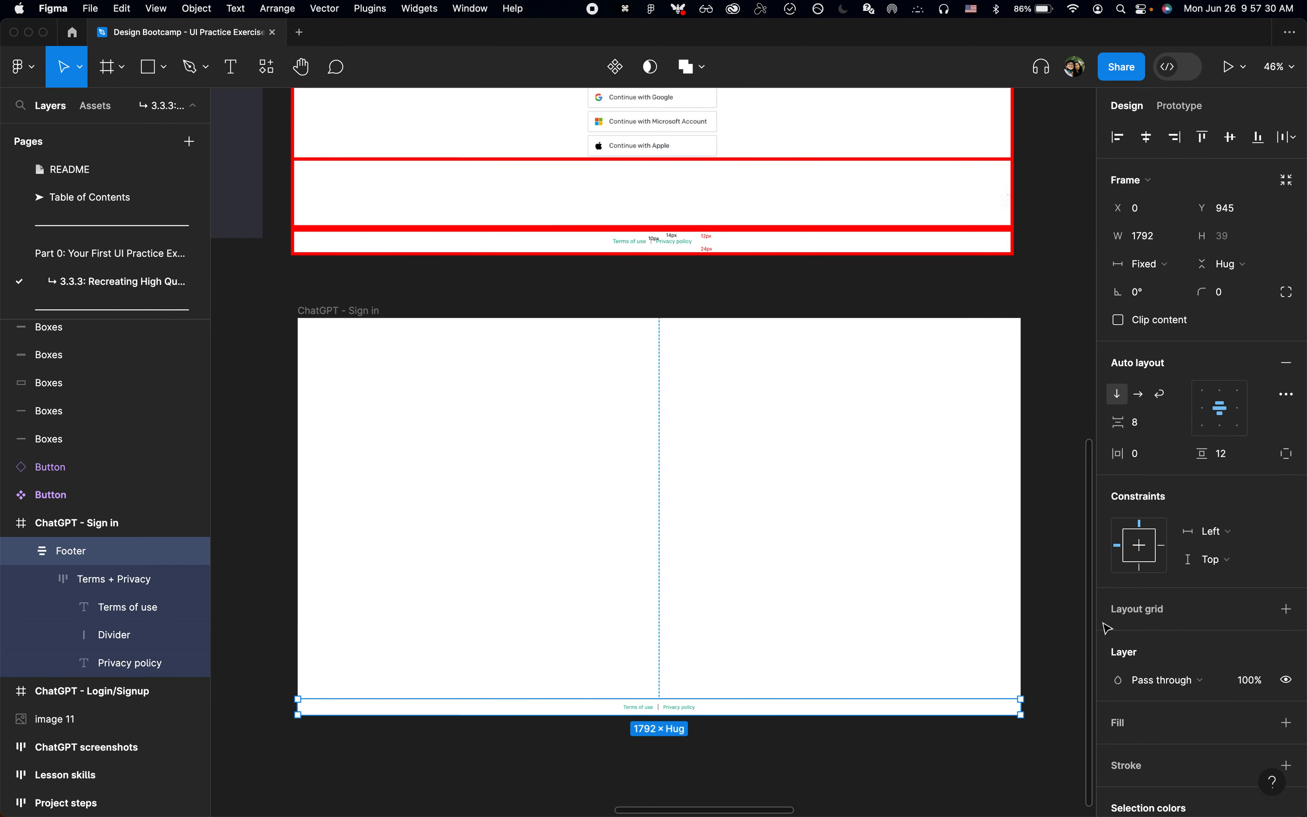
left_click(1291, 460)
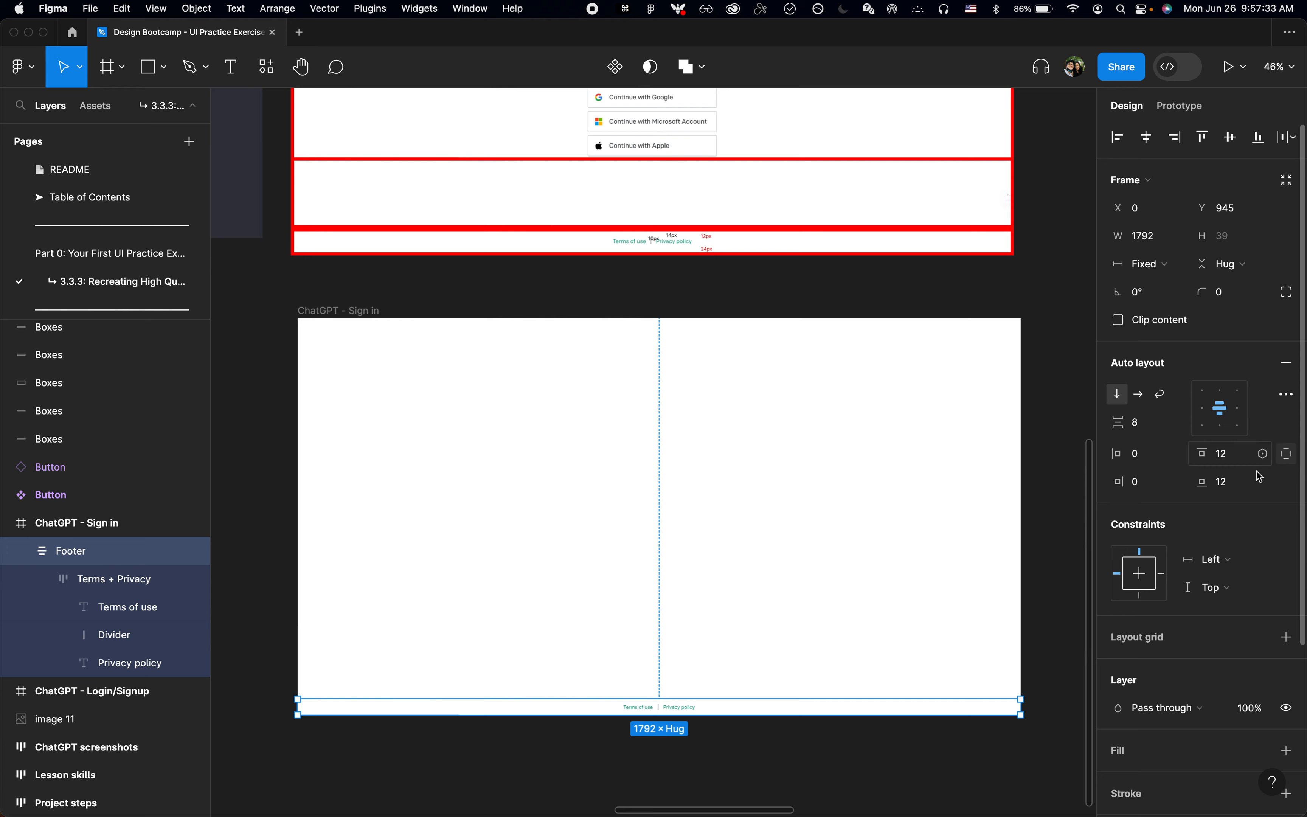
left_click(1219, 482)
type("24")
key("Return")
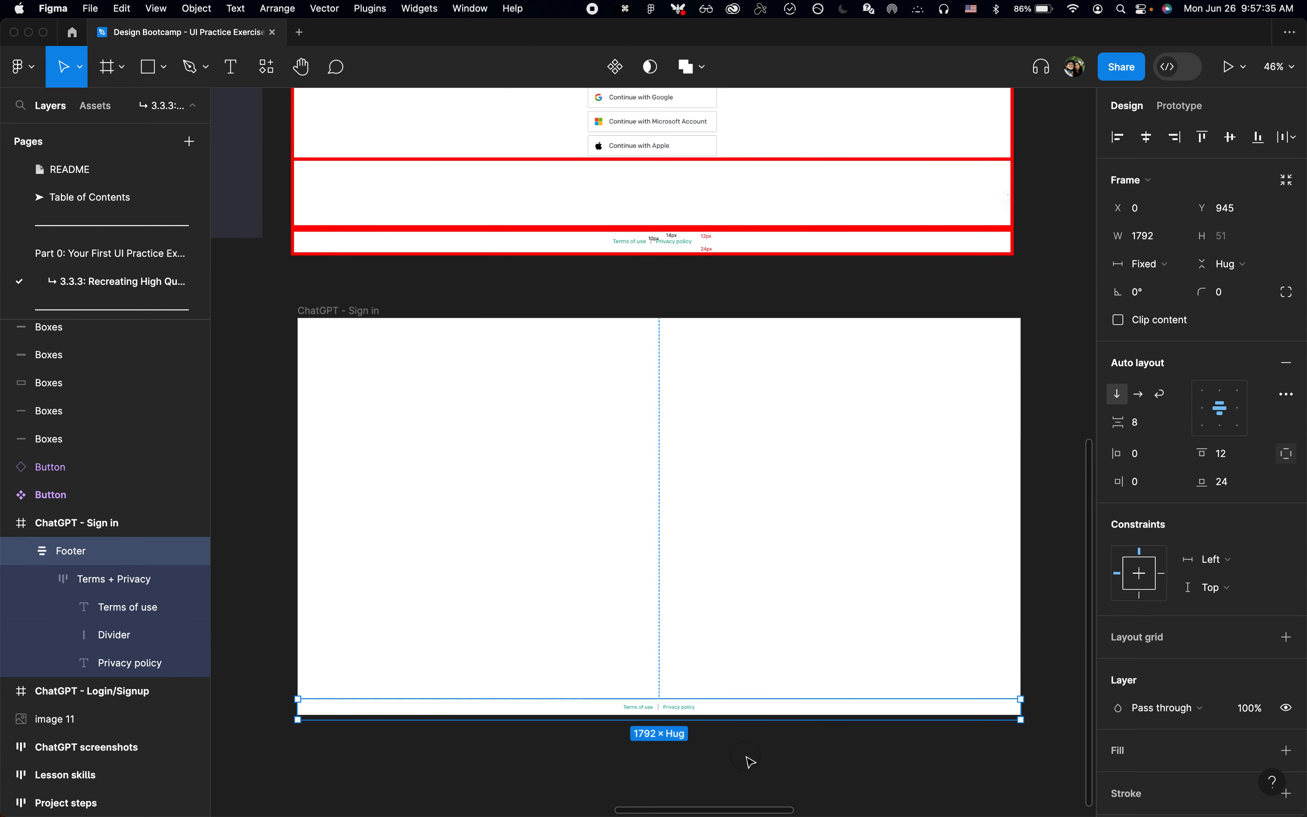
Step: Align the Footer with the bottom edge of the ChatGPT - Sign in frame
left_click(747, 757)
left_click(747, 708)
scroll(747, 710, "down", 2)
scroll(748, 709, "up", 3)
scroll(633, 597, "up", 4)
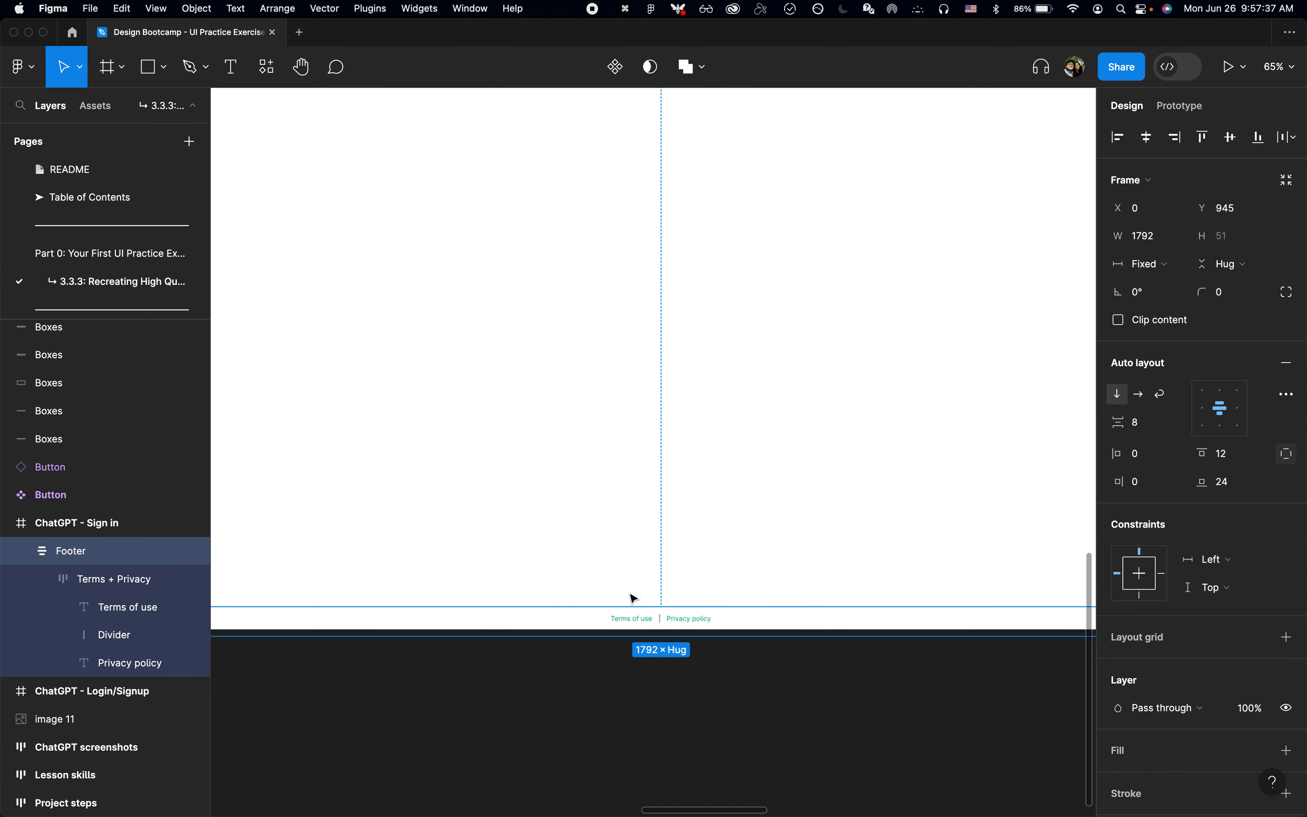
scroll(707, 610, "down", 4)
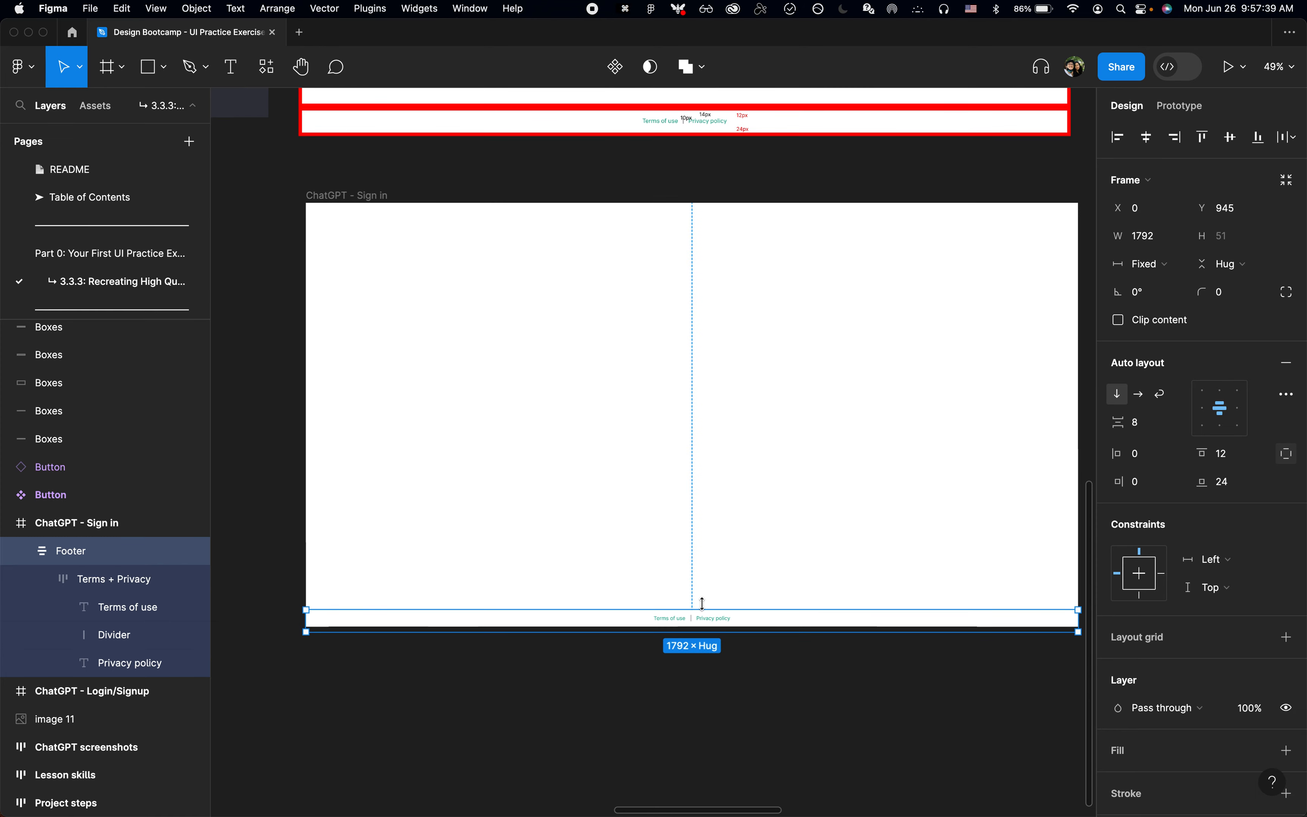
key("alt+s")
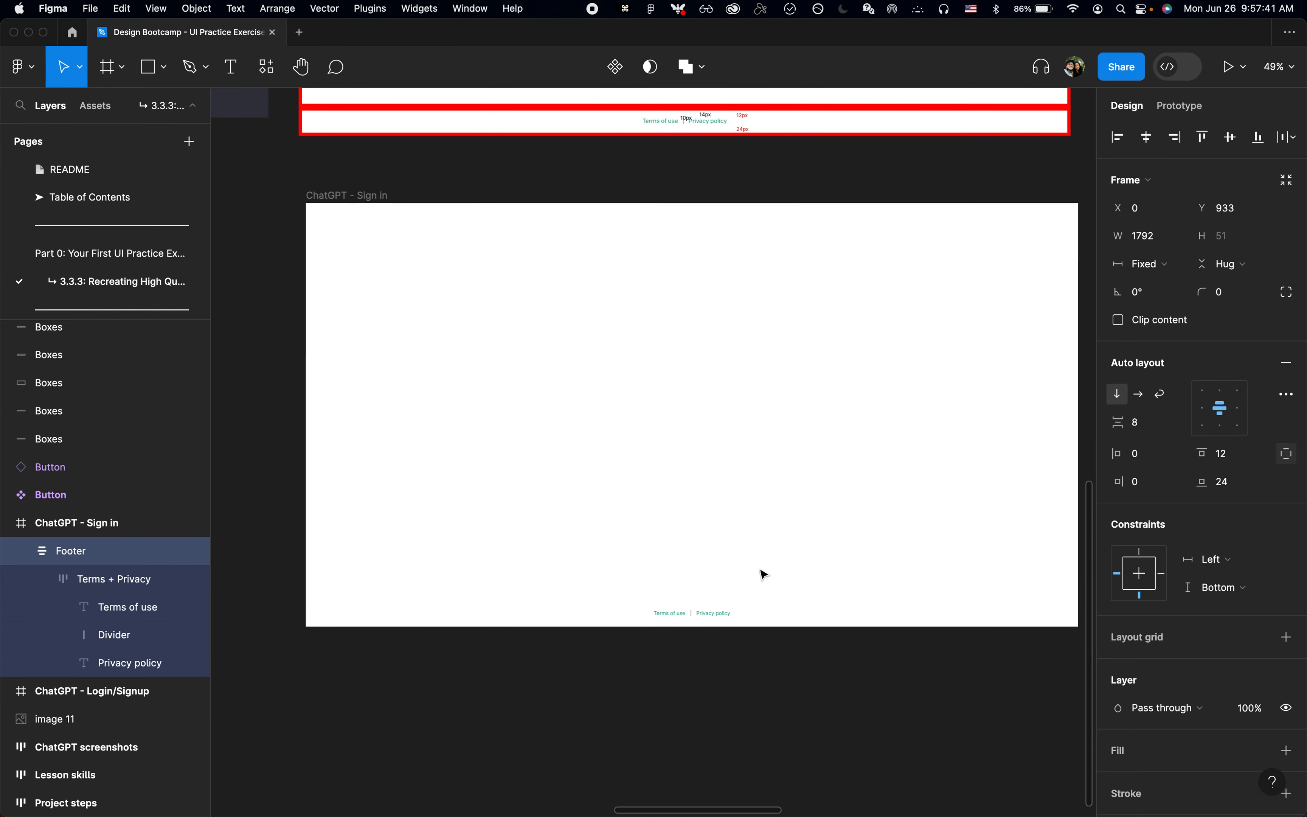
left_click(731, 657)
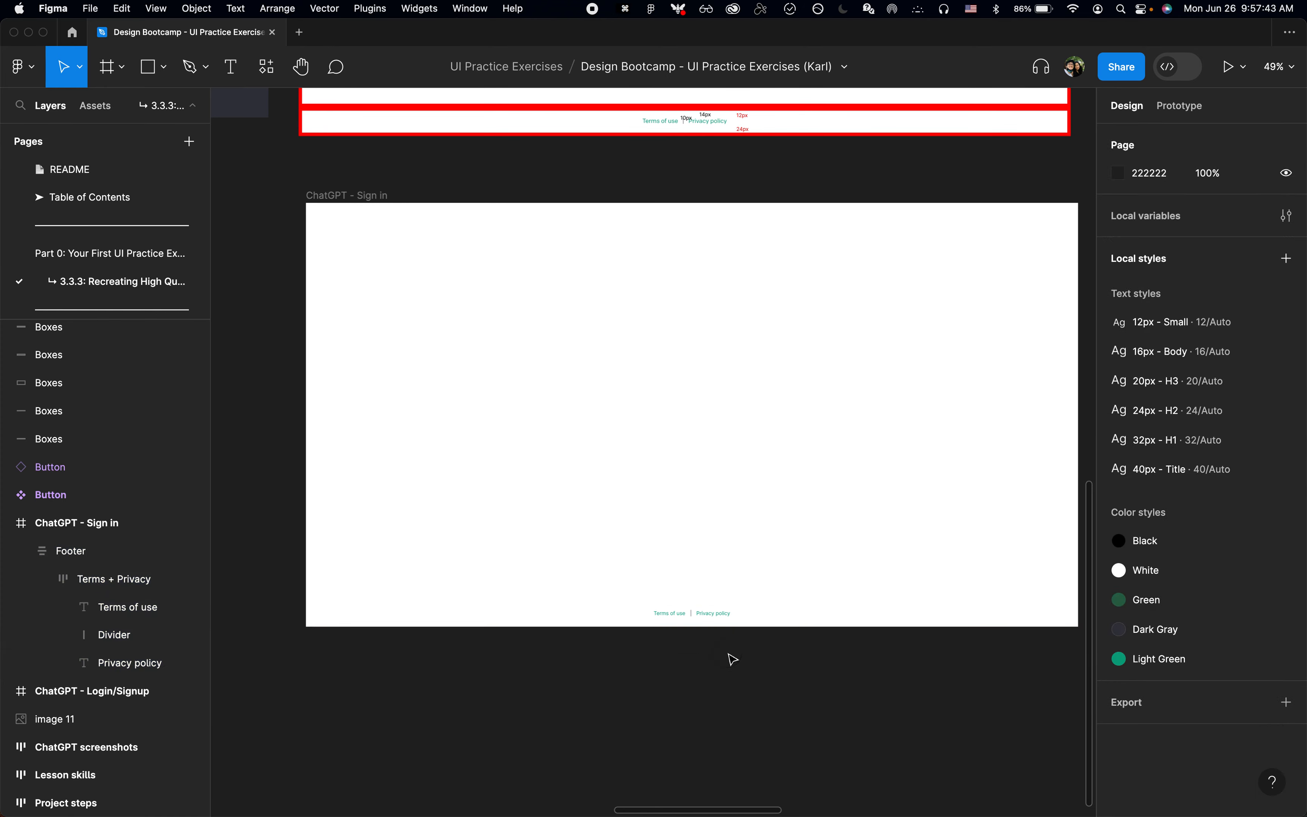
Step: Alternate the Footer's alignment between the top and bottom edges of the ChatGPT - Sign in frame, finishing at the bottom
left_click(779, 615)
key("alt+w")
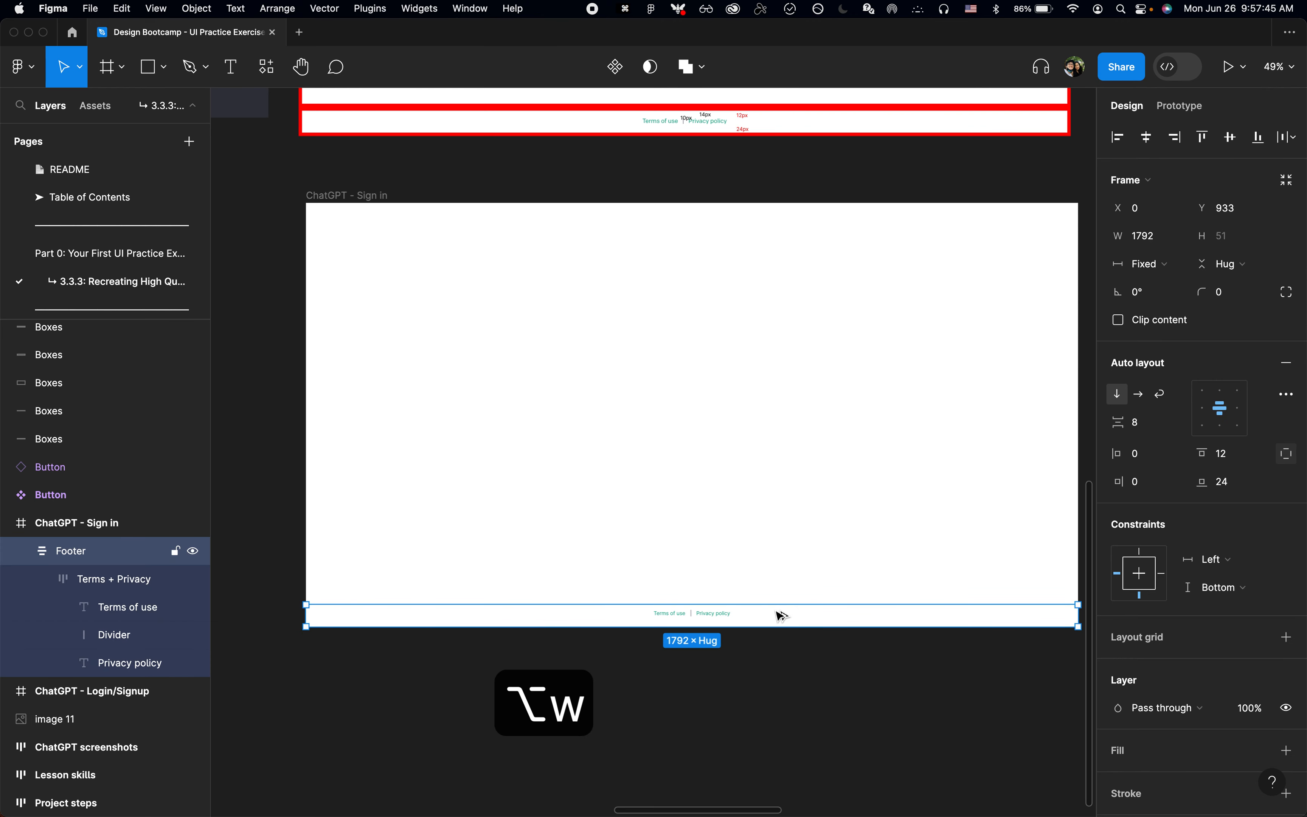
key("alt+s")
key("alt+w")
key("alt+s")
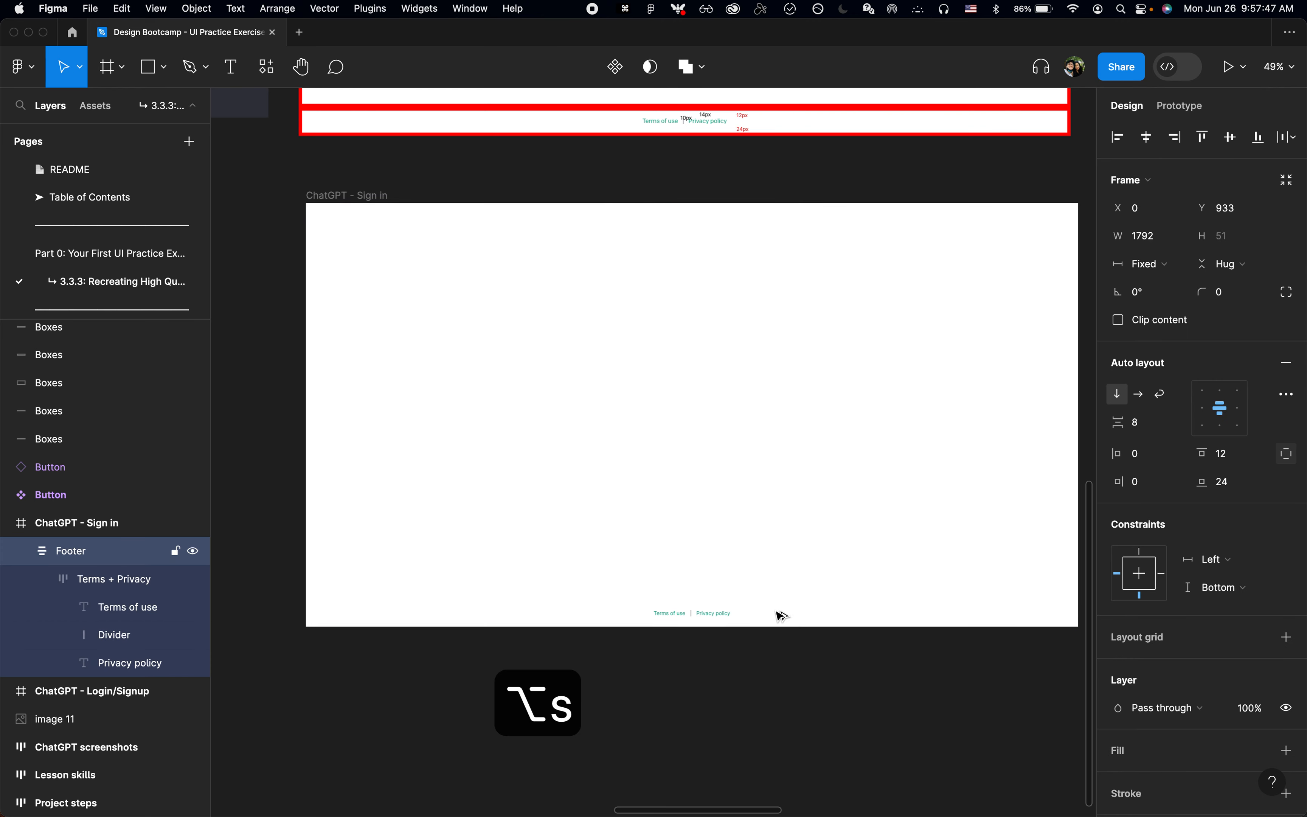
key("alt+w")
key("alt+s")
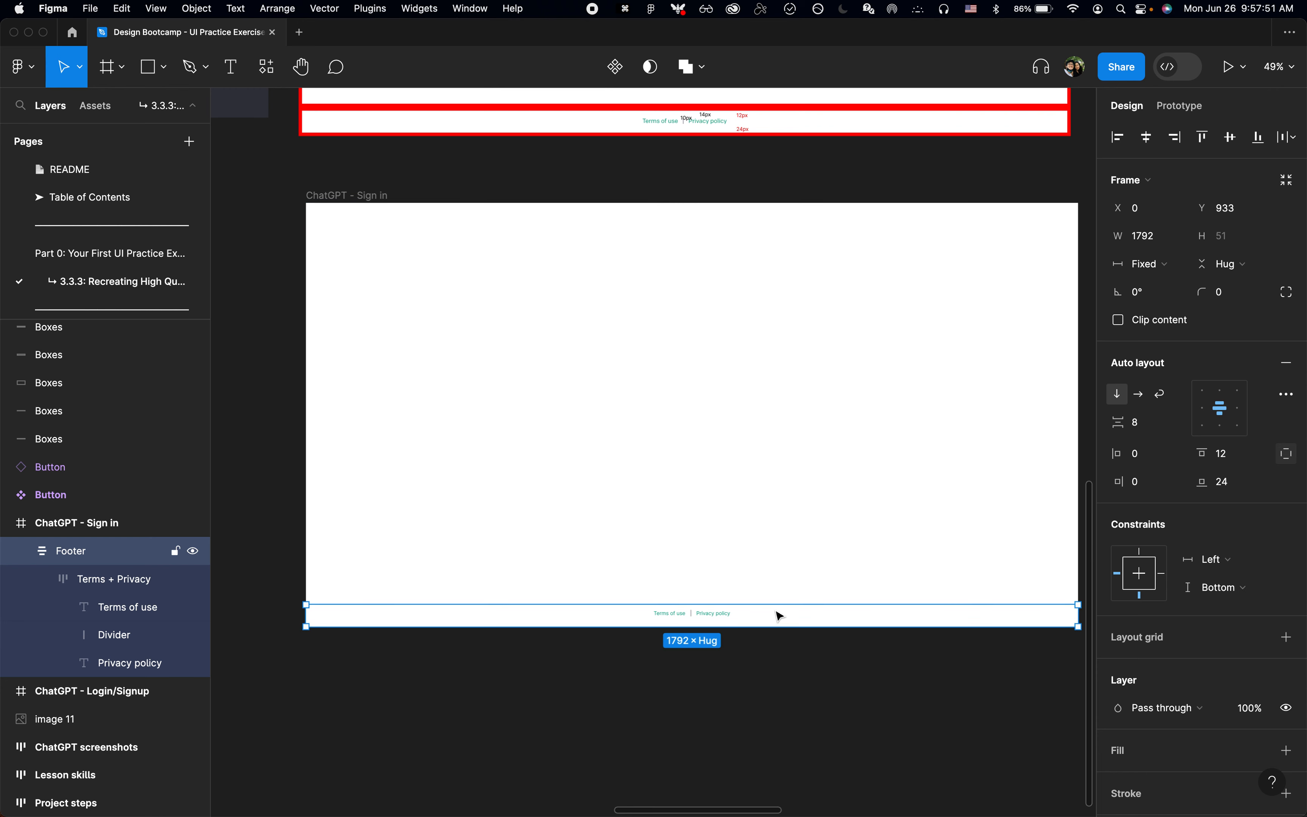
left_click(772, 660)
Step: Collapse all expanded layers in the page's layer list
scroll(772, 660, "up", 1)
scroll(772, 660, "right", 1)
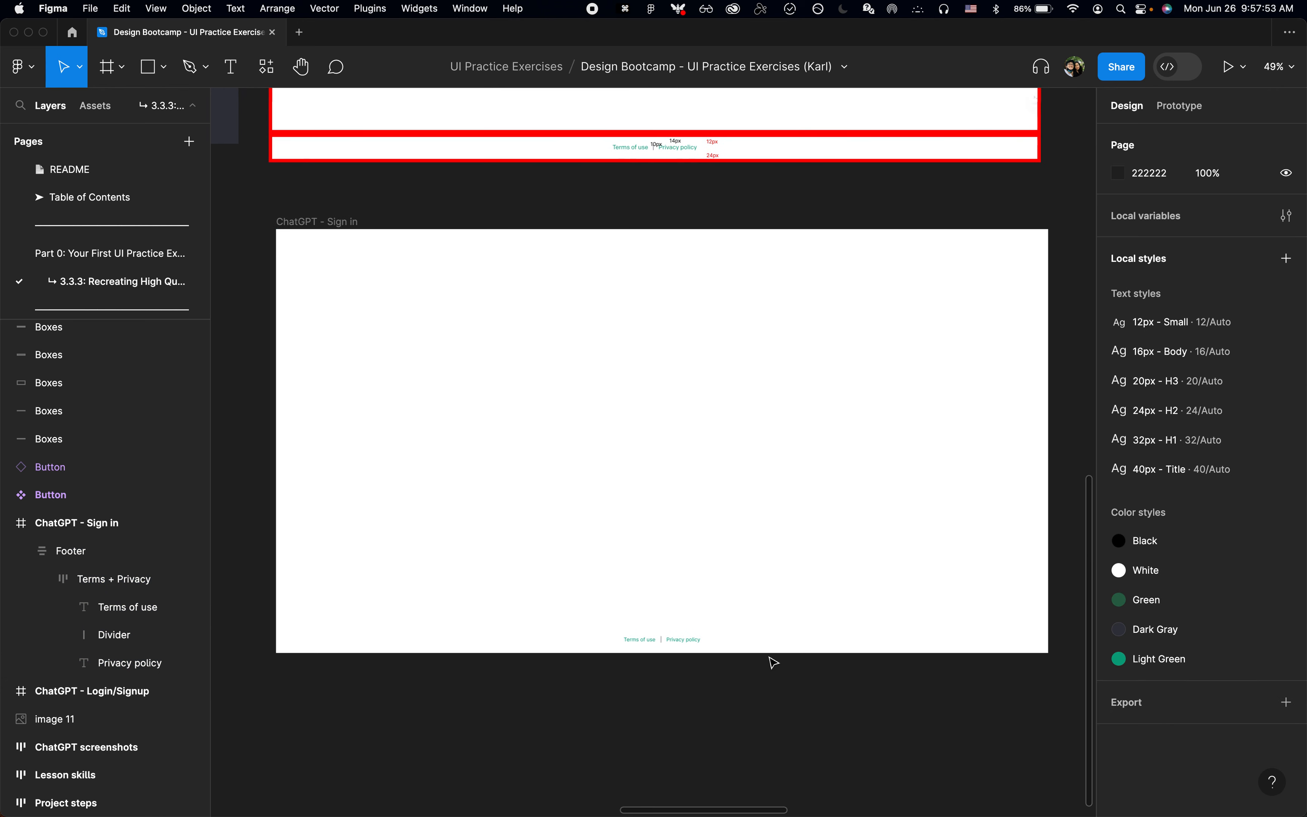
scroll(772, 662, "down", 1)
scroll(753, 575, "up", 1)
key("alt+l")
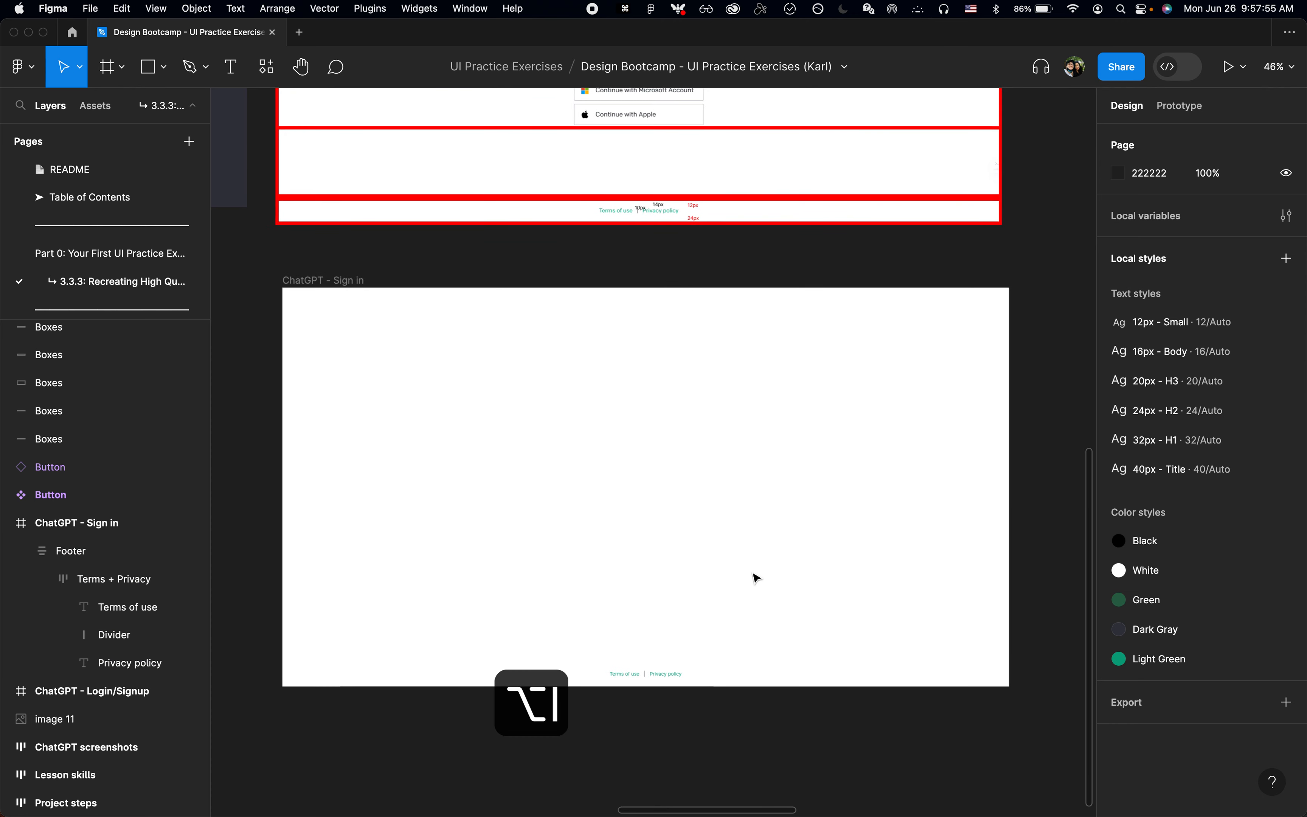
scroll(753, 576, "up", 2)
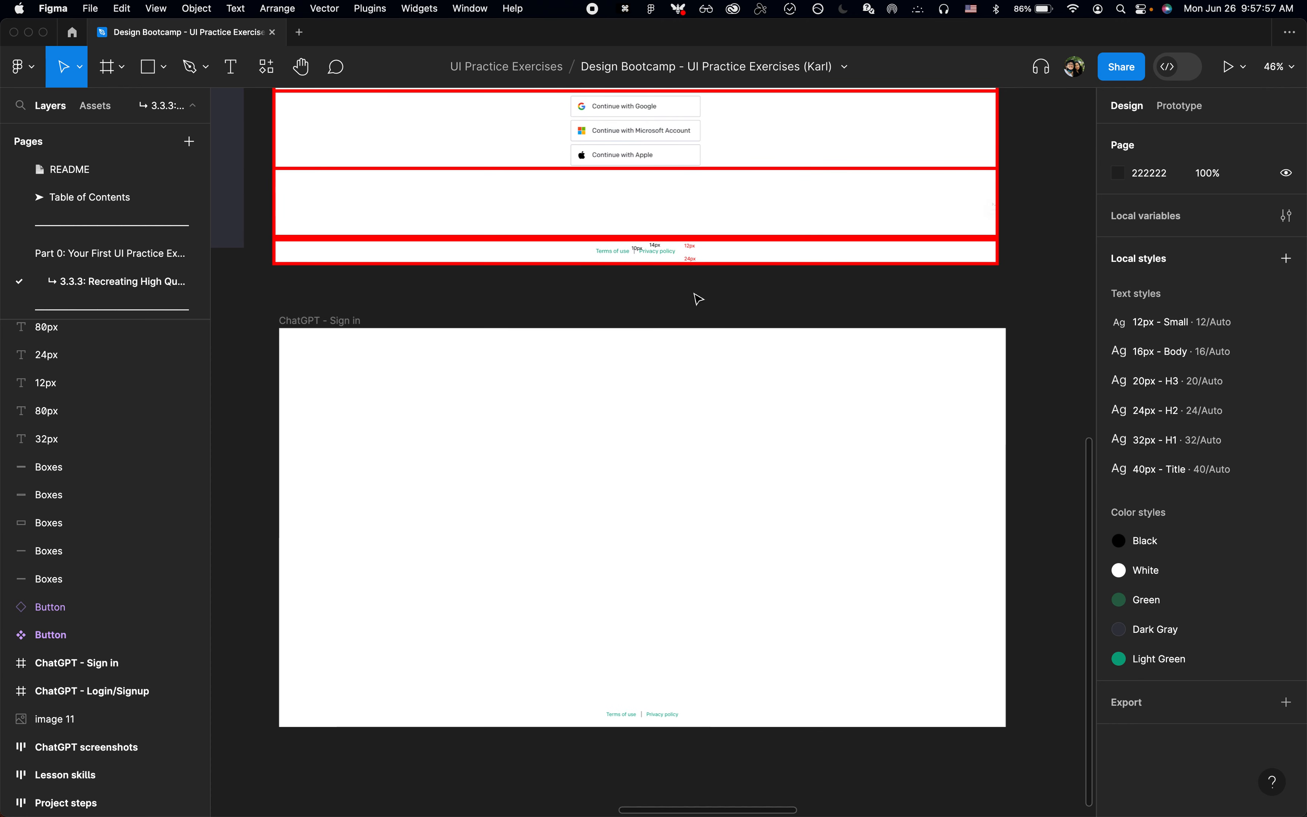
Step: Copy the ChatGPT-Logo from the Top group of the ChatGPT - Login/Signup frame
scroll(693, 314, "up", 2)
scroll(693, 313, "left", 1)
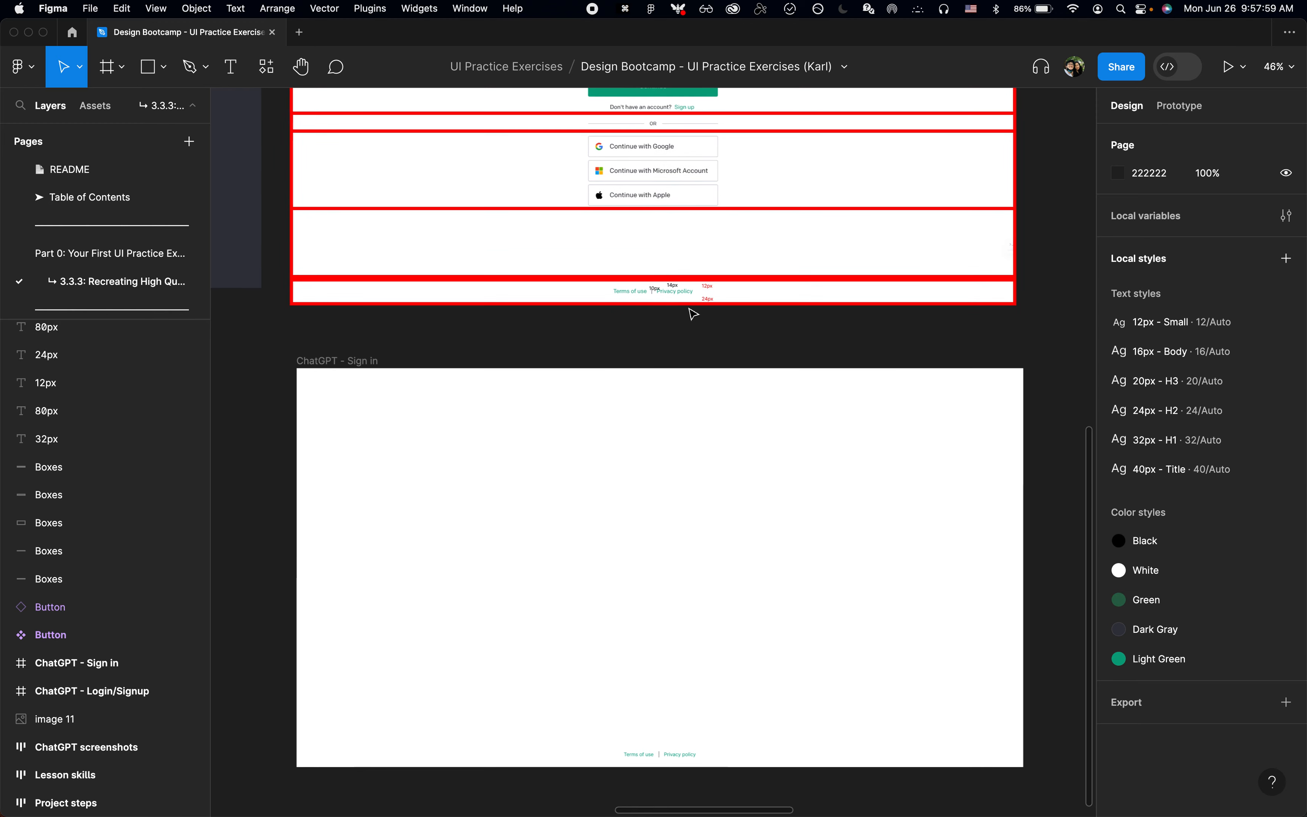
scroll(641, 627, "up", 10)
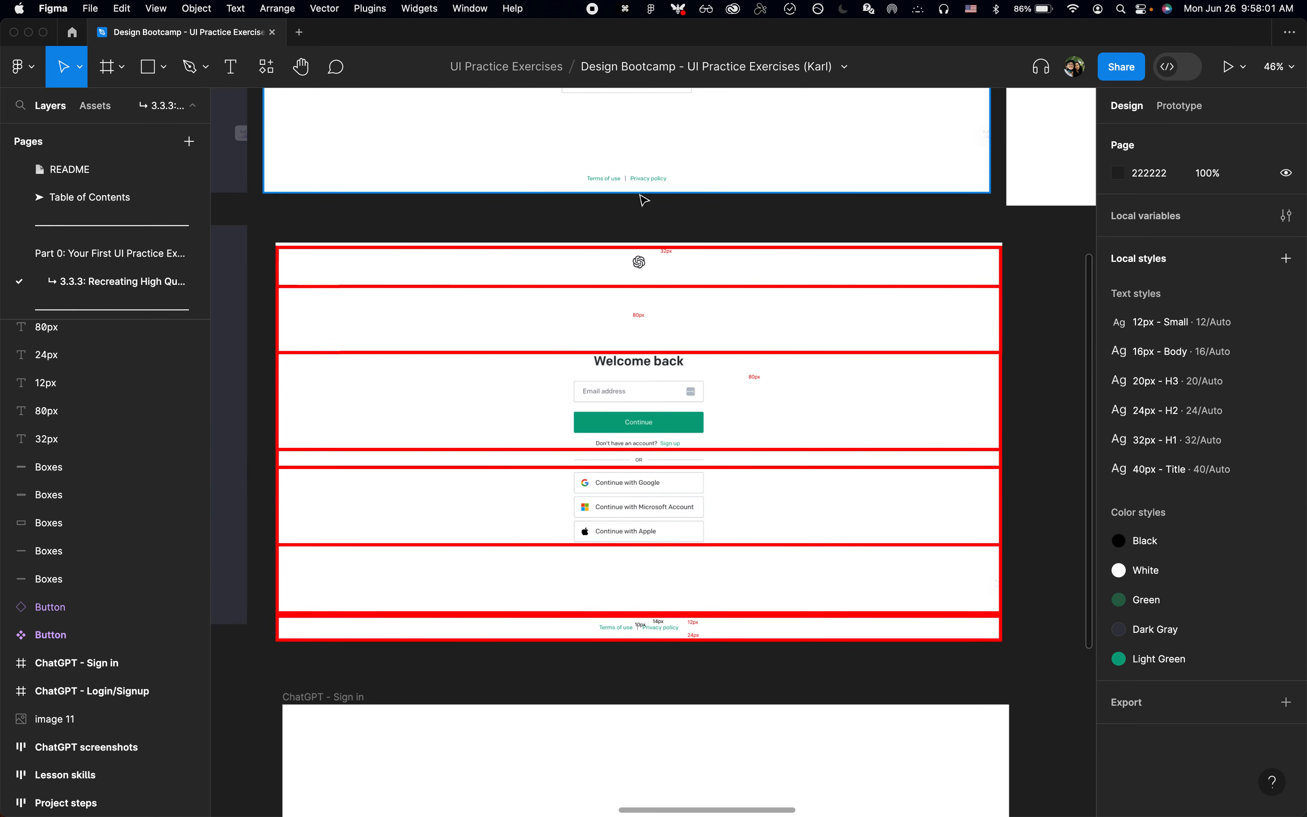
scroll(641, 198, "down", 3)
scroll(619, 289, "left", 5)
scroll(619, 289, "left", 3)
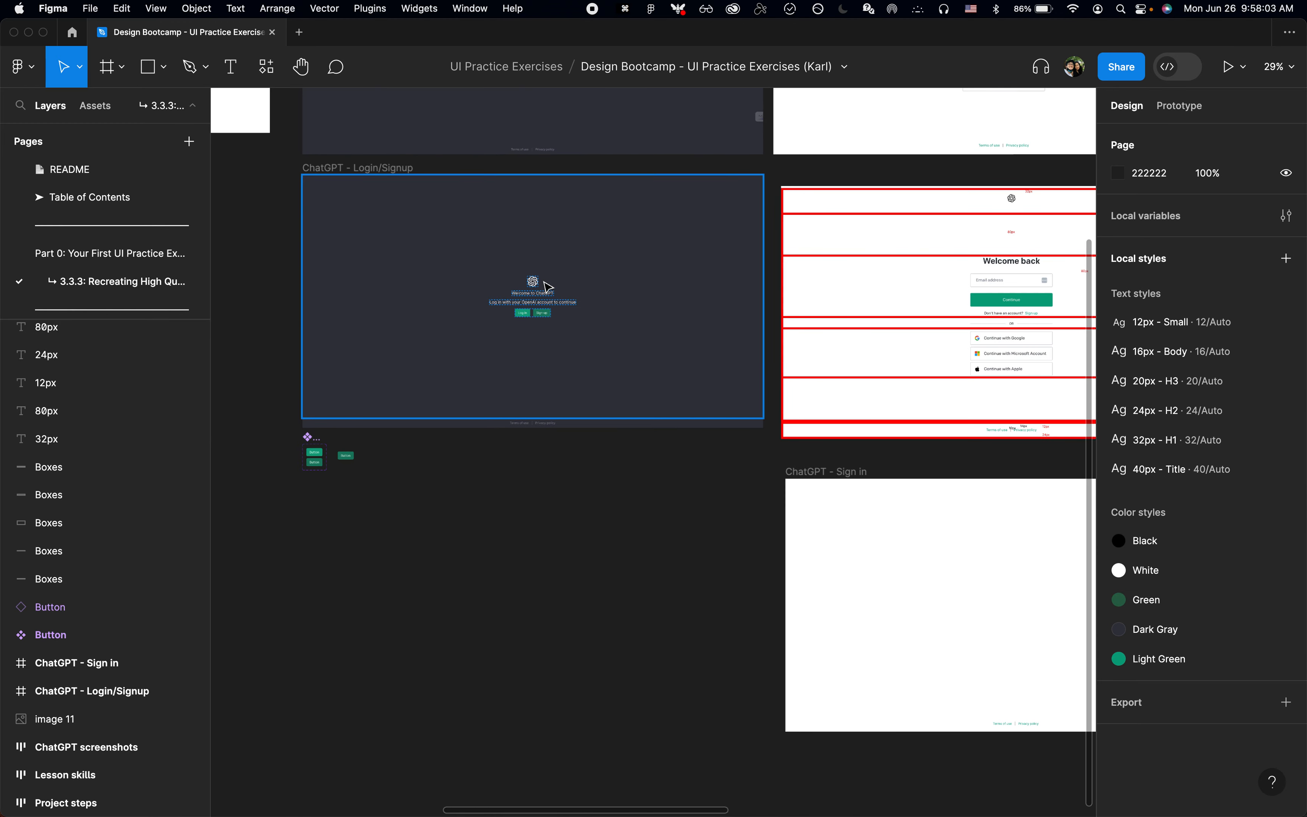
left_click(549, 287)
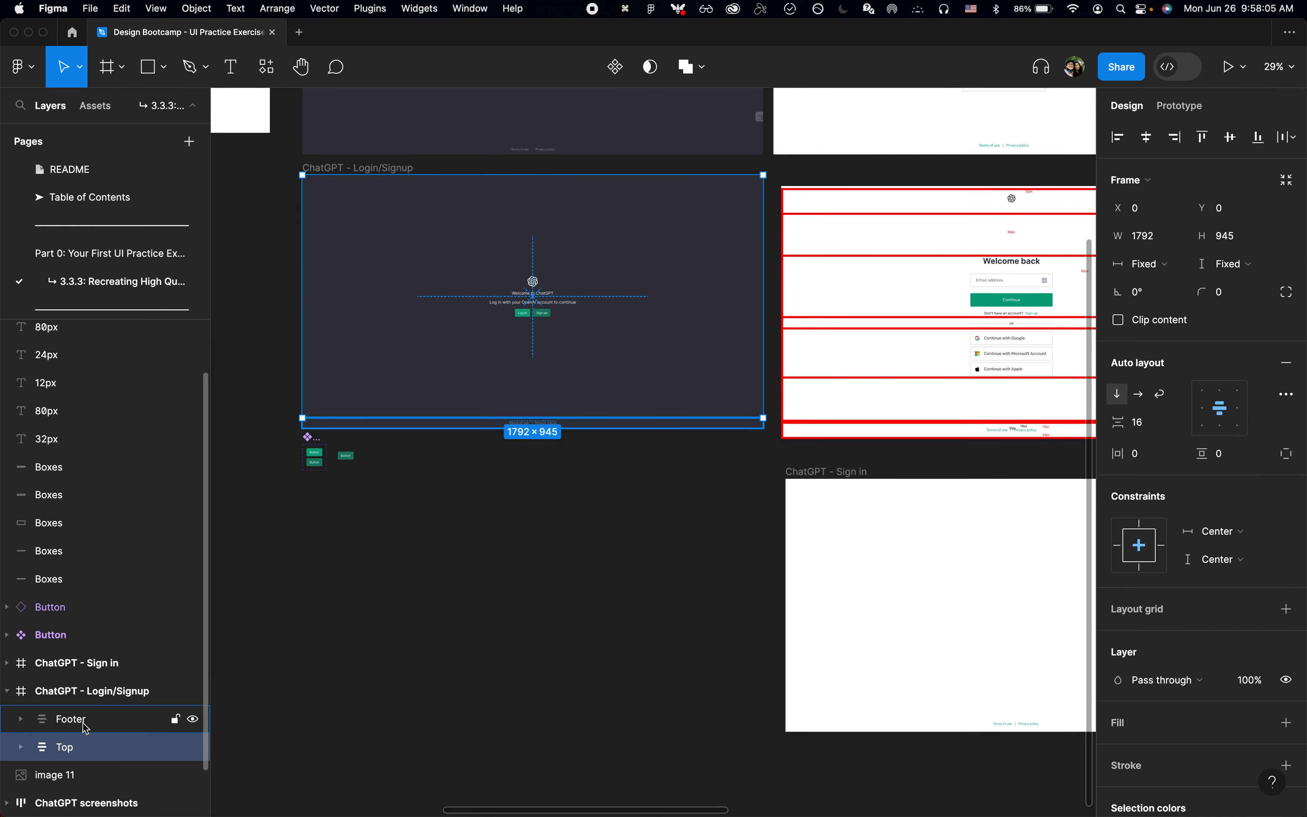
left_click(21, 746)
left_click(124, 776)
key("super+c")
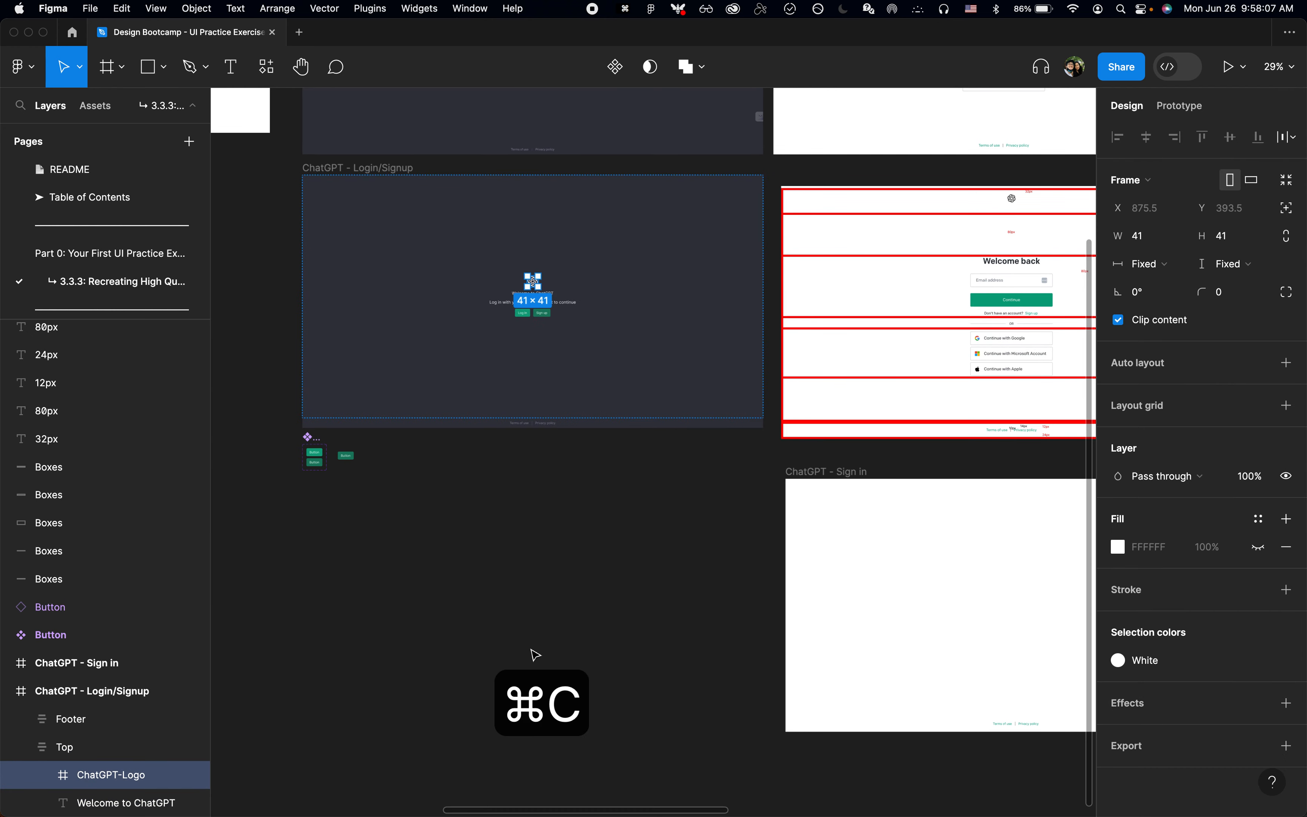
Step: Paste the logo into the ChatGPT - Sign in frame and recolour it with the Black colour style
scroll(554, 560, "right", 6)
left_click(489, 449)
key("shift+2")
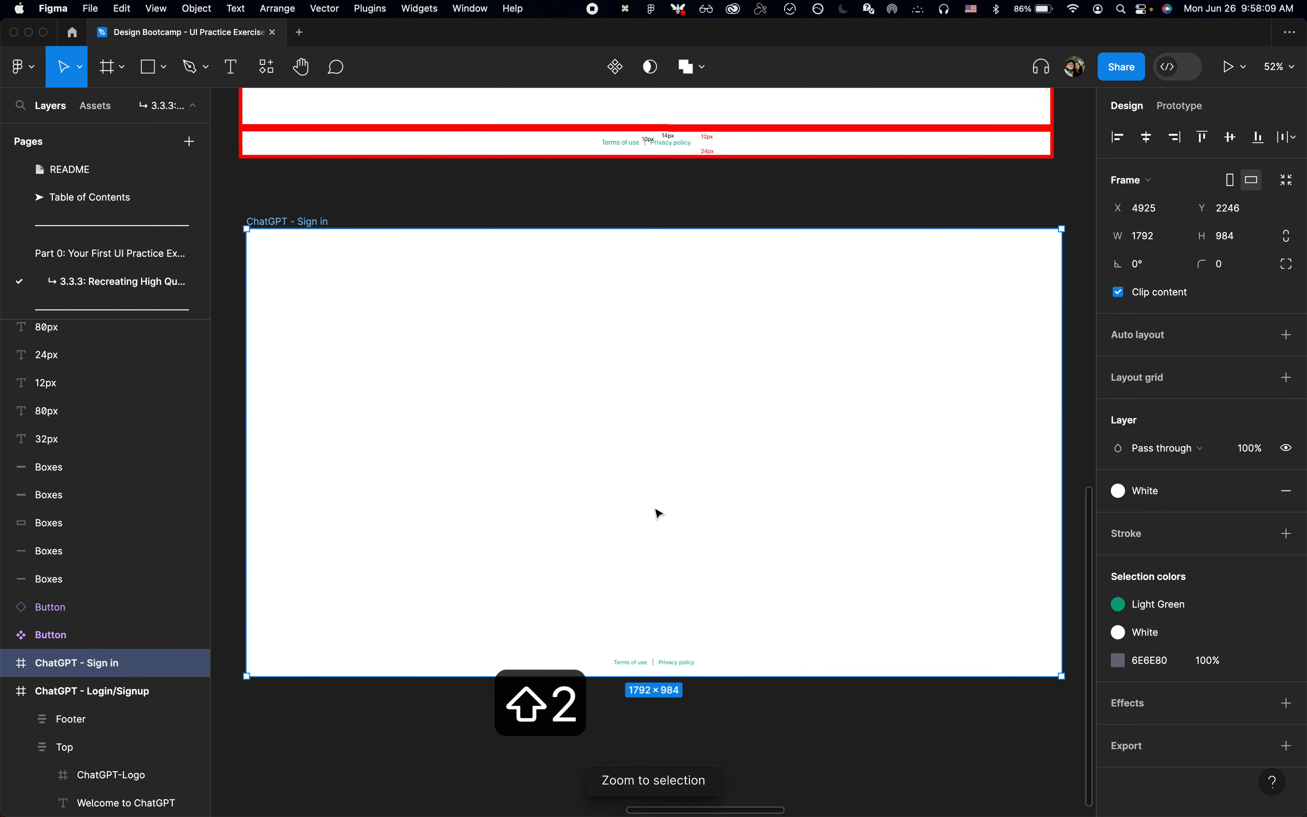
key("super+v")
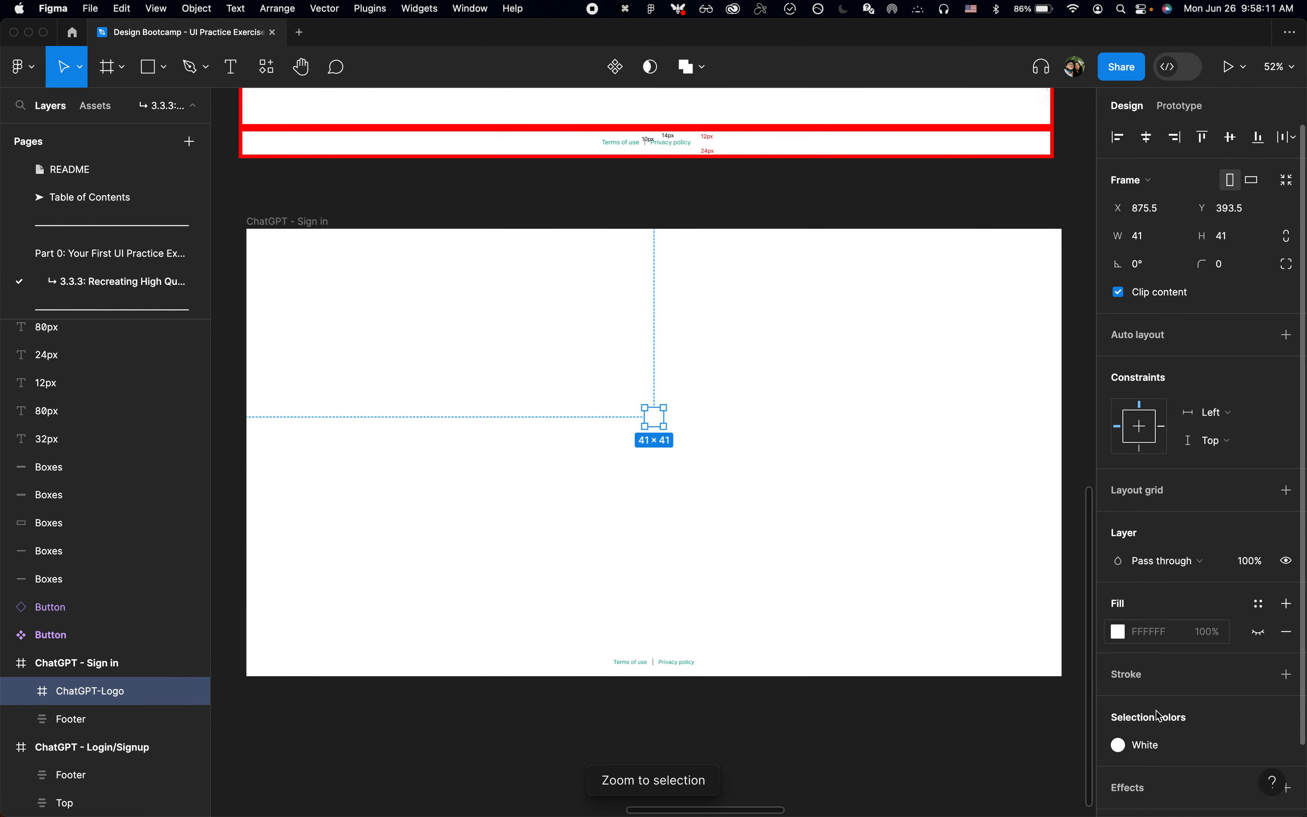
left_click(1134, 744)
left_click(945, 678)
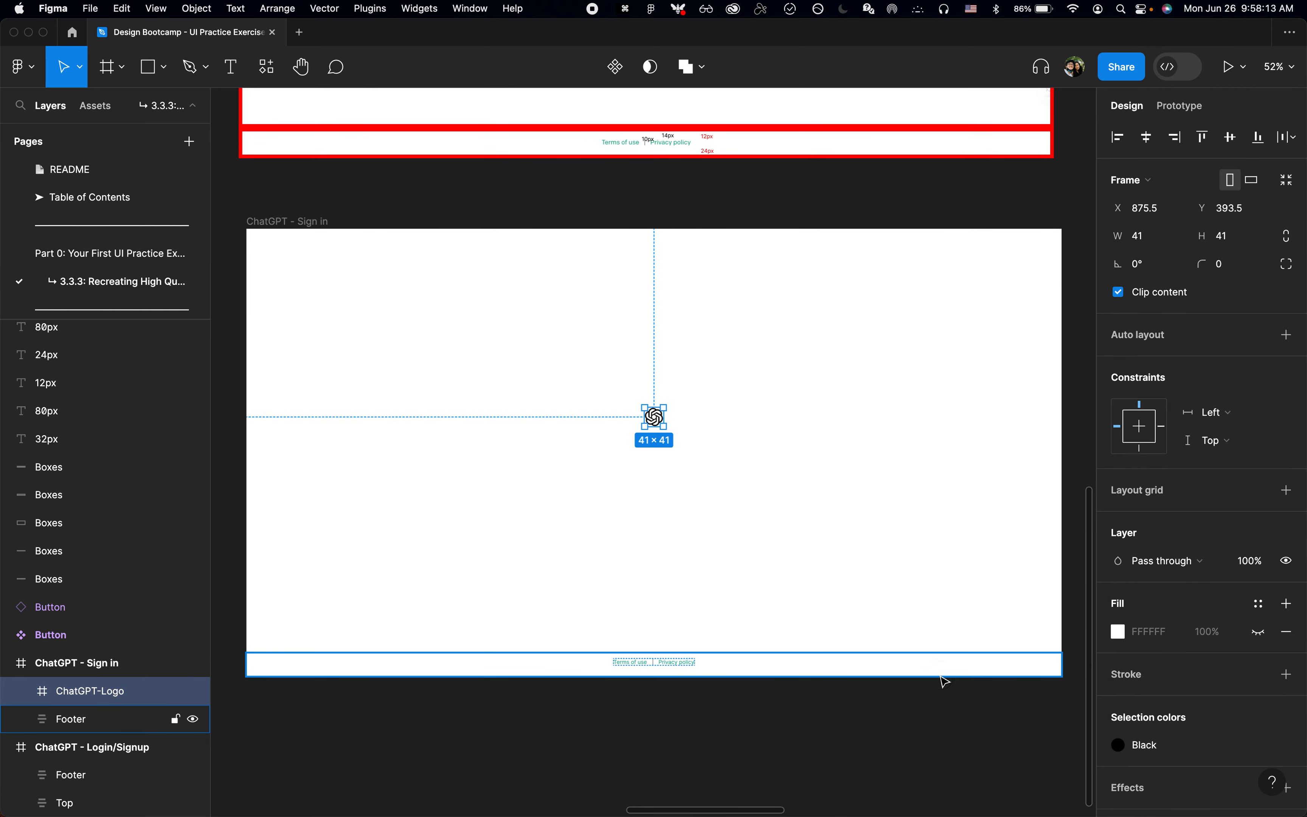
Step: Try auto layout and a manual widening on the pasted ChatGPT-Logo frame, undoing each attempt
scroll(733, 459, "down", 2)
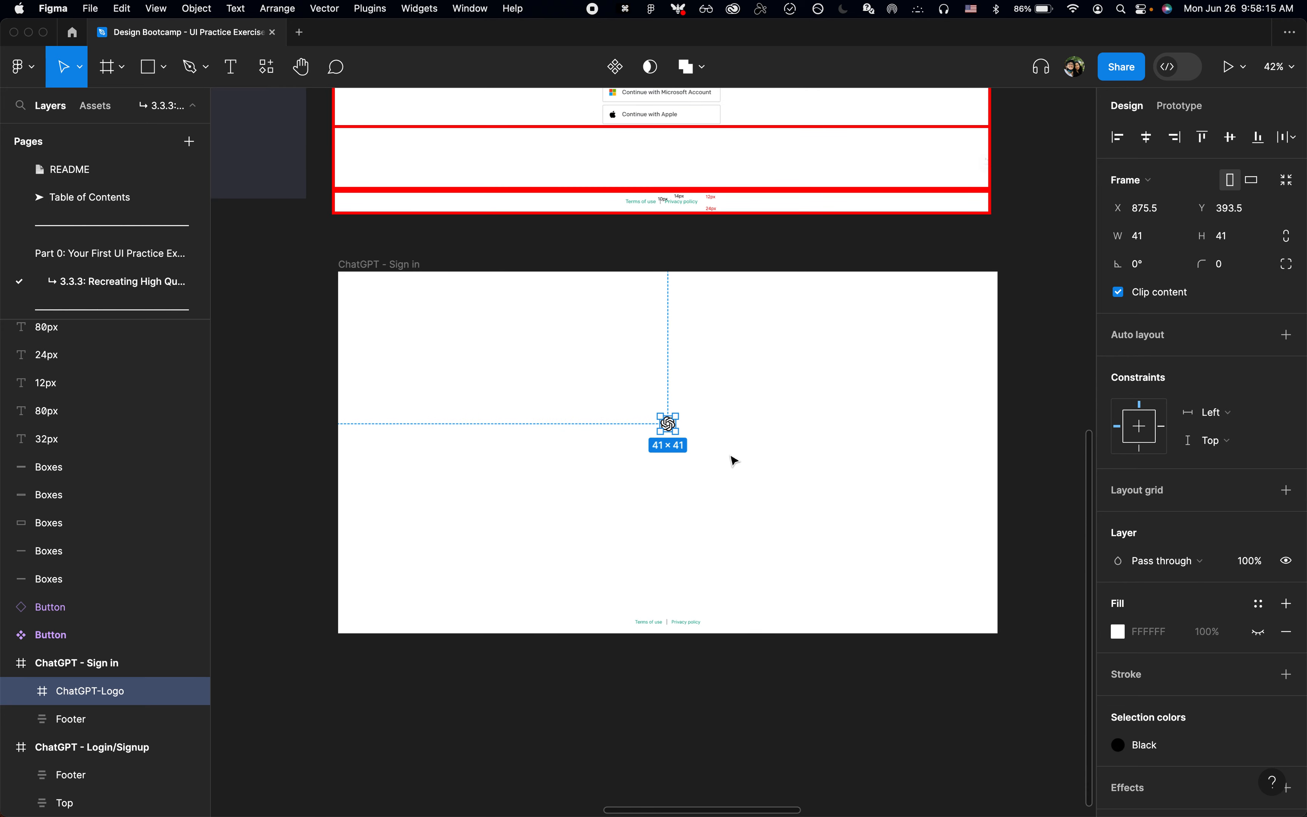
scroll(735, 461, "up", 5)
key("shift+a")
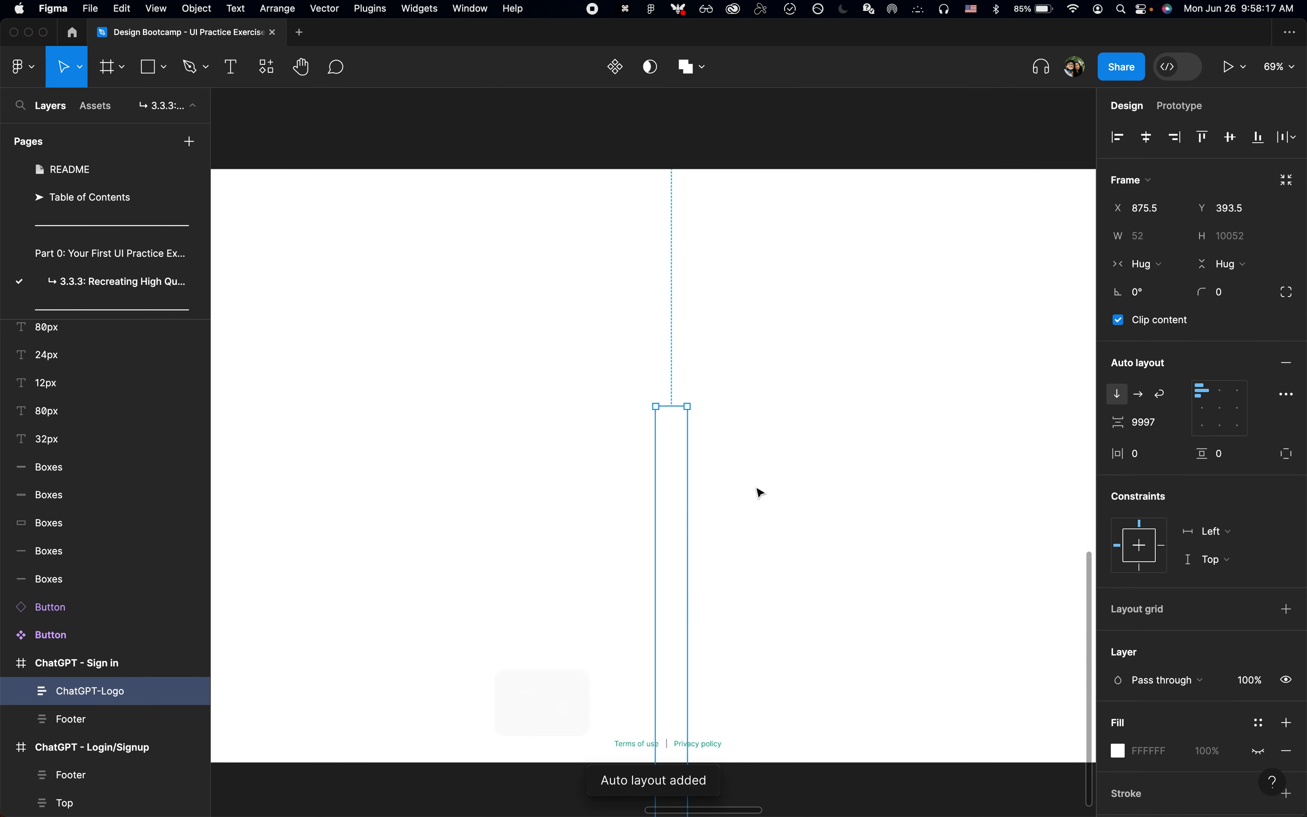
scroll(760, 492, "down", 3)
key("super+z")
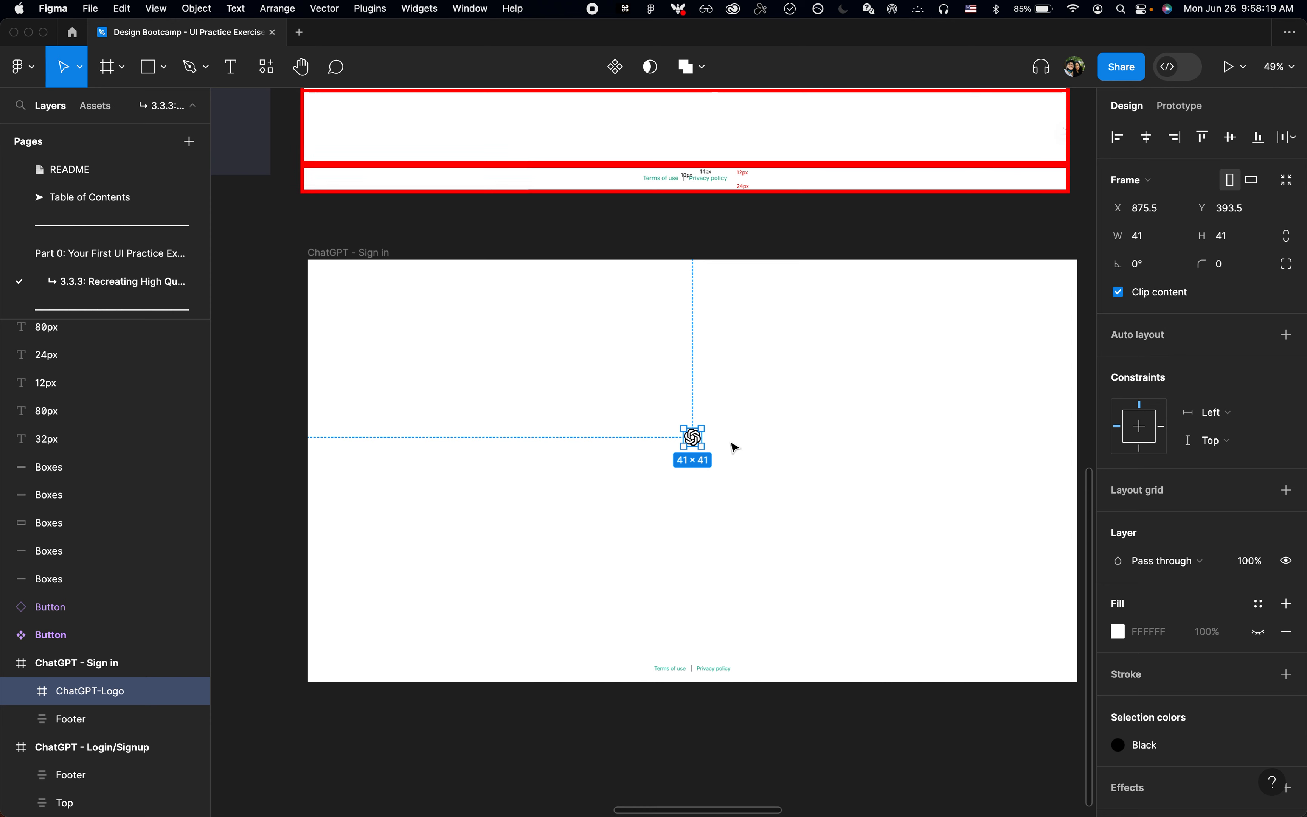
scroll(733, 447, "up", 3)
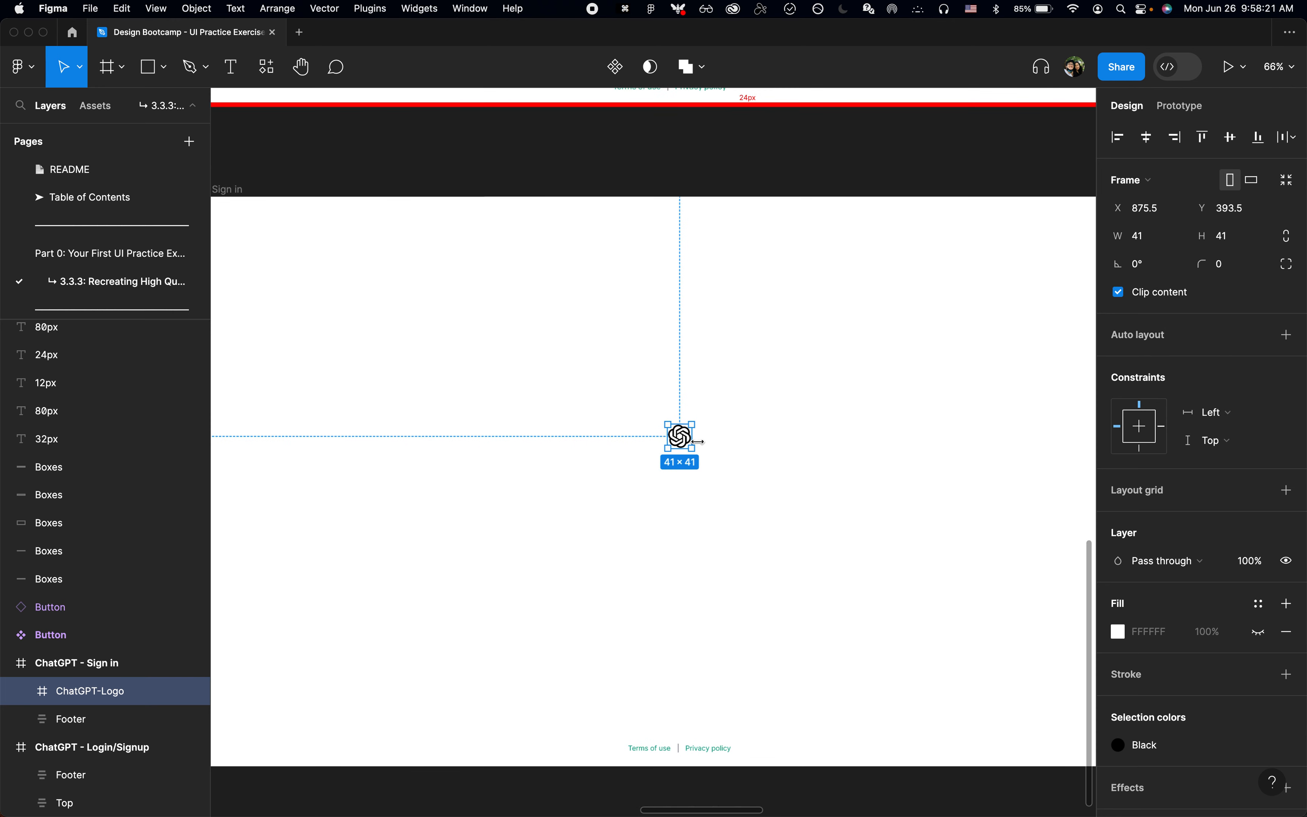
left_click_drag(698, 441, 751, 440)
key("super+z")
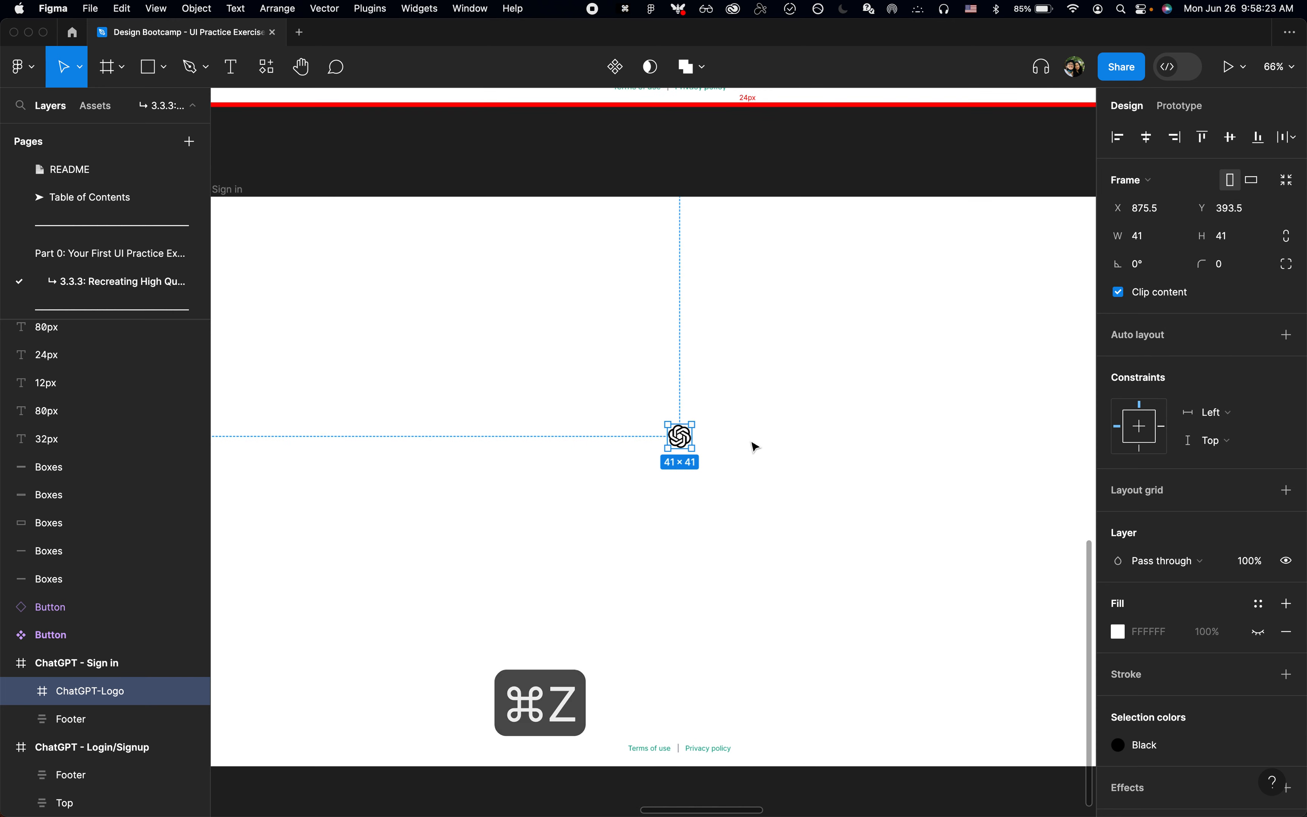
Step: Add vertical auto layout to the ChatGPT-Logo frame in the Sign in design and set its item spacing to 0
key("shift+a")
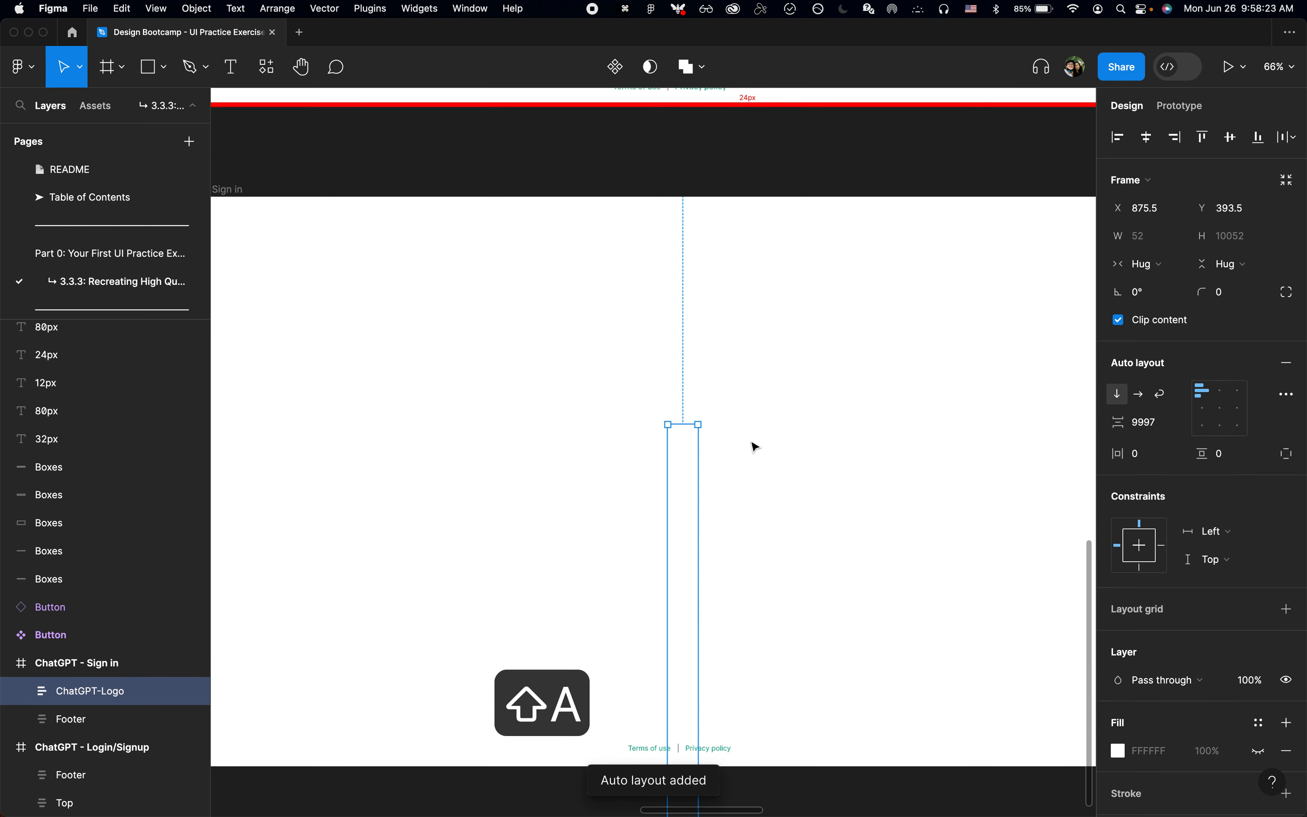
left_click(1149, 424)
type("20")
key("Return")
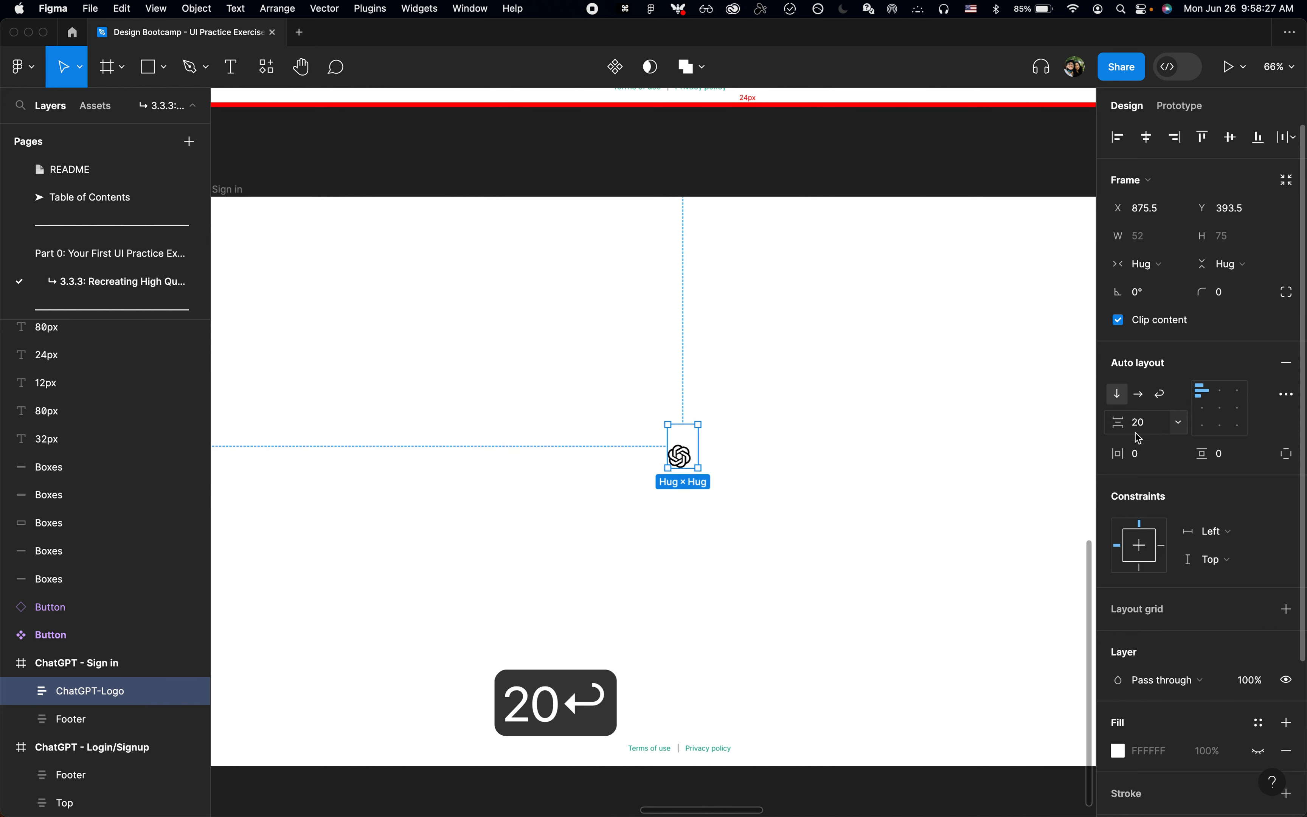
left_click(1162, 426)
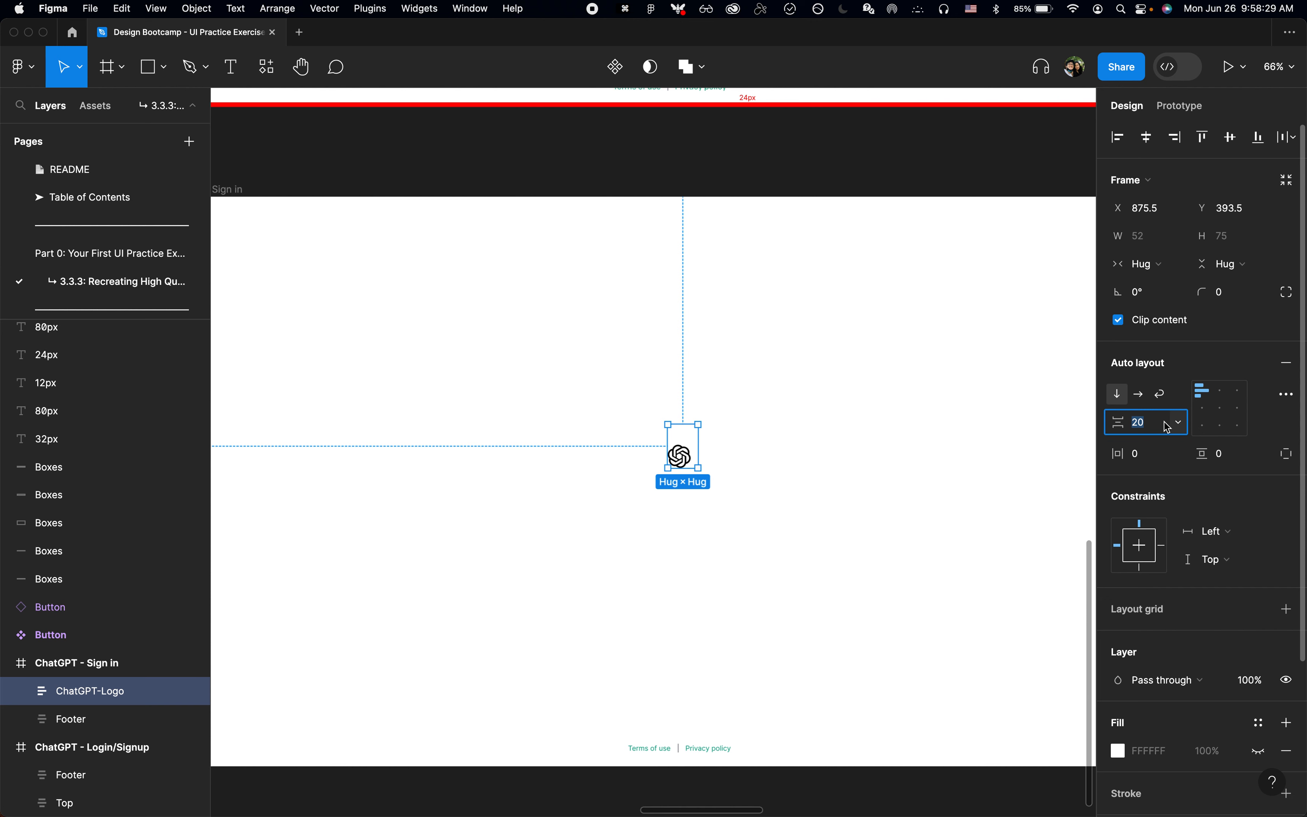
type("0")
key("Return")
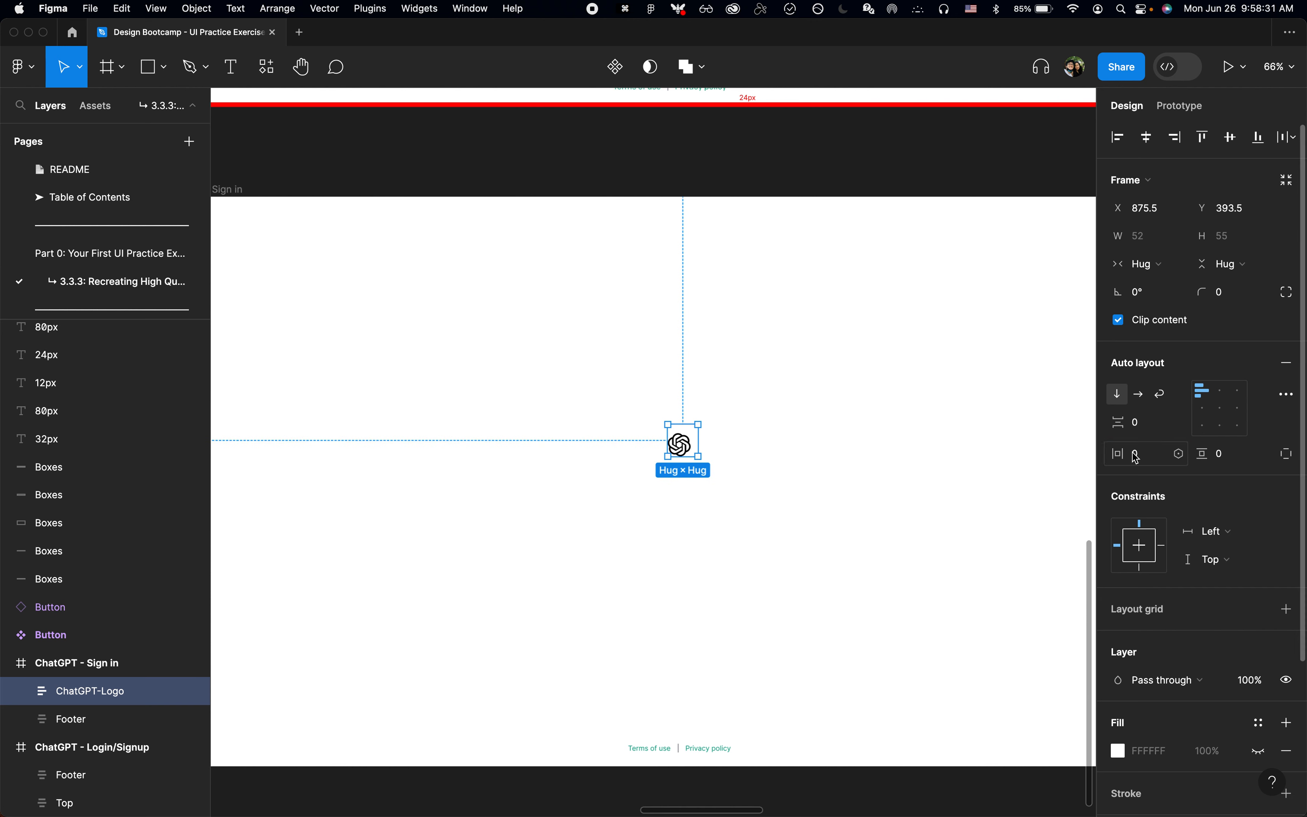
Step: Delete the ChatGPT text layer from the ChatGPT-Logo frame, keeping only the Vector
left_click(18, 692)
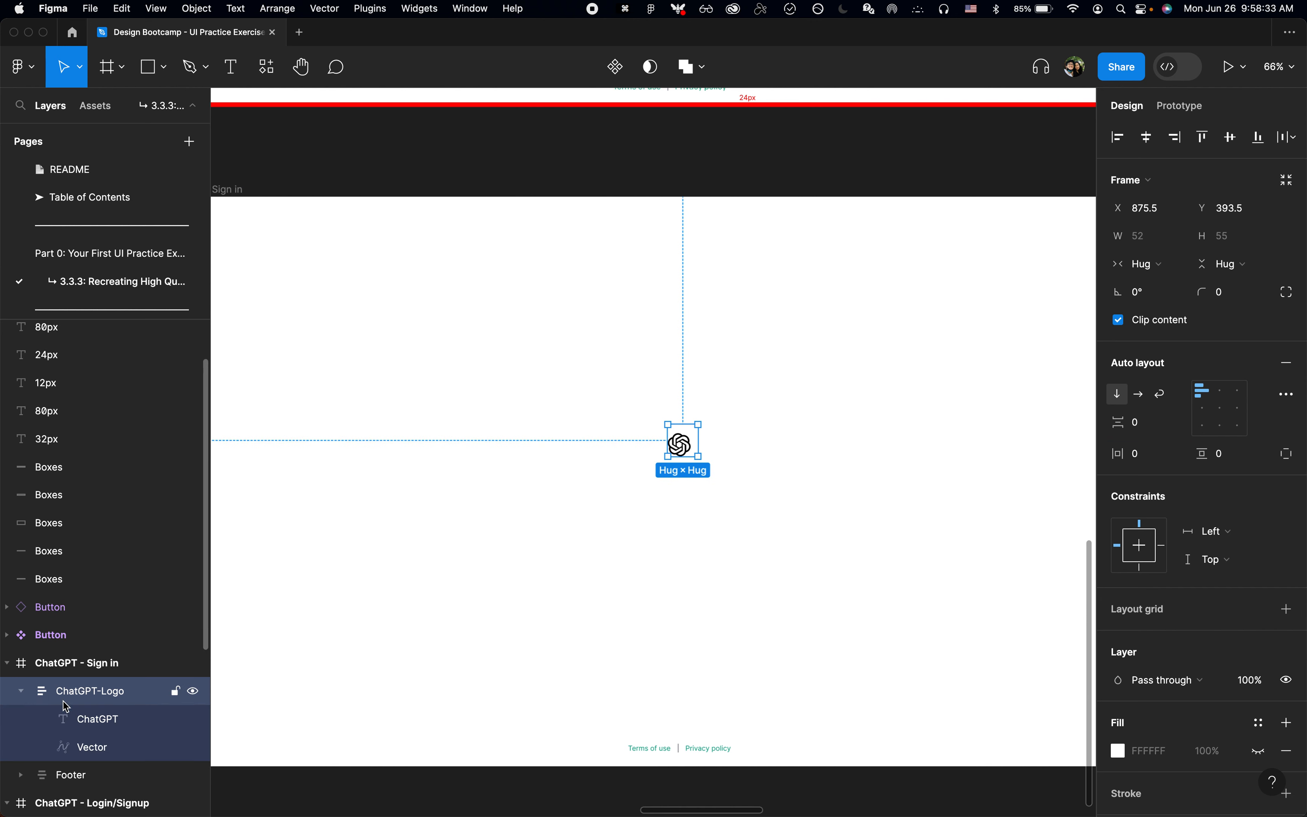
left_click(99, 723)
key("BackSpace")
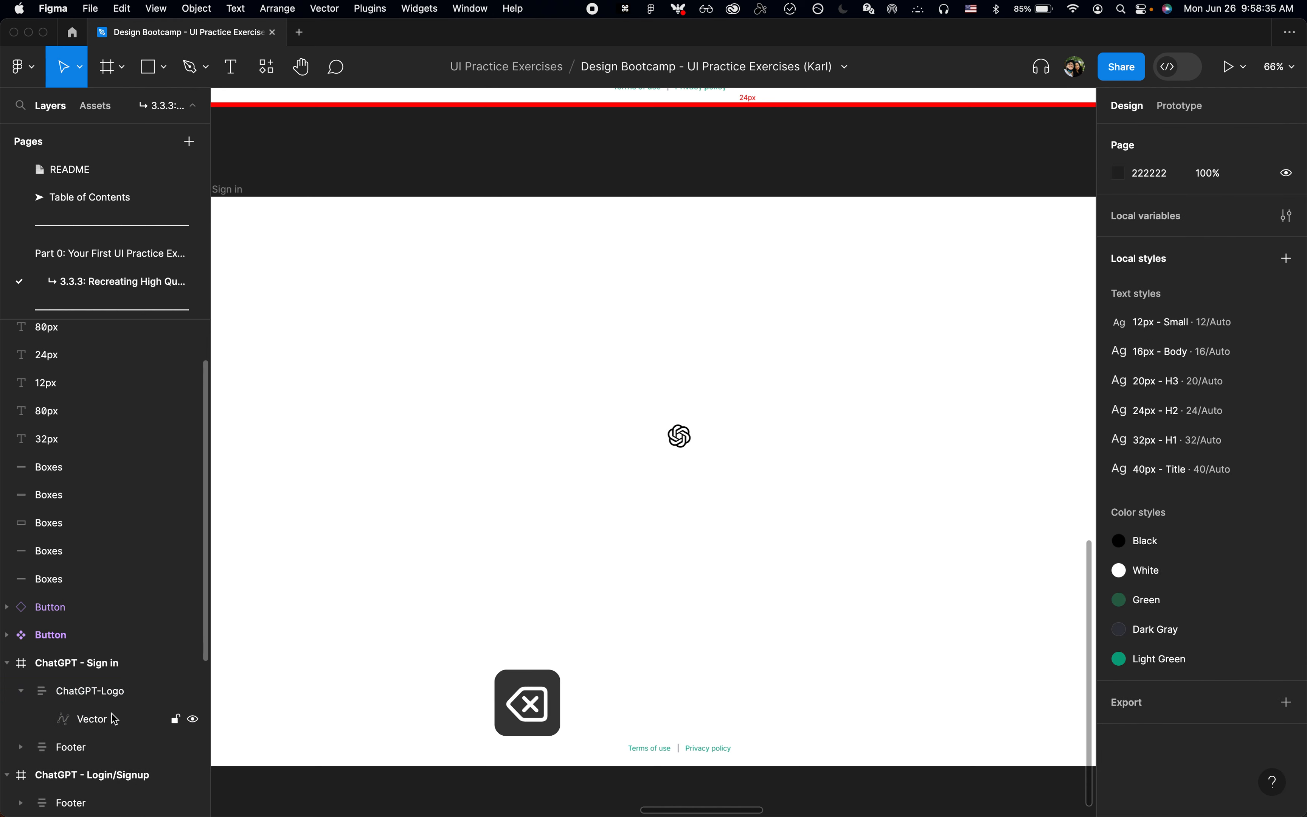
Step: Switch the ChatGPT-Logo frame from hug contents to fixed width and stretch it to about 183 wide
left_click(170, 689)
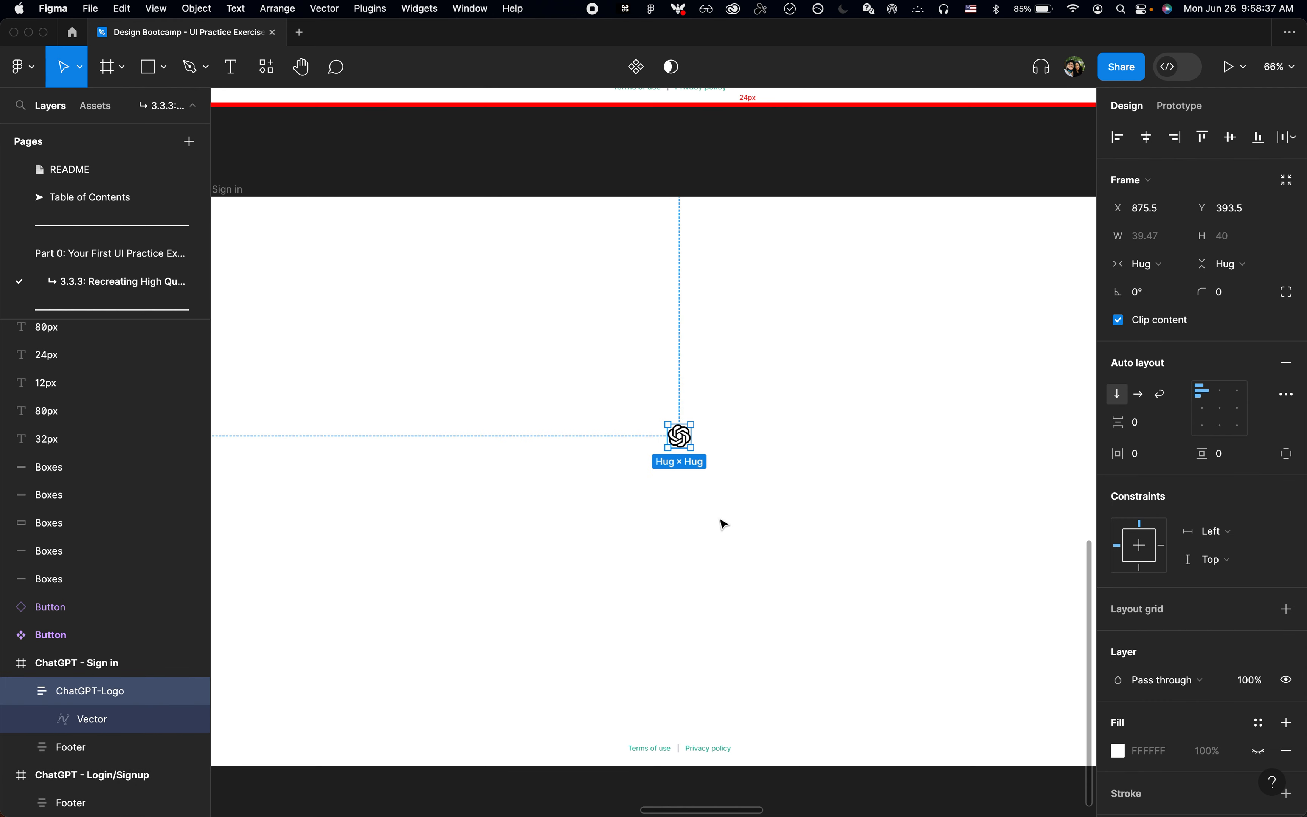
scroll(720, 525, "up", 3)
scroll(665, 388, "down", 1)
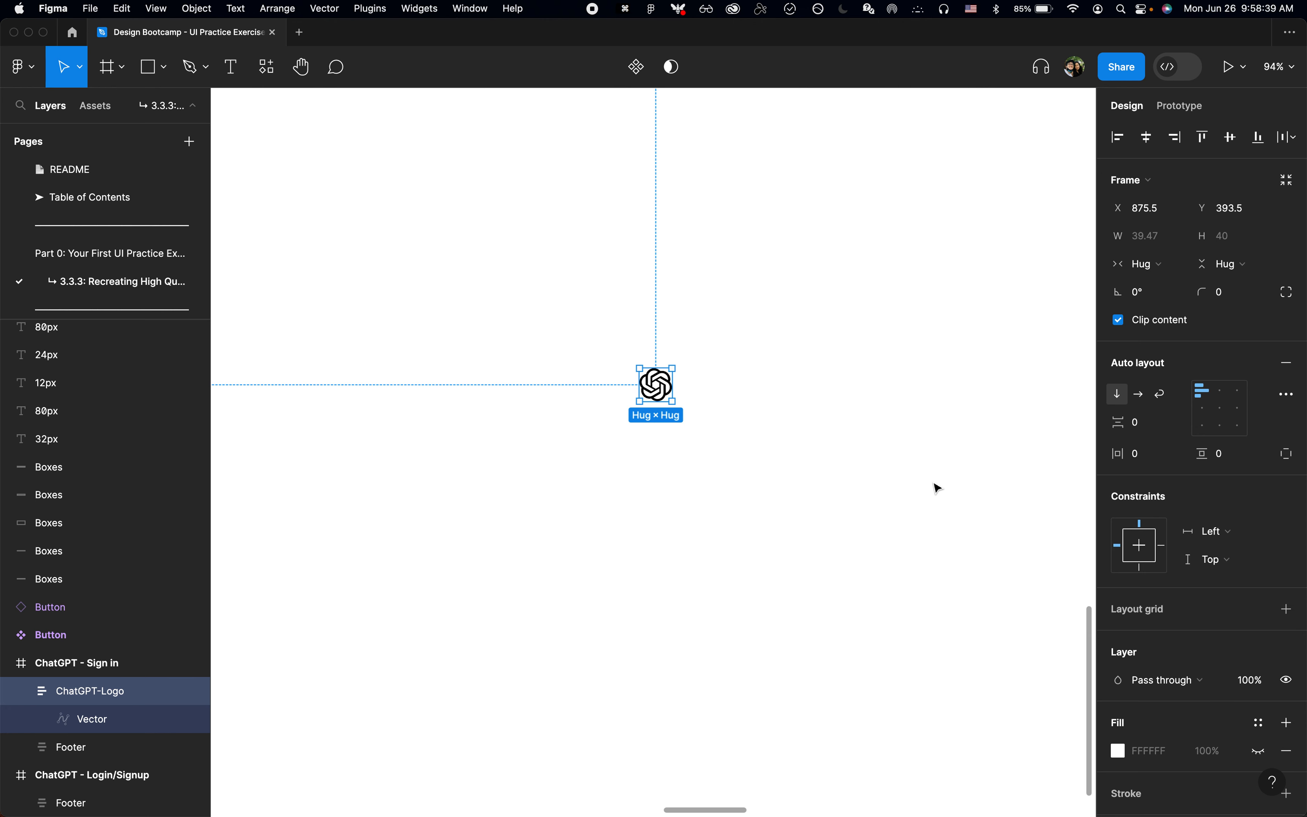
left_click(1149, 265)
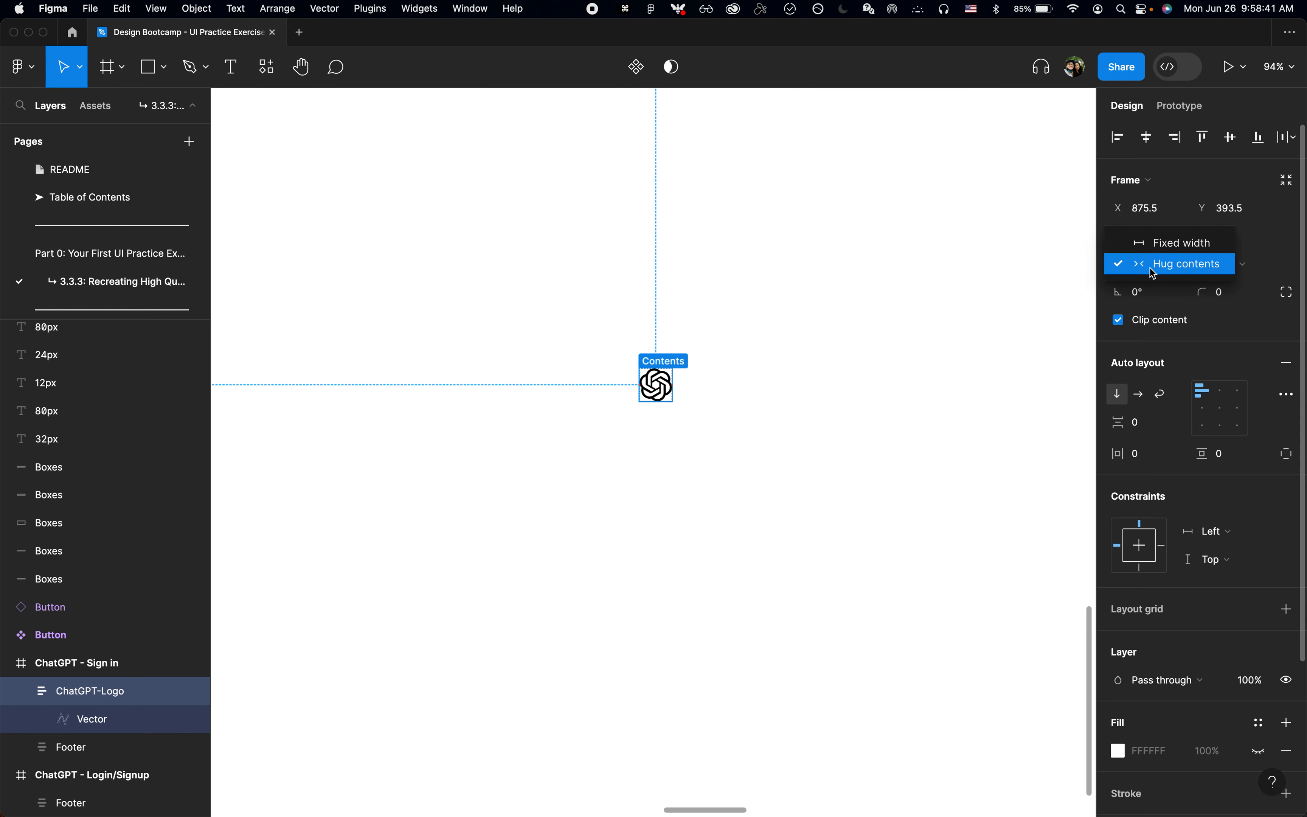
left_click(1158, 242)
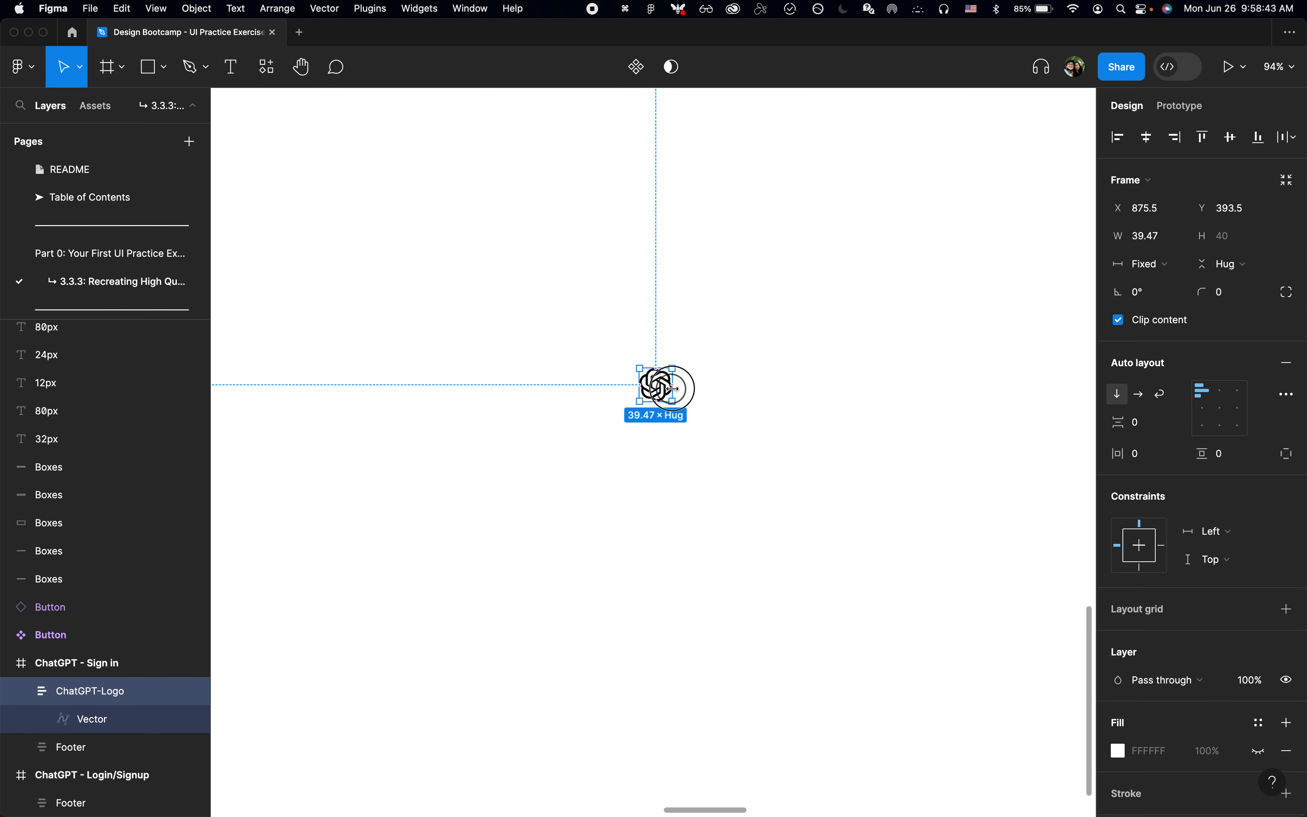
left_click_drag(674, 388, 792, 388)
scroll(619, 404, "down", 5)
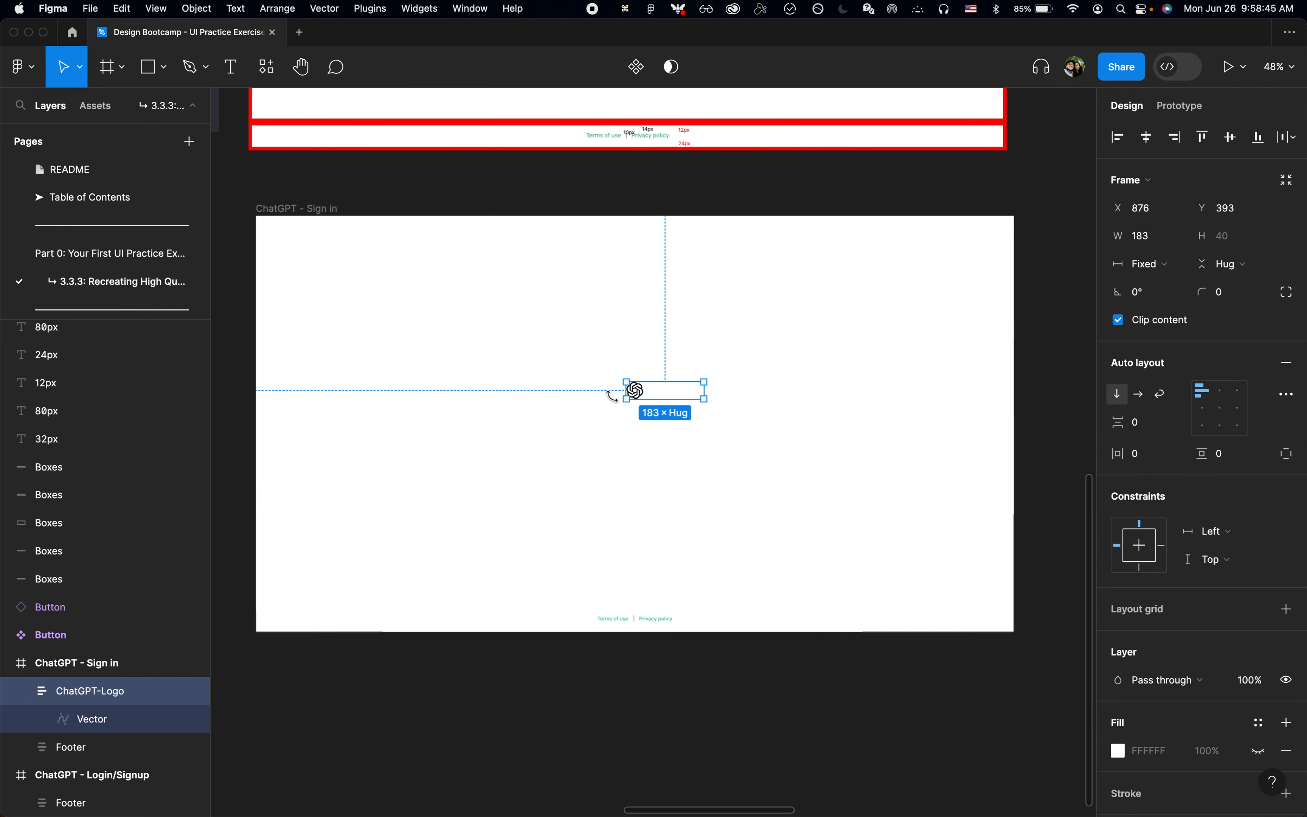
Step: Copy the ChatGPT - Sign in frame's width and apply it to the ChatGPT-Logo frame, making it 1792 wide
left_click(365, 208)
left_click(1150, 236)
key("cmd+c")
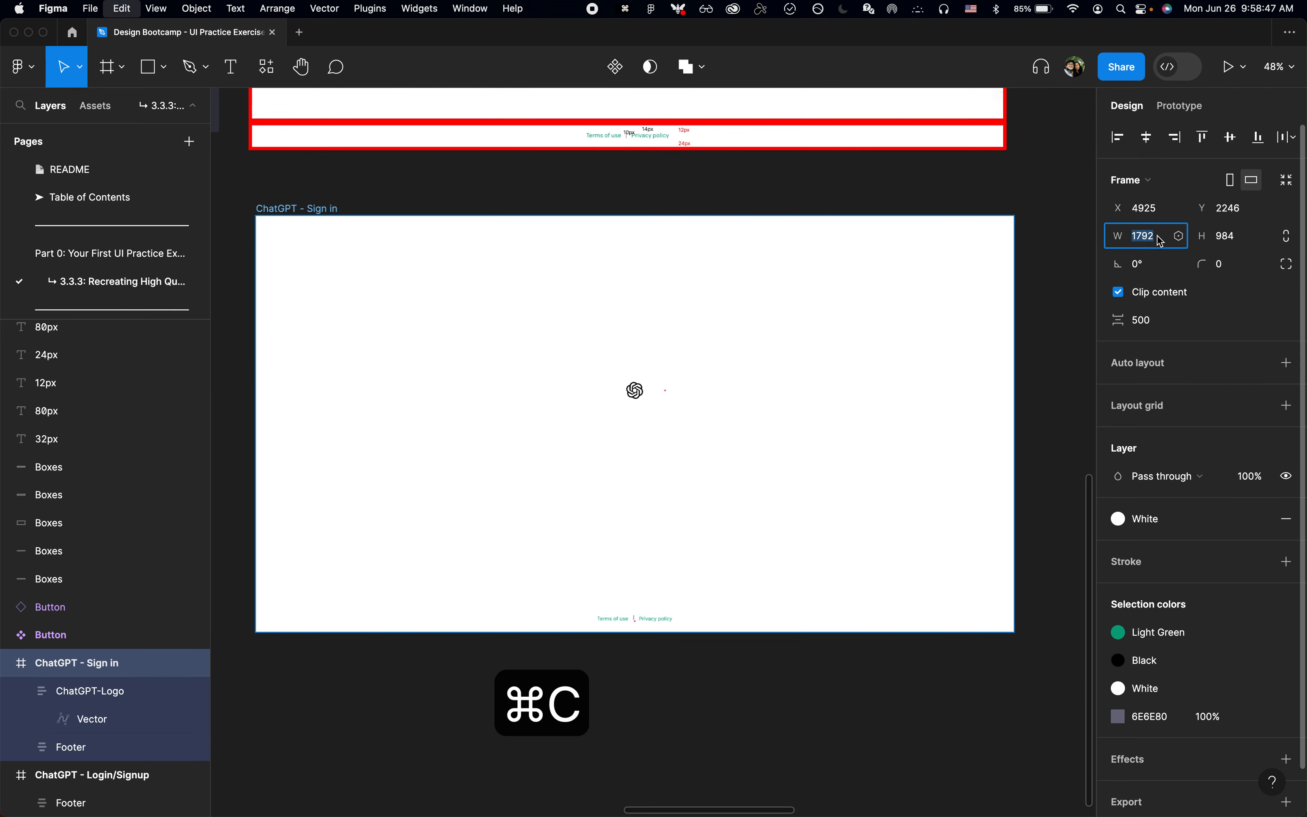
scroll(683, 320, "up", 3)
key("Escape")
key("Escape")
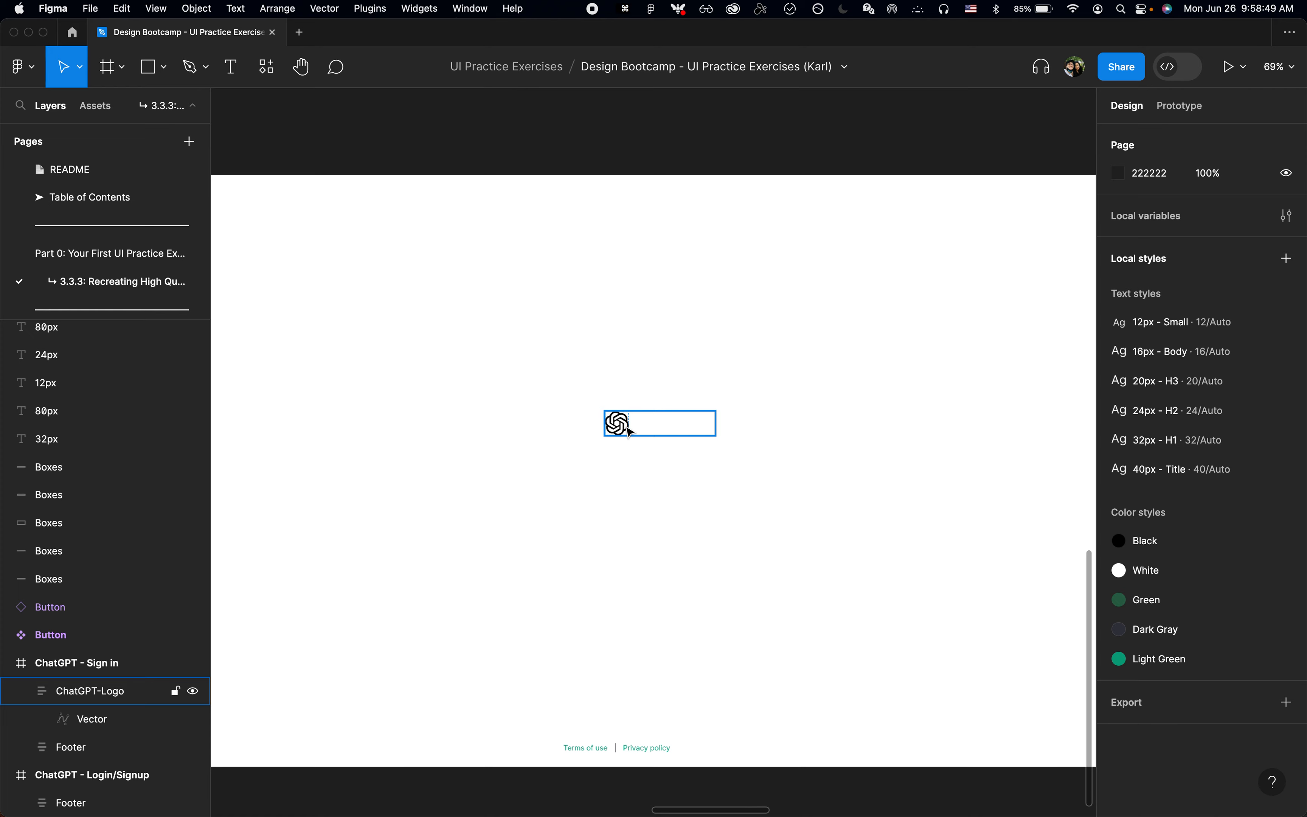
left_click(630, 429)
left_click(1162, 241)
key("cmd+v")
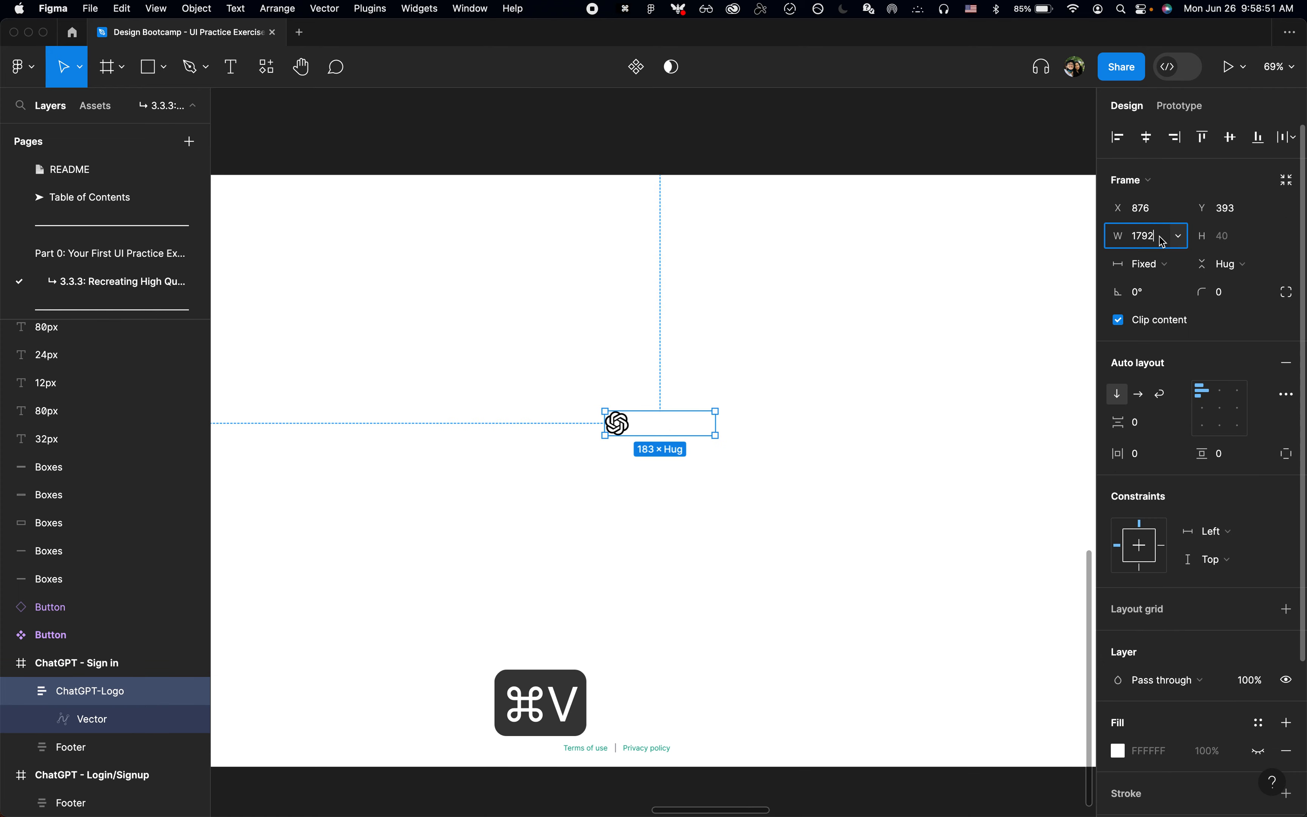
key("Return")
scroll(594, 499, "down", 5)
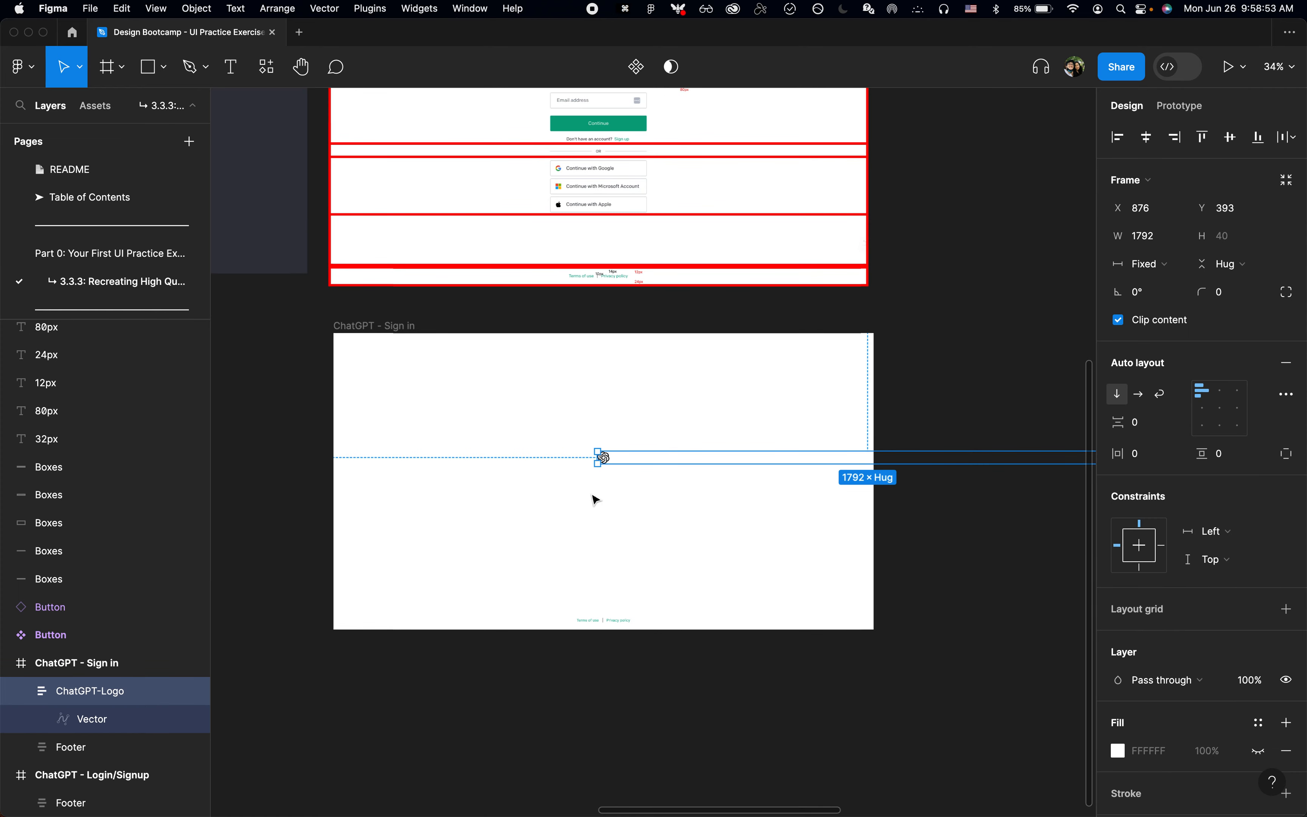
Step: Align the ChatGPT-Logo frame with the left and top edges of the ChatGPT - Sign in frame
key("Escape")
left_click(637, 457)
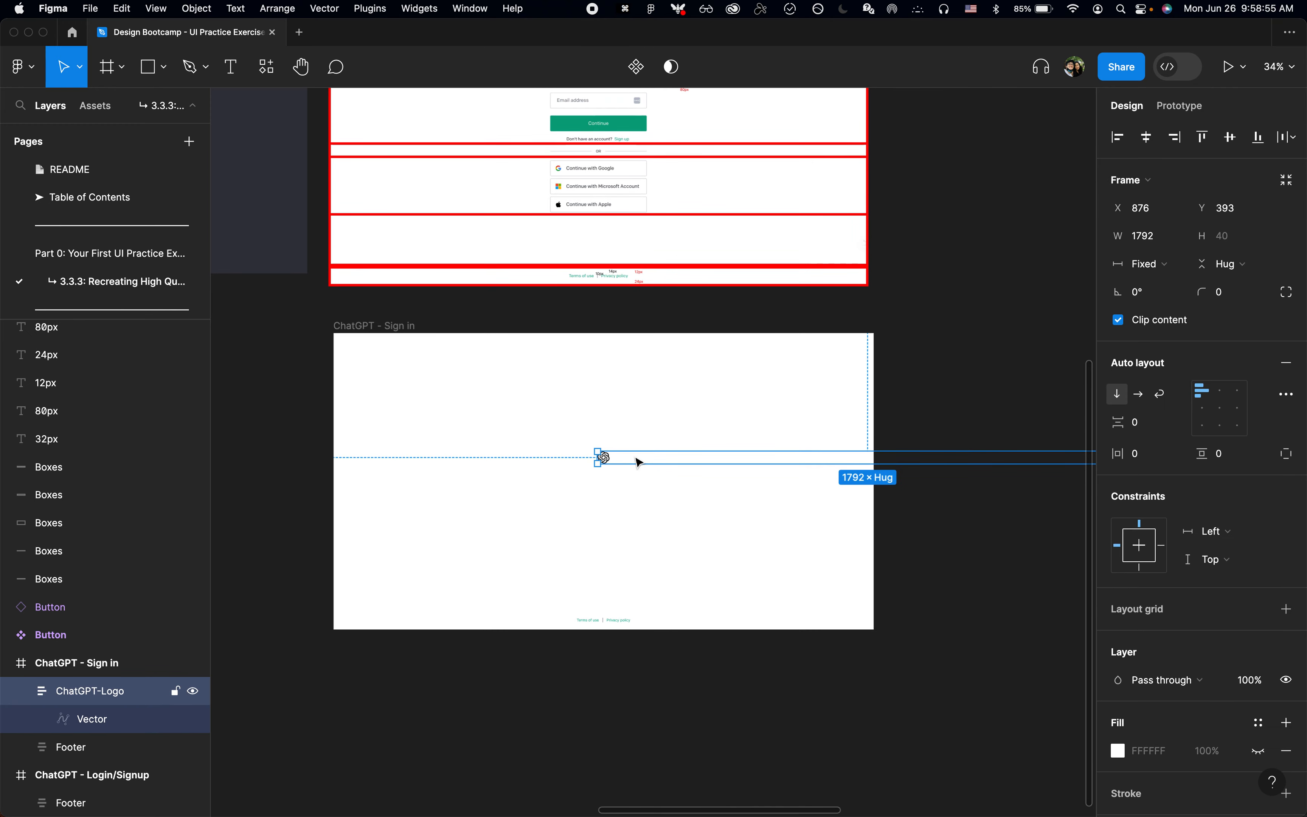
key("alt+a")
key("alt+w")
scroll(450, 338, "up", 1)
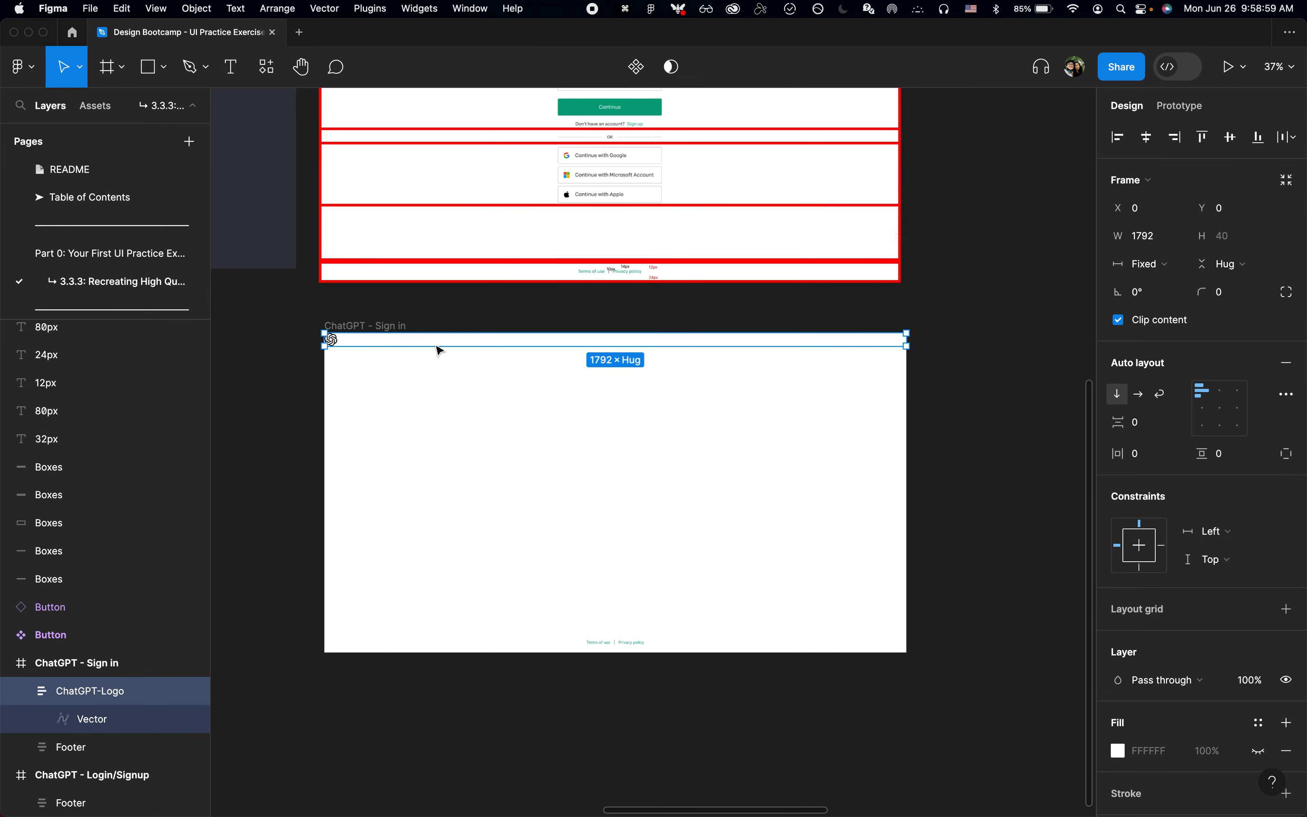
Step: Set the ChatGPT-Logo frame's auto layout alignment to top center so the logo is centred horizontally
left_click(379, 327)
left_click(452, 359)
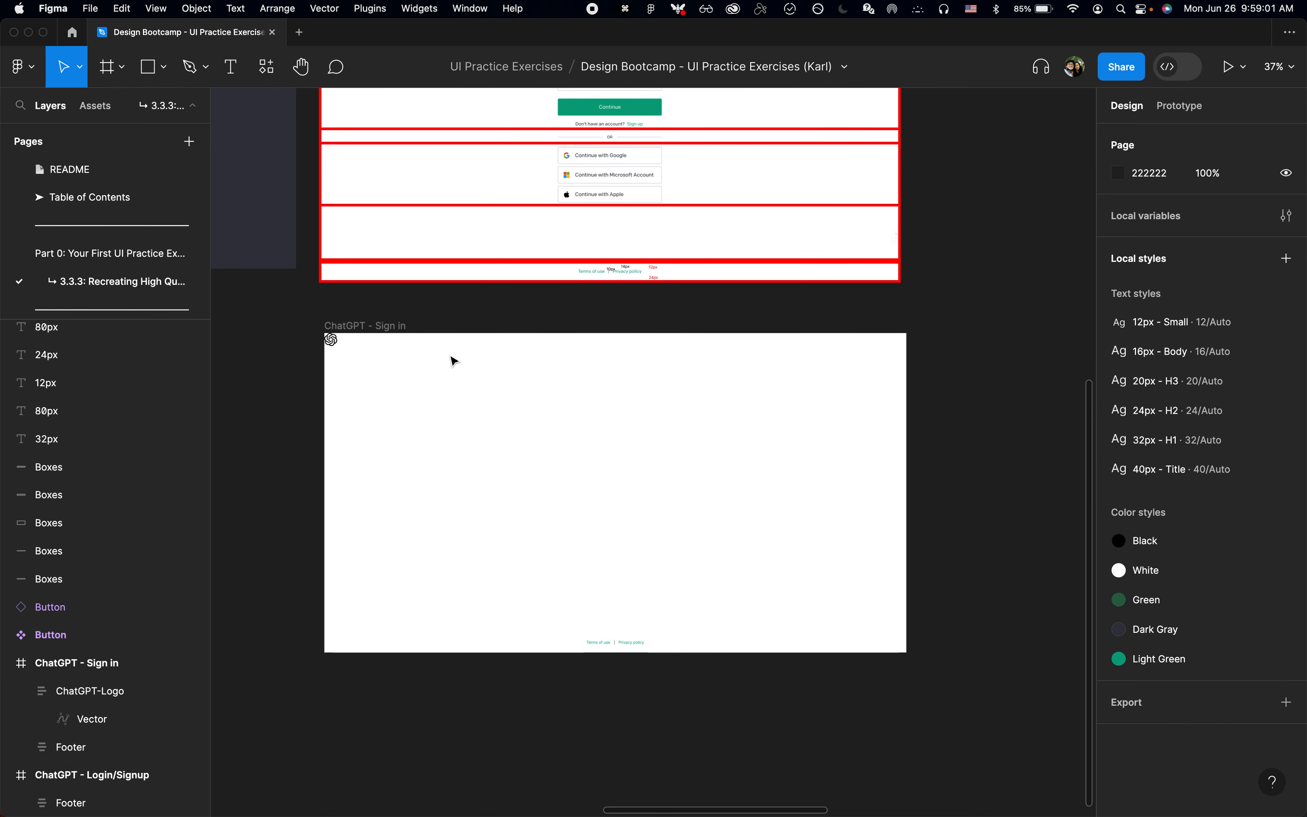
left_click(439, 341)
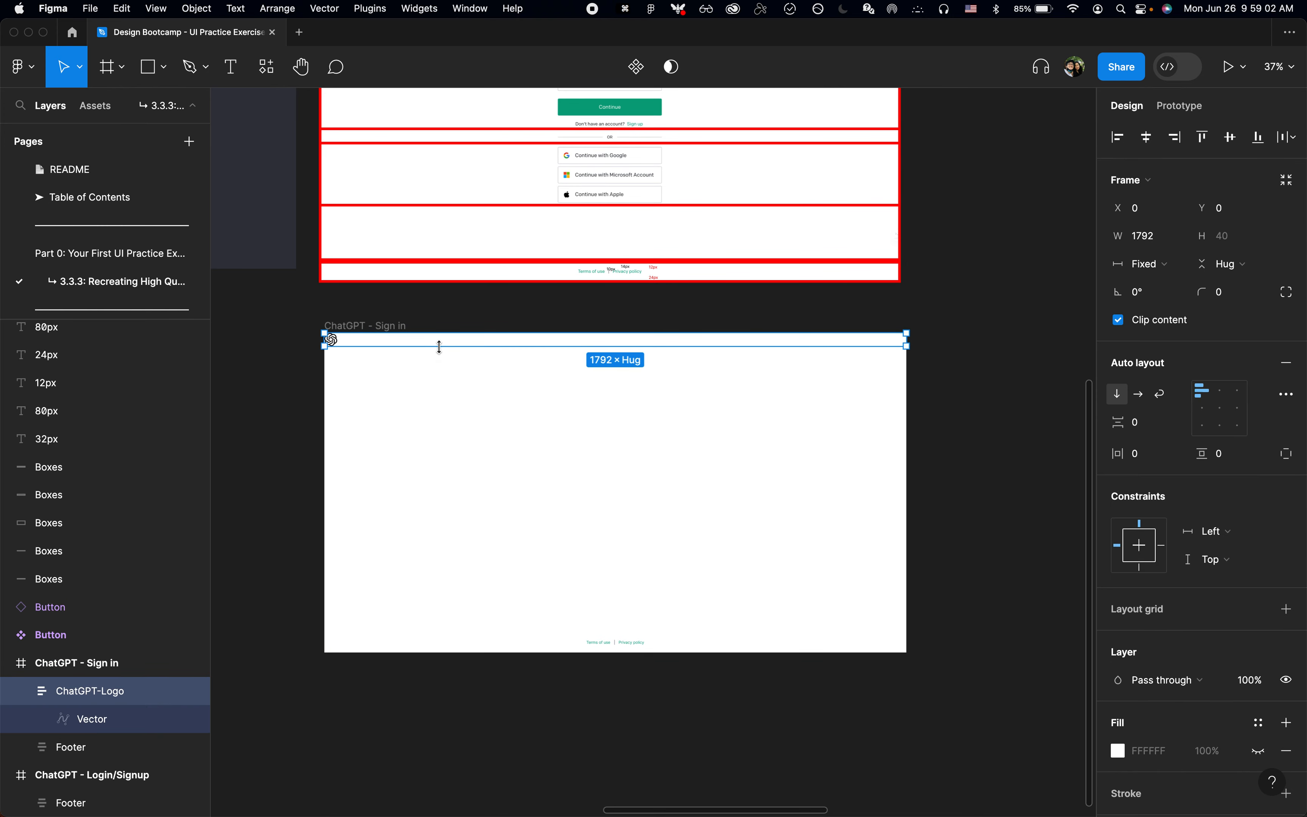
left_click(1219, 390)
left_click(659, 477)
Step: Examine the spacing marked around the logo in the annotated Welcome back reference
scroll(661, 478, "up", 5)
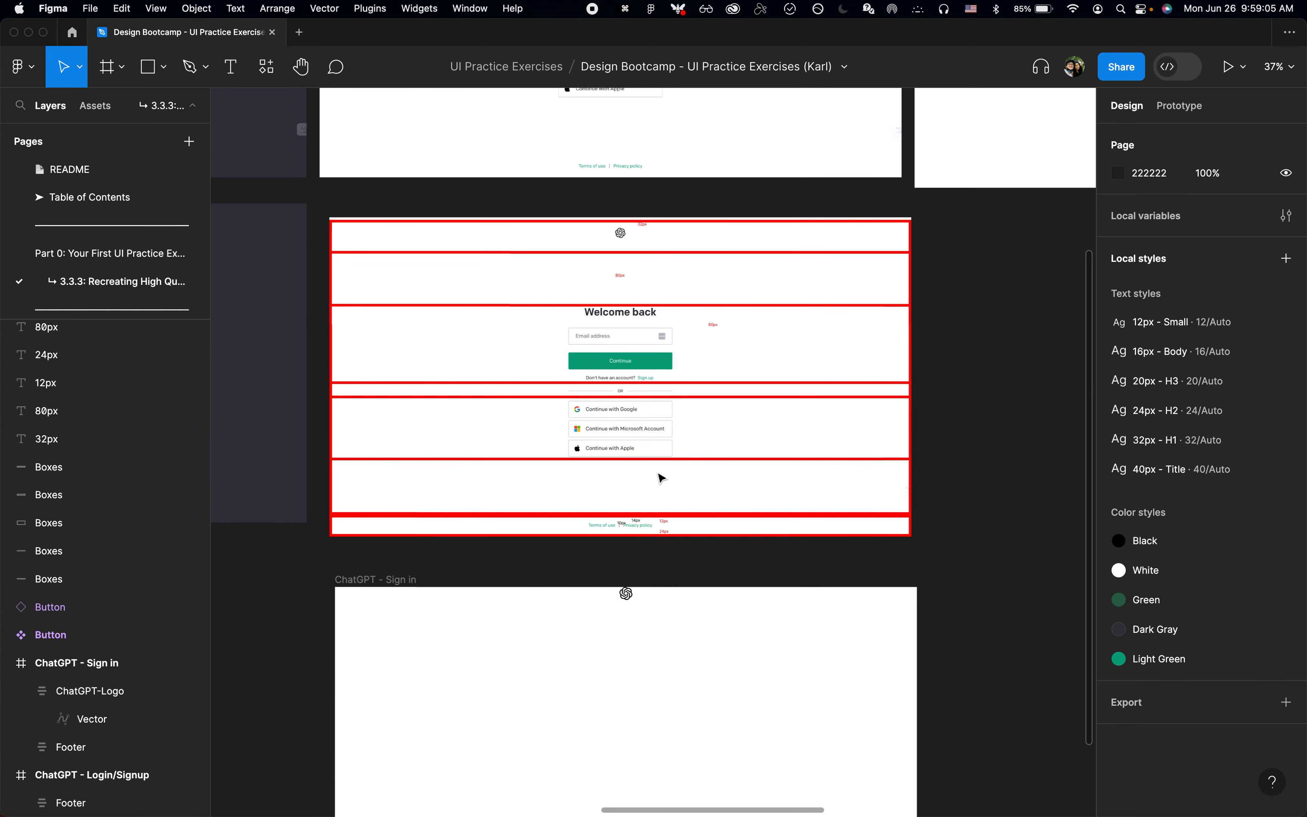
scroll(645, 285, "up", 5)
scroll(623, 316, "down", 5)
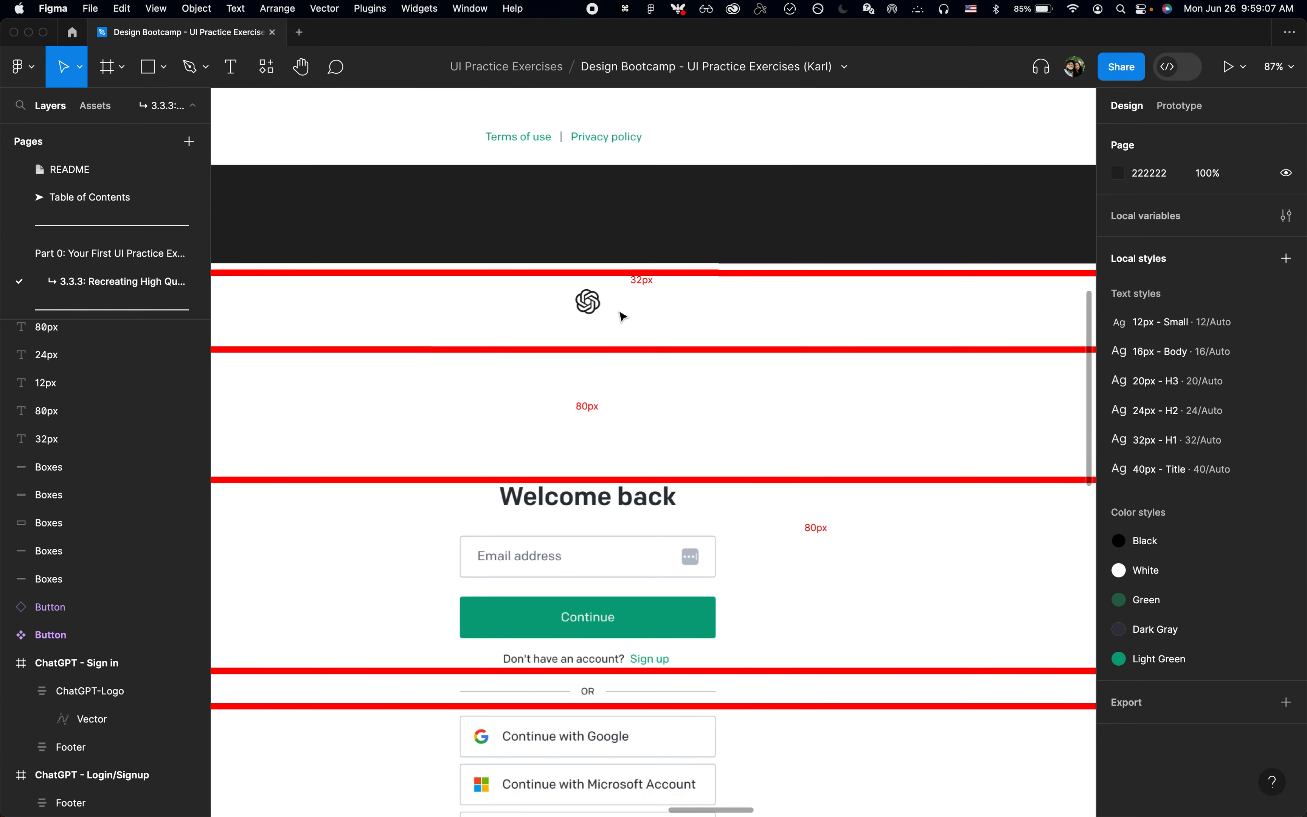
scroll(648, 405, "down", 5)
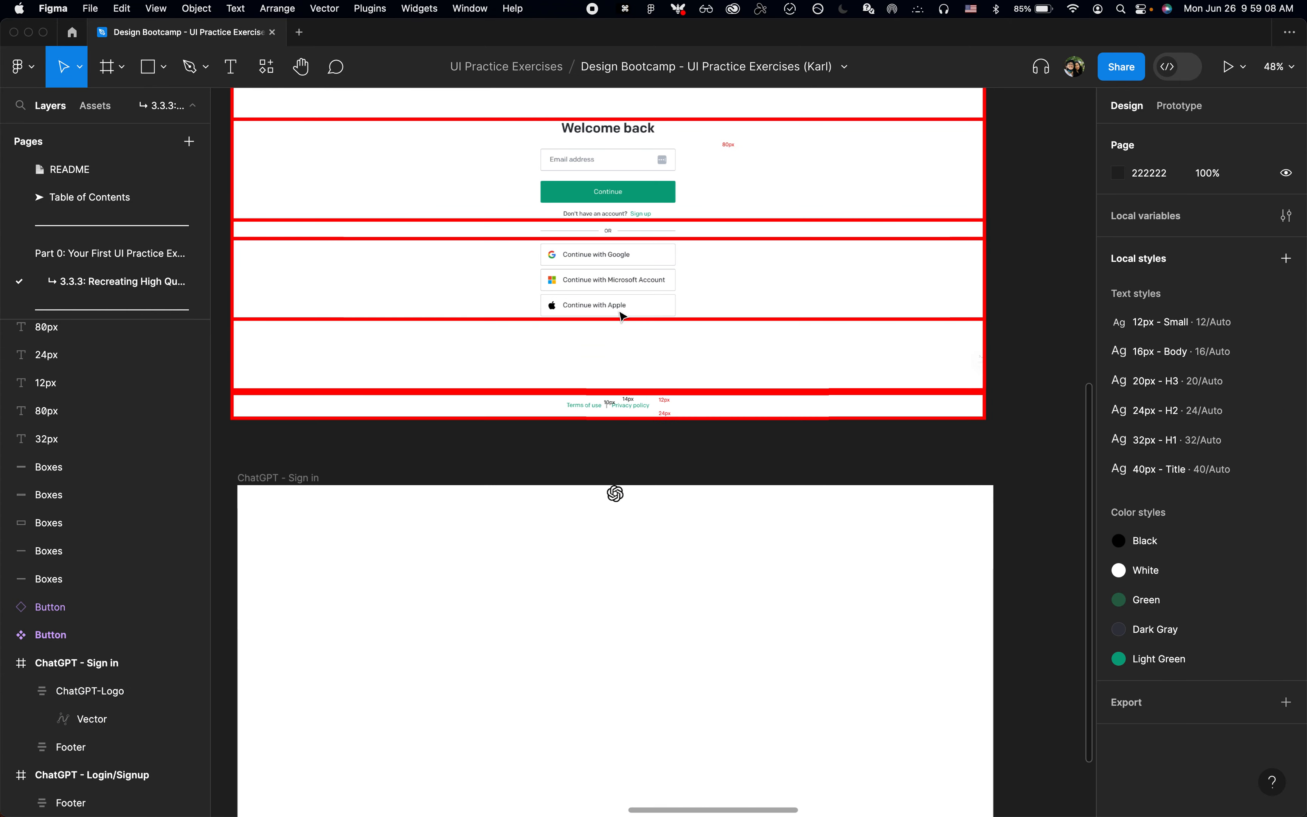
Step: Set the ChatGPT-Logo frame's vertical padding to 32 so the logo has space above and below it
left_click(673, 493)
key("Left")
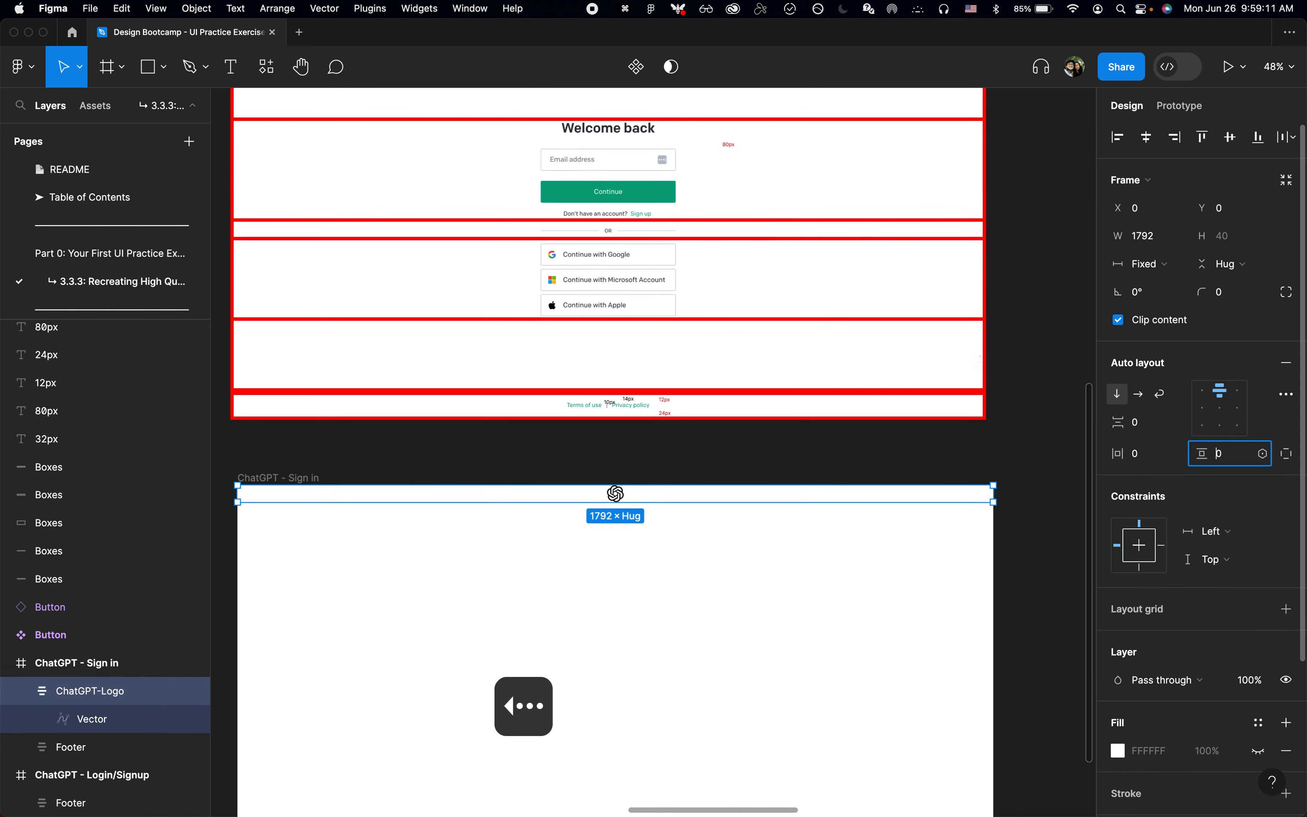
type("2")
key("Left")
type("3")
key("BackSpace")
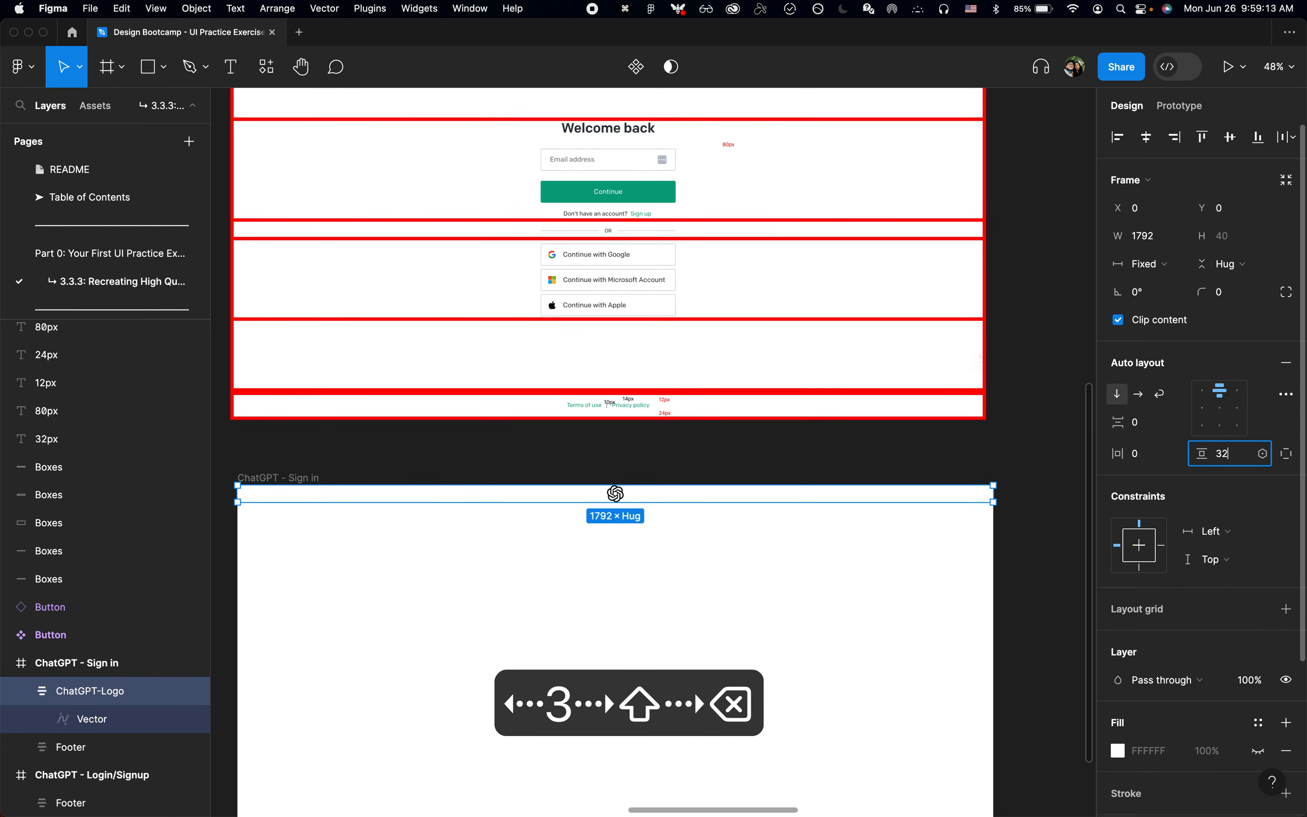
key("Return")
left_click(734, 608)
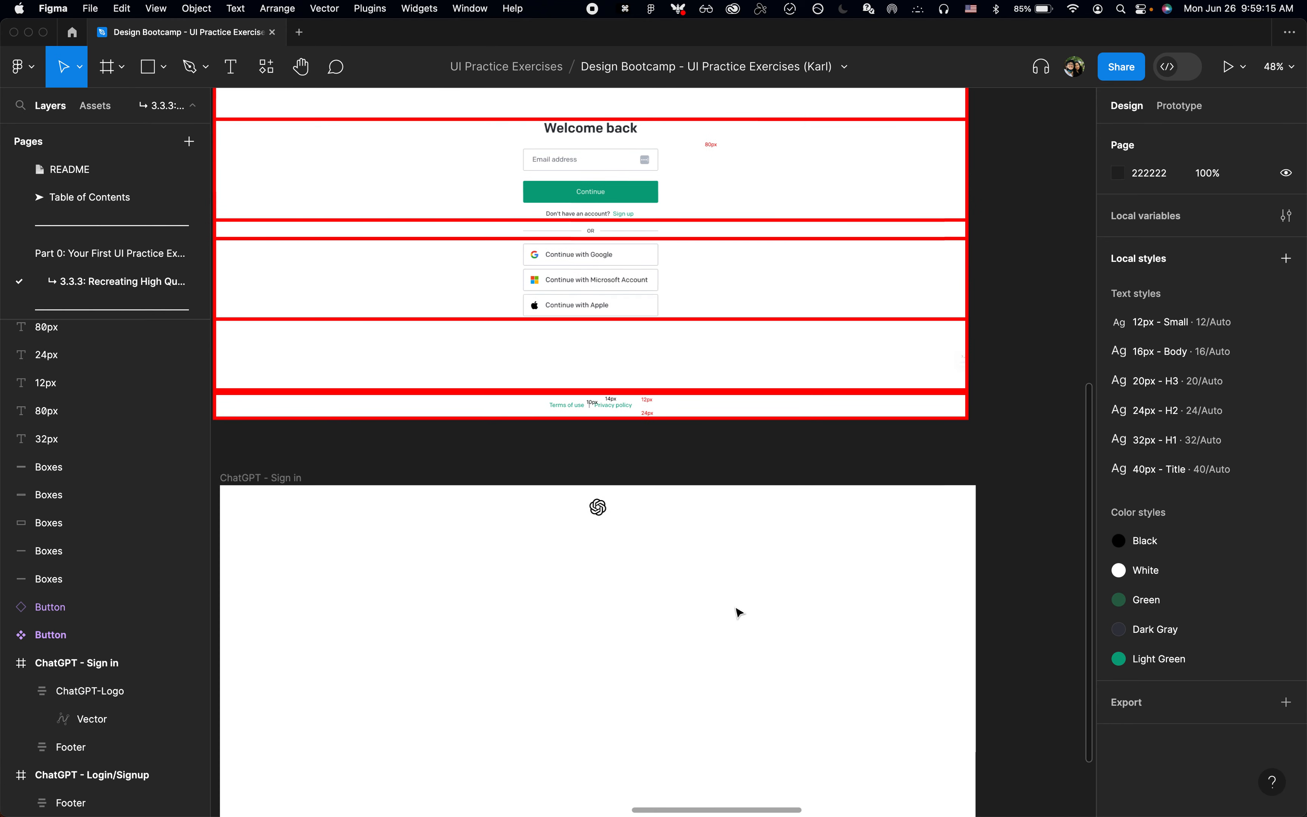
Step: Examine the Google, Microsoft and Apple sign-in buttons in the annotated Welcome back reference and glance at the Social Login Buttons page in Chrome
scroll(737, 612, "down", 3)
scroll(736, 612, "down", 2)
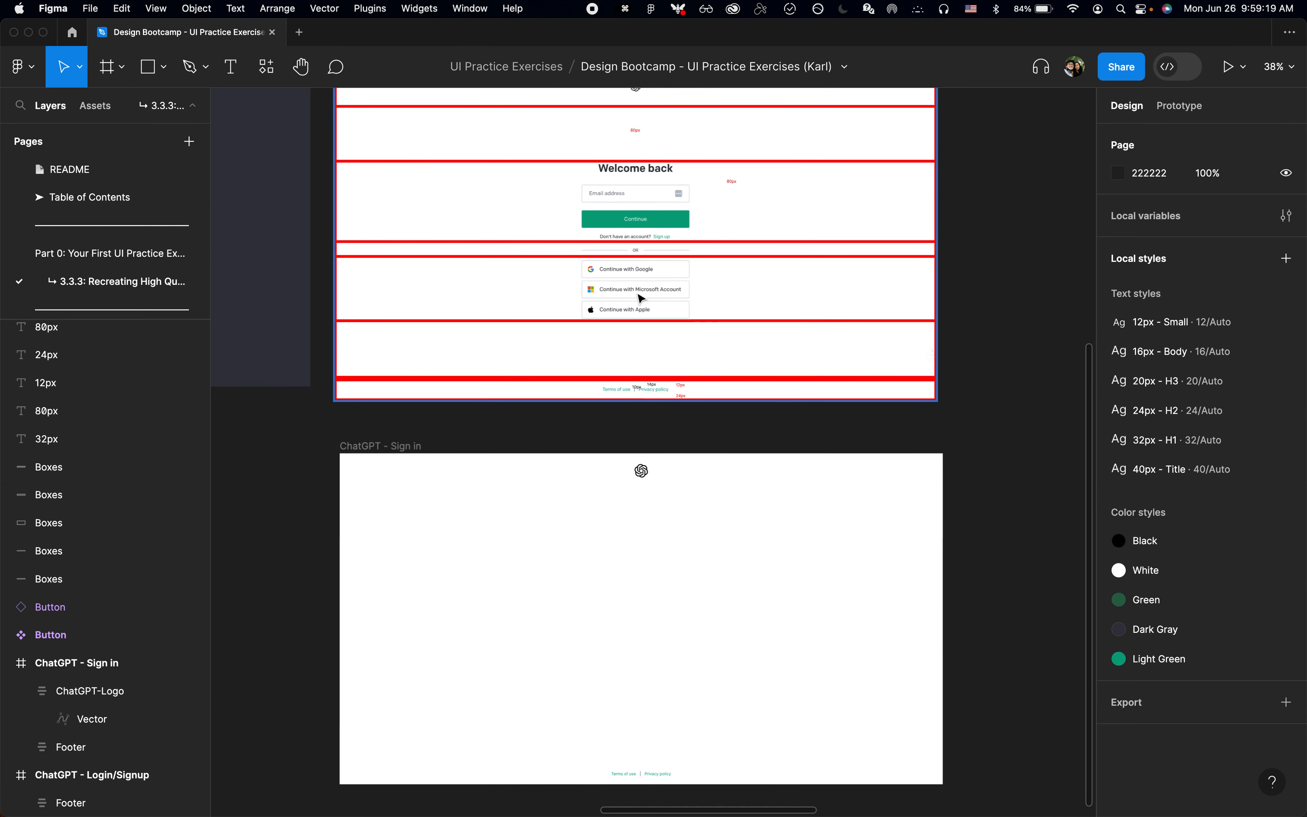
scroll(647, 210, "up", 5)
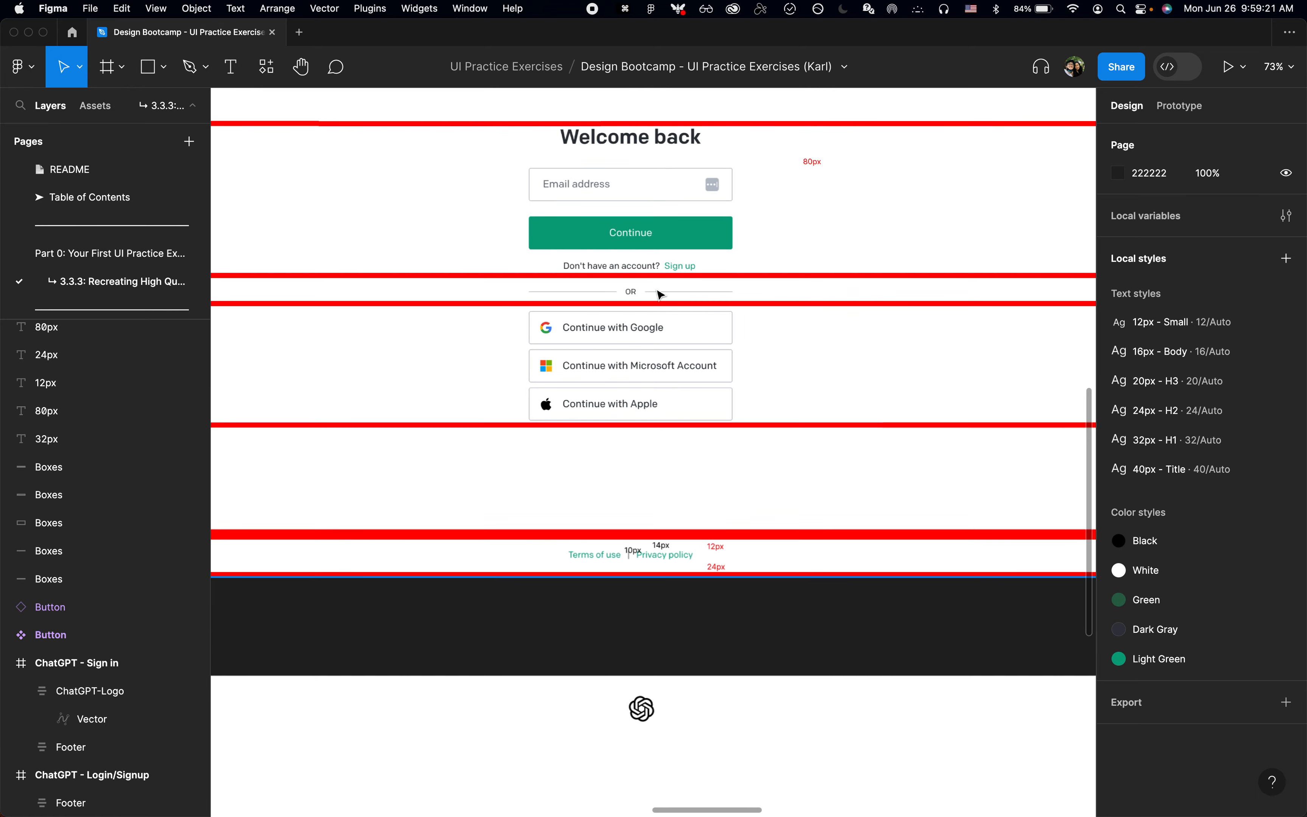
scroll(659, 291, "down", 2)
scroll(656, 361, "down", 2)
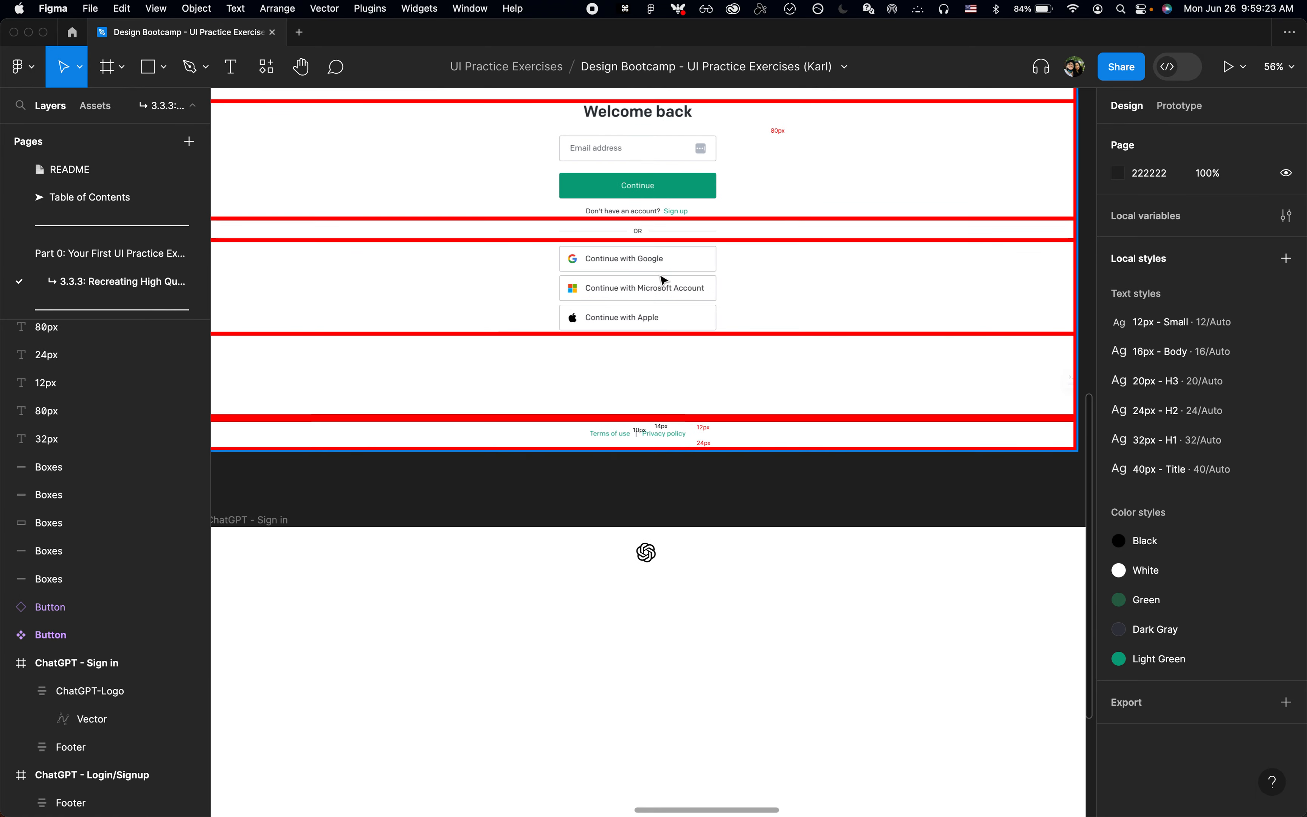
scroll(739, 284, "up", 3)
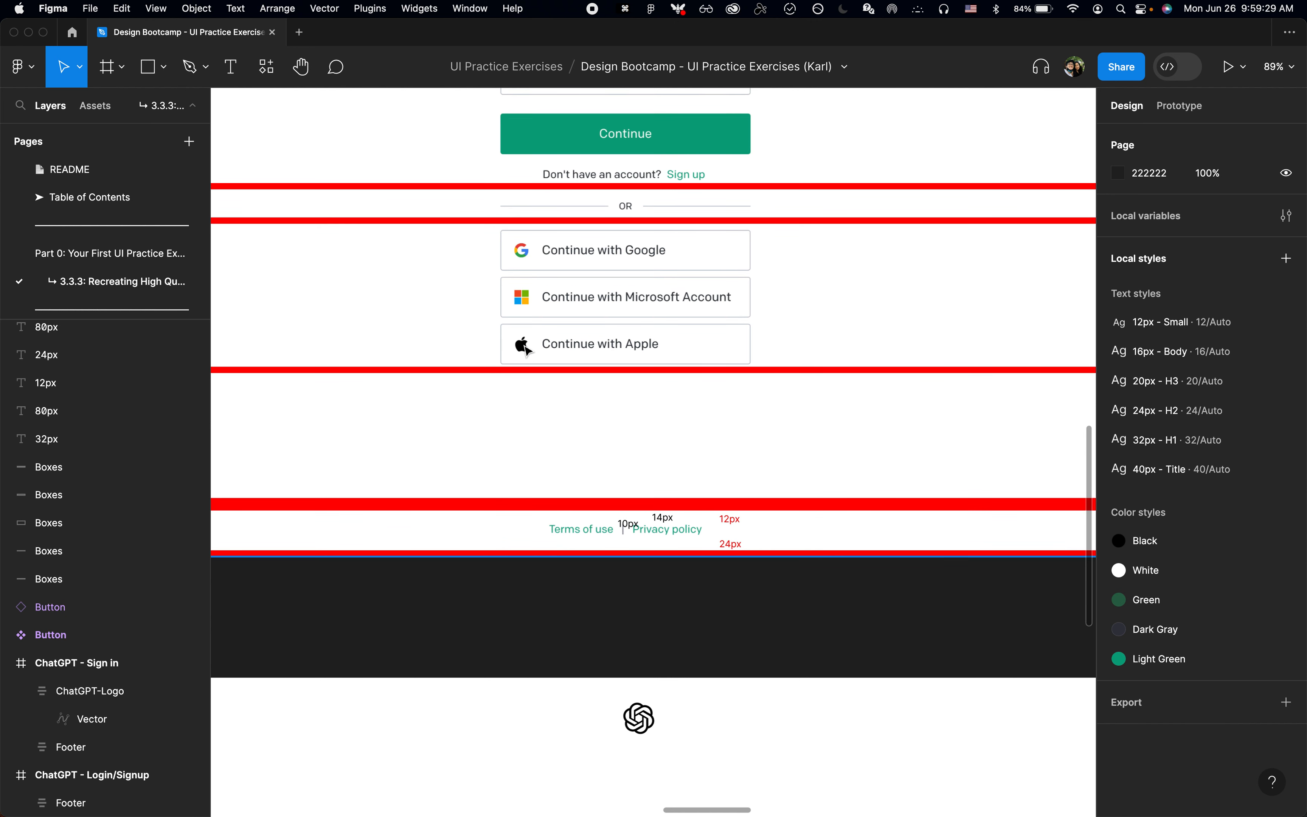
key("super+Tab")
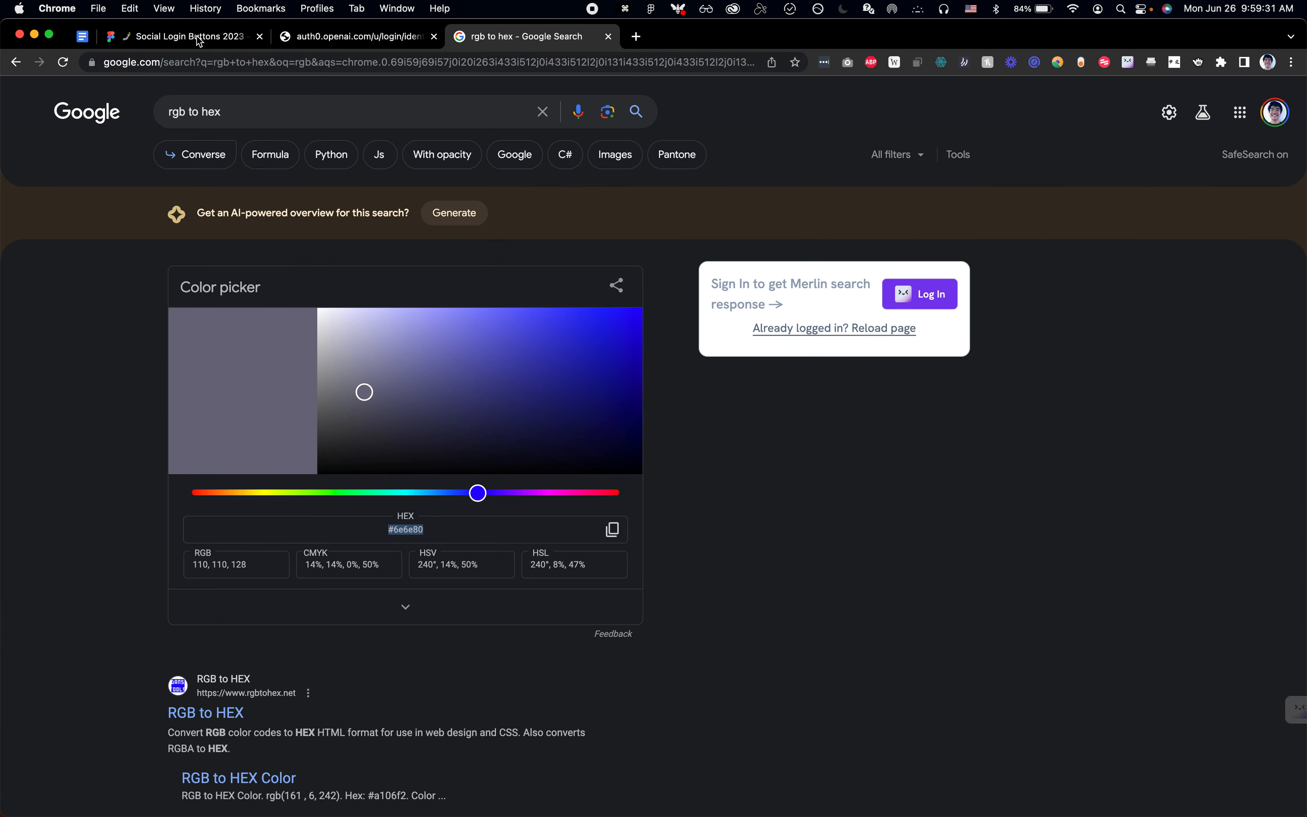
left_click(197, 36)
key("super+Tab")
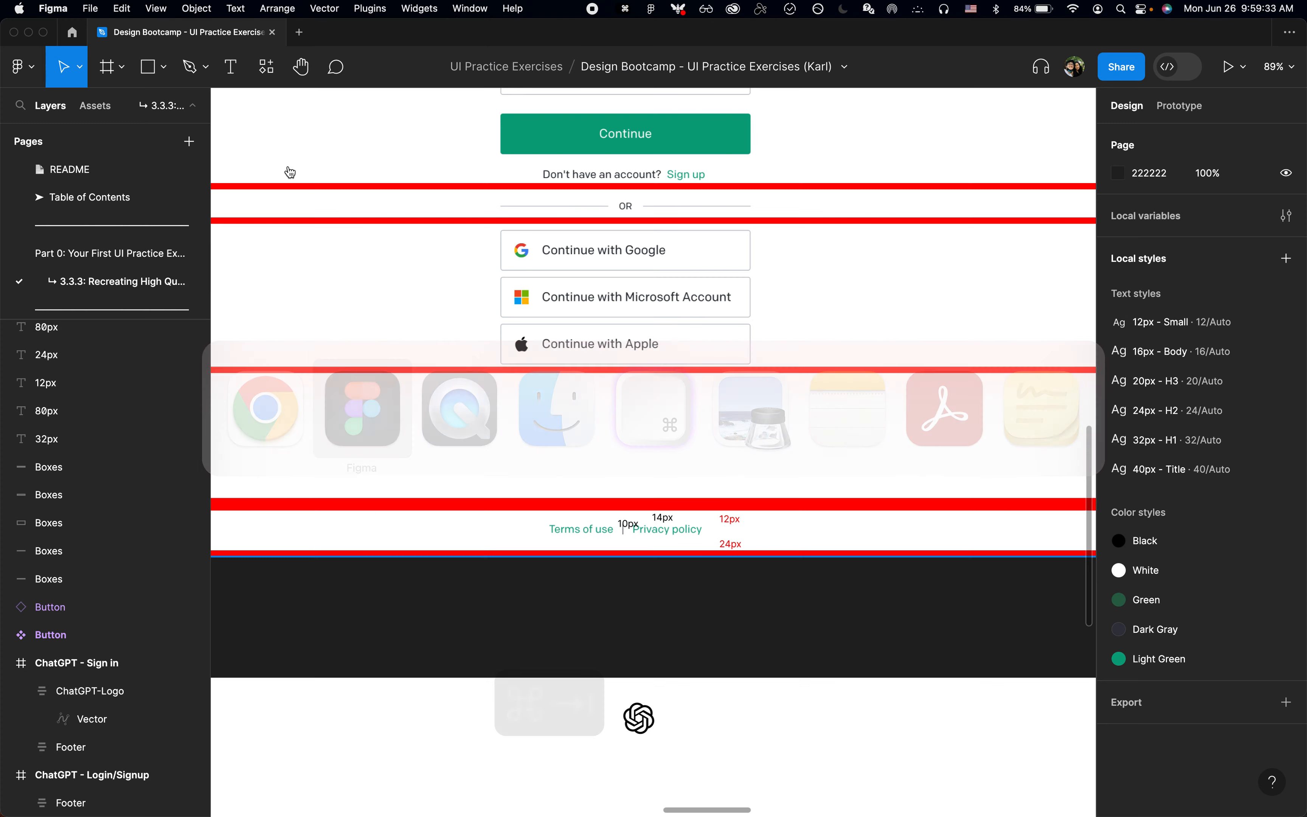
Step: Go to Figma Community and search it for "social login buttons"
left_click(74, 32)
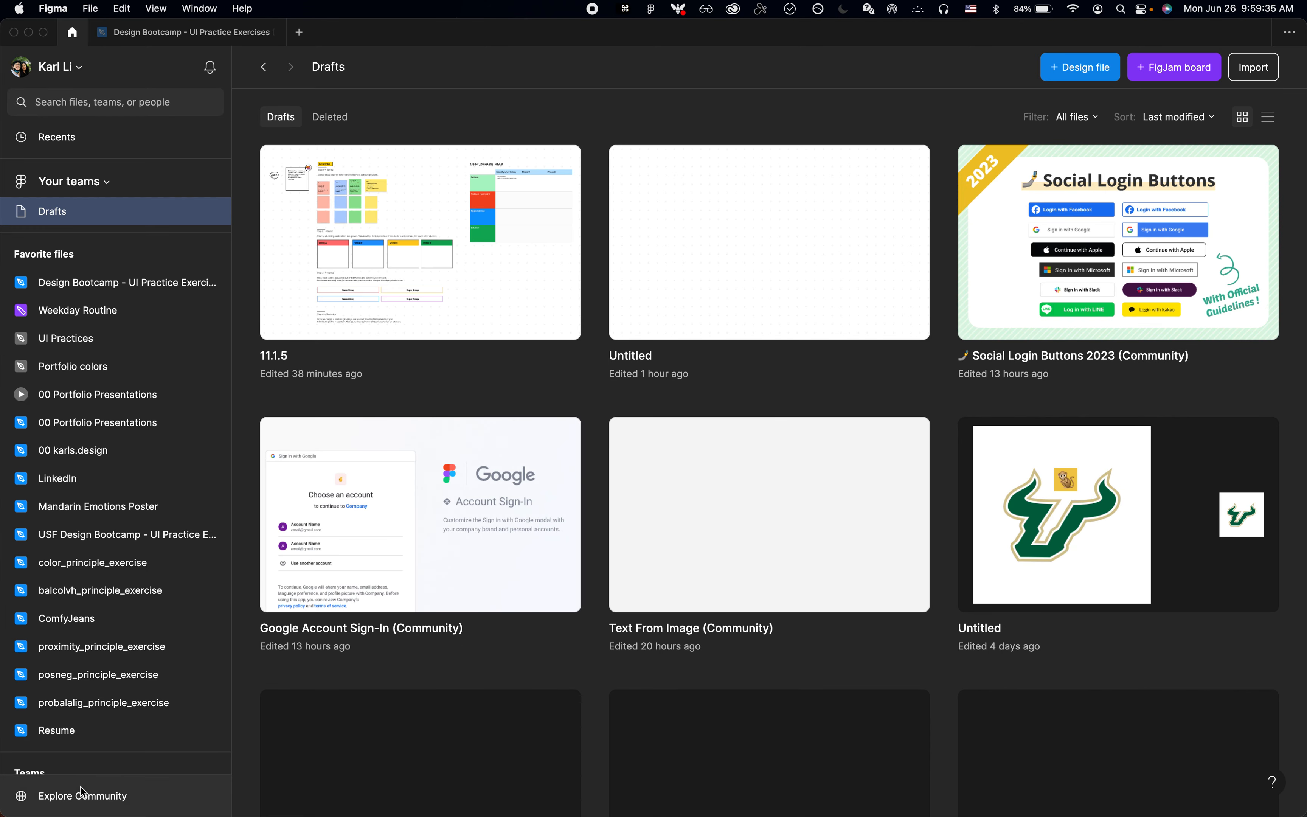
left_click(82, 794)
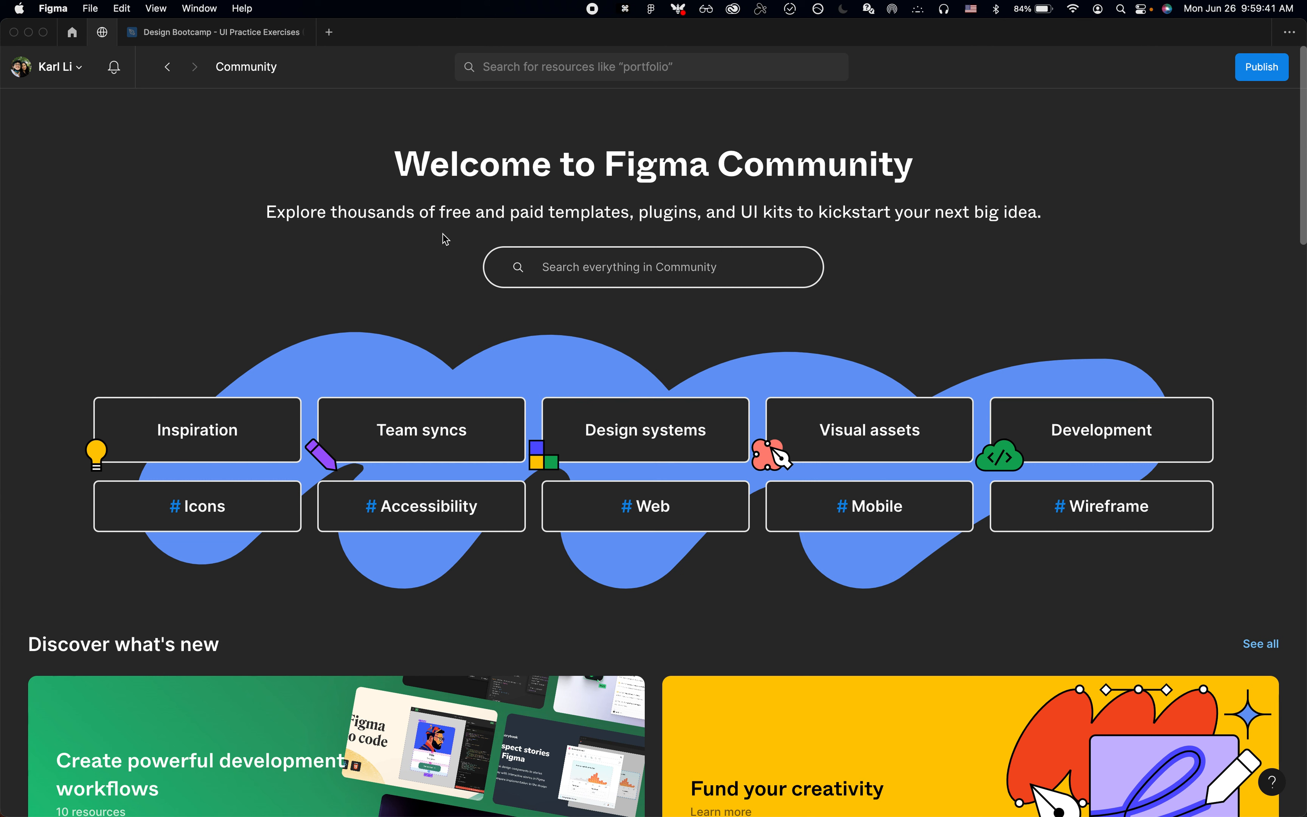
left_click(601, 265)
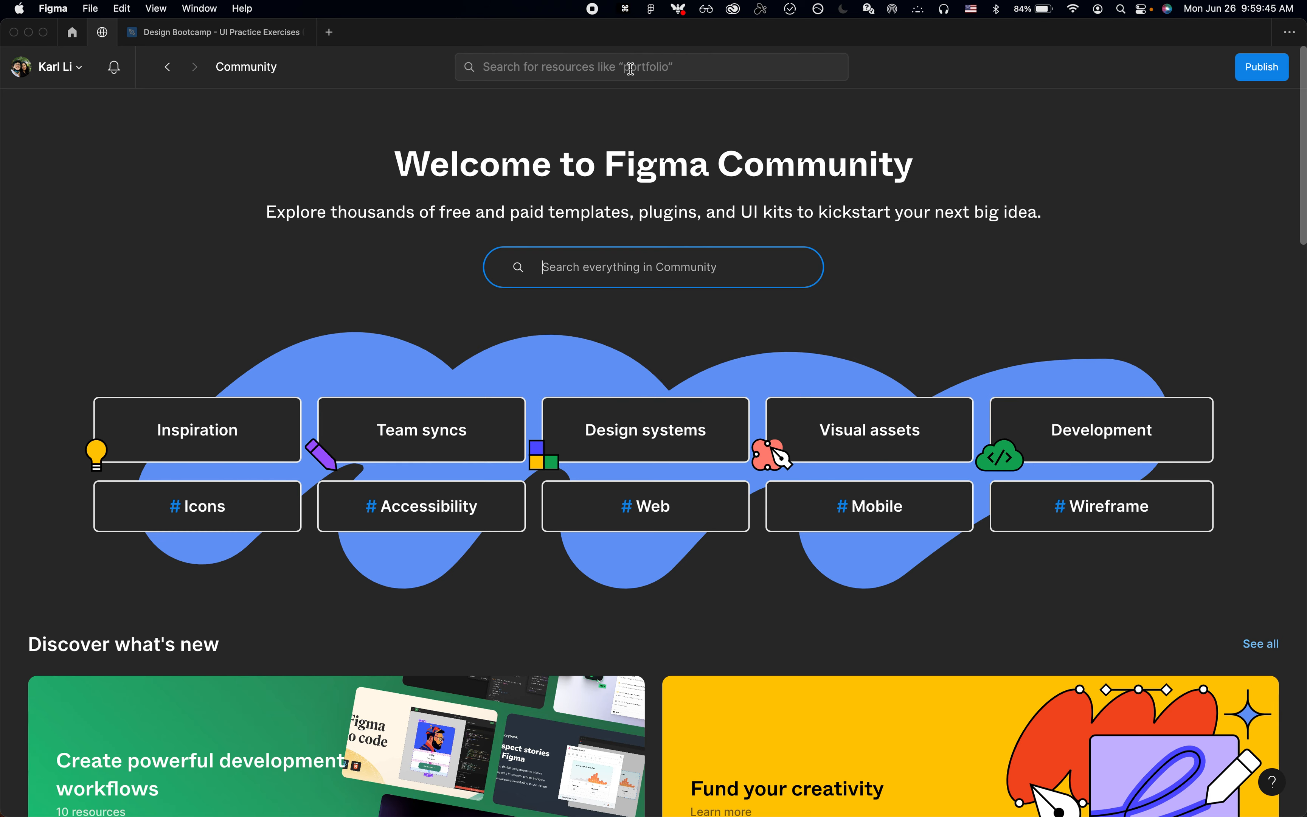
type("social login bu")
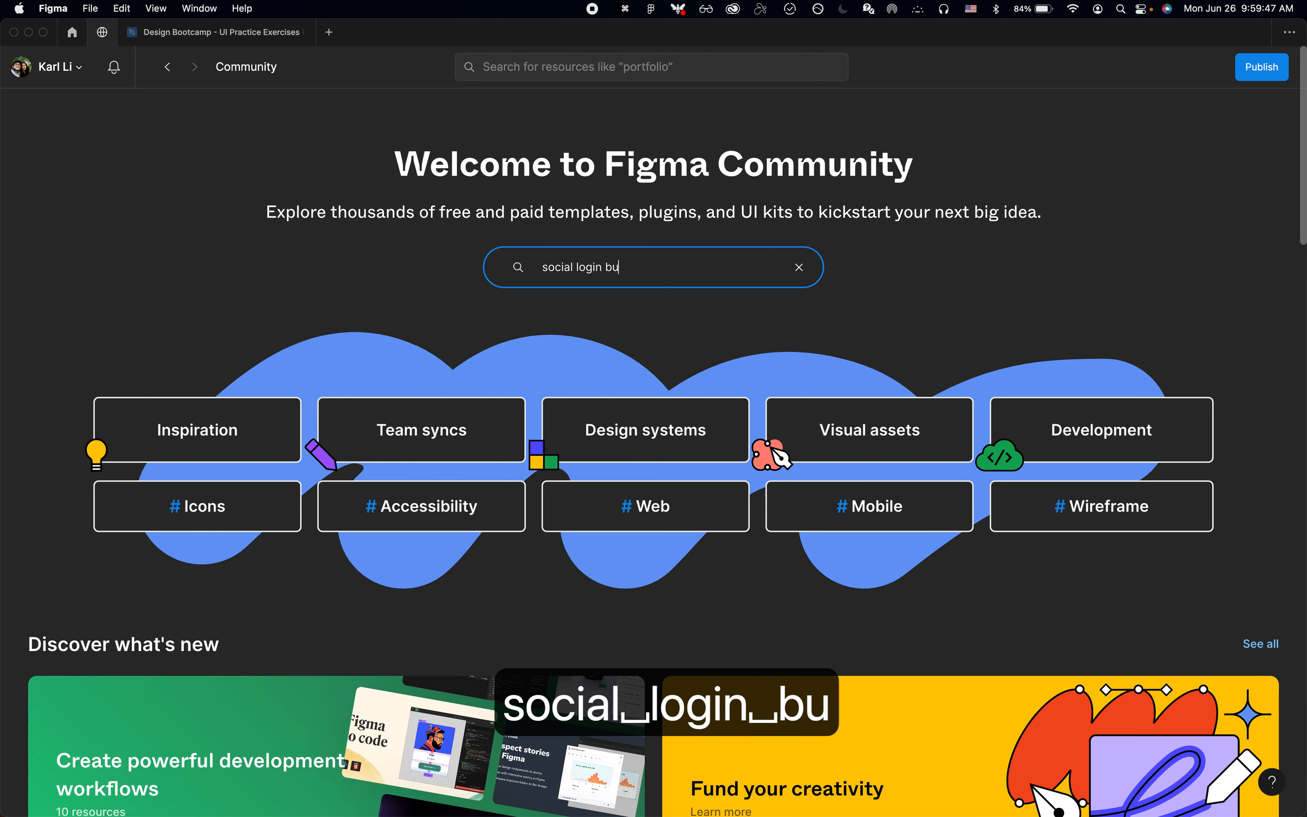
type("ttons")
key("Return")
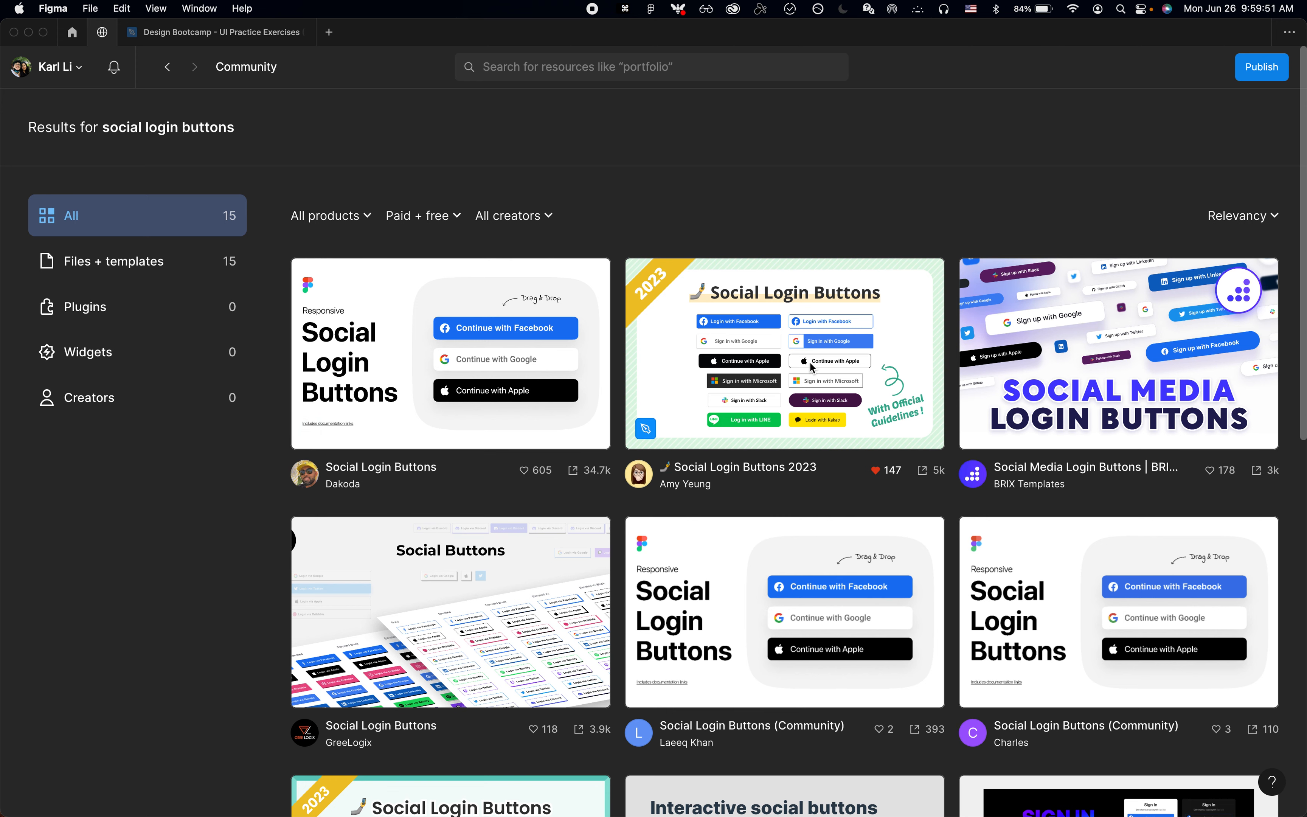
Step: Open the Social Login Buttons 2023 community file as a copy in the drafts of Your teams
left_click(810, 367)
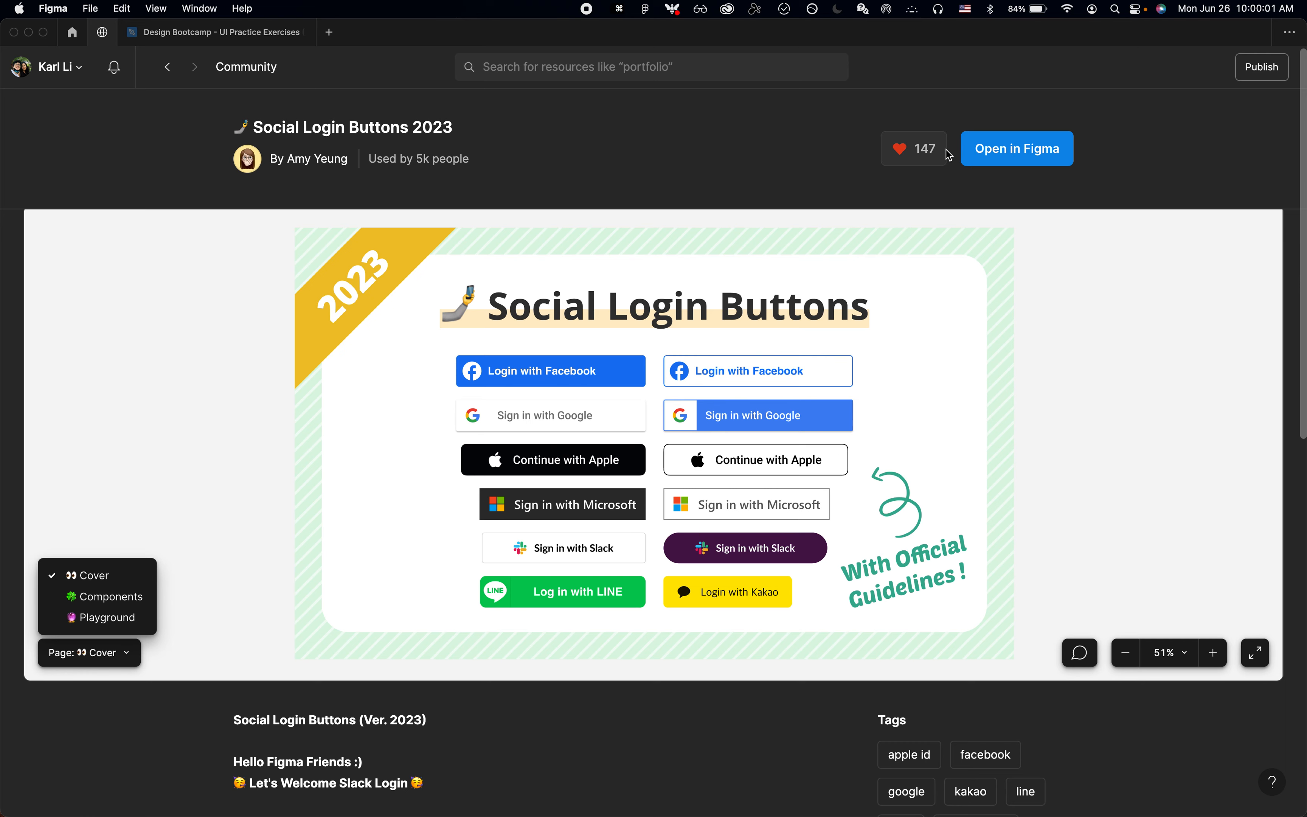
left_click(1035, 147)
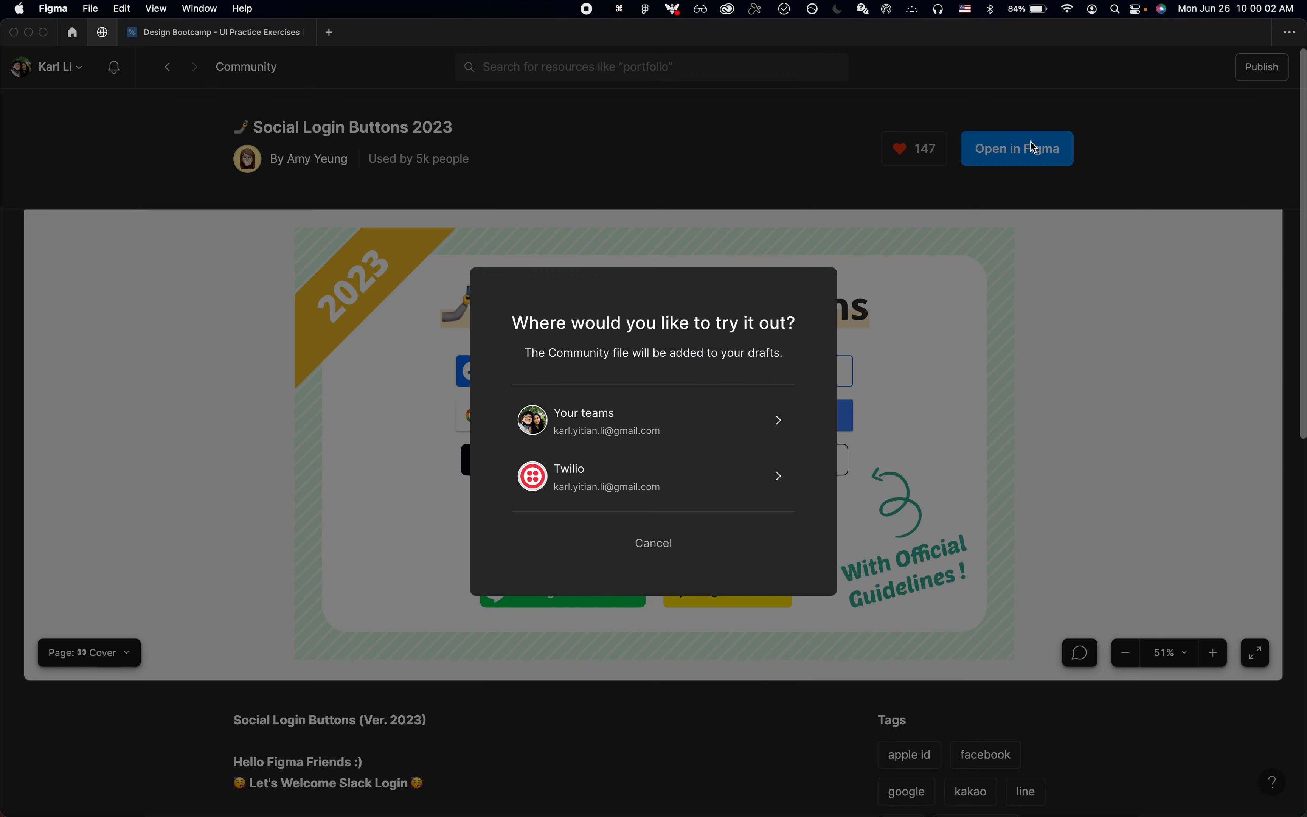
left_click(709, 422)
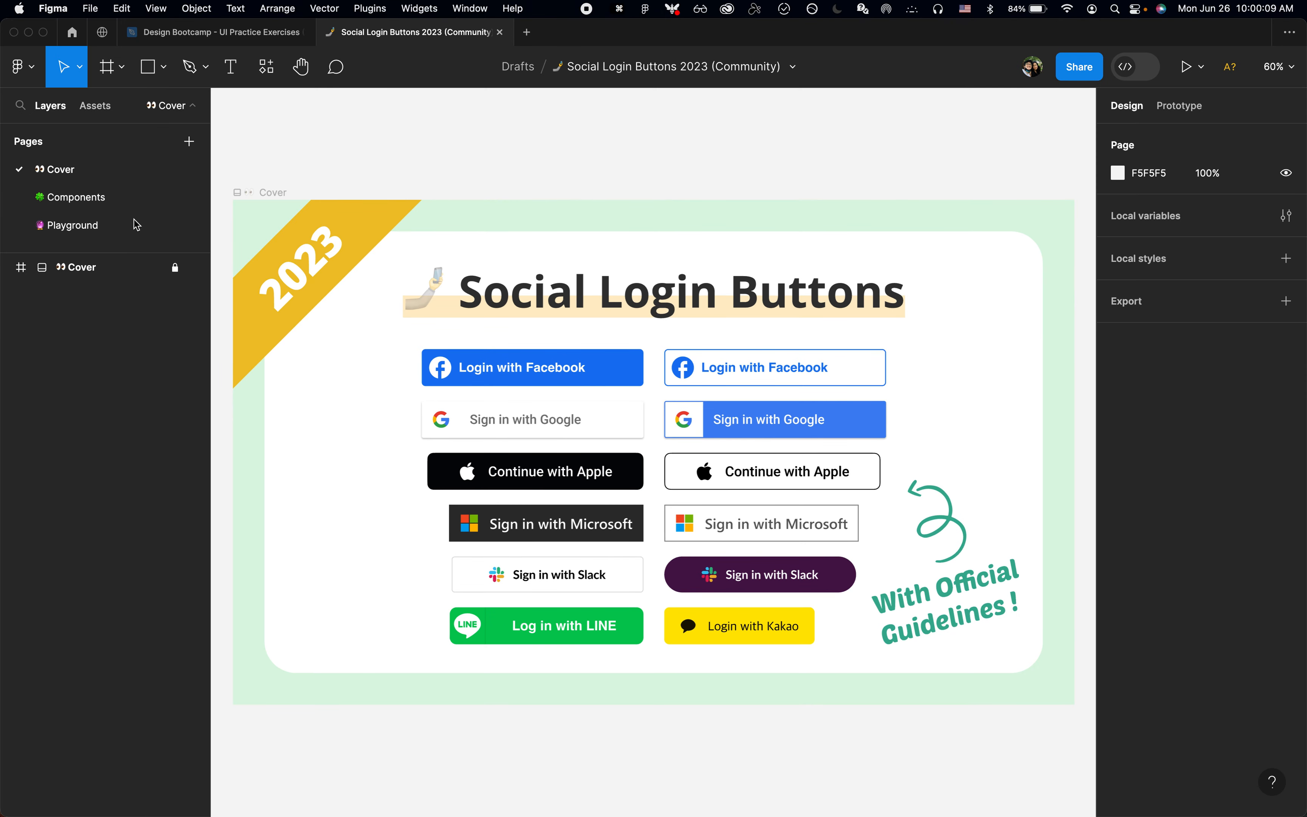
Step: Go to the file's Components page and locate the Google, Microsoft and Apple logos in the Icons frame
left_click(116, 203)
scroll(373, 459, "up", 3)
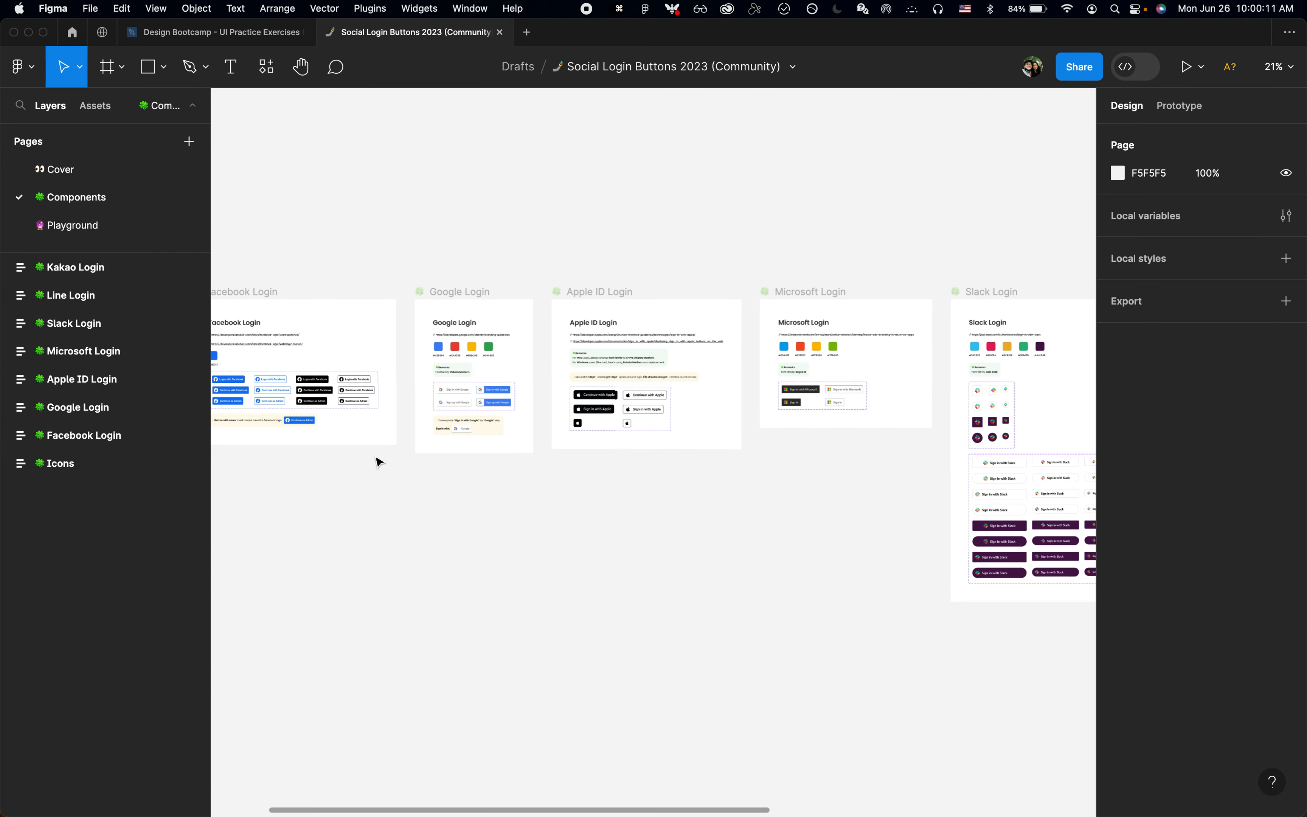
scroll(342, 440, "left", 5)
scroll(414, 408, "up", 5)
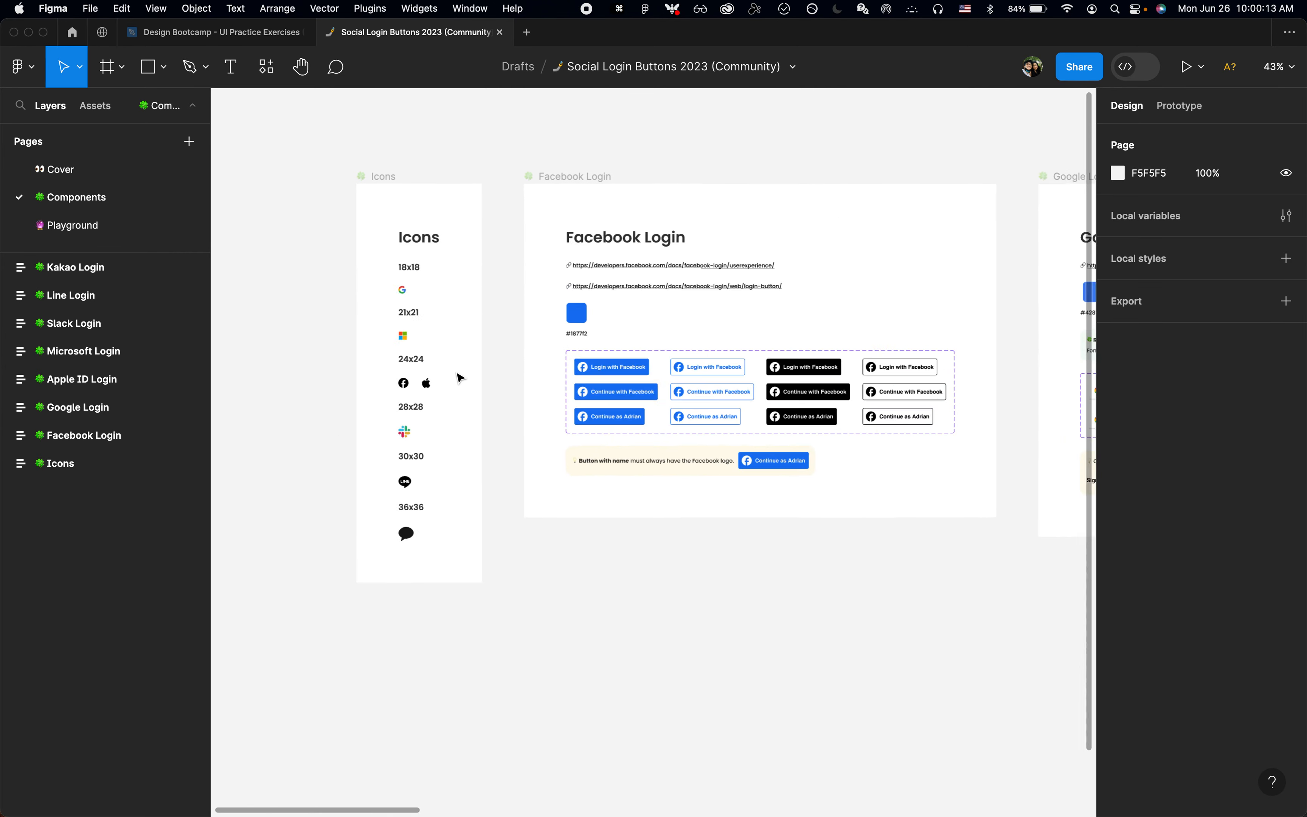
scroll(432, 340, "up", 4)
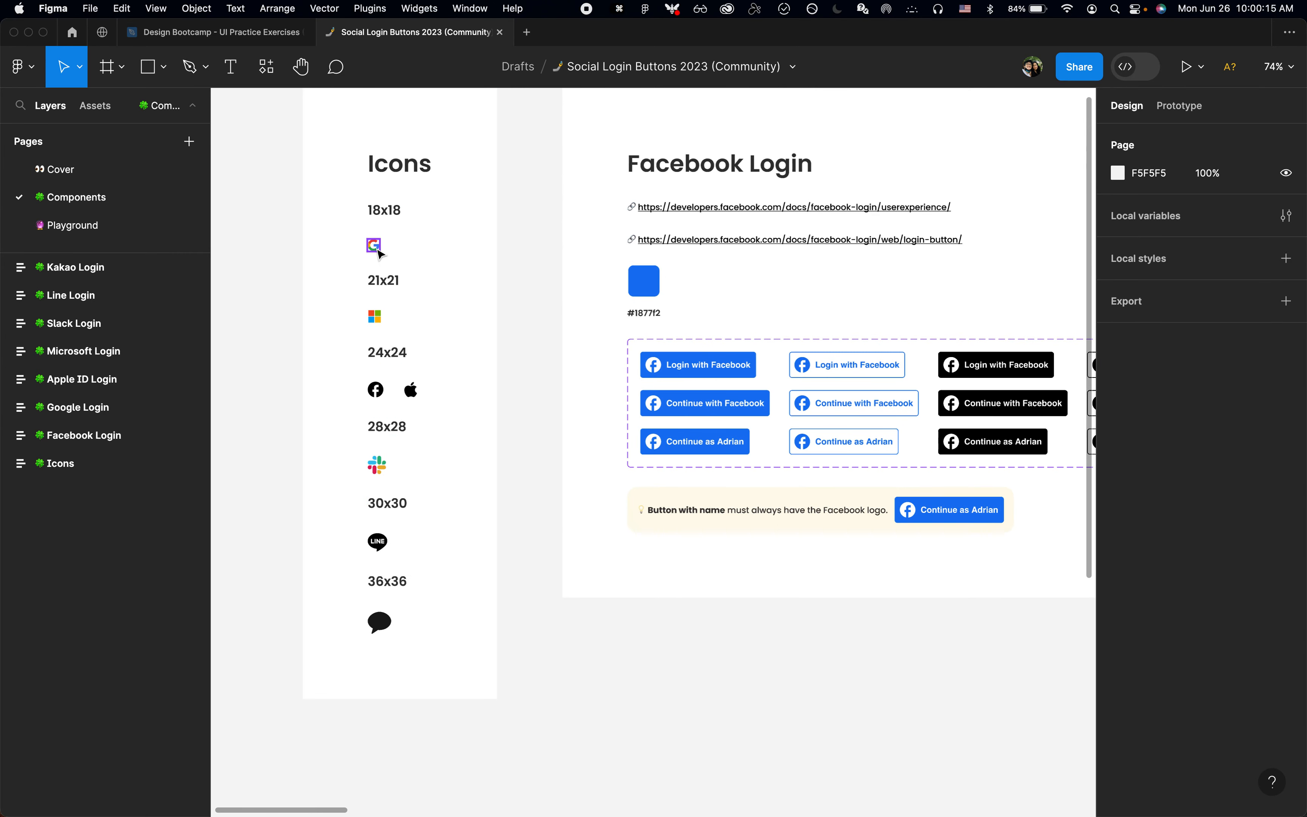
left_click(377, 498)
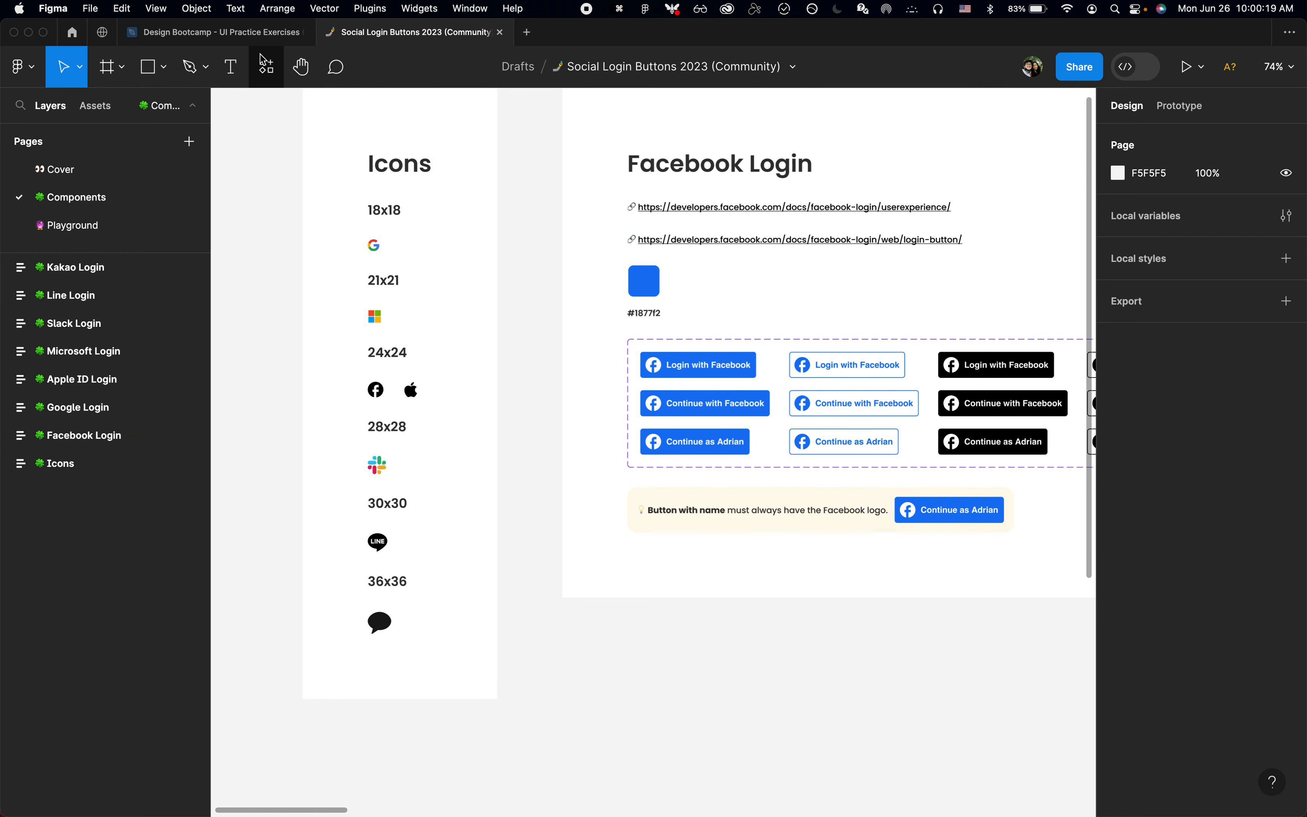
Step: Switch to the OpenAI login page in Chrome and inspect the Continue with Apple button's box model and computed styles
key("super+Tab")
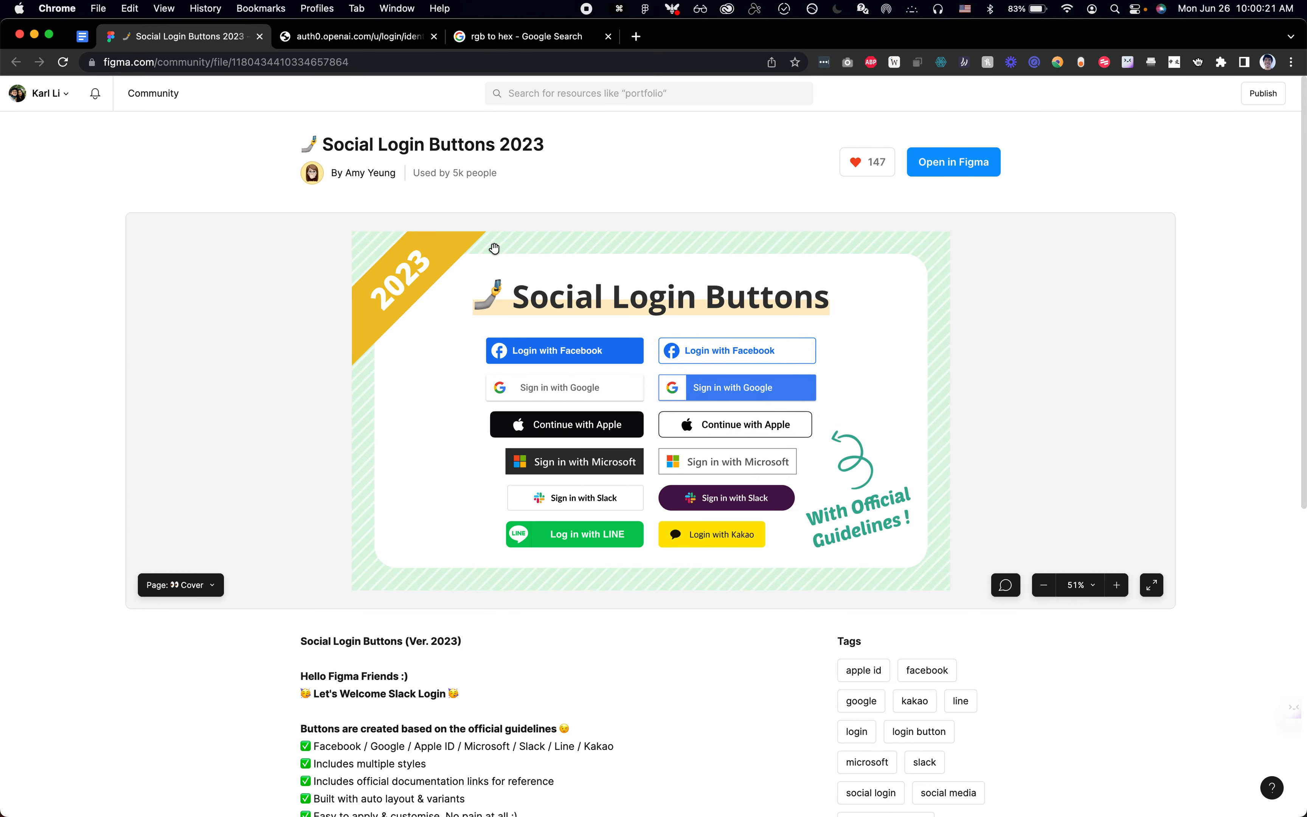
left_click(368, 42)
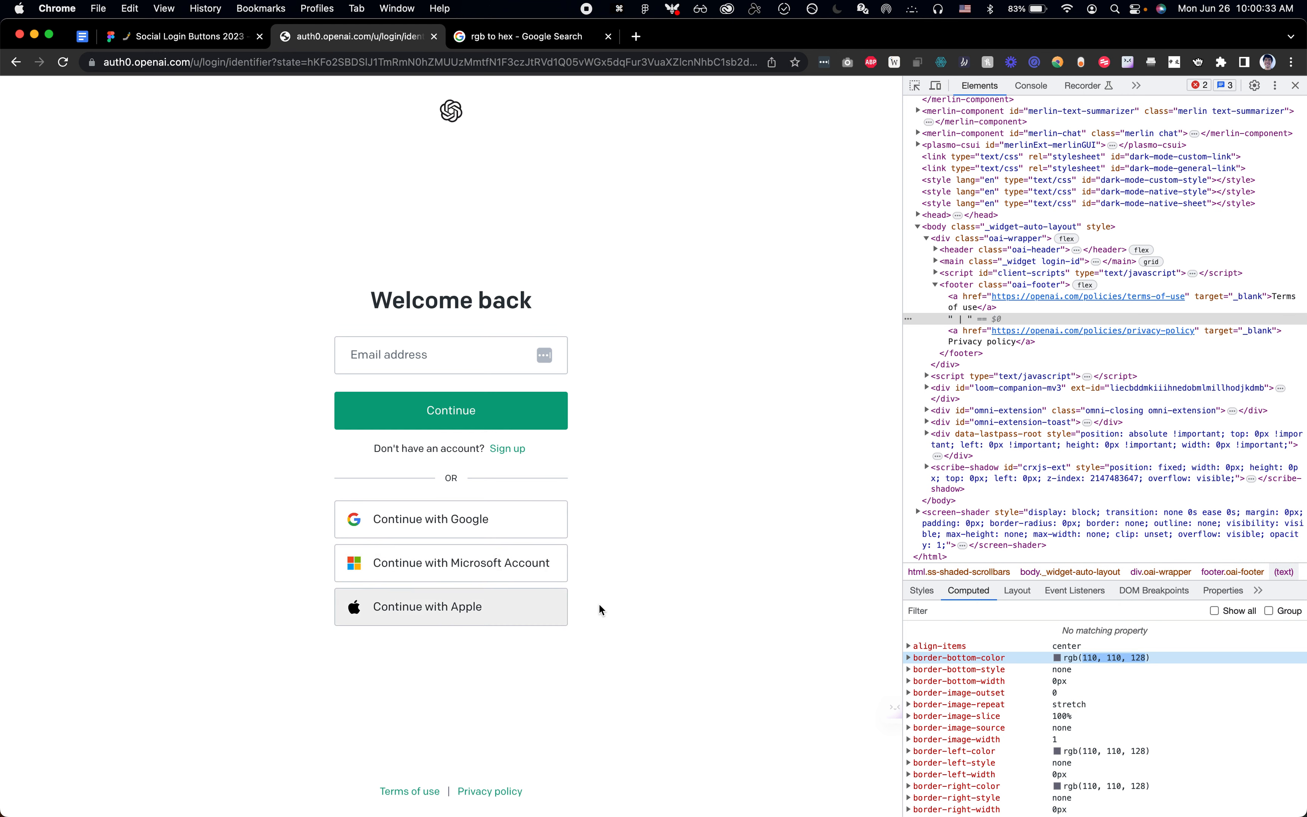
key("super+shift+c")
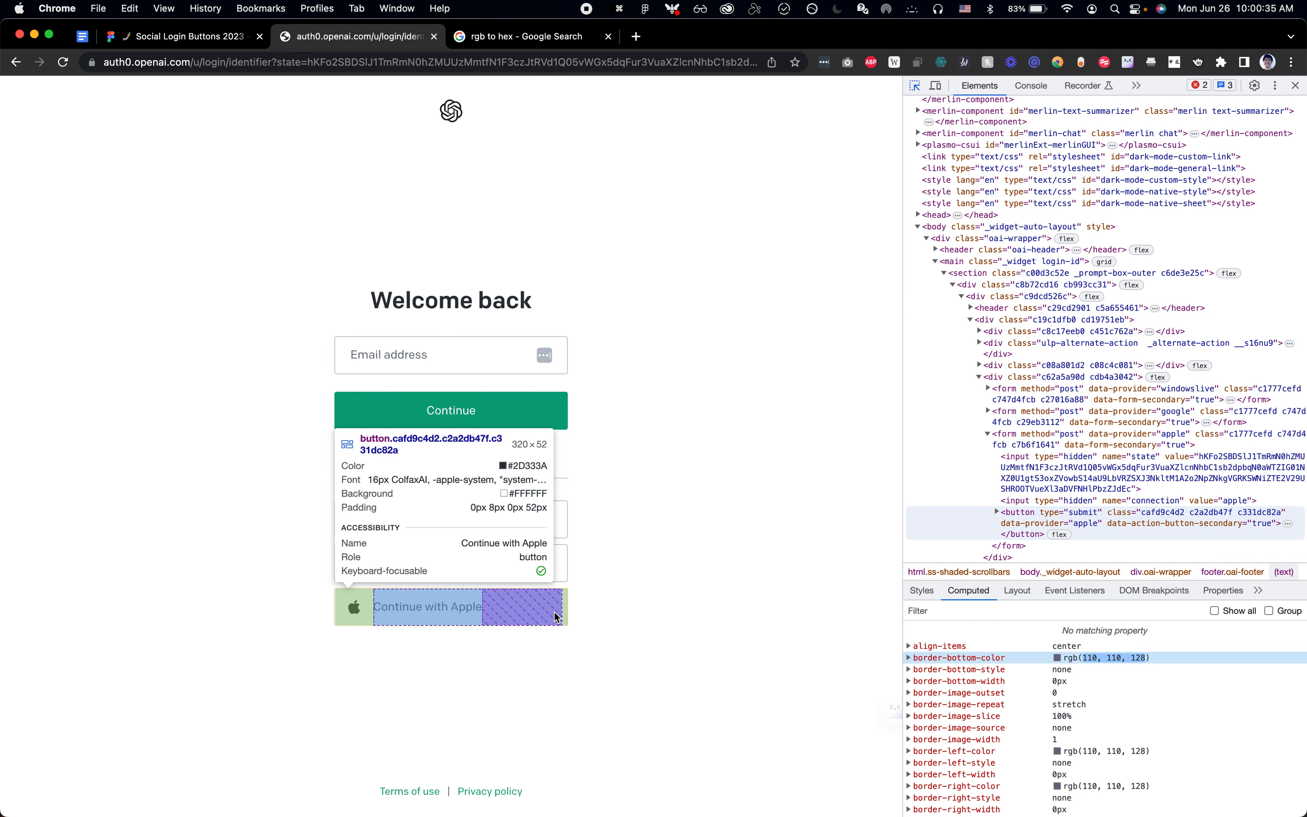
left_click(555, 611)
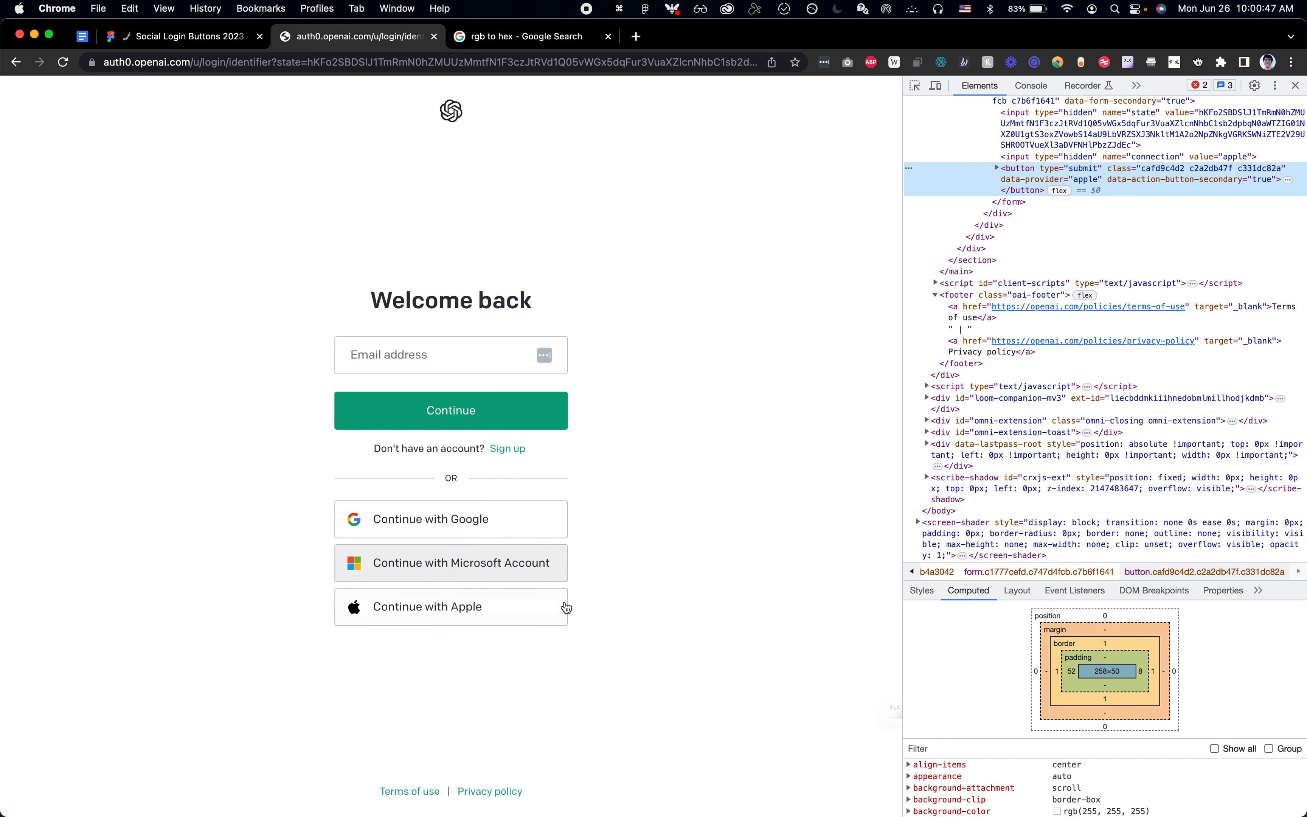
scroll(1047, 791, "down", 2)
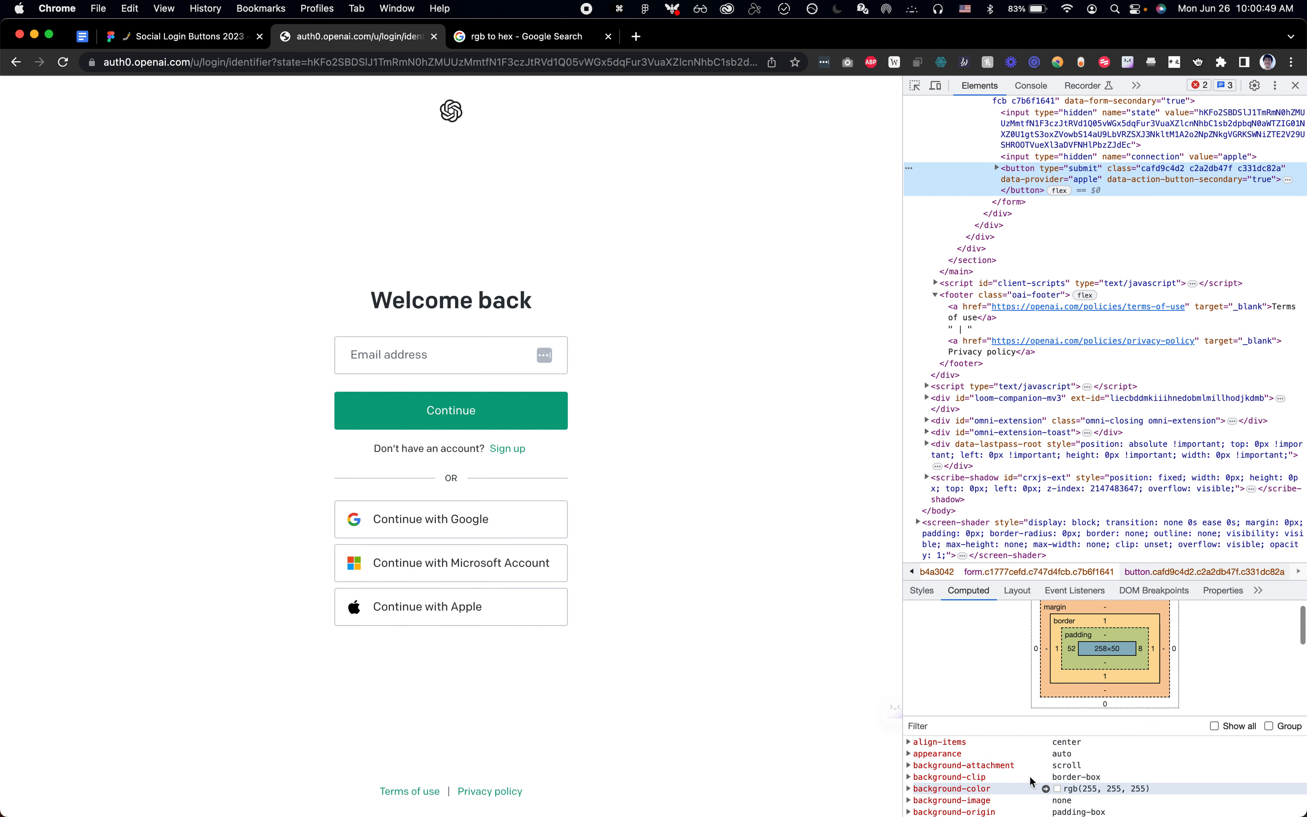
key("shift+super+c")
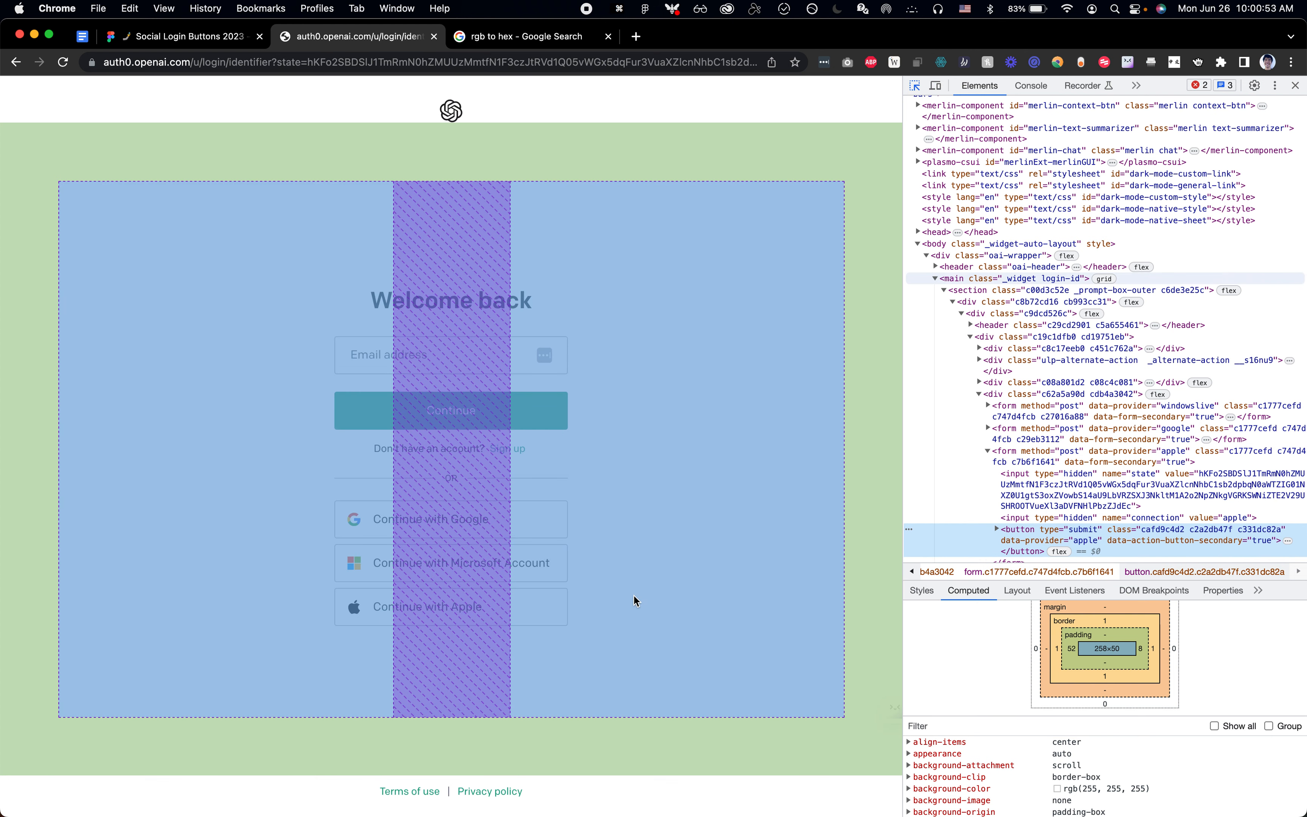
key("Escape")
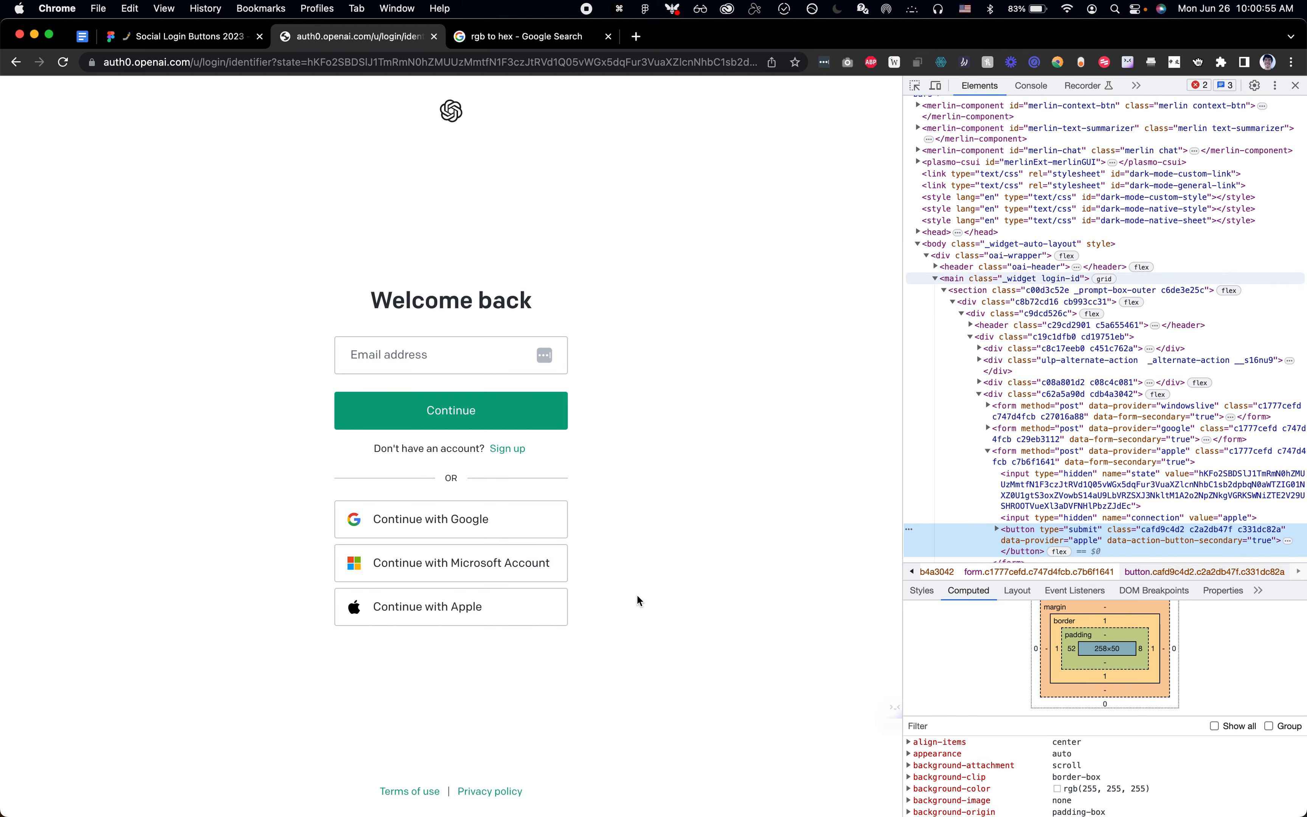
Step: Back in Figma, copy the Google and Microsoft icons from the Icons frame and paste them into the ChatGPT - Sign in frame
key("super+Tab")
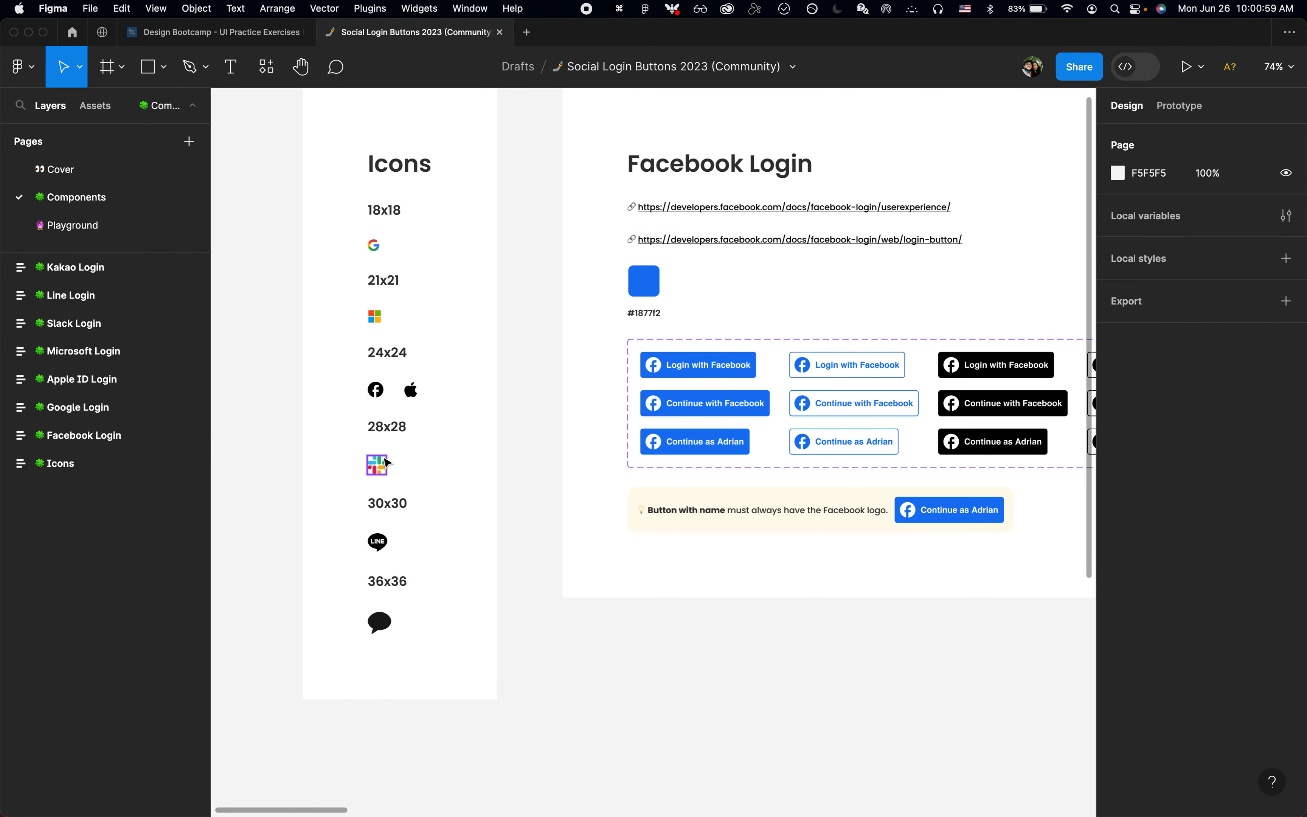
left_click(383, 324)
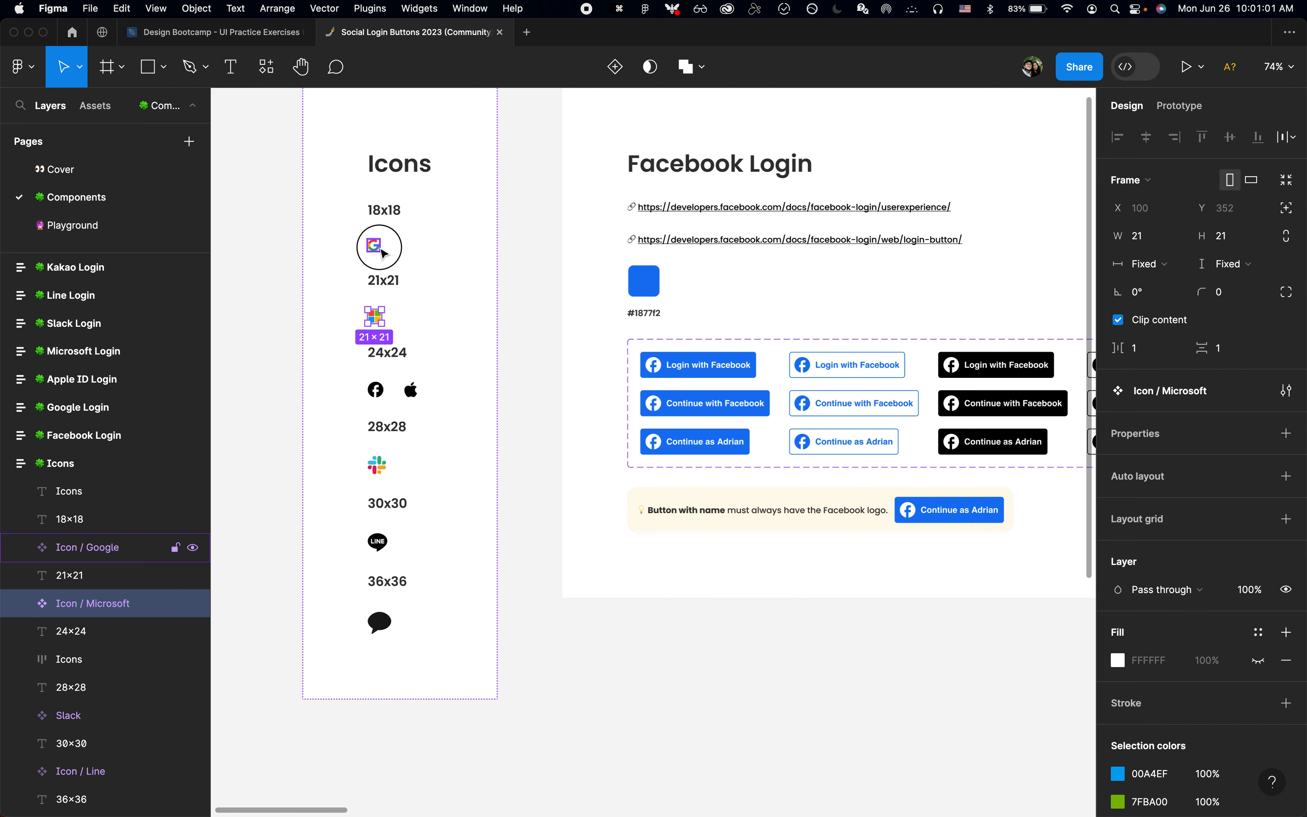
left_click(381, 251, "shift")
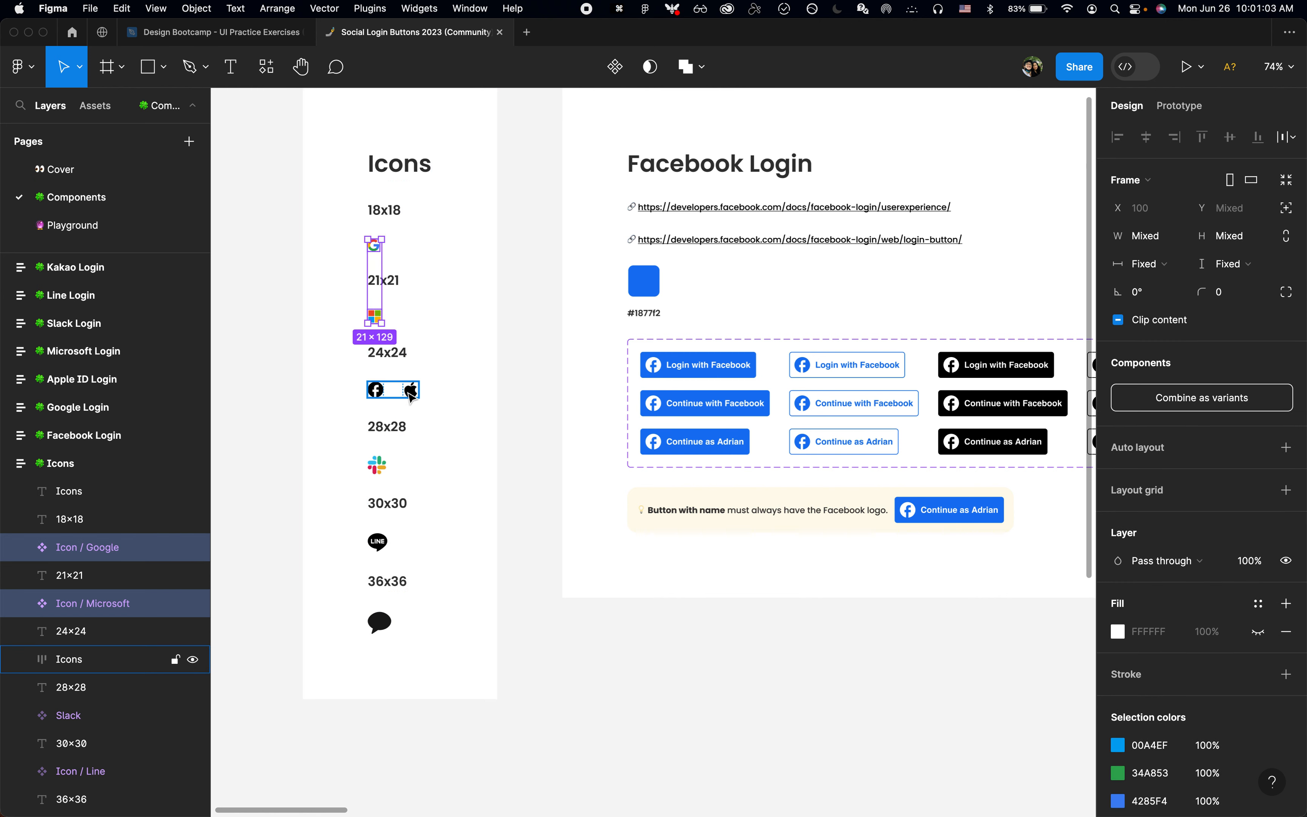
key("super+c")
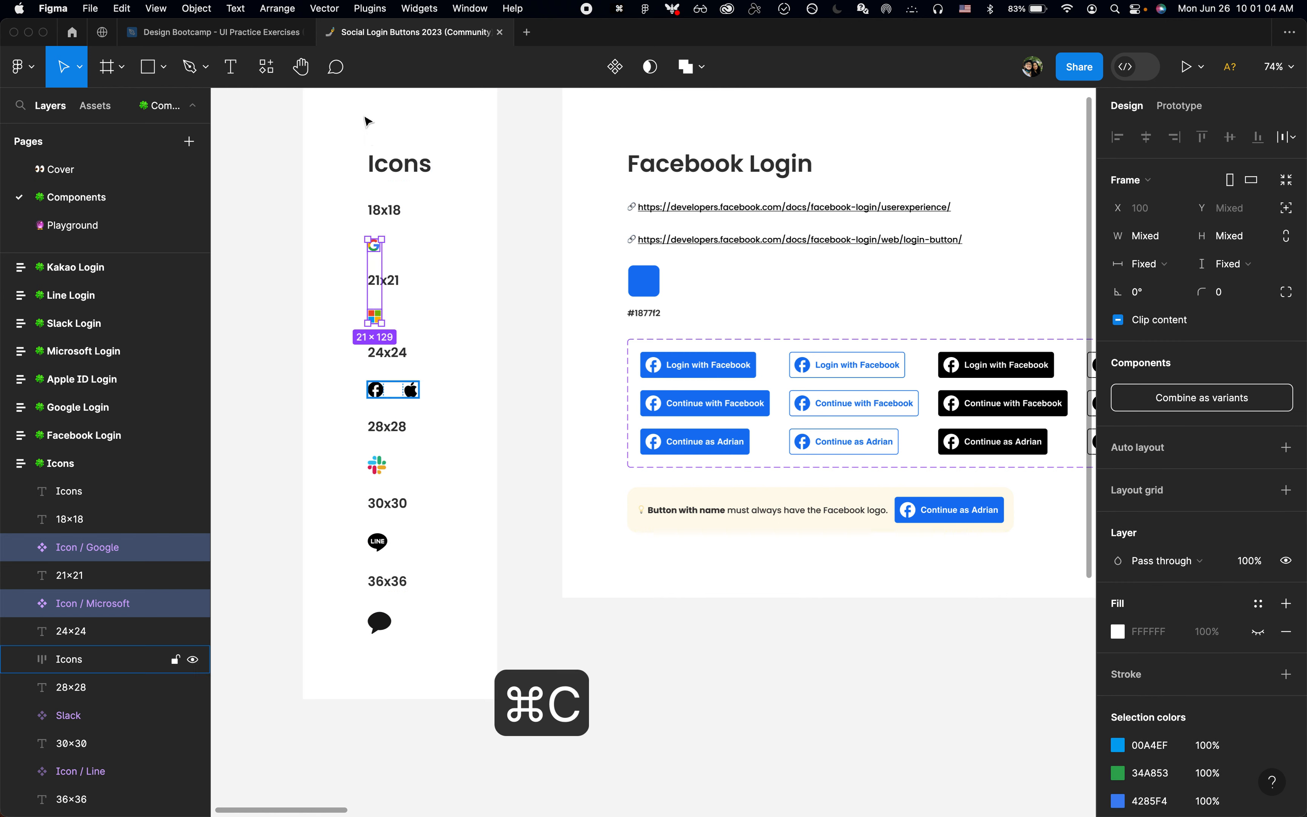
left_click(254, 34)
scroll(571, 677, "down", 5)
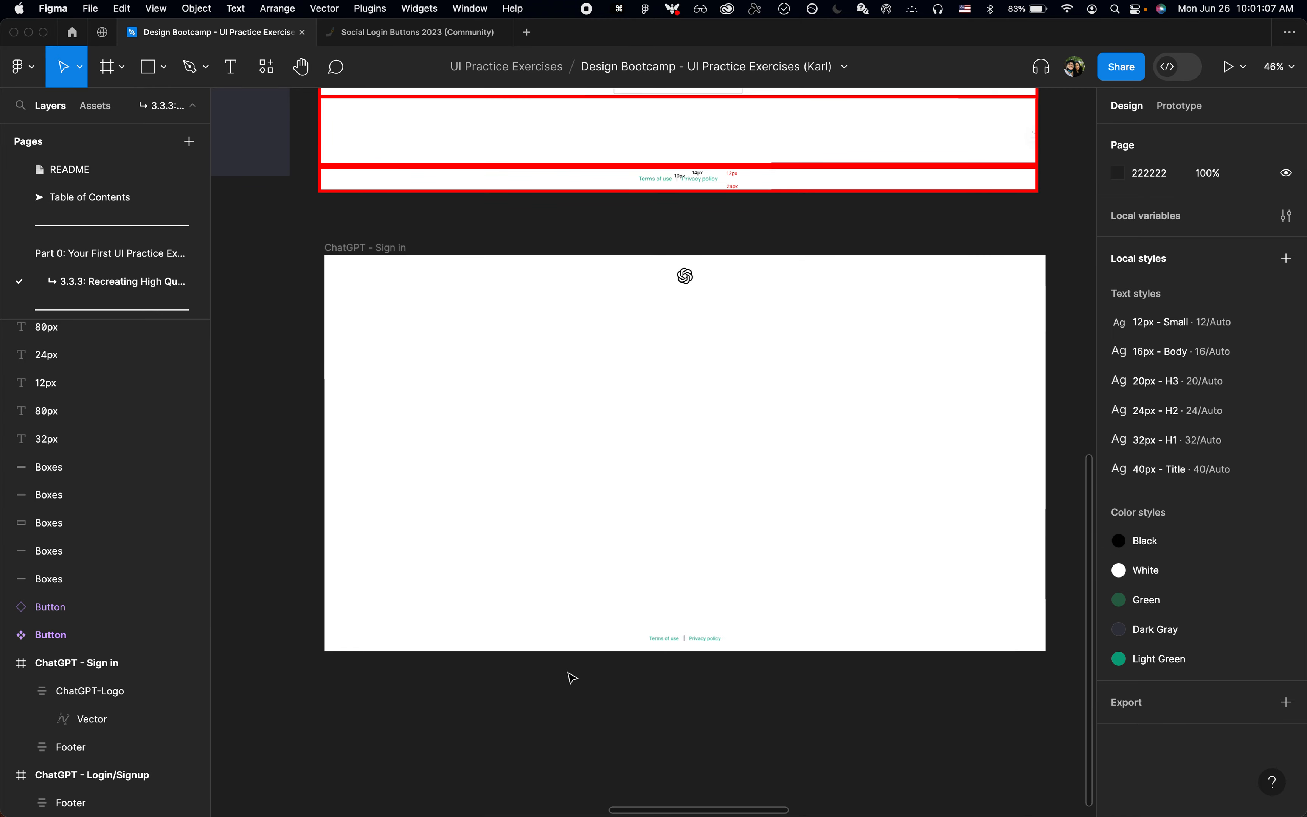
key("super+v")
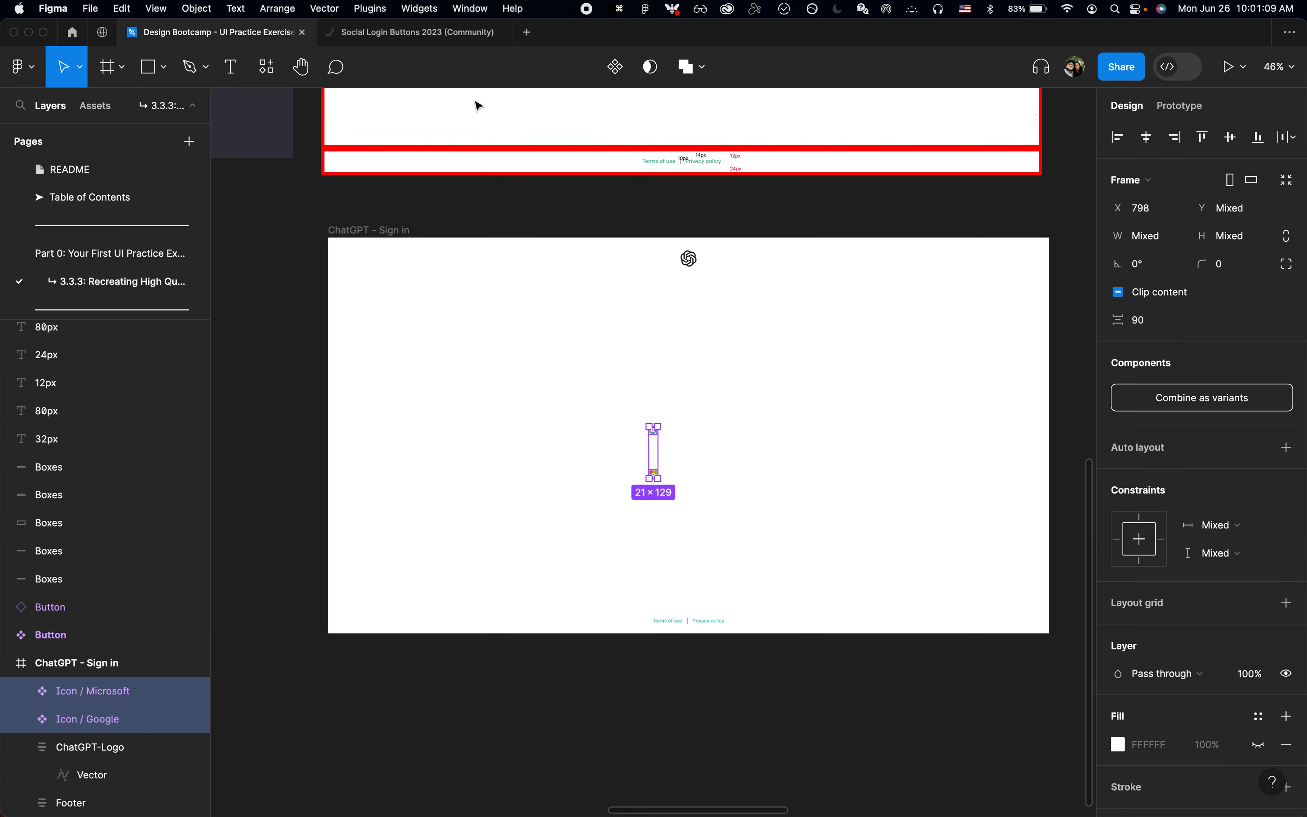
Step: Copy the Apple icon from the community file's Icons frame and paste it into the ChatGPT - Sign in frame
left_click(446, 34)
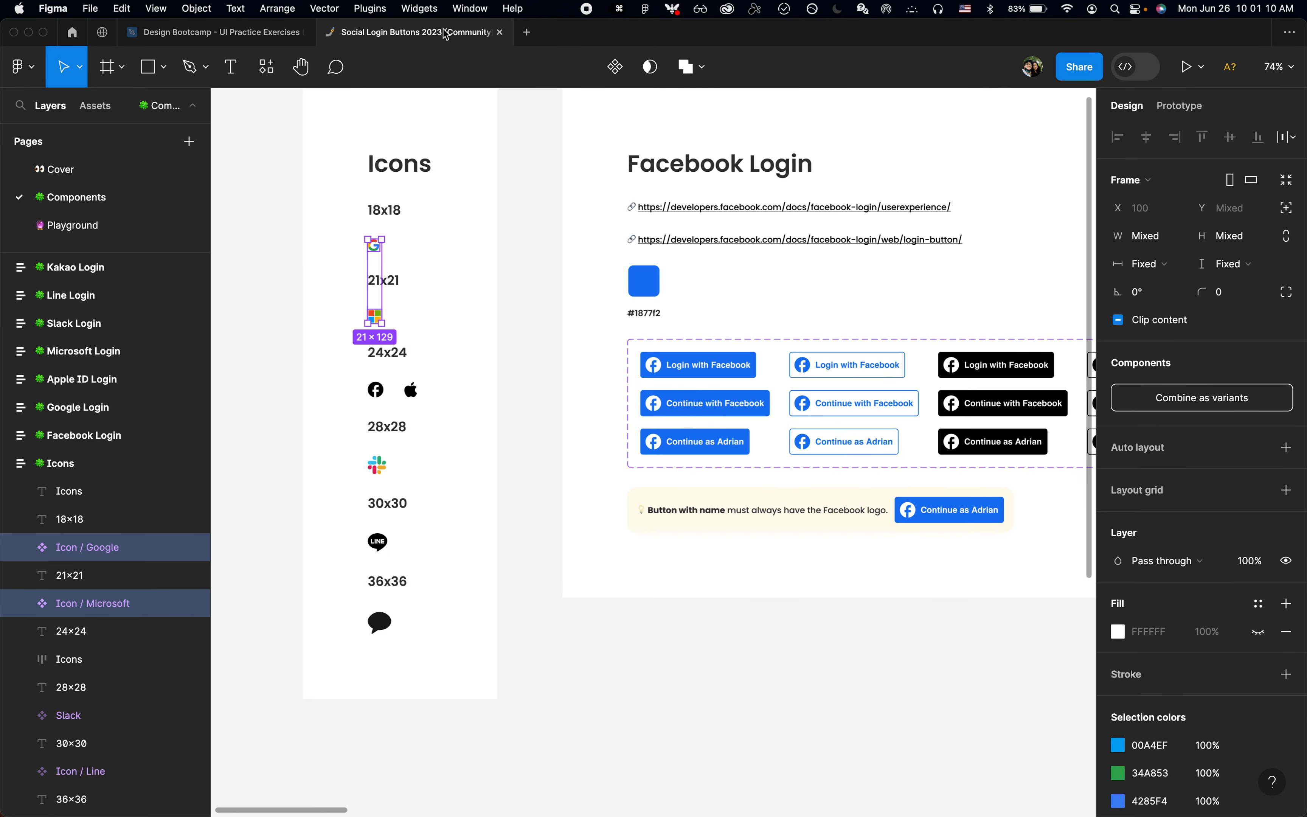
left_click(409, 390)
left_click(410, 393)
key("super+c")
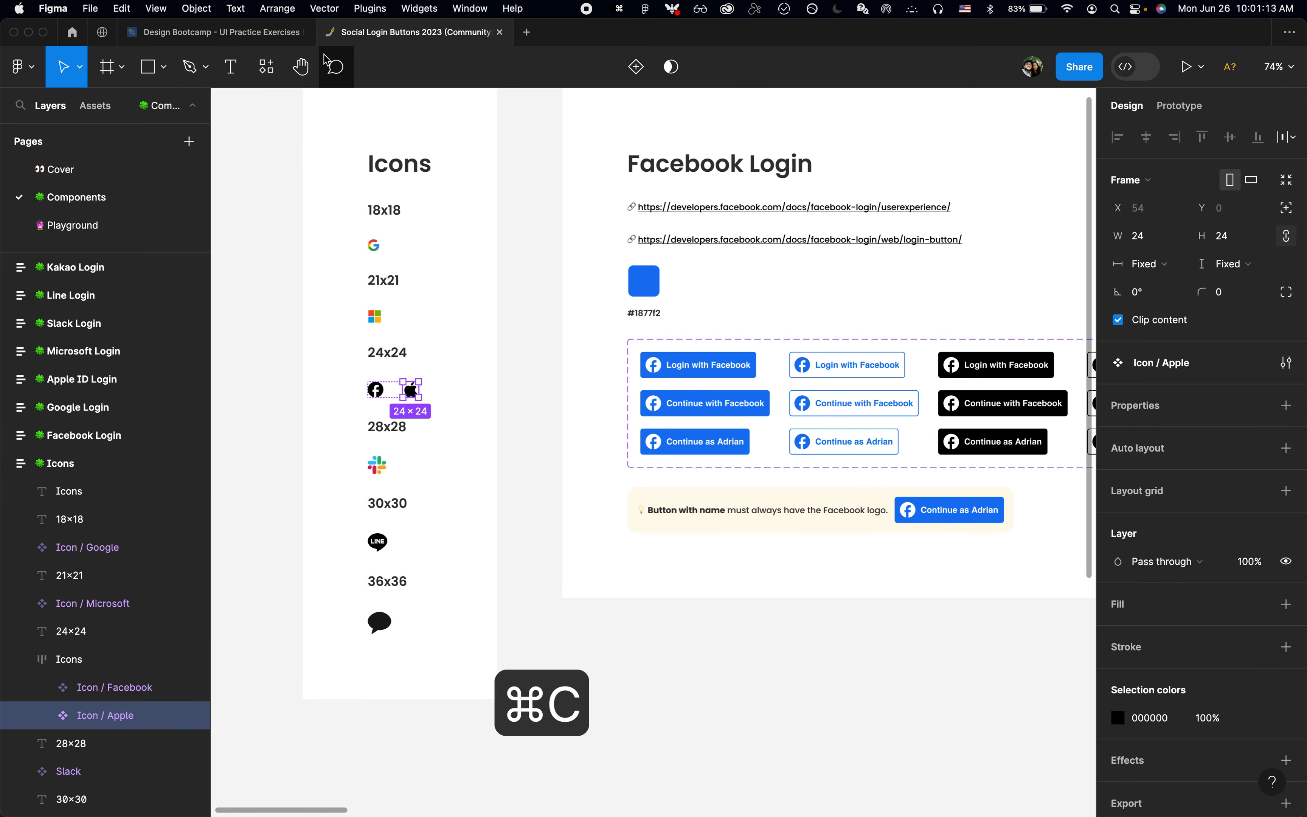
left_click(288, 36)
left_click(801, 458)
scroll(796, 455, "up", 4)
key("super+v")
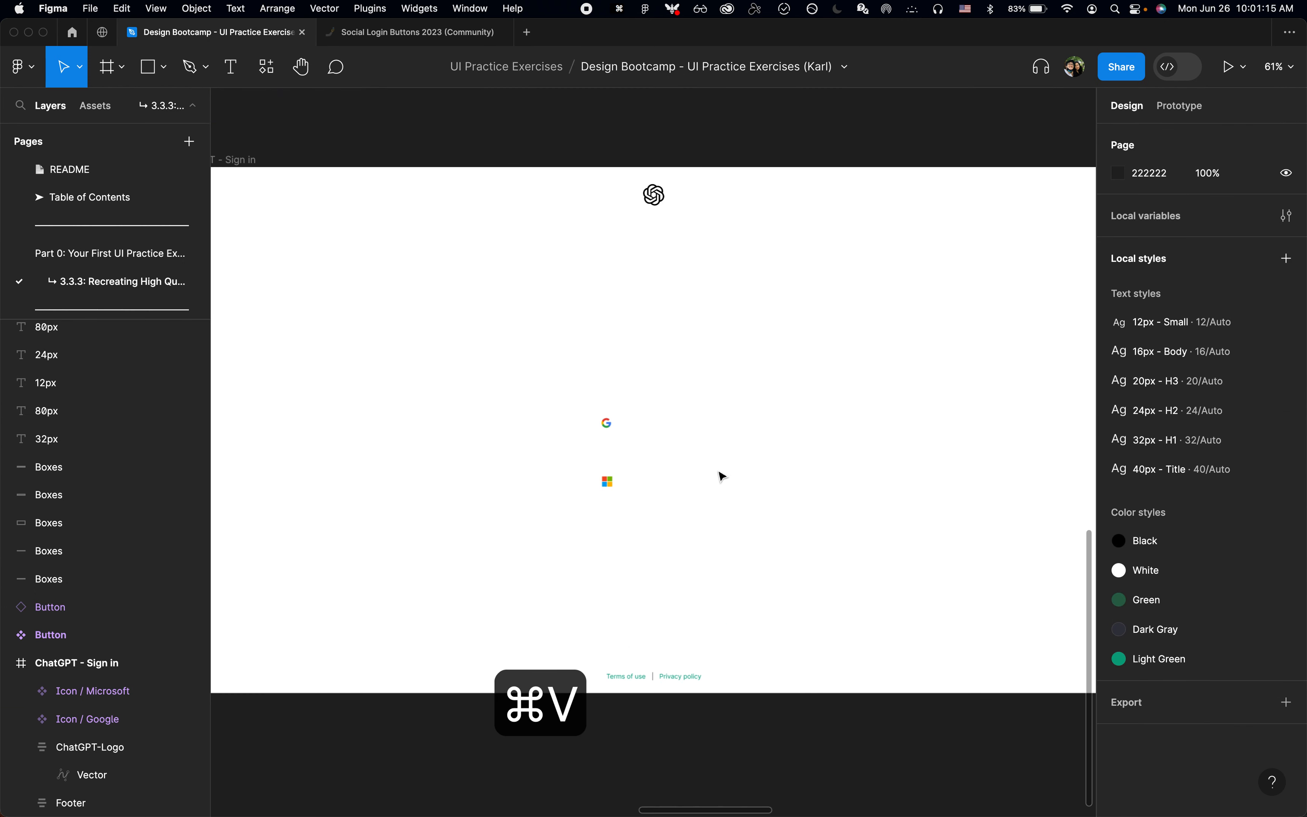
scroll(712, 473, "up", 3)
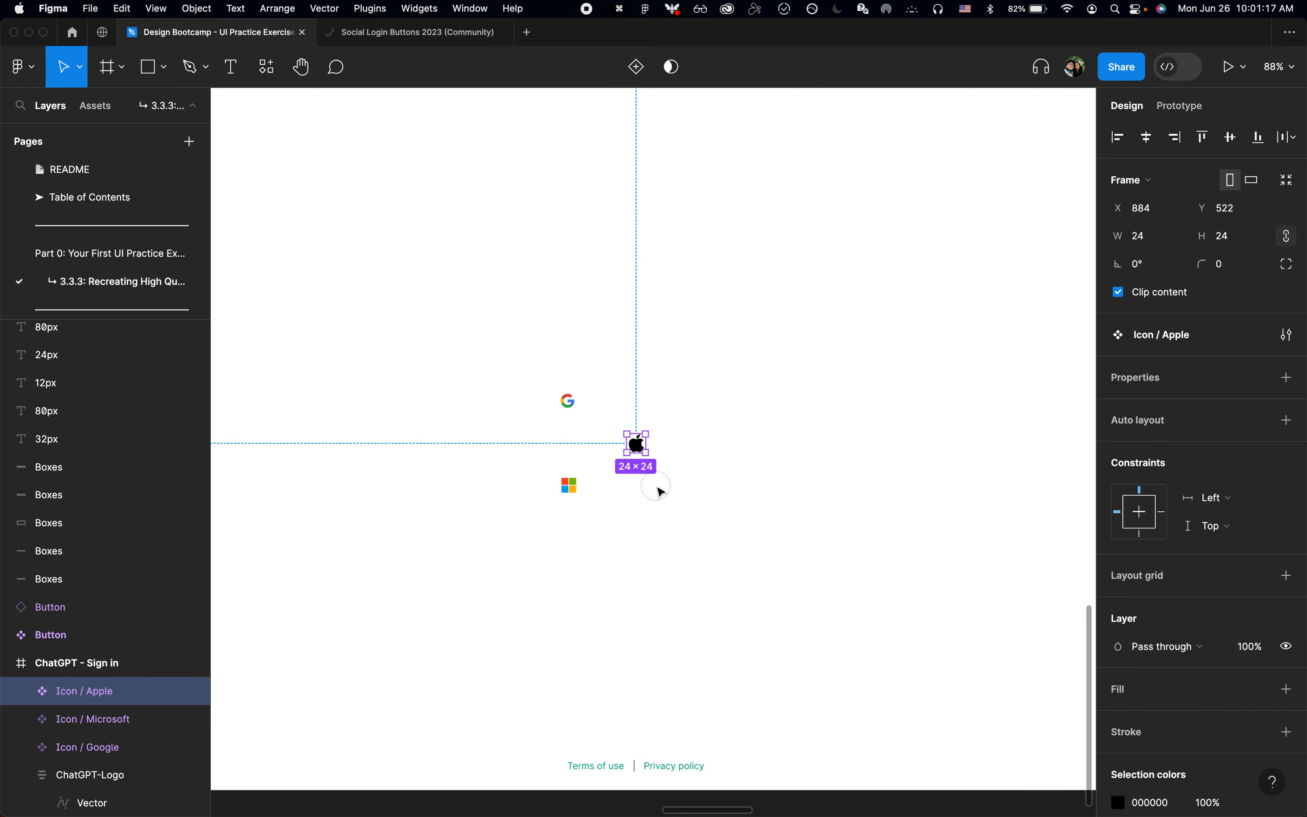
left_click(663, 489)
scroll(666, 485, "down", 2)
scroll(668, 481, "down", 1)
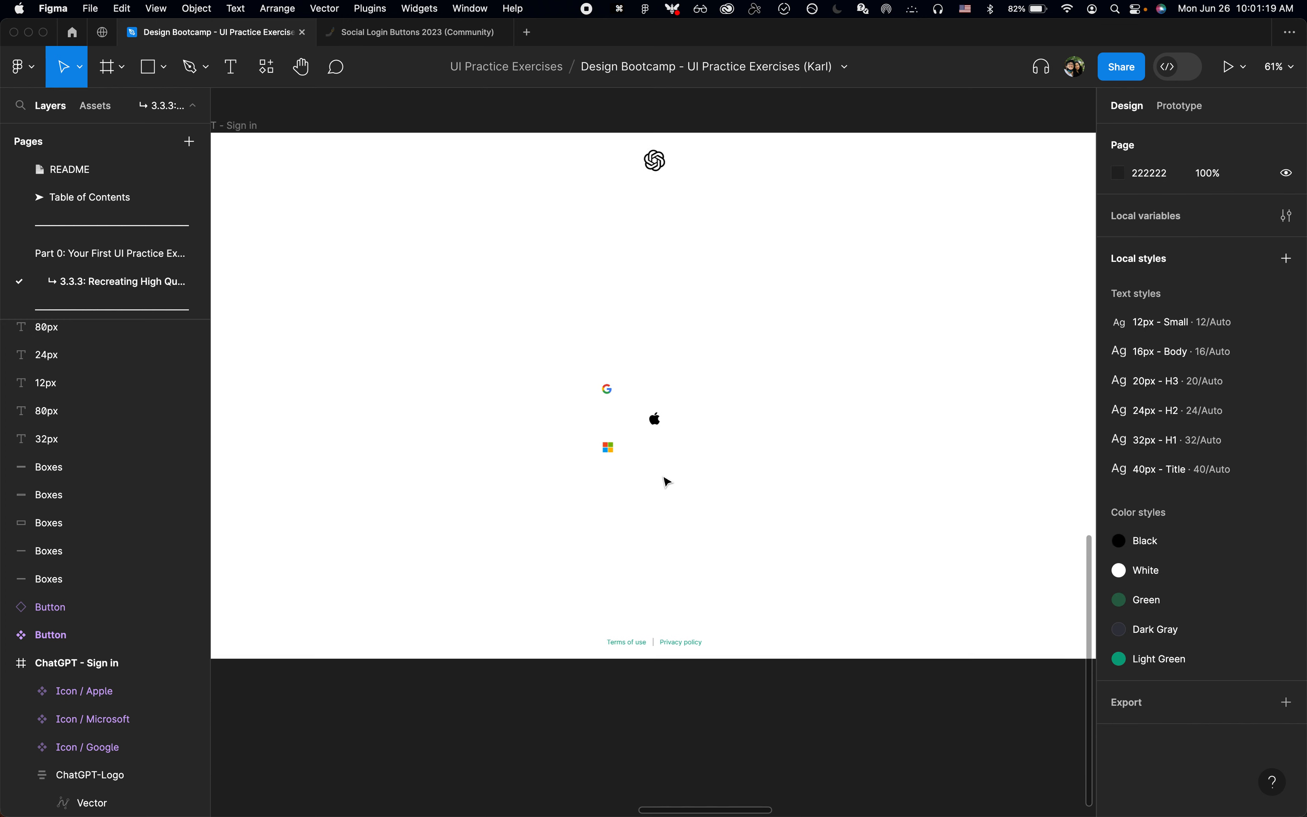
Step: Add a text layer reading "Continue with" in the ChatGPT - Sign in frame, beside the social login icons
scroll(667, 482, "down", 5)
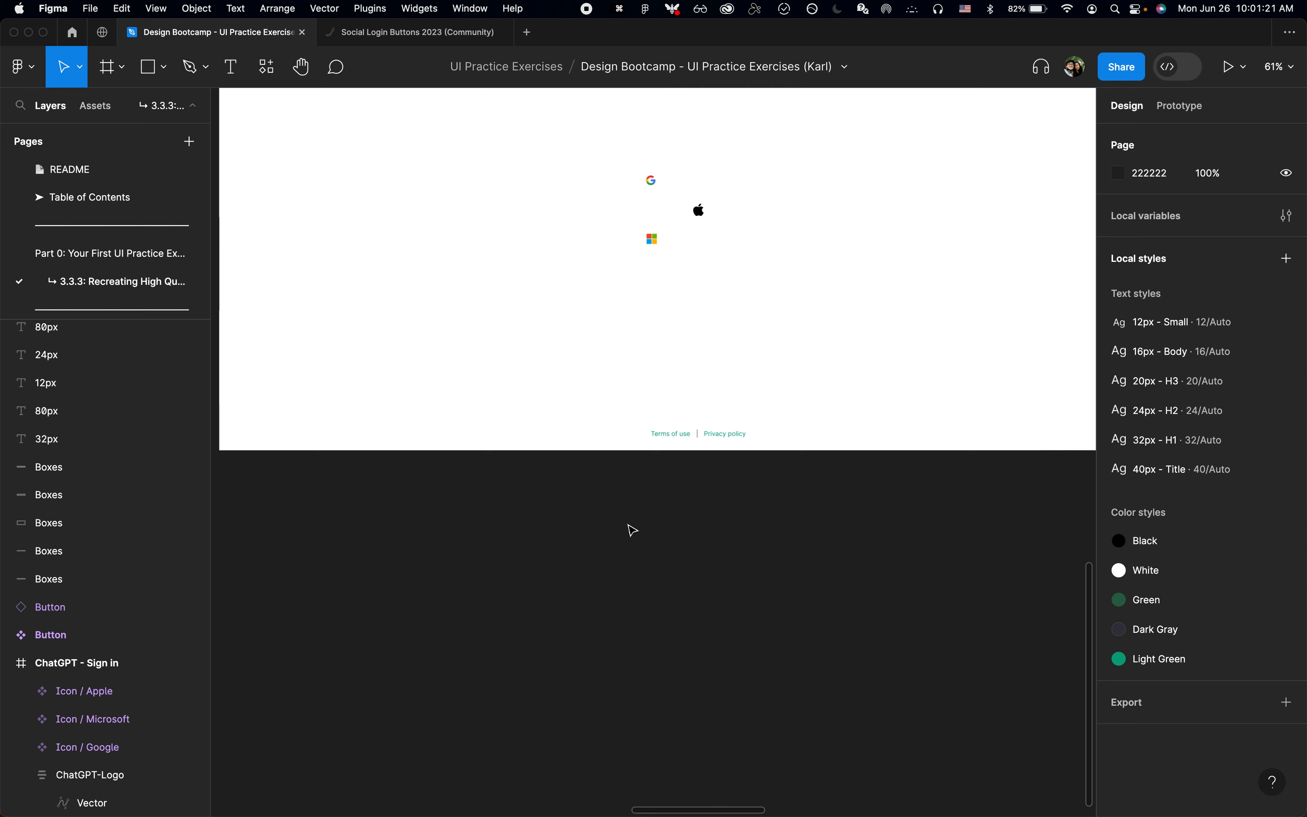
scroll(642, 521, "up", 4)
key("t")
left_click(787, 432)
scroll(787, 432, "up", 2)
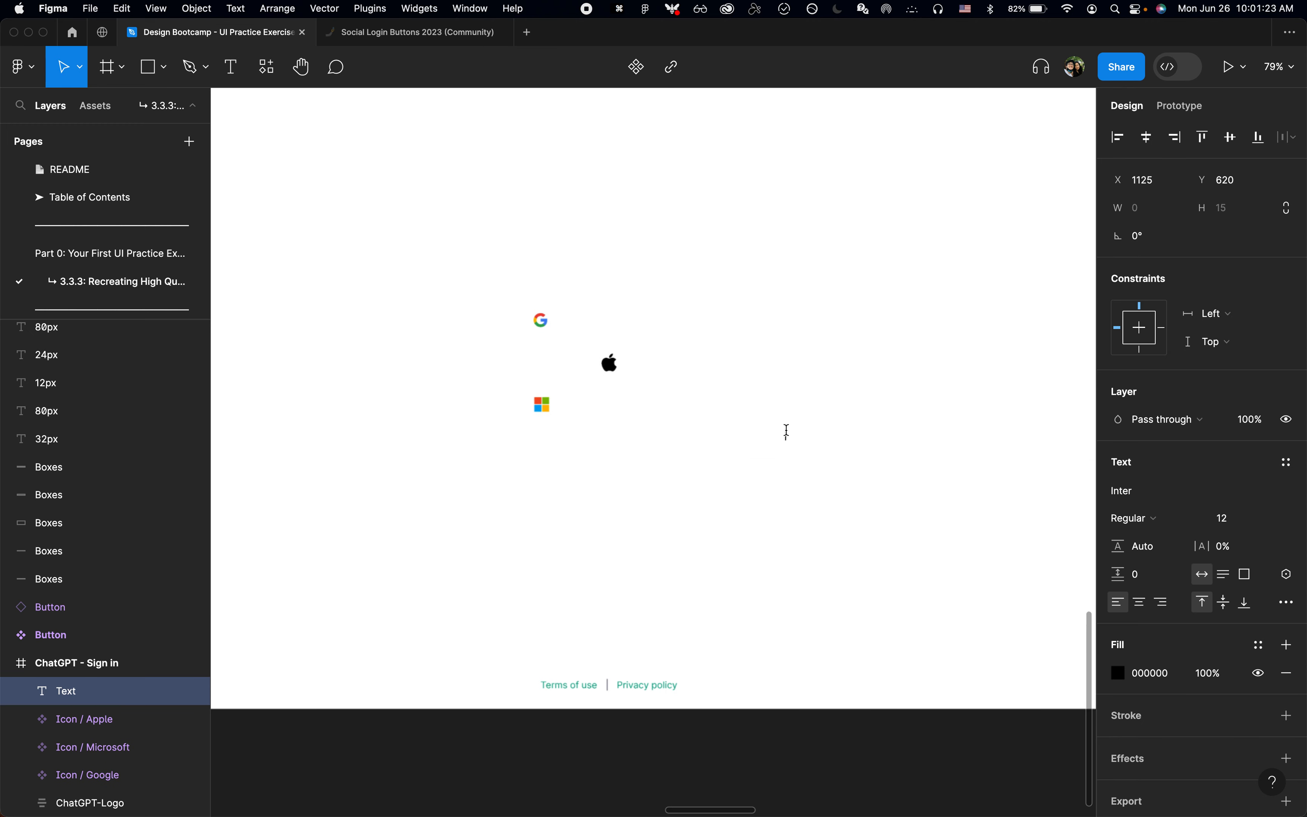
type("Contineu w")
key("BackSpace")
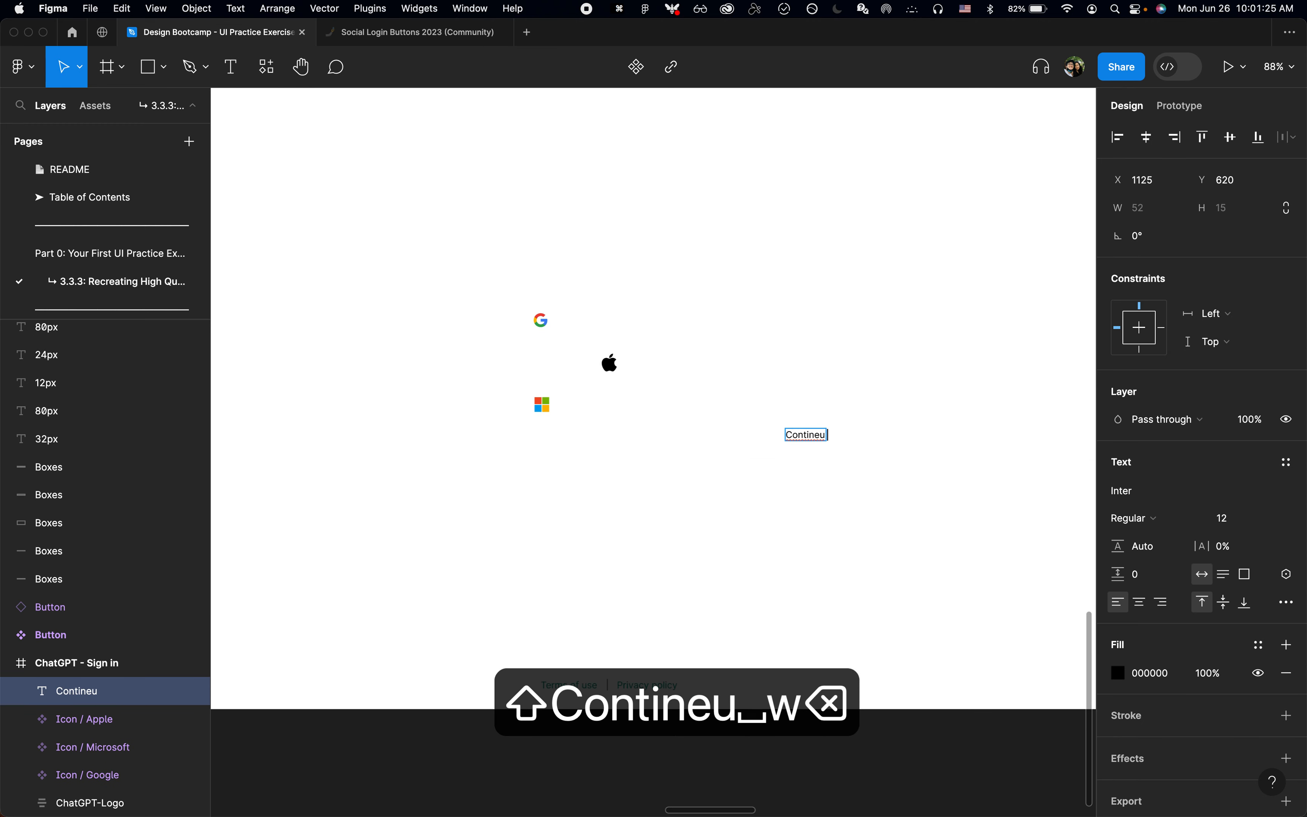
key("BackSpace")
key("BackSpace")
key("BackSpace")
type("ue with")
Step: Switch to the OpenAI login page in Chrome and inspect the colour and font of the Continue with Google label
key("super+Tab")
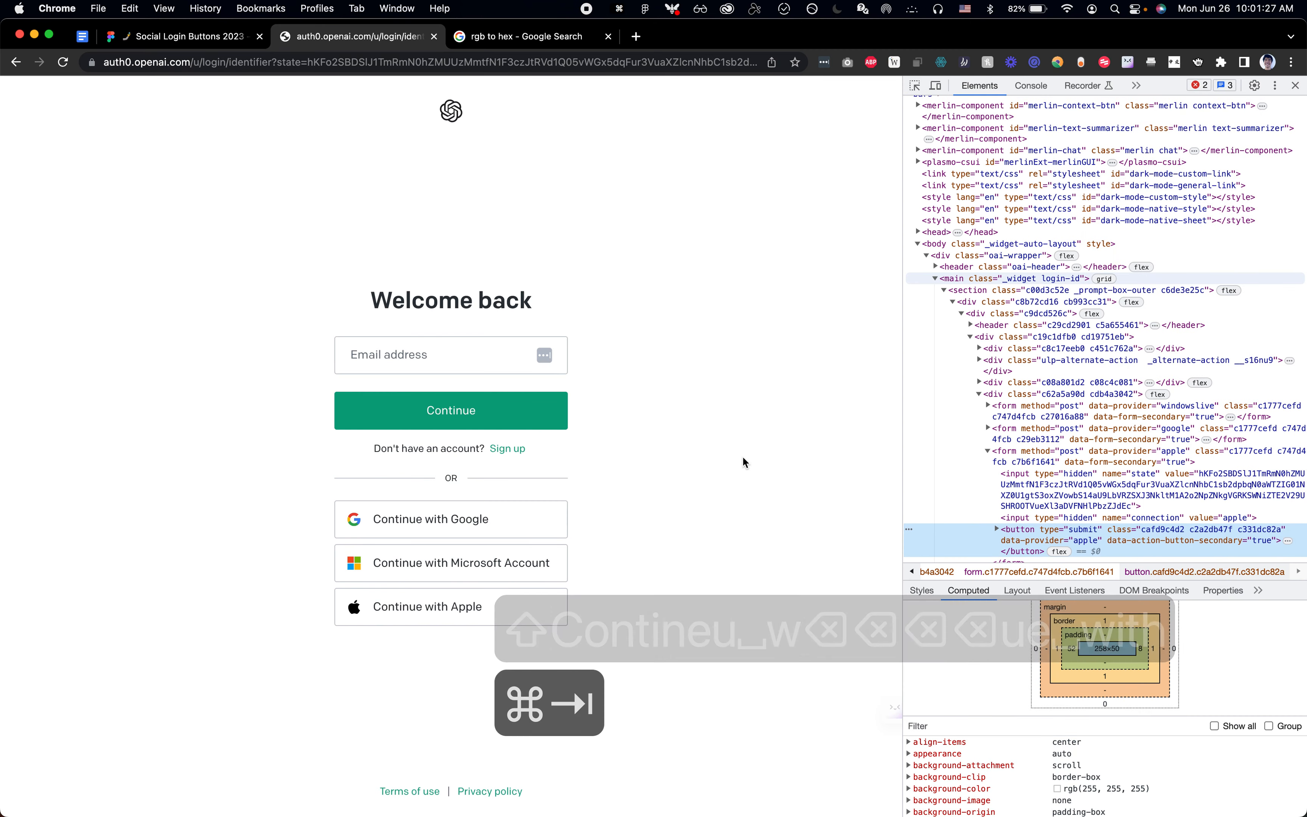
key("super+shift+c")
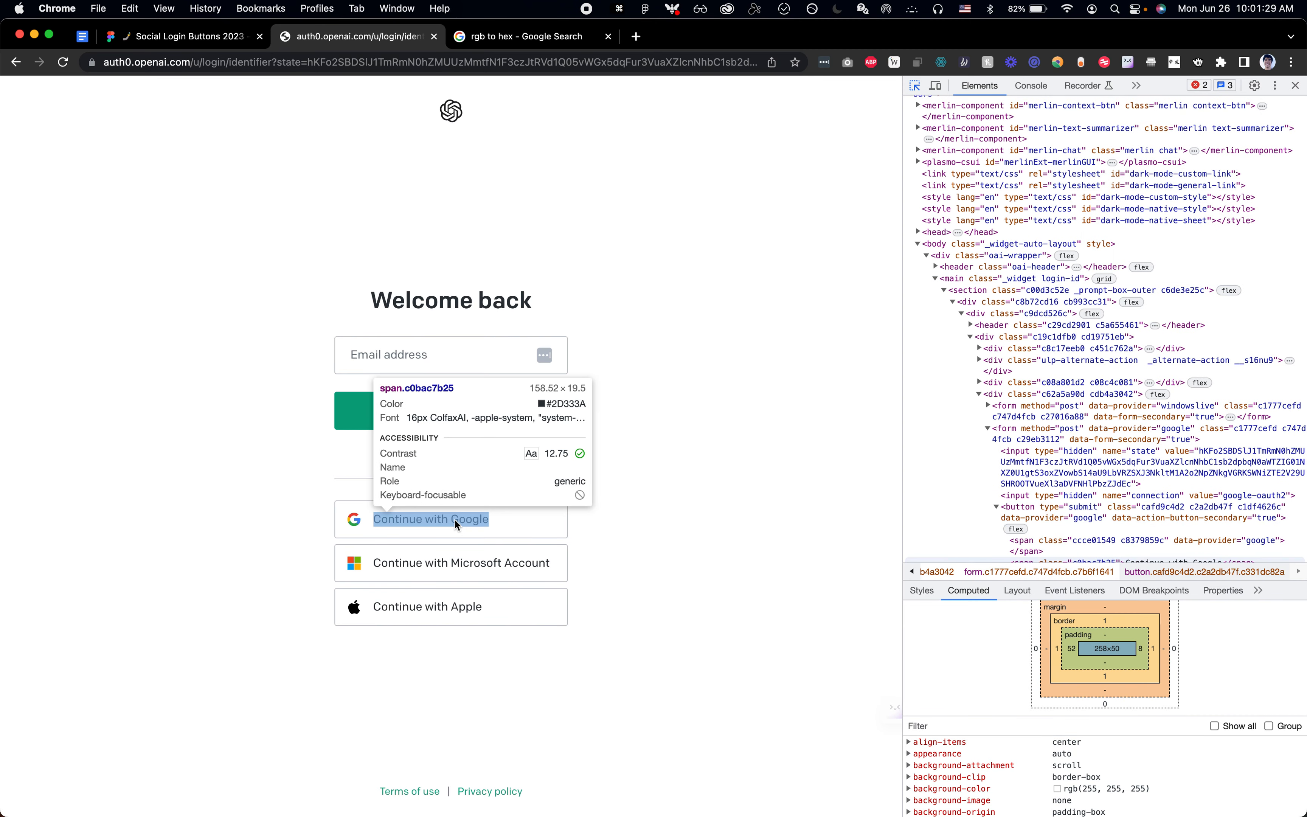
left_click(454, 518)
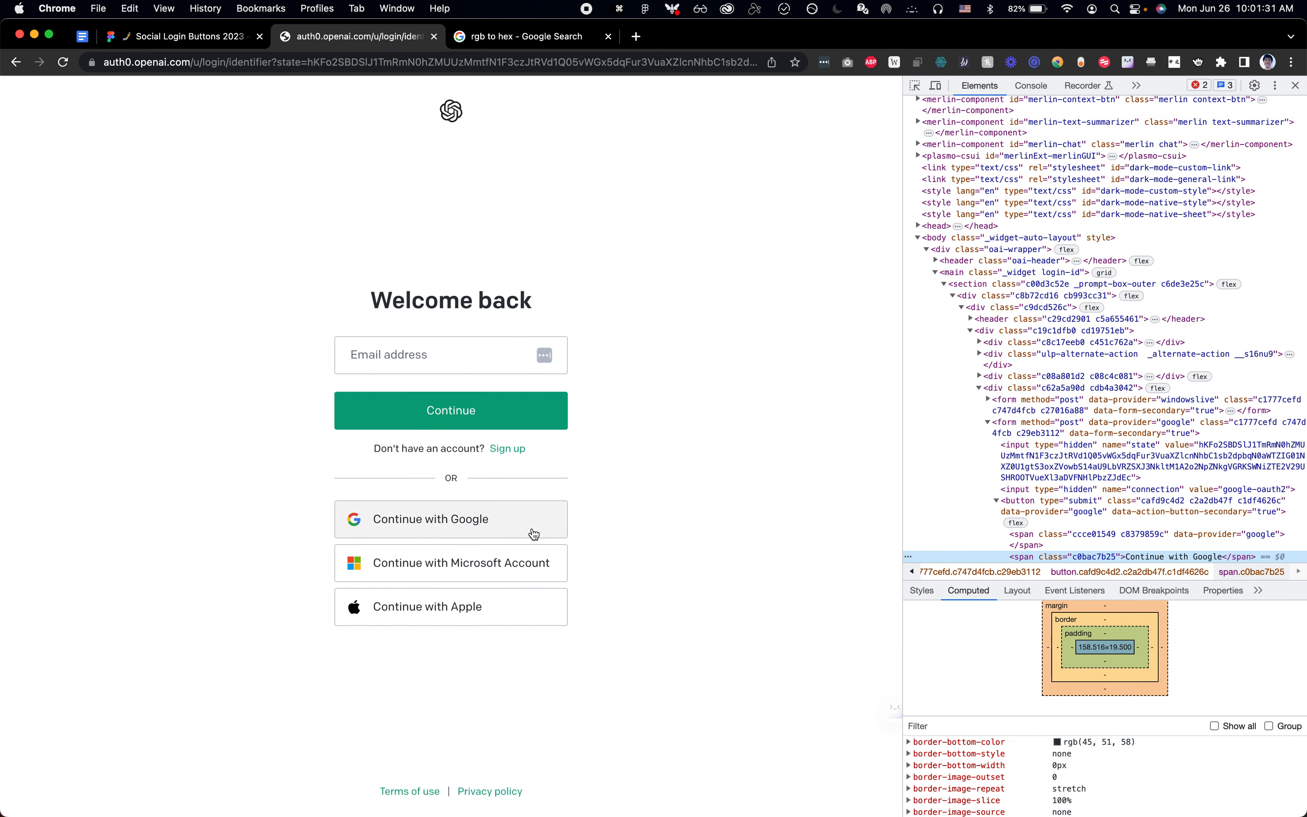
key("super+shift+c")
mouse_move(469, 523)
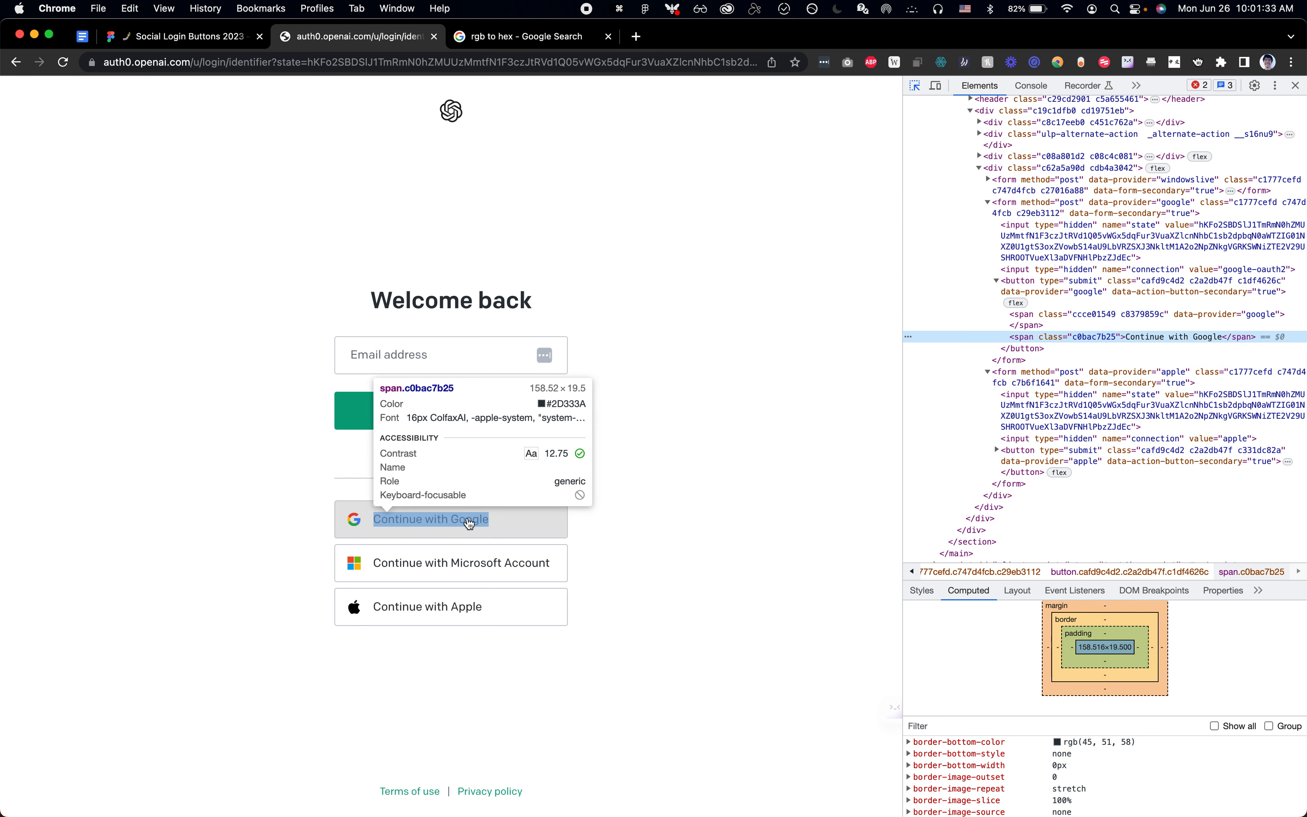
Step: Back in Figma, set the "Continue with" text's fill colour to 2D333A
key("super+Tab")
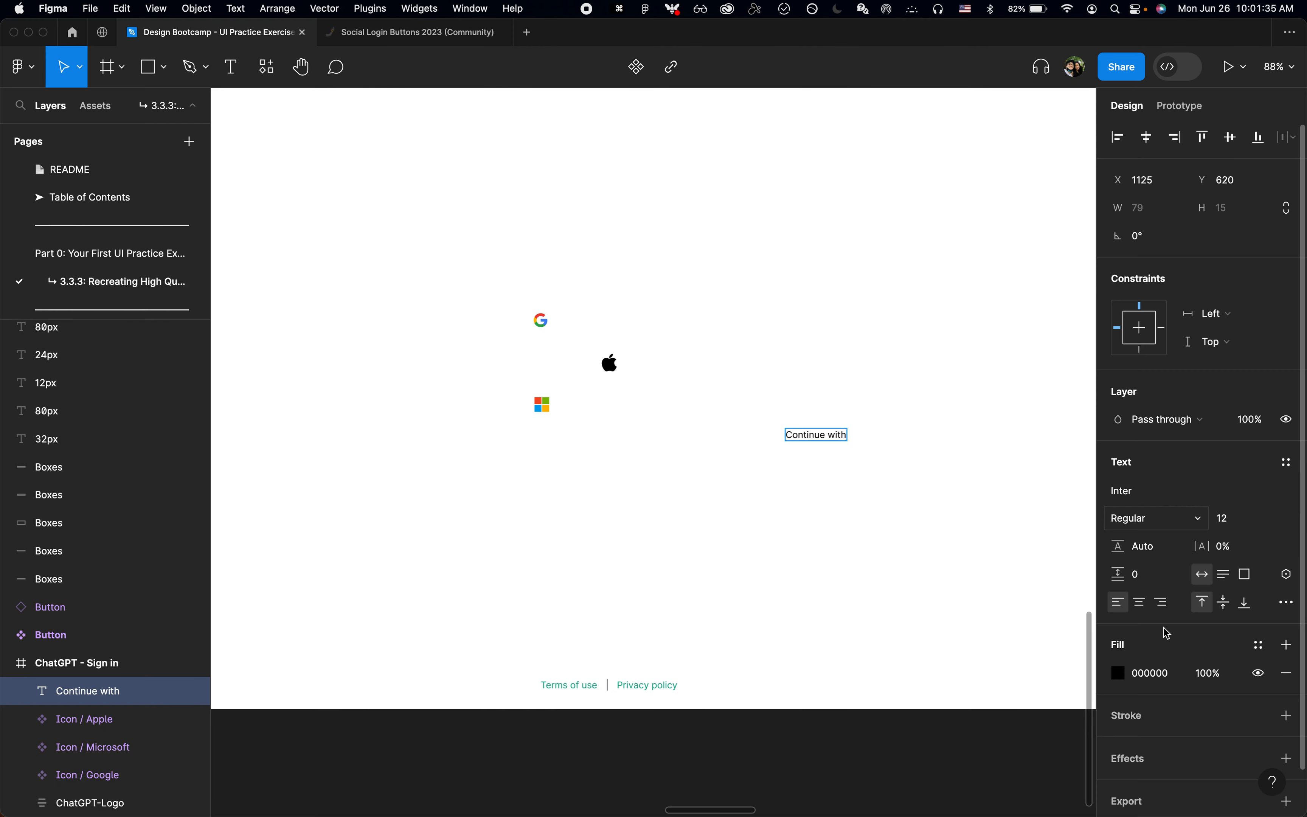
left_click(1164, 670)
type("2d333a")
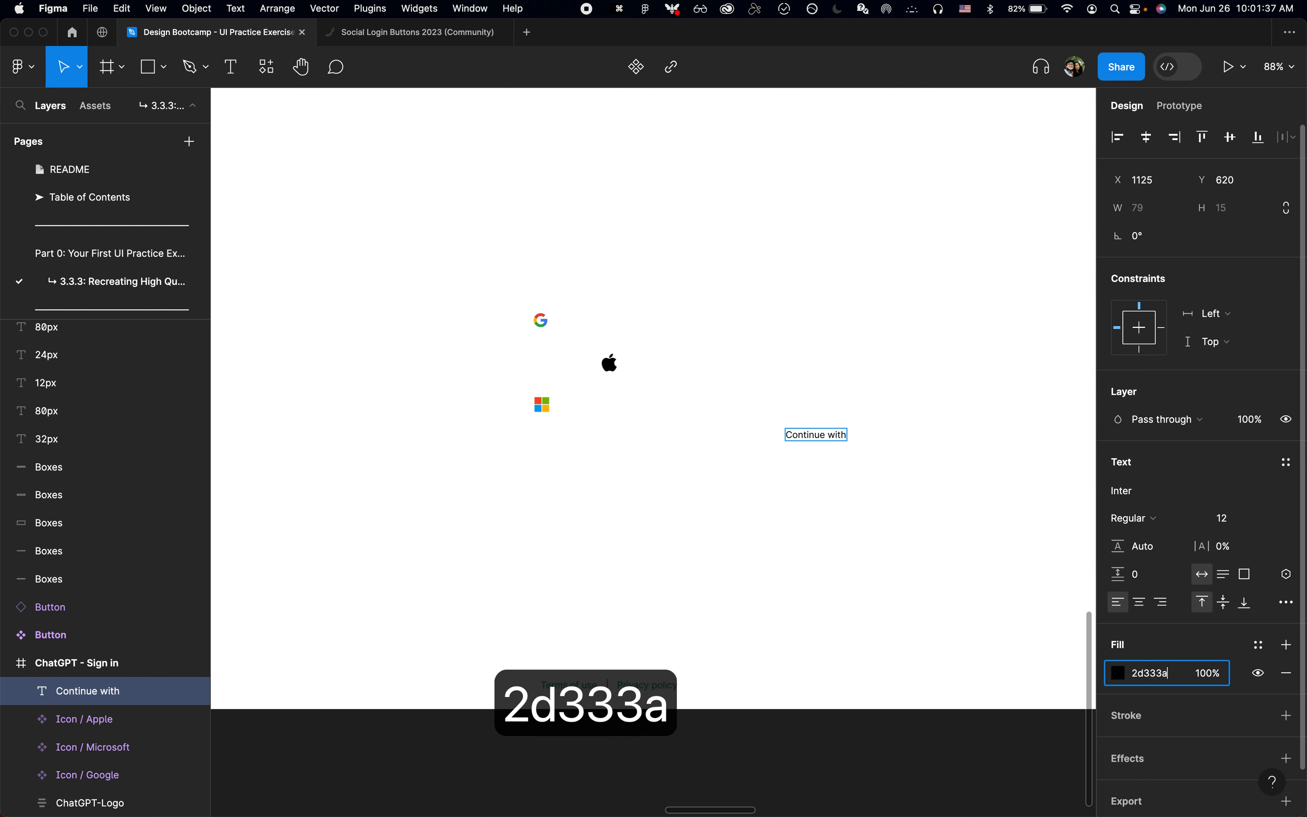
key("Return")
key("super+z")
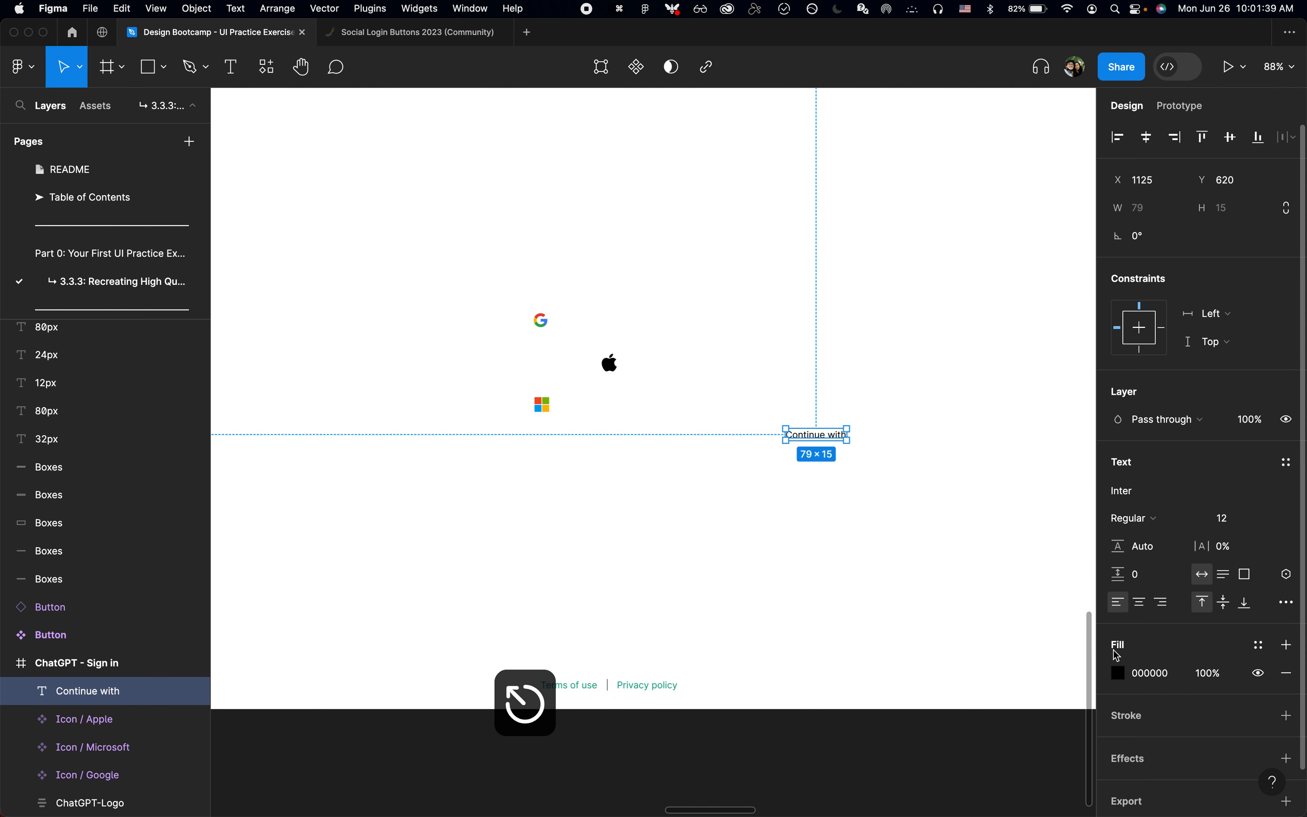
type("2d333a")
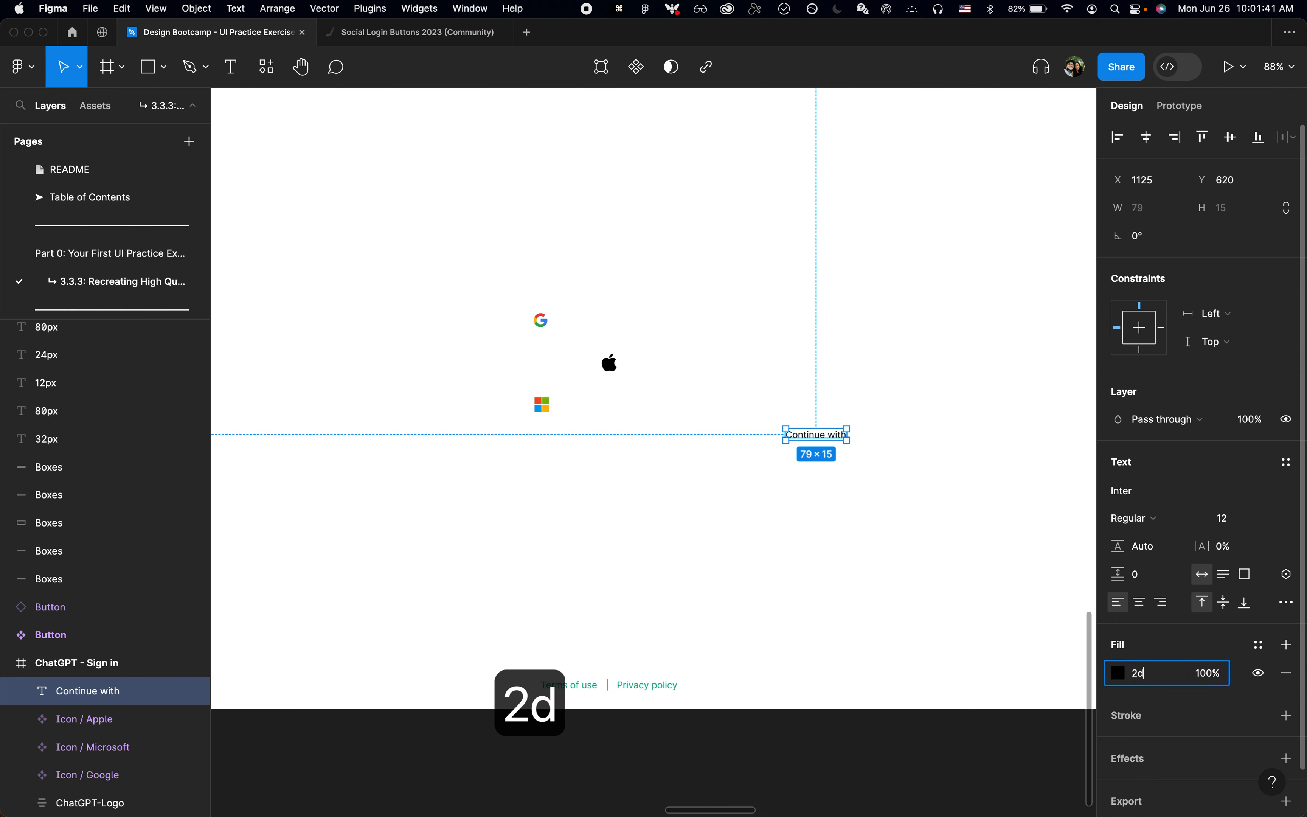
key("Return")
Step: Extend the "Continue with" text to read "Continue with Google"
scroll(810, 426, "up", 3)
key("super+Tab")
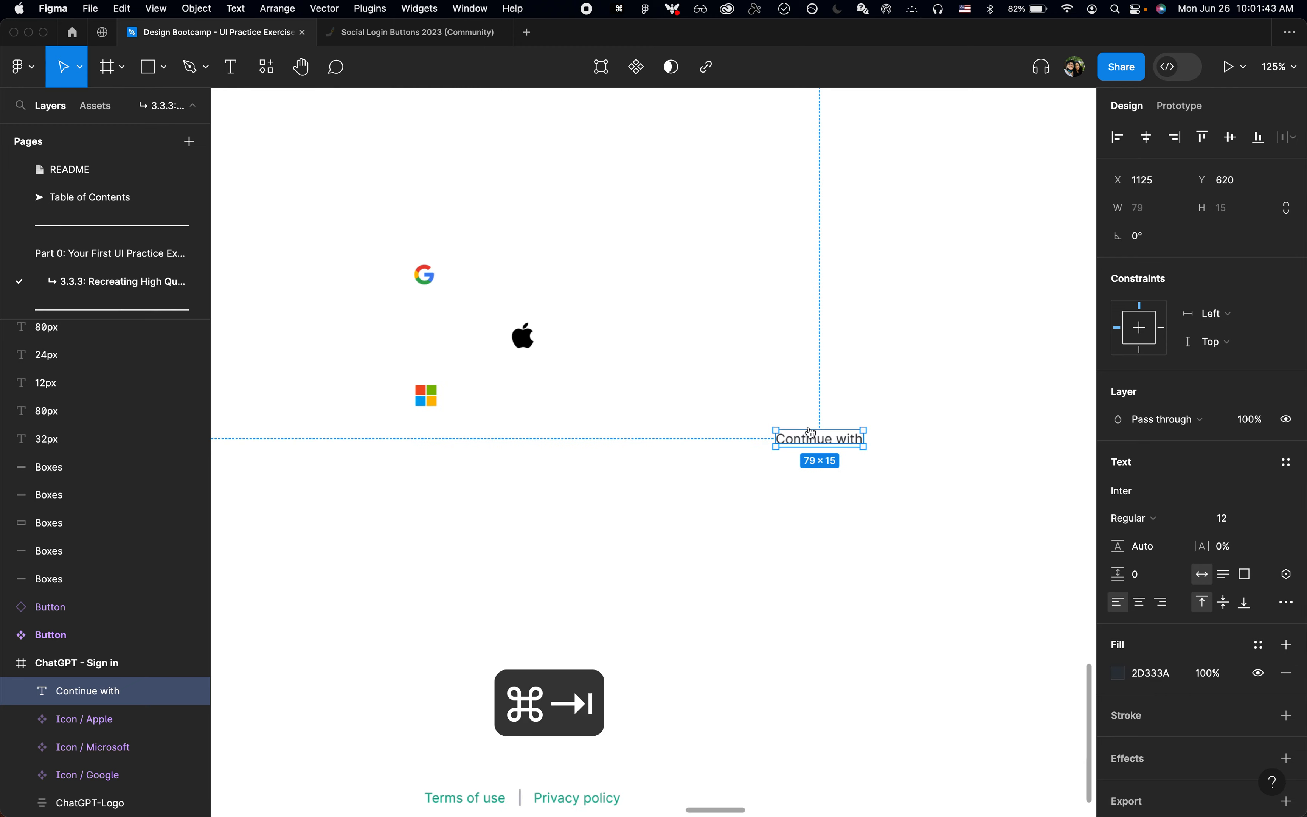
key("super+Tab")
key("Return")
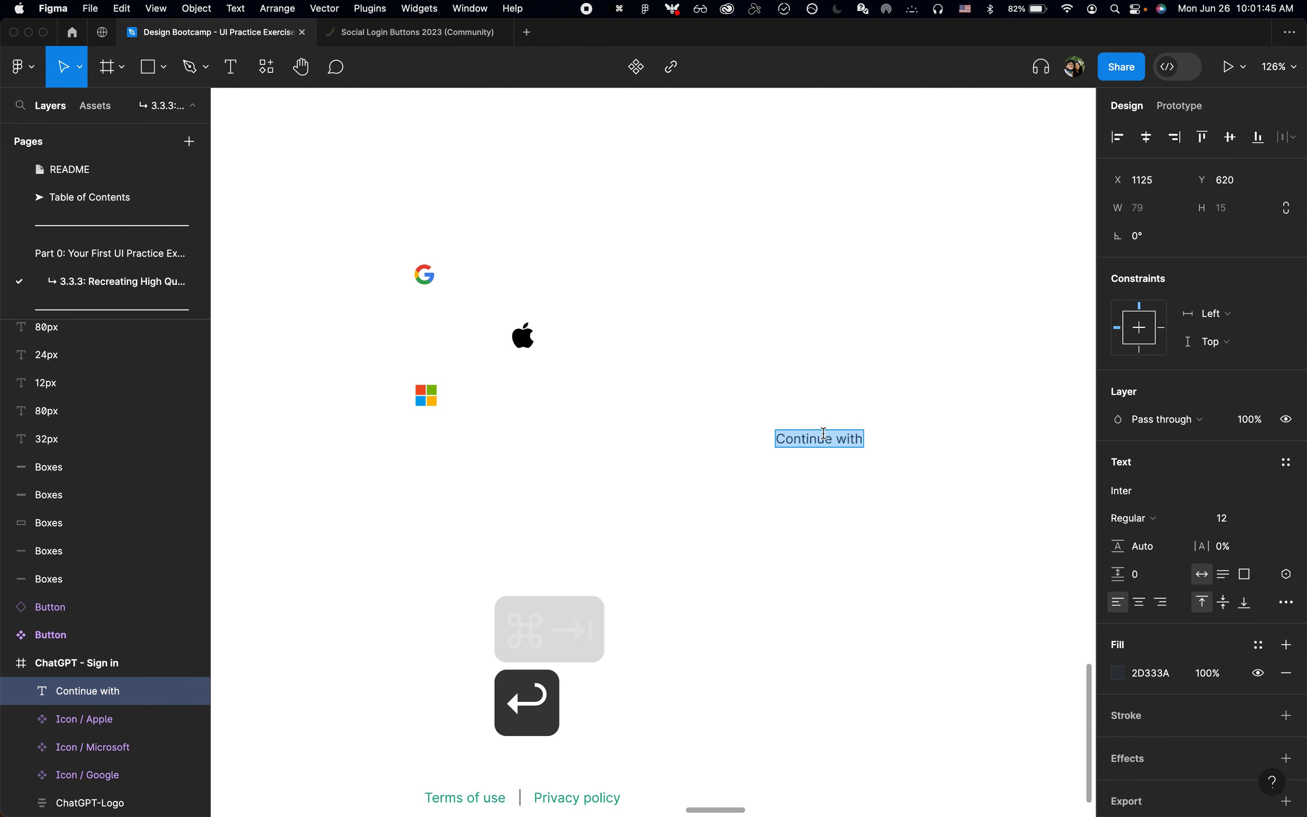
key("Right")
type("G")
key("Escape")
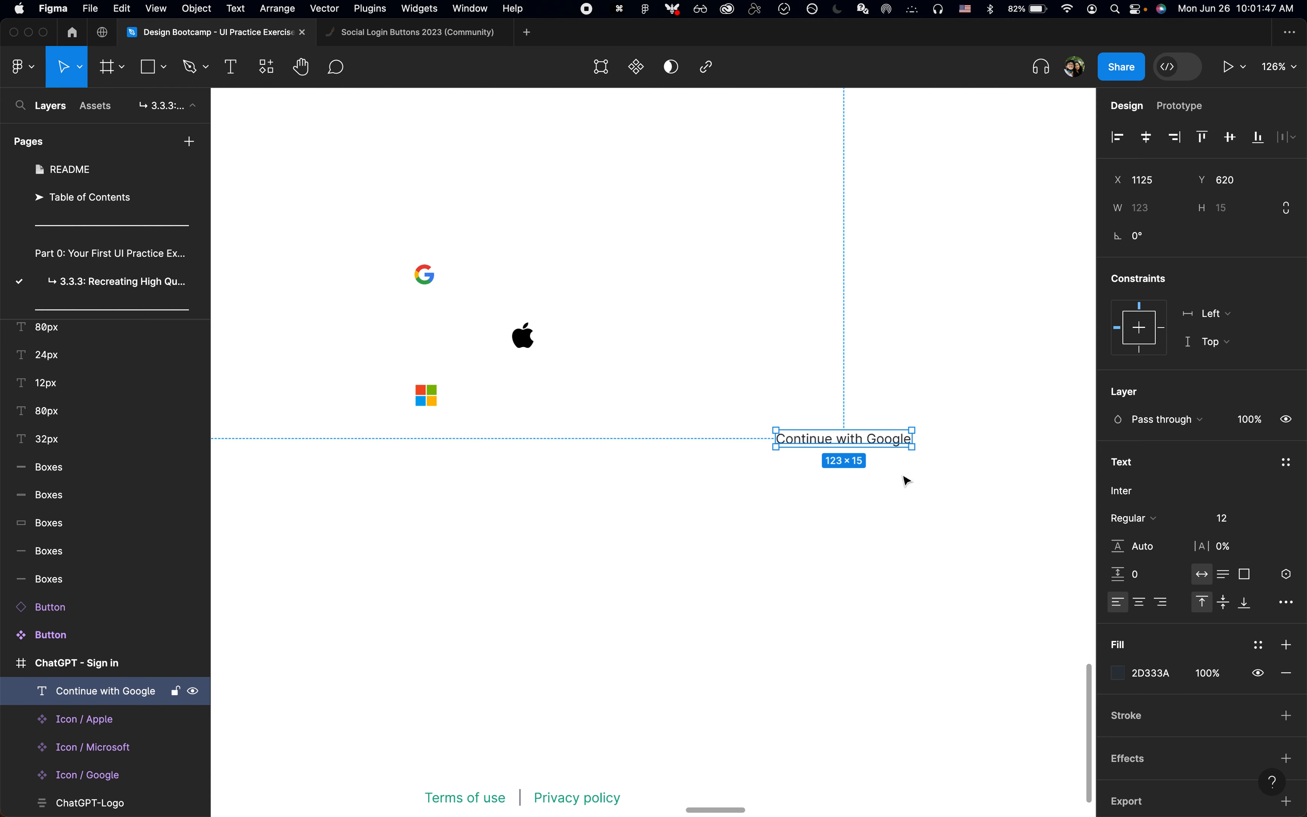
Step: Wrap the "Continue with Google" text in an auto layout frame
key("shift+a")
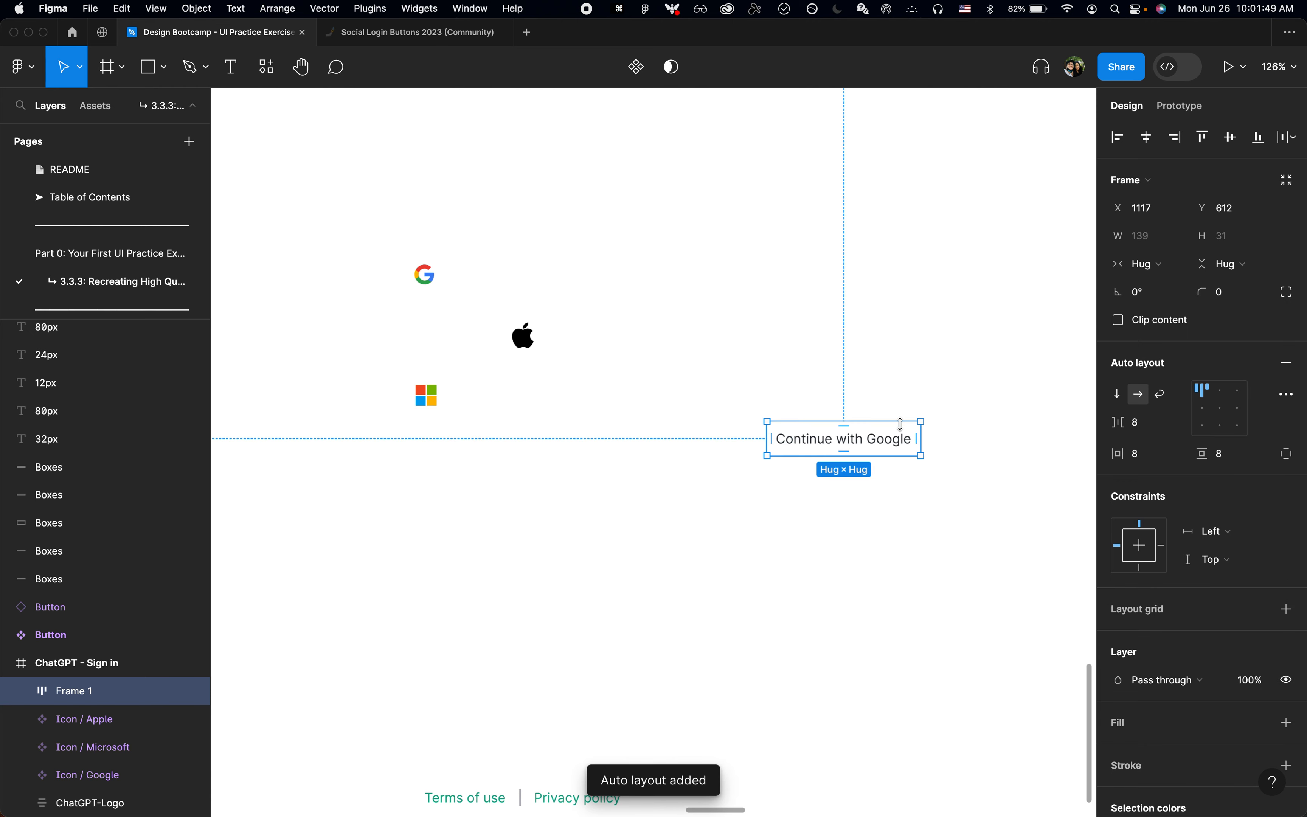
scroll(904, 432, "up", 5)
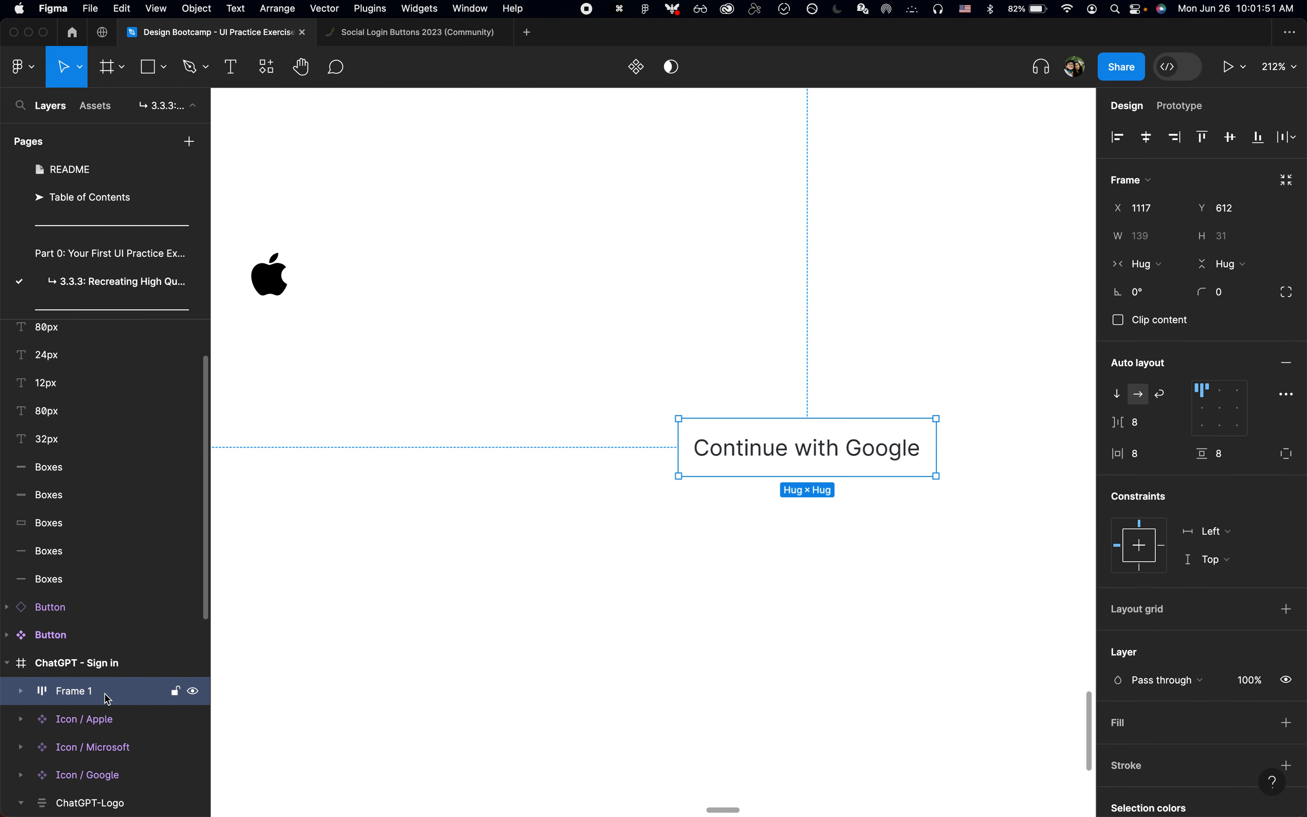
scroll(815, 495, "up", 2)
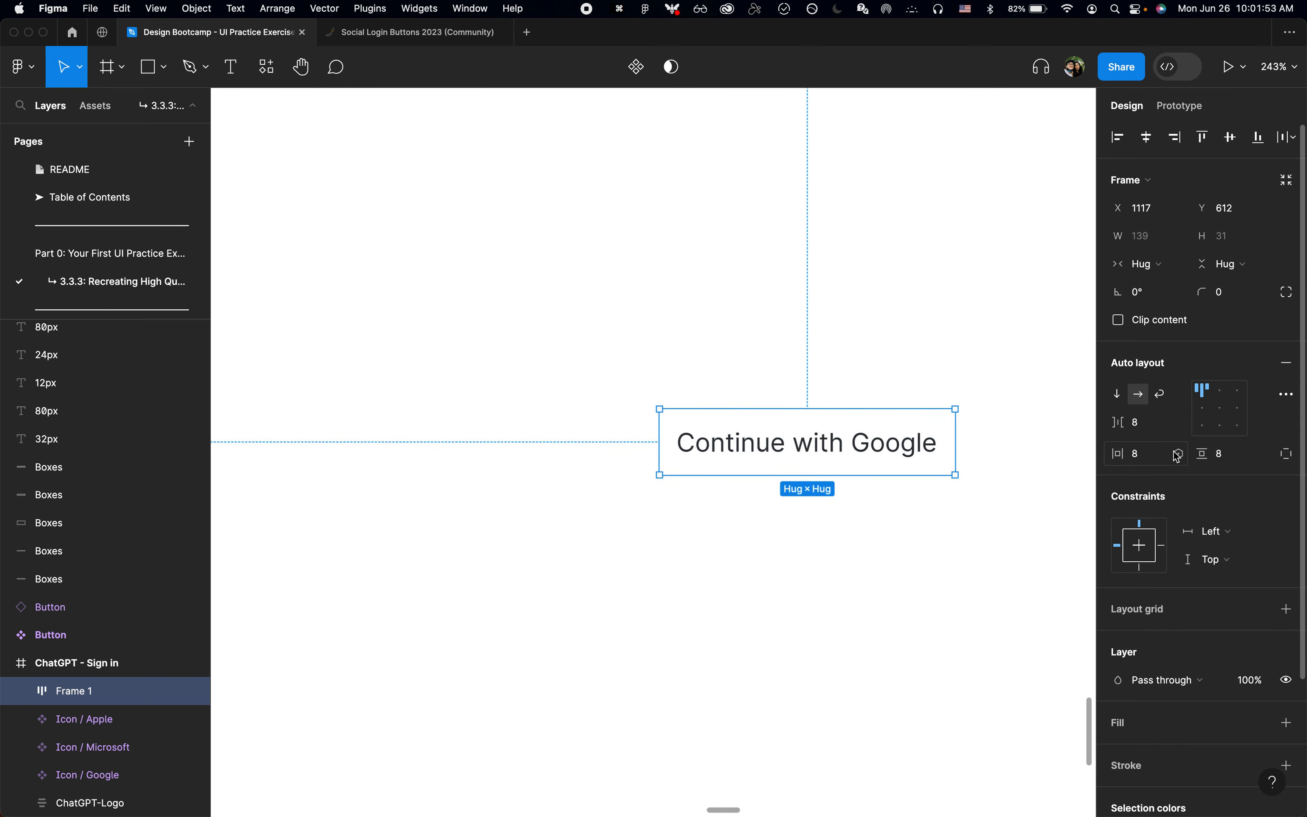
Step: Switch to the login page in Chrome and inspect the size and padding of the Microsoft and Google sign-in buttons
key("super+Tab")
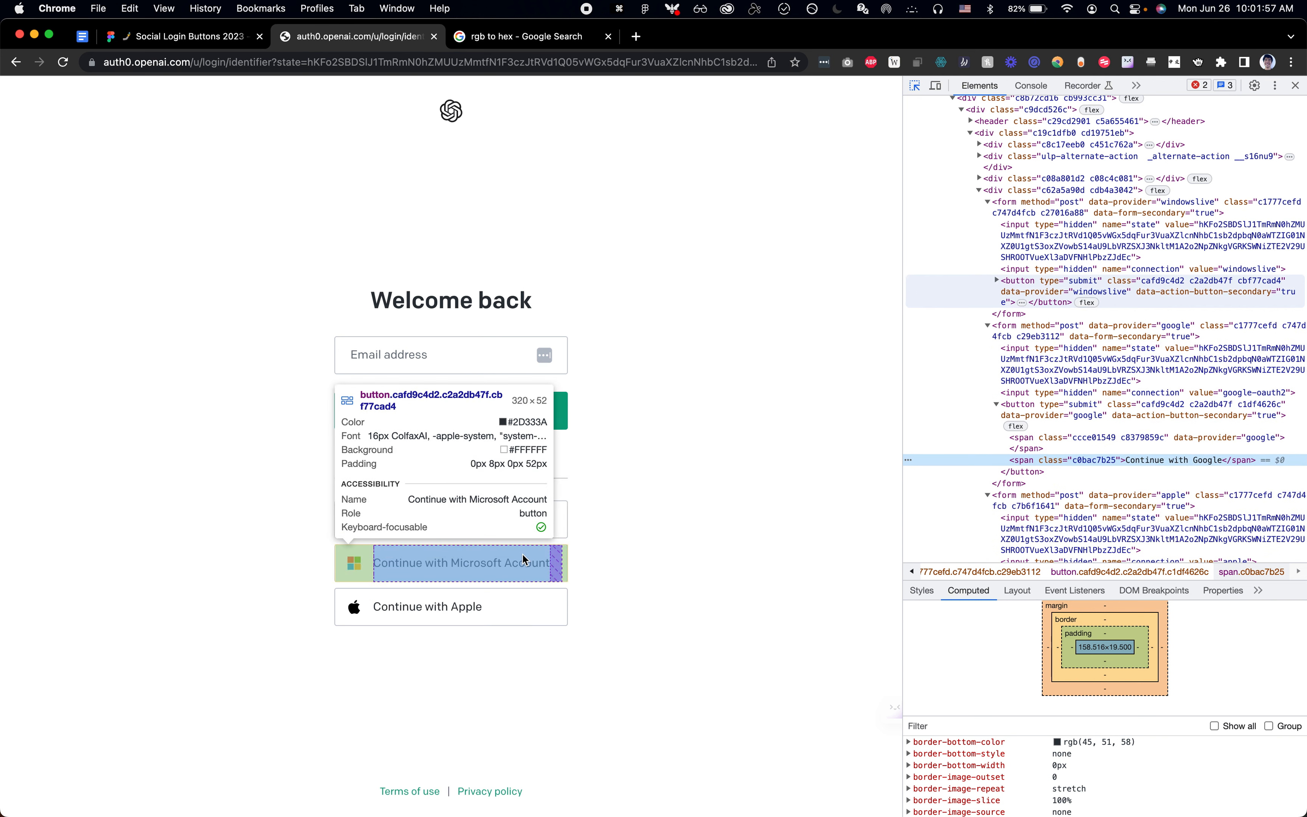
key("super+Tab")
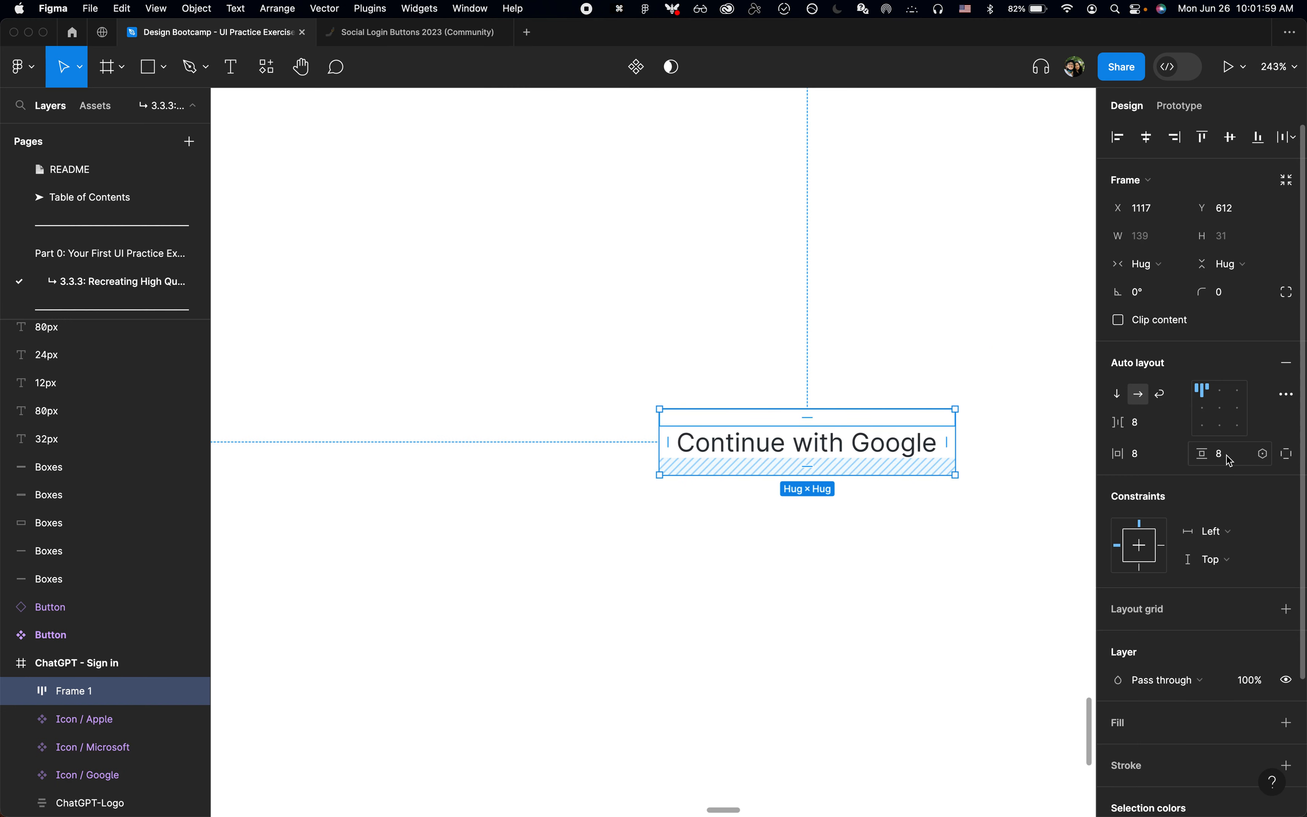
scroll(787, 461, "down", 5)
key("super+Tab")
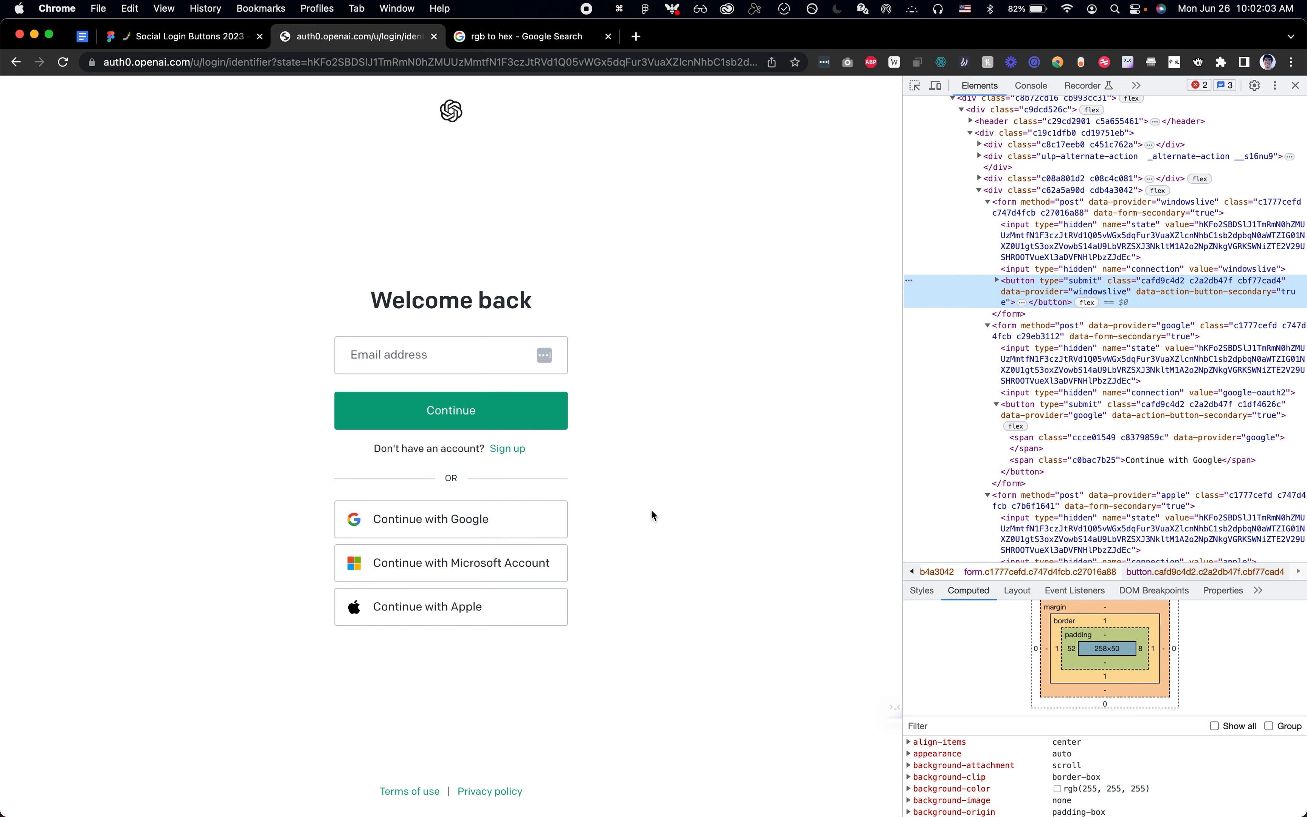
key("super+shift+c")
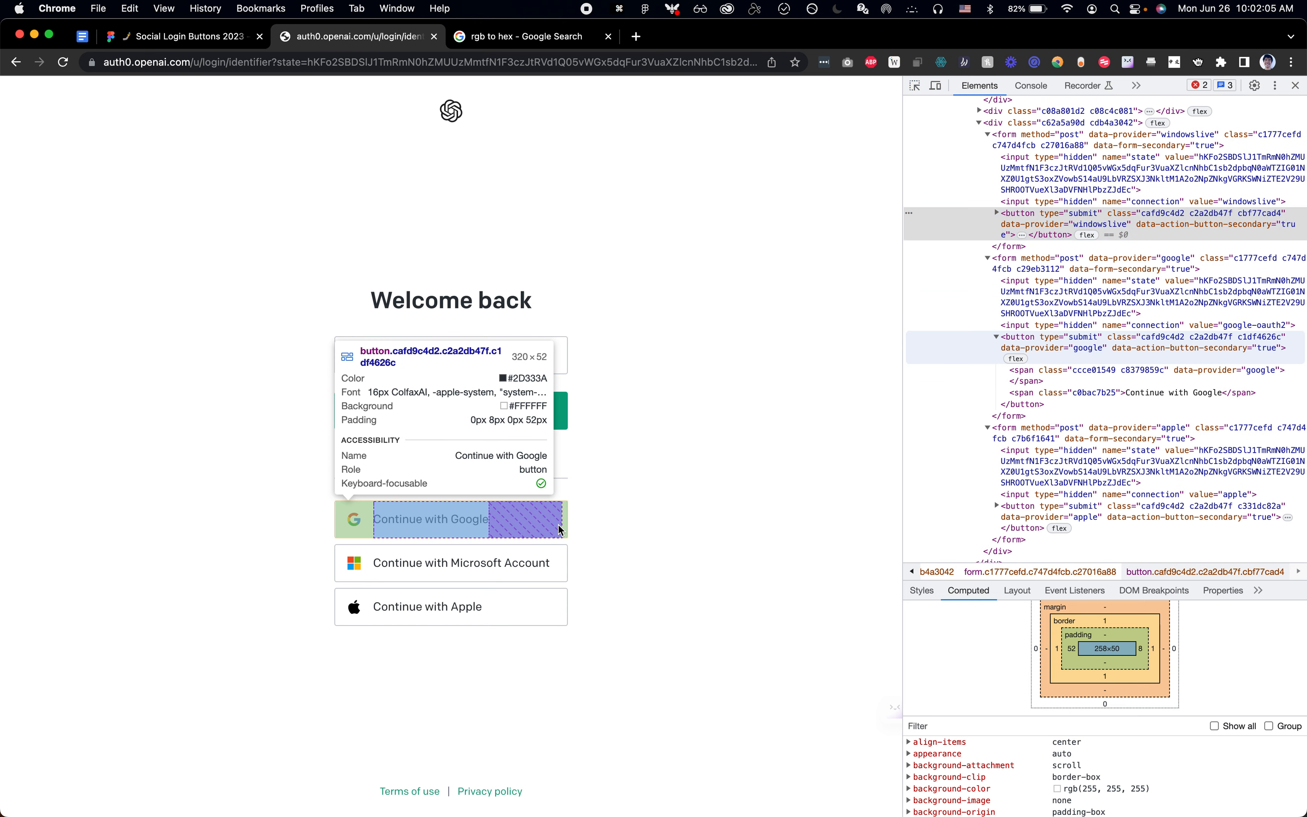
Step: Back in Figma, set the Continue with Google frame's vertical padding to 18
key("super+Tab")
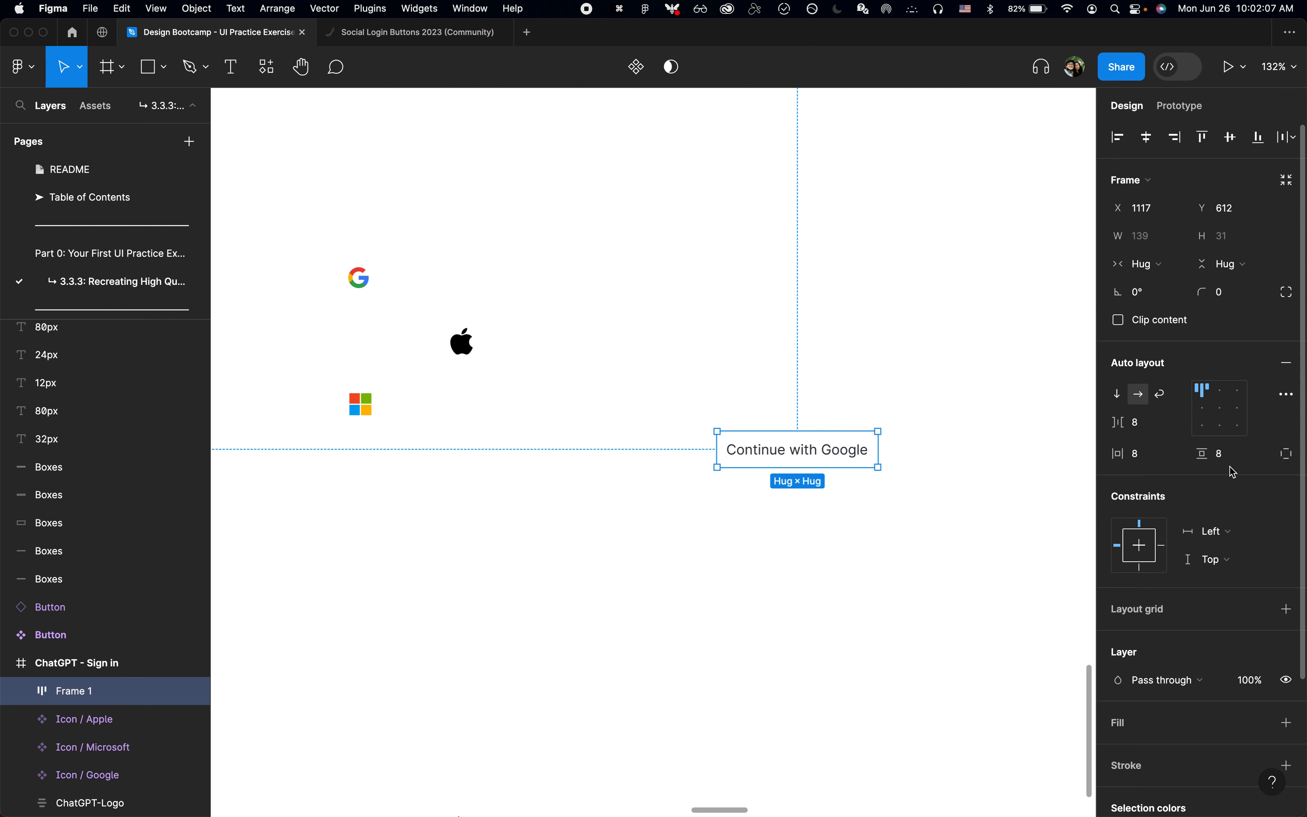
type("12")
key("Return")
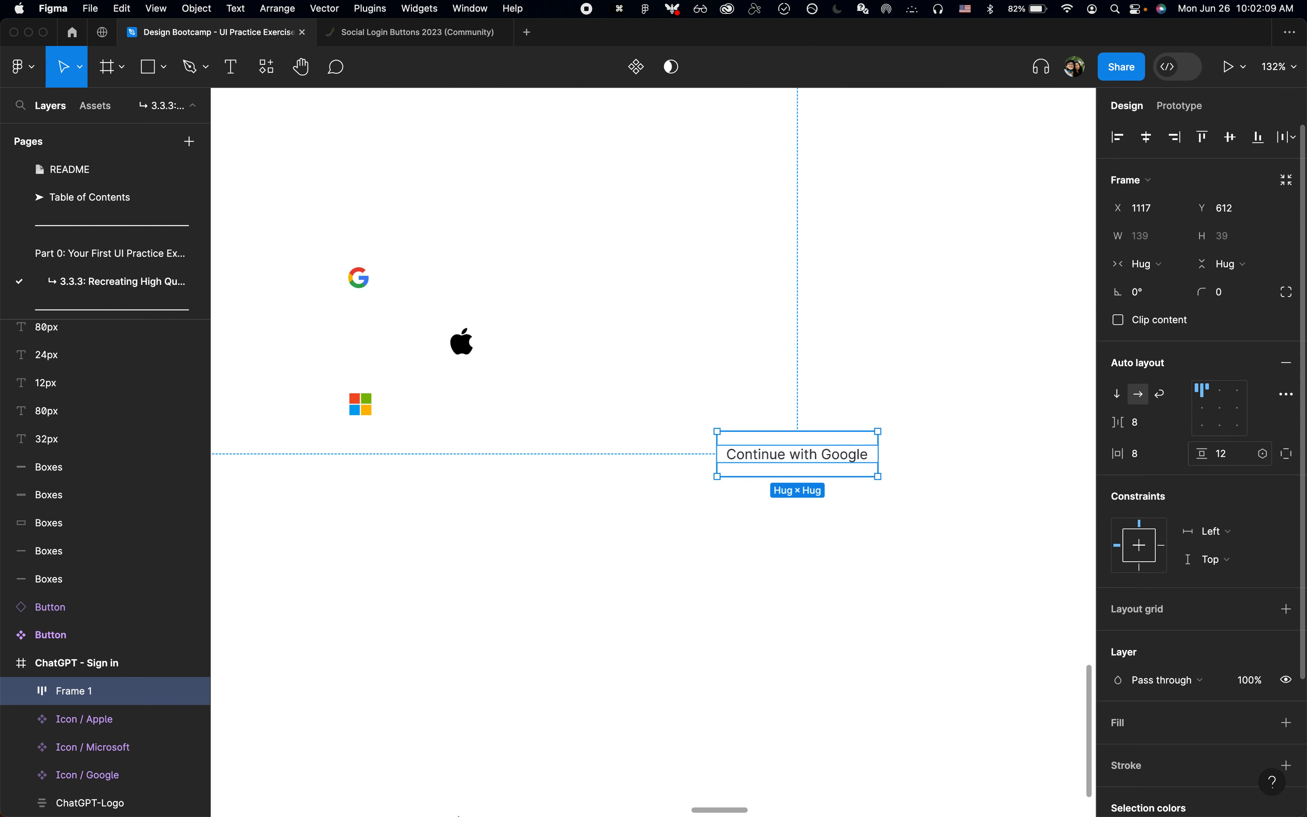
type("16")
key("Return")
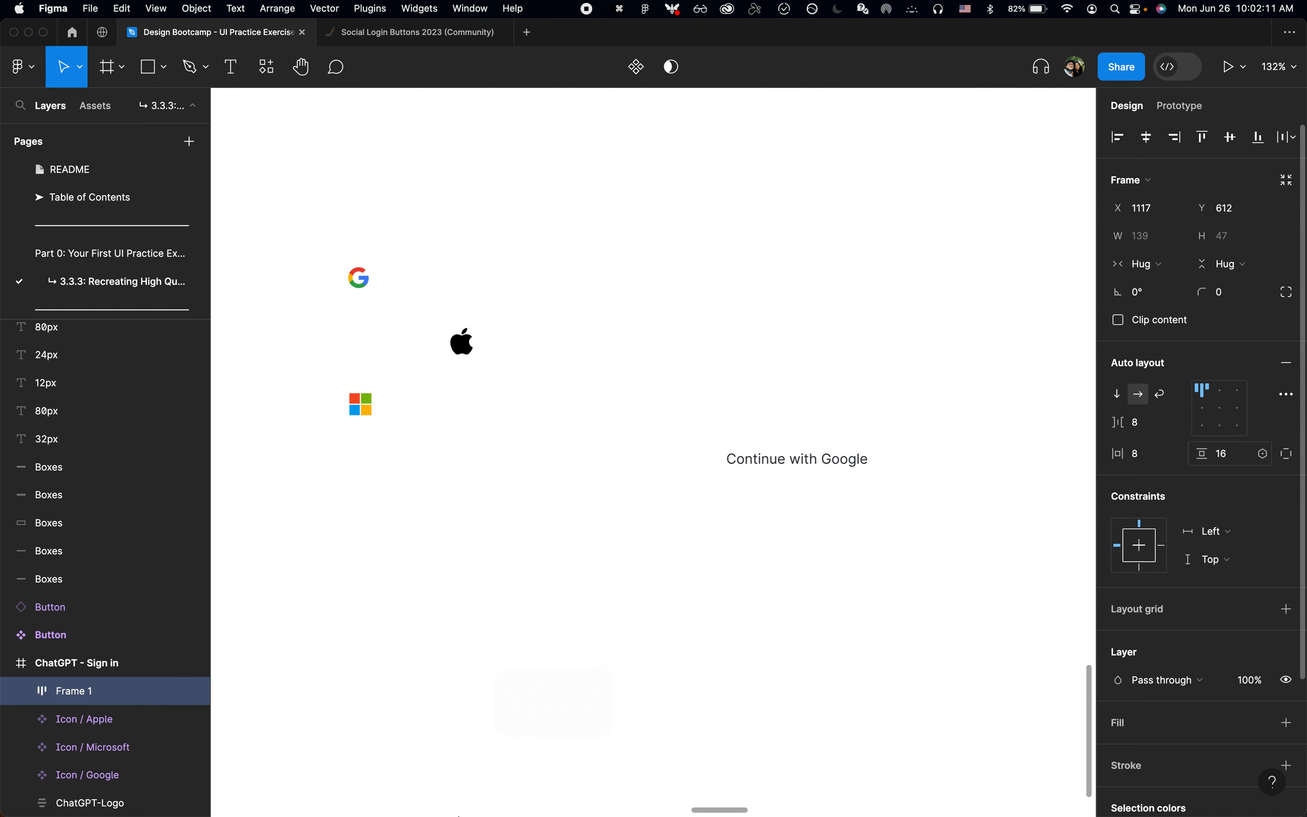
left_click(1236, 460)
key("Up")
key("Up")
key("Up")
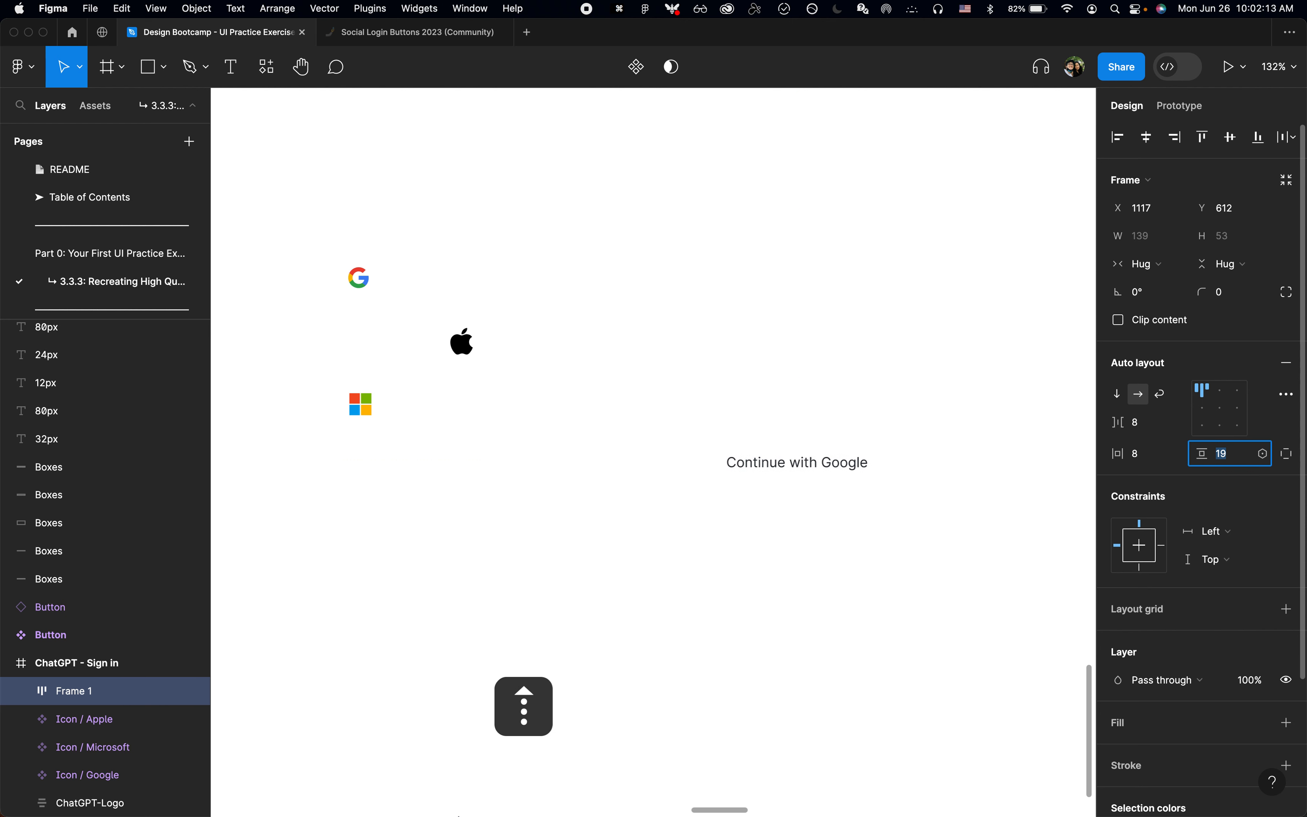
key("Down")
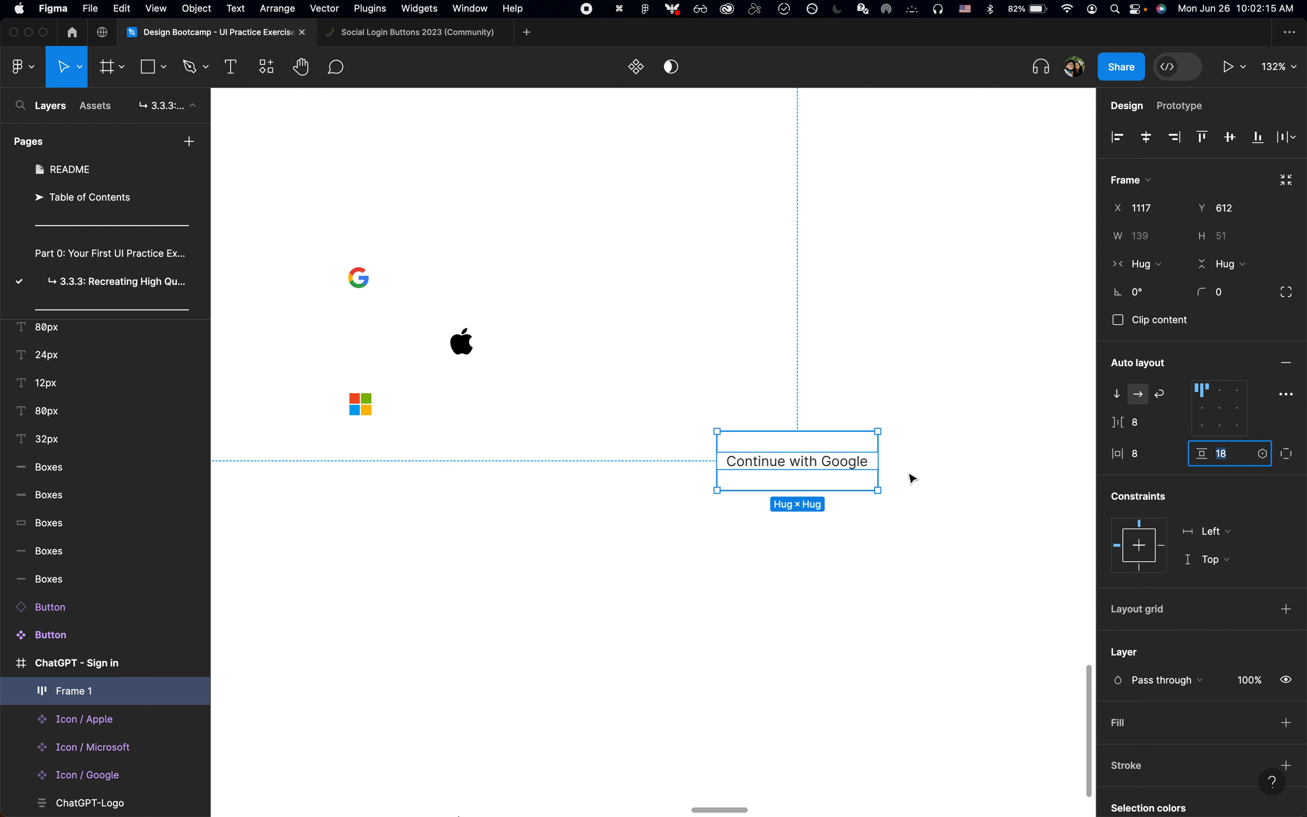
left_click(807, 549)
left_click(807, 468)
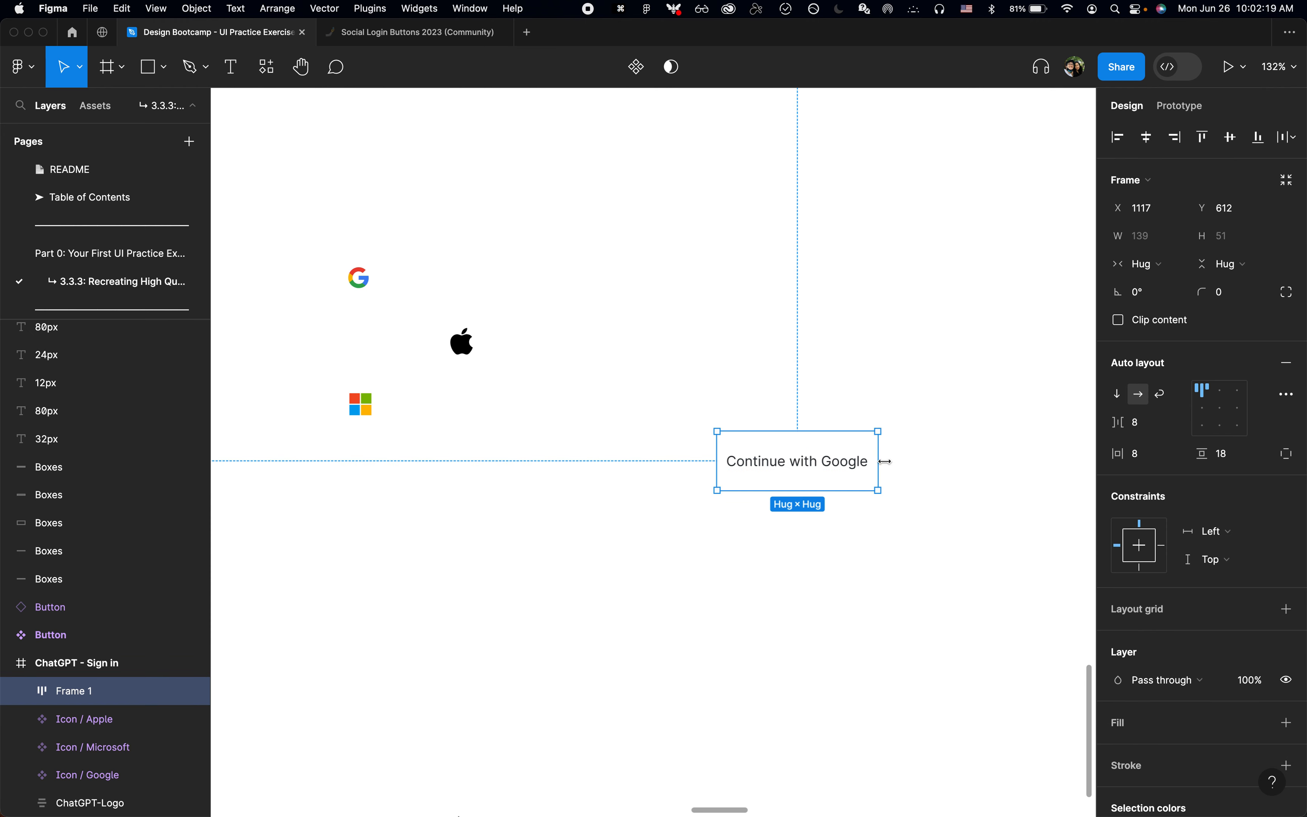
Step: Move the Google icon into the auto layout frame before the "Continue with Google" text and align the contents left and vertically centred
left_click(366, 285)
key("cmd+x")
left_click(802, 471)
key("cmd+v")
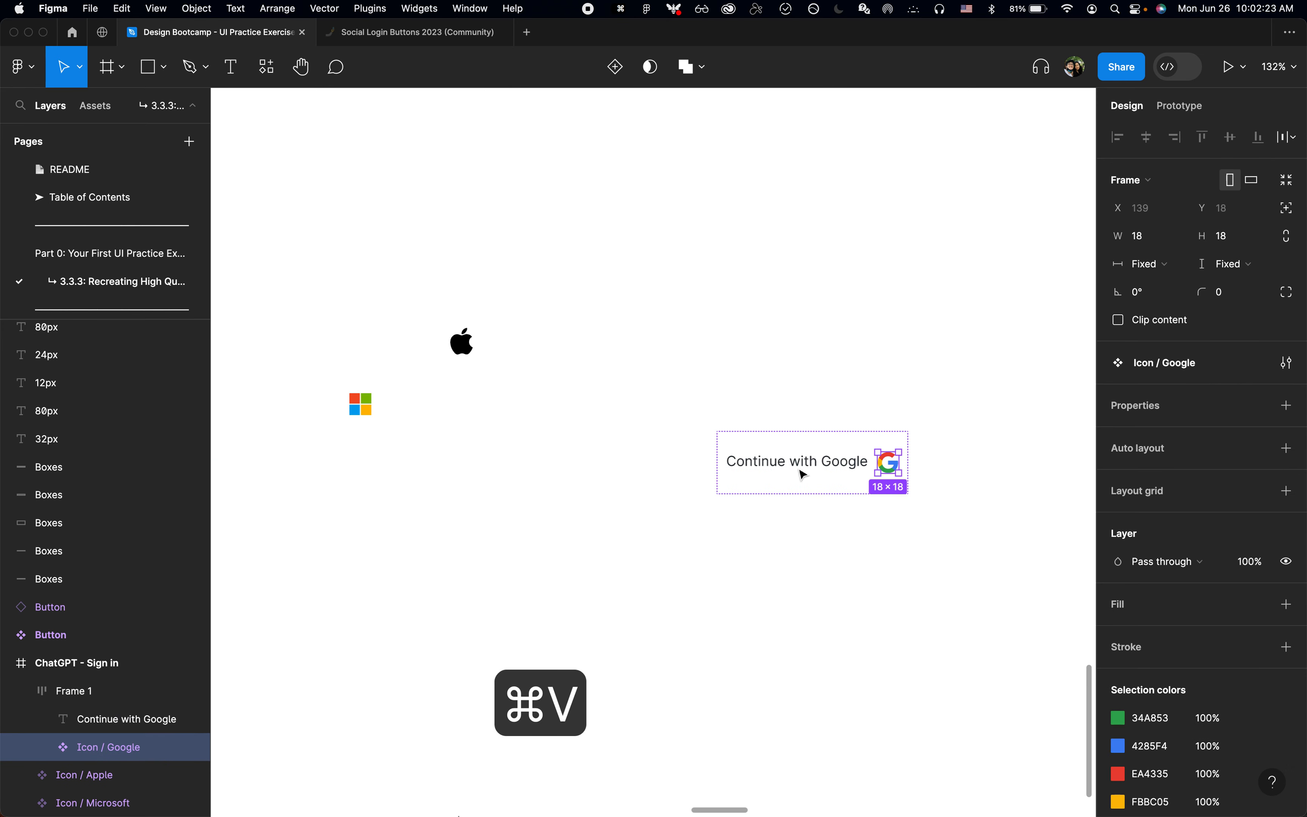
key("Left")
left_click(822, 487)
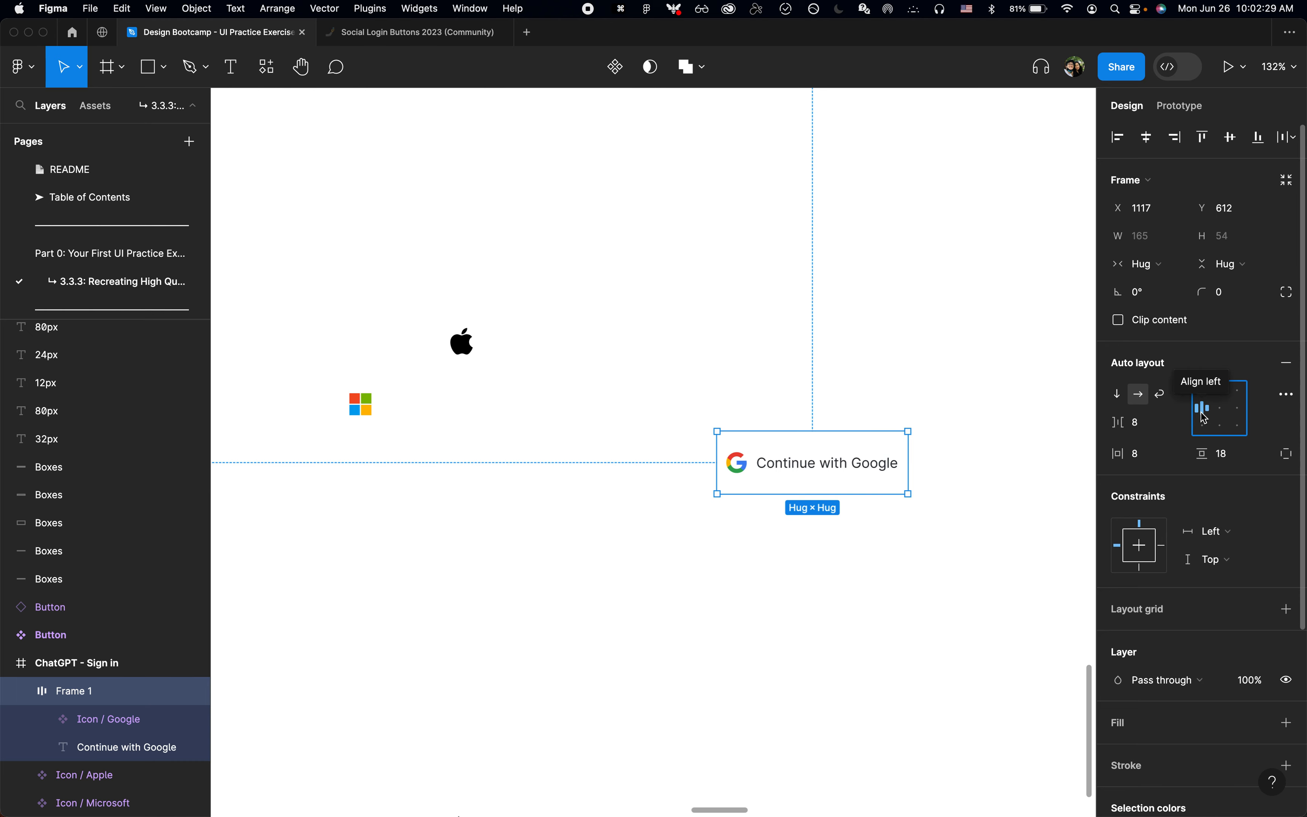
scroll(796, 459, "up", 5)
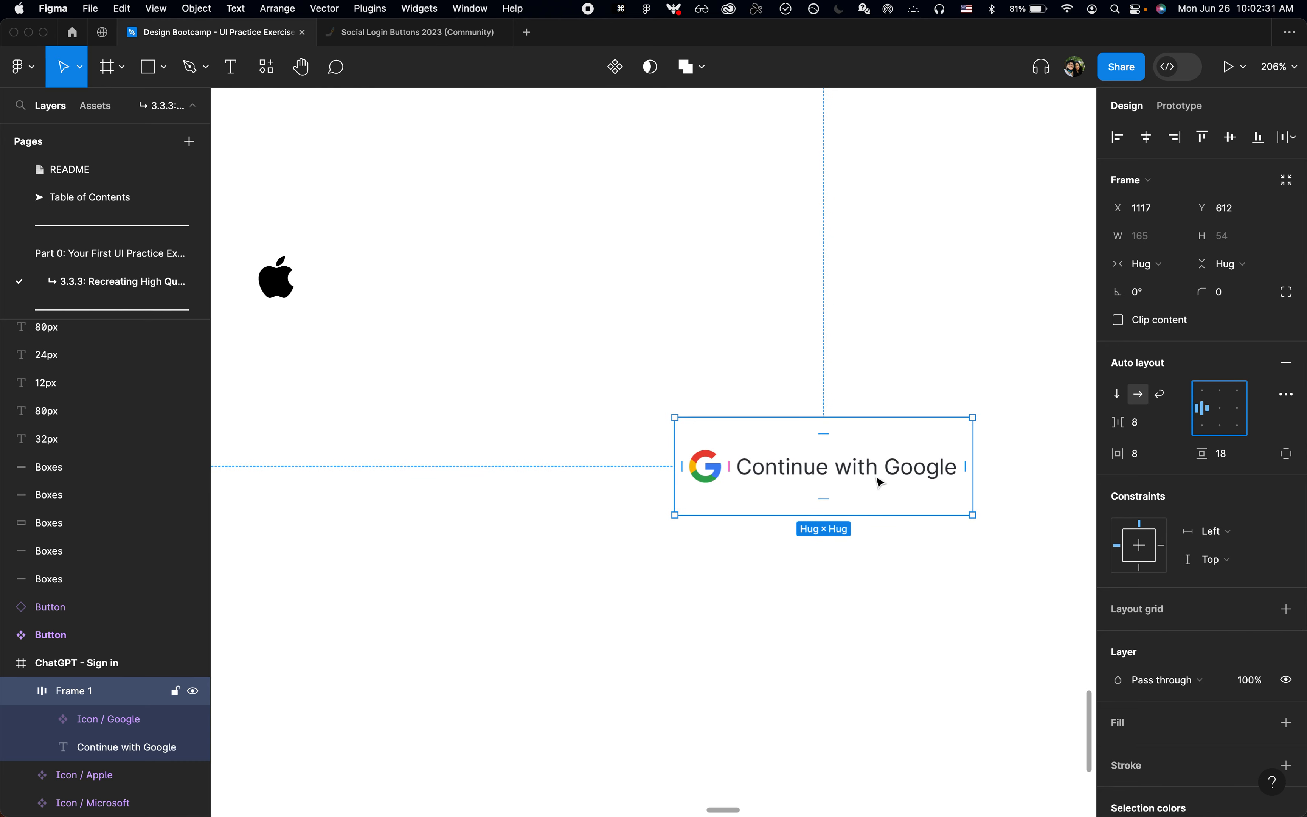
Step: Inspect the Continue with Google button's text and padding on the login page in Chrome and compare them with the Google icon in Figma
scroll(880, 482, "down", 3)
key("super+Tab")
key("super+shift+c")
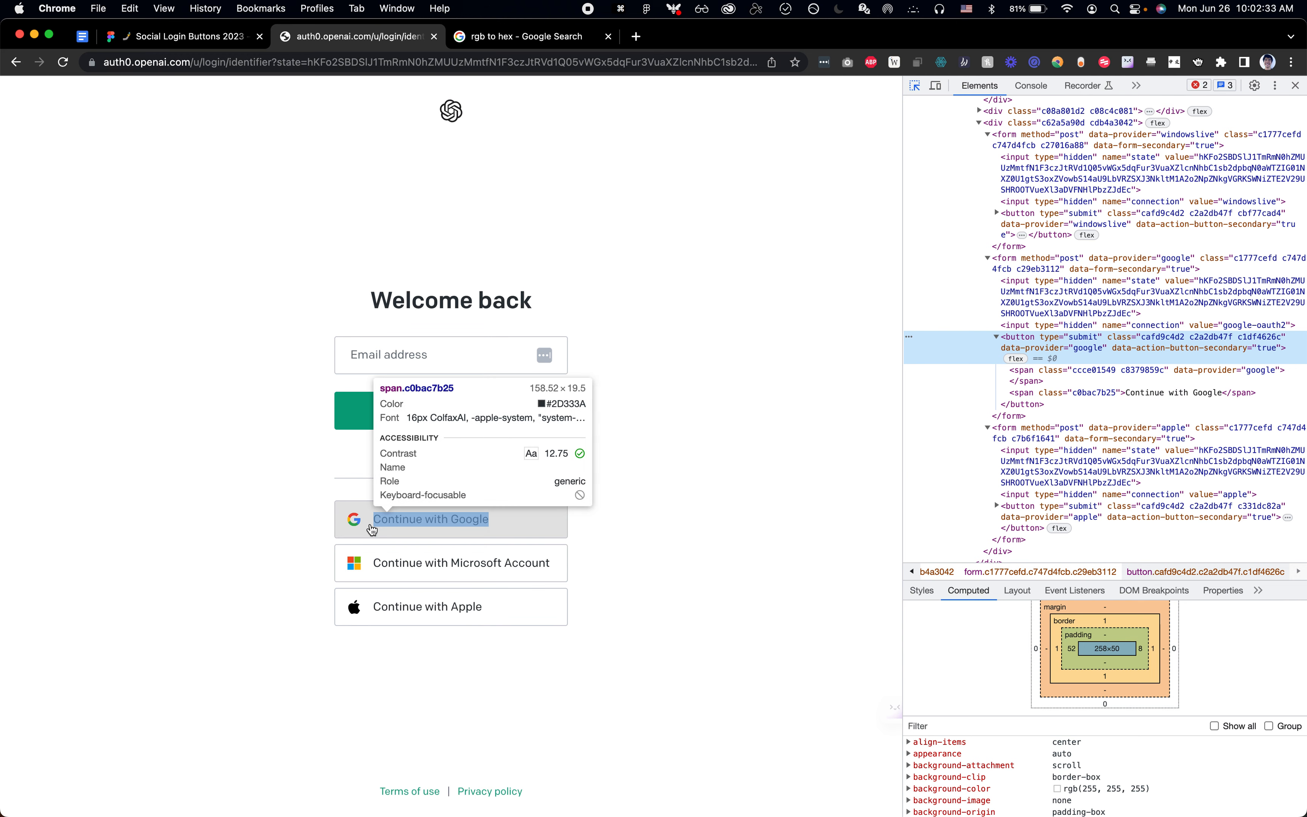
key("super+Tab")
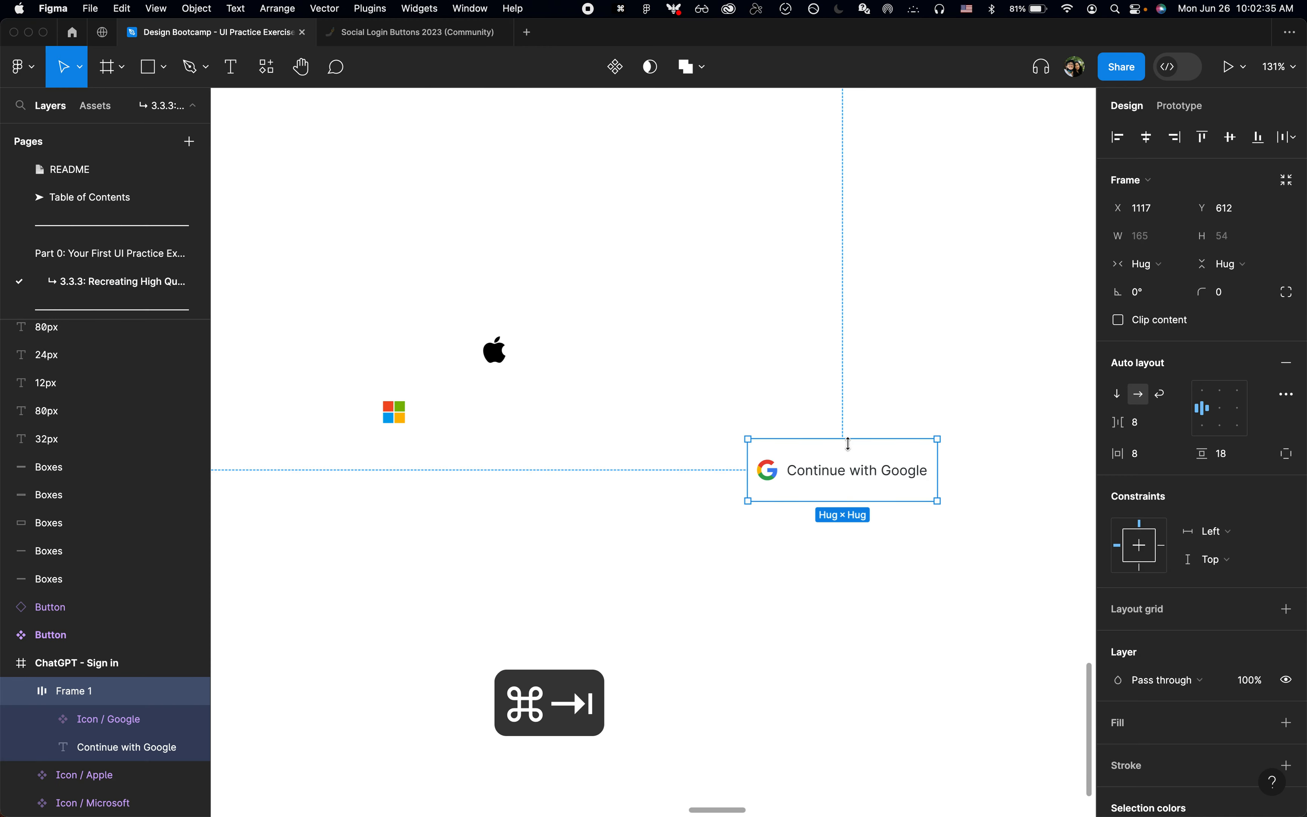
double_click(798, 482)
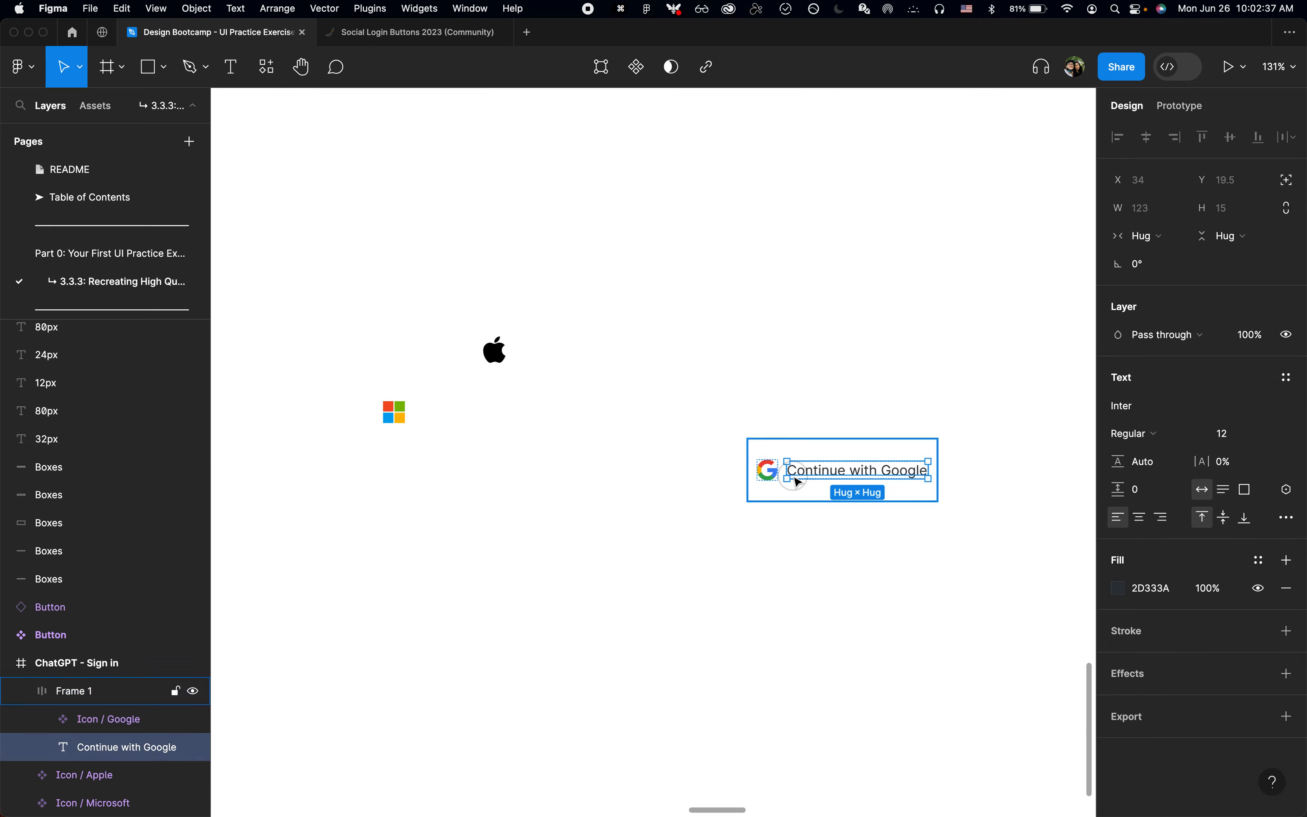
left_click(771, 483)
scroll(796, 525, "up", 2)
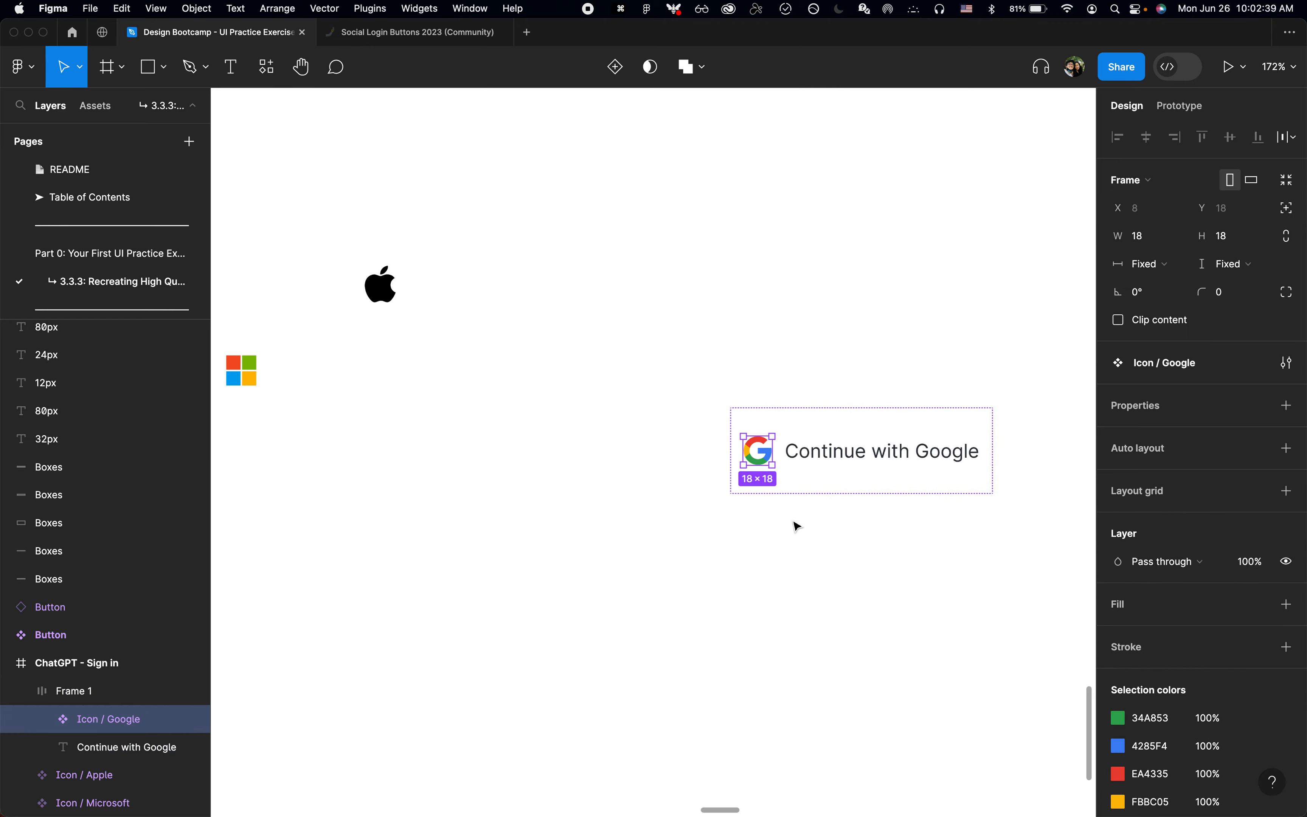
key("super+Tab")
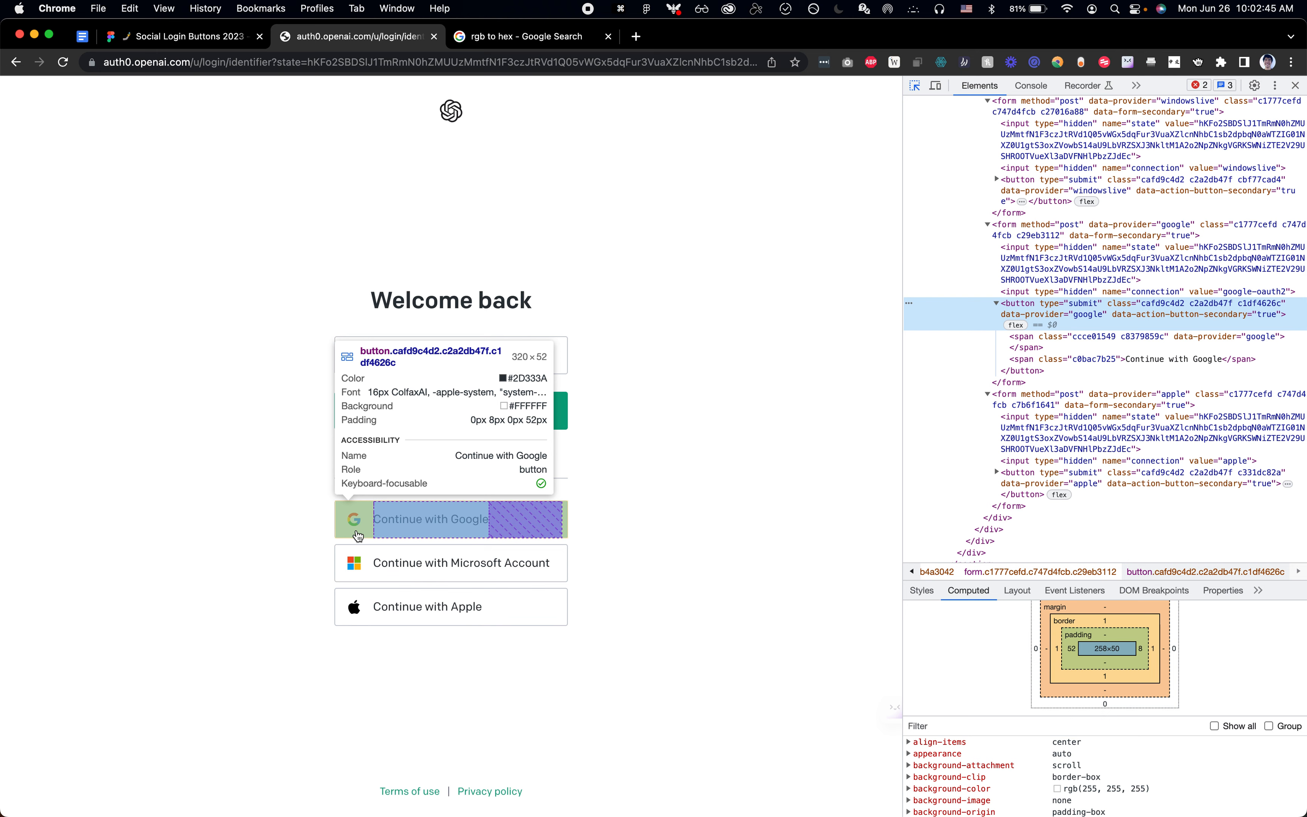
key("super+Tab")
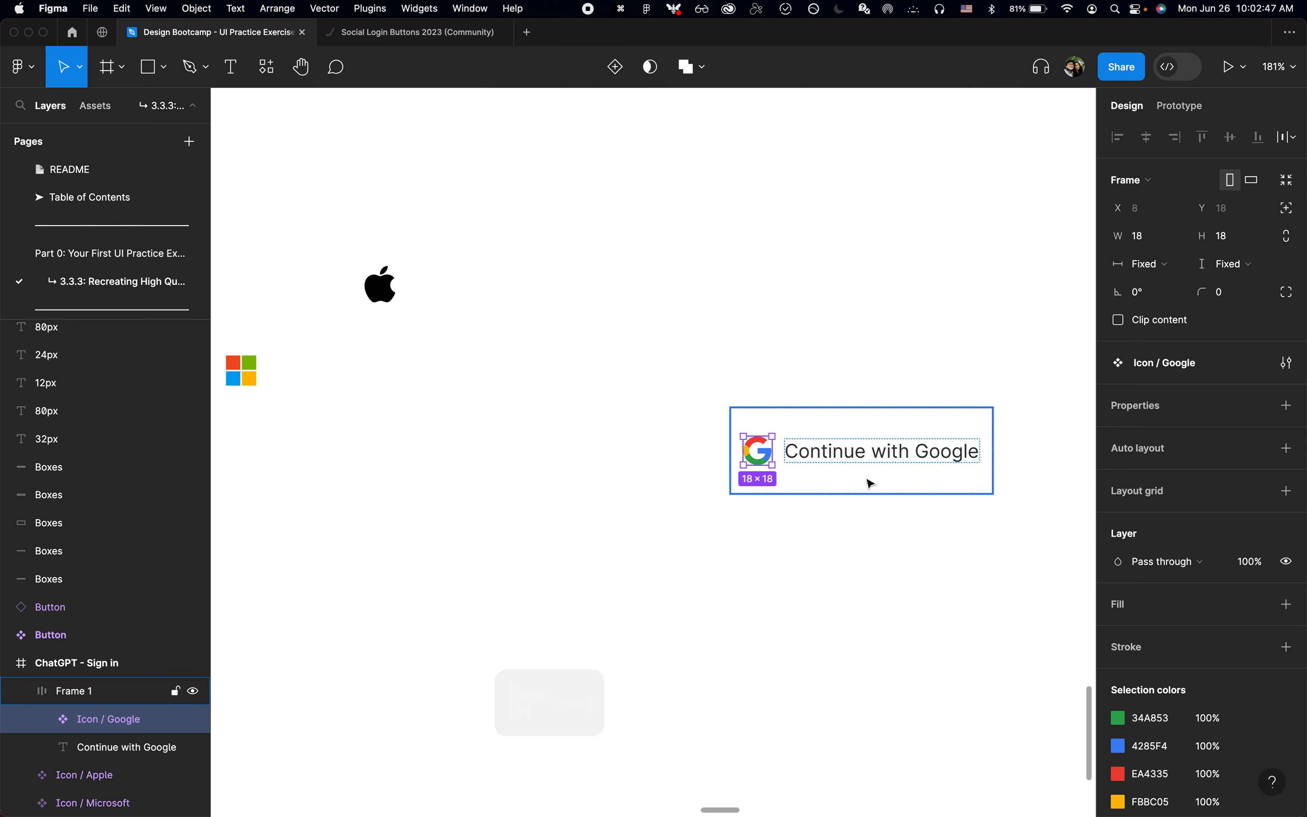
Step: Add auto layout to the Google icon and wrap it in another auto layout frame with fixed width and height
key("shift+a")
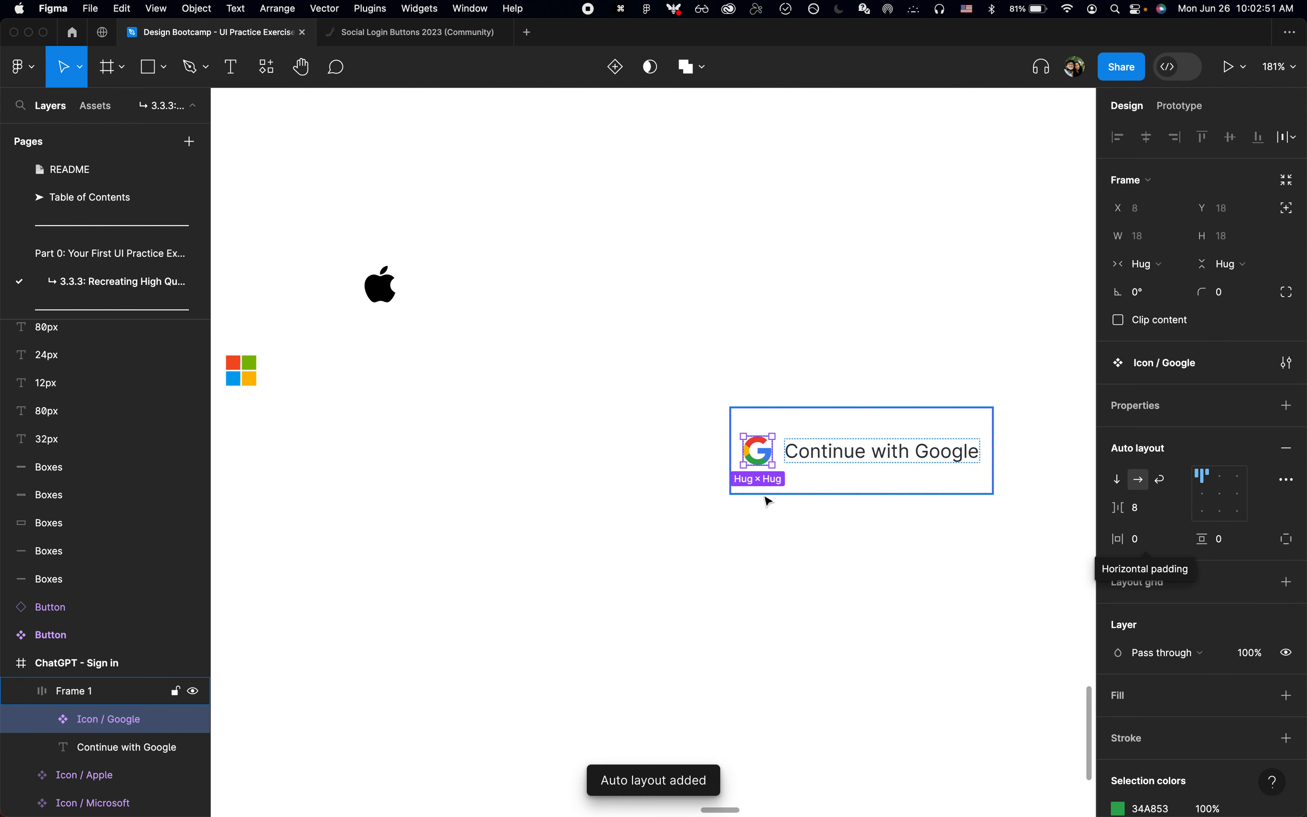
key("shift+a")
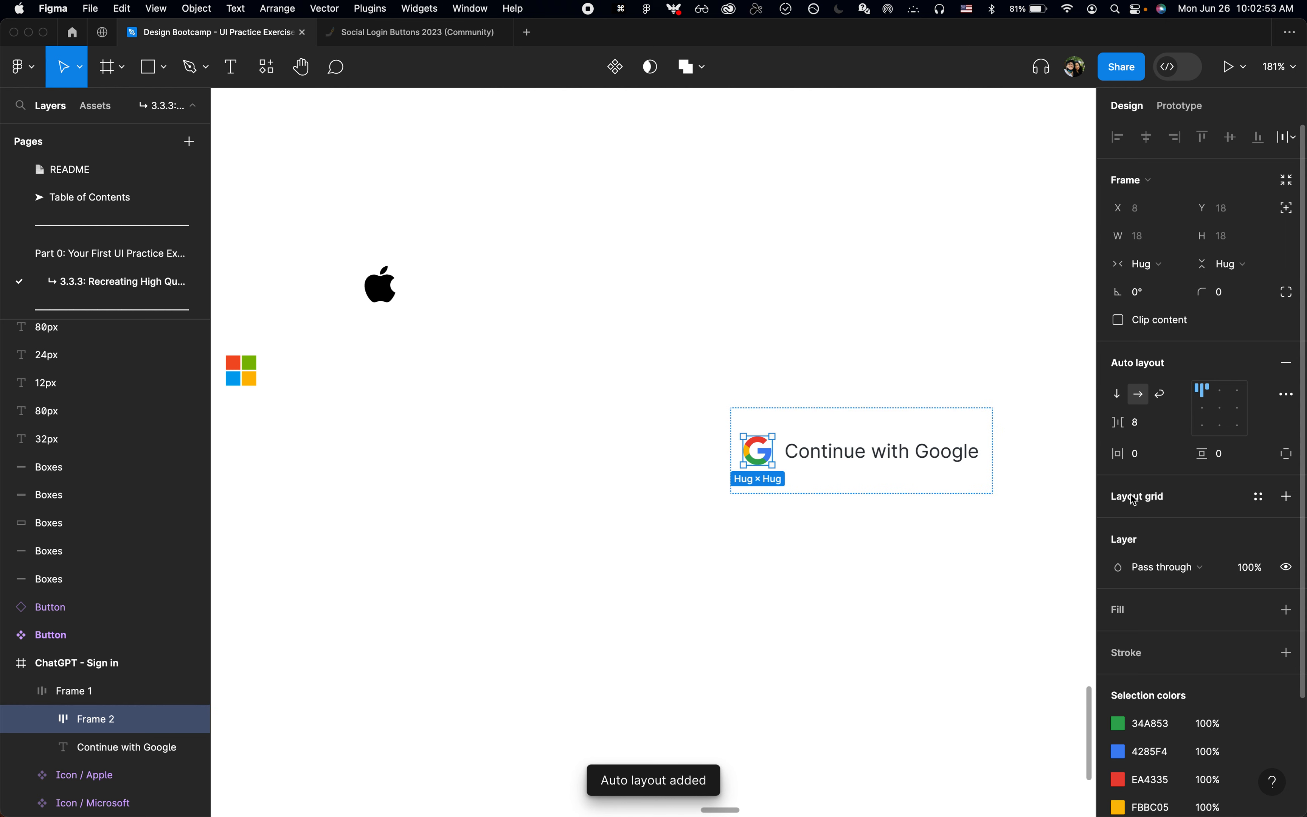
left_click(1147, 264)
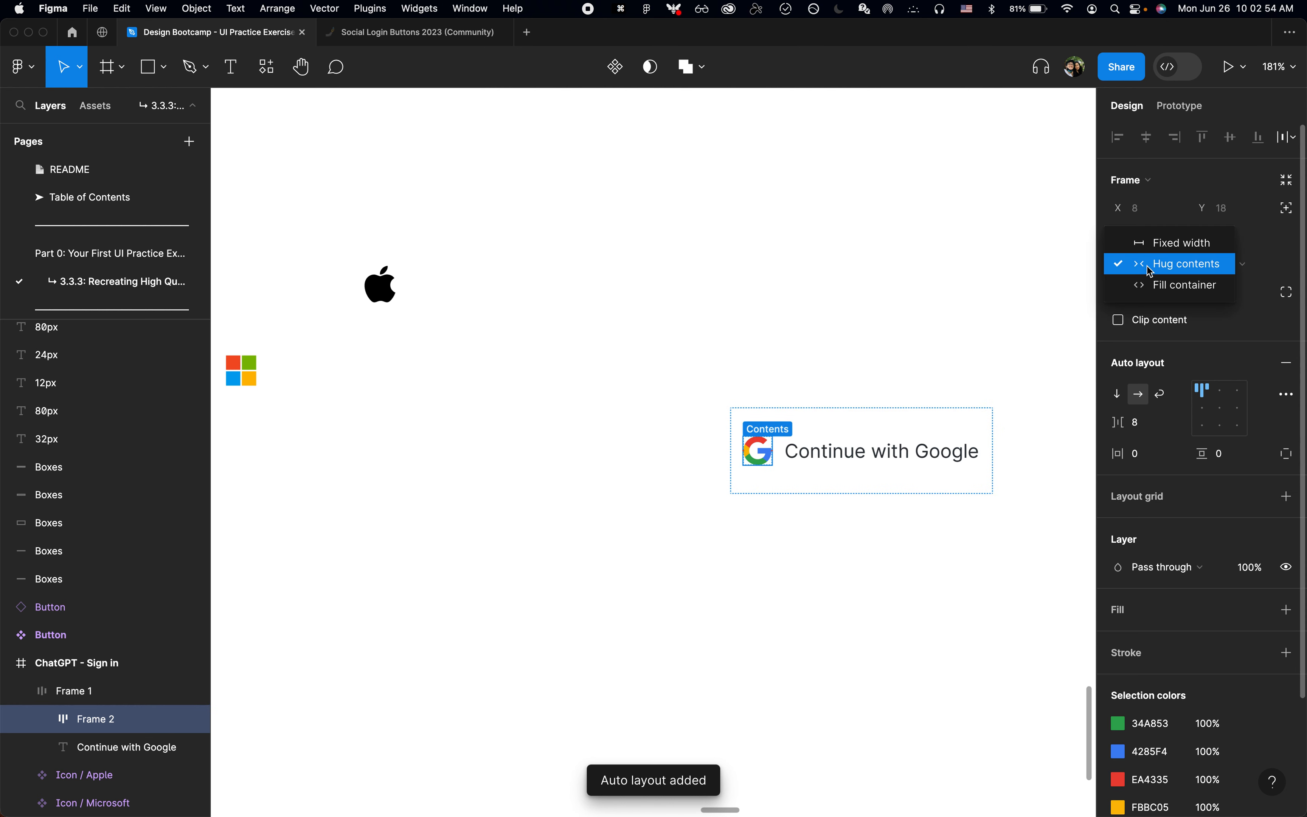
left_click(1155, 245)
left_click(1226, 264)
left_click(1212, 241)
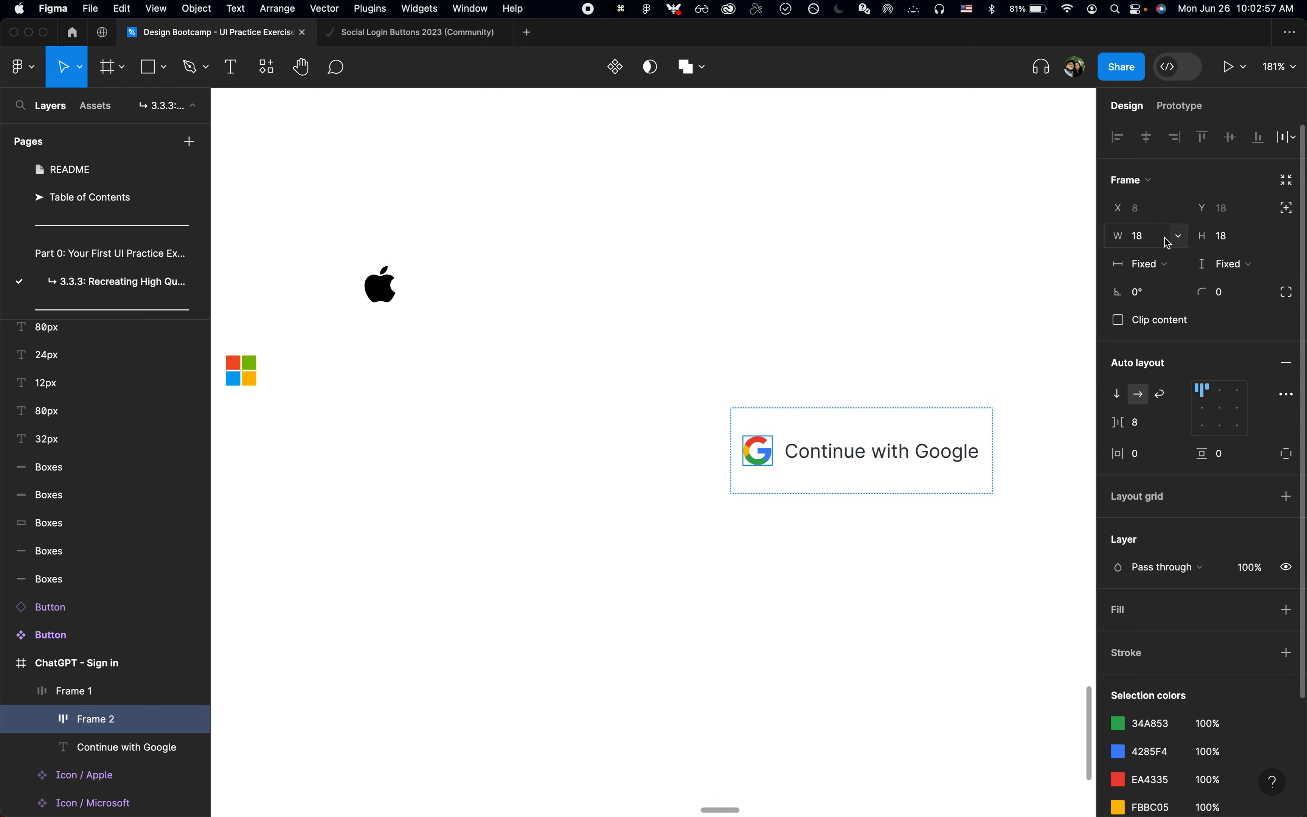
Step: Size the frame around the Google icon to 52 by 52 and centre the icon inside it
left_click(1142, 236)
type("52")
key("Tab")
type("52")
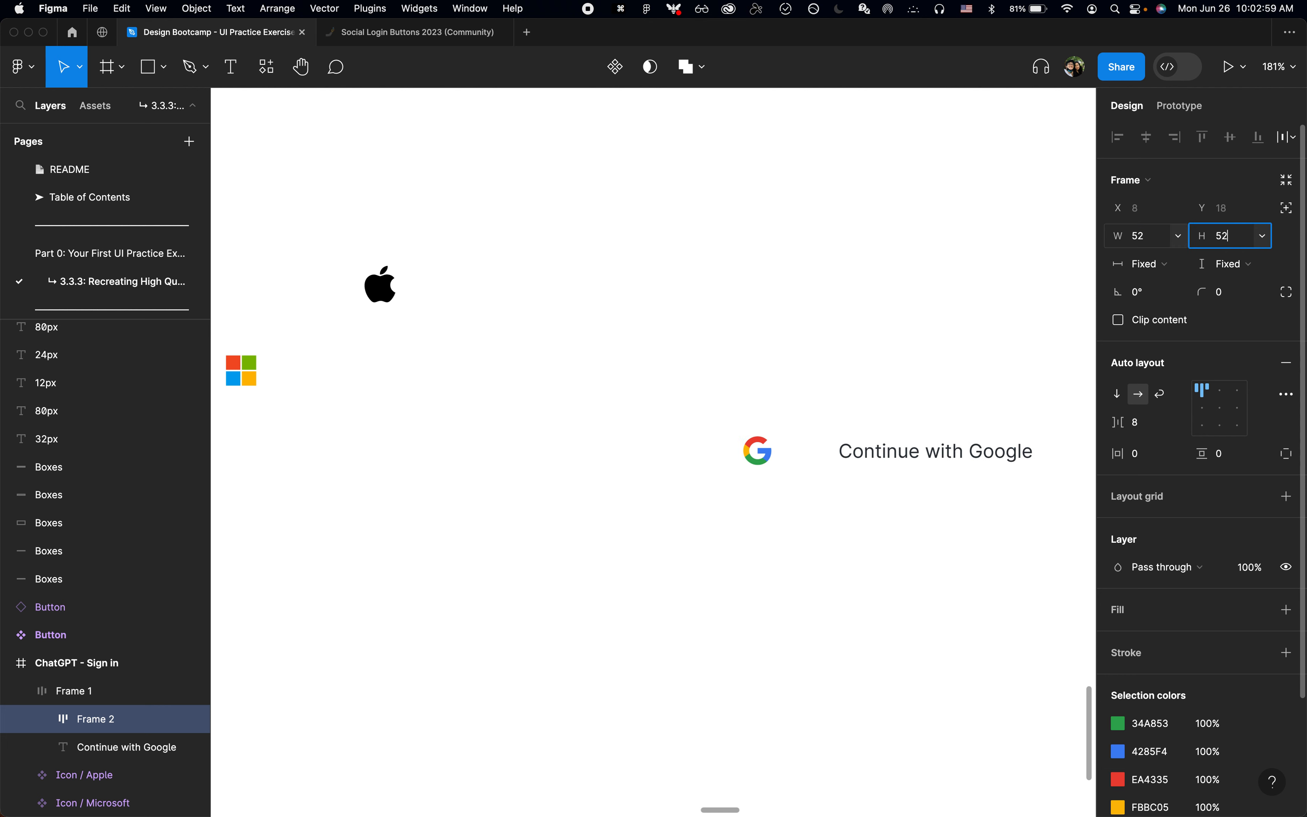
key("Return")
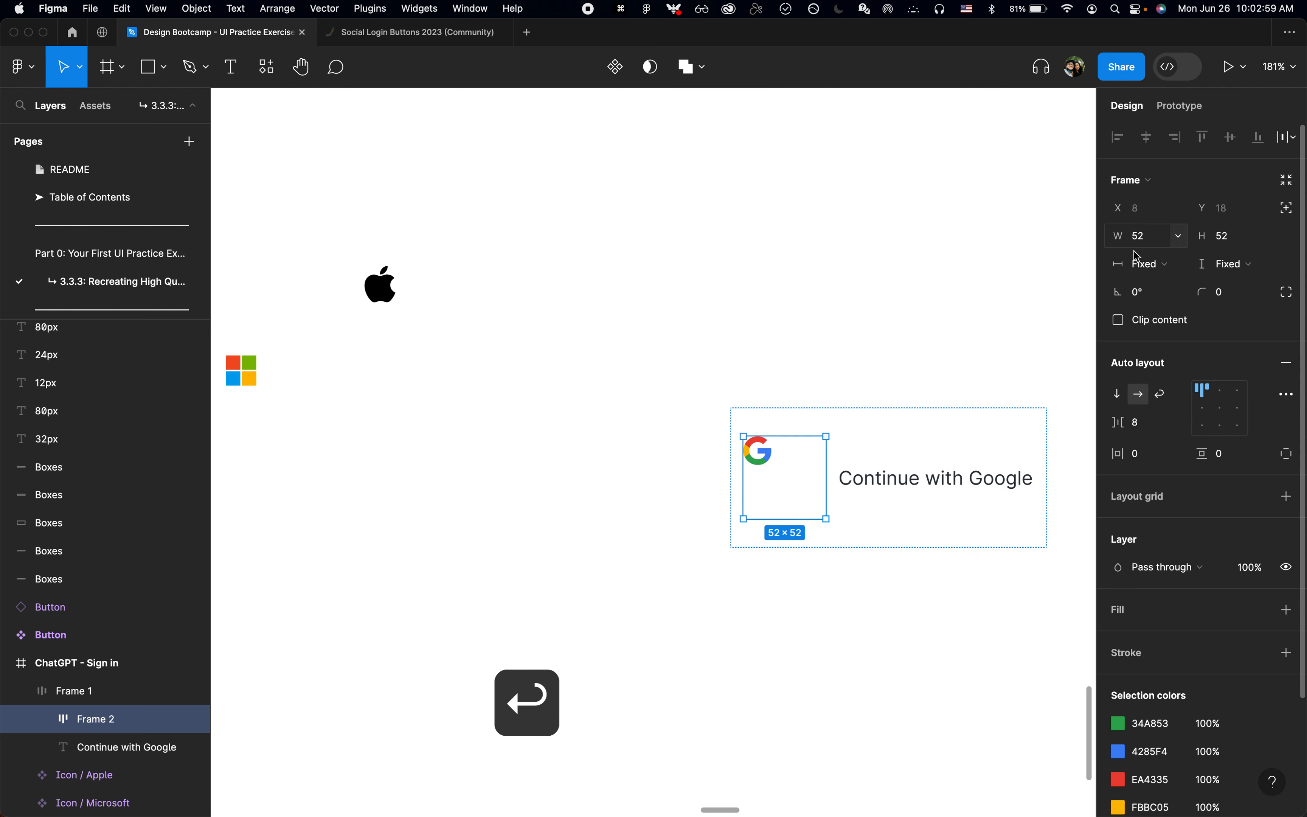
left_click(1226, 413)
Step: Set the outer Continue with Google frame's padding to 8 on the right and 0 on the other three sides
left_click(974, 531)
left_click(1248, 452)
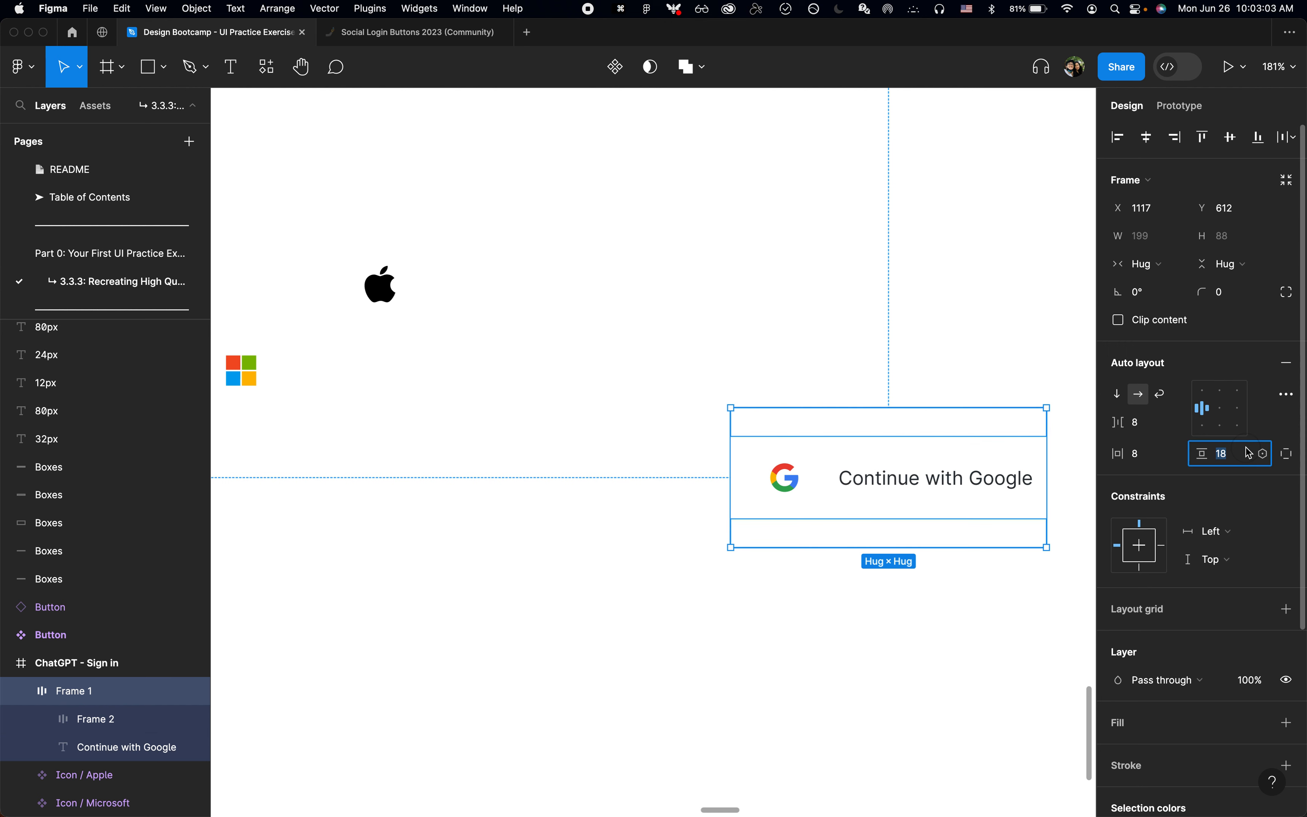
type("0")
key("Return")
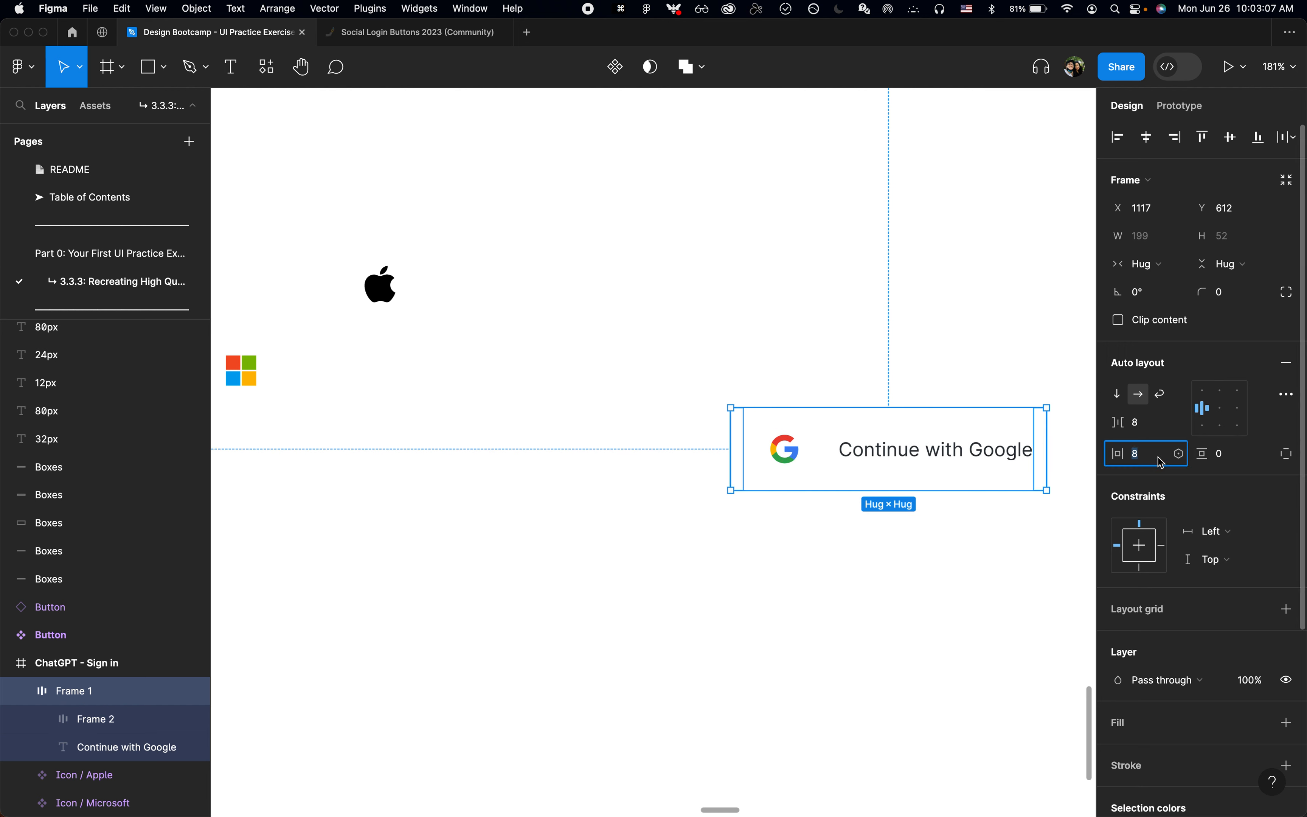
type("0")
key("Return")
left_click(1287, 454)
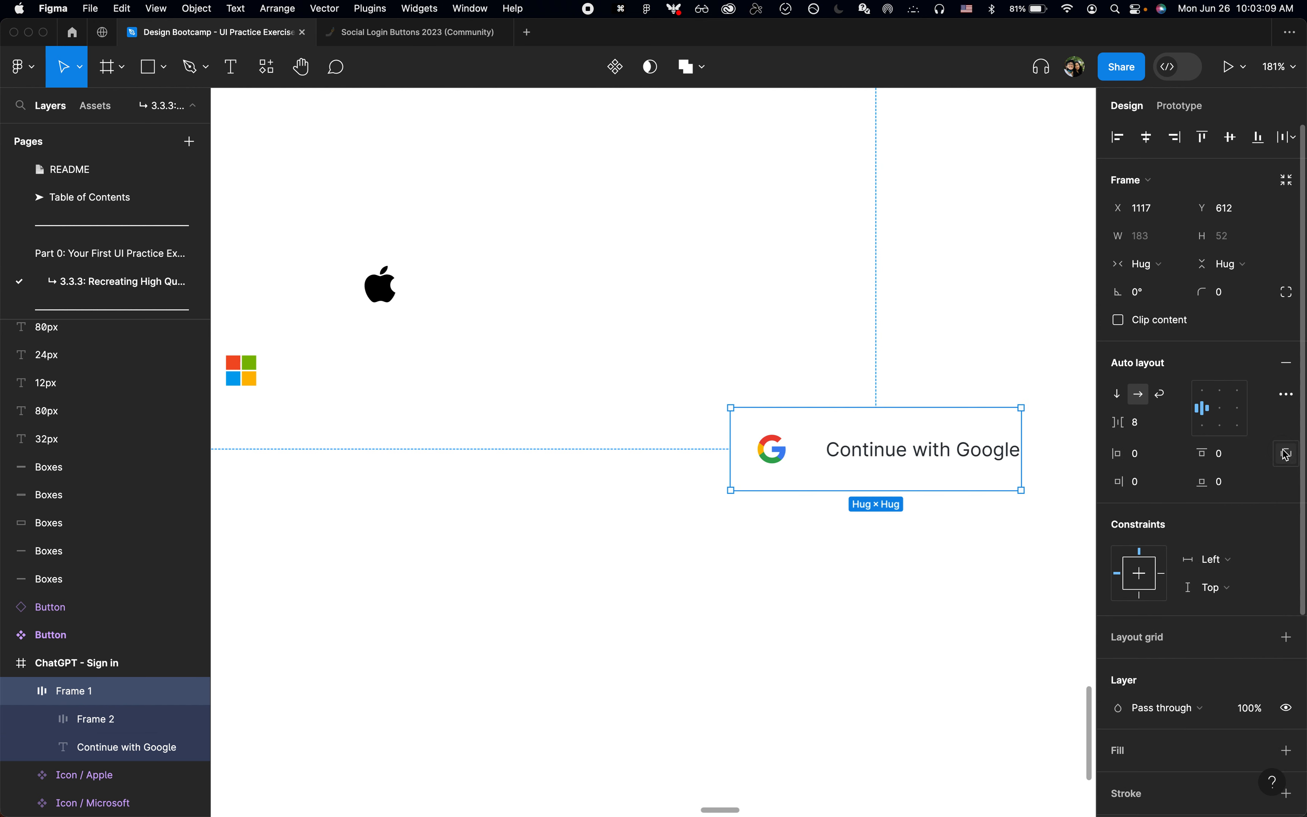
type("8")
key("Return")
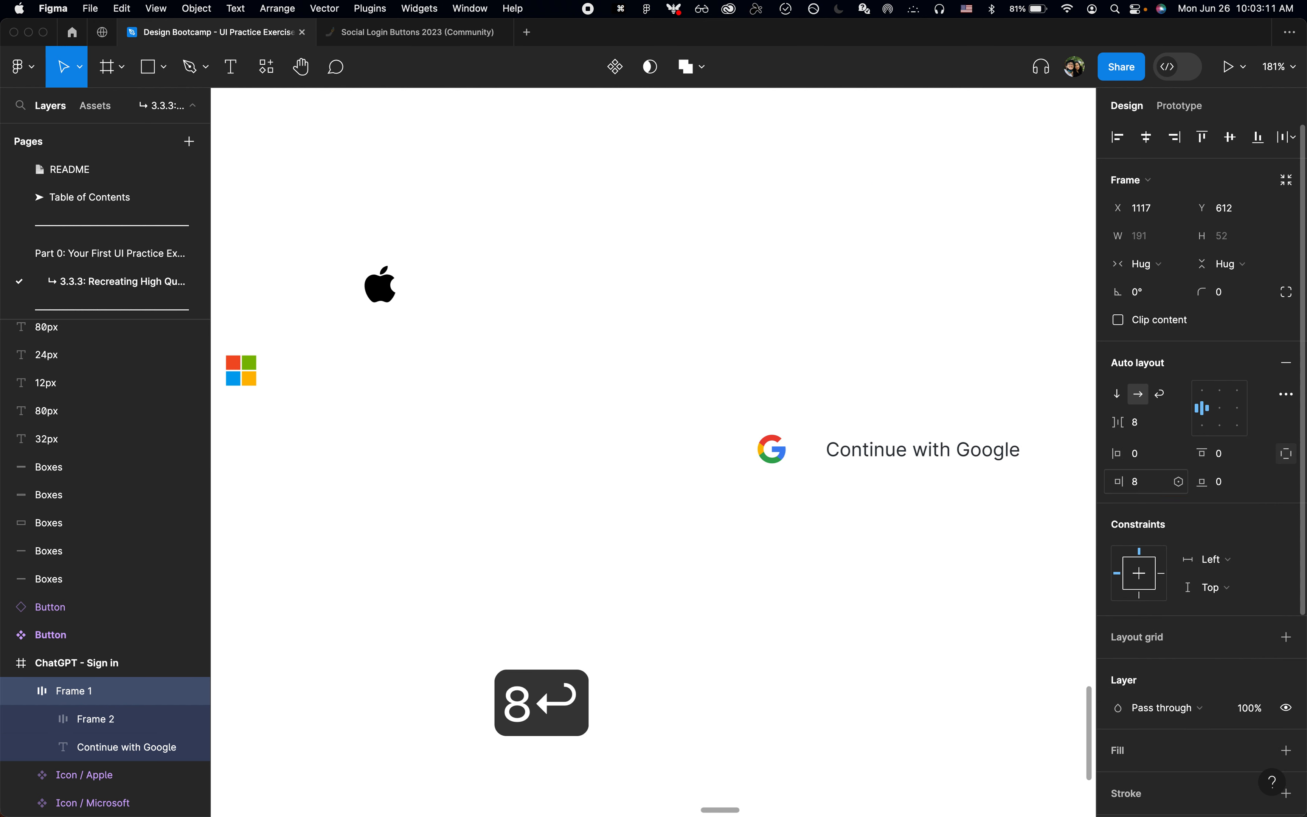
Step: Add an inside stroke using the Dark Gray colour style to the Continue with Google frame and detach the style
scroll(1180, 610, "down", 5)
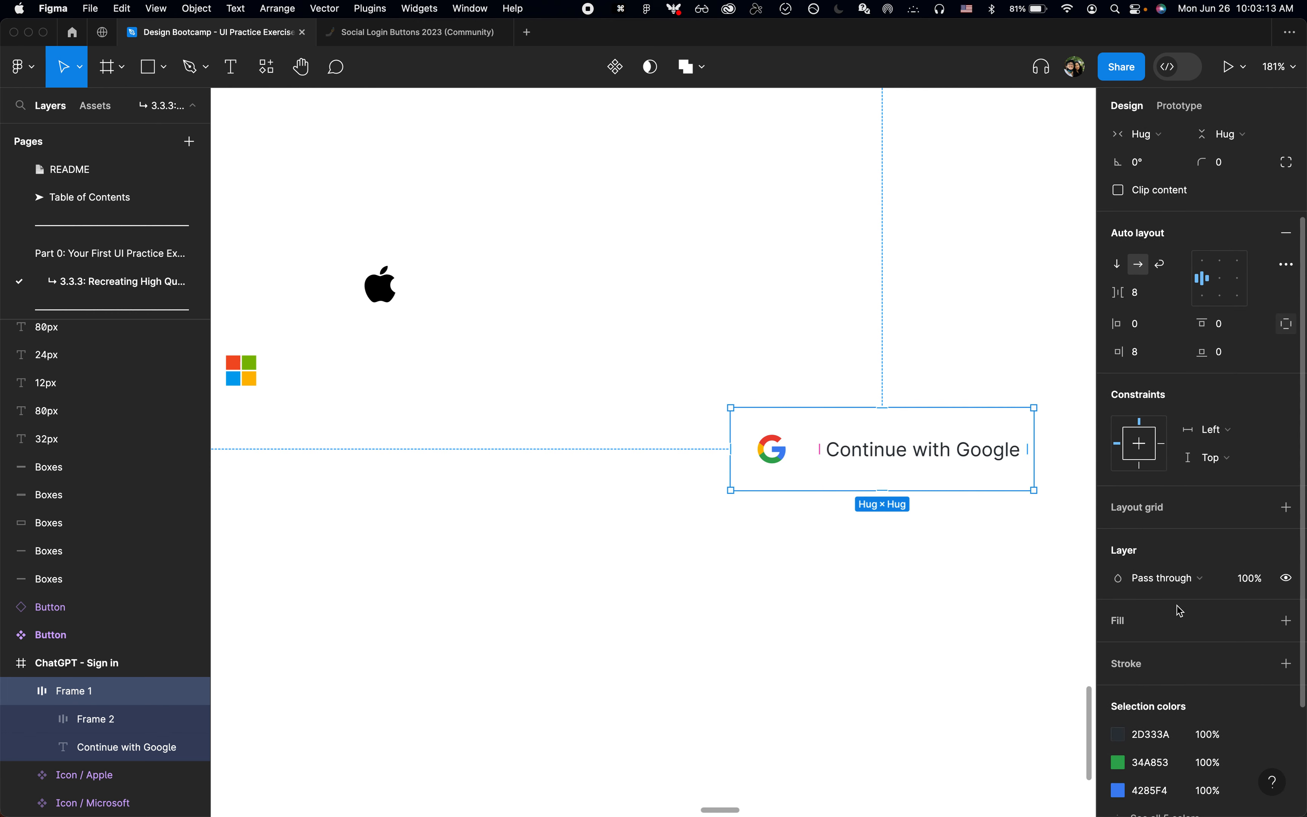
left_click(1263, 666)
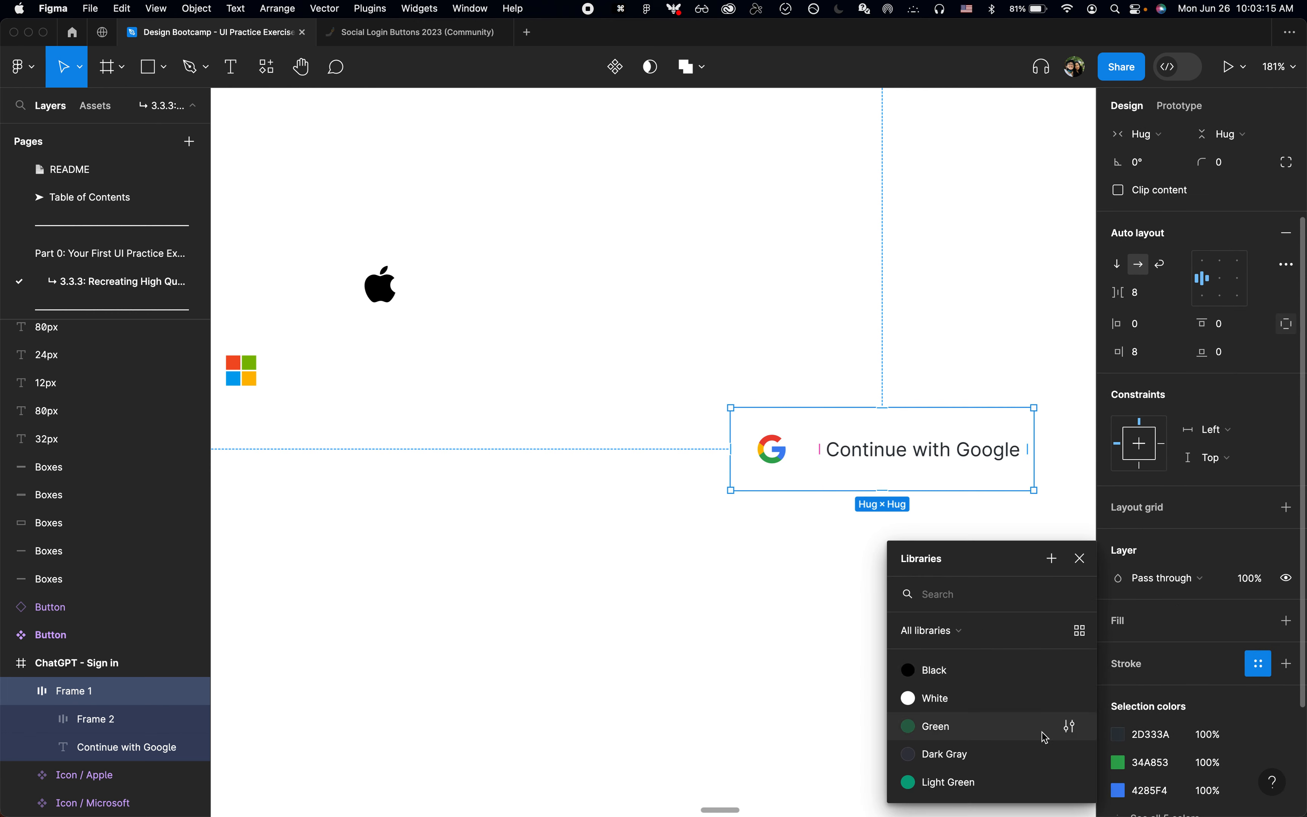
left_click(996, 755)
scroll(1145, 705, "down", 3)
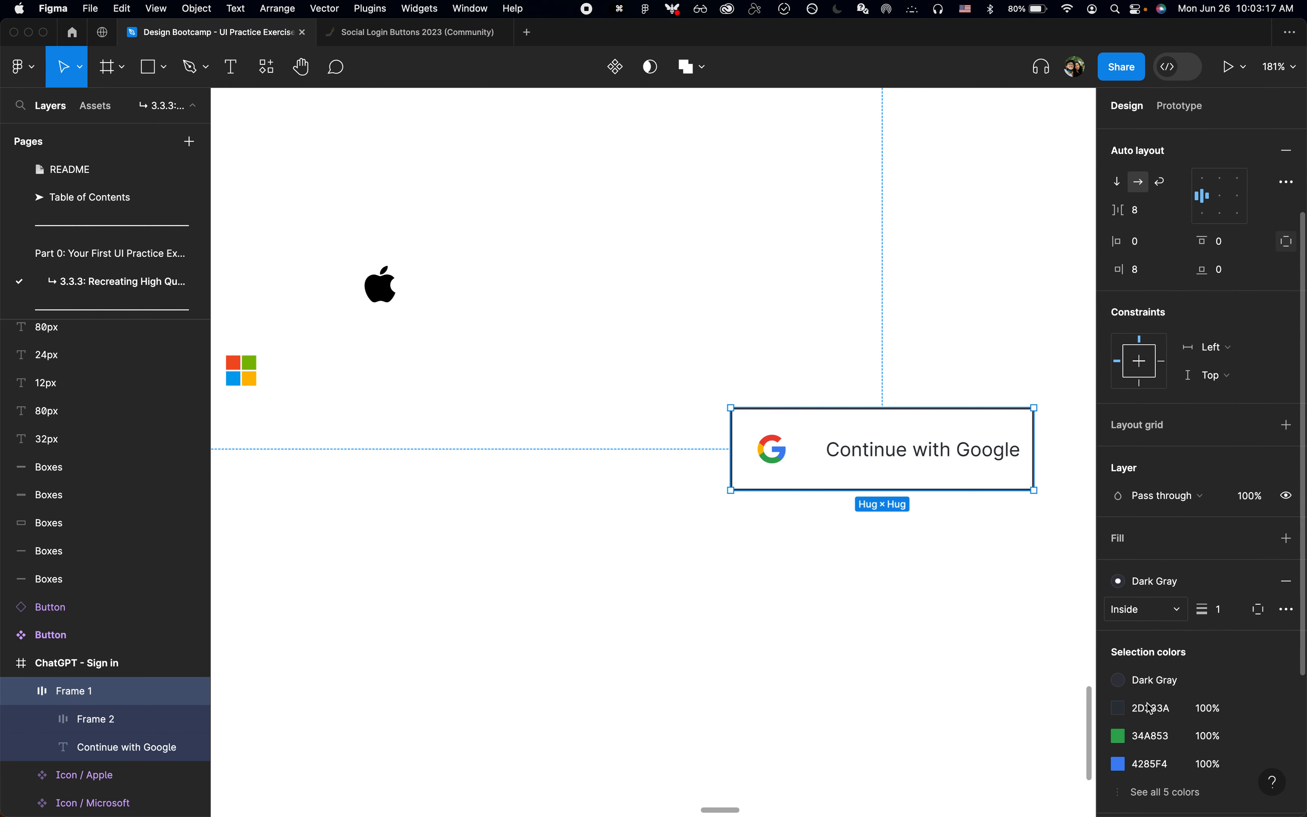
left_click(1260, 581)
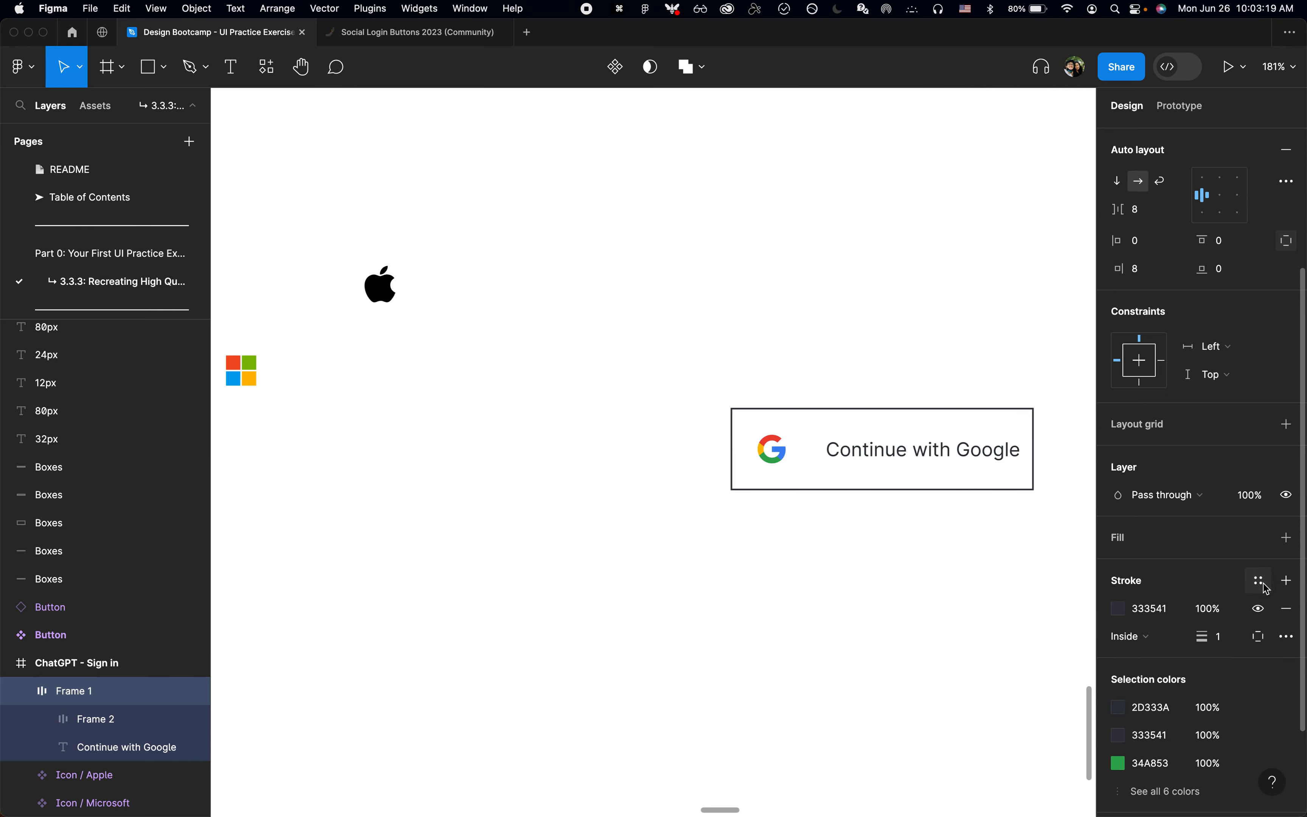
Step: In Chrome, find the Google button's border colour, copy 194, 200, 208 and convert it to hex in Google's colour picker
key("super+Tab")
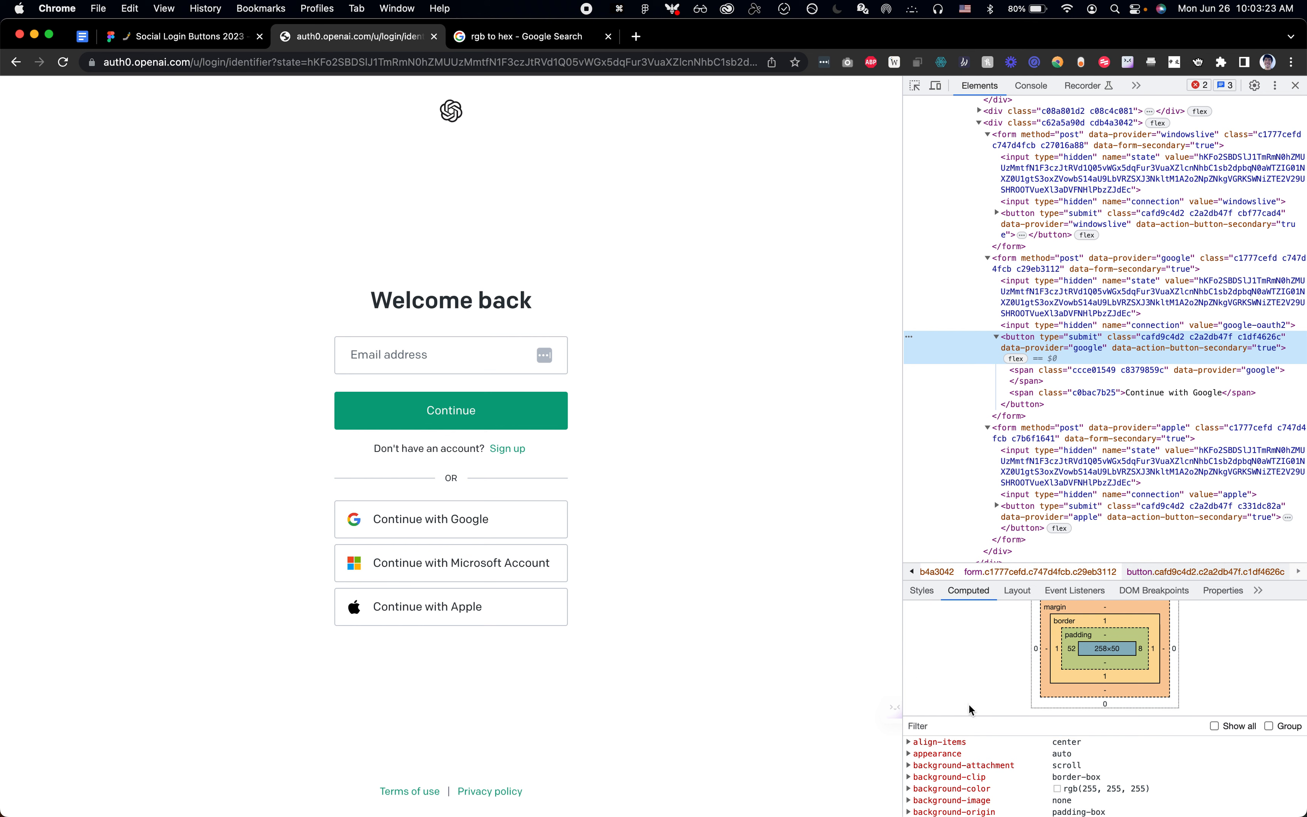
left_click(971, 721)
type("border")
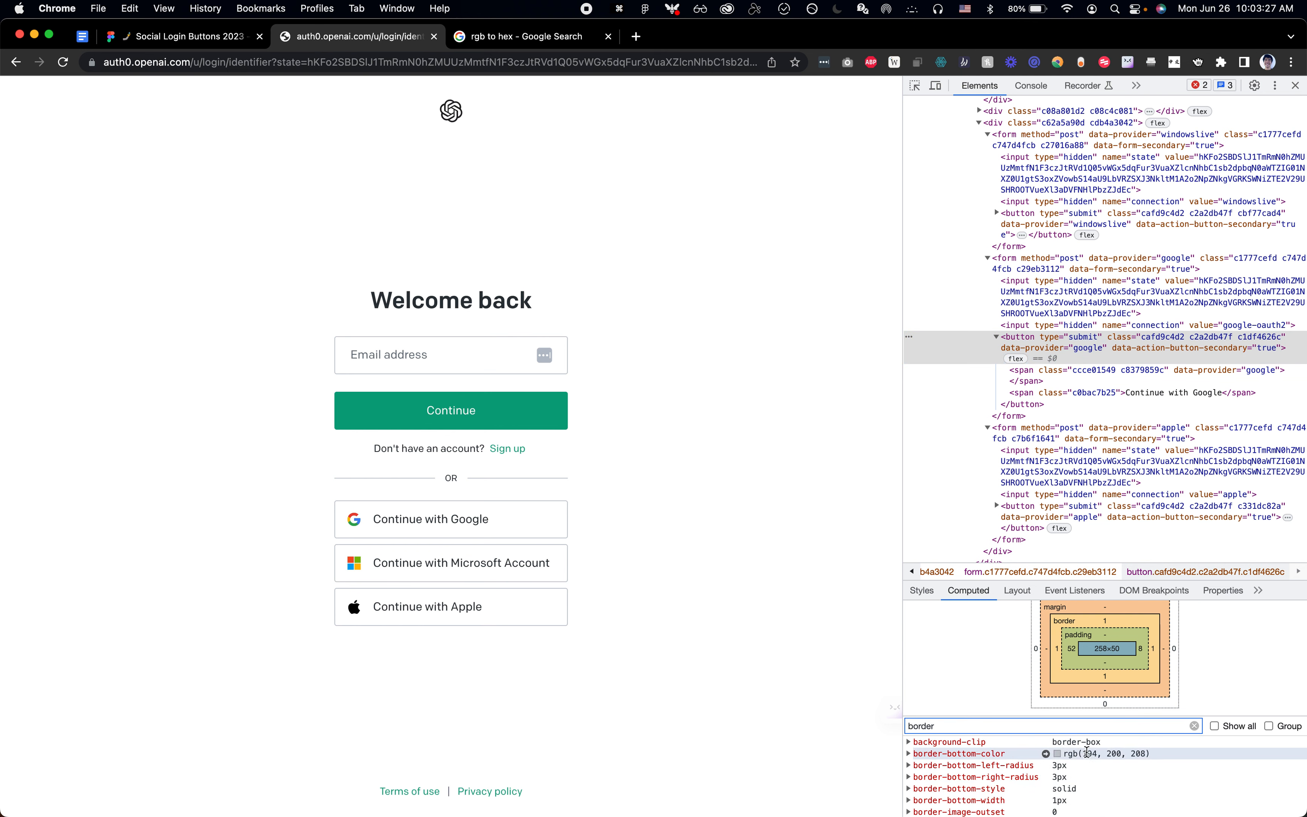
key("super+c")
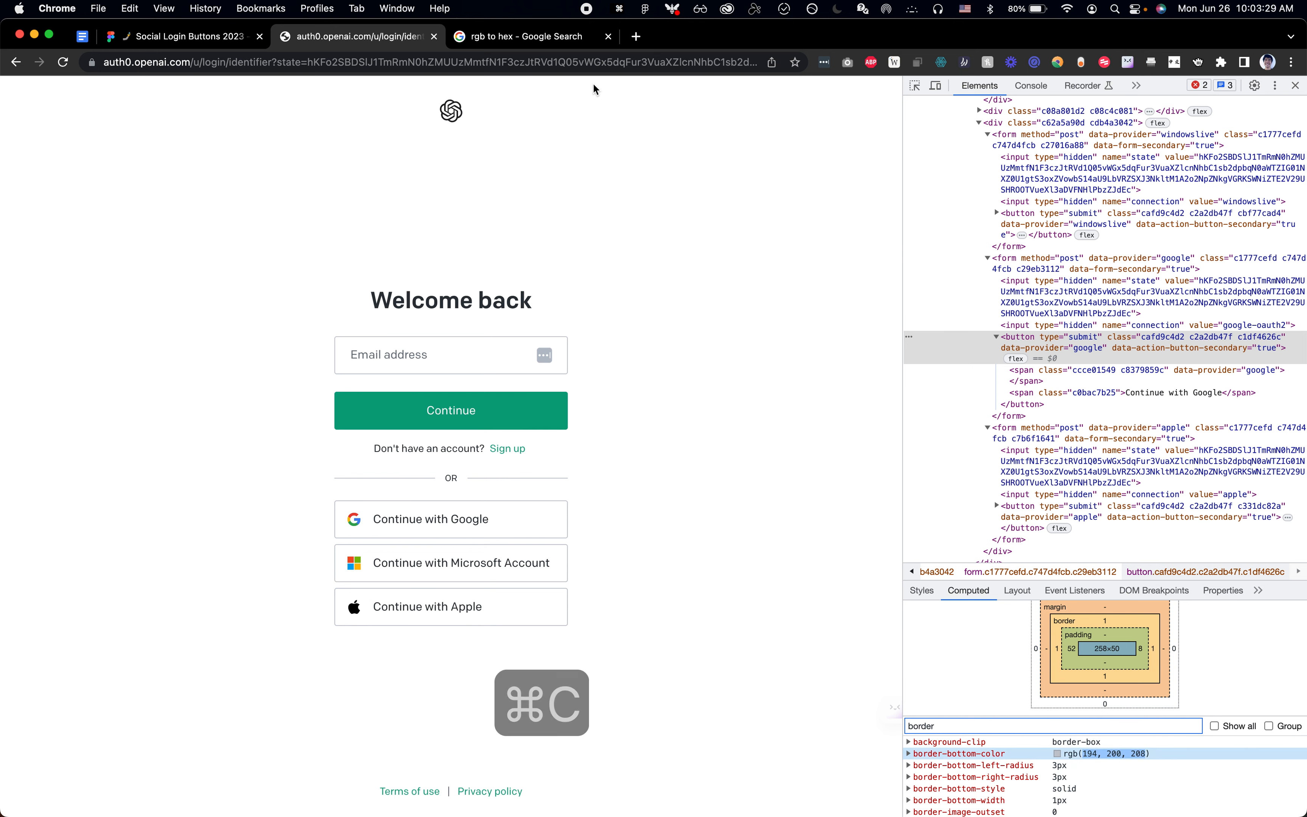
left_click(545, 36)
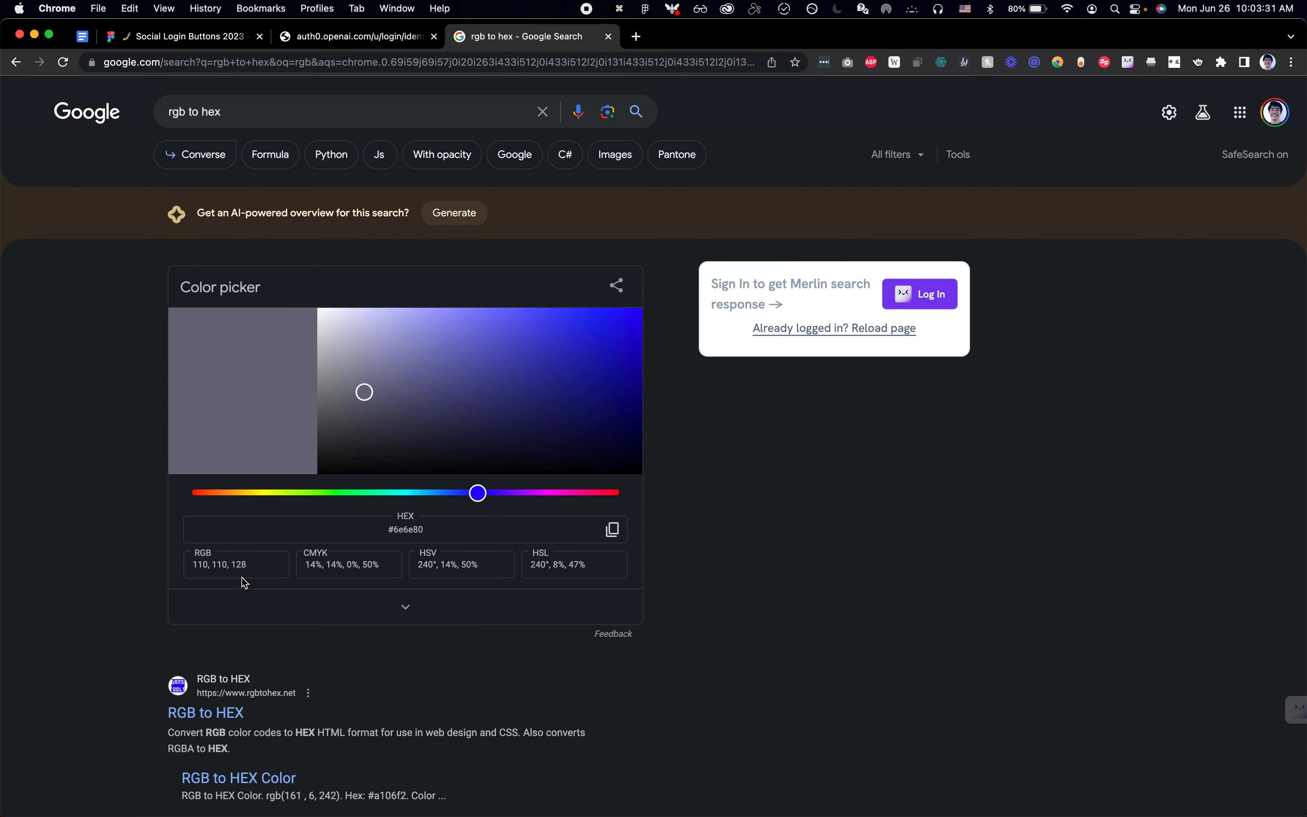
key("super+a")
key("super+v")
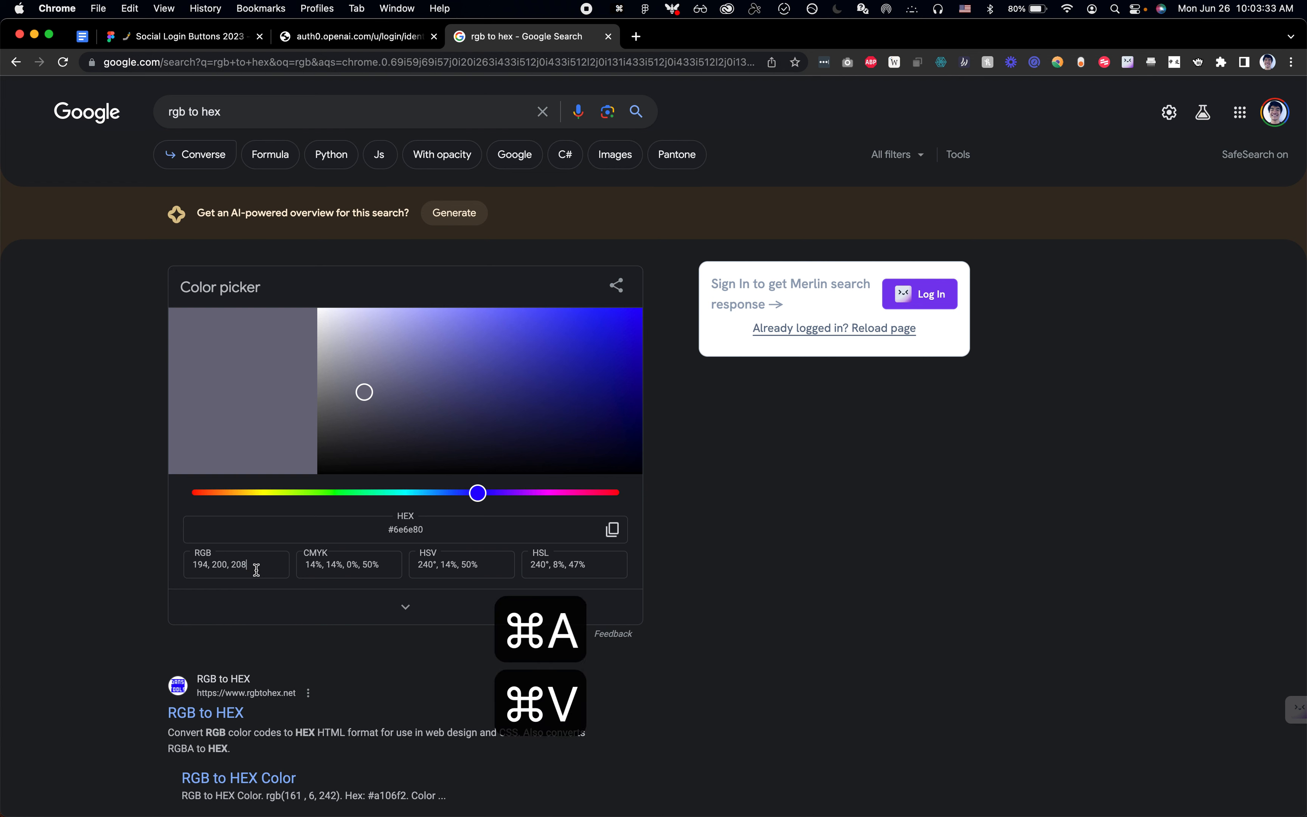
key("Return")
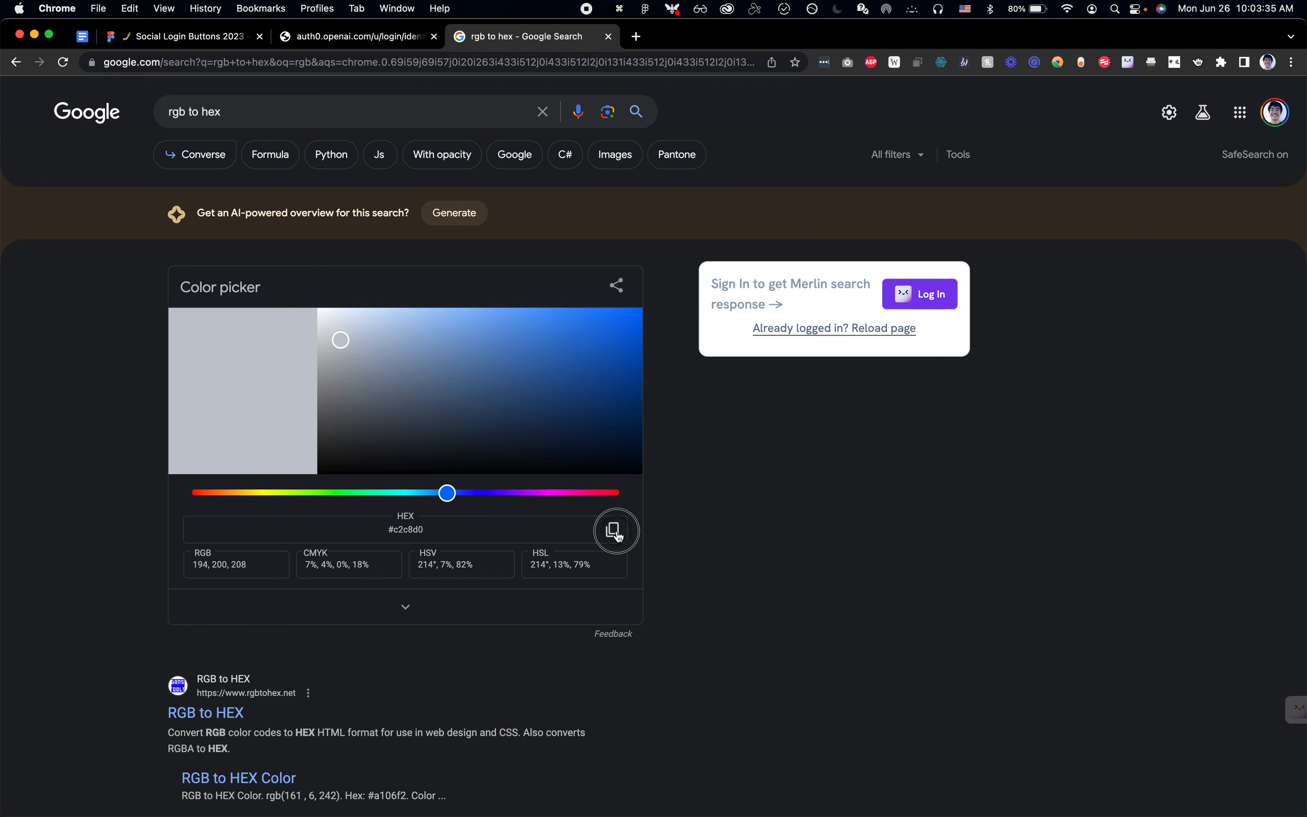
Step: Back in Figma, change the Continue with Google frame's stroke colour to C2C8D0
key("super+Tab")
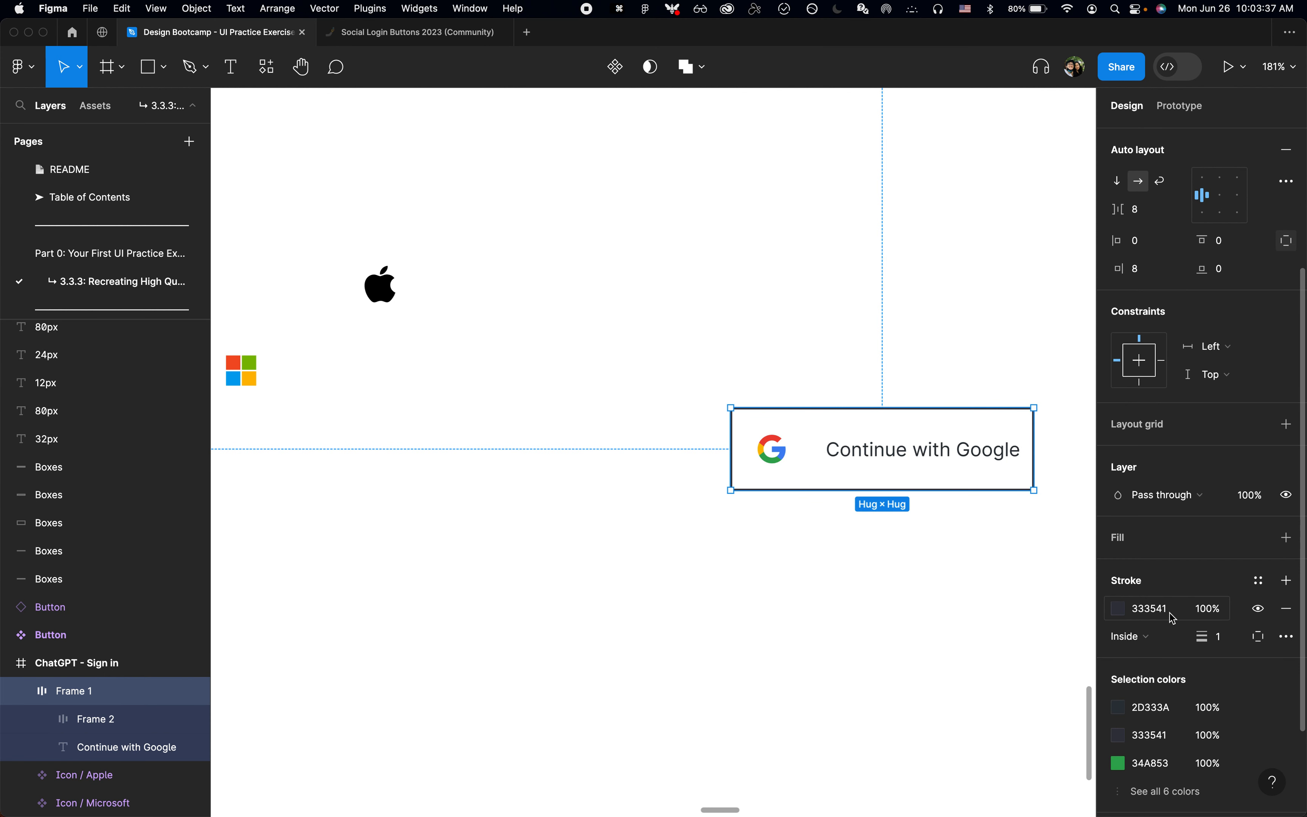
key("super+v")
key("Return")
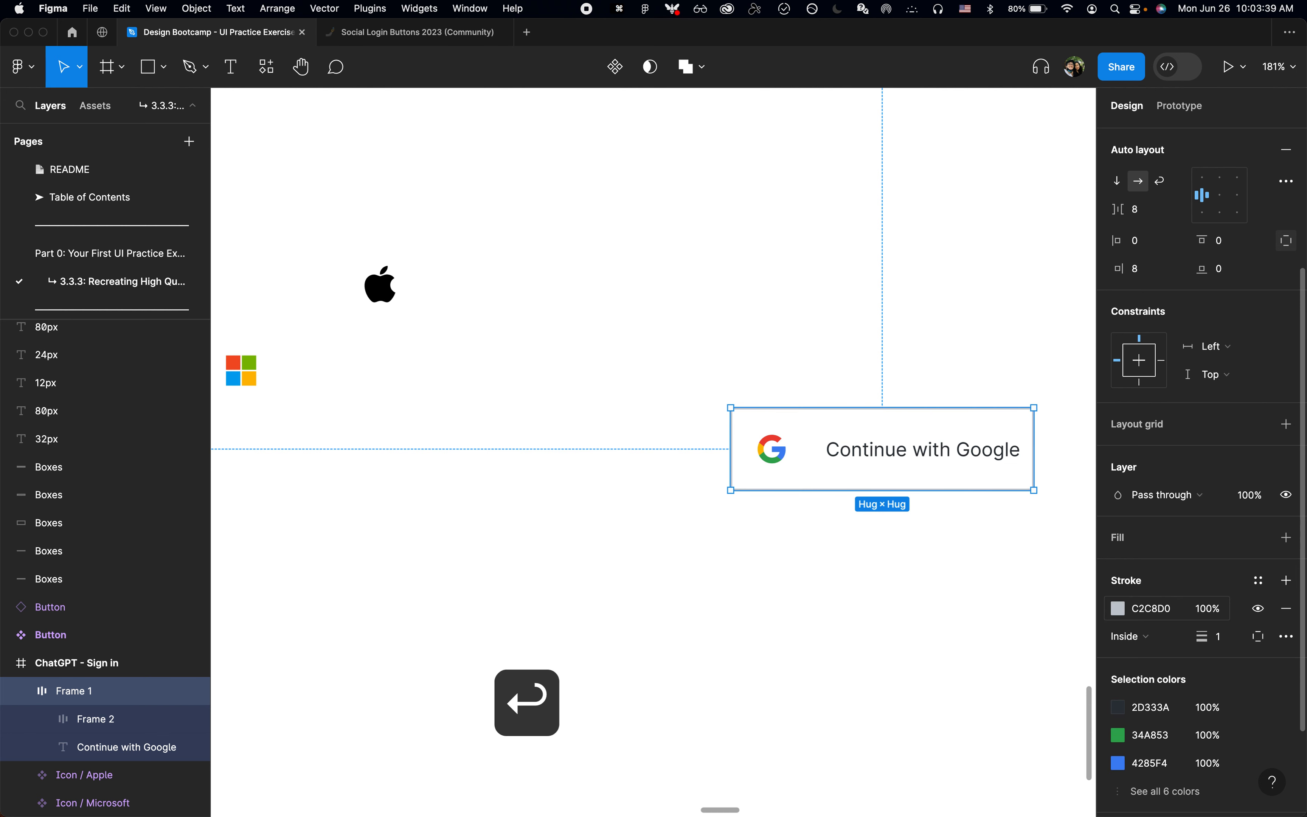
Step: Round the corners of the Continue with Google frame with a radius of 4
scroll(945, 569, "right", 3)
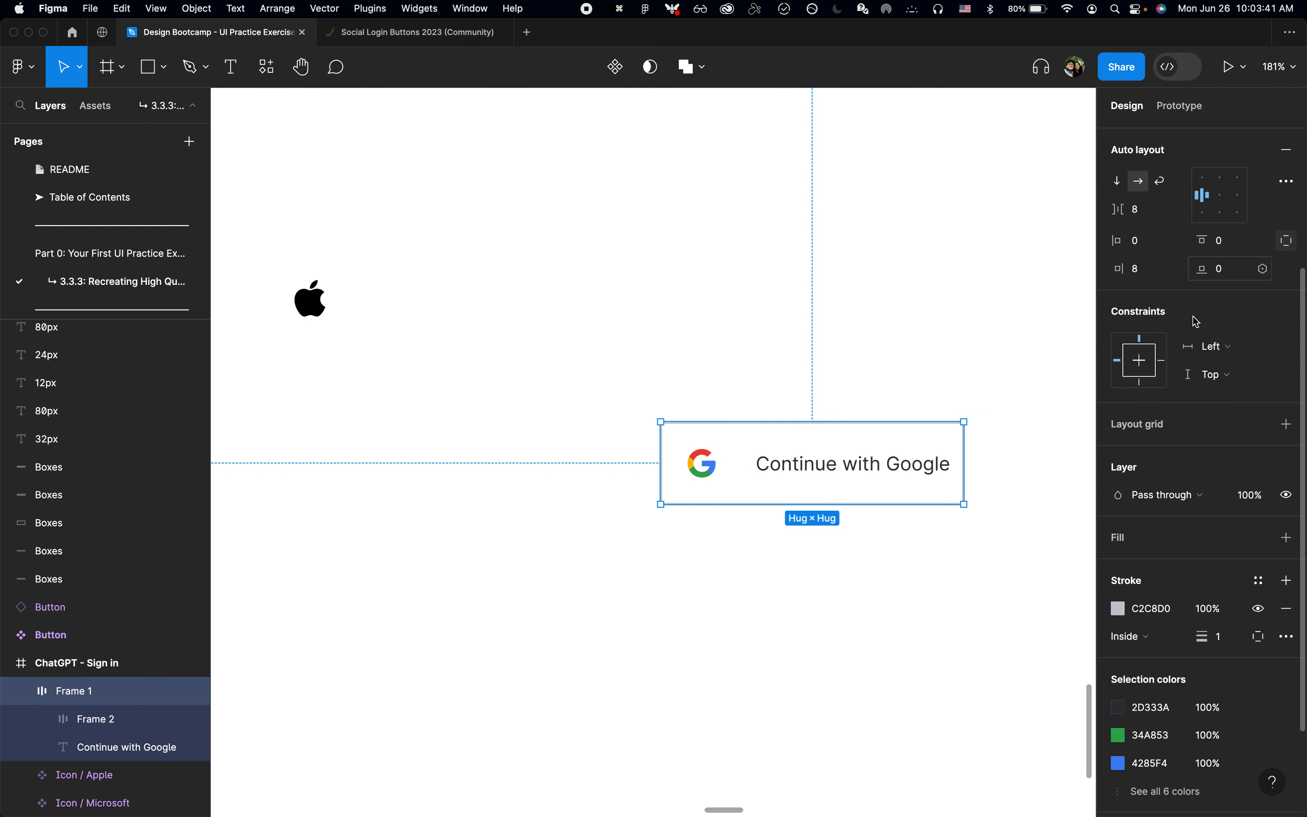
scroll(1199, 183, "up", 1)
scroll(1209, 210, "up", 4)
type("4")
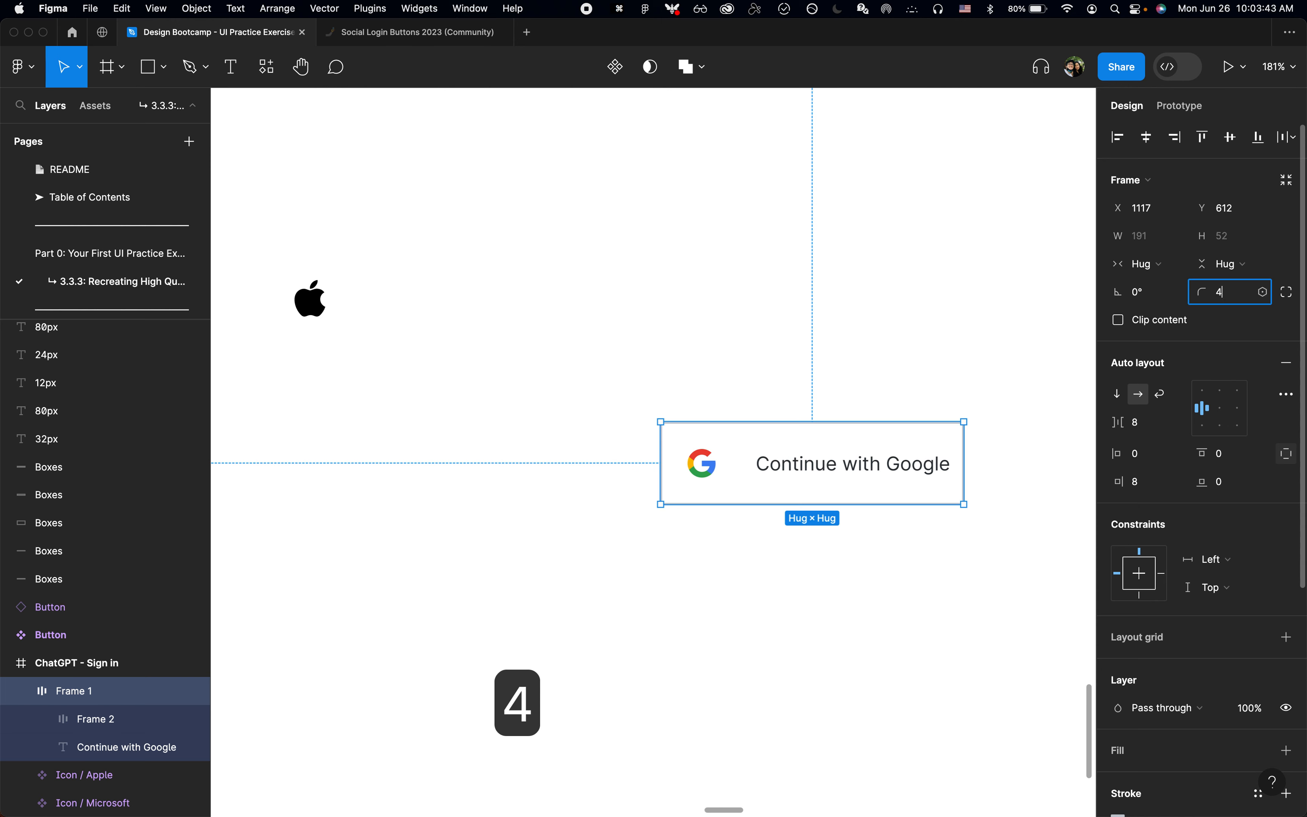
key("Return")
left_click(883, 564)
scroll(883, 564, "down", 5)
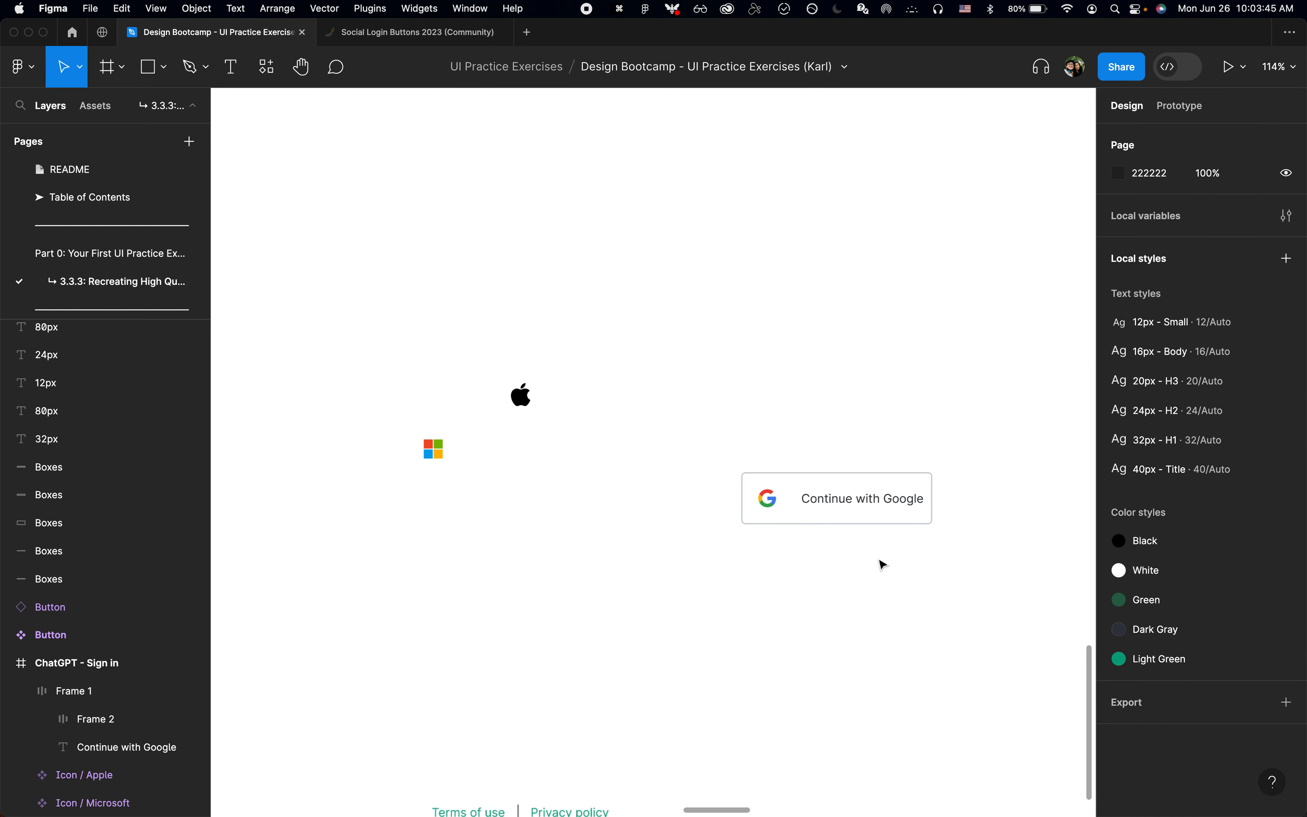
Step: Set the spacing between the icon frame and the text in the Continue with Google frame to 0
left_click(822, 509)
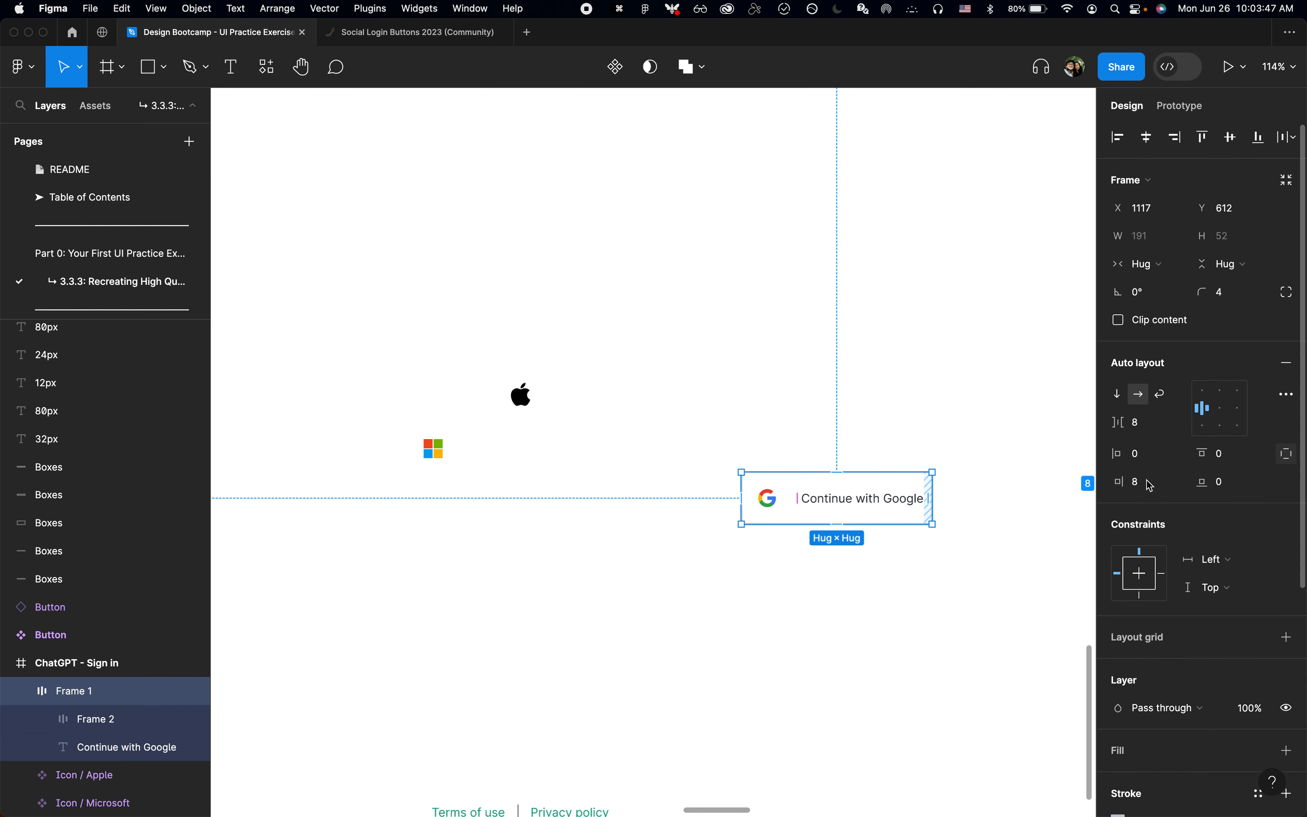
type("0")
key("Return")
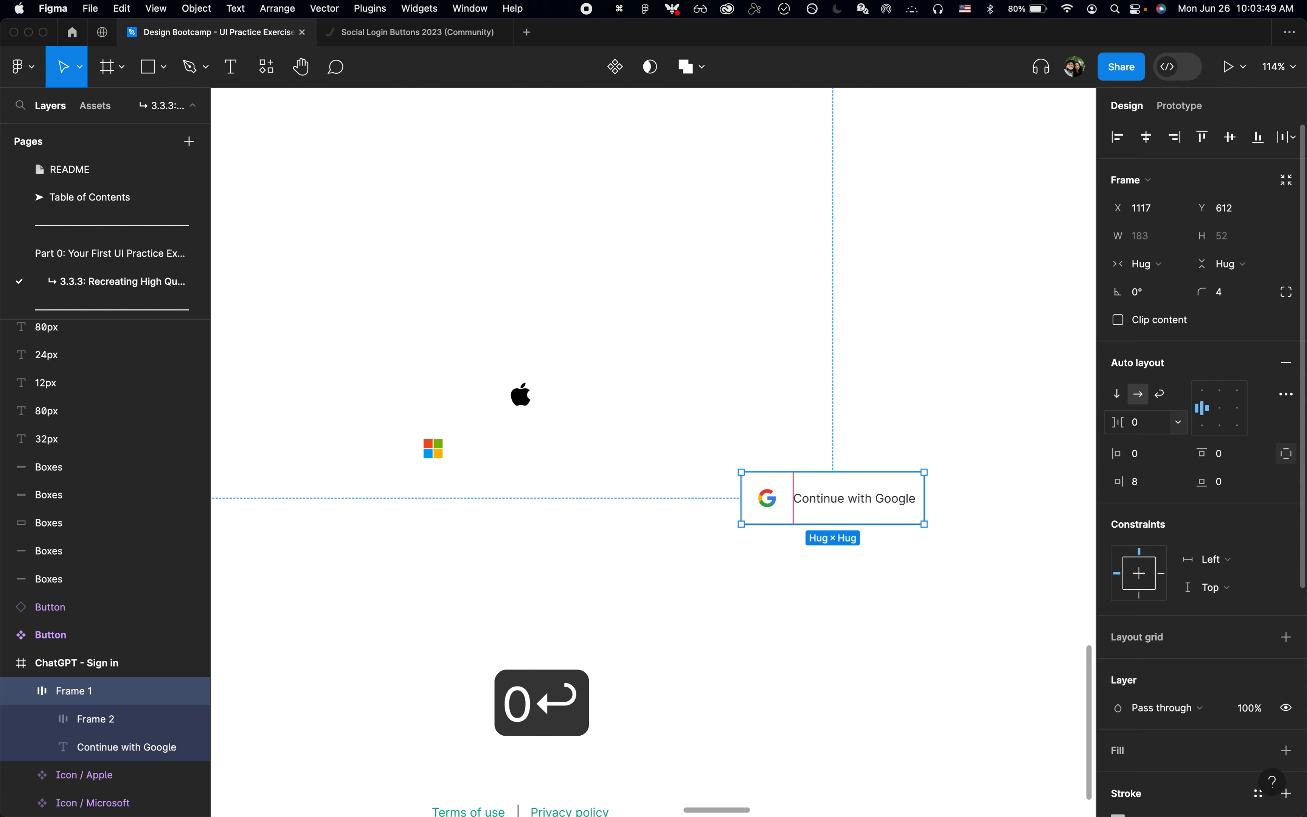
left_click(923, 582)
Step: Check the Google button on OpenAI's page in Chrome and set the Continue with Google frame to a fixed width of 320 in Figma
scroll(925, 585, "down", 3)
left_click(881, 531)
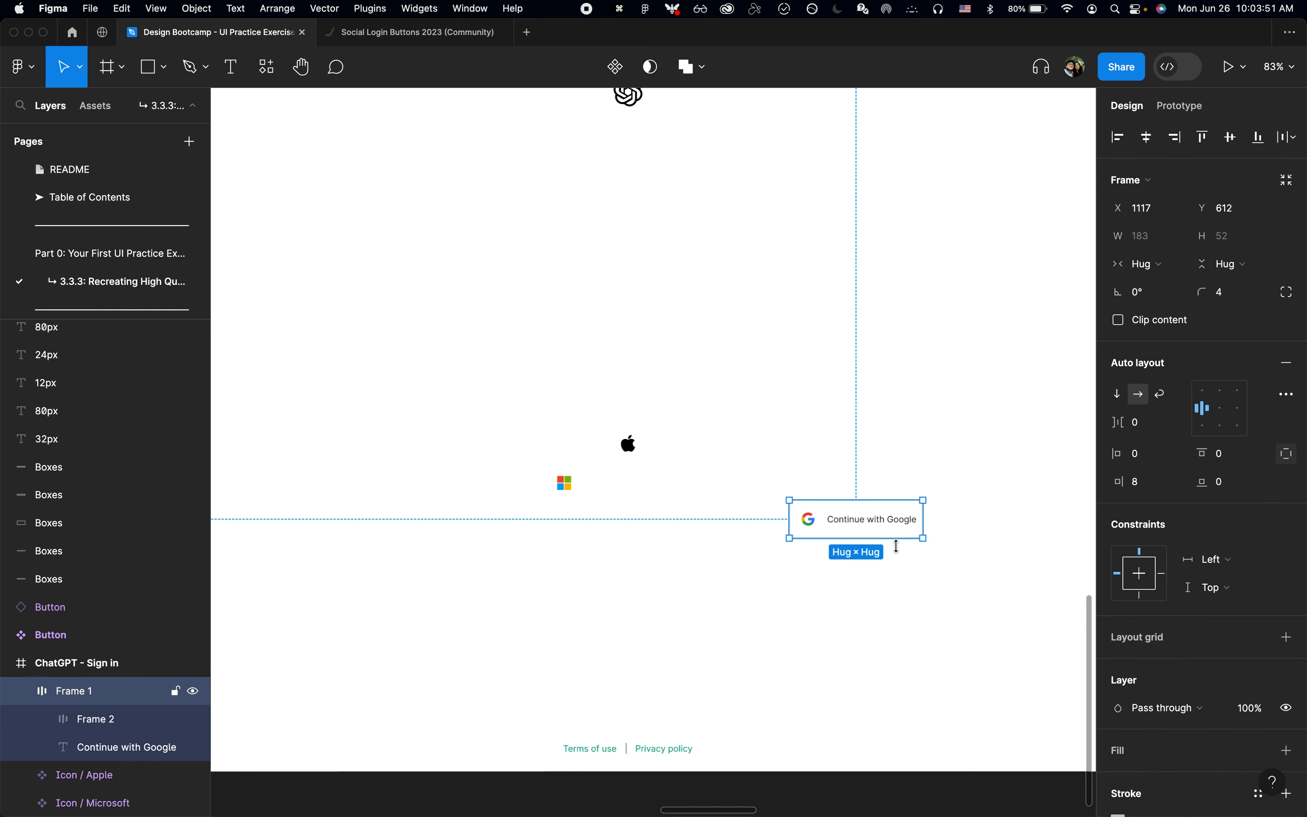
key("super+Tab")
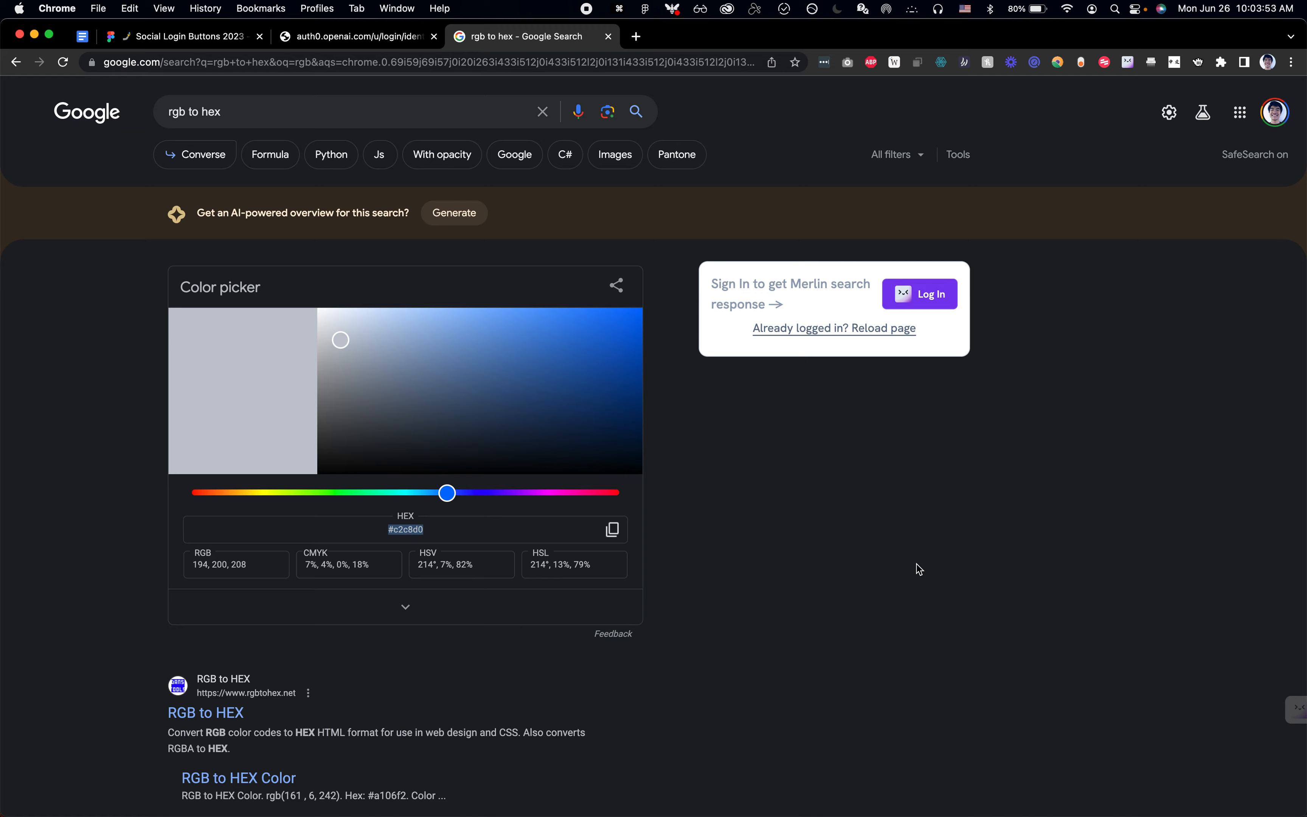
key("super+3")
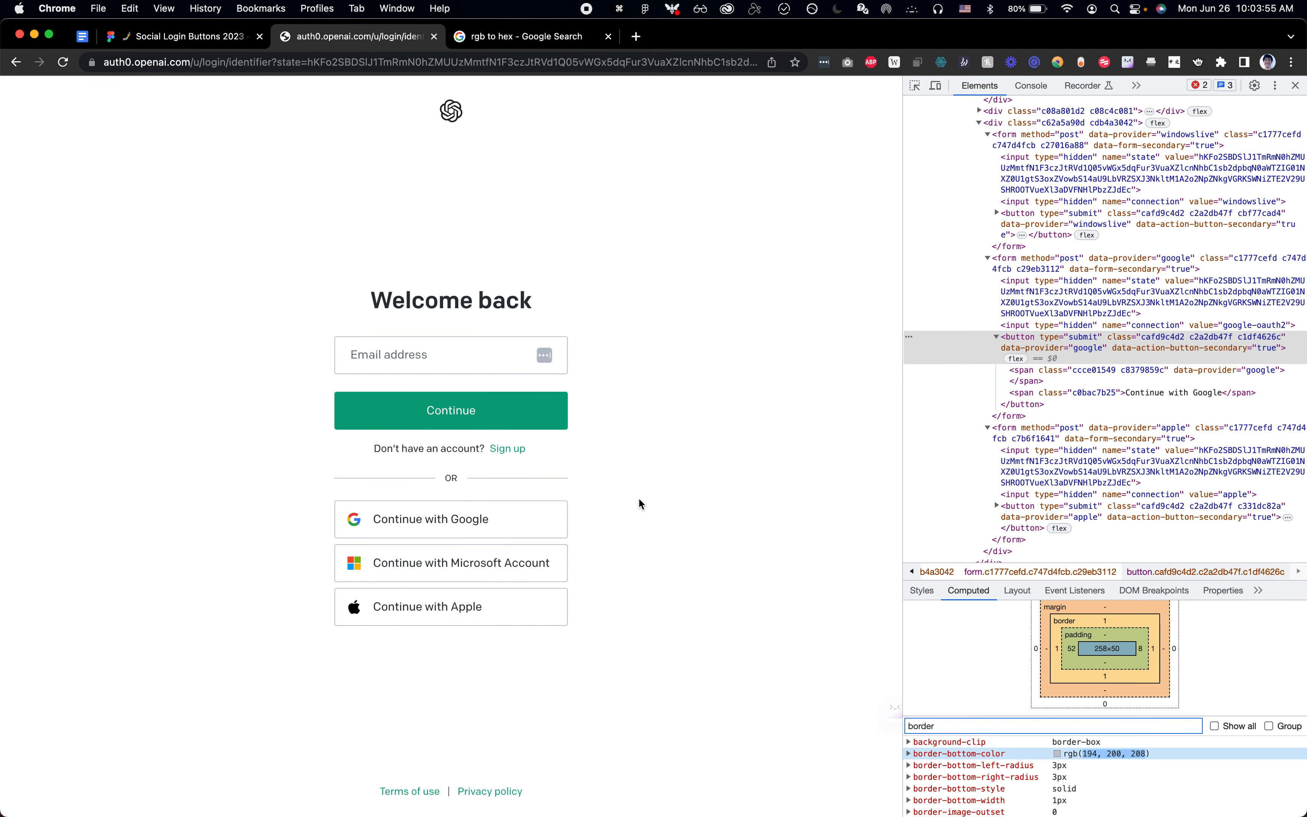
key("super+Tab")
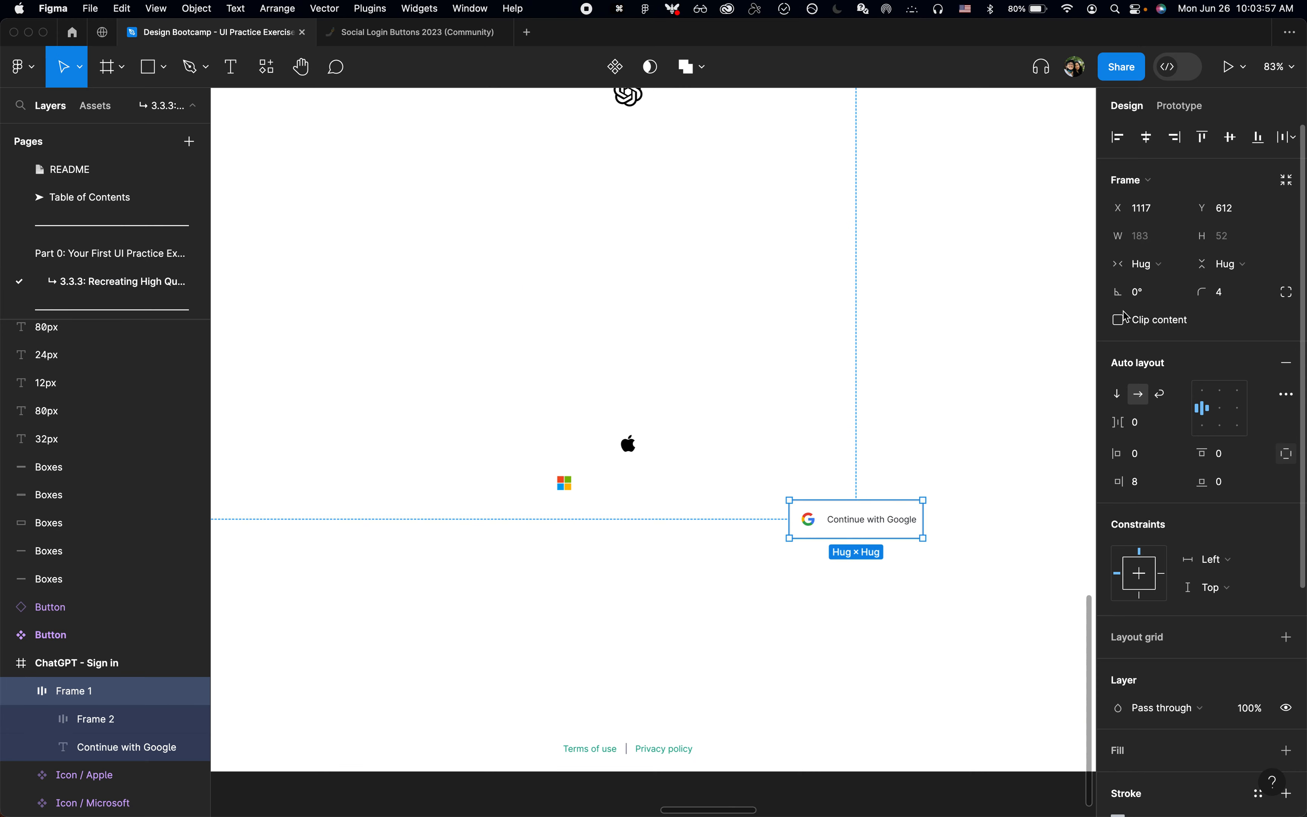
left_click(1145, 264)
left_click(1154, 244)
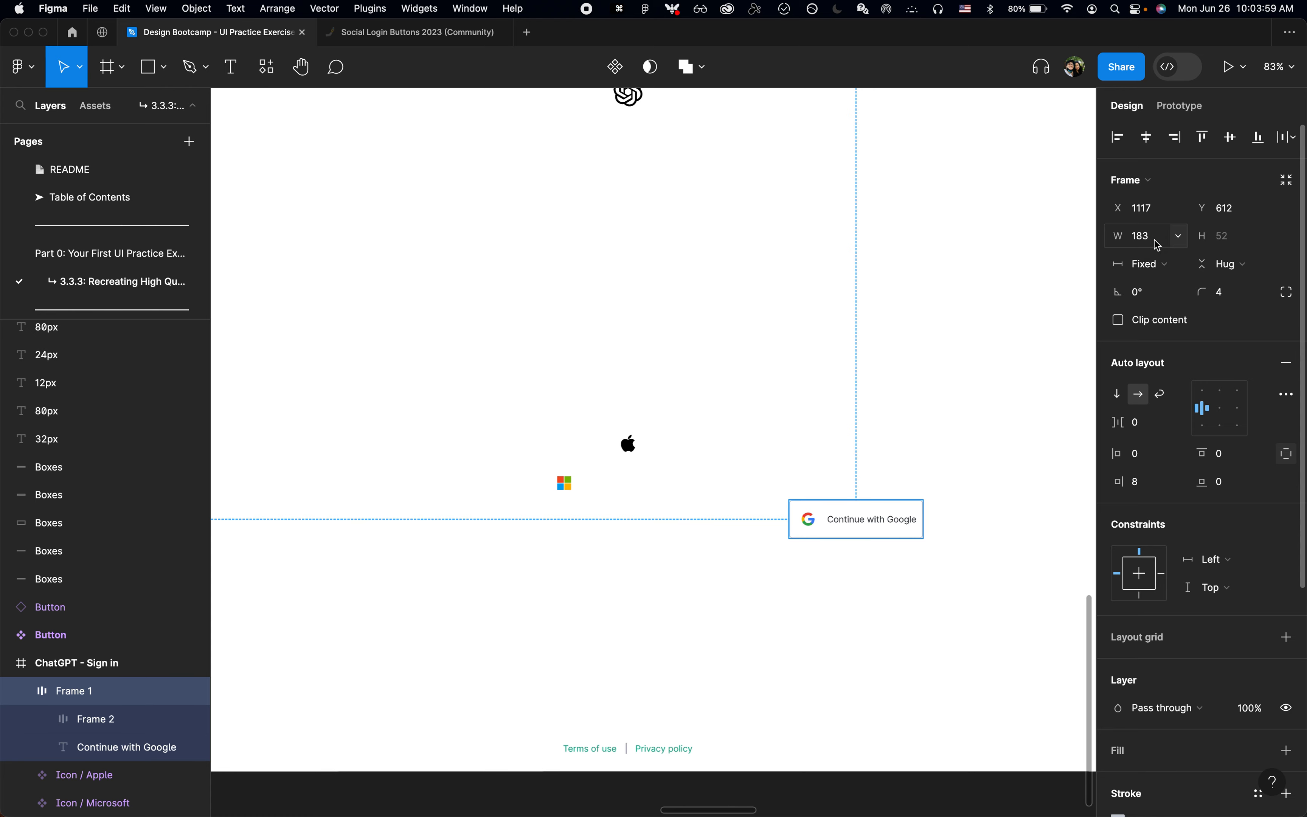
type("320")
key("Return")
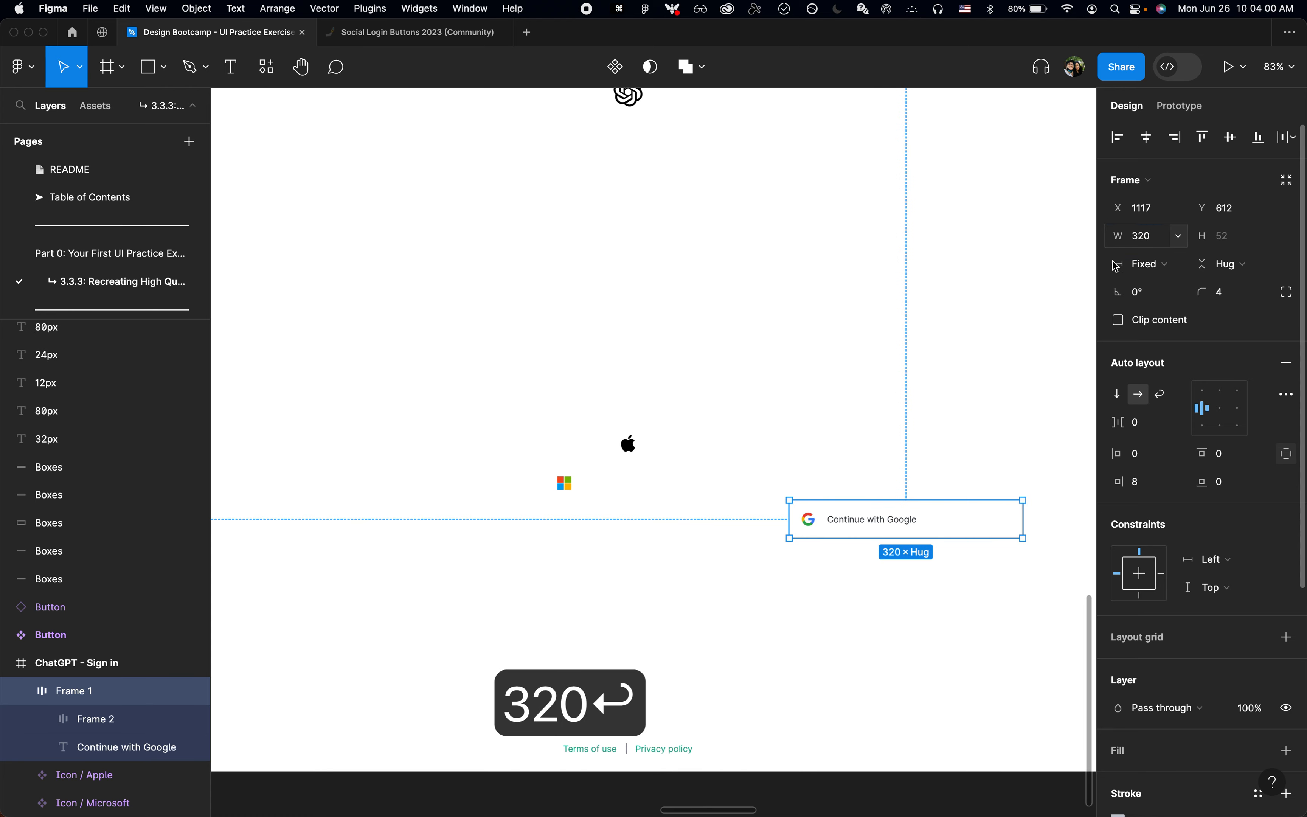
Step: In Chrome, inspect the size, font and padding of the Continue with Google button on OpenAI's login page
left_click(875, 413)
scroll(875, 413, "down", 2)
scroll(875, 413, "up", 2)
key("super+Tab")
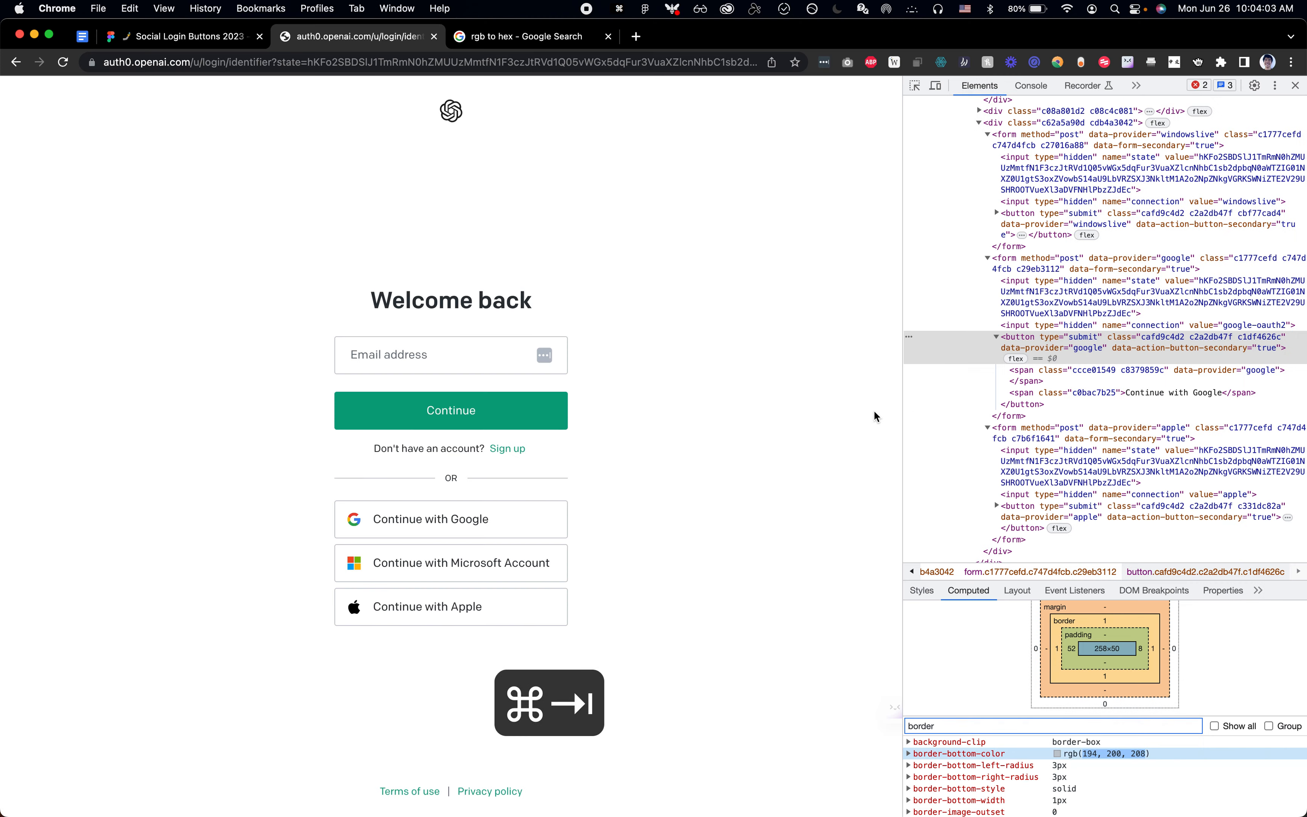
key("shift+super+c")
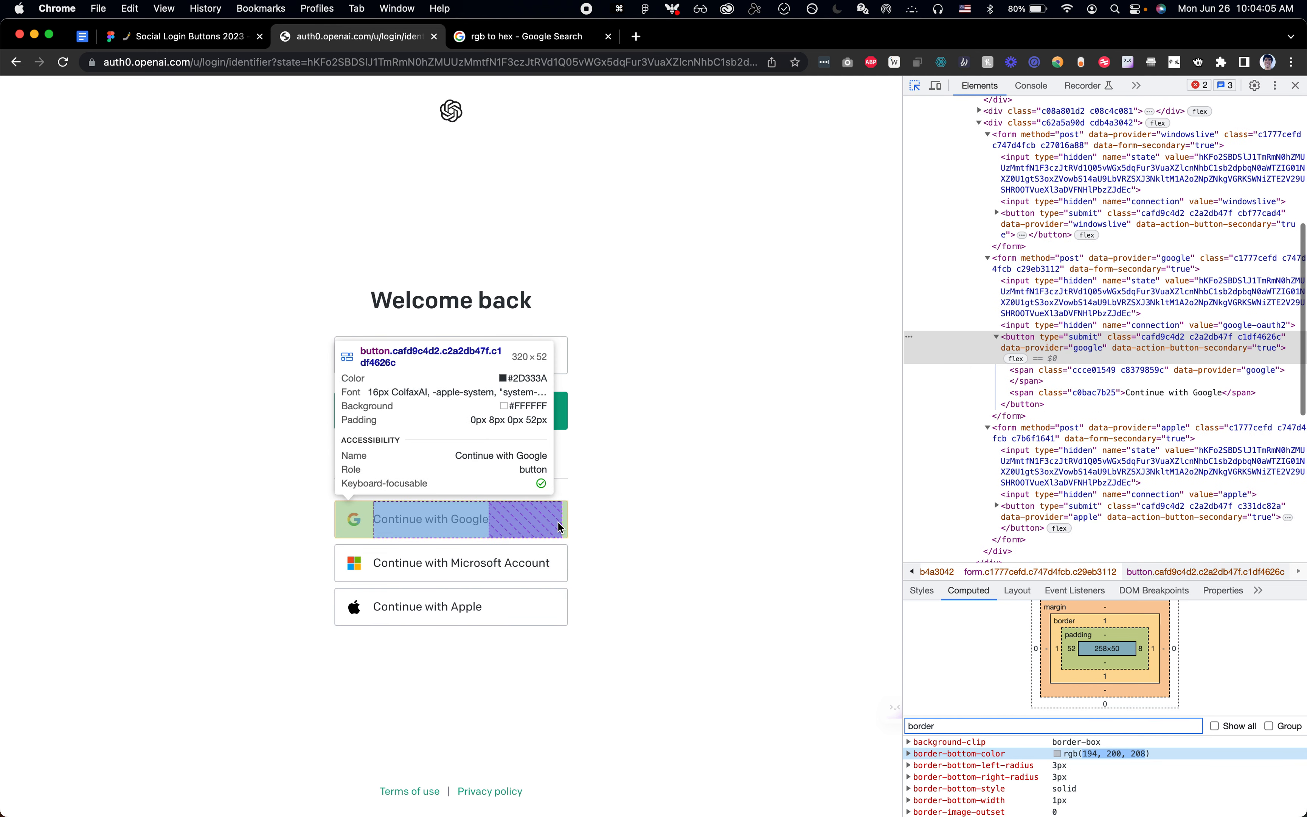
left_click(558, 523)
key("super+Tab")
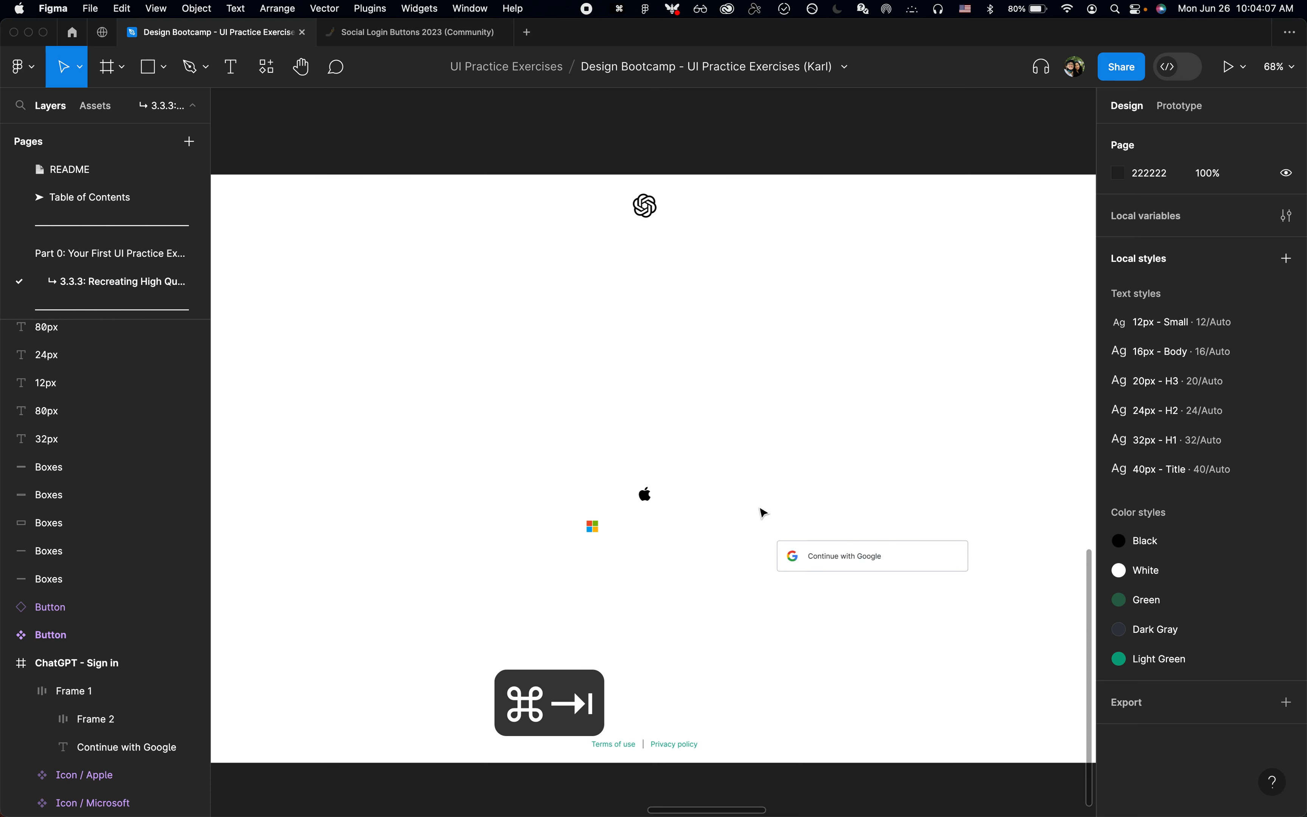
Step: Inspect the Google button's label font in Chrome and set the Continue with Google text in Figma to size 16
left_click(927, 565)
key("super+Tab")
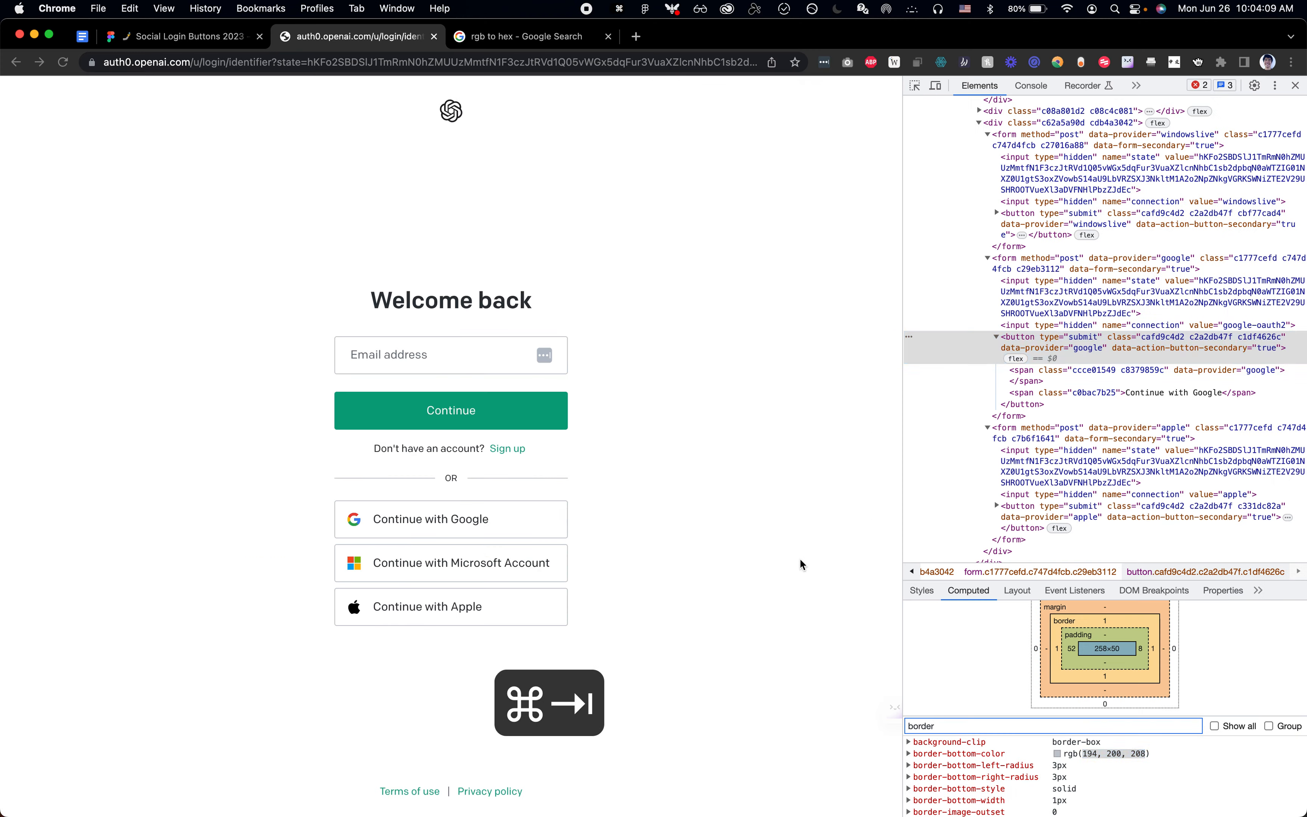
key("shift+super+c")
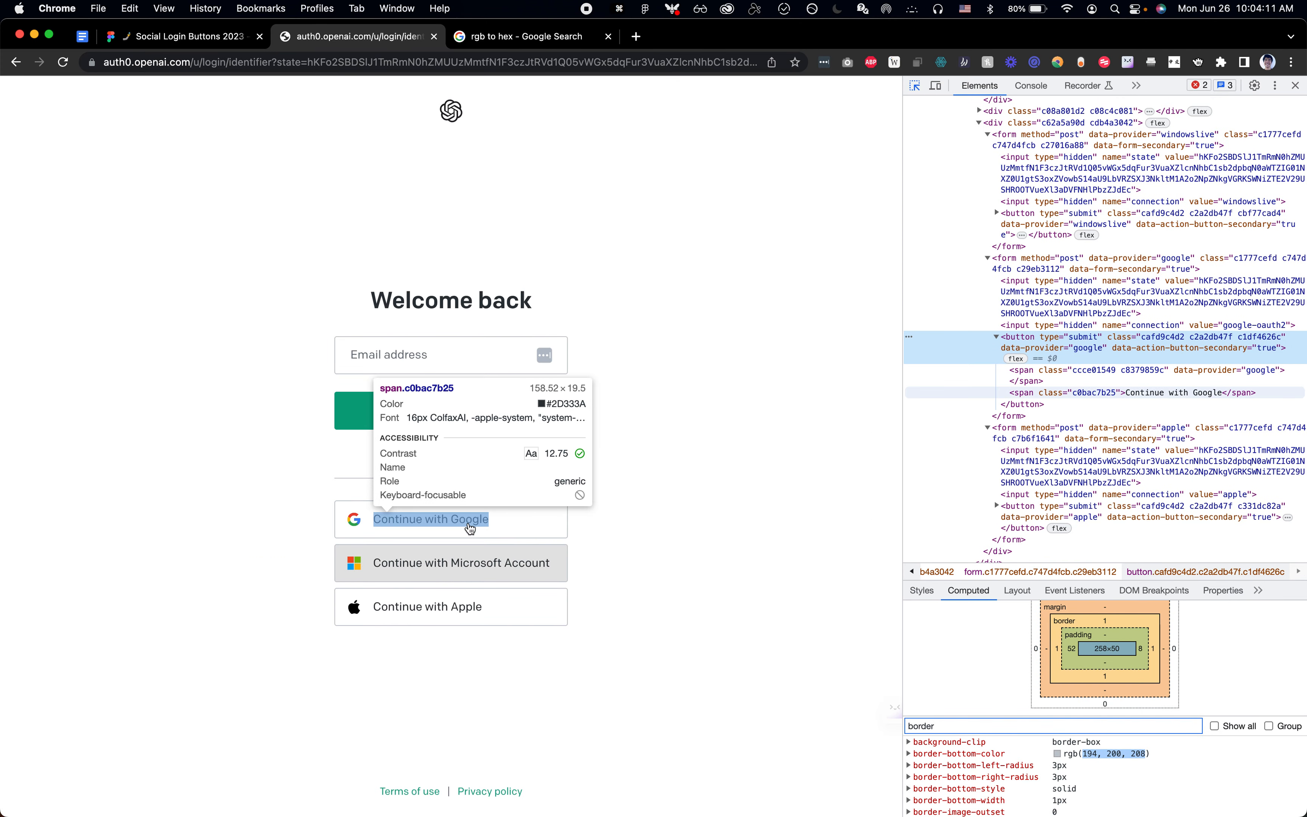
key("super+Tab")
double_click(850, 555)
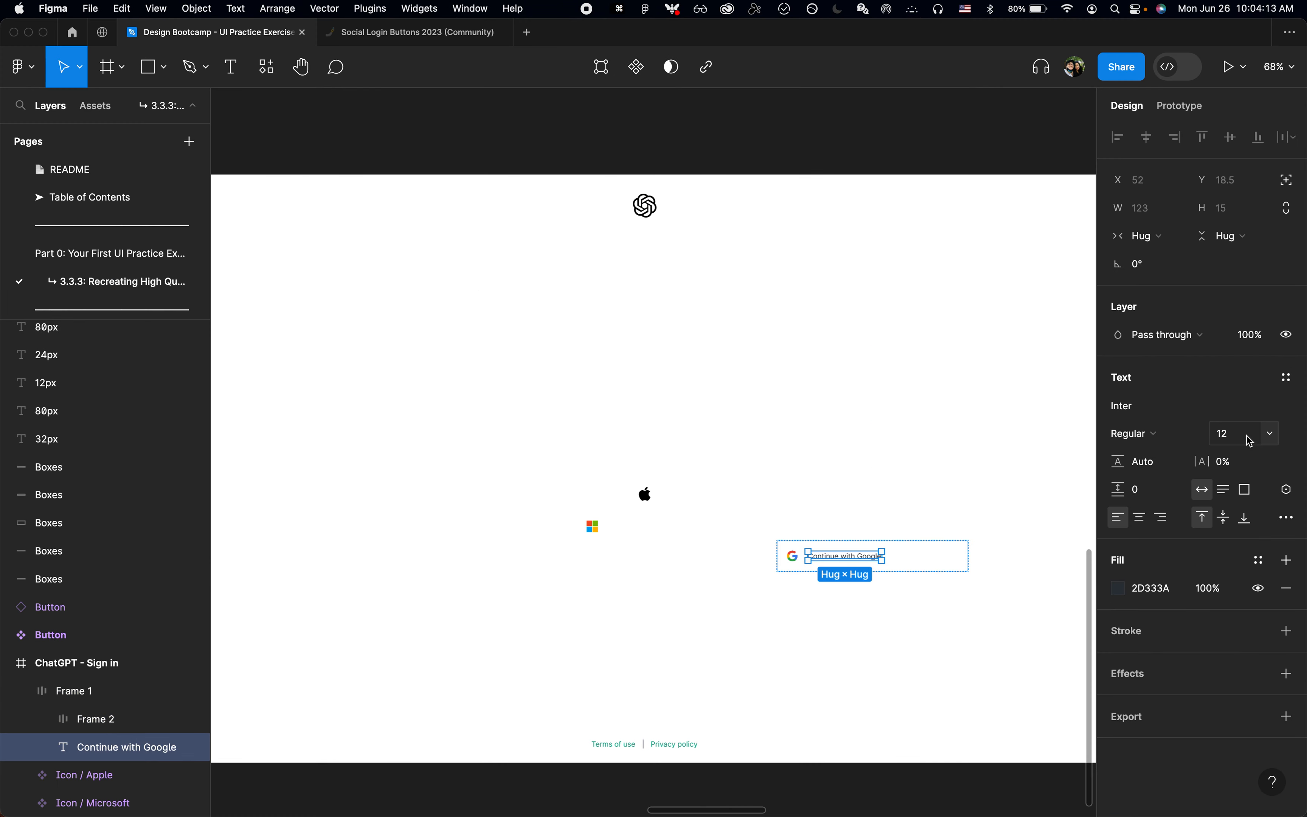
left_click(1250, 441)
type("16")
key("Return")
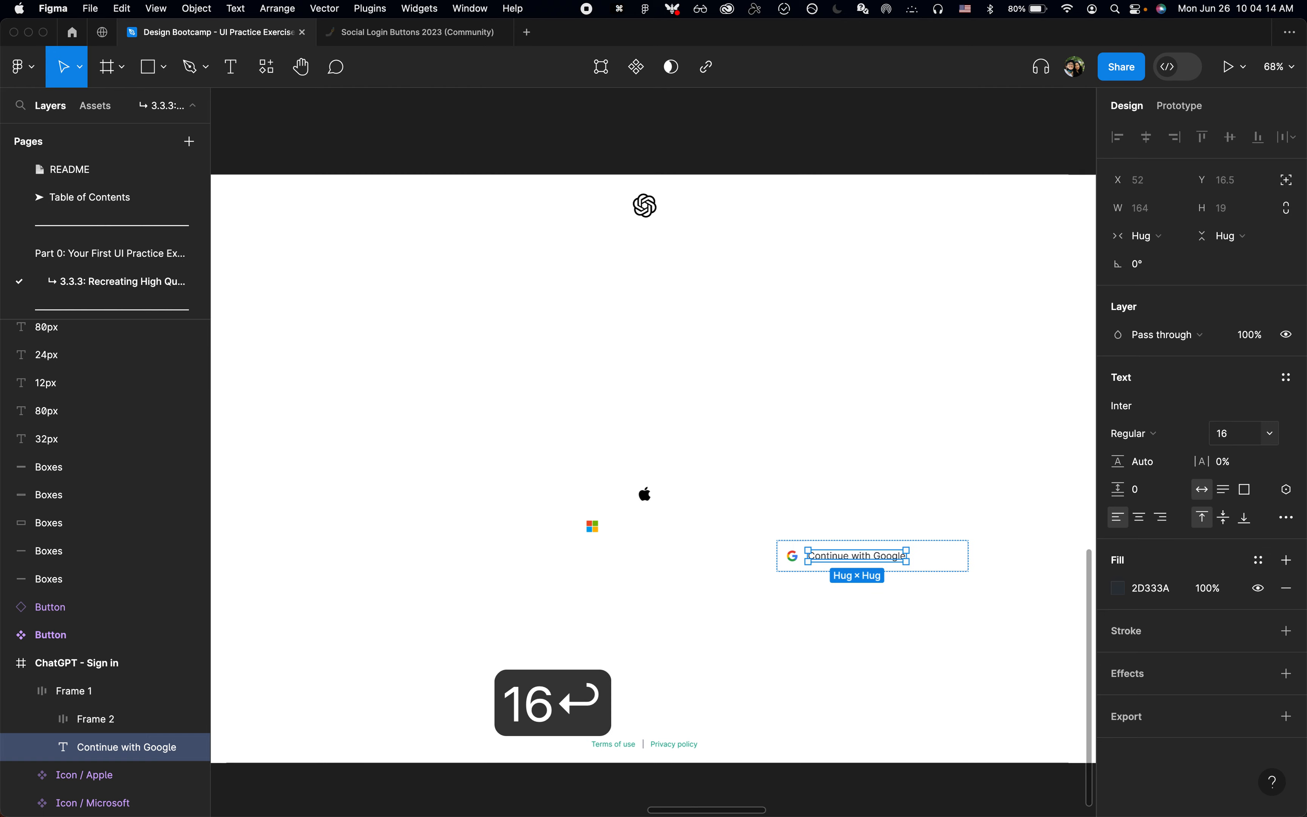
left_click(981, 596)
Step: Rename the Continue with Google frame as "Sign in button"
scroll(982, 595, "up", 3)
left_click(931, 557)
scroll(930, 558, "down", 4)
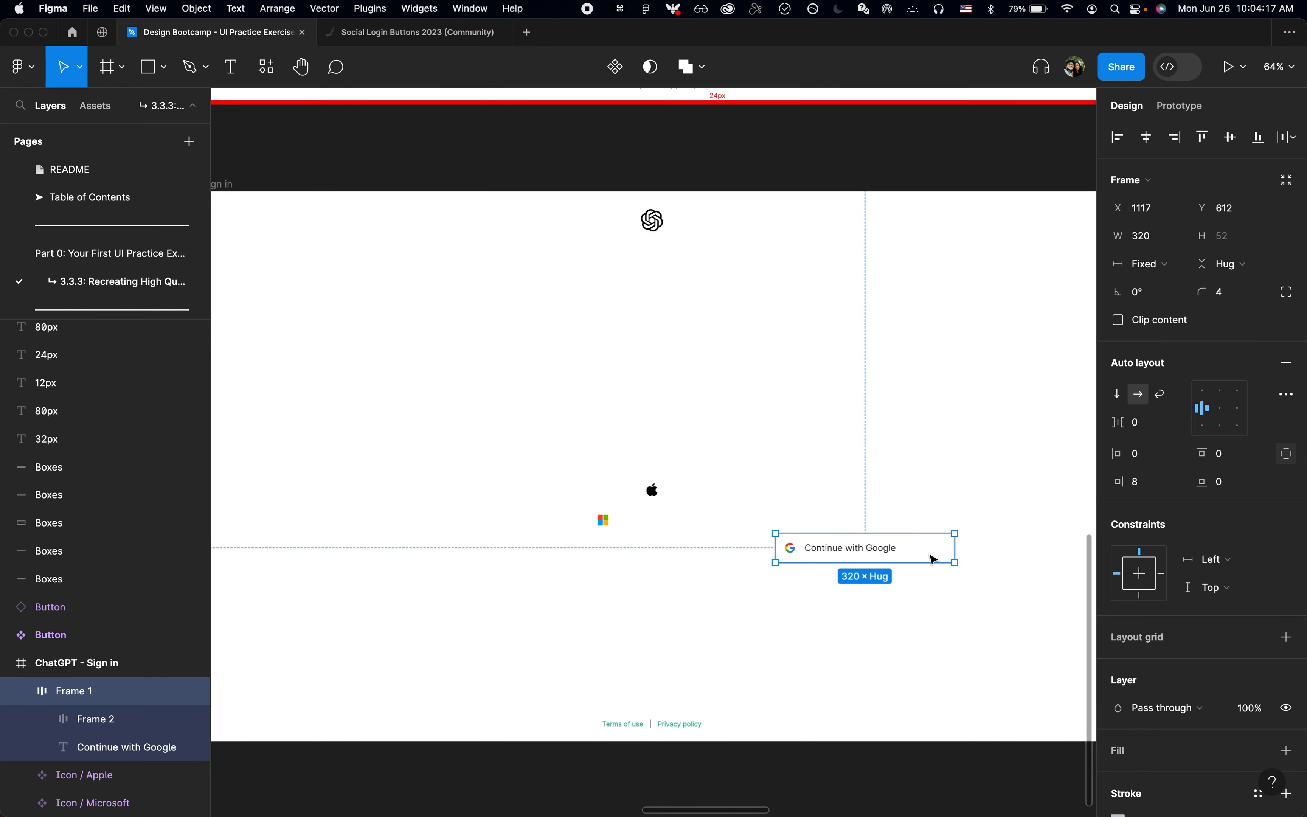
key("alt+l")
key("super+r")
type("Button")
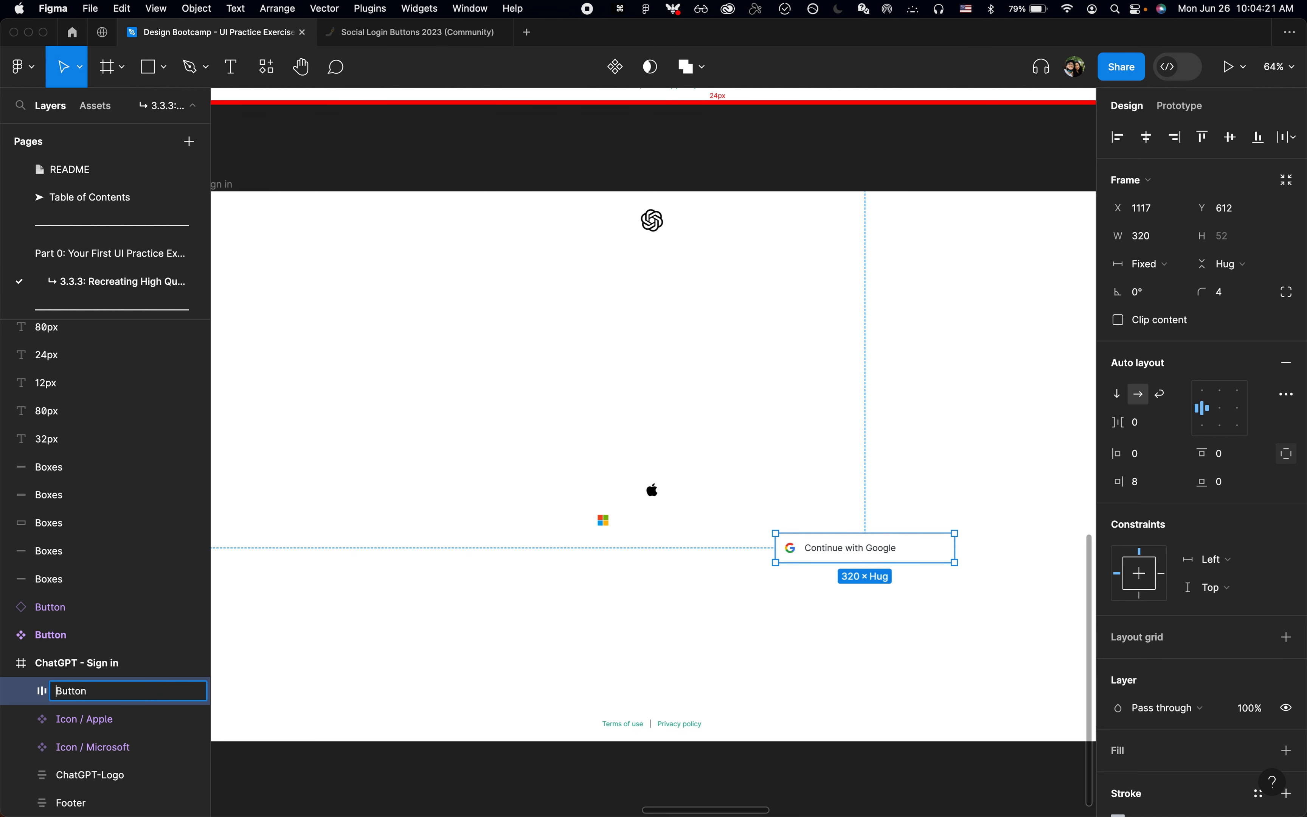
type("Sign in")
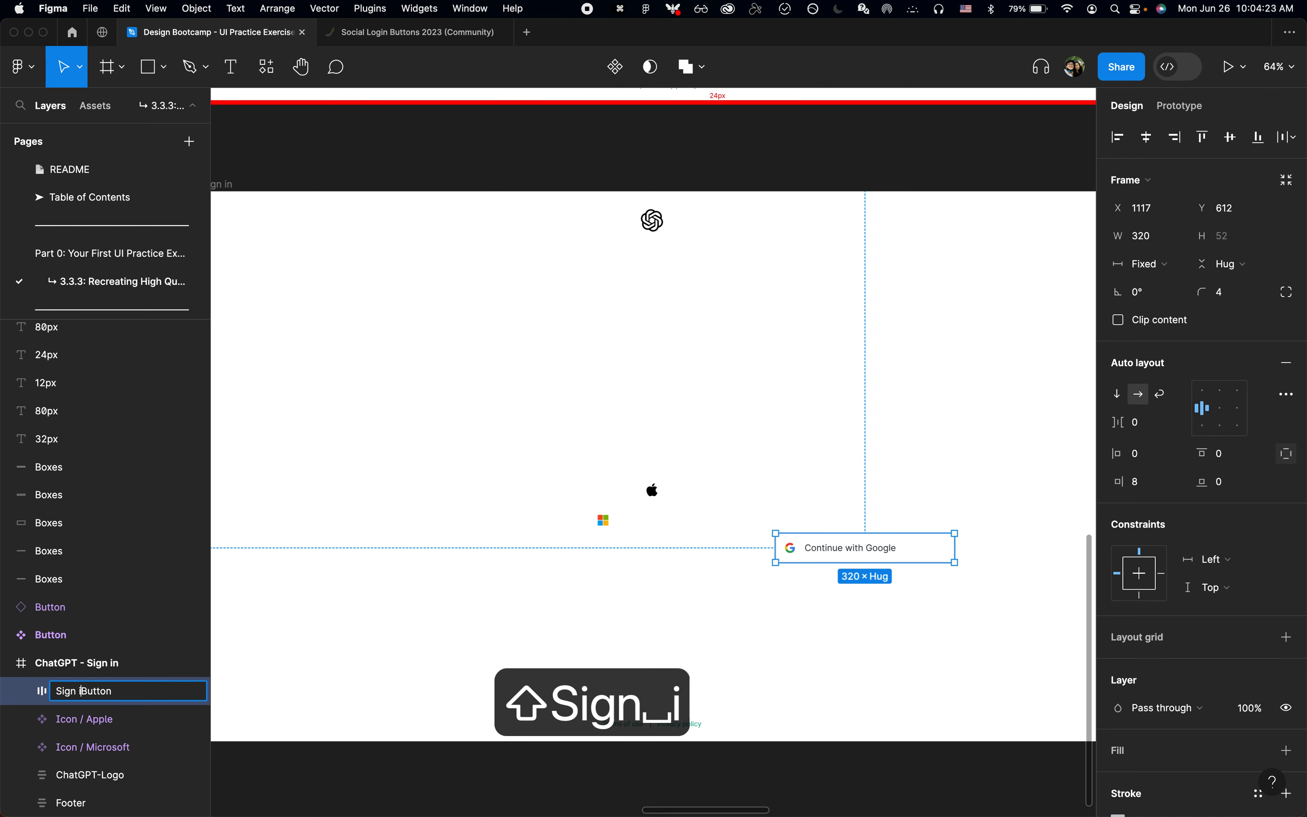
key("shift+Right")
type("b")
key("Return")
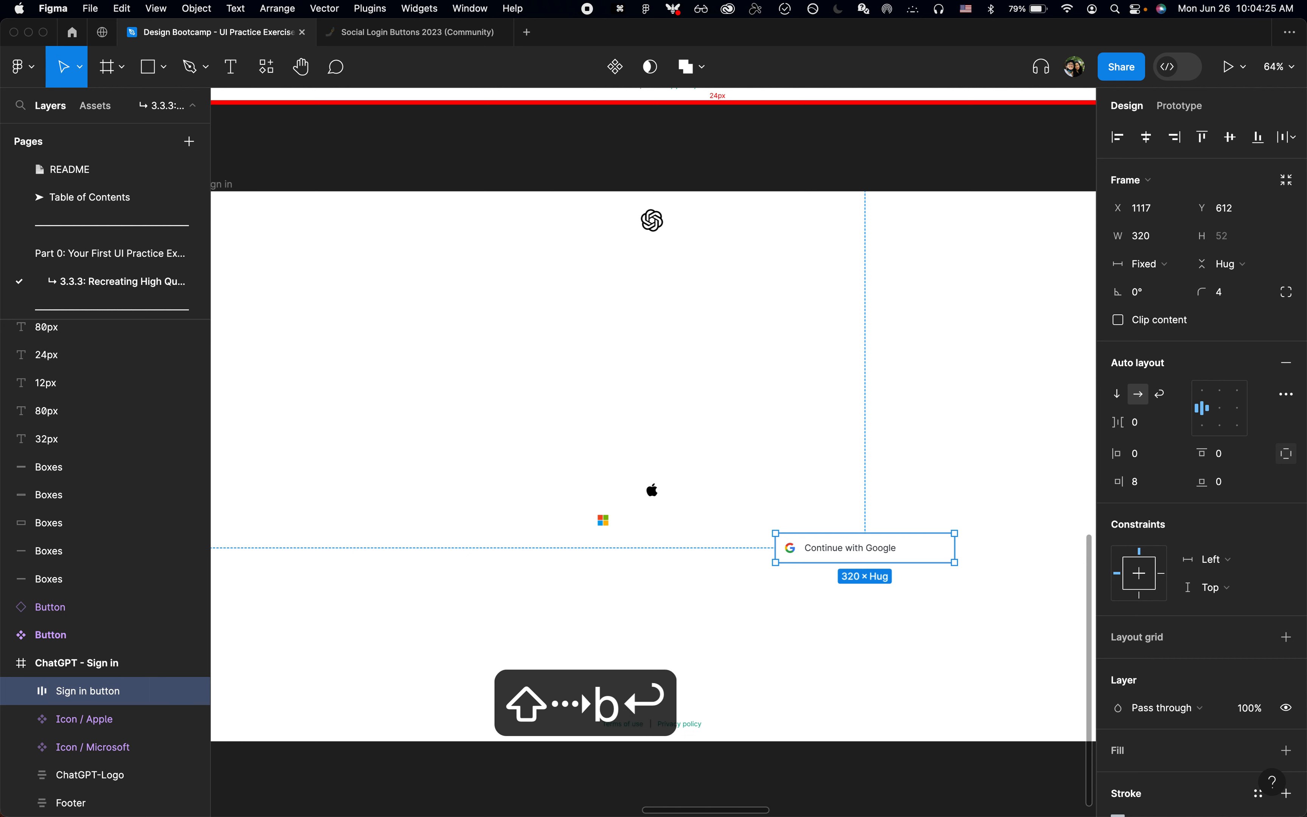
Step: Turn the Sign in button frame into a component and add a second variant to it
scroll(654, 411, "down", 2)
scroll(653, 410, "right", 3)
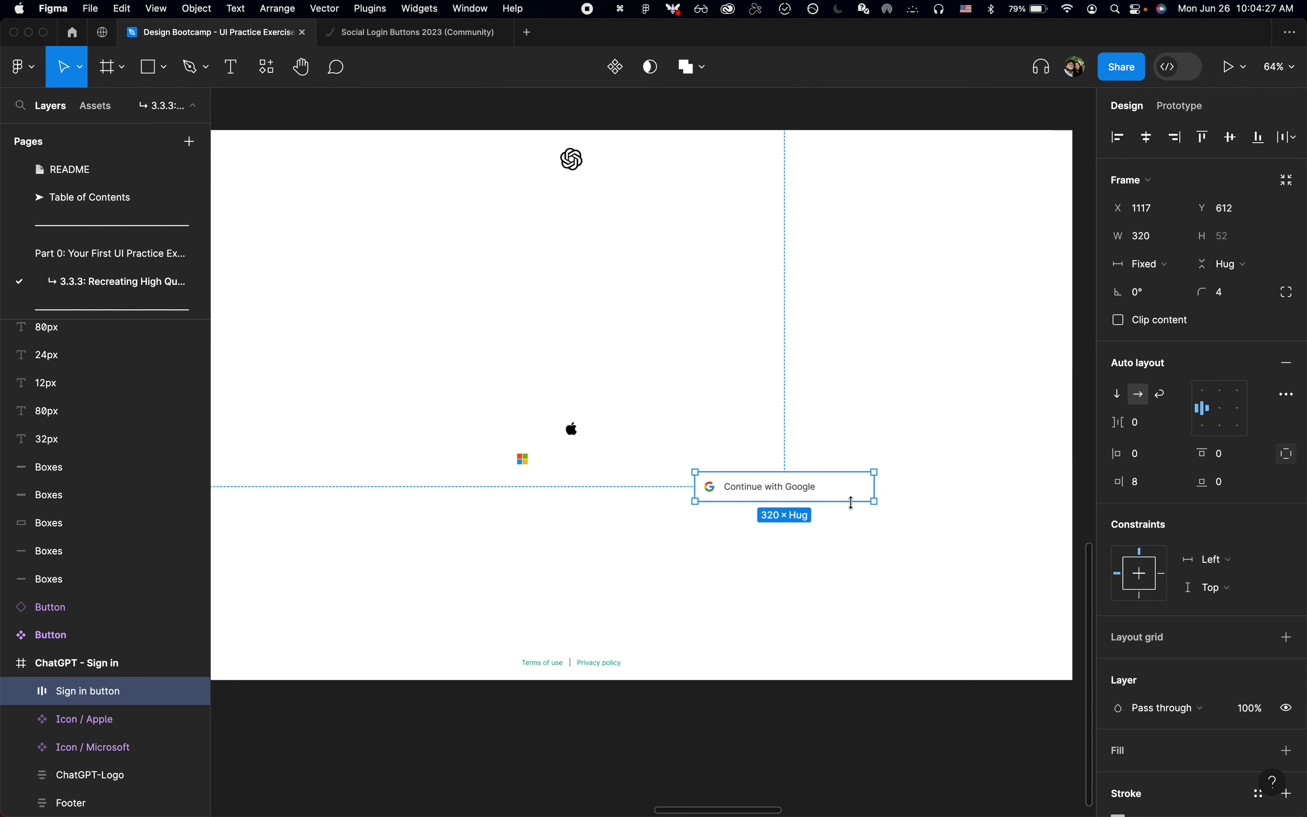
left_click(615, 65)
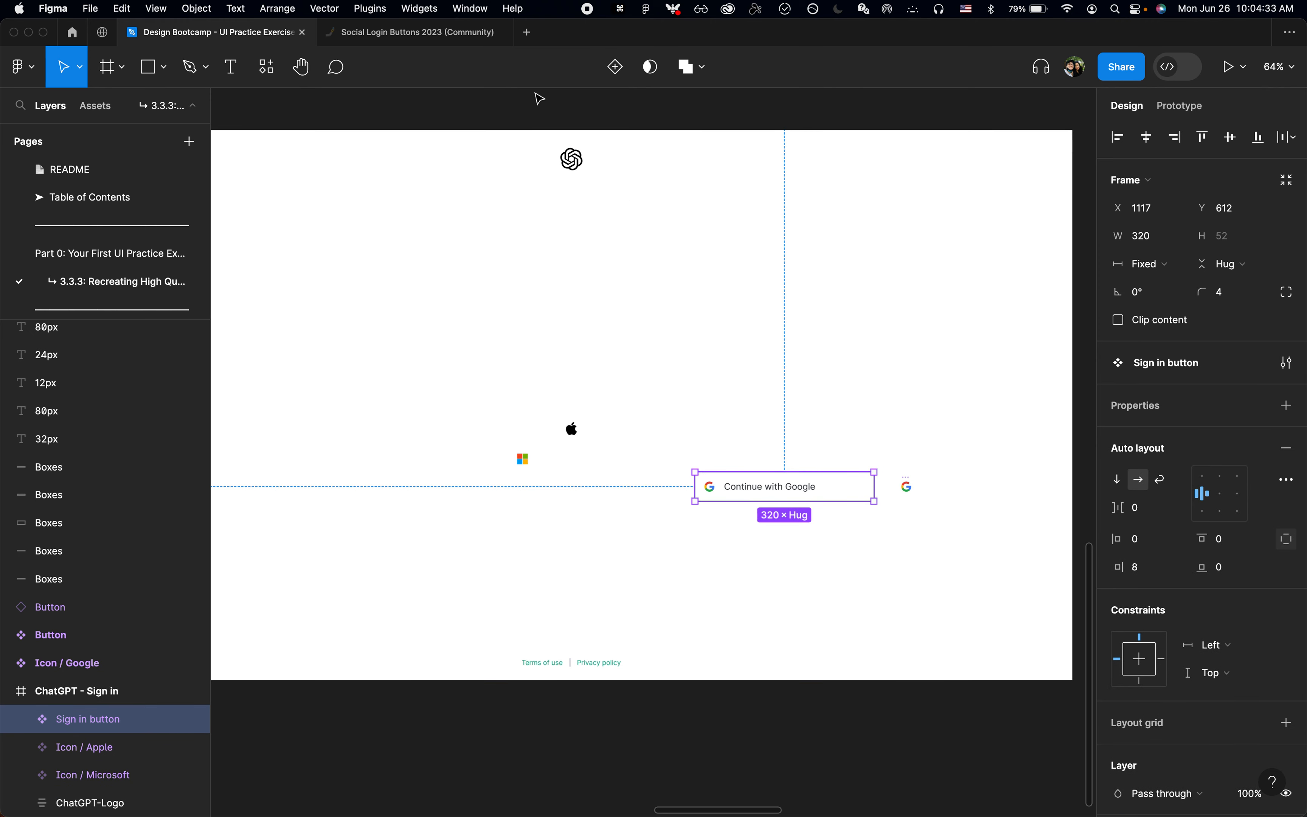
left_click(613, 79)
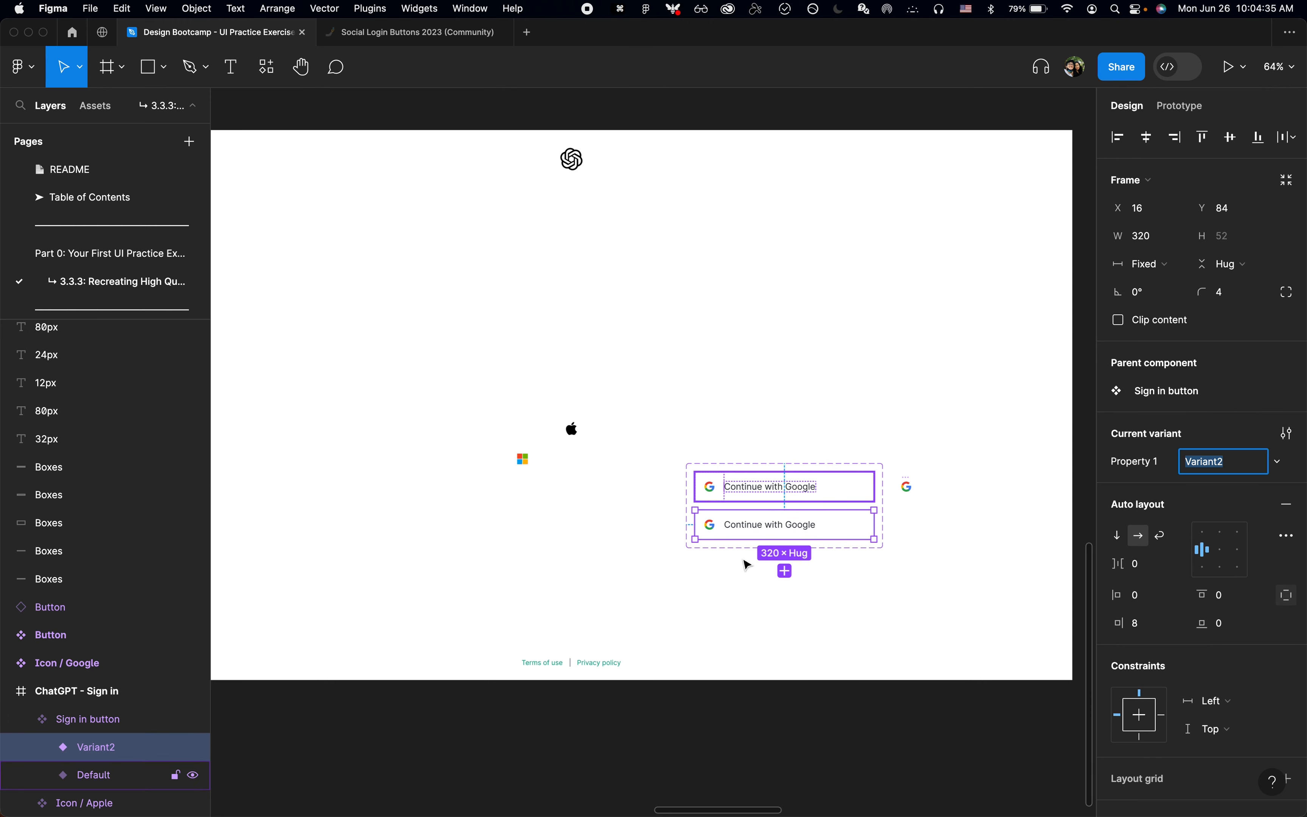
Step: Rename the variant property of the Sign in button component set as "Company"
left_click(100, 729)
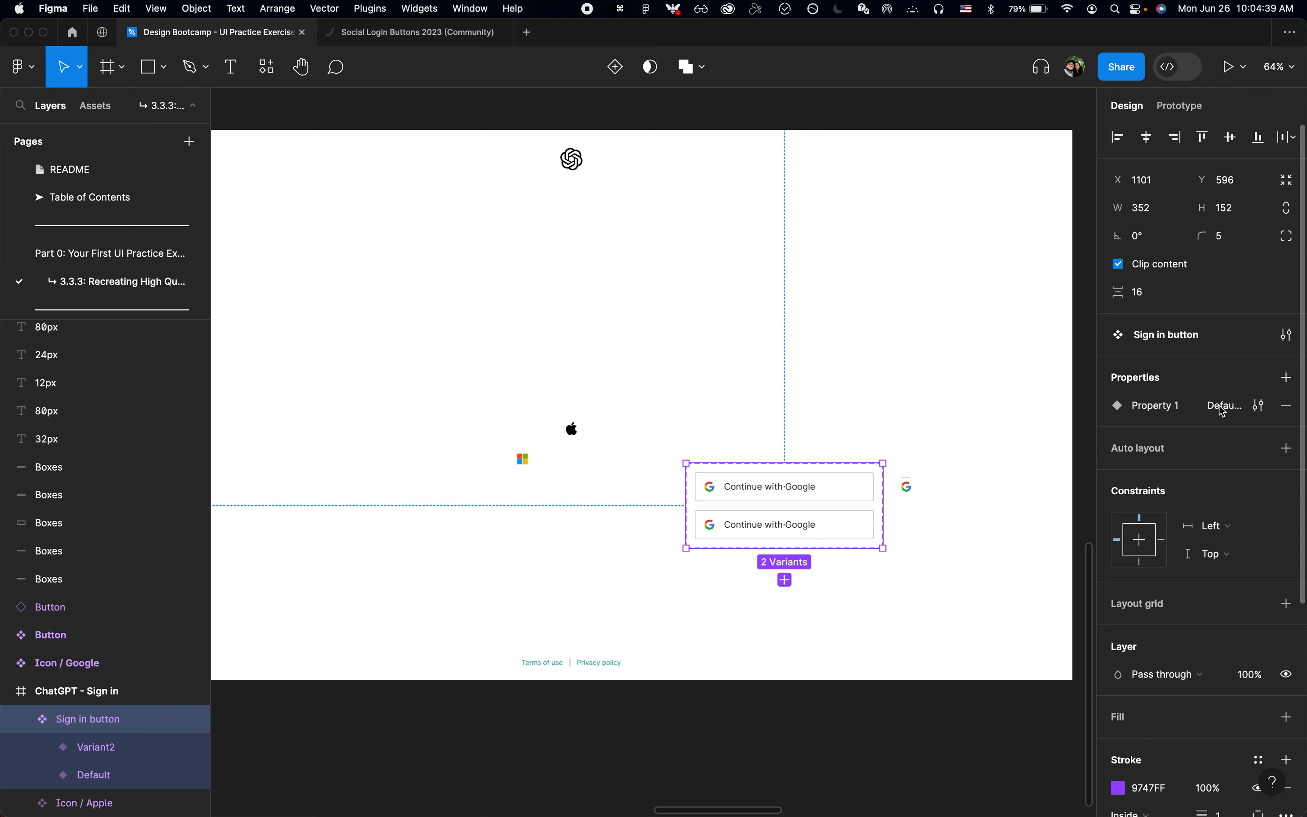
left_click(1260, 406)
type("Company")
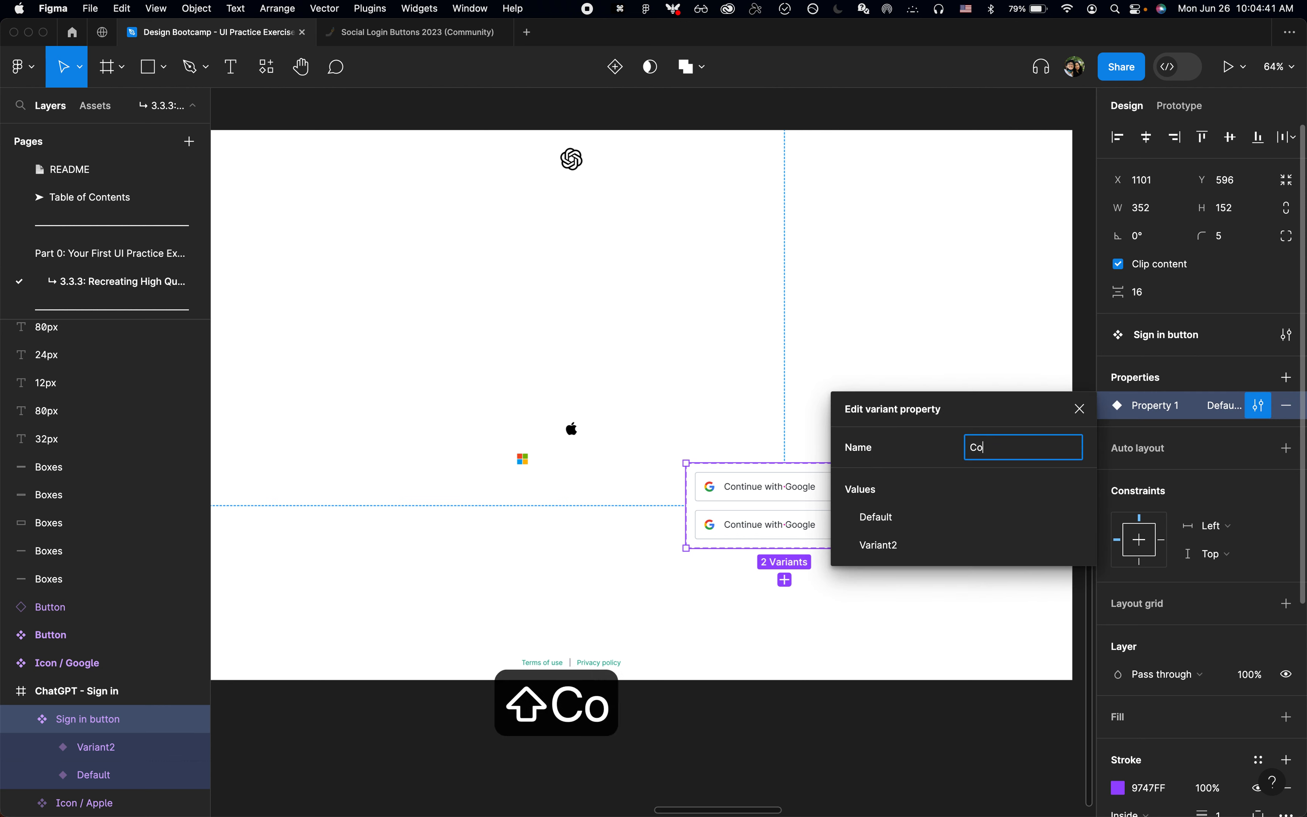
key("Return")
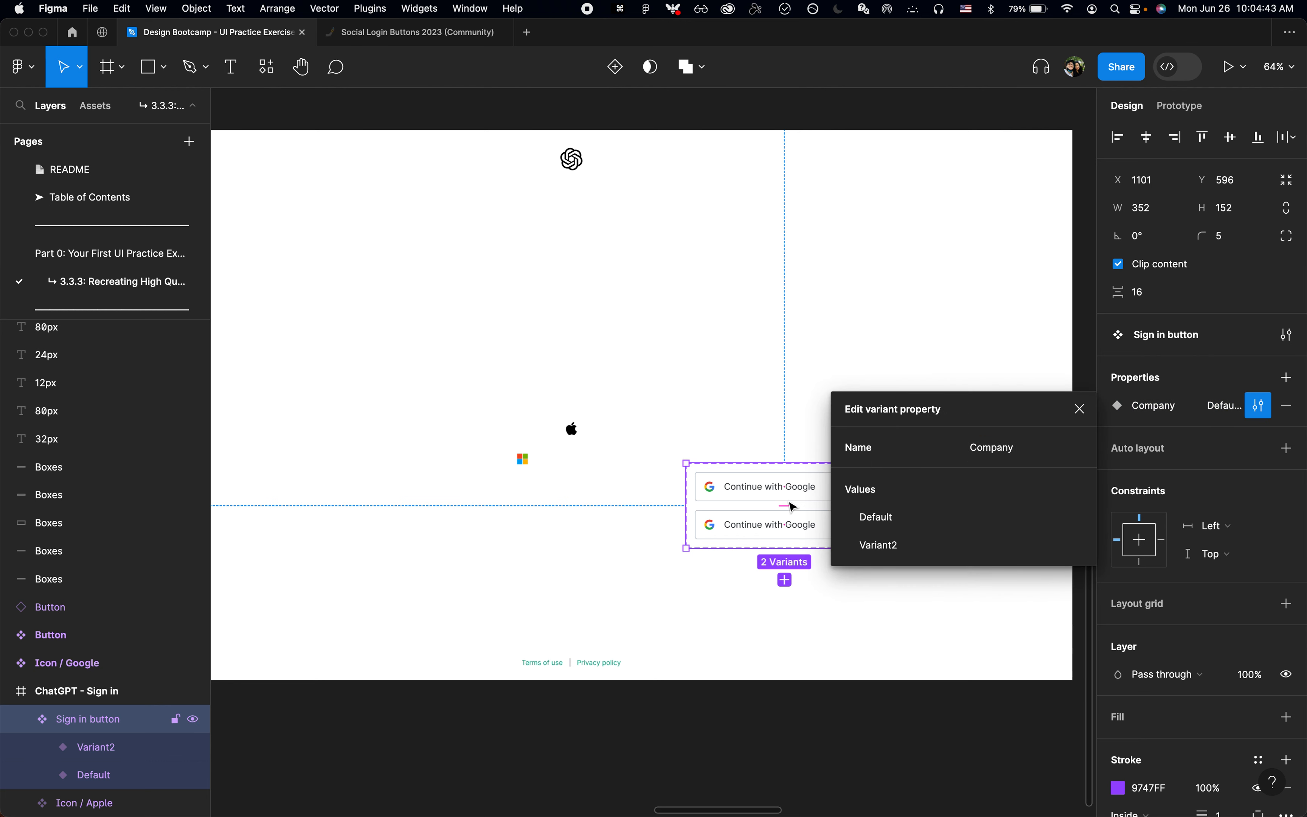
Step: Set the Company value of the first sign-in button variant to Google and of the second to Microsoft
left_click(819, 497)
scroll(819, 497, "up", 2)
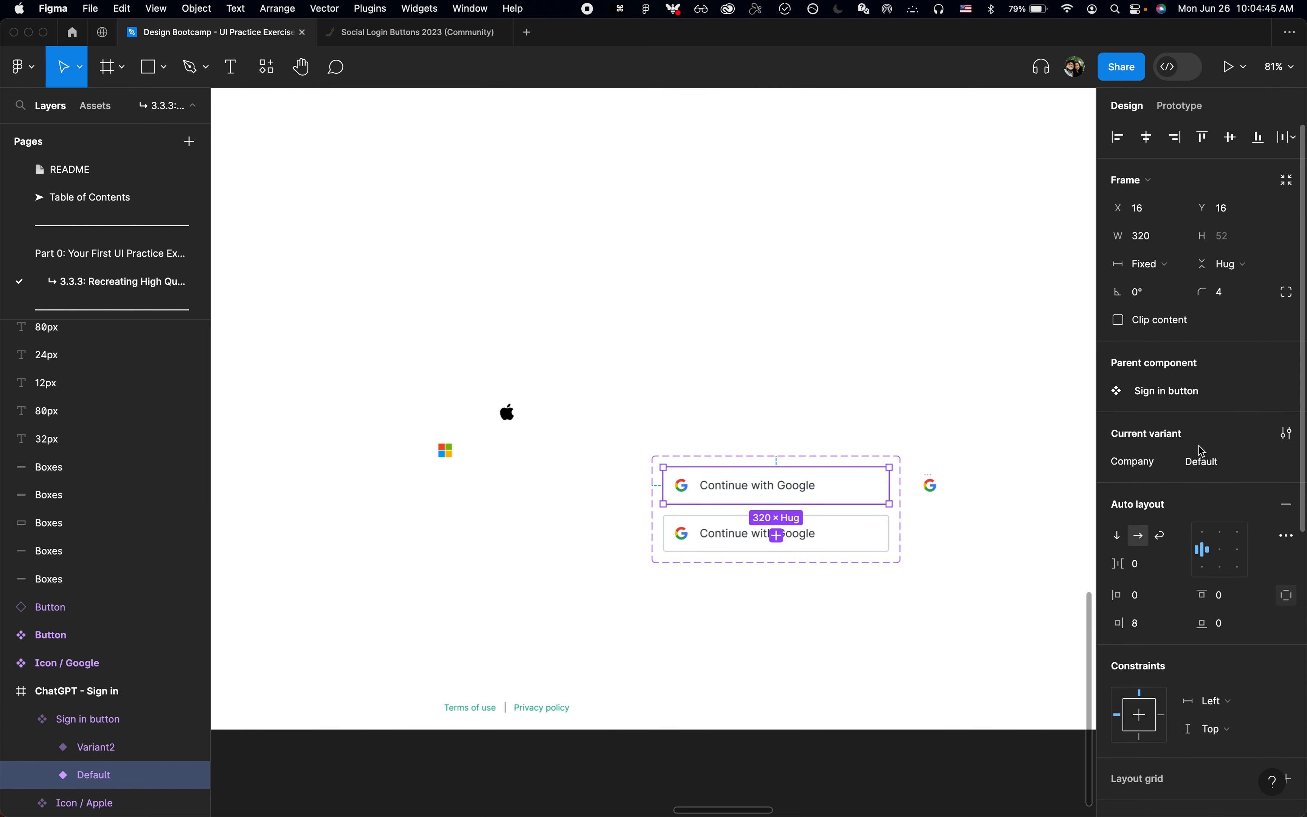
left_click(1221, 461)
type("Google")
key("Return")
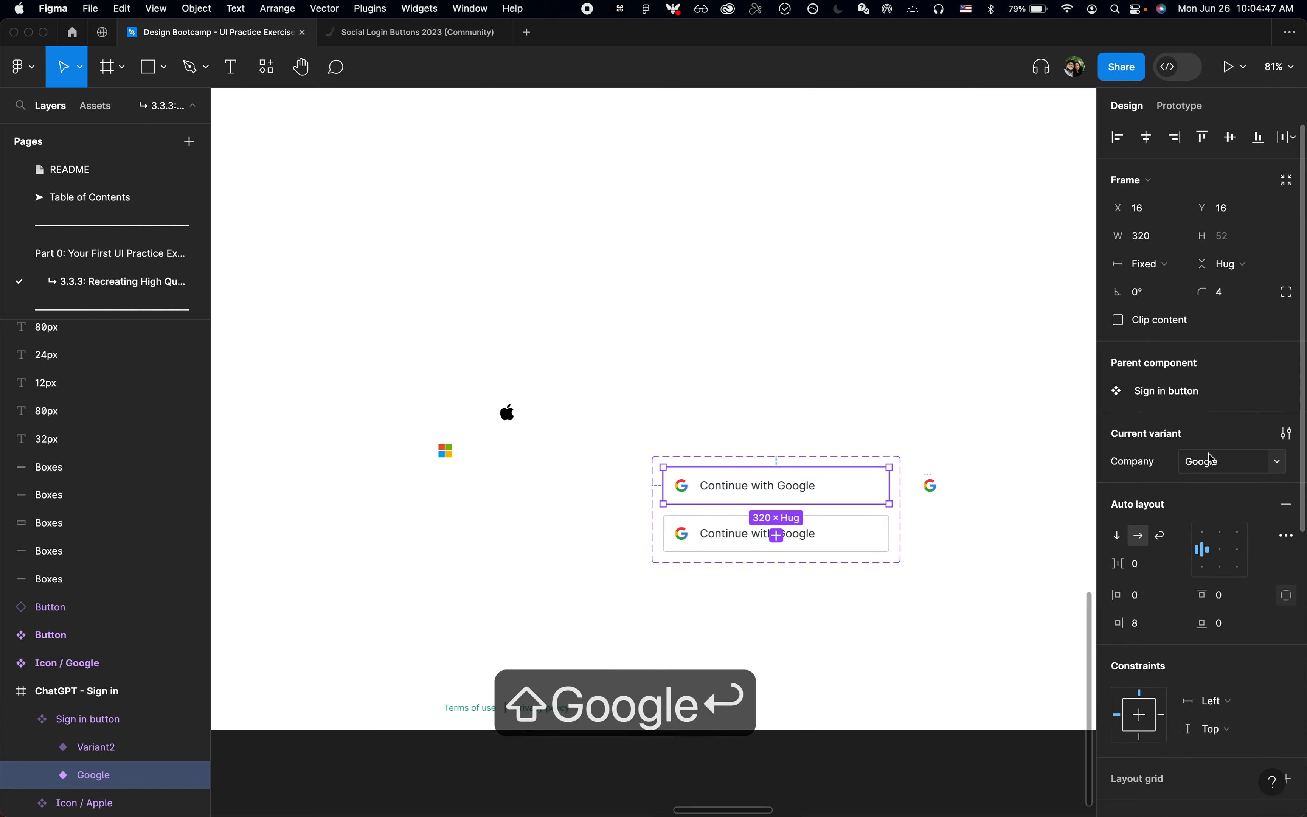
left_click(864, 533)
left_click(1209, 461)
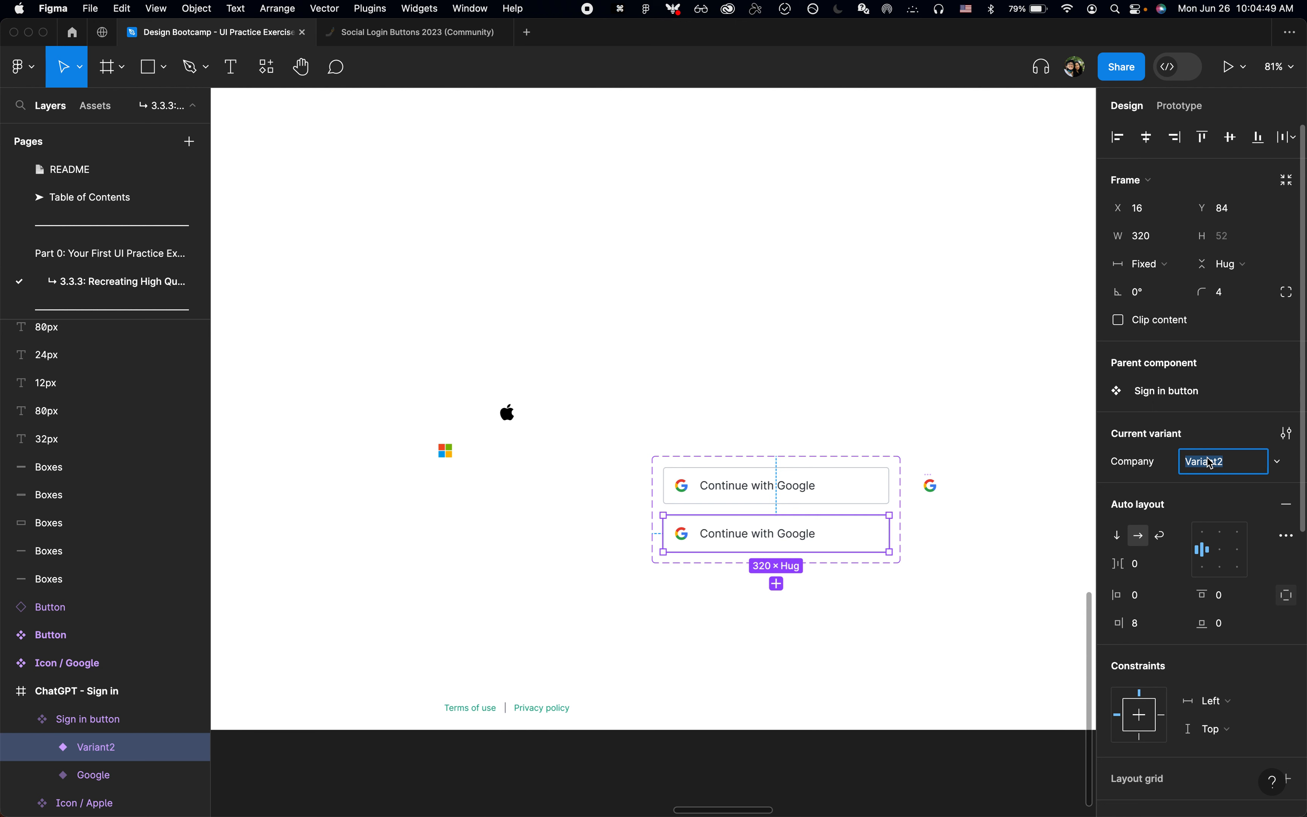
type("Microsoft")
key("Return")
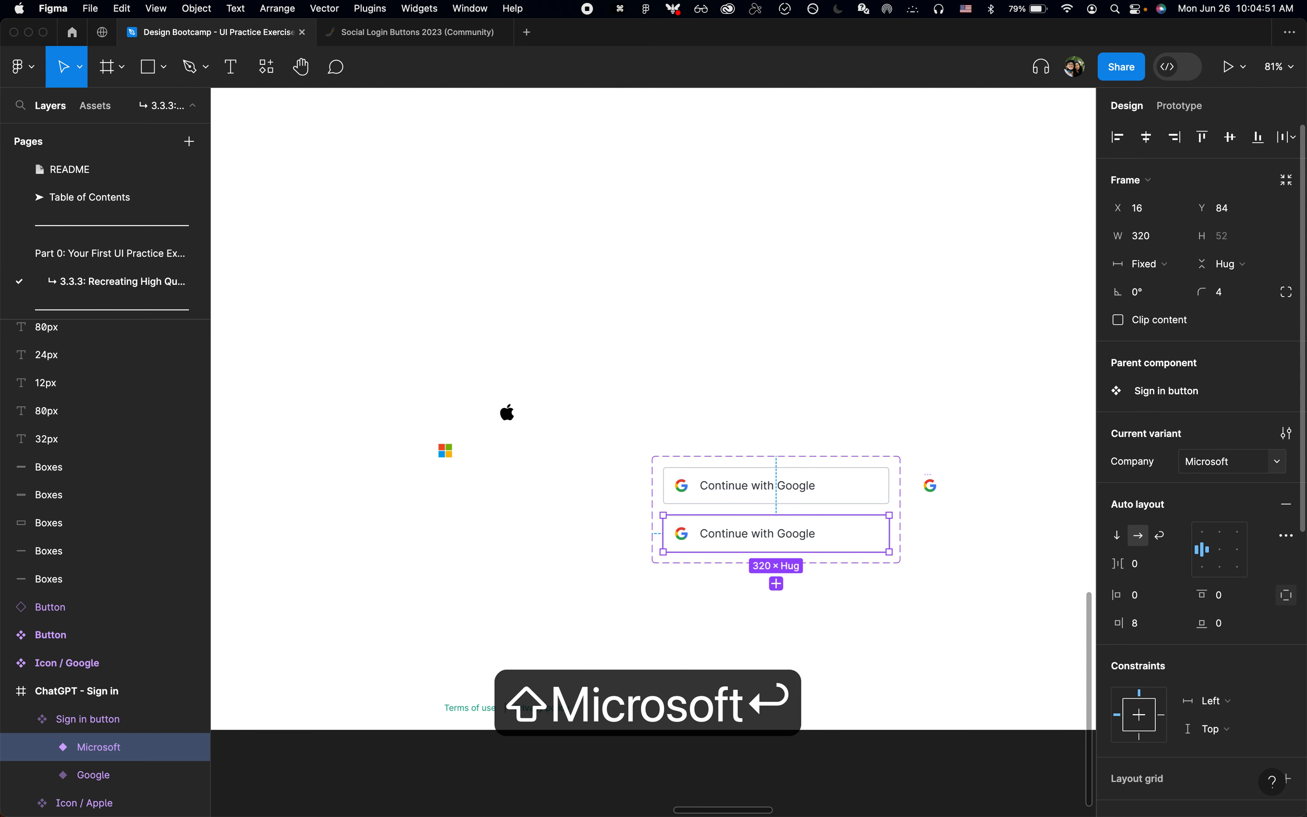
Step: Add a third variant to the Sign in button set with the Company value Apple
left_click(776, 583)
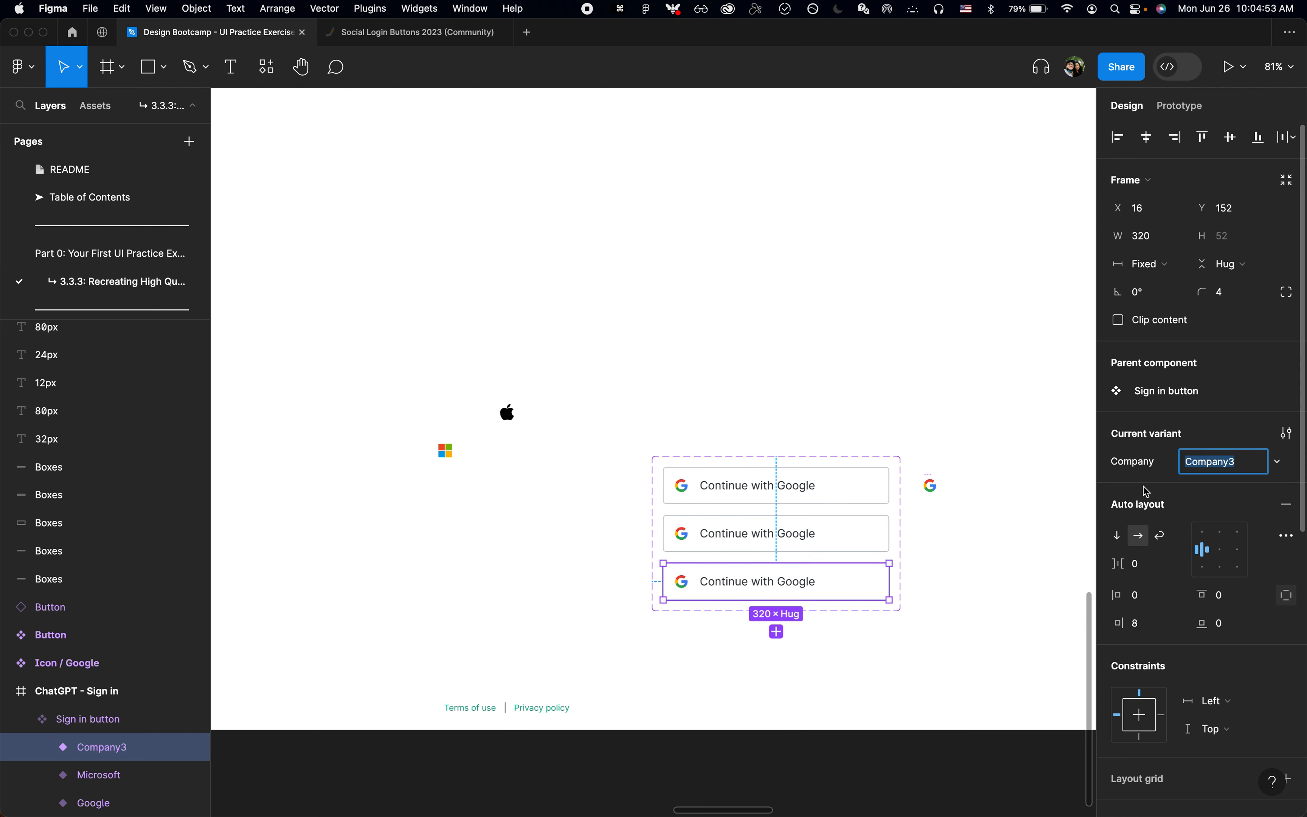
type("Apple")
key("Return")
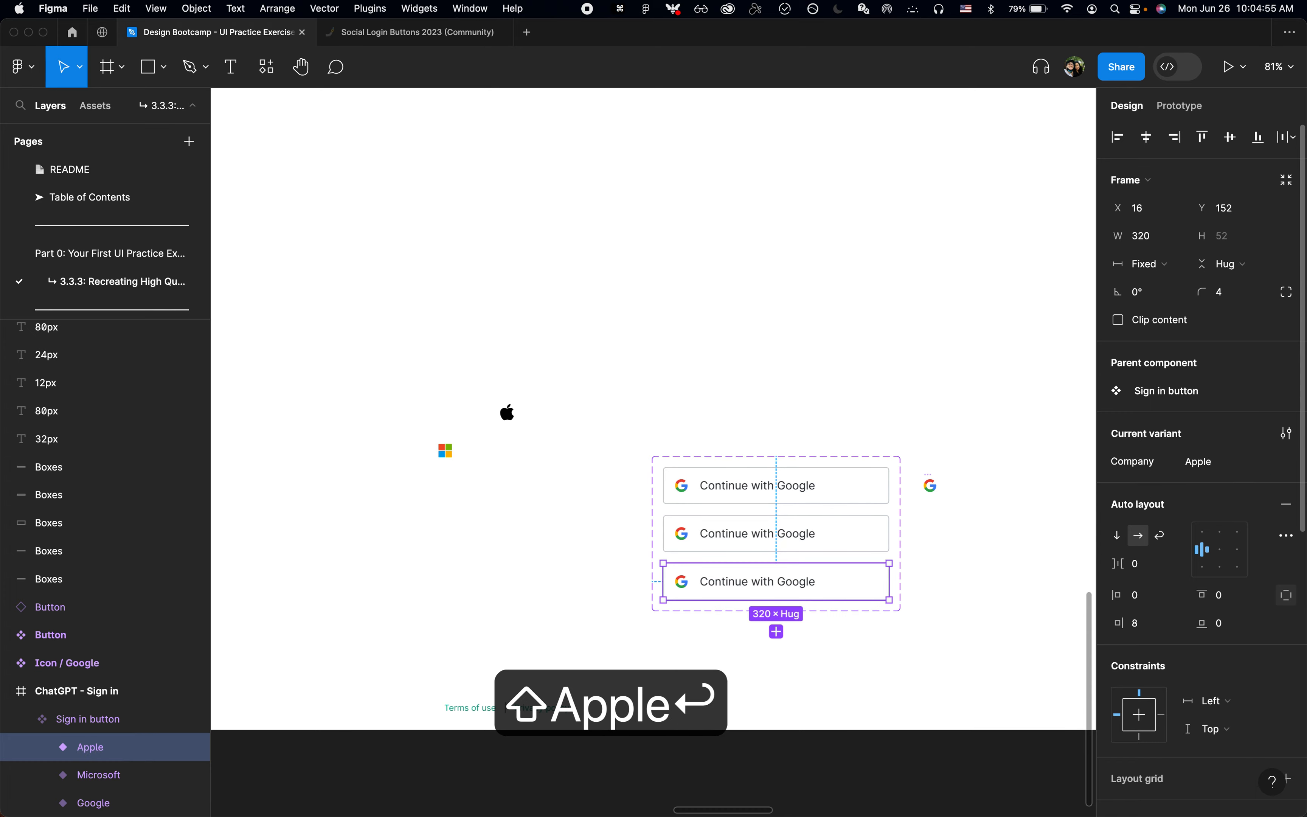
Step: Check the labels on OpenAI's page in Chrome and change the Microsoft variant's text in Figma to "Continue with Microsoft"
key("super+Tab")
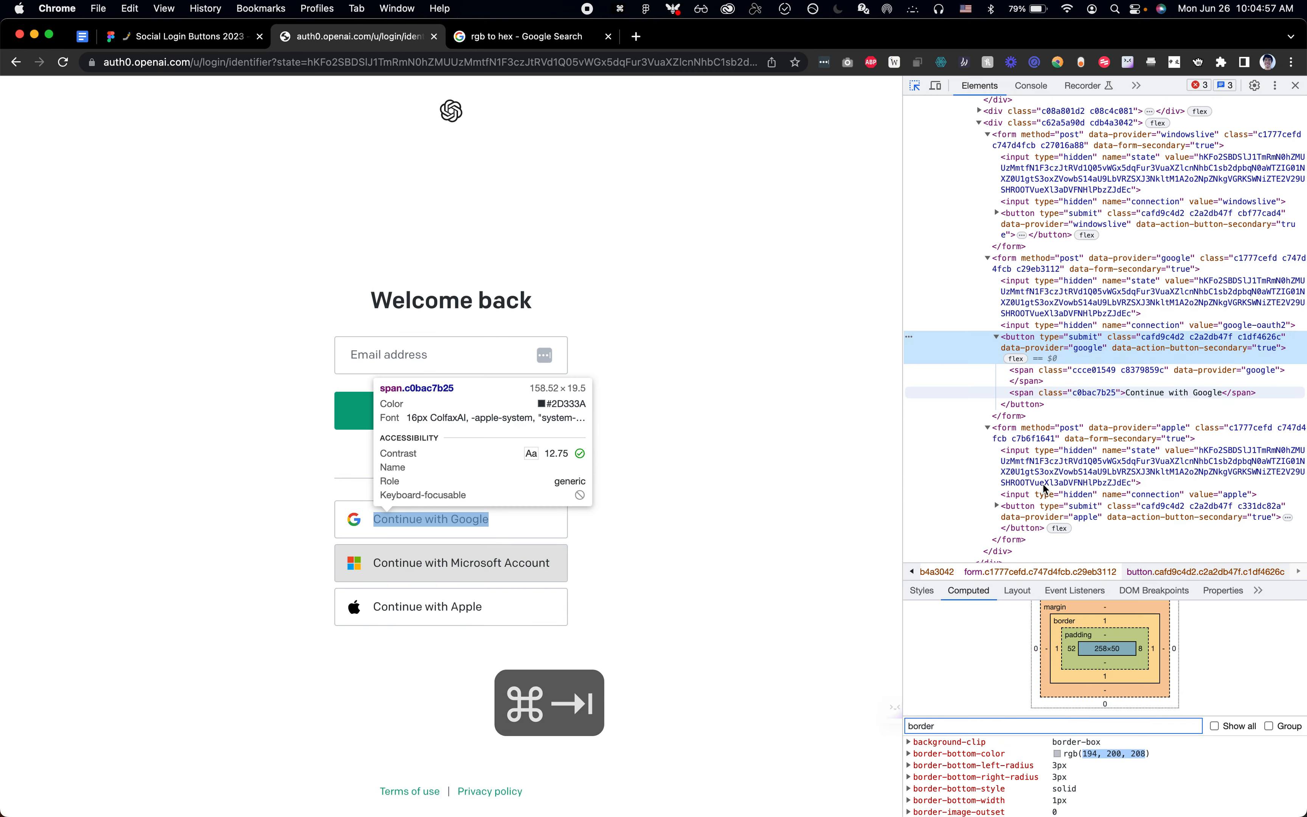
key("super+Tab")
left_click(793, 533)
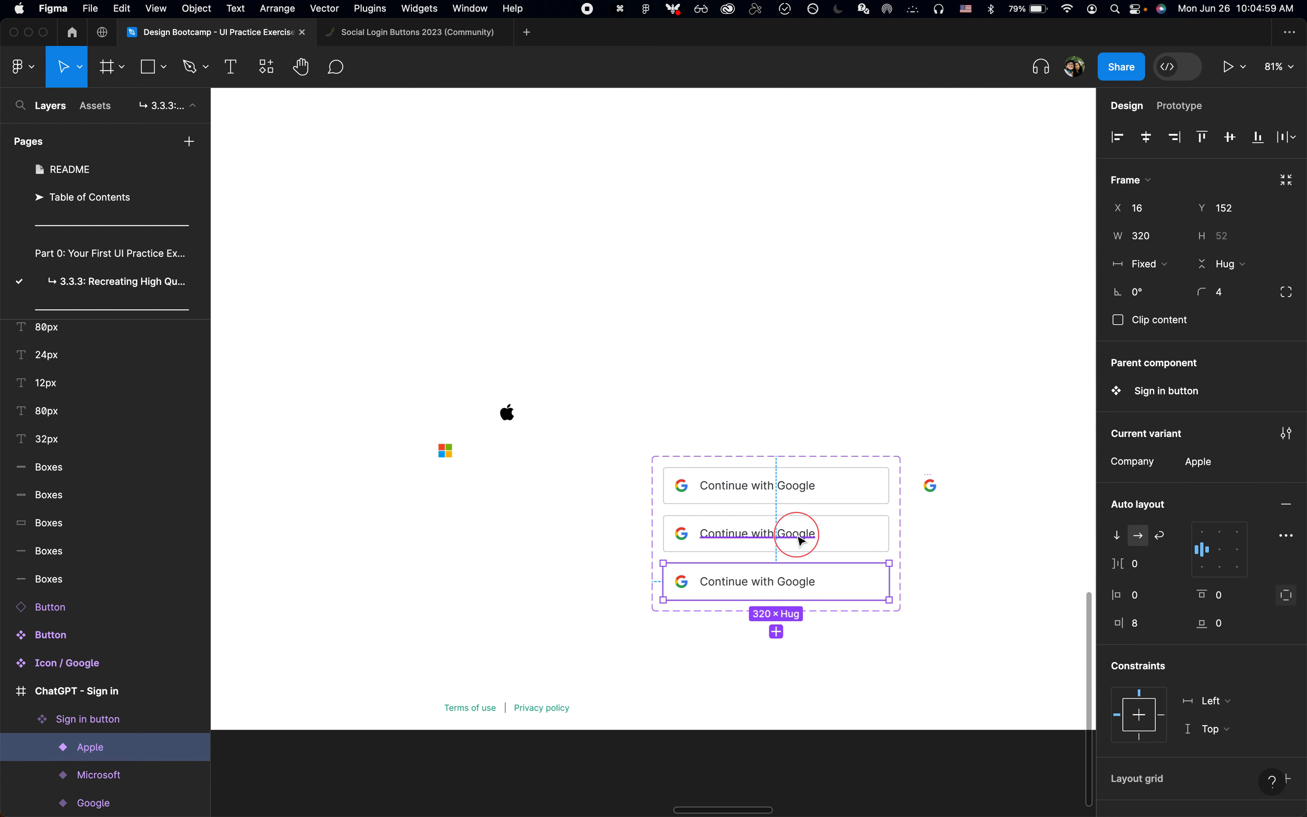
double_click(793, 534)
double_click(793, 534)
type("Microsoft")
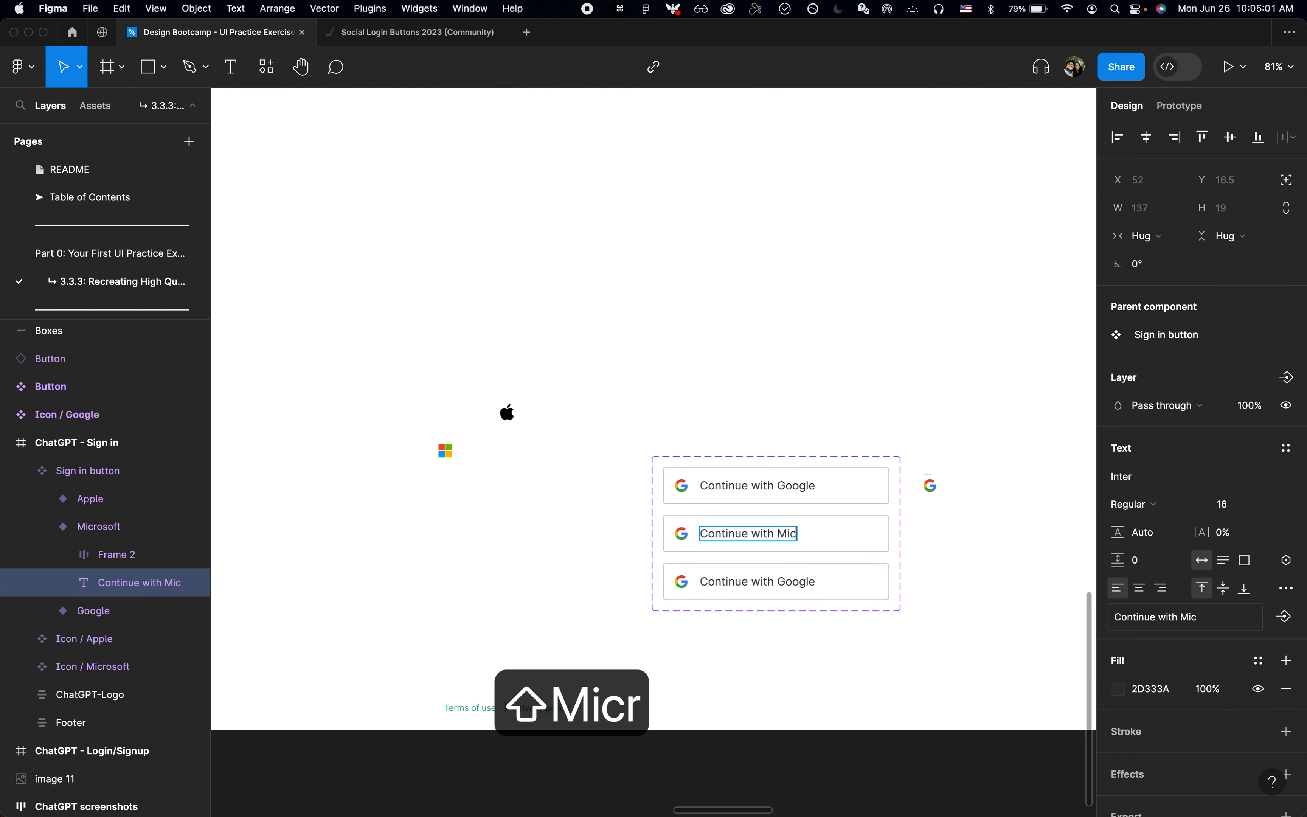
Step: Change the Apple variant's label to "Continue with Apple"
left_click(784, 581)
double_click(784, 581)
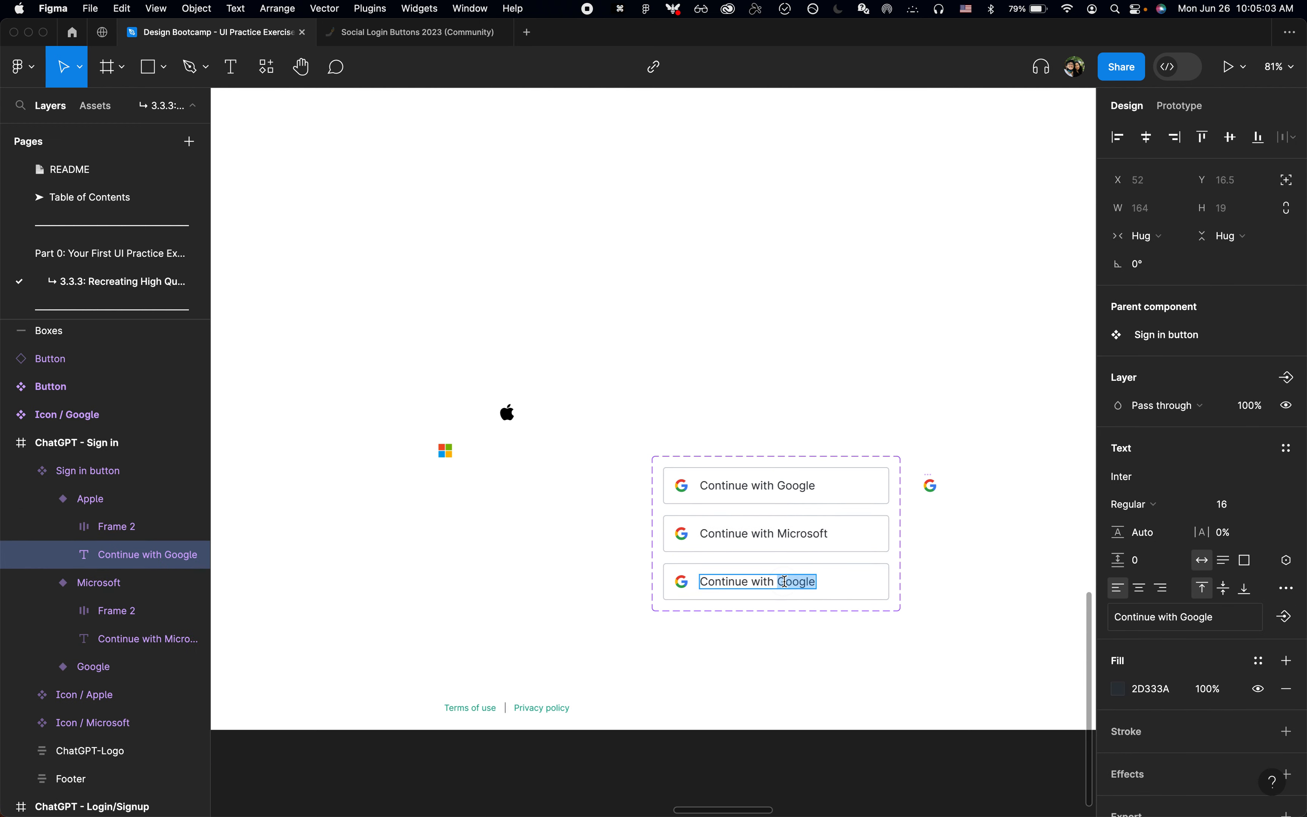
key("super+Tab")
key("super+Tab")
type("Apple")
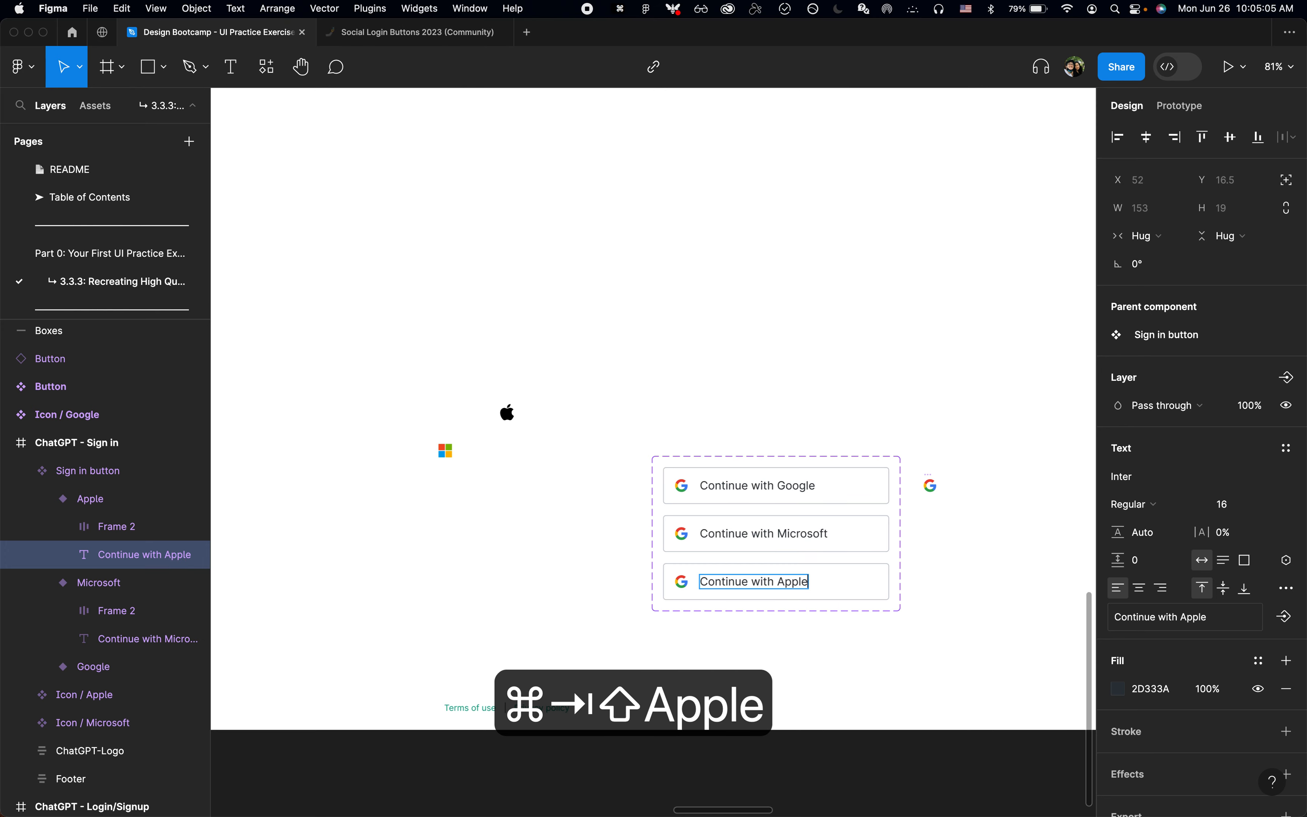
left_click(945, 525)
scroll(945, 525, "down", 2)
scroll(945, 525, "up", 2)
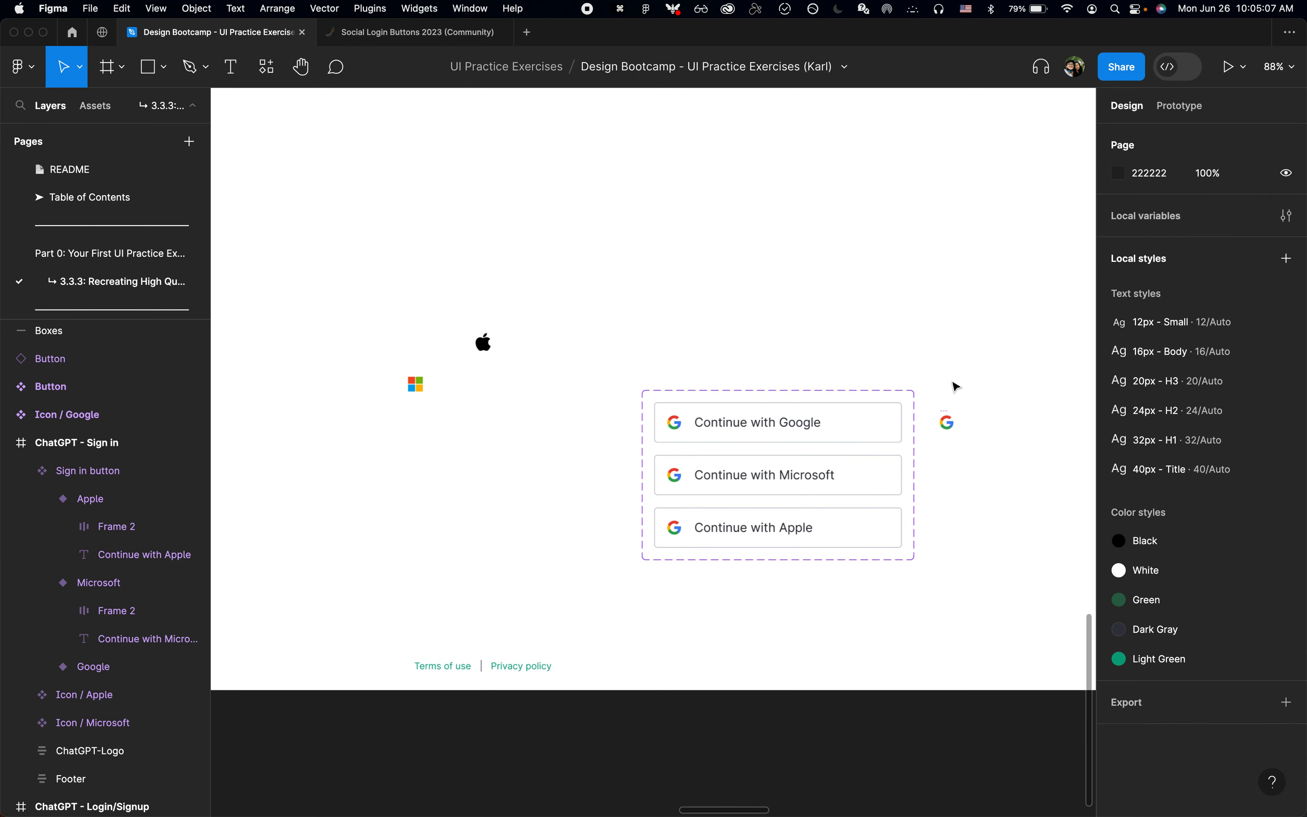
left_click(953, 415)
scroll(953, 414, "up", 3)
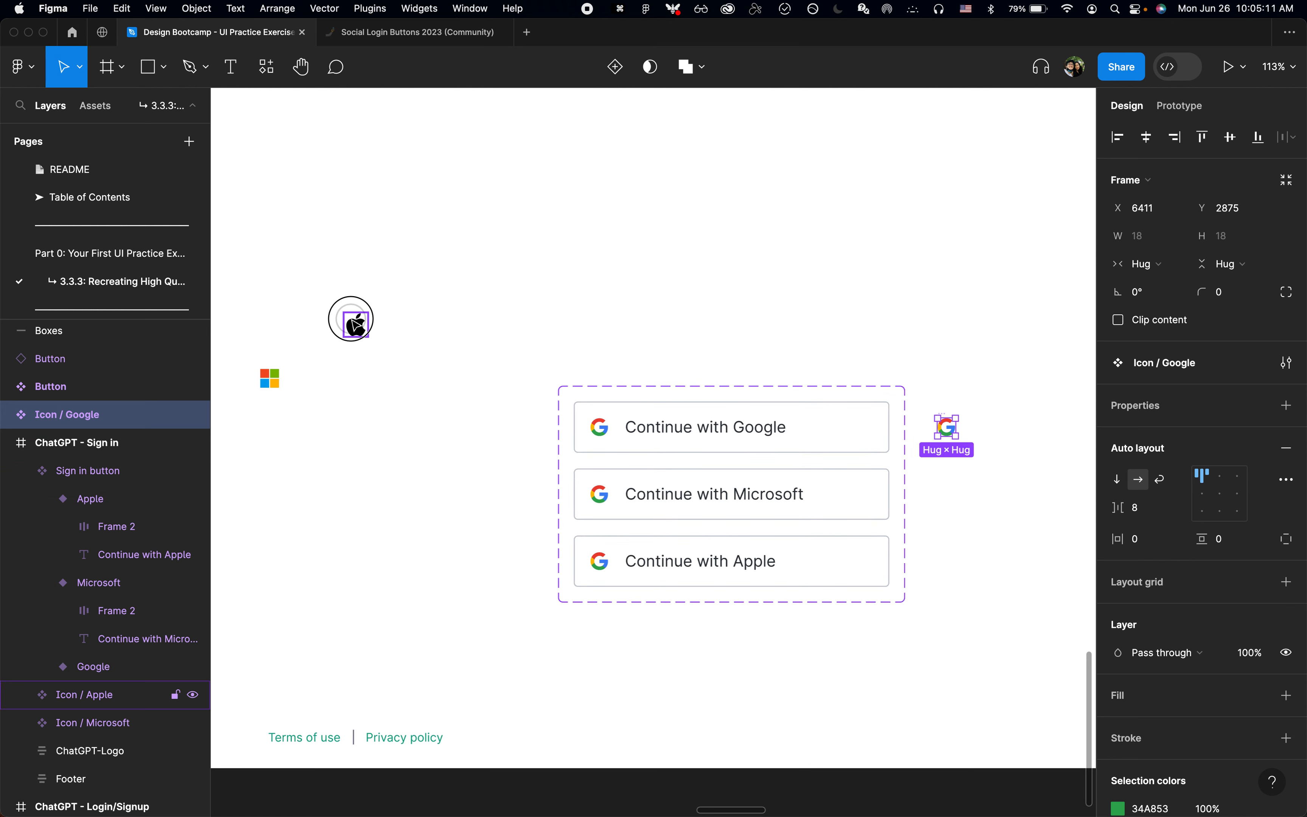
left_click(356, 324)
left_click(273, 382)
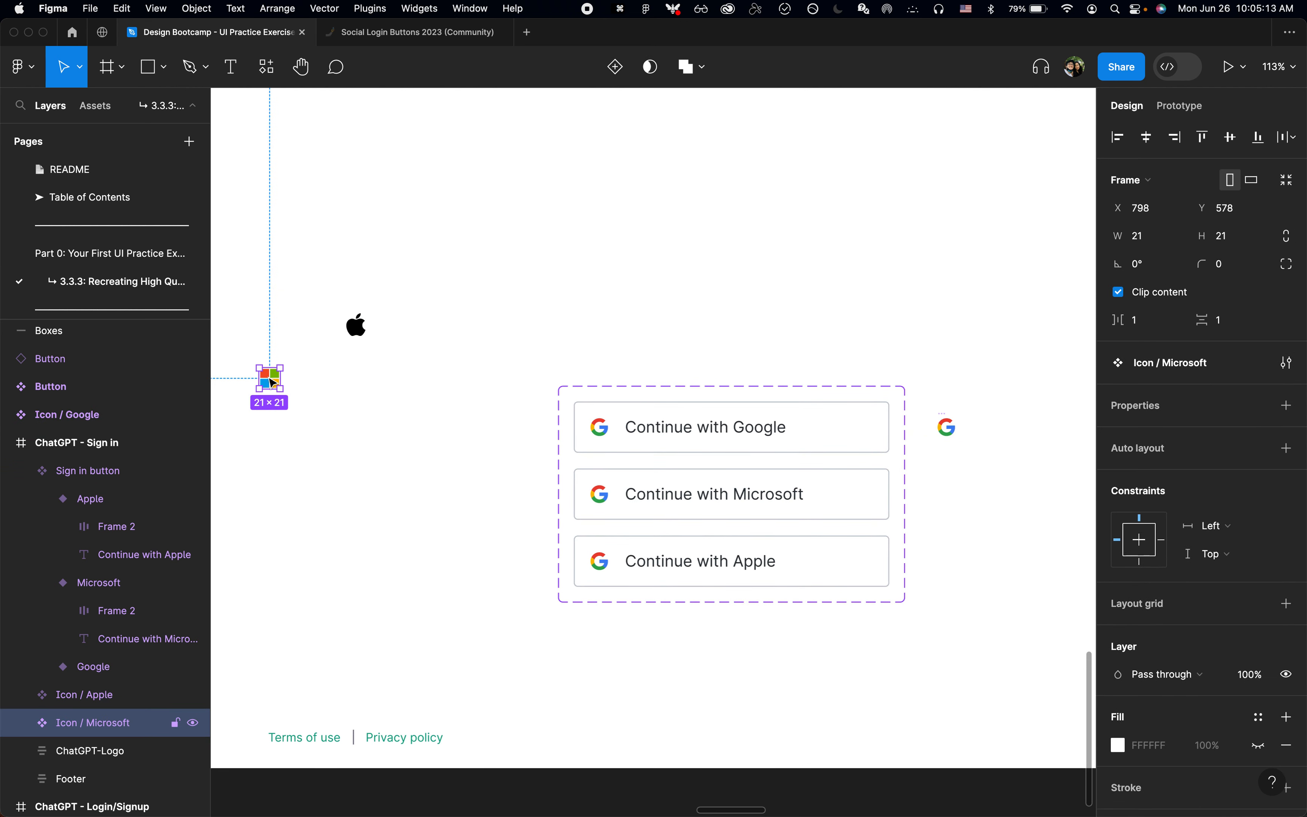
left_click(358, 328)
Step: Rename the frame holding the icon inside the Microsoft variant of the Sign in button as "Icon"
left_click(664, 497)
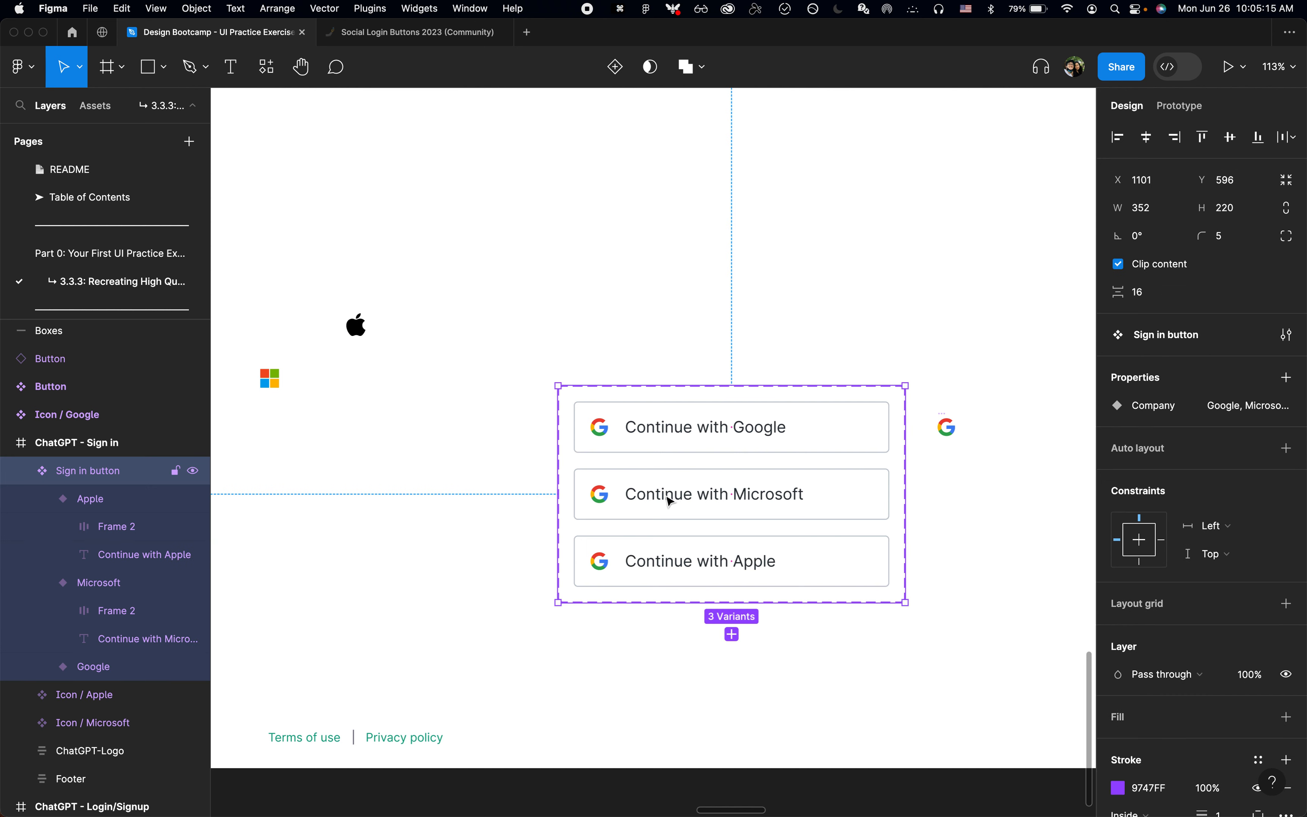
left_click(669, 501)
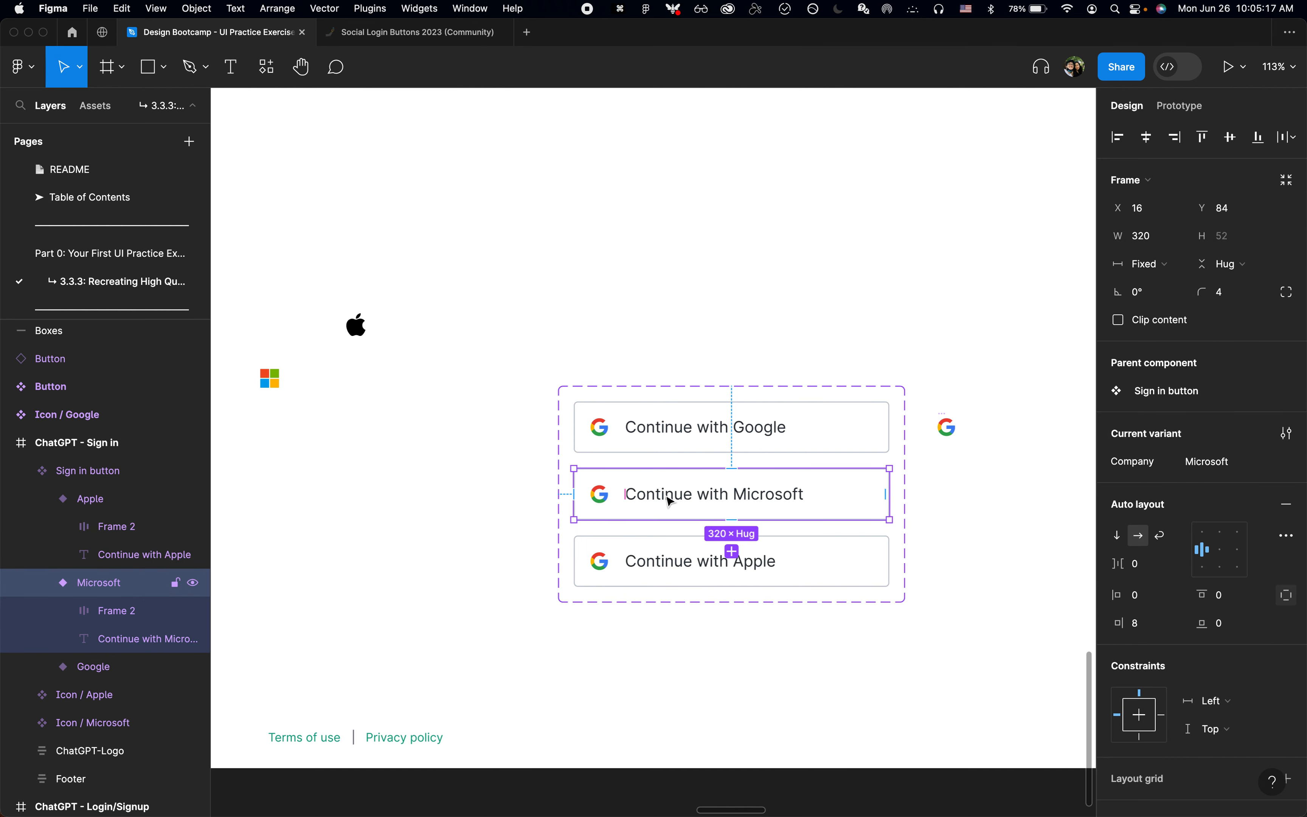
left_click(130, 611)
key("super+r")
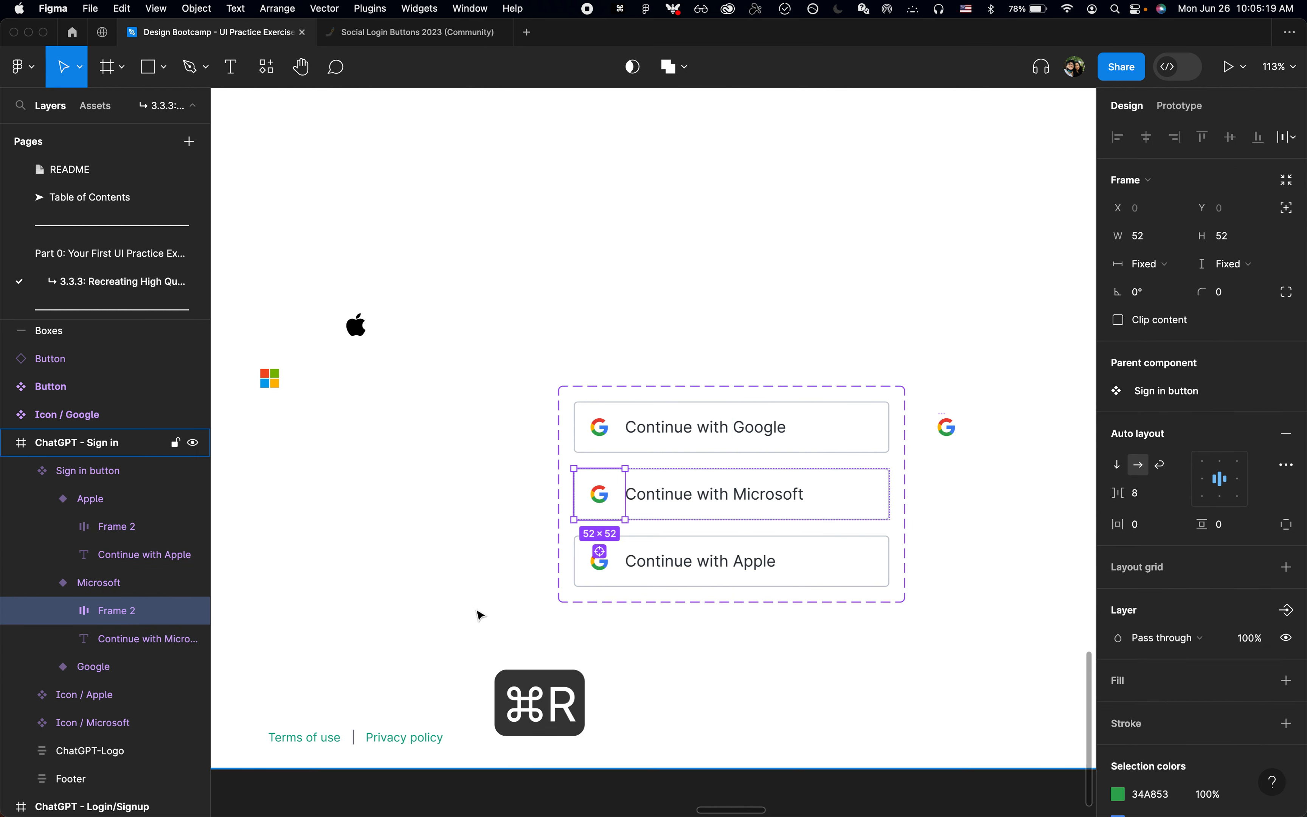
type("Icon")
key("Return")
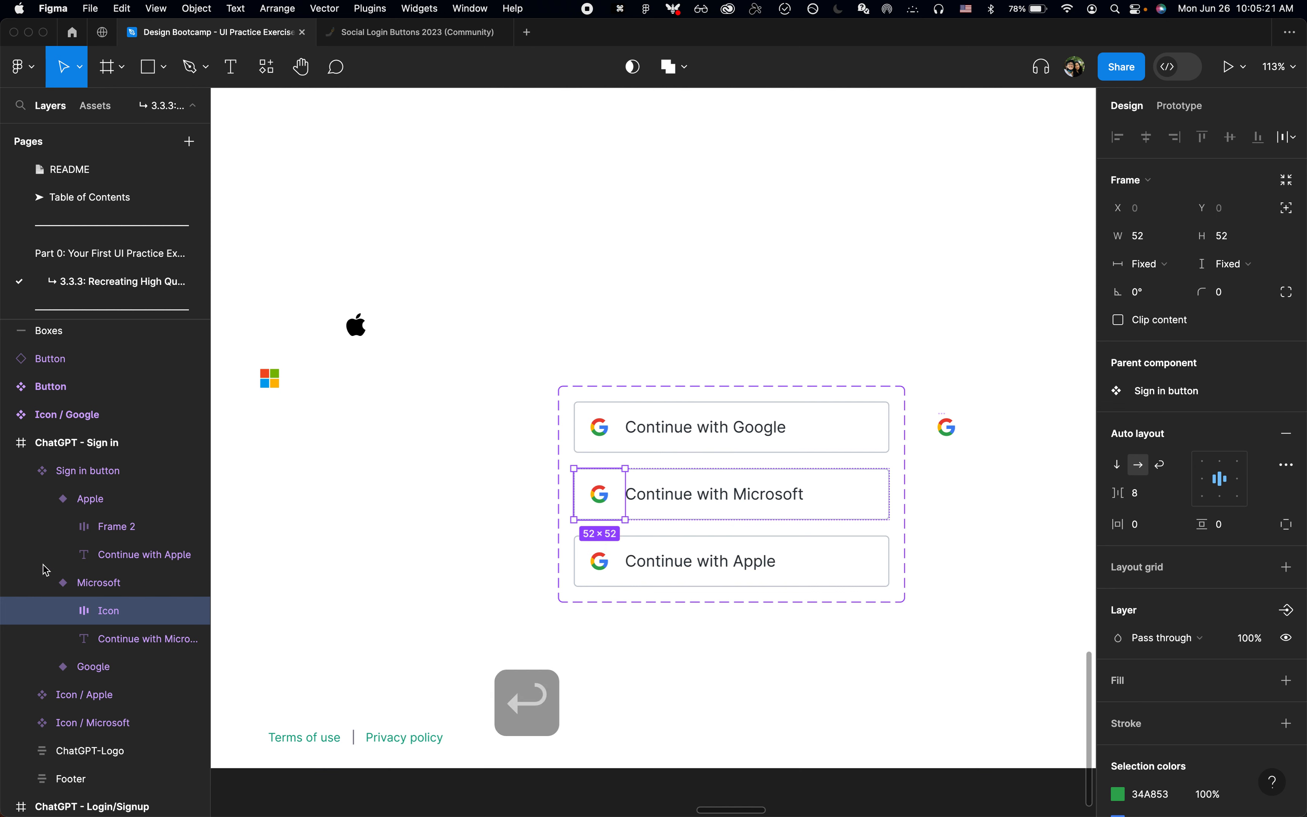
Step: Rename the frames holding the icons in the Apple and Google variants as "Icon"
left_click(142, 531)
key("super+r")
type("Icon")
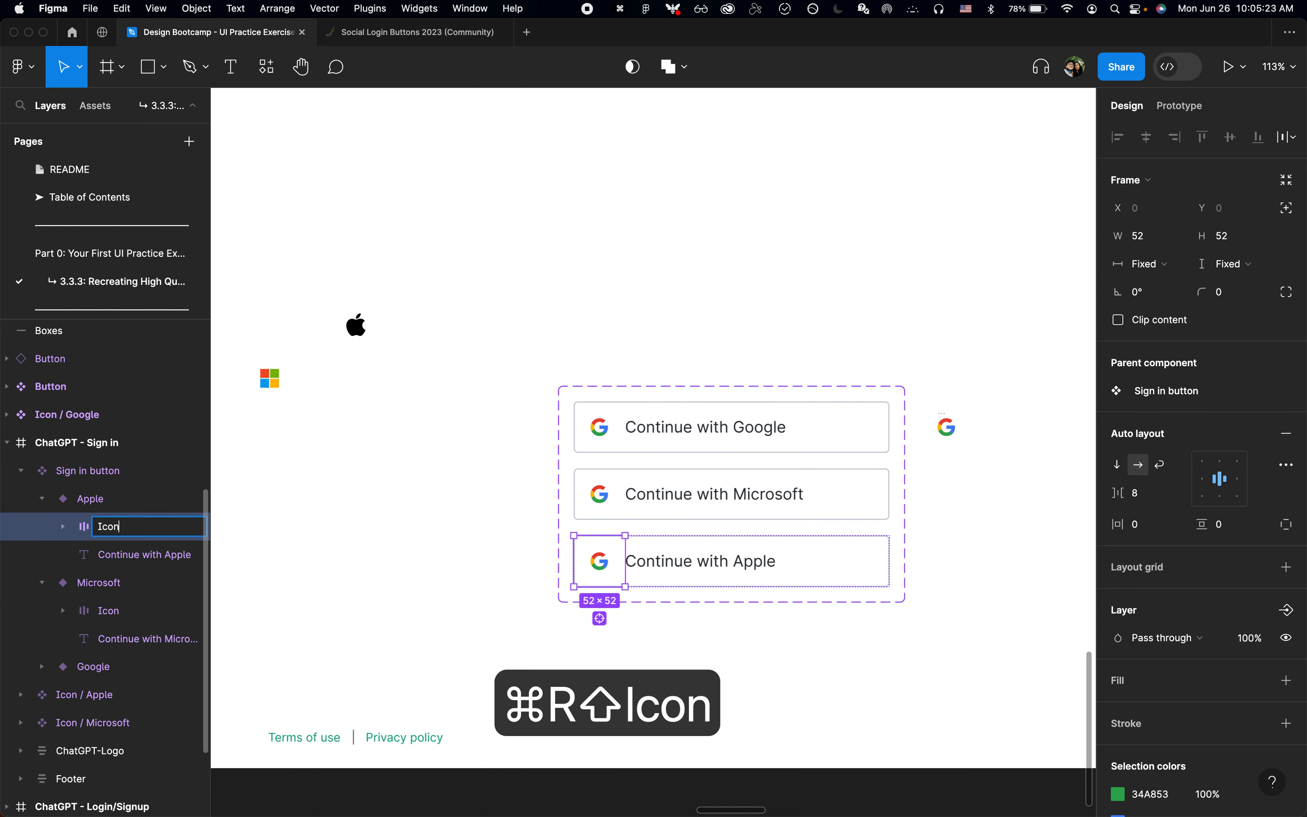
key("Return")
left_click(42, 669)
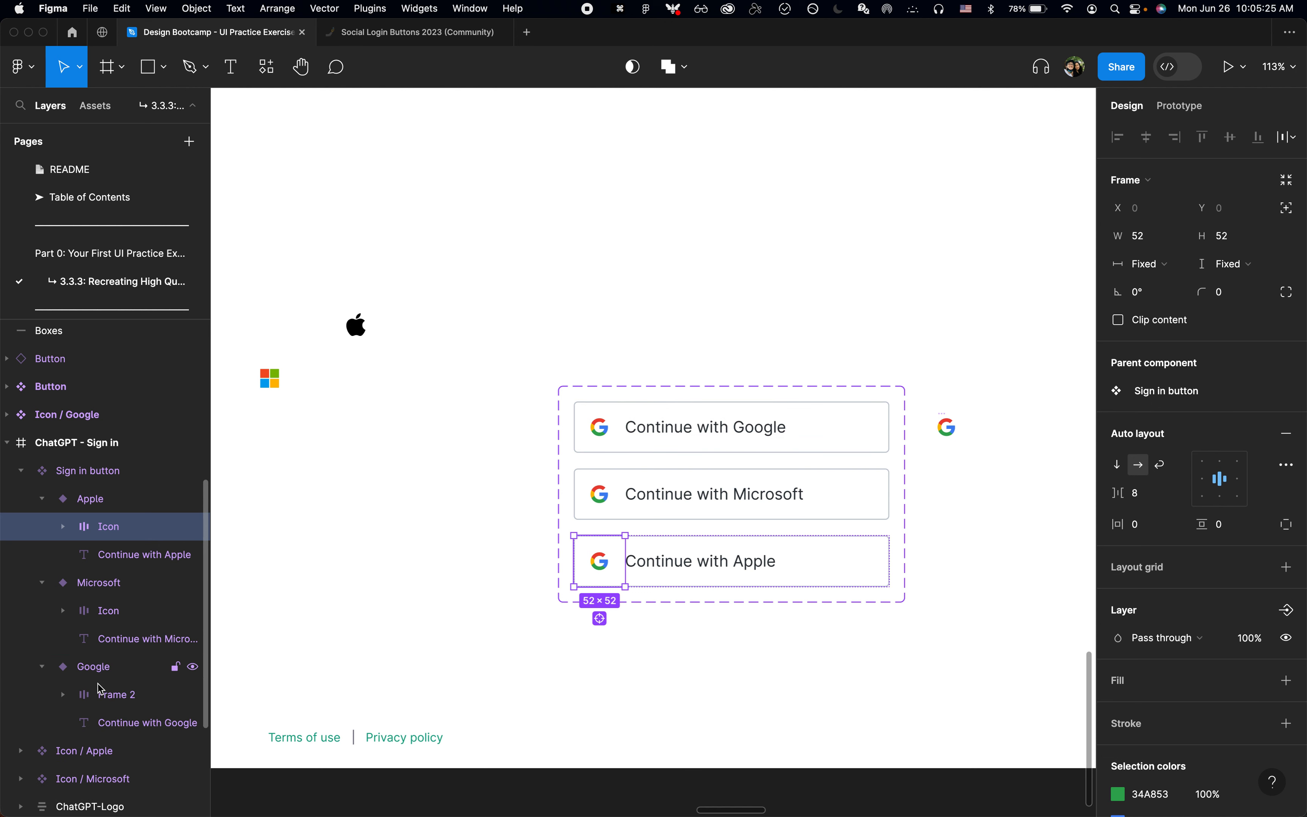
left_click(105, 695)
key("super+r")
type("Icon")
key("Return")
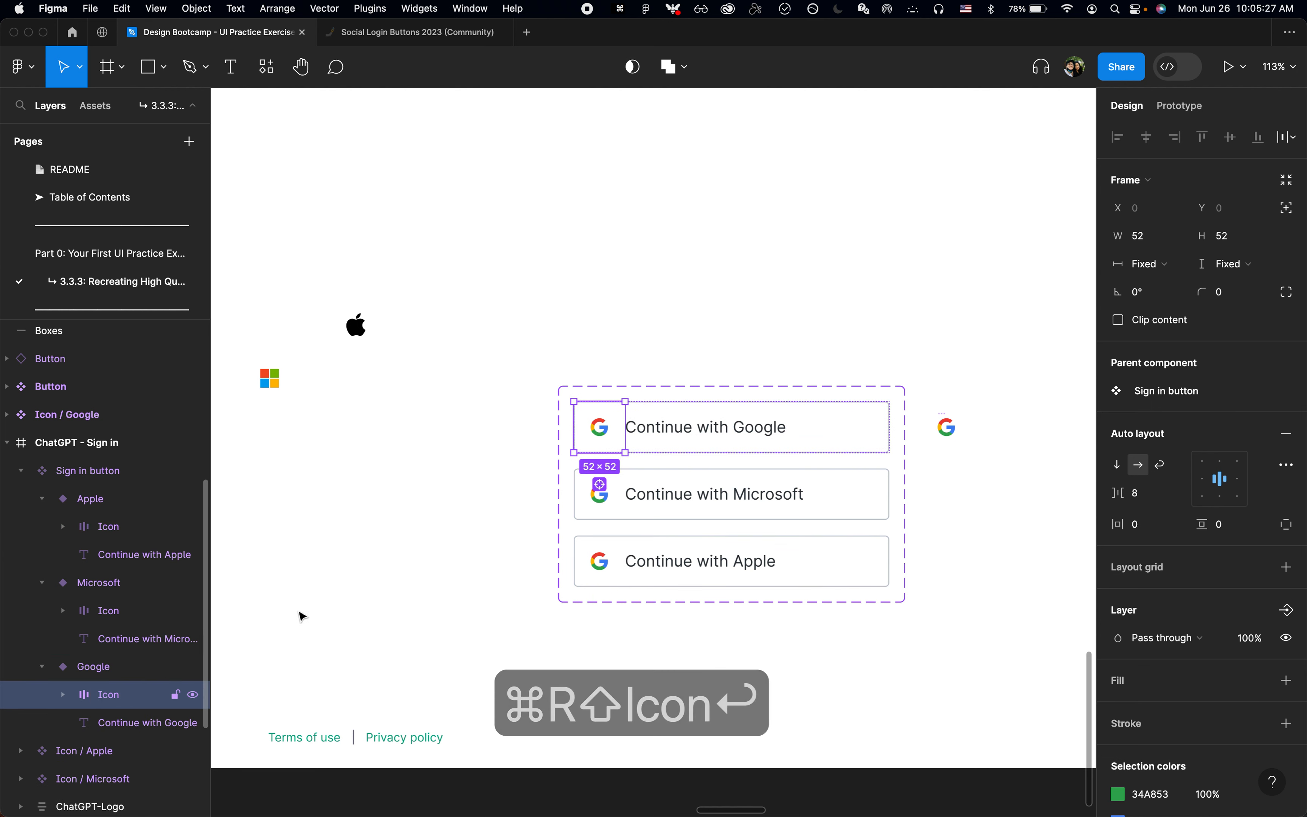
Step: Try to swap the Google icon instance in the Microsoft variant for the Apple icon, and undo the swap
left_click(657, 508)
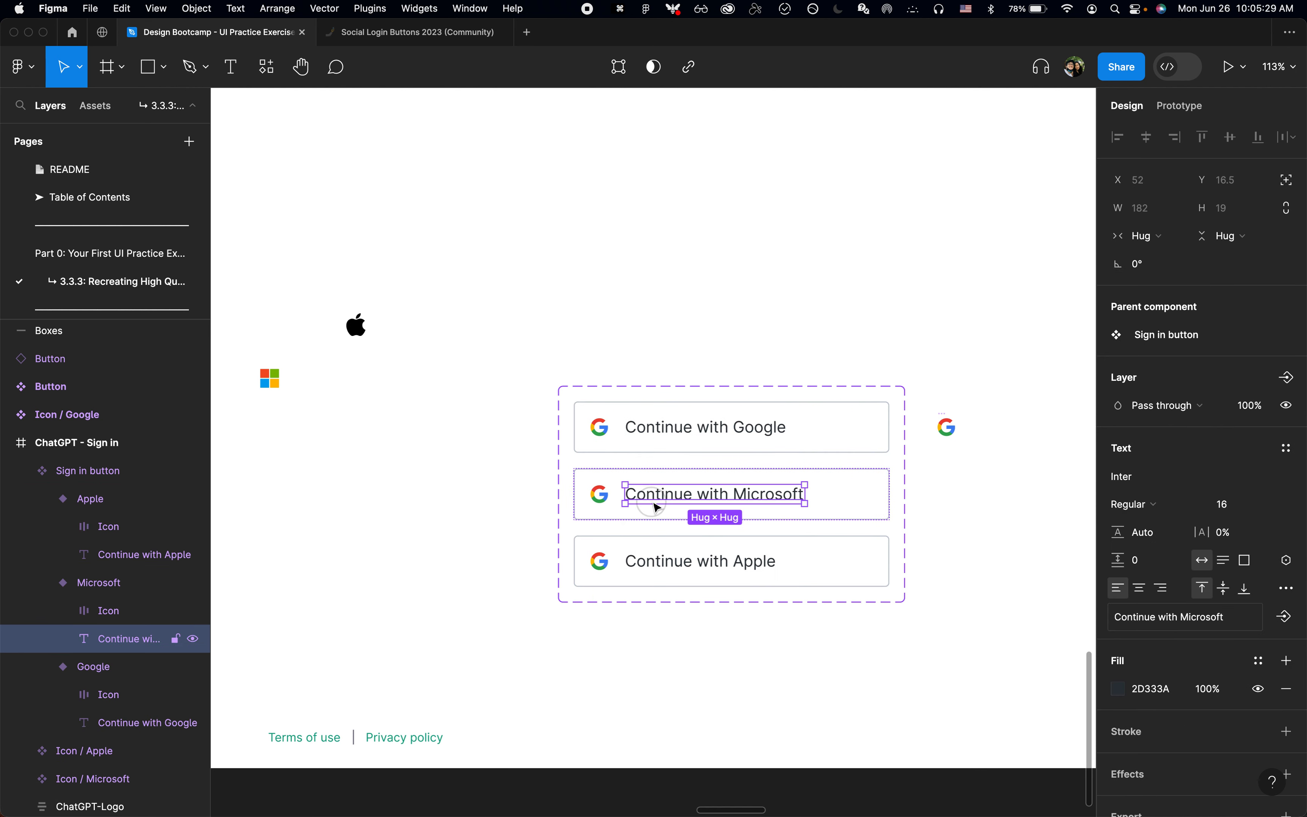
left_click(608, 505)
left_click(605, 502)
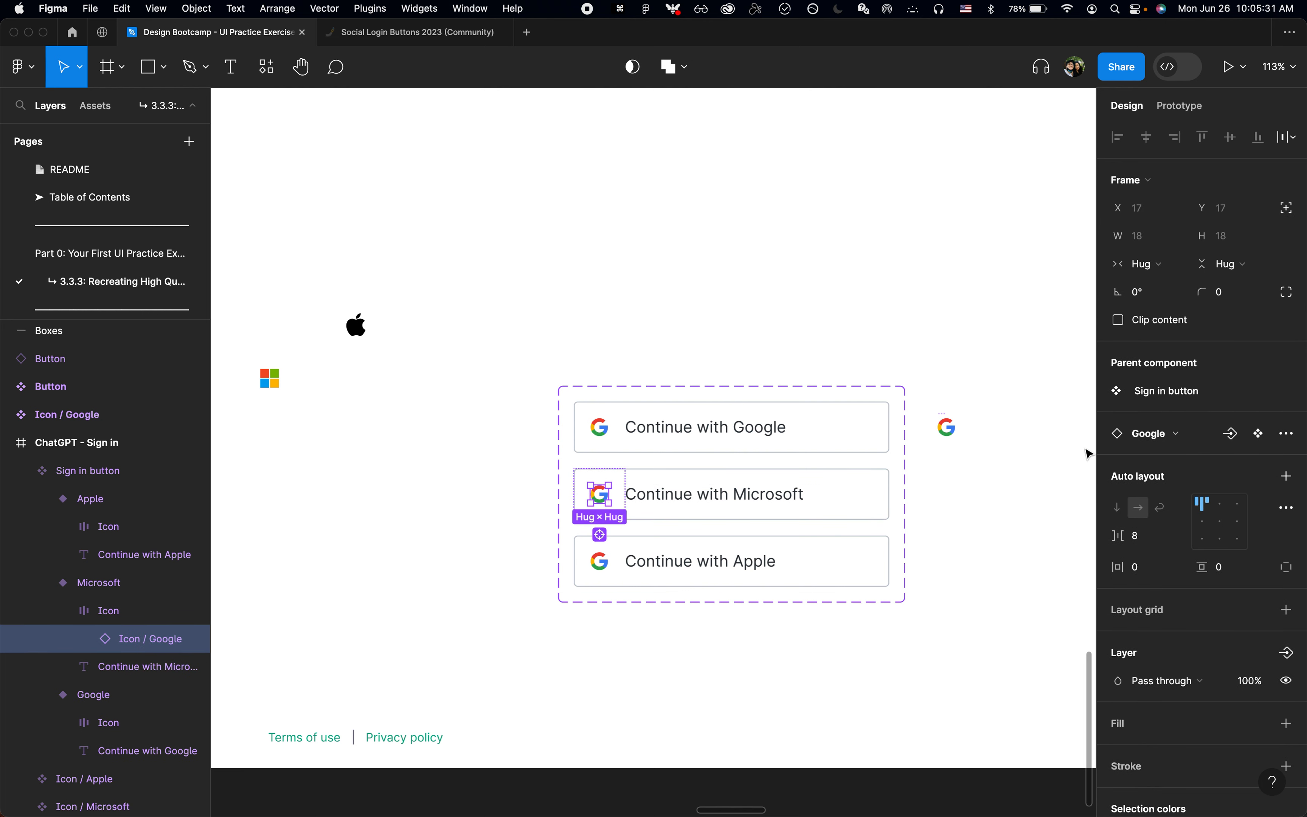
left_click(1145, 434)
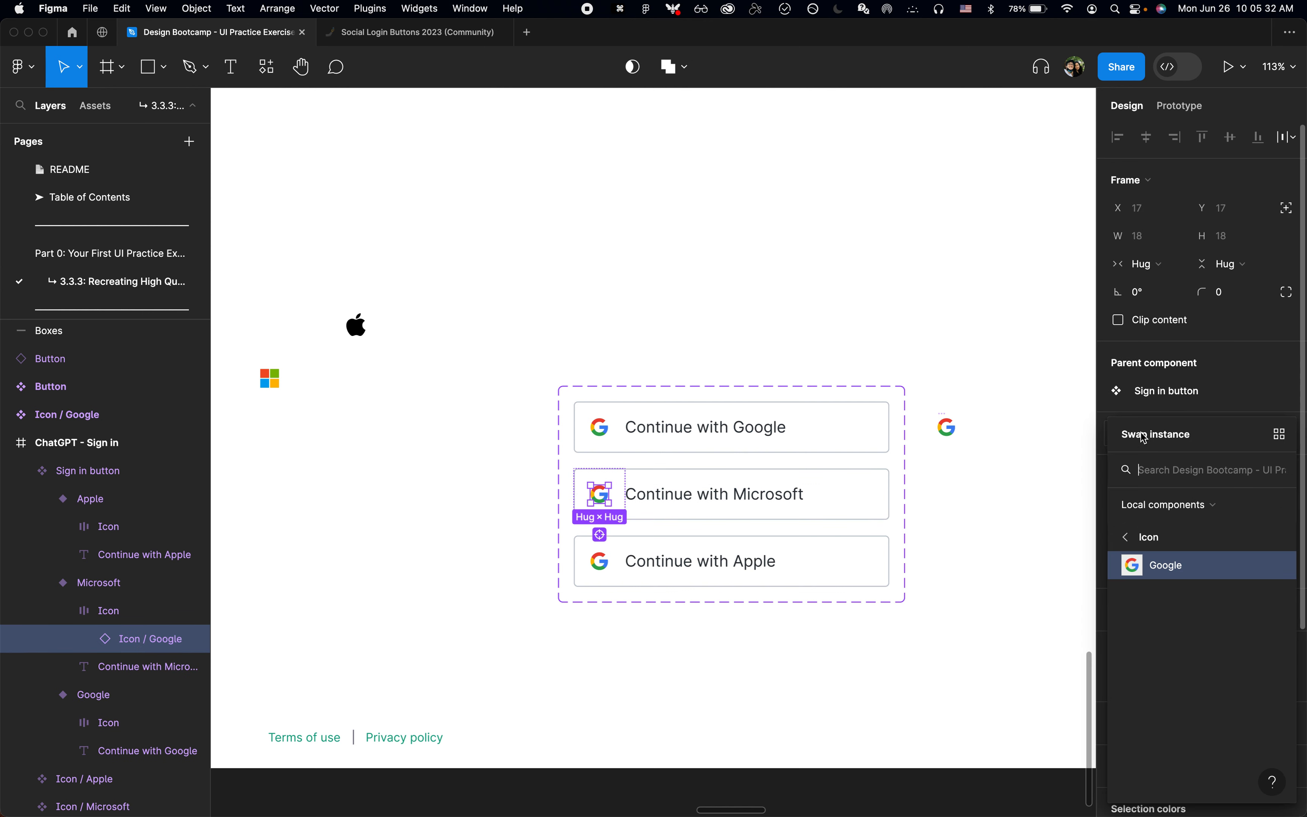
left_click(1152, 539)
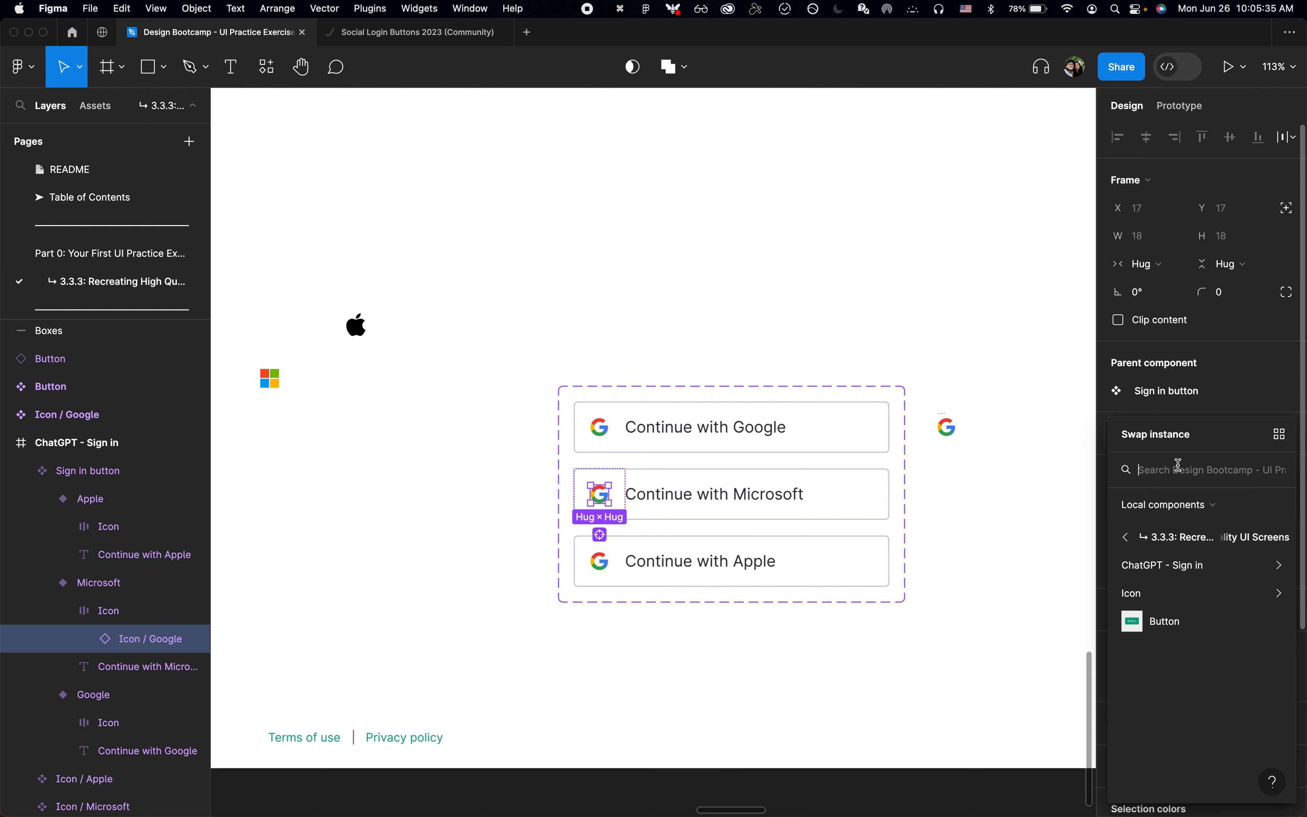
type("apple")
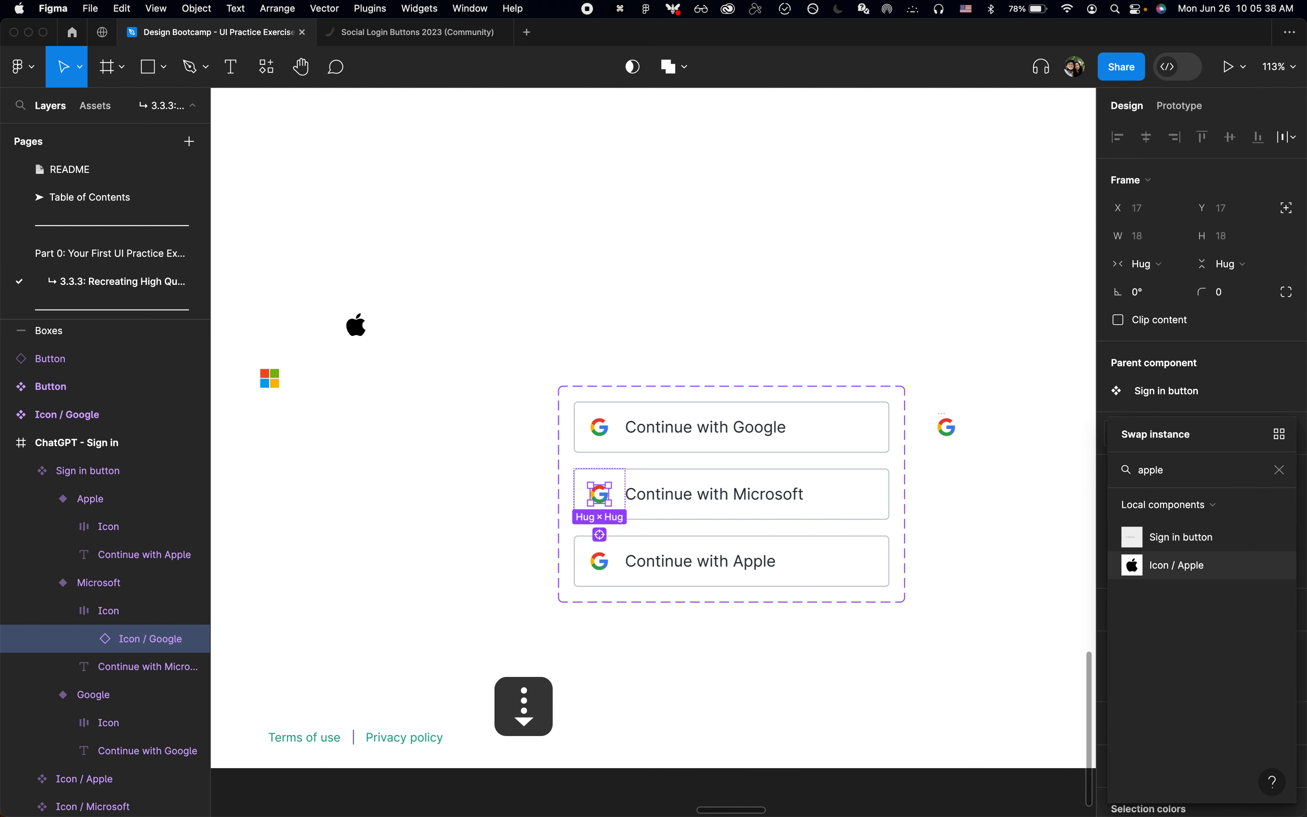
key("Return")
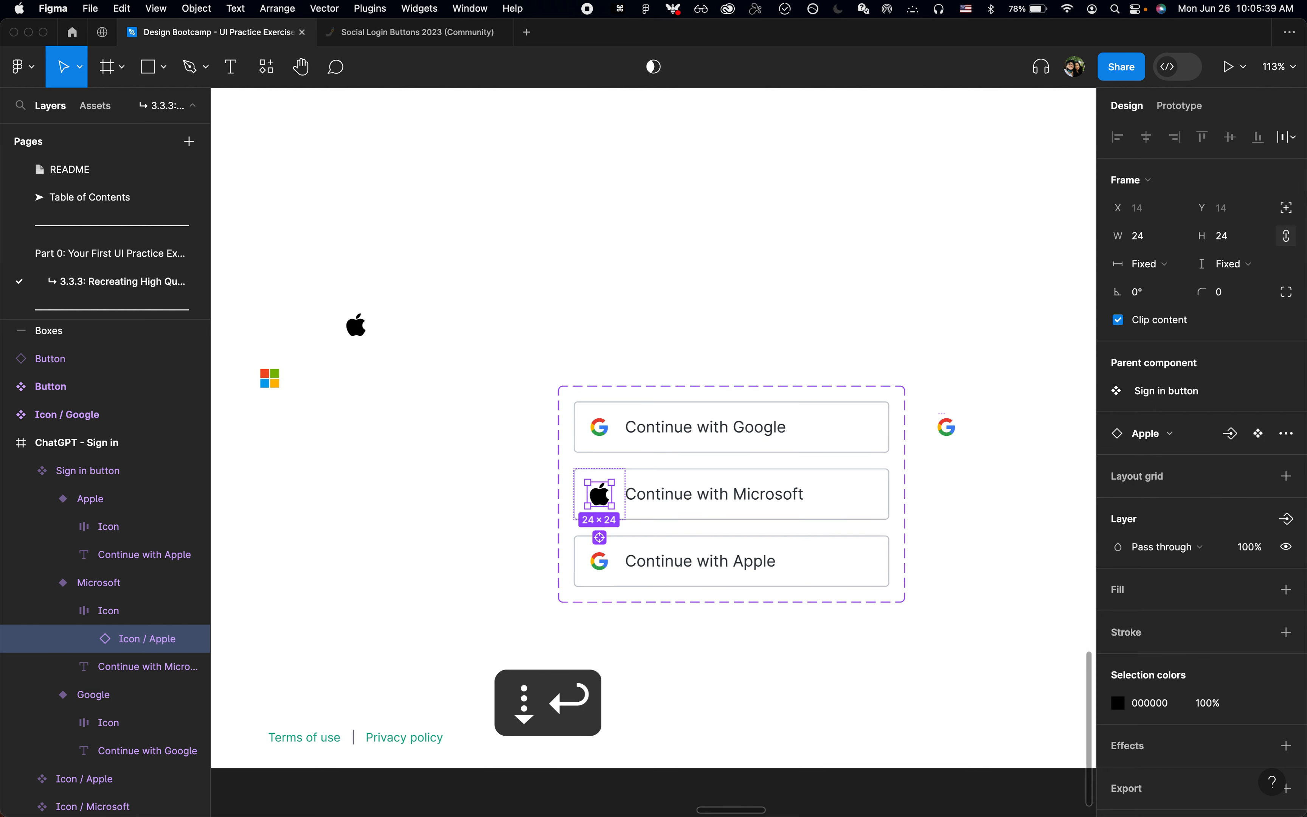
key("super+z")
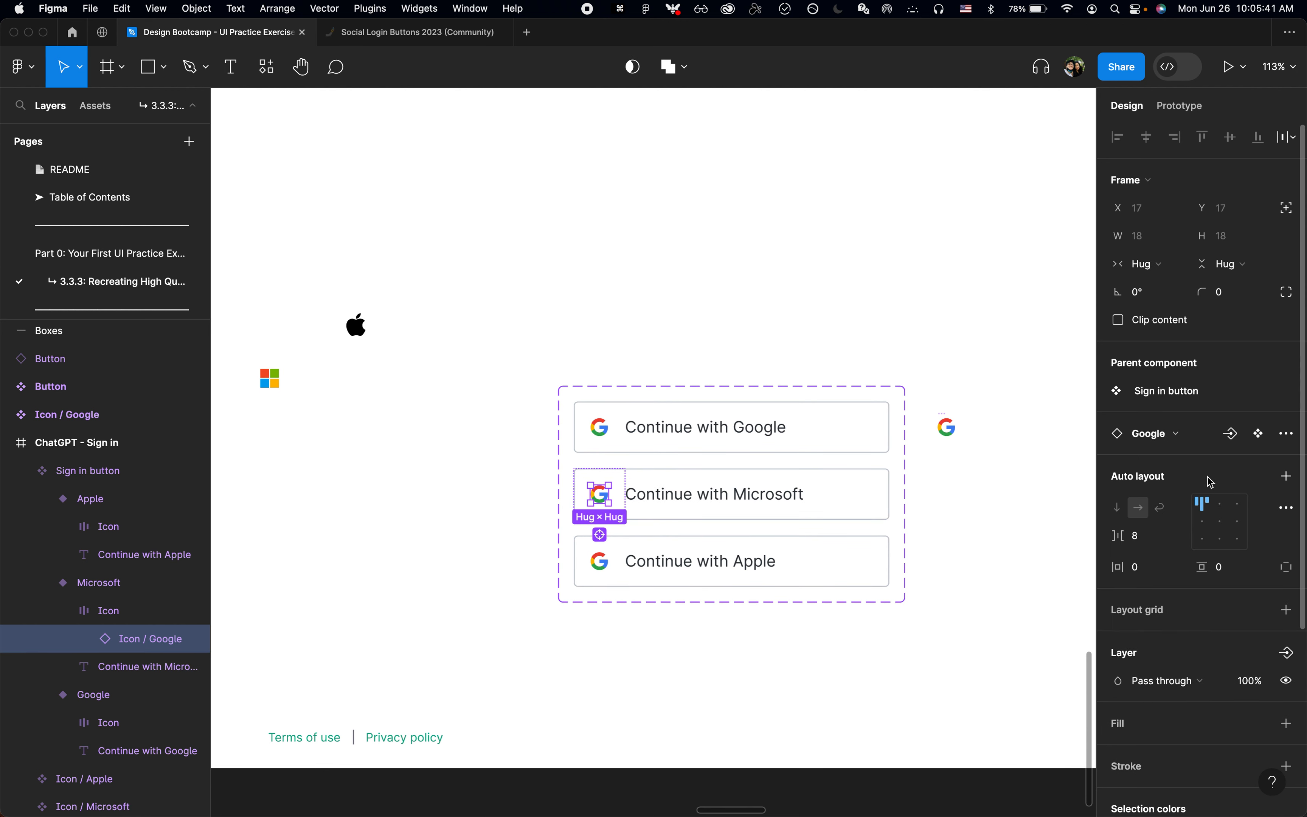
Step: Swap the Google icon instance in the Microsoft variant for the Microsoft icon component
left_click(1182, 435)
type("micr")
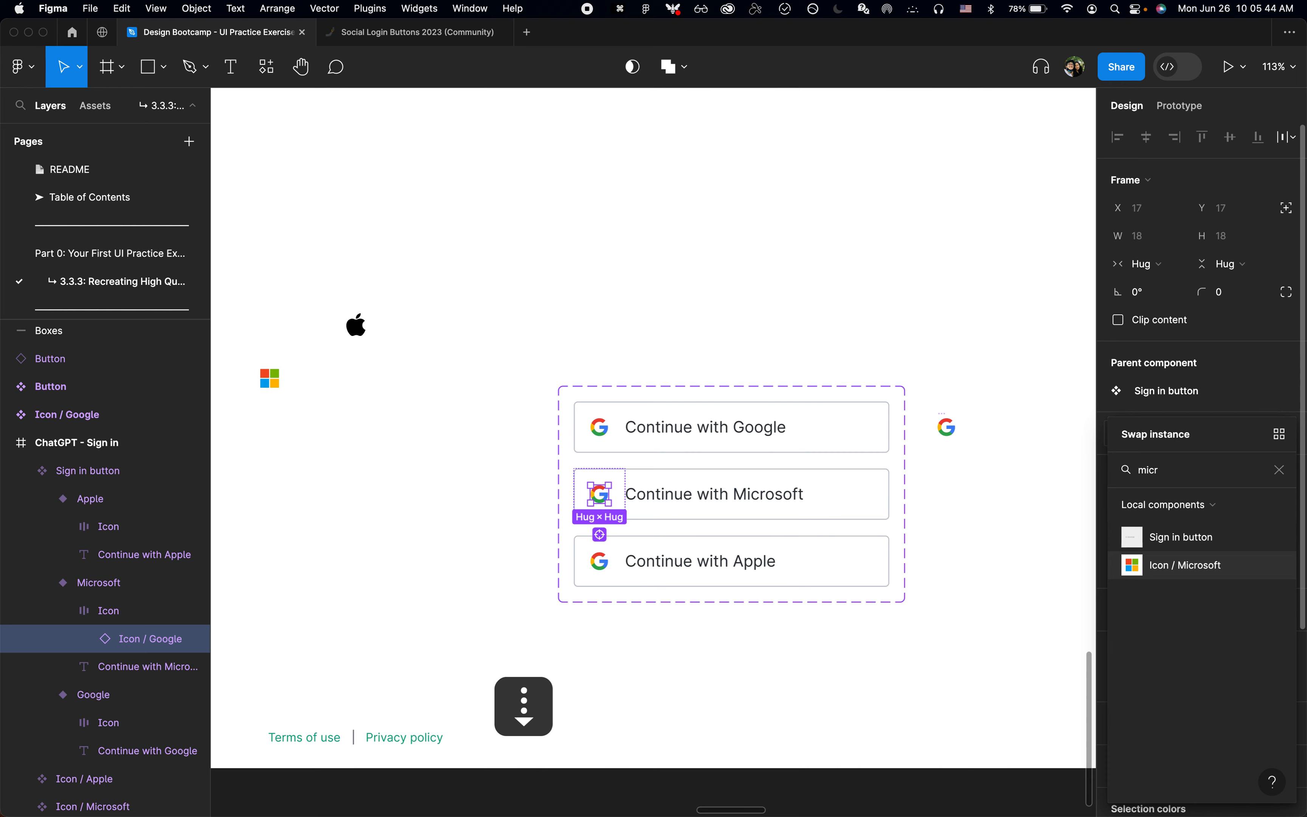
key("Return")
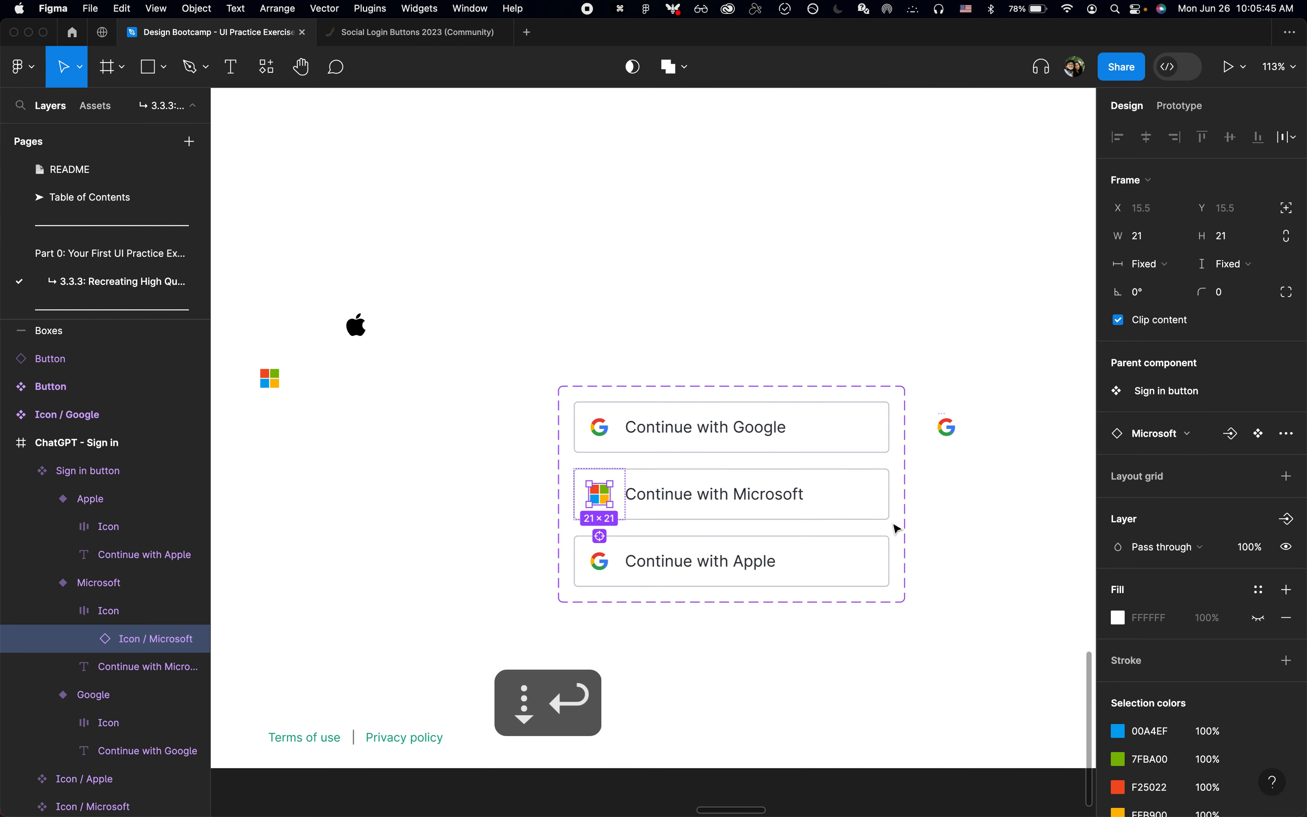
Step: Swap the Google icon instance in the Apple variant for the Apple icon component
left_click(672, 567)
left_click(607, 572)
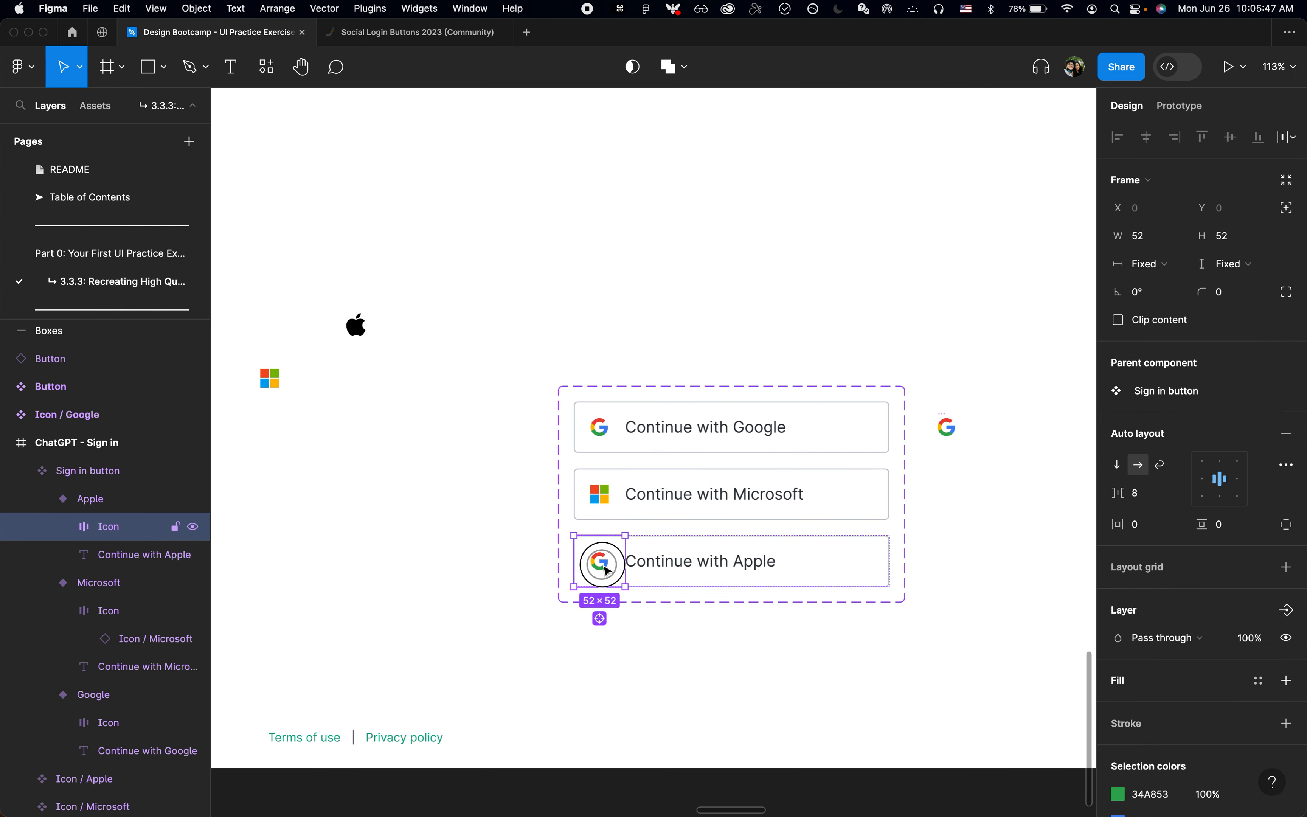
double_click(608, 572)
scroll(608, 571, "up", 5)
scroll(607, 571, "up", 5)
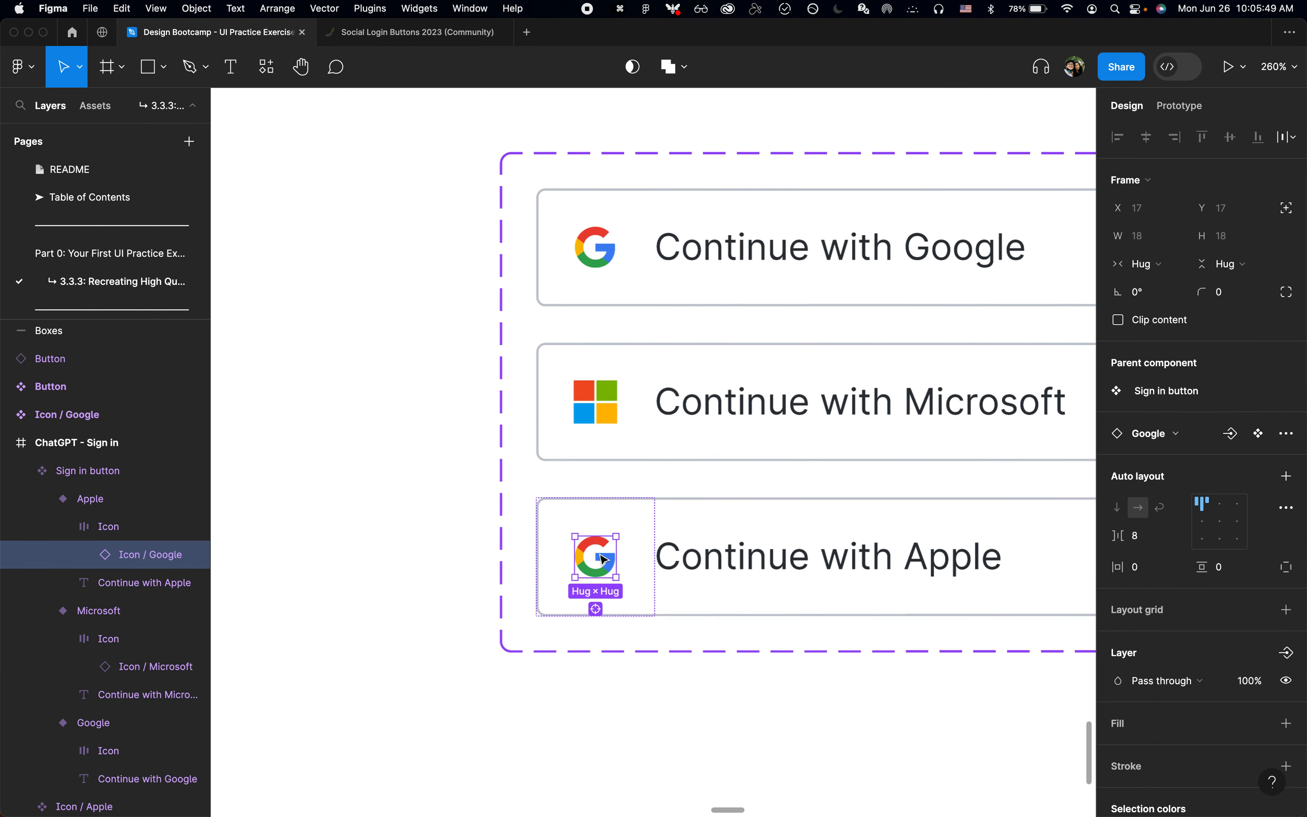
scroll(603, 562, "left", 2)
scroll(603, 562, "down", 5)
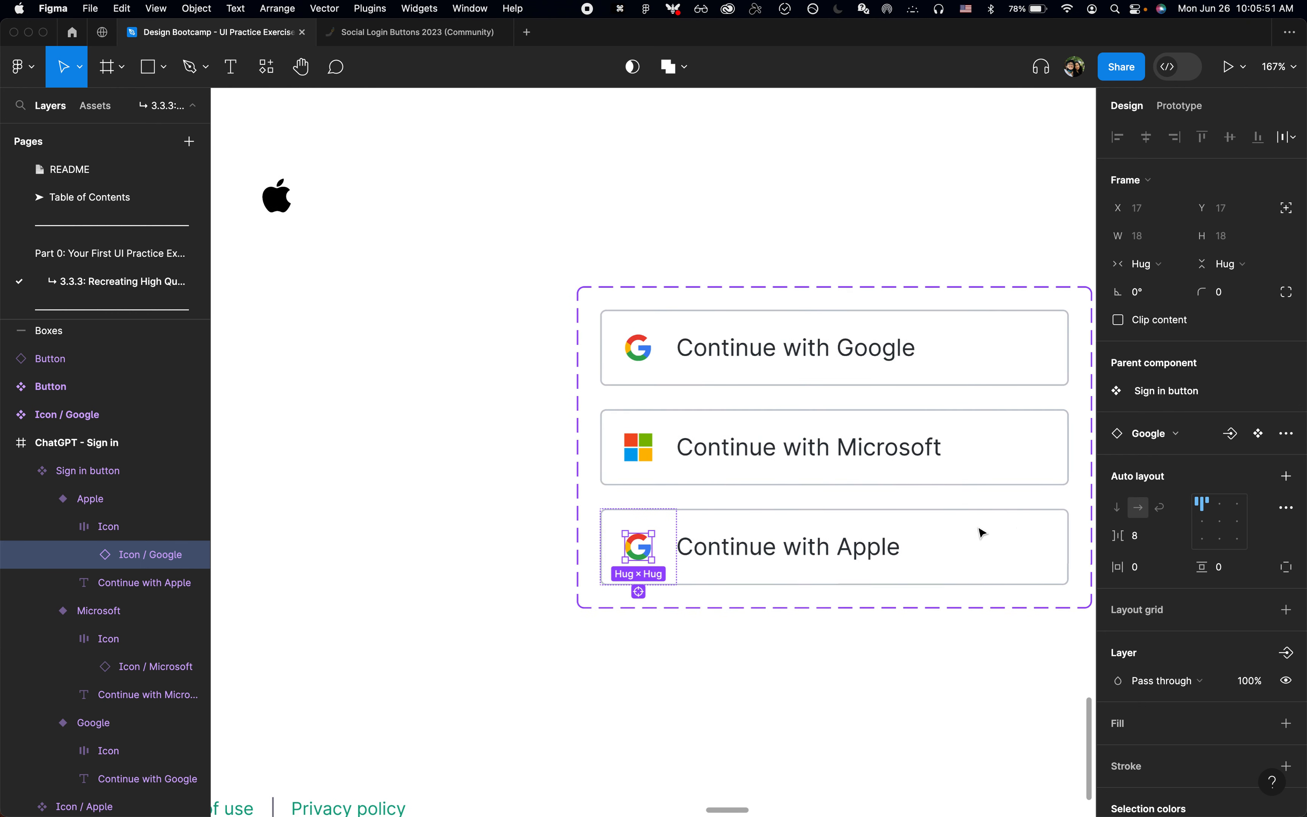
left_click(1155, 434)
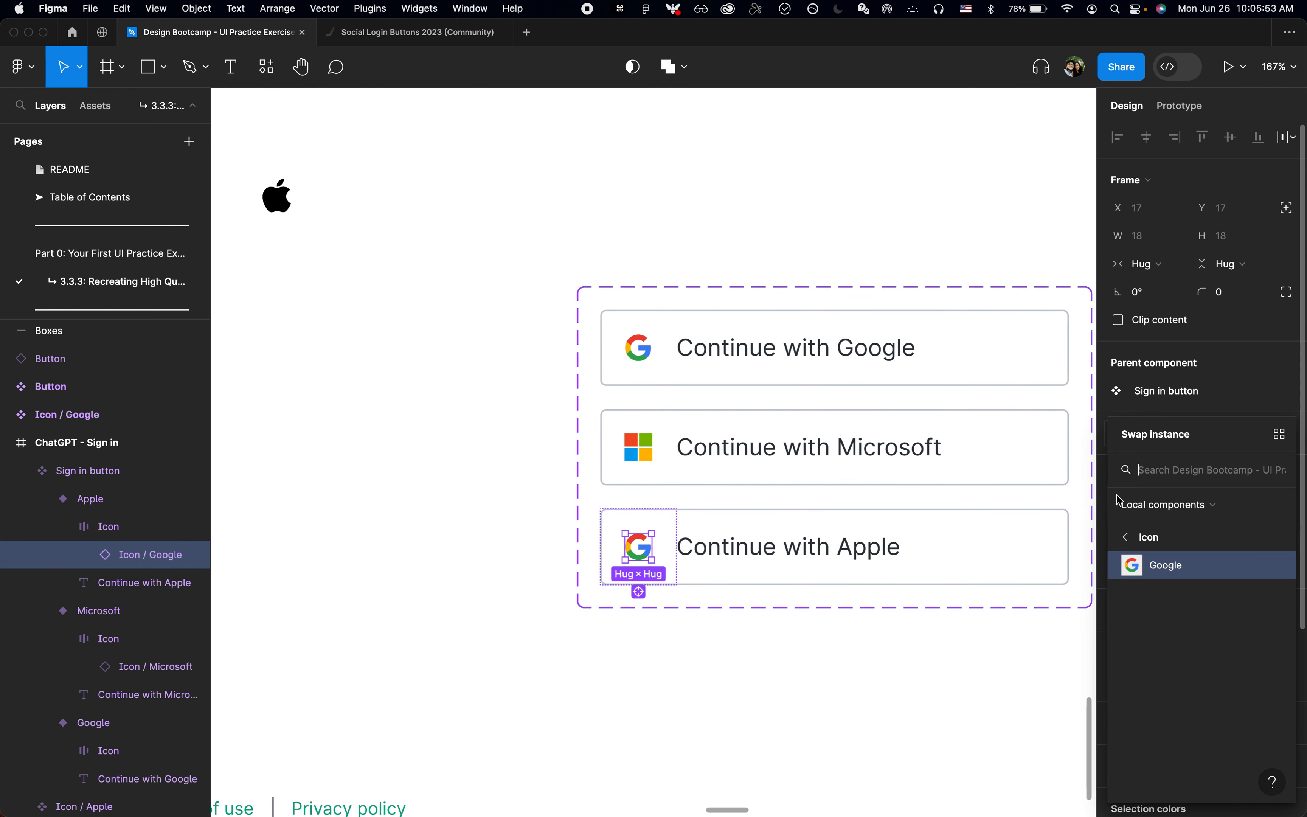
left_click(1172, 510)
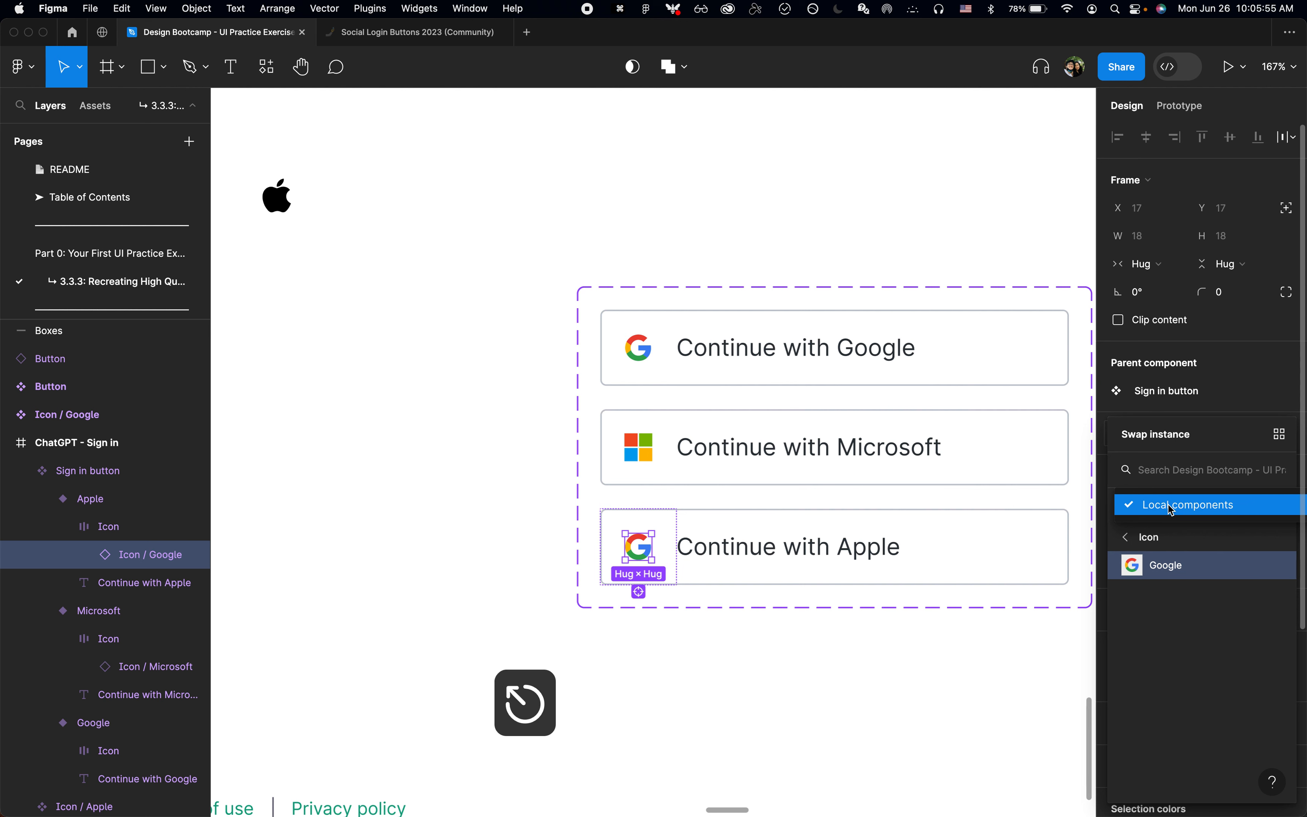
left_click(1171, 505)
left_click(1188, 468)
type("apple")
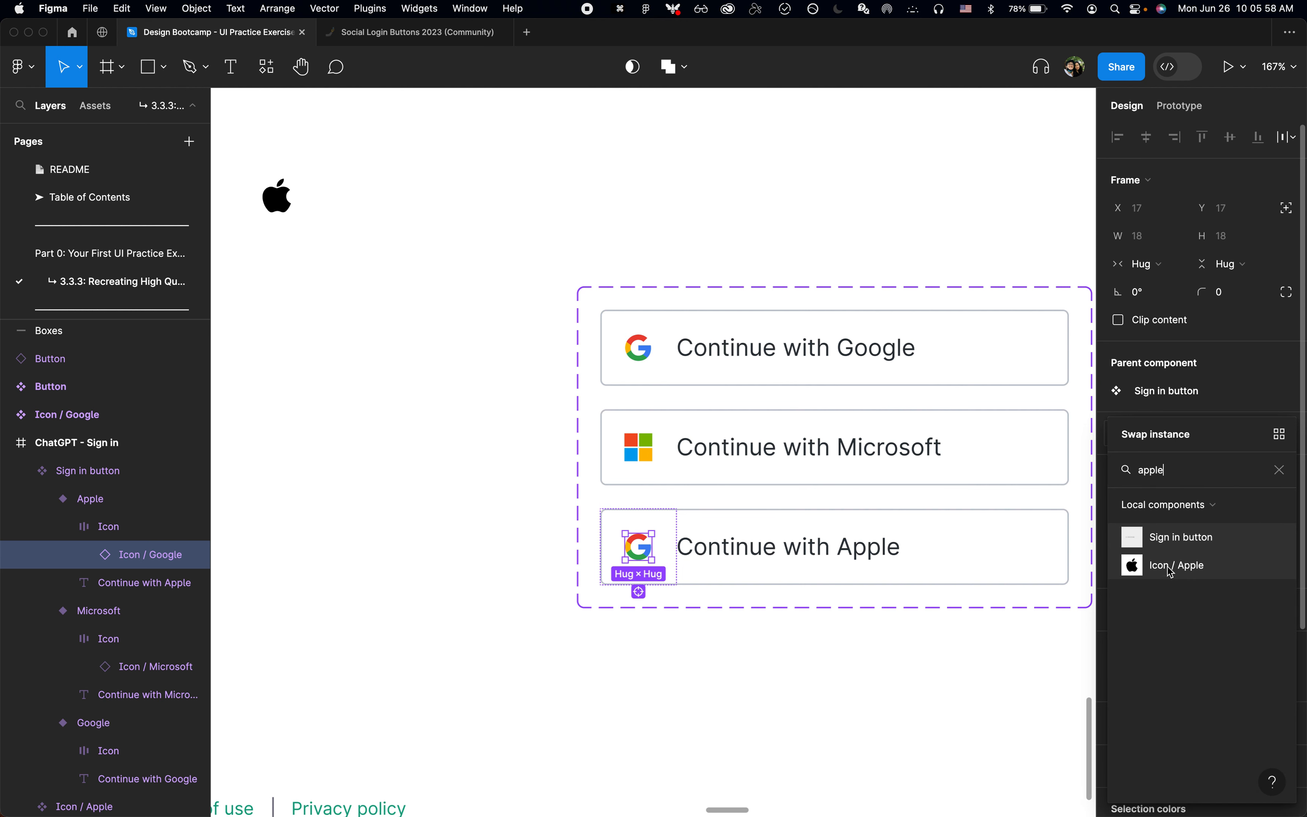
left_click(1170, 567)
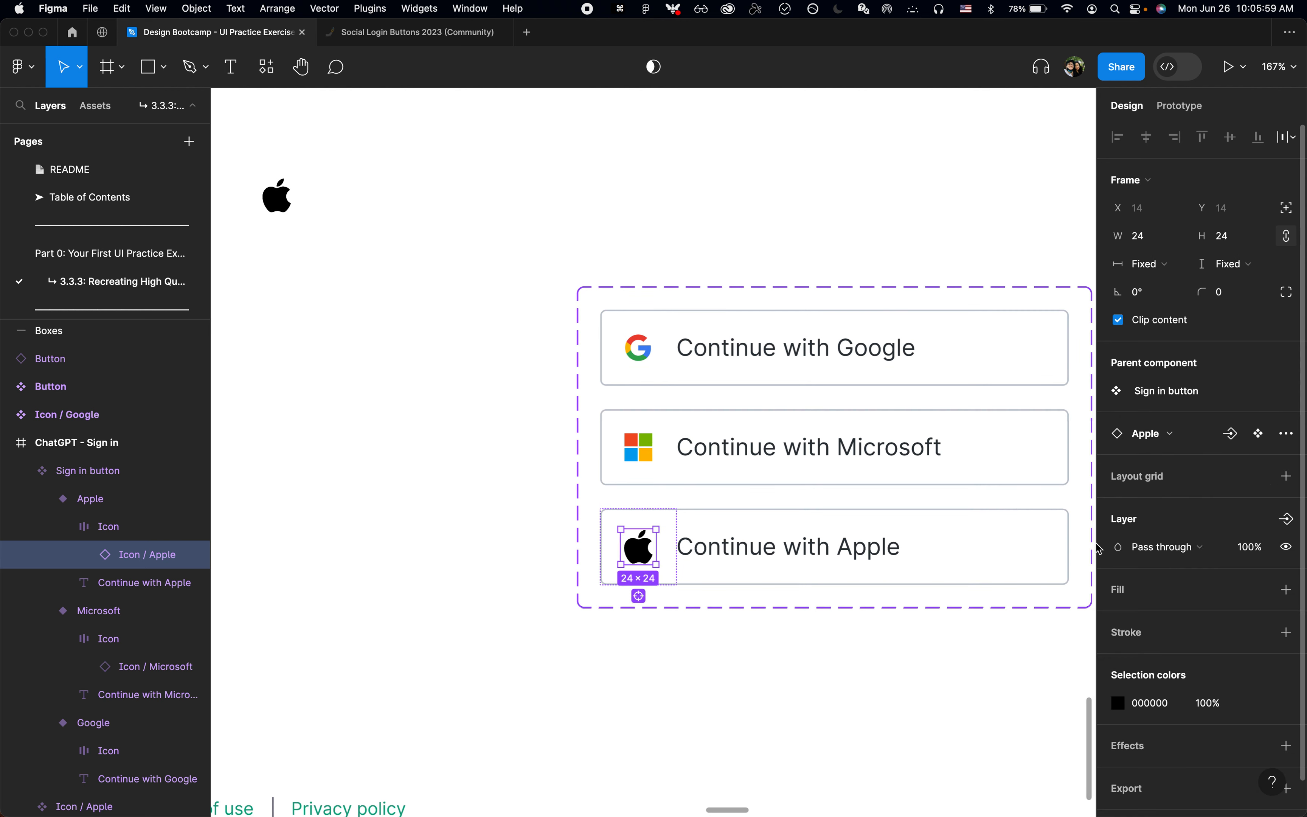
Step: Wrap the Apple, Microsoft and Google icon components in one horizontal auto layout frame with a spacing of 16
left_click(531, 239)
scroll(531, 239, "down", 5)
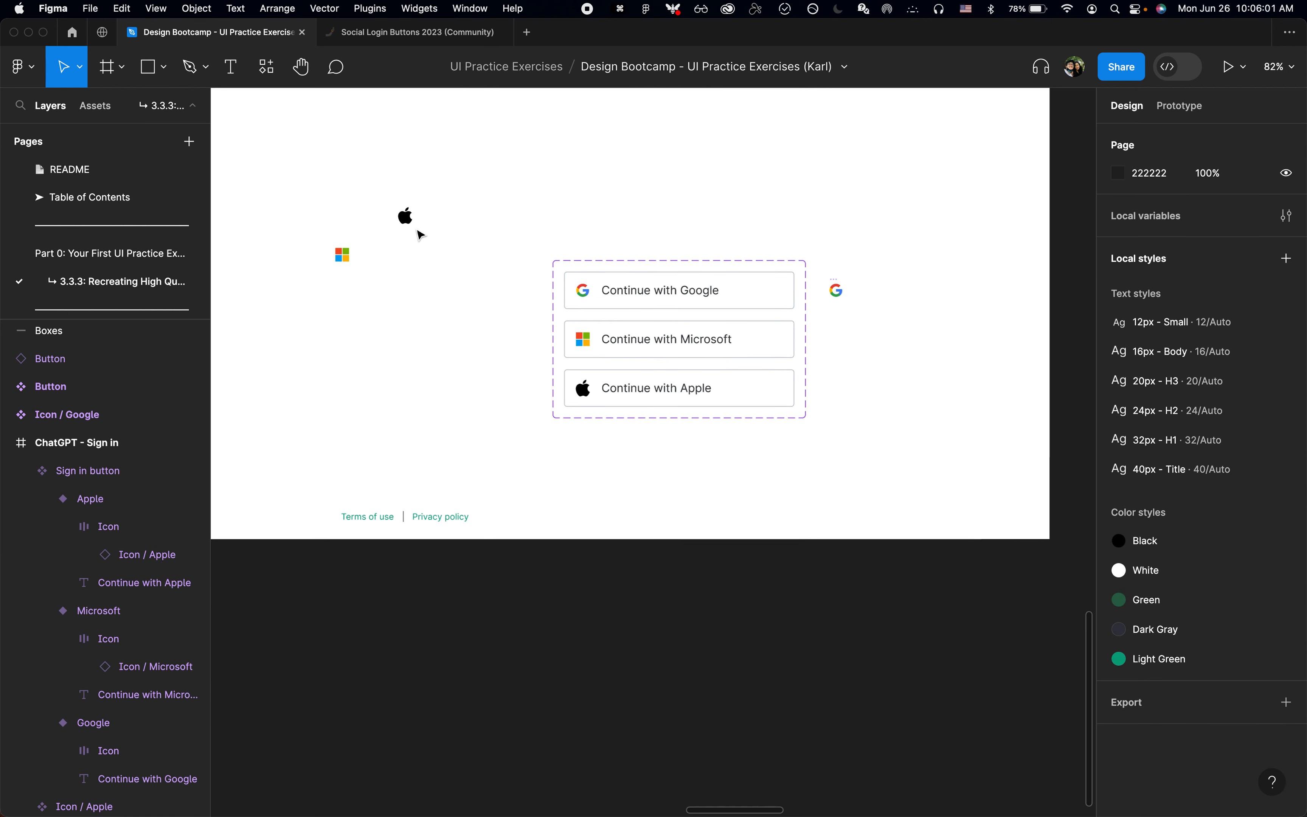
left_click(410, 222)
left_click(343, 254, "shift")
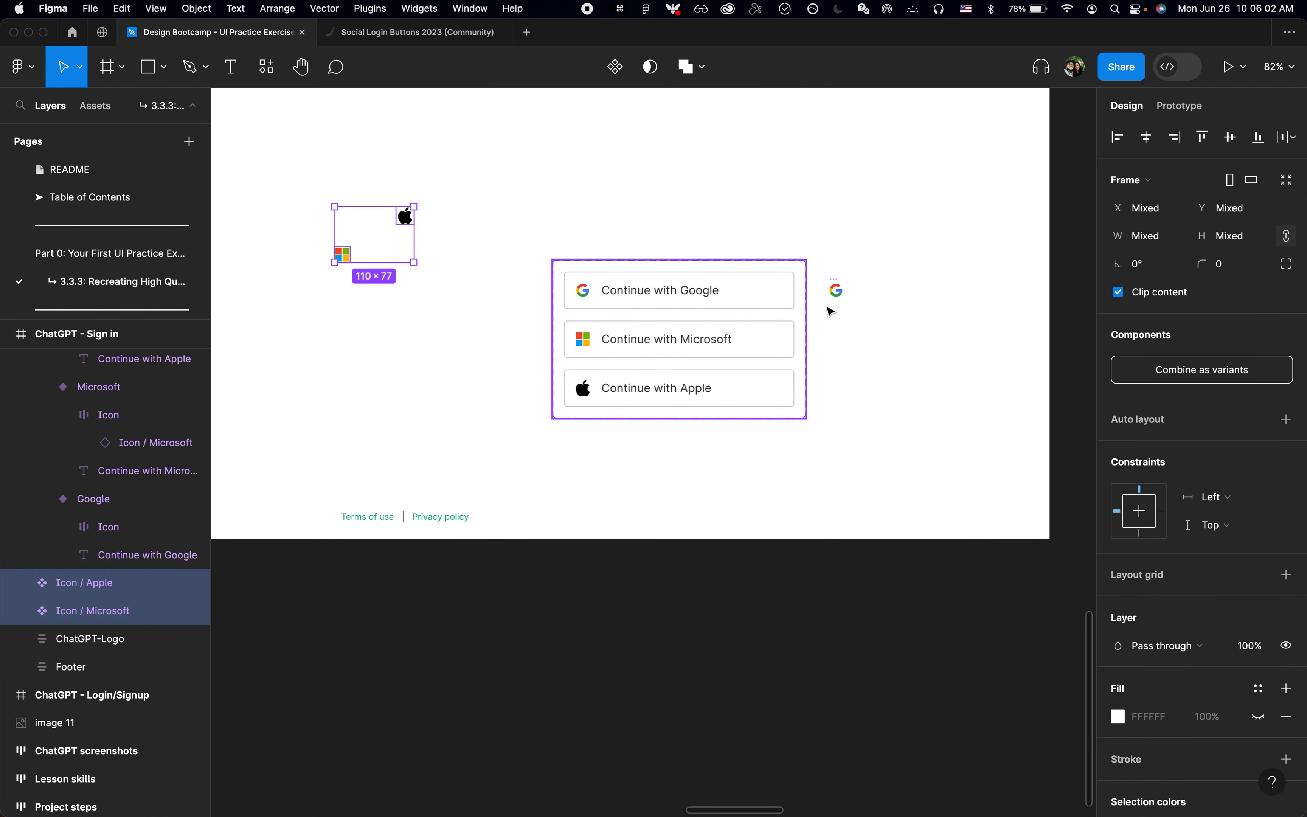
left_click(836, 290, "shift")
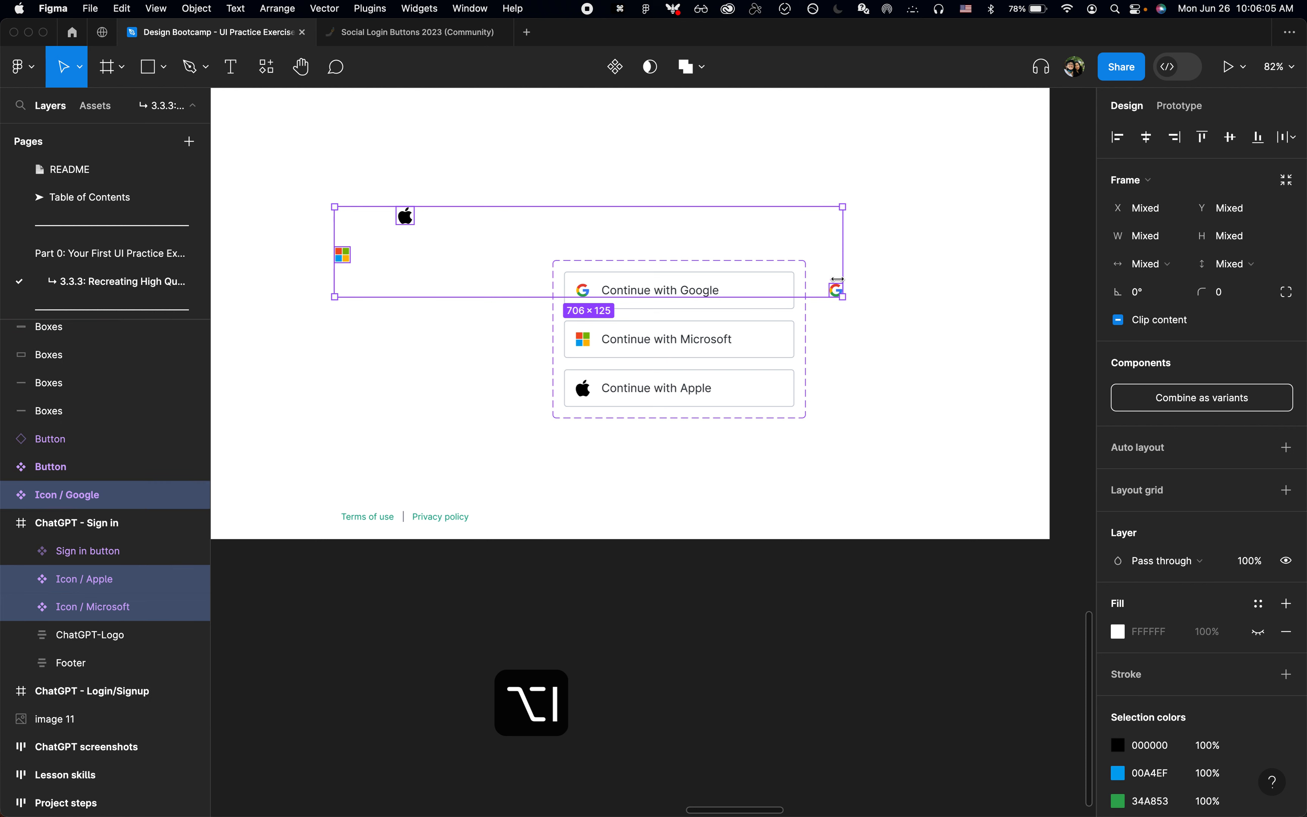
key("shift+a")
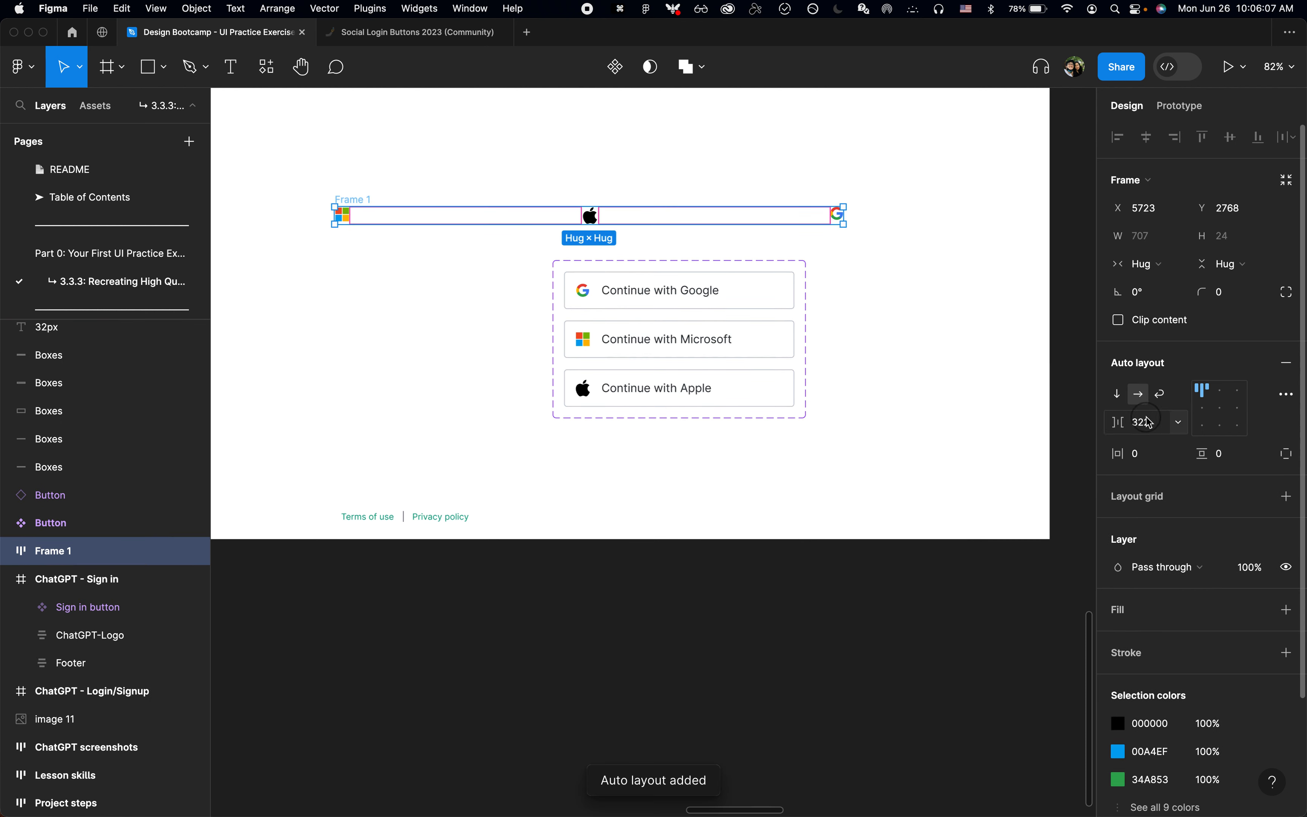
type("16")
key("Return")
Step: Rename the new auto layout frame as "Icons" and move it onto the empty canvas below the ChatGPT - Sign in frame
key("super+r")
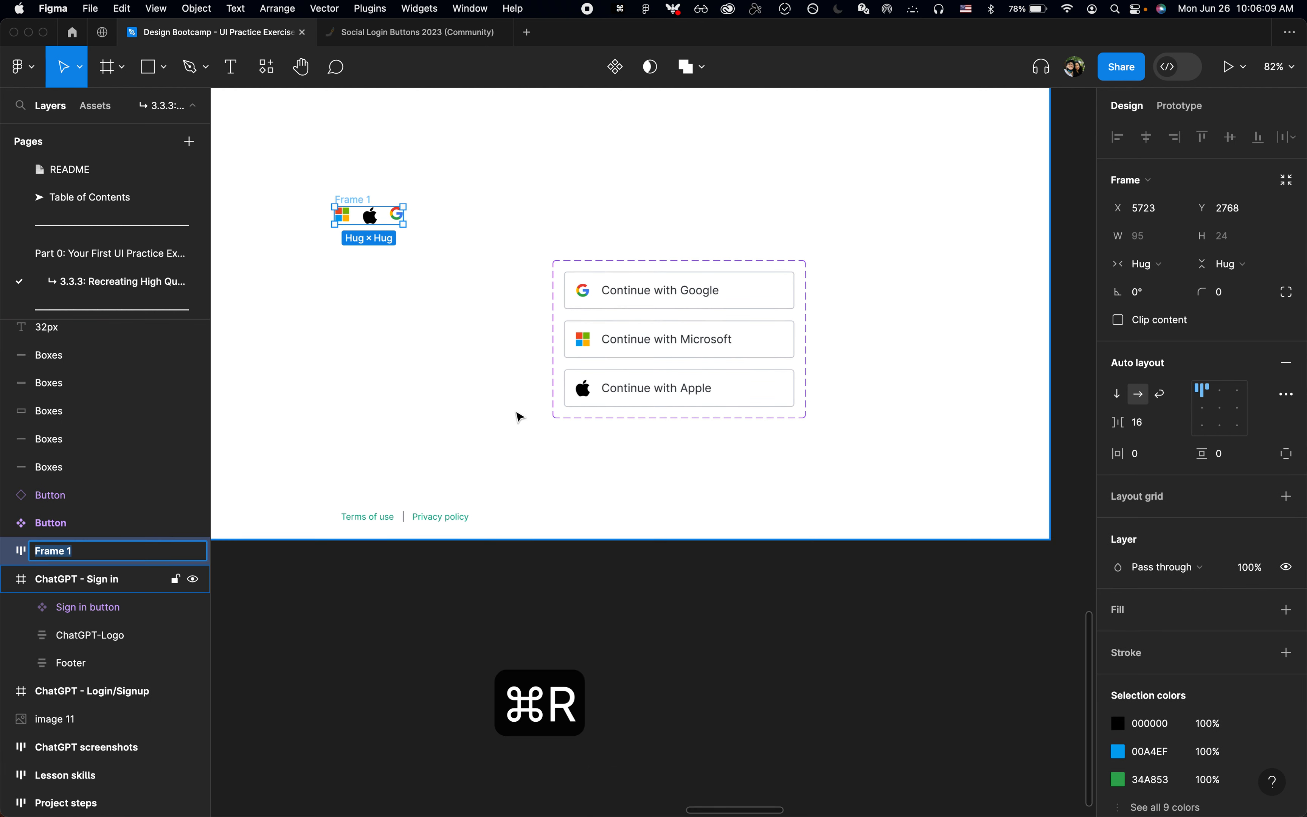
type("Icons")
key("Return")
scroll(437, 316, "down", 3)
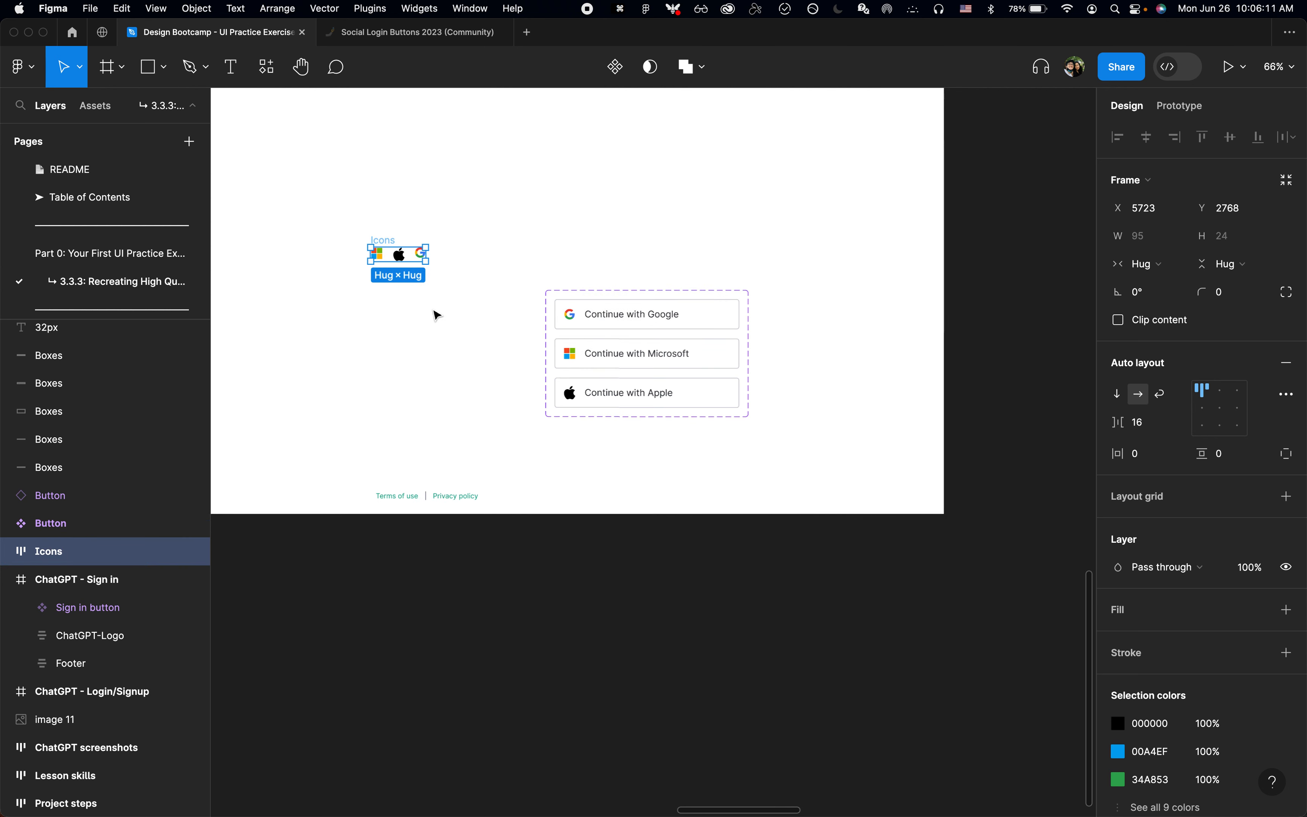
left_click_drag(392, 246, 303, 579)
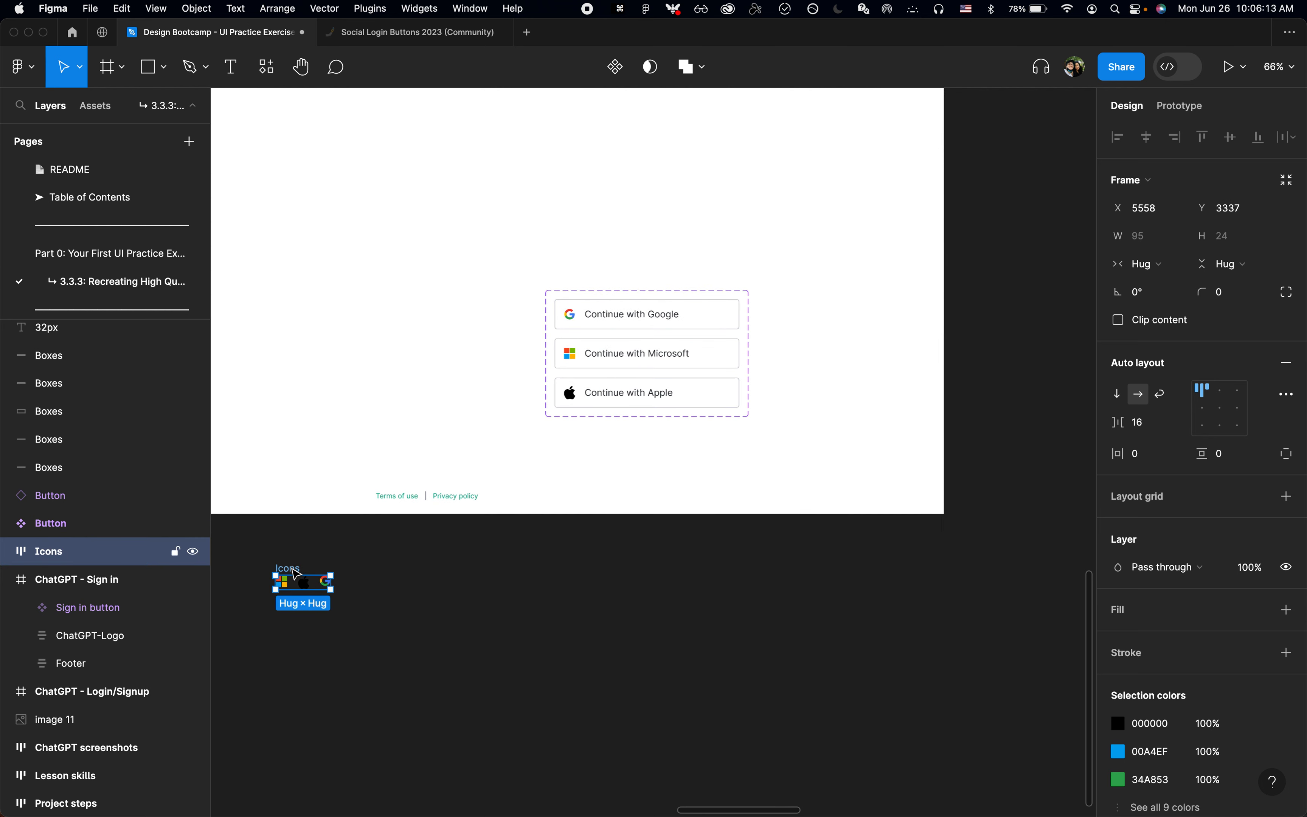
scroll(840, 633, "left", 5)
left_click(843, 636)
Step: Move the Sign in button component set out of the ChatGPT - Sign in frame to the canvas beside the Icons frame
scroll(847, 477, "up", 4)
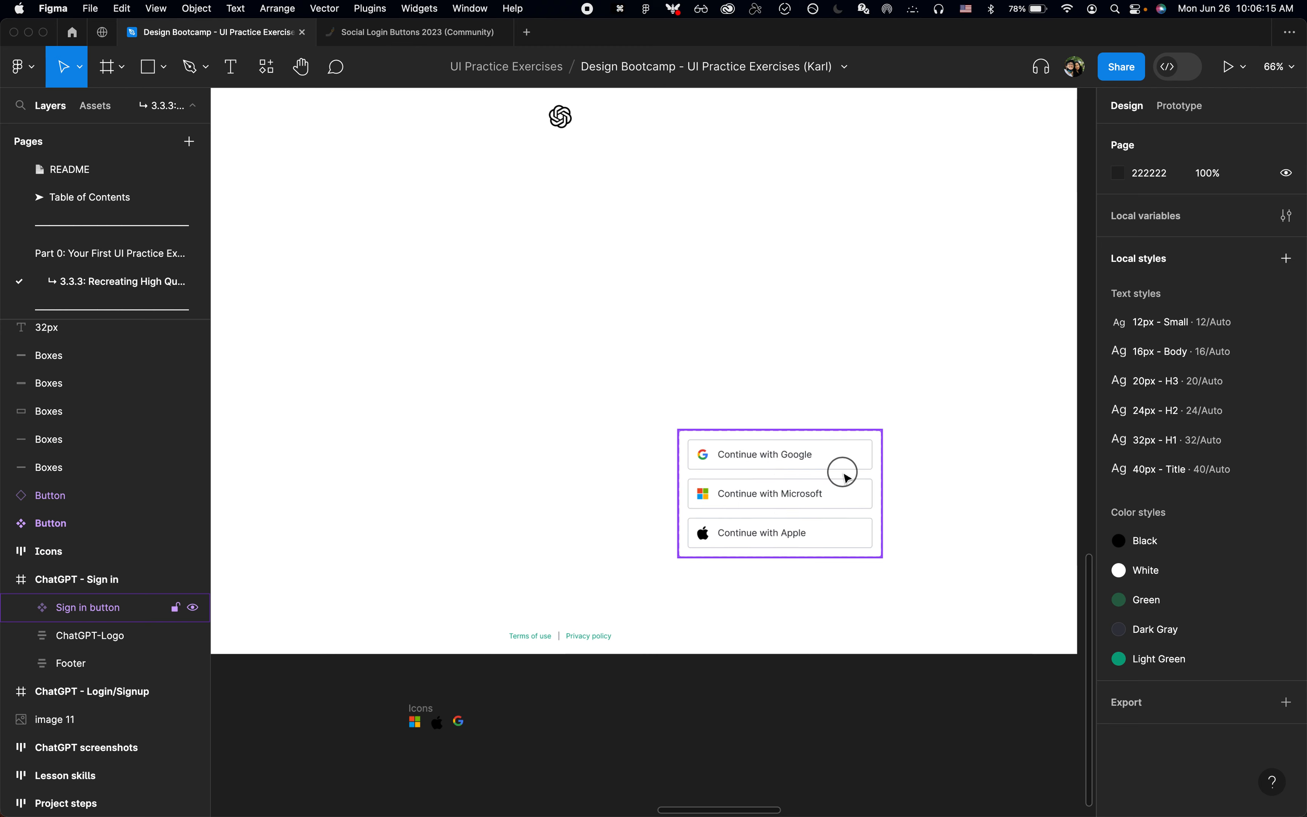
left_click_drag(846, 477, 679, 779)
scroll(681, 778, "down", 8)
scroll(680, 779, "left", 2)
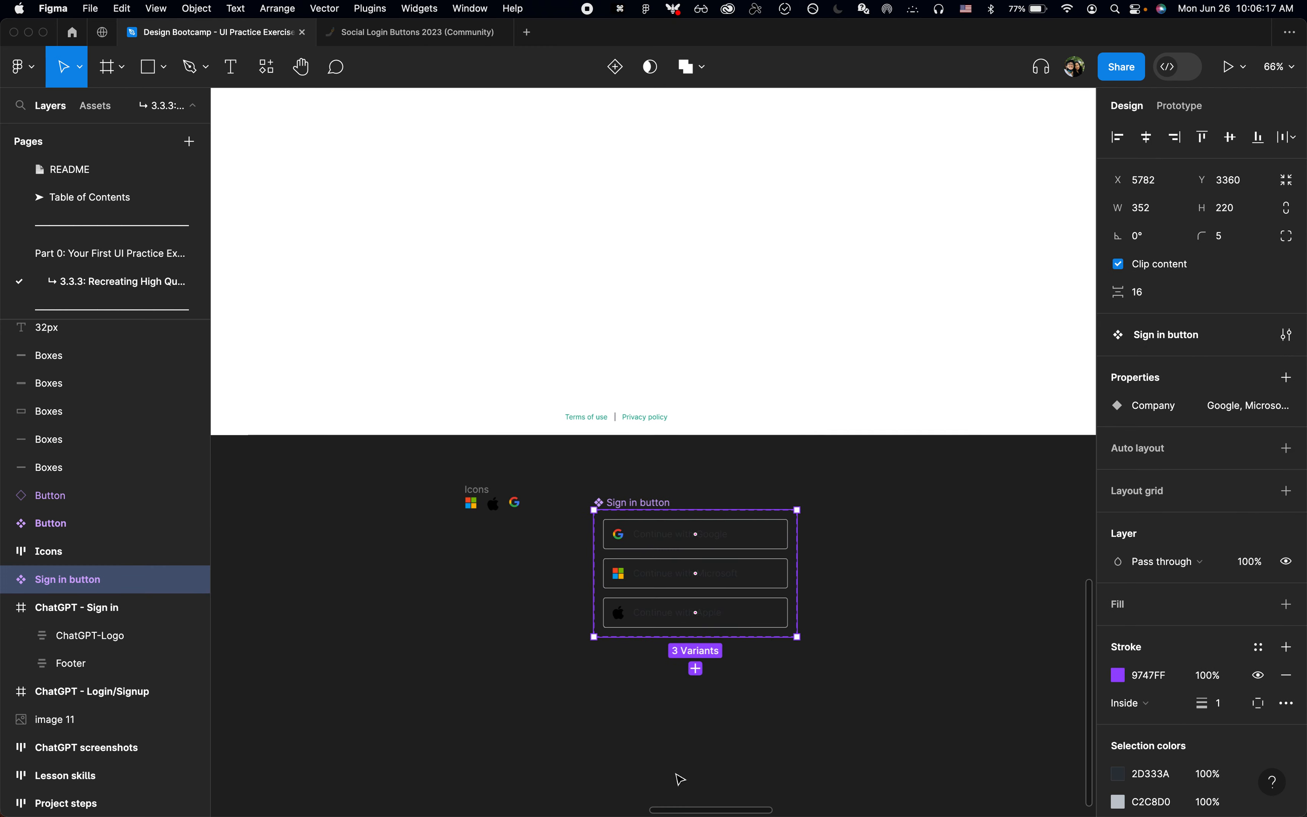
Step: Apply the White color style as the fill of the Sign in button component set
left_click(1258, 603)
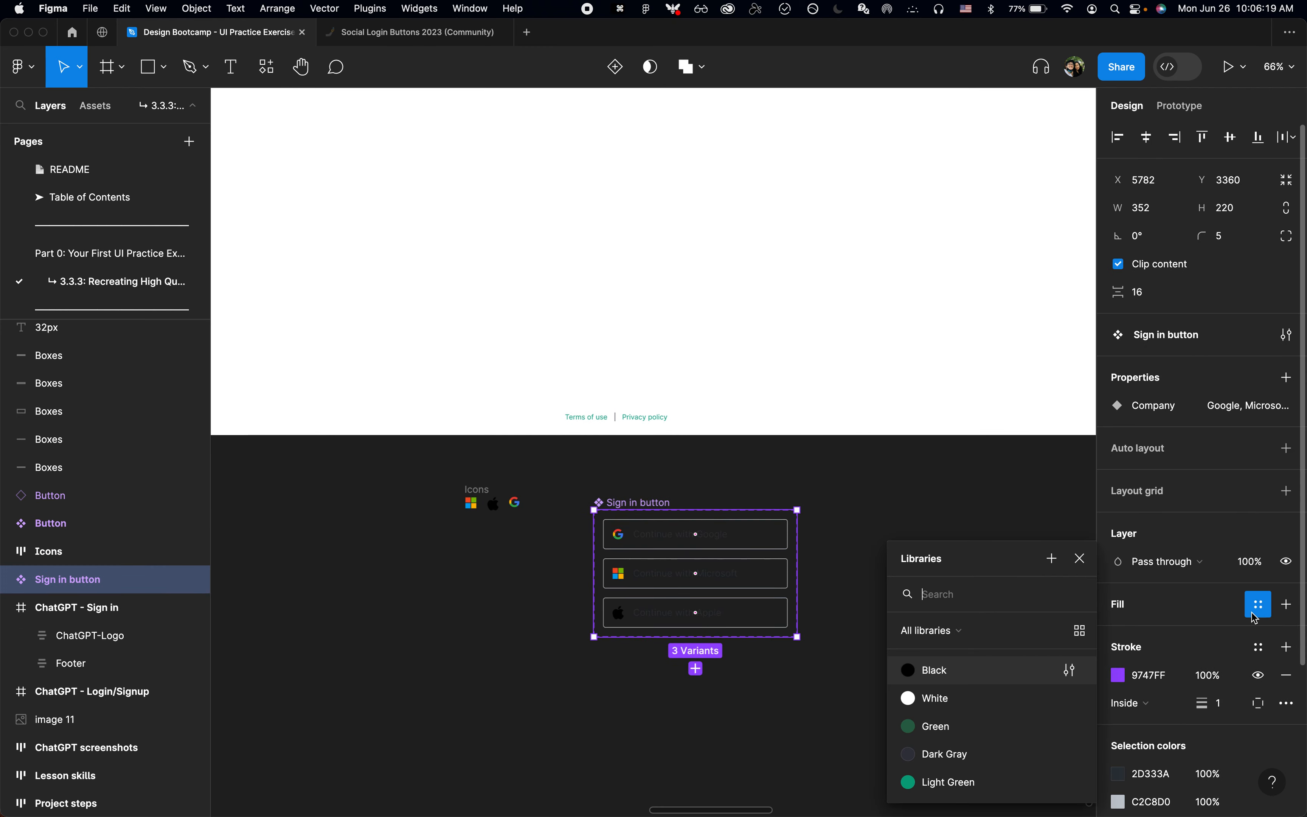
left_click(912, 701)
left_click(732, 699)
scroll(735, 699, "down", 3)
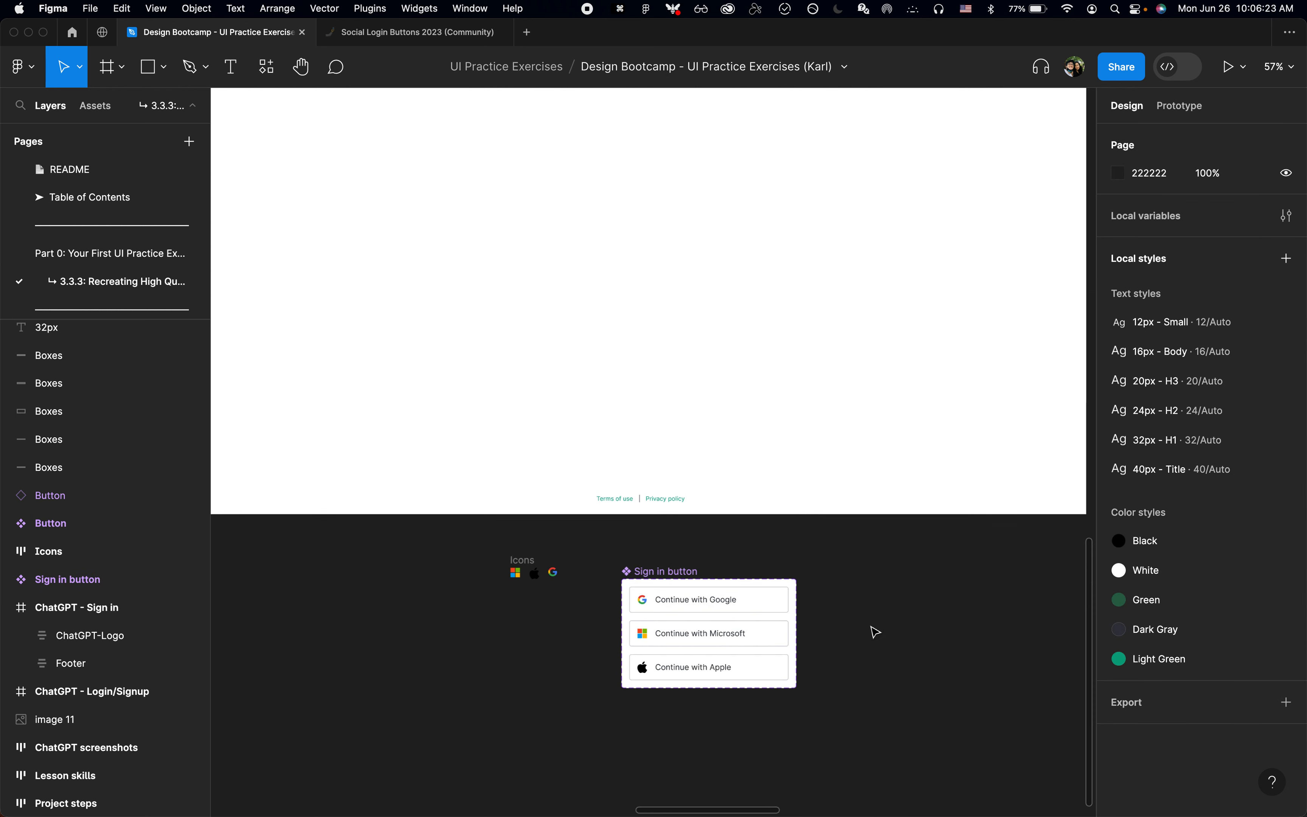
Step: Insert an instance of the Sign in button component into the ChatGPT - Sign in frame, below the logo
scroll(863, 605, "up", 3)
scroll(864, 605, "left", 1)
key("shift+i")
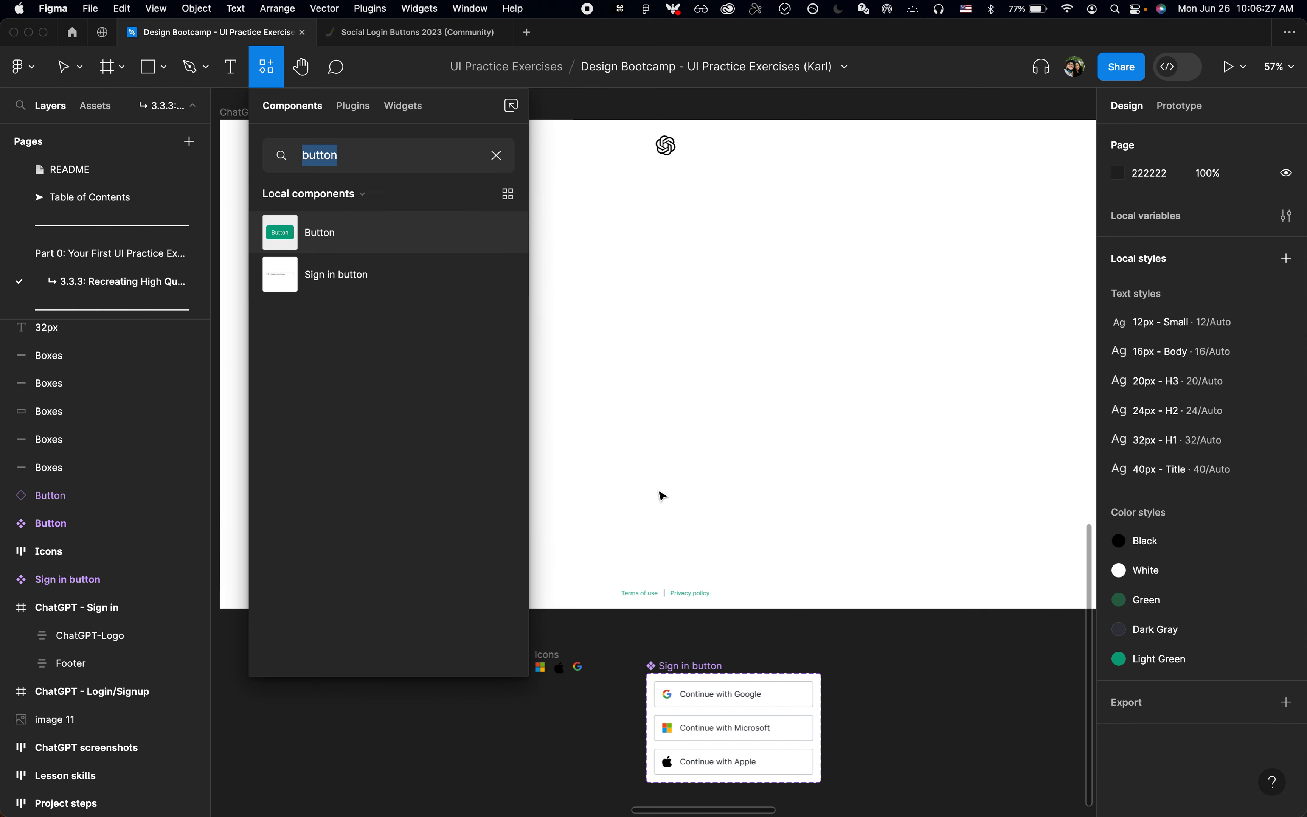
left_click_drag(364, 271, 621, 274)
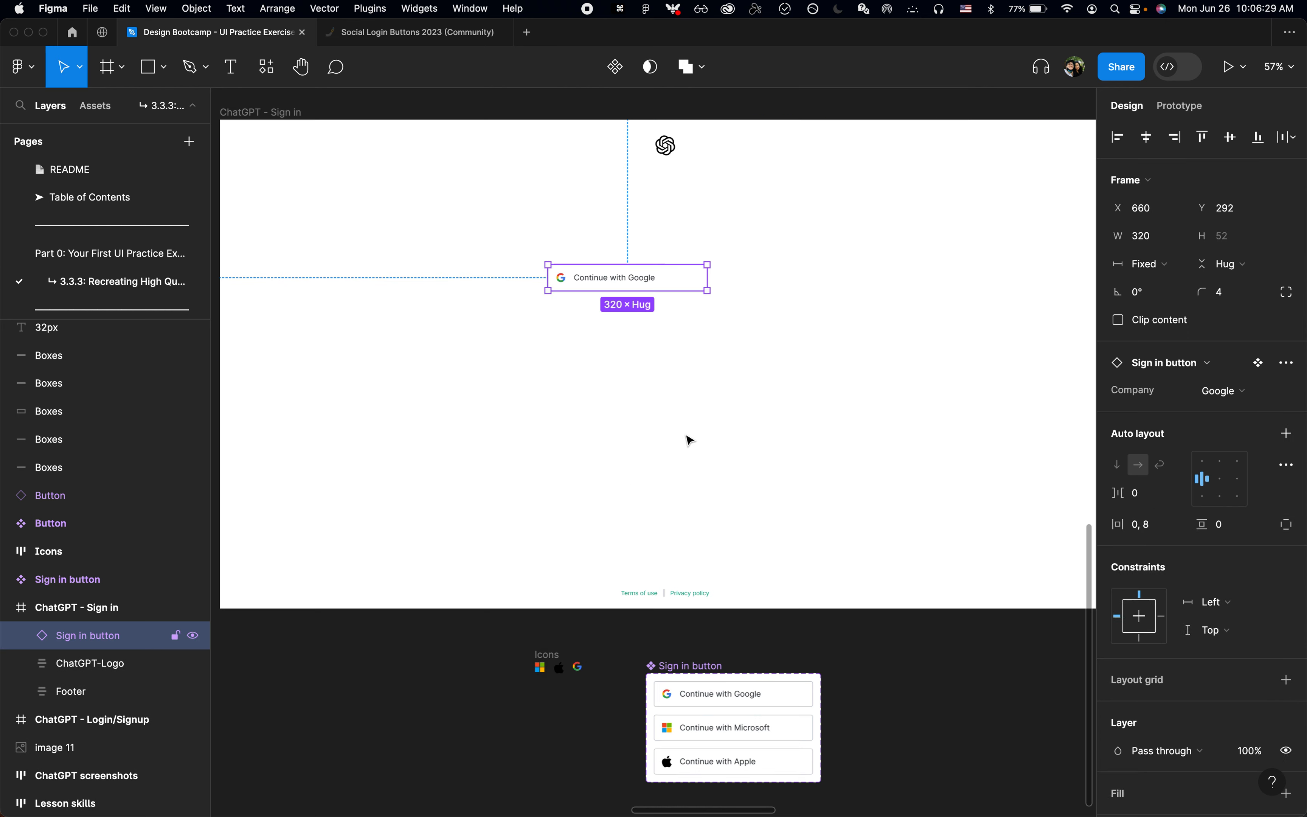
Step: Duplicate the Sign in button instance twice, stacking the copies directly below it with gaps of about 19
scroll(688, 438, "up", 1)
scroll(686, 436, "up", 2)
scroll(686, 436, "down", 3)
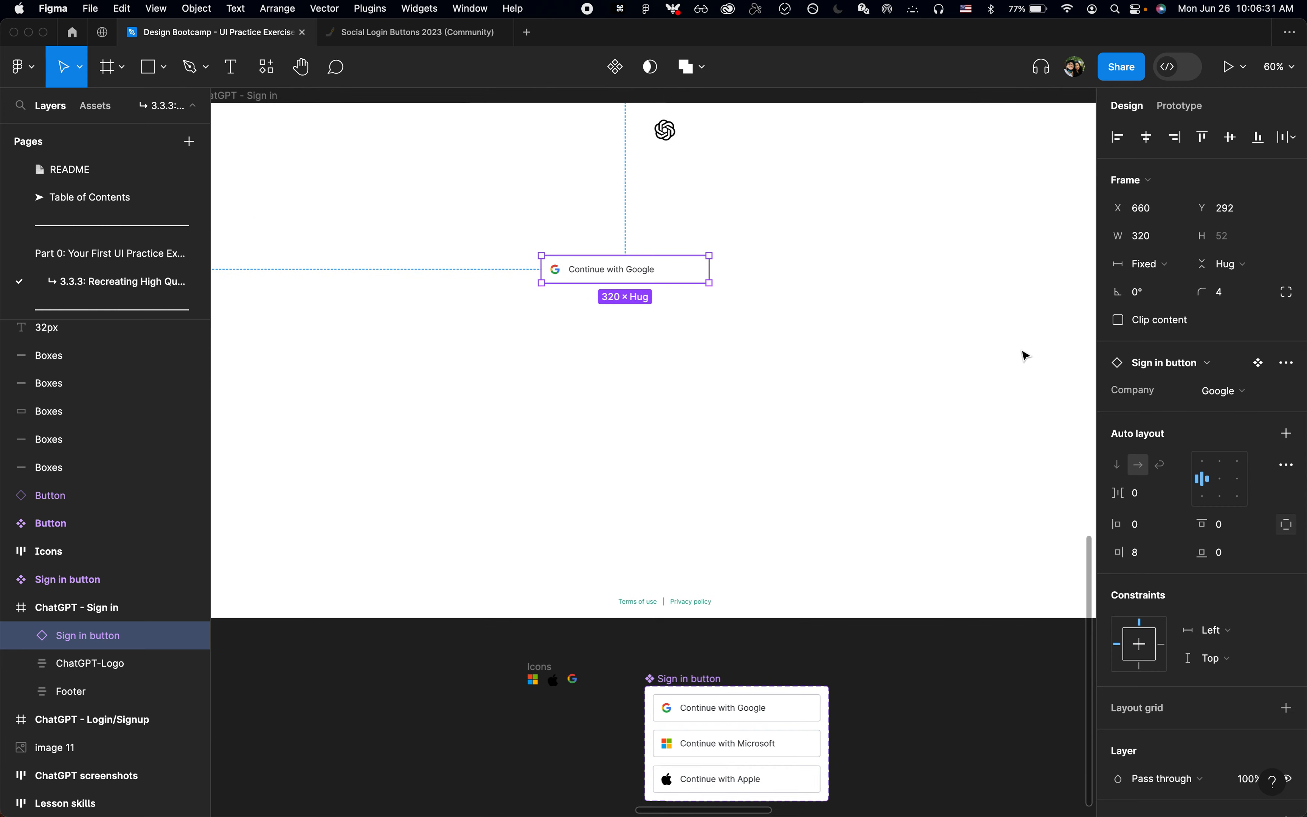
scroll(671, 278, "down", 2)
scroll(667, 270, "up", 3)
key("super+Tab")
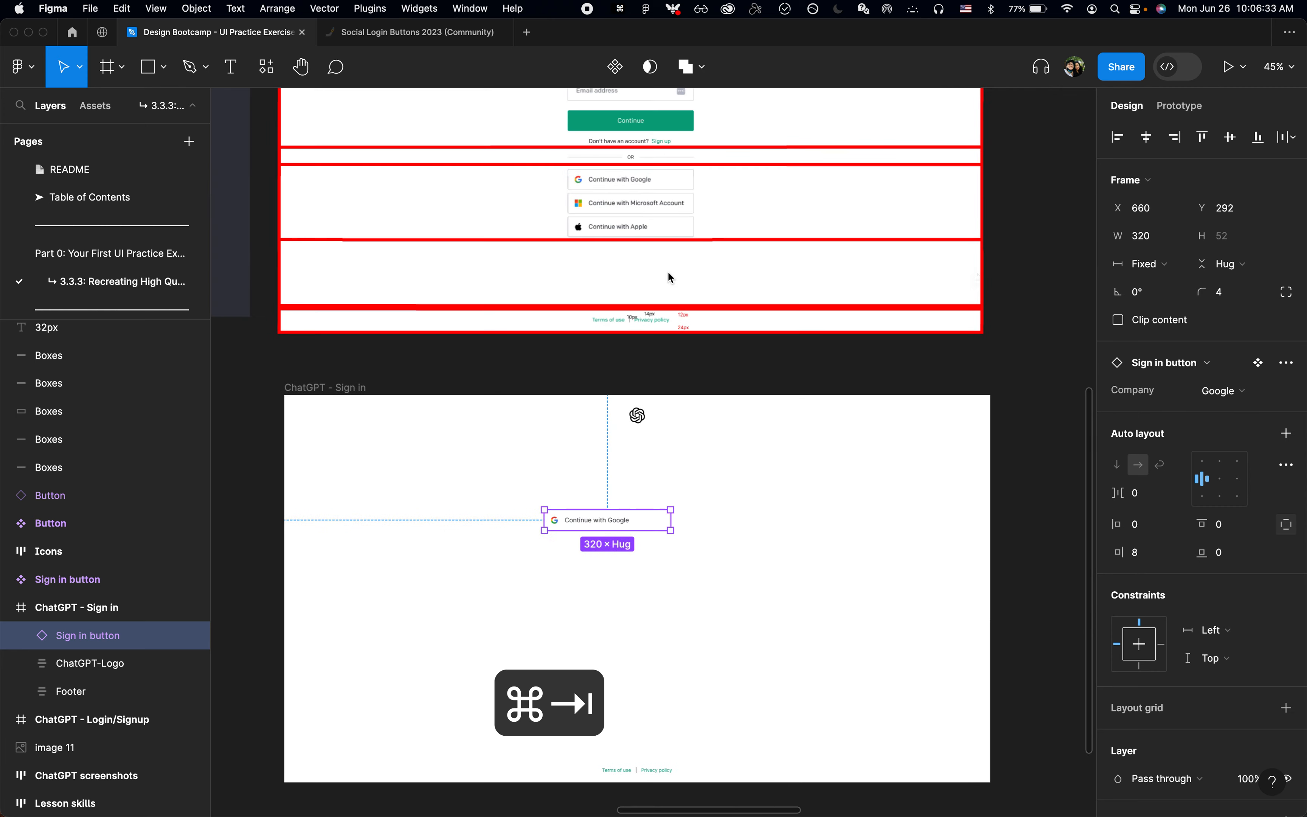
key("super+Tab")
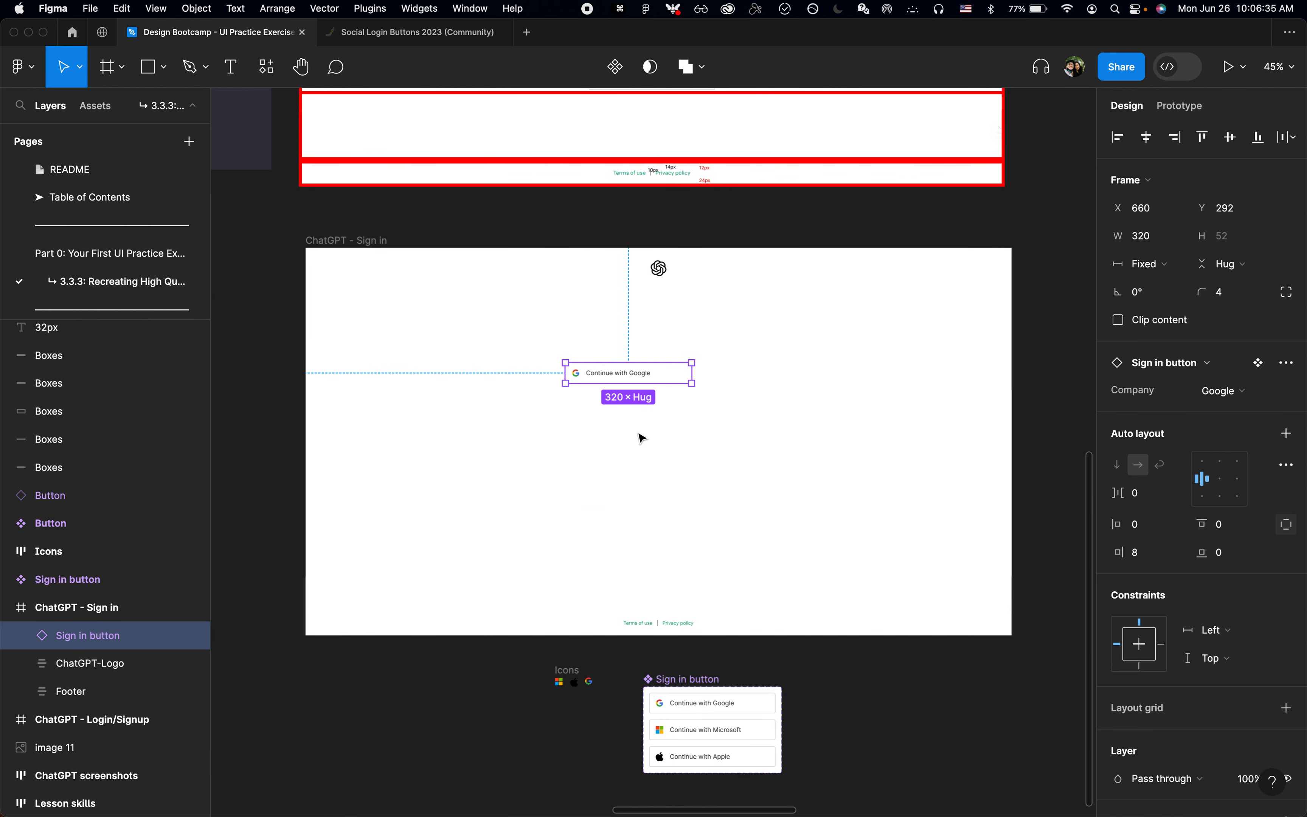
scroll(669, 401, "up", 2)
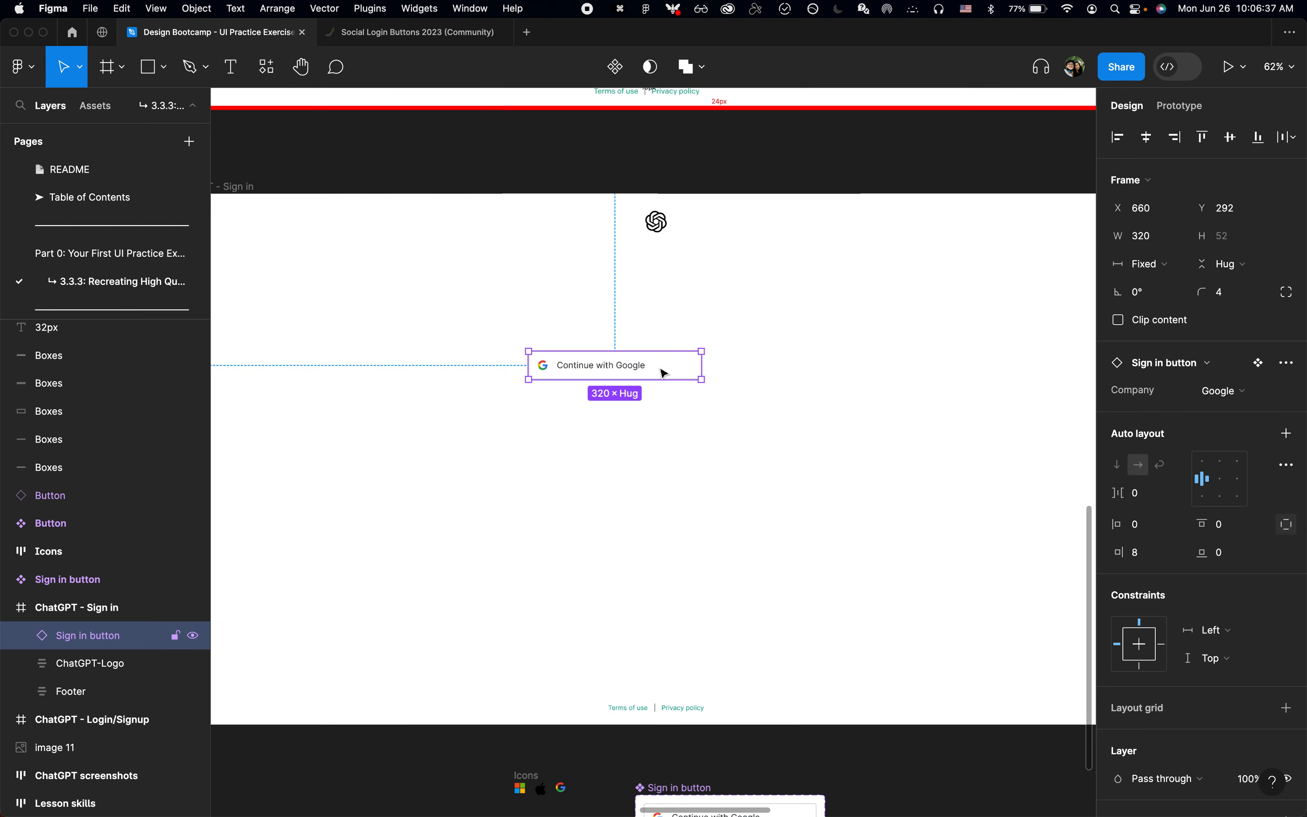
left_click_drag(664, 373, 665, 409, "alt")
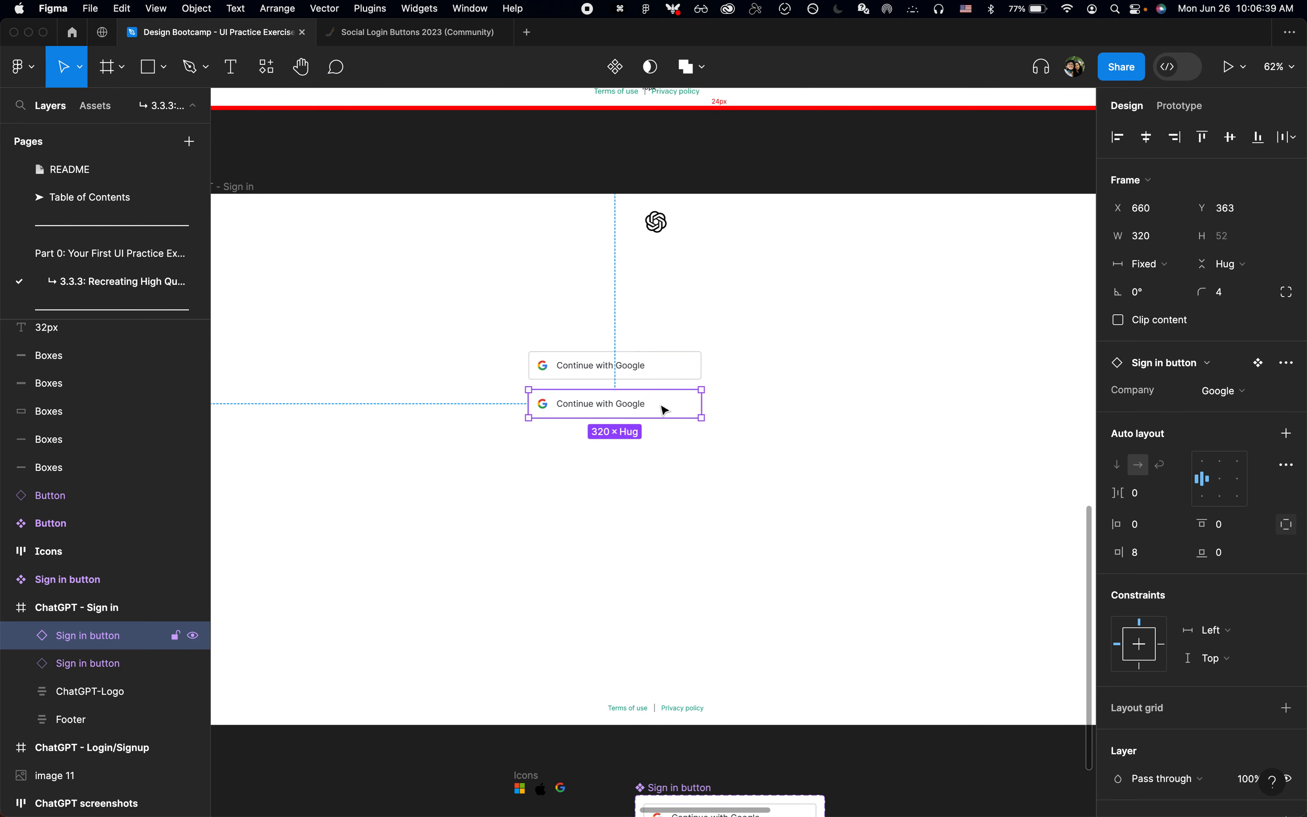
key("super+d")
Step: Switch to Chrome and inspect the social login button container and its first form for the spacing between the buttons
key("super+Tab")
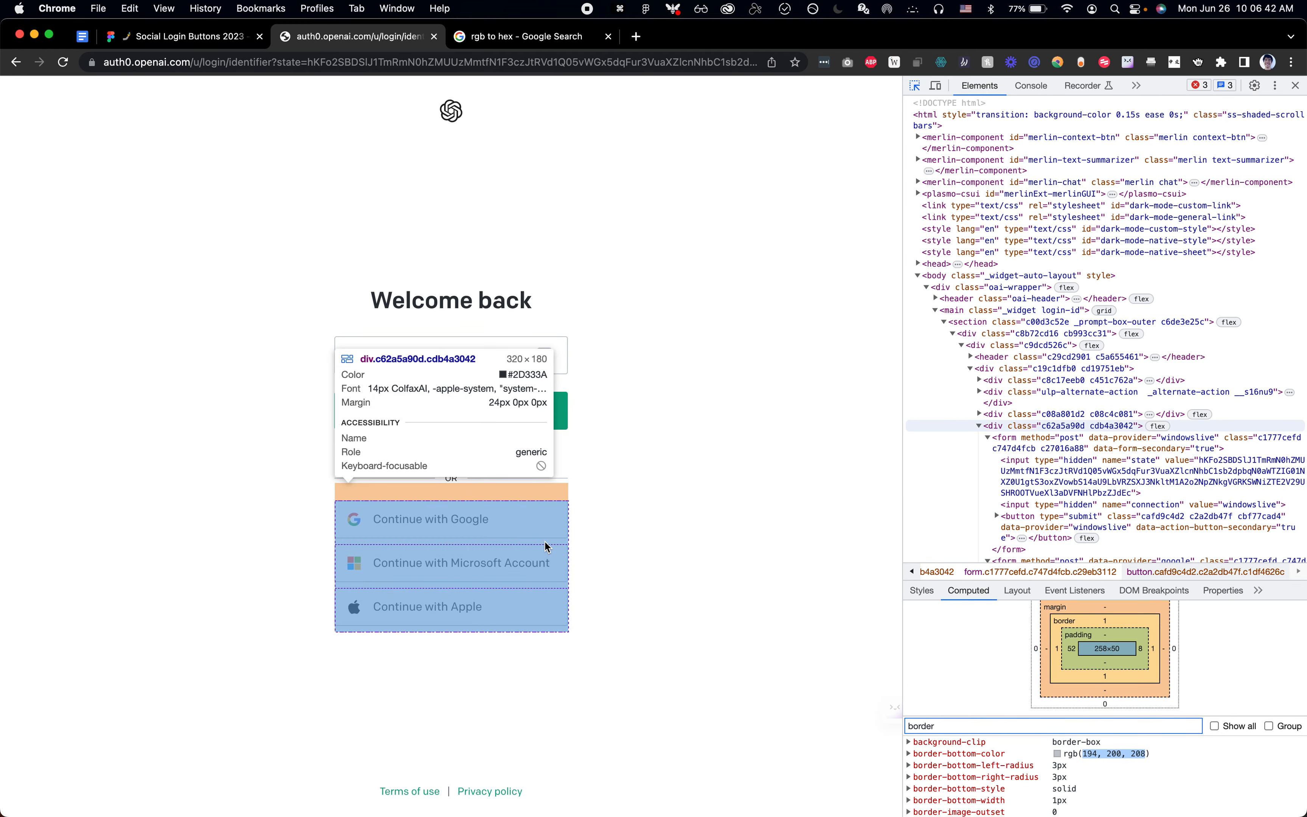
left_click(546, 546)
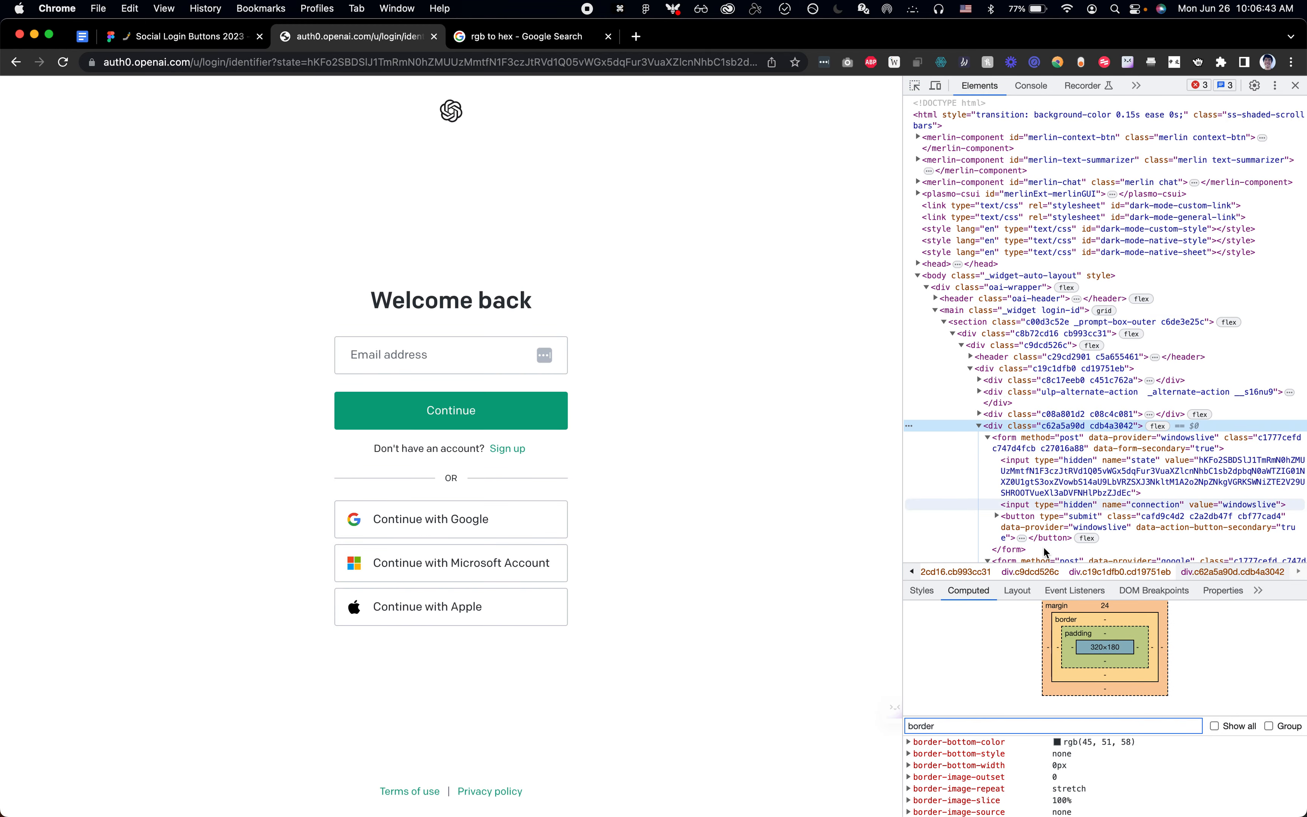
key("super+a")
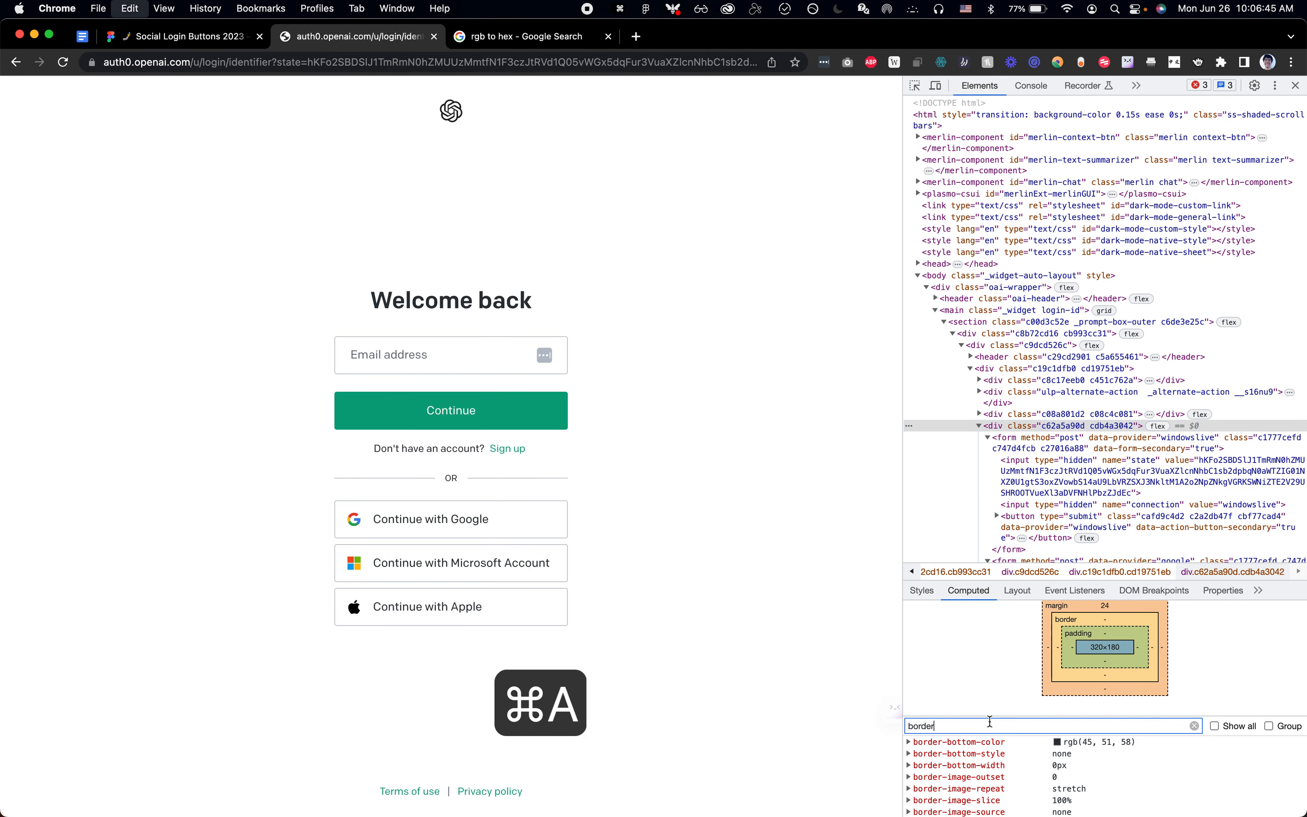
type("grid")
key("super+a")
type("sp")
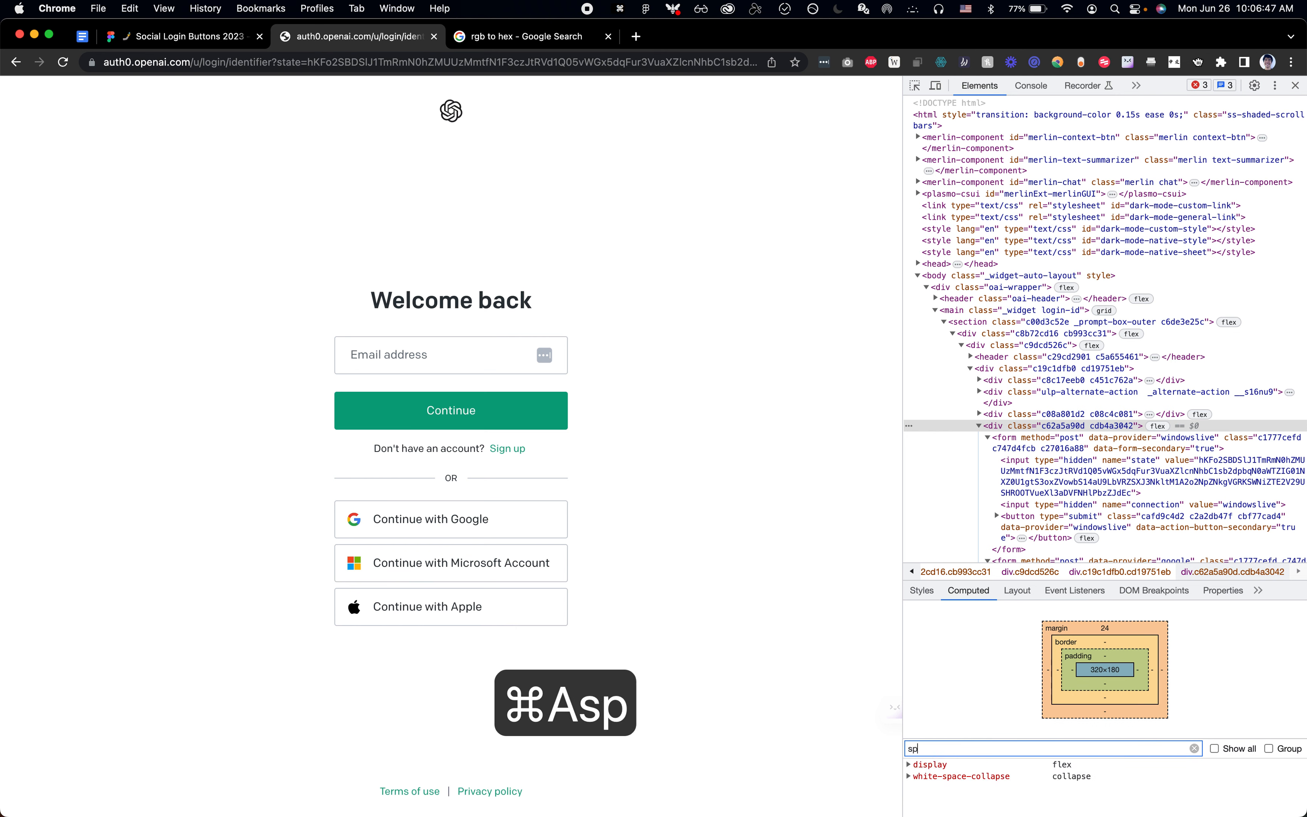
key("super+BackSpace")
left_click(928, 598)
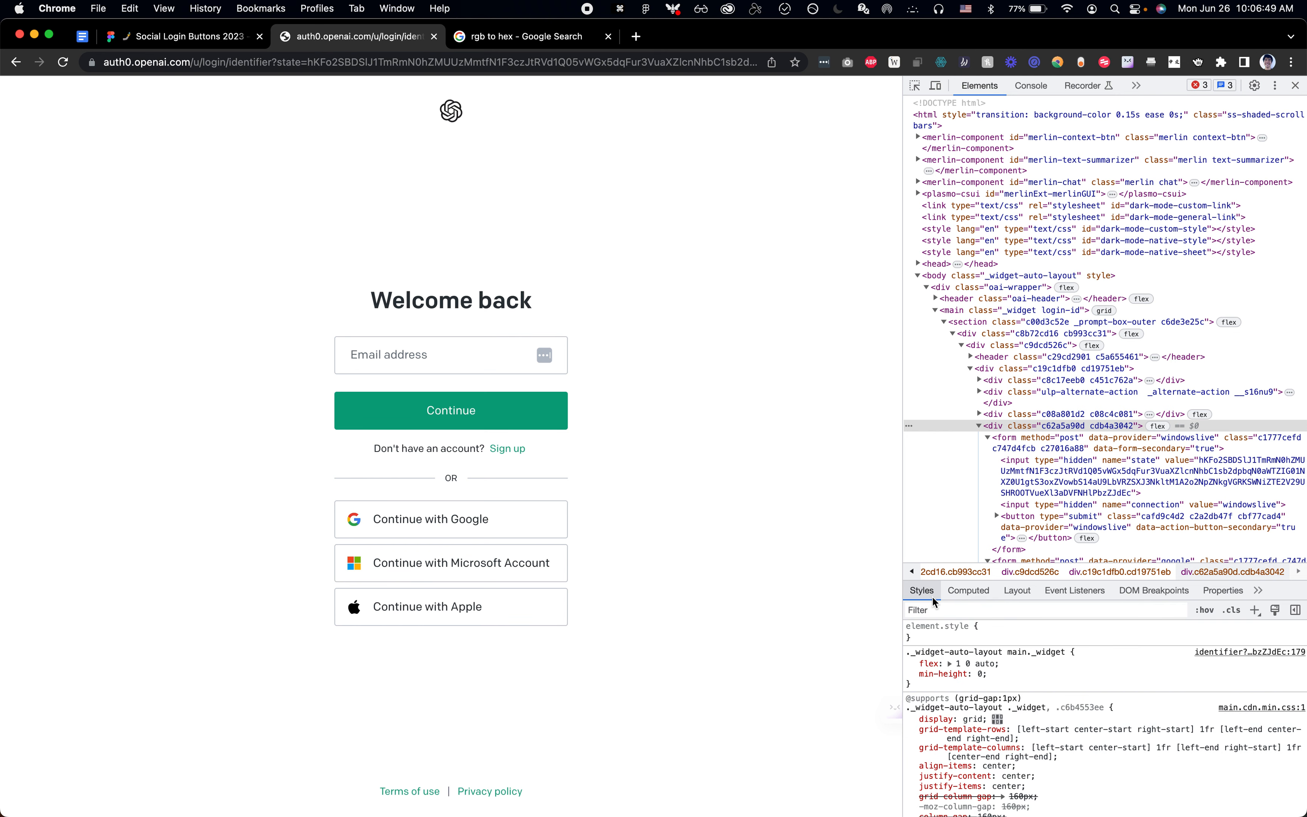
left_click(1079, 457)
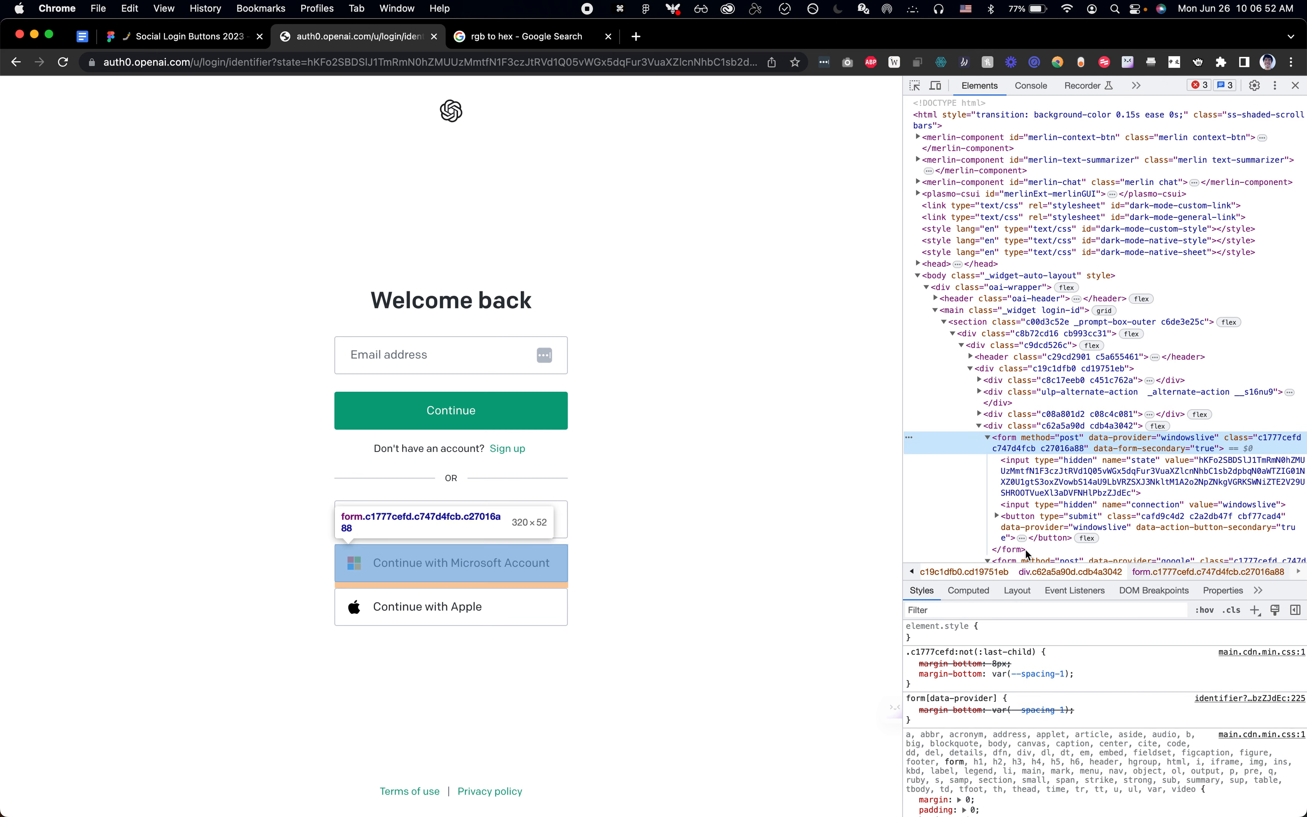
left_click(970, 597)
Step: Switch back to Figma and wrap the three Sign in button instances in a vertical auto layout frame with a spacing of 8
key("super+Tab")
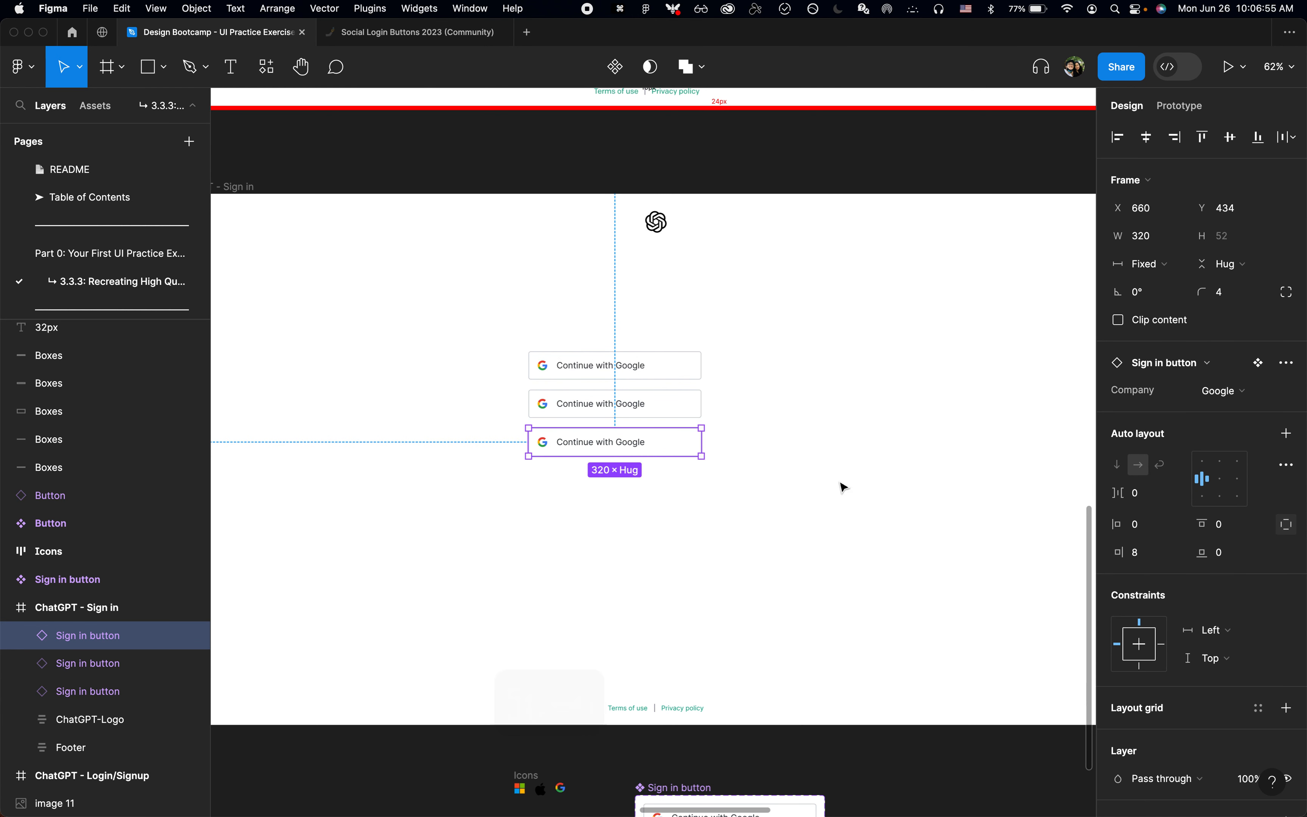
left_click_drag(675, 528, 674, 346)
key("shift+a")
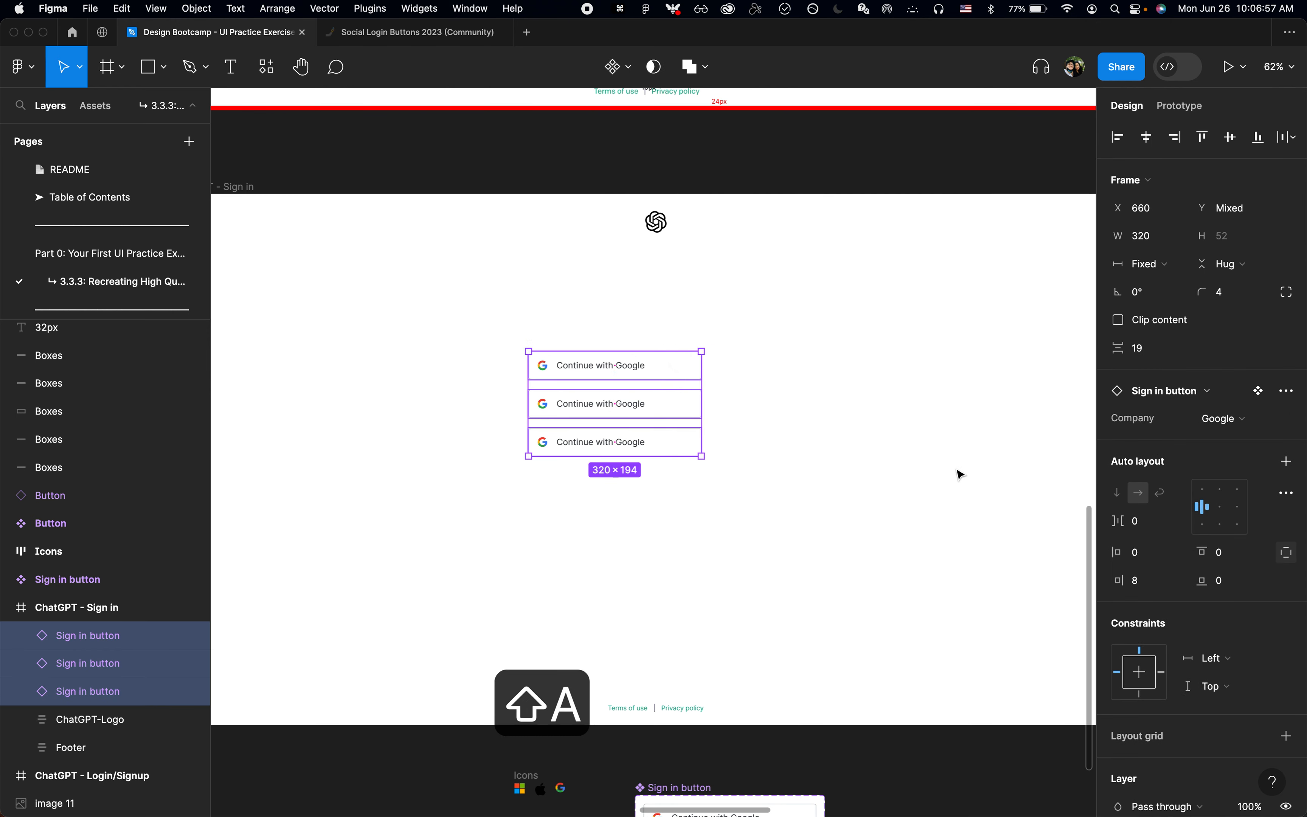
left_click(1165, 429)
type("8")
key("Return")
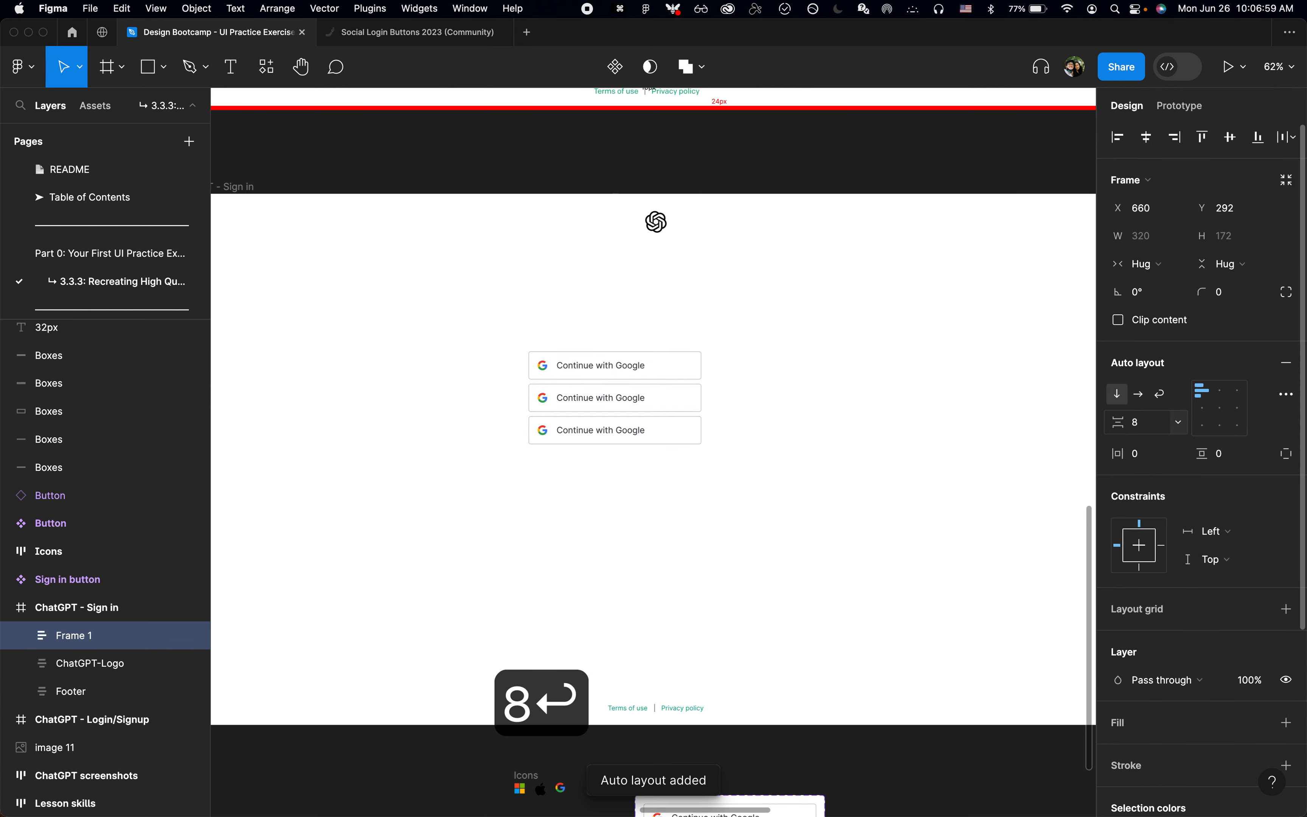
Step: Rename the new auto layout frame as "Sign in button group"
key("super+r")
type("Sign in buttons")
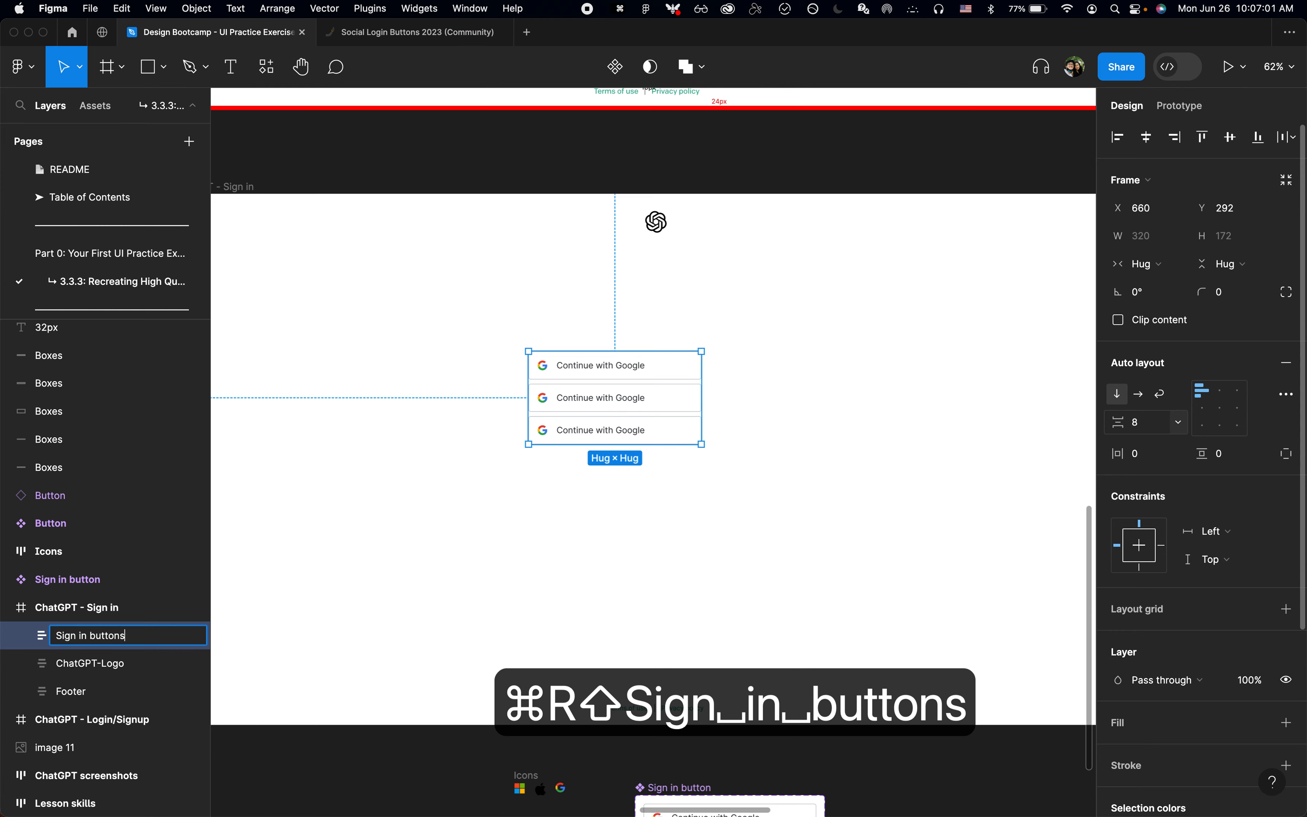
key("BackSpace")
type("group")
key("Return")
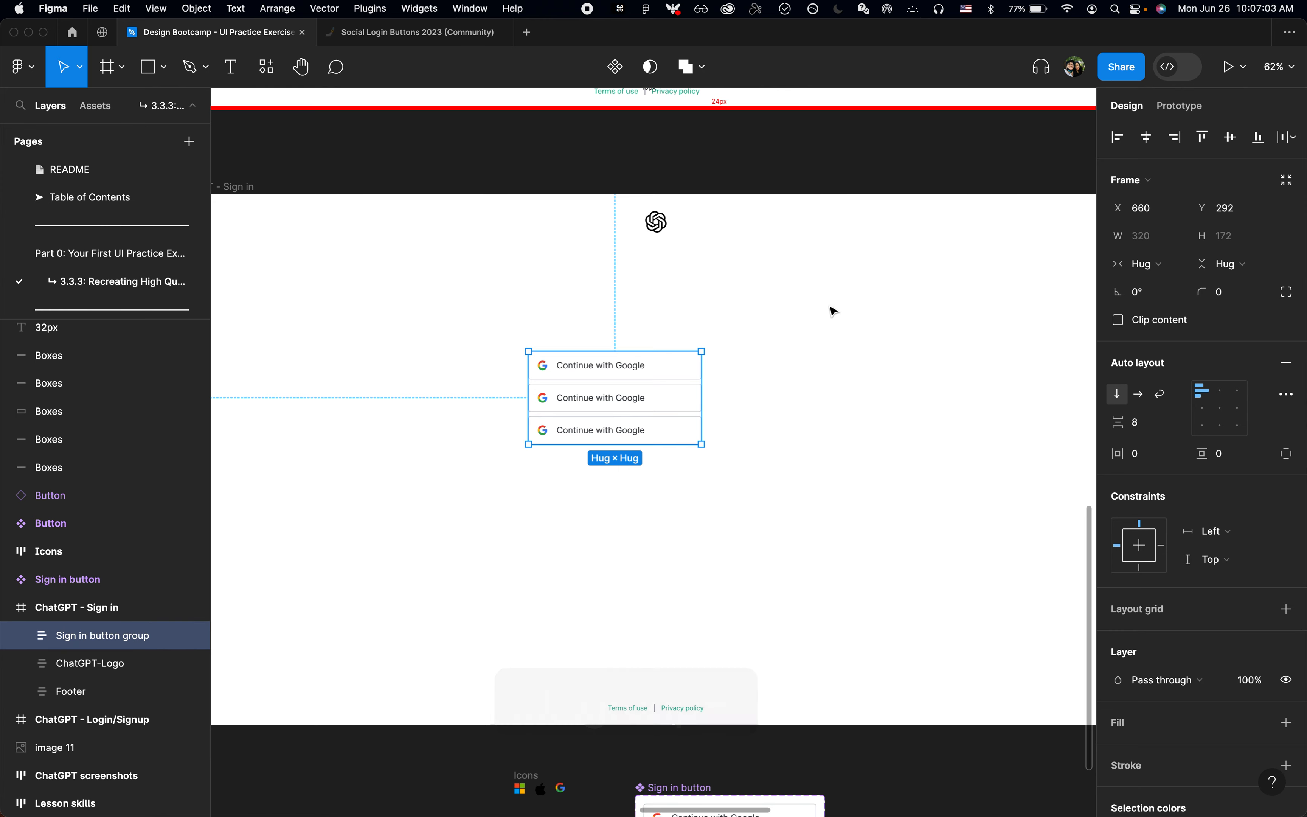
Step: Set the Company variant of the second button in the group to Microsoft
left_click(682, 407)
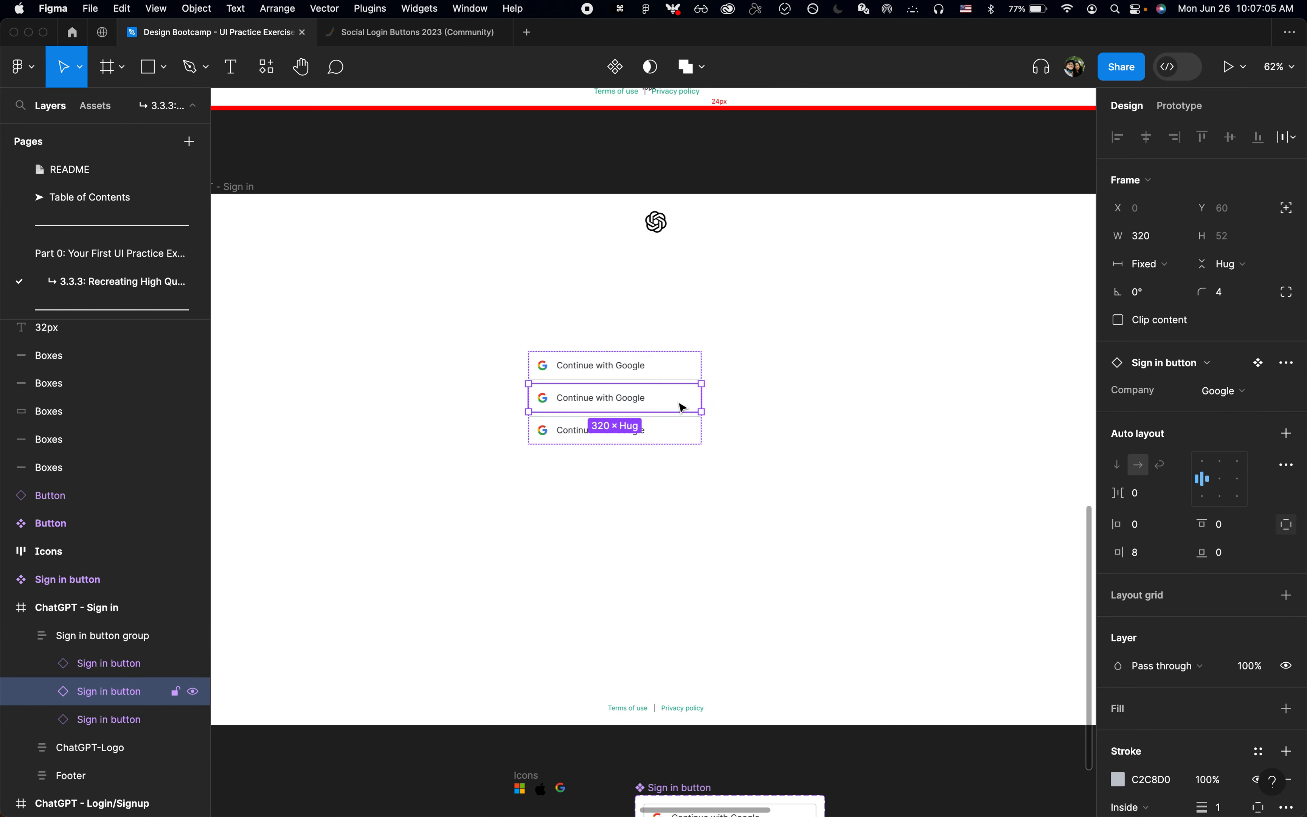
key("super+Tab")
key("super+Tab")
left_click(1242, 392)
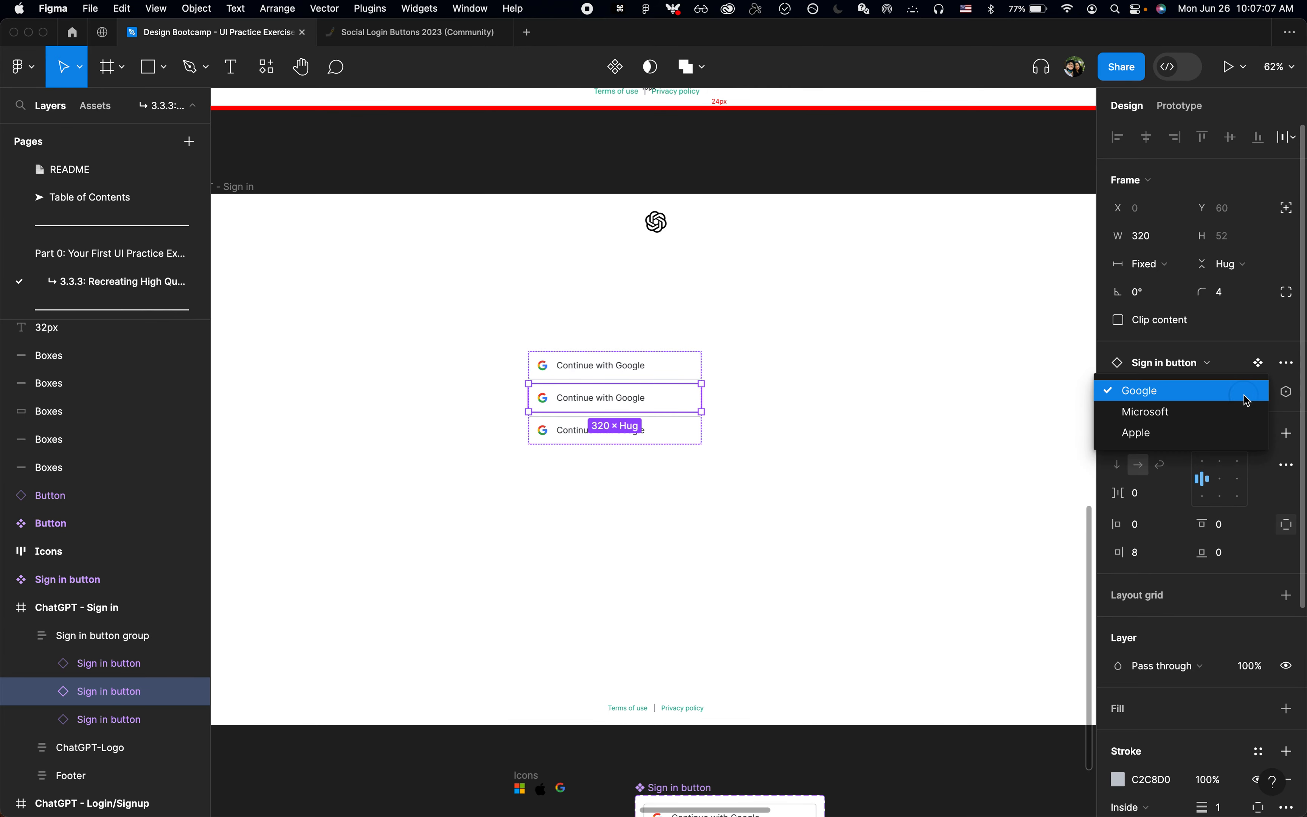
key("Down")
key("Return")
Step: Set the Company variant of the third button in the group to Apple
left_click(693, 440)
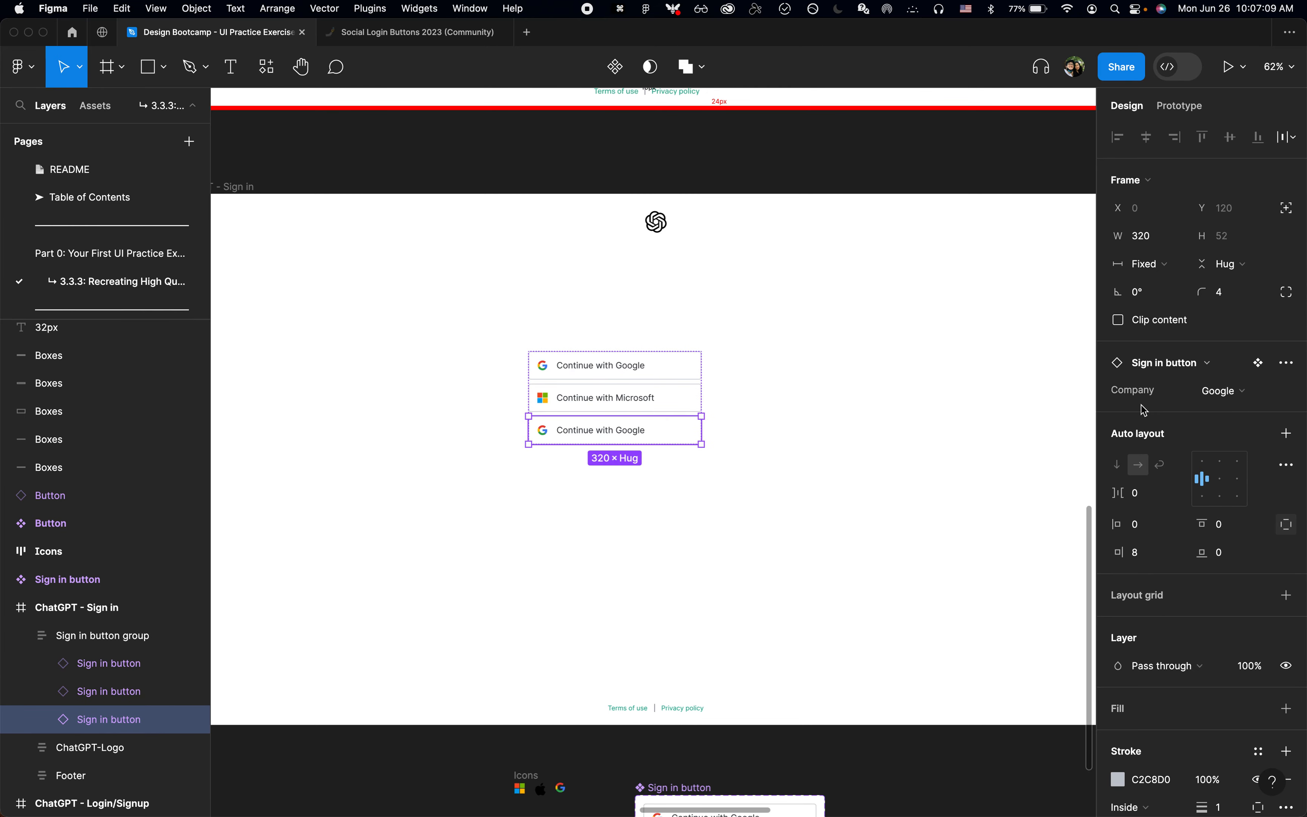
left_click(1240, 390)
key("Down")
key("Down")
key("Return")
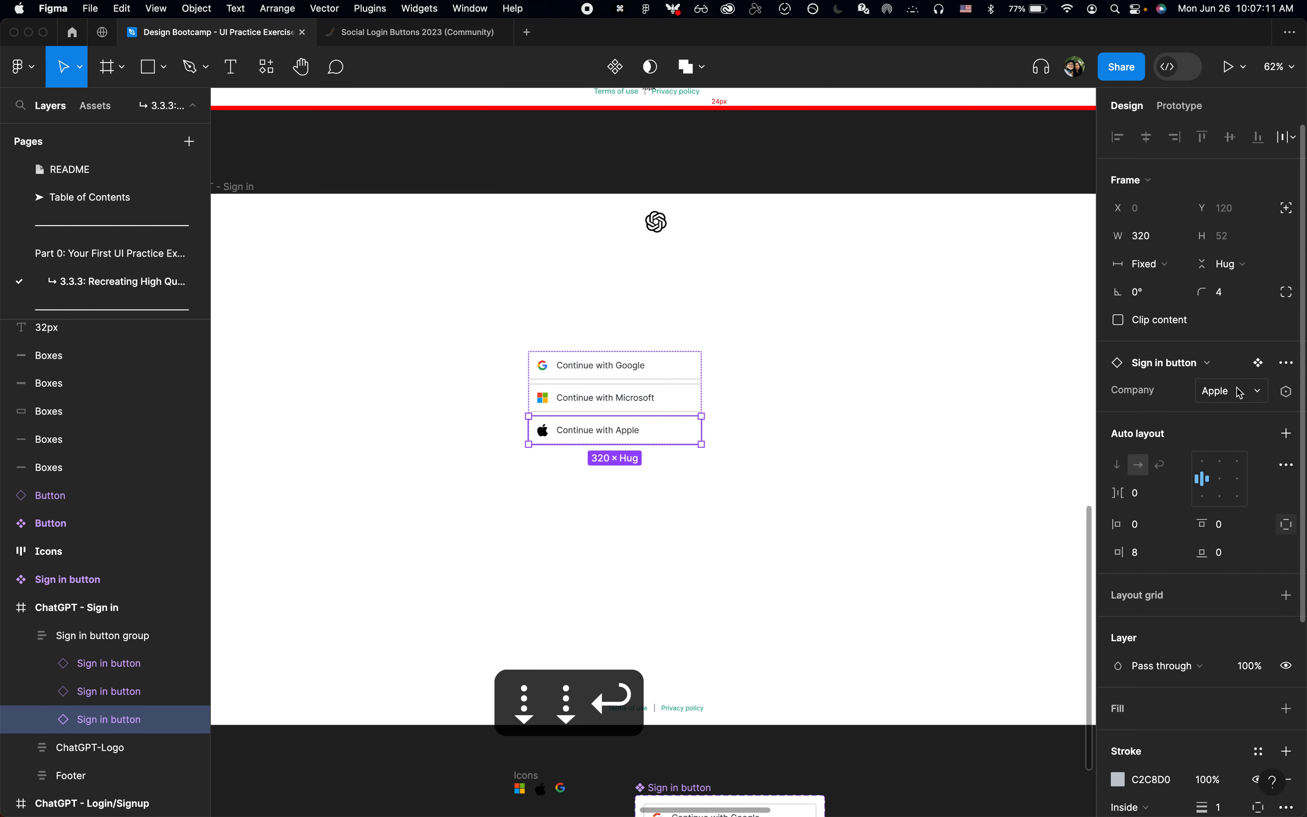
Step: Center the Sign in button group horizontally and vertically within the ChatGPT - Sign in frame
left_click(657, 500)
left_click(664, 382)
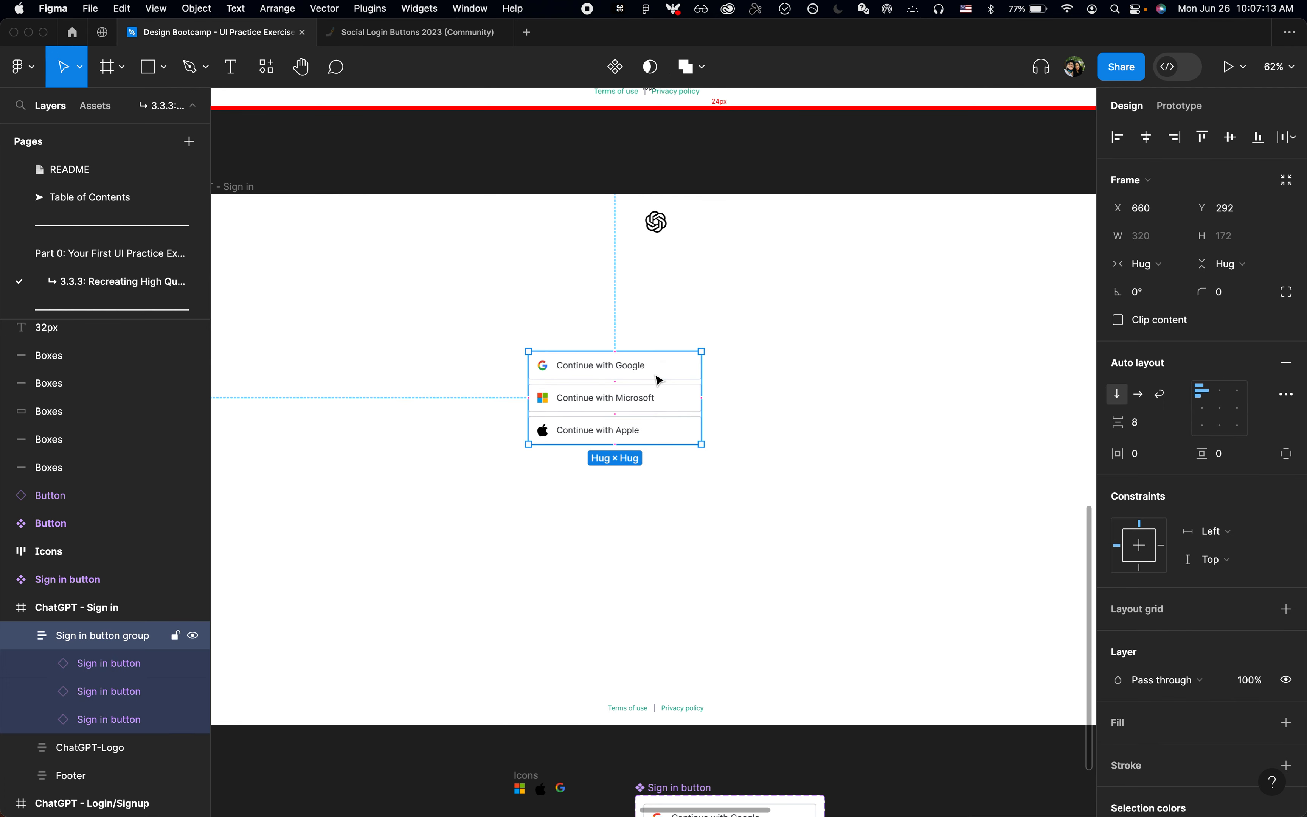
key("alt+v")
key("alt+h")
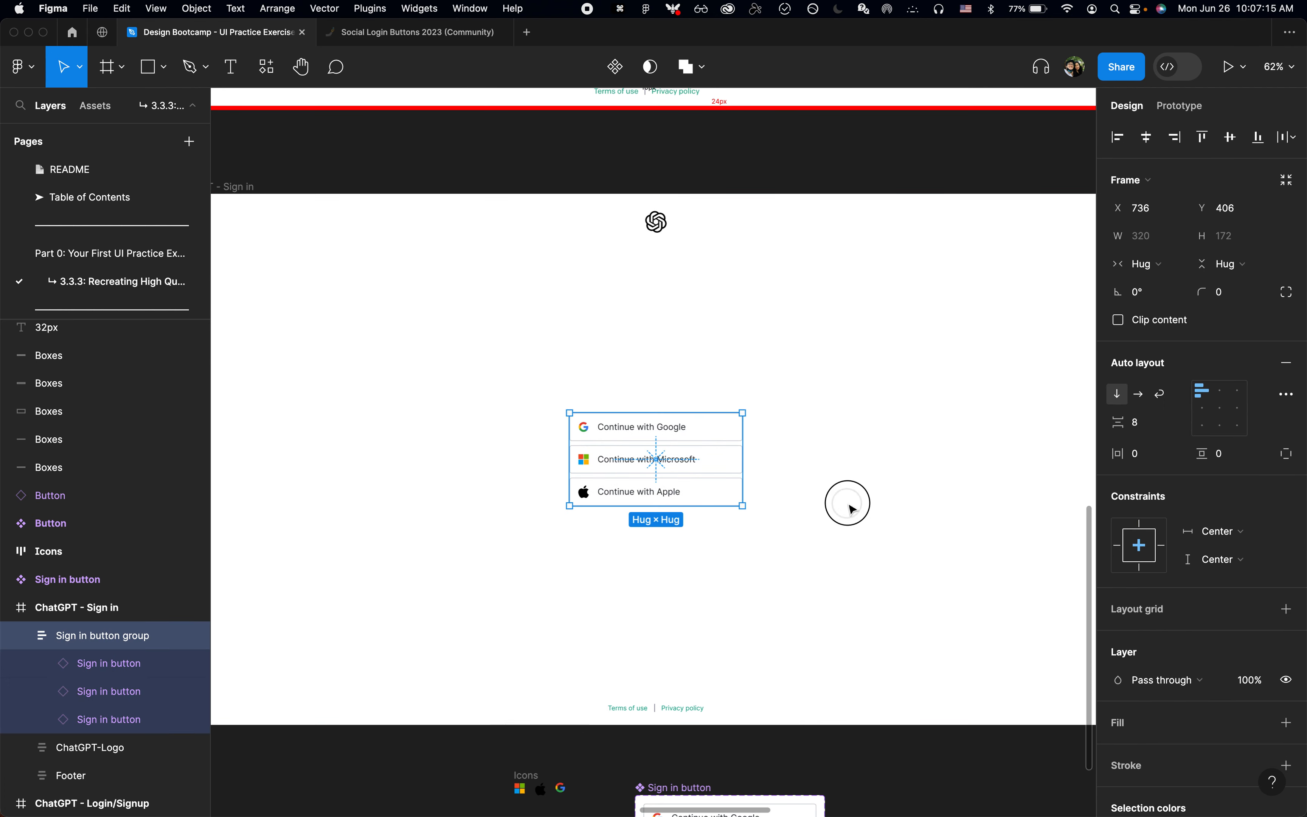
left_click(850, 508)
Step: Move the Sign in button component set closer to the Icons frame, to about X 5733, Y 3313
key("super+Tab")
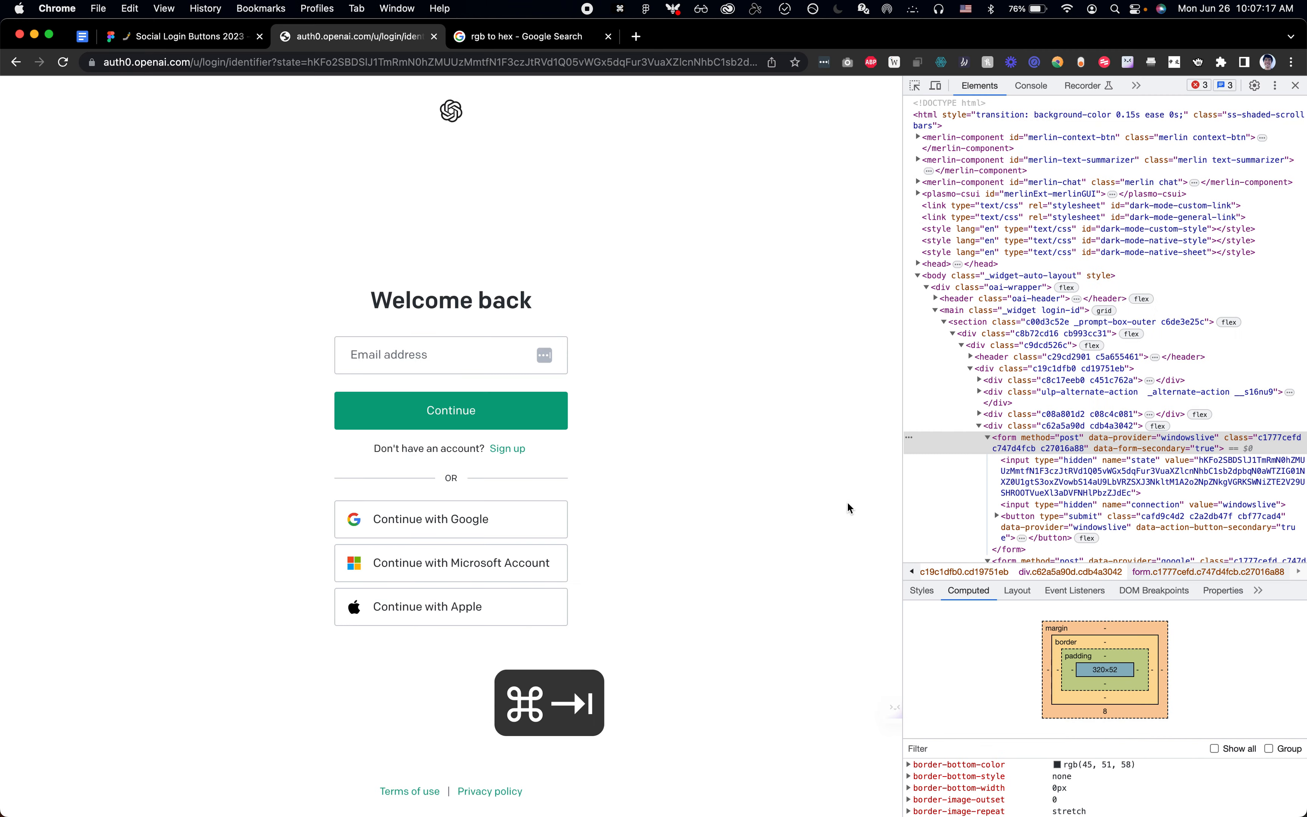
key("super+Tab")
scroll(804, 488, "down", 5)
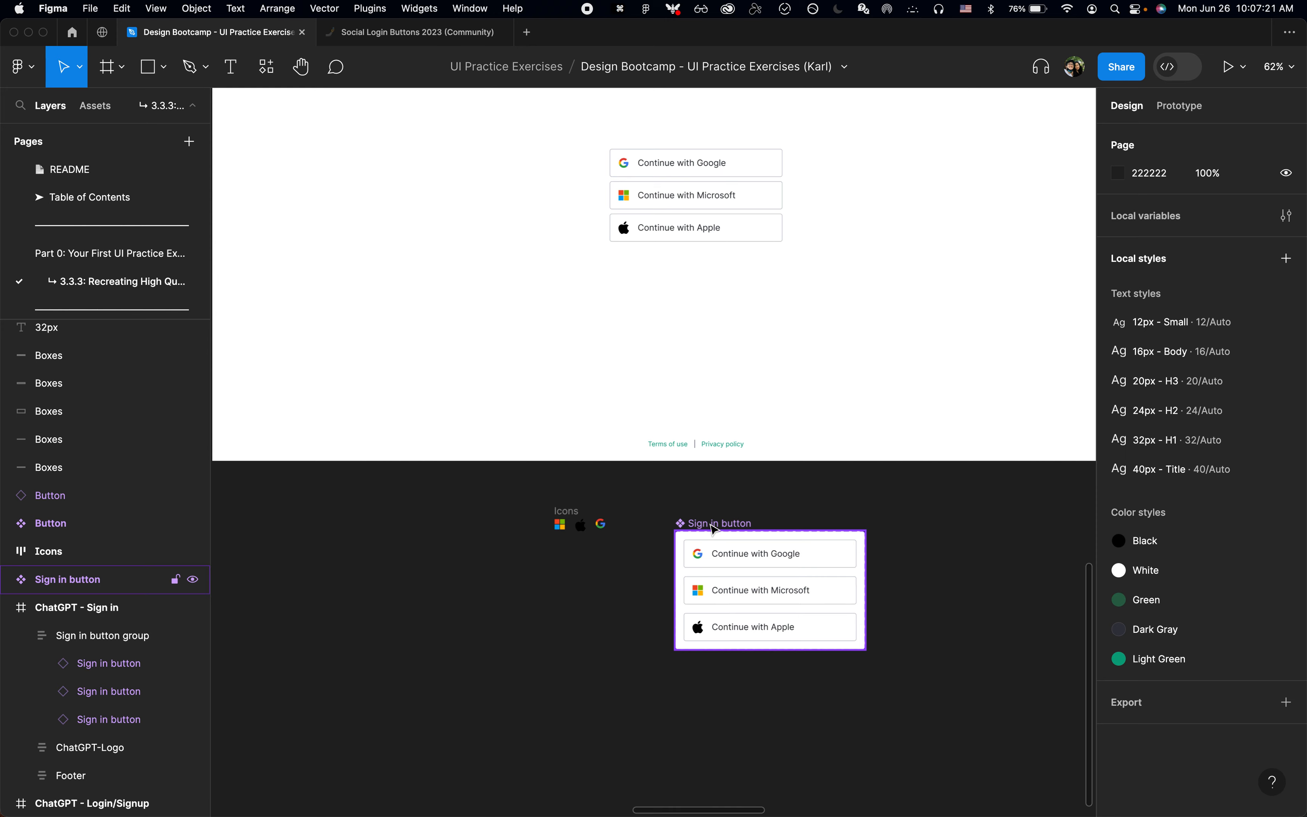
left_click_drag(714, 528, 688, 503)
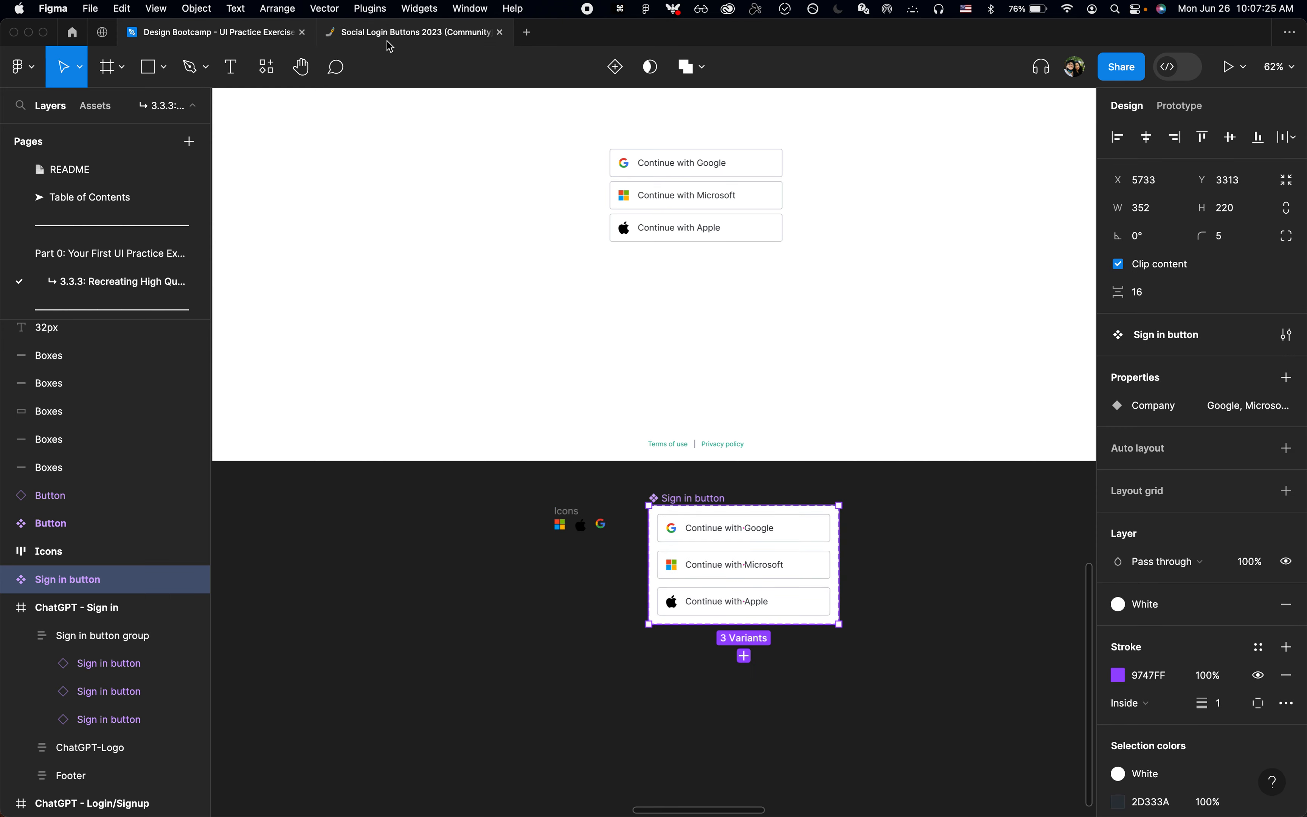
Step: Look over the components in the Social Login Buttons 2023 file, then return to the Design Bootcamp file
left_click(403, 33)
scroll(548, 593, "down", 5)
left_click(691, 380)
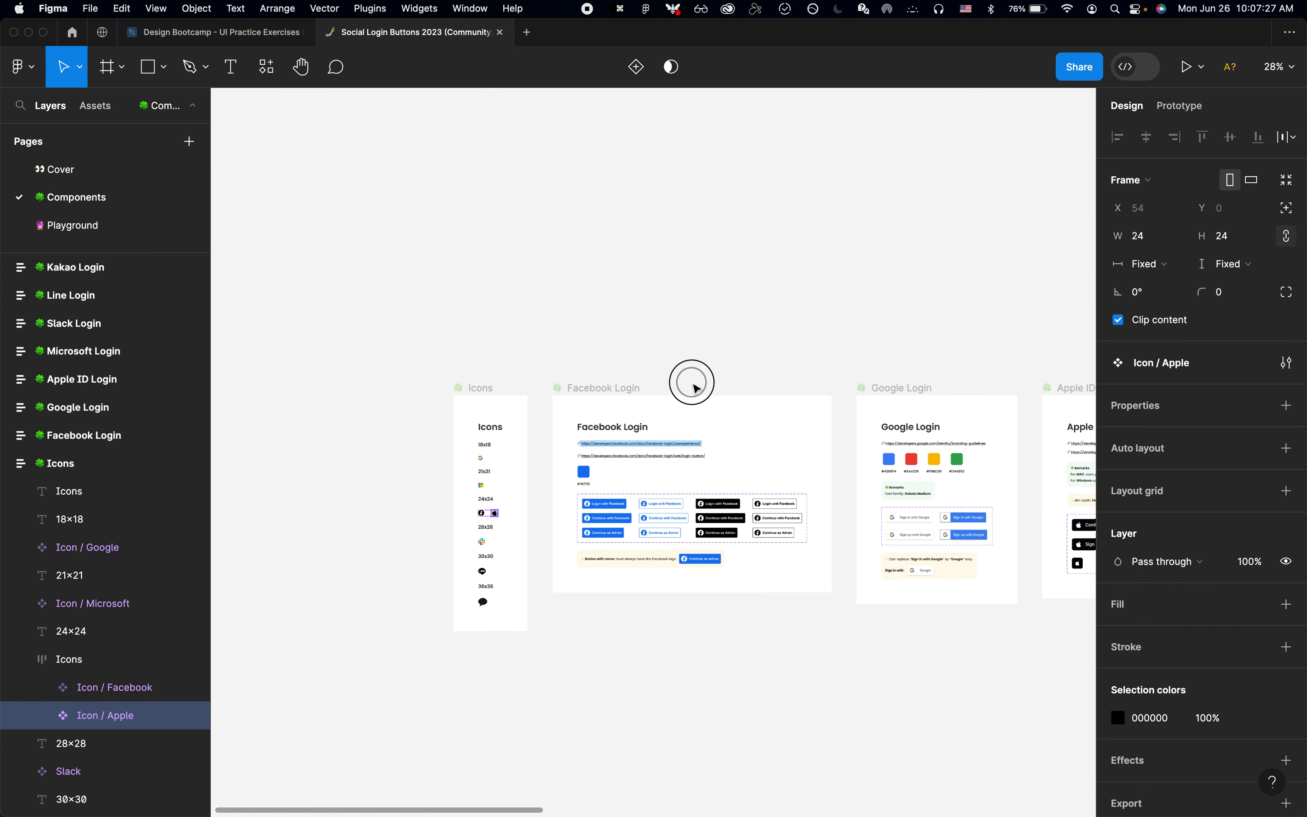
scroll(354, 149, "right", 3)
left_click(243, 34)
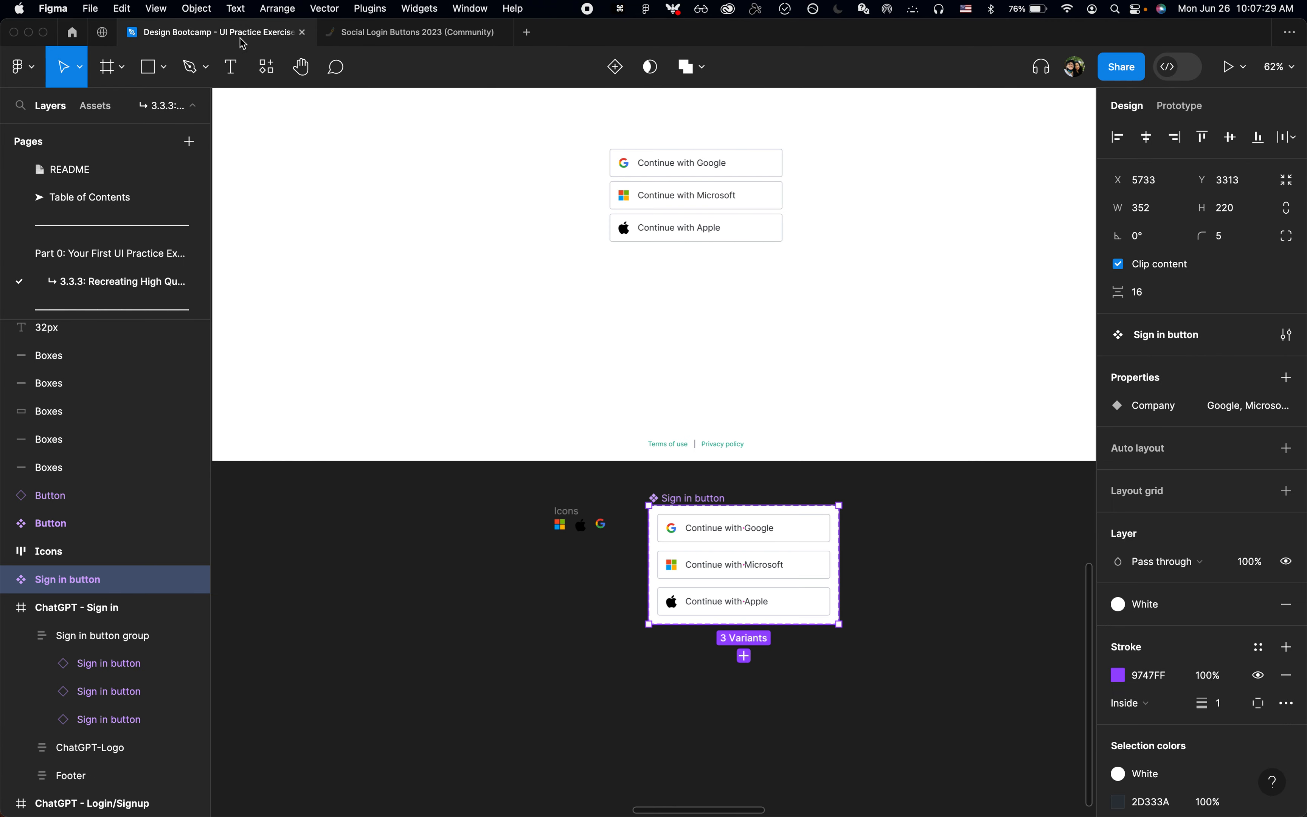
Step: Add an "OR" text layer just above the Sign in button group in the ChatGPT - Sign in frame
left_click(631, 381)
scroll(626, 380, "up", 10)
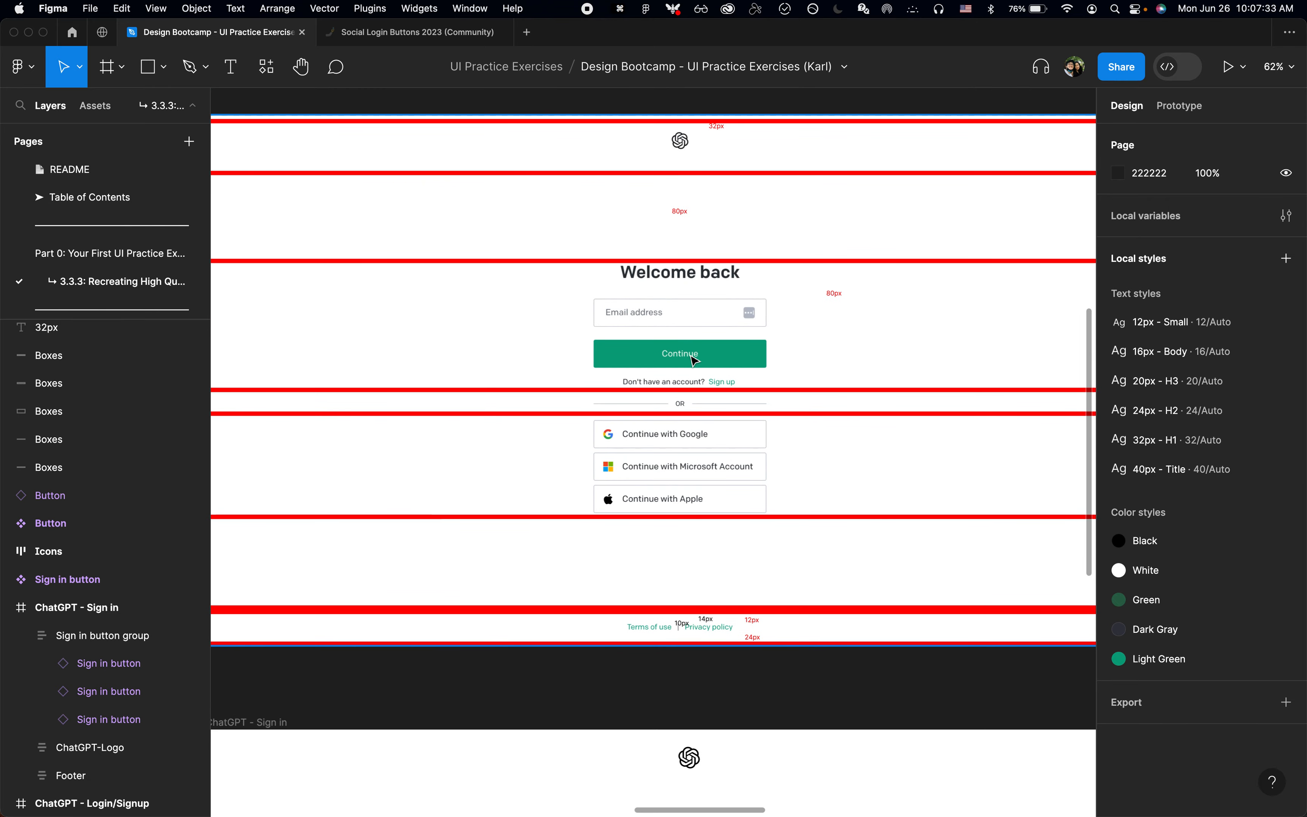
scroll(694, 360, "down", 7)
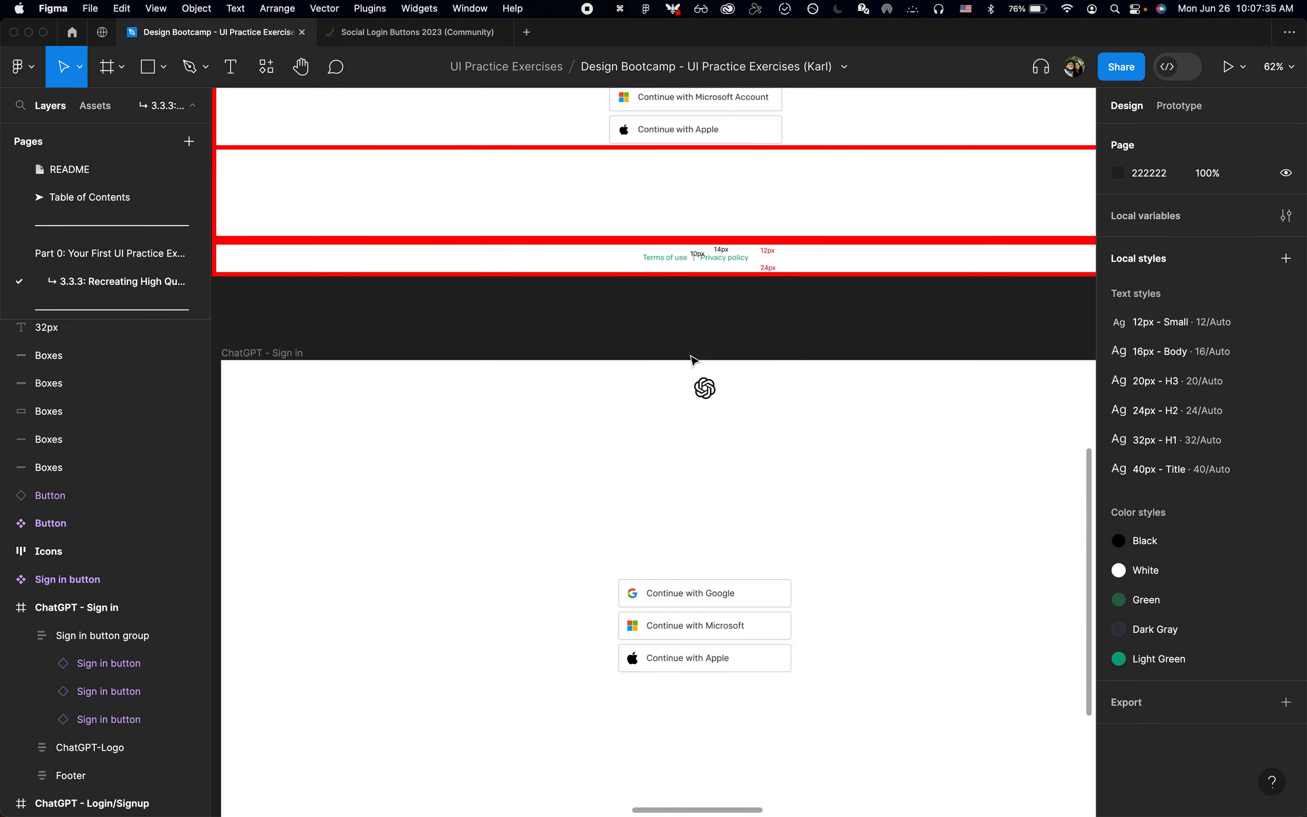
scroll(694, 522, "up", 1)
scroll(694, 522, "up", 3)
scroll(694, 522, "down", 3)
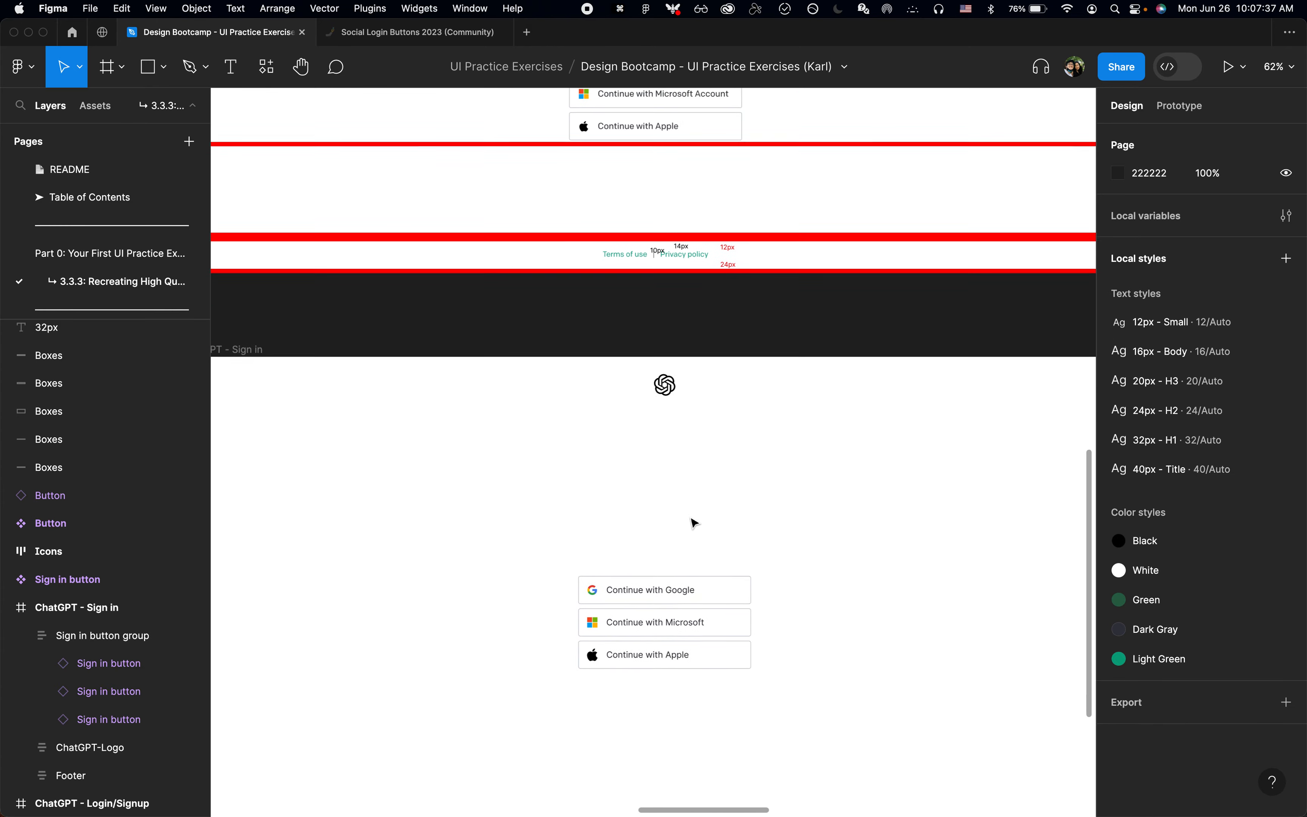
scroll(694, 522, "up", 2)
key("t")
left_click(645, 545)
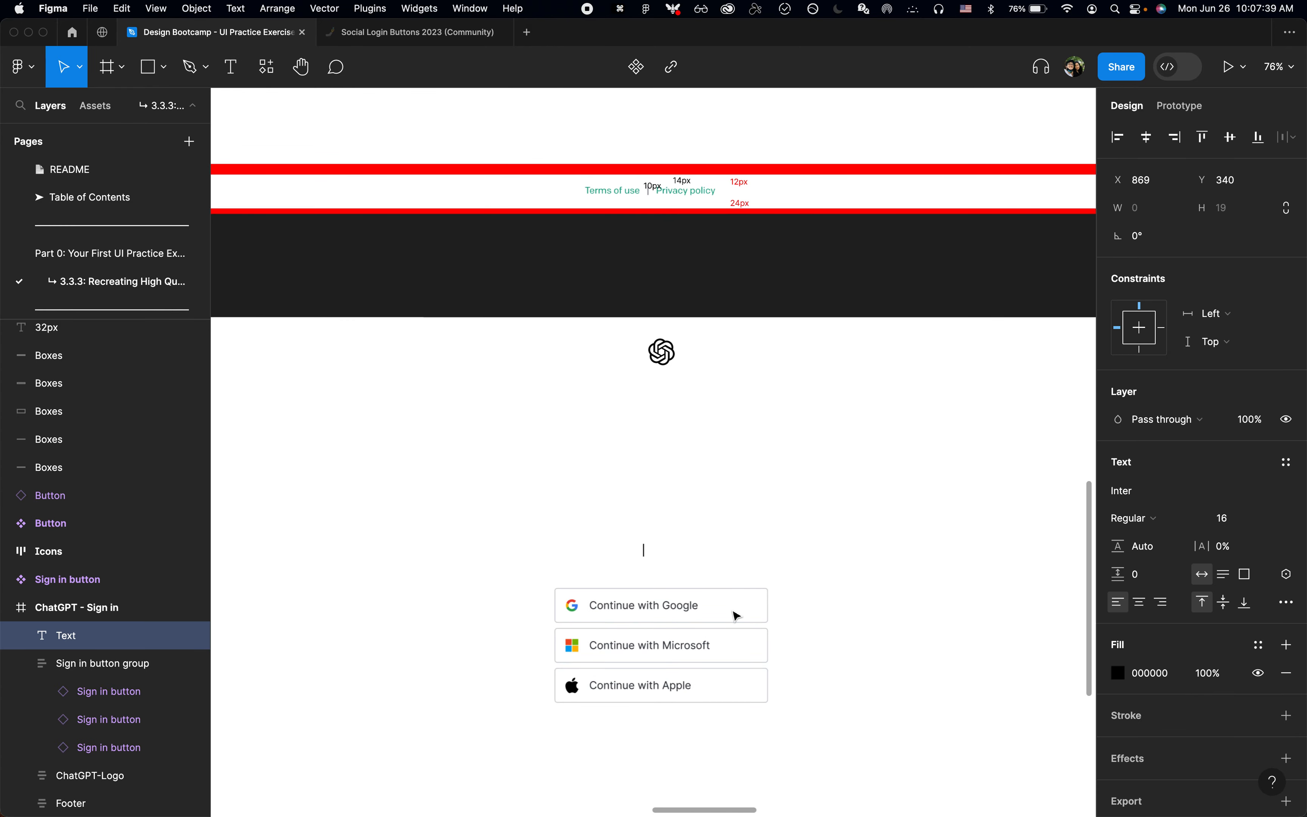
type("OR")
key("Escape")
Step: Inspect the OR text's font on the OpenAI login page in Chrome, and set the OR layer's font size to 12 in Figma
key("super+Tab")
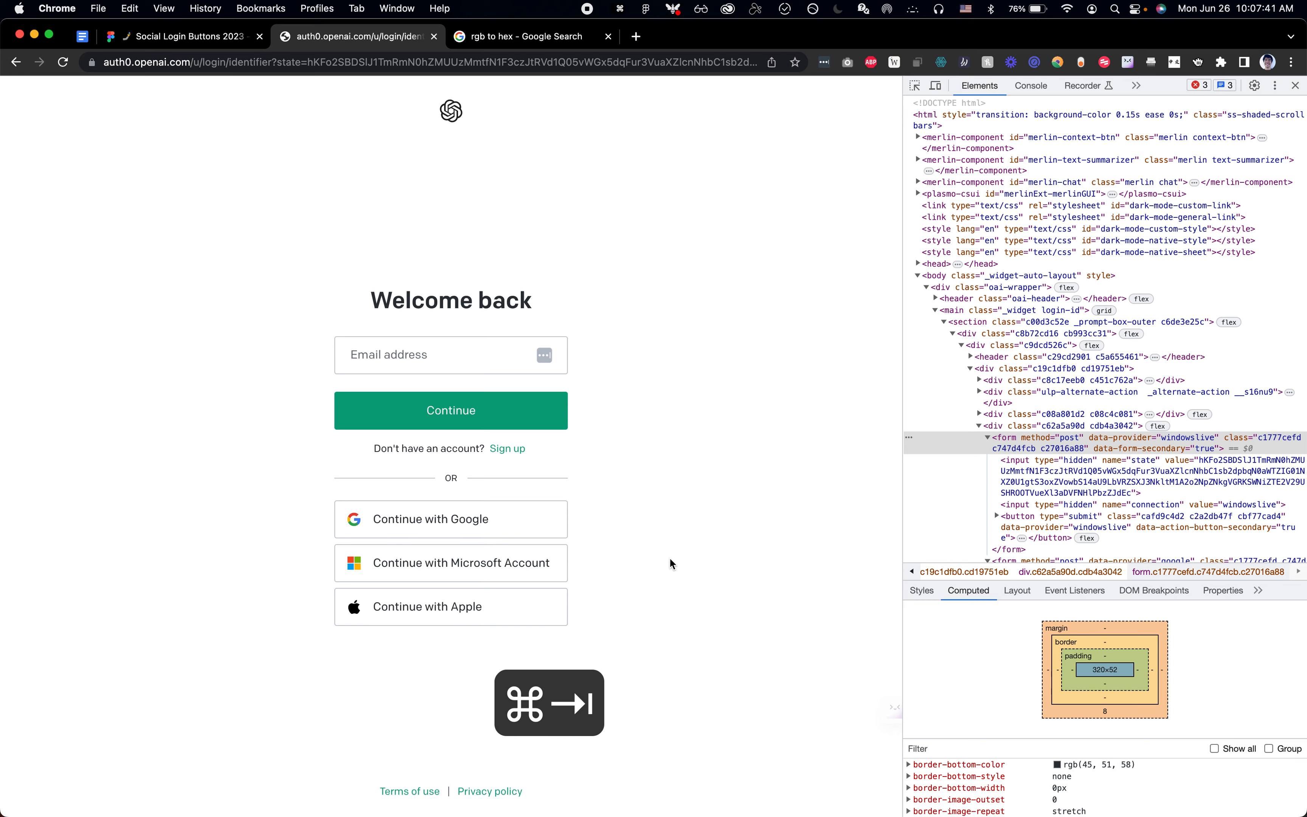
key("shift+super+c")
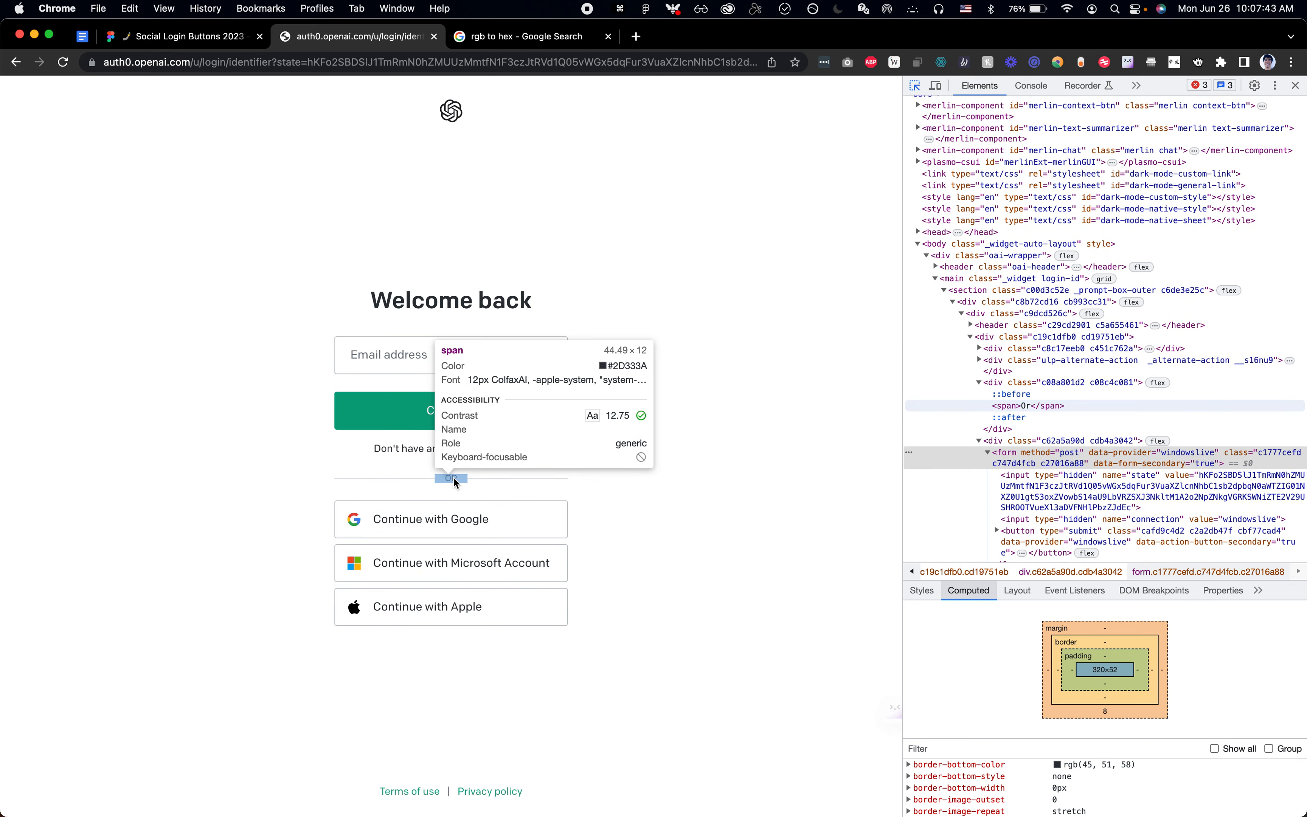
key("super+Tab")
type("12")
key("Return")
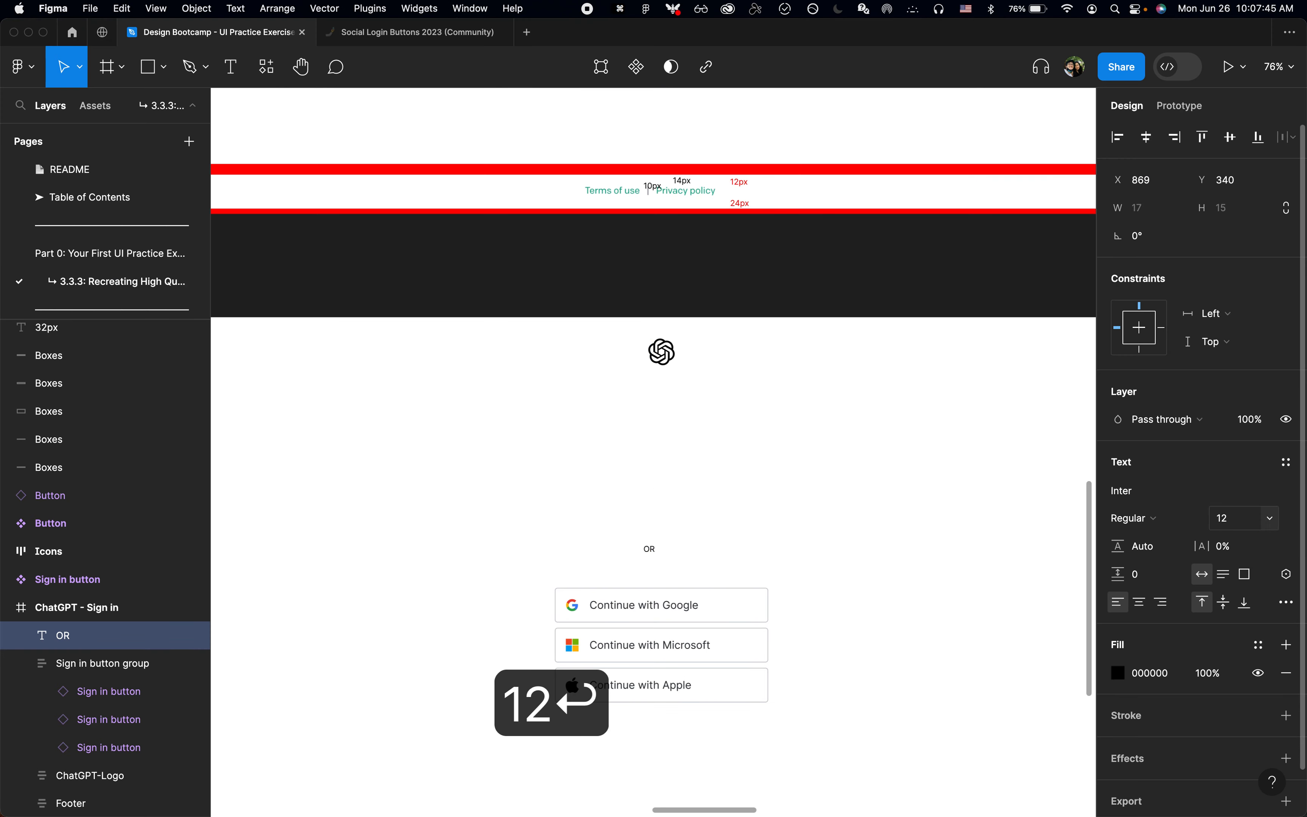
Step: Switch to Chrome to inspect the OR text and the sign-up prompt on the login page, then return to Figma
key("super+Tab")
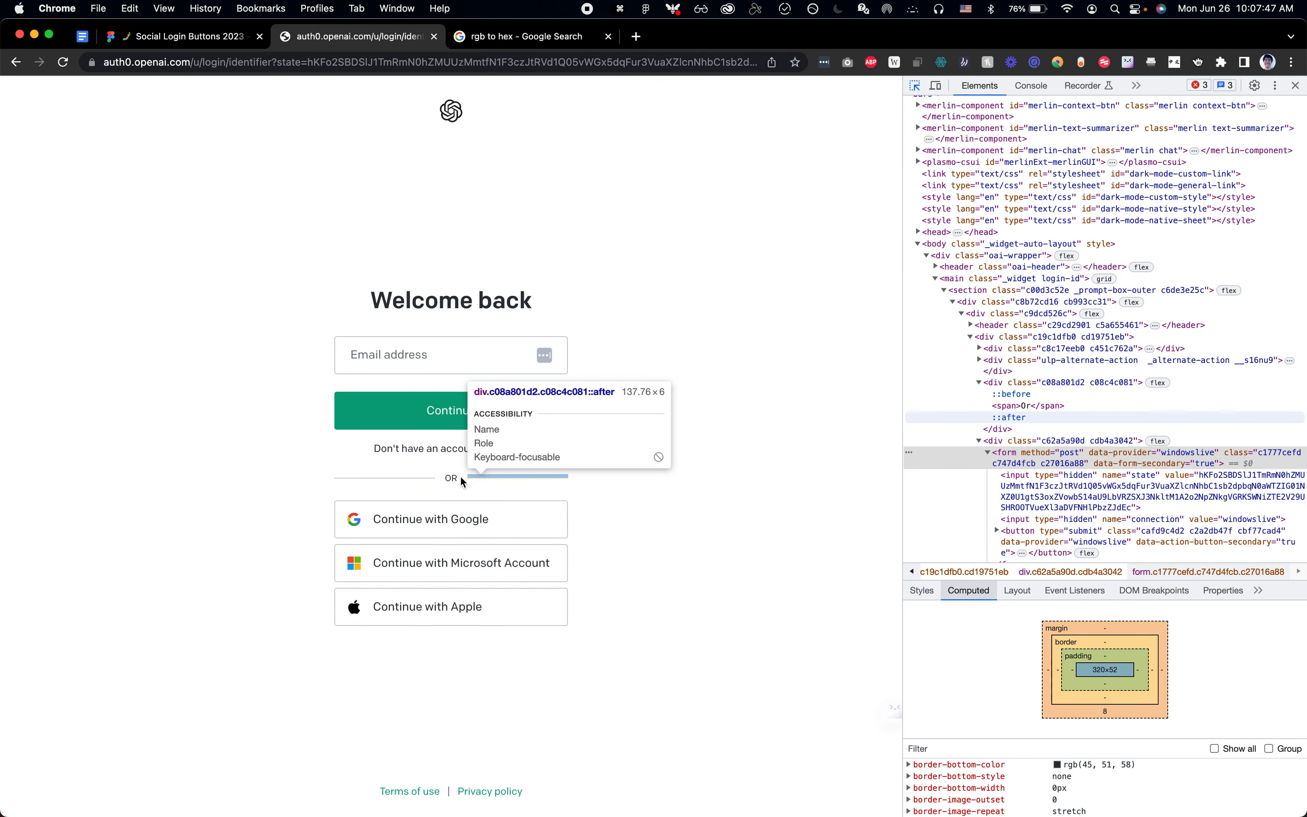
left_click(456, 479)
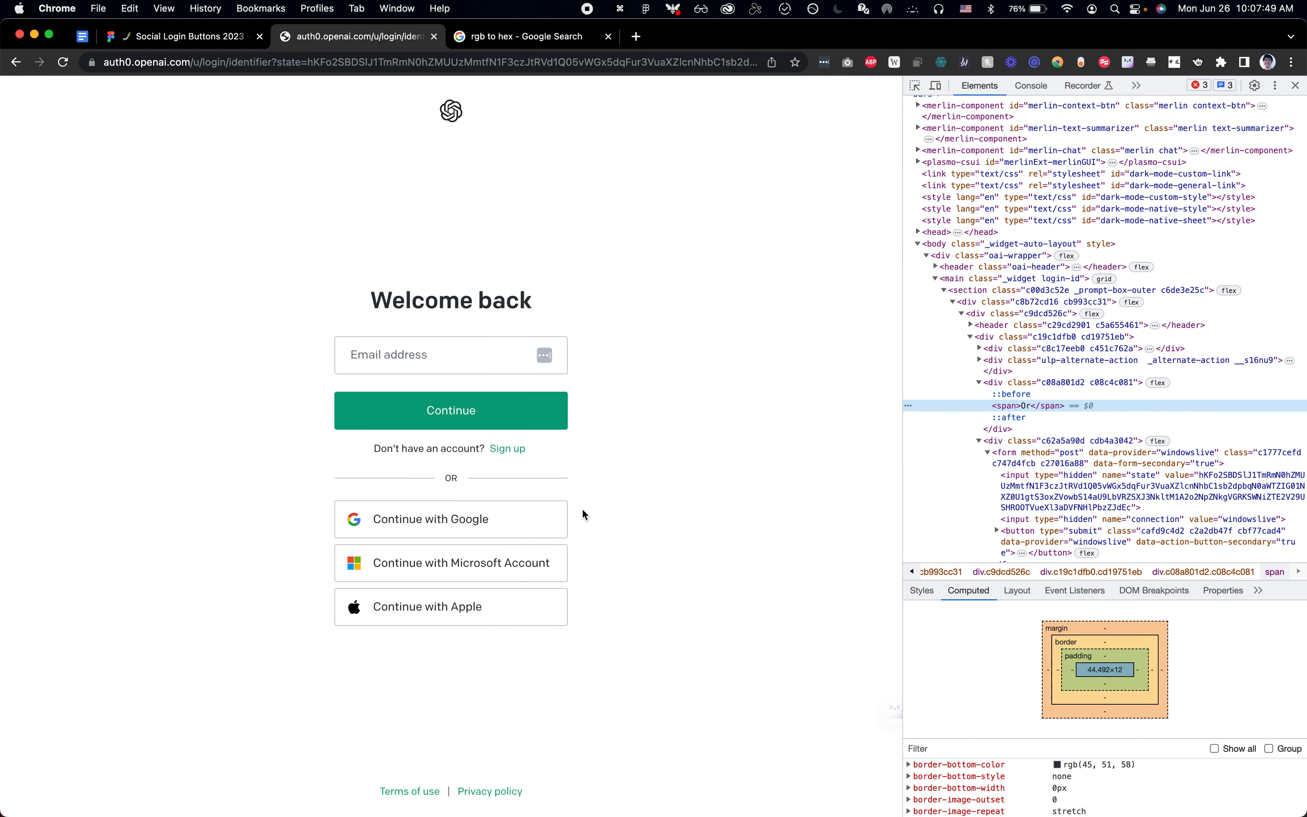
key("super+shift+c")
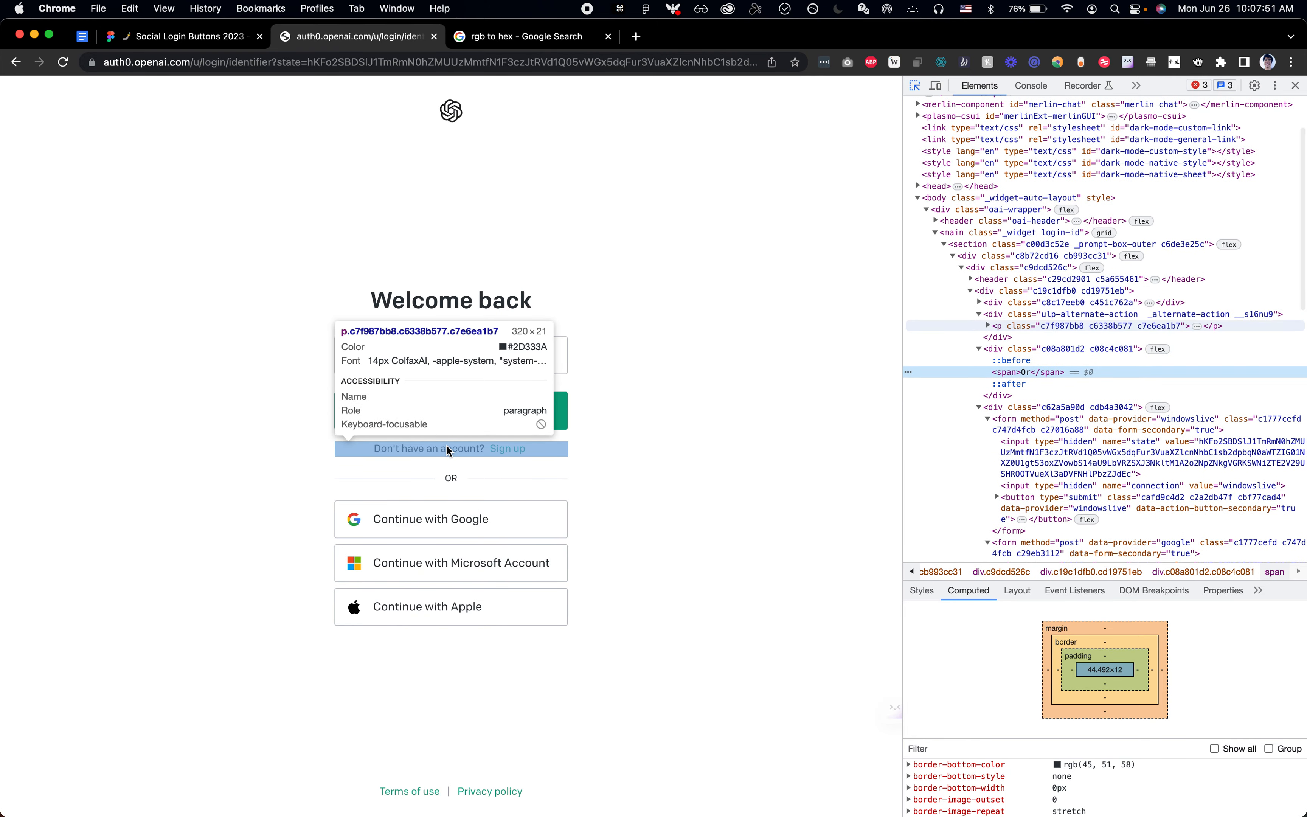
key("super+Tab")
Step: Create a color style named "Off black" from the 2D333A fill of the Continue with Google text
scroll(665, 621, "down", 5)
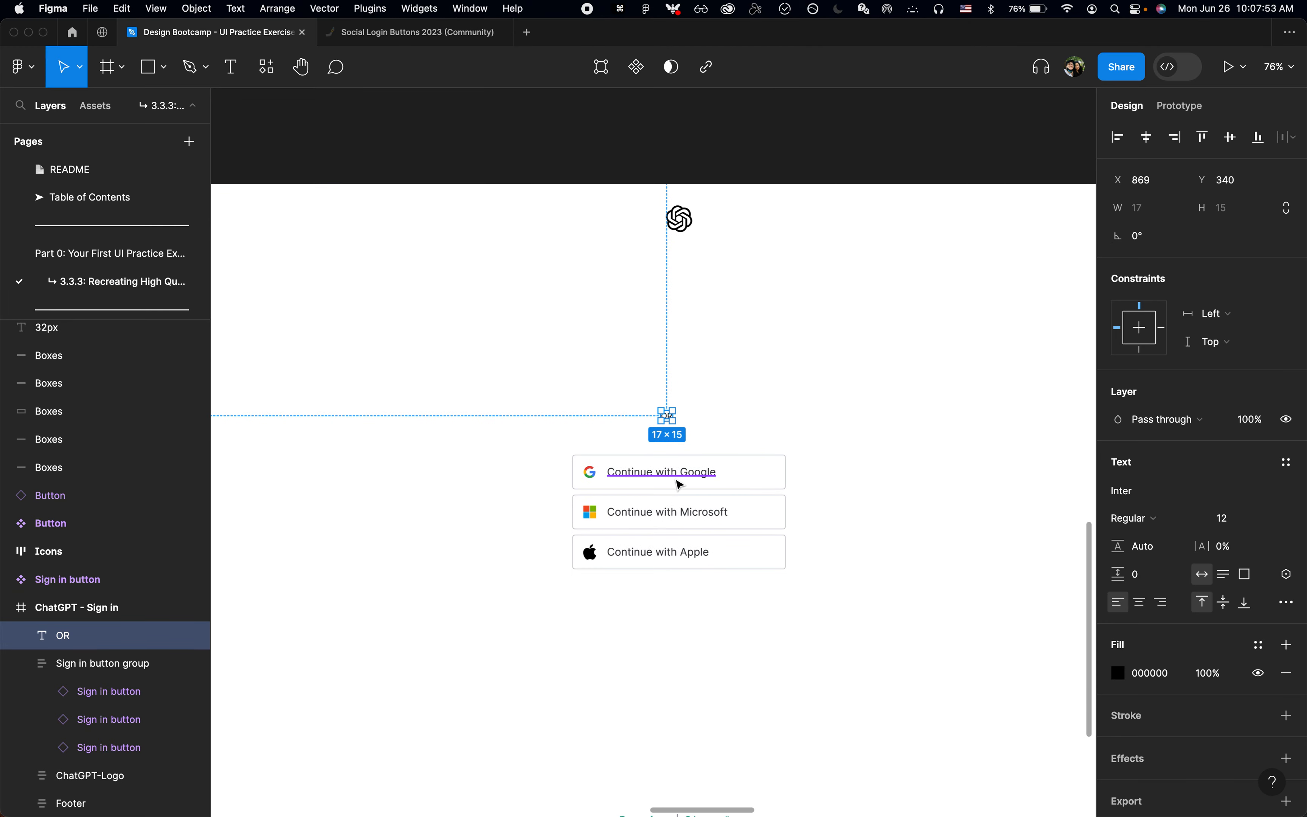
left_click(672, 475, "super")
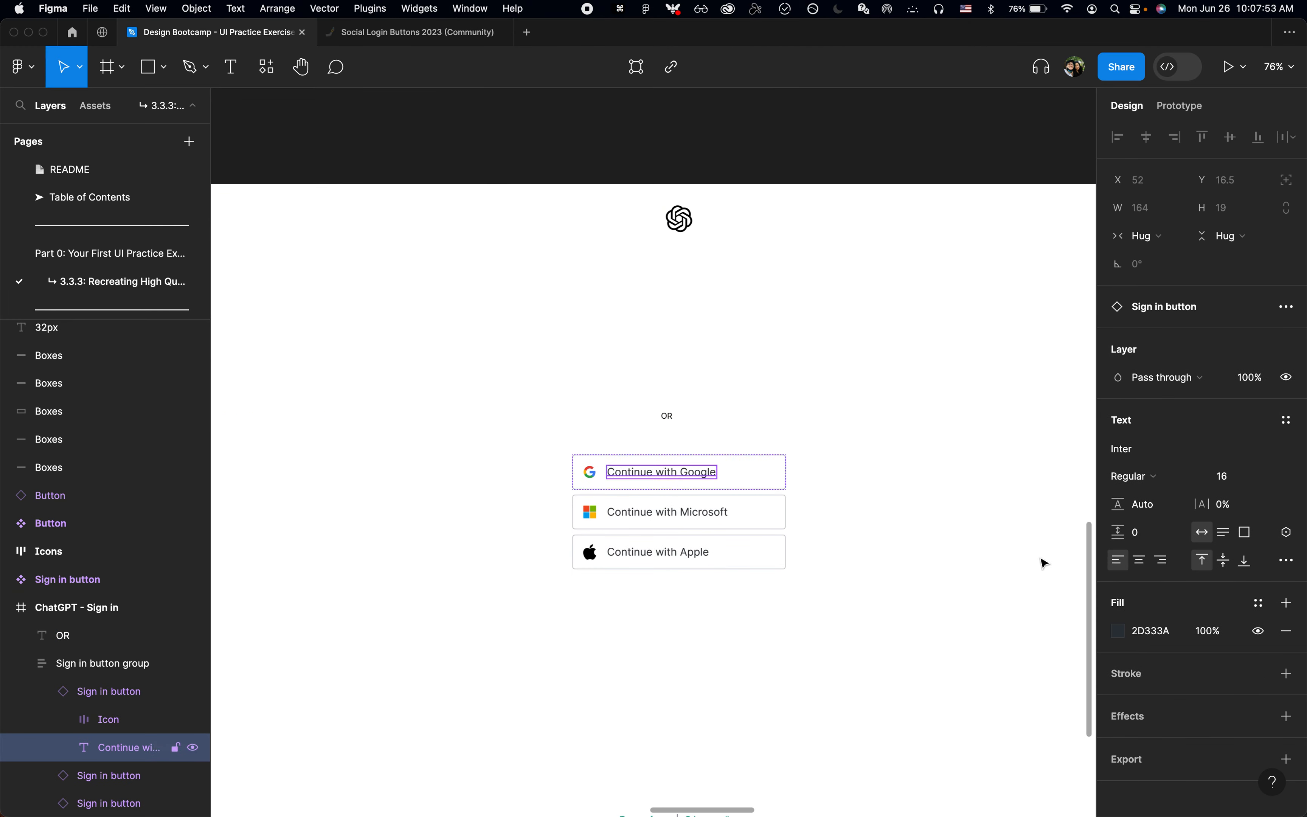
left_click(1262, 605)
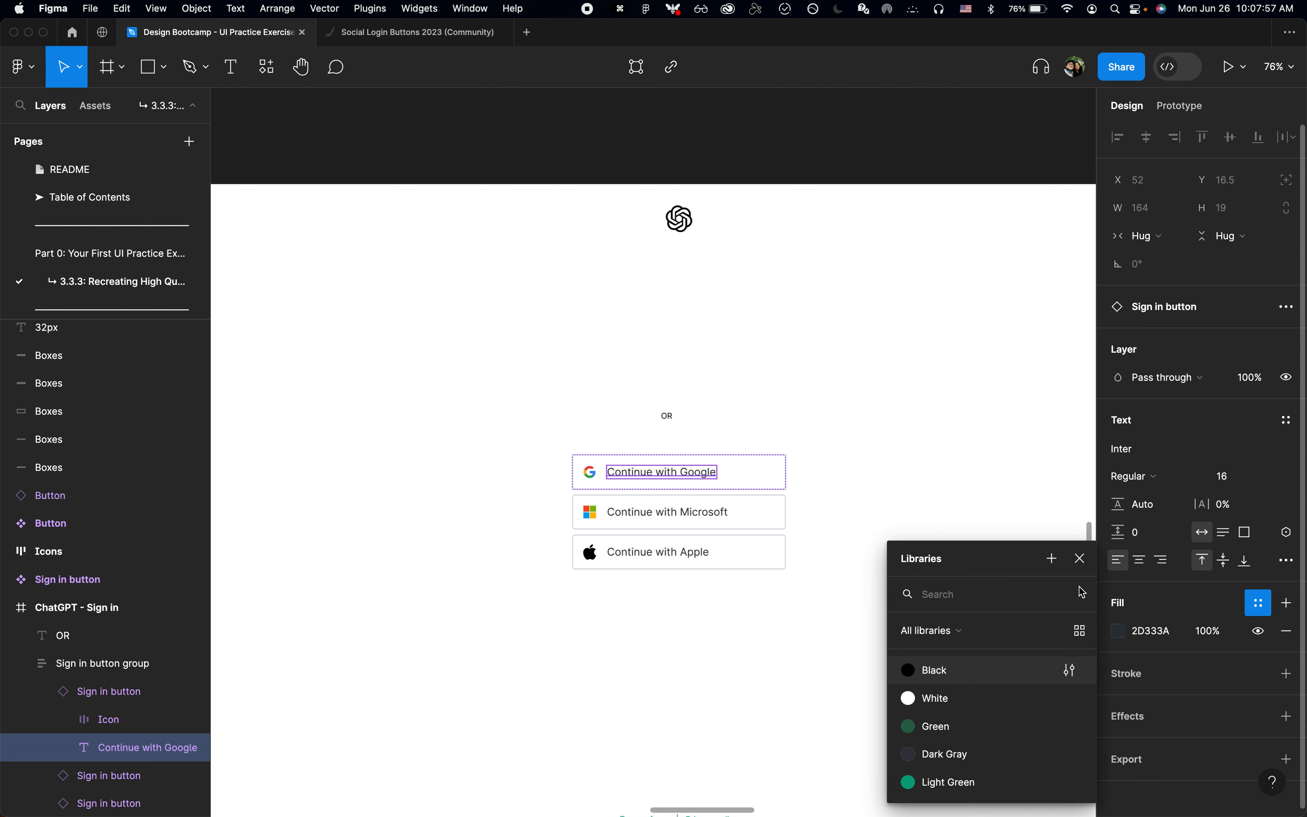
left_click(1053, 559)
type("Ofg")
key("BackSpace")
type("f black")
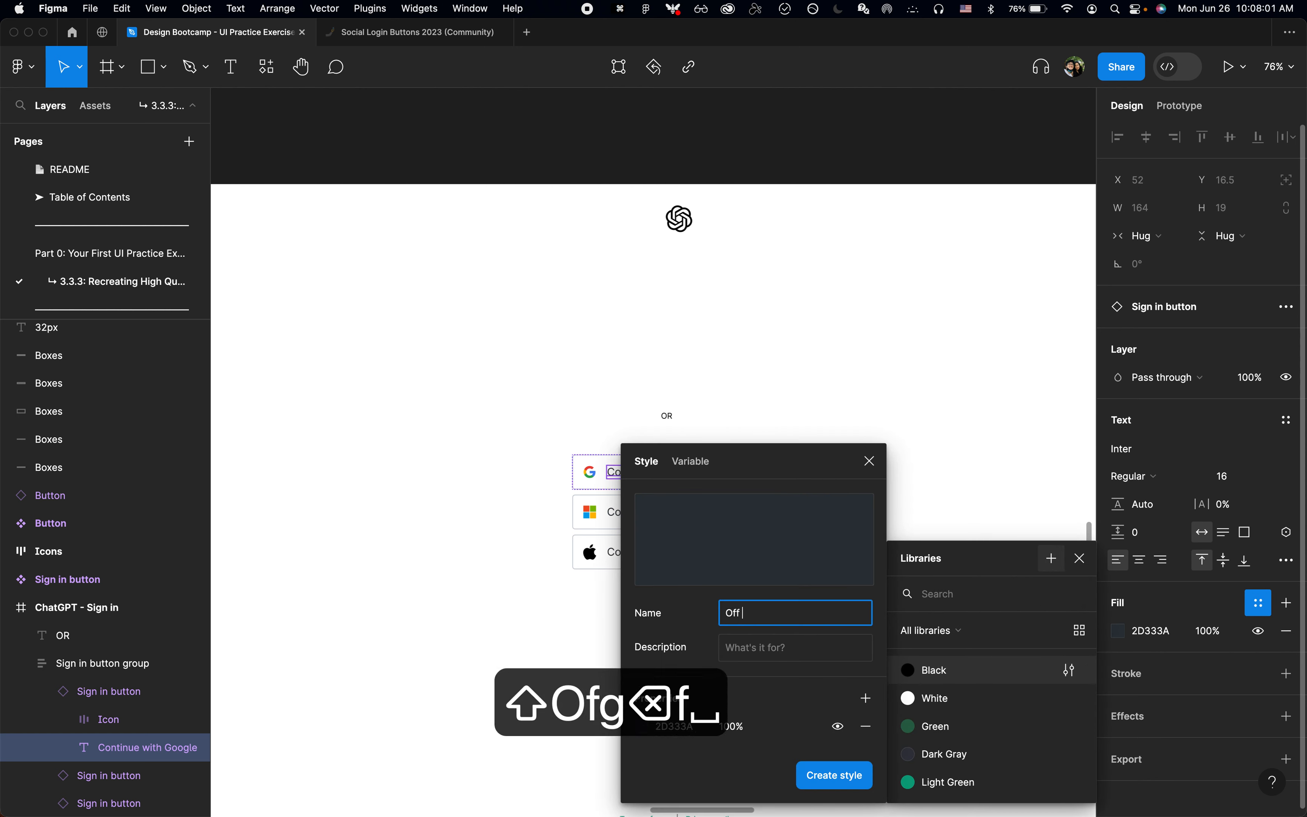
left_click(824, 778)
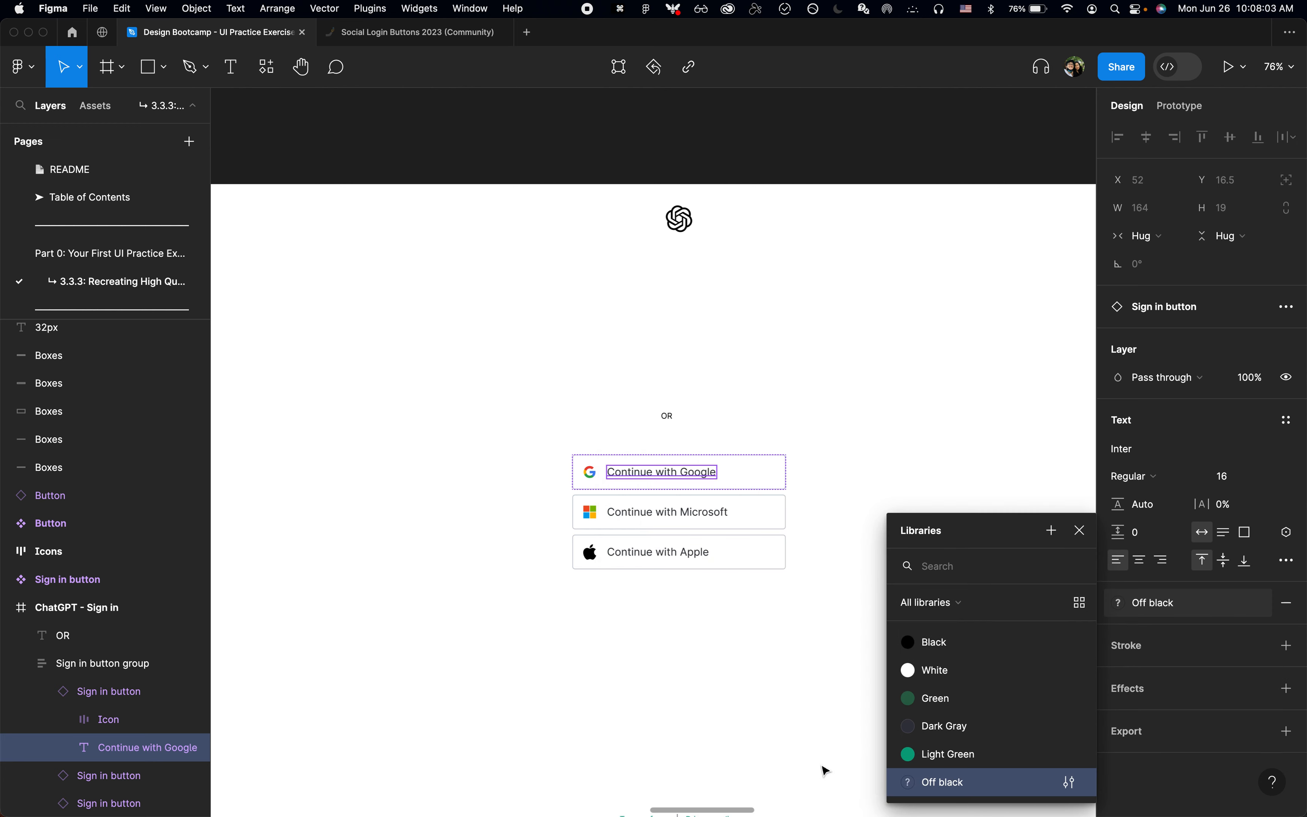
left_click(1079, 532)
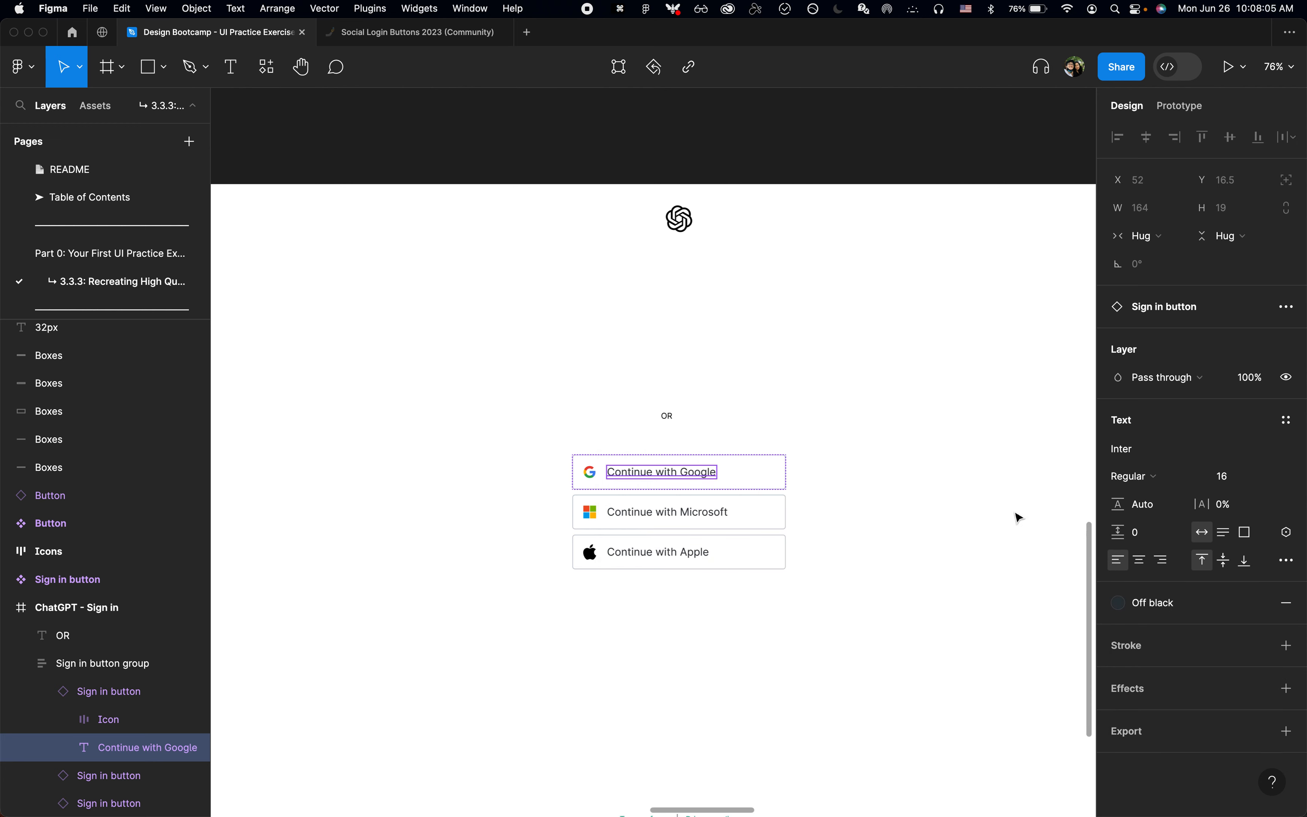
Step: Apply the Off black style to the Sign in button group's 2D333A color and the Black style to its 000000 color
left_click(826, 484)
left_click(752, 503)
scroll(1210, 686, "down", 5)
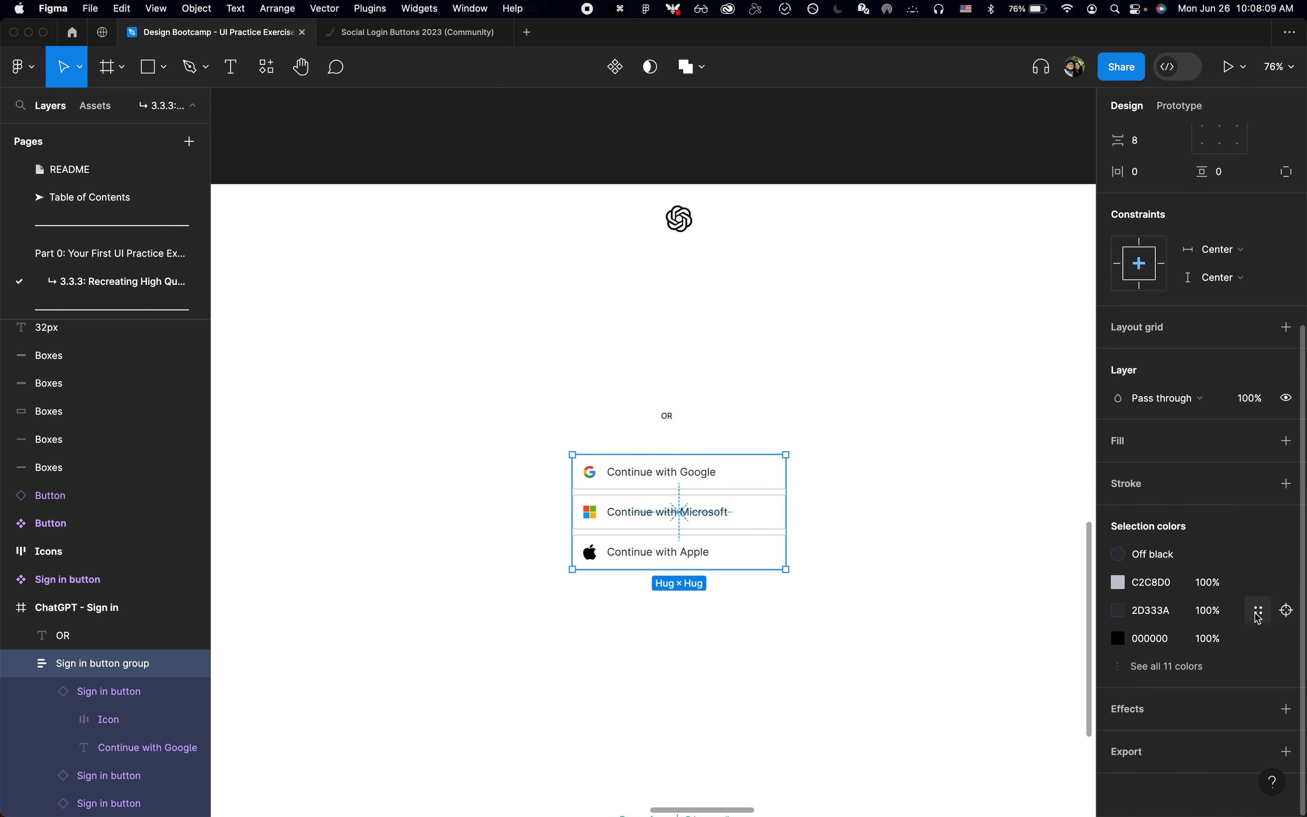
left_click(1258, 612)
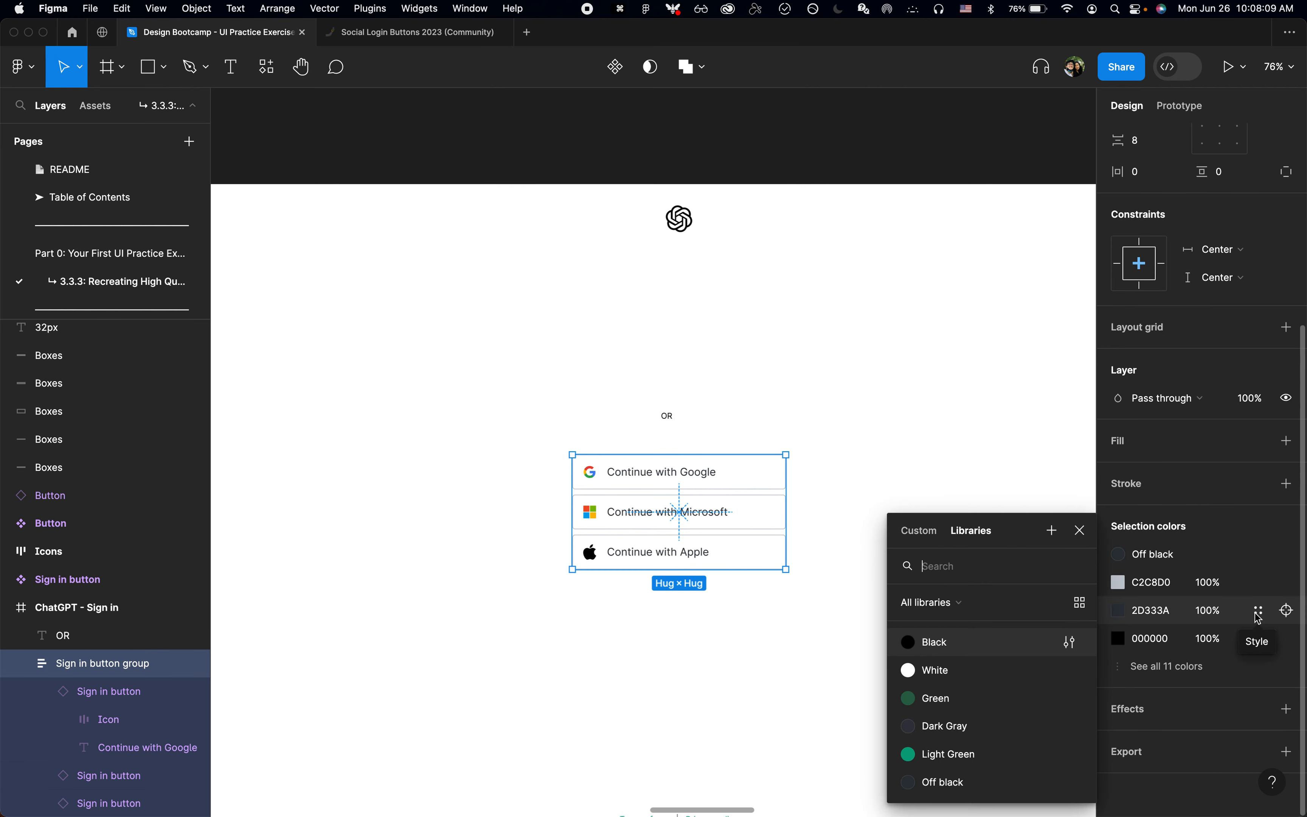
left_click(982, 783)
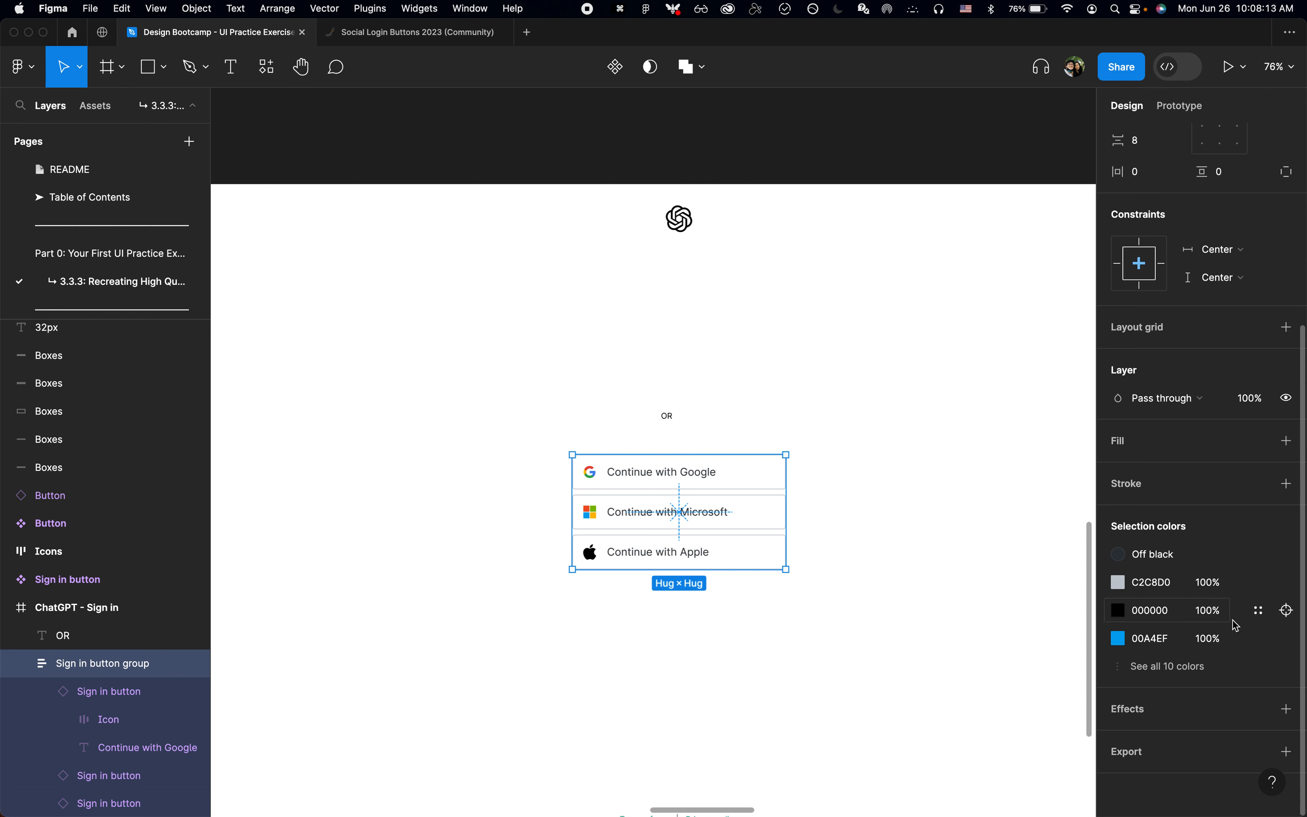
left_click(1258, 612)
left_click(973, 647)
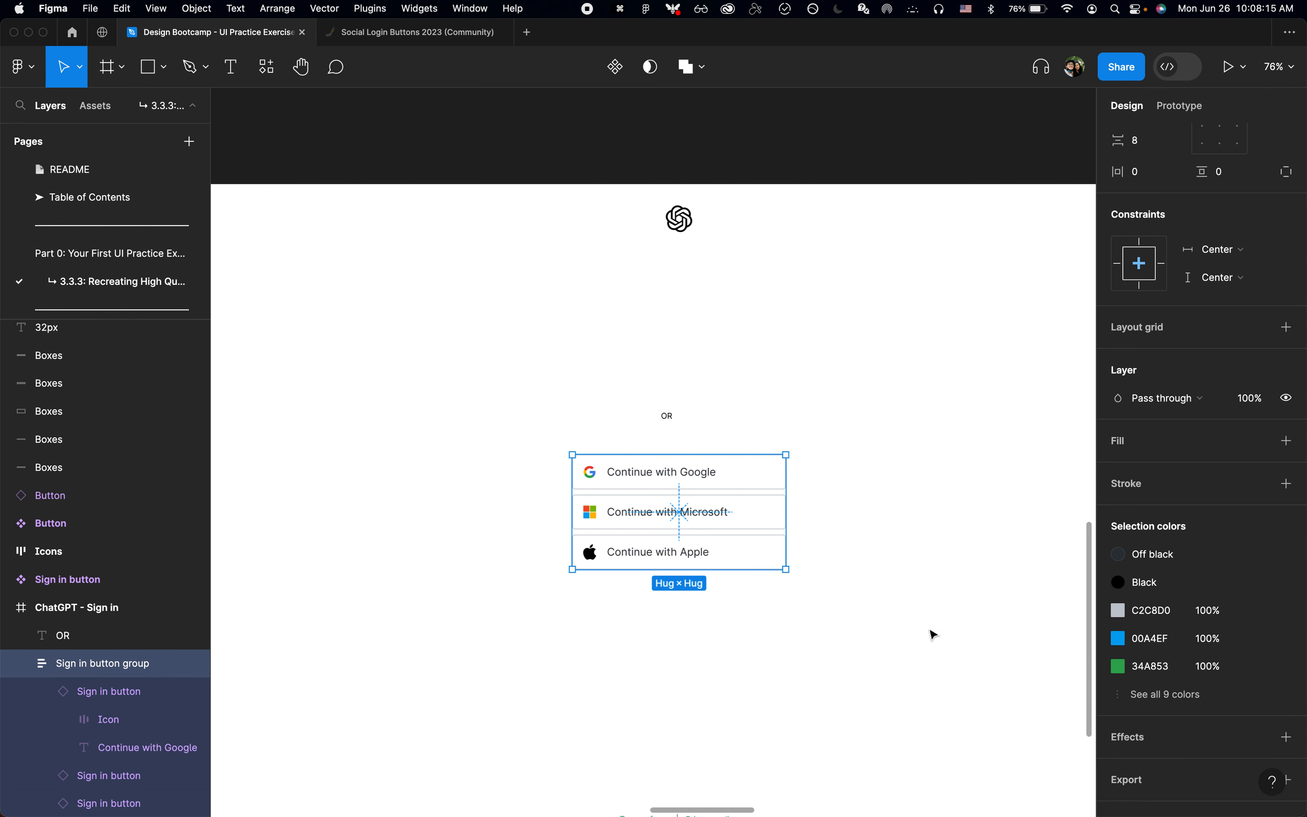
left_click(796, 522)
Step: Apply the Off black color style to the OR text's fill
scroll(708, 437, "up", 2)
left_click(668, 415)
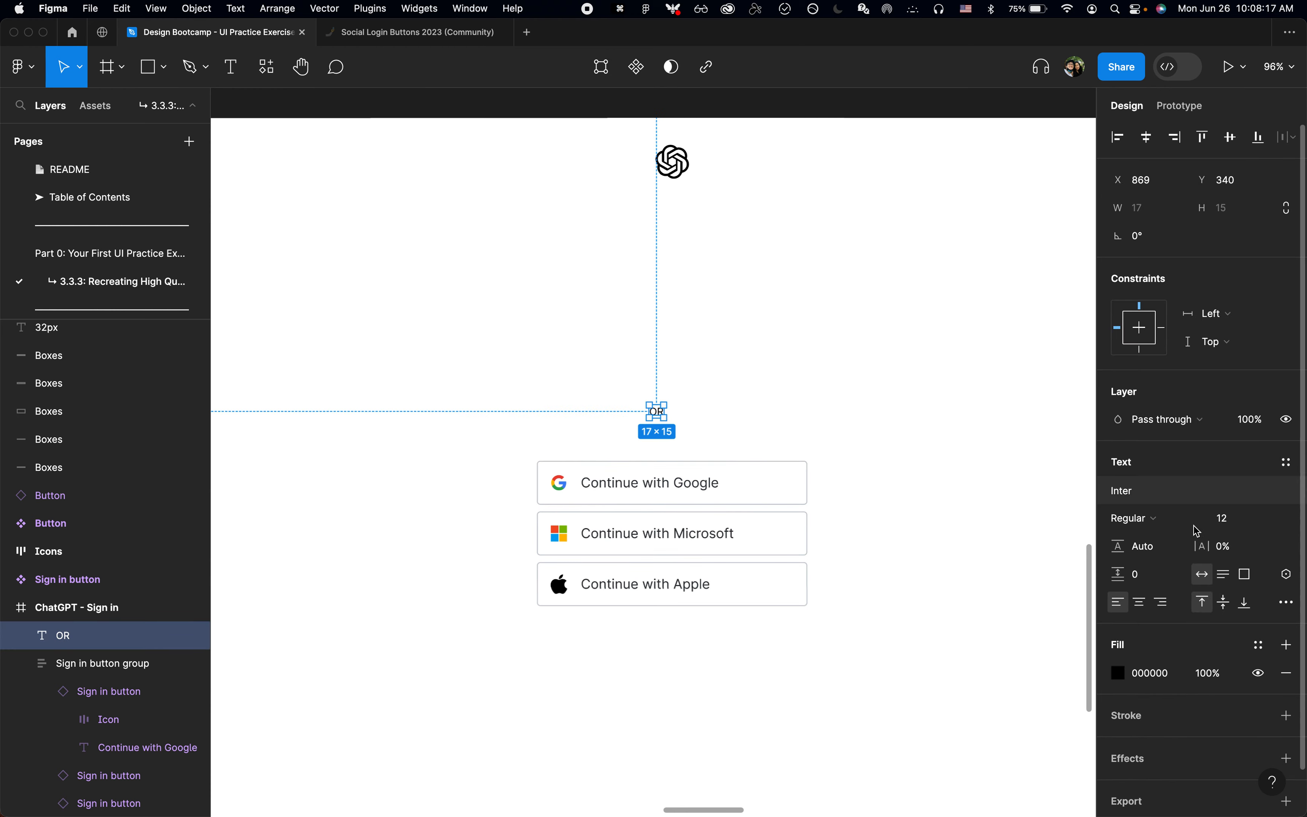
left_click(1252, 648)
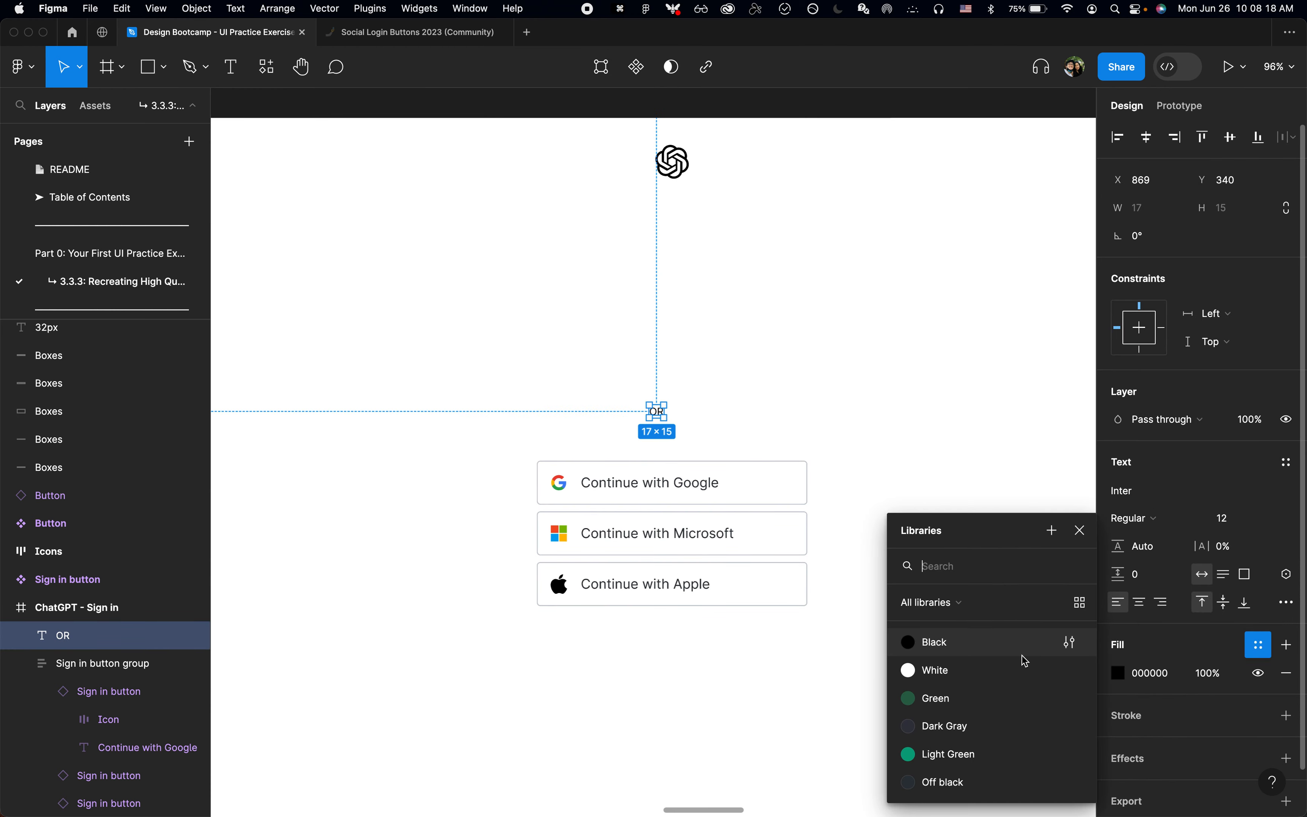
left_click(957, 725)
left_click(1163, 645)
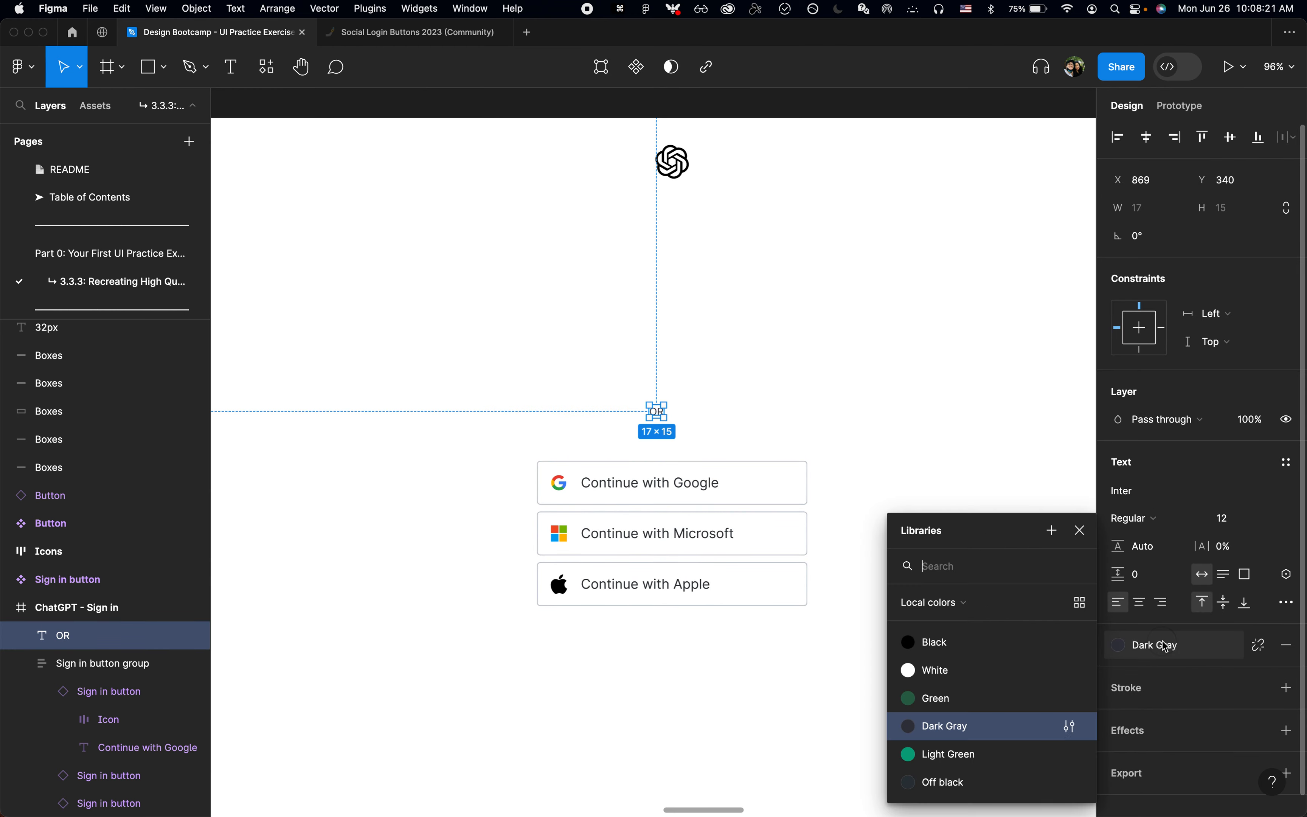
left_click(1000, 784)
left_click(898, 664)
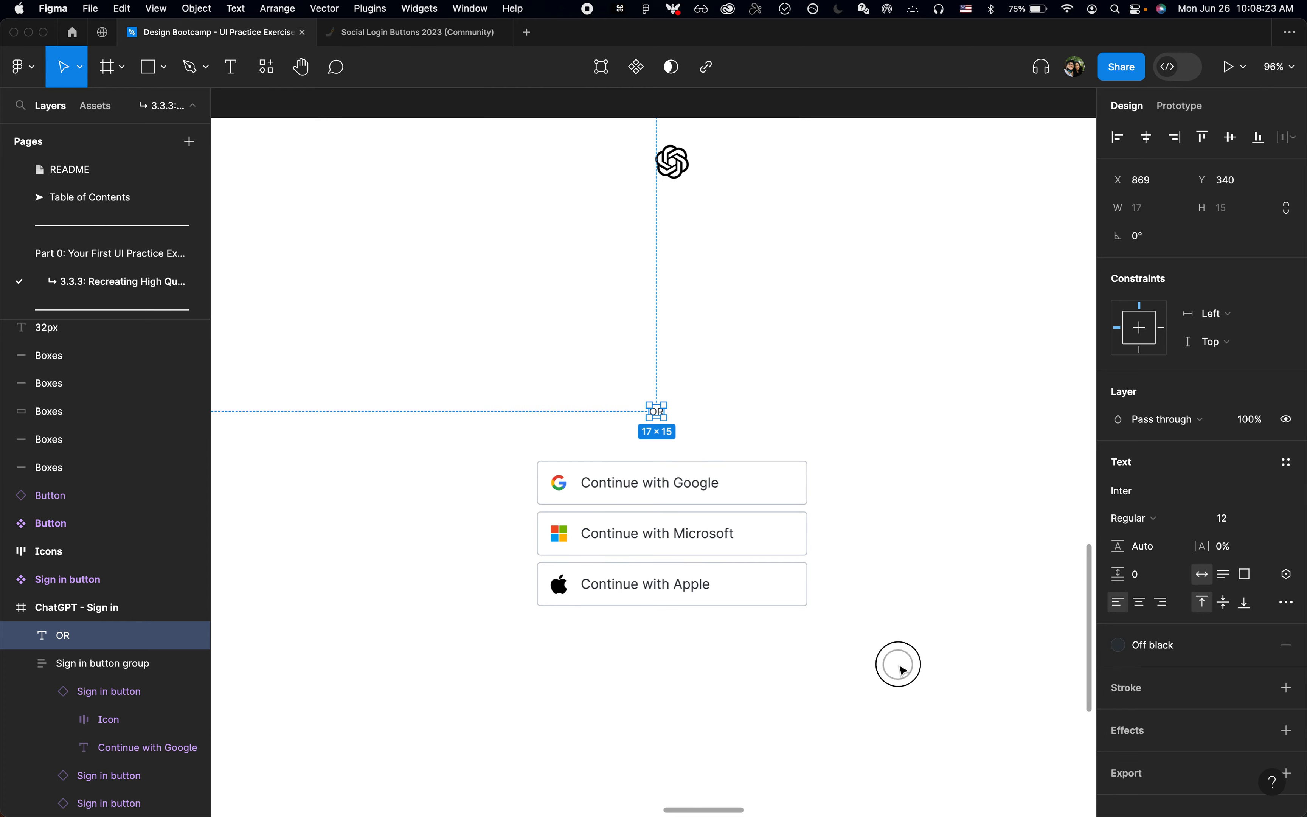
Step: Compare the Sign in frame with the reference design, then switch to Chrome to inspect the login page's OR divider
scroll(748, 627, "down", 4)
scroll(748, 627, "down", 2)
scroll(748, 627, "up", 6)
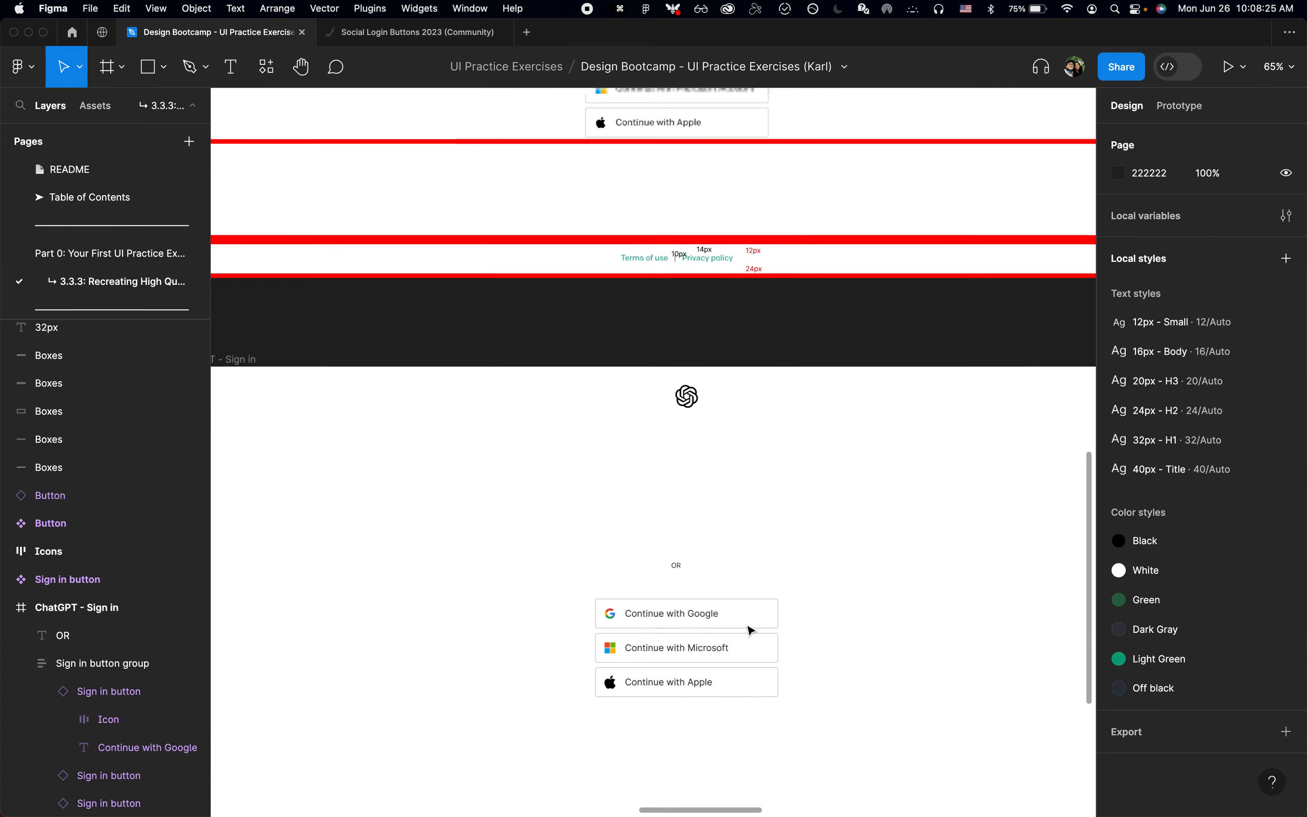
key("super+Tab")
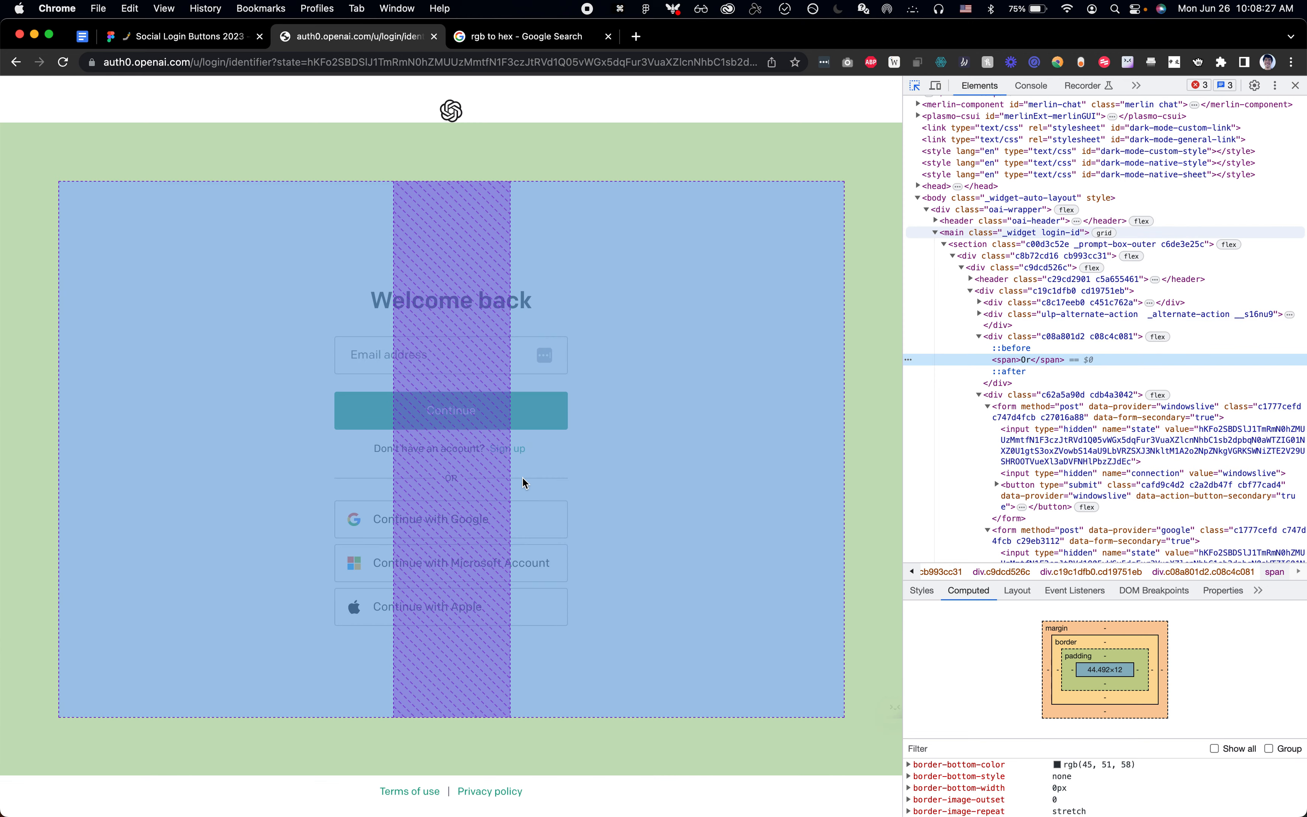
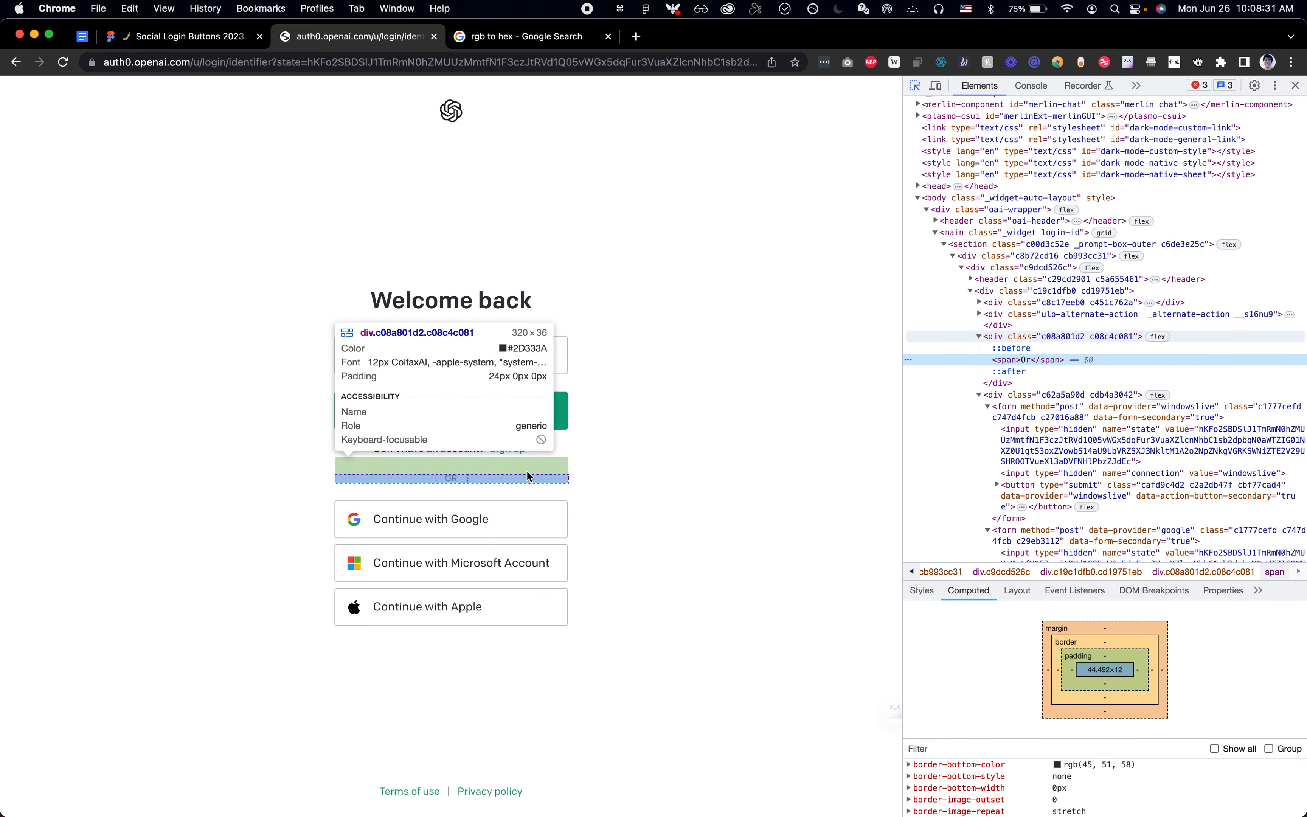
Step: Switch to Figma and wrap the OR text above the social buttons in an auto layout frame
key("super+Tab")
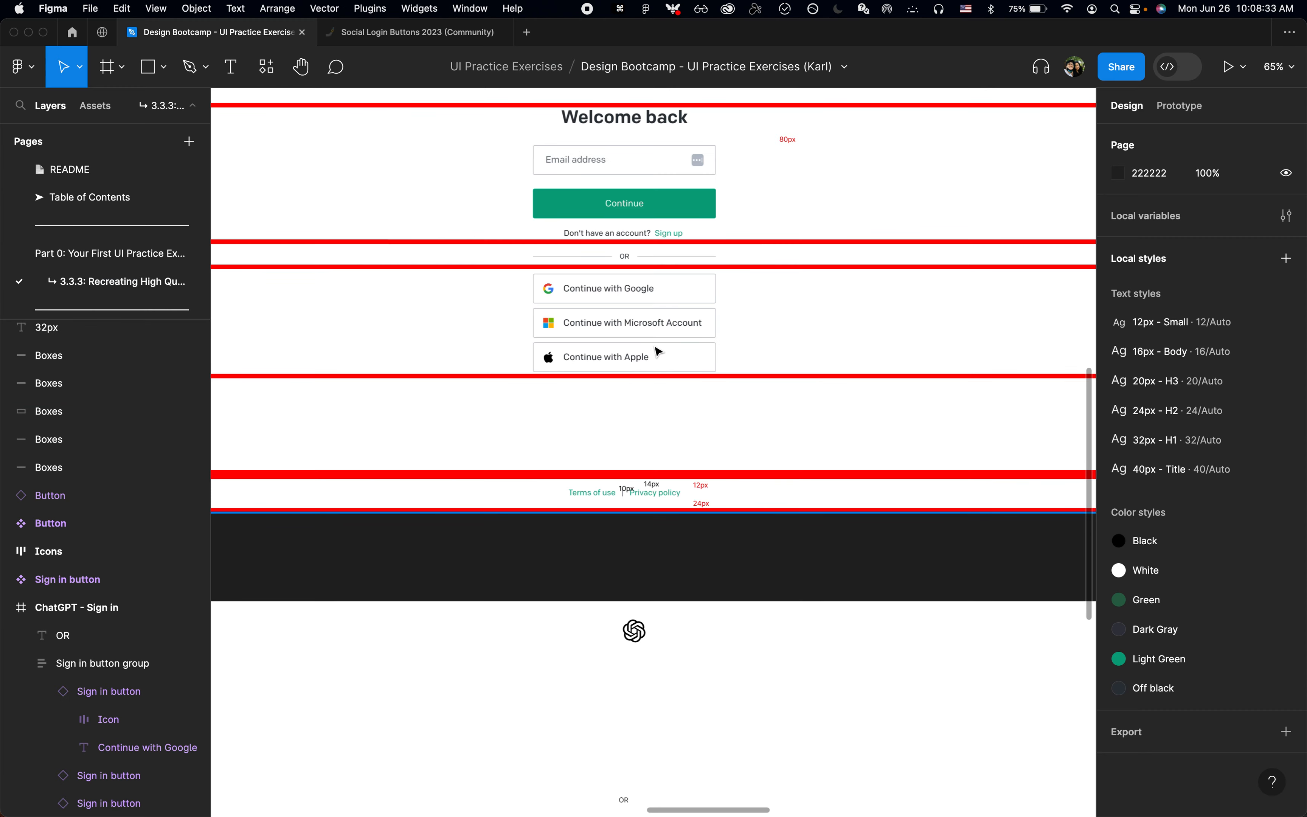
scroll(656, 348, "down", 10)
left_click(648, 188)
scroll(649, 188, "up", 5)
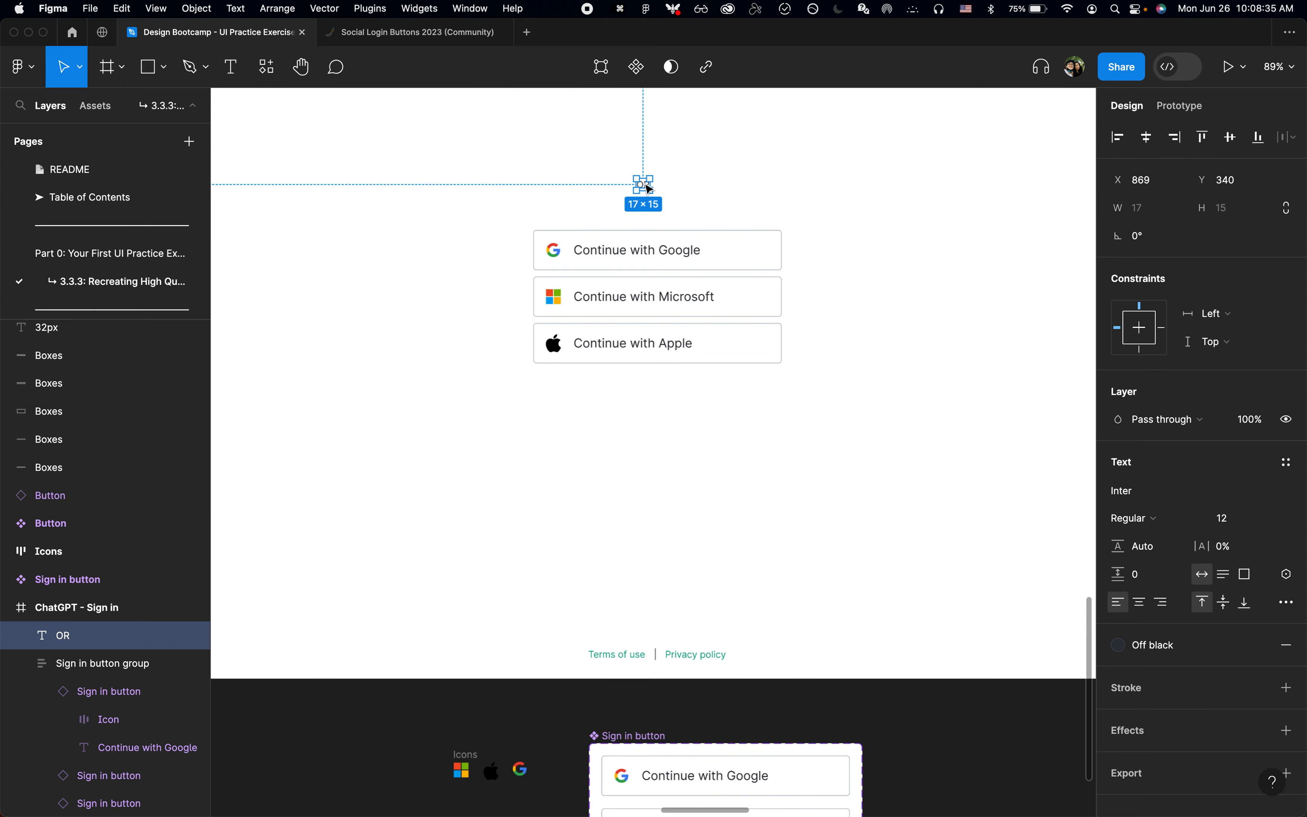
scroll(826, 364, "up", 5)
key("shift+a")
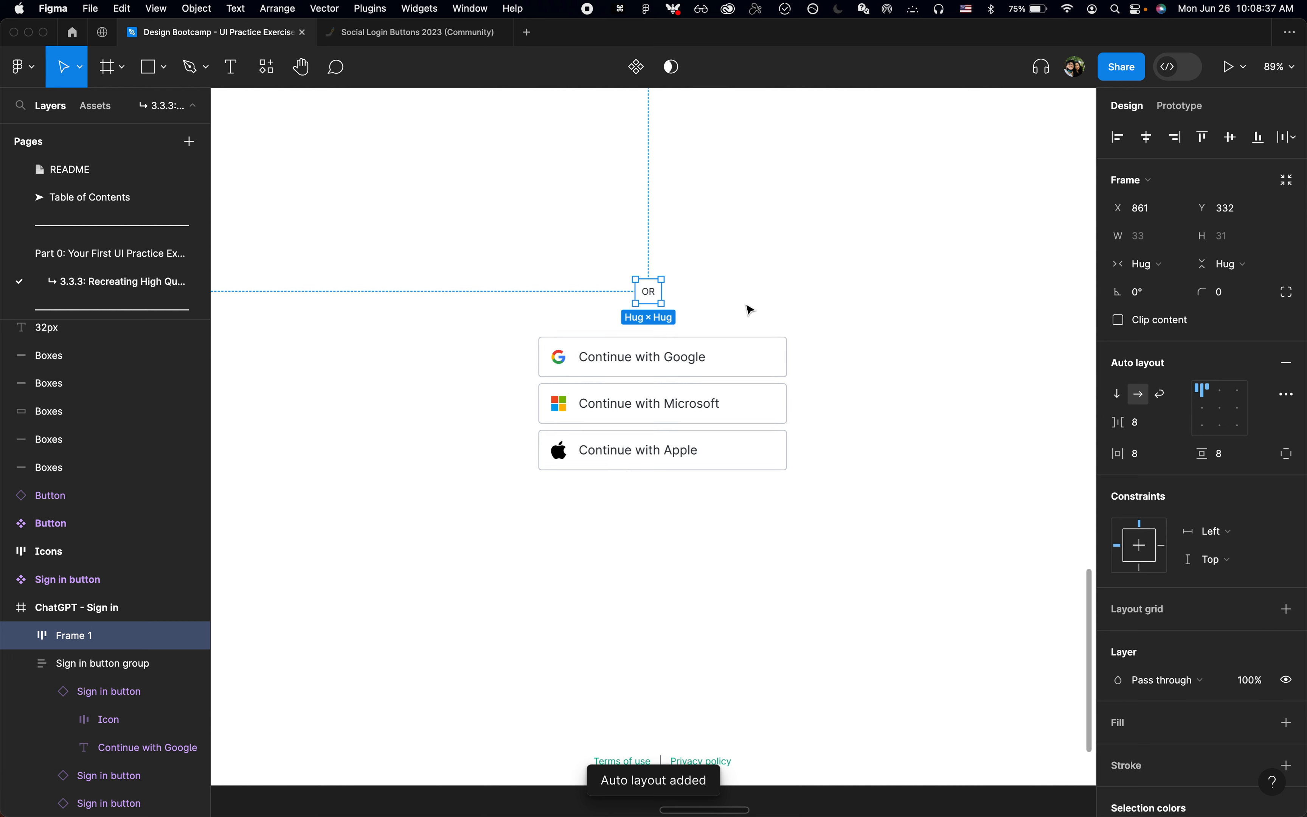
Step: Set the OR frame's individual padding to 24 at the top and 0 on the bottom, left and right
left_click(1289, 459)
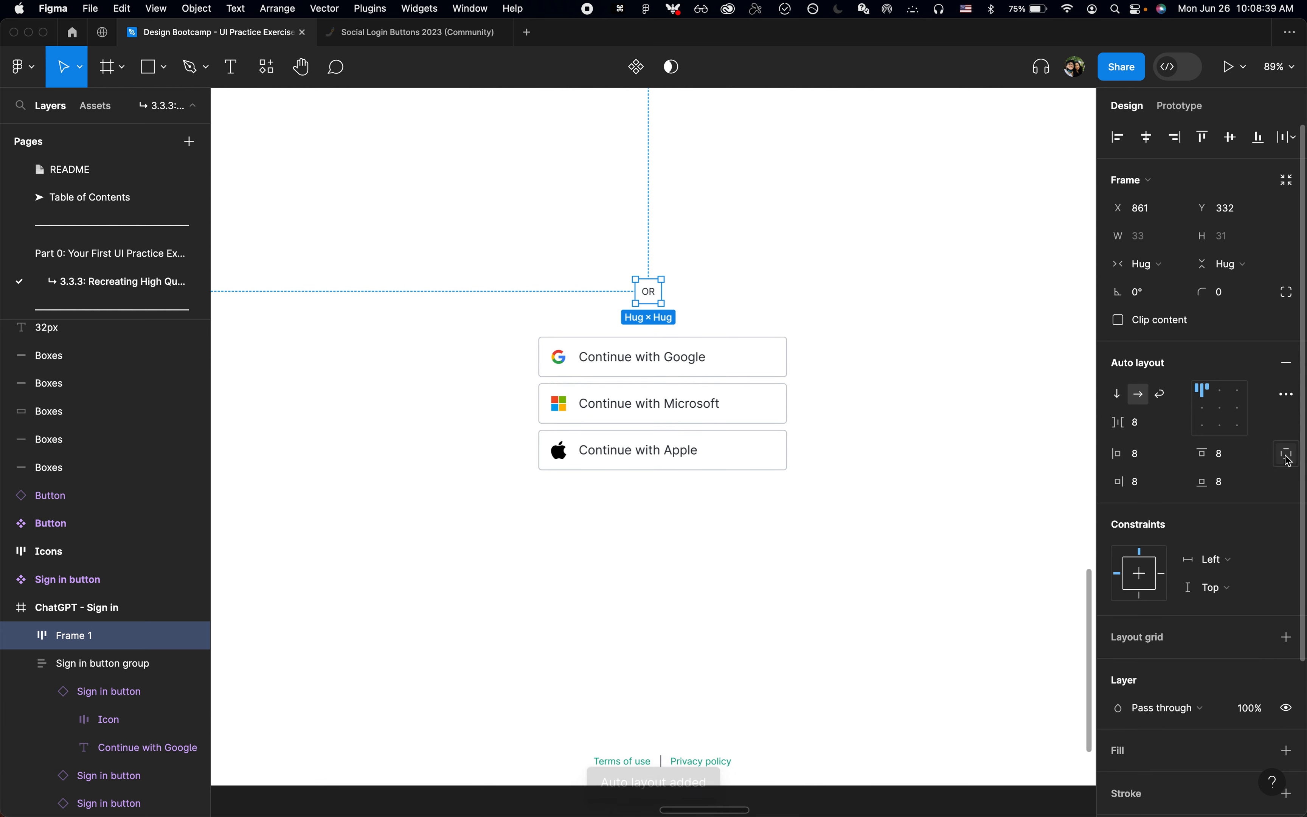
type("24")
key("Return")
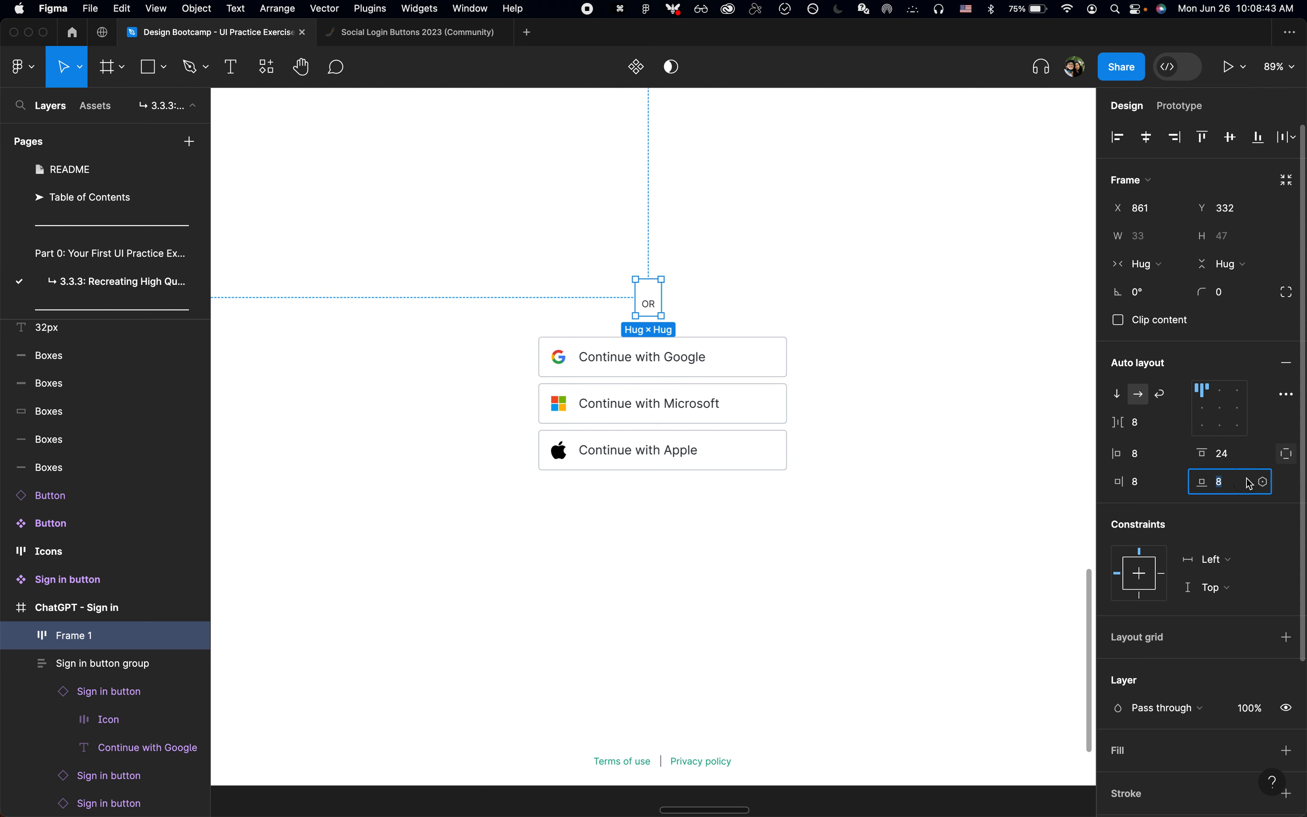
type("0")
key("Return")
left_click(1154, 465)
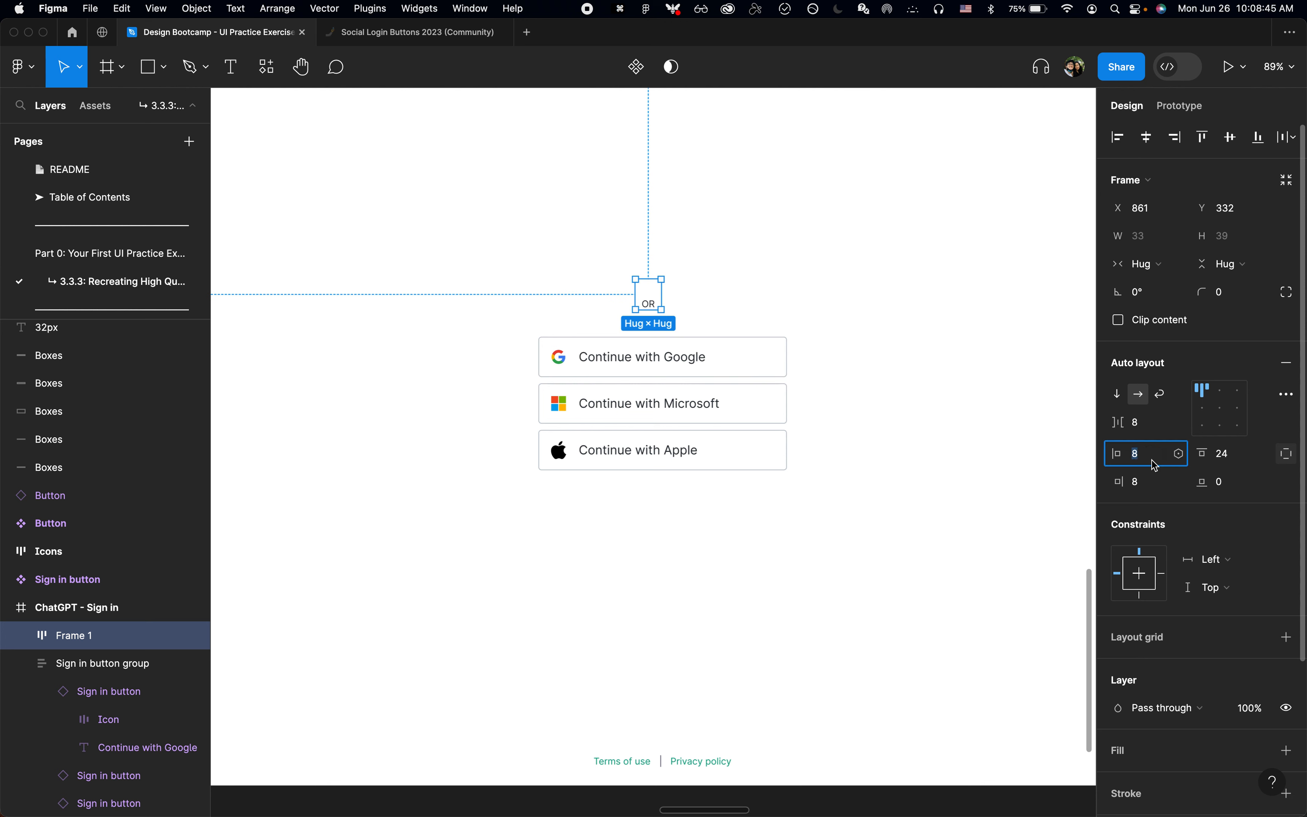
type("0")
key("Tab")
type("0")
key("Return")
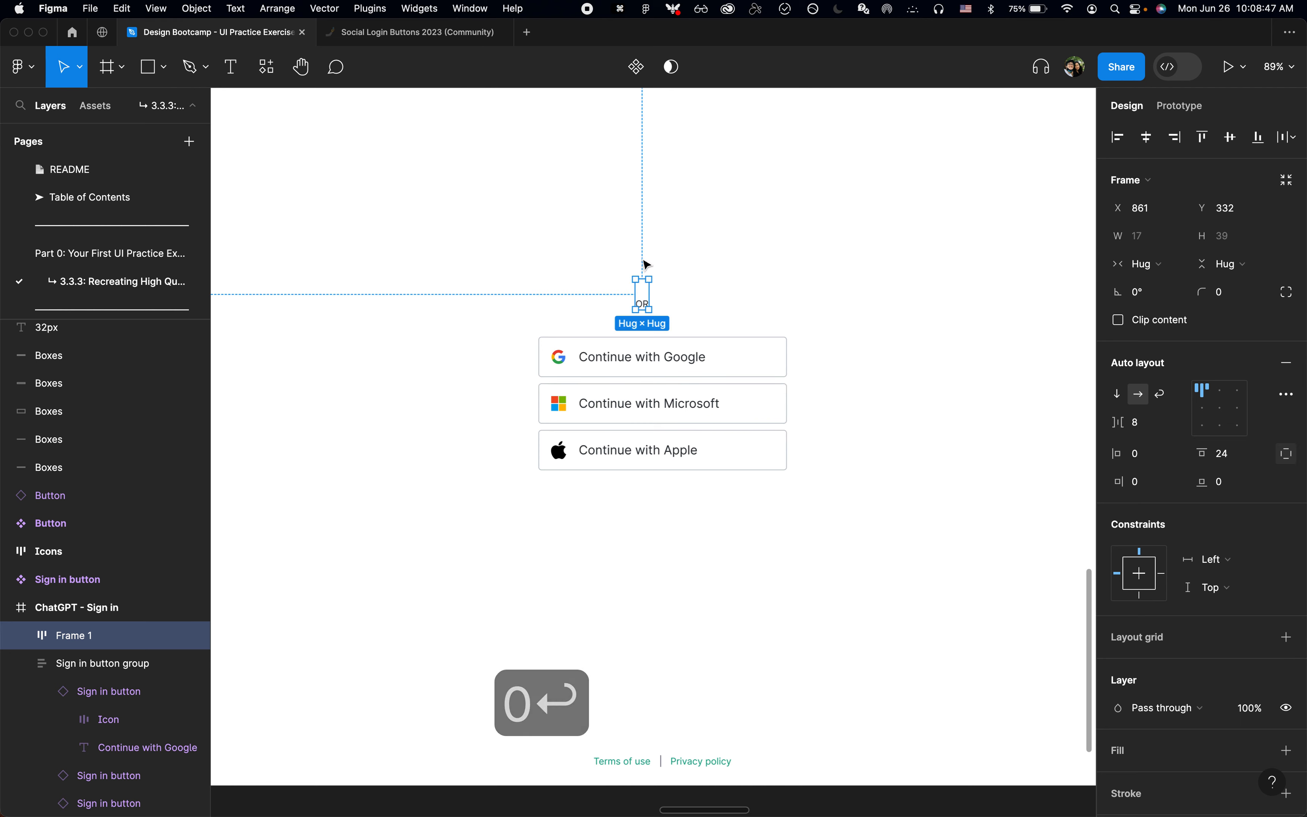
Step: Add a 100 × 100 rectangle after the OR text inside its auto layout frame
scroll(672, 285, "up", 3)
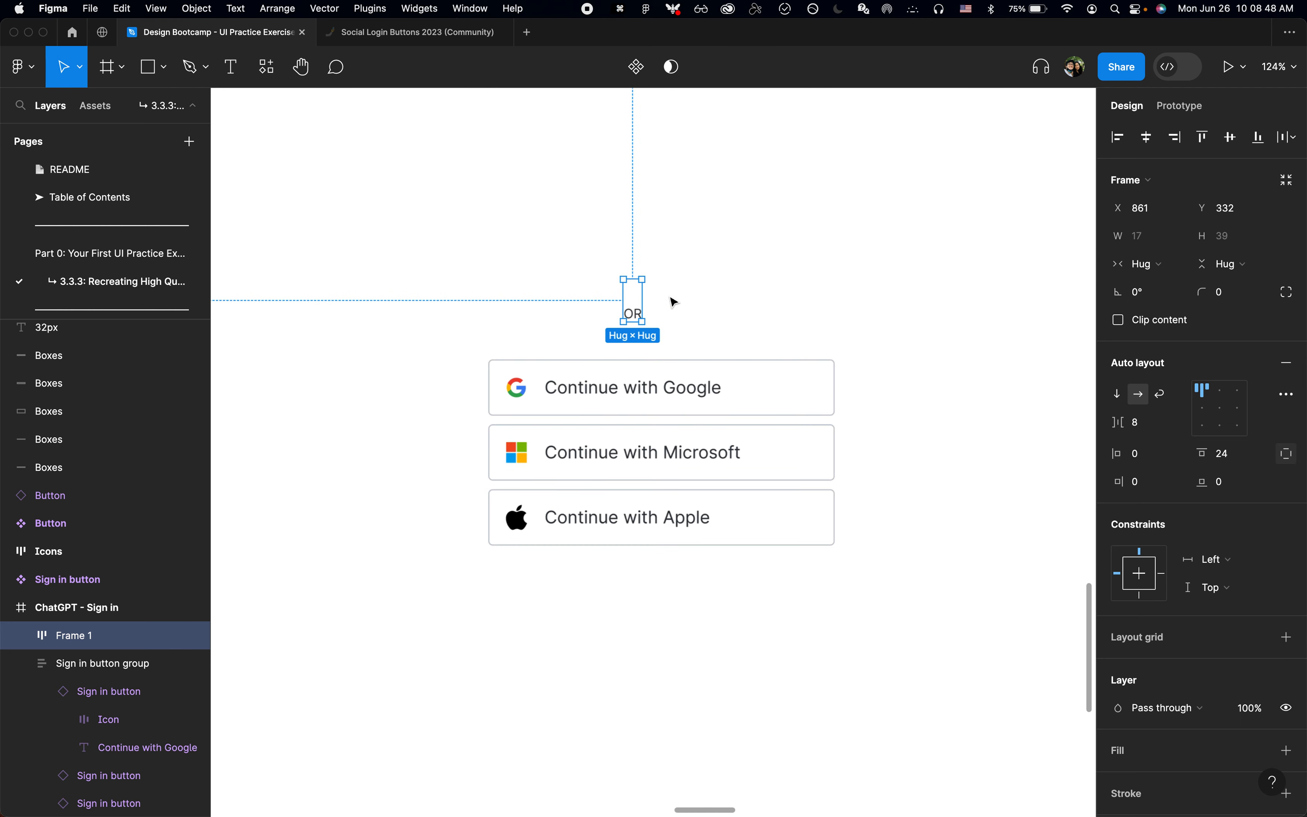
key("r")
left_click(640, 309)
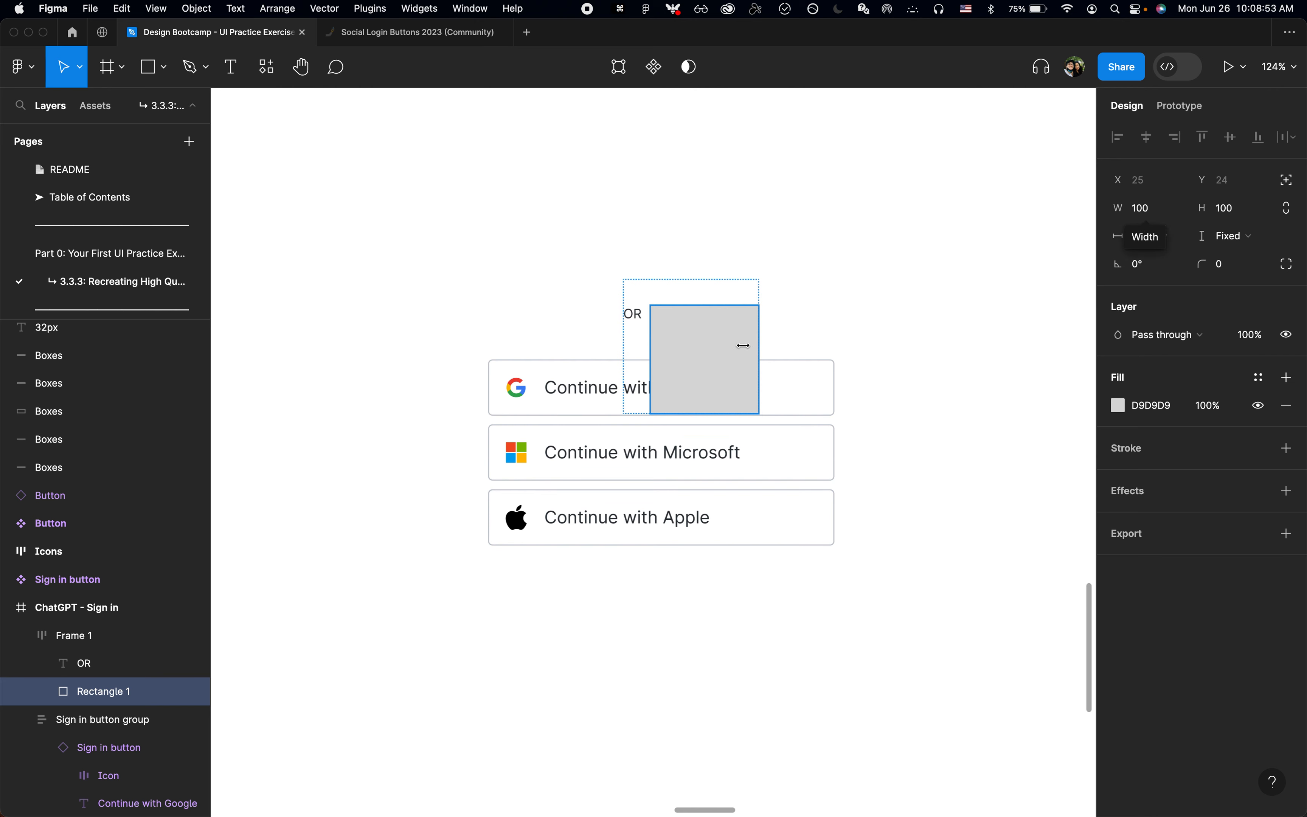
scroll(742, 345, "up", 3)
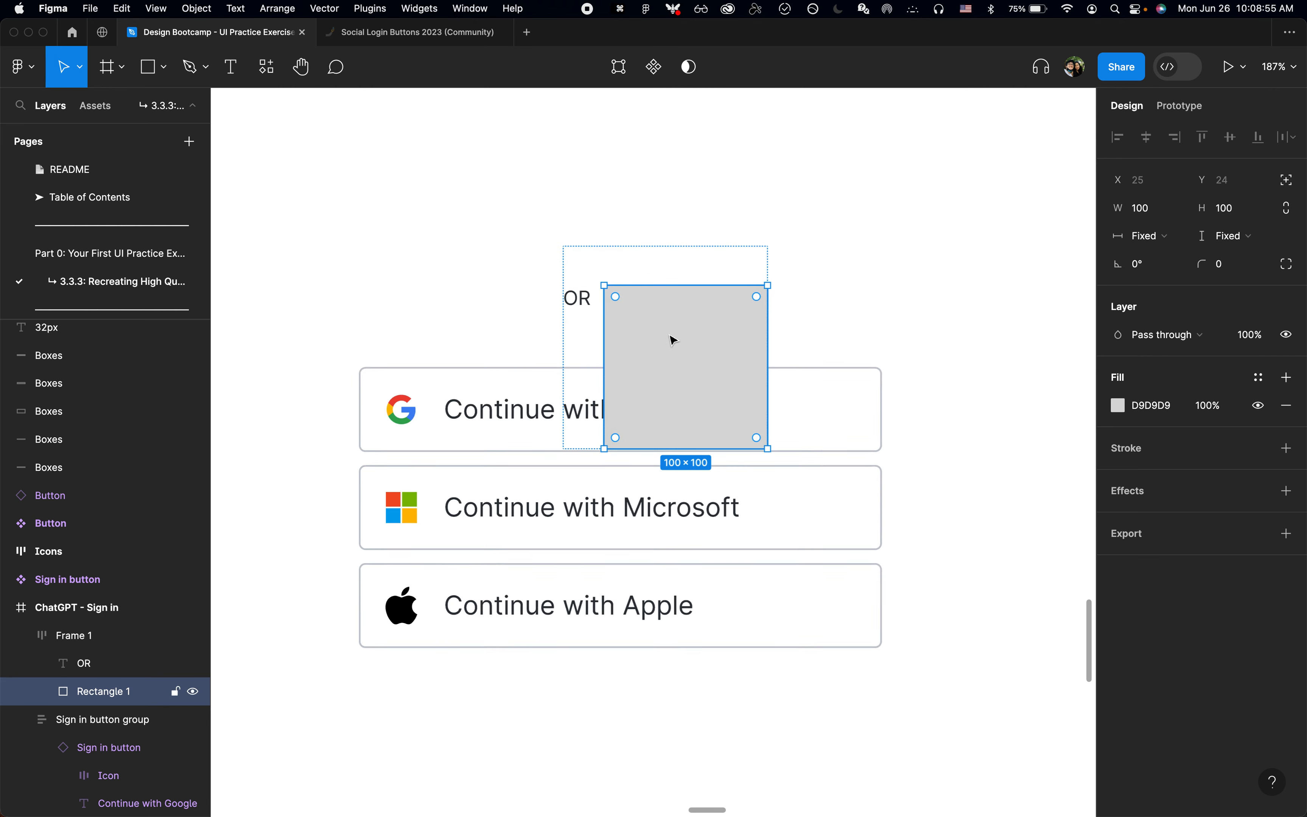
left_click(857, 195)
key("r")
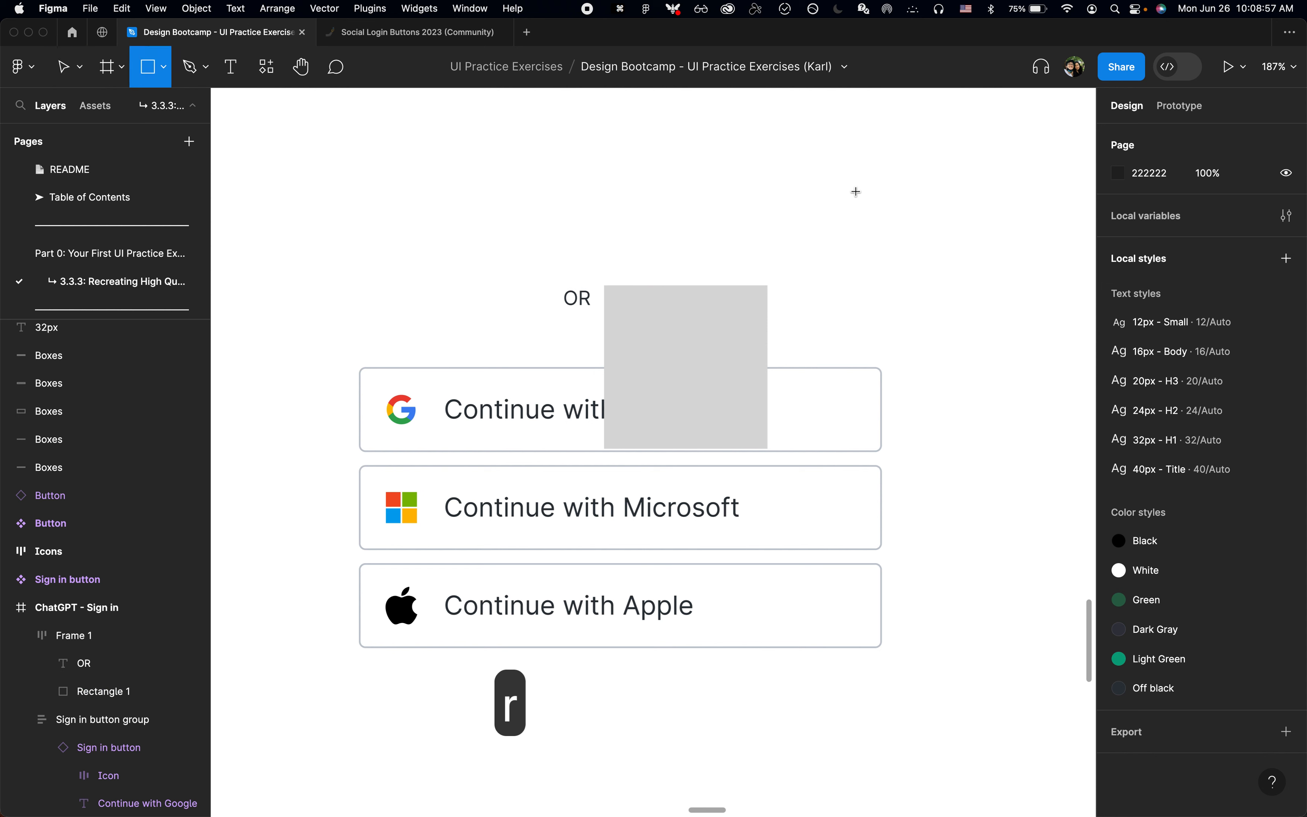
left_click(777, 203)
key("BackSpace")
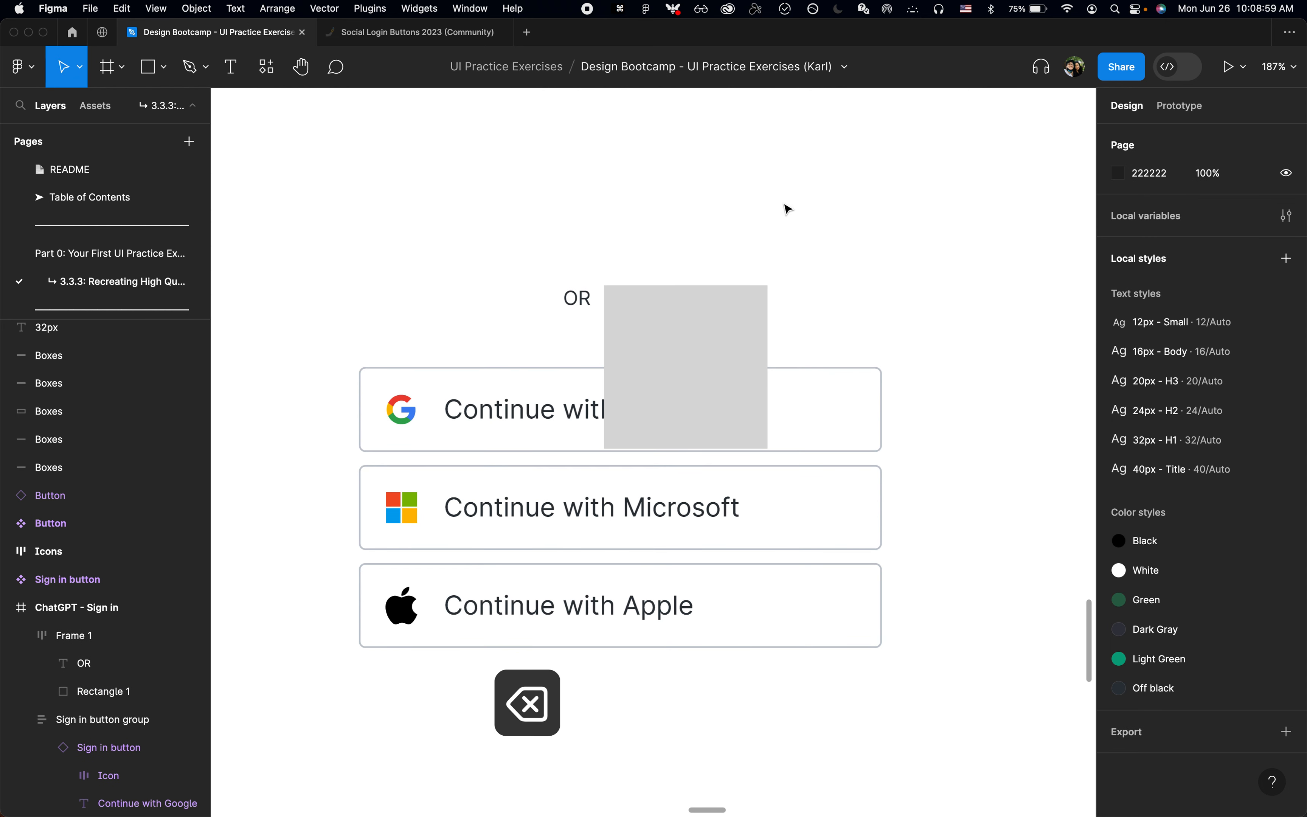
Step: Resize the gray rectangle beside OR to 100 wide and 1 high so it forms a divider line
double_click(699, 323)
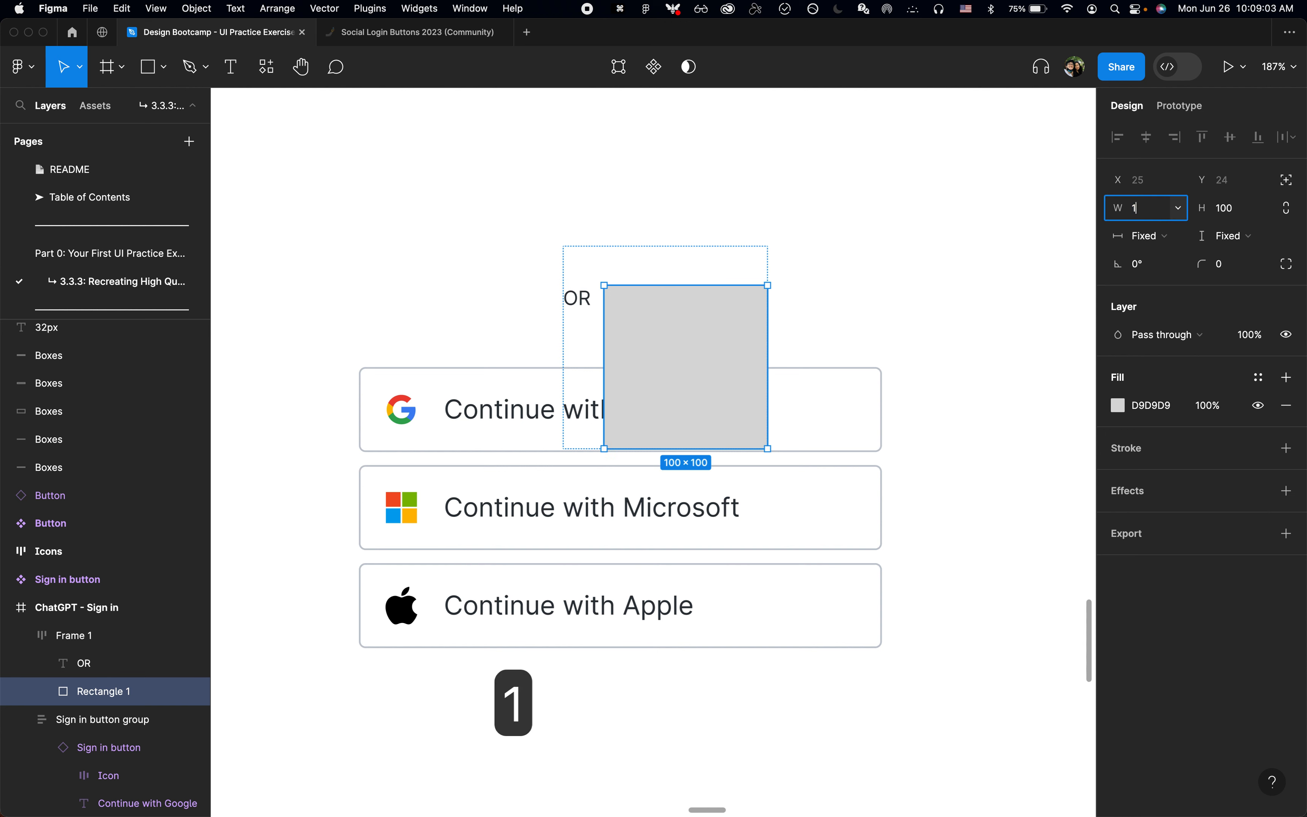
type("10")
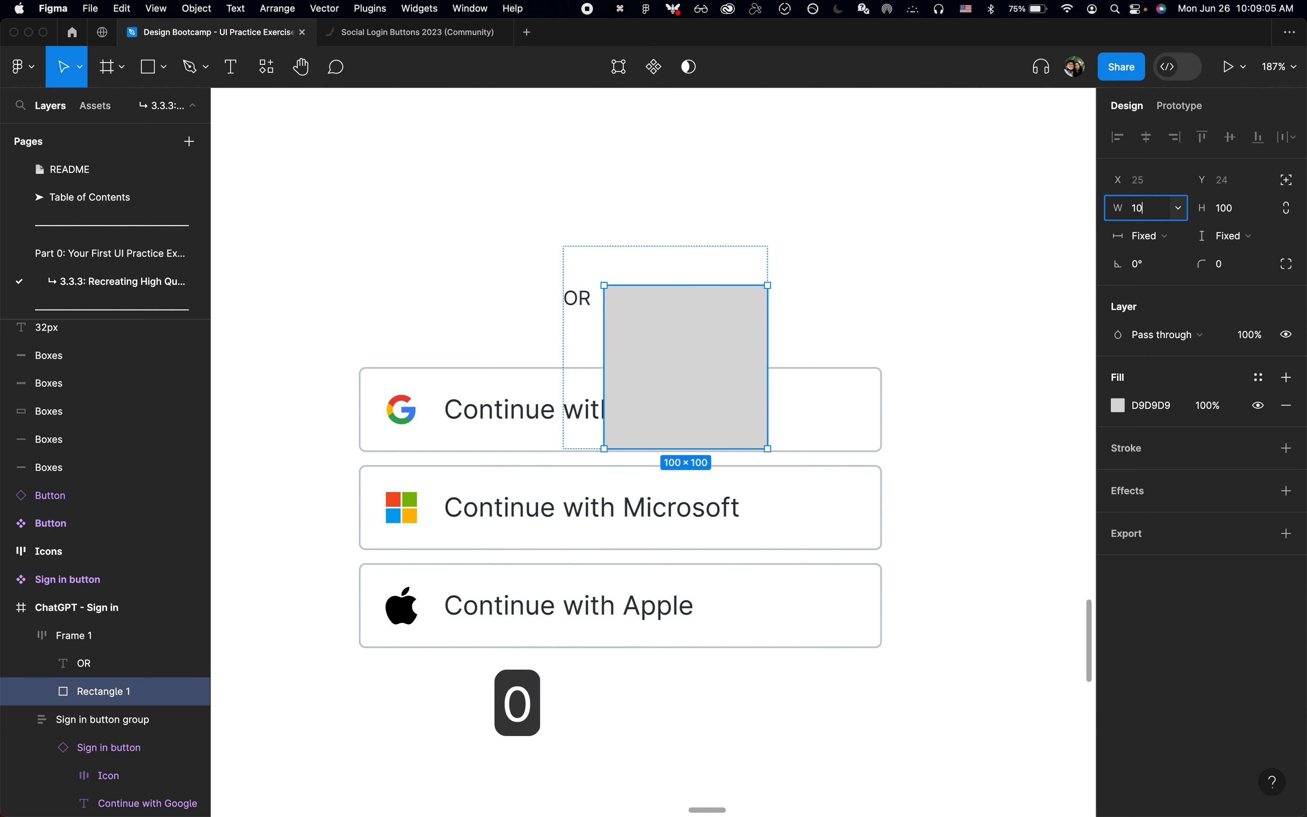
type("0")
key("Tab")
type("1")
key("Return")
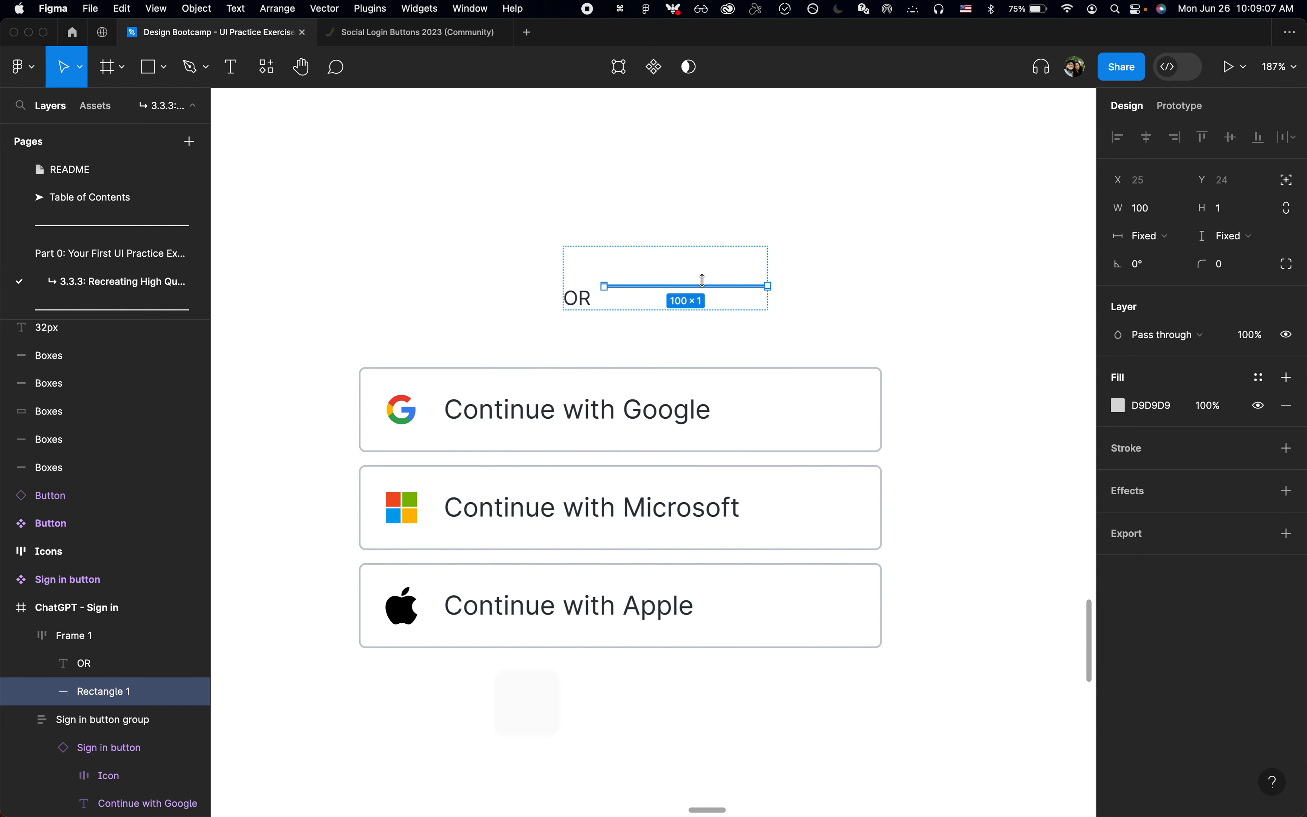
Step: Switch to Chrome, dock the developer tools below the page, and inspect the OR divider container's size and padding
scroll(700, 280, "up", 3)
left_click(659, 258)
key("super+Tab")
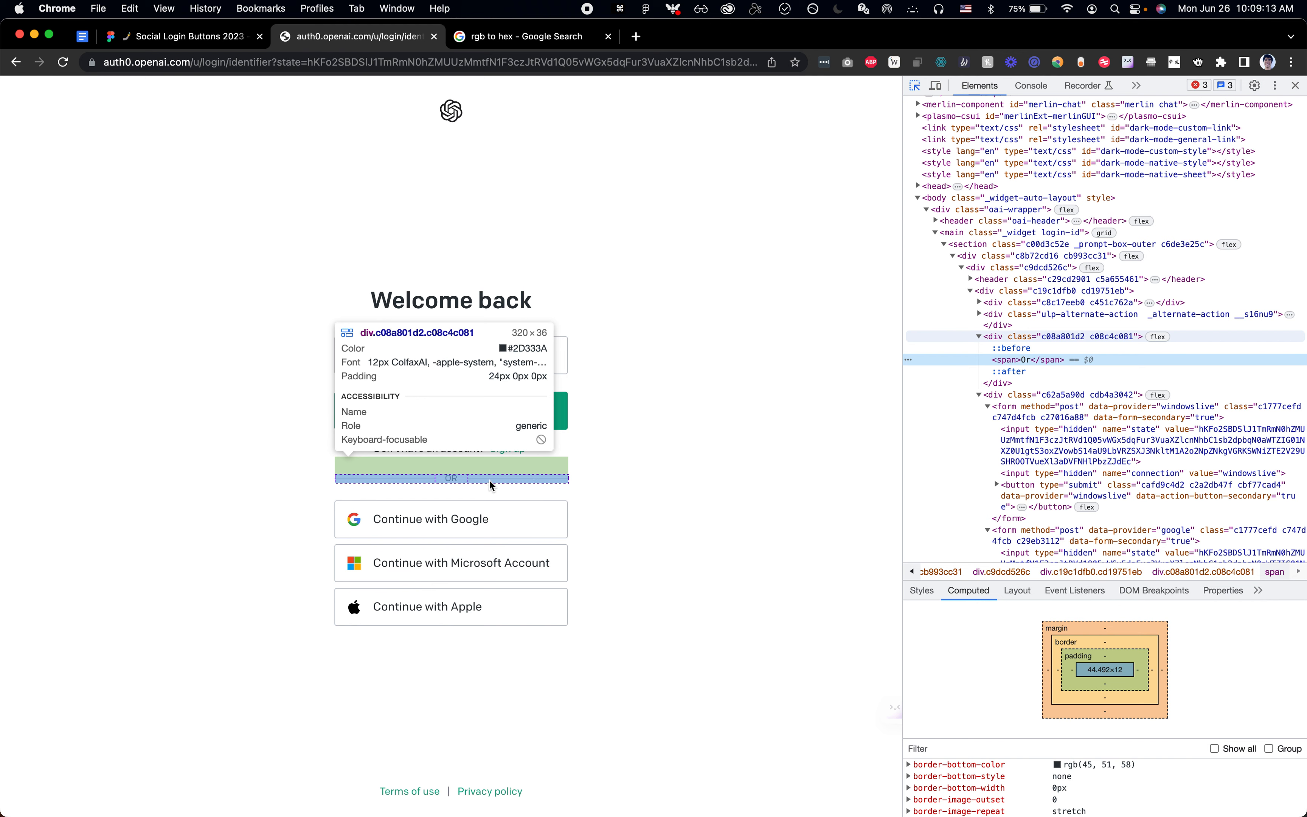
left_click(459, 480)
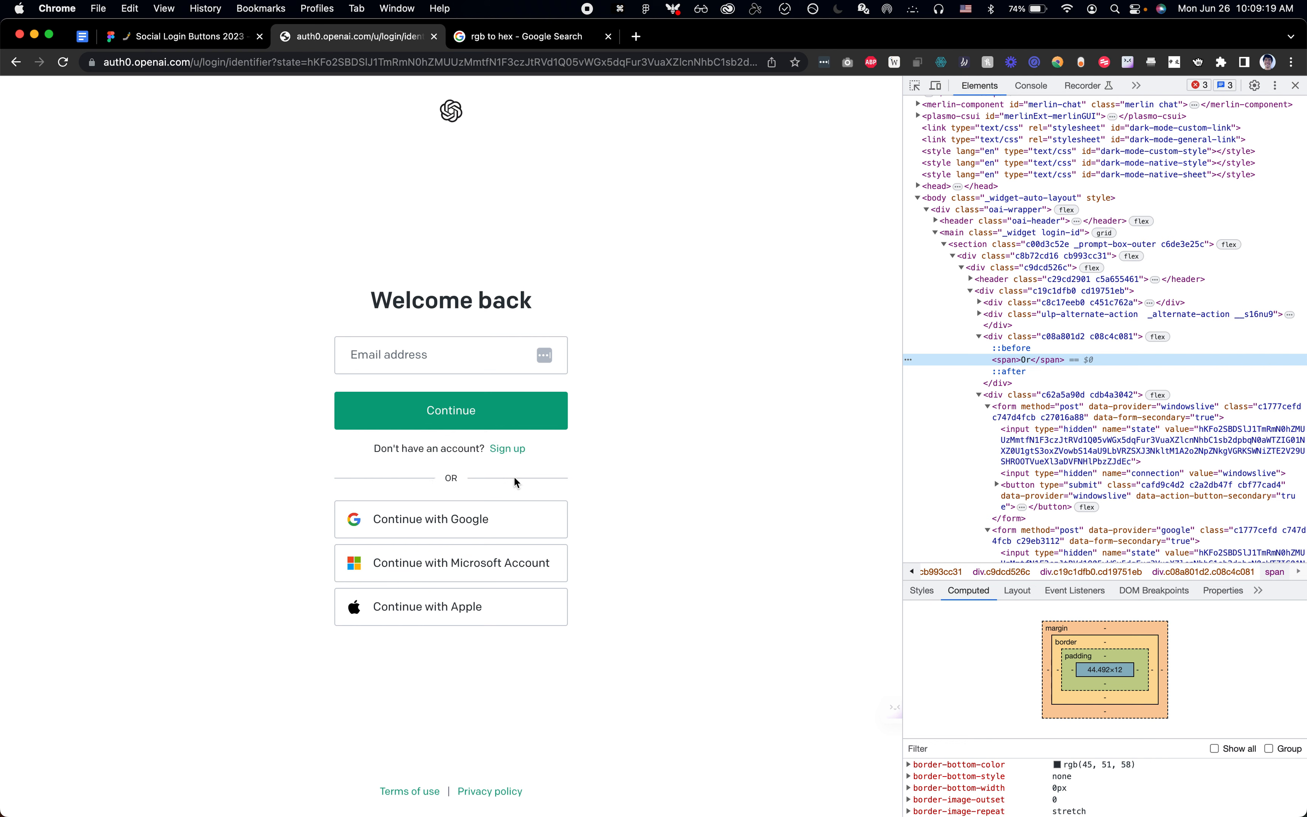
key("super+shift+c")
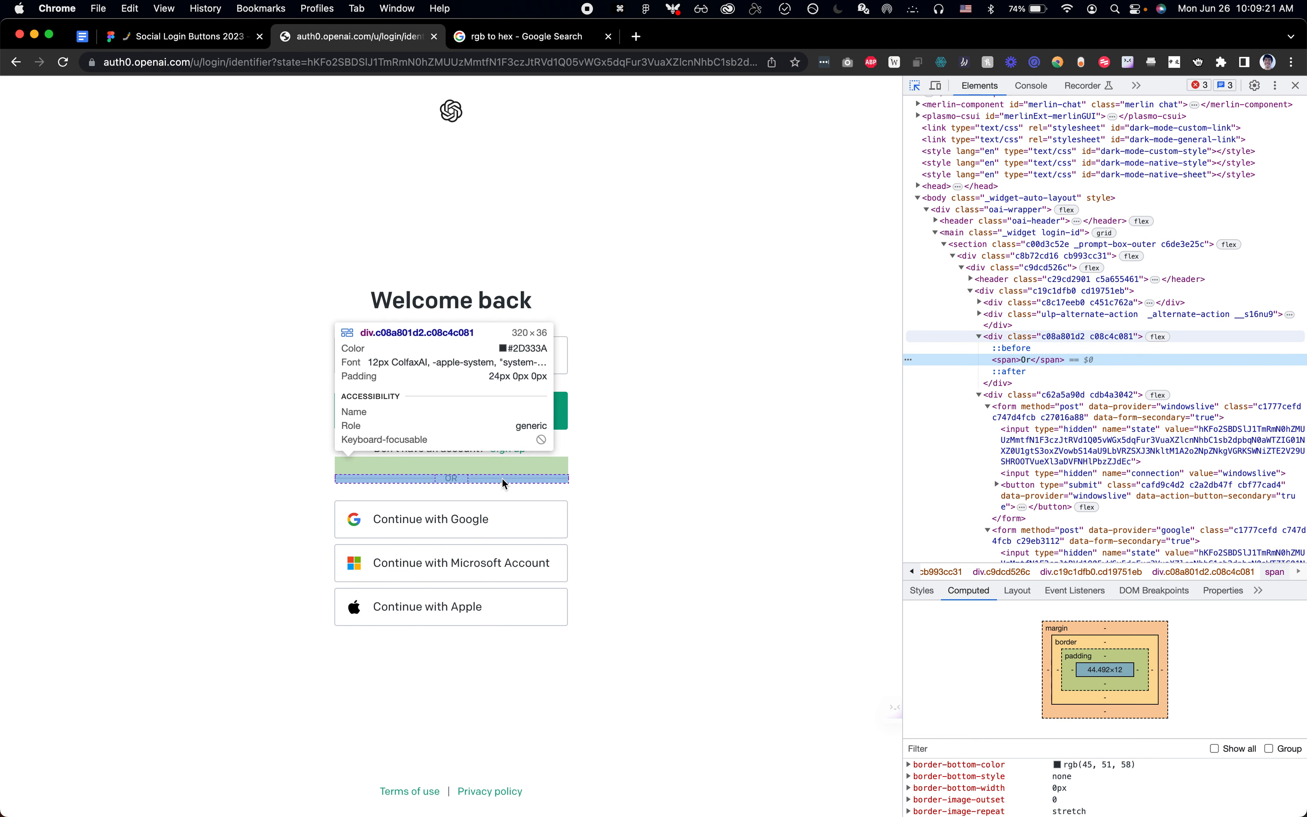
left_click(503, 482)
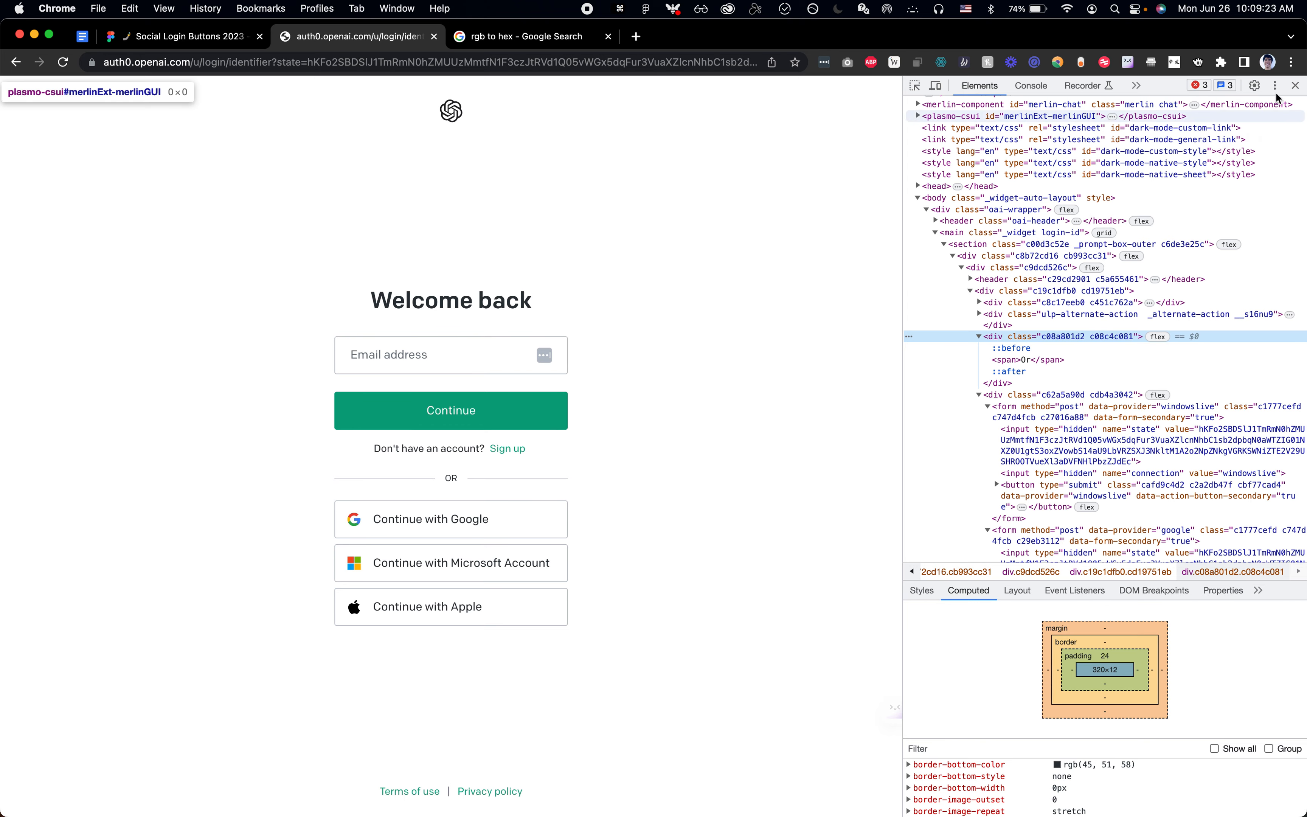
left_click(1276, 87)
left_click(1271, 110)
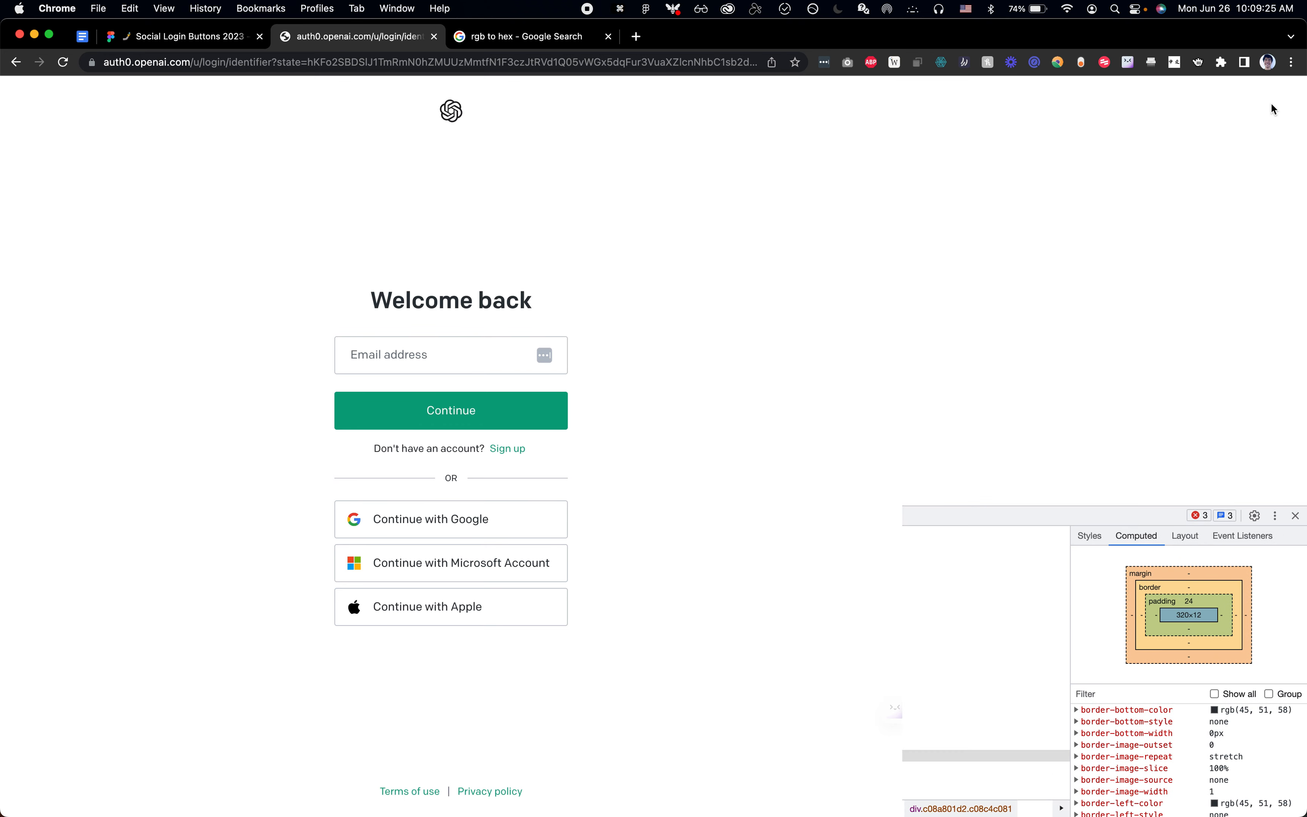
key("super+shift+c")
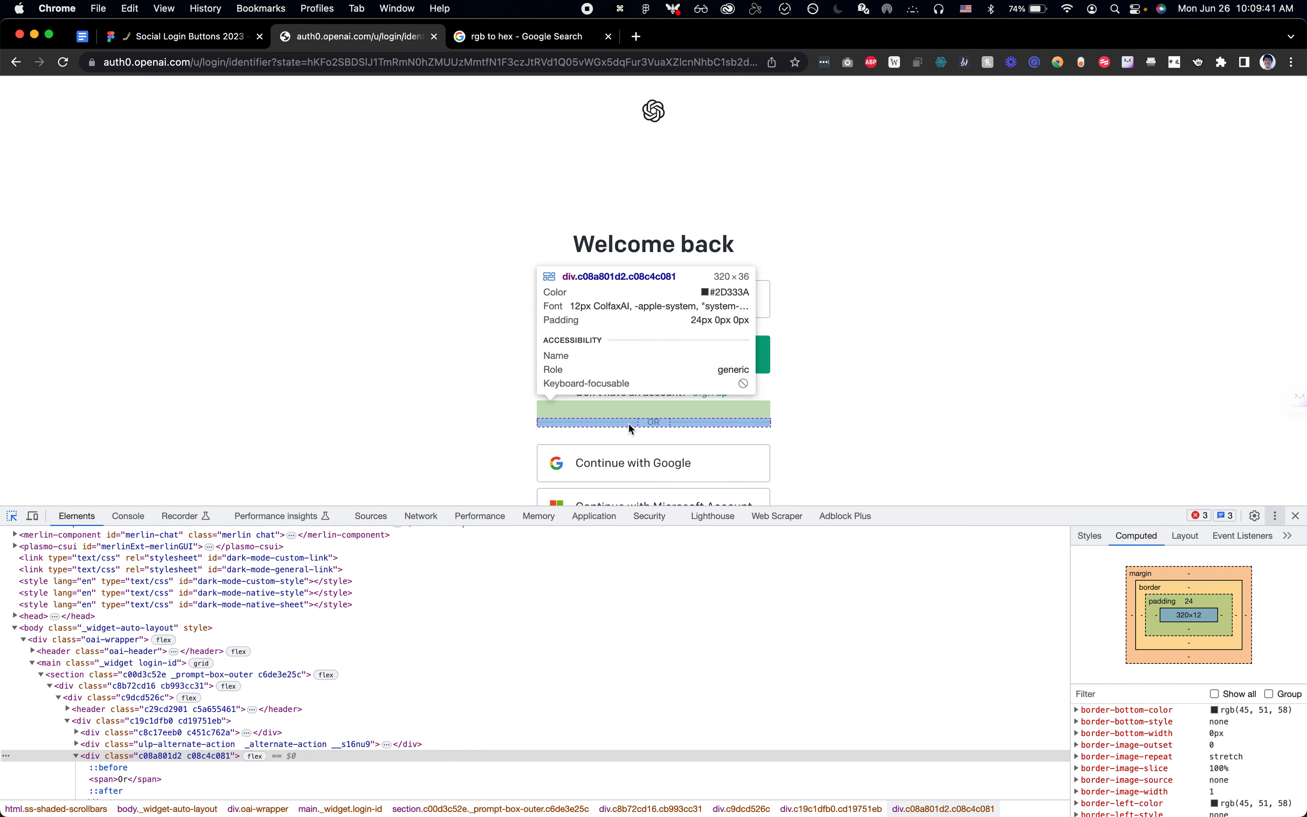
left_click(628, 423)
Step: Switch to Figma and wrap the OR text and line in a nested auto layout frame with left-center alignment
key("super+Tab")
scroll(630, 400, "down", 3)
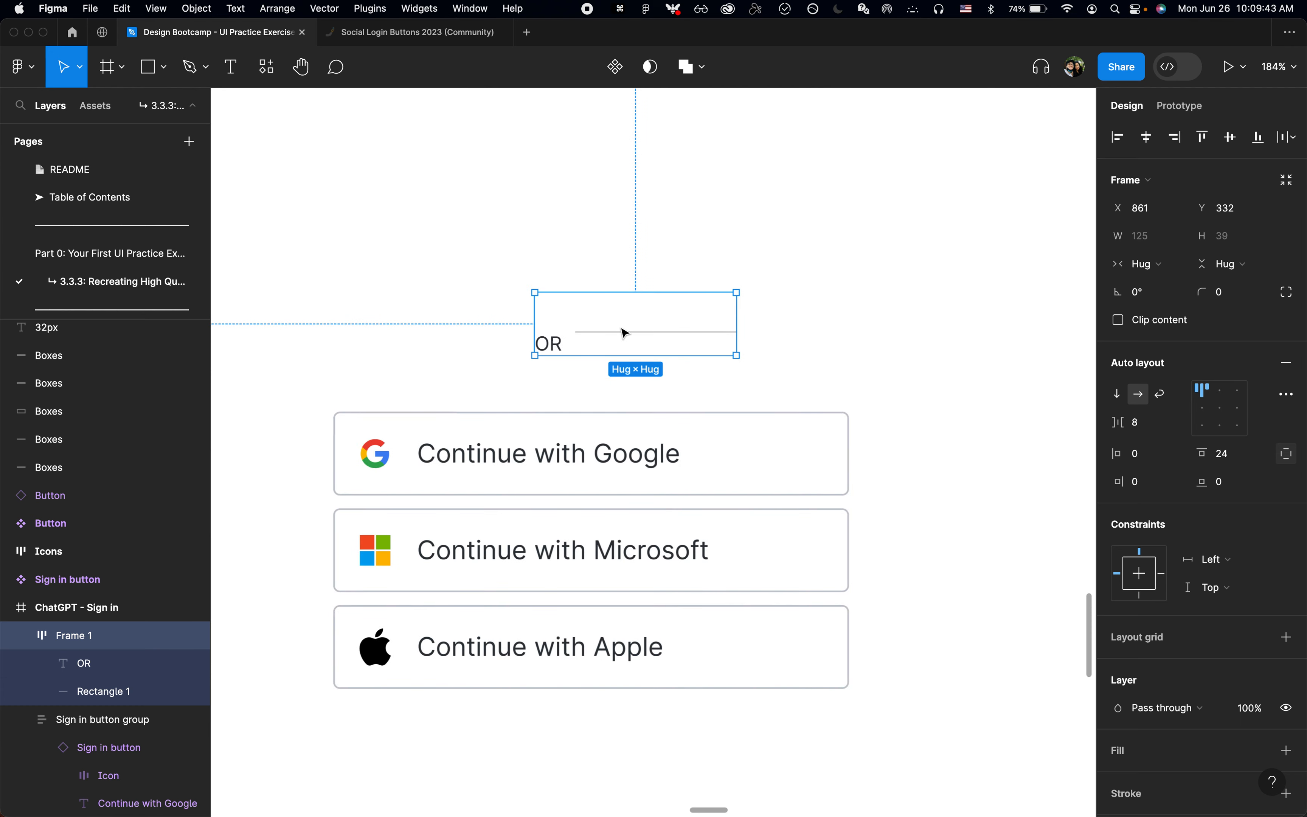
left_click(96, 675)
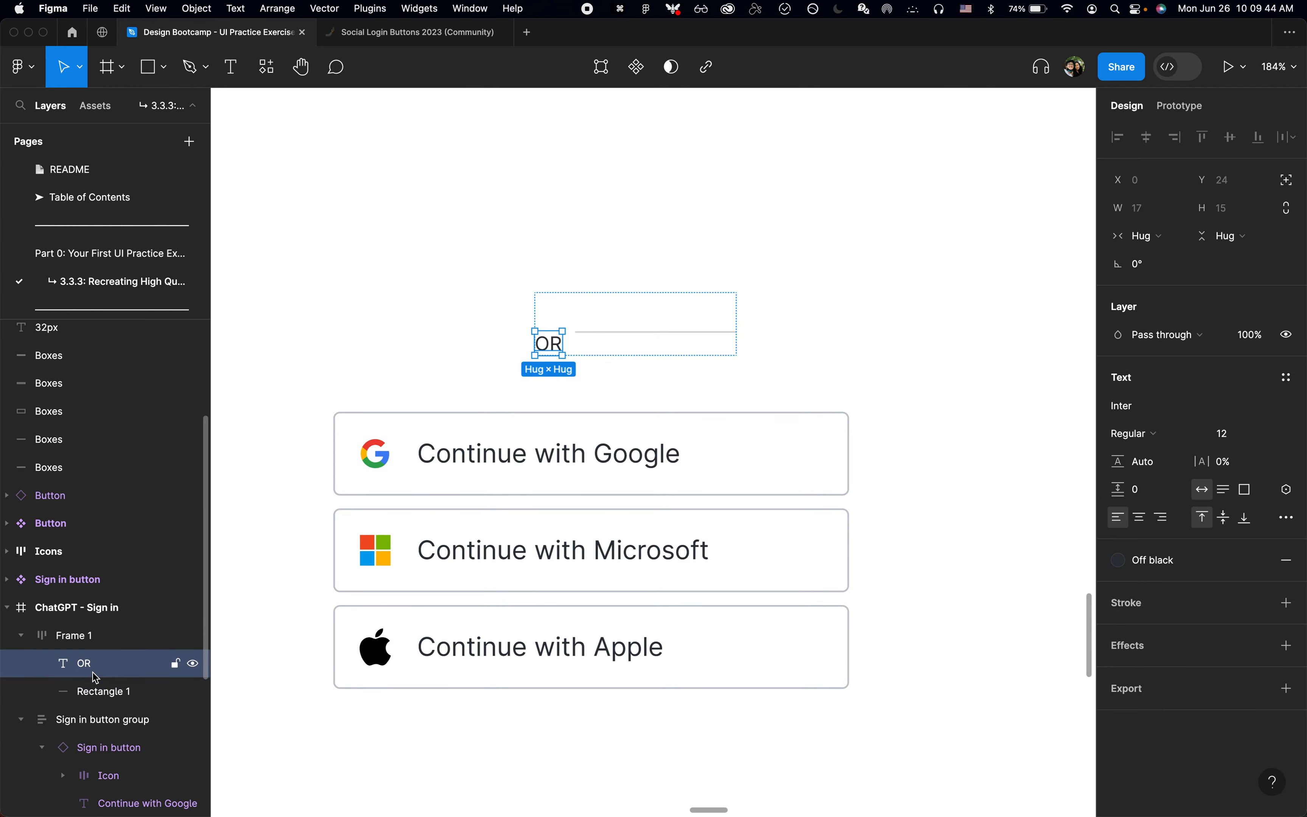
left_click(96, 691, "shift")
key("shift+a")
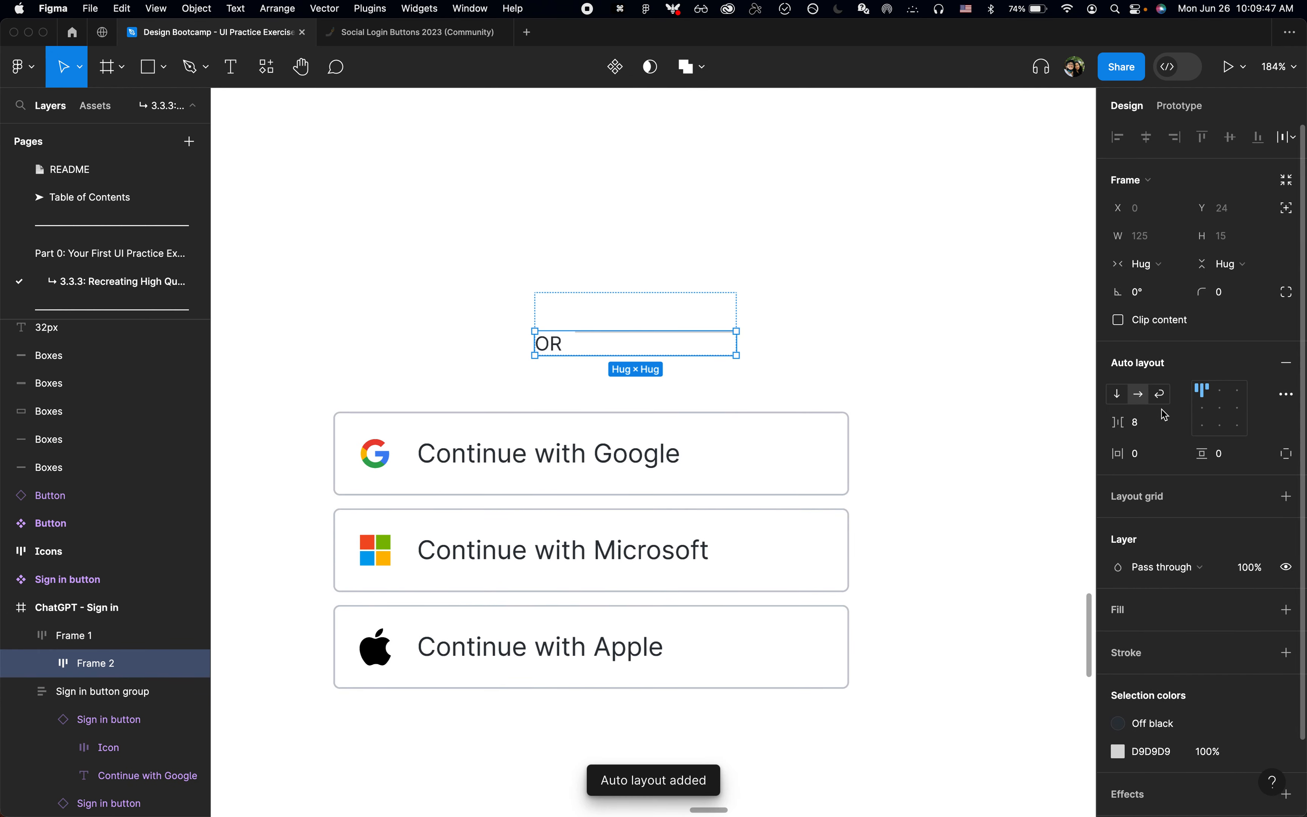
left_click(1201, 412)
Step: Rename the nested frame holding the OR text and line as Divider
key("super+r")
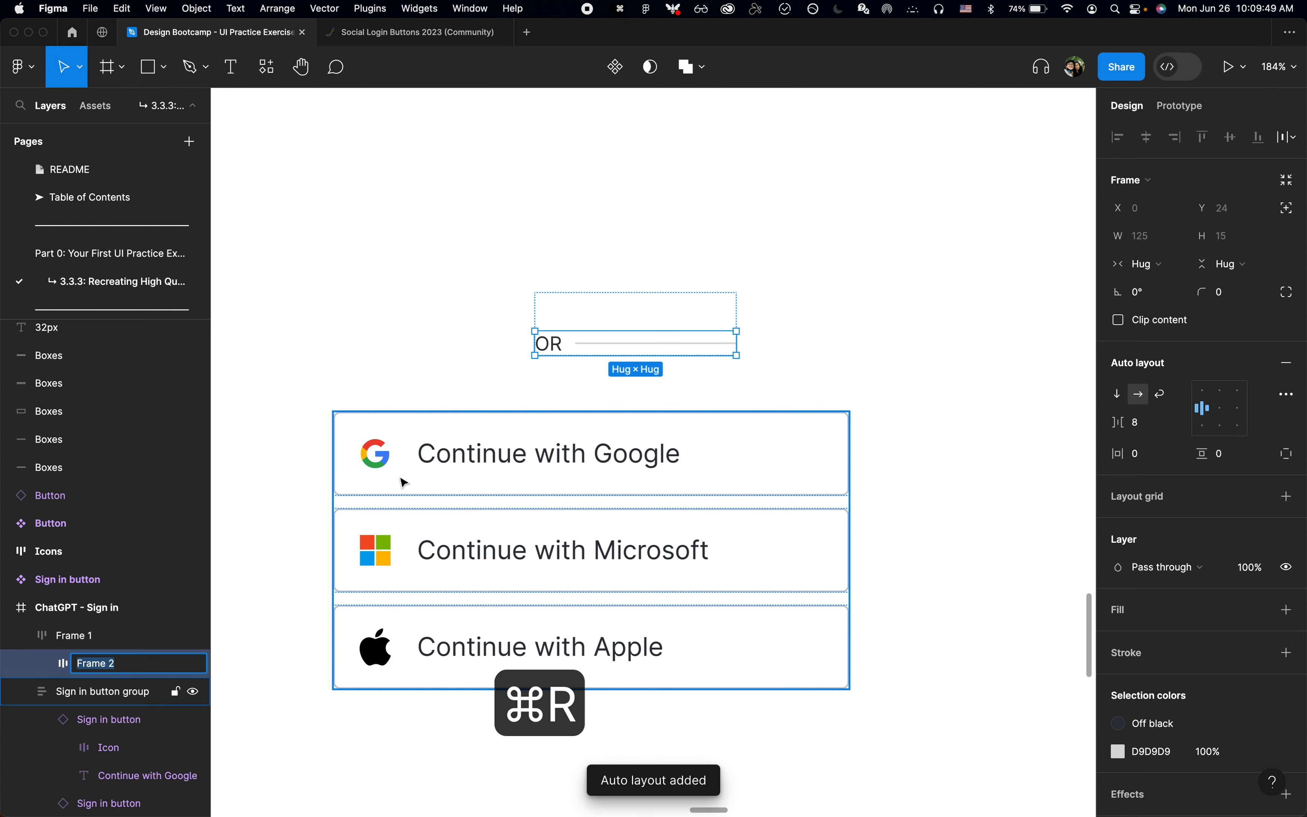
type("O")
key("BackSpace")
type("Divi")
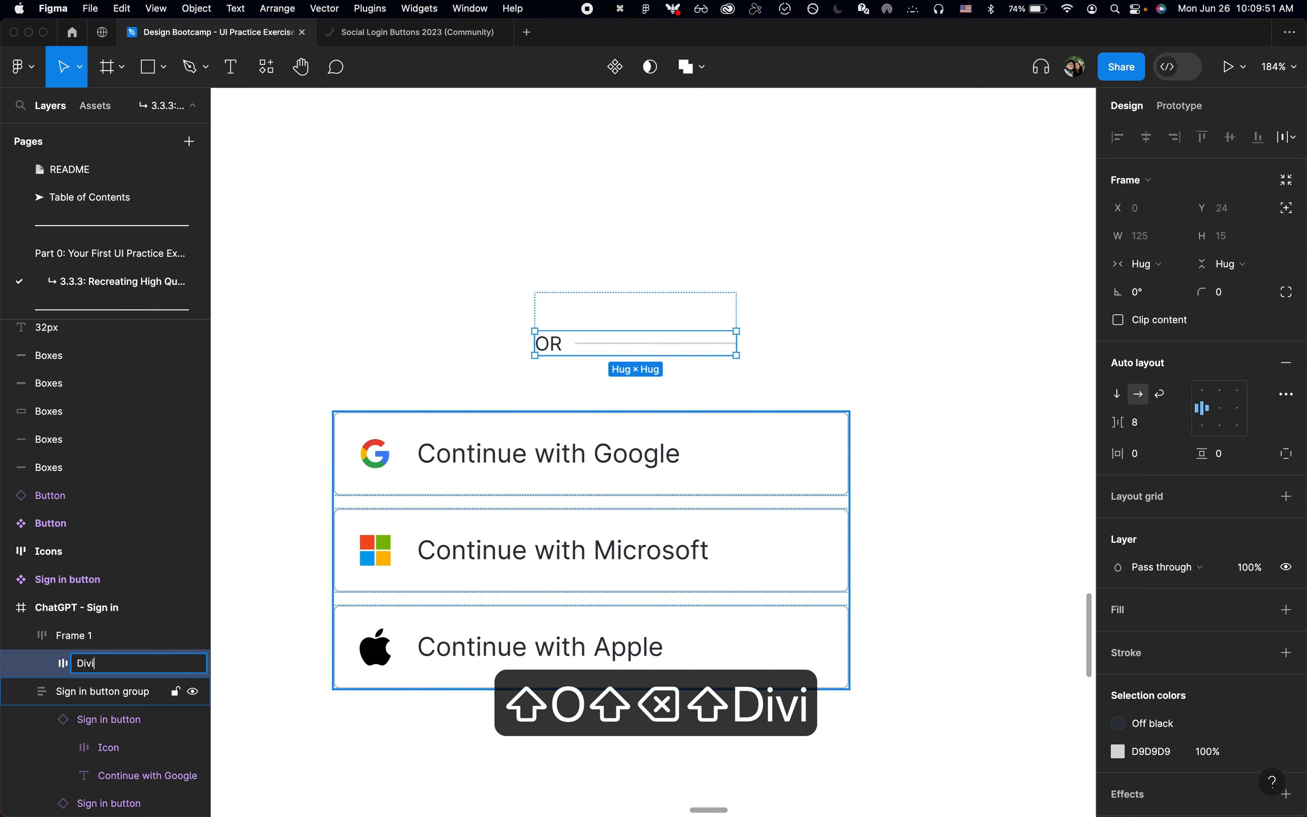
type("der")
key("Return")
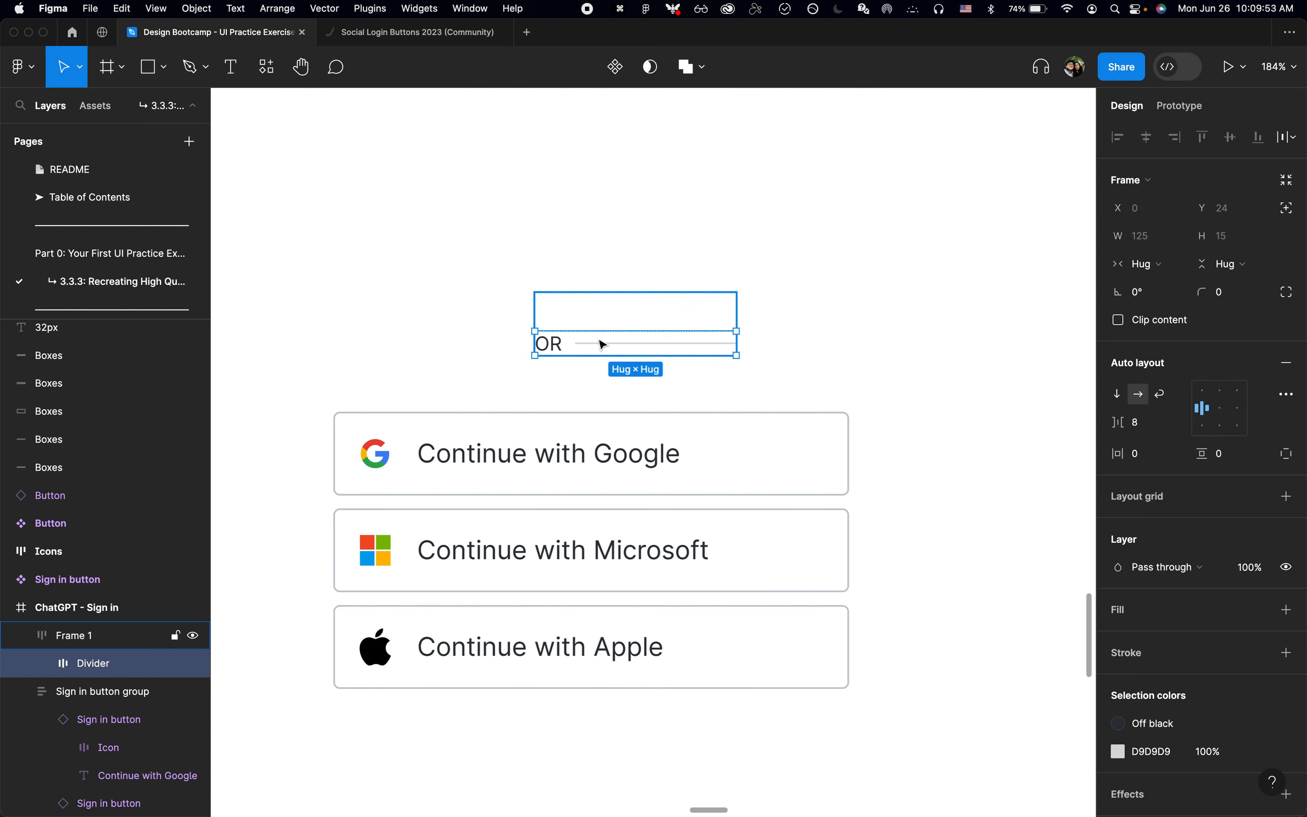
Step: Duplicate the divider line and move the copy before the OR text so a line sits on each side
left_click(612, 344)
key("super+d")
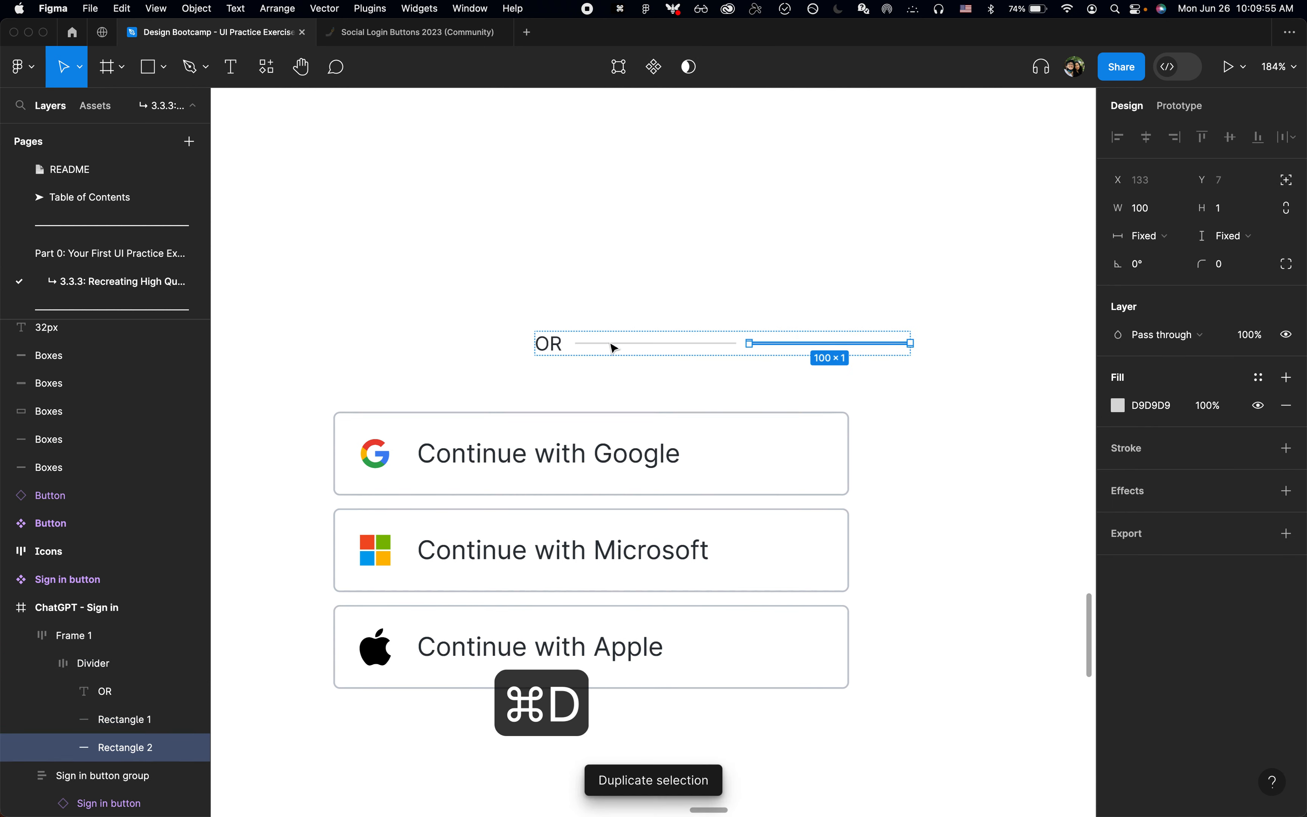
key("Left")
key("Left")
key("Escape")
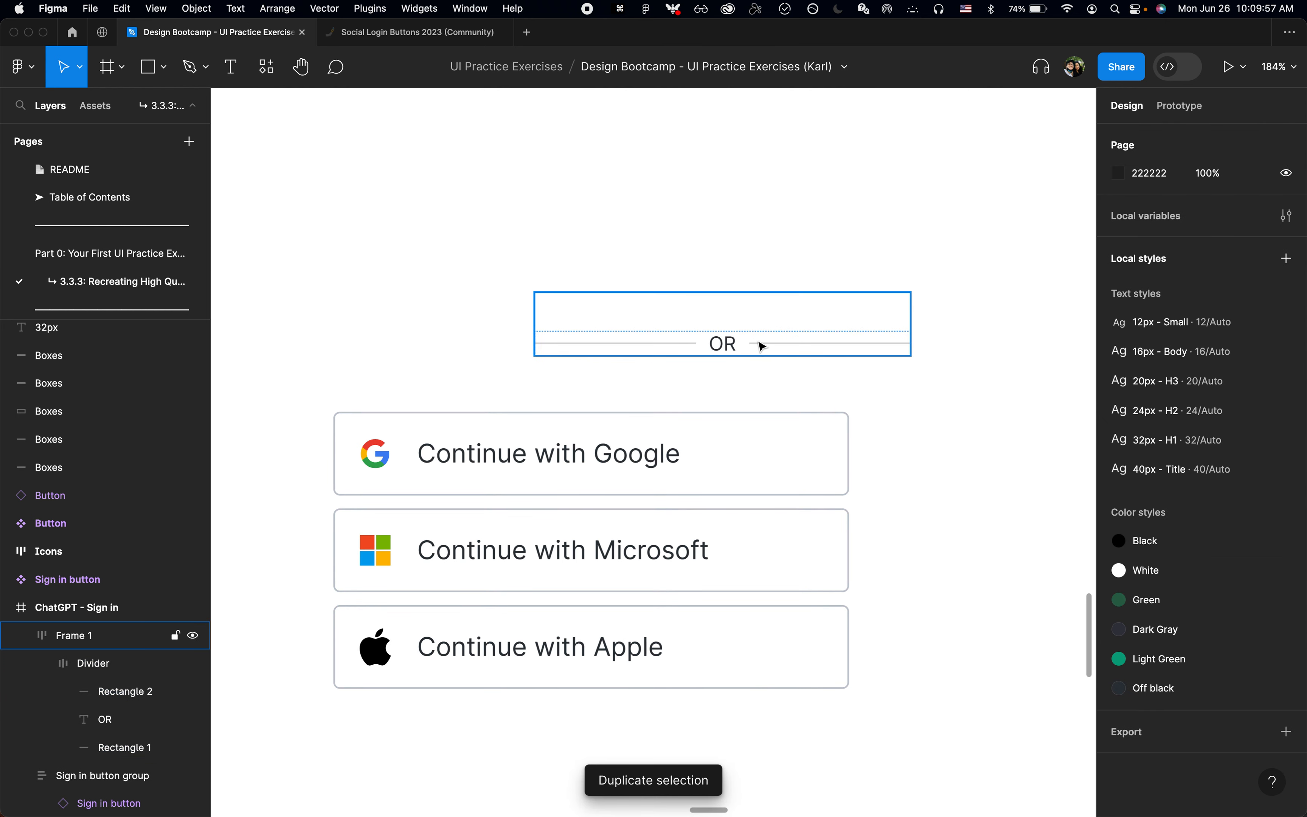
Step: Give the outer frame around Divider a fixed width of 320 and collapse the expanded layers
double_click(758, 344)
left_click(779, 315)
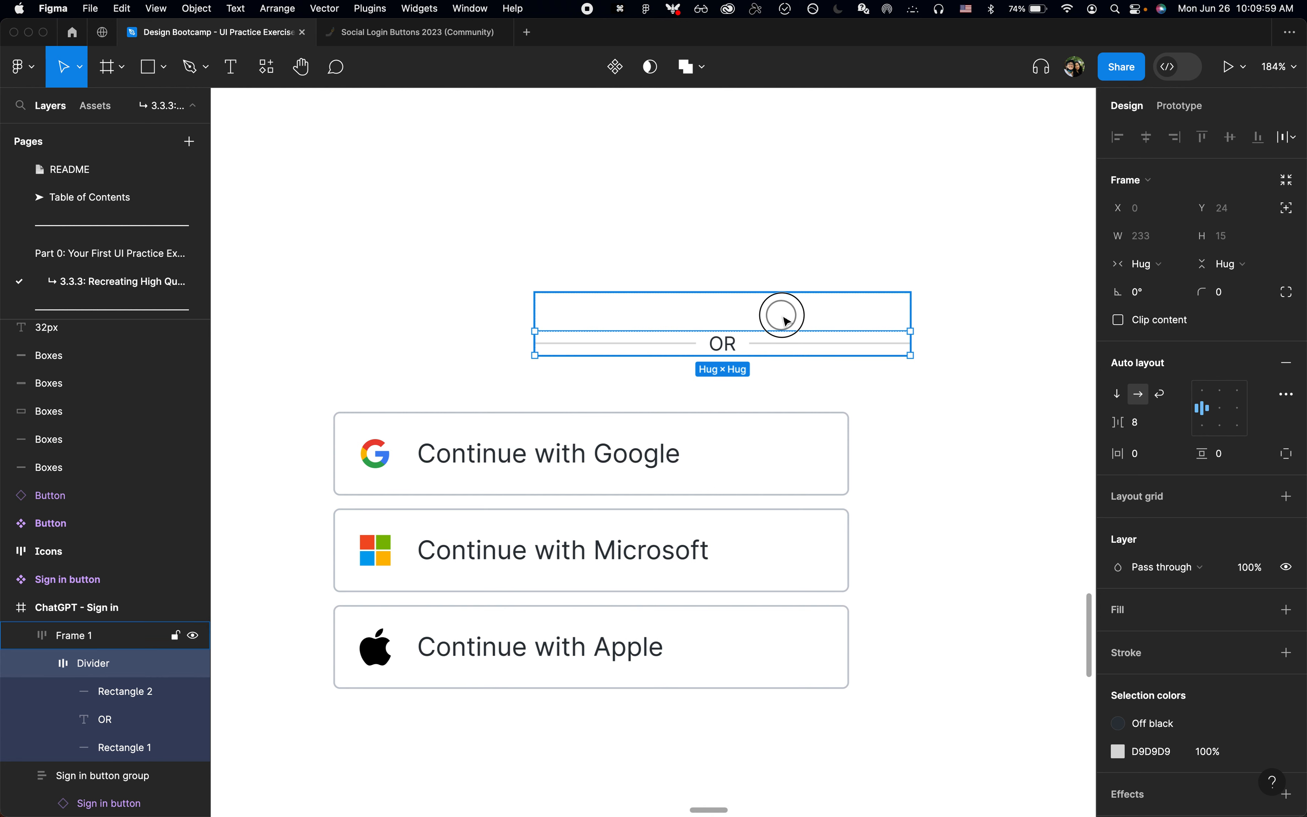
left_click(1150, 265)
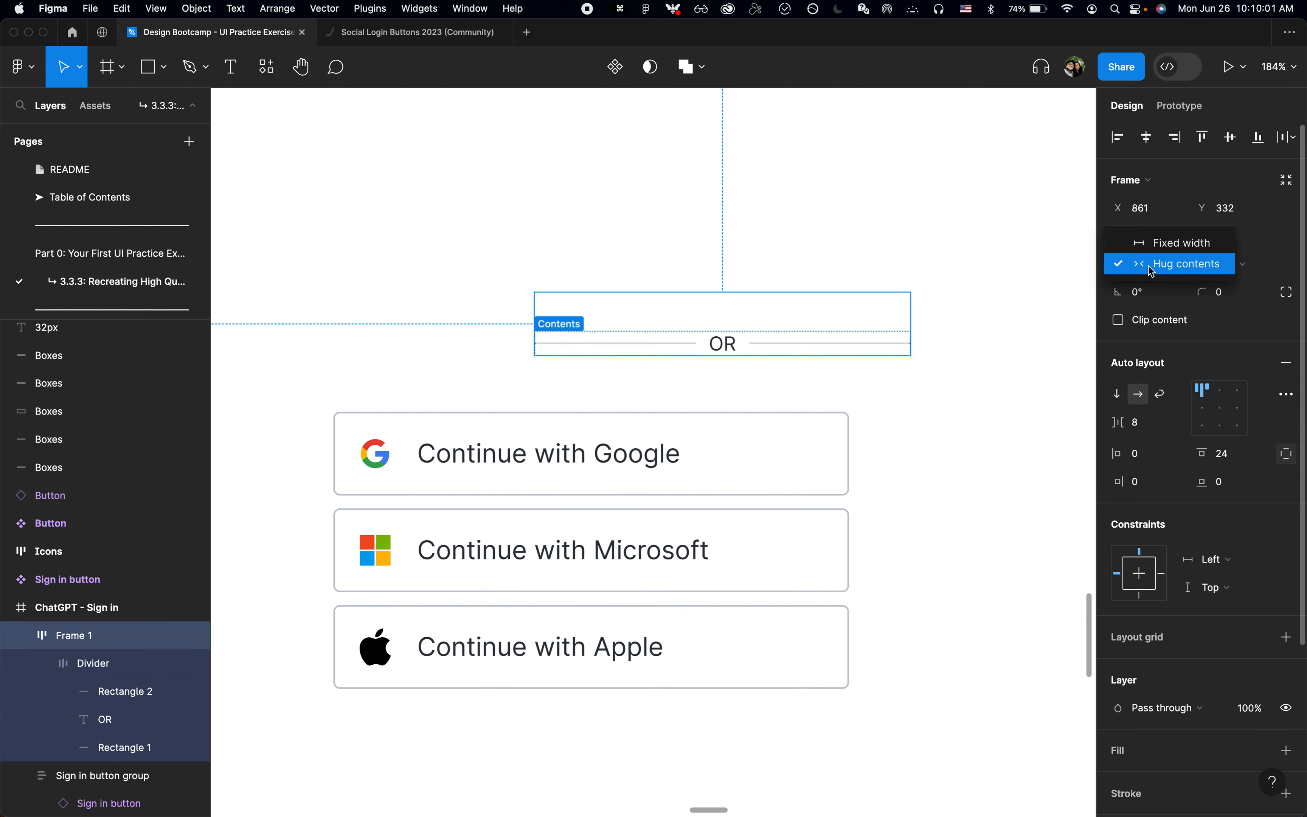
left_click(1155, 267)
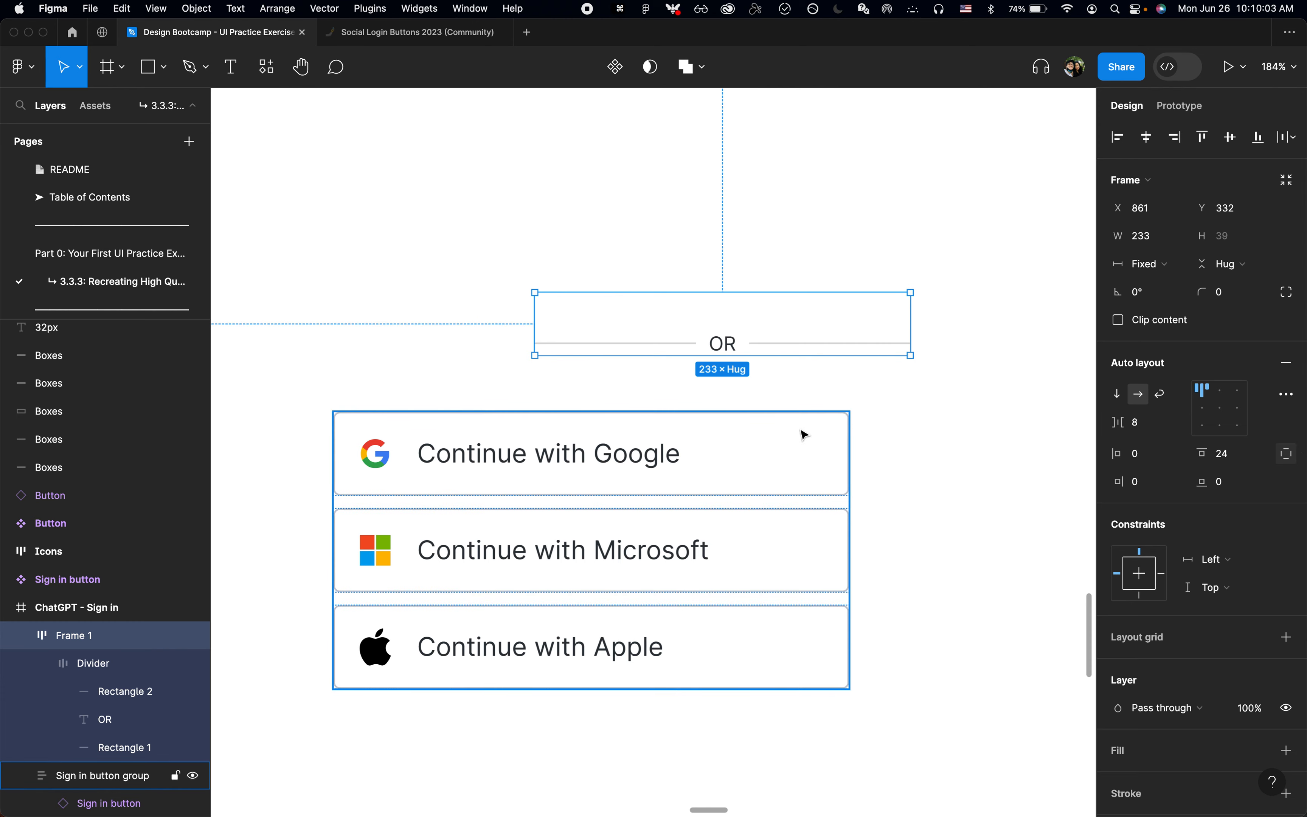
left_click(823, 421)
left_click(831, 381)
left_click(820, 350)
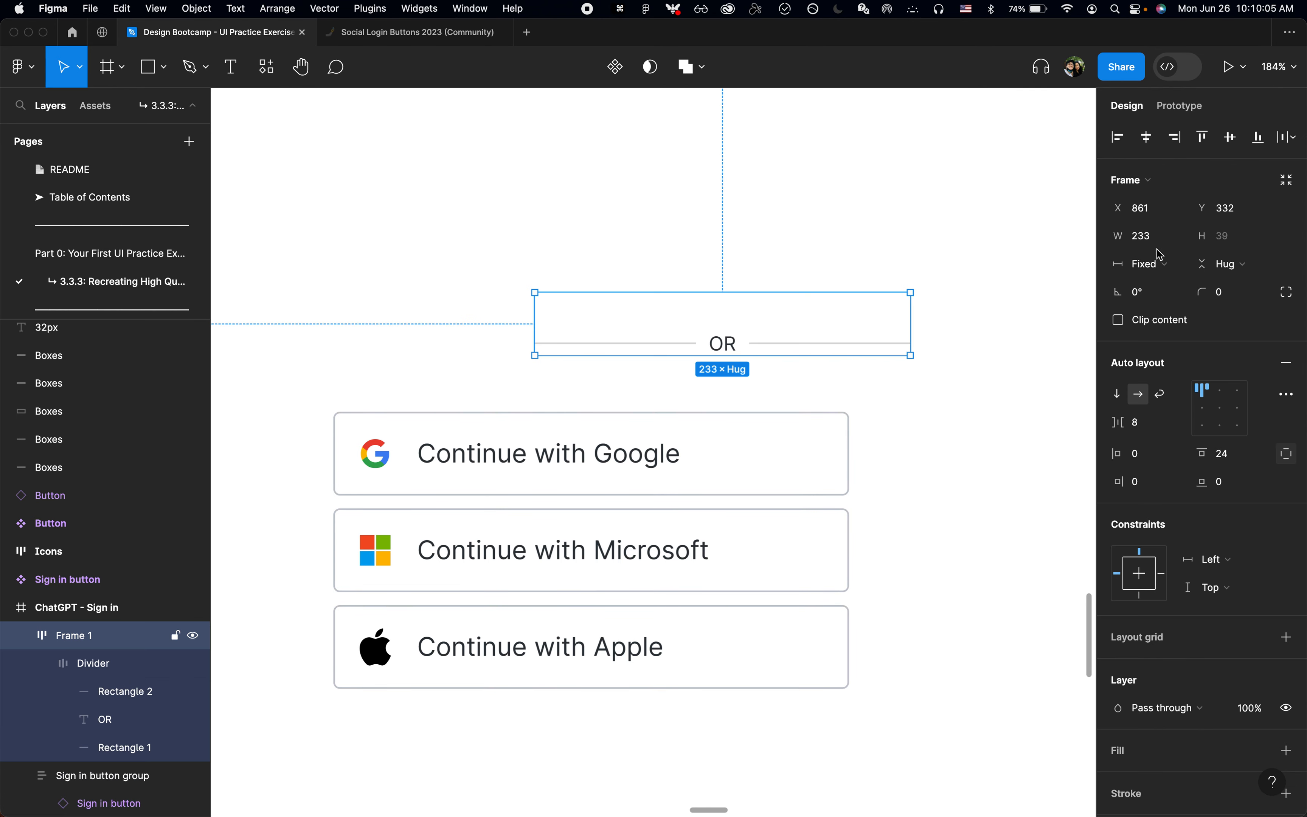
left_click(1166, 236)
type("320")
key("Return")
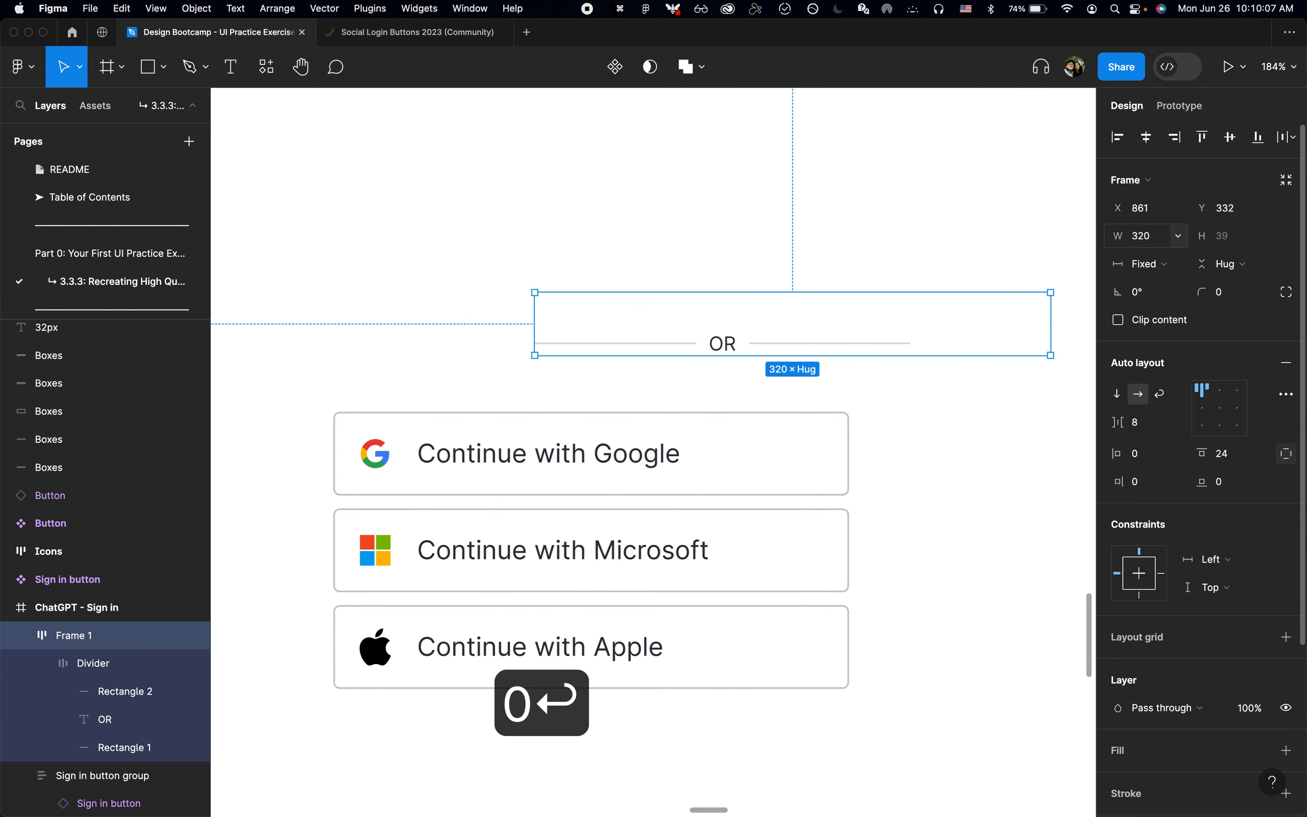
key("alt+l")
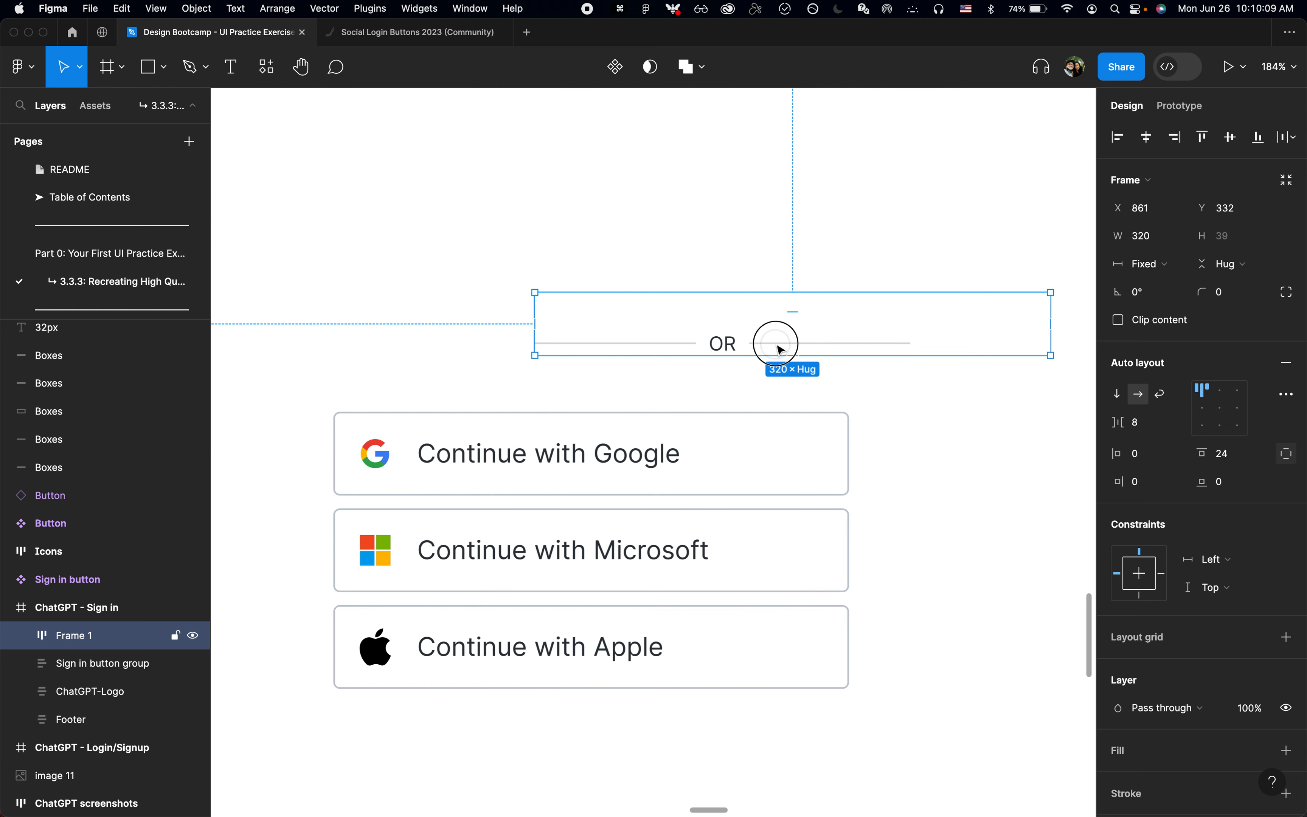
Step: Set the Divider frame's width to fill its 320-wide outer frame
left_click(781, 350)
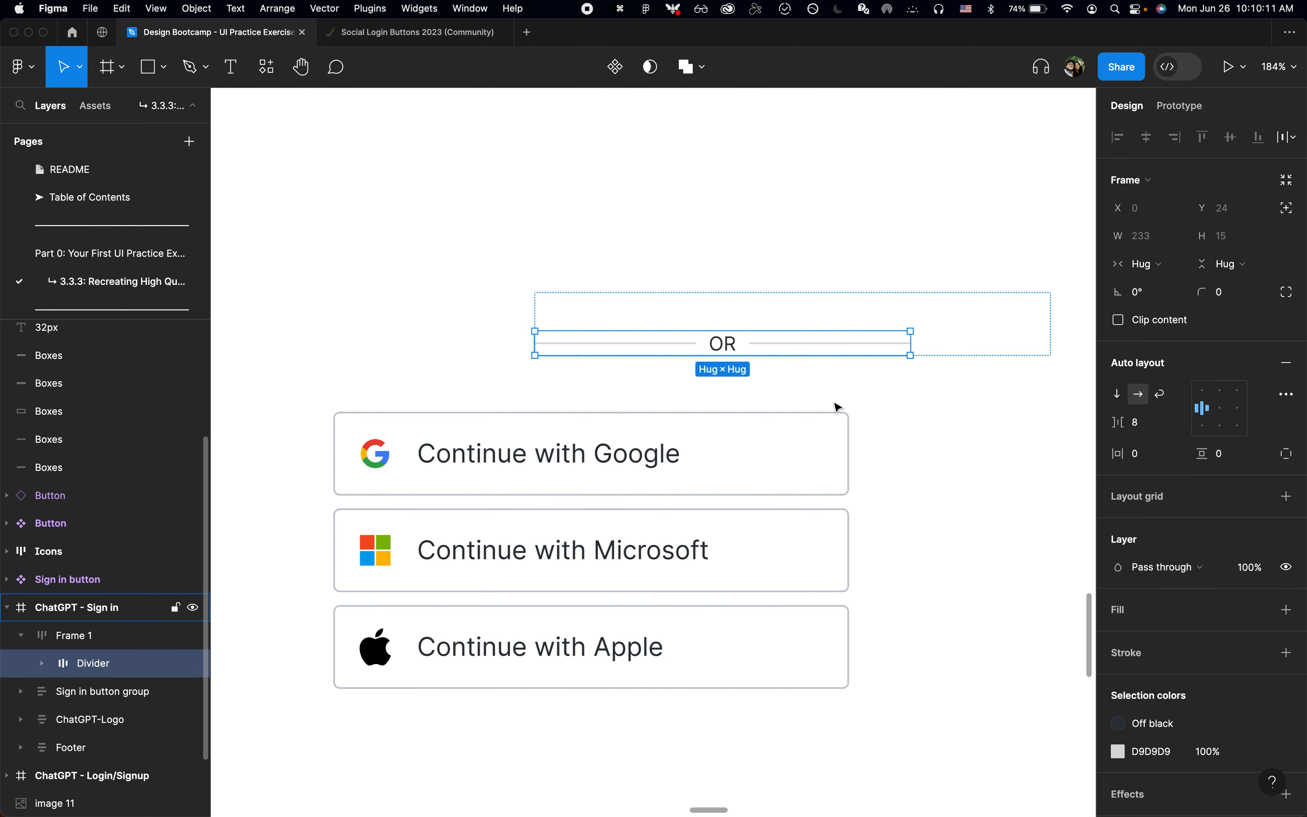
left_click(1144, 264)
left_click(1167, 284)
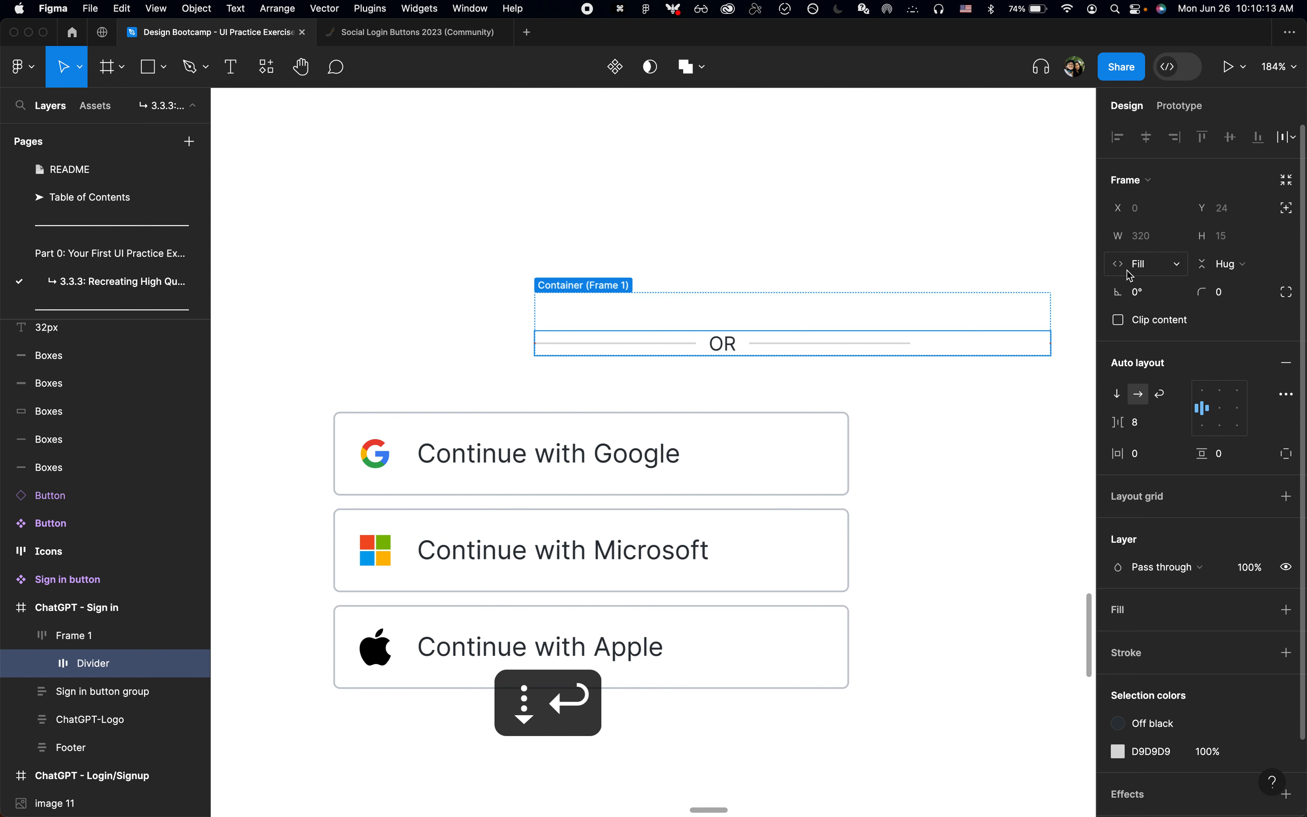
Step: Set both lines beside the OR text to fill the available width inside Divider
key("Return")
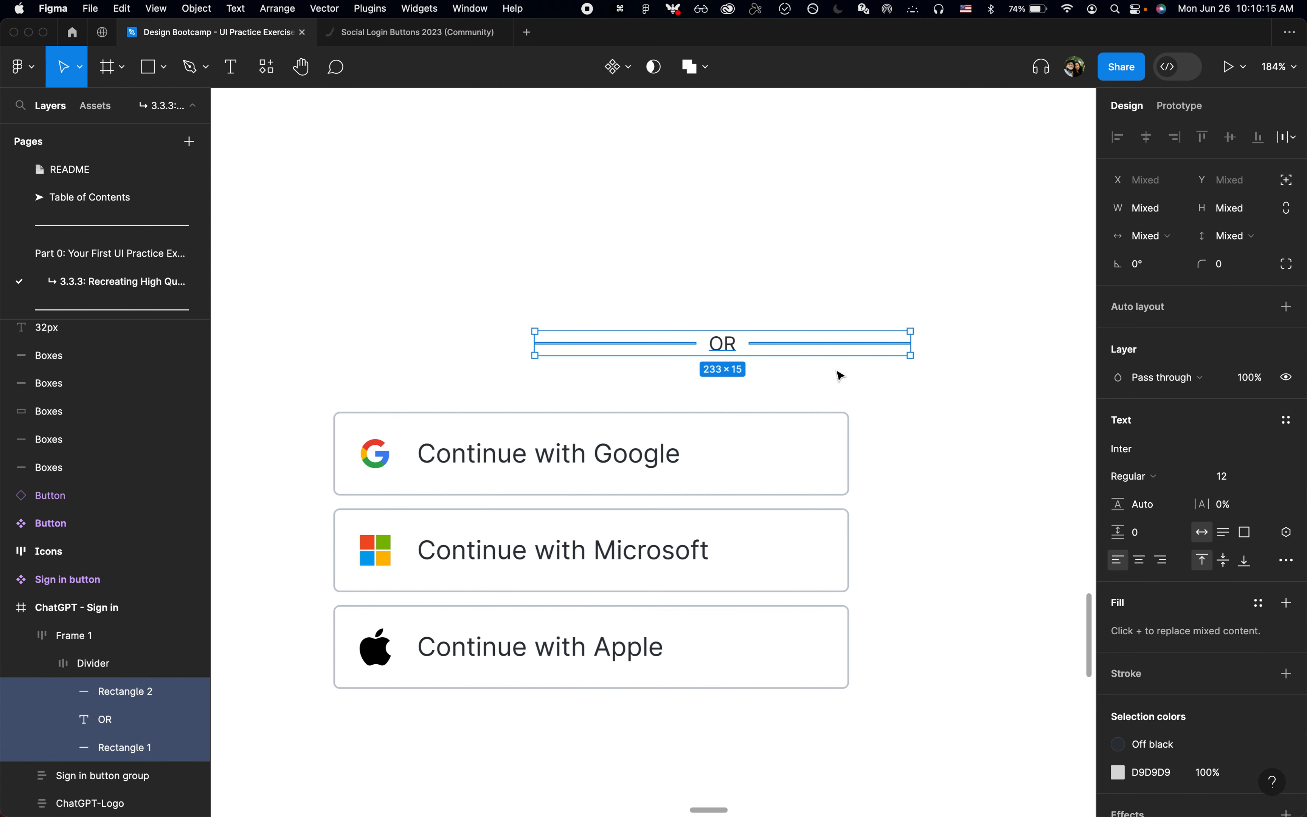
left_click(806, 344)
left_click(620, 348, "shift")
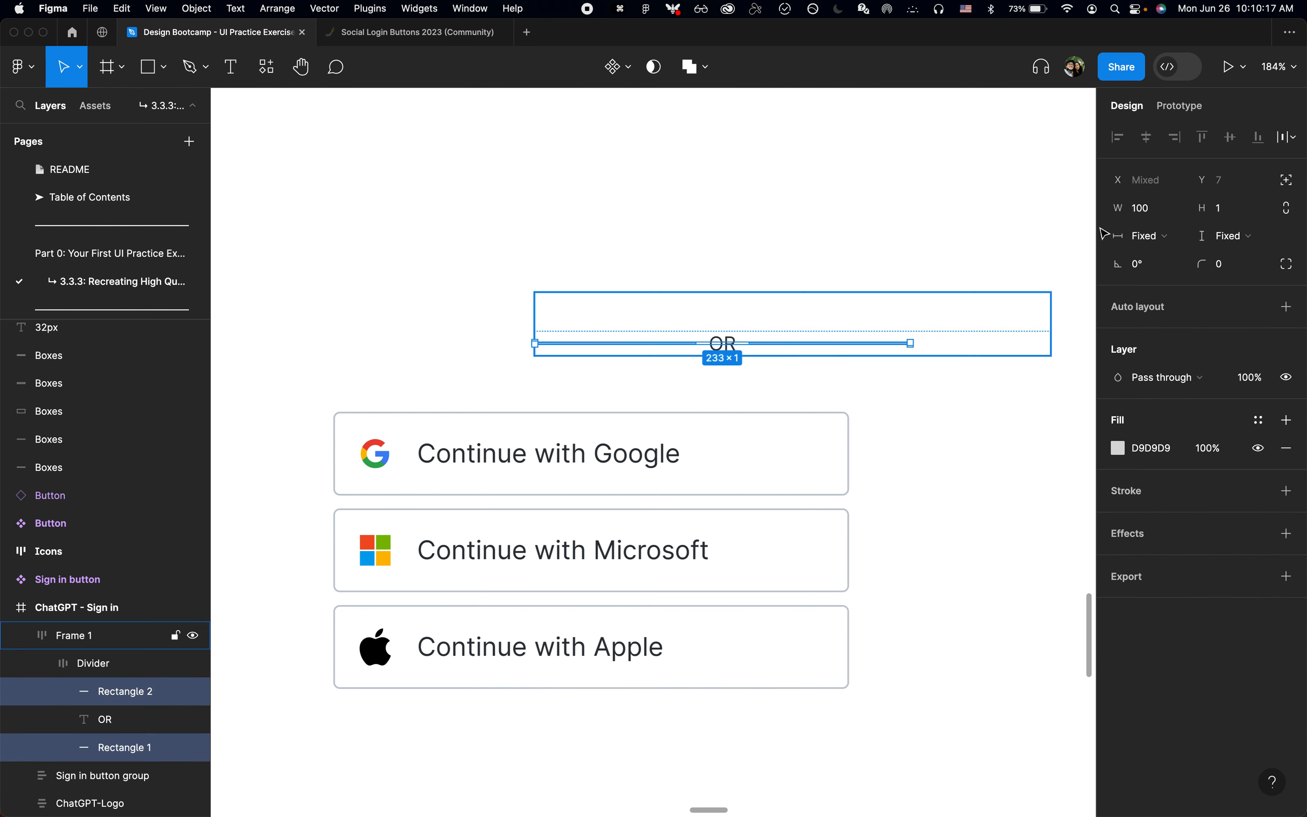
left_click(1134, 236)
key("Down")
key("Return")
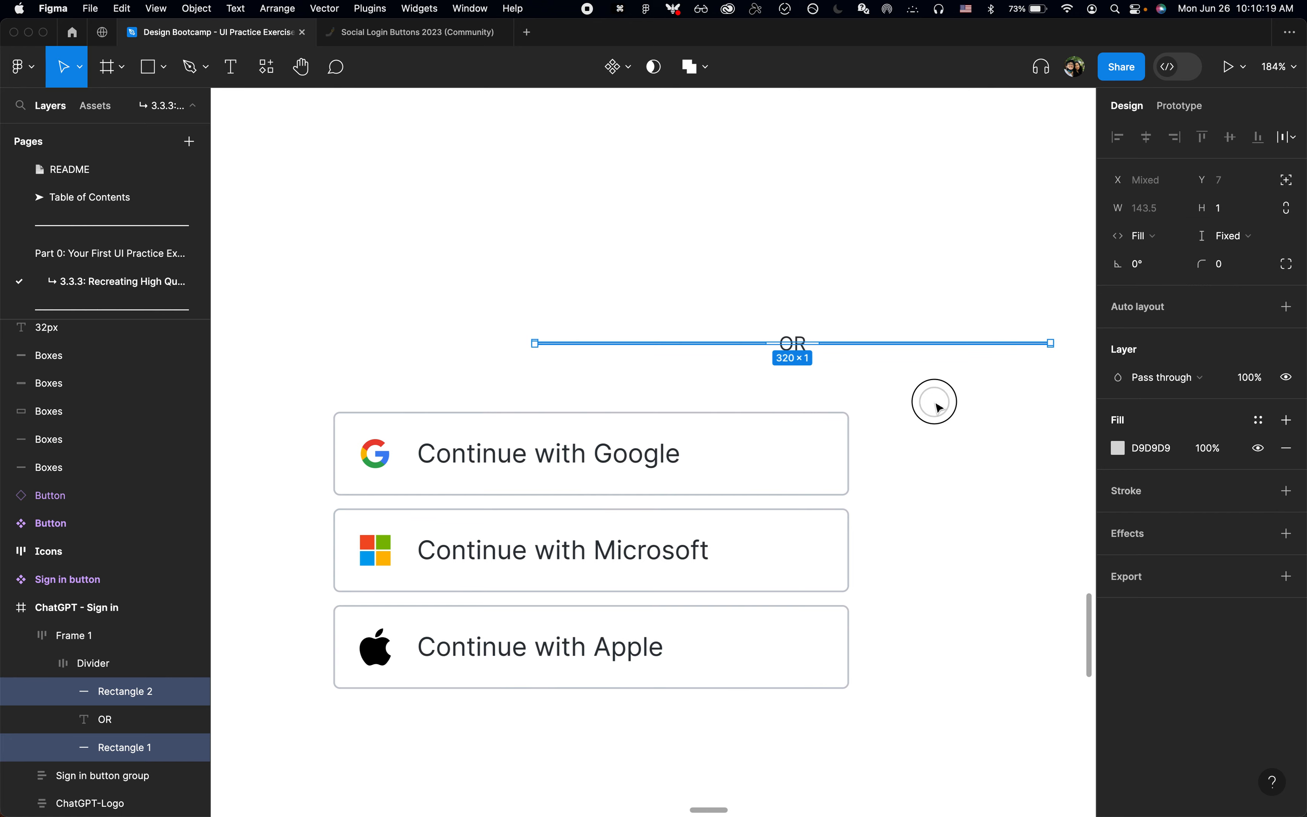
left_click(933, 403)
Step: Align the outer divider frame with the left edge of the Sign in button group
left_click(85, 674)
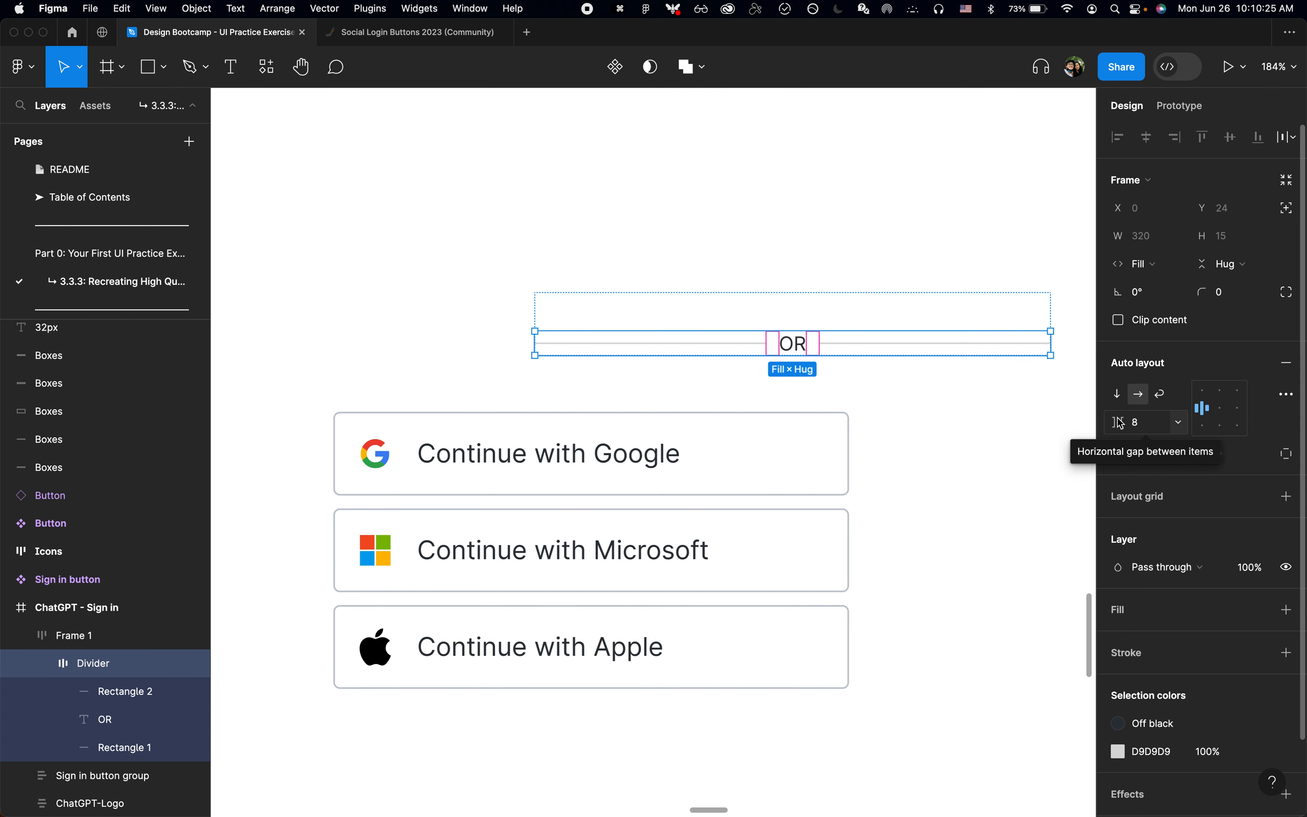
scroll(744, 318, "up", 5)
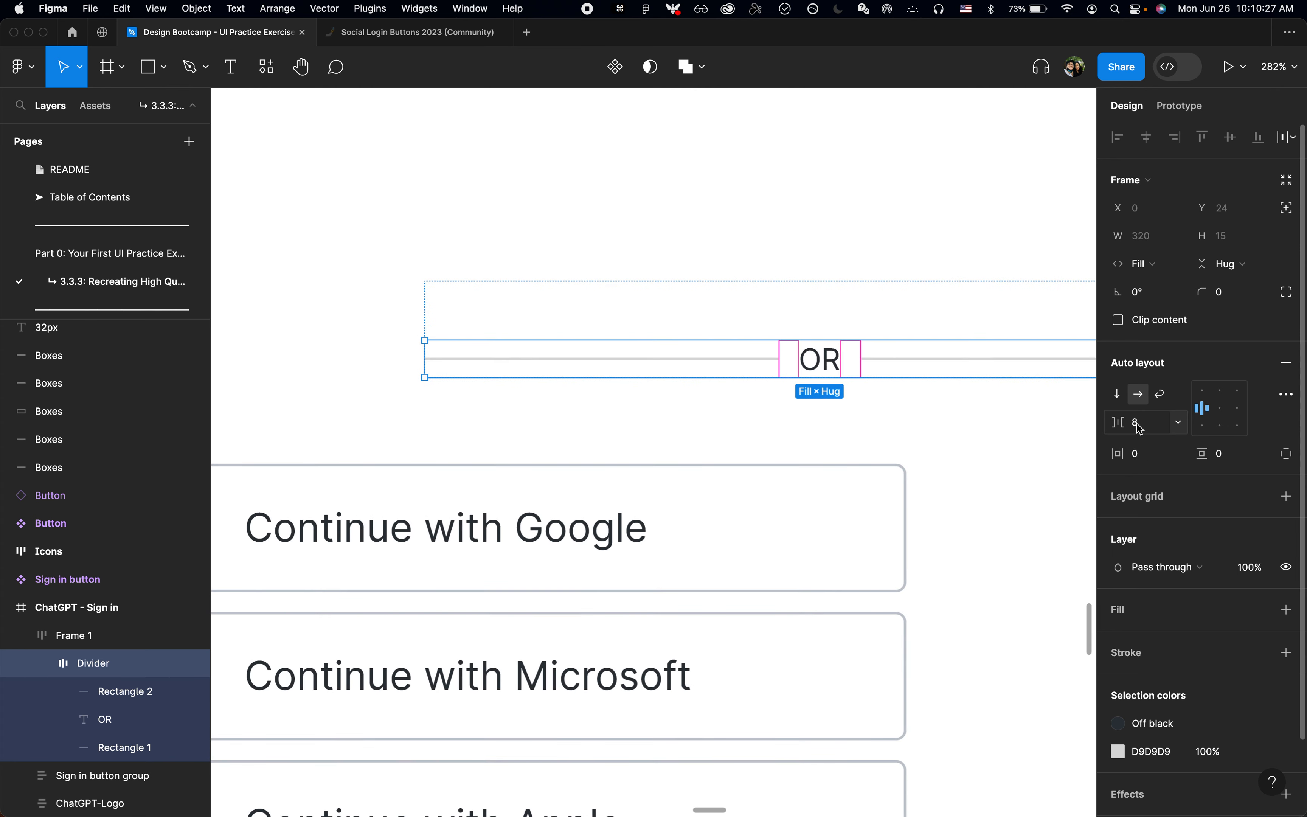
left_click(901, 394)
scroll(901, 394, "down", 3)
left_click(918, 378)
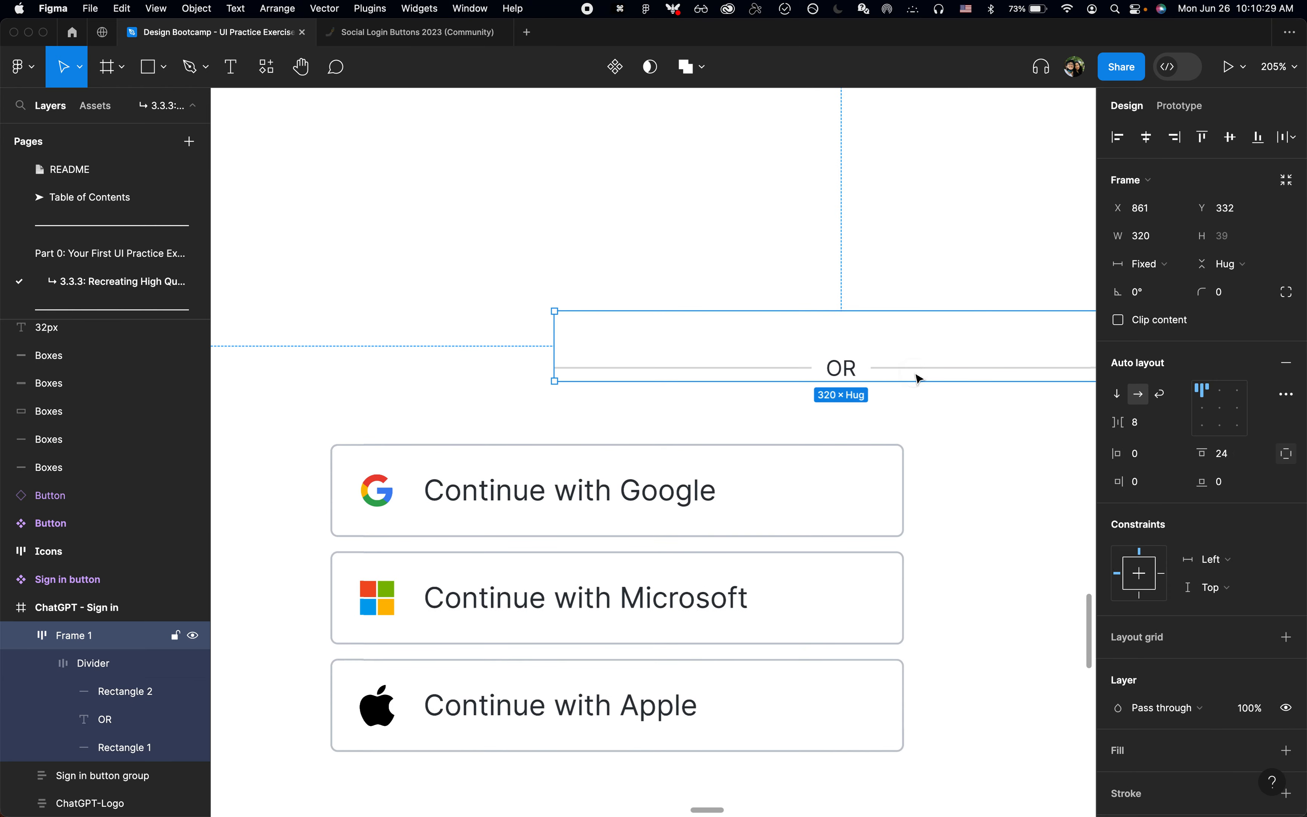
scroll(721, 426, "down", 4)
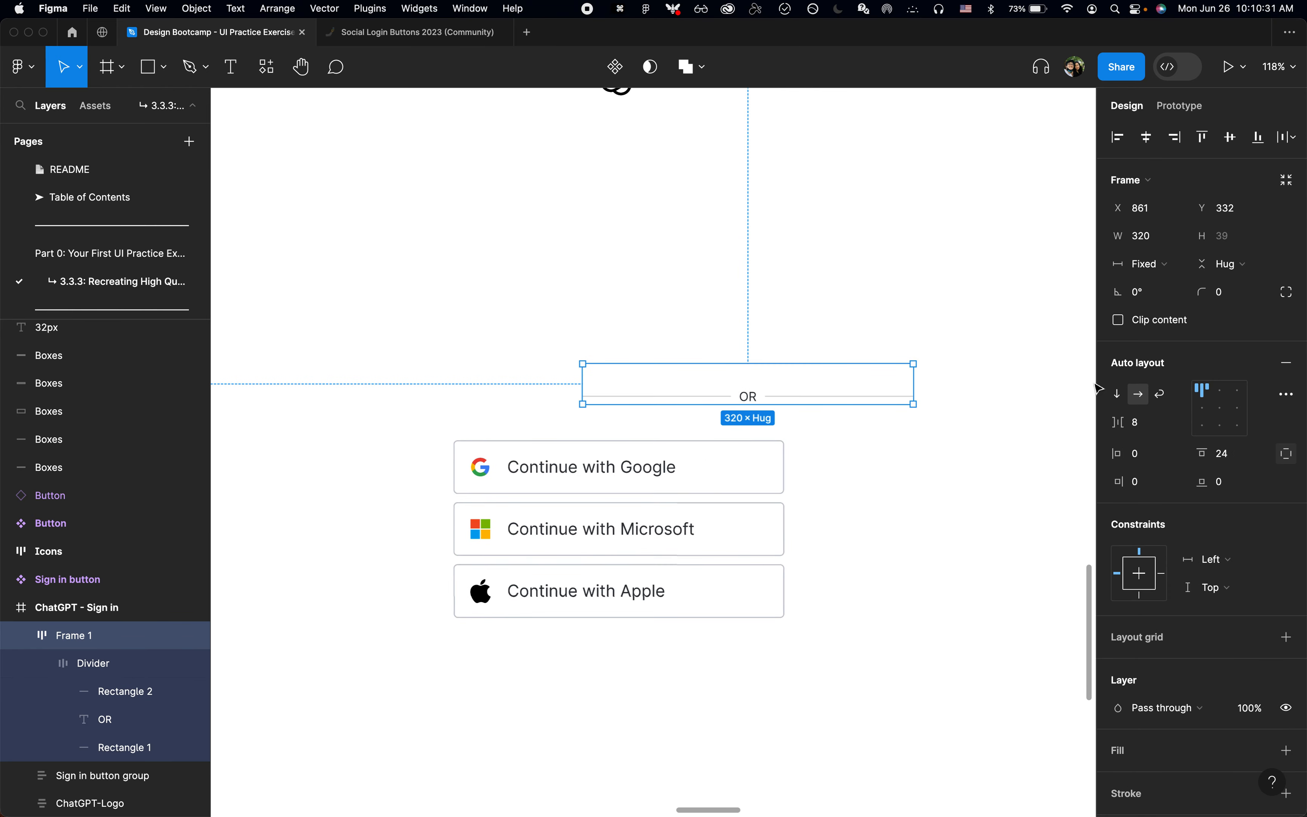
left_click(761, 462, "shift")
key("alt+a")
left_click(889, 461)
Step: Switch to Chrome and inspect the OR divider element's size and padding on the login page
key("super+Tab")
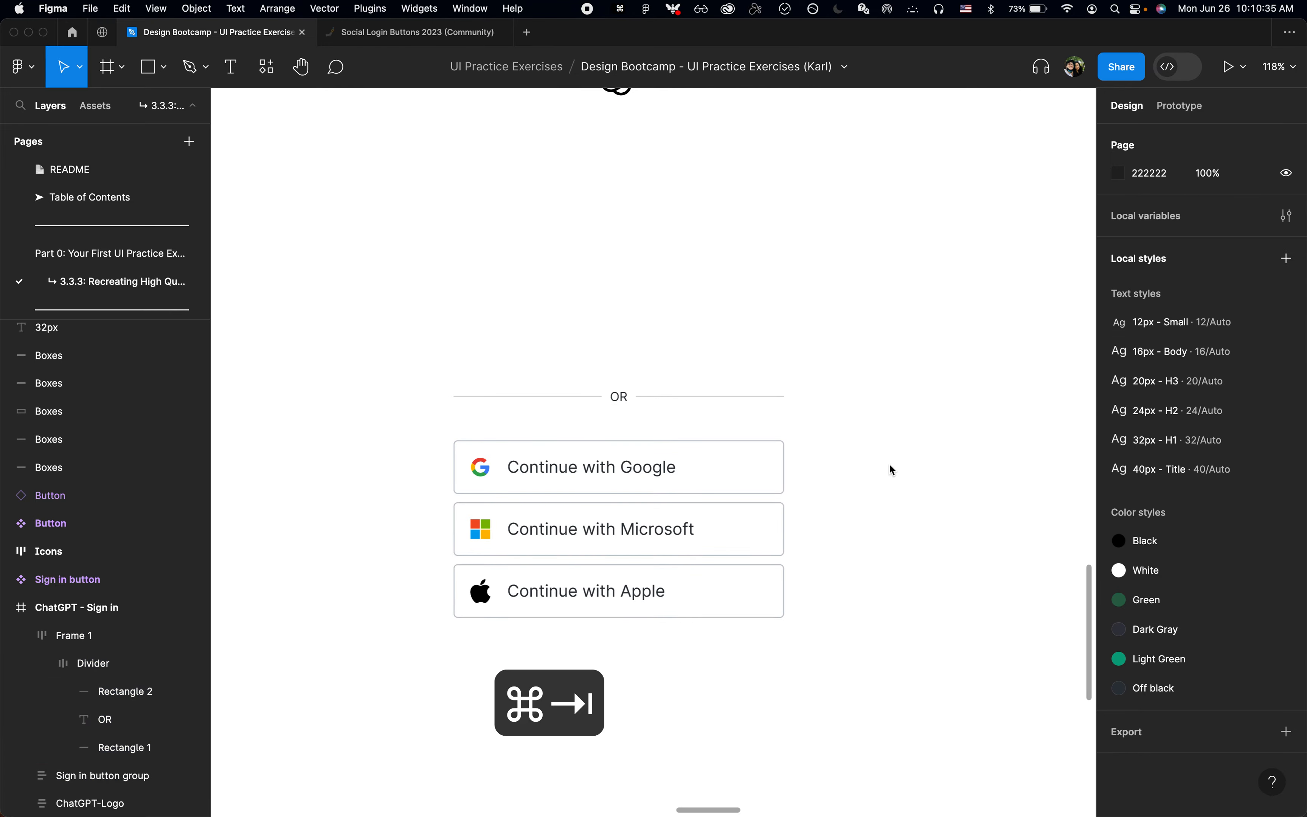
key("super+Tab")
key("super+Tab")
key("super+shift+c")
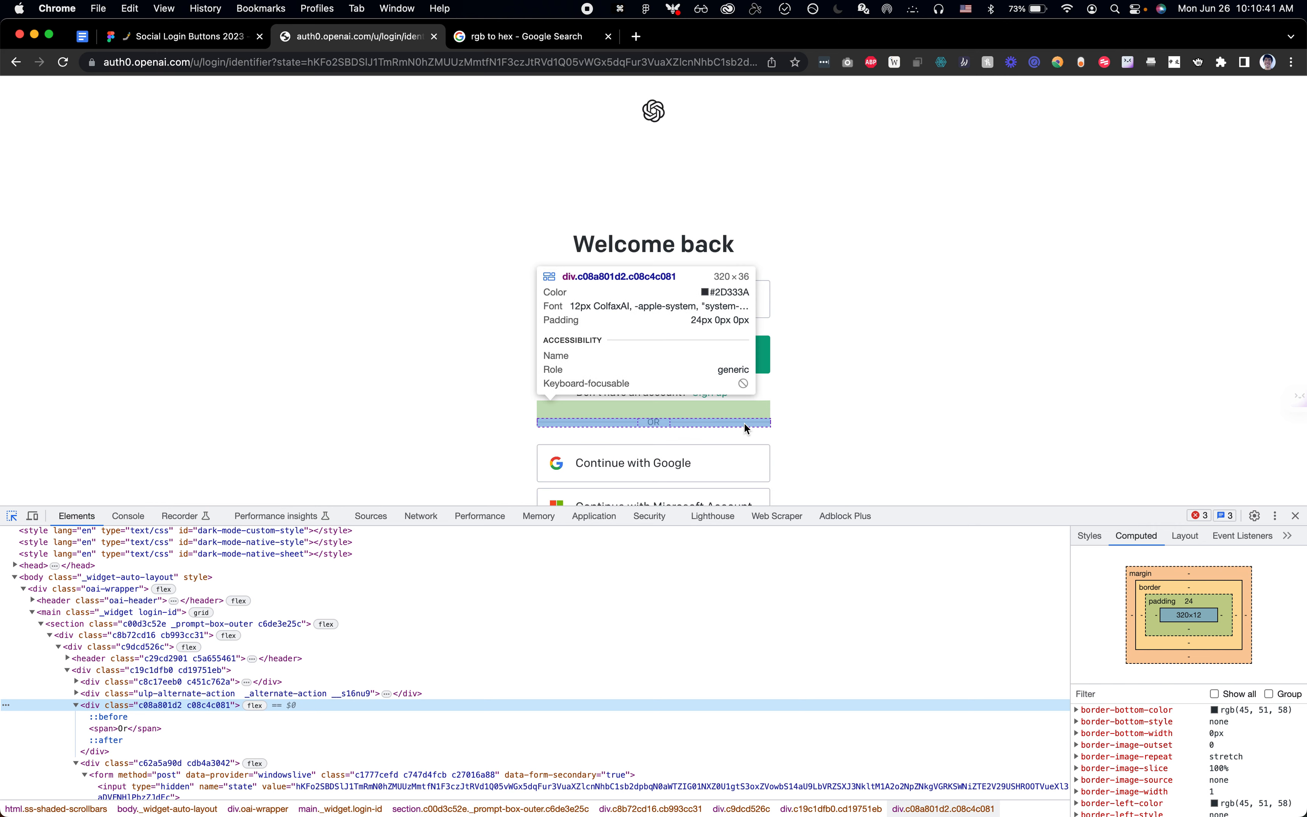
Step: Switch to Figma and set the outer divider frame's bottom padding to 24
key("super+Tab")
left_click(727, 385)
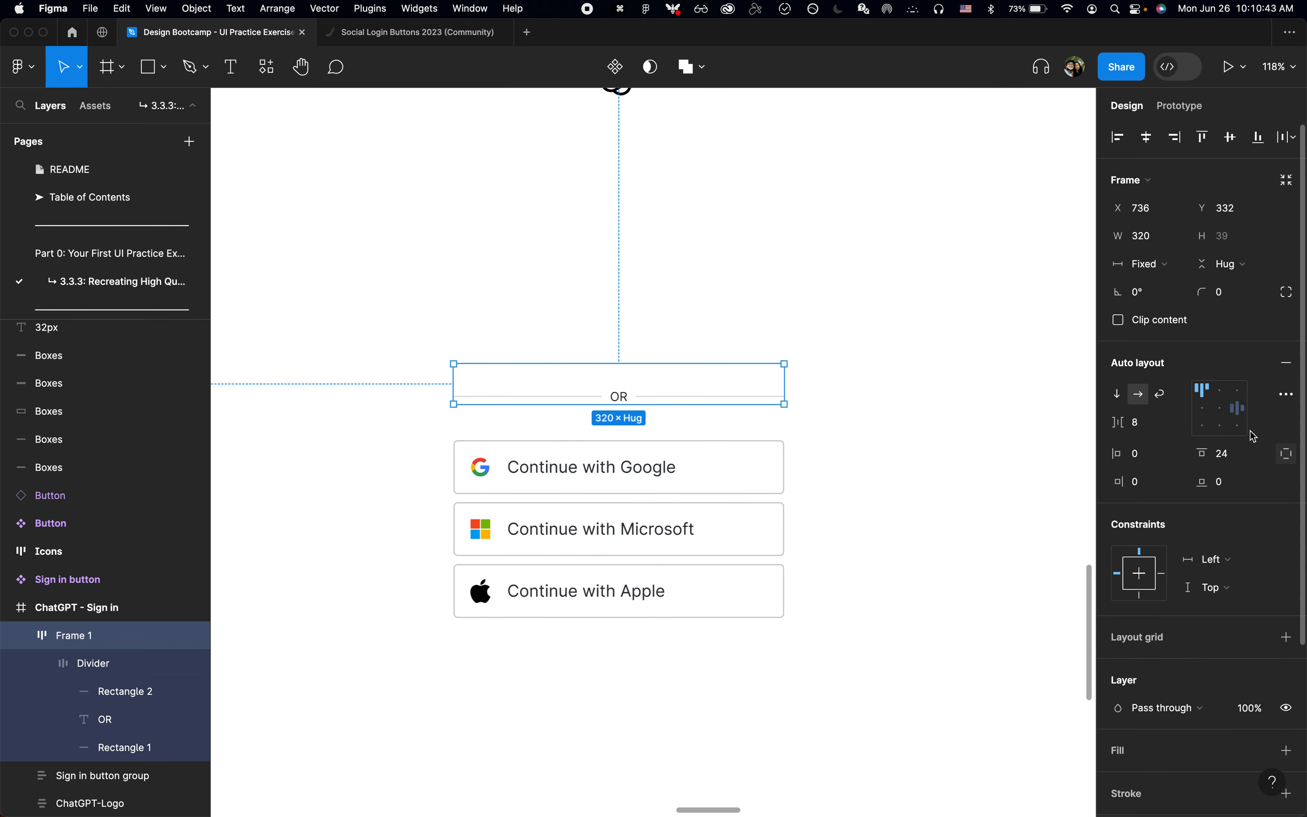
key("shift+Right")
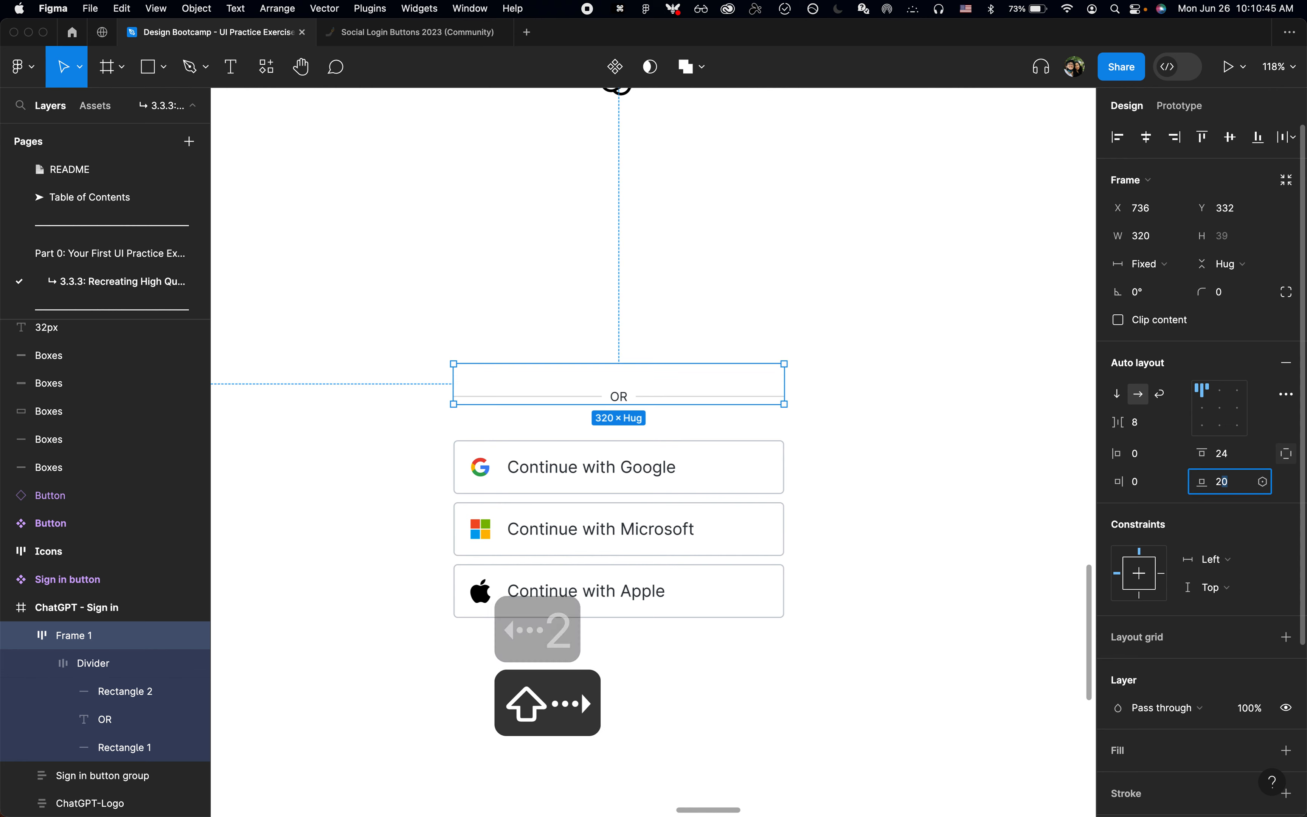
type("4")
key("Return")
left_click(855, 493)
Step: Nudge the outer divider frame down to Y 343 so it sits flush against the Sign in button group
left_click(713, 393)
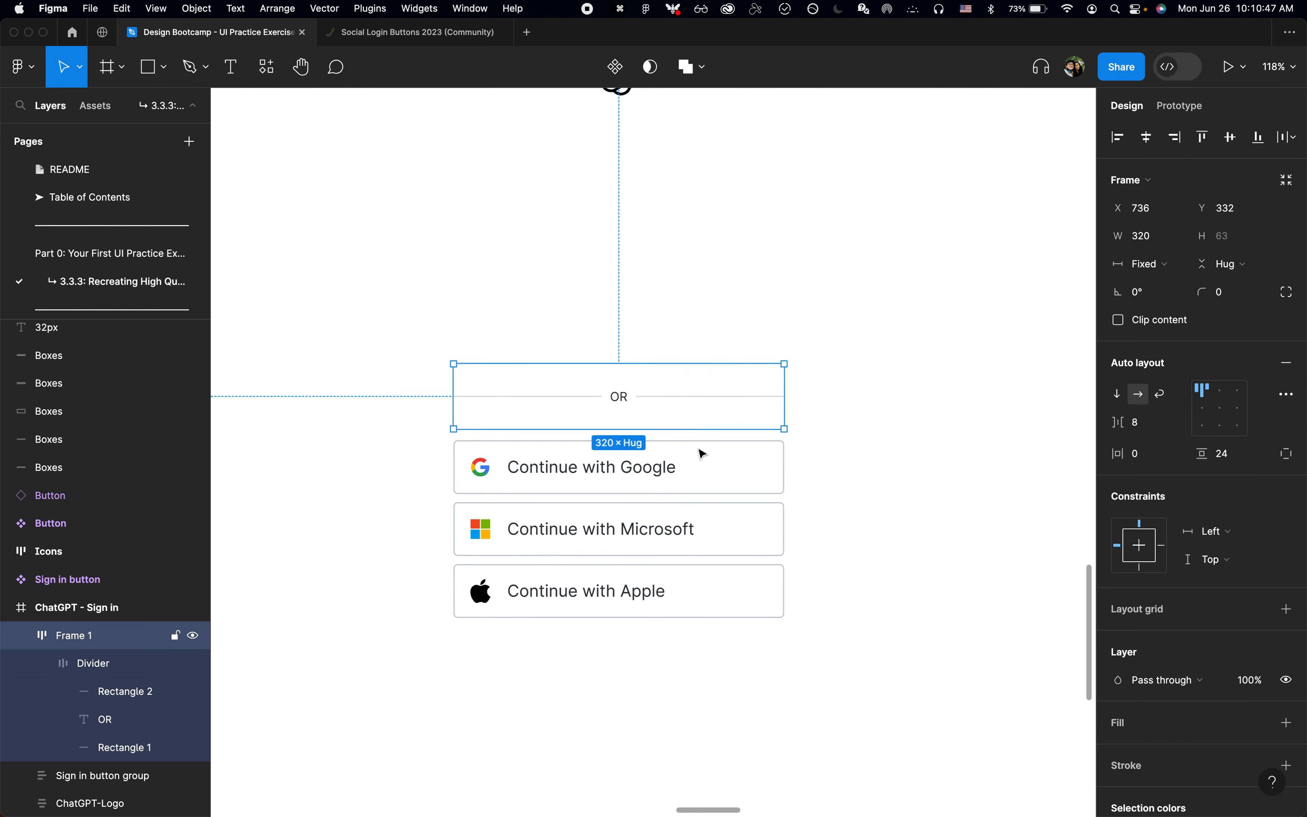
key("shift+Down")
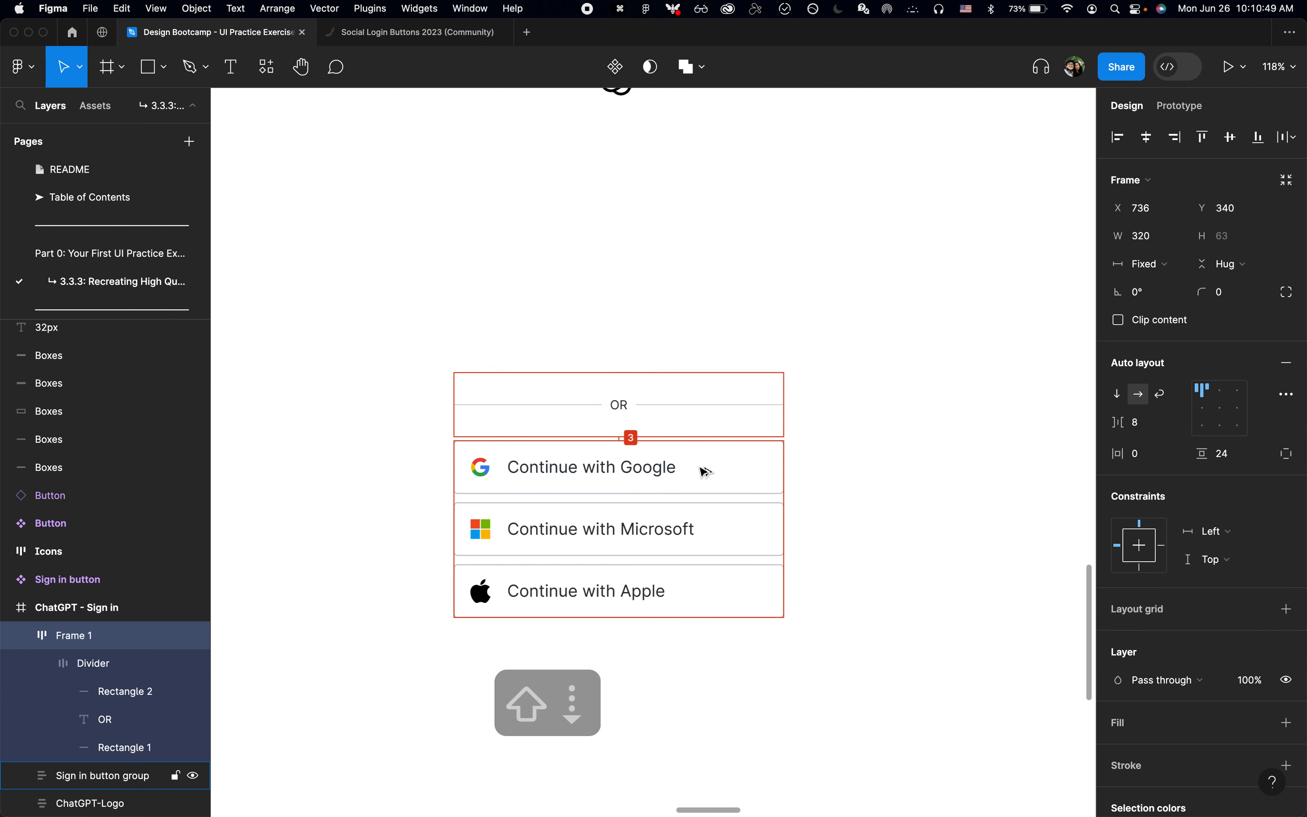
key("Down")
key("Down")
key("Down")
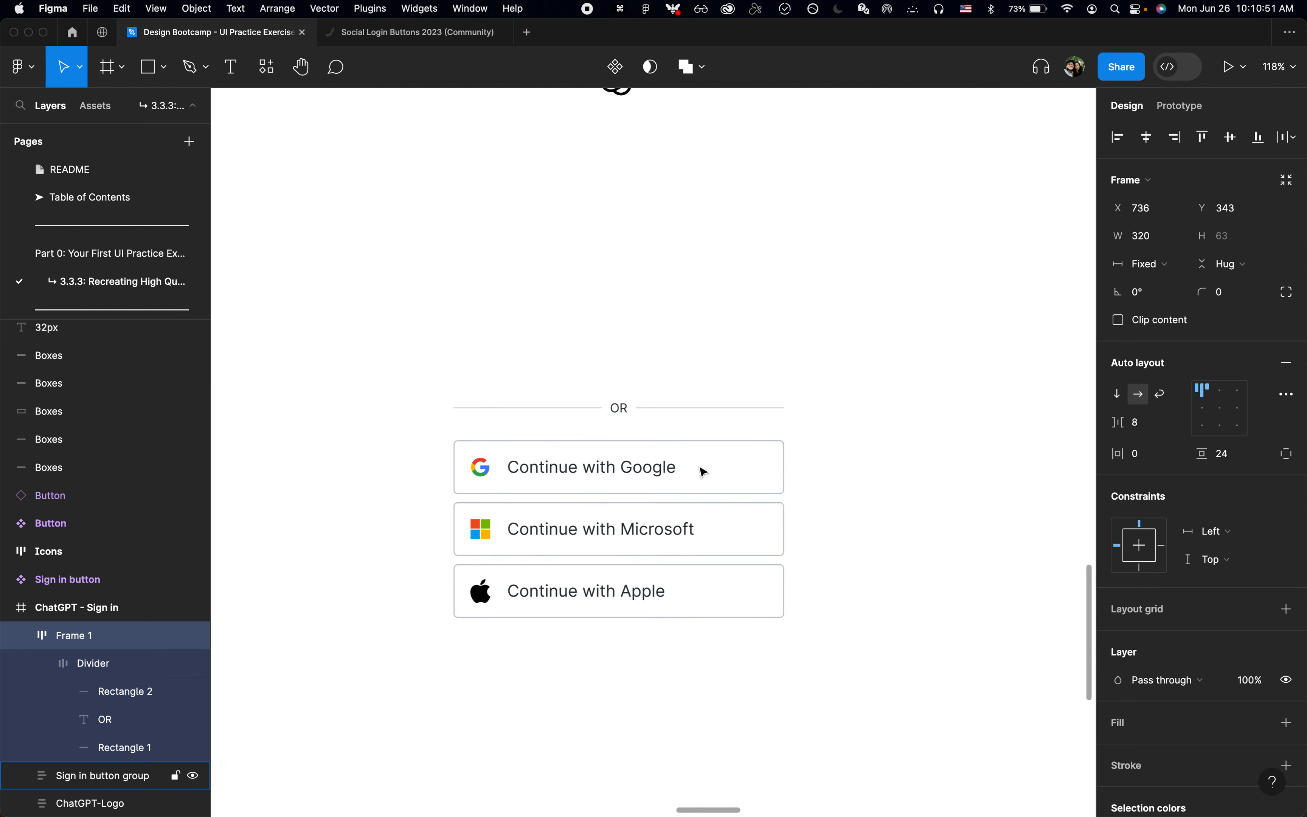
Step: Try moving the outer divider frame up and down in big nudges, ending flush against the Sign in button group
key("shift+Up")
key("shift+Down")
key("shift+Up")
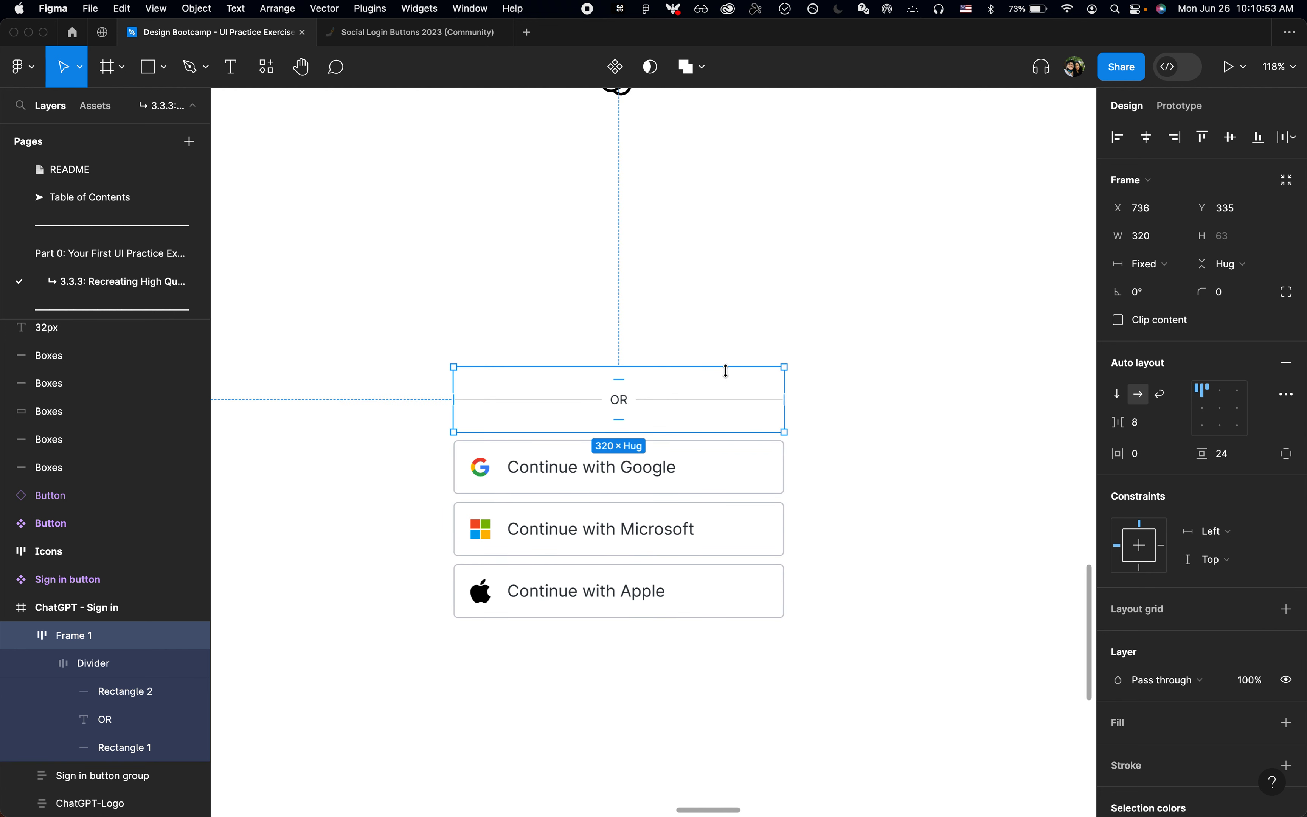
key("shift+Up")
key("shift+Down")
key("shift+Up")
key("shift+Down")
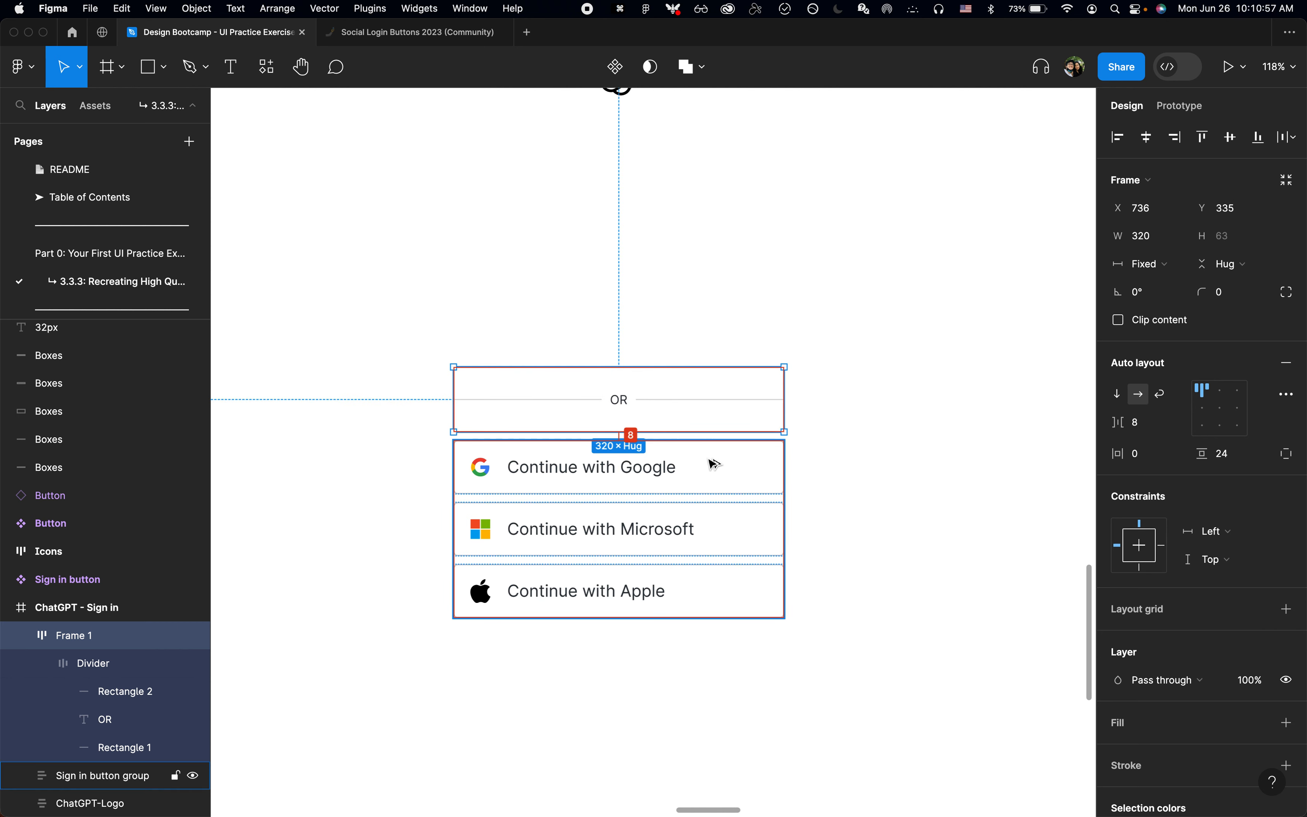
key("shift+Down")
left_click(890, 395)
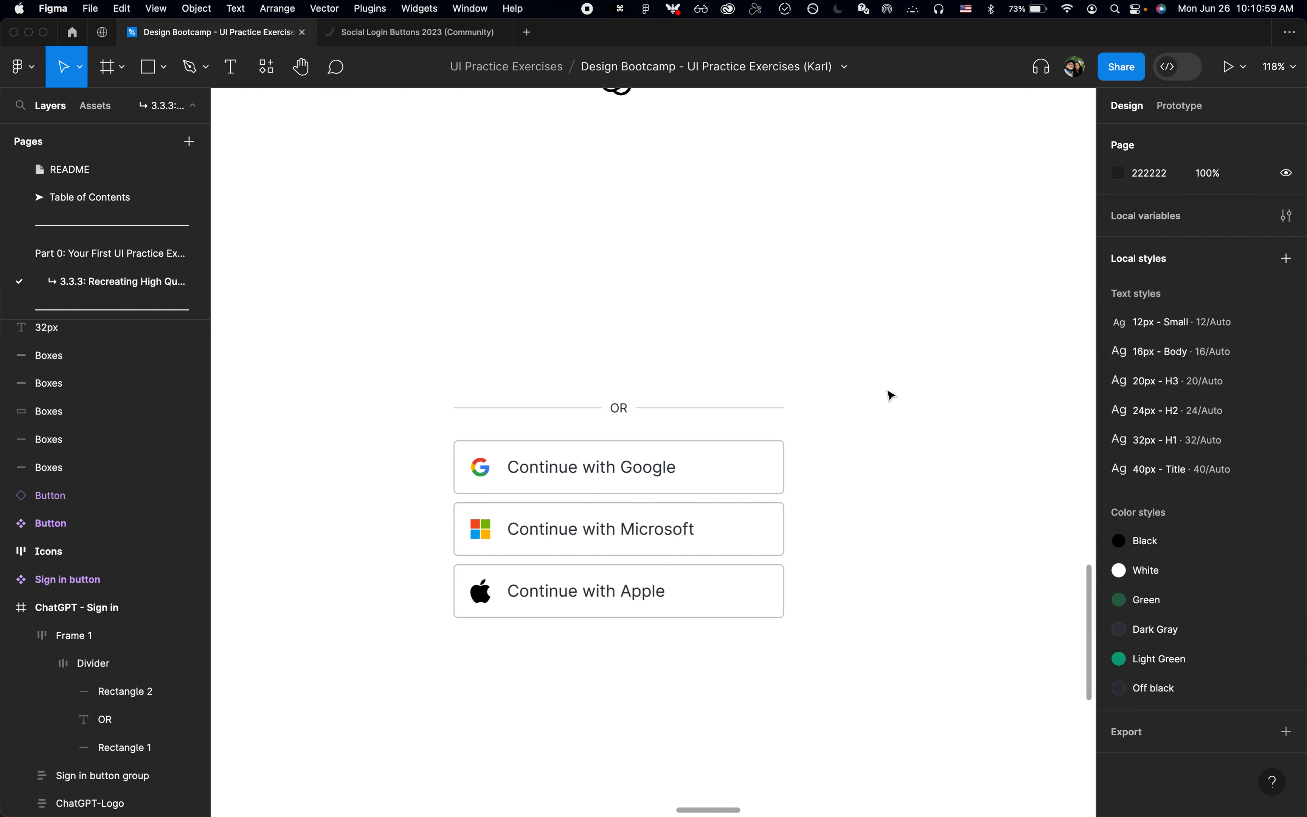
Step: Find the Nudge amount settings through the command search and review the small and big nudge values
key("super+p")
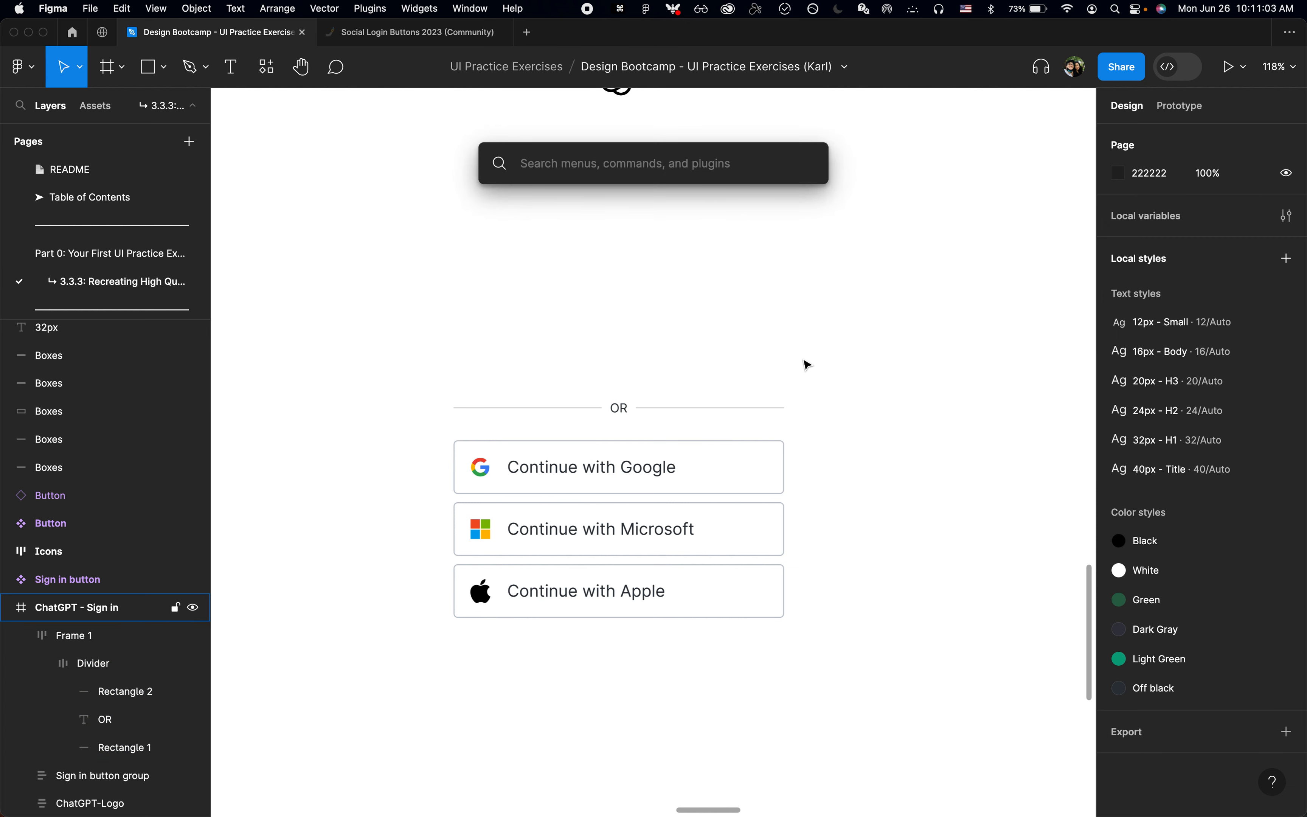
type("publish")
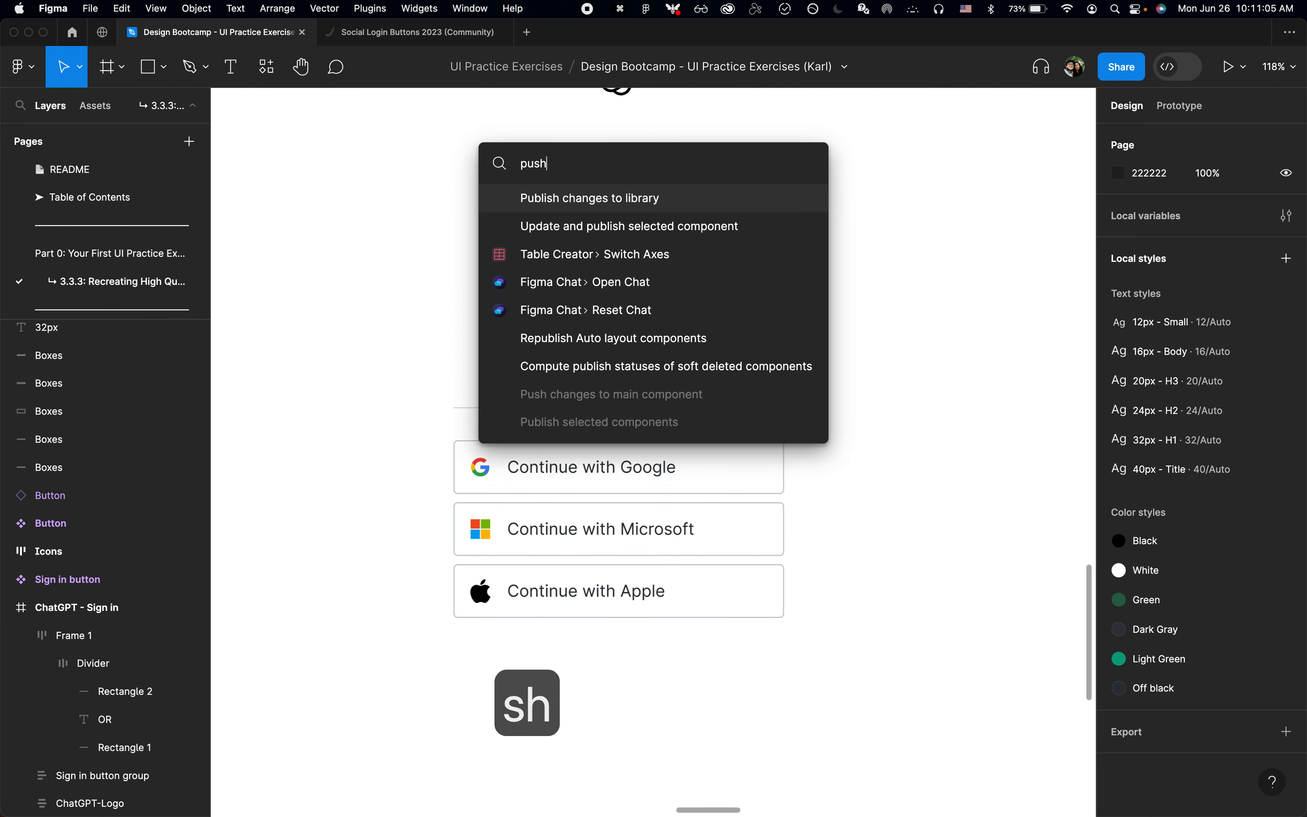
key("super+a")
type("pixel")
key("super+a")
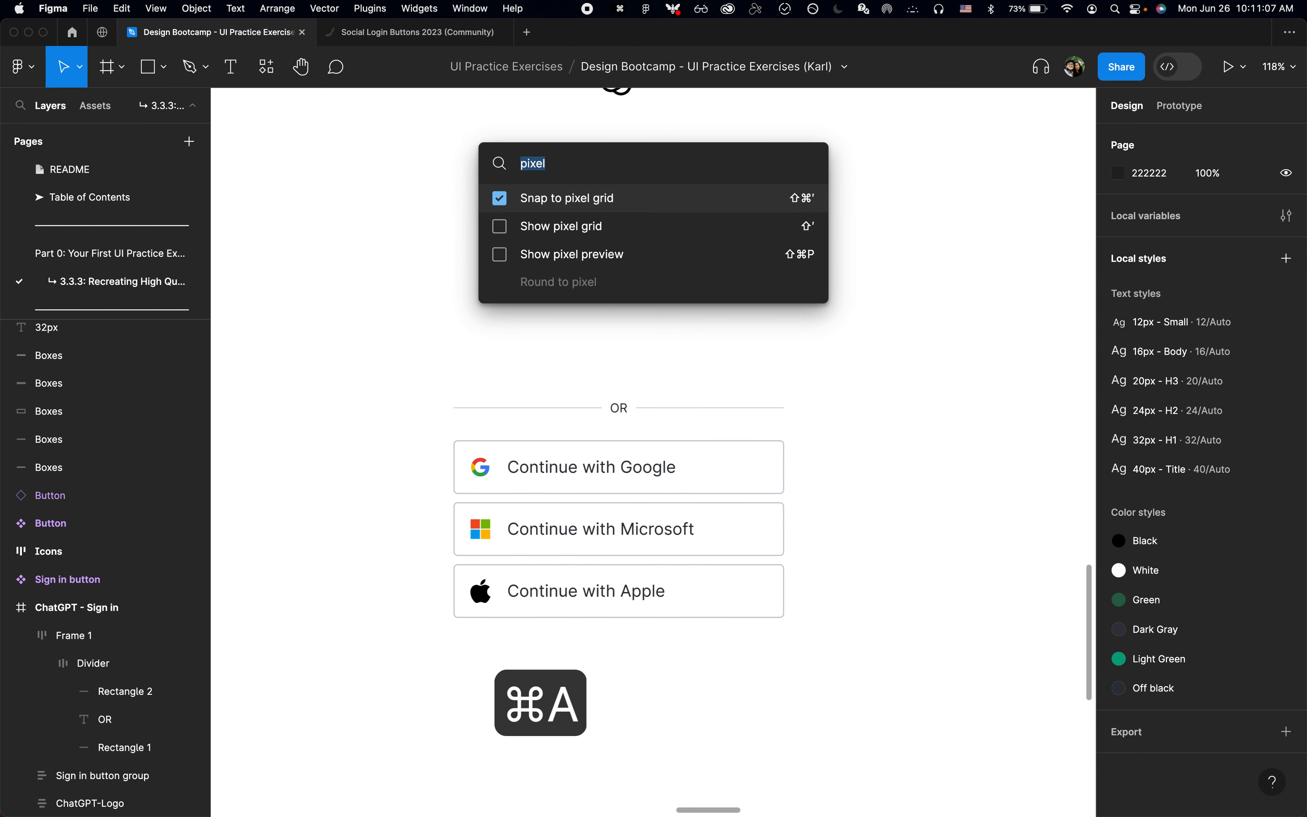
type("nud")
key("Return")
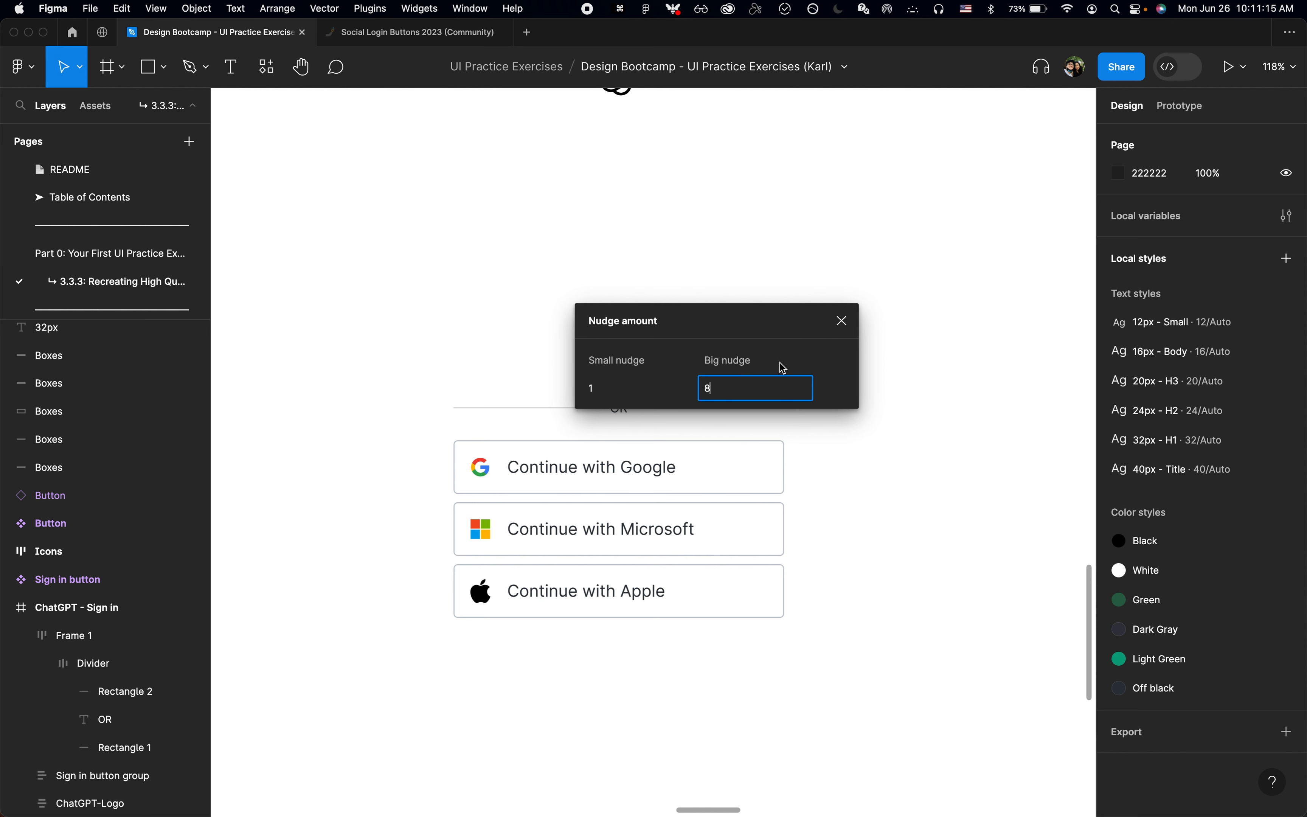
left_click(842, 323)
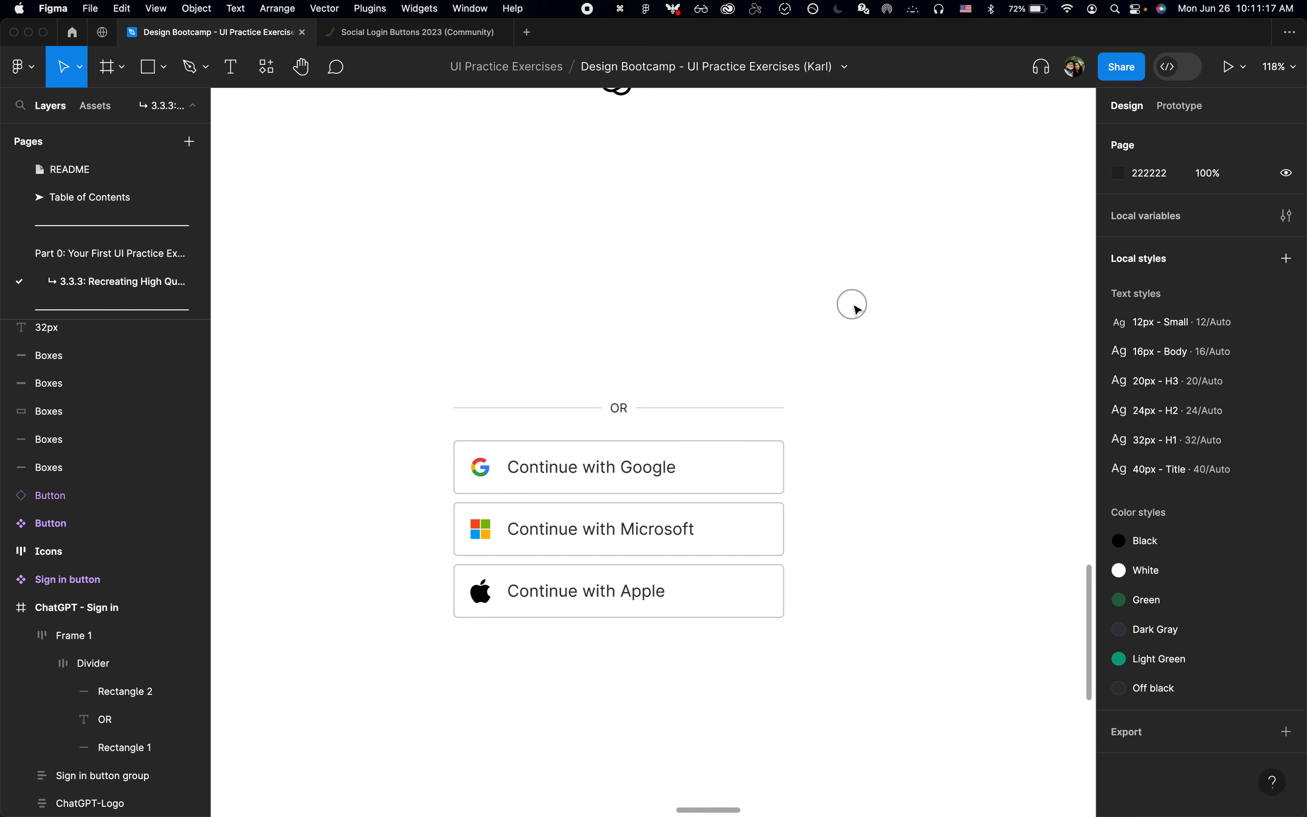
Step: Test small and big nudges up and down on the outer divider frame, ending at its starting position
left_click(701, 400)
key("Up")
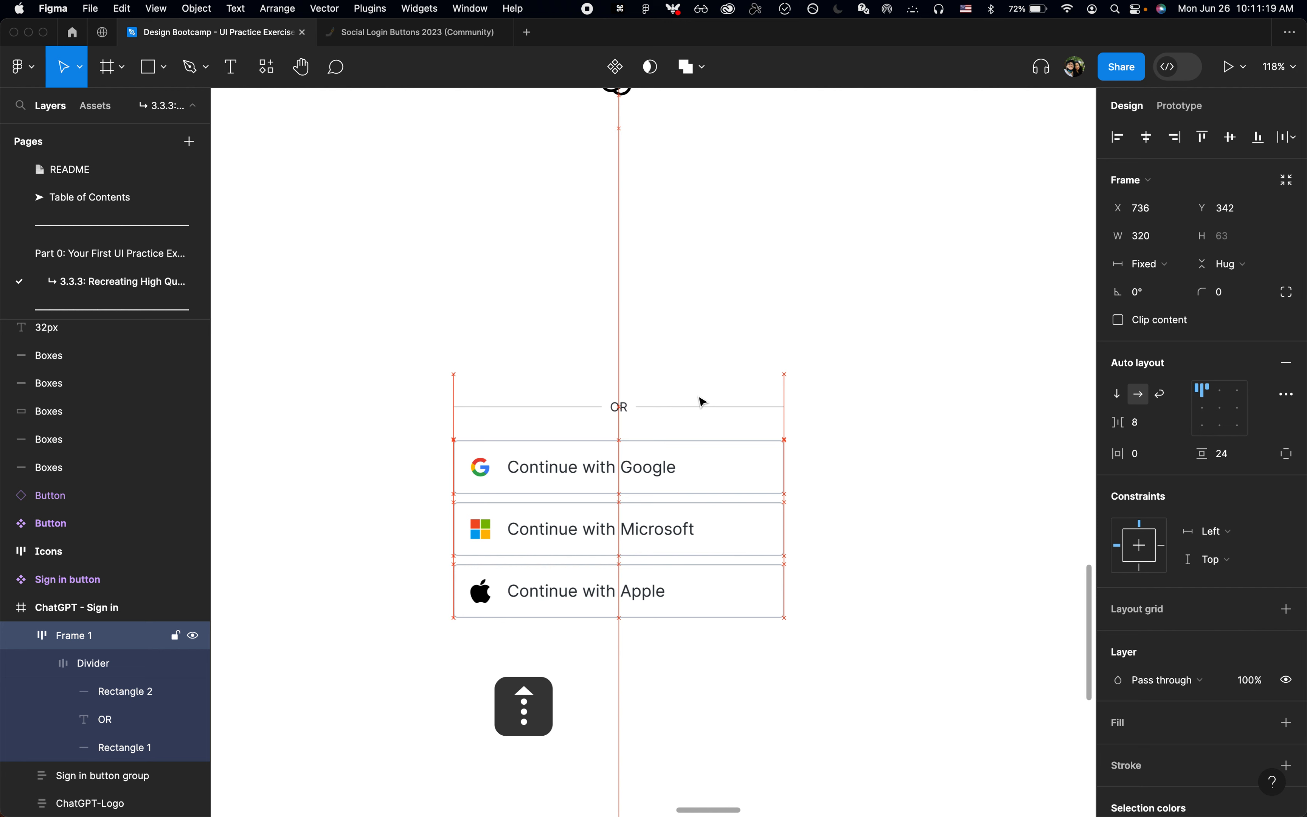
key("Up")
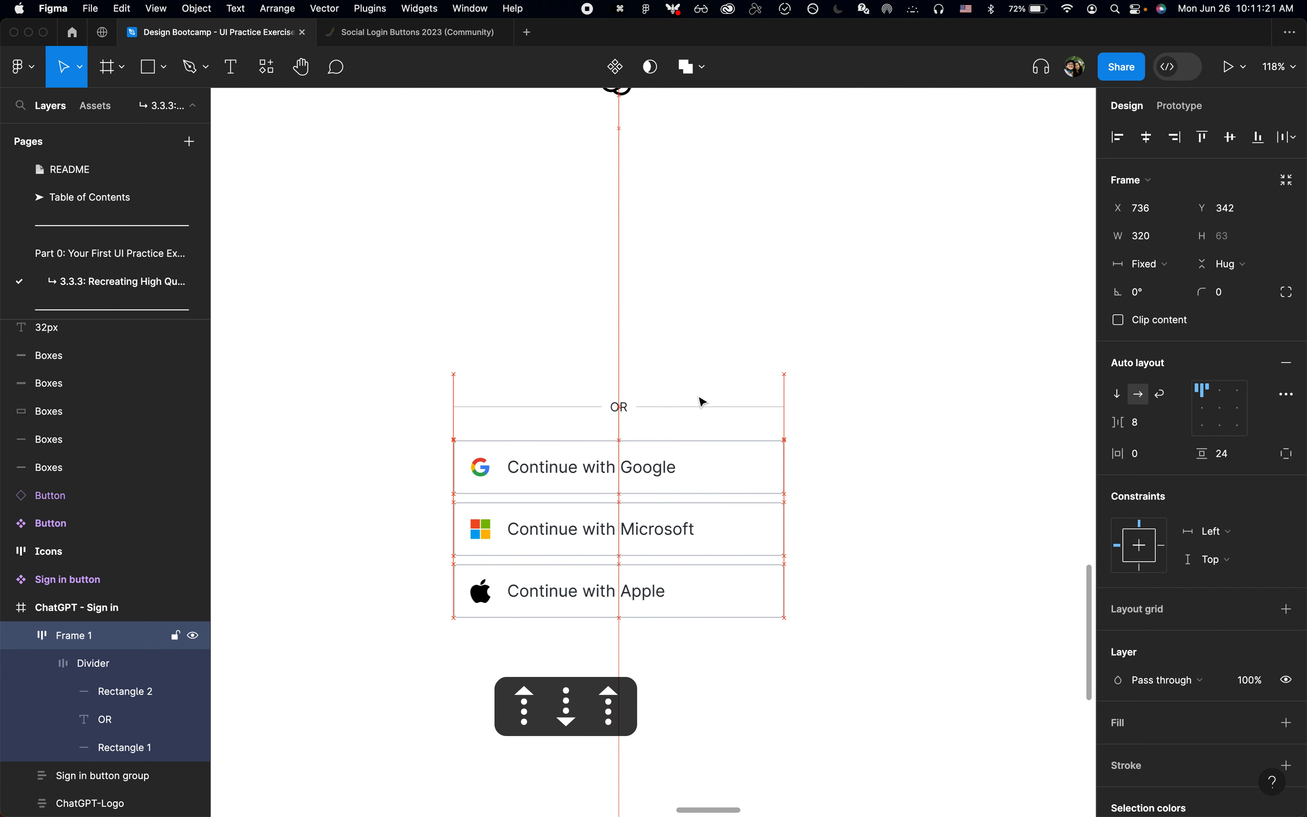
key("Down")
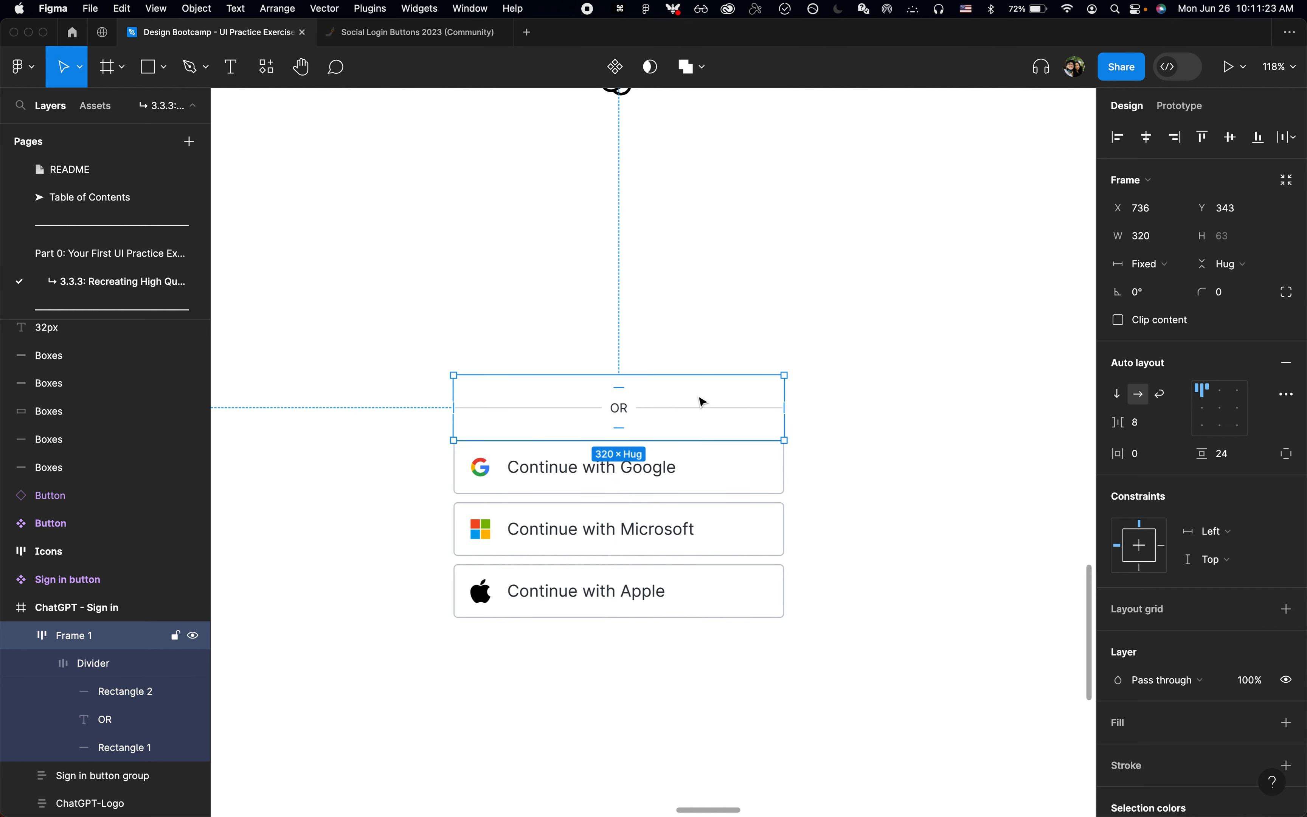
key("shift+Up")
key("shift+Down")
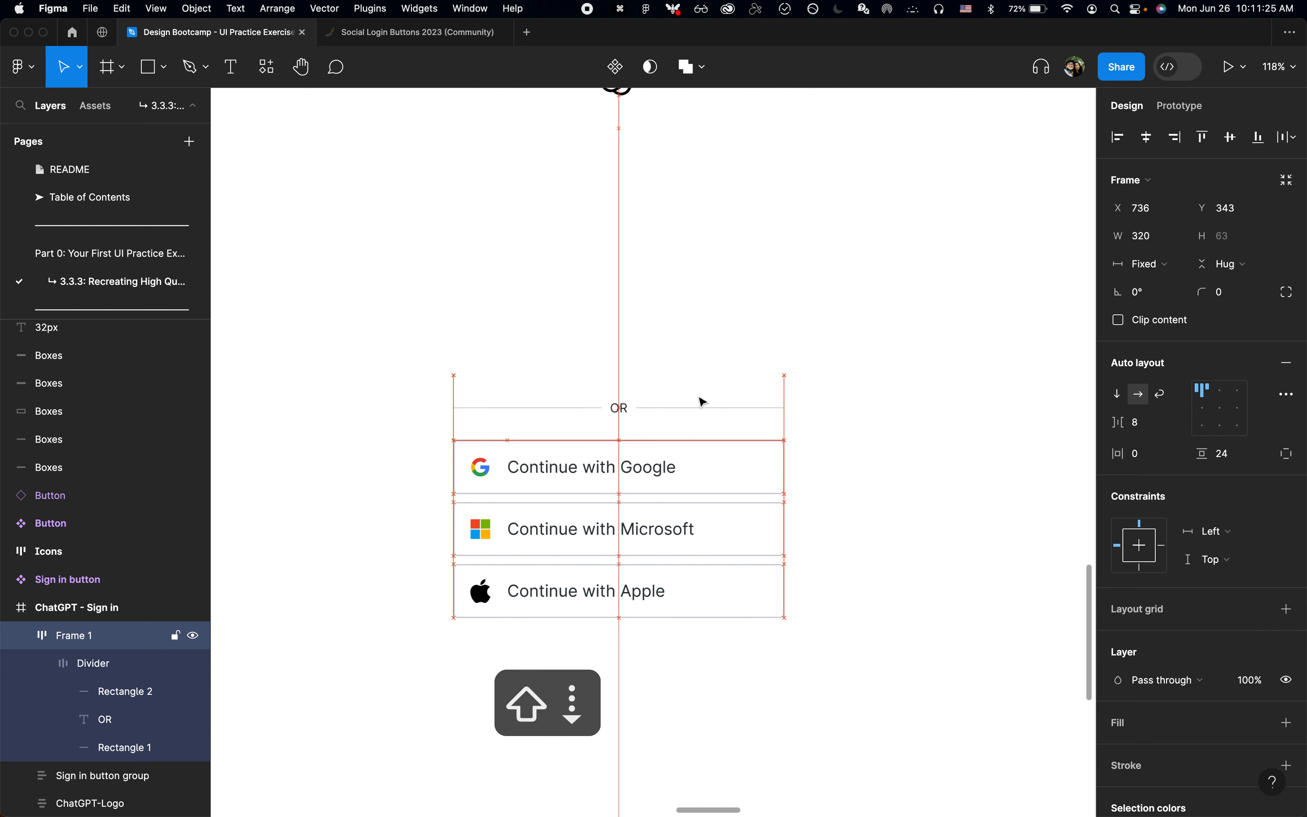
left_click(551, 712)
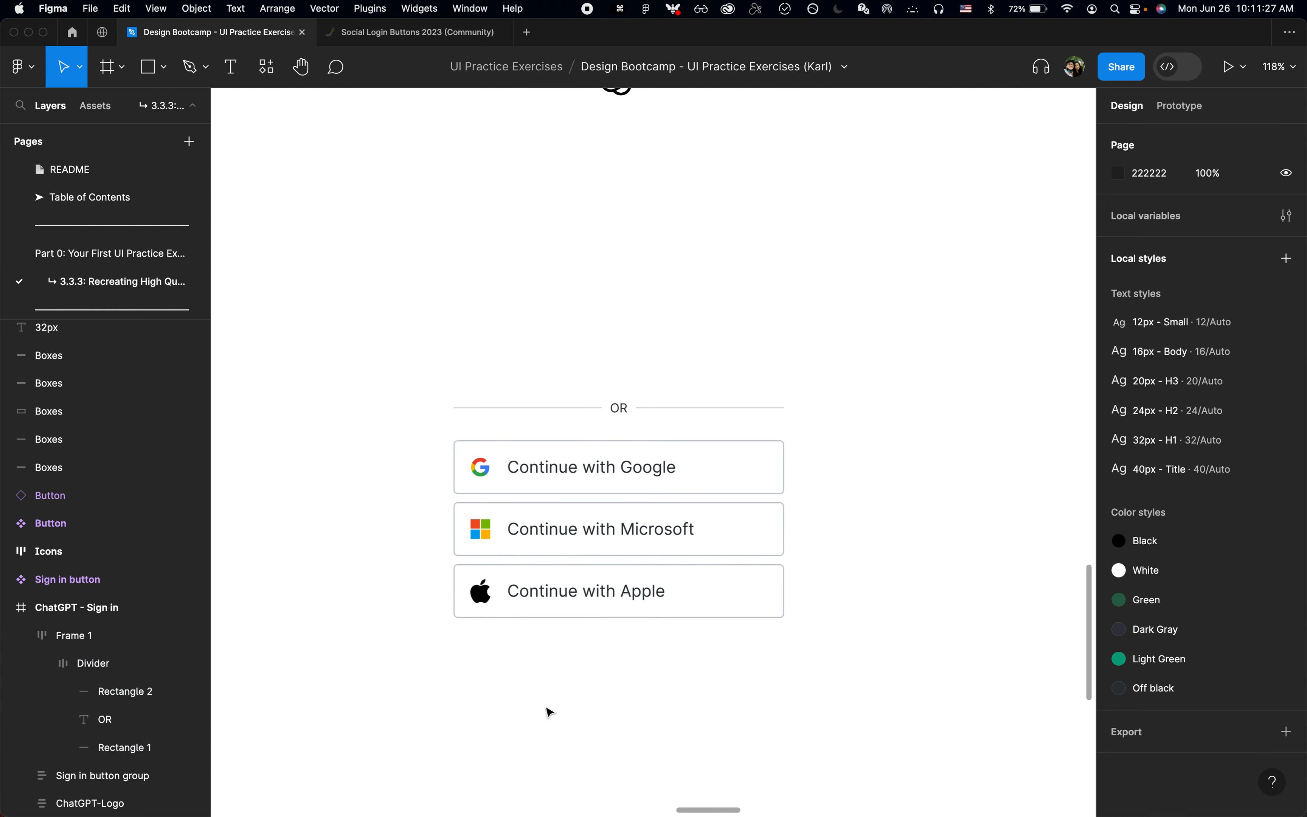
Step: Reopen the Nudge amount settings from the command search to recheck the big nudge value
key("shift+p")
key("Escape")
key("super+p")
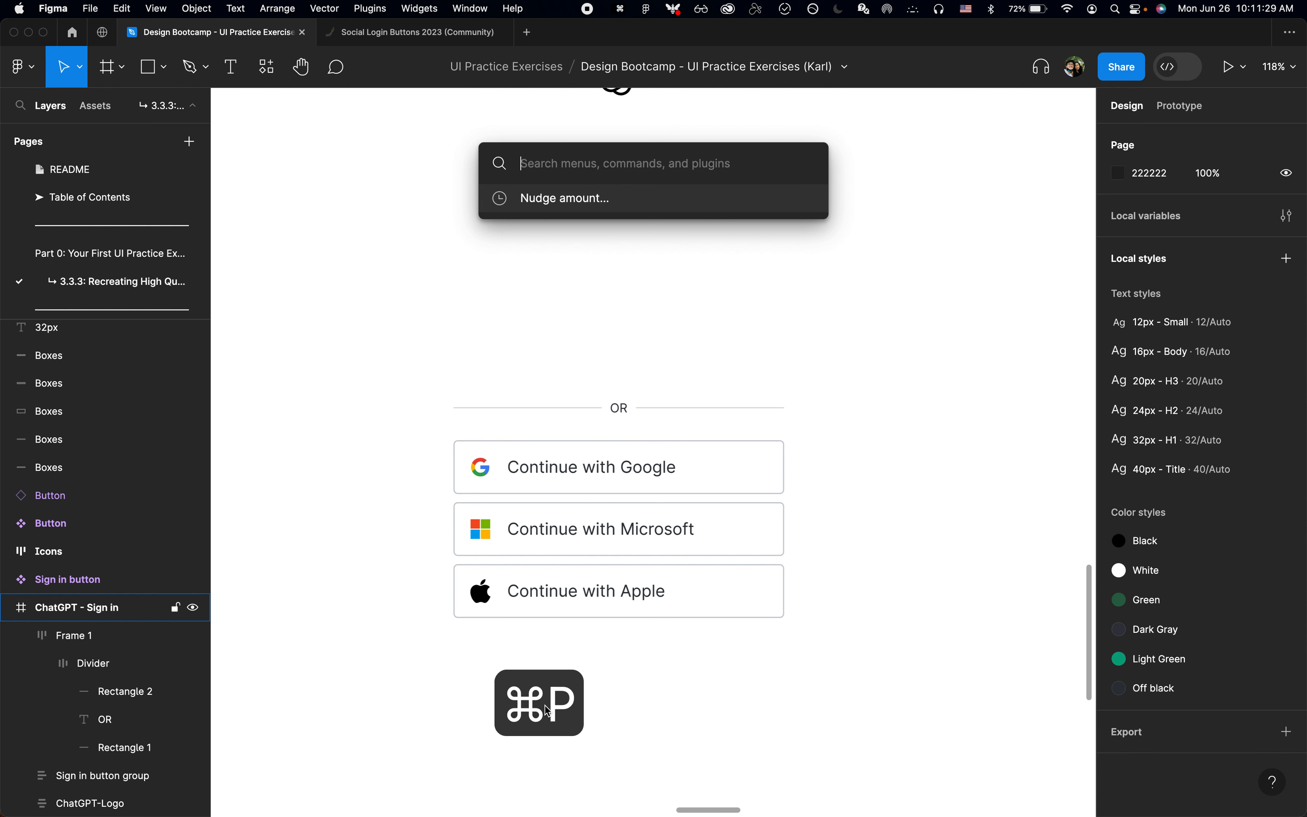
key("Return")
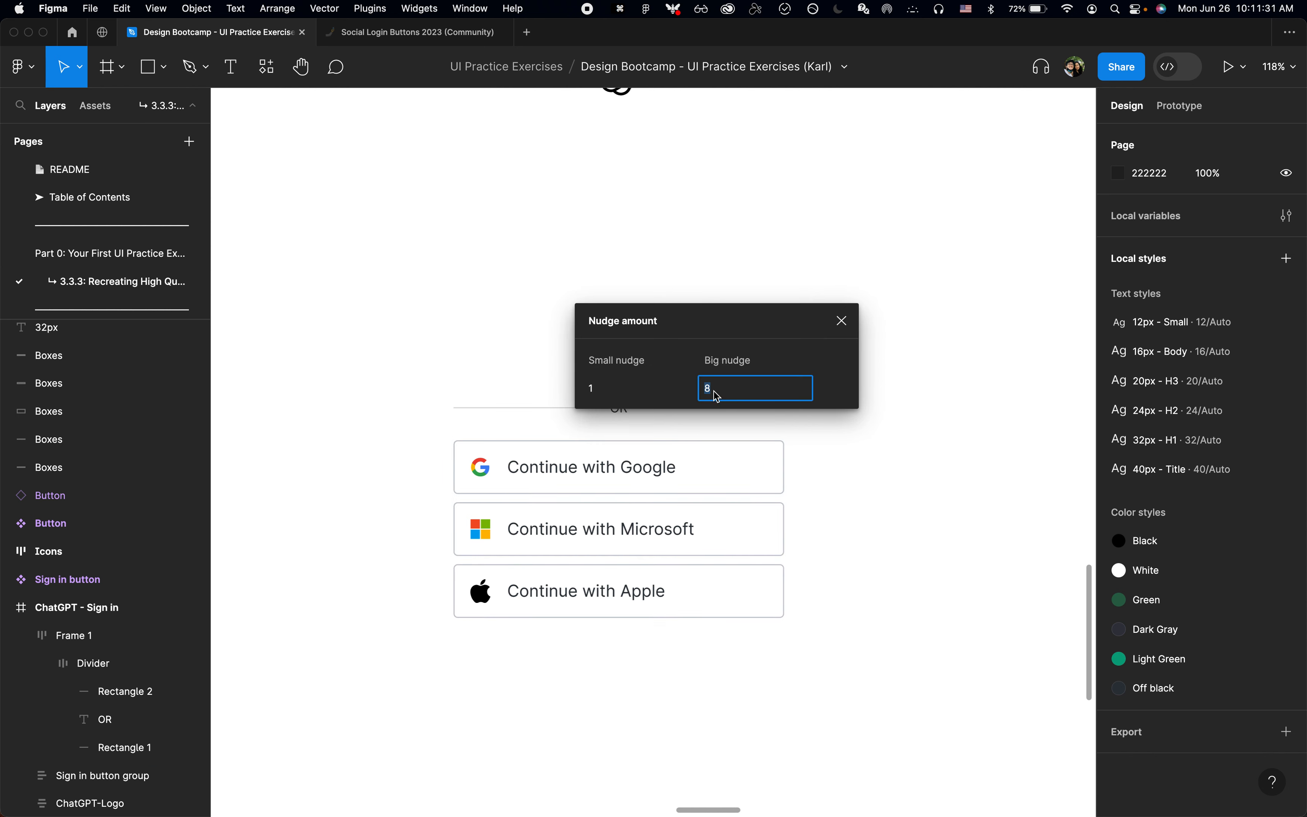
left_click(845, 330)
key("super+p")
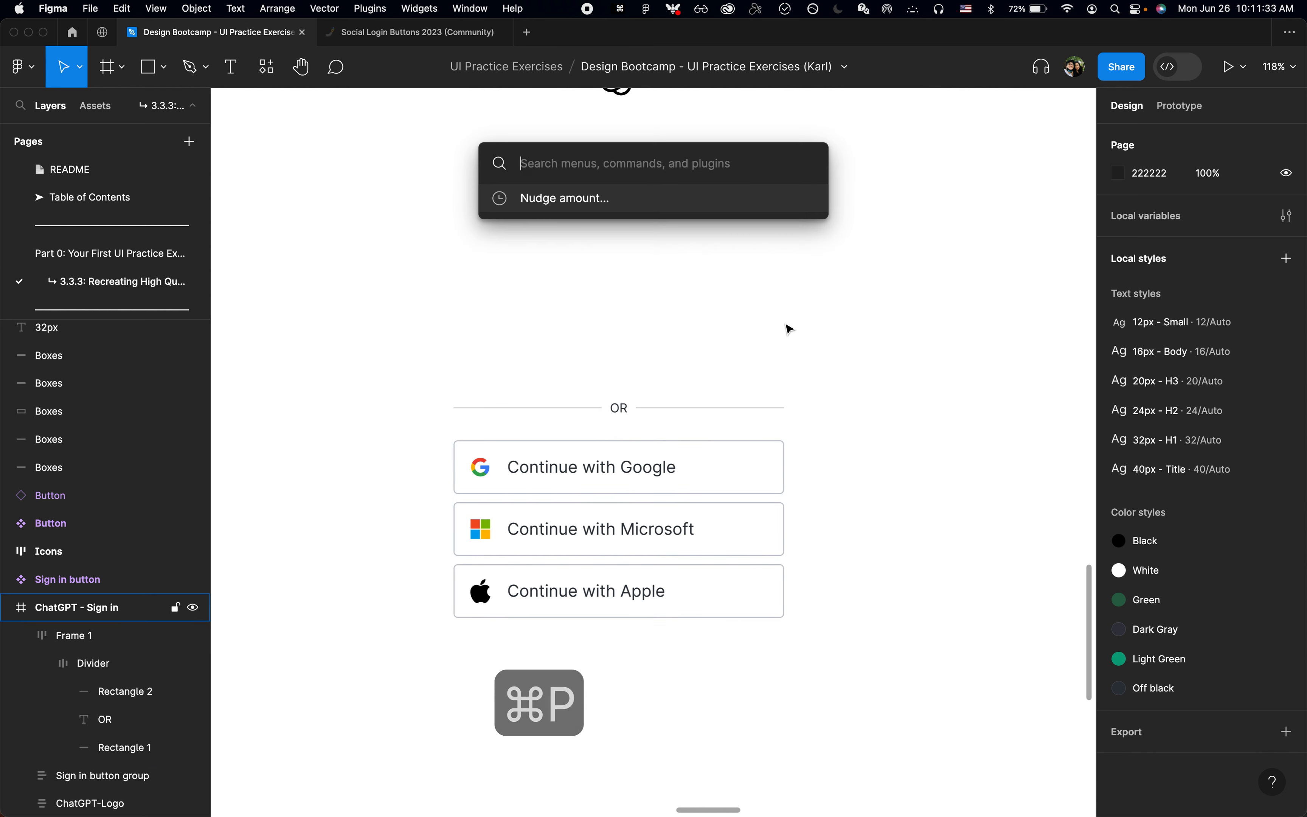
type("nudg")
key("Return")
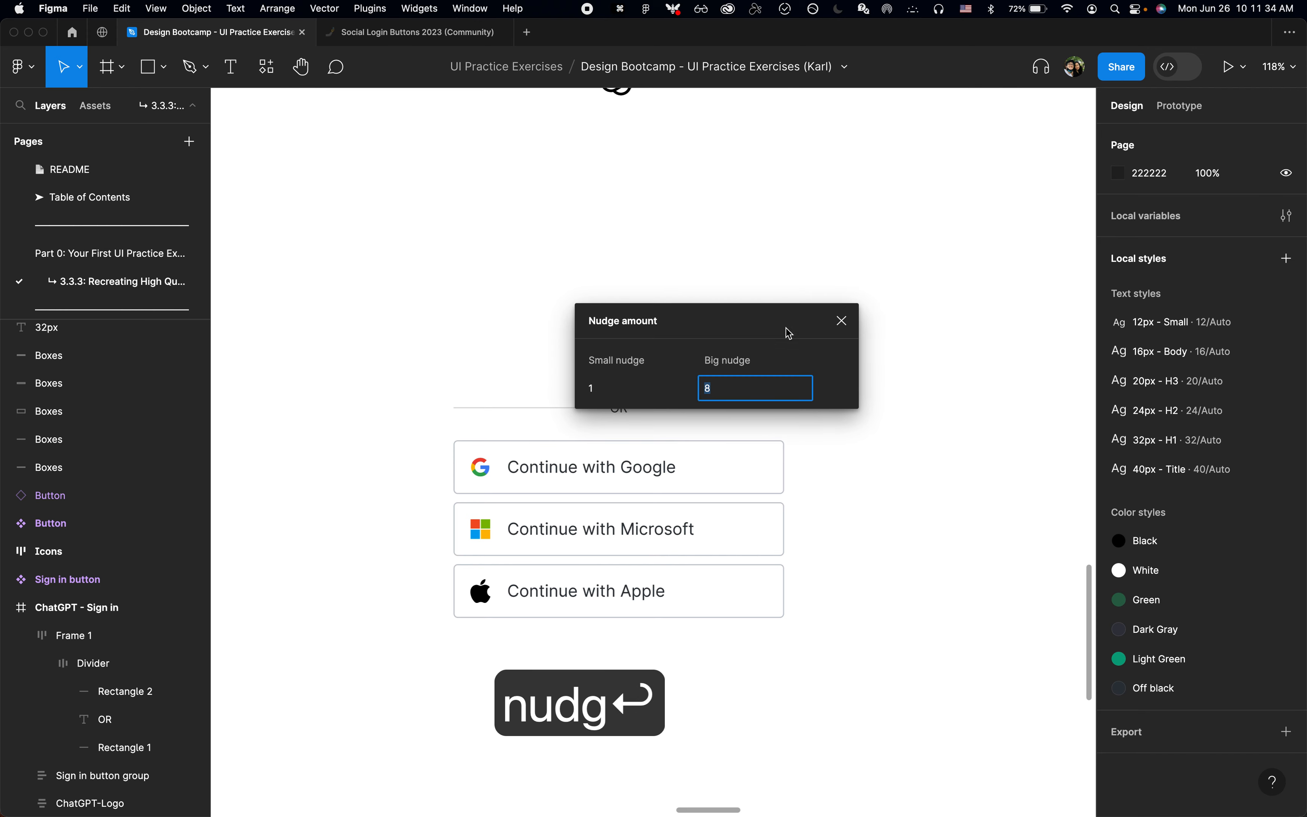
left_click(844, 323)
Step: Copy "Don't have an account? Sign up" from the login page in Chrome and place it above the OR divider in Figma
scroll(659, 361, "down", 3)
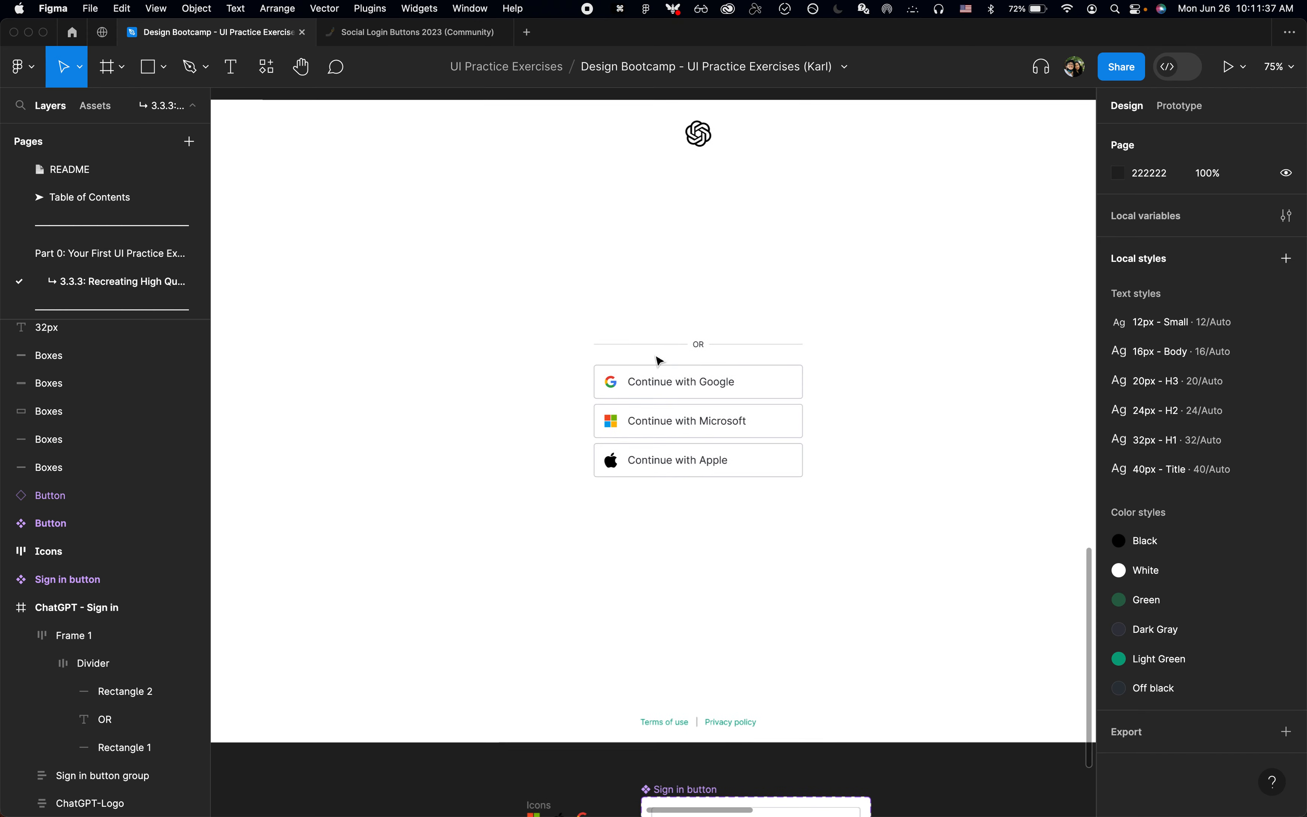
key("super+Tab")
scroll(632, 437, "down", 1)
scroll(636, 432, "up", 1)
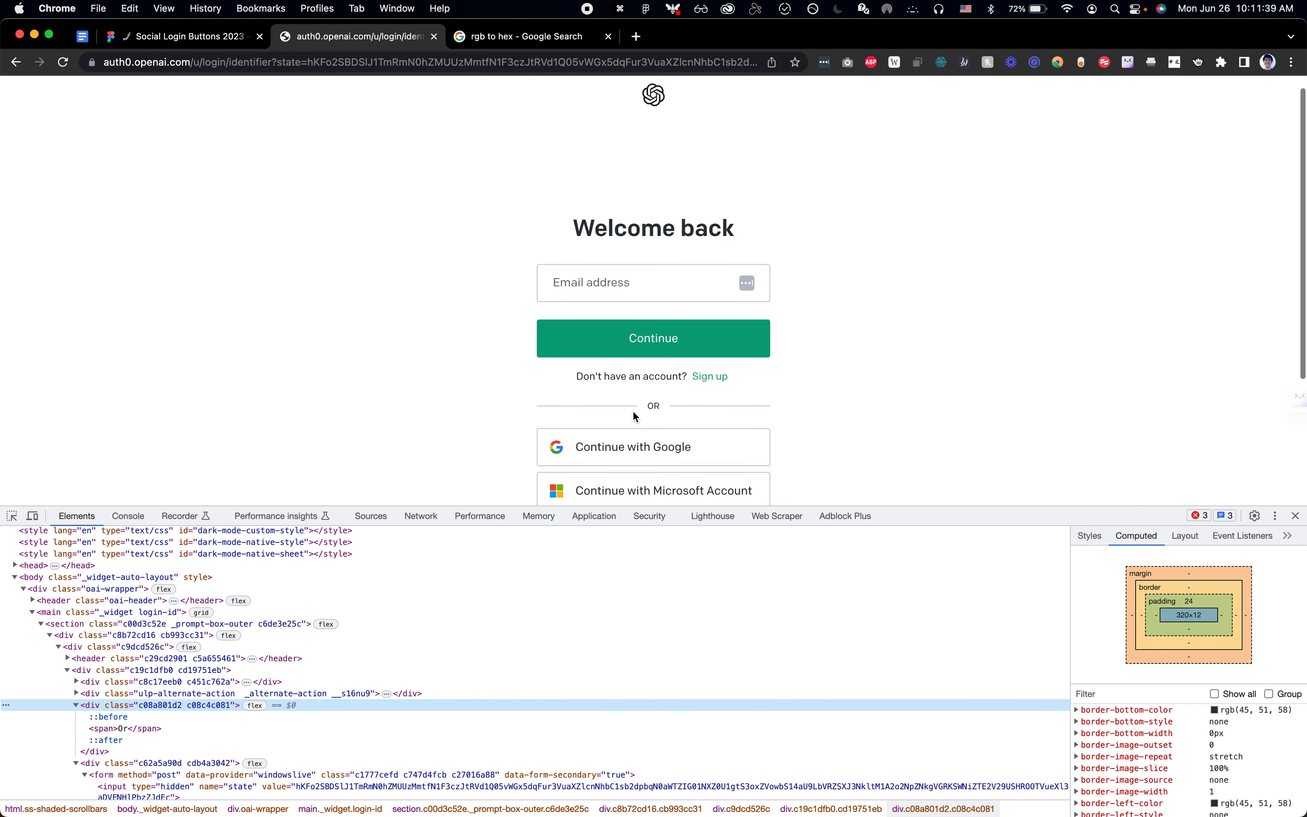
key("super+c")
key("super+Tab")
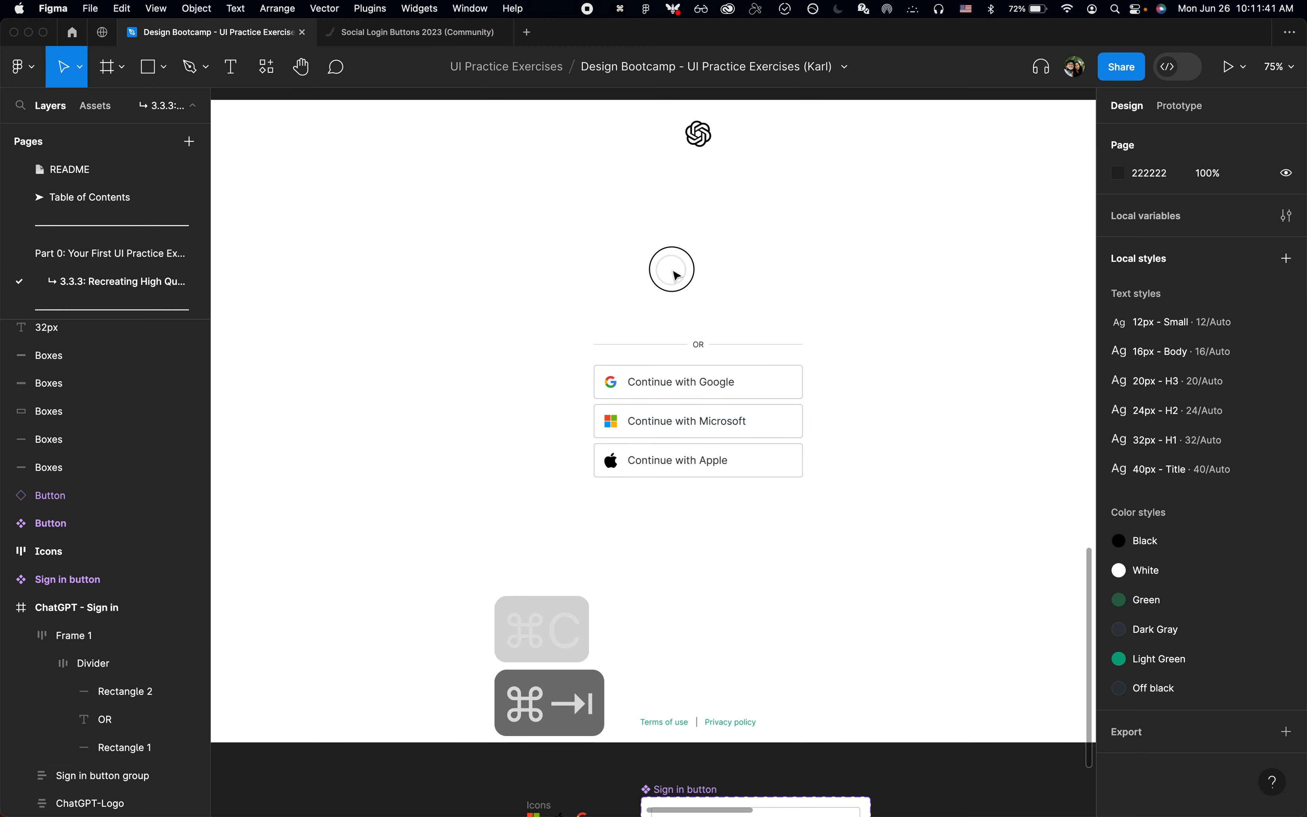
key("super+v")
scroll(711, 520, "up", 3)
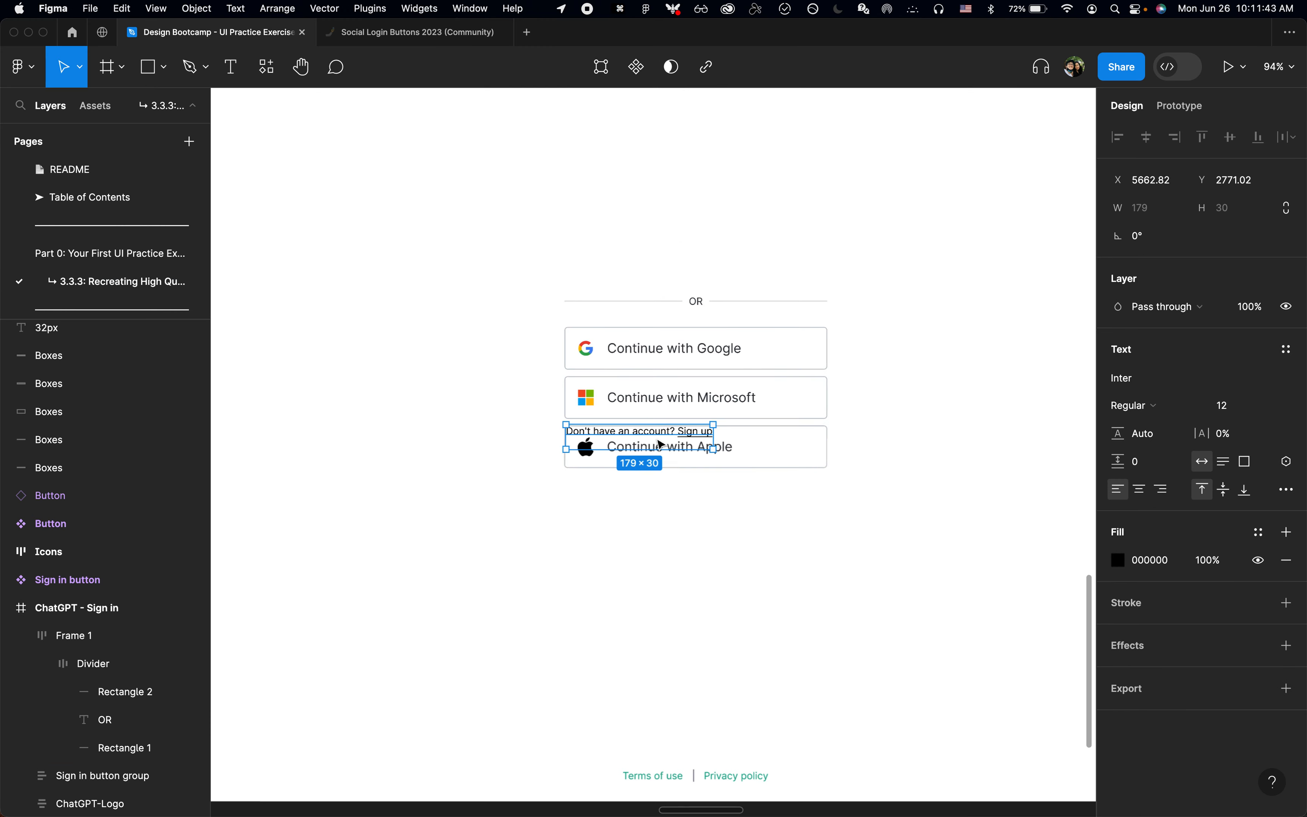
left_click_drag(661, 444, 692, 255)
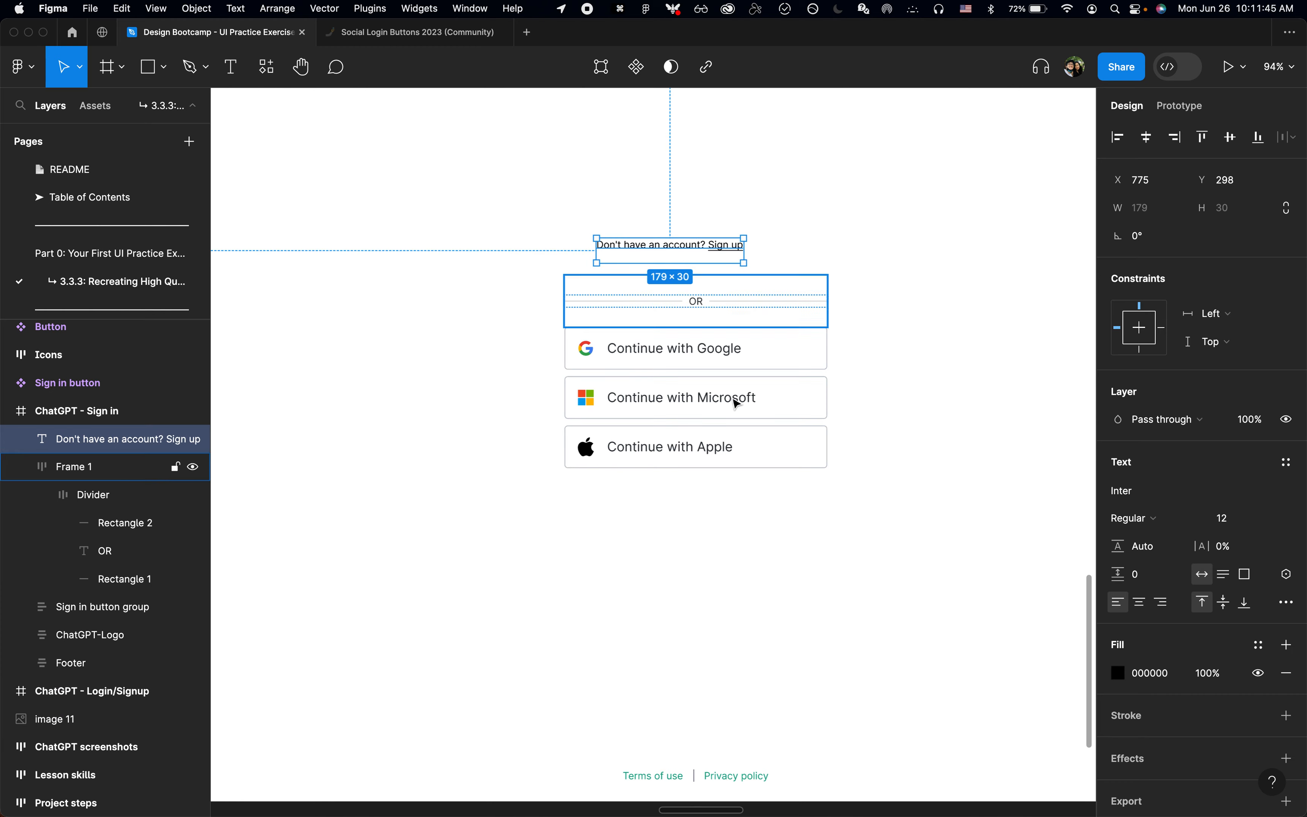
Step: Remove the underline from the pasted sign-up text and set its font size to 14
key("super+u")
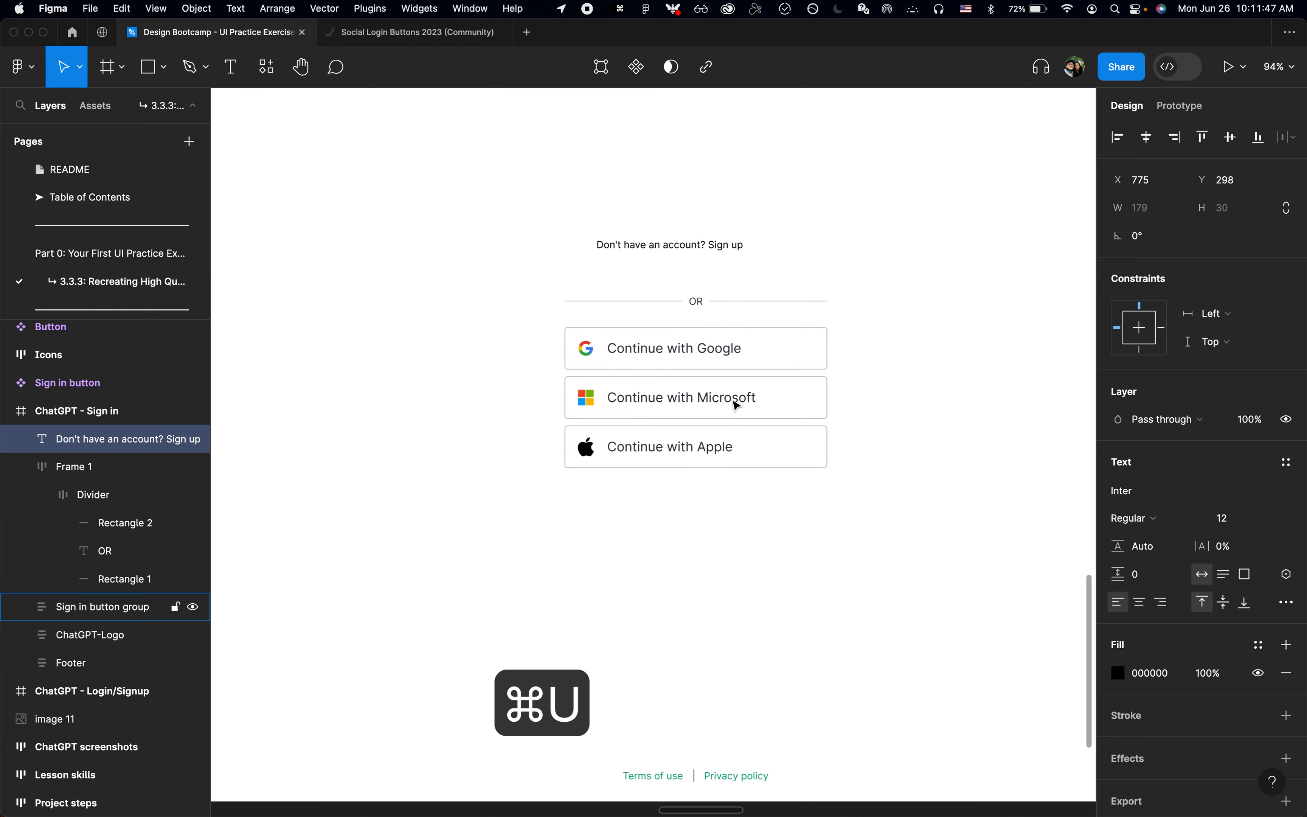
key("super+Tab")
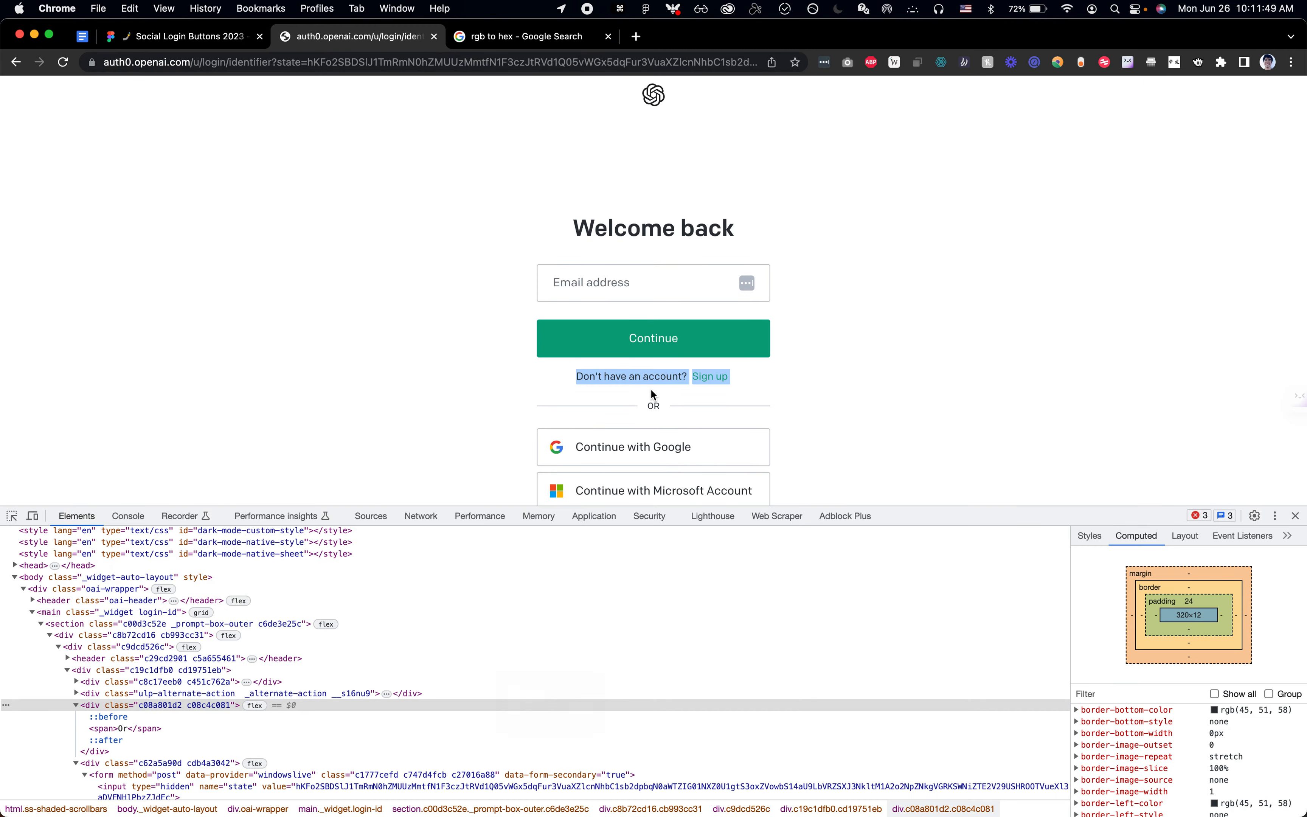
key("super+shift+c")
key("super+Tab")
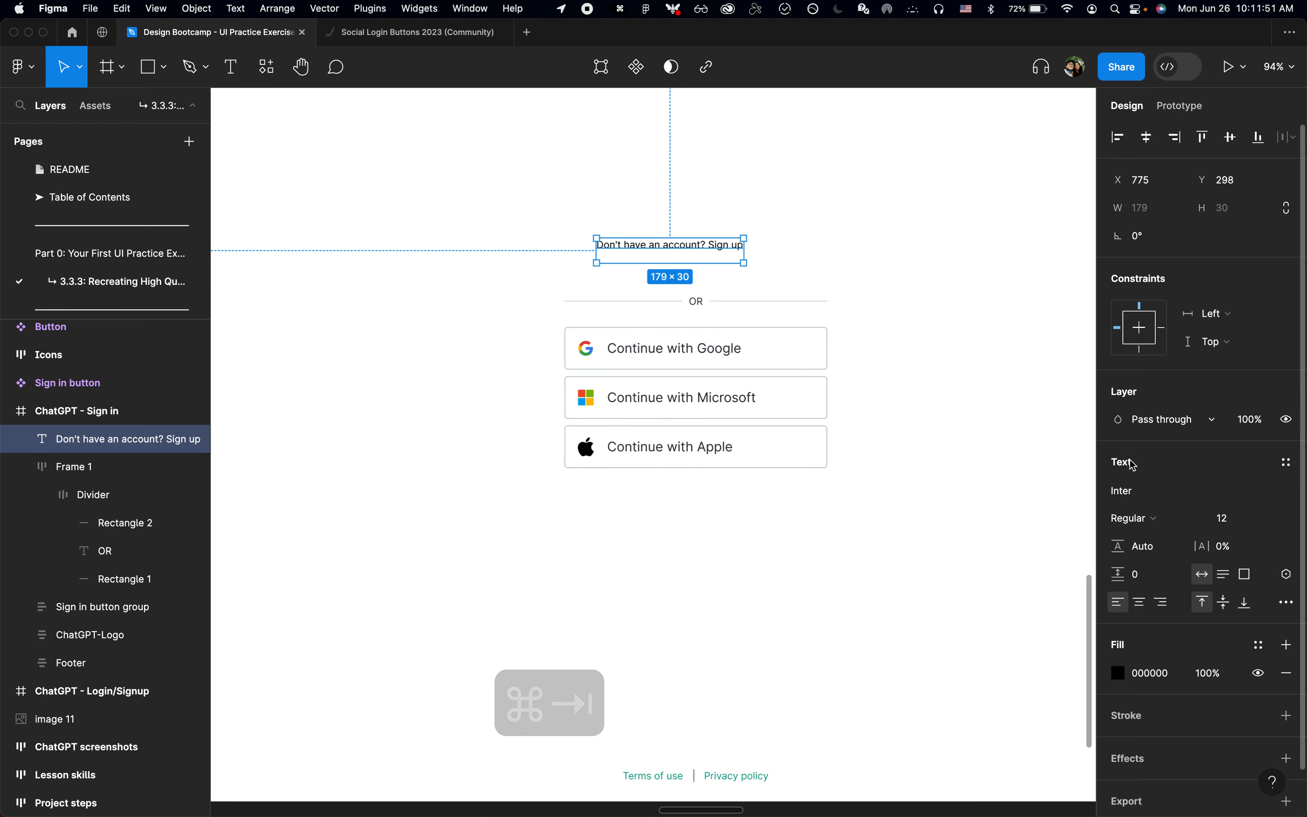
type("14")
key("Return")
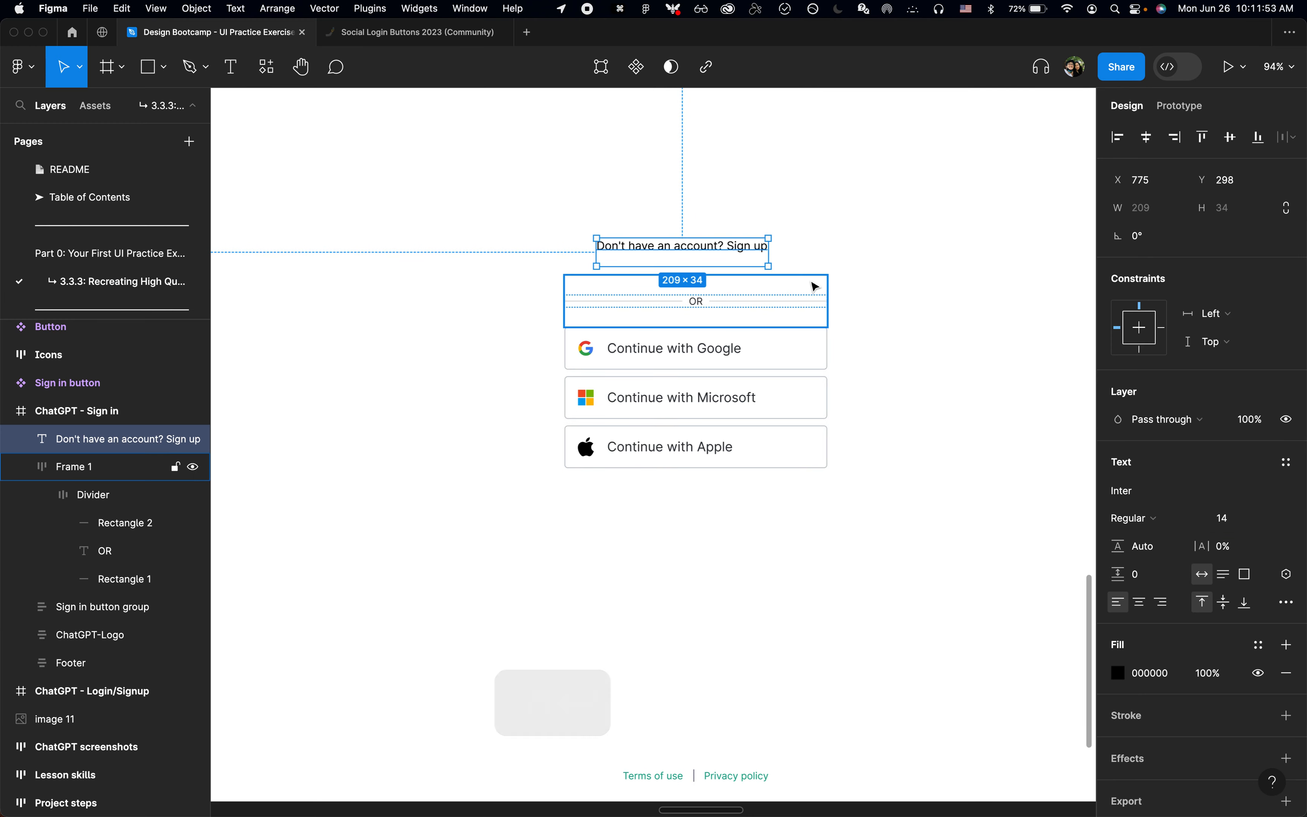
Step: Apply the Light Green colour style to only the words "Sign up" in the account text
key("Return")
key("Down")
key("alt+Left")
key("alt+Left")
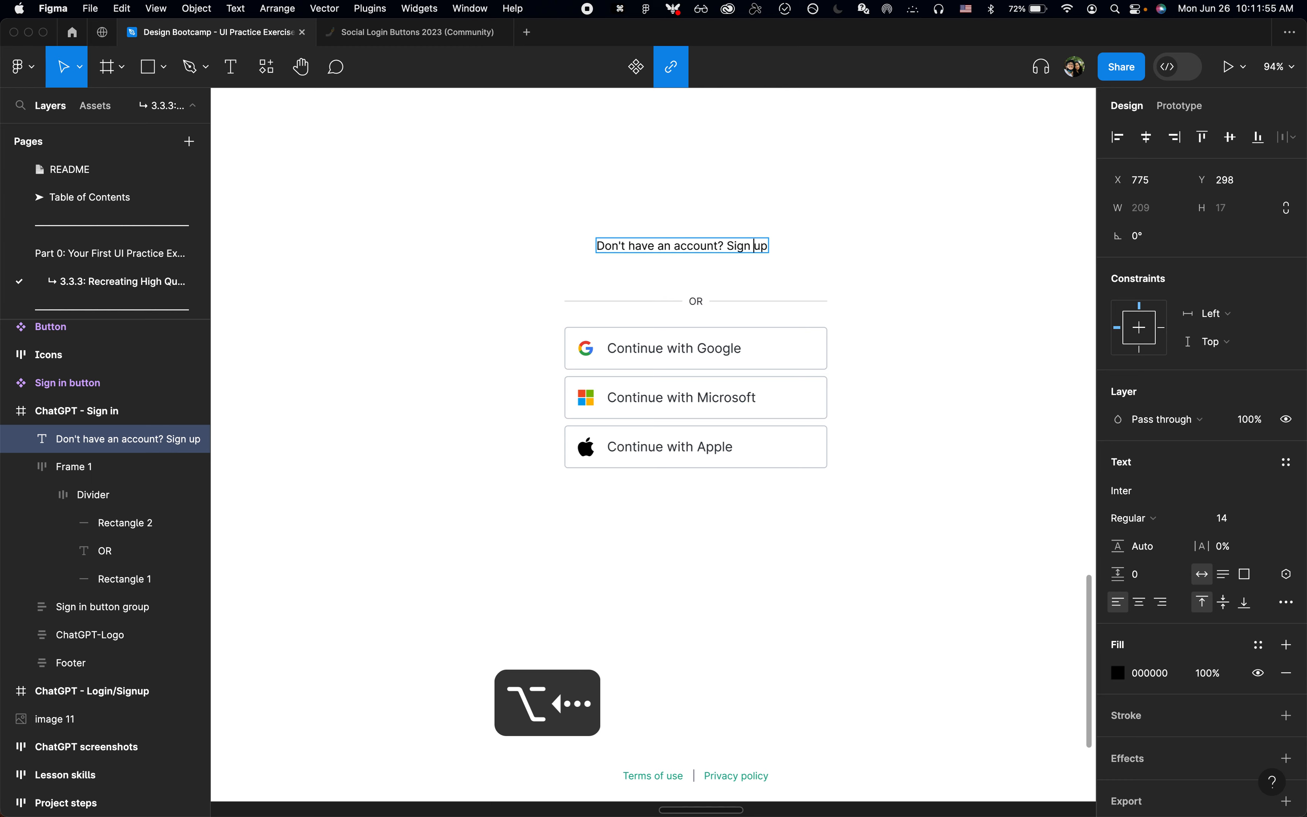
key("shift+super+Right")
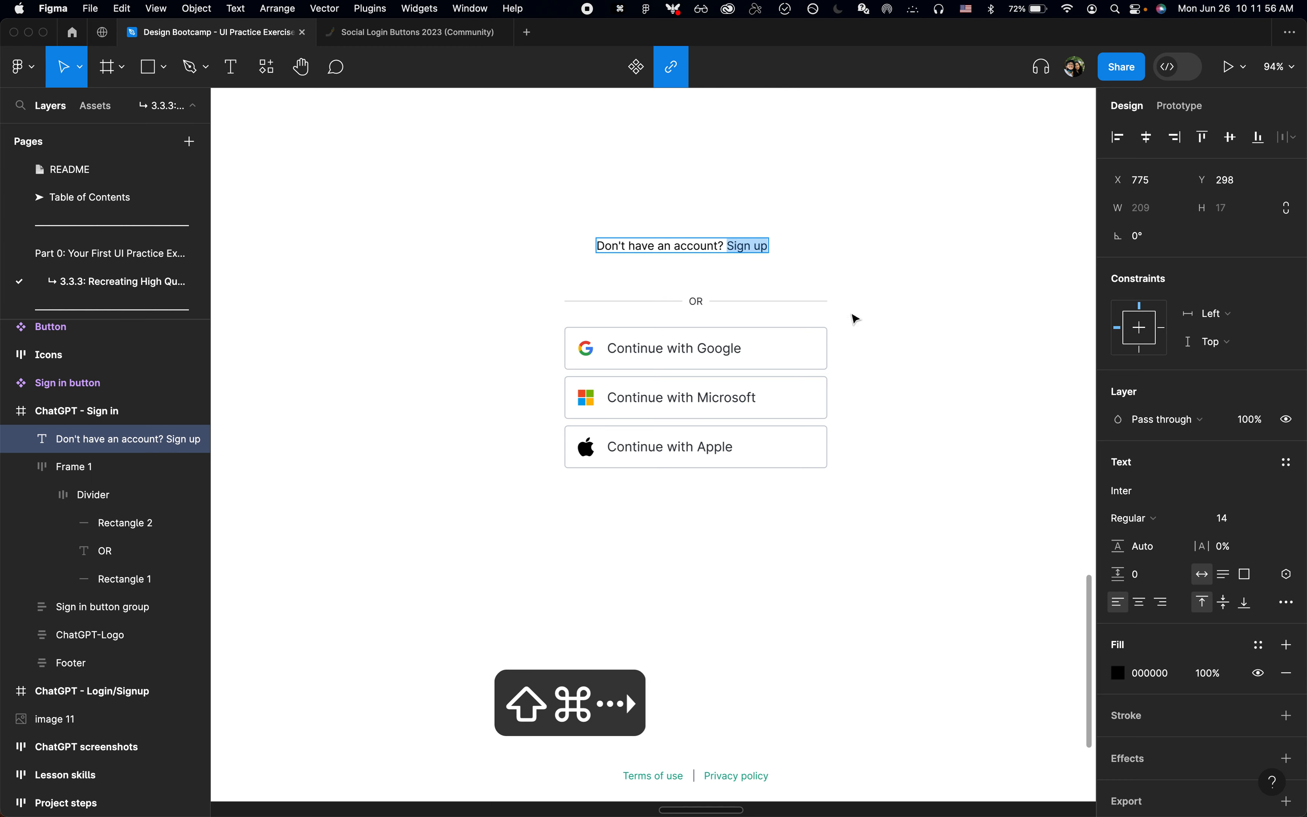
left_click(1258, 648)
left_click(978, 751)
Step: Check the account text's colour on the login page in Chrome and apply the Off black style to "Don't have an account?" in Figma
key("super+Tab")
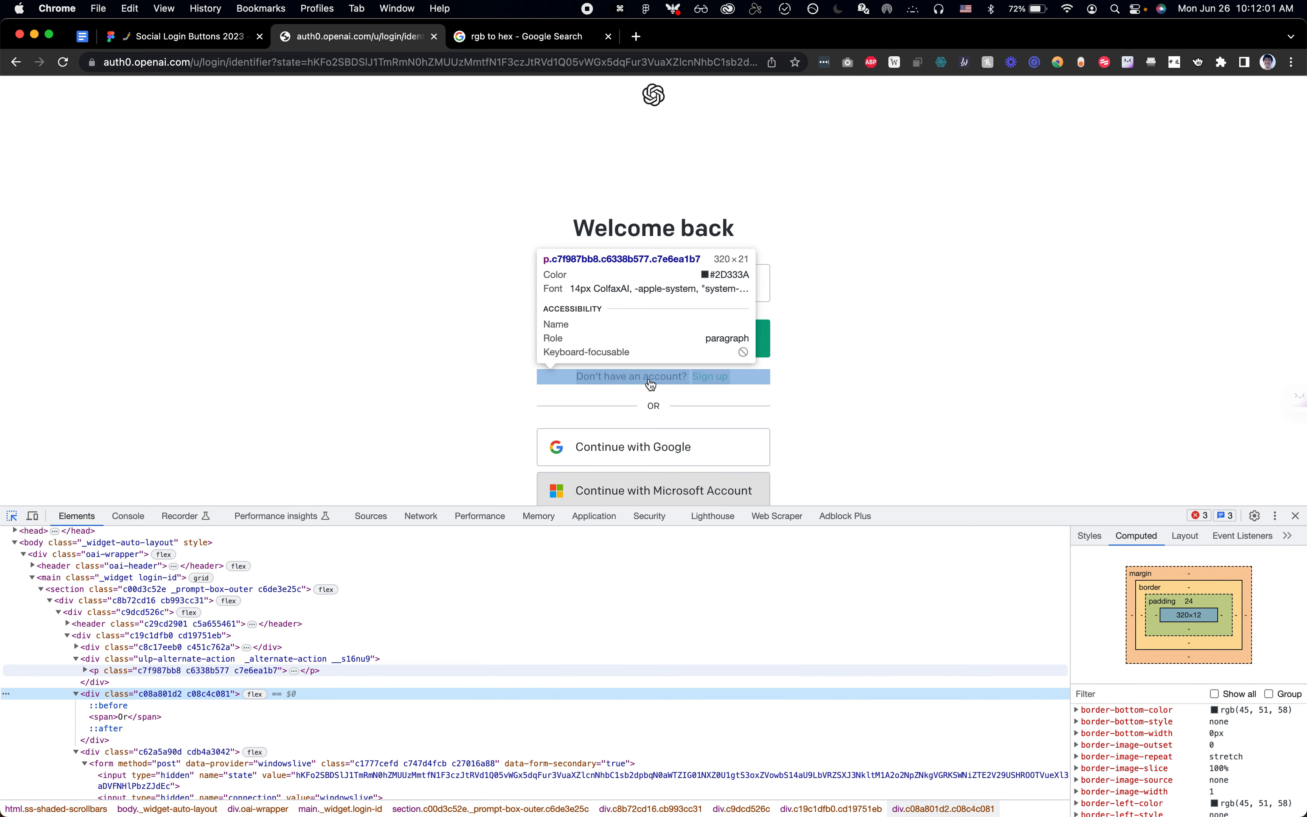
key("super+Tab")
mouse_move(728, 247)
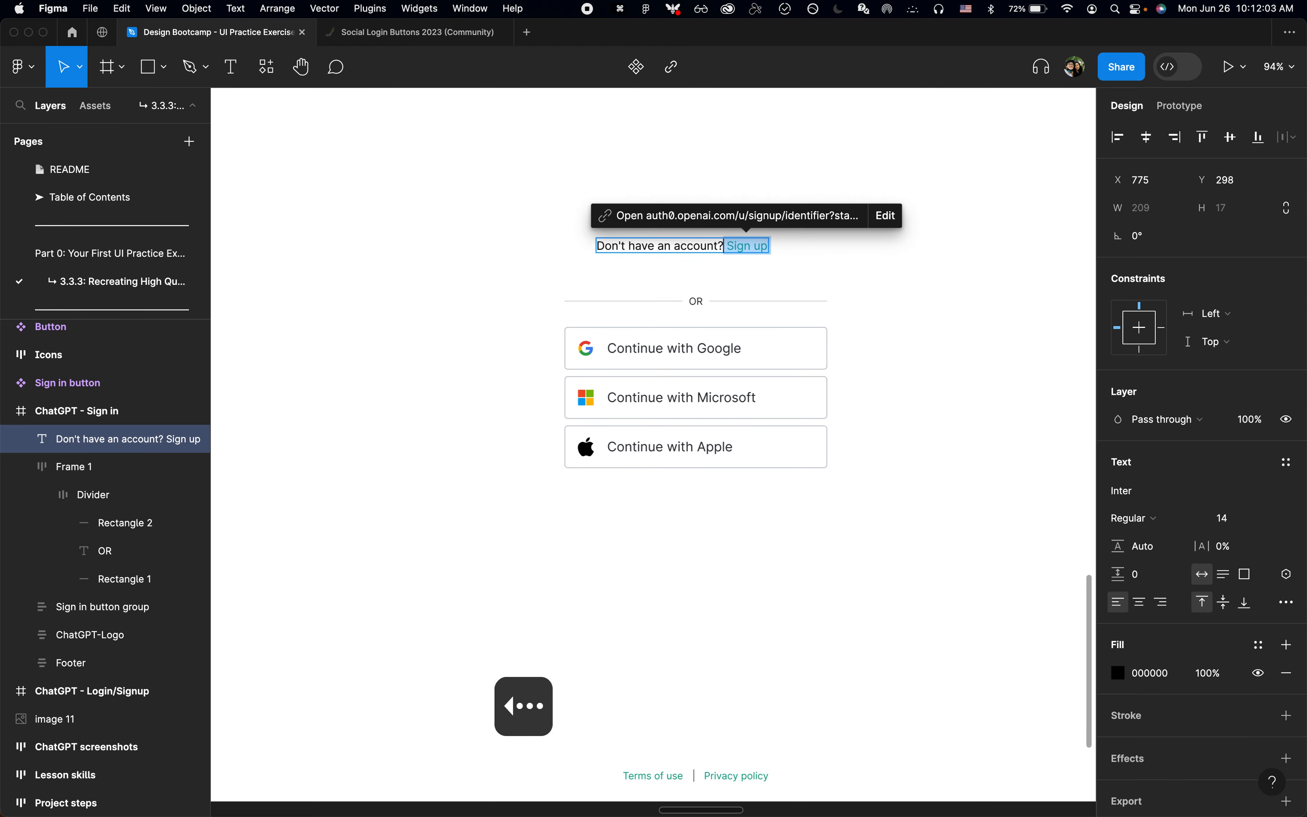
key("shift+super+Left")
left_click(1254, 648)
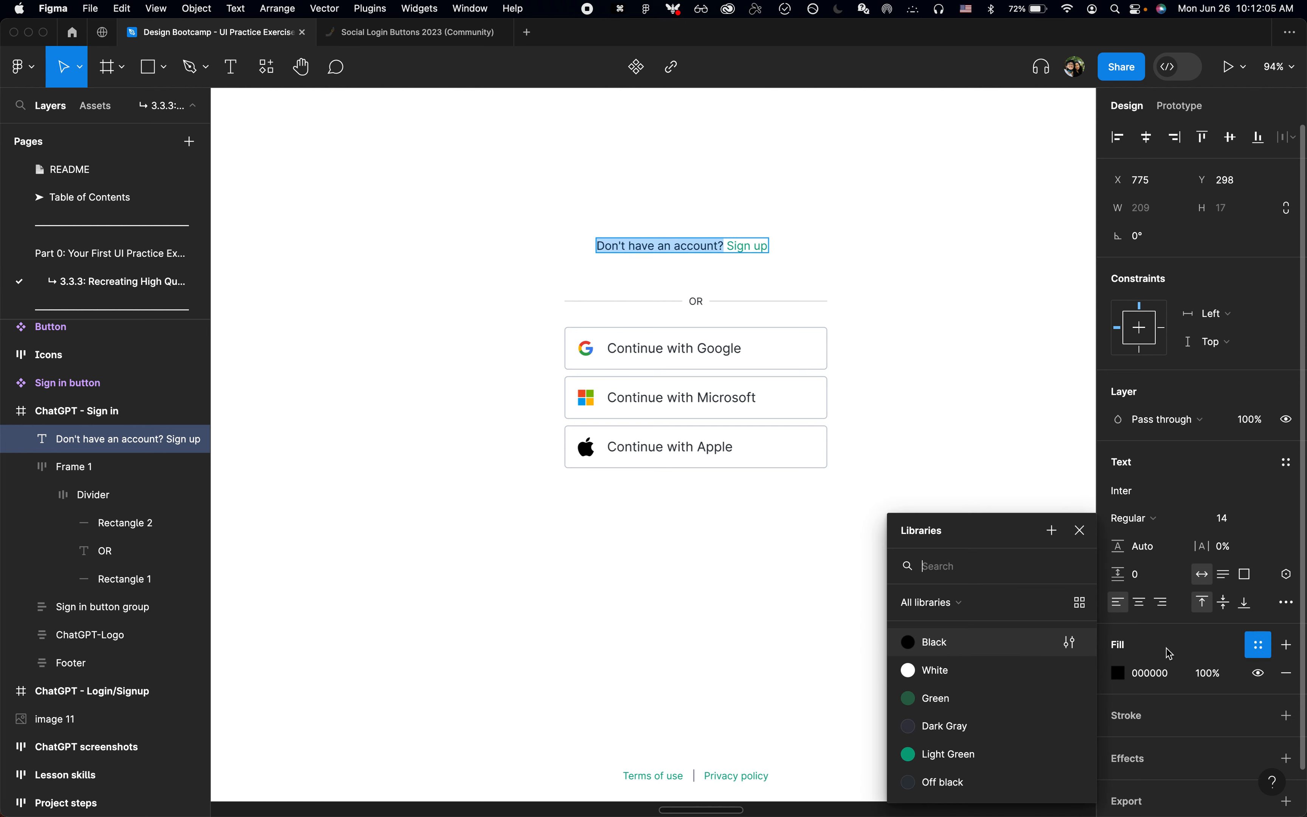
left_click(947, 781)
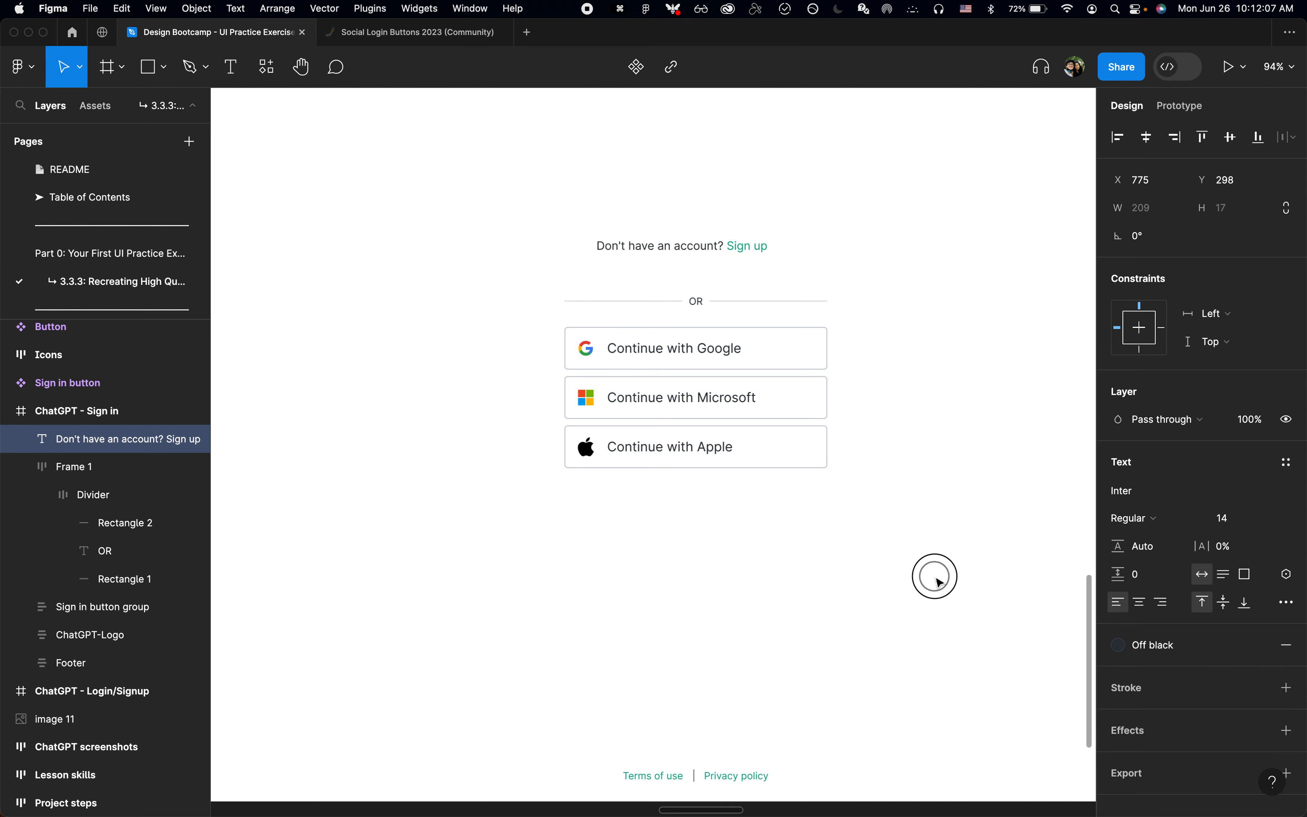
key("Escape")
scroll(837, 604, "up", 4)
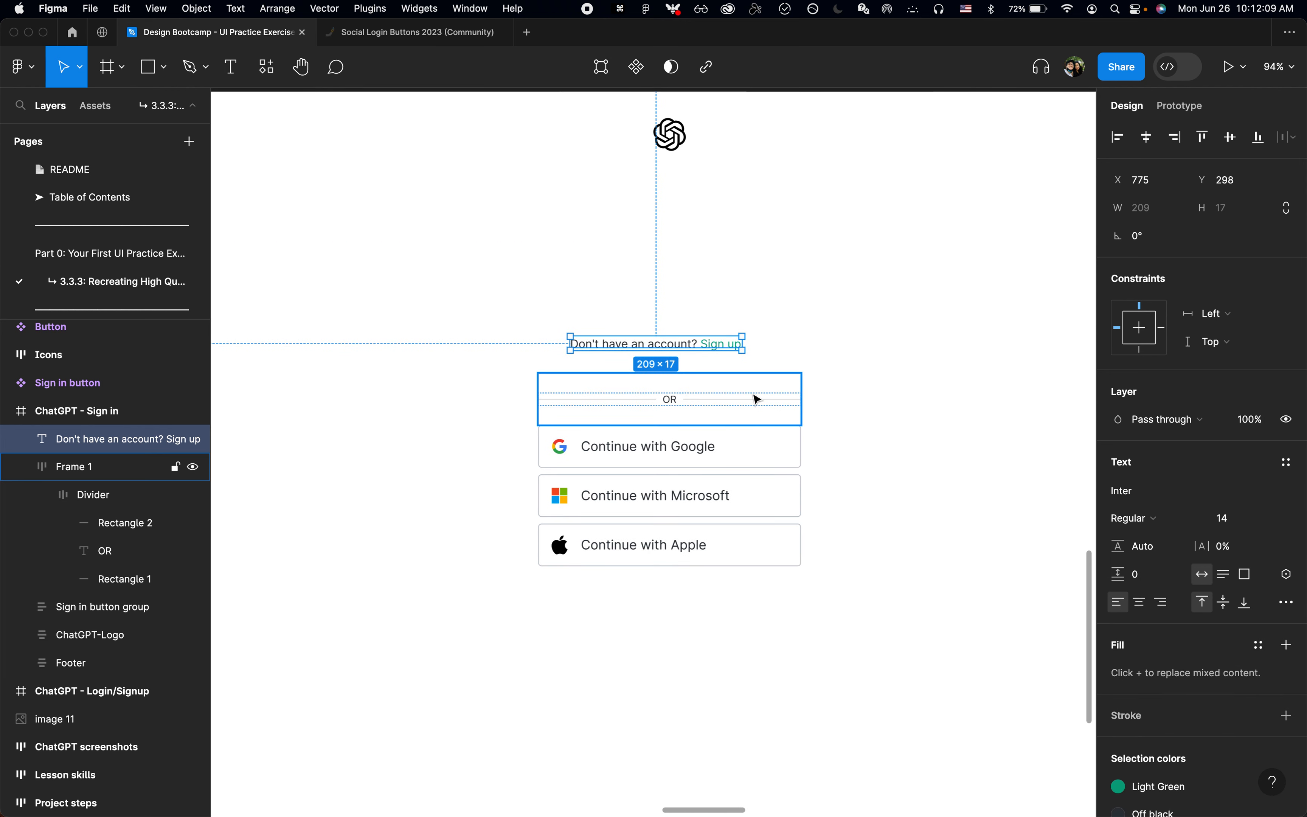
left_click(758, 399)
left_click(724, 350)
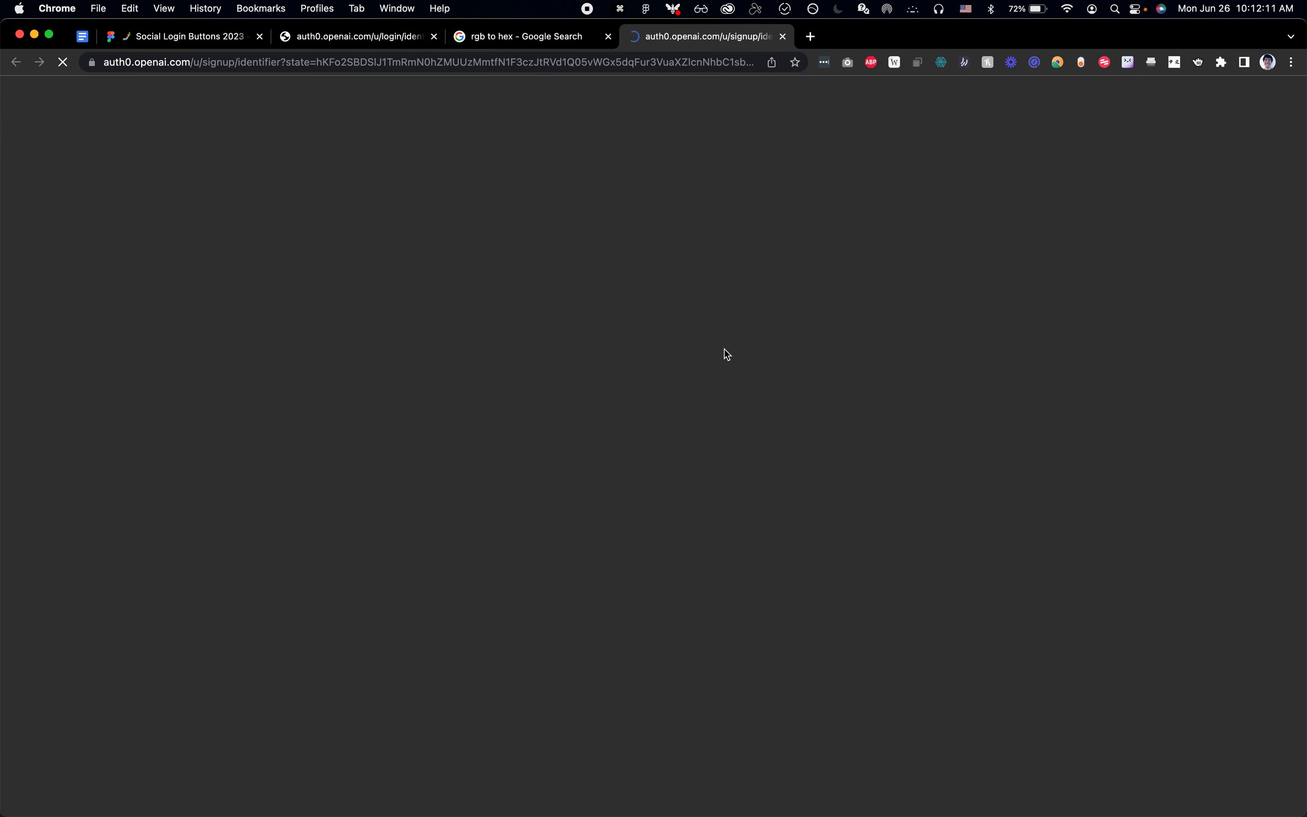
key("super+w")
key("super+Tab")
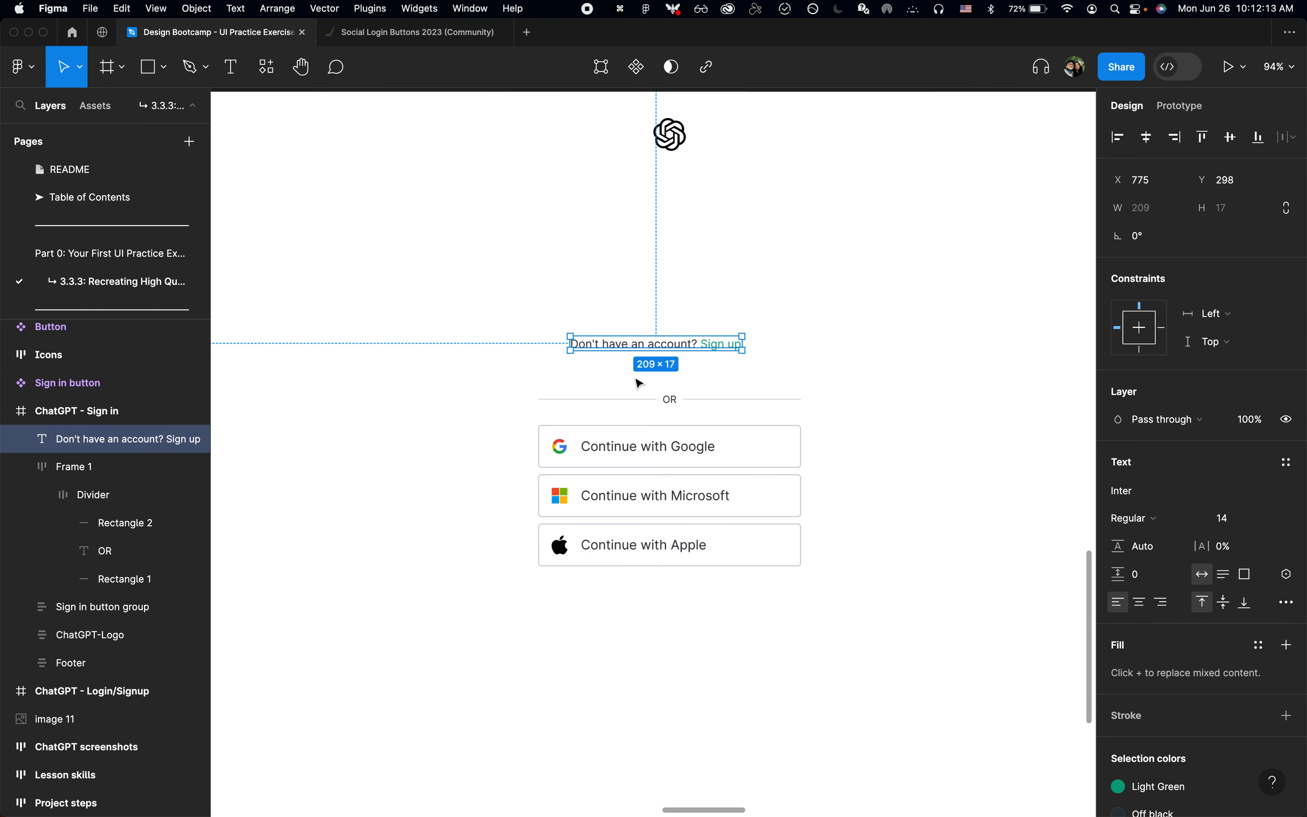
Step: Move the sign-up text into the outer divider frame and switch that frame's auto layout to vertical
key("super+x")
left_click(640, 386)
key("super+v")
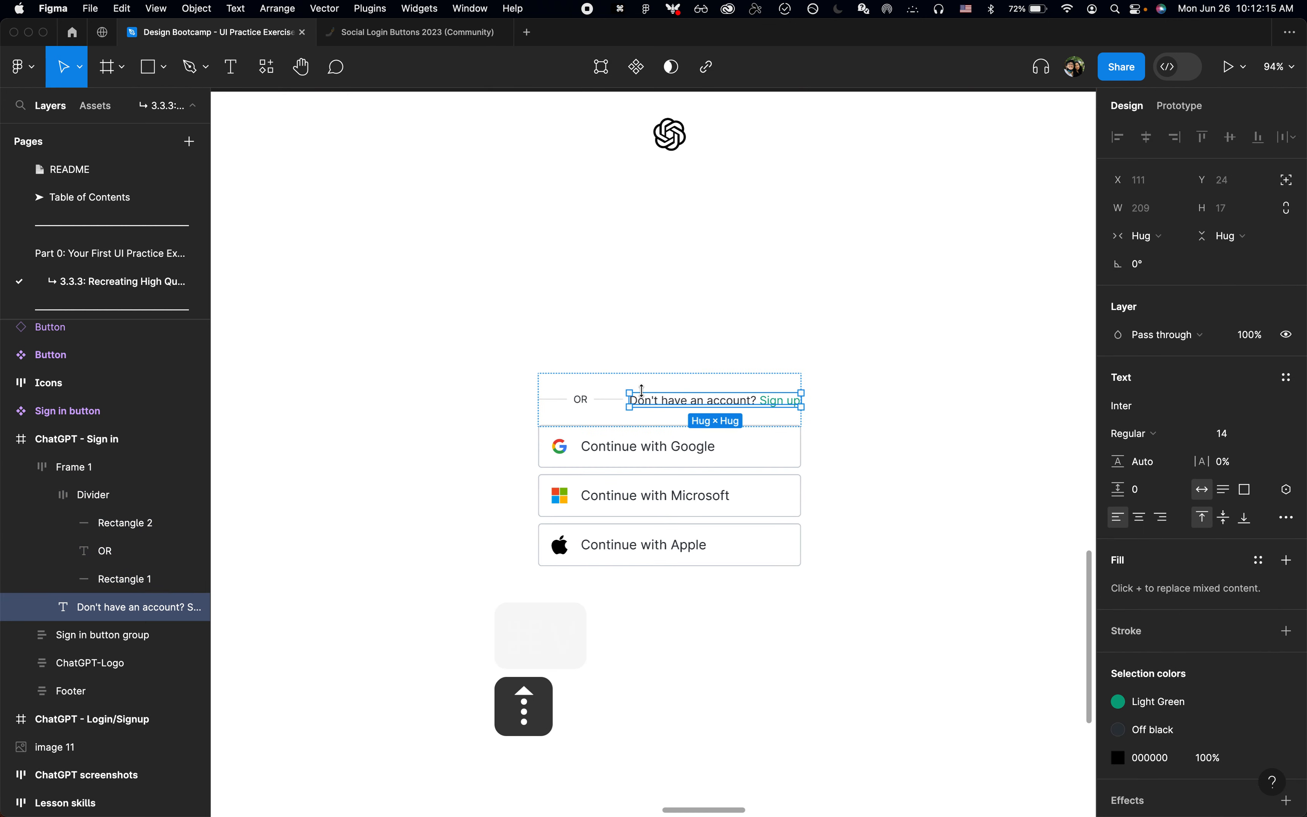
left_click(42, 495)
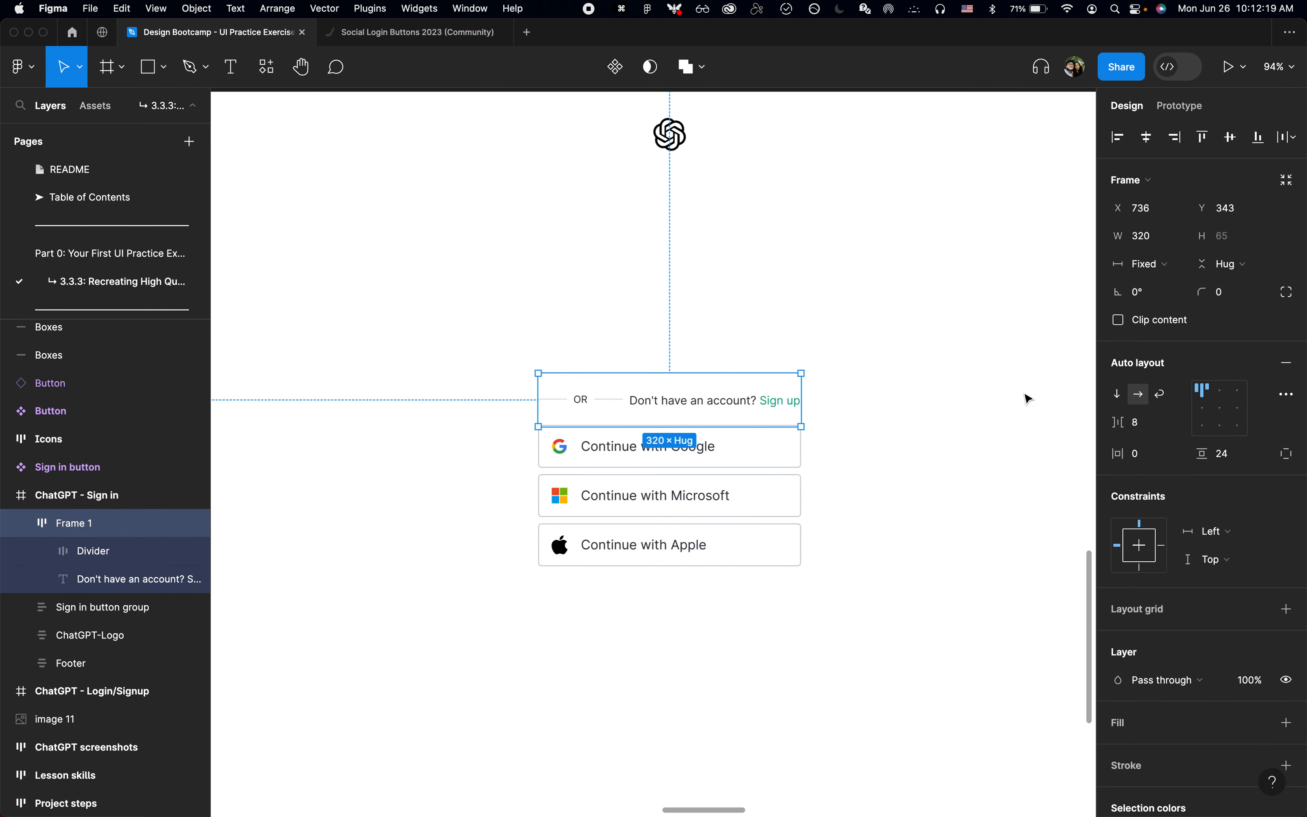
left_click(1117, 395)
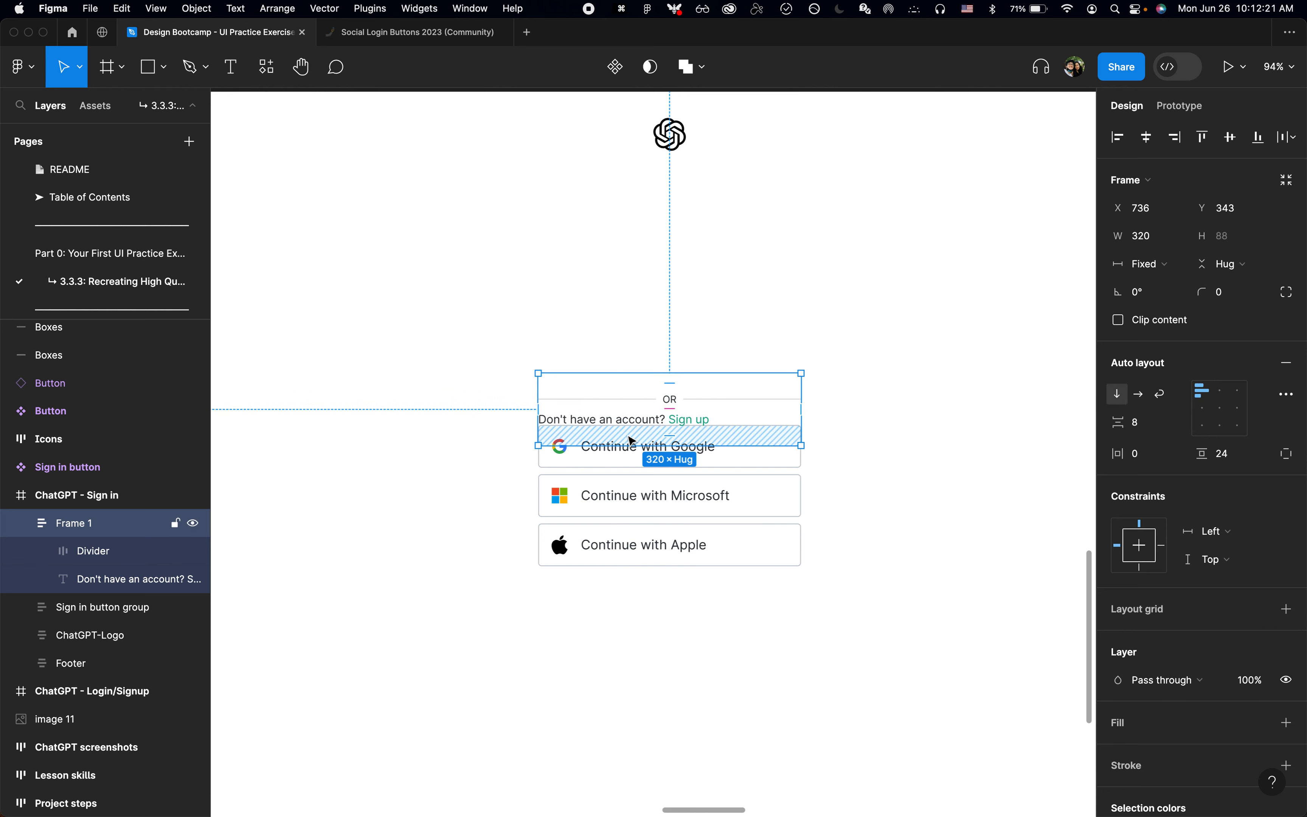
Step: Place the sign-up text above the divider in the frame and align the frame's contents top centre
left_click(123, 581)
key("Up")
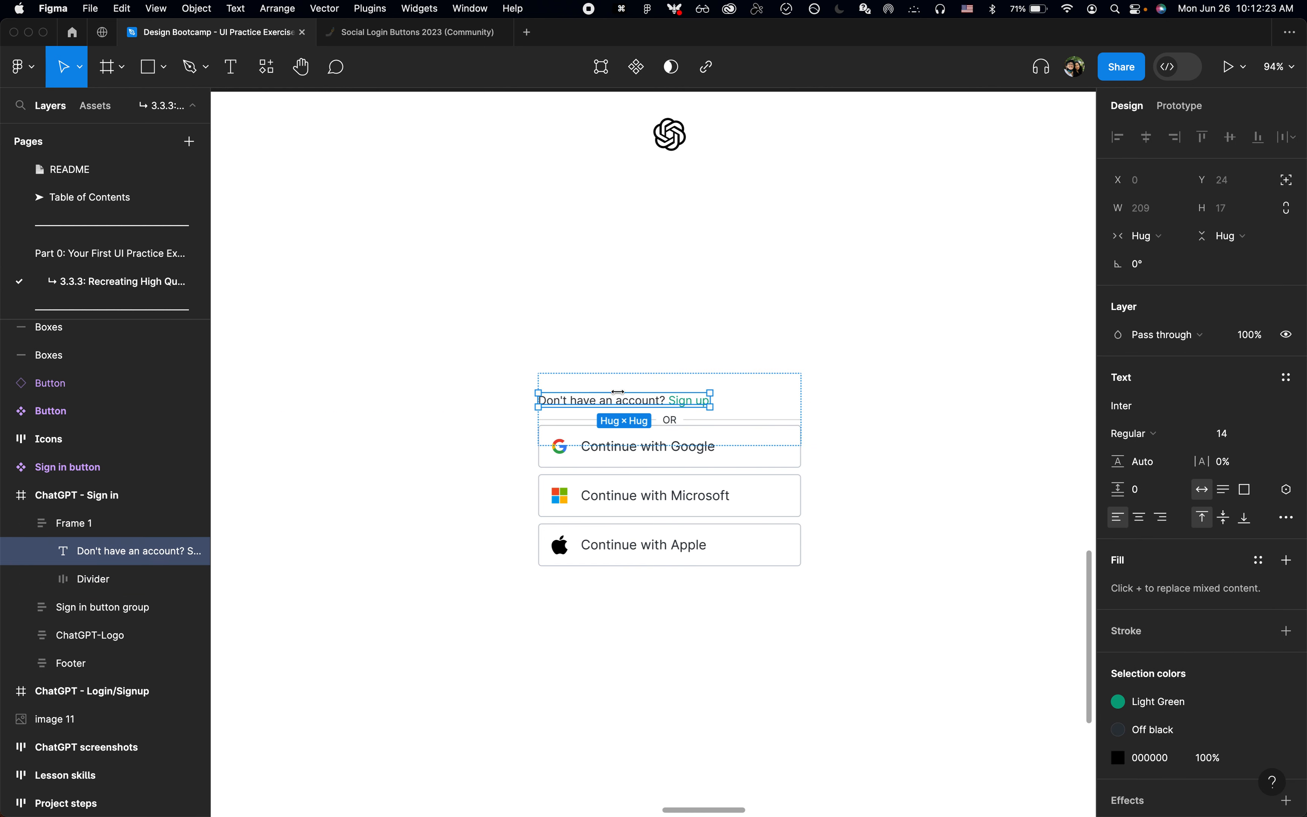
left_click(787, 394)
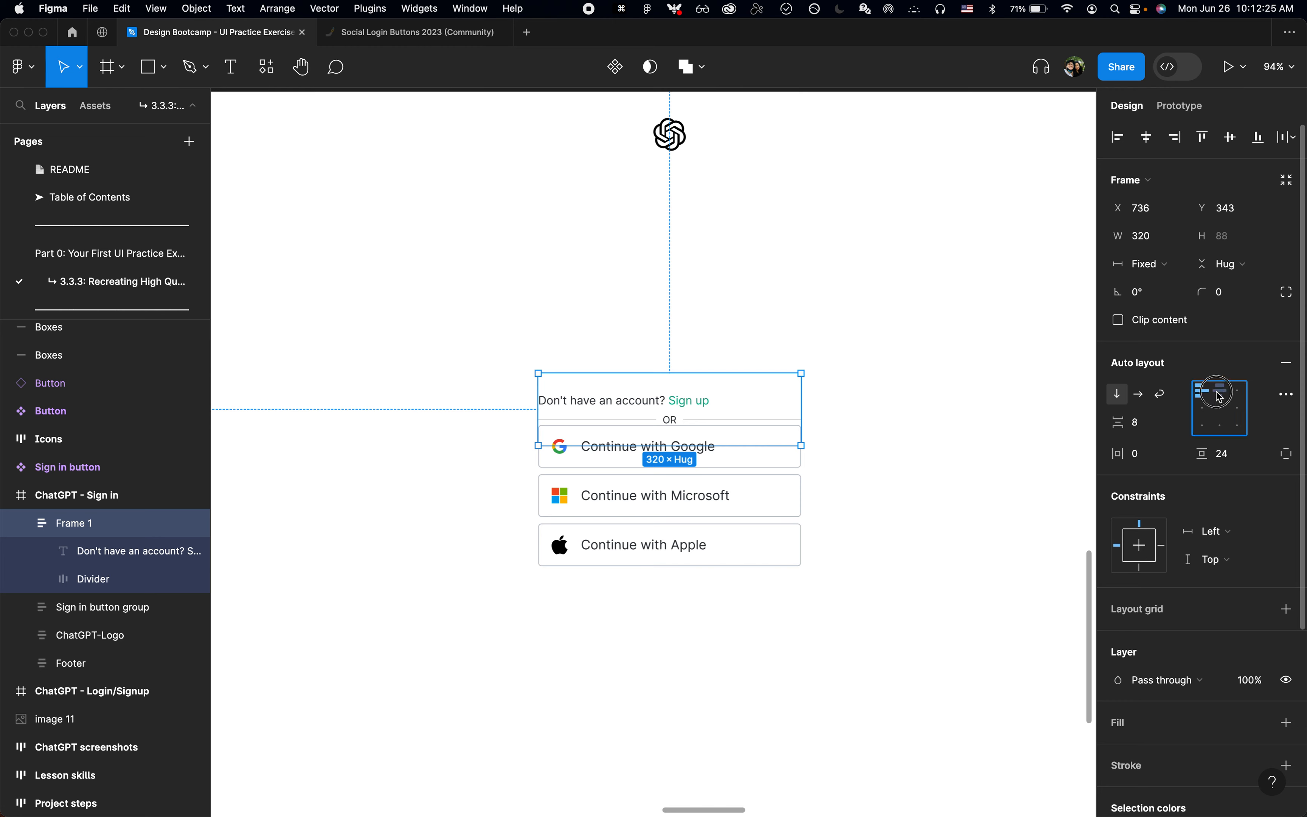
Step: Close the colour conversion search in Chrome and inspect the OR divider's padding on the login page
key("super+Tab")
key("super+w")
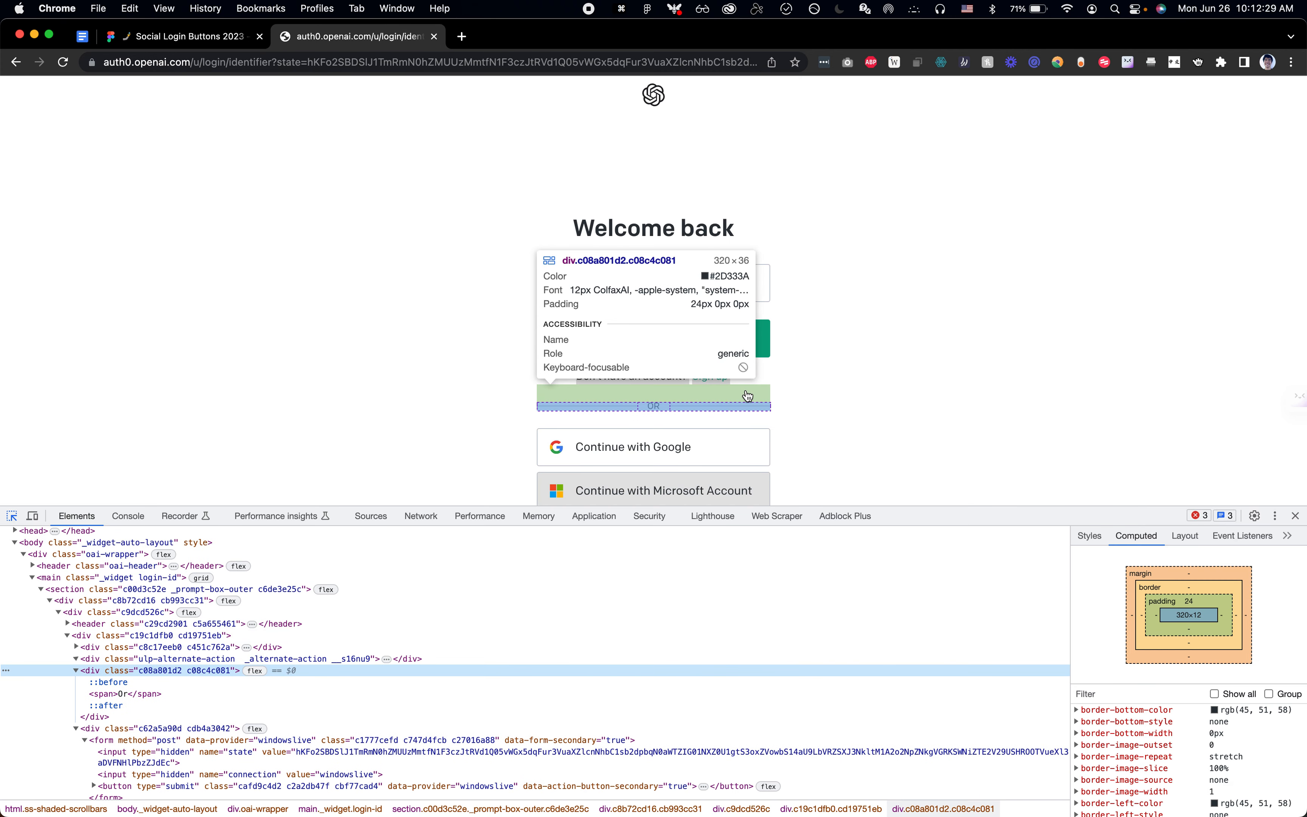
key("super+Tab")
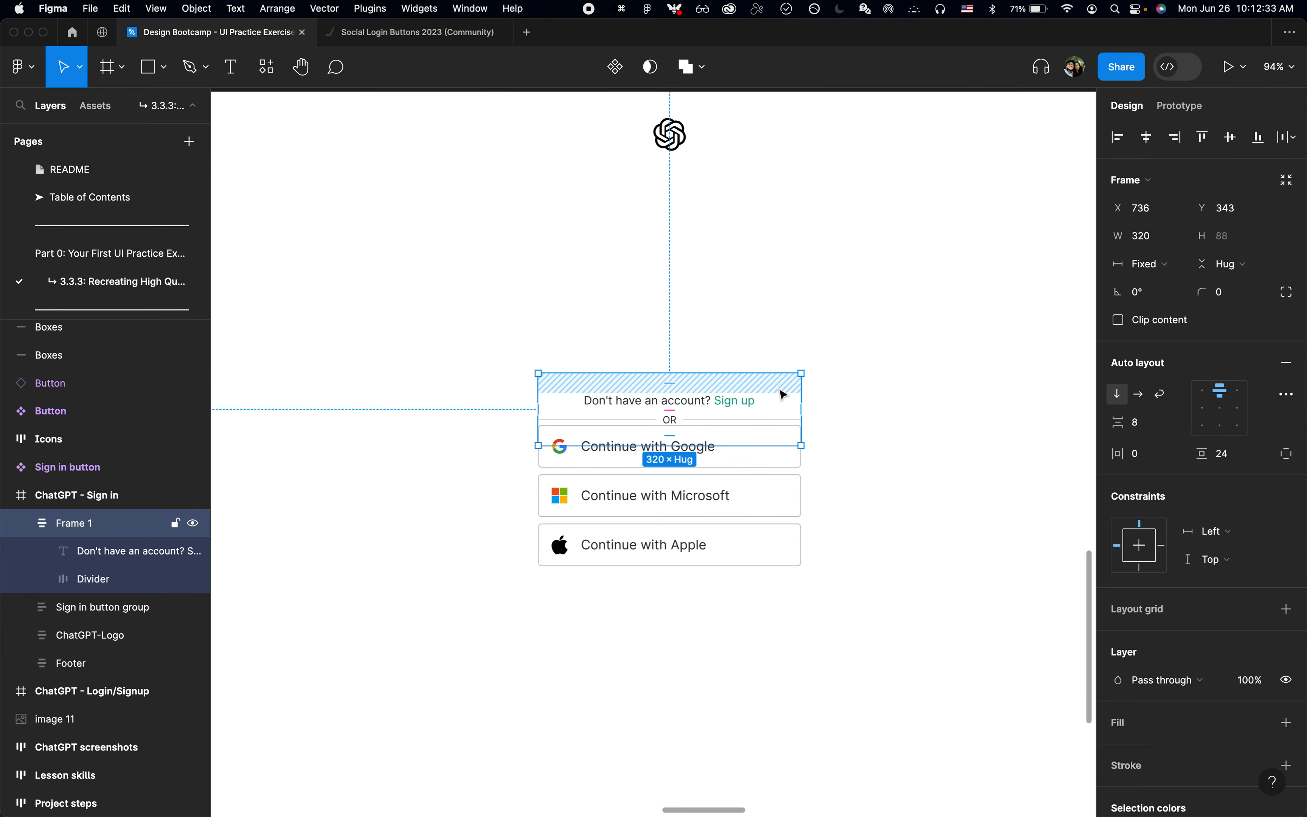
Step: Nudge the text and divider frame up to Y 318, directly above the Sign in button group
key("shift+Up")
key("shift+Up")
key("shift+Up")
key("shift+Up")
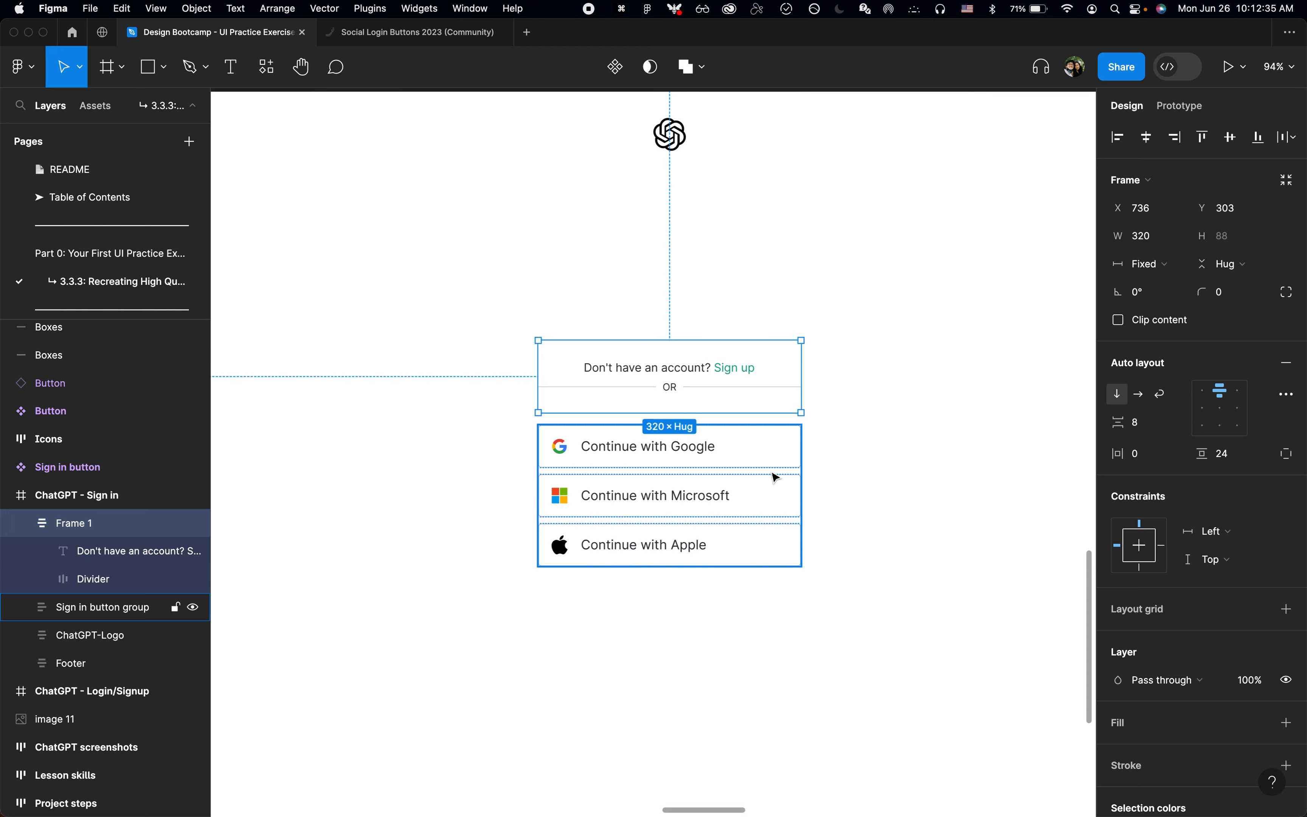
key("Up")
key("shift+Down")
key("shift+Down")
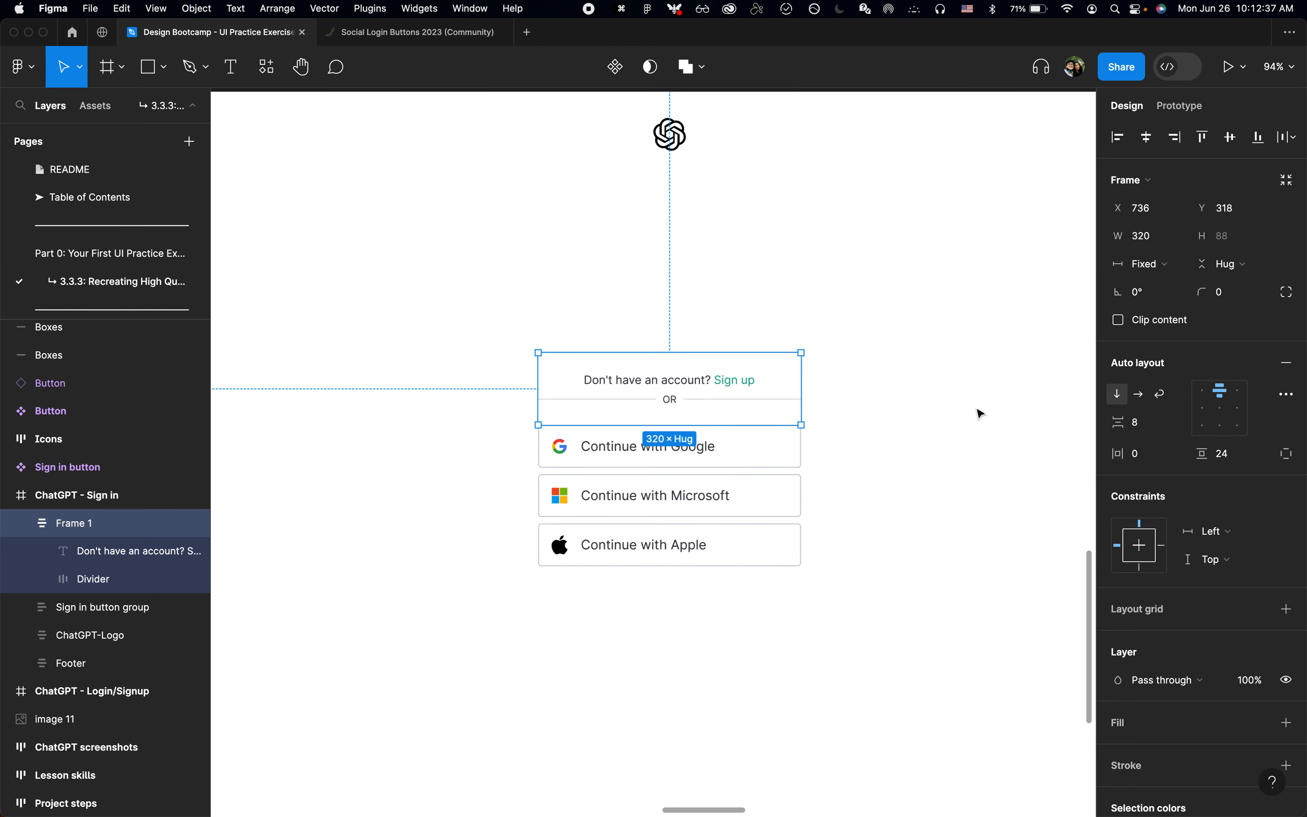
Step: Compare the spacing with the login page in Chrome and set the frame's vertical gap between items to 24 in Figma
key("super+Tab")
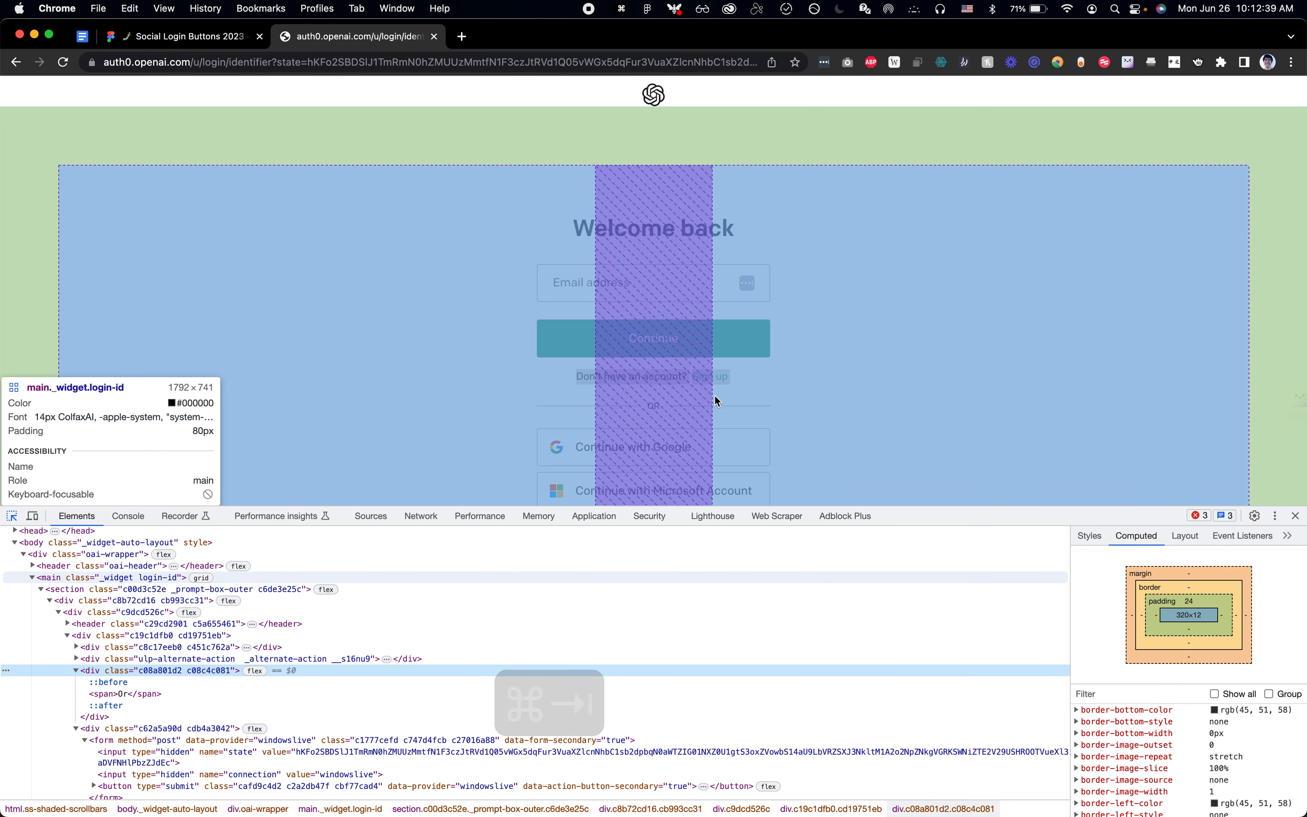
mouse_move(694, 383)
key("super+Tab")
left_click(1138, 422)
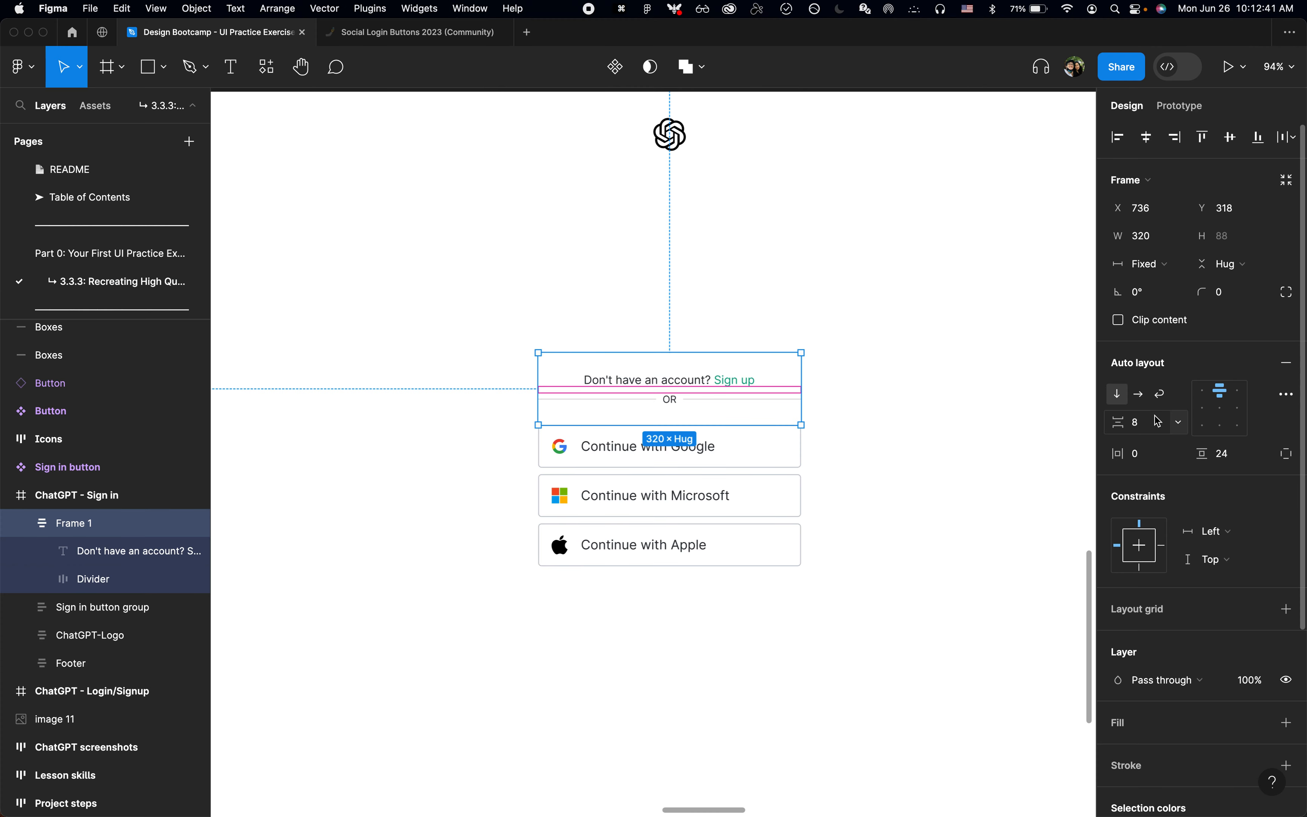
type("24")
key("Return")
Step: Nudge the frame up to Y 302 so its lower edge meets the Sign in button group
key("shift+Up")
key("shift+Up")
key("shift+Up")
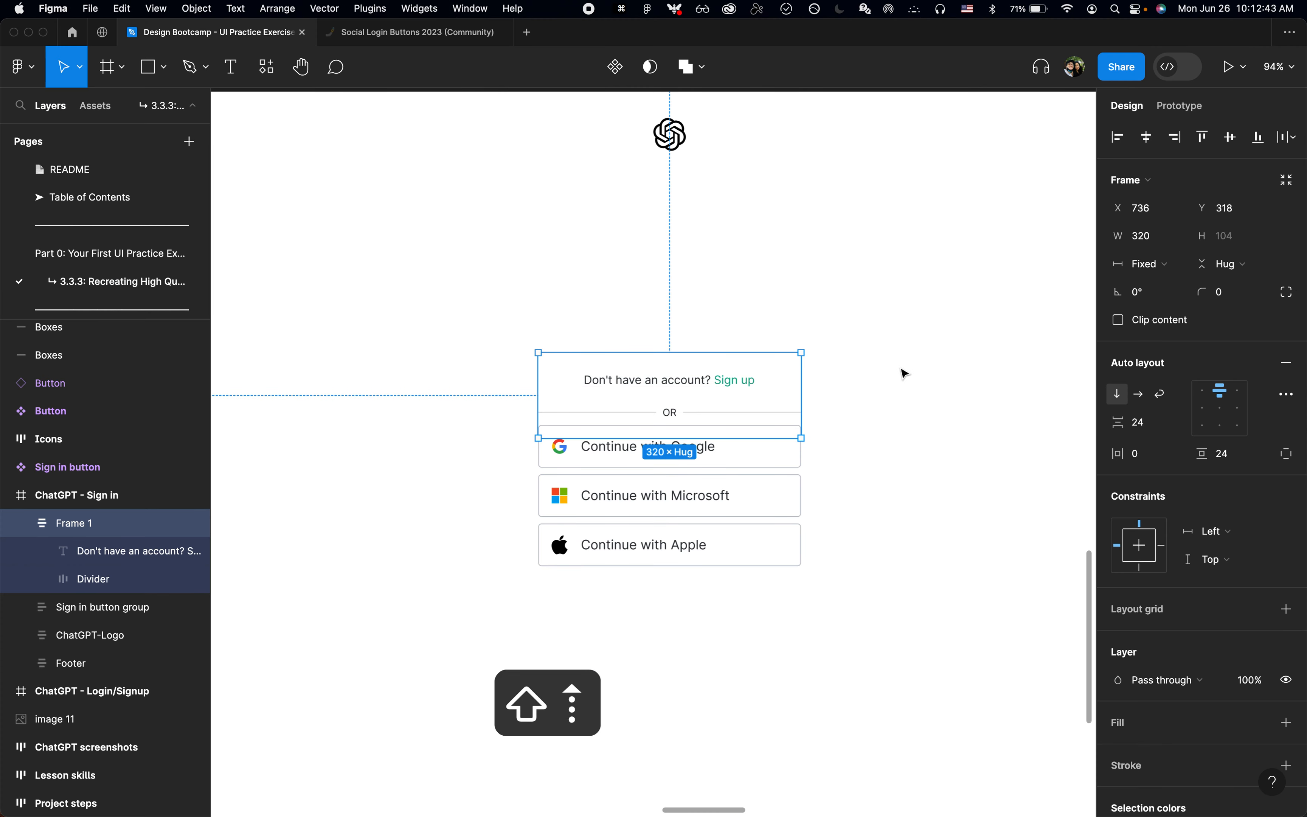
key("shift+Down")
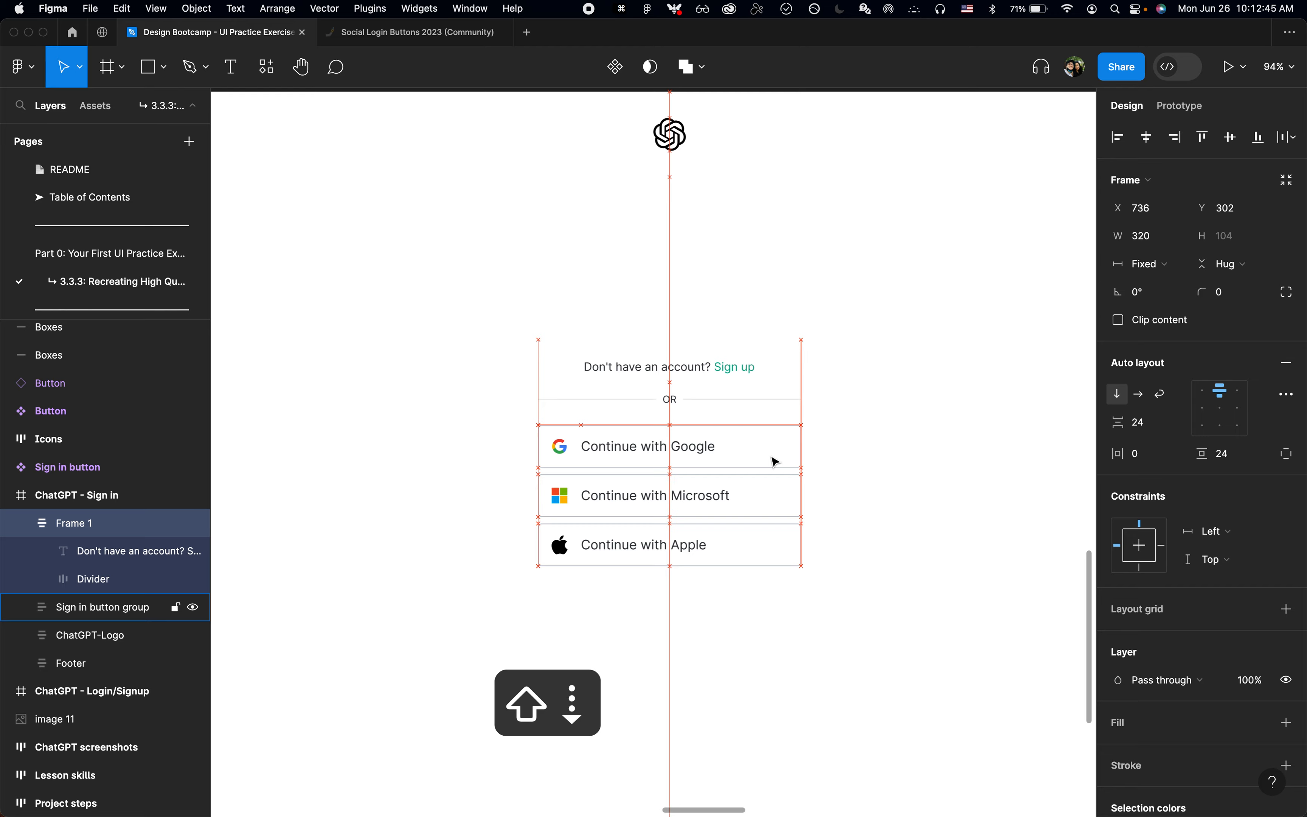
Step: Inspect the Continue button's size, margin and padding on the login page in Chrome, and return to the Sign in frame in Figma
key("super+Tab")
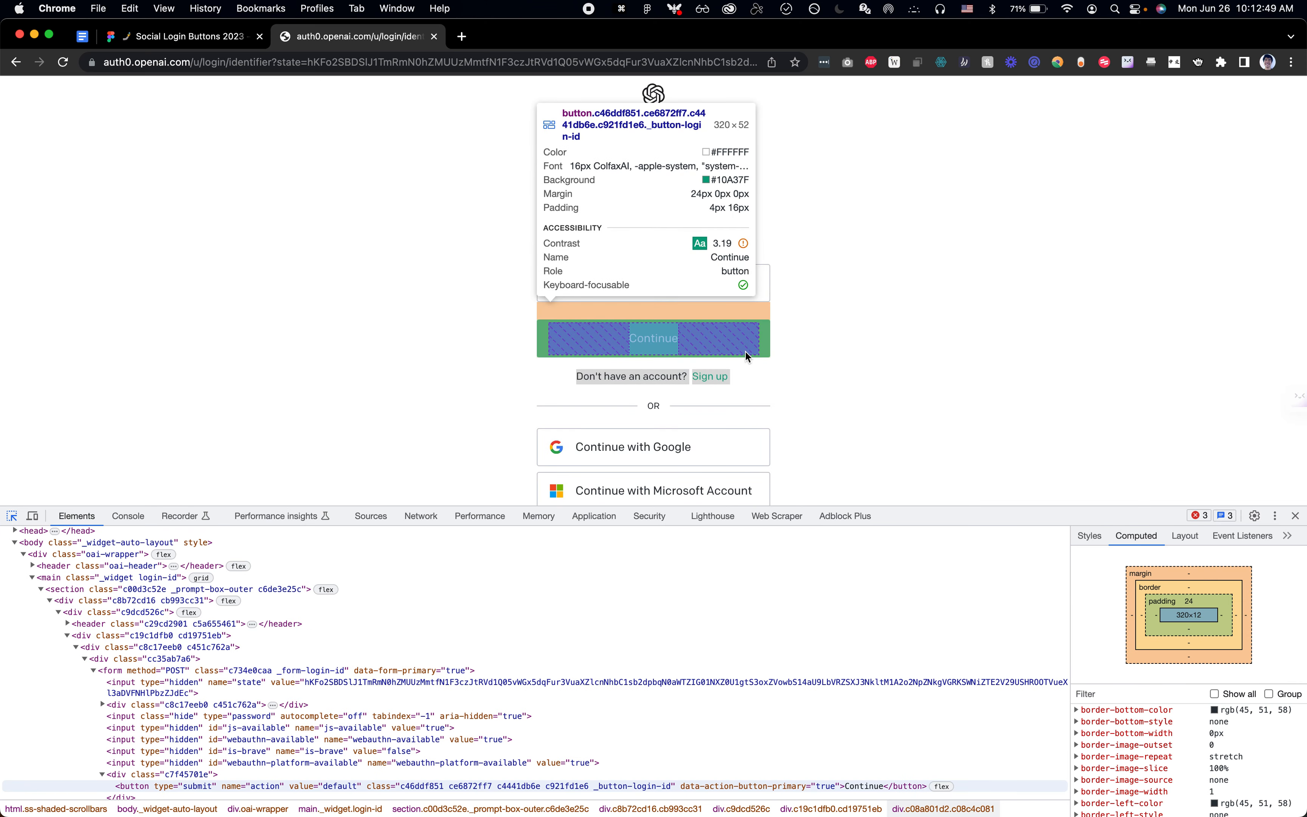
left_click(747, 356)
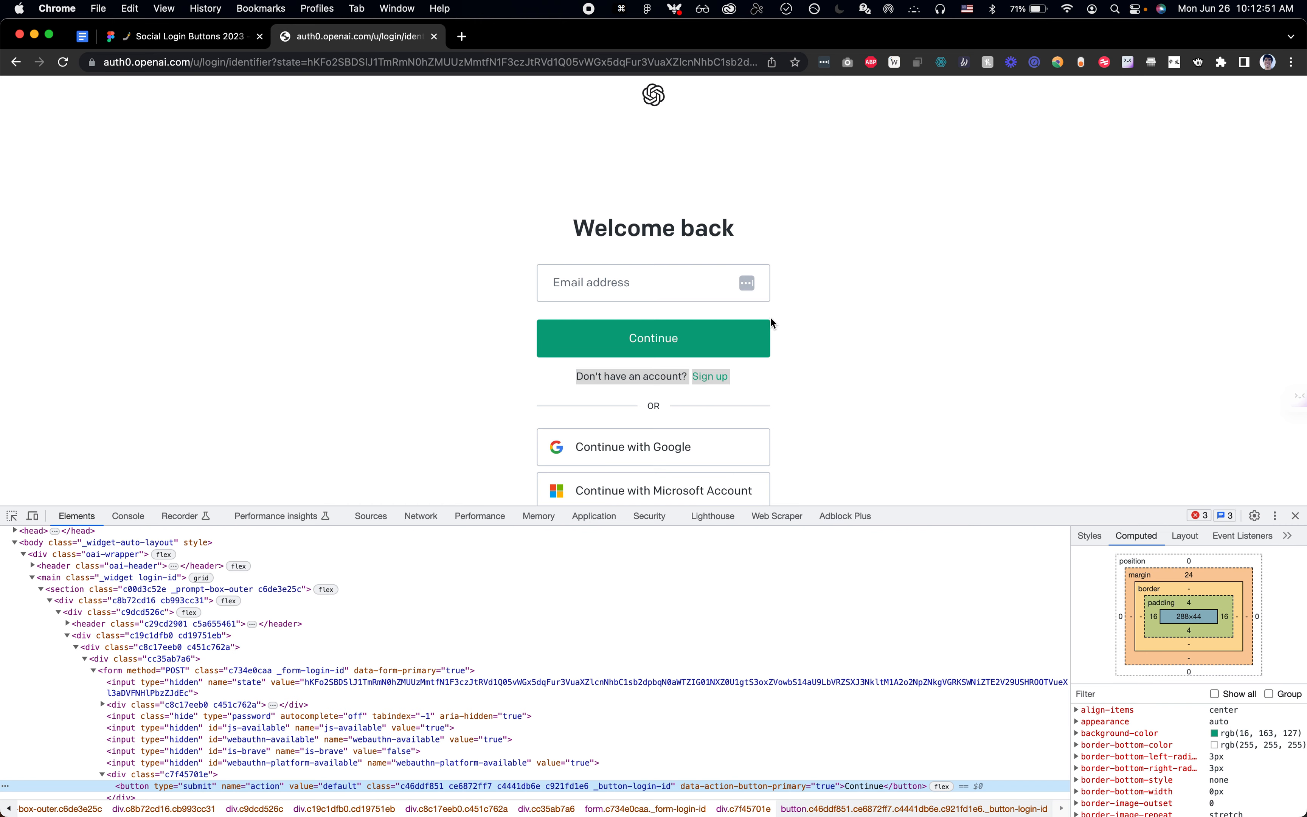
key("super+Tab")
scroll(788, 327, "down", 5)
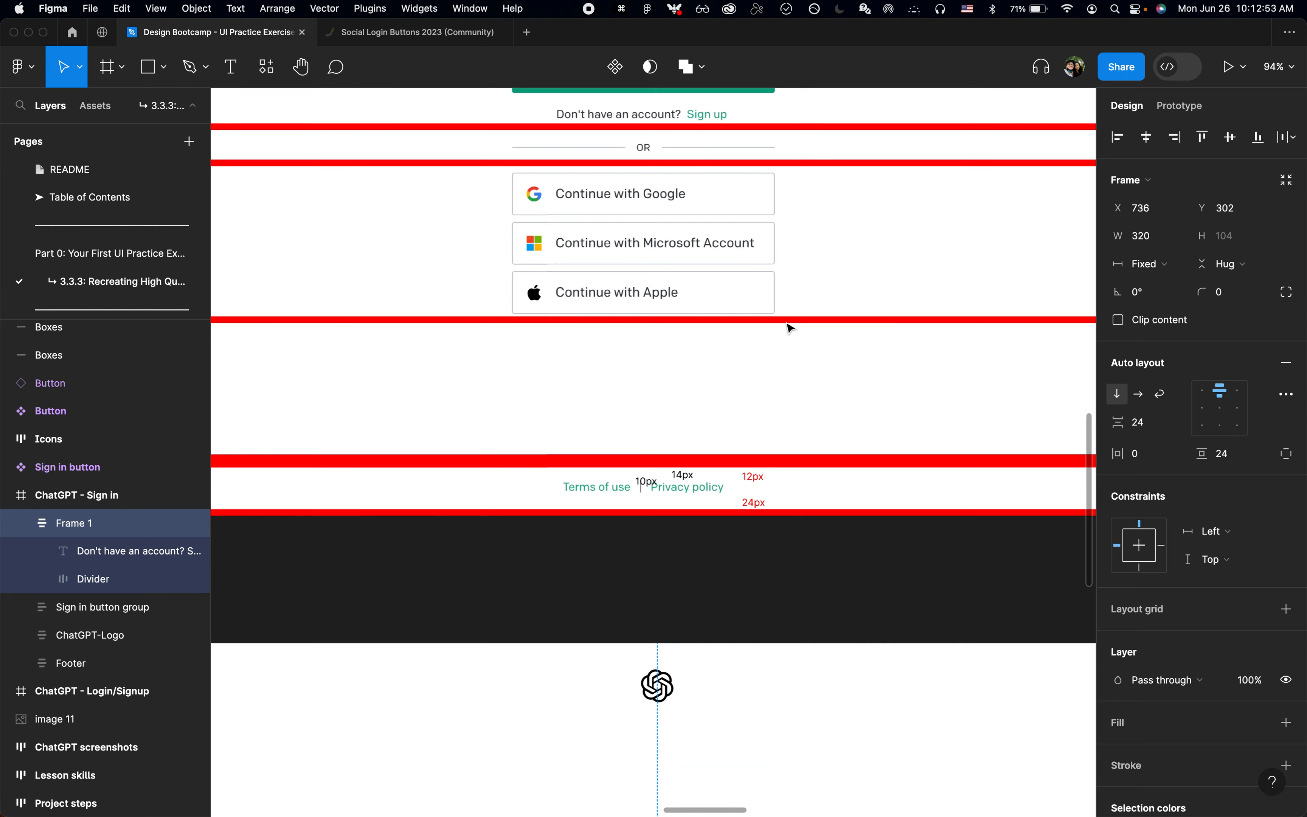
scroll(789, 327, "down", 3)
scroll(788, 327, "down", 8)
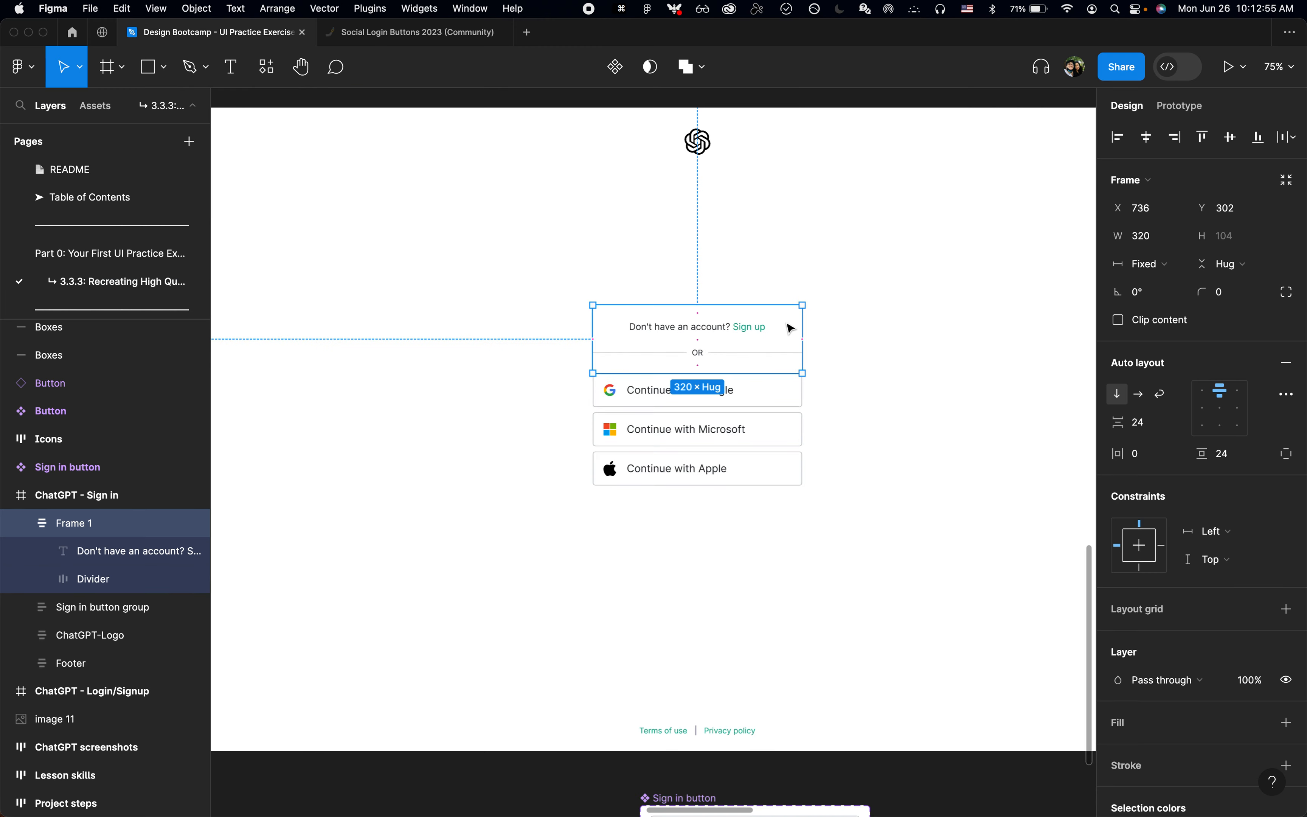
Step: Insert a Button component instance into the text and divider frame and move it above the sign-up text
key("shift+i")
type("but")
key("Return")
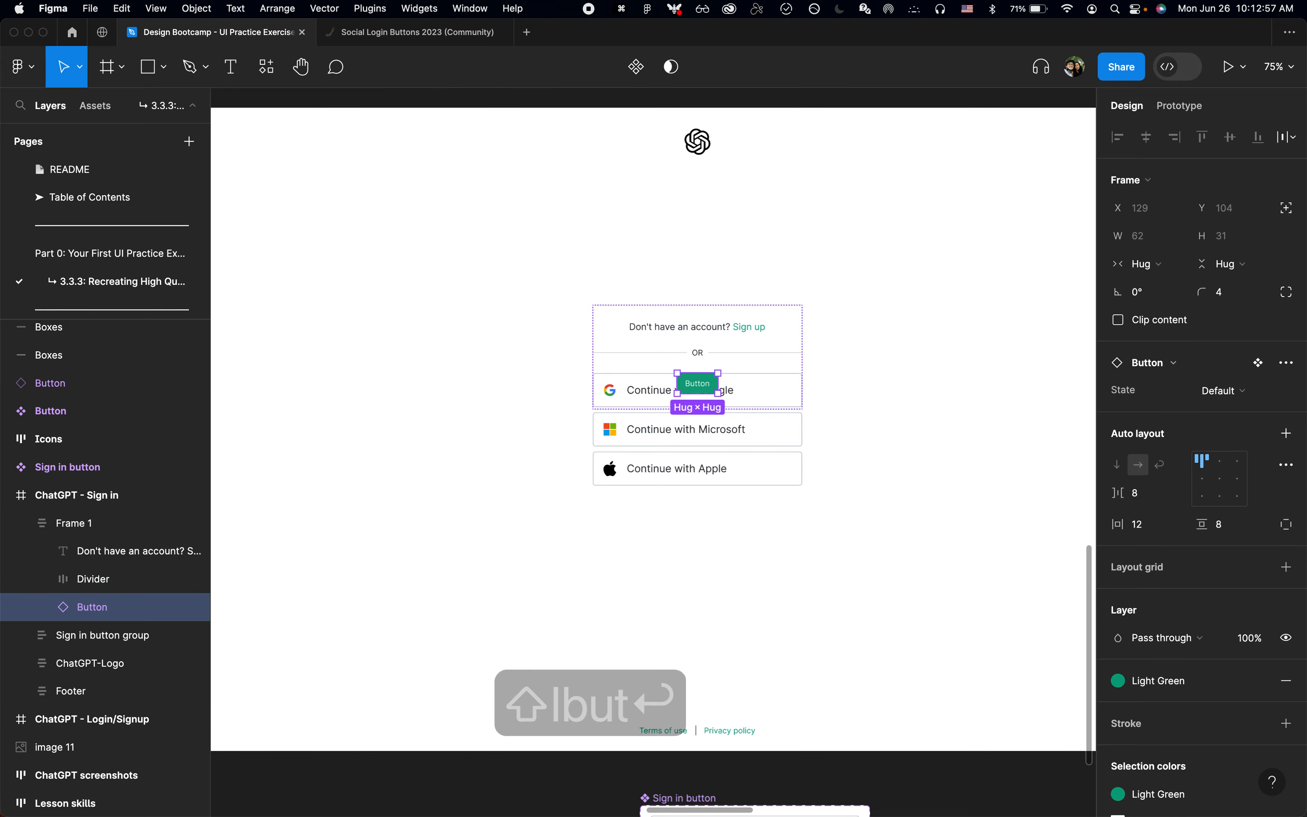
key("Up")
key("Up")
key("Up")
Step: Switch to Chrome to inspect the Continue button's size on the login page, and return to the button in Figma
key("super+Tab")
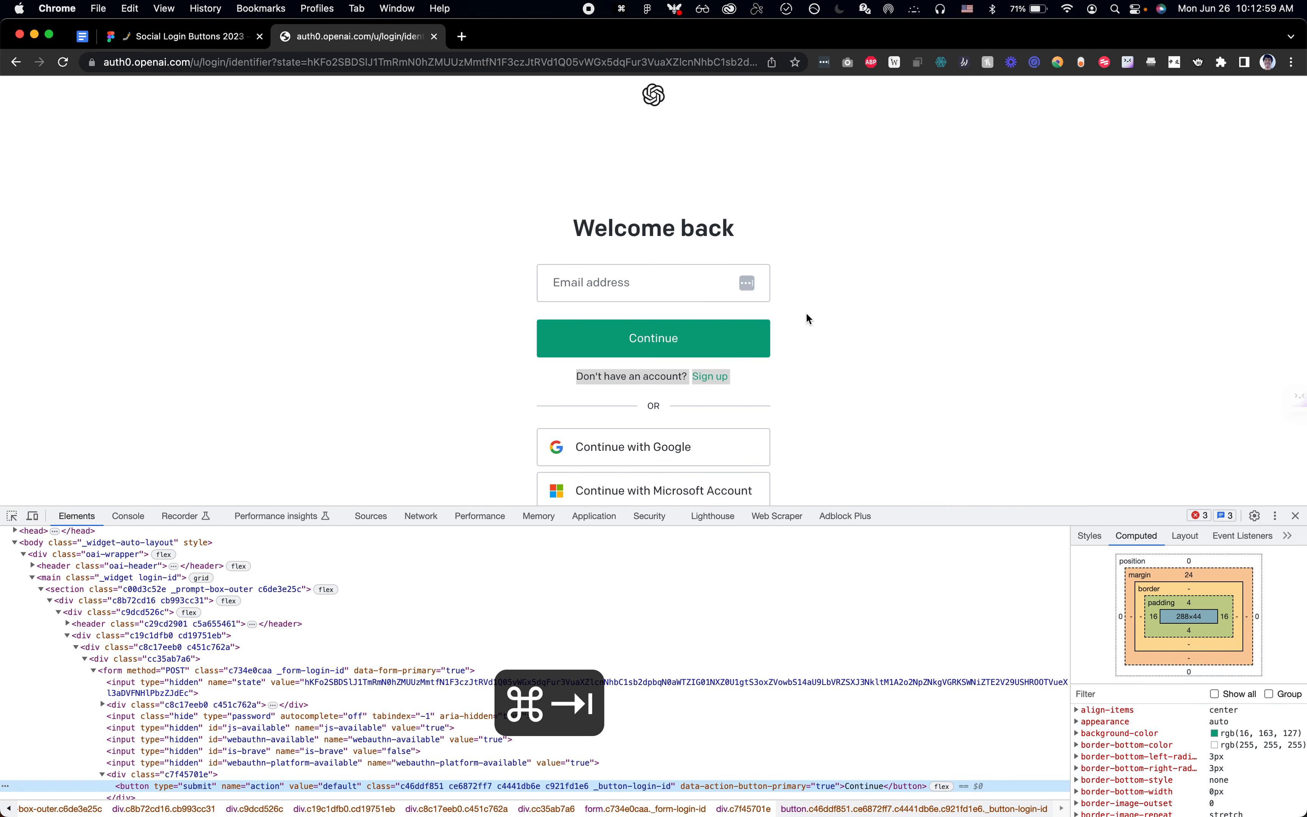
key("shift+super+c")
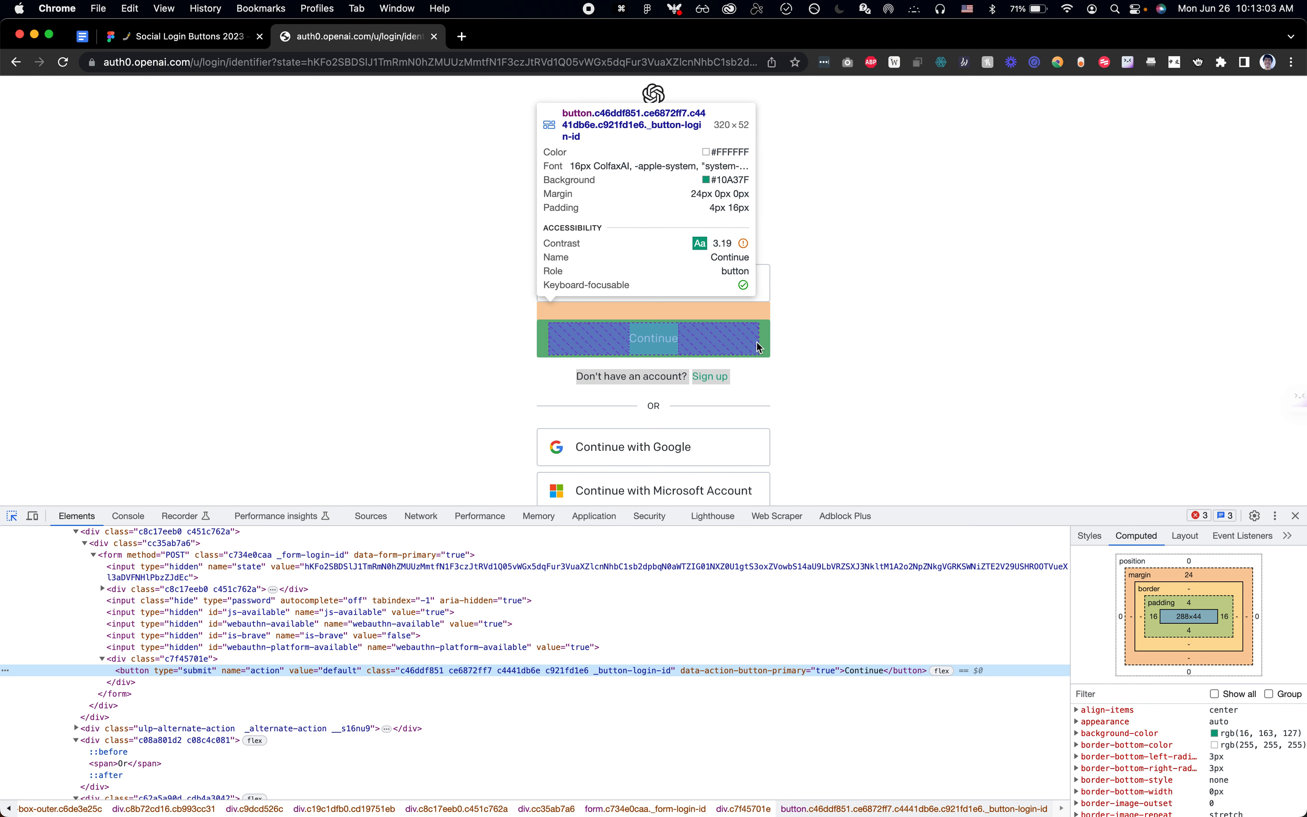
key("super+Tab")
scroll(778, 344, "up", 5)
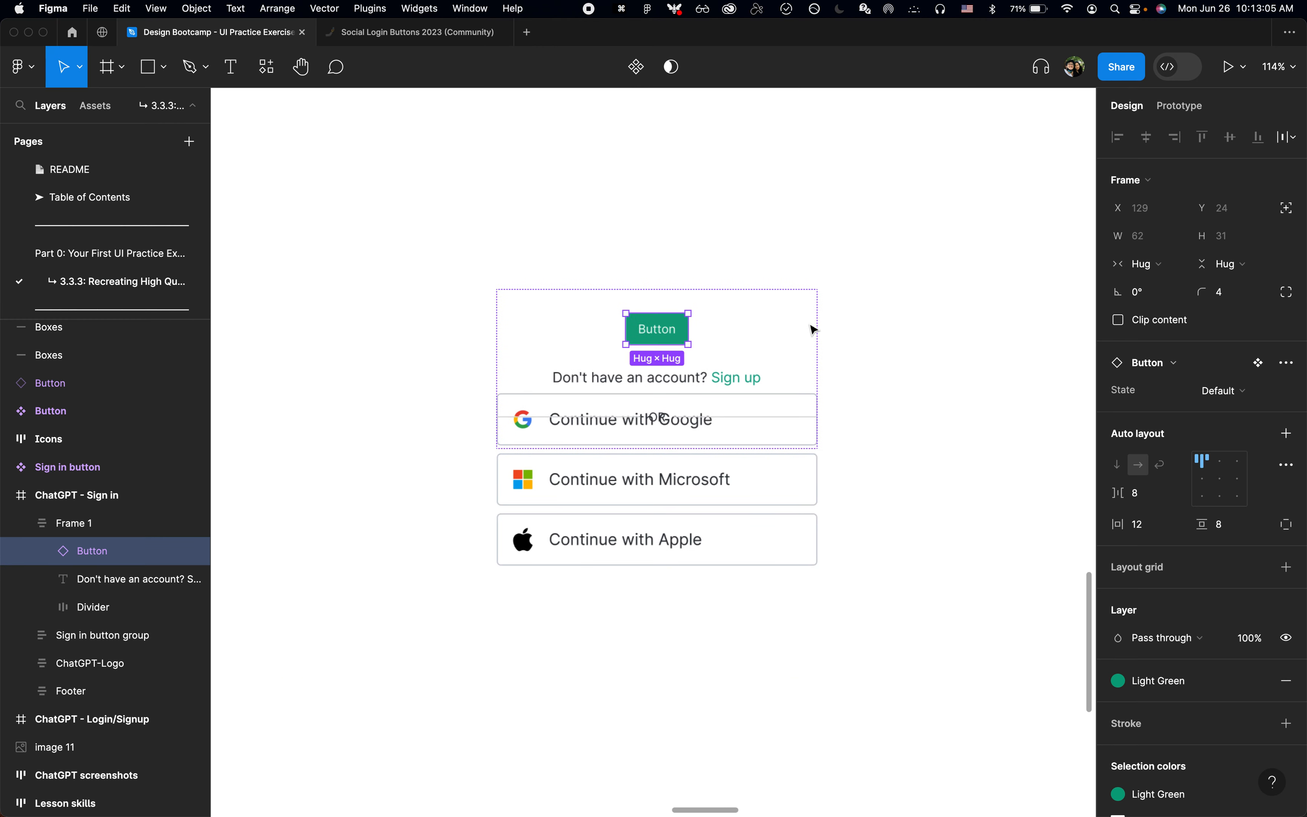
Step: Give the button a fixed height of 52, centre its contents and make its width fill the container
left_click(1256, 270)
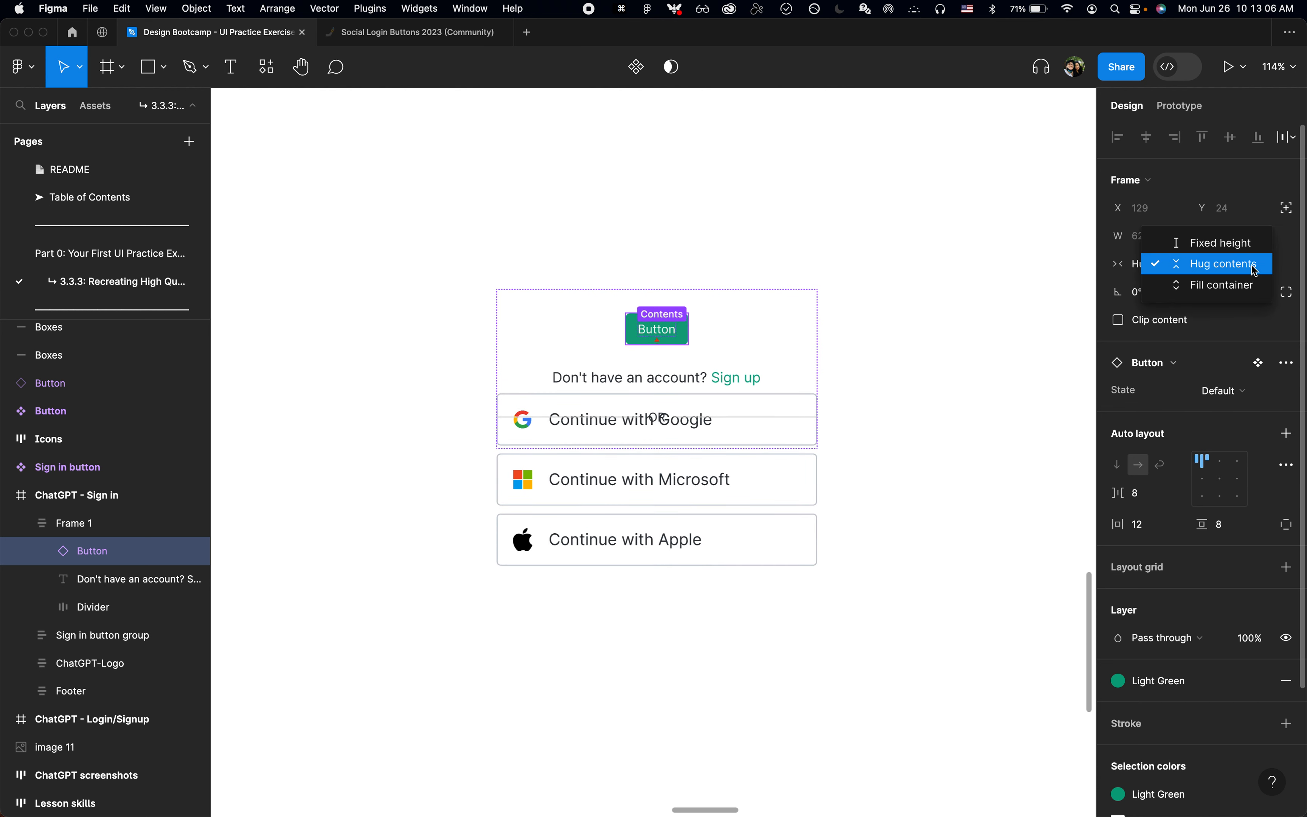
left_click(1254, 242)
type("52")
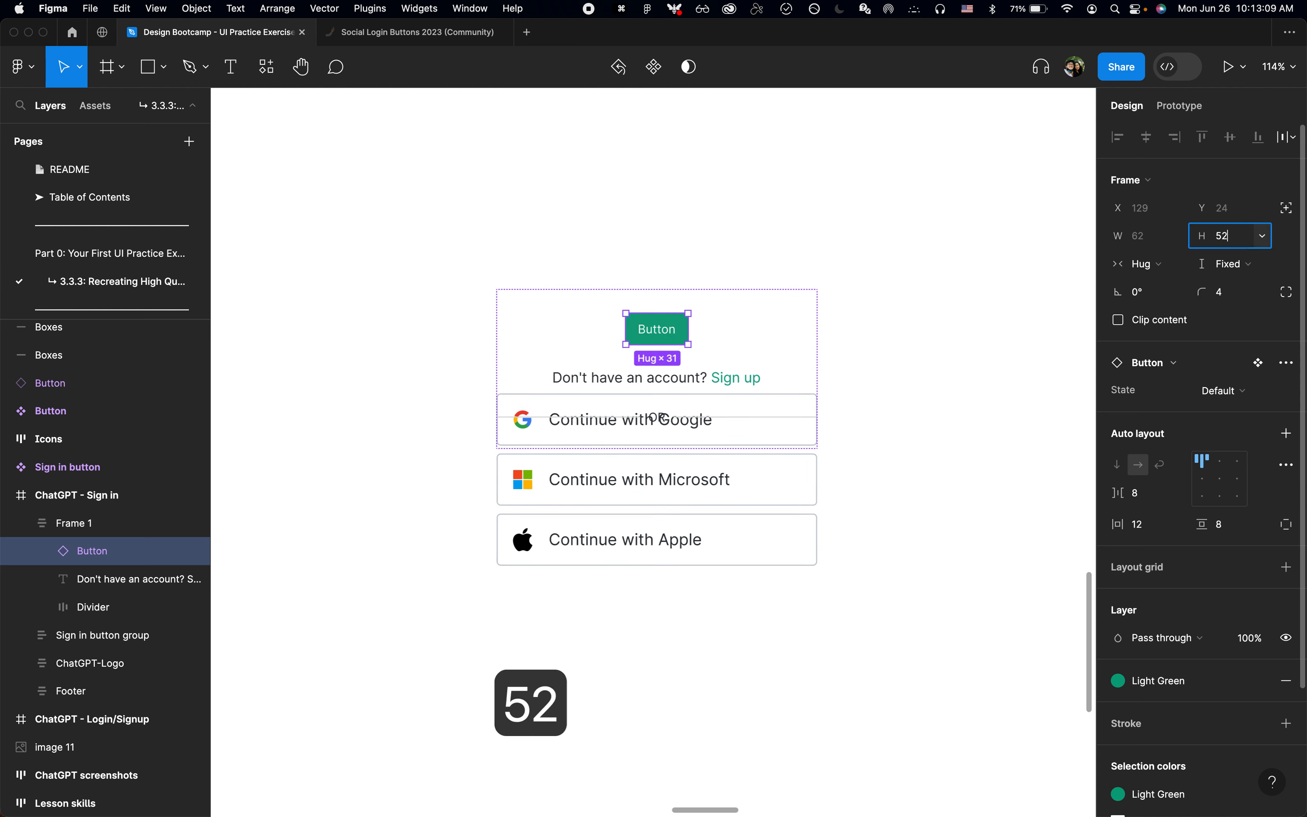
key("Return")
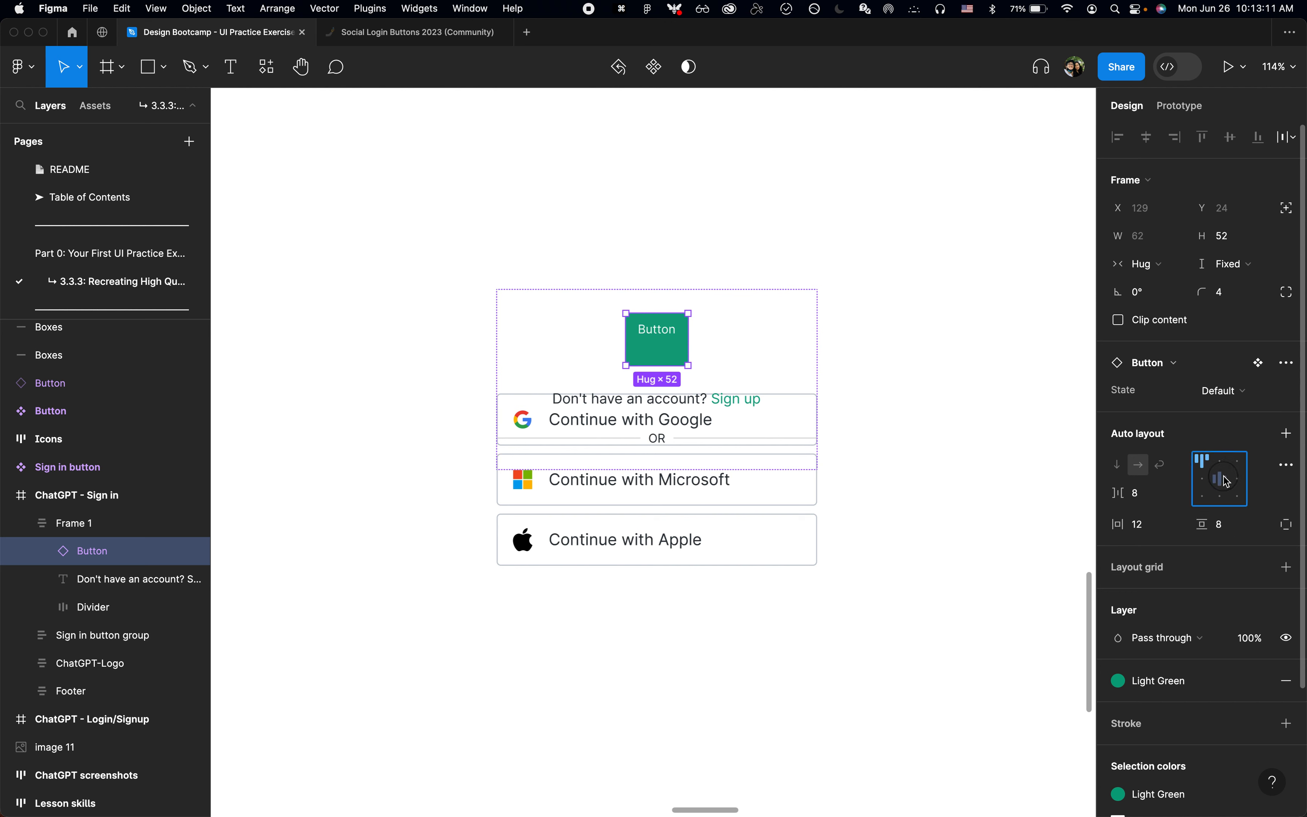
left_click(1161, 270)
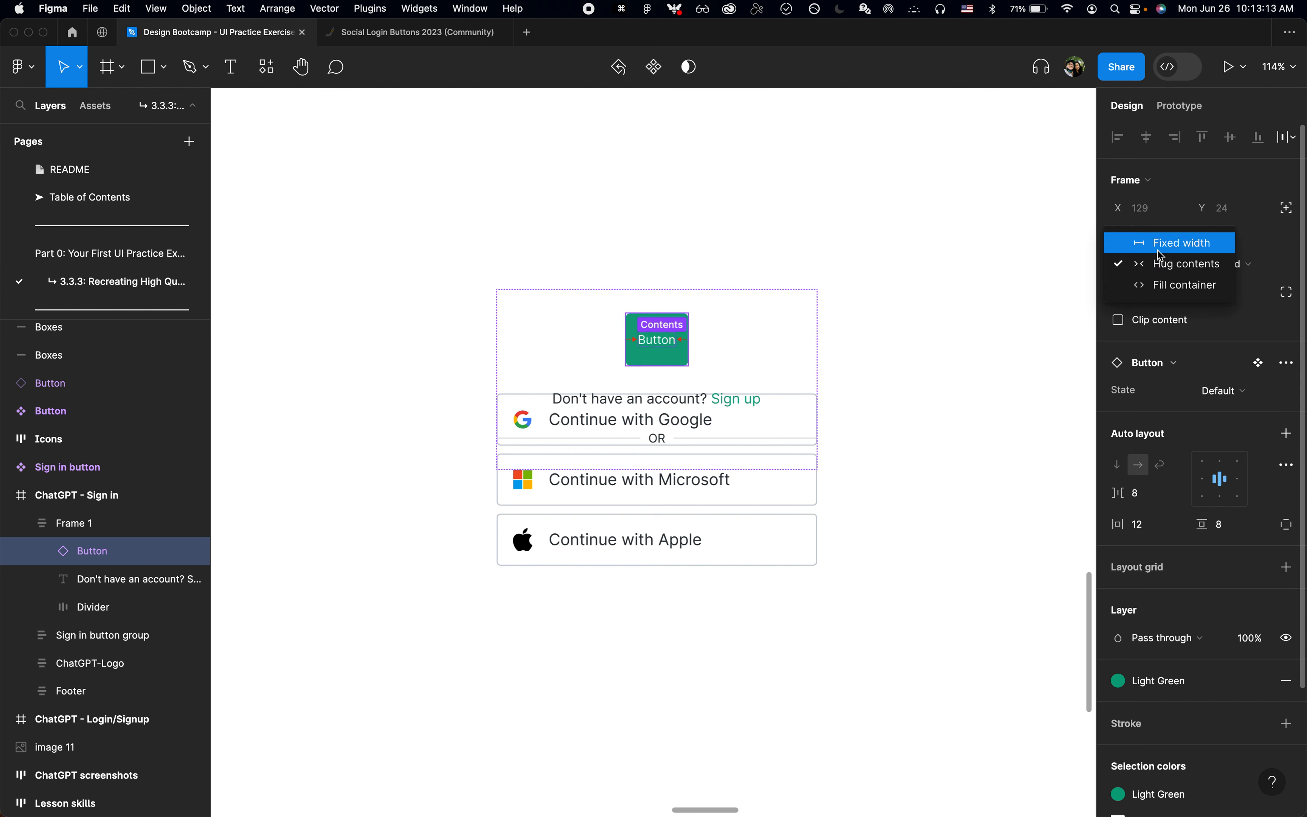
left_click(1162, 284)
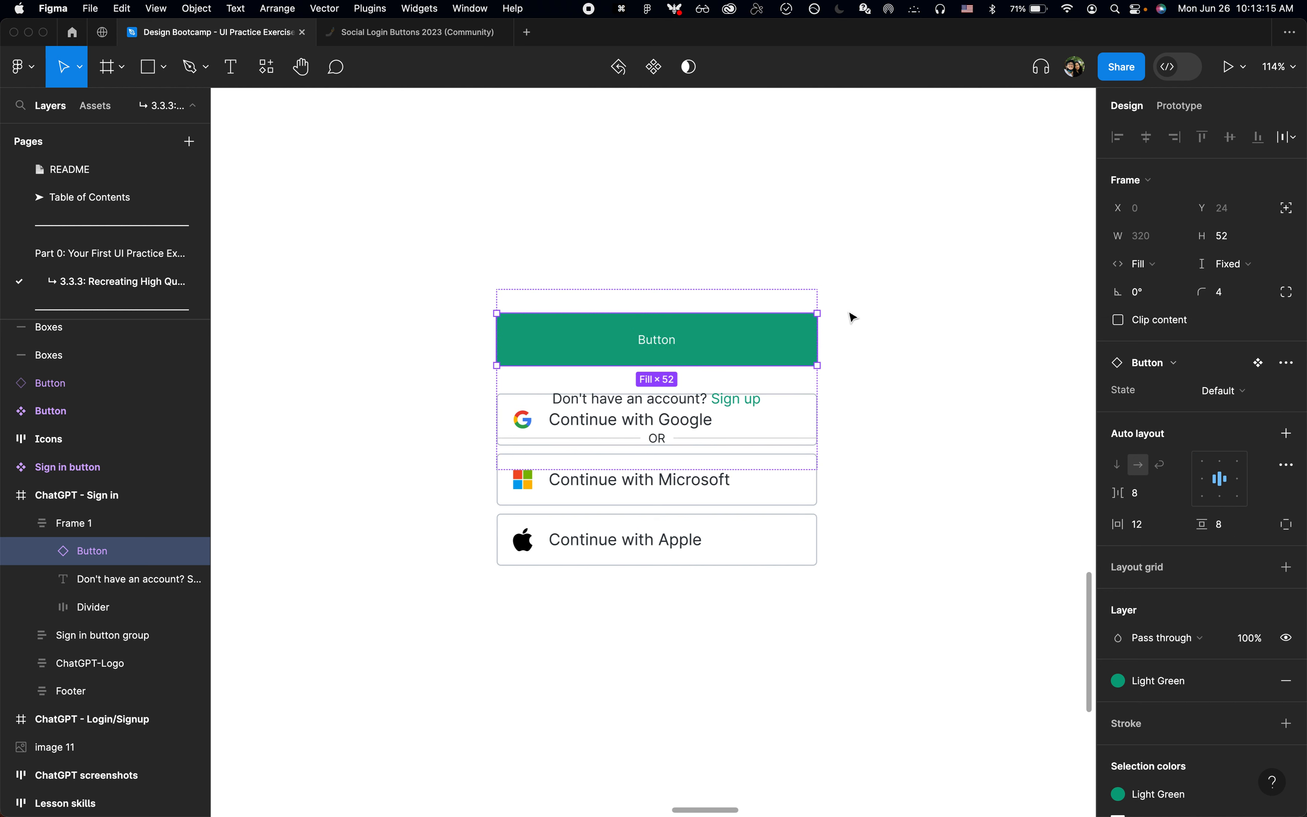
Step: Check the Continue button's font size on the login page in Chrome and set the button label to 16 in Figma
key("super+Tab")
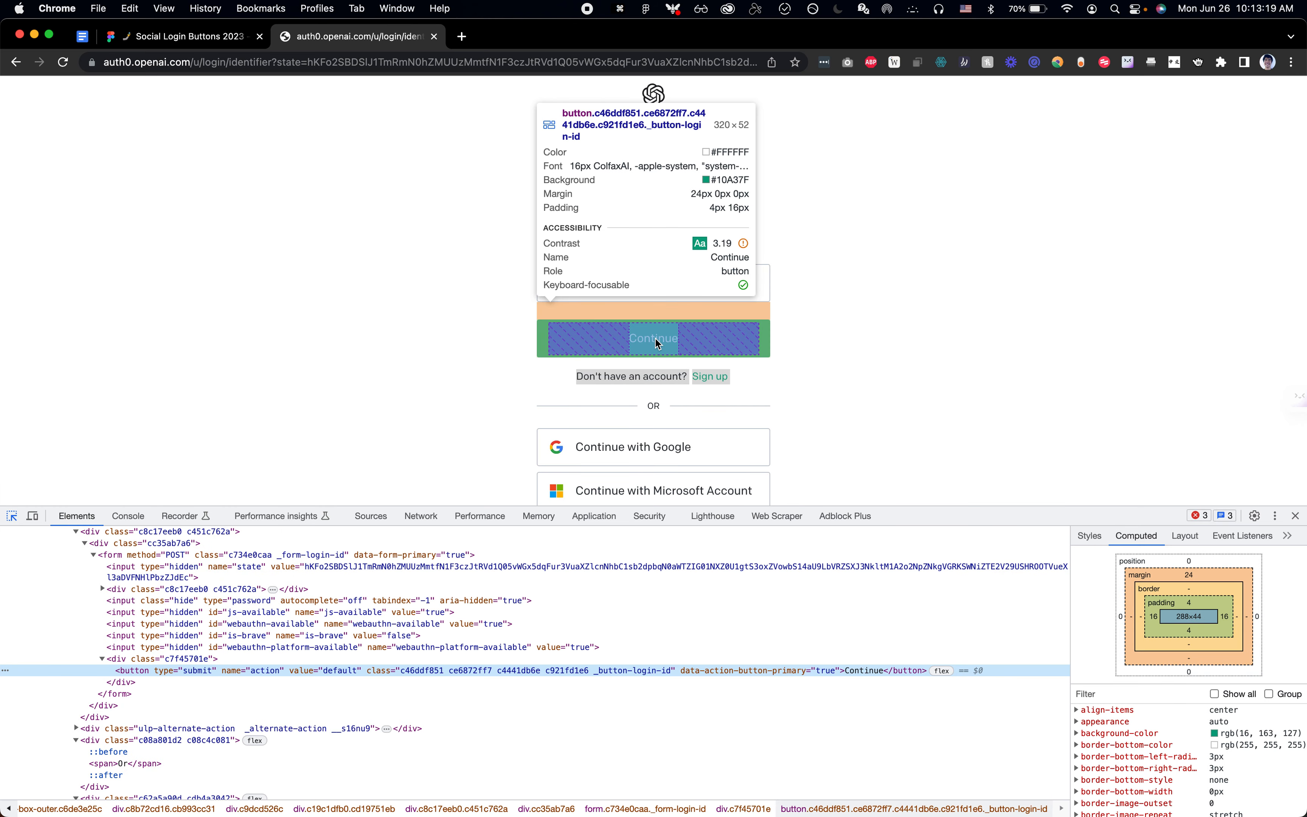
key("super+Tab")
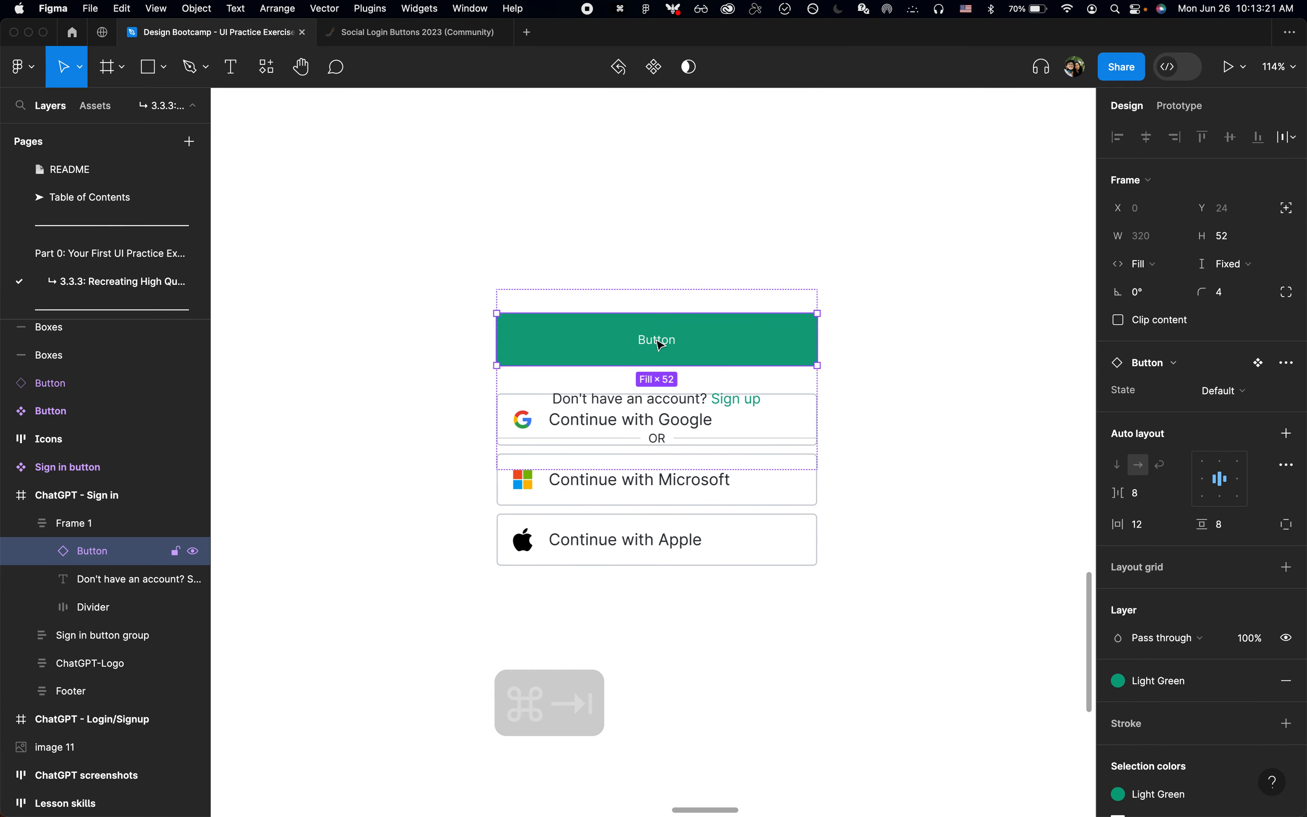
double_click(656, 340)
left_click(1226, 475)
type("16")
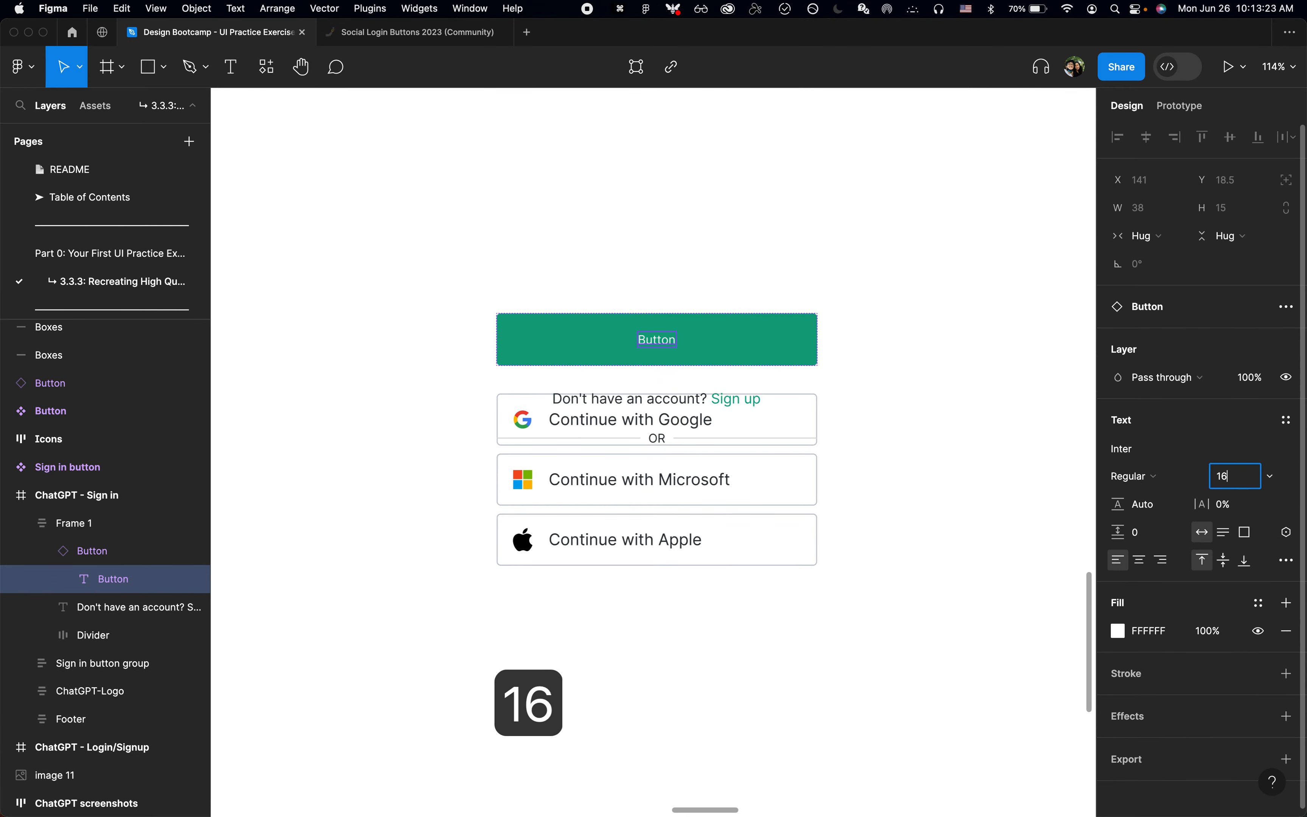
key("Return")
Step: Check the button wording in Chrome and change the label in Figma to "Continue"
key("super+Tab")
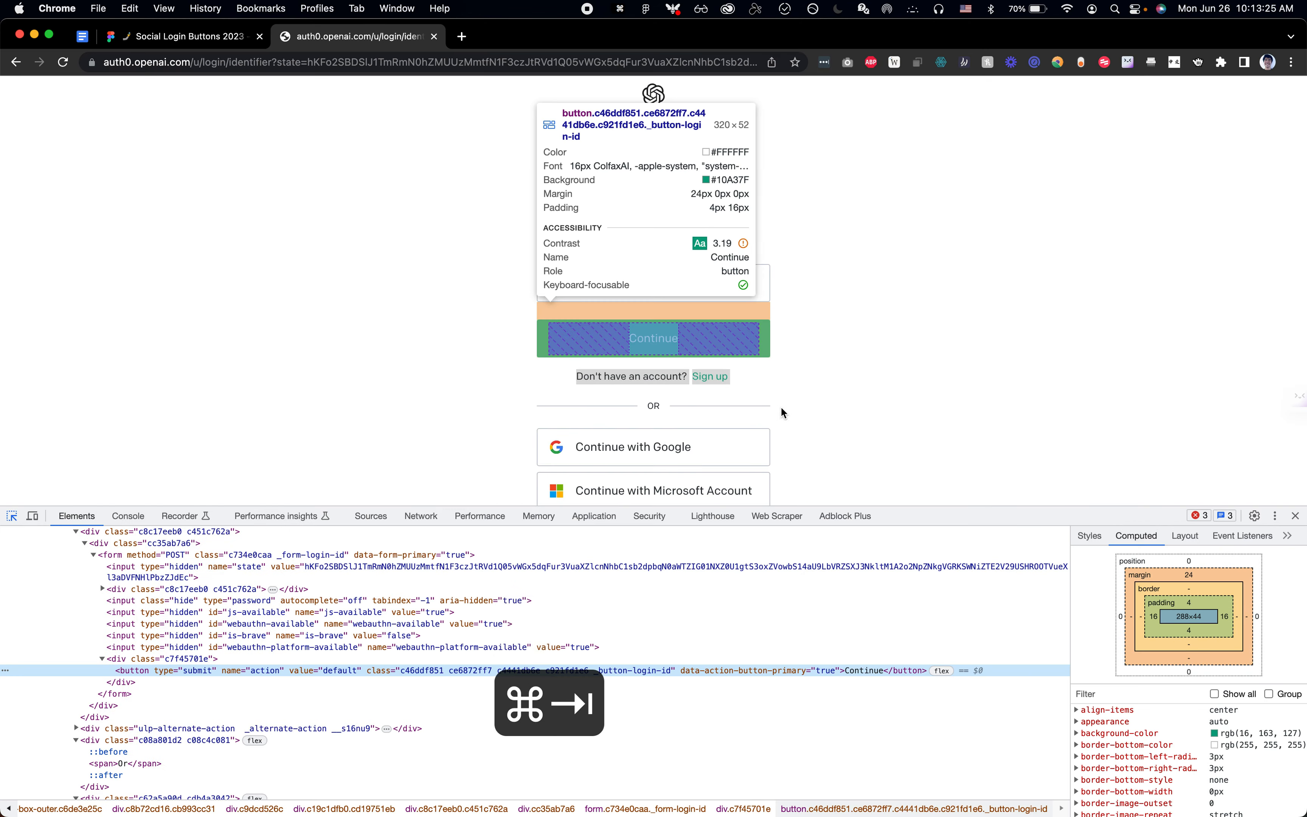
key("super+Tab")
type("Cont")
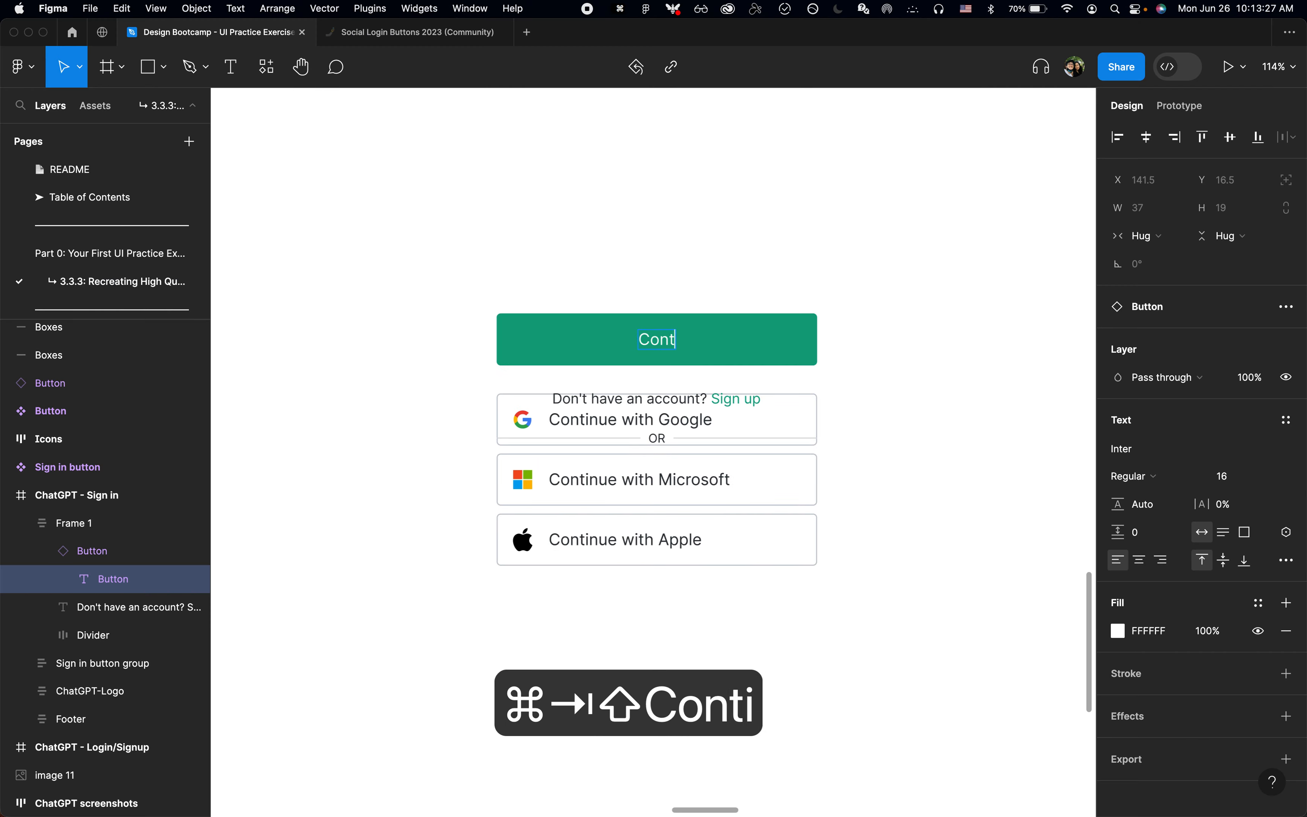
type("inue")
key("Escape")
left_click(886, 382)
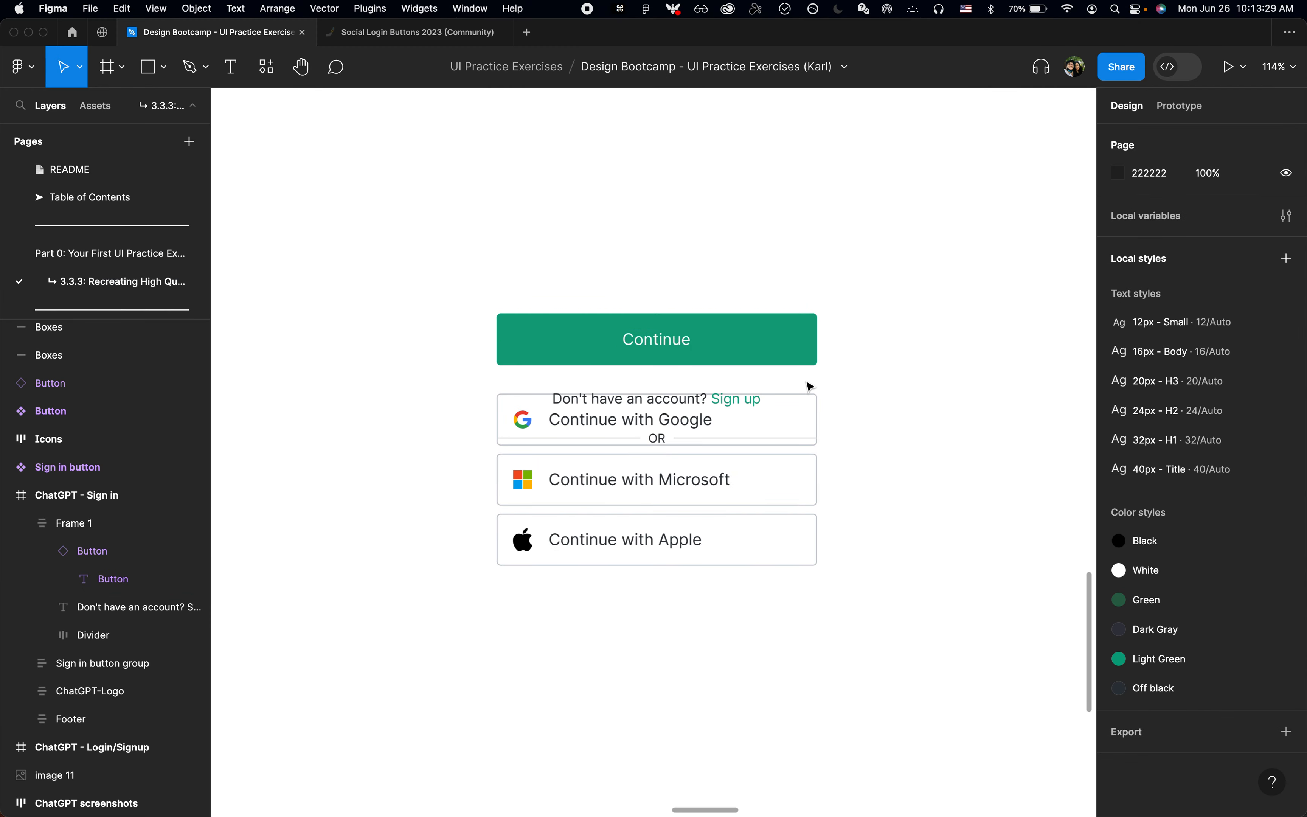
Step: Move the frame containing the Continue button to Y 226, so its lower edge meets the Sign in button group
left_click(792, 384)
scroll(791, 383, "down", 5)
key("alt+w")
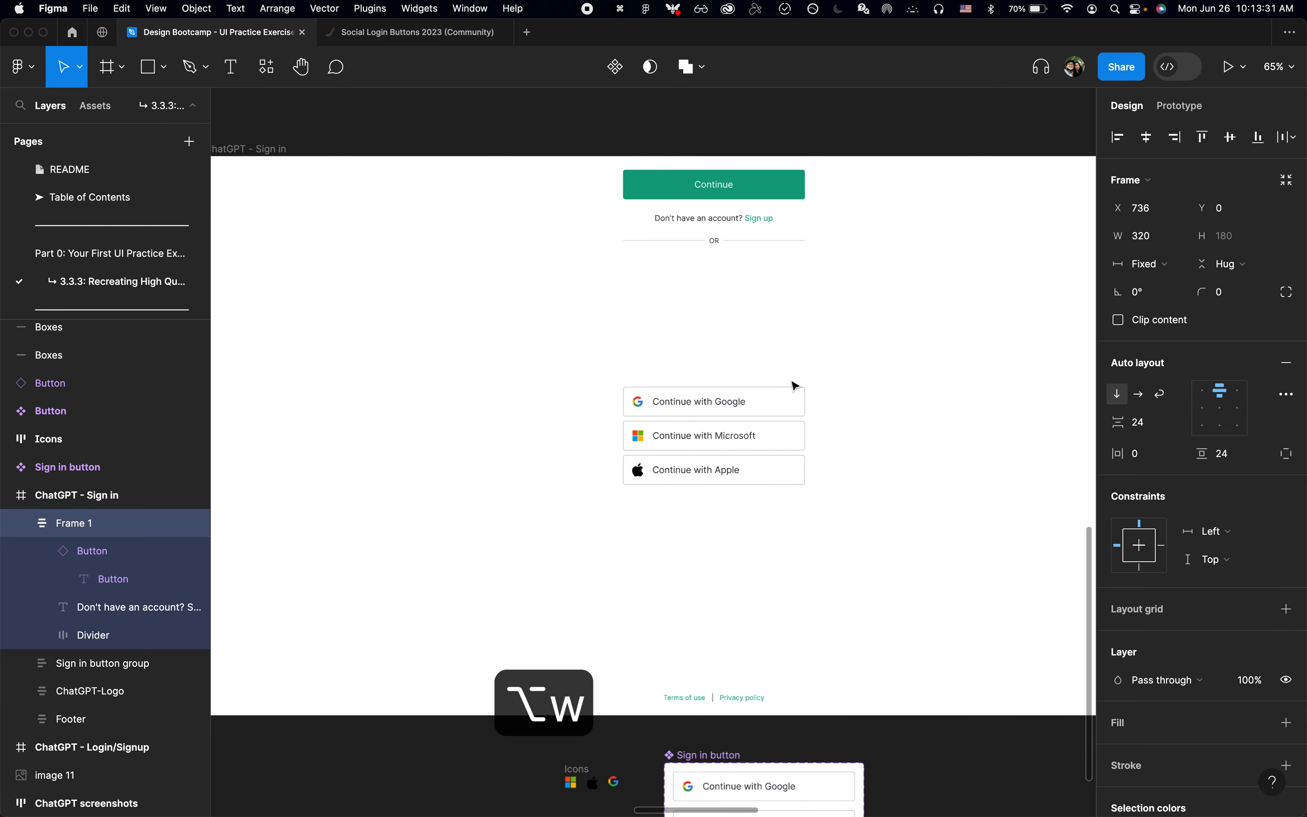
left_click(788, 400, "shift")
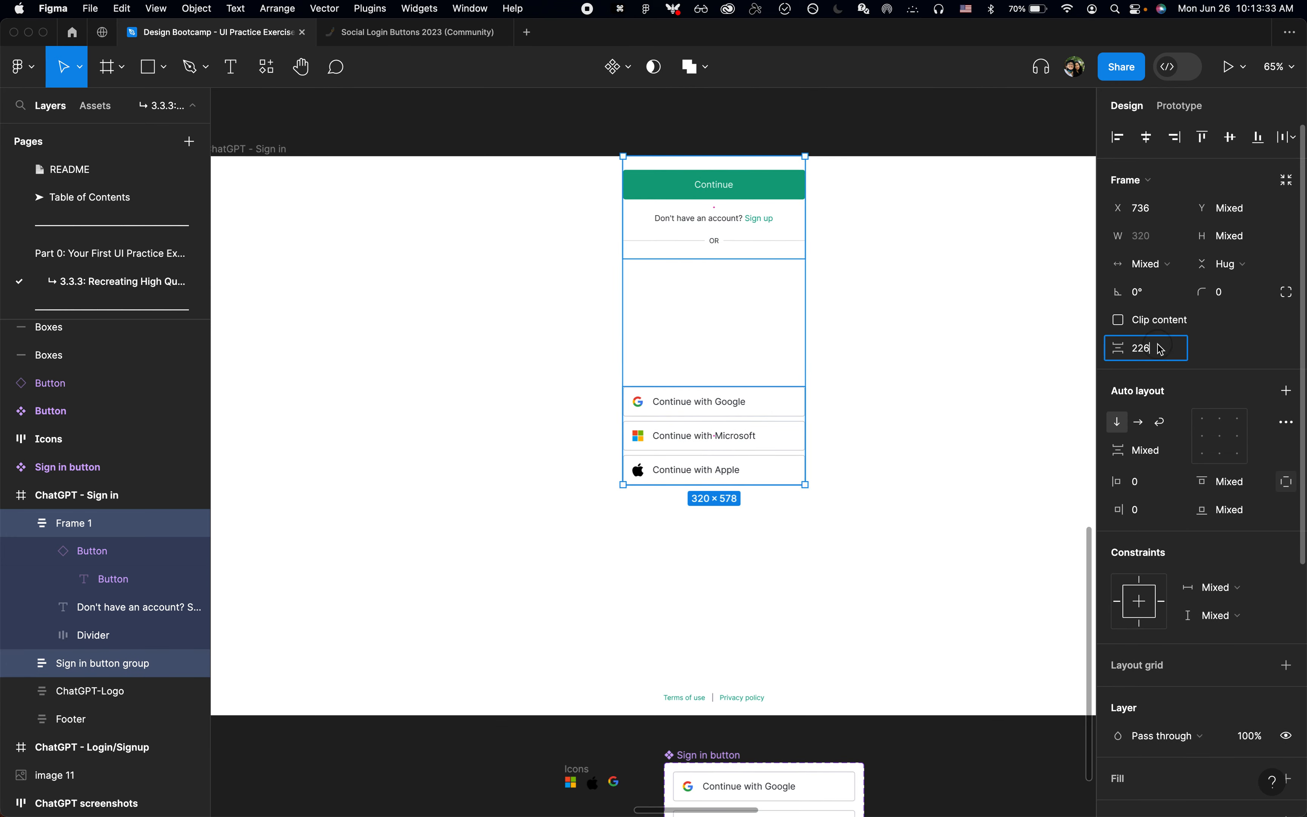
key("Escape")
left_click(930, 434)
left_click_drag(767, 230, 766, 381)
left_click(933, 408)
Step: Check the login page in Chrome and add the text "Welcome back" above the Continue button inside the Figma frame
key("super+Tab")
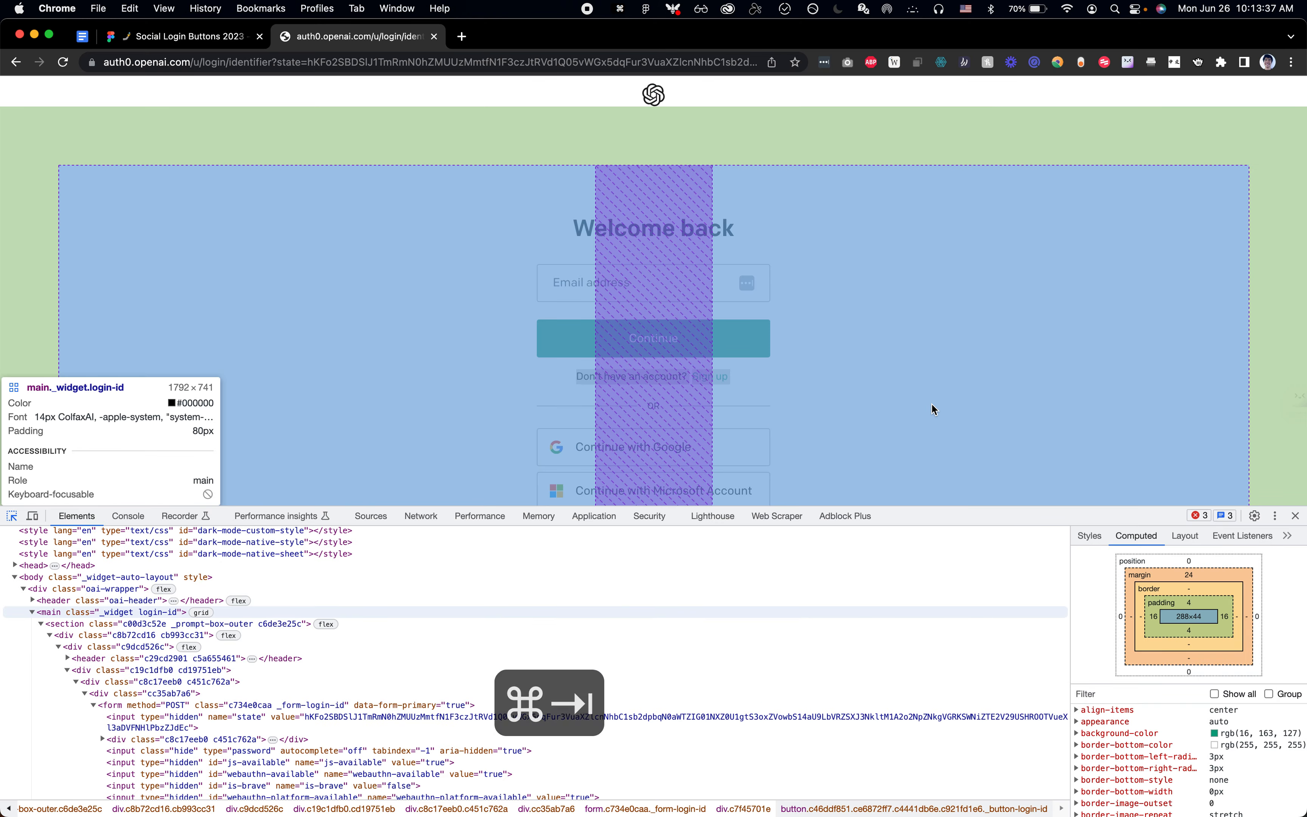
key("super+Tab")
left_click(802, 344)
left_click(760, 313)
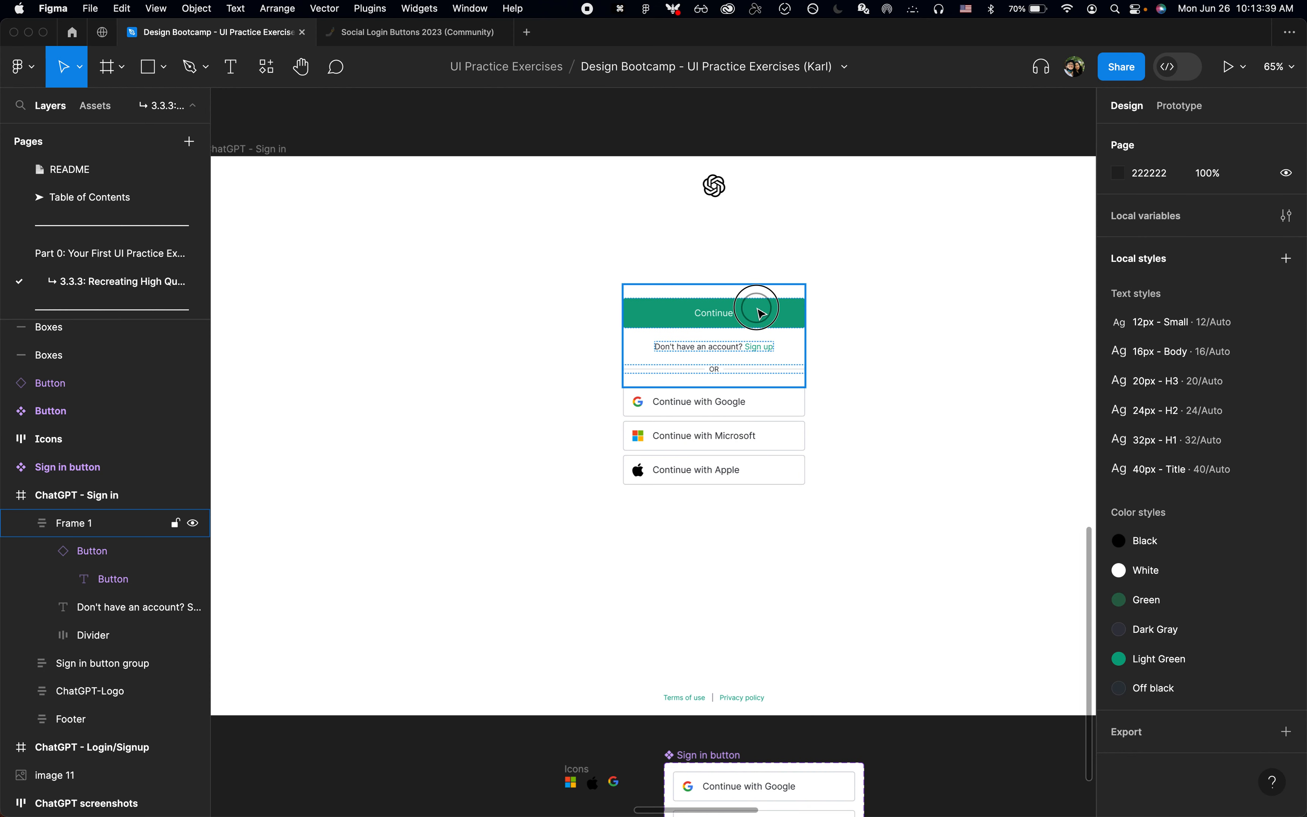
key("t")
left_click(740, 293)
type("W")
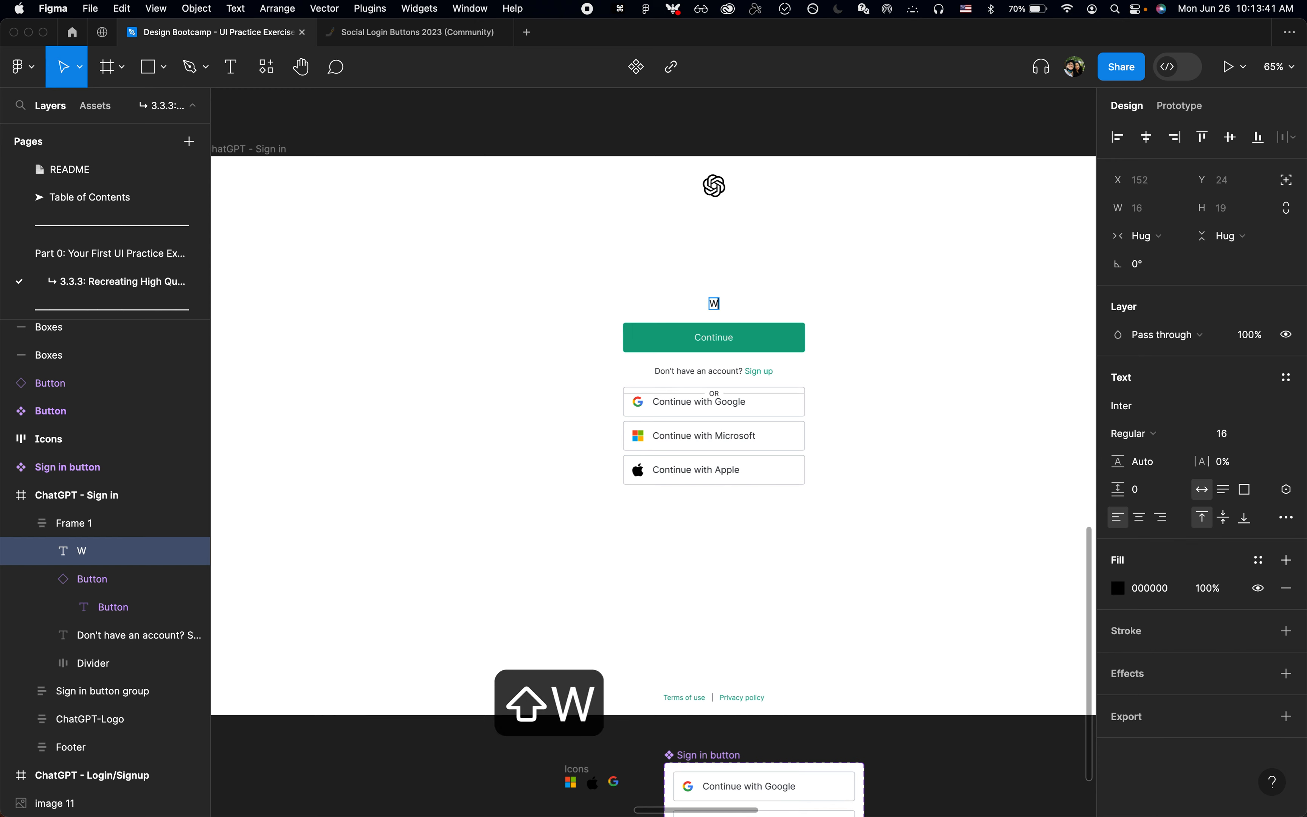
type("elcome back")
Step: Compare the heading with the login page in Chrome and make "Welcome back" bold at size 32 in Figma
key("super+Tab")
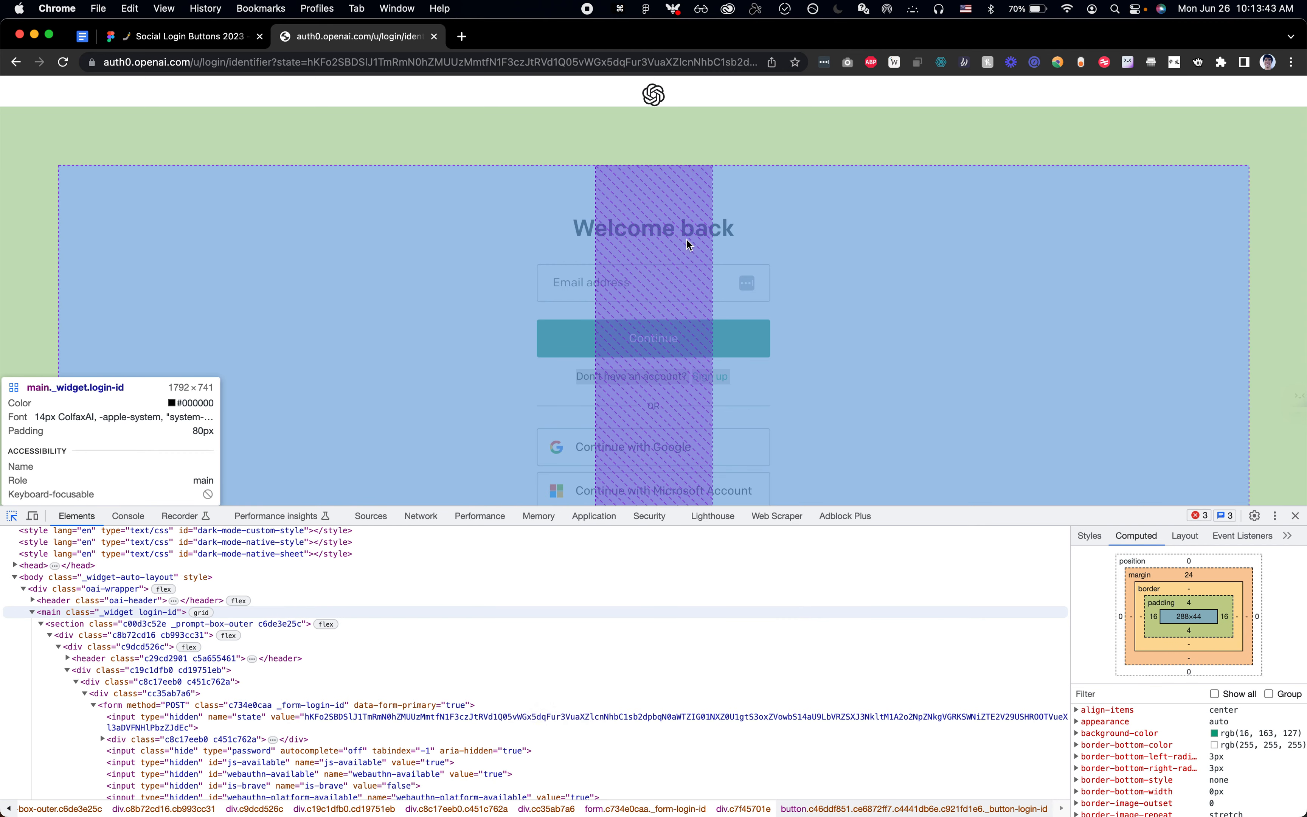
key("super+Tab")
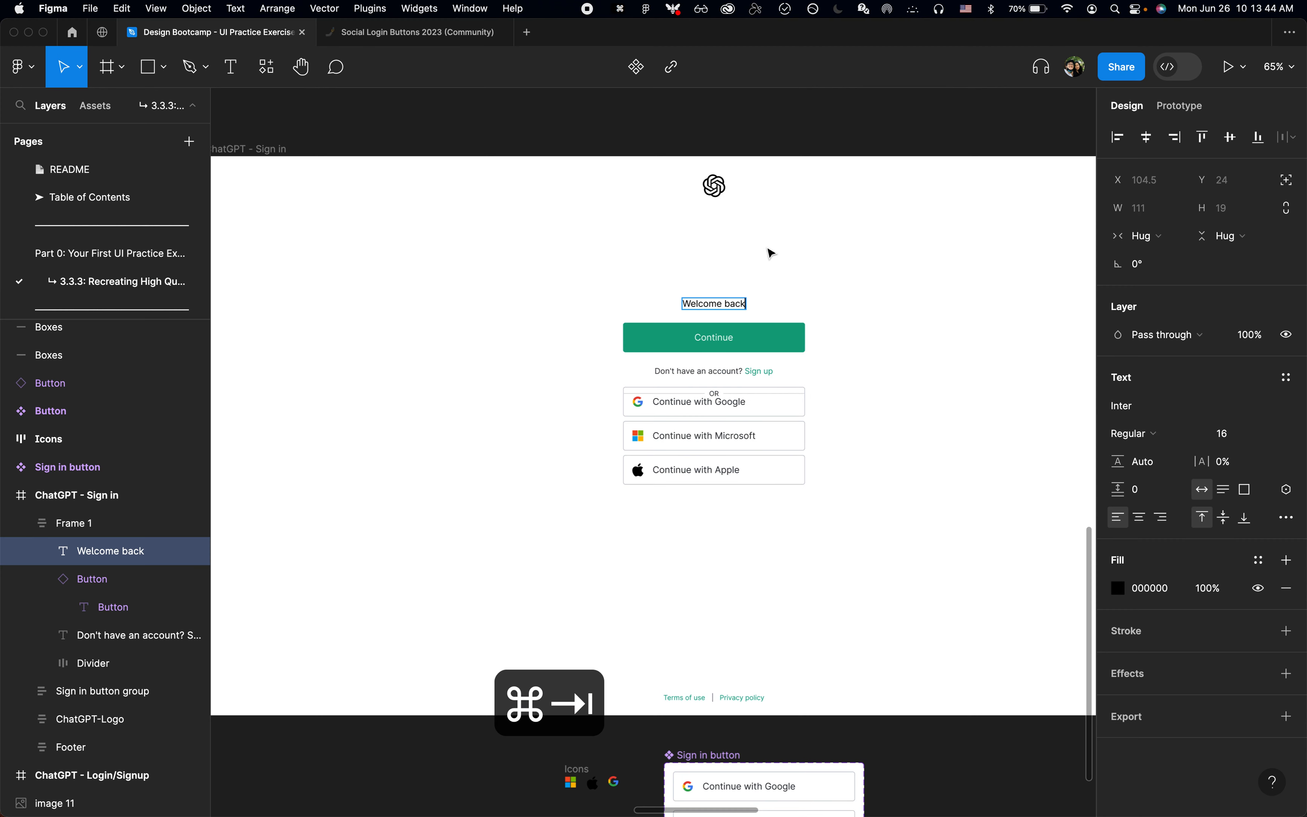
key("Escape")
left_click(1242, 438)
type("32")
key("Return")
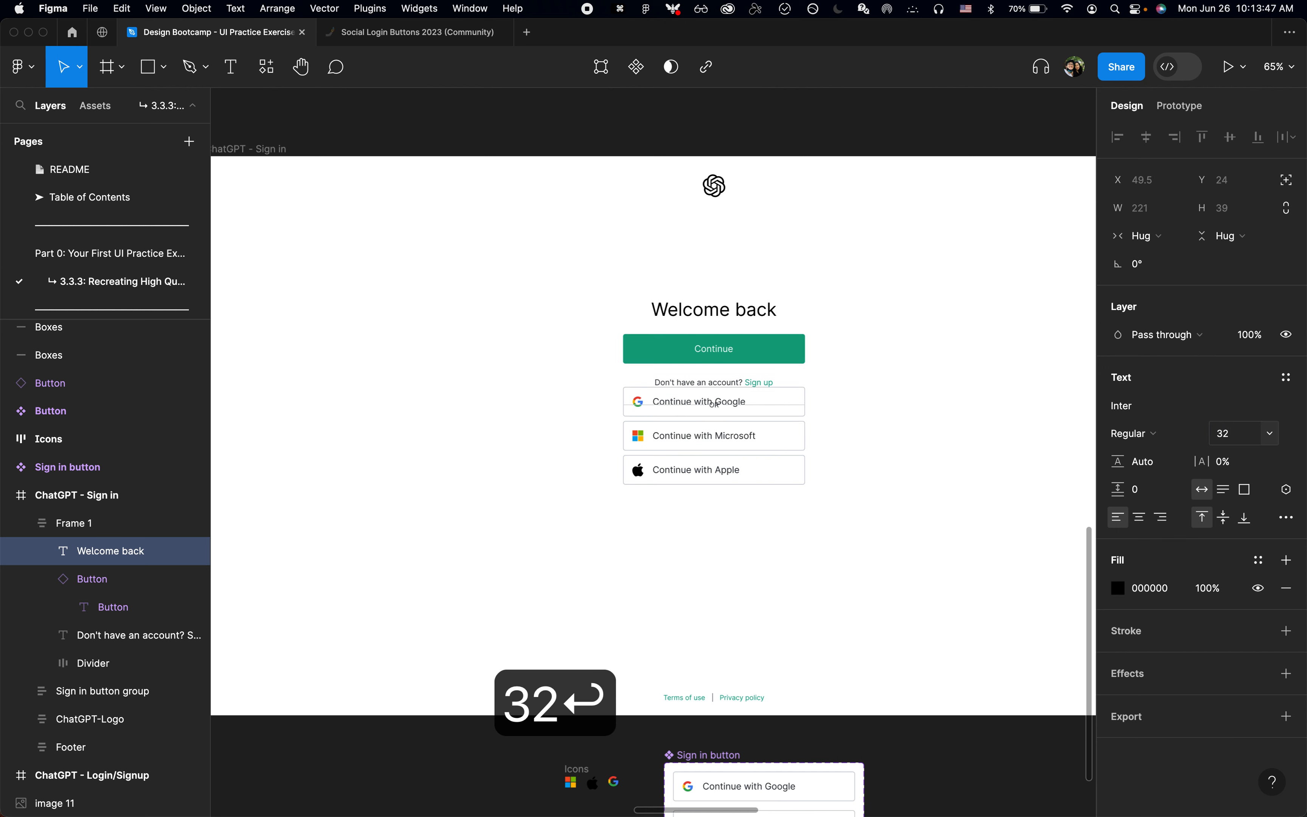
key("super+b")
left_click(846, 332)
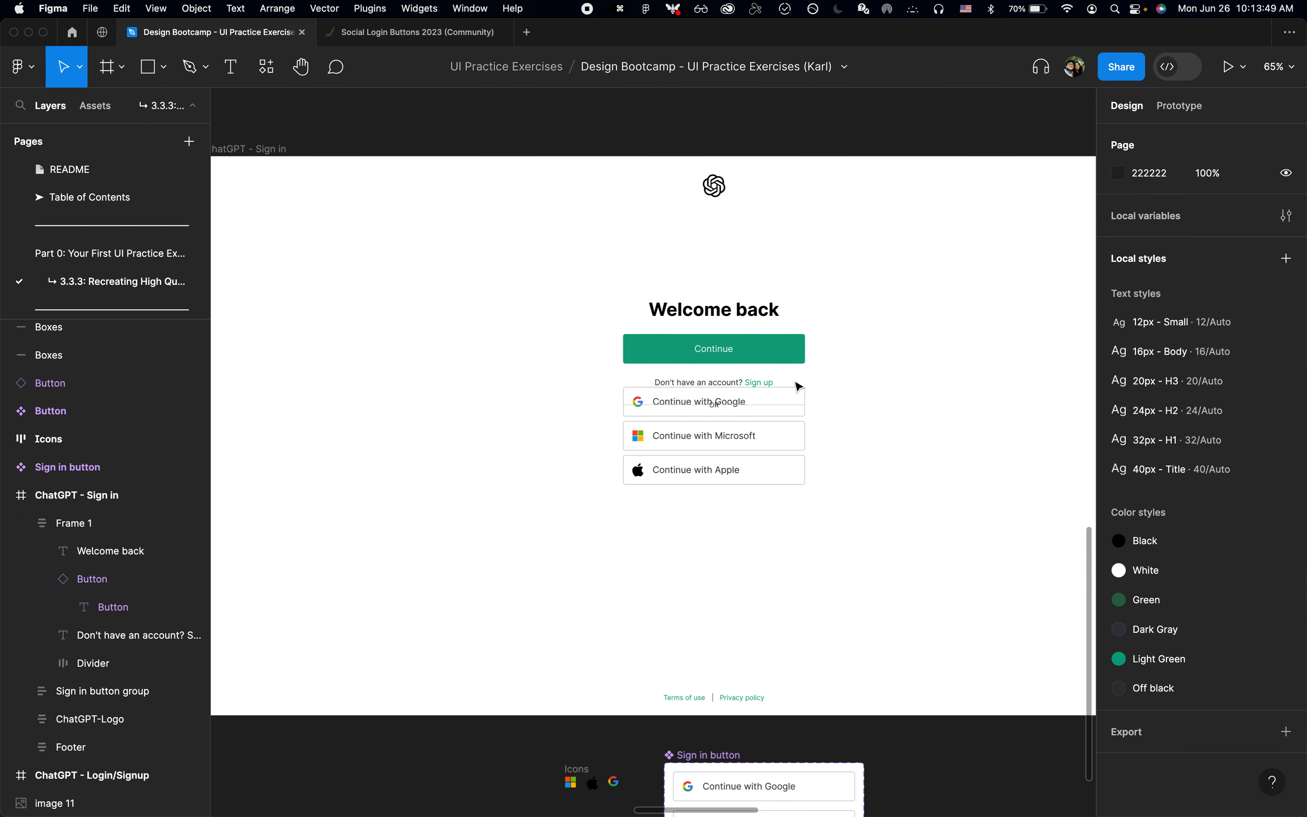
Step: Collapse the layer list and rename the frame holding the heading and Continue button as "Welcome back"
left_click_drag(874, 319, 759, 477)
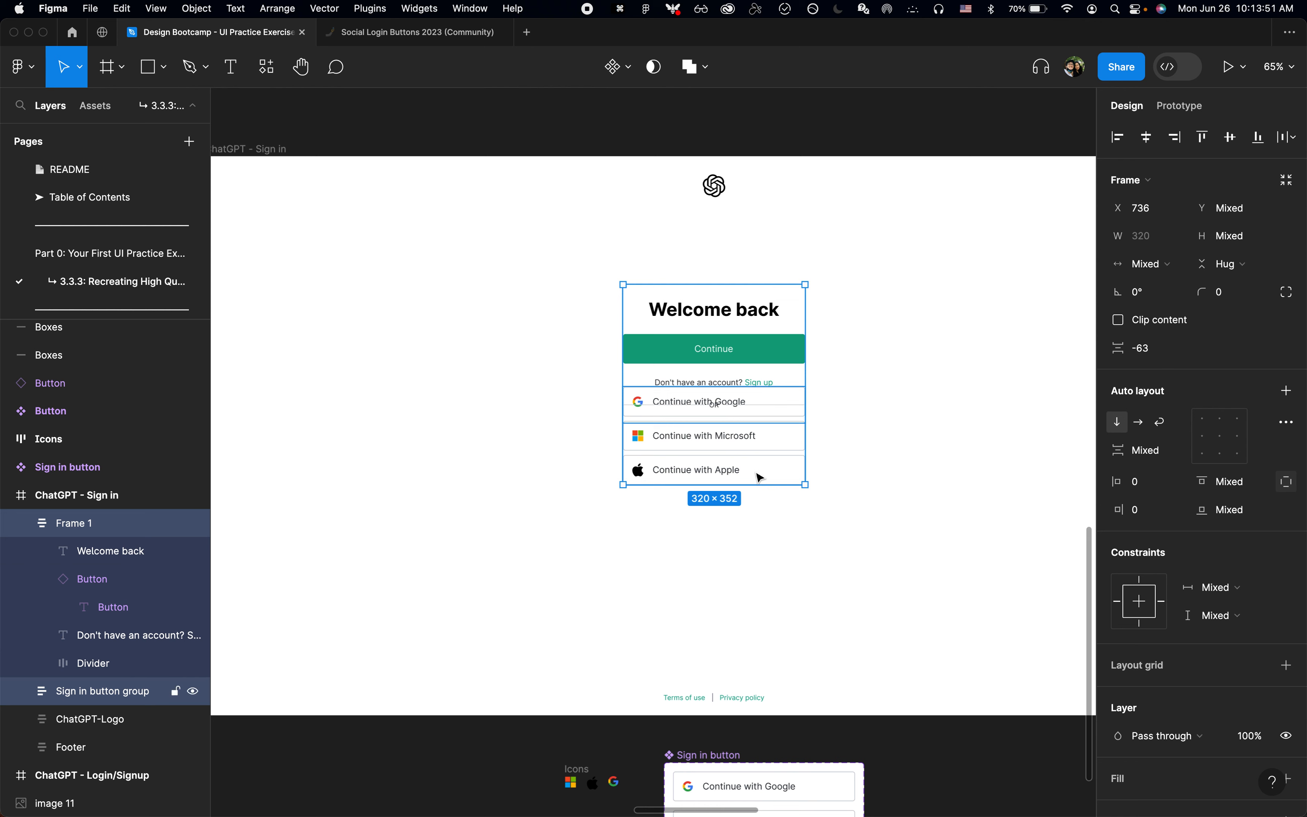
key("alt+l")
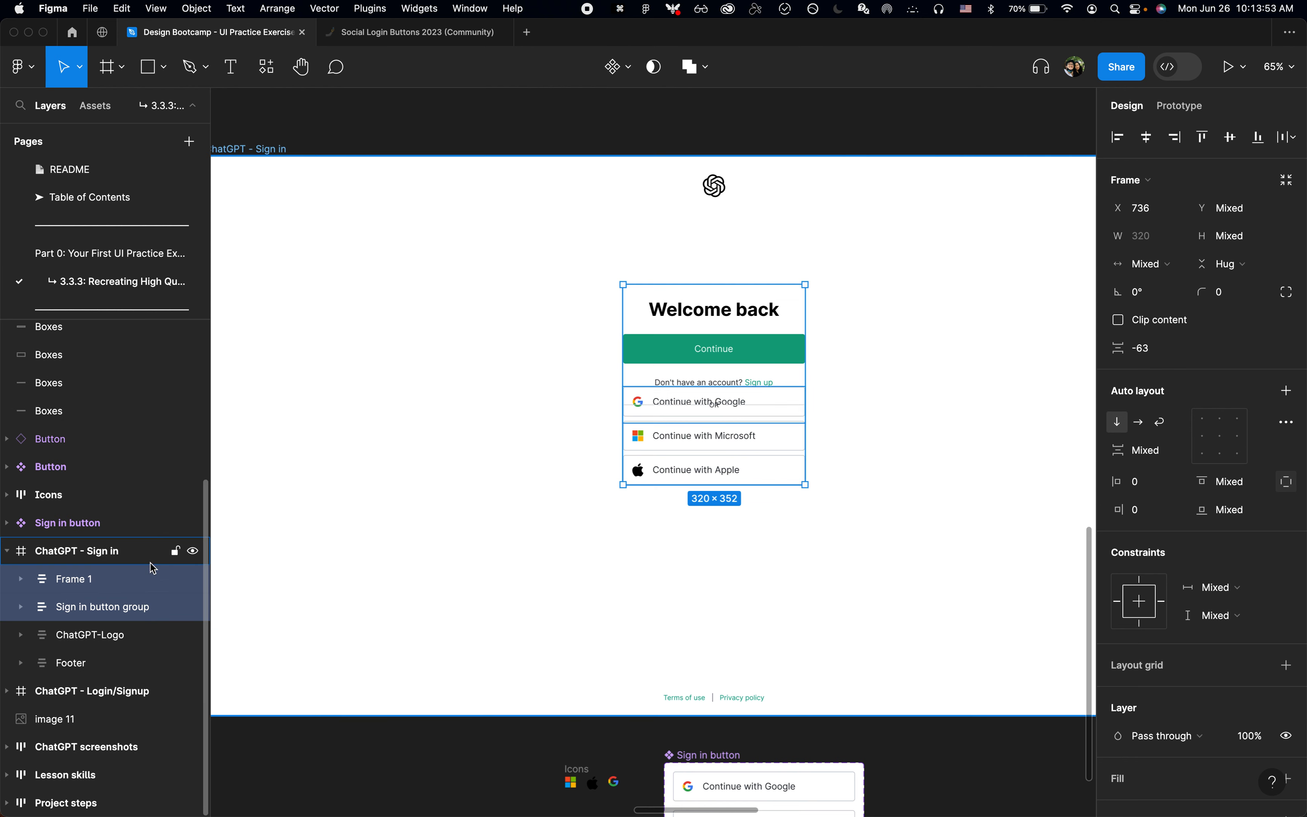
left_click(131, 581)
key("super+r")
type("Welcome back")
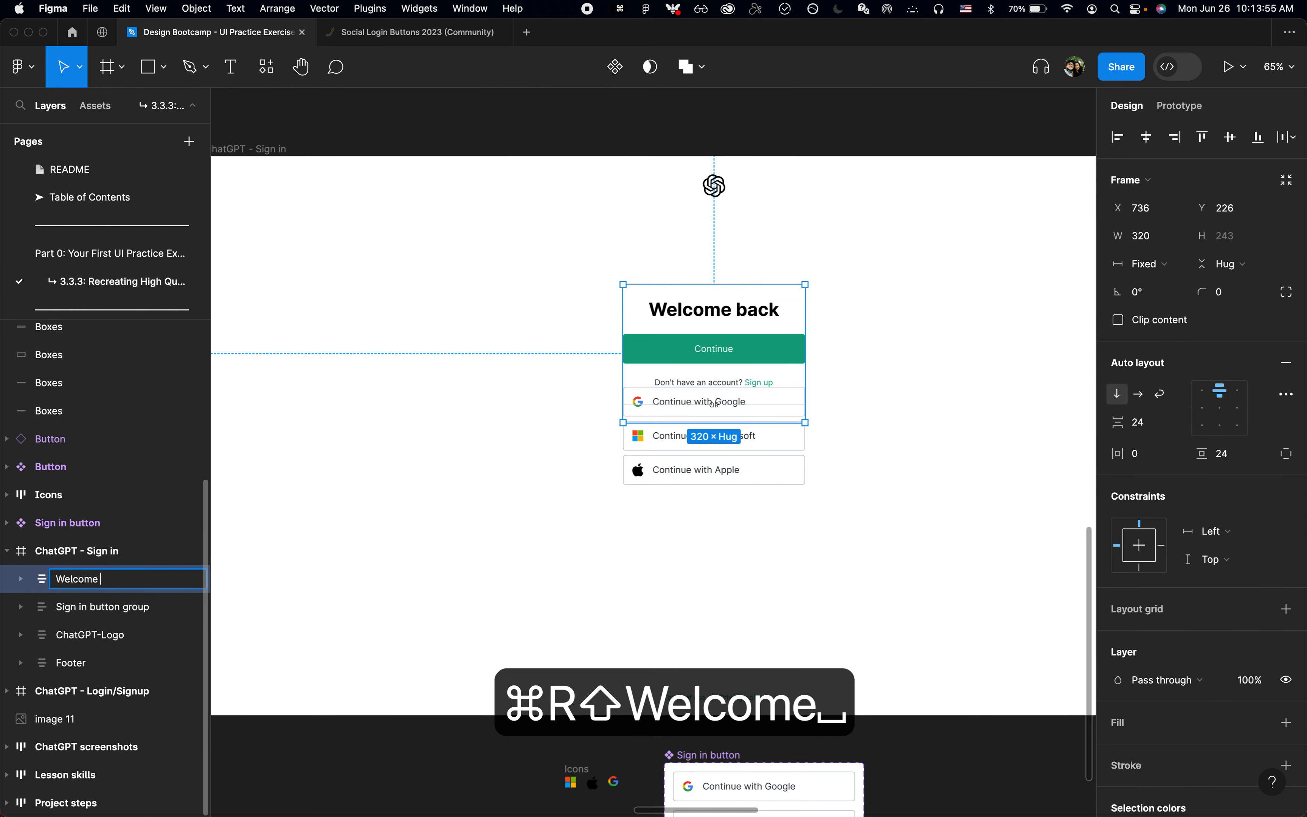
key("Return")
Step: Combine the Welcome back frame and the Sign in button group into one vertical auto layout frame
left_click(102, 606, "shift")
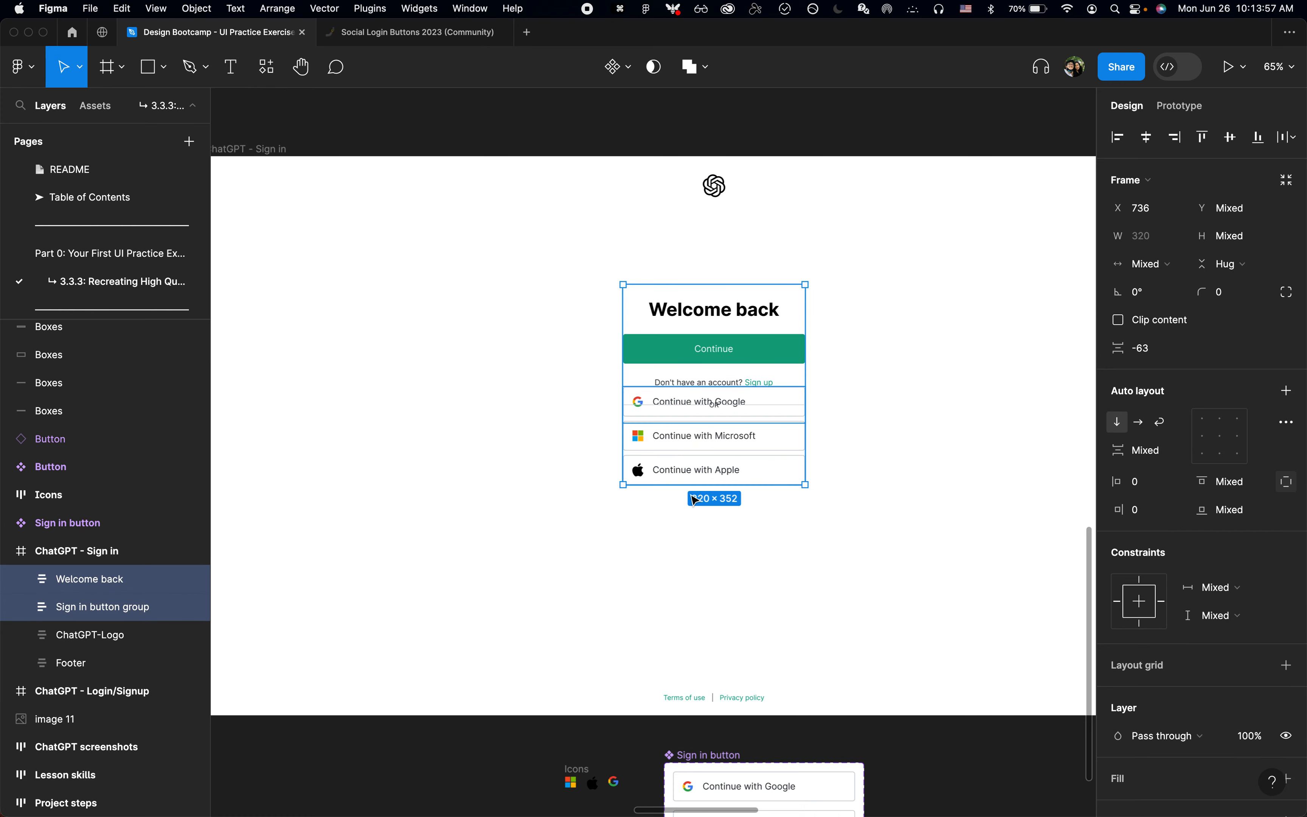
key("shift+a")
left_click(901, 450)
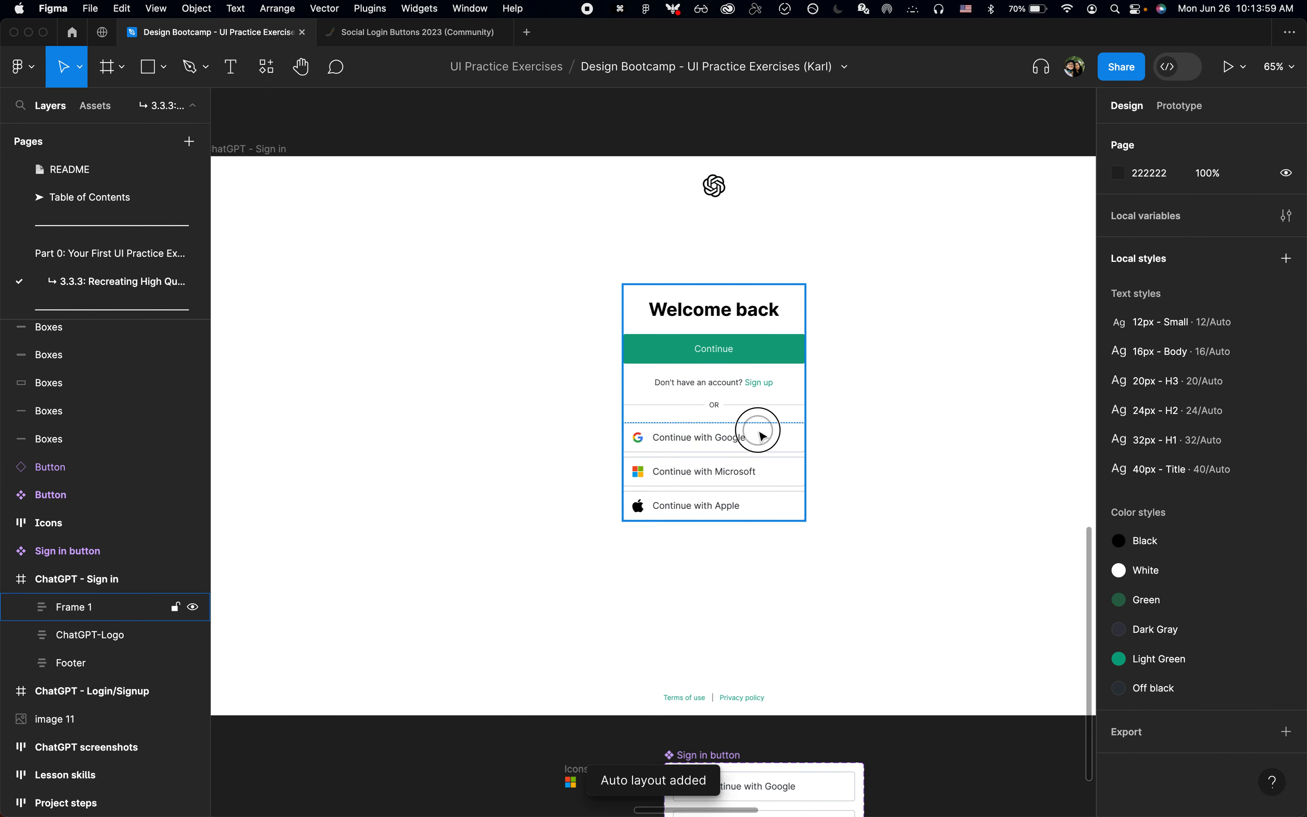
Step: Inspect the Email address field's size and padding on the login page in Chrome
key("super+Tab")
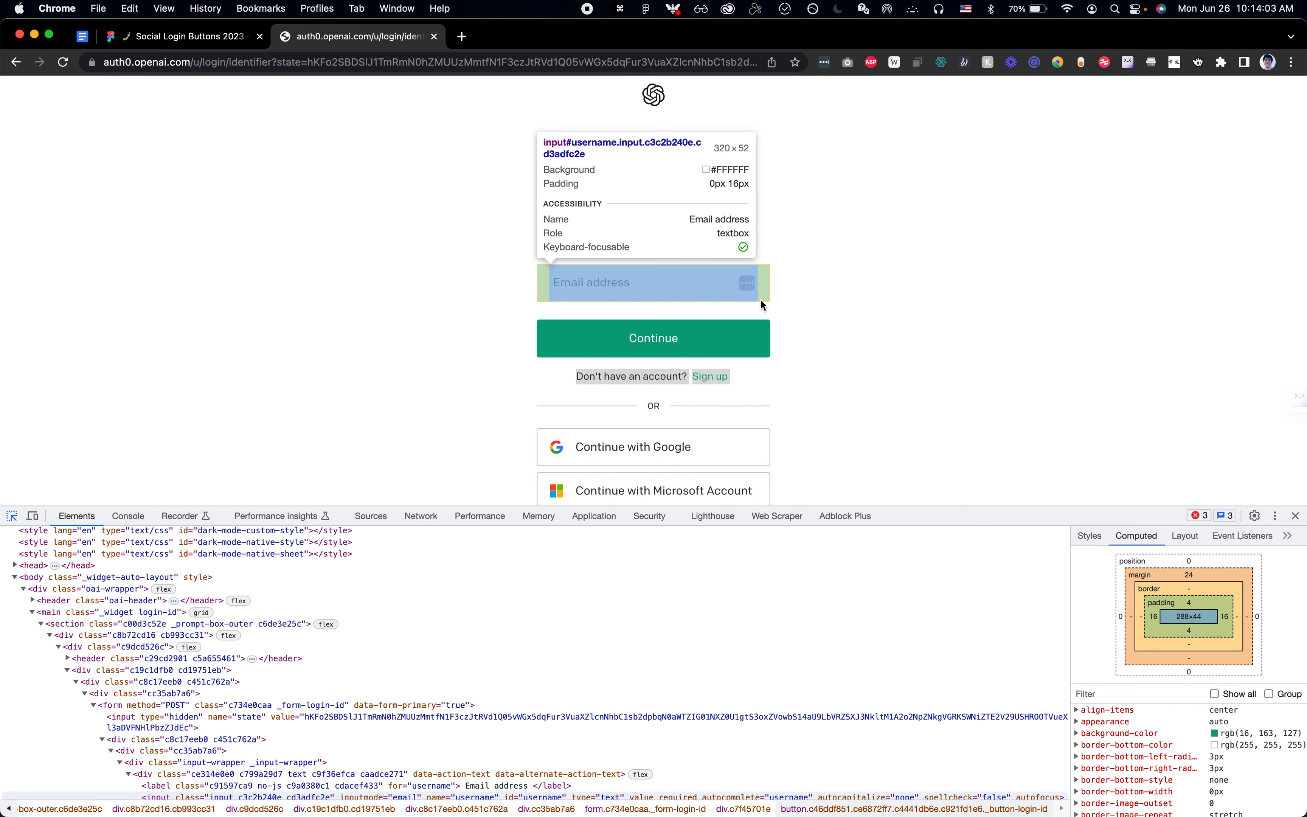
key("super+Tab")
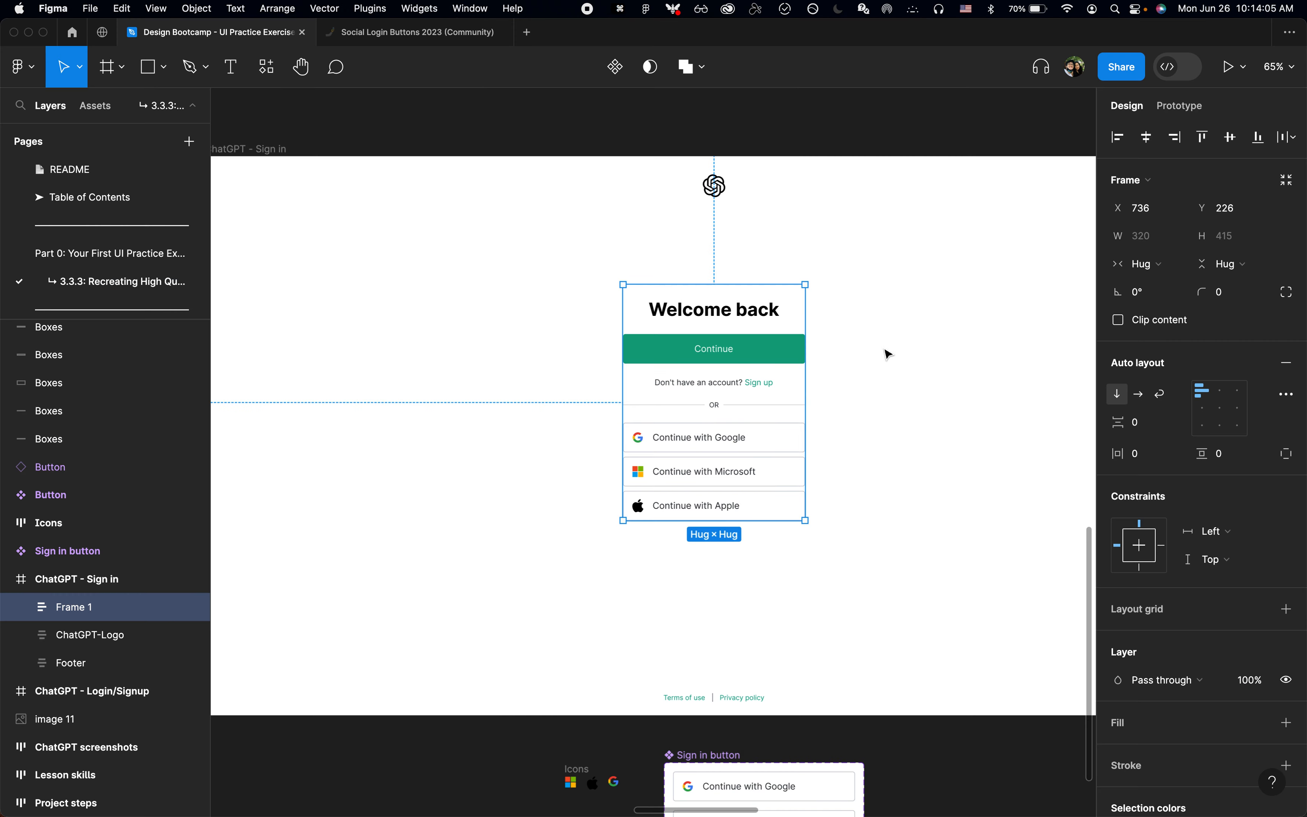
key("super+Tab")
key("alt+super+i")
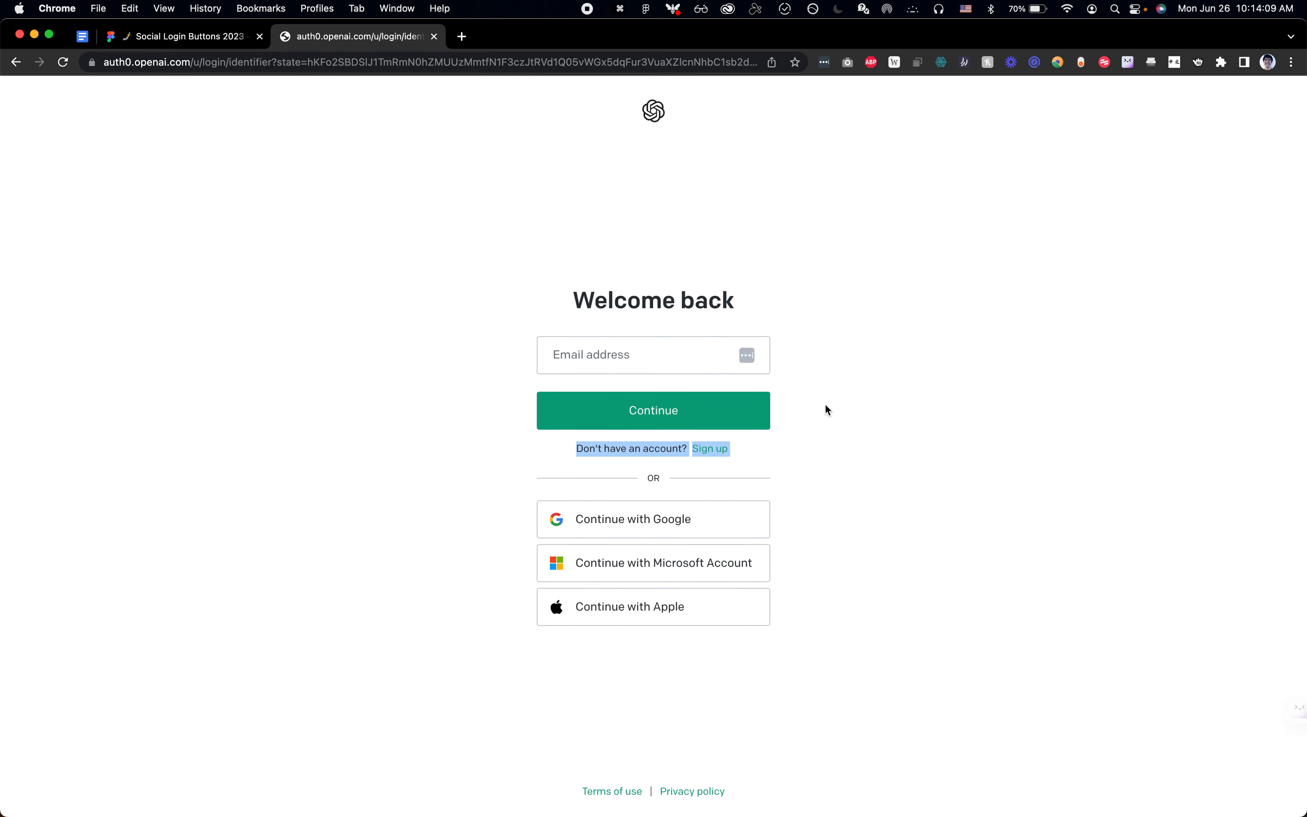
key("shift+super+c")
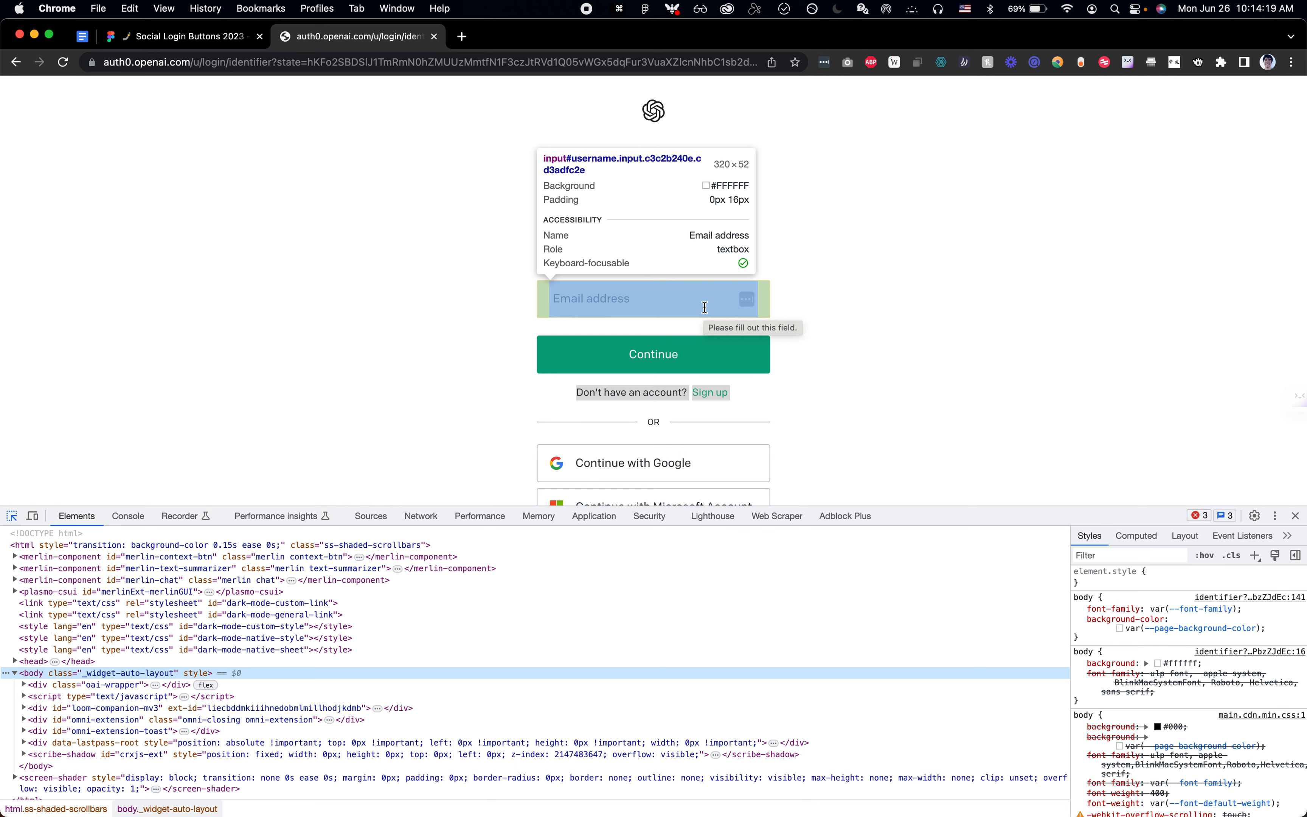
Step: Return to Figma and add the text "Email address" in the empty area beside the social sign-in buttons
key("super+Tab")
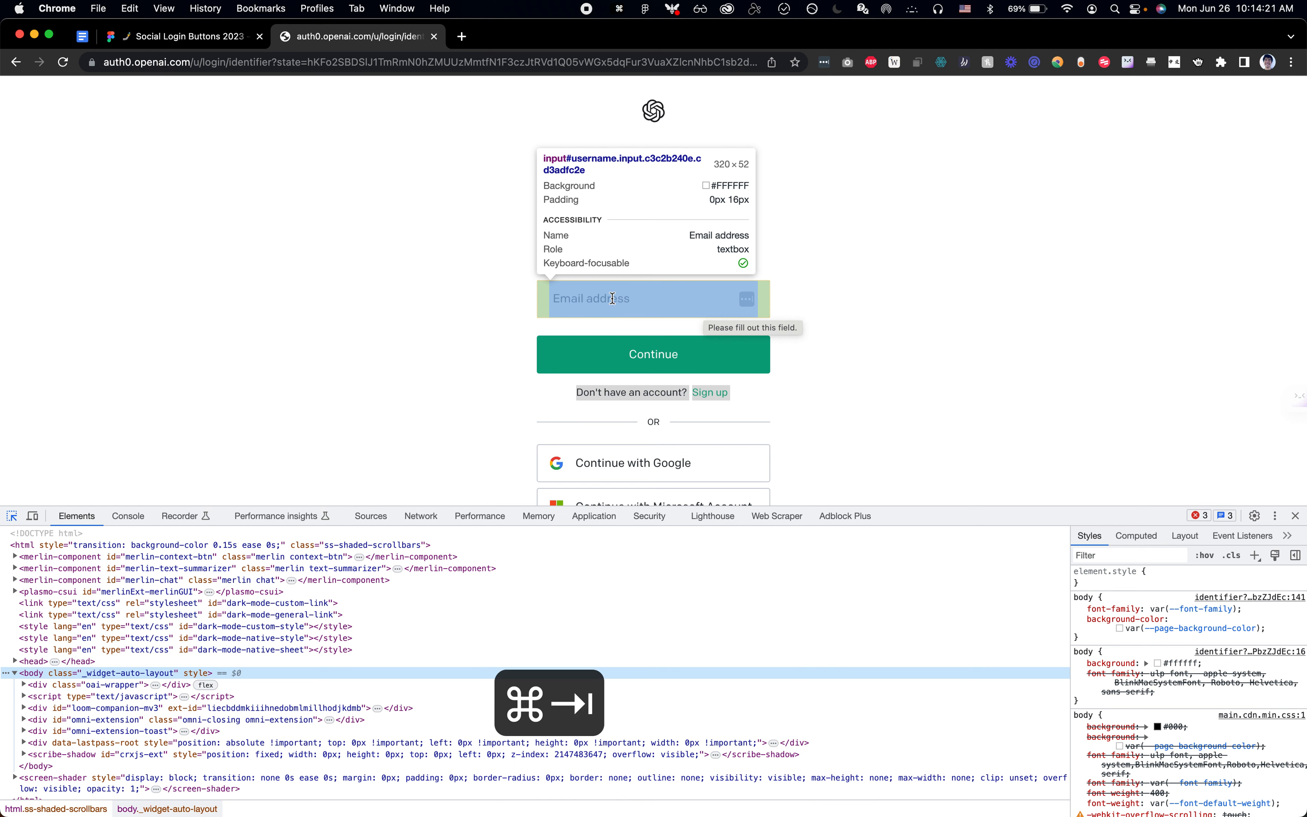
key("t")
left_click(913, 460)
type("Email address")
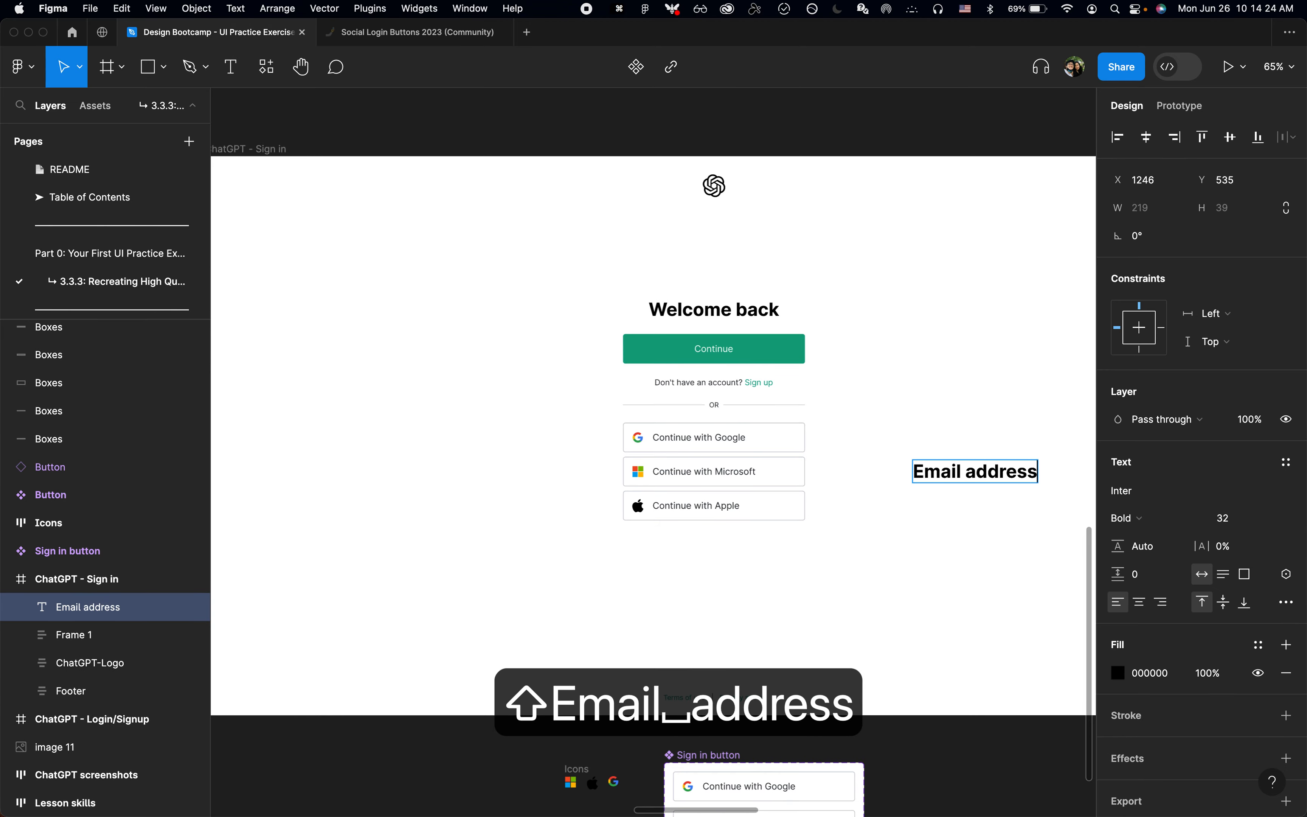
Step: Inspect the Email address input on the login page in Chrome and filter its computed styles for the font size
key("super+Tab")
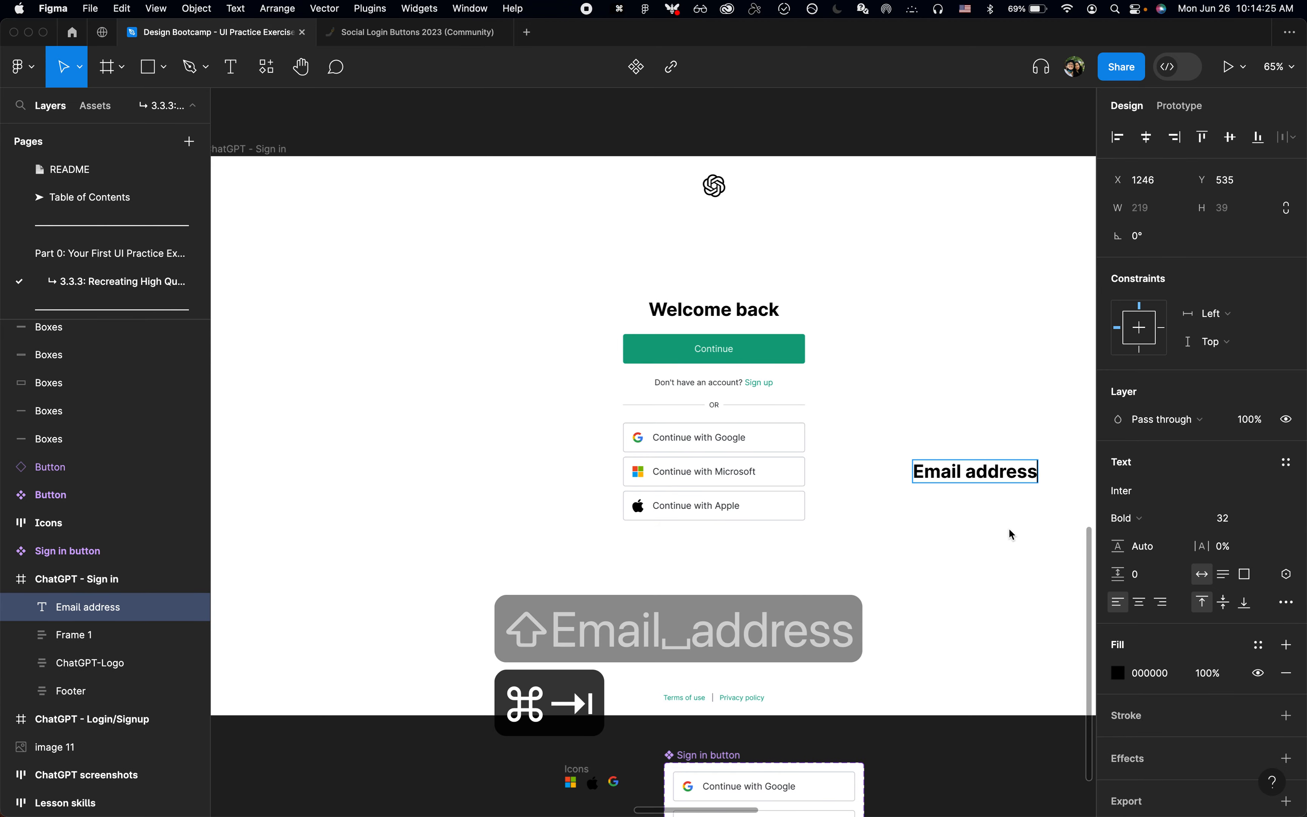
key("super+shift+c")
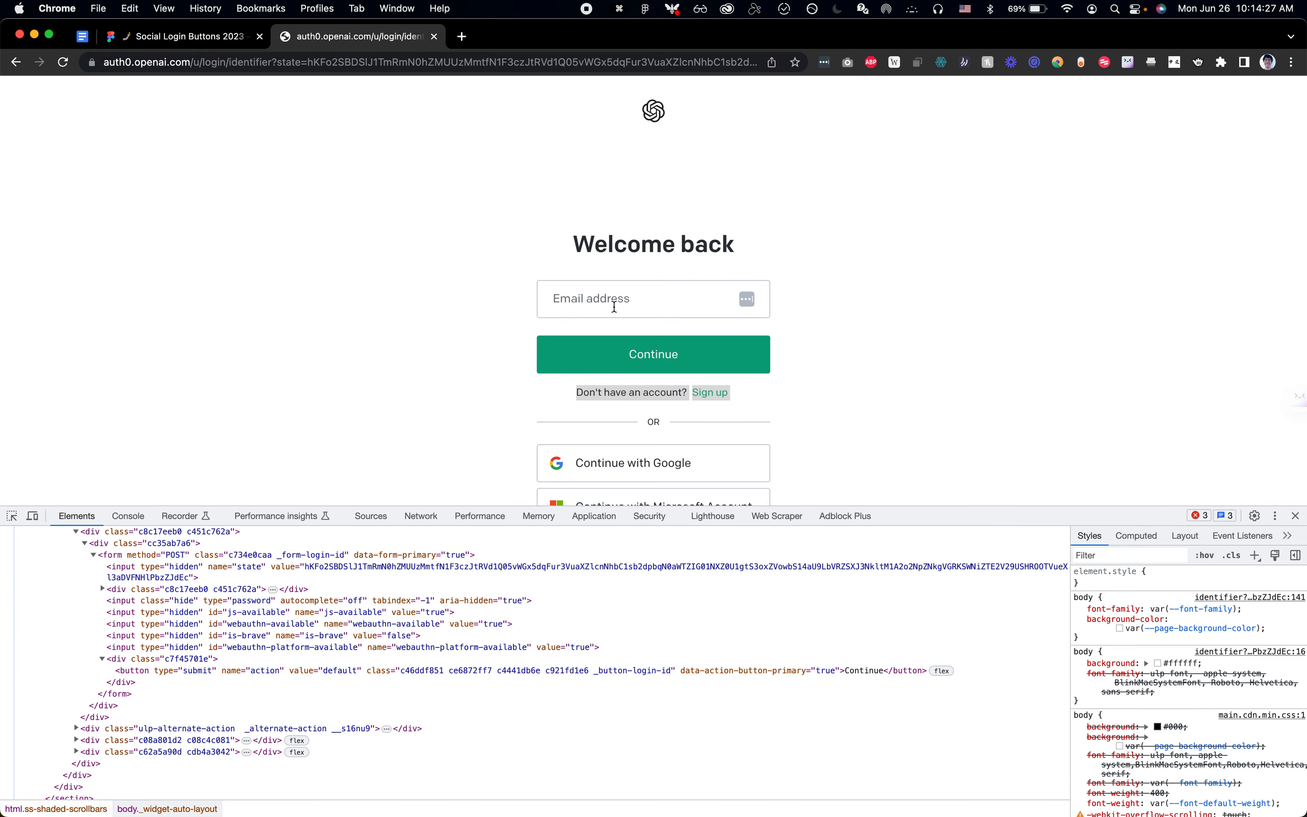
key("super+shift+c")
left_click(606, 298)
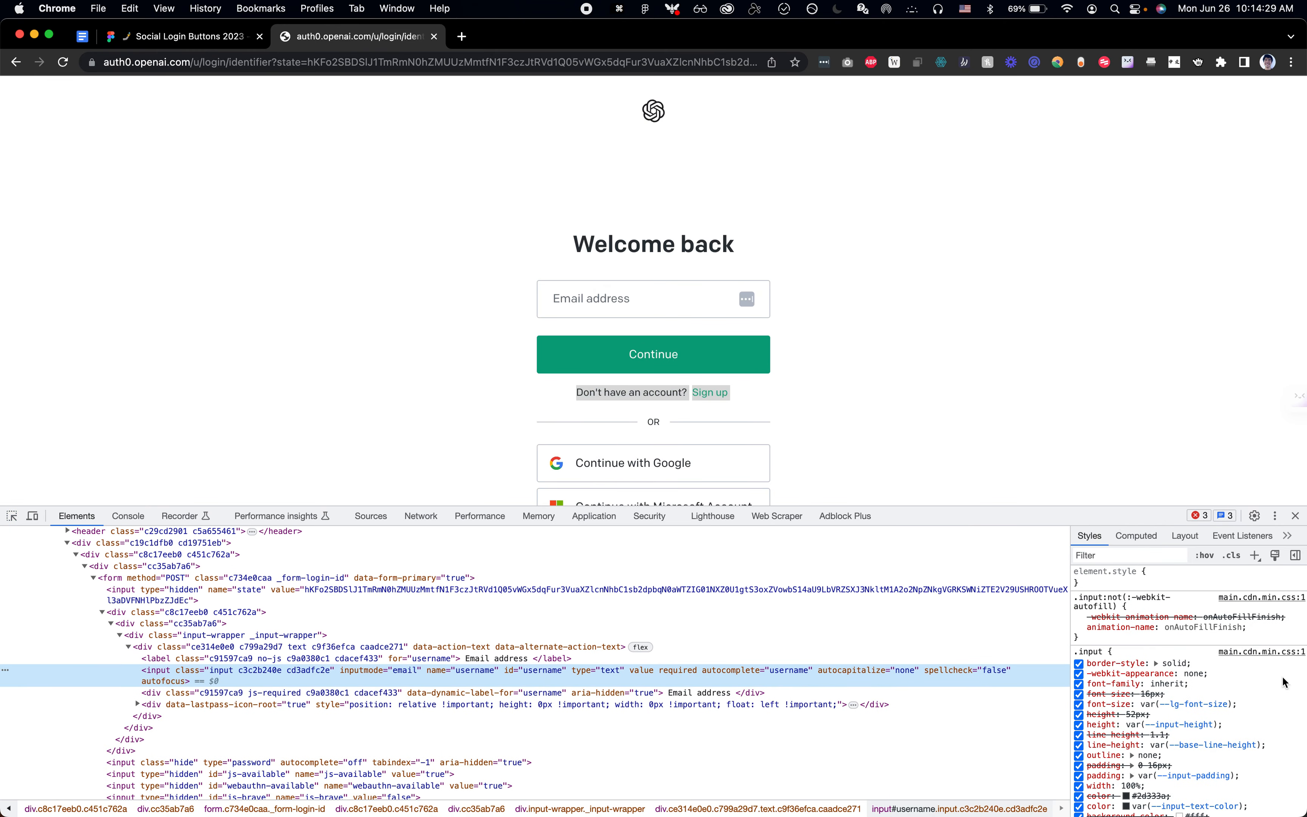
left_click(1136, 535)
left_click(1123, 693)
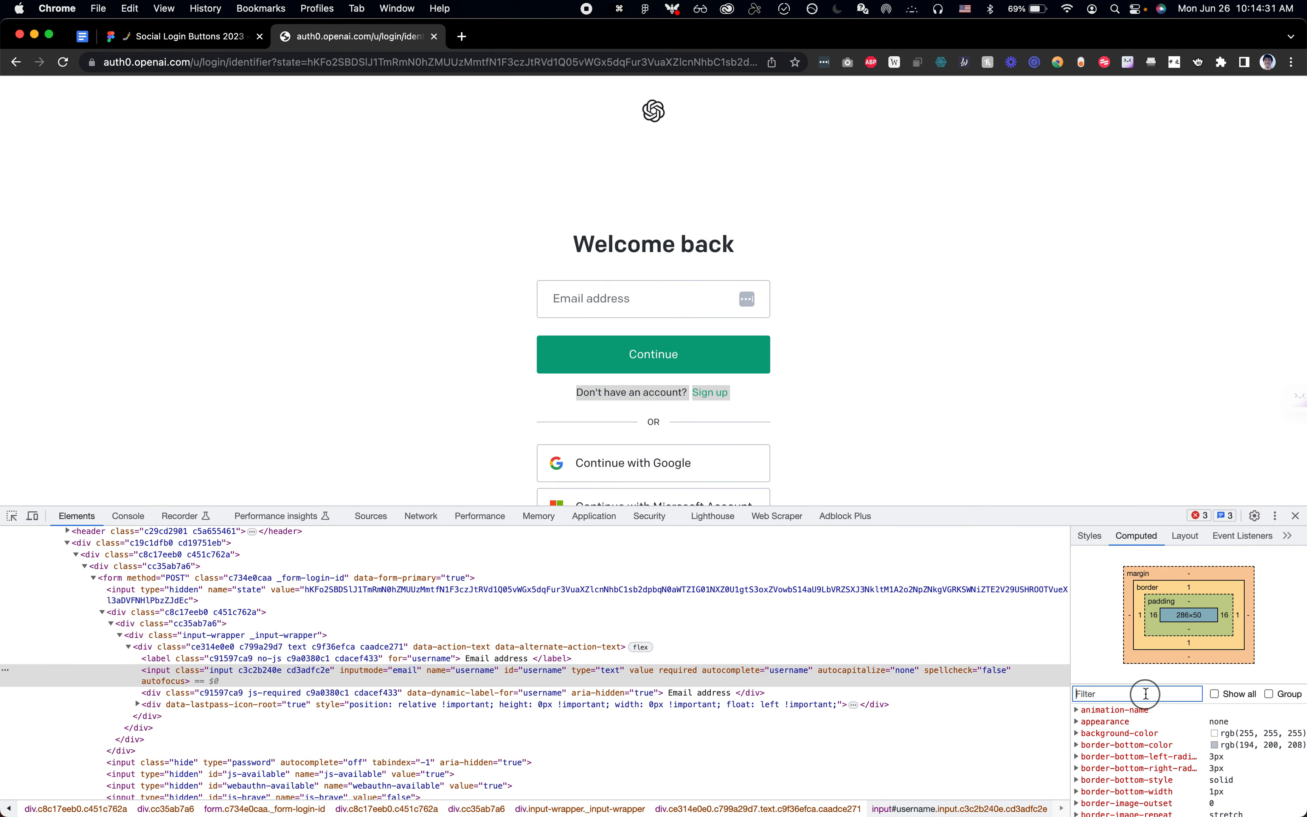
type("font-si")
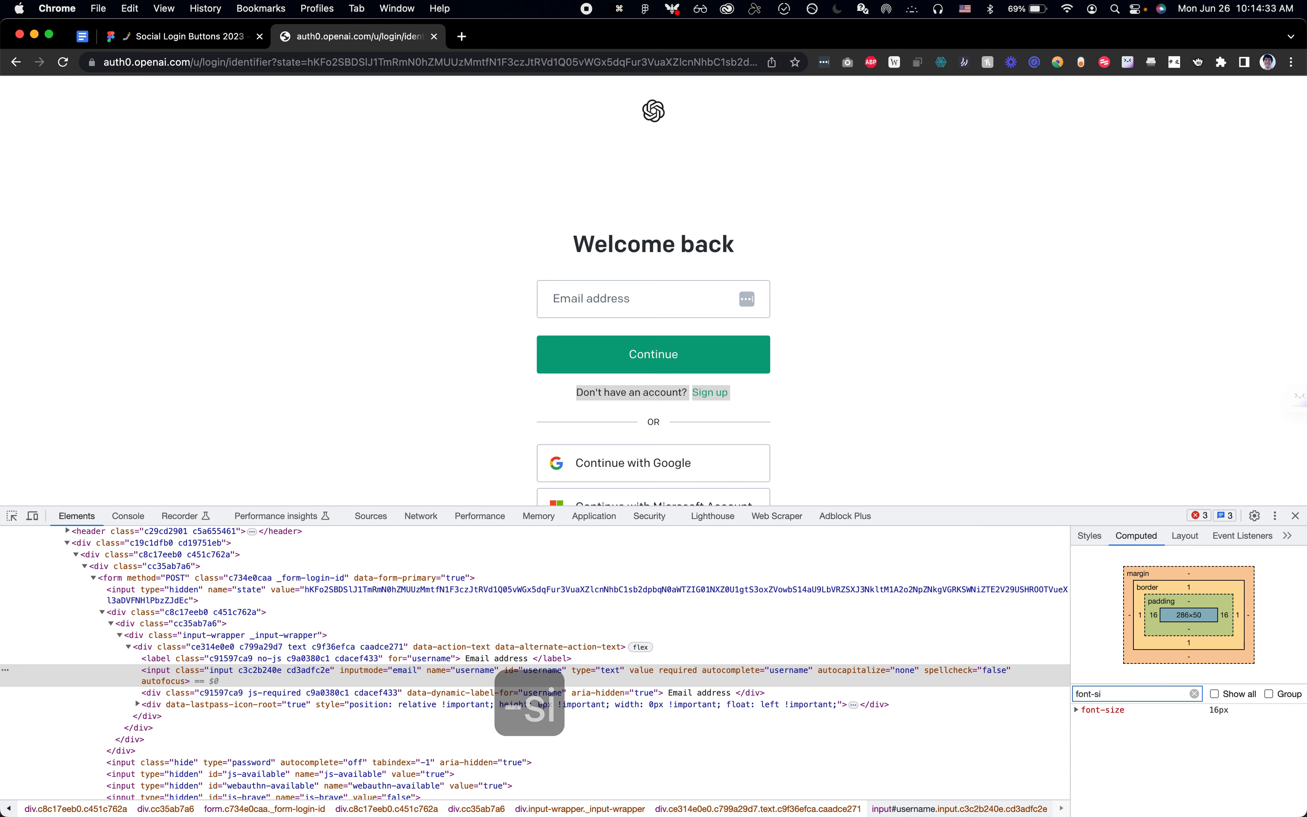
Step: Return to Figma, set the "Email address" text to Regular at size 16, and wrap it in auto layout with 16 horizontal padding
key("super+Tab")
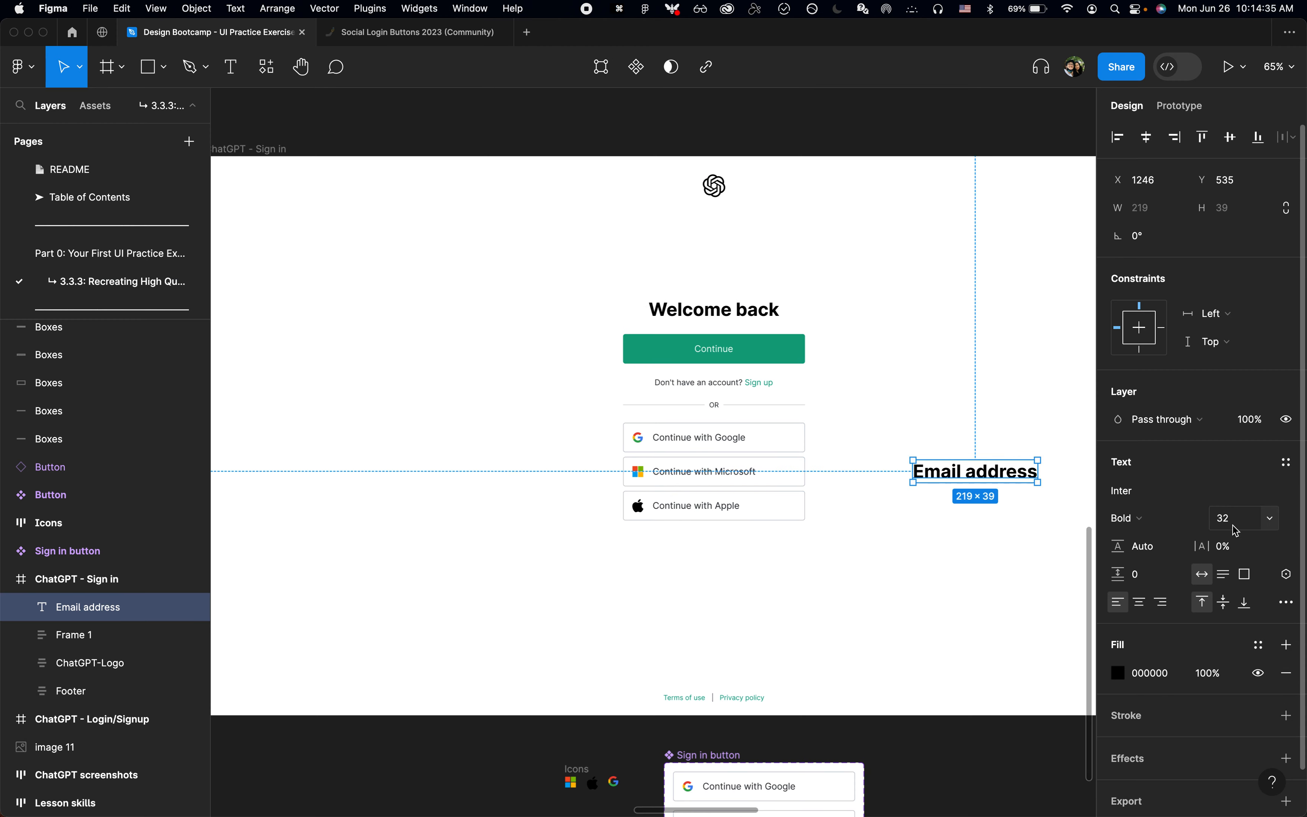
key("super+b")
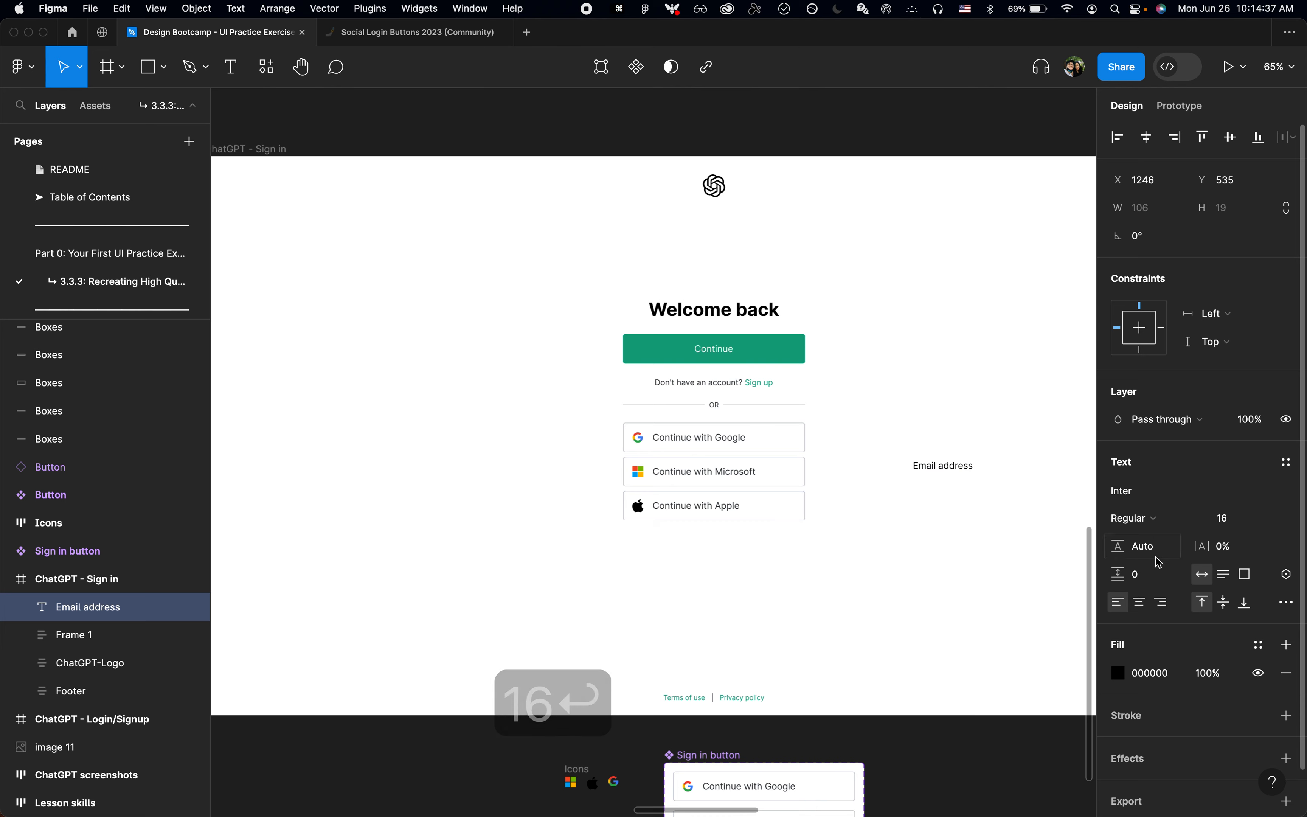
key("shift+a")
scroll(966, 467, "up", 5)
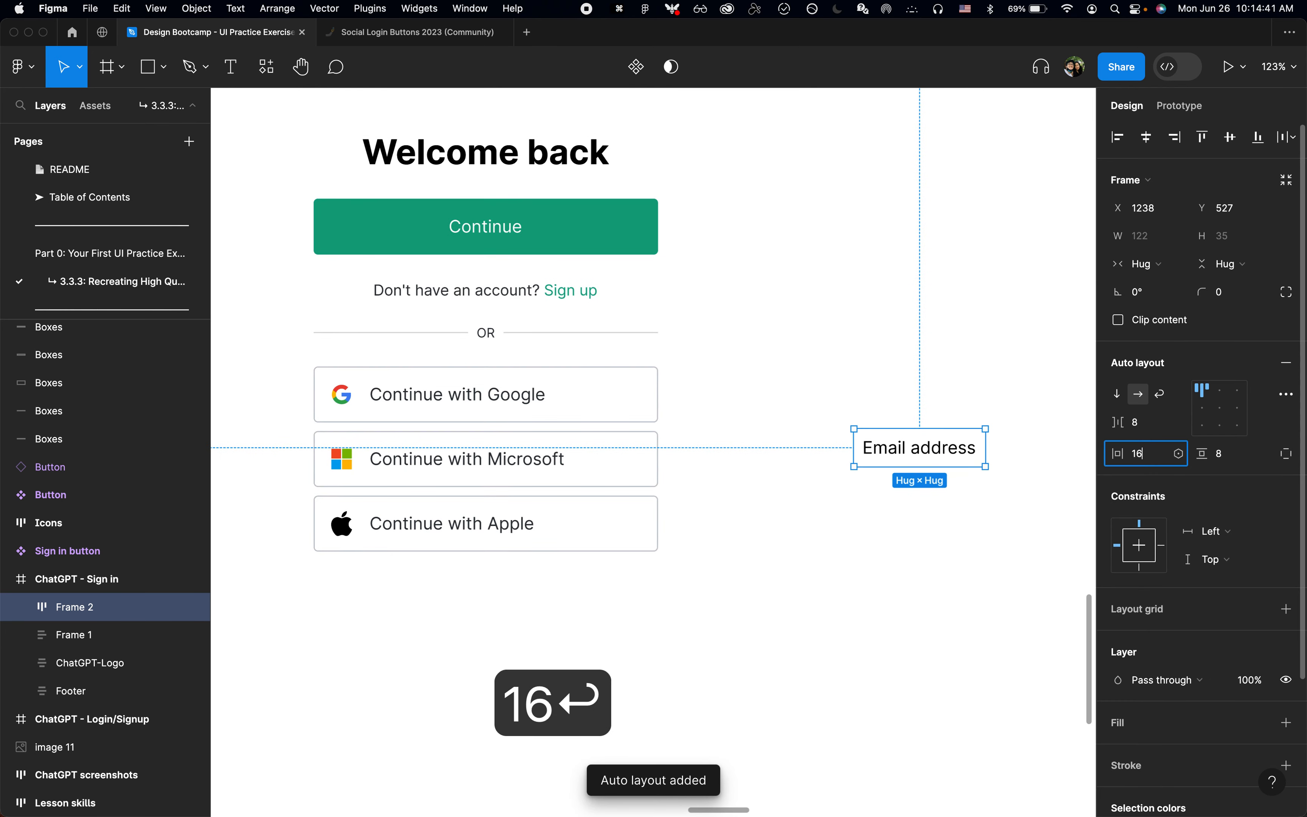
Step: Check the Email address field's dimensions and padding on the login page in Chrome, and return to Figma
key("super+Tab")
key("shift+super+c")
mouse_move(667, 316)
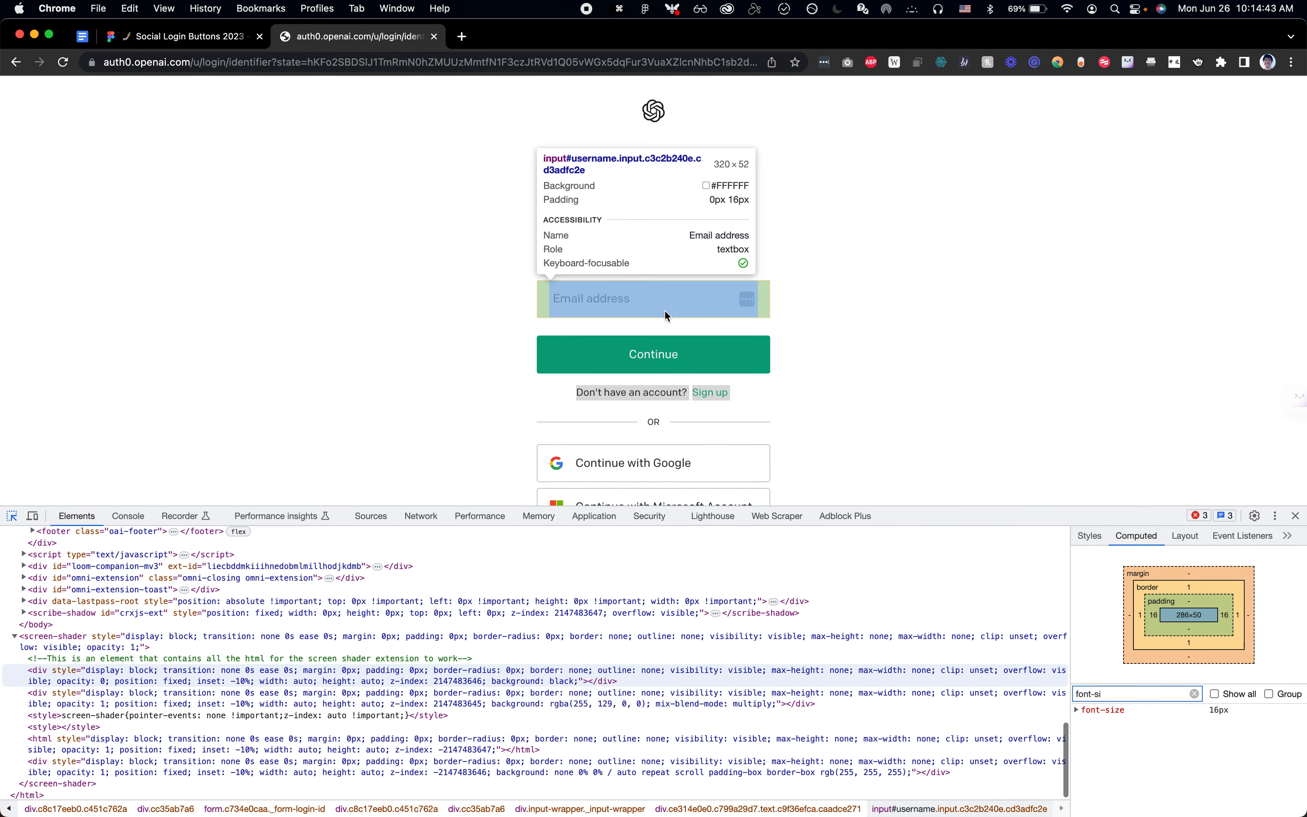
key("super+Tab")
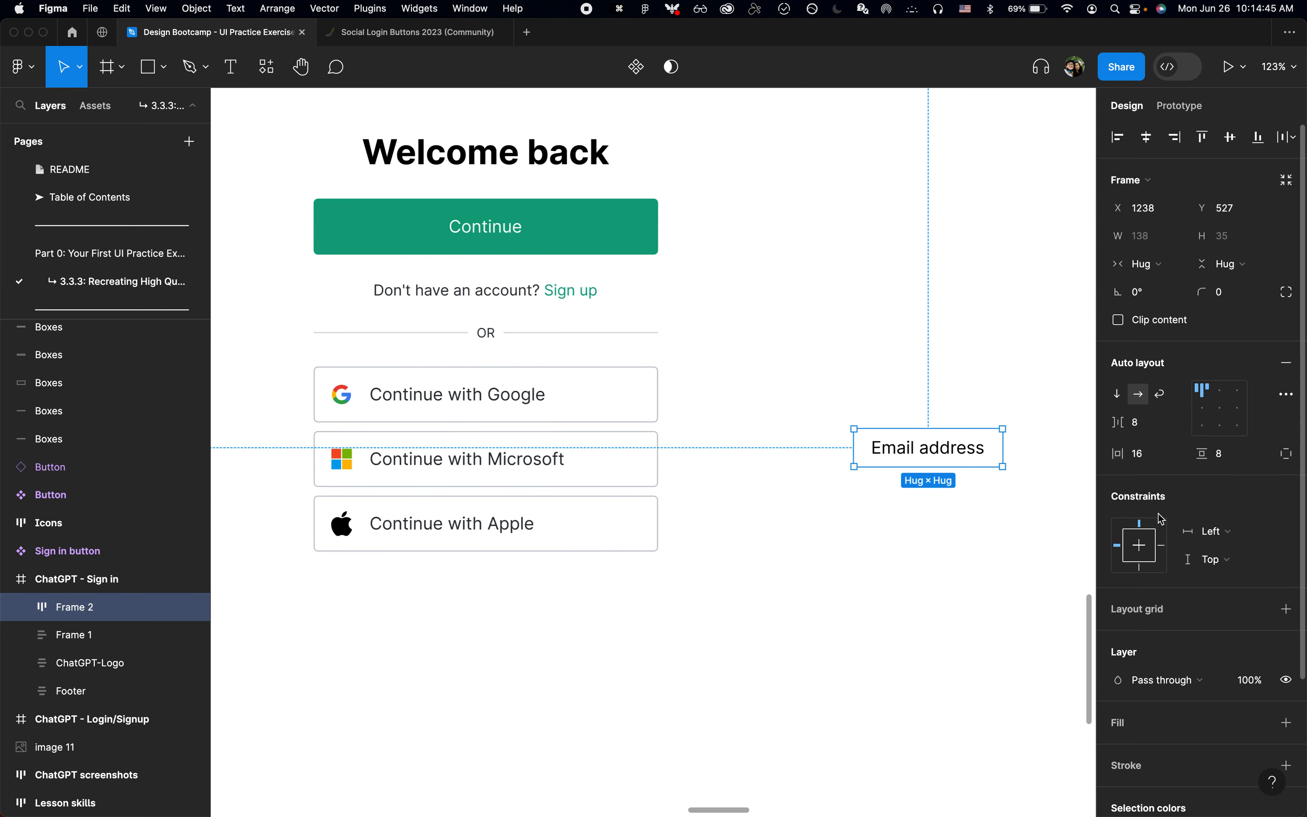
key("super+Tab")
key("super+Tab")
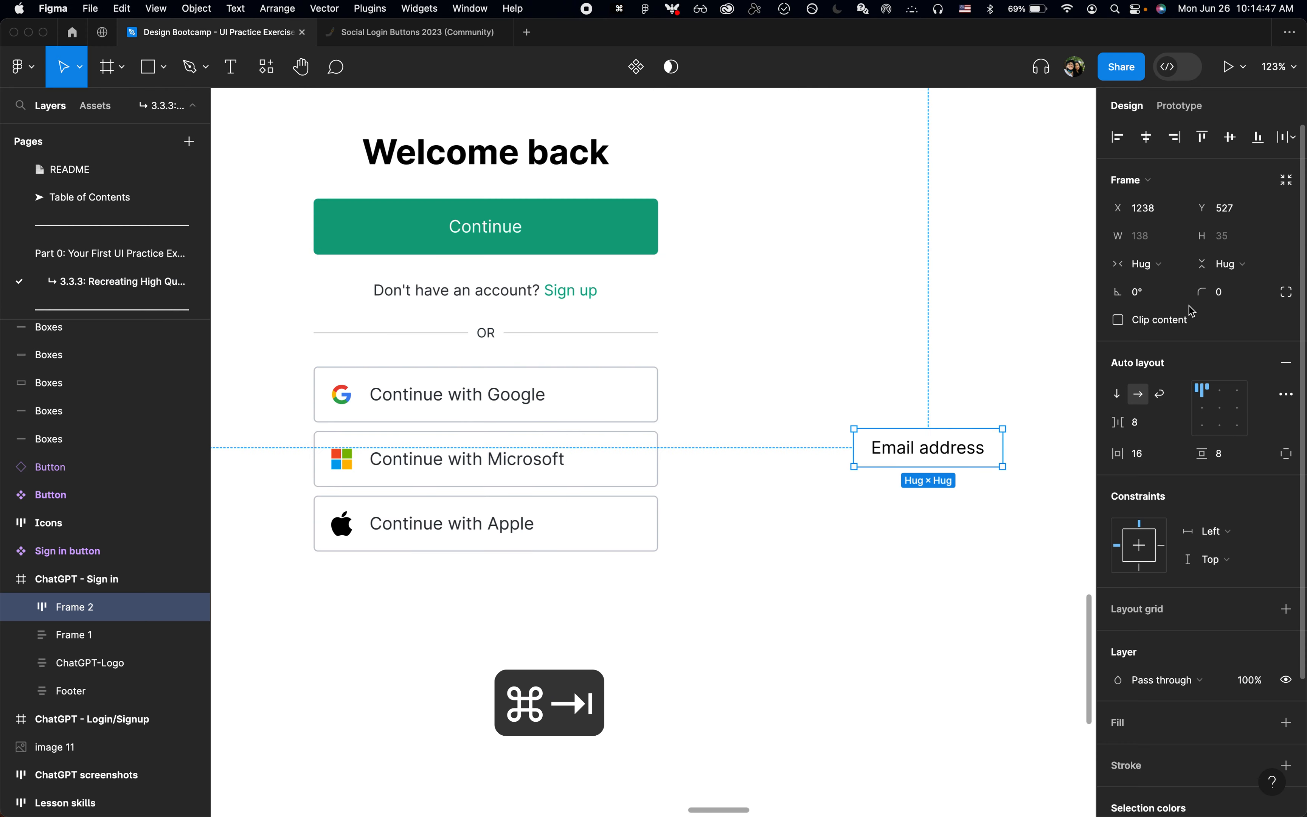
Step: Give the Email address frame a fixed height of 52
left_click(1252, 272)
key("Up")
key("Return")
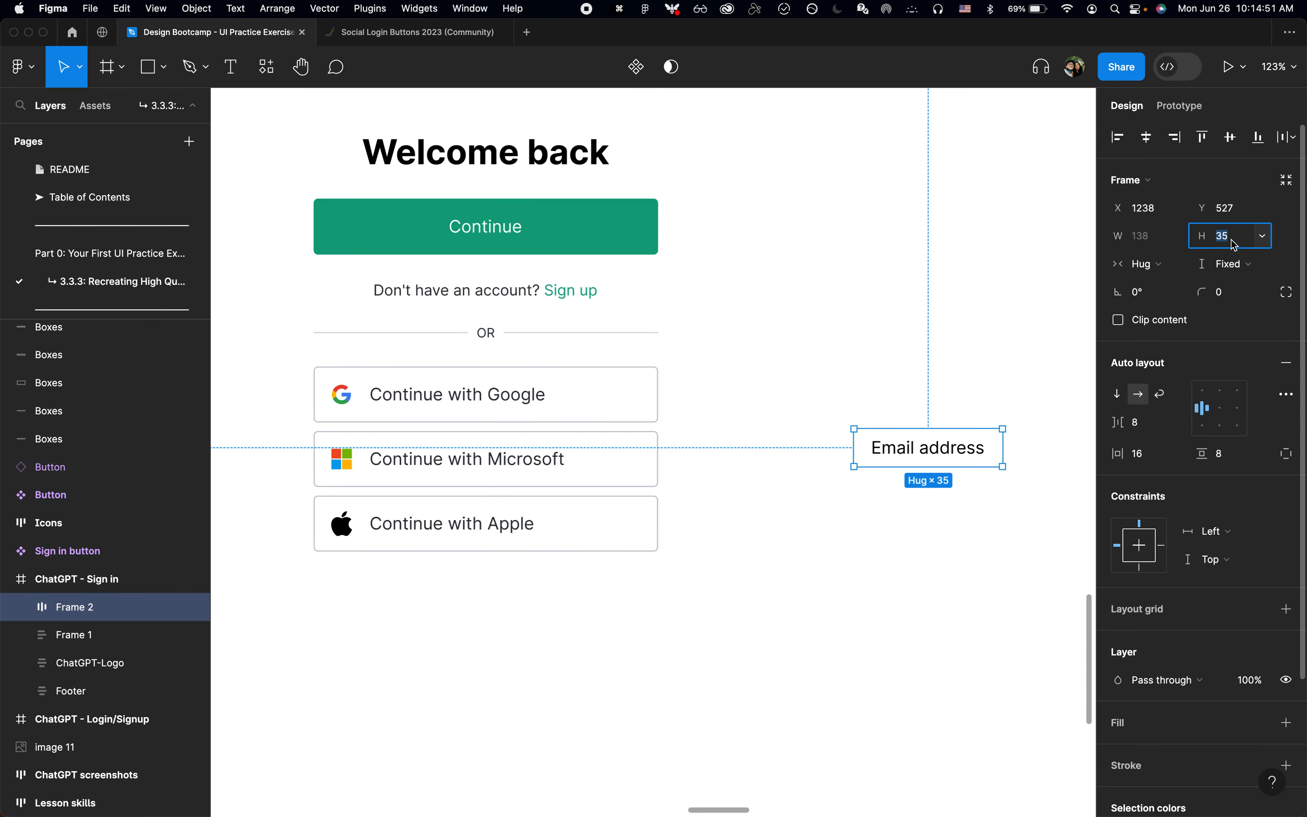
type("52")
key("Return")
scroll(961, 518, "right", 2)
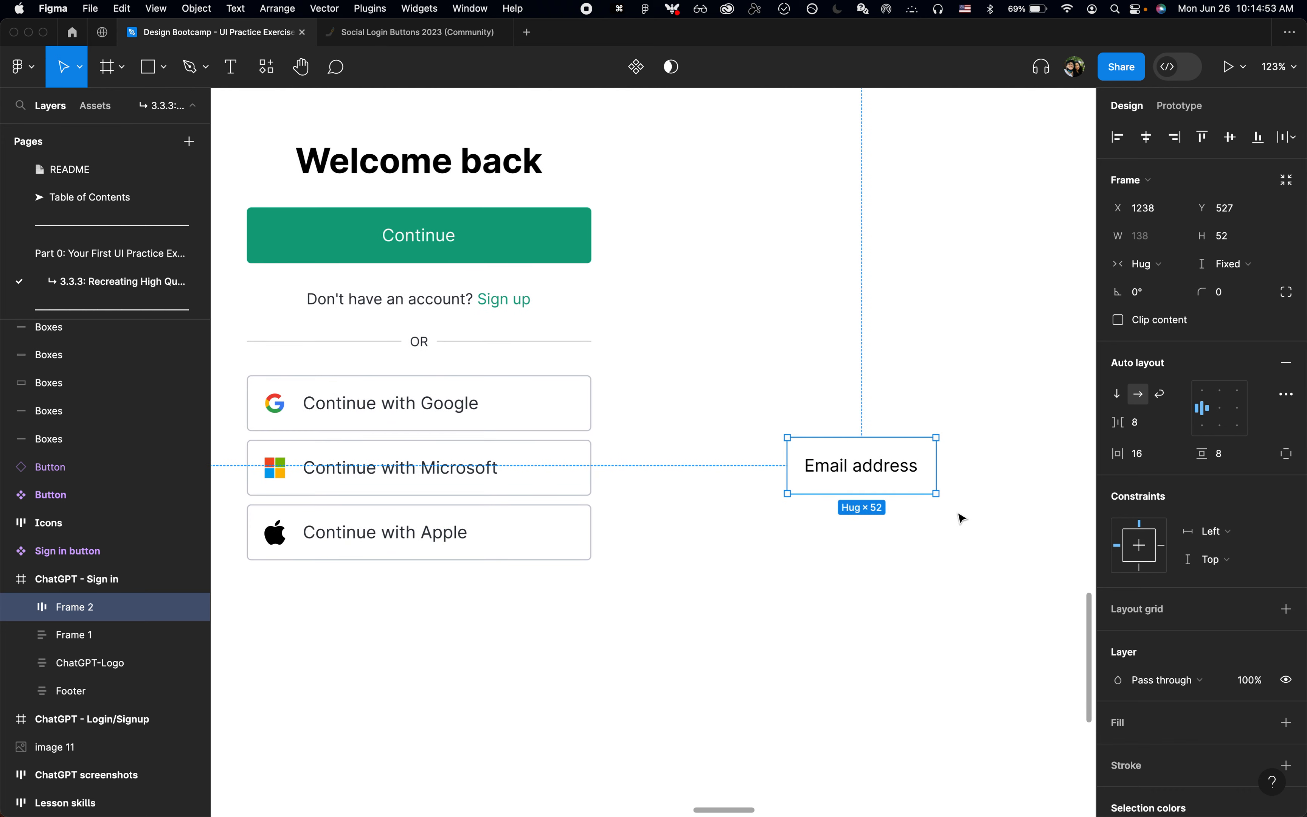
left_click(1145, 263)
key("Escape")
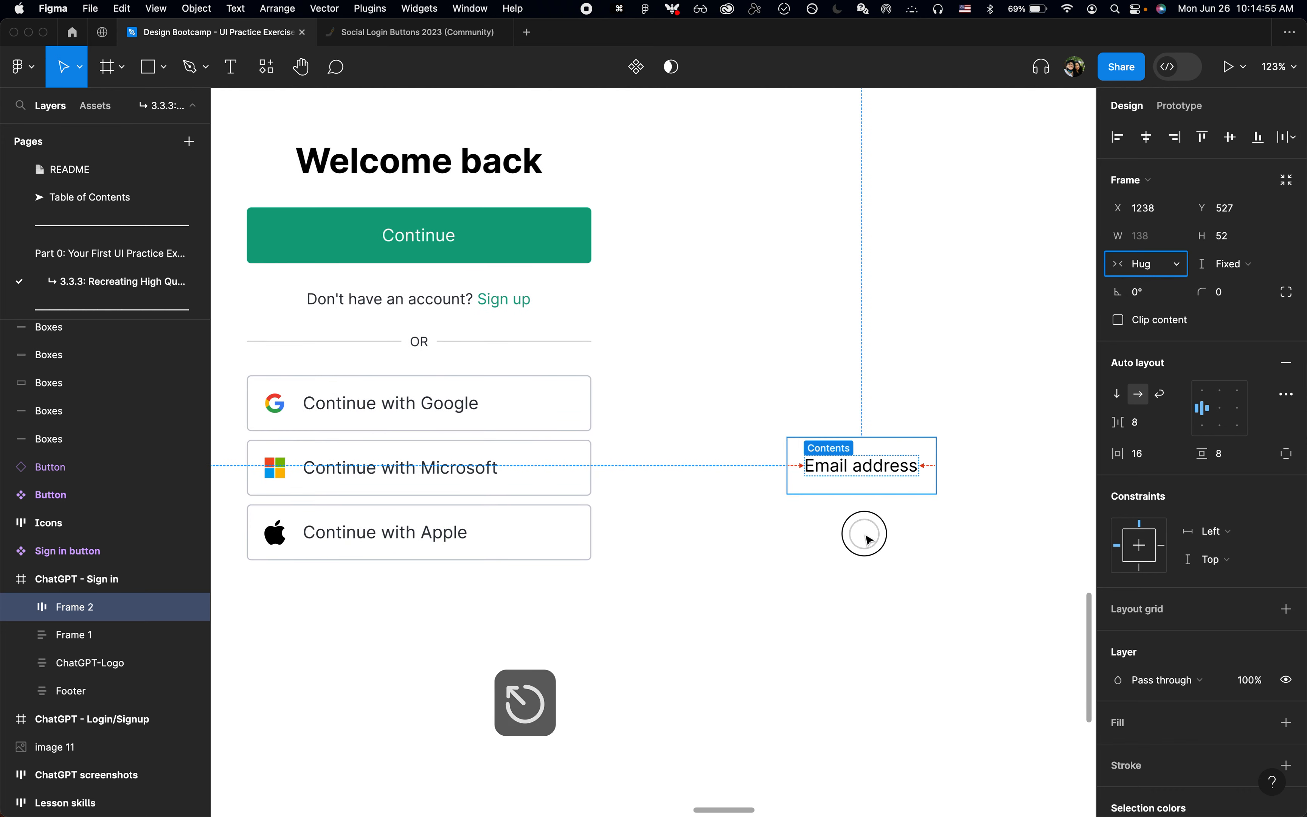
Step: Try moving the Email address frame into the outer Frame 1, between the Welcome back frame and the Sign in button group
left_click(866, 540)
left_click(881, 467)
key("super+x")
left_click(527, 342)
key("super+v")
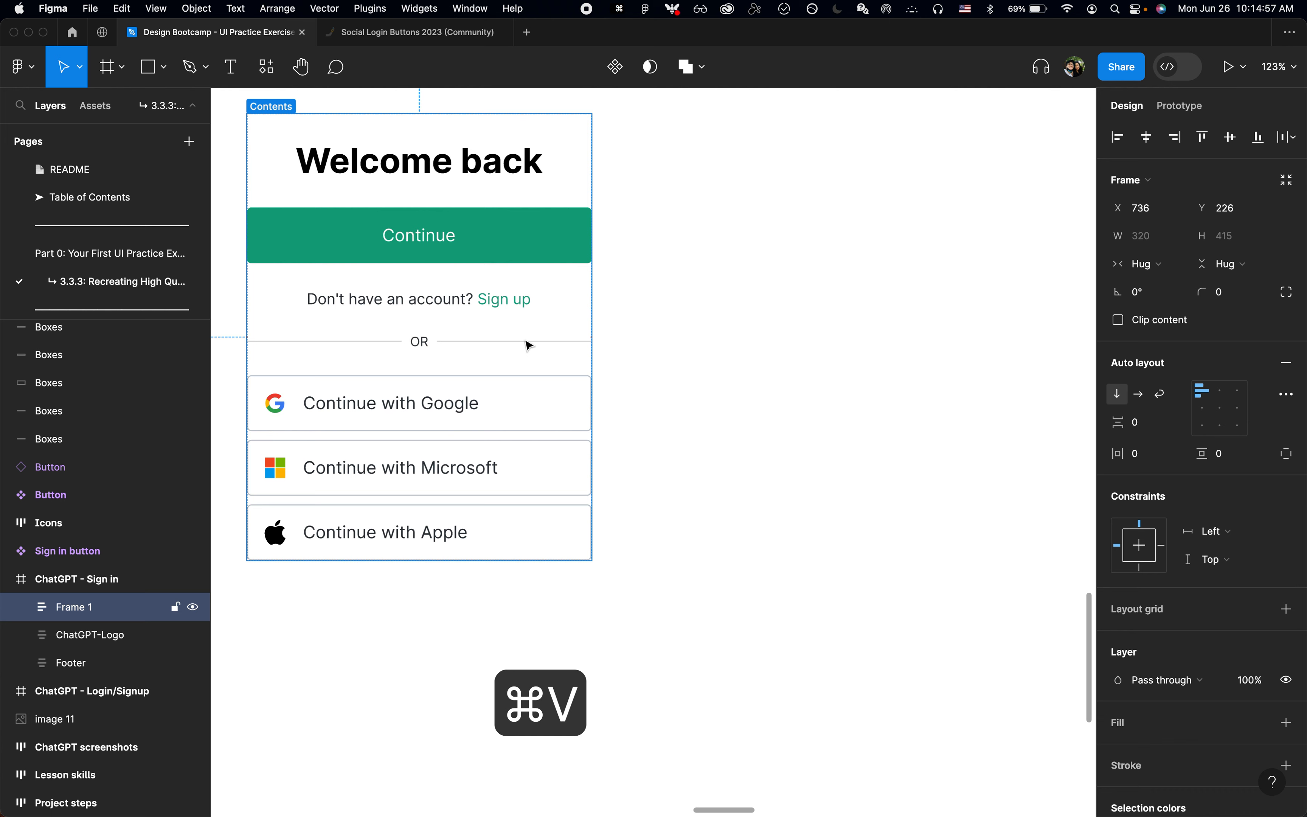
key("Up")
key("Up")
key("Up")
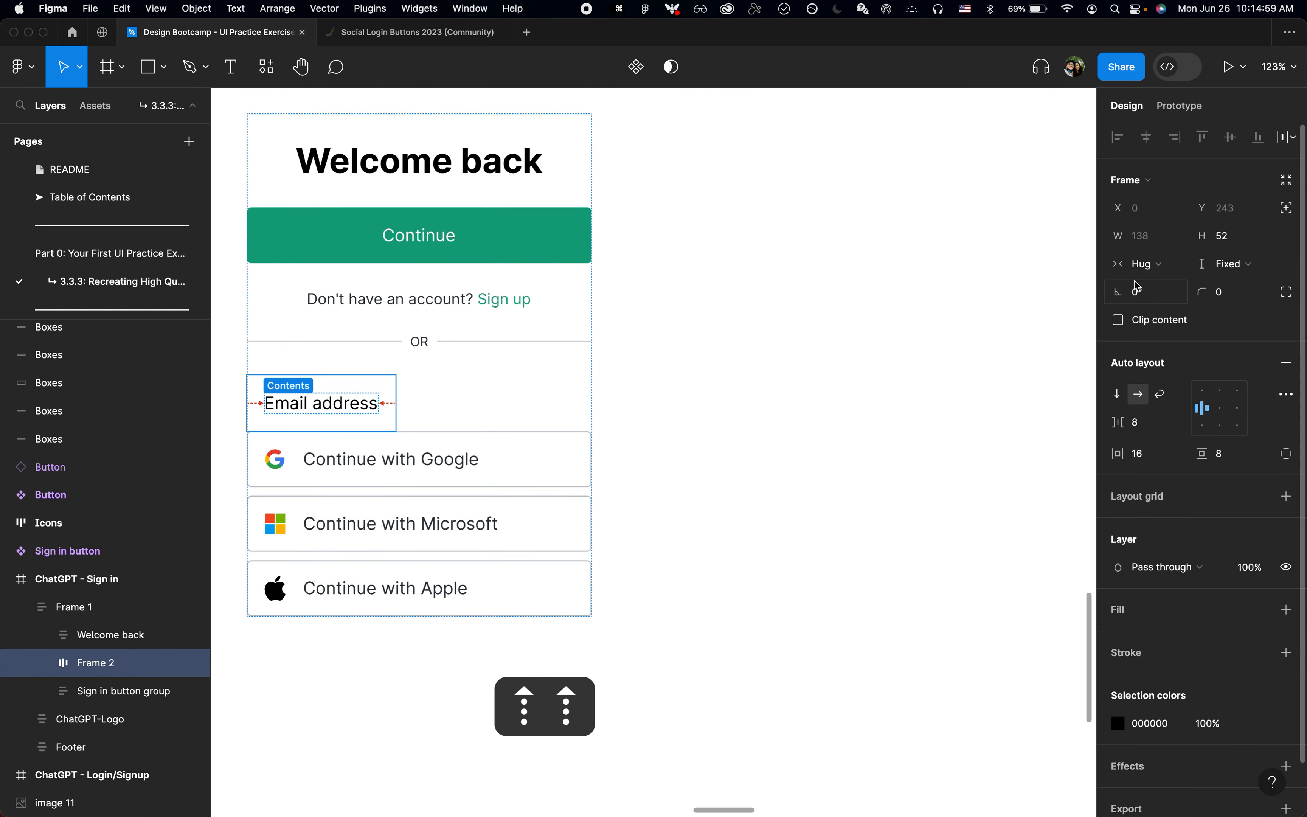
key("Down")
Step: Move the Email address frame into the Welcome back frame and place it between the heading and the Continue button
key("super+x")
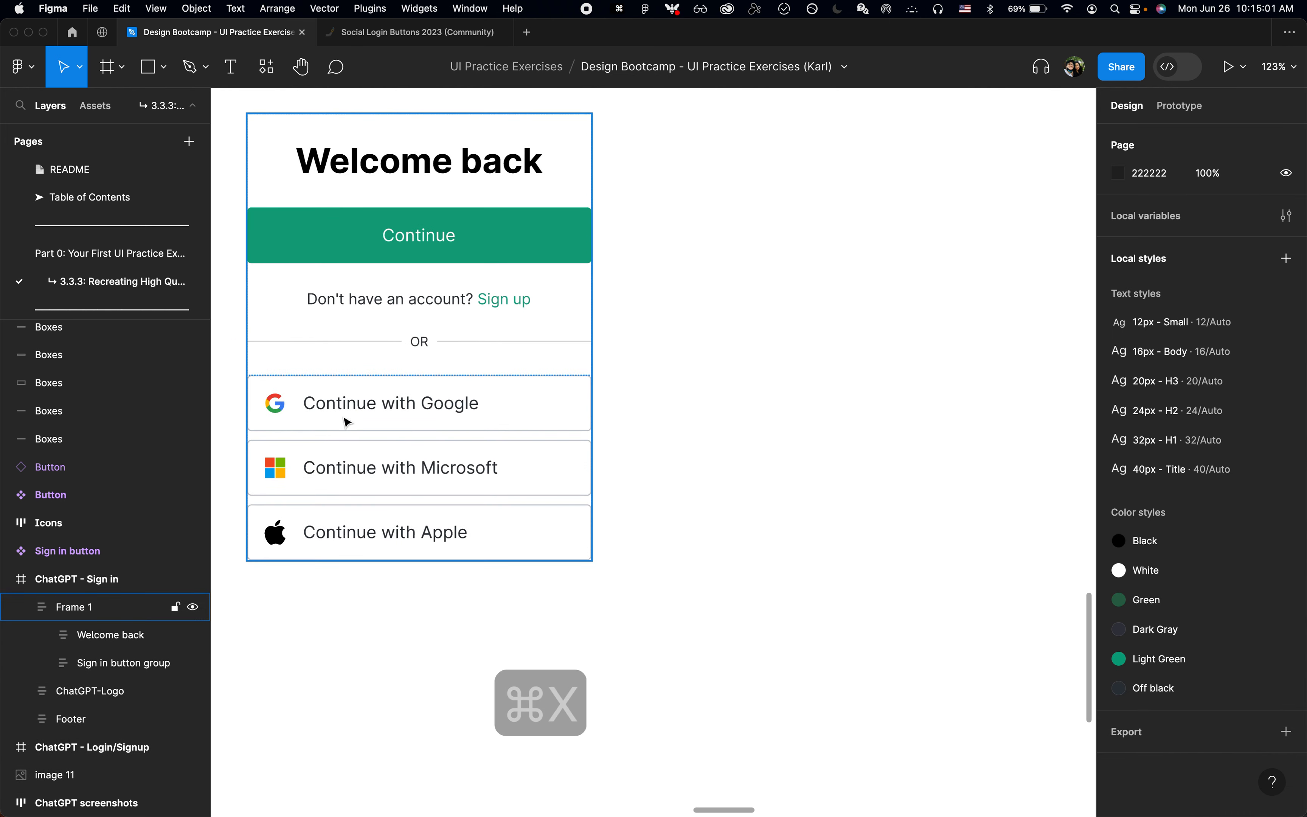
left_click(97, 636)
key("super+v")
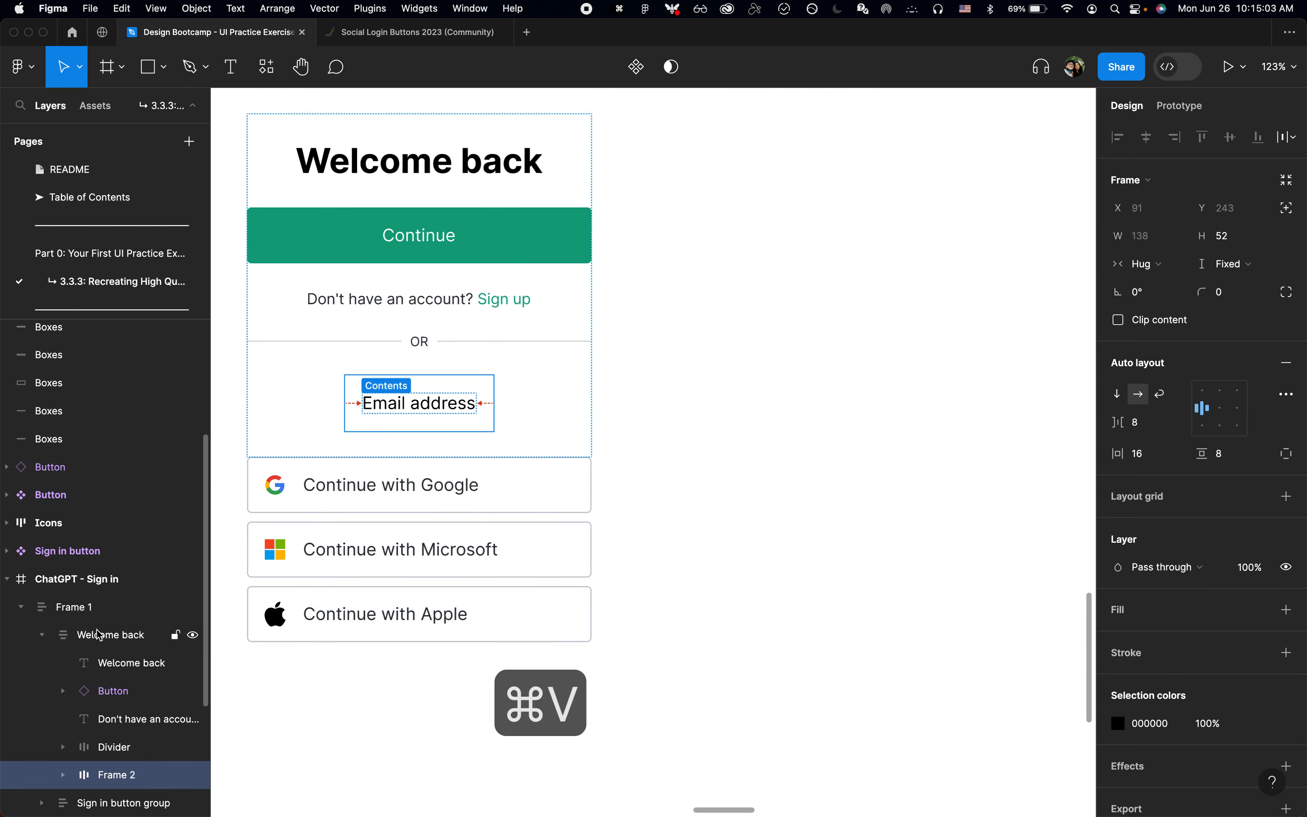
key("Up")
key("Up")
key("Up")
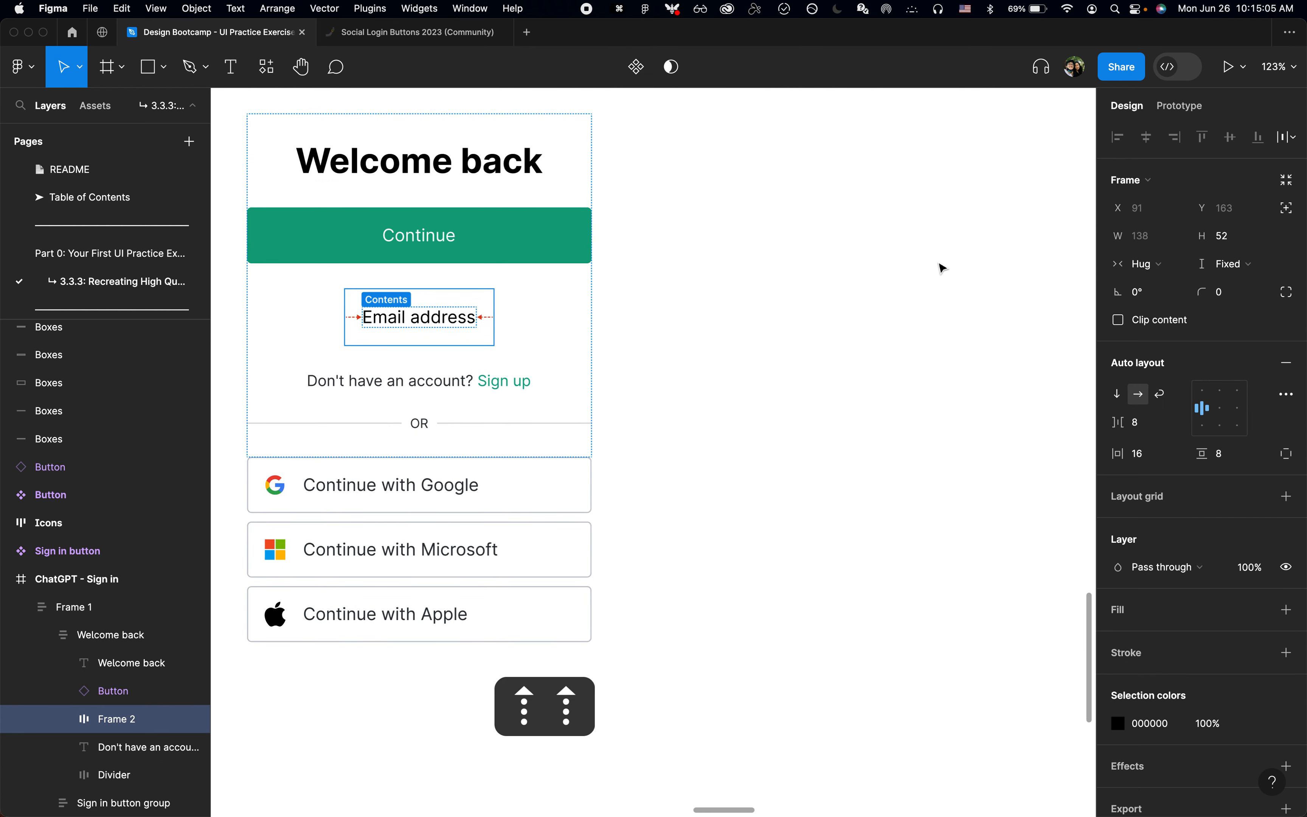
Step: Make the Email address frame's width fill its container
left_click(1157, 272)
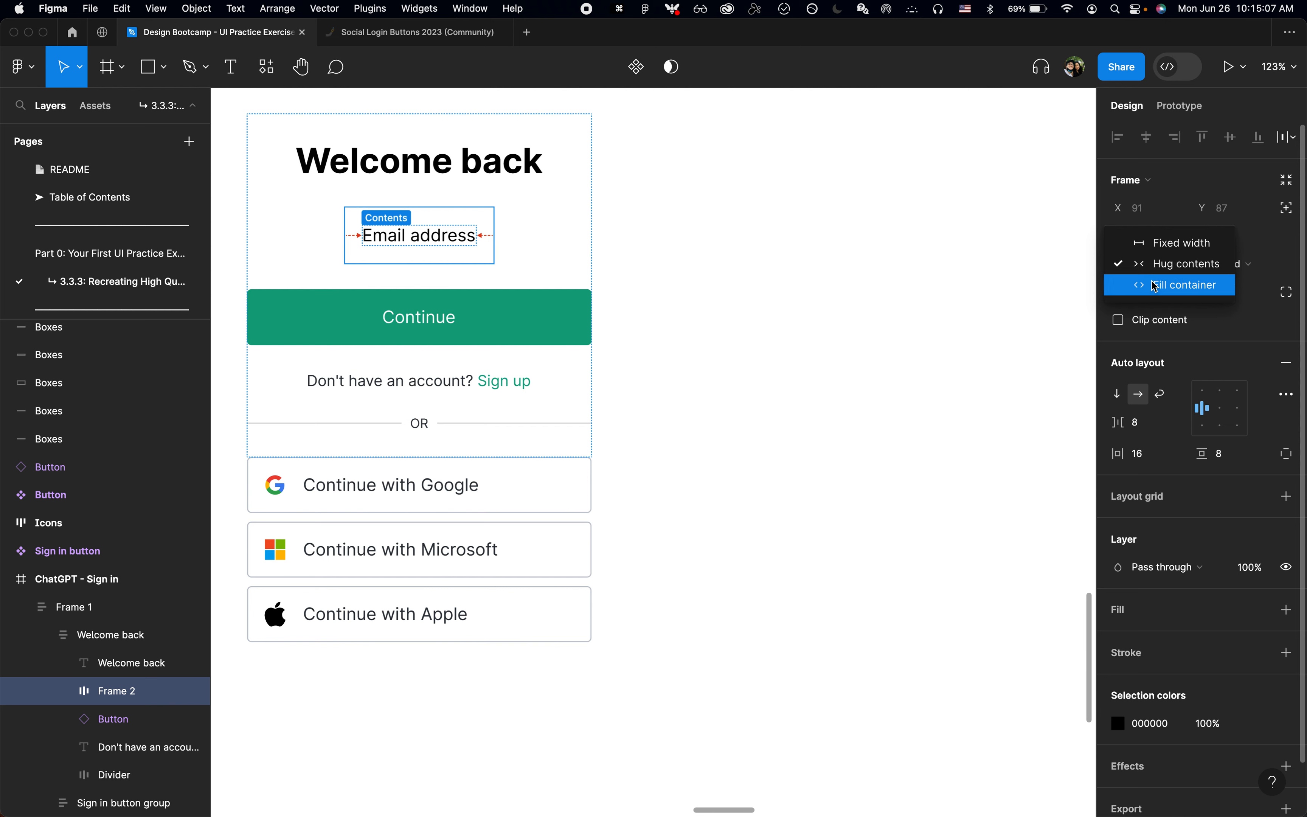
left_click(1164, 283)
left_click(982, 291)
scroll(858, 329, "left", 3)
scroll(857, 329, "up", 1)
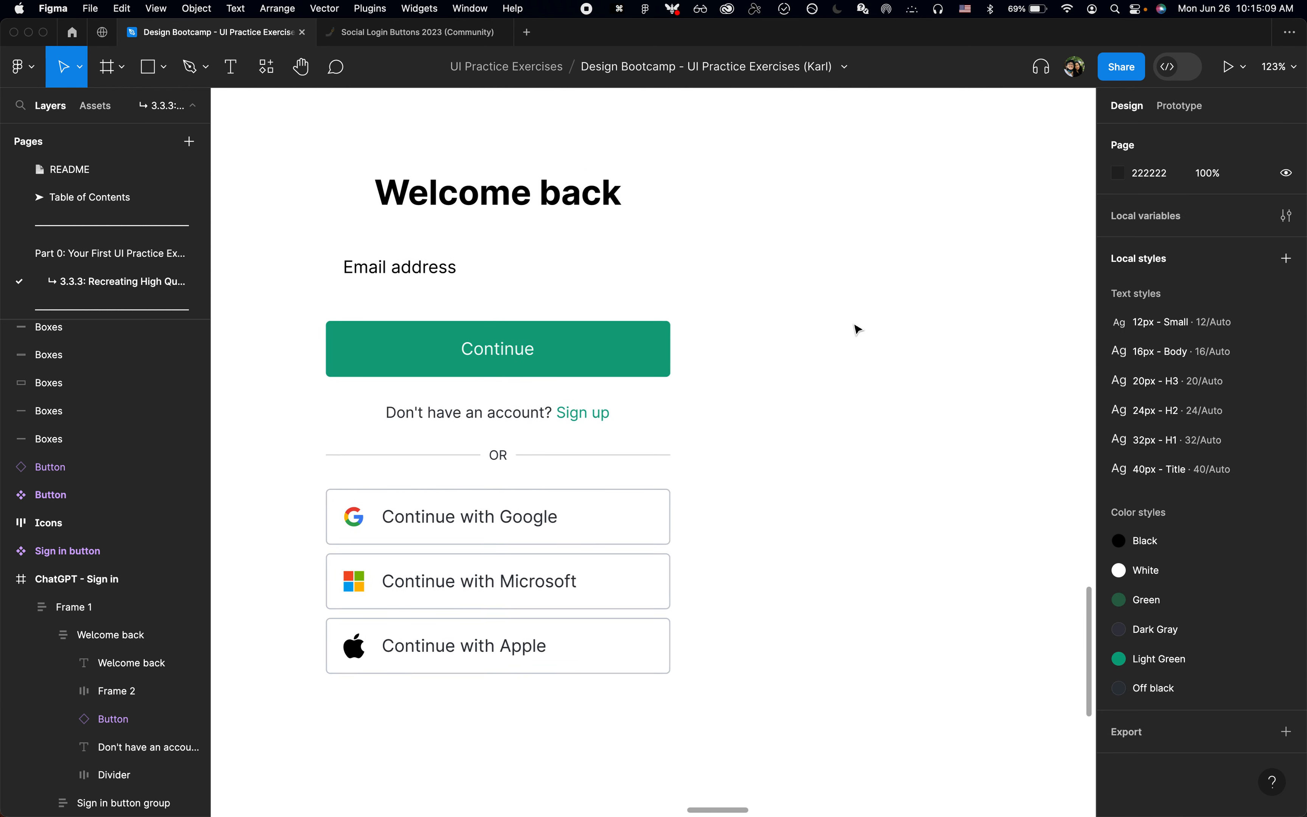
Step: Rename the Email address field's frame as "Email"
left_click(584, 284)
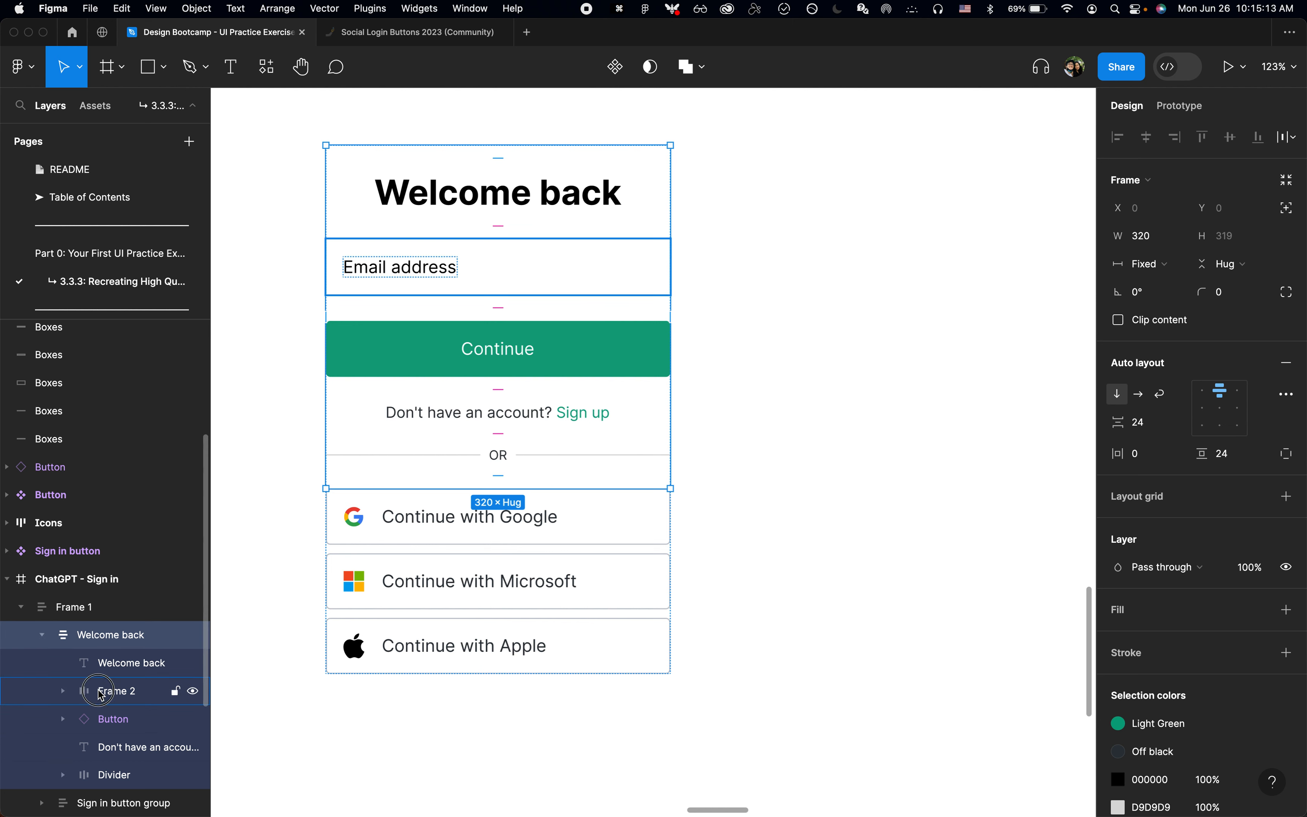
left_click(114, 691)
key("super+r")
type("Email")
key("Return")
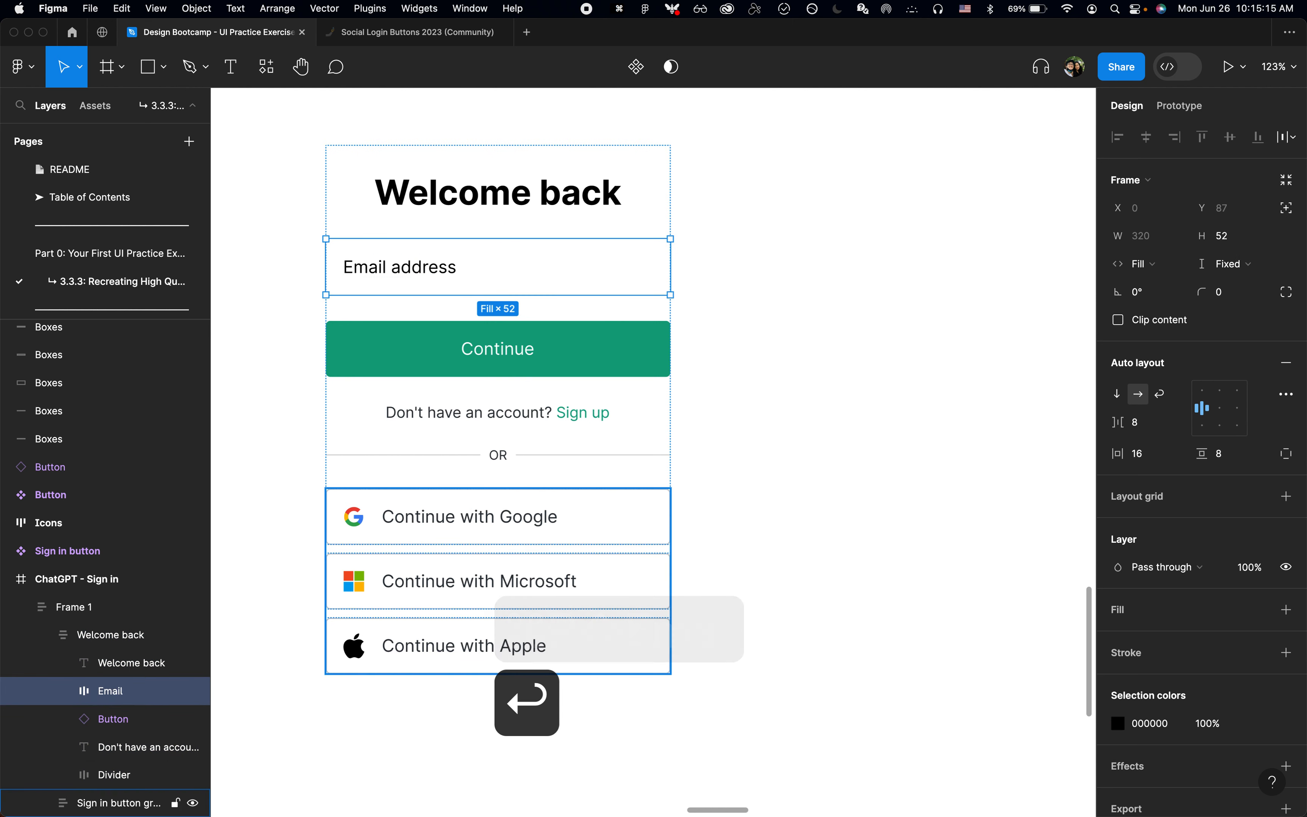
Step: Add a stroke to the Email frame and apply the Dark Gray color style to it
left_click(1286, 654)
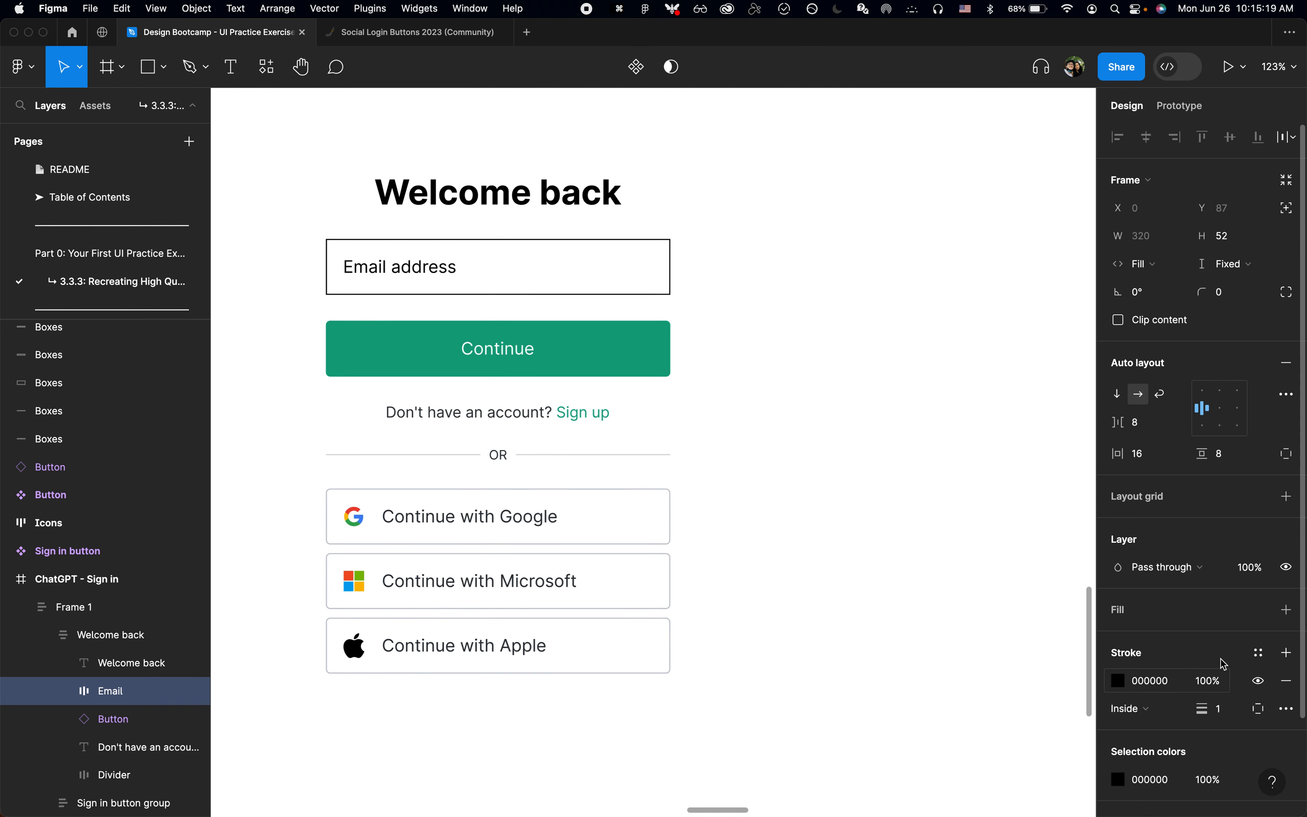
left_click(1258, 652)
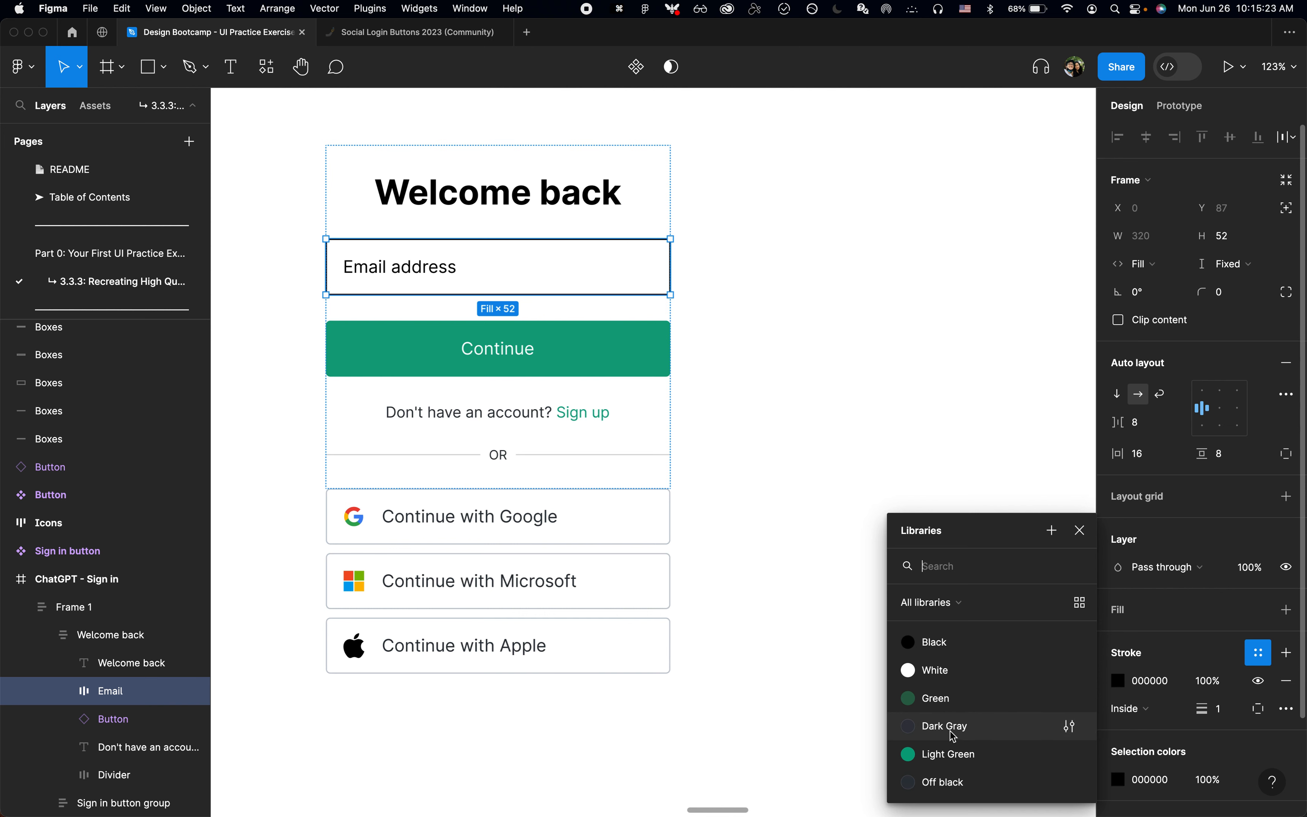
left_click(937, 724)
left_click(819, 622)
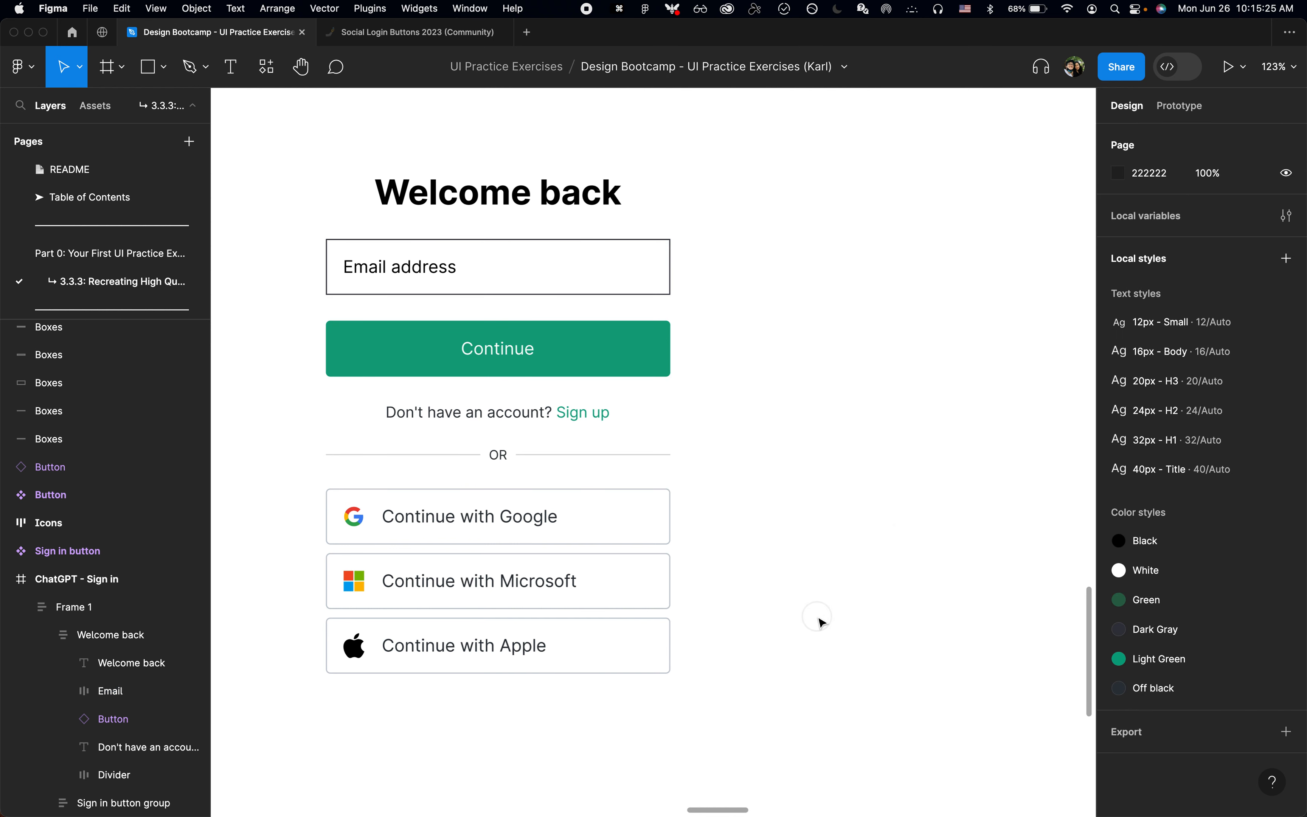
Step: Create a color style named "Gray" from the D9D9D9 fill of the divider line after OR
left_click(638, 455)
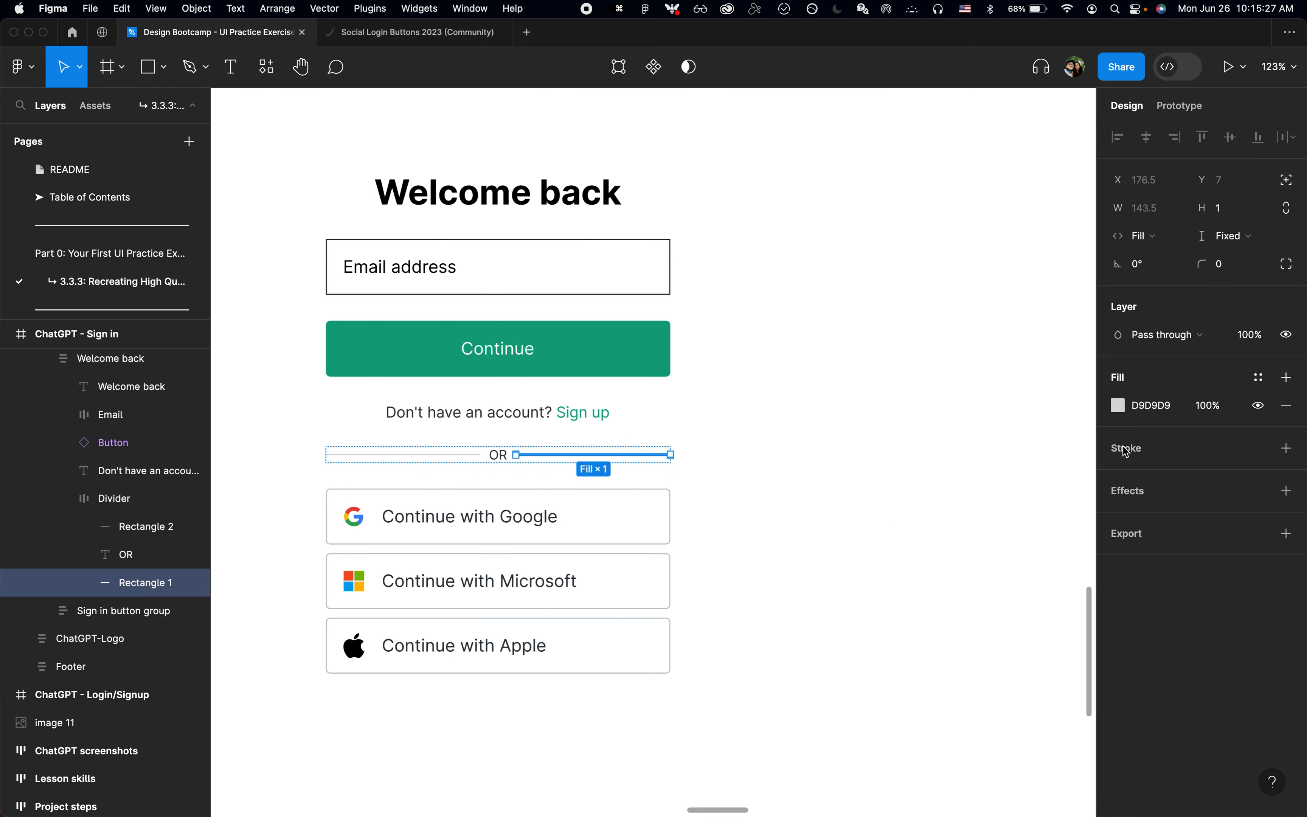
left_click(1258, 380)
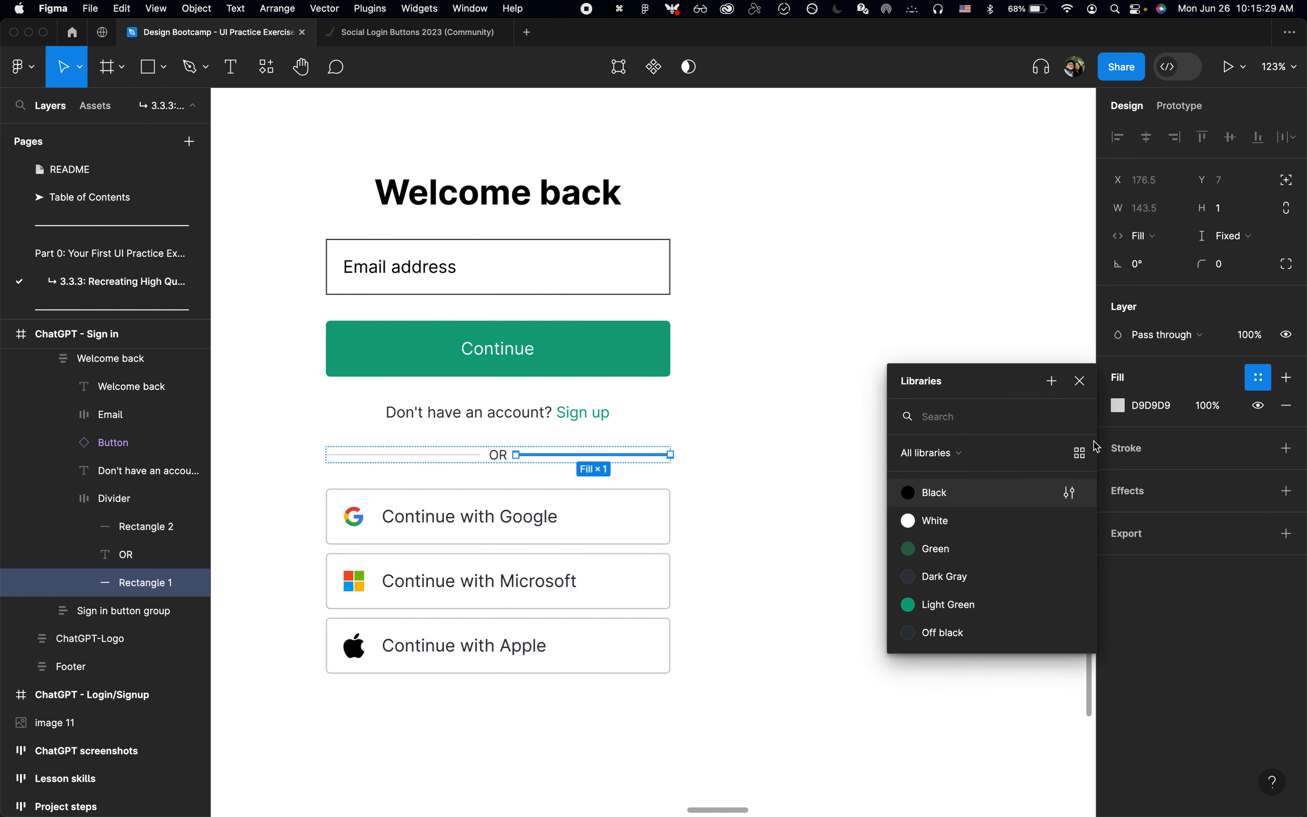
left_click(1052, 383)
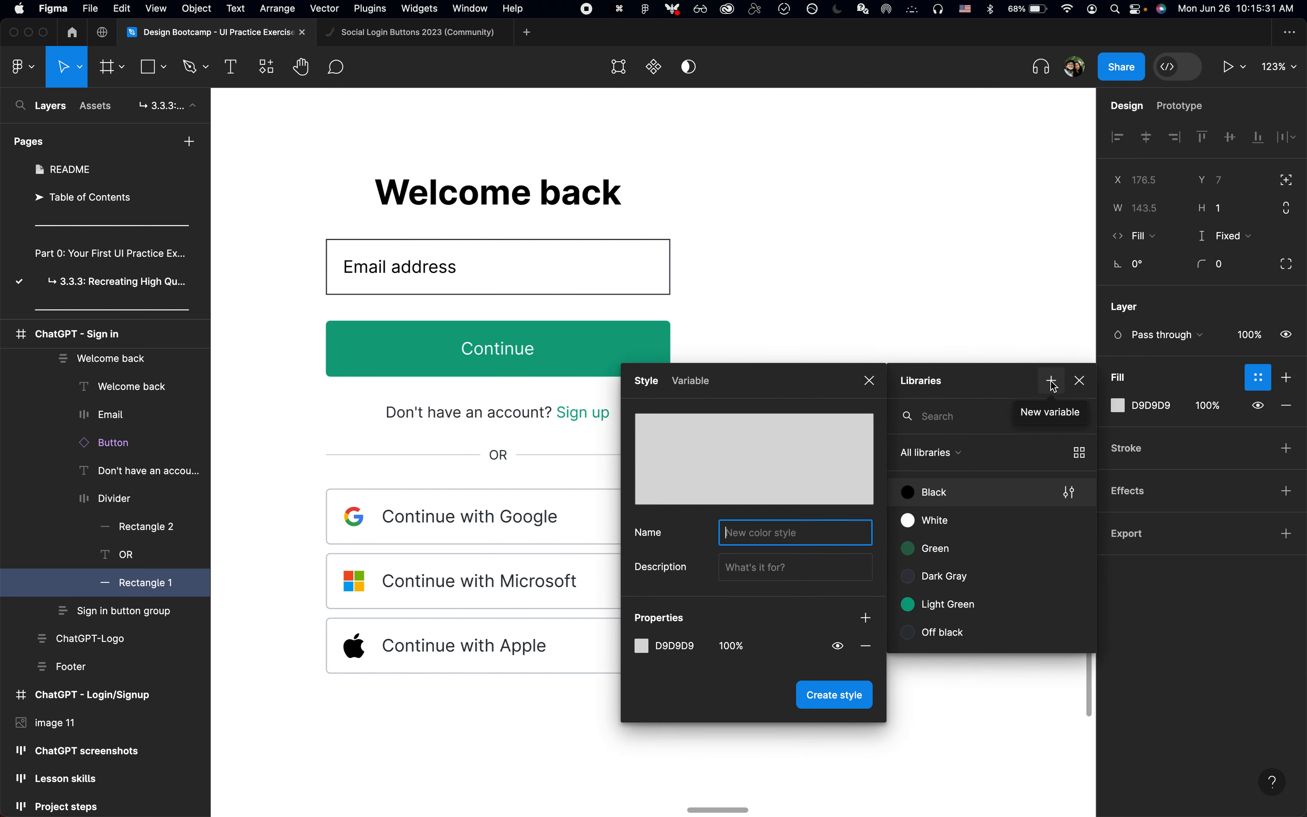
type("Gray")
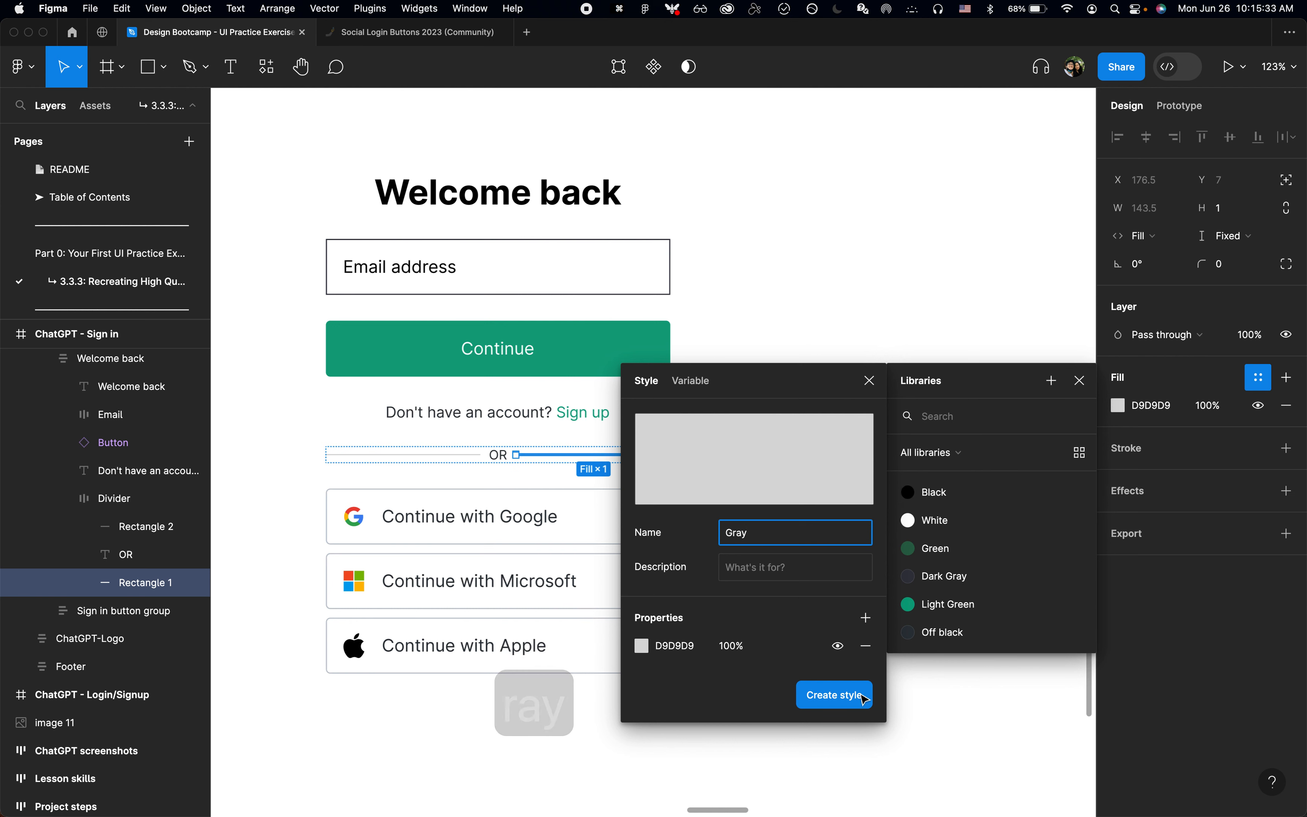
left_click(829, 697)
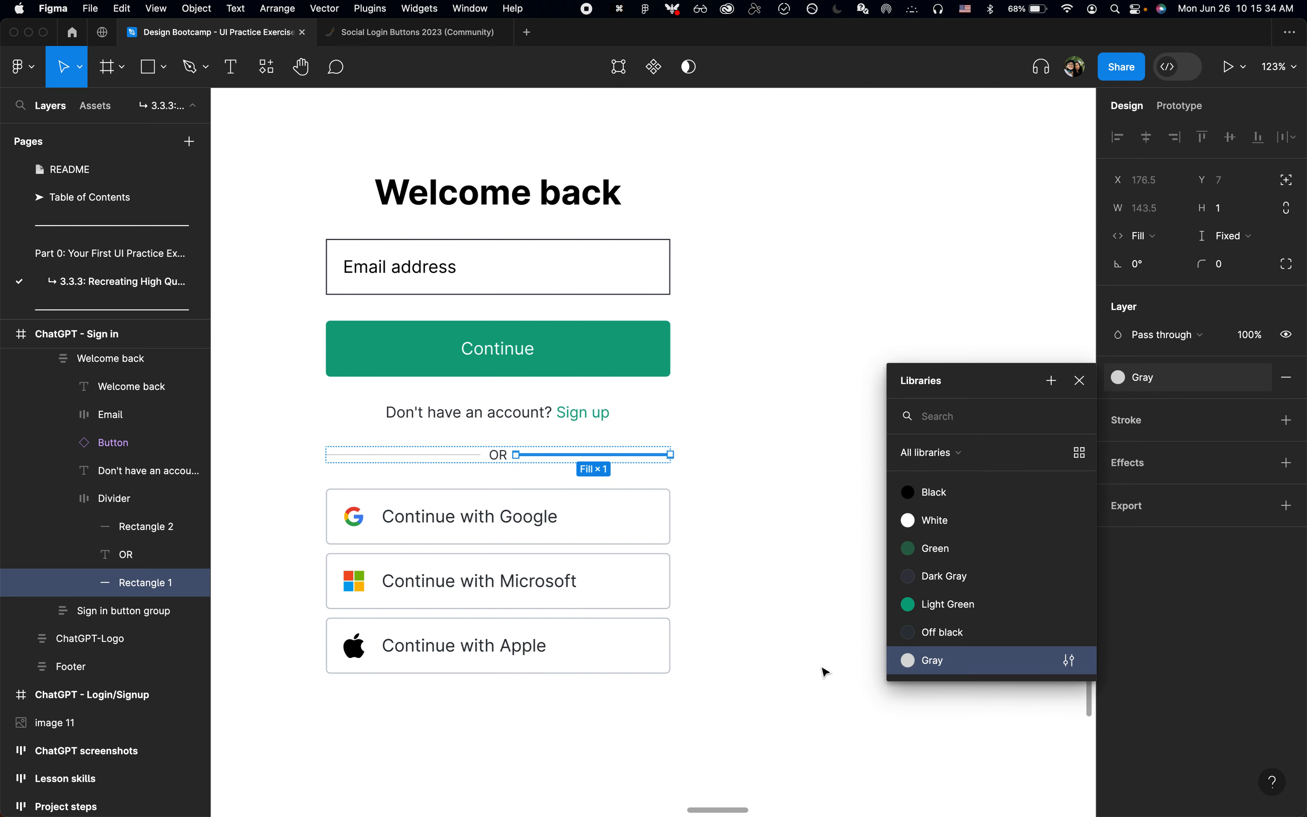
left_click(1085, 381)
Step: Change the Email frame's stroke to the Gray color style and set its corner radius to 4
left_click(621, 277)
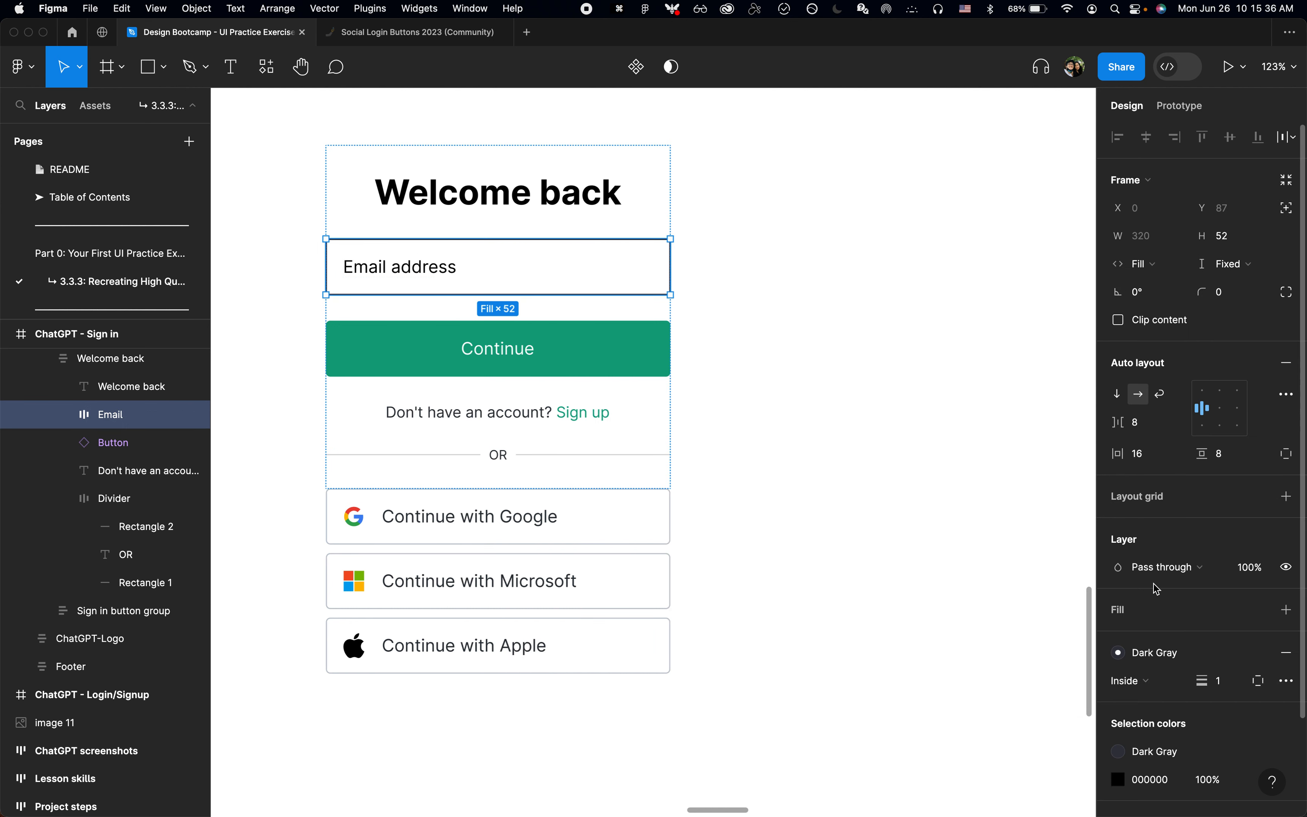
left_click(1166, 660)
left_click(975, 780)
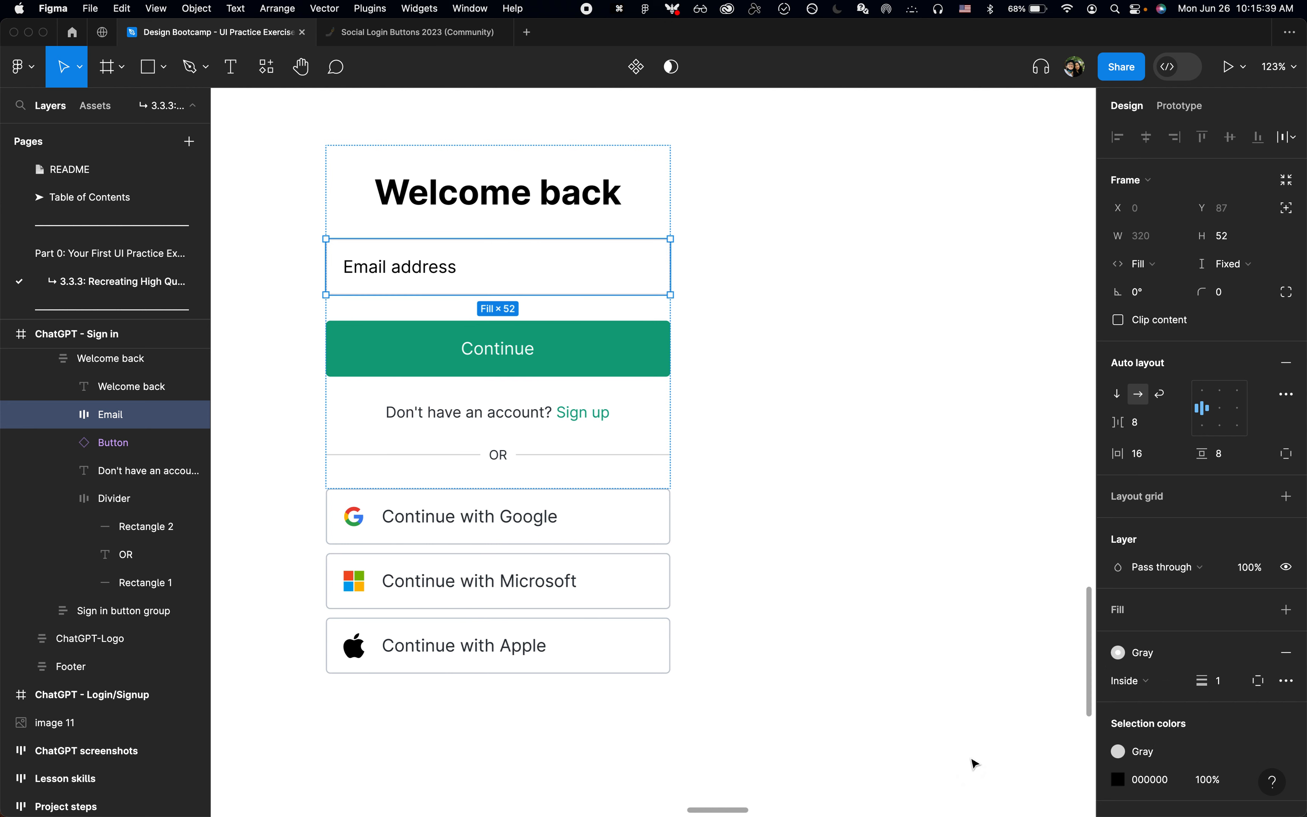
left_click(1220, 291)
type("4")
key("Return")
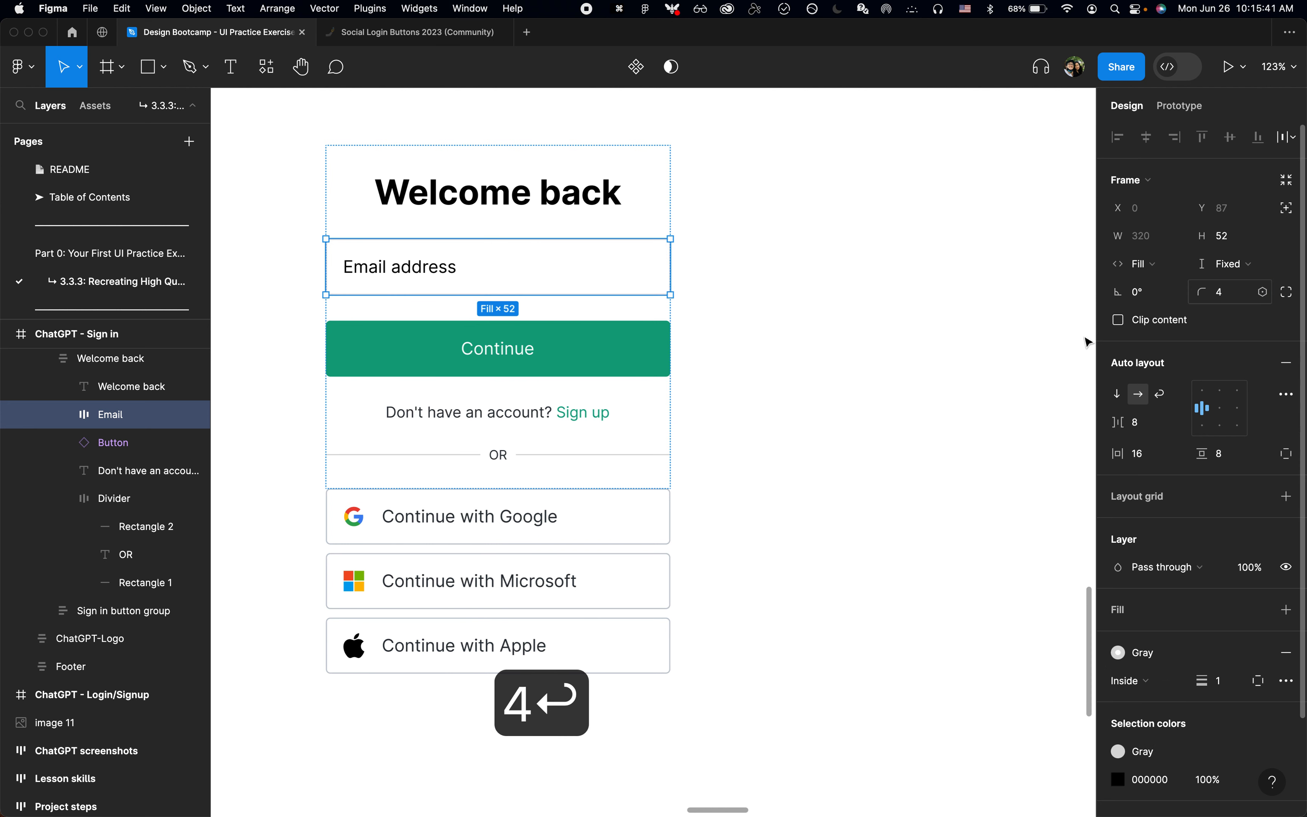
left_click(925, 372)
Step: Apply the Gray color style to the Email address text in the Sign in screen's email field
scroll(924, 371, "down", 5)
key("super+Tab")
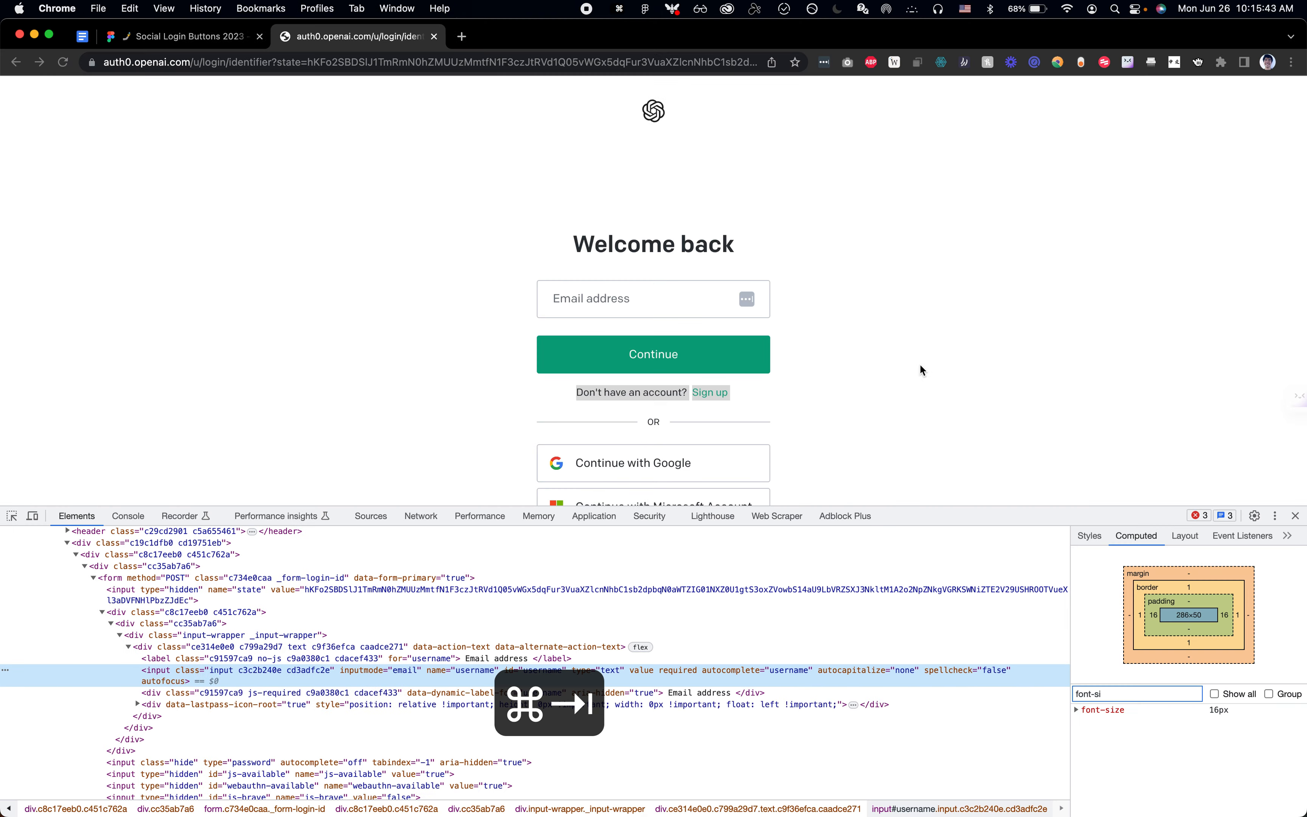
key("super+Tab")
double_click(642, 319)
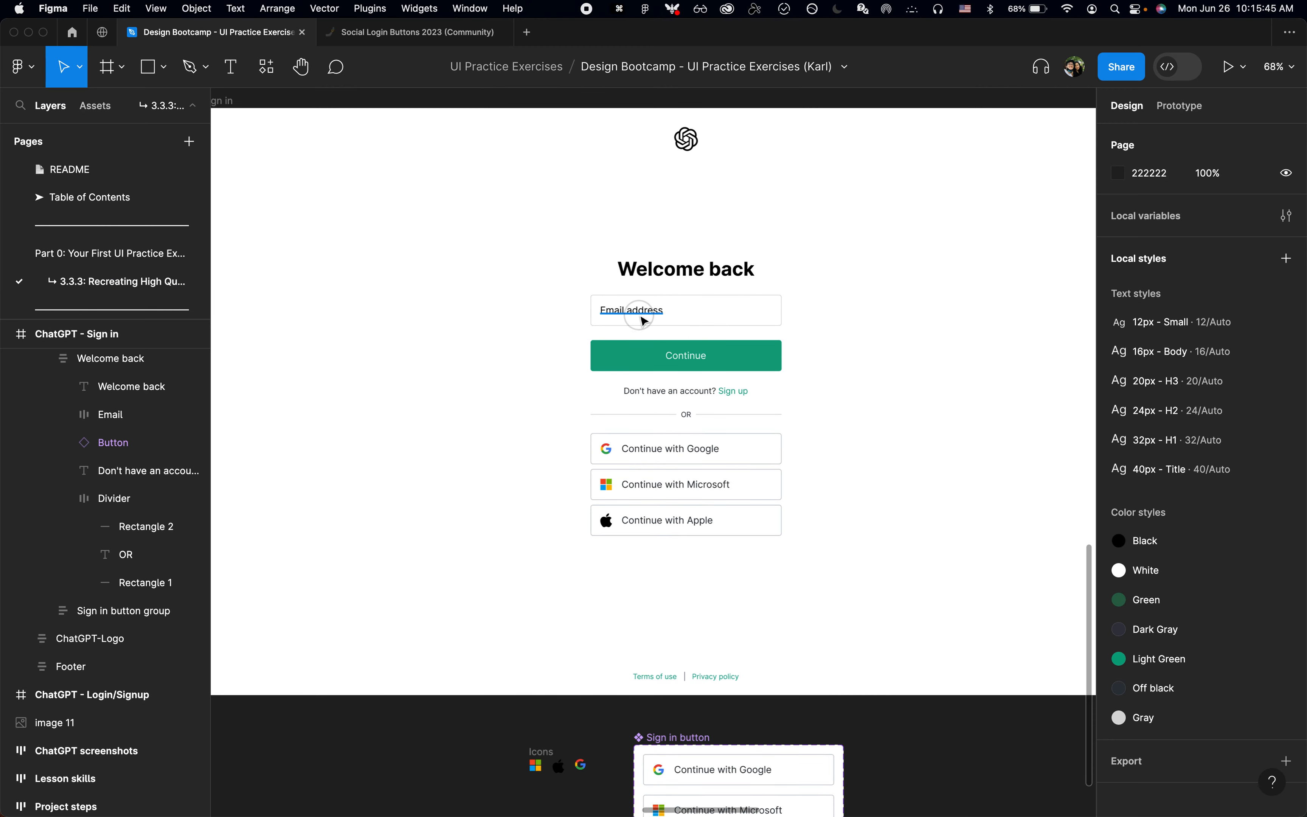
left_click(1258, 559)
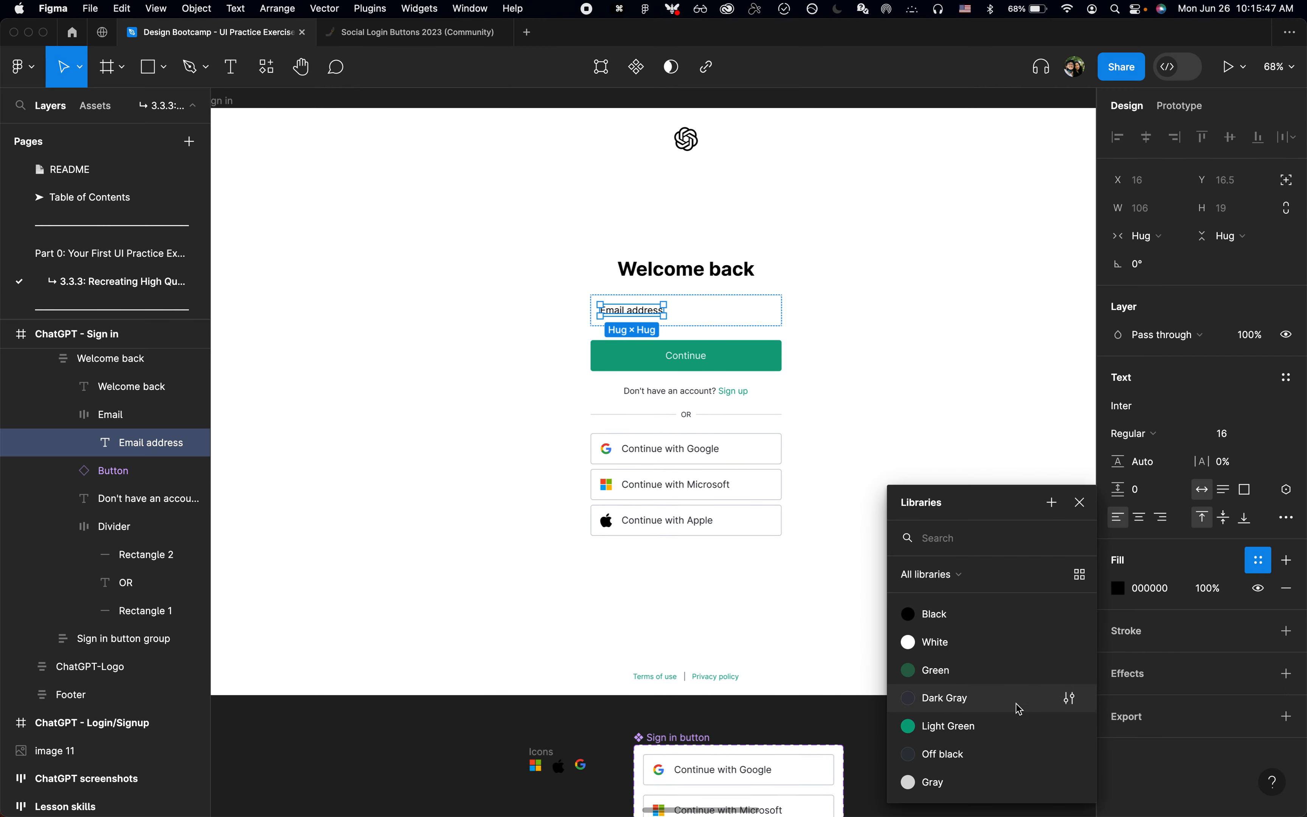
left_click(986, 783)
left_click(946, 438)
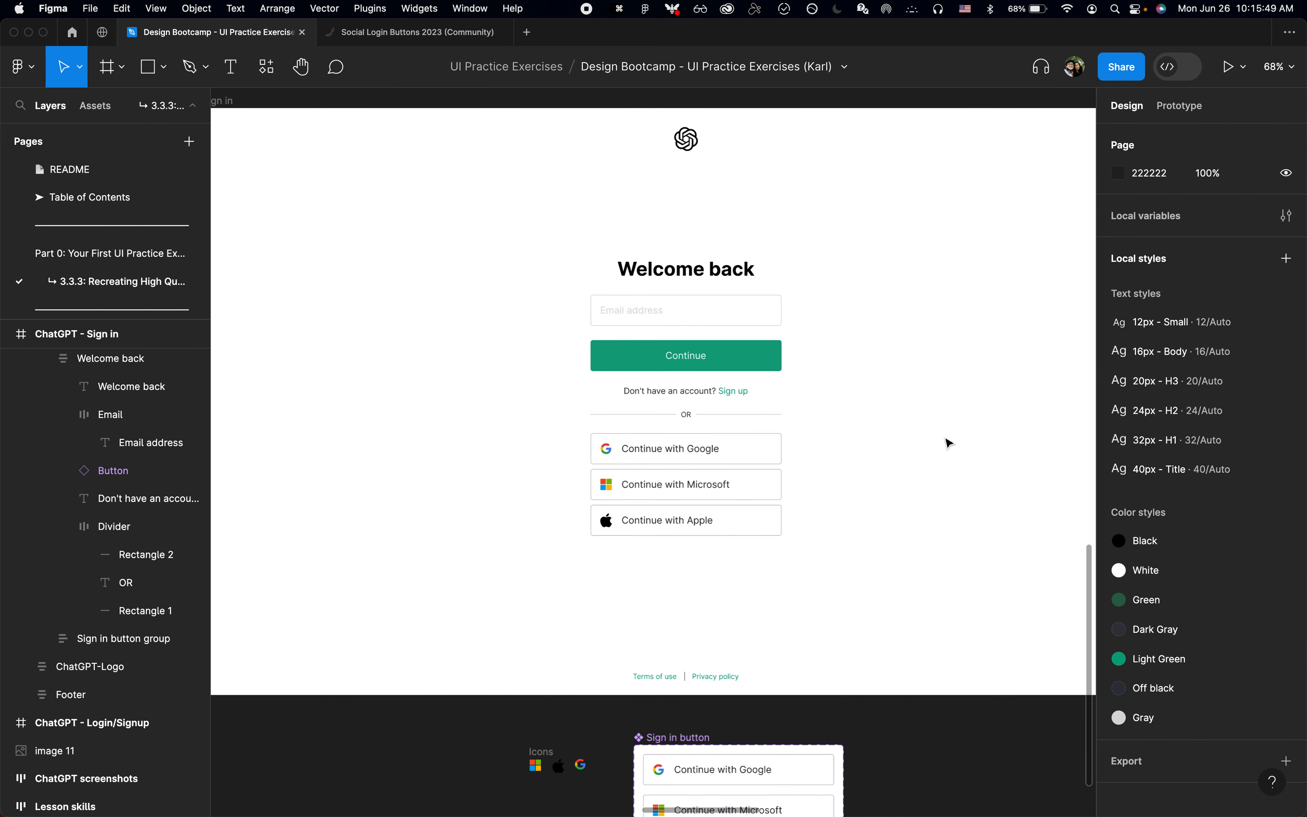
Step: Change the Email address text's fill to the Dark Gray color style
double_click(635, 314)
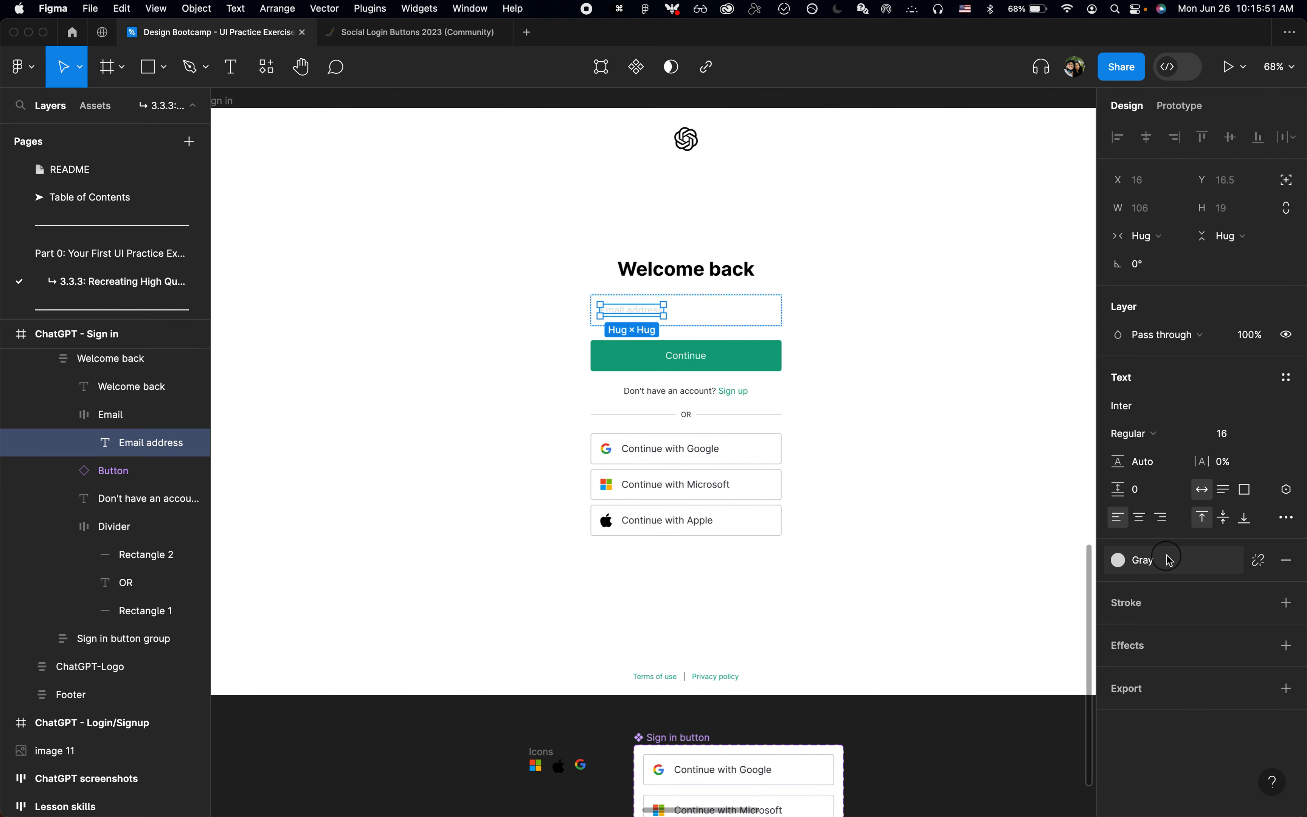
left_click(1257, 559)
left_click(977, 703)
left_click(892, 526)
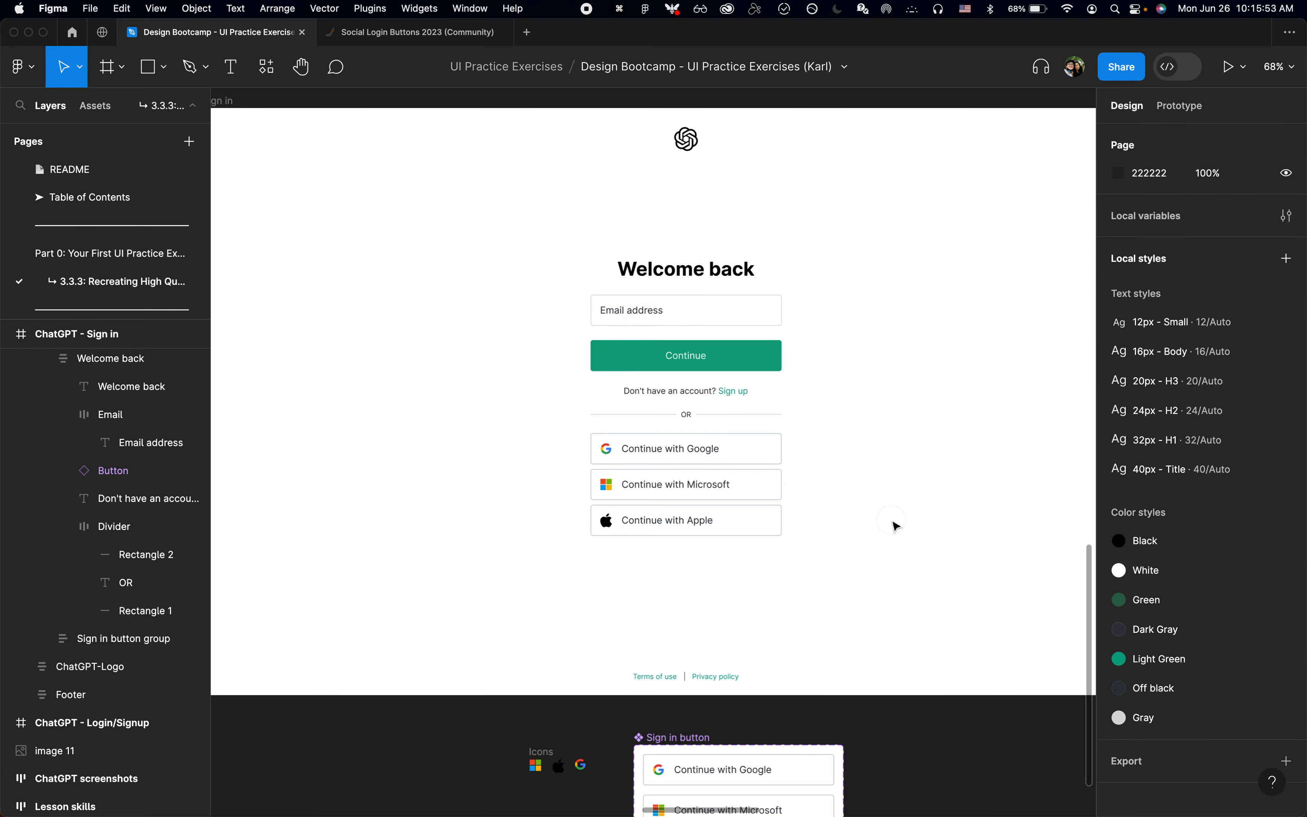
Step: Inspect the email field's computed color properties on the login page in Chrome and compare the page with the Figma design
scroll(892, 525, "right", 2)
scroll(891, 525, "up", 1)
key("super+Tab")
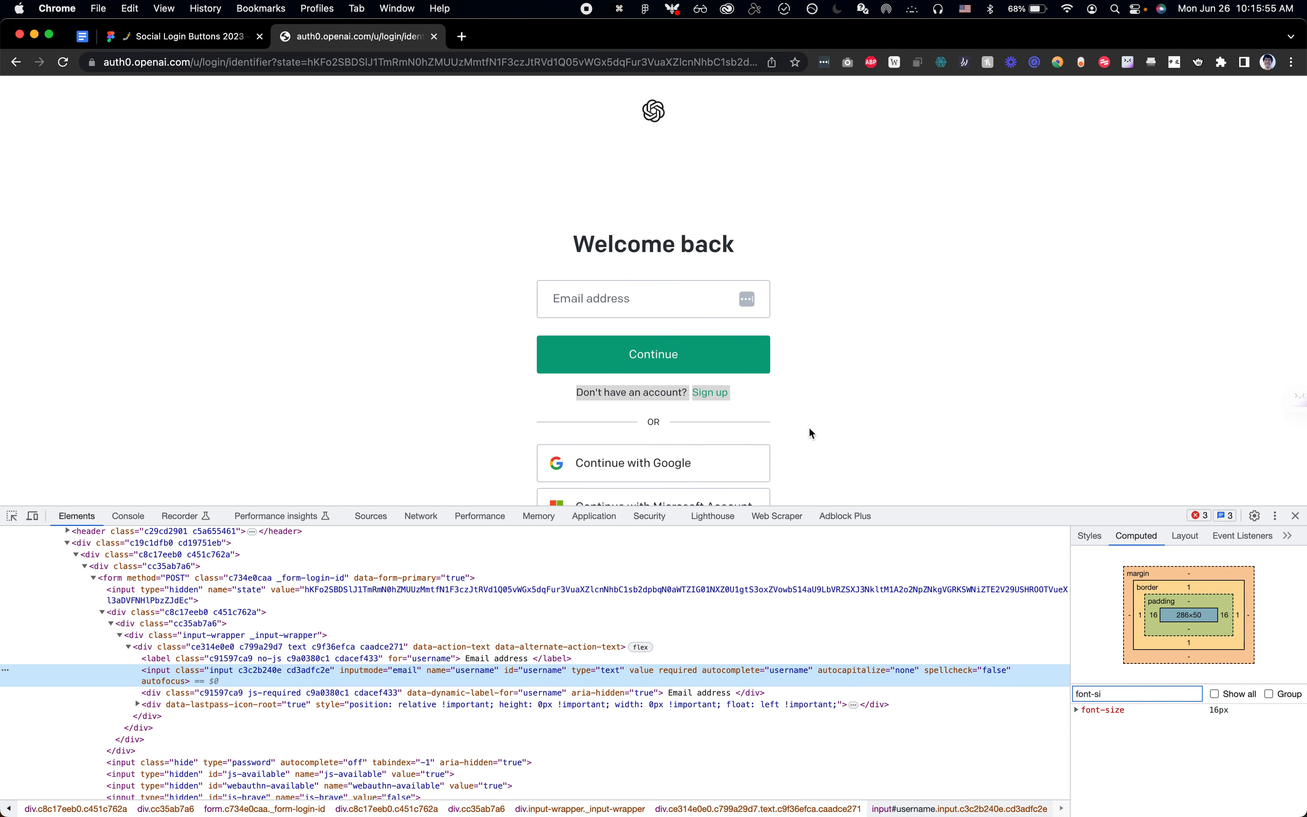
key("super+shift+c")
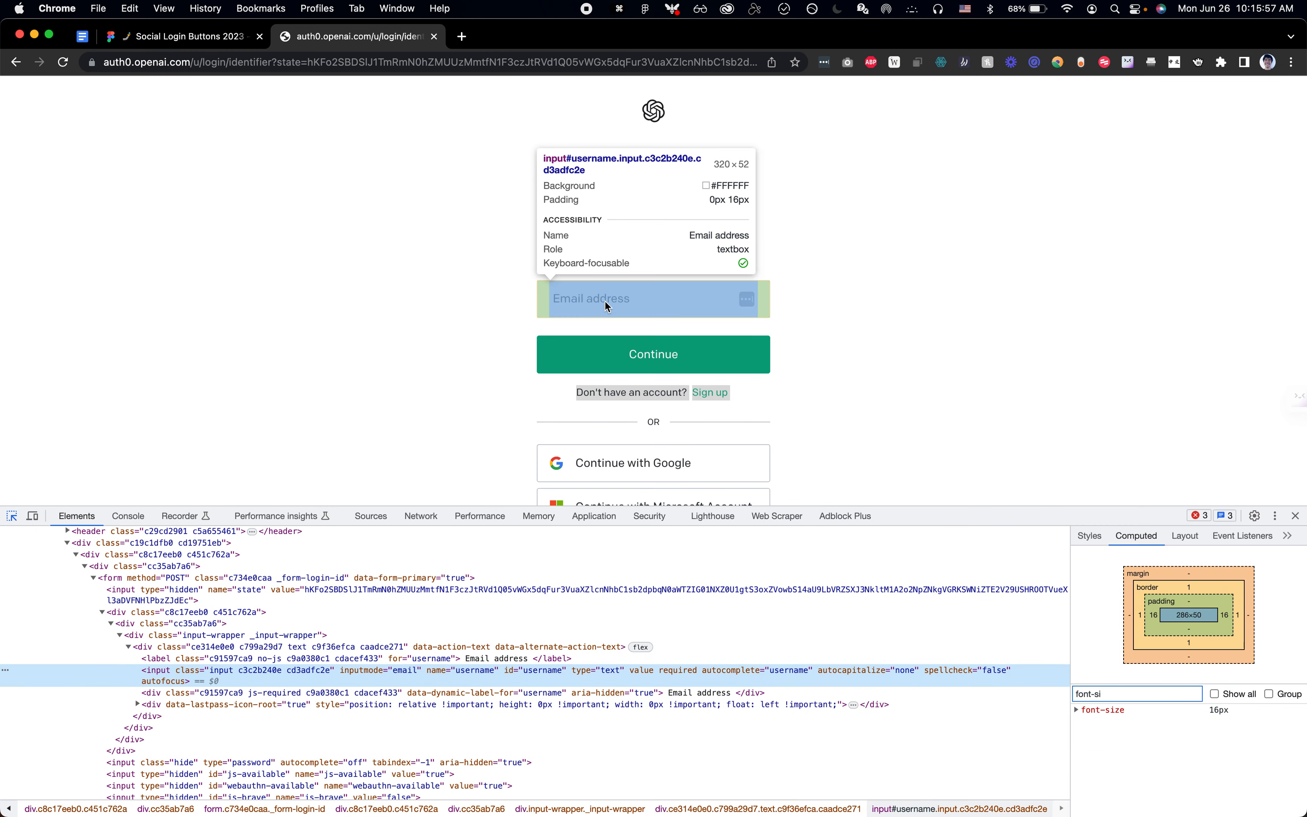
left_click(606, 301)
left_click(1129, 693)
type("font-si")
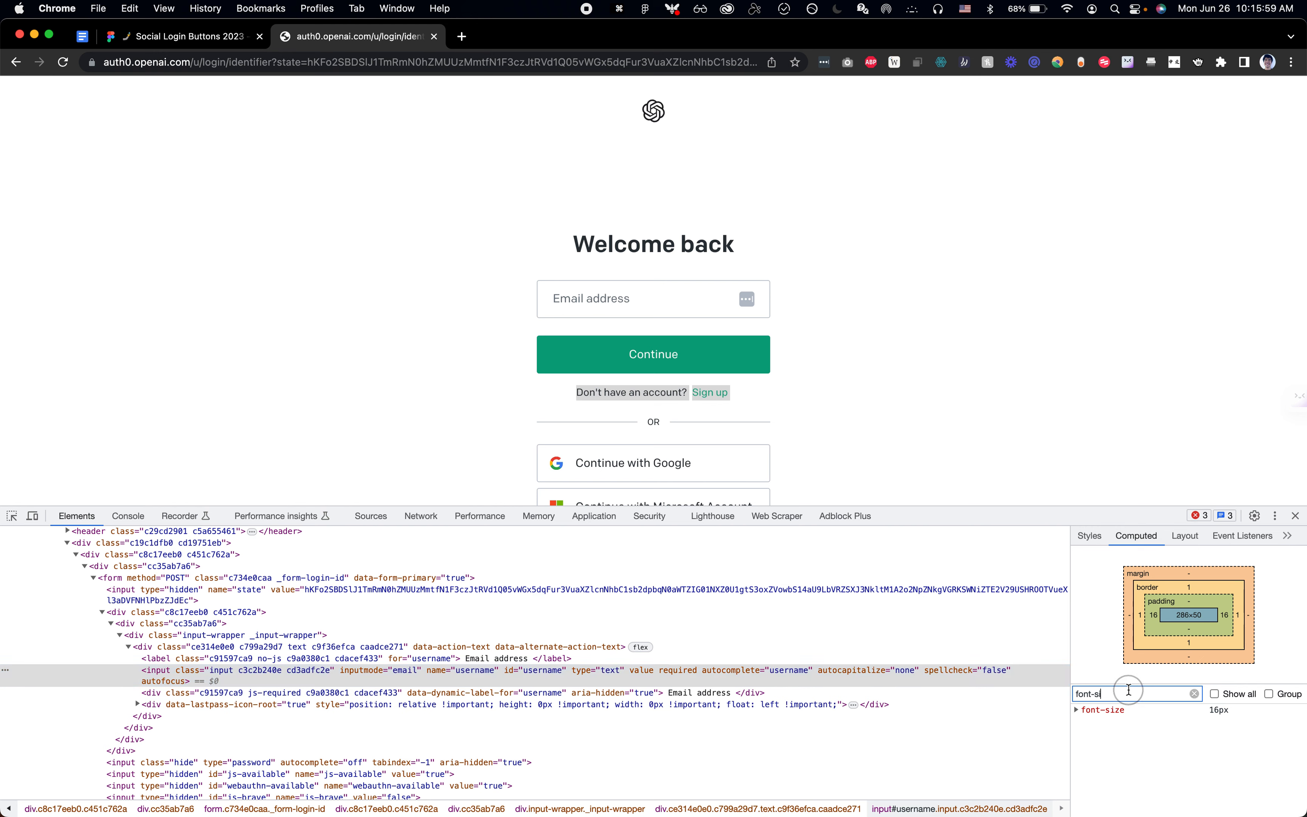
key("super+a")
type("color")
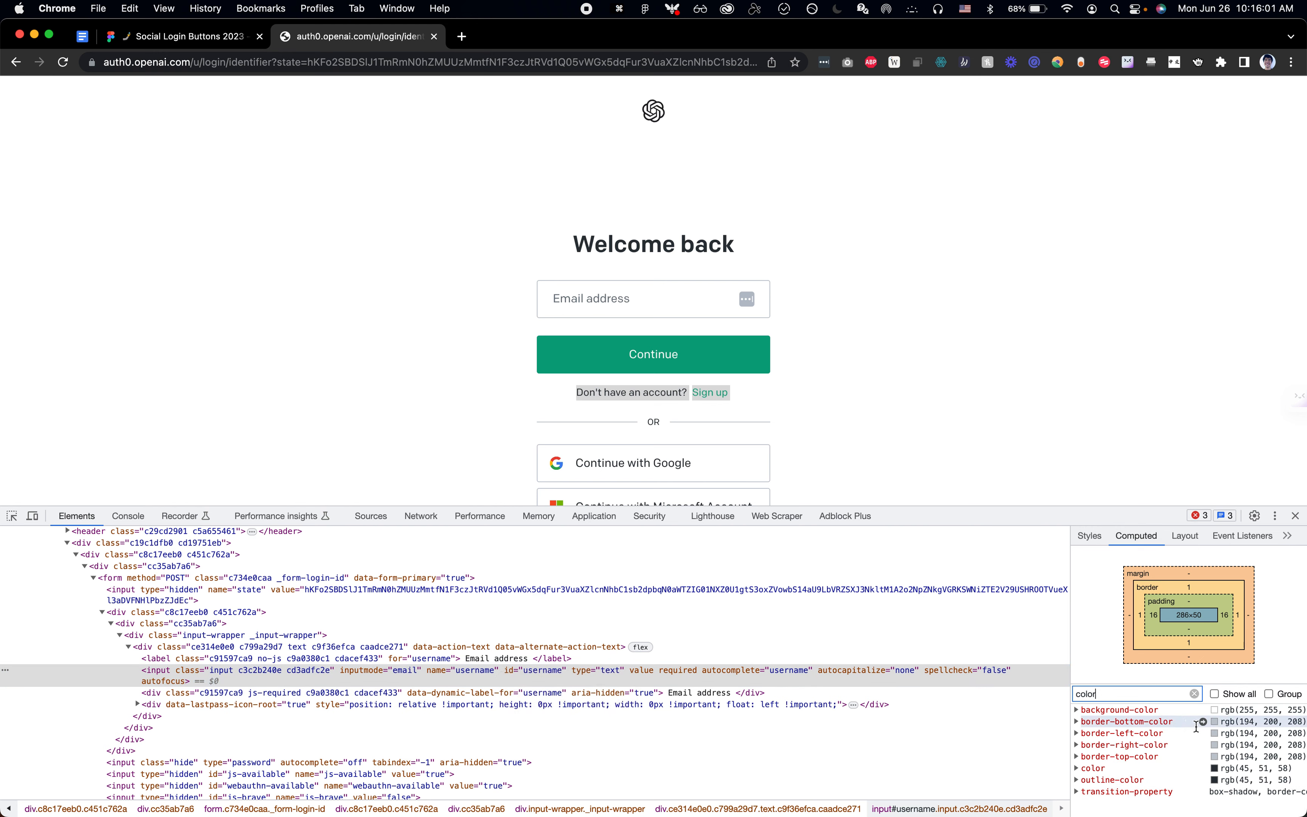
left_click(1205, 769)
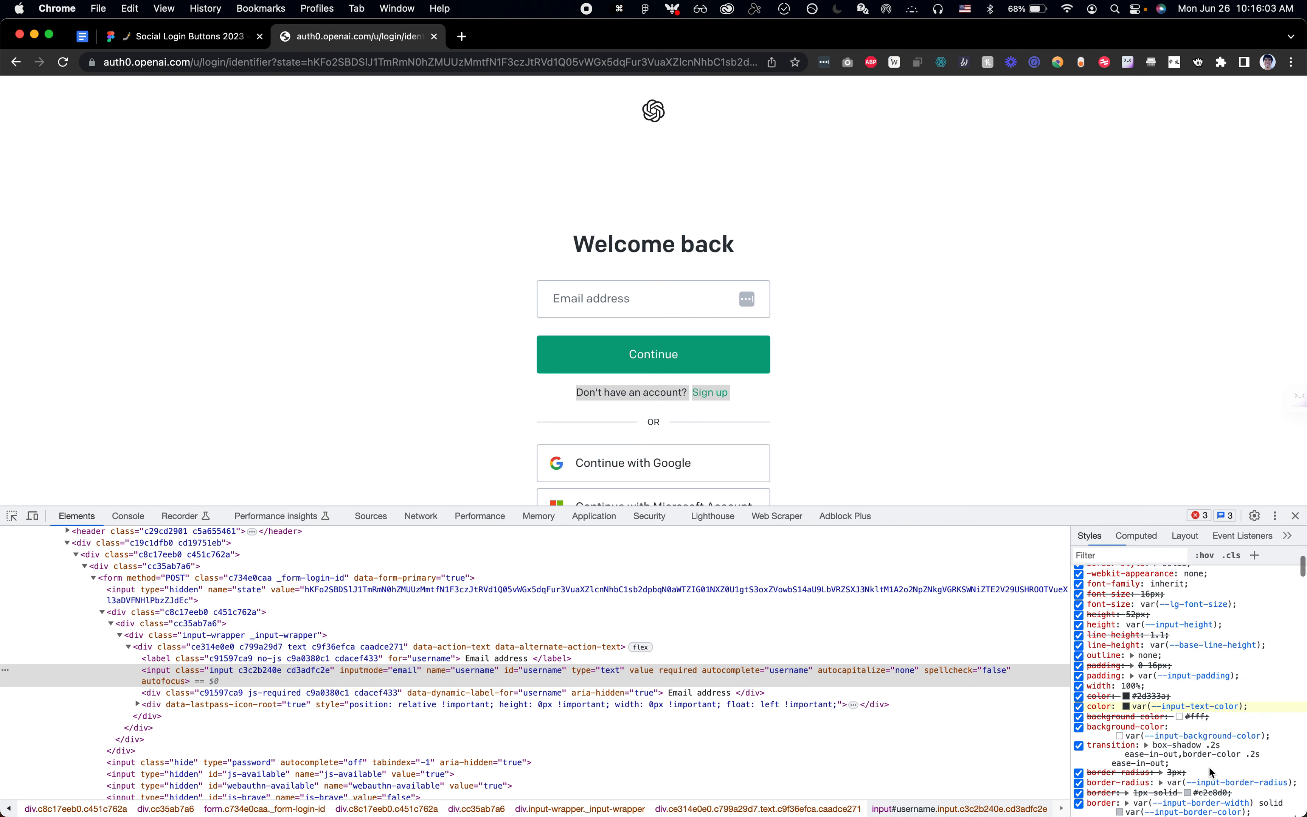
left_click(1138, 536)
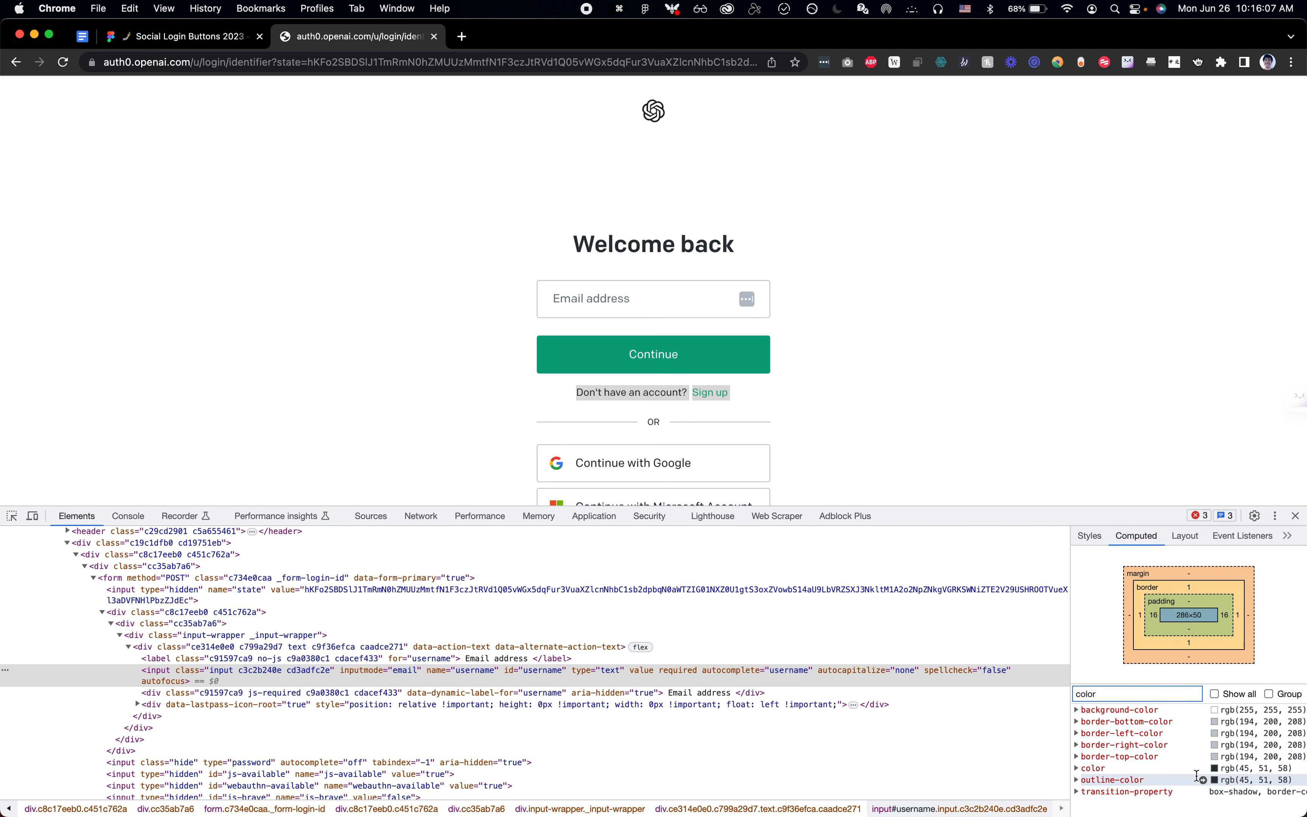
left_click(1291, 512)
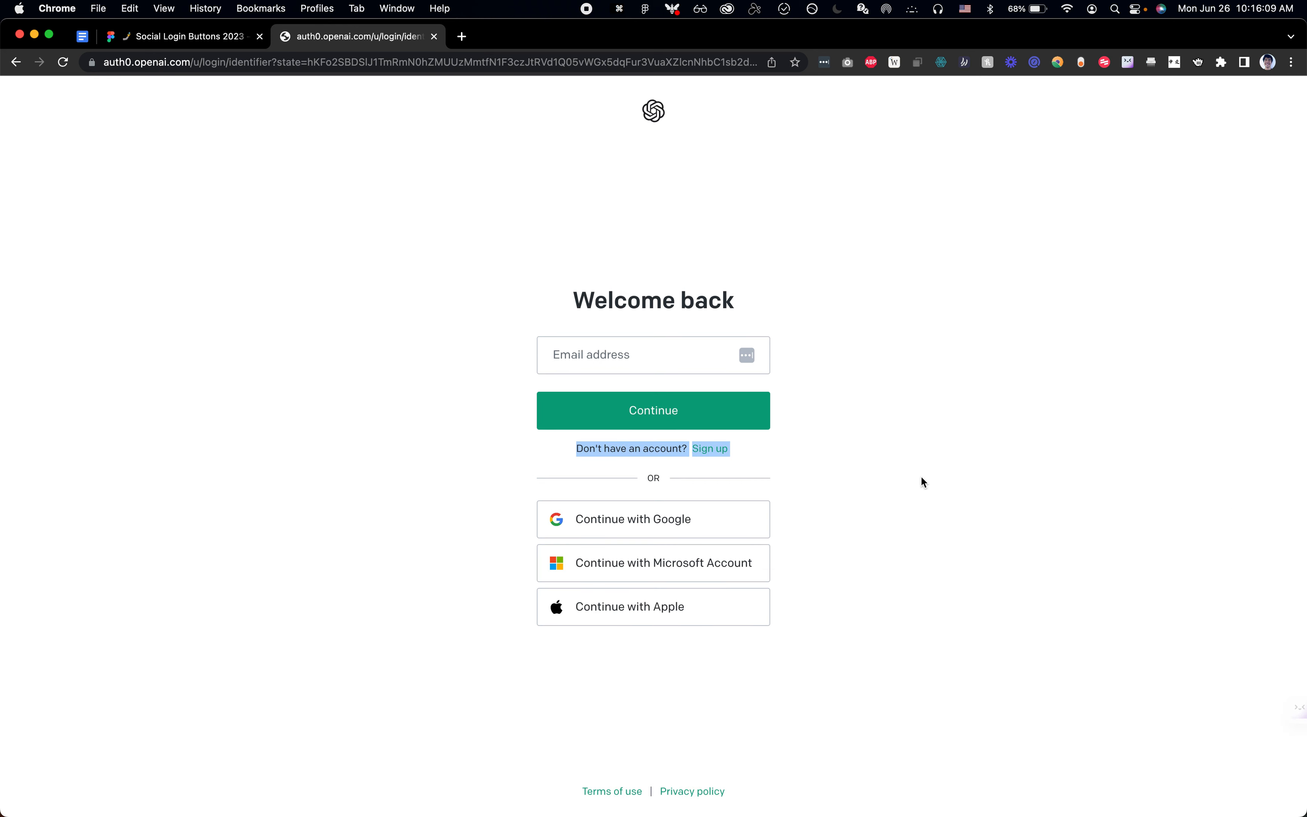
key("super+Tab")
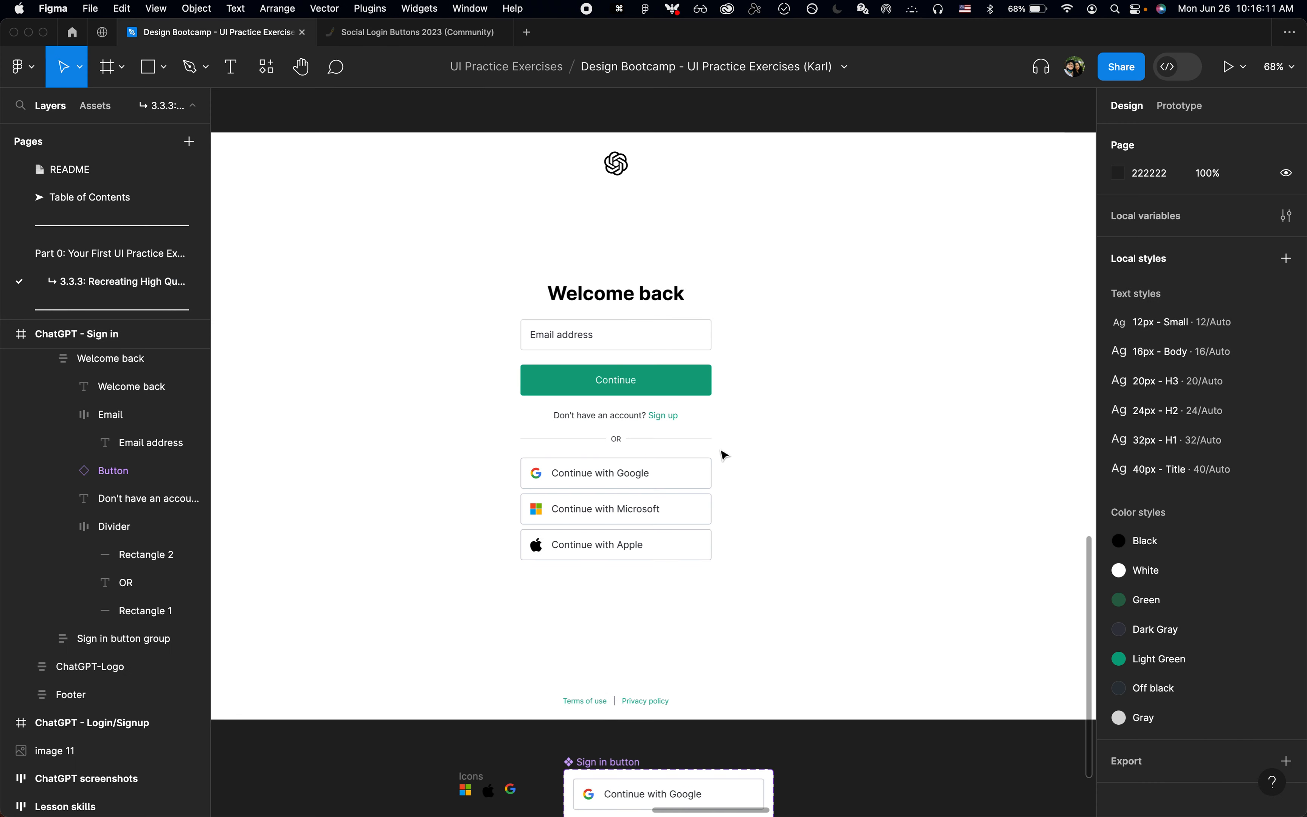
key("super+Tab")
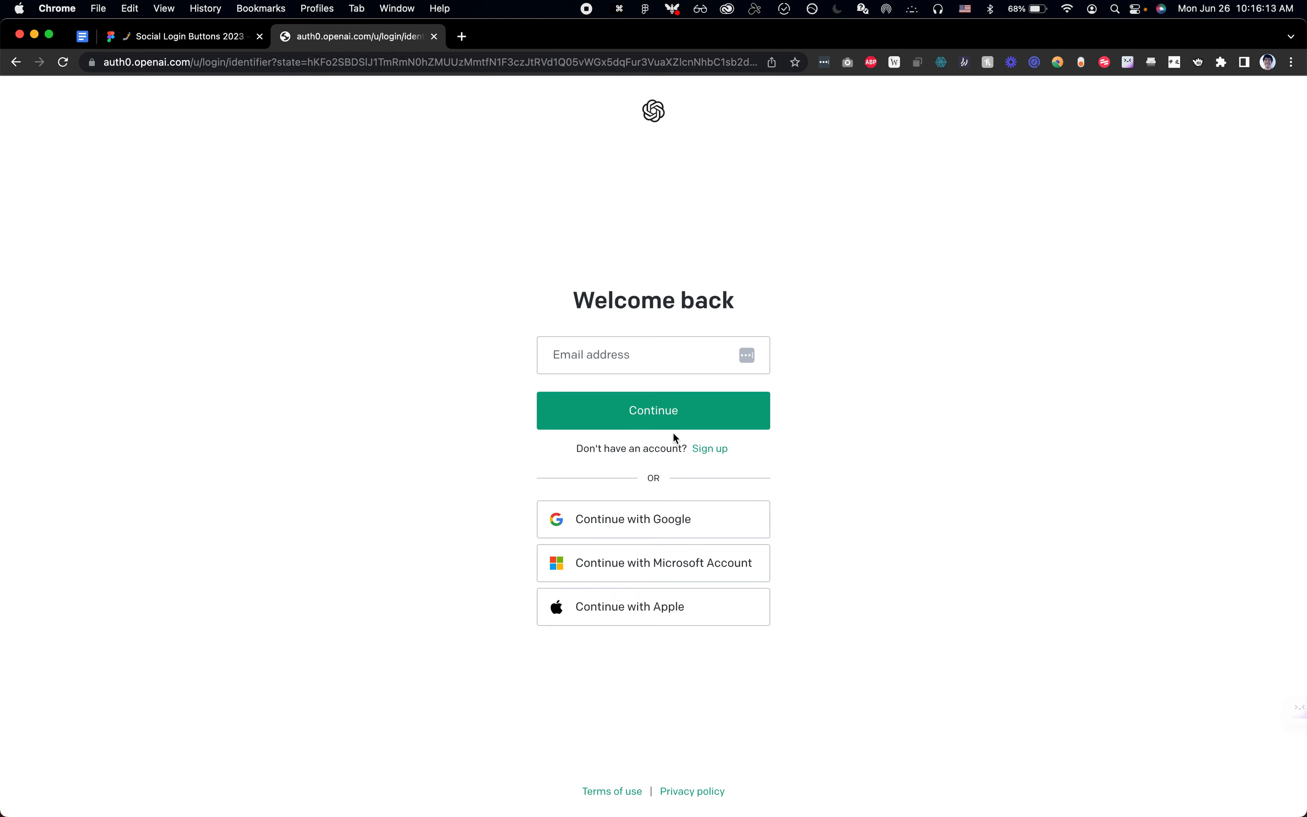
key("super+Tab")
Step: Center the frame holding the whole login form vertically and horizontally within the ChatGPT - Sign in frame
scroll(789, 476, "down", 5)
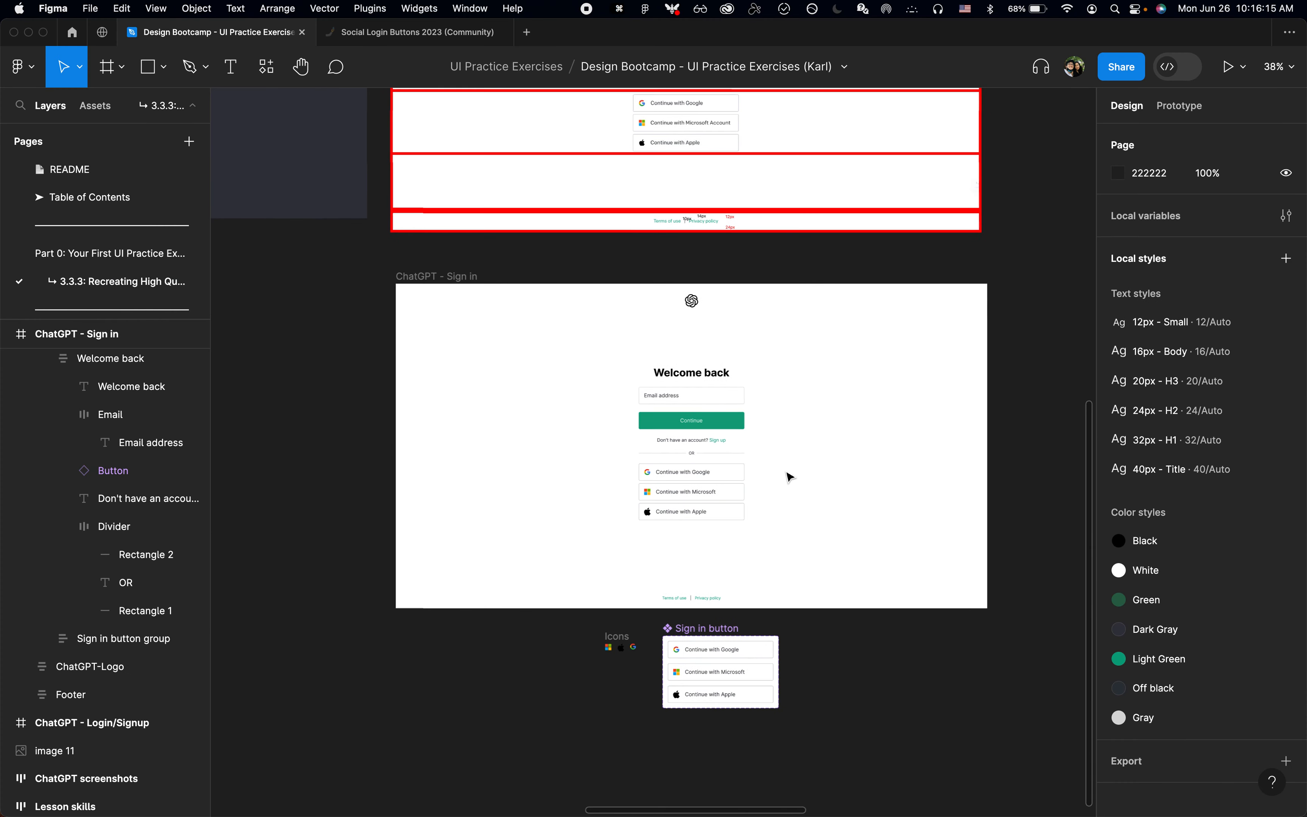
scroll(789, 477, "up", 3)
left_click(686, 318)
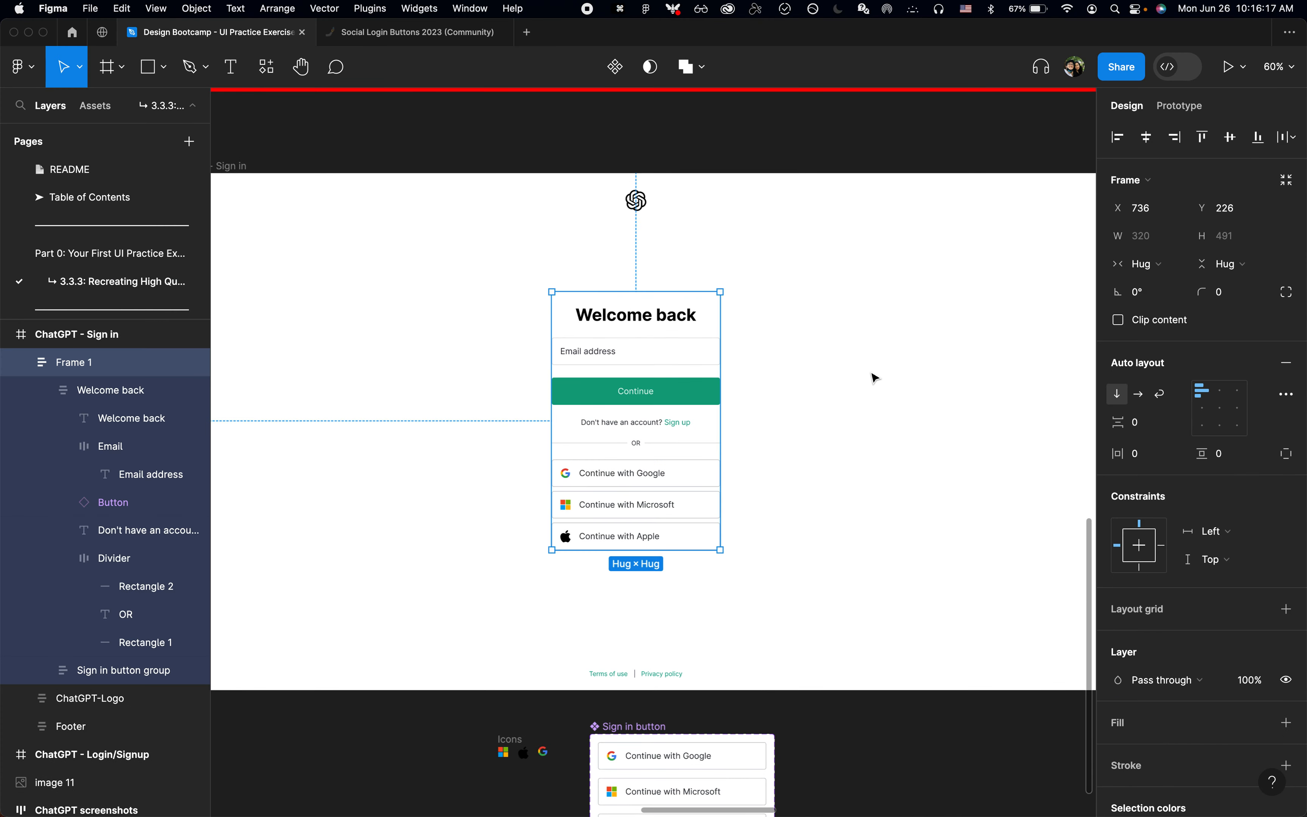
key("alt+v")
key("alt+h")
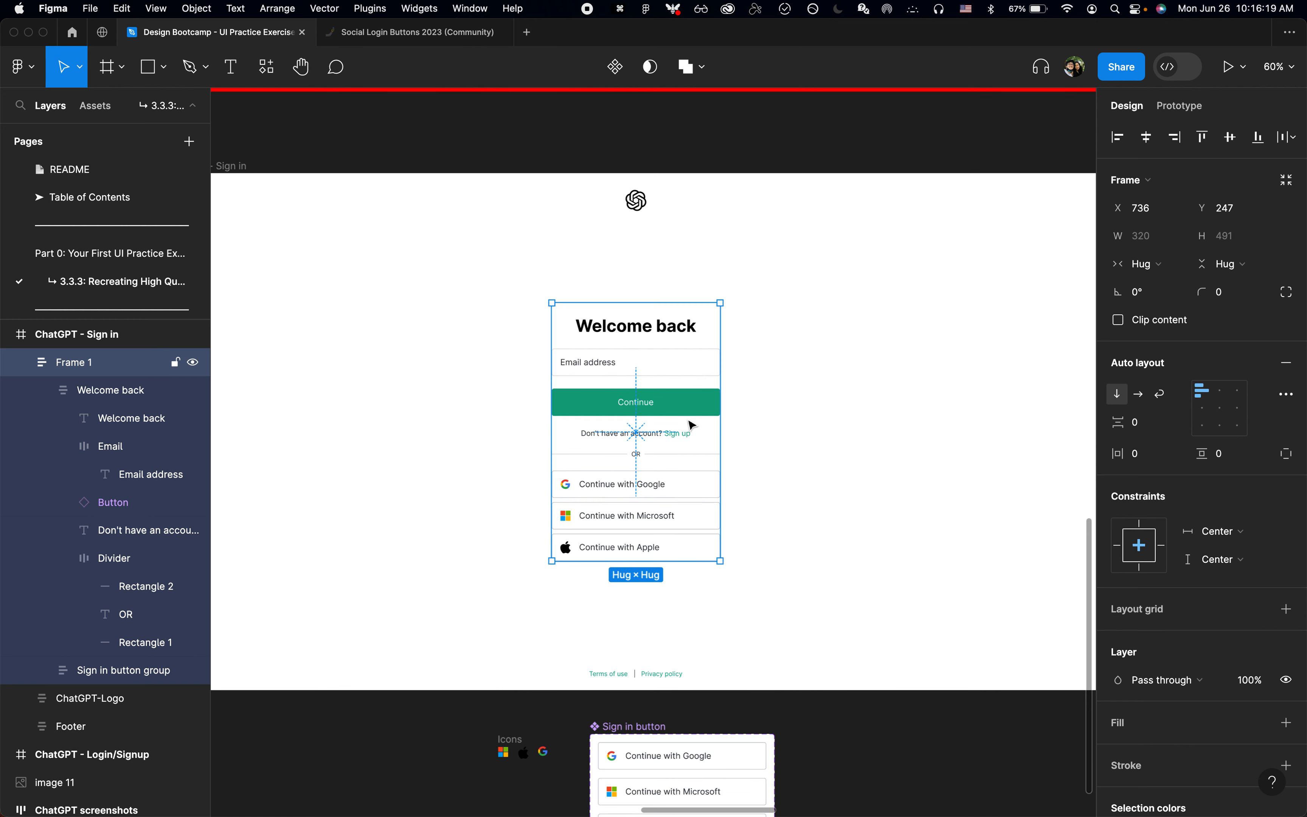
left_click(847, 448)
Step: Rename the login form's outer frame as "Main"
left_click(724, 462)
key("super+r")
type("Main")
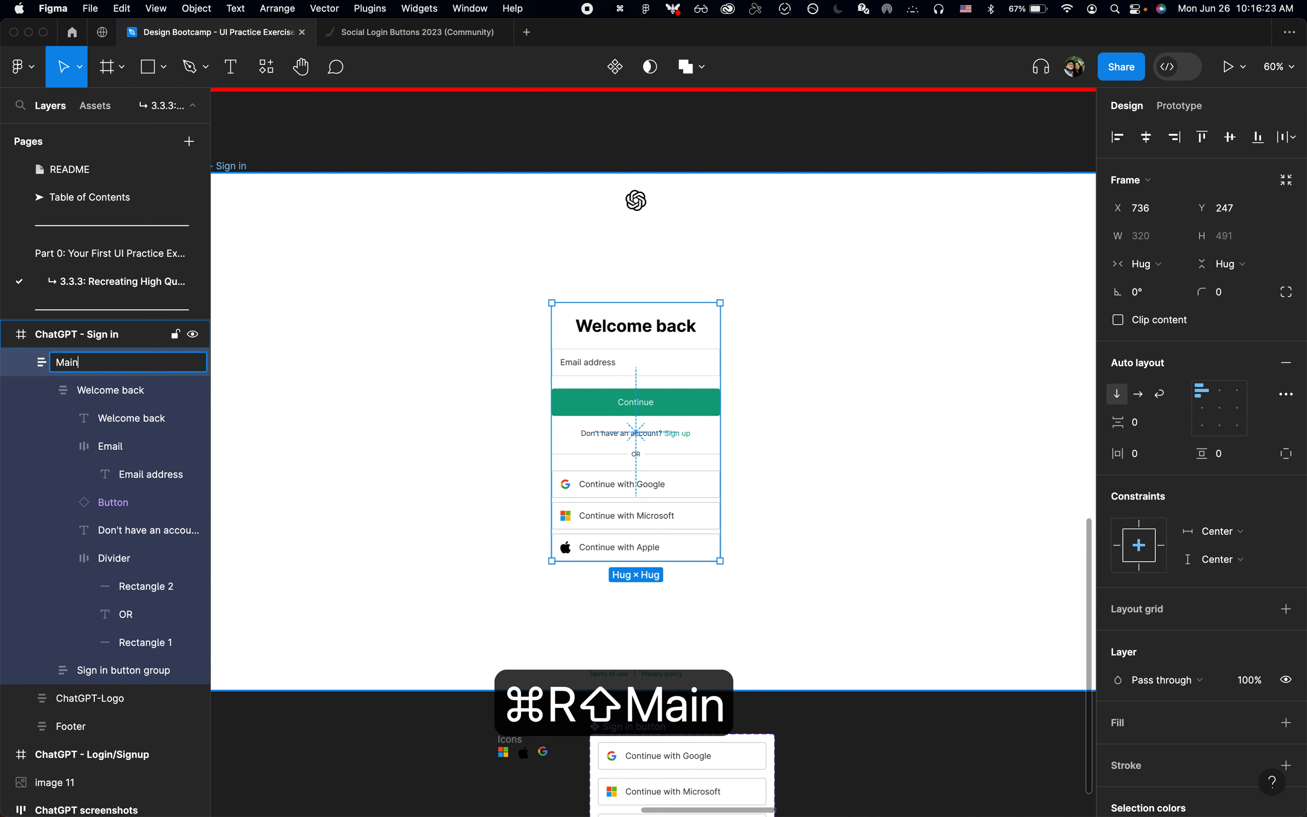
key("Return")
key("alt")
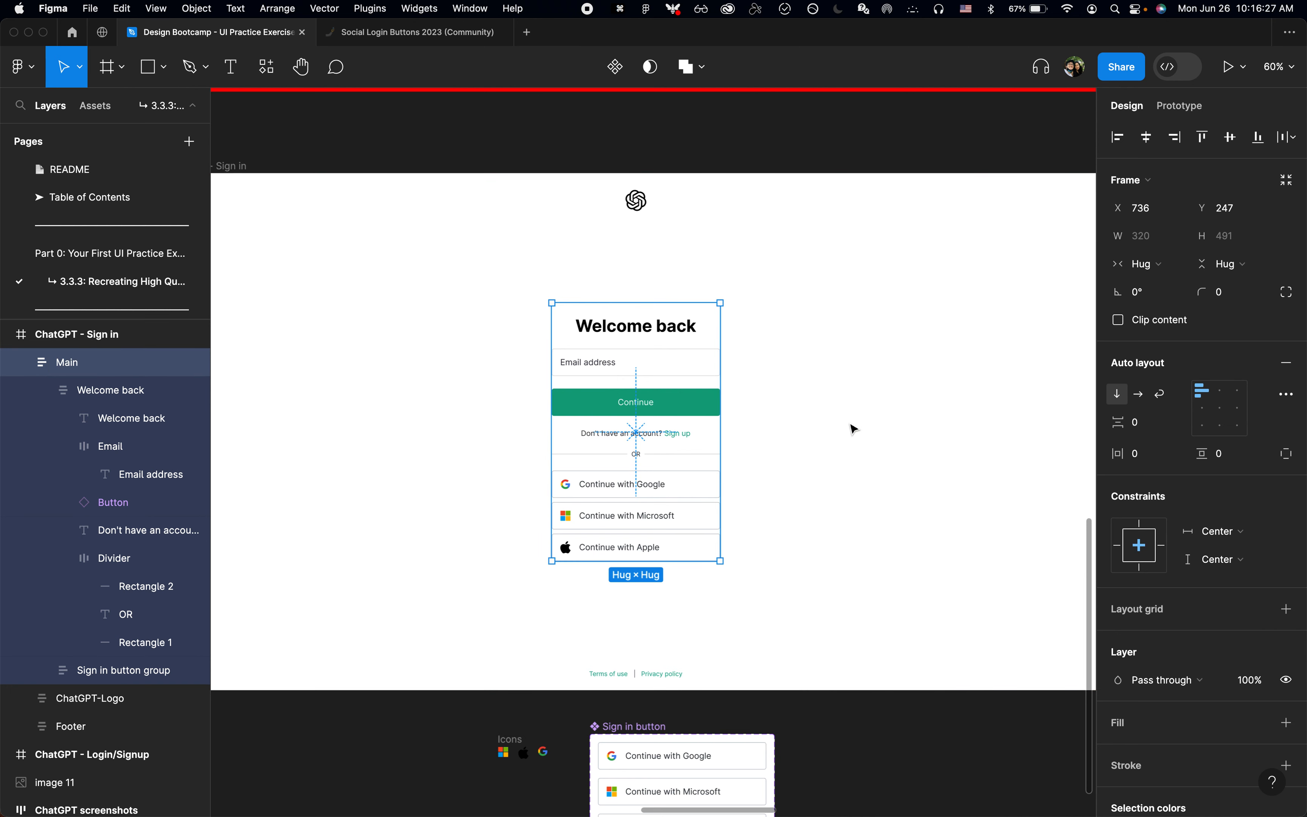
left_click(852, 429)
Step: Zoom to the ChatGPT - Sign in frame and collapse all expanded layers in the layer list
scroll(852, 428, "down", 2)
left_click(345, 201)
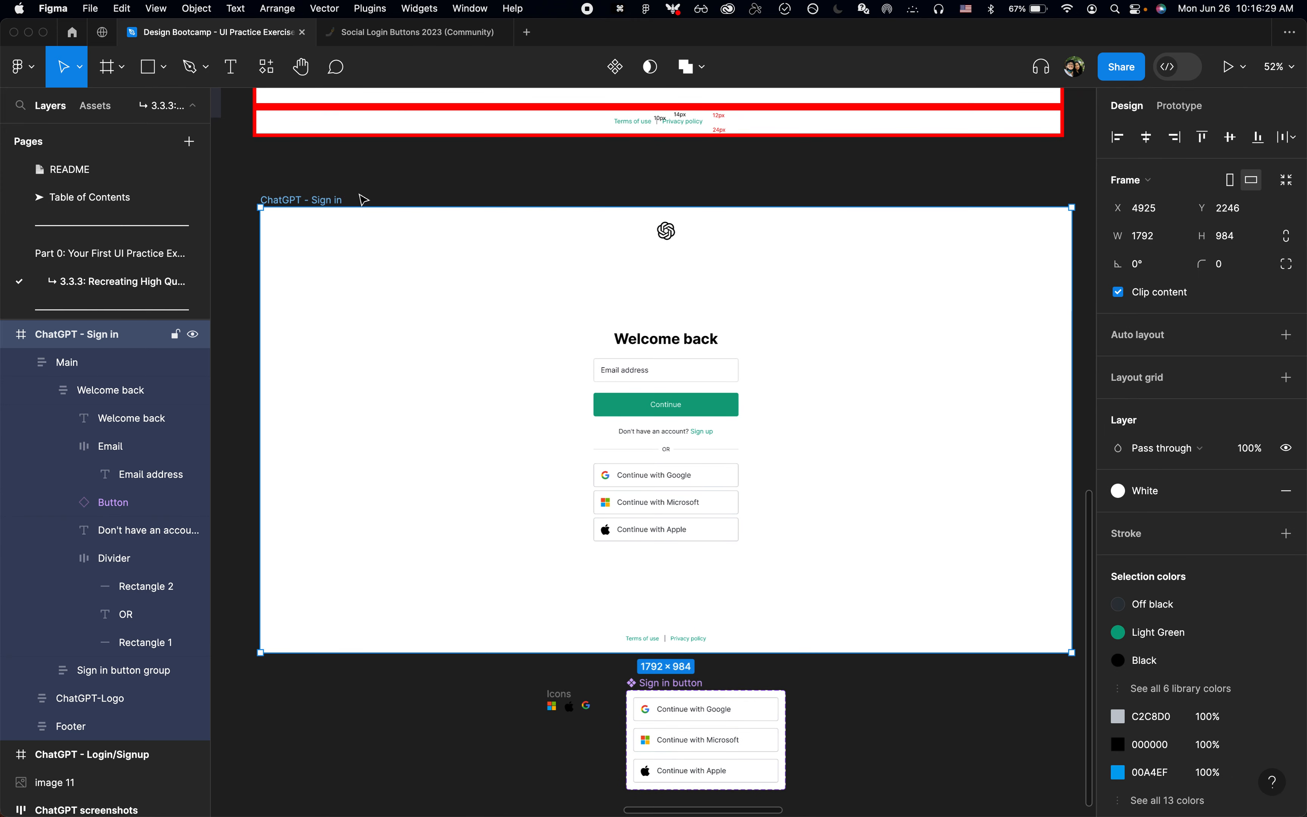
key("shift+2")
left_click(507, 208)
key("alt+l")
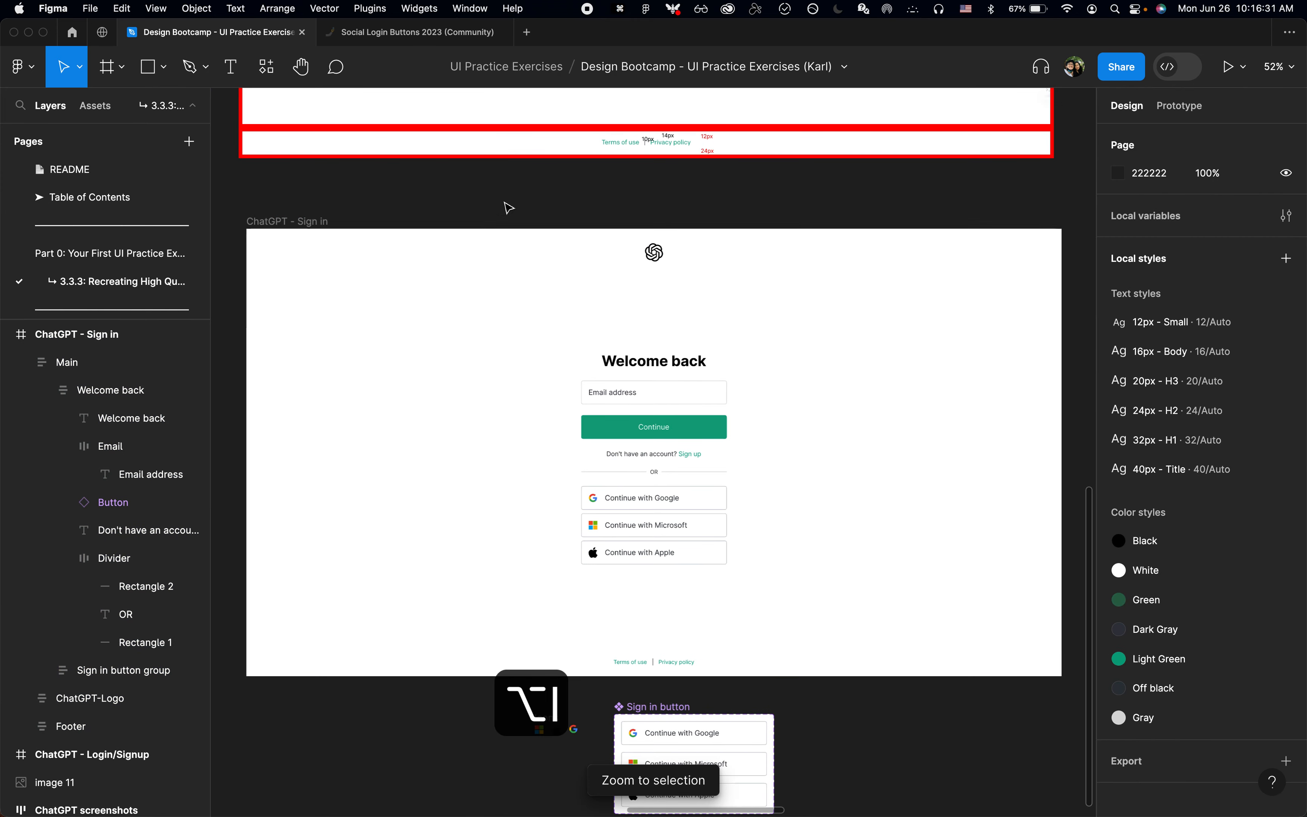
Step: Review the Sign in button component and the component sheets in the Social Login Buttons 2023 file
scroll(505, 206, "down", 3)
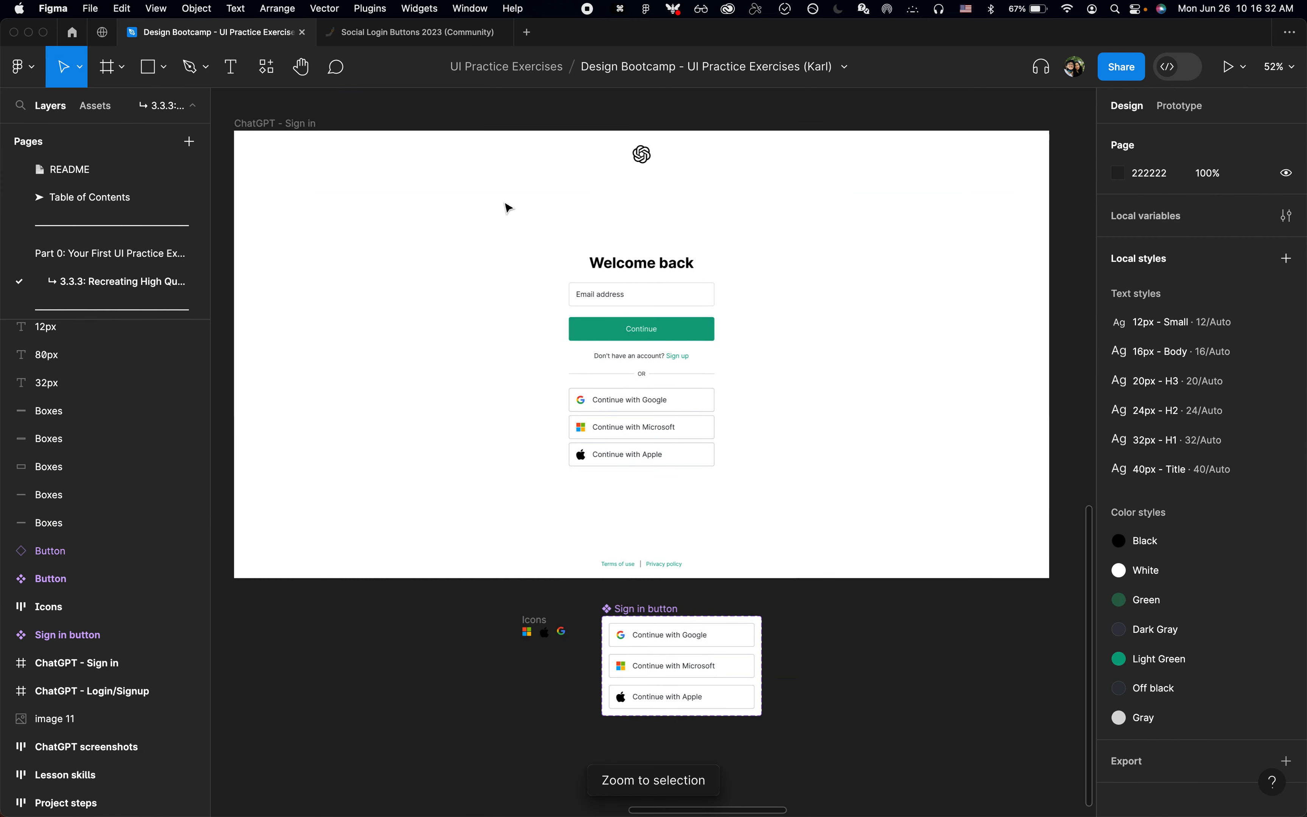
left_click(652, 615)
left_click(849, 644)
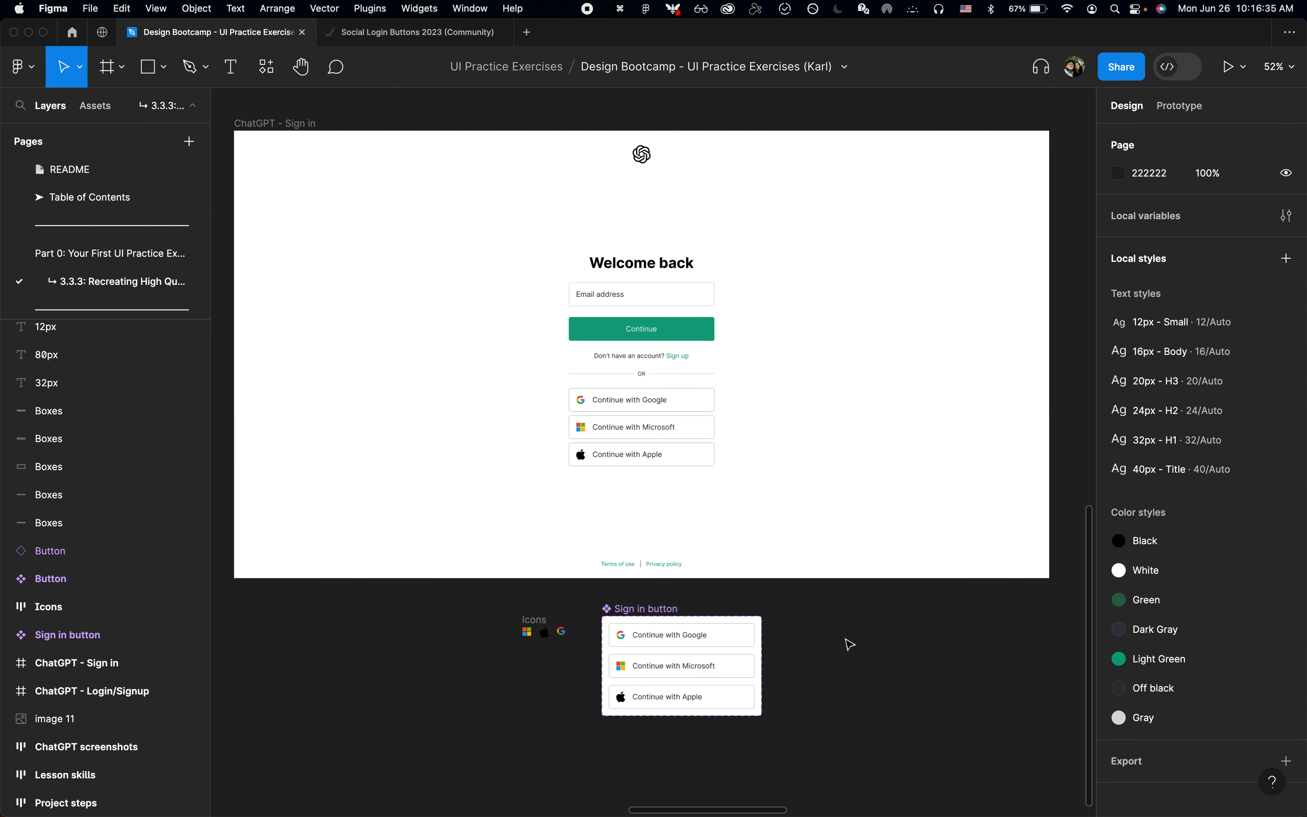
left_click(392, 34)
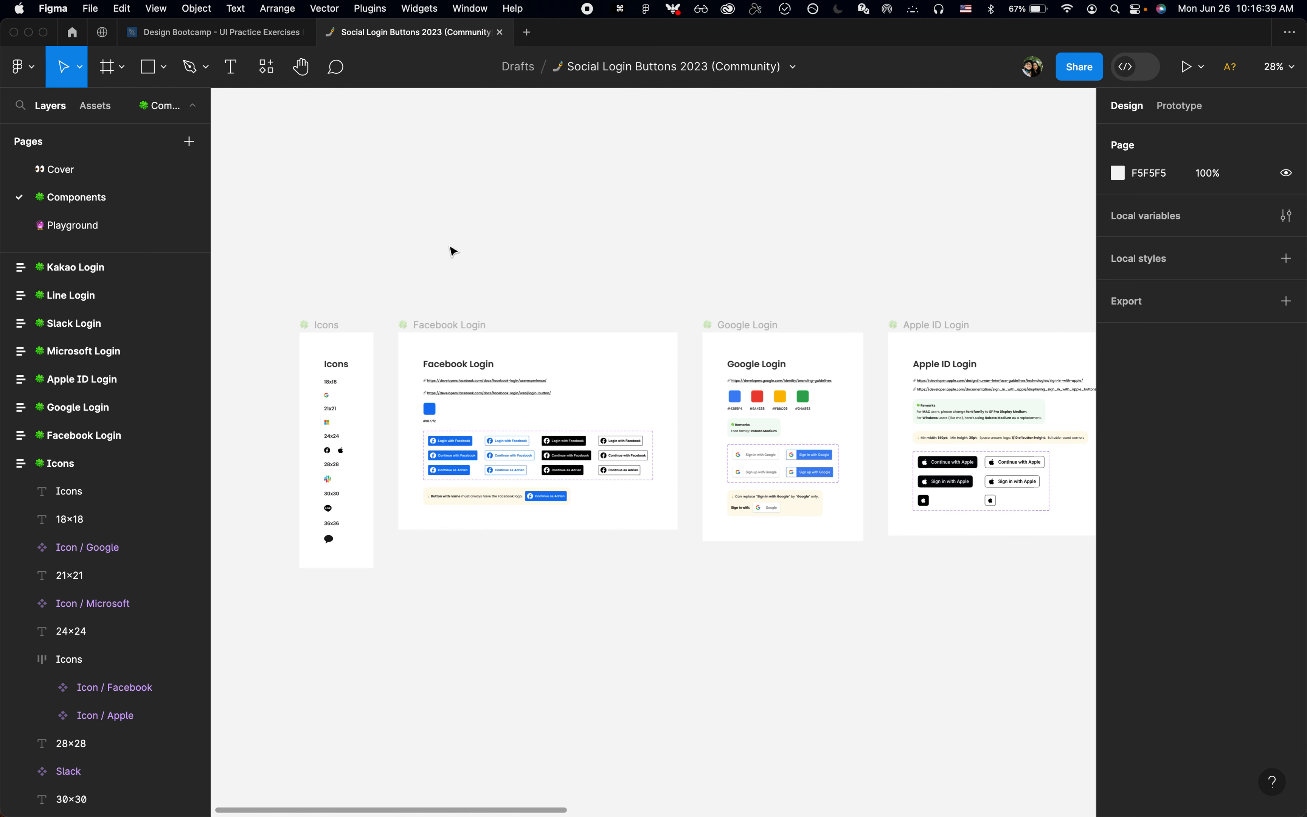
key("shift+2")
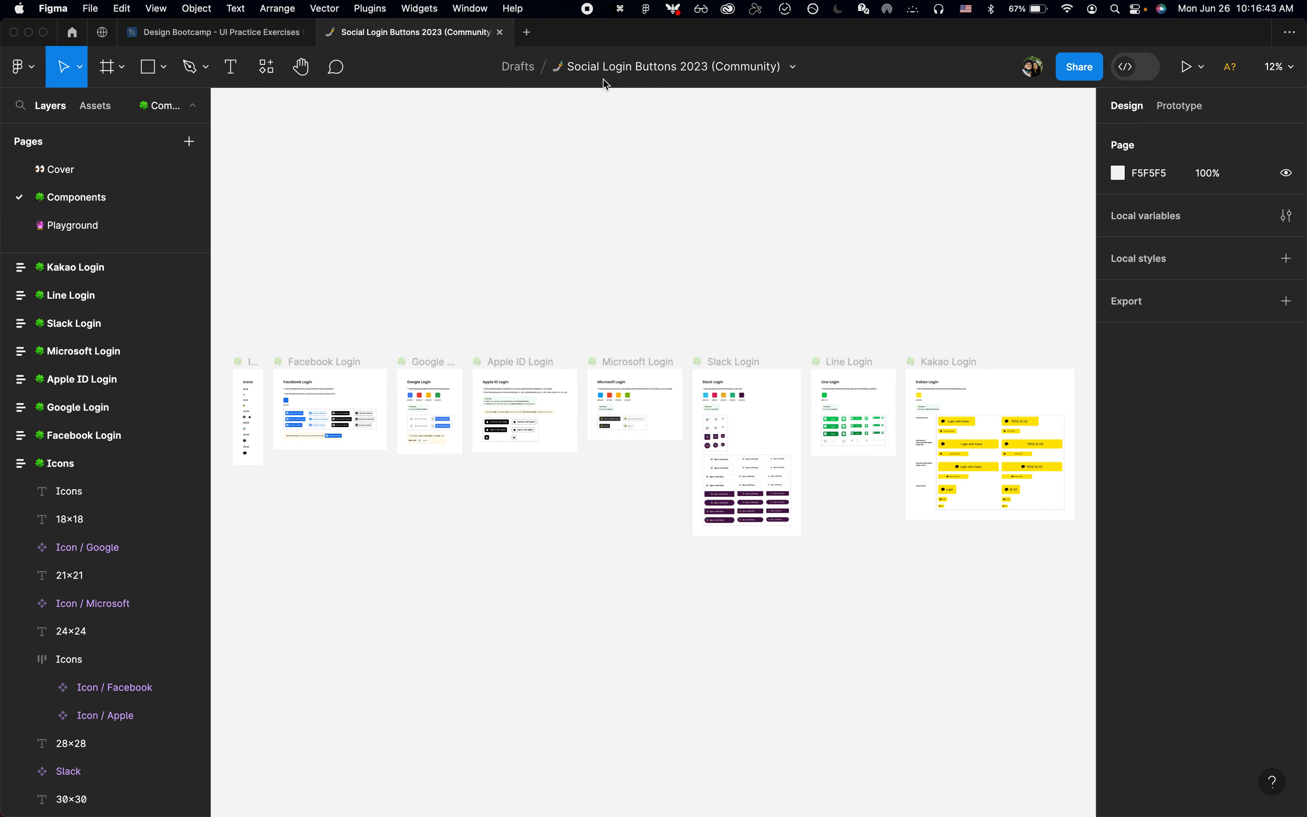
key("ctrl+shift+Tab")
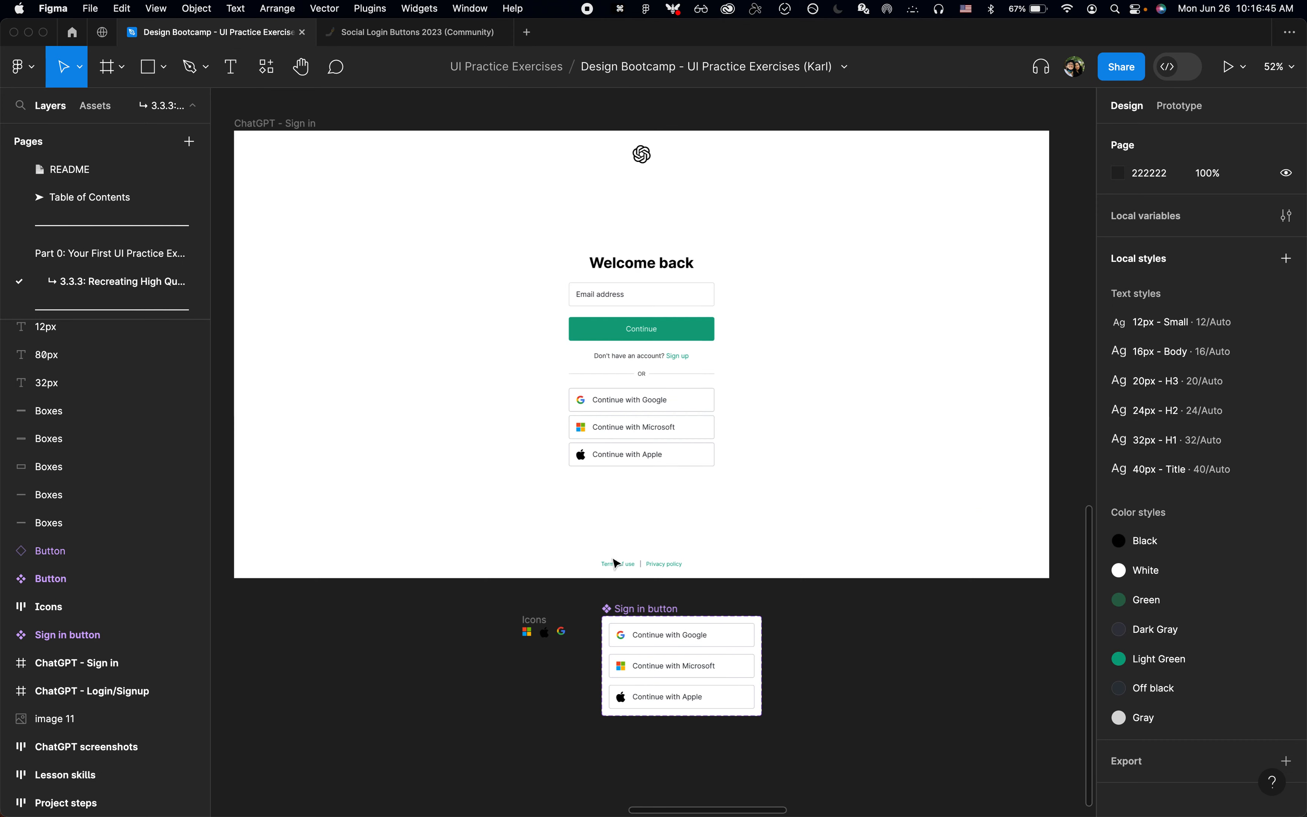
Step: Examine the Sign in screen's Terms of use link, email field and Continue button up close
mouse_move(622, 567)
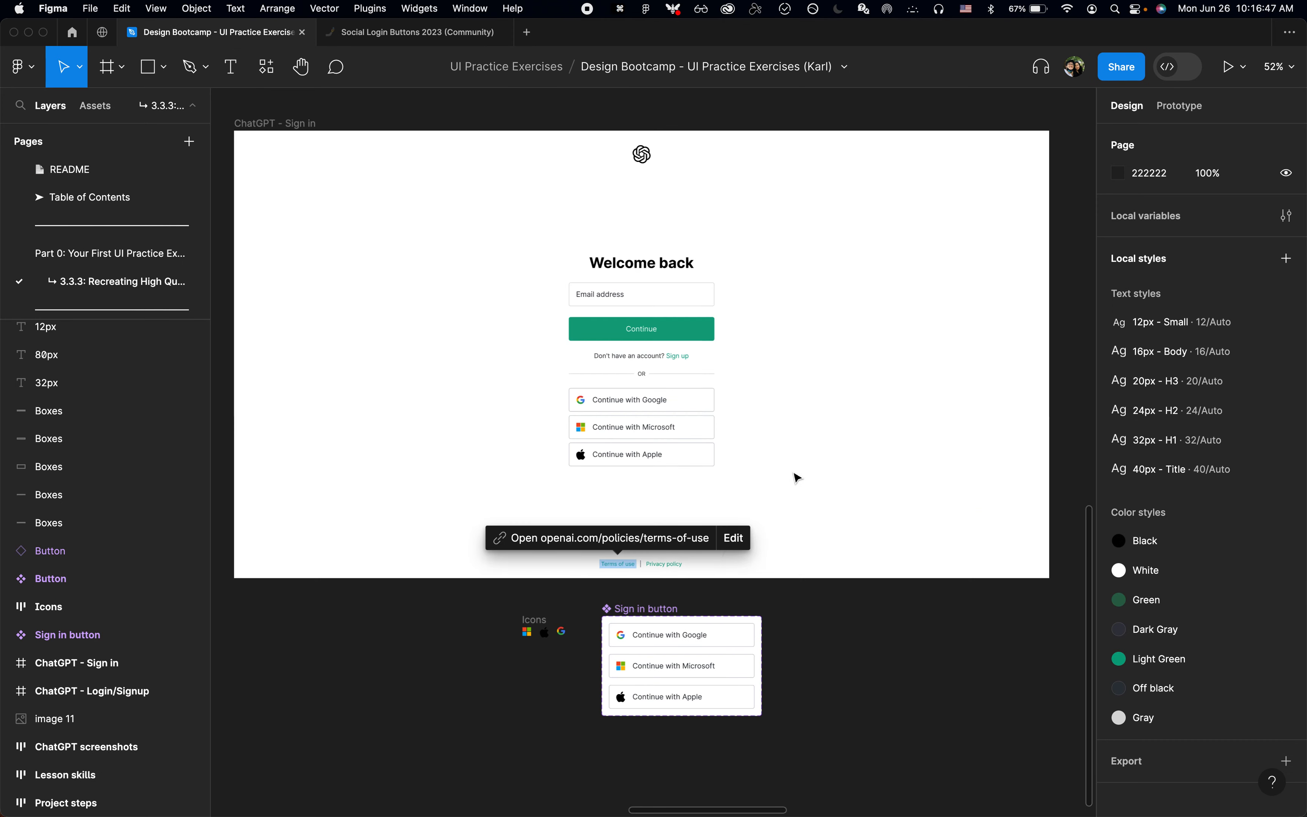
scroll(793, 475, "up", 2)
scroll(702, 442, "up", 2)
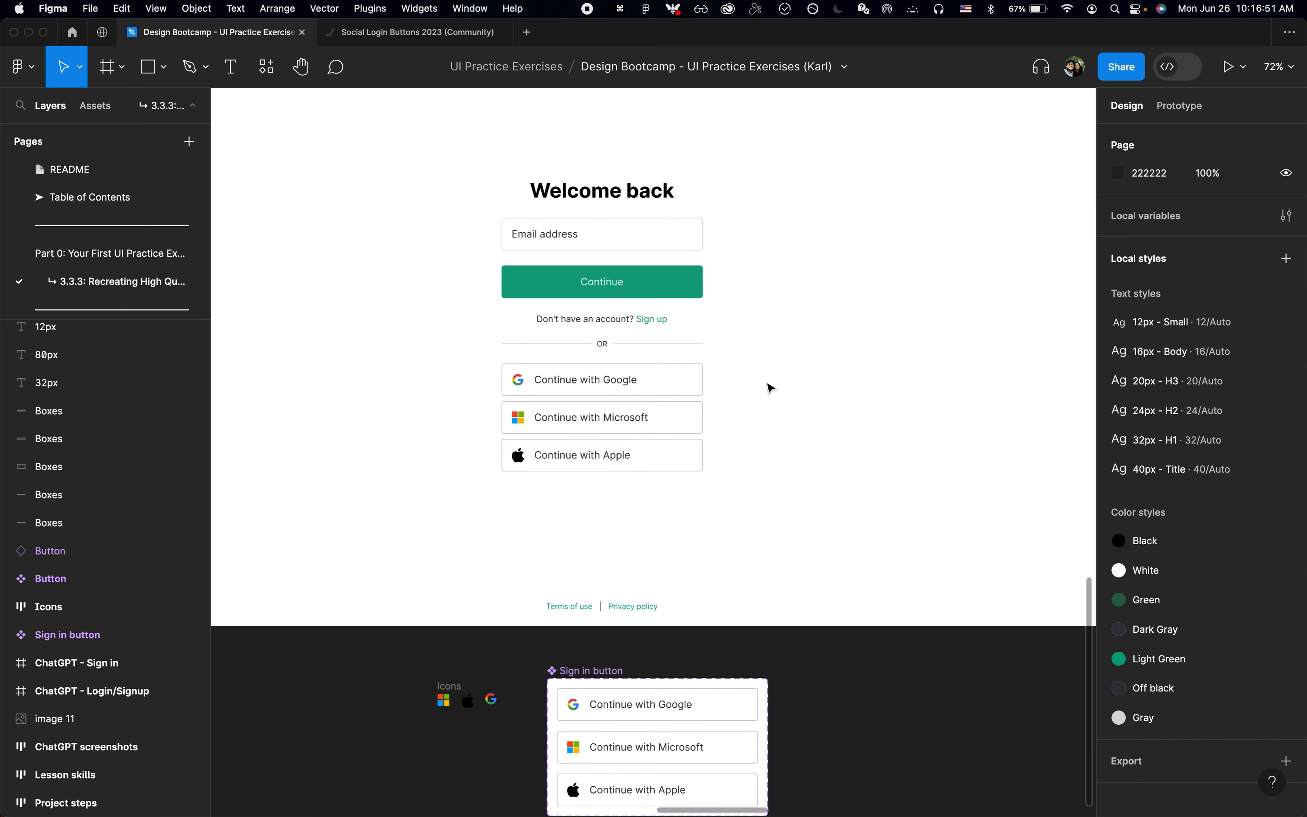
scroll(771, 388, "up", 2)
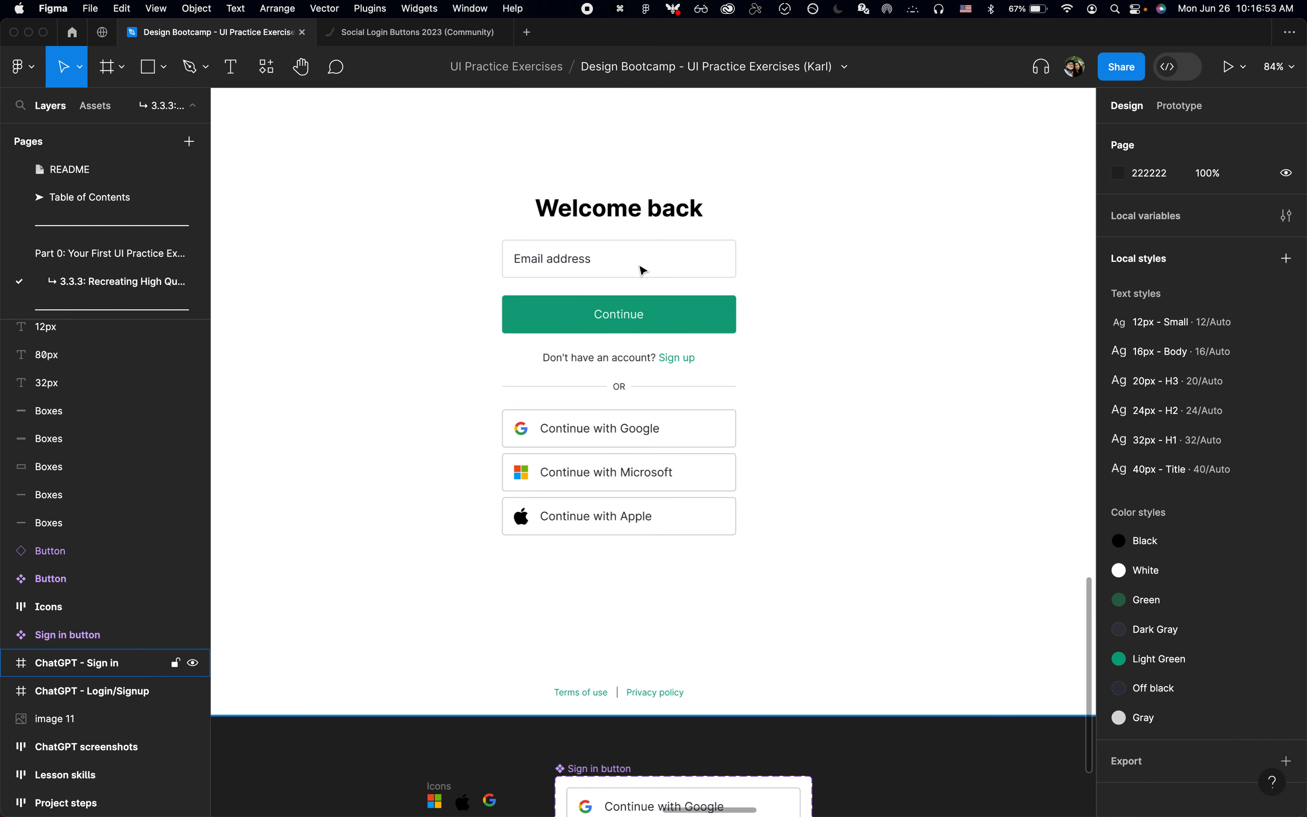
left_click(578, 260, "super")
left_click(682, 254)
left_click(794, 286)
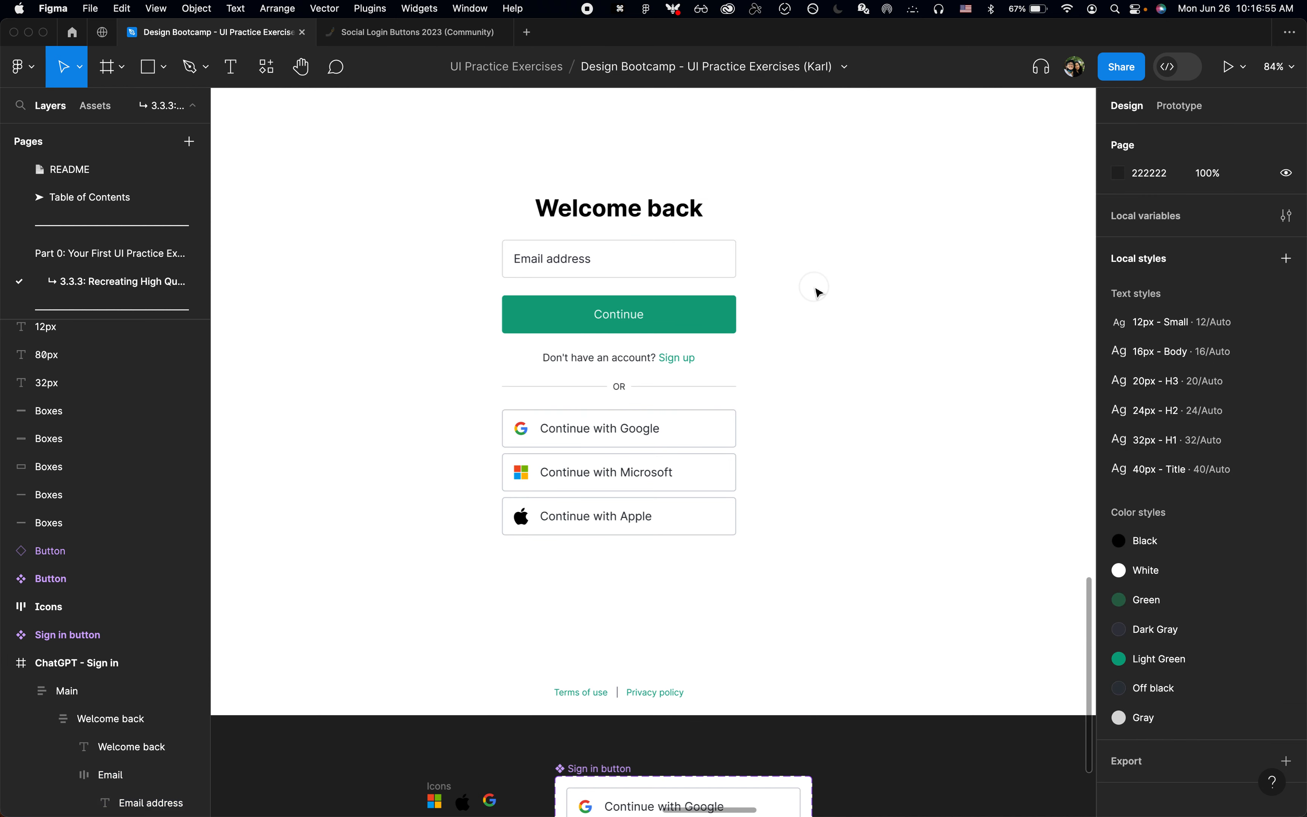
left_click(554, 261, "super")
left_click(890, 300)
left_click(693, 329, "super")
scroll(700, 332, "up", 3)
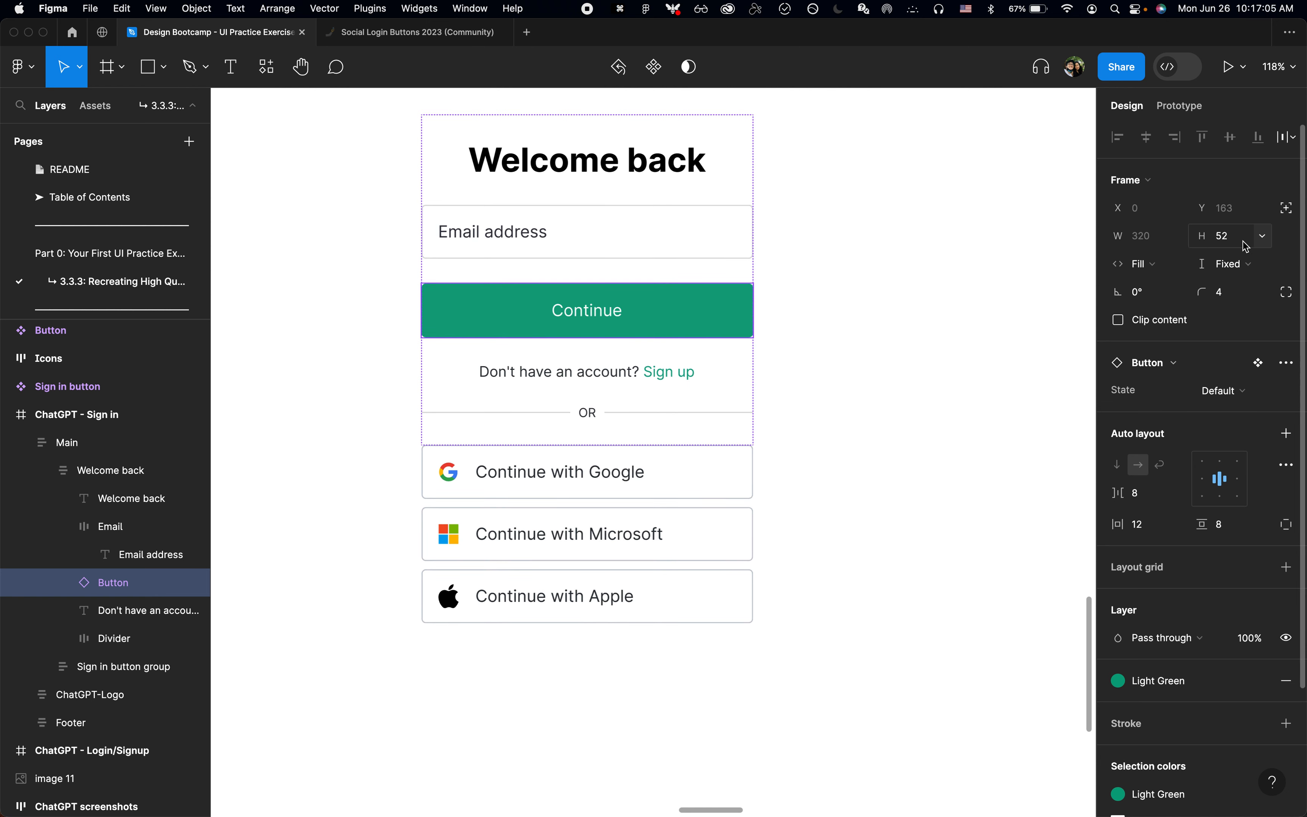
left_click(831, 452)
scroll(832, 452, "down", 5)
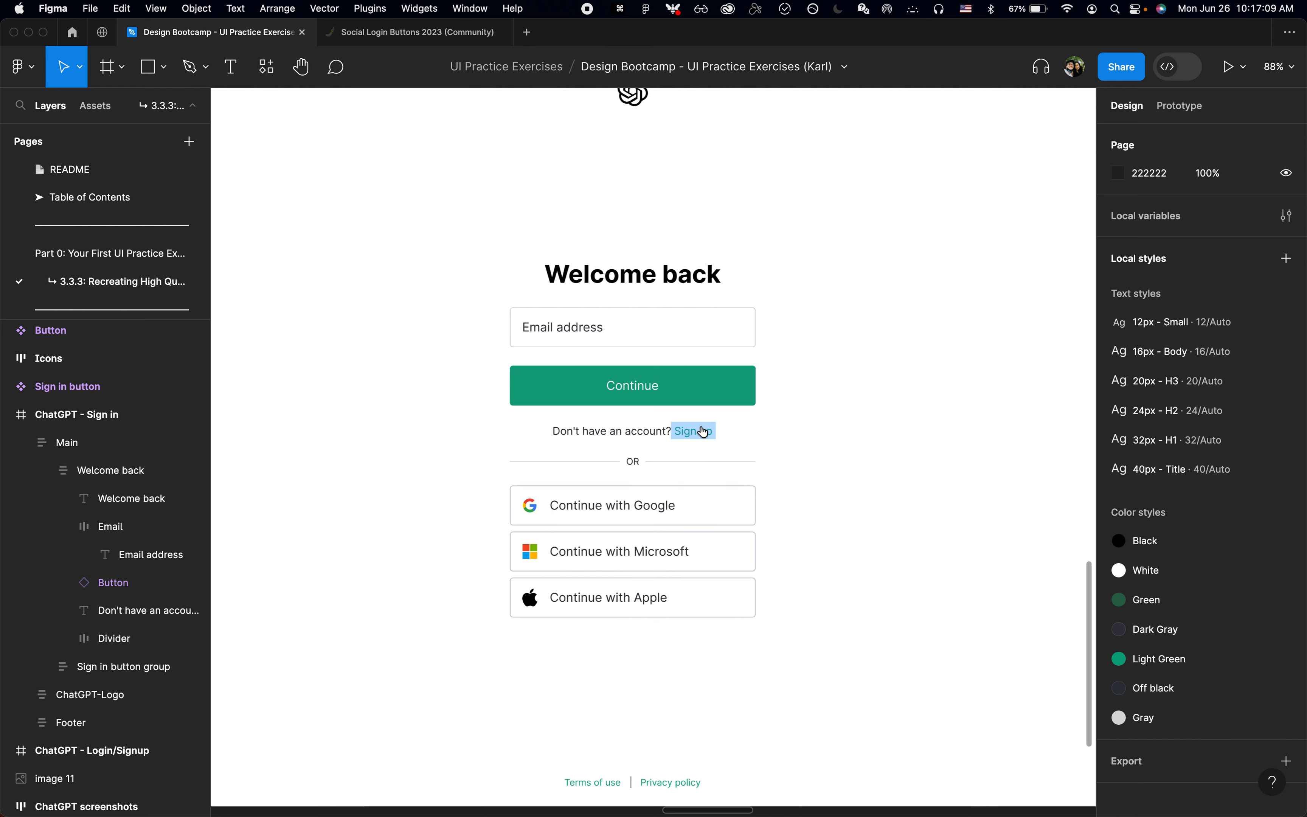
Step: Switch to Chrome, inspect the original login page's form container with the element inspector, close the developer tools and return to Figma
key("super+Tab")
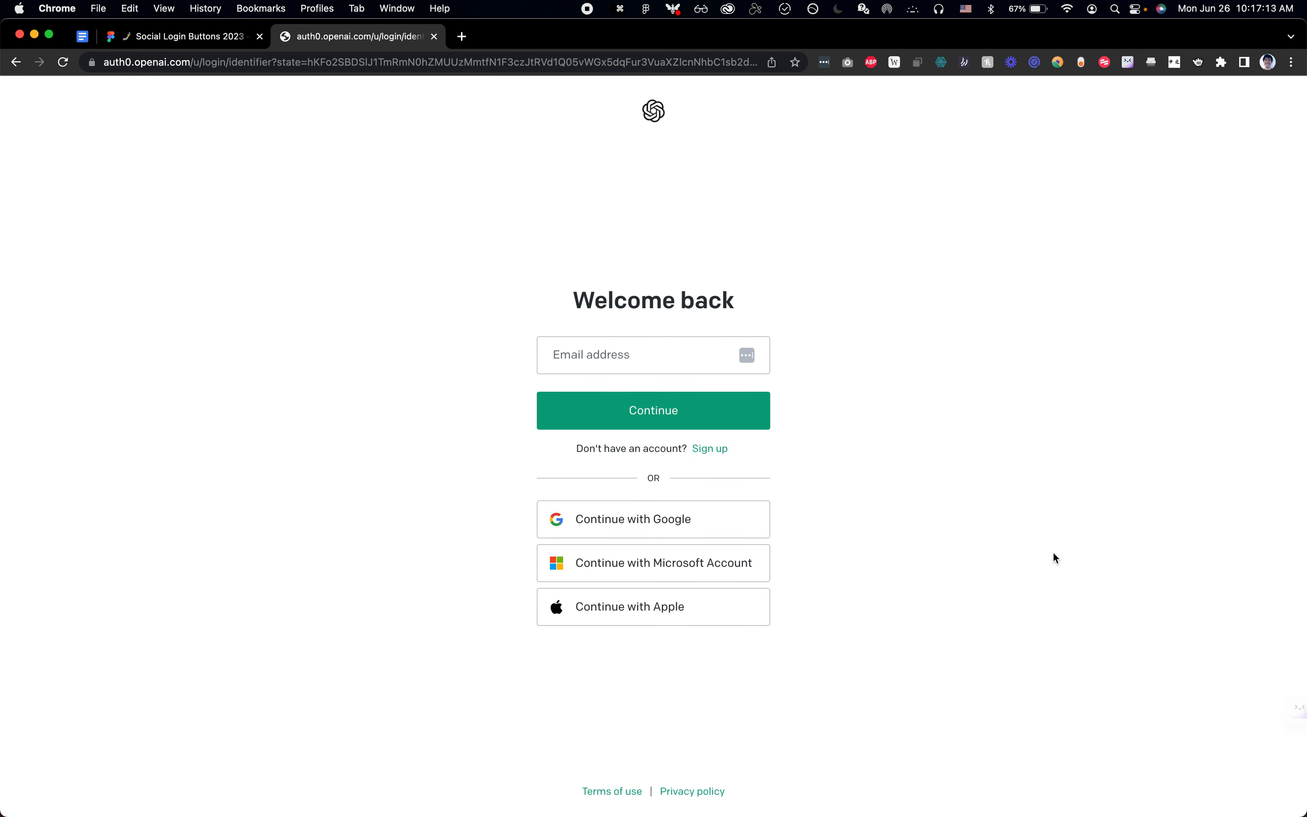
key("super+shift+c")
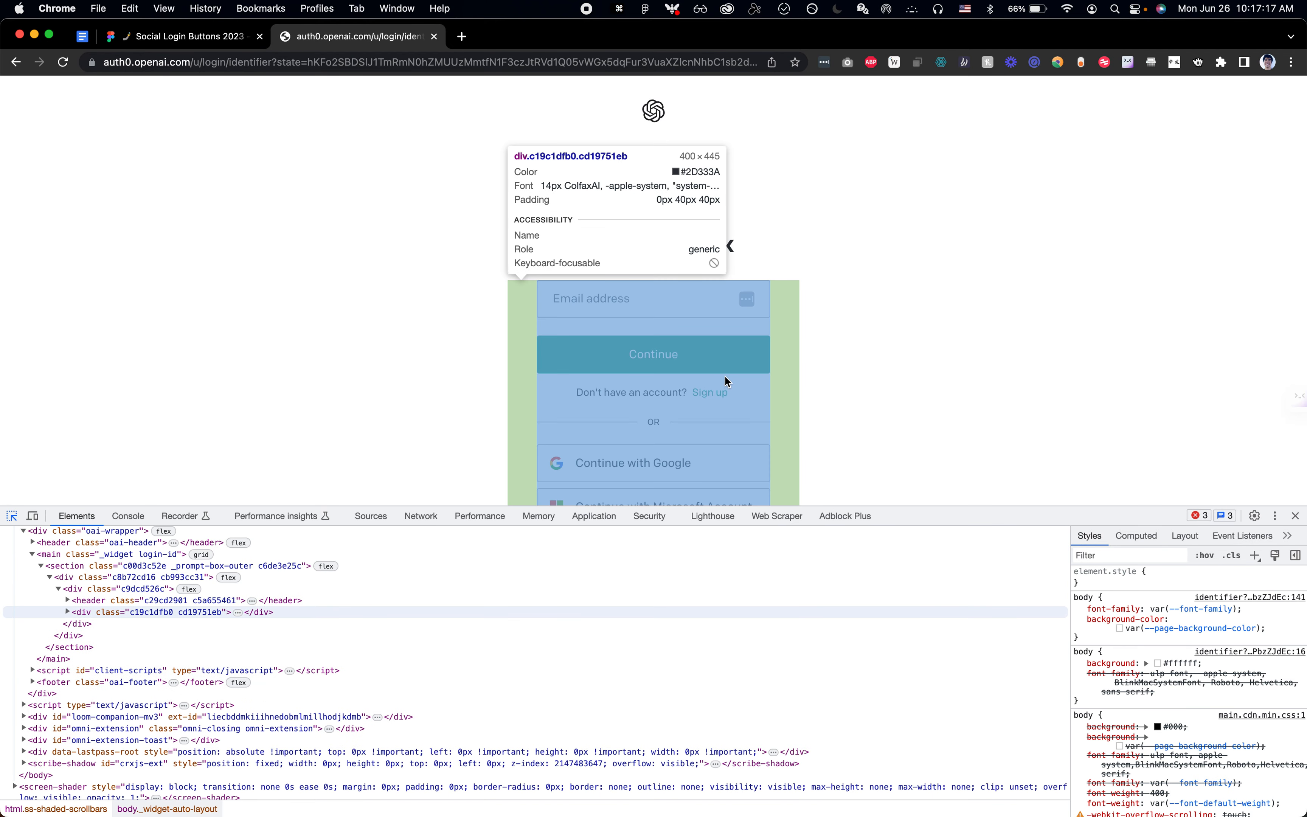
key("alt+super+i")
key("super+Tab")
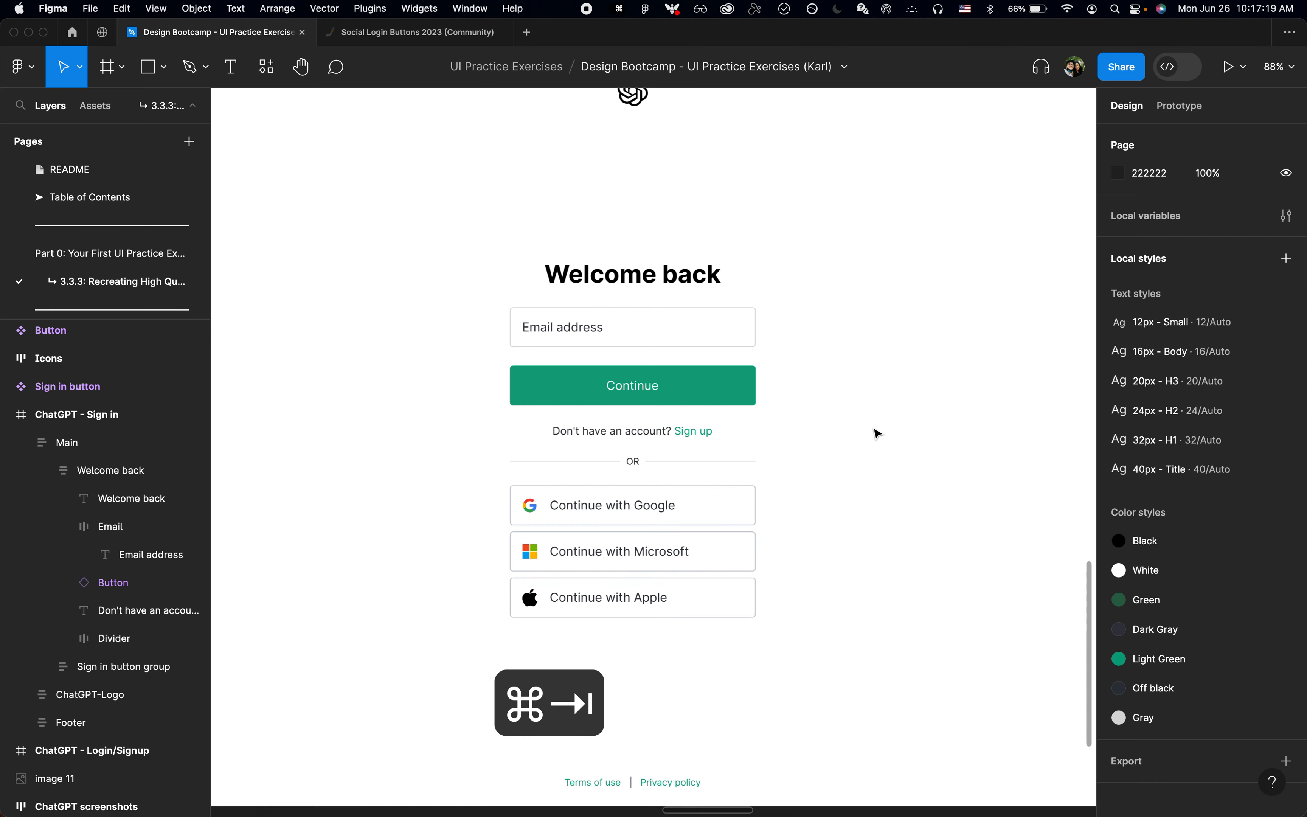
Step: Zoom to the ChatGPT - Sign in frame, deselect it and hide the interface to view the finished screen with its button component
scroll(878, 434, "down", 5)
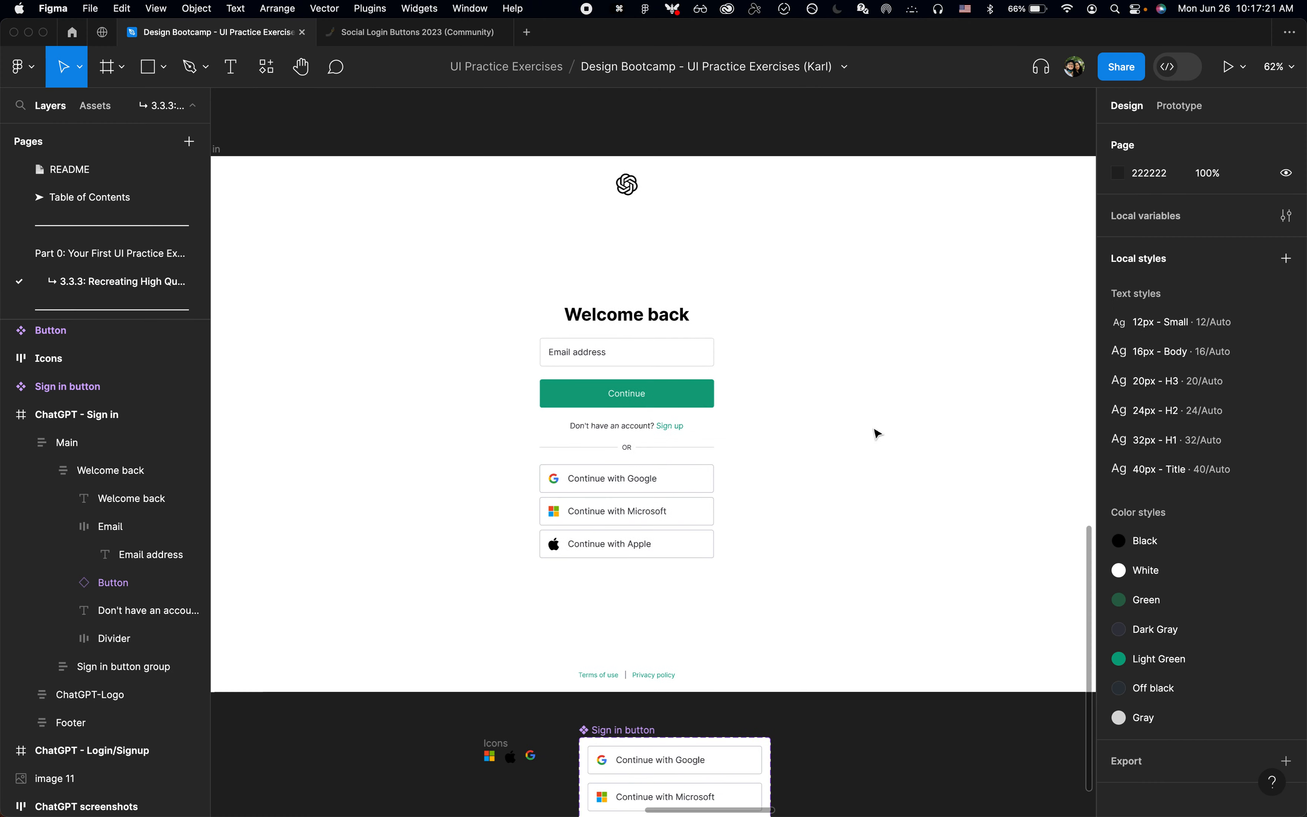
left_click(384, 219)
left_click(383, 218)
key("shift+2")
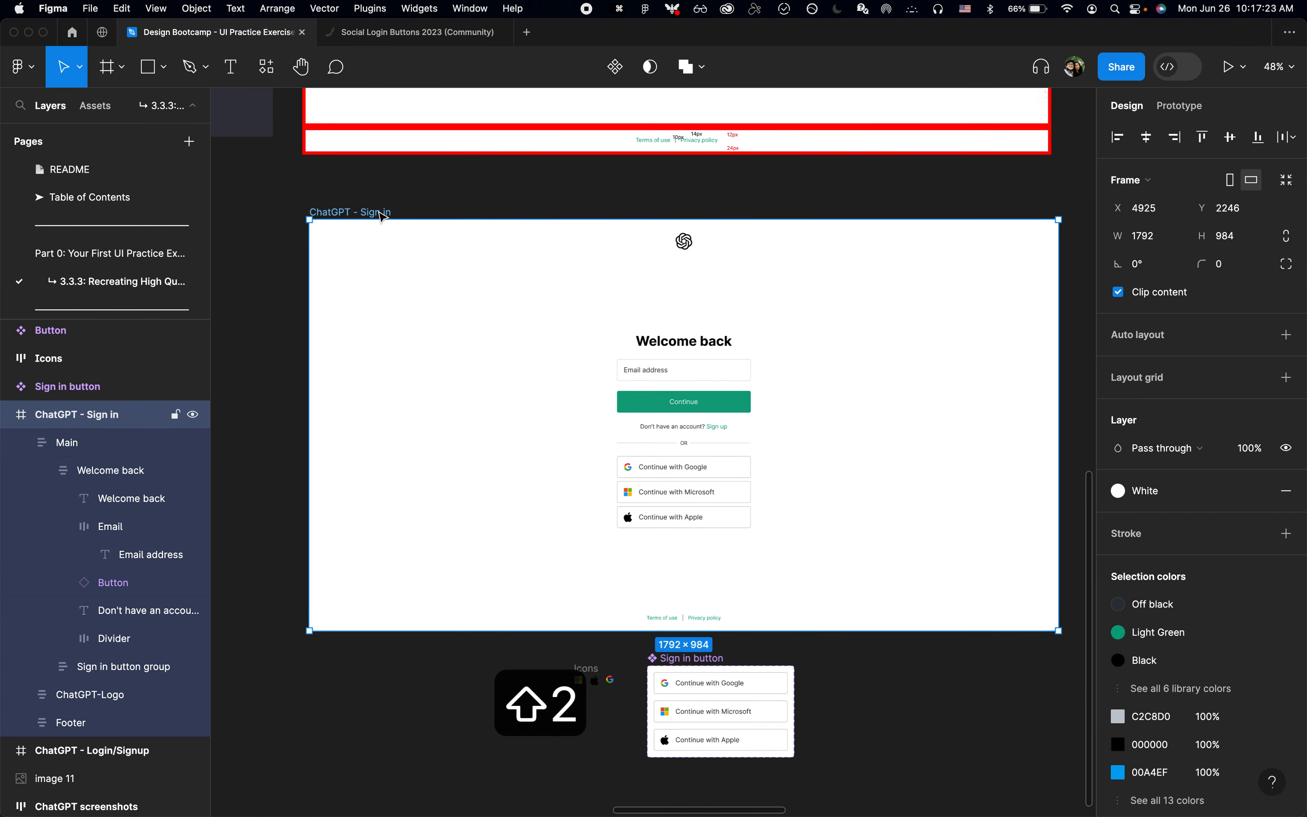
left_click(402, 205)
key("super+backslash")
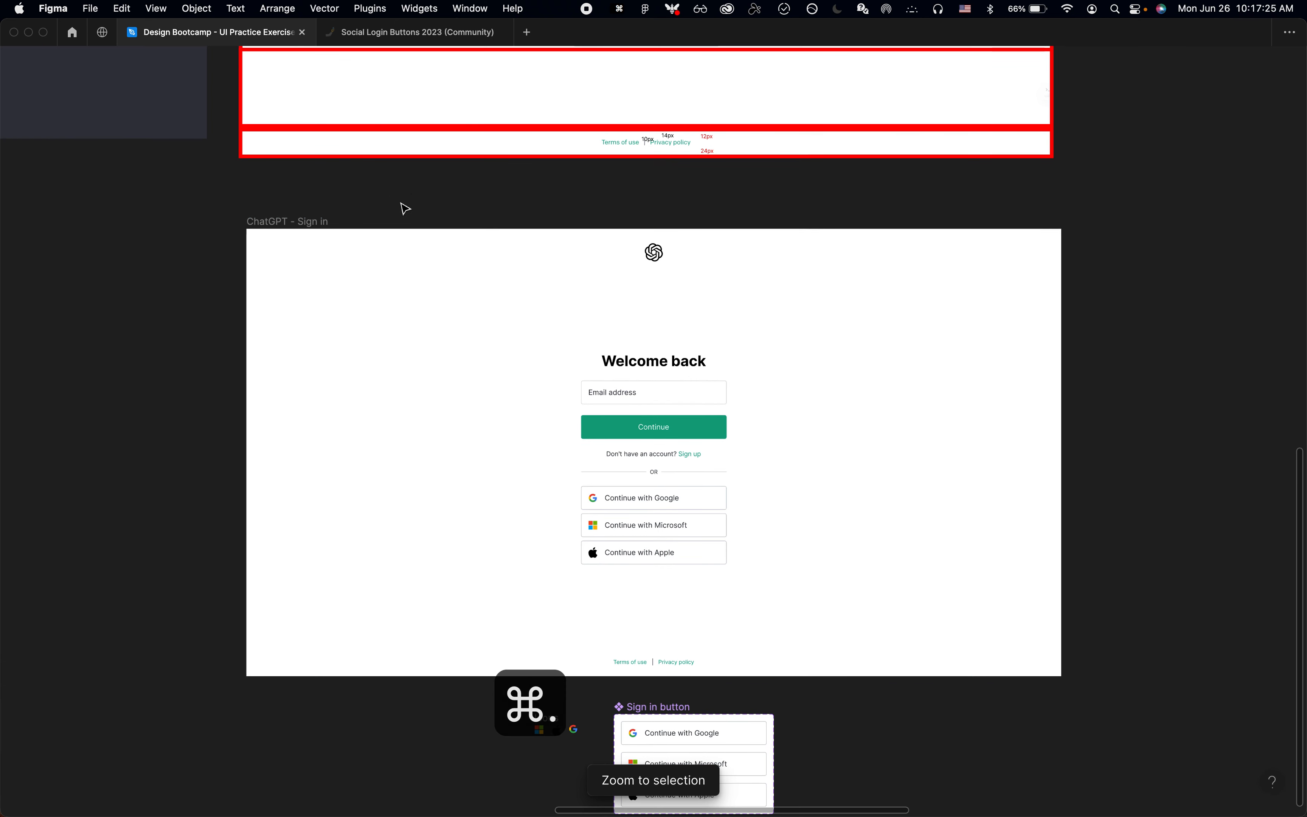
scroll(405, 208, "down", 1)
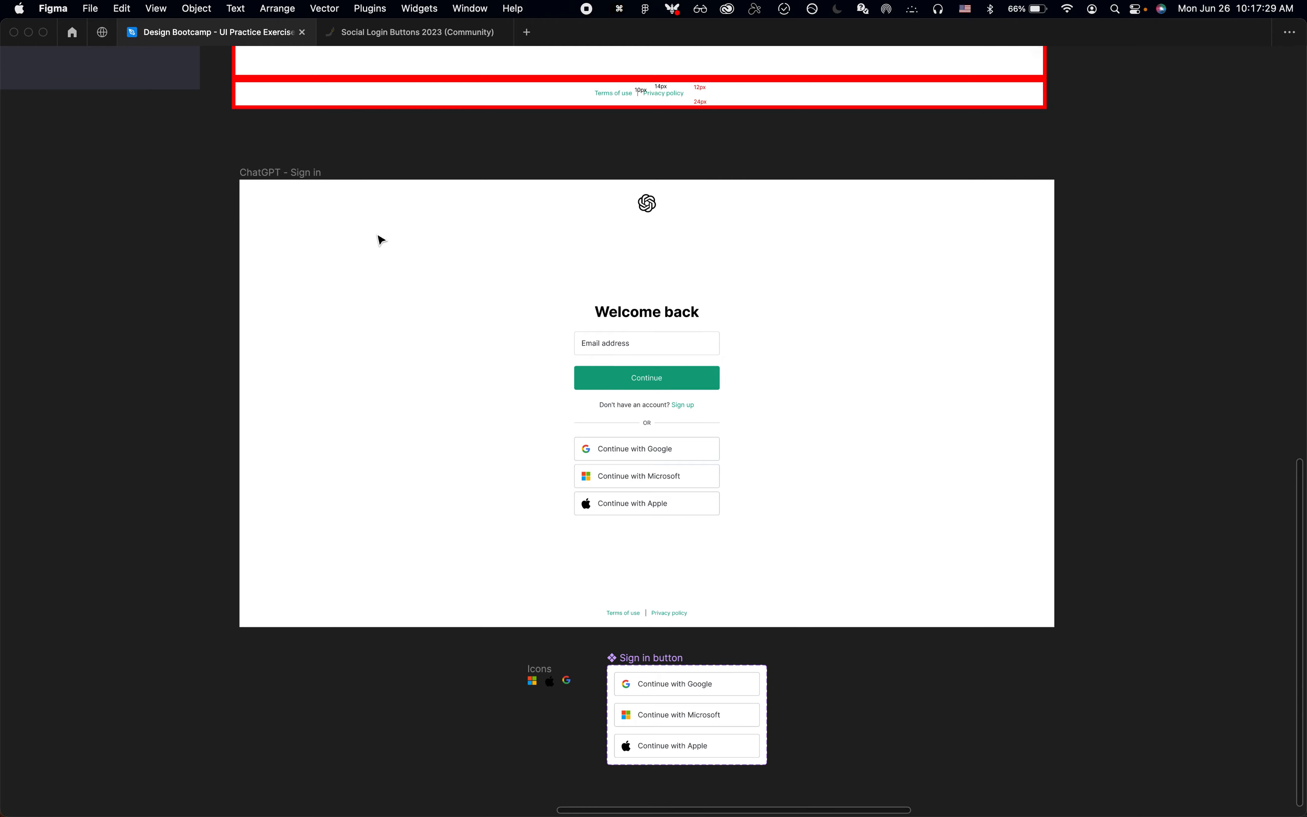
scroll(381, 240, "right", 1)
scroll(381, 239, "down", 1)
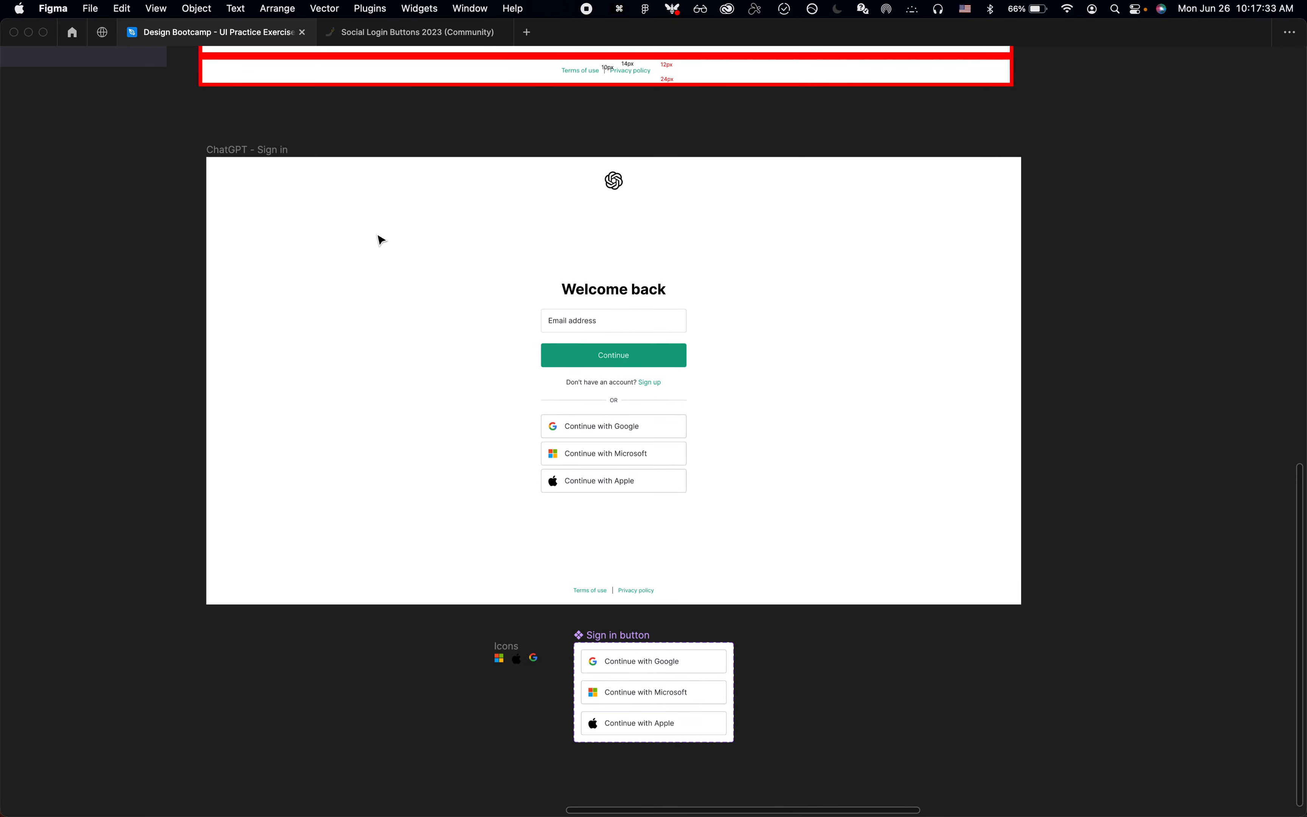
Step: Switch to Chrome and open the creator's Buy Me a Coffee page in a new tab
key("super+Tab")
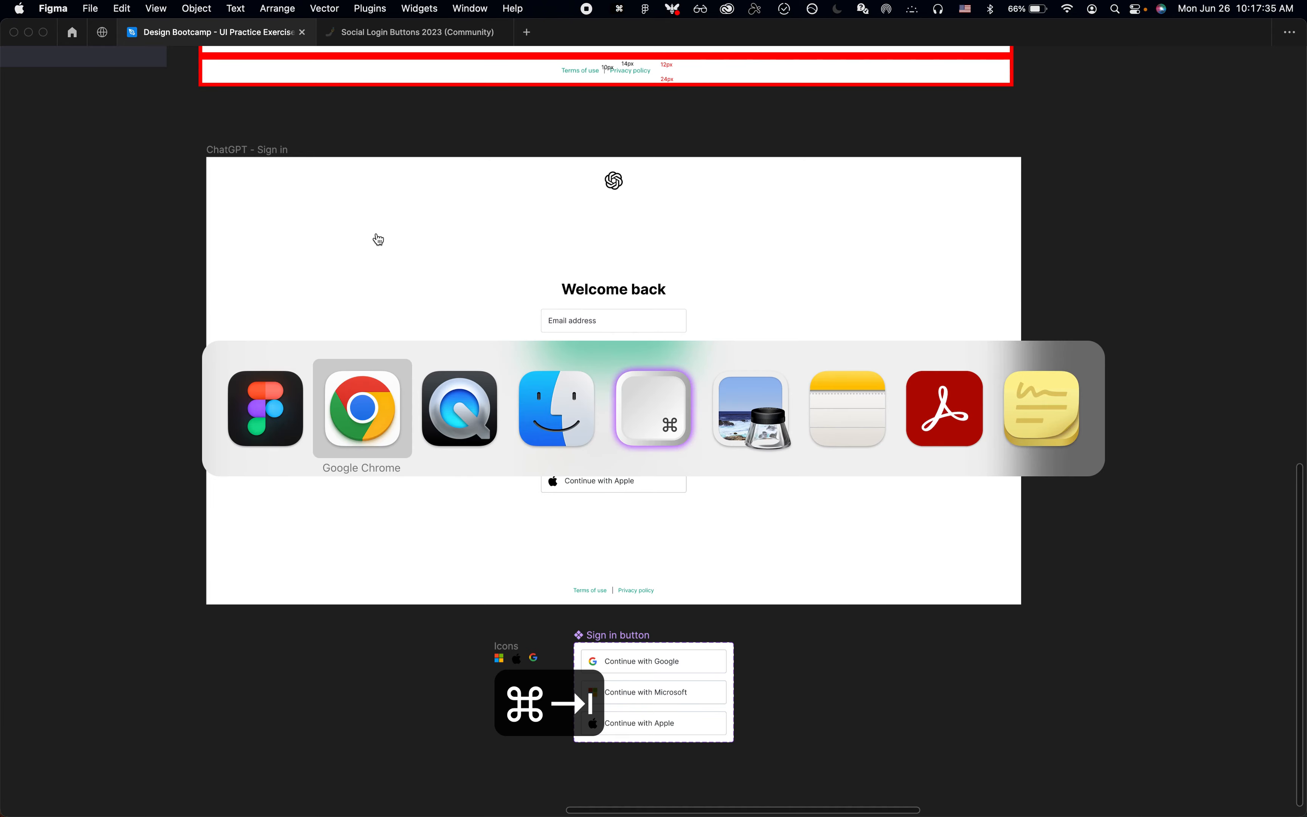
key("super+t")
type("buymeacoffee.com/karlli")
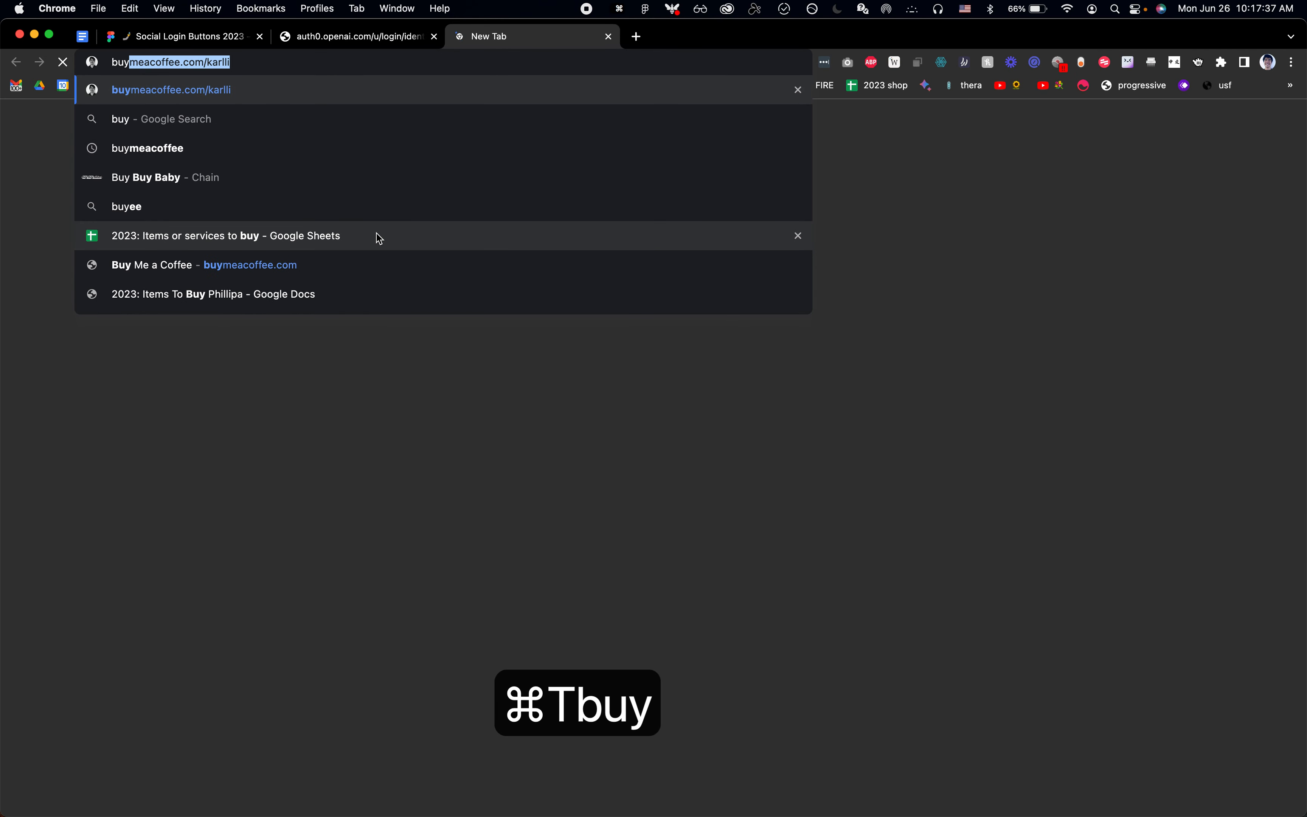
key("Return")
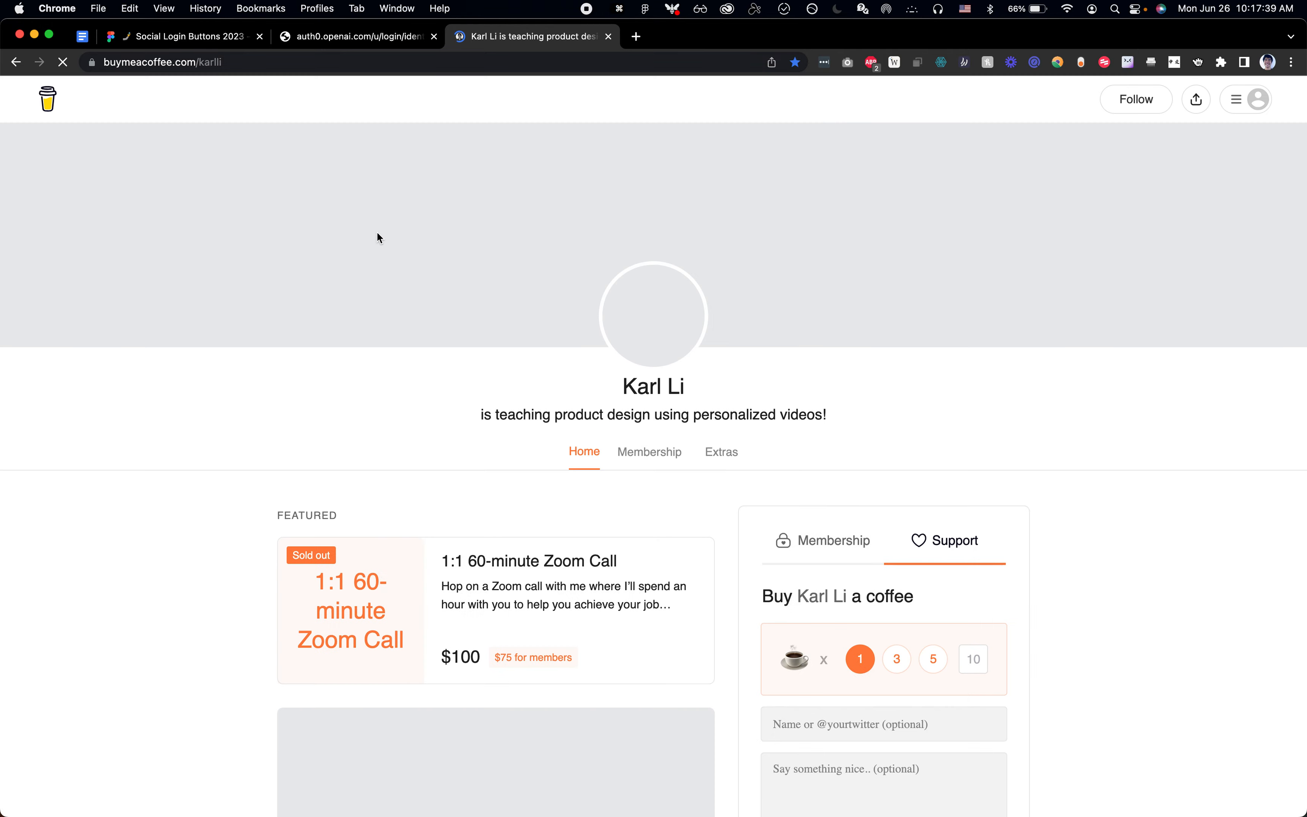
Step: Return to Figma and zoom in on the Google "Choose an account" screenshot above the Sign in frame
key("super+Tab")
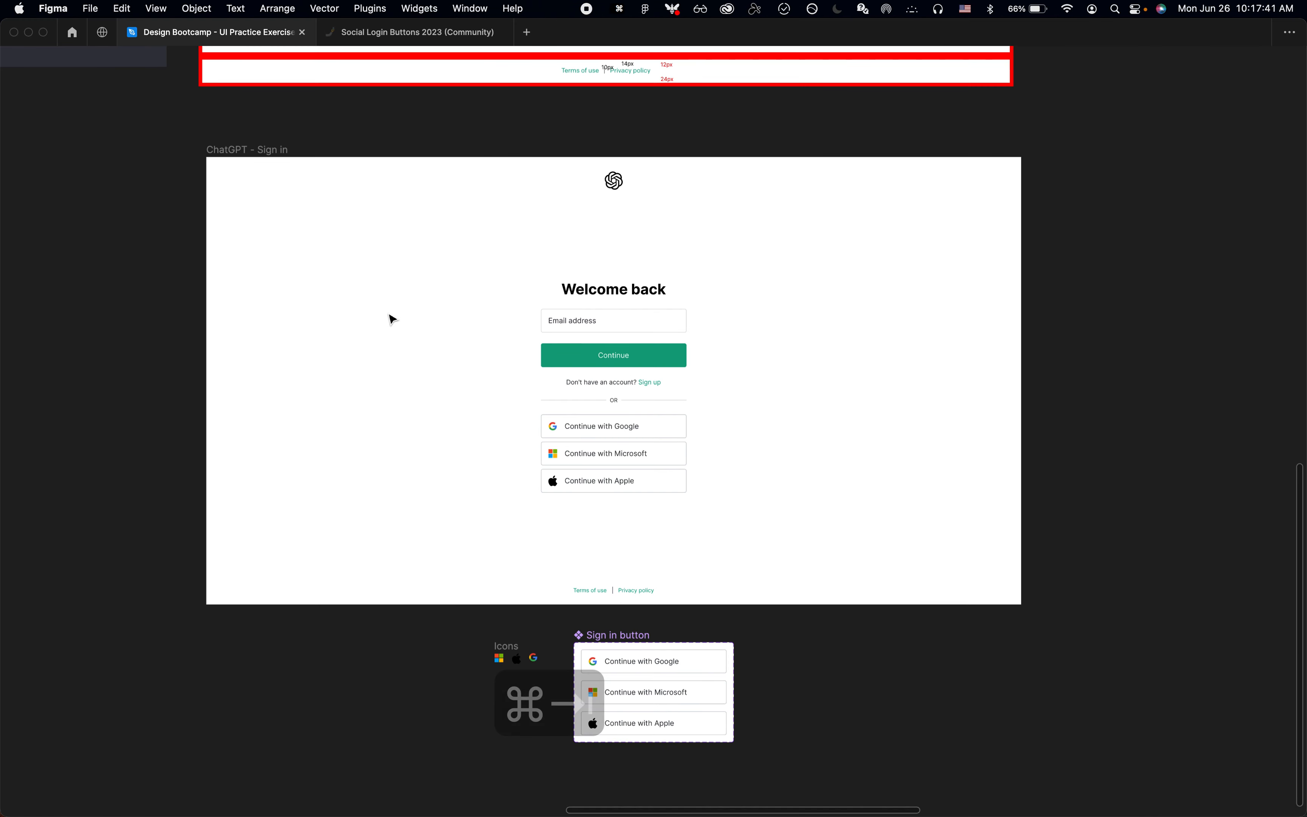
scroll(391, 319, "down", 5)
scroll(391, 318, "up", 5)
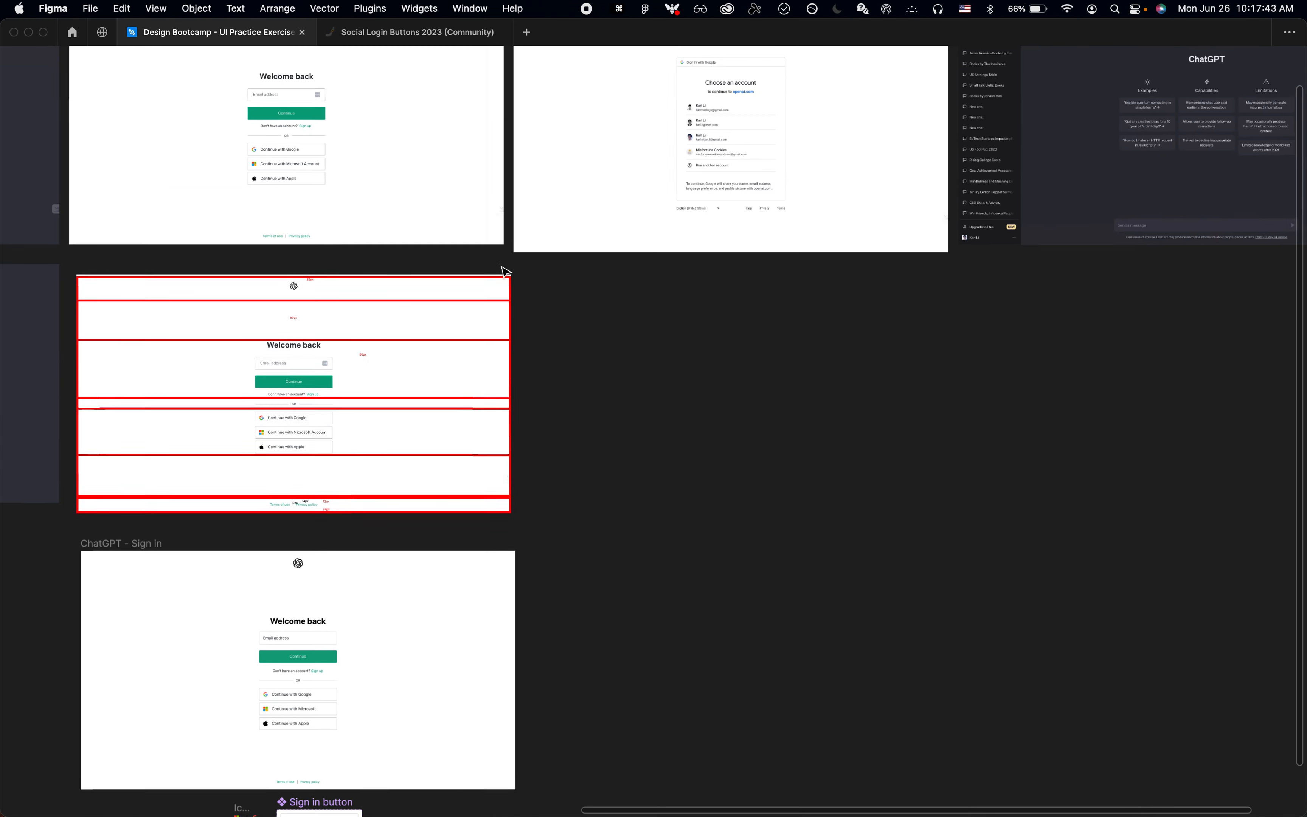
scroll(392, 319, "up", 5)
scroll(618, 414, "up", 5)
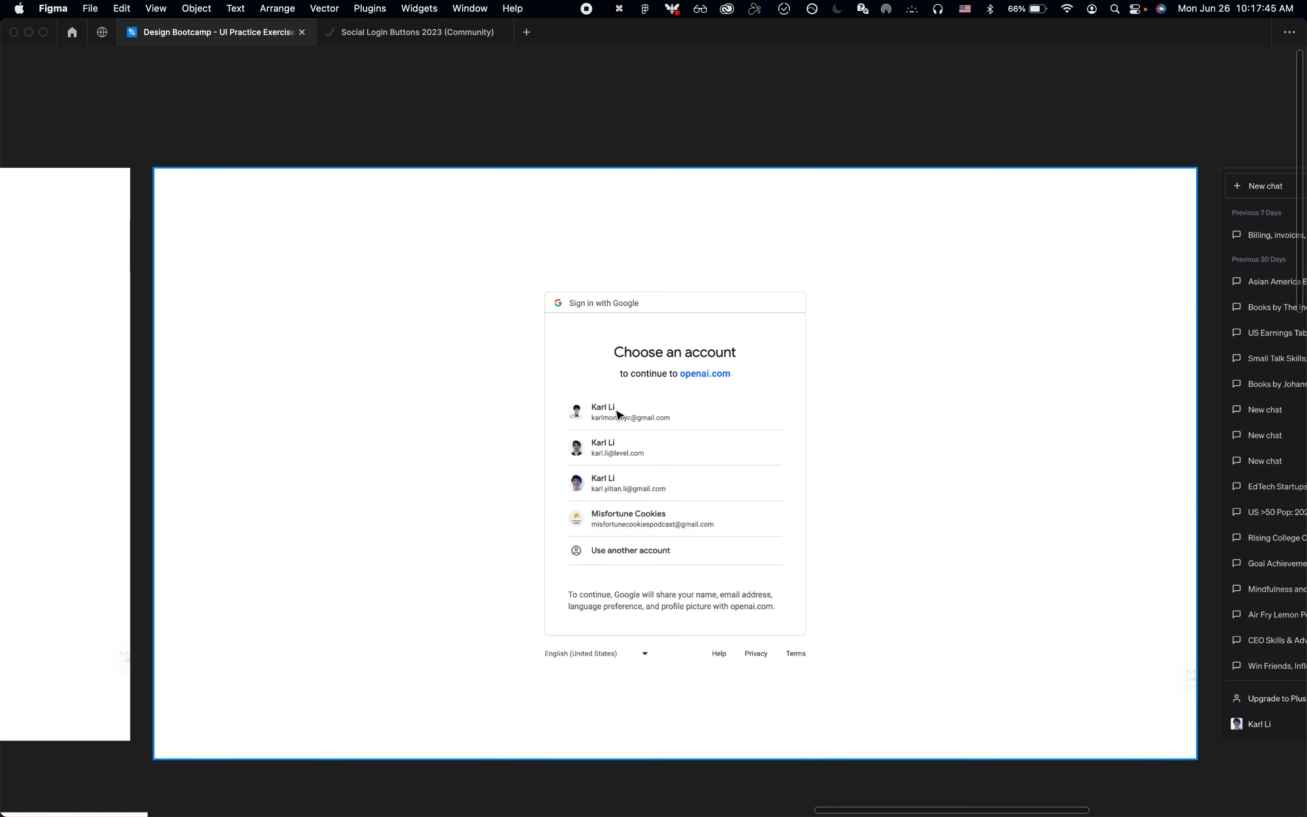